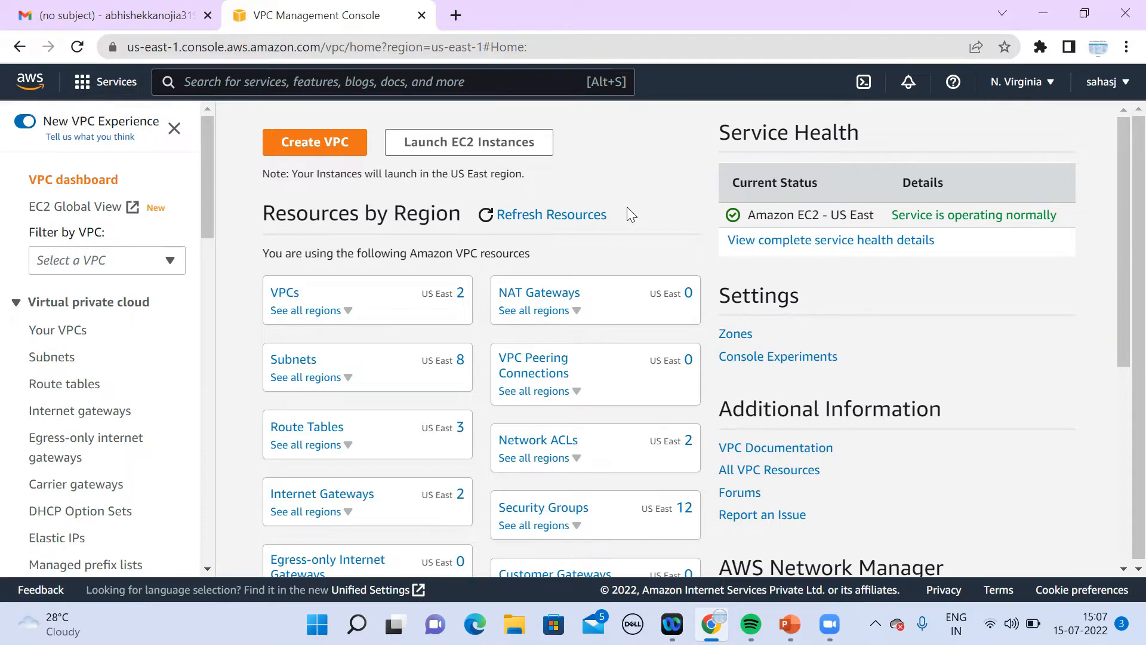
Step: Start a new VPC from the VPC dashboard to bring up the Create VPC form
{"action": "mouse_move", "coordinate": [789, 624]}
{"action": "left_click", "coordinate": [329, 157]}
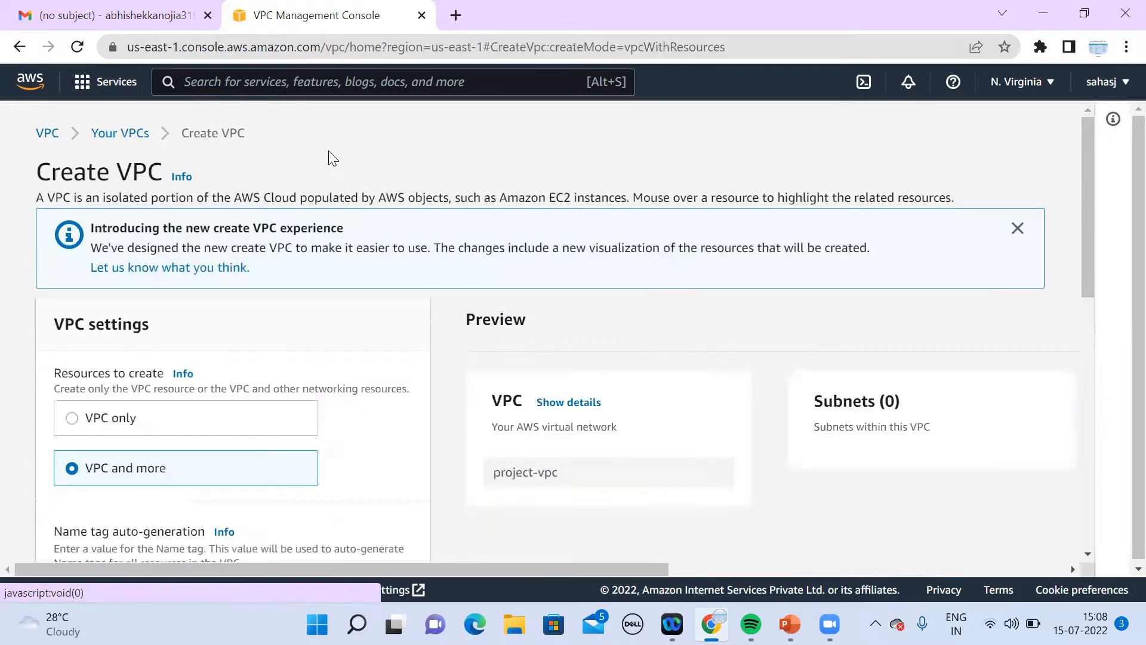
Step: Choose the 'VPC only' option and show the Create VPC help panel
{"action": "scroll", "coordinate": [1088, 555], "scroll_direction": "down", "scroll_amount": 4}
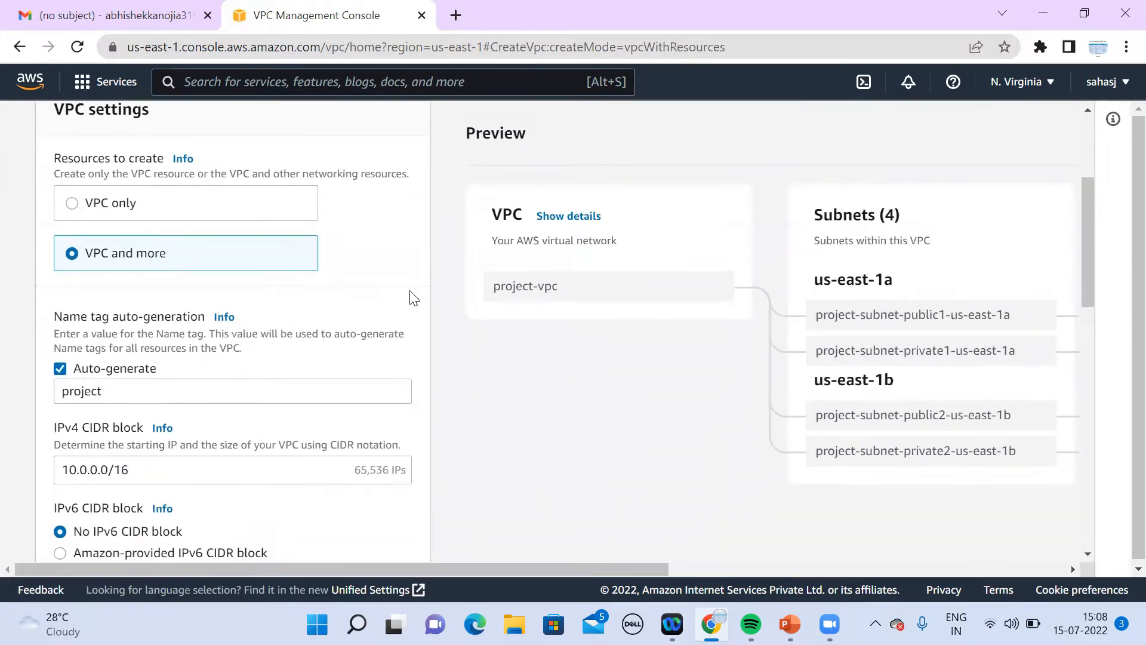
{"action": "left_click", "coordinate": [72, 204]}
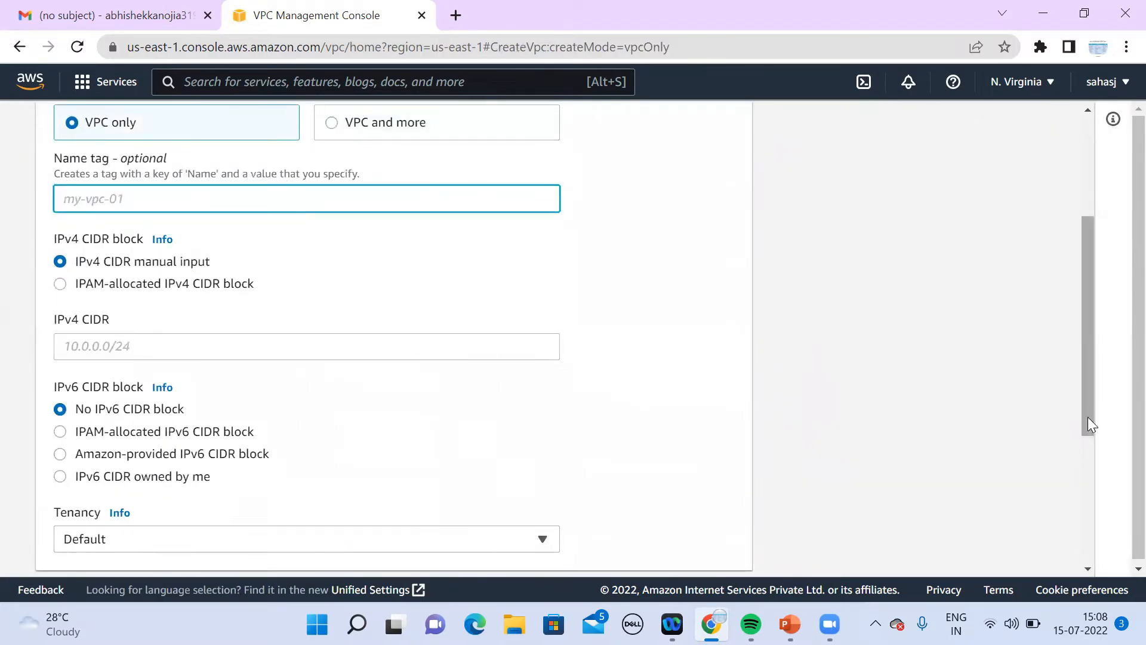
{"action": "right_click", "coordinate": [1089, 348]}
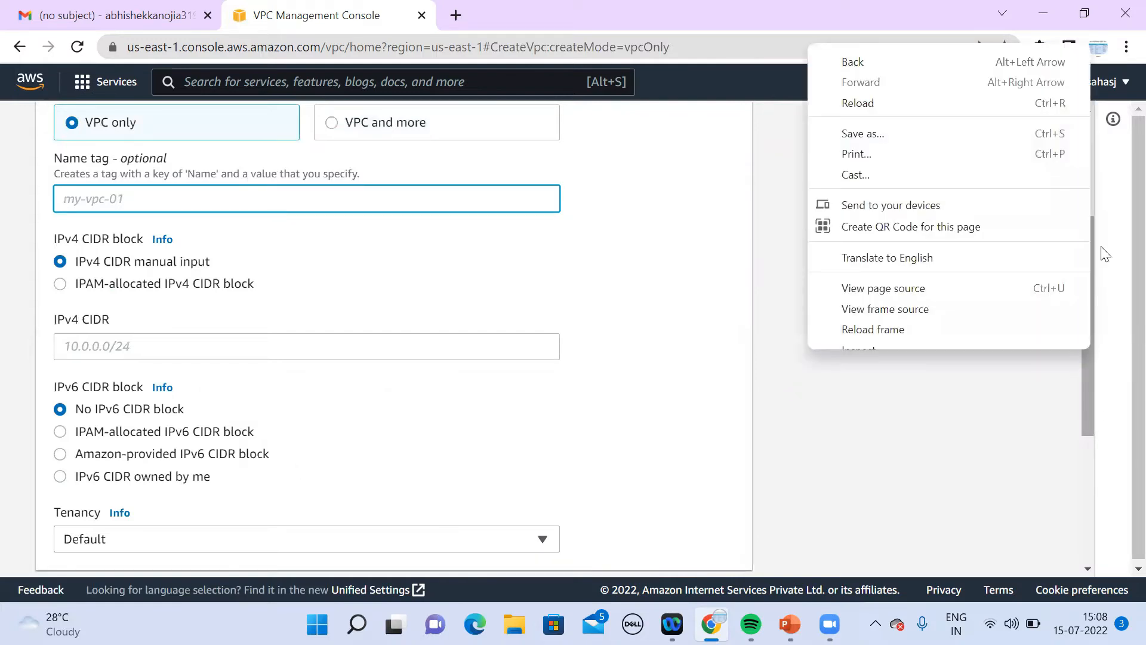
{"action": "left_click", "coordinate": [1118, 200]}
{"action": "left_click", "coordinate": [1113, 119]}
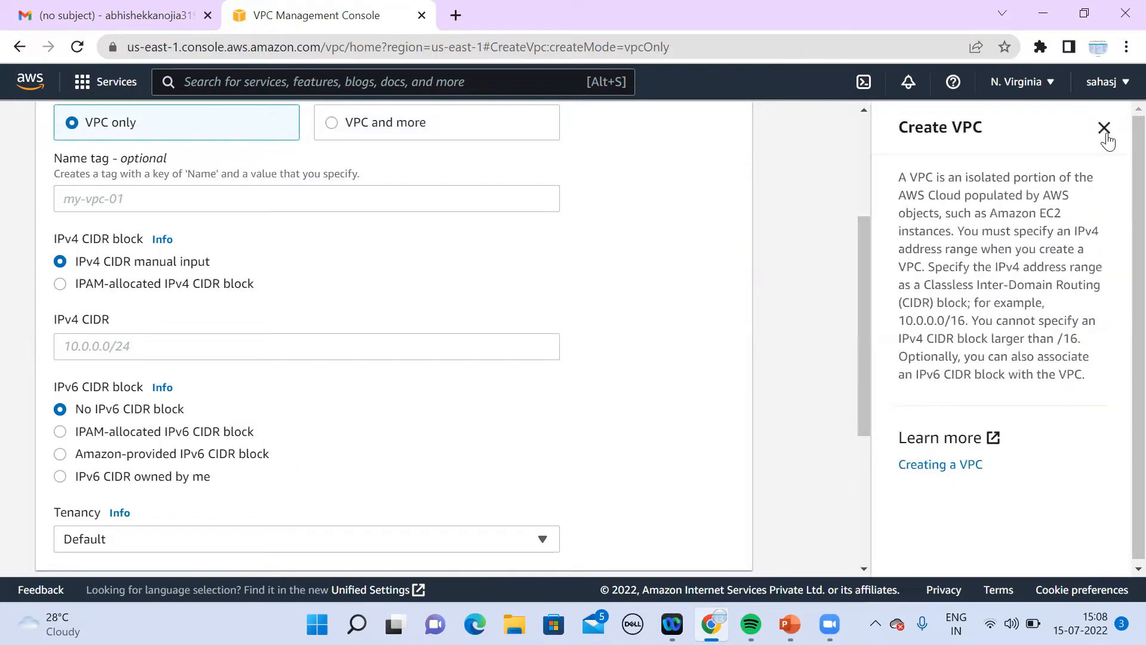
{"action": "left_click", "coordinate": [864, 110]}
{"action": "scroll", "coordinate": [863, 112], "scroll_direction": "up", "scroll_amount": 4}
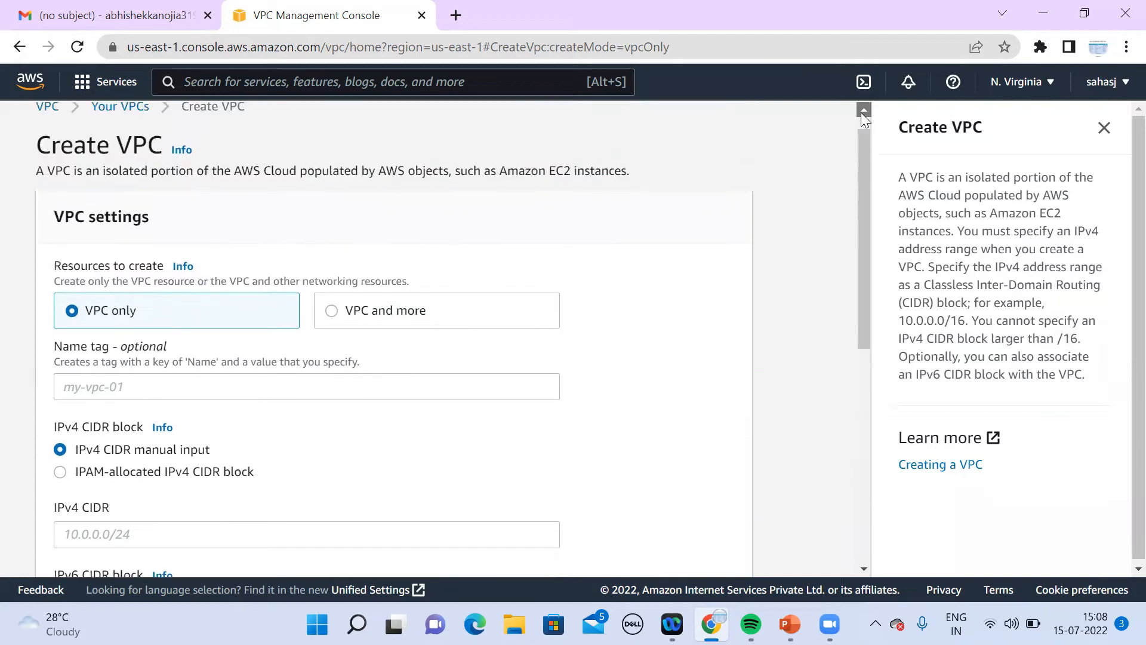
{"action": "left_click", "coordinate": [412, 418]}
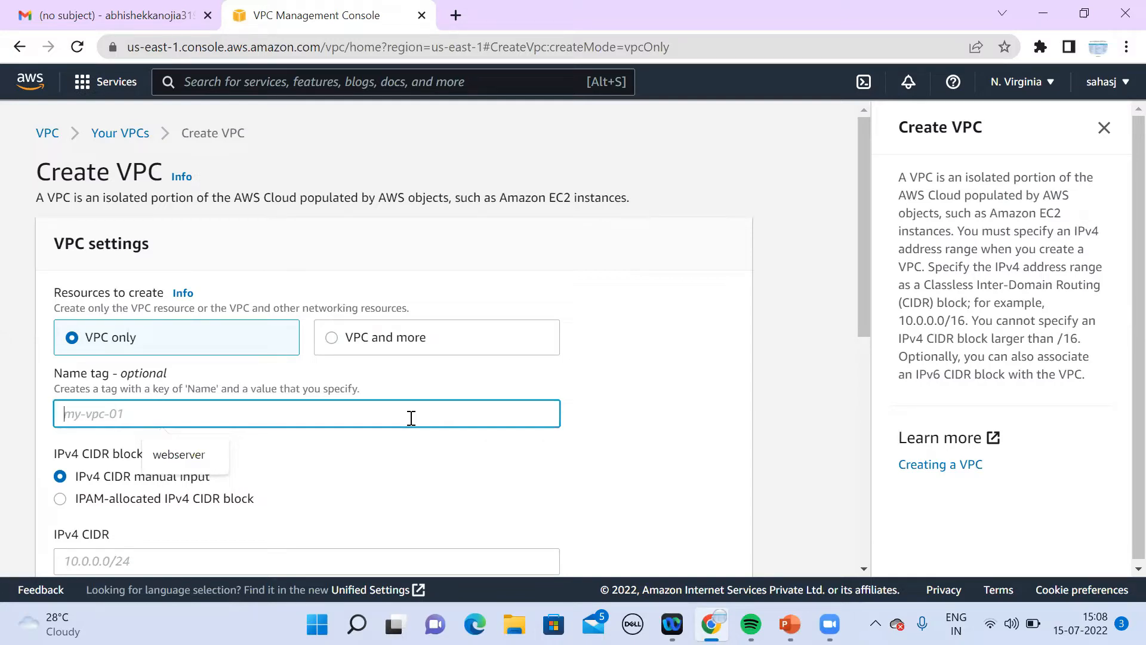
Step: Enter 'Demo' as the VPC's Name tag
{"action": "type", "text": "Demo"}
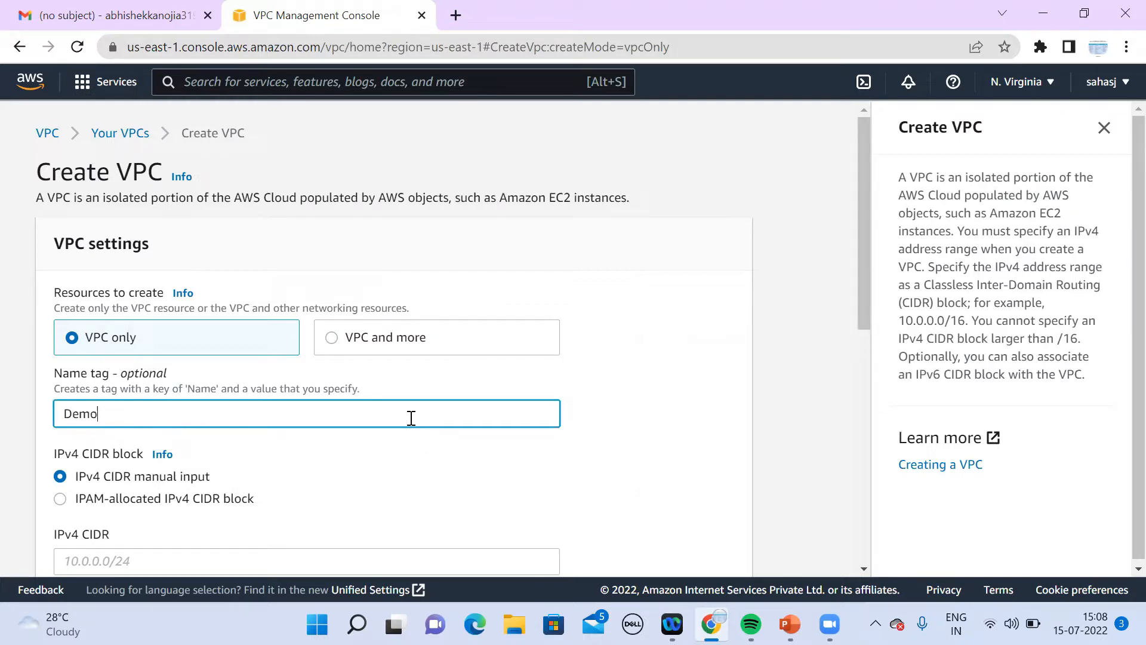
{"action": "left_click", "coordinate": [864, 569]}
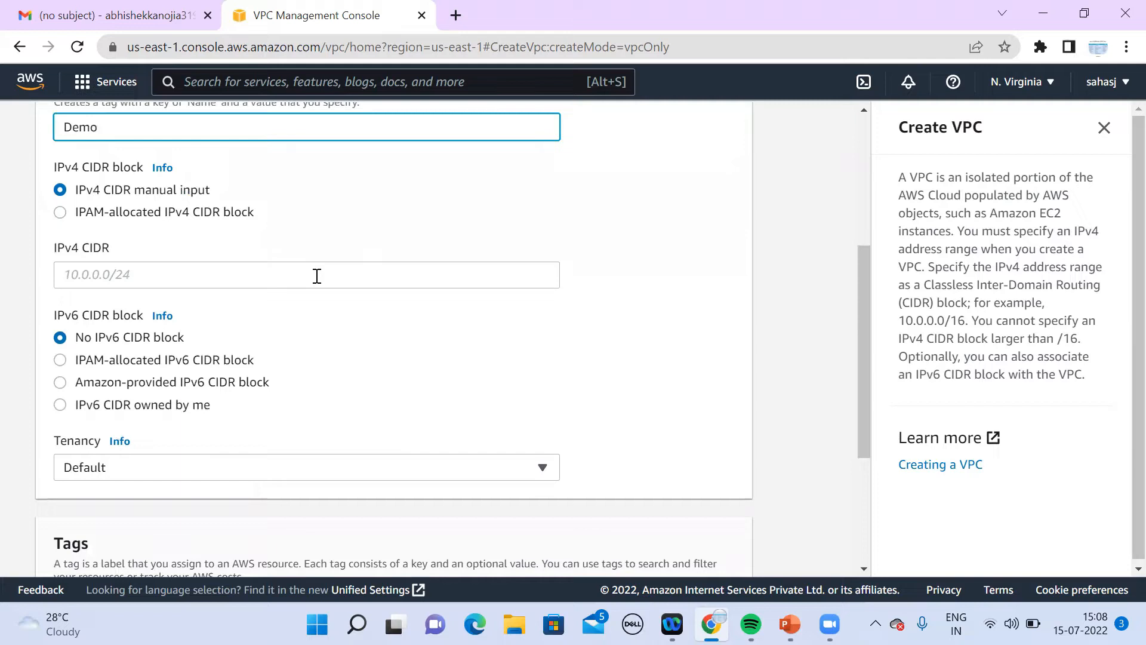
Step: Set the IPv4 CIDR to 192.168.1.0/24 and create the Demo VPC
{"action": "left_click", "coordinate": [317, 276]}
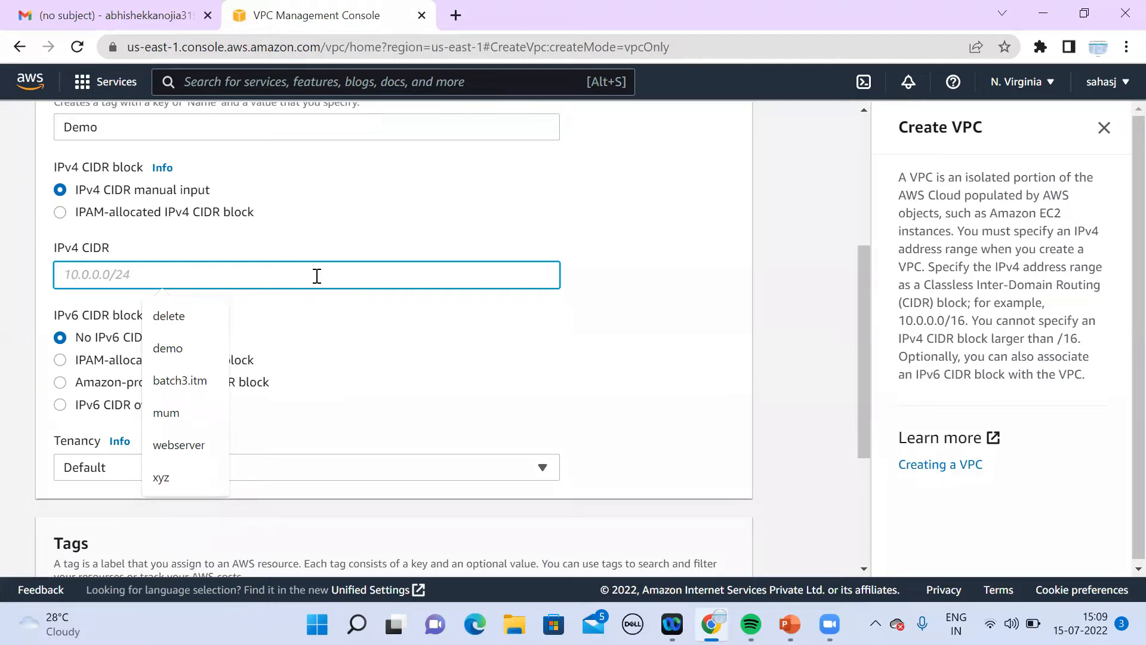
{"action": "type", "text": "192.168"}
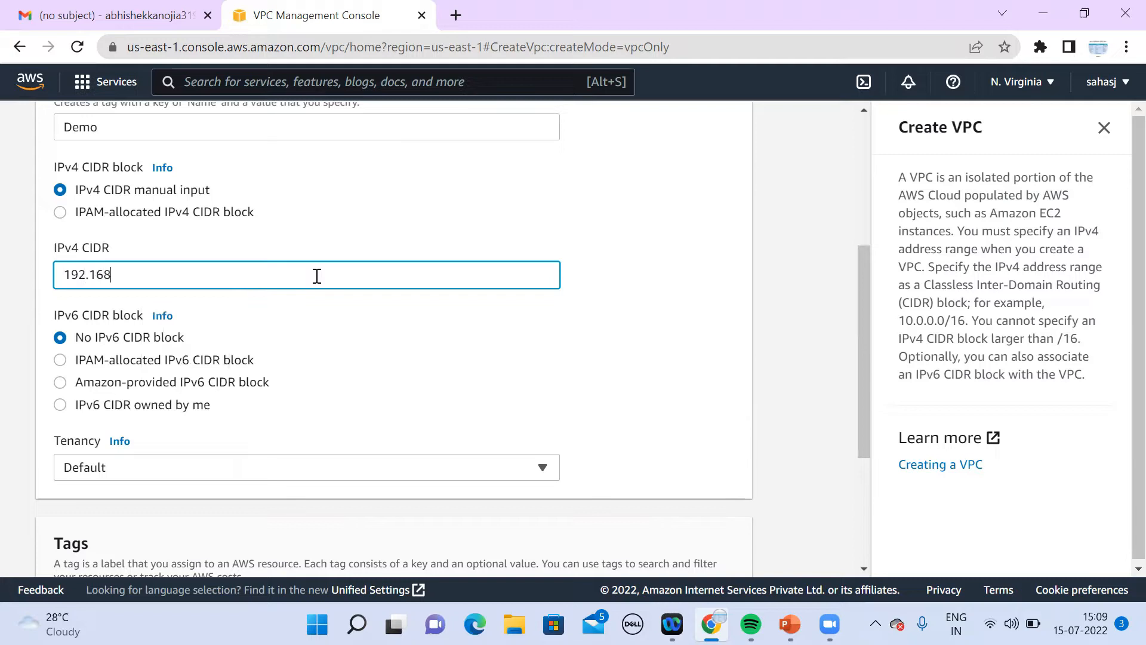
{"action": "type", "text": ".1.0/24"}
{"action": "left_click", "coordinate": [863, 567]}
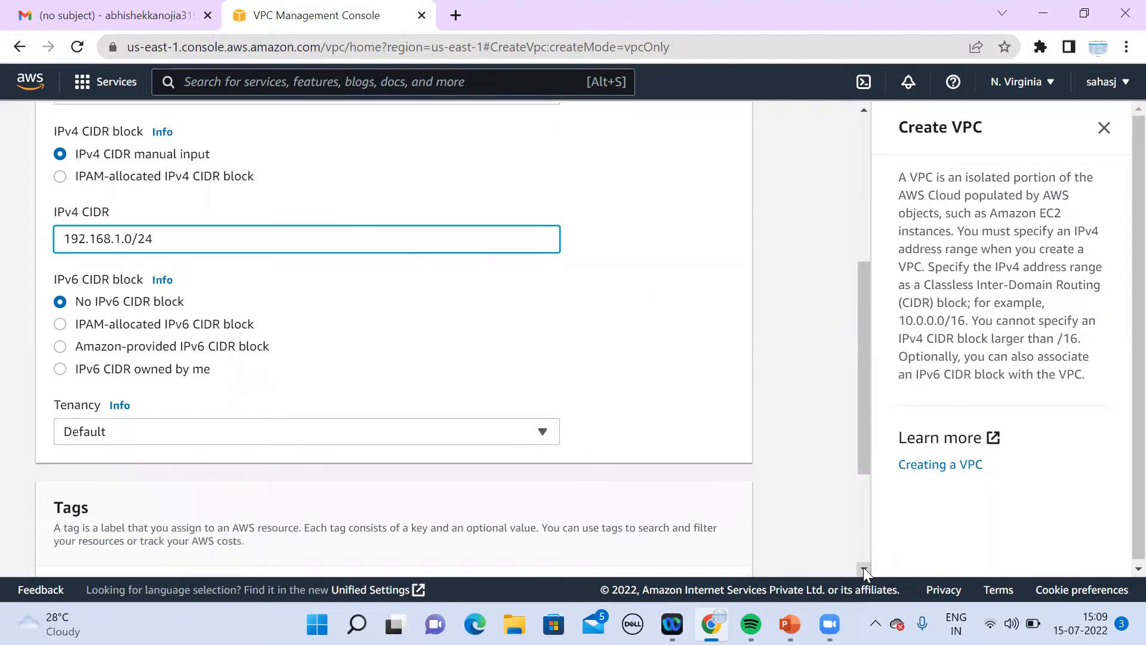
{"action": "left_click", "coordinate": [863, 567]}
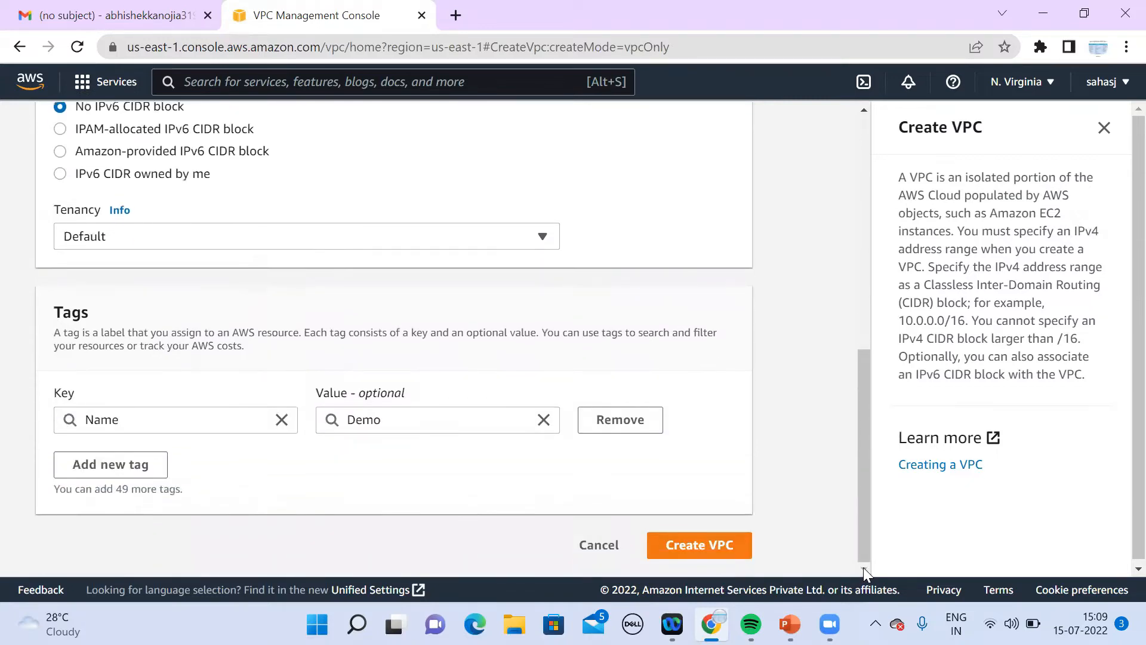
{"action": "left_click", "coordinate": [716, 549]}
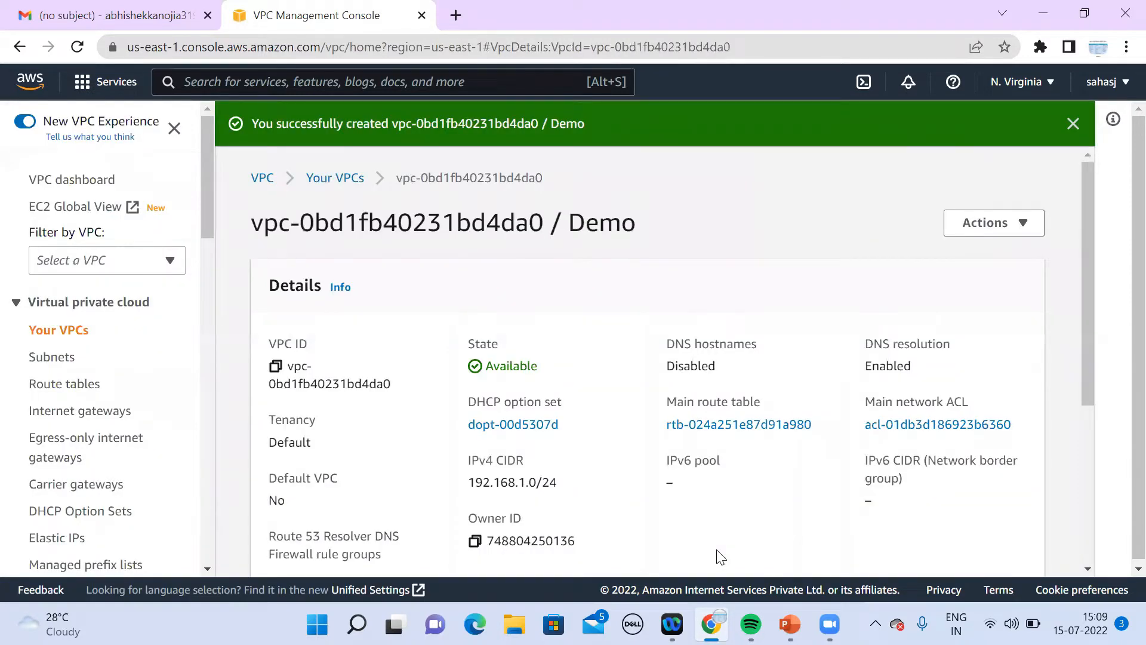
Step: Review the new Demo VPC's details, then go to the Subnets list
{"action": "left_click", "coordinate": [1084, 568]}
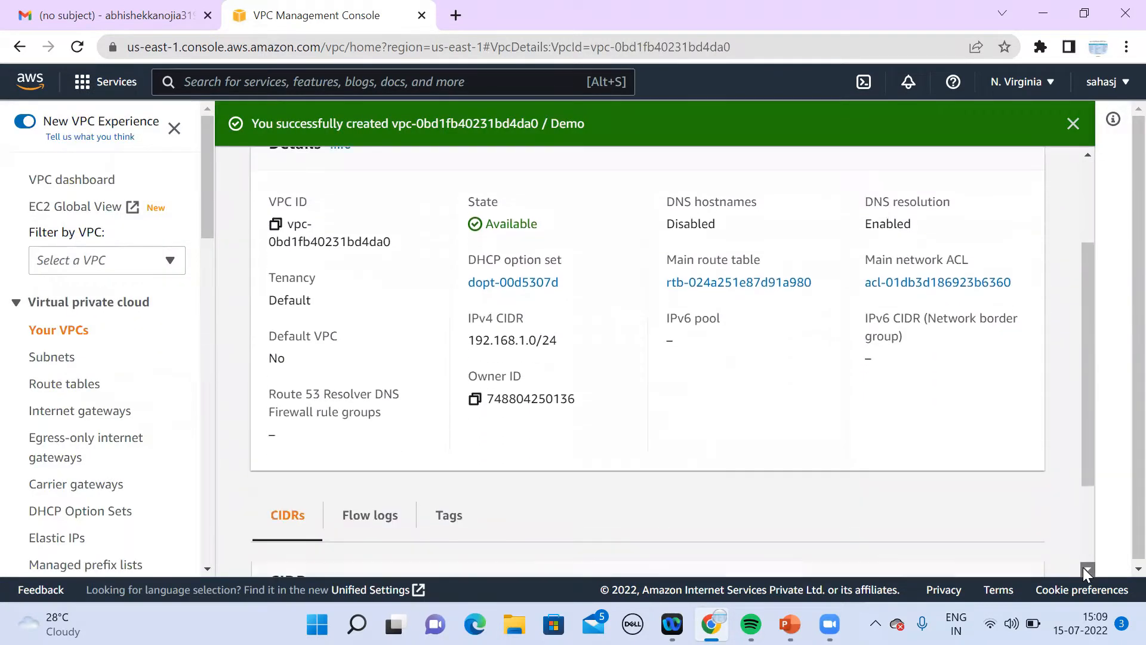
{"action": "left_click", "coordinate": [1083, 567]}
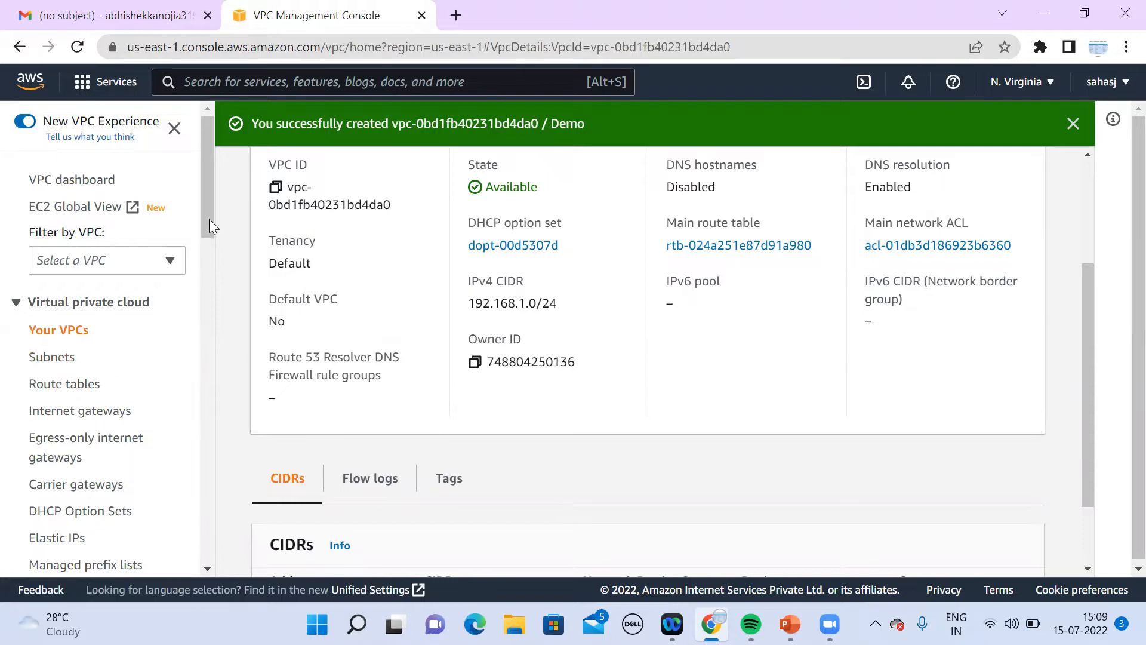
{"action": "left_click_drag", "start_coordinate": [206, 219], "coordinate": [207, 249]}
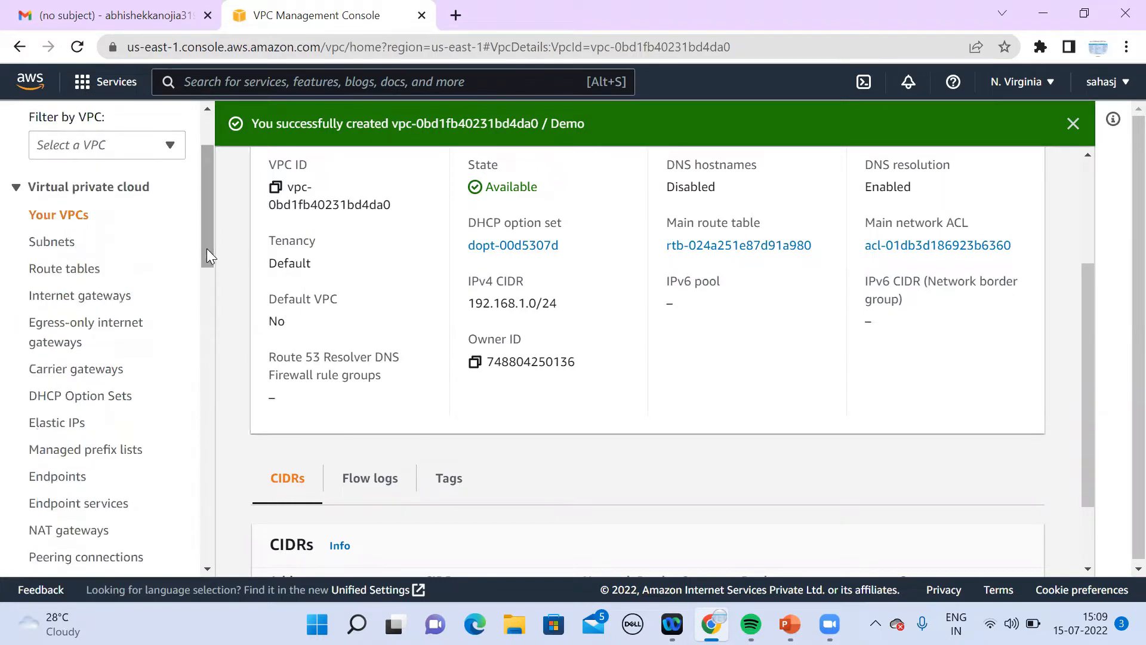
{"action": "left_click", "coordinate": [65, 249]}
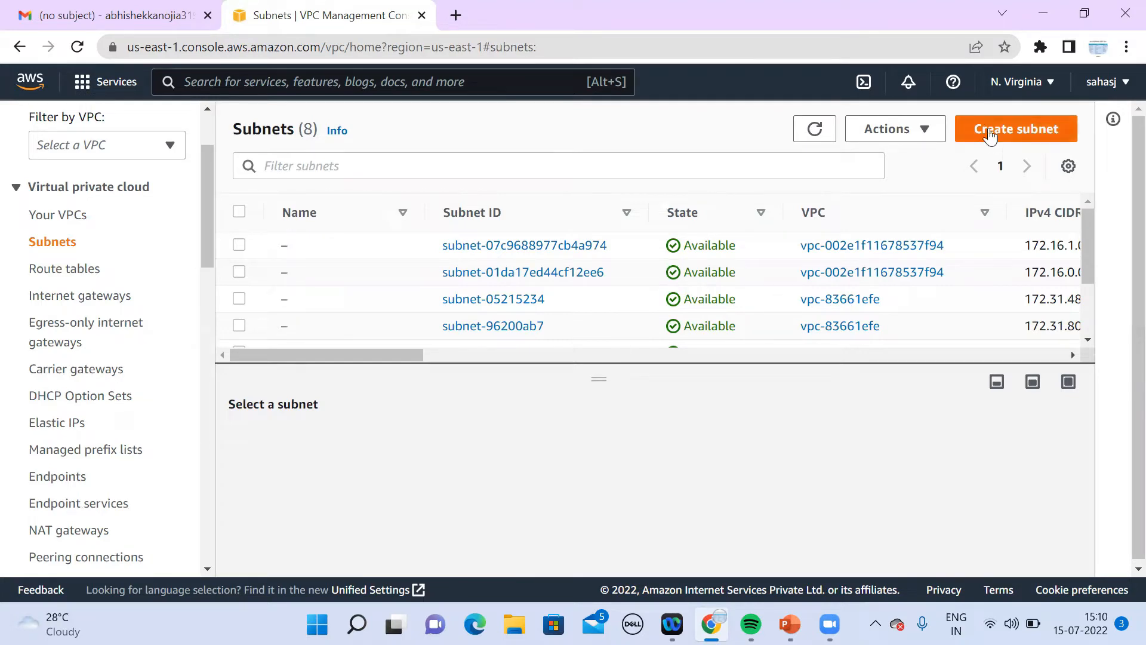
Step: Start a subnet in the Demo VPC named 192.168.1.0, then switch to PowerPoint
{"action": "left_click", "coordinate": [989, 136]}
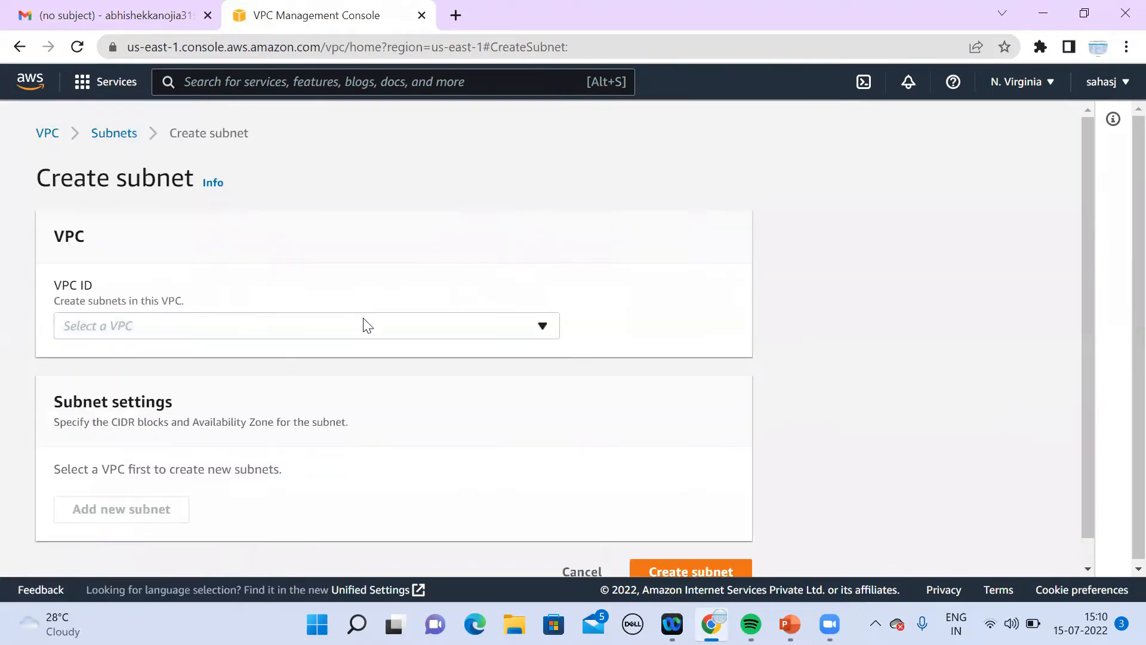
{"action": "left_click", "coordinate": [364, 326]}
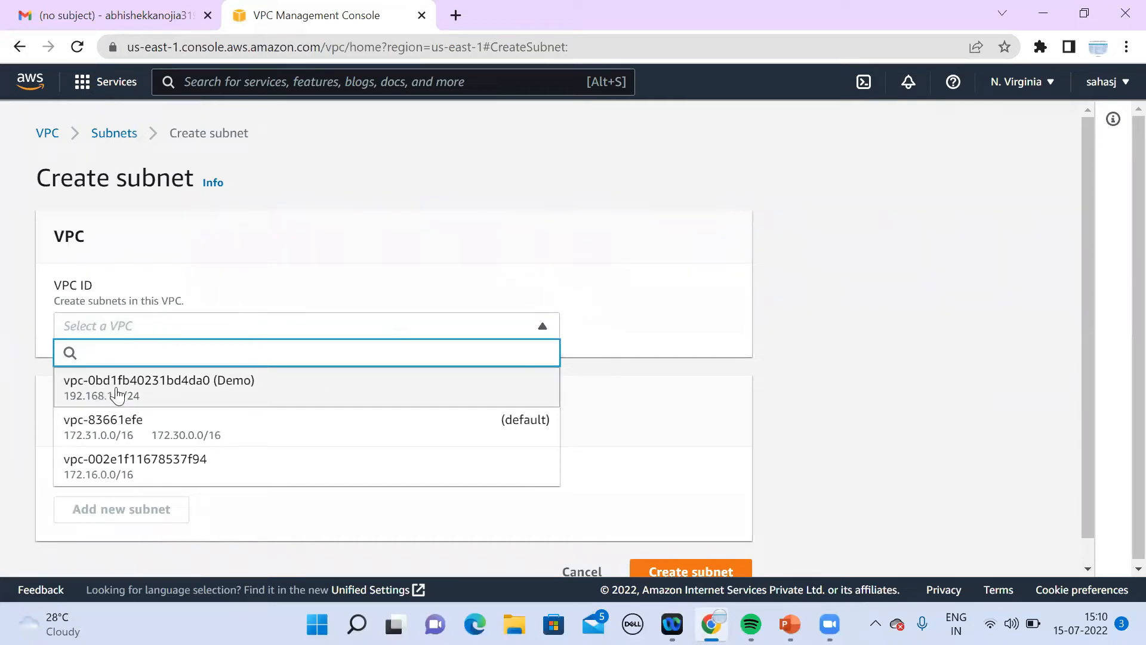
{"action": "left_click", "coordinate": [282, 385]}
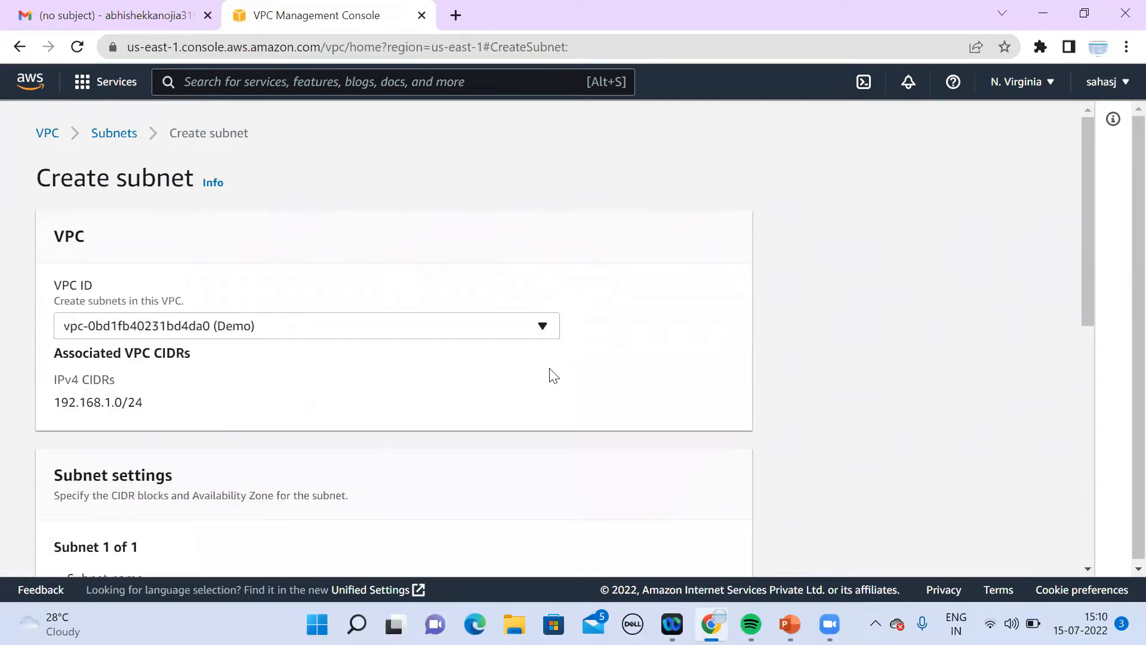
{"action": "scroll", "coordinate": [1088, 571], "scroll_direction": "down", "scroll_amount": 5}
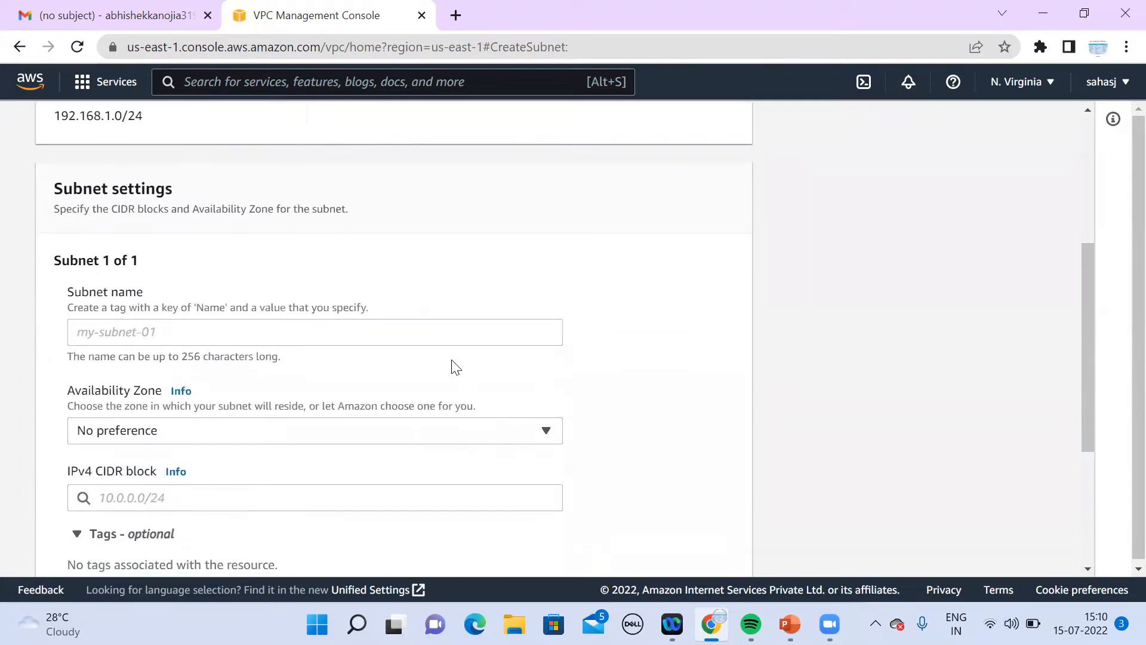
{"action": "left_click", "coordinate": [443, 326]}
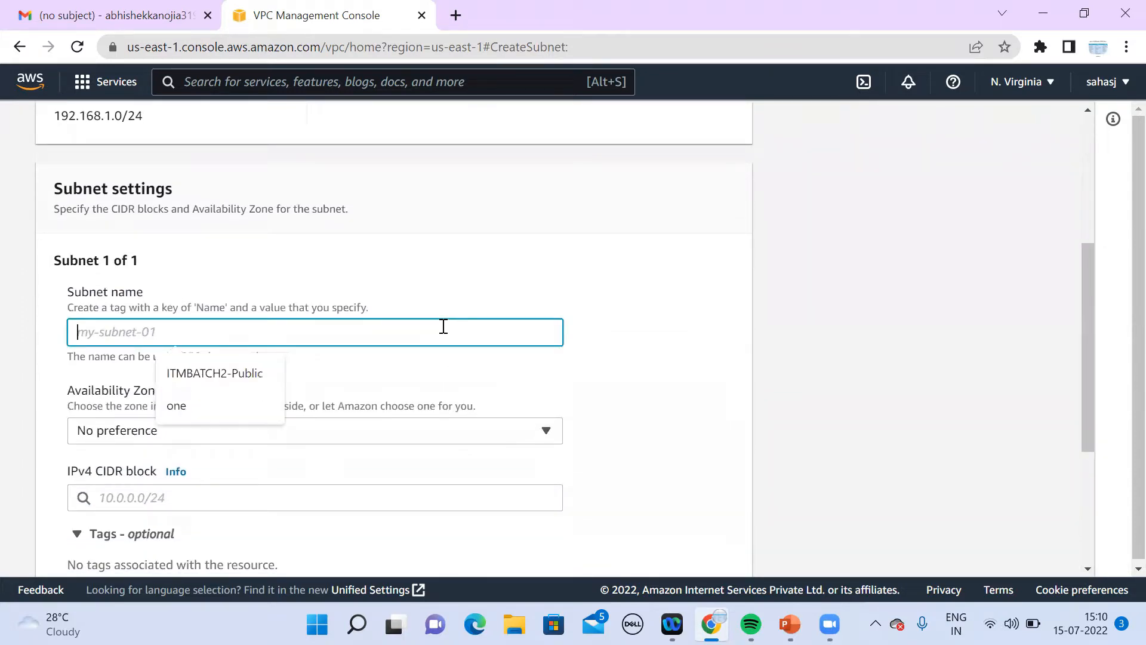
{"action": "type", "text": "192"}
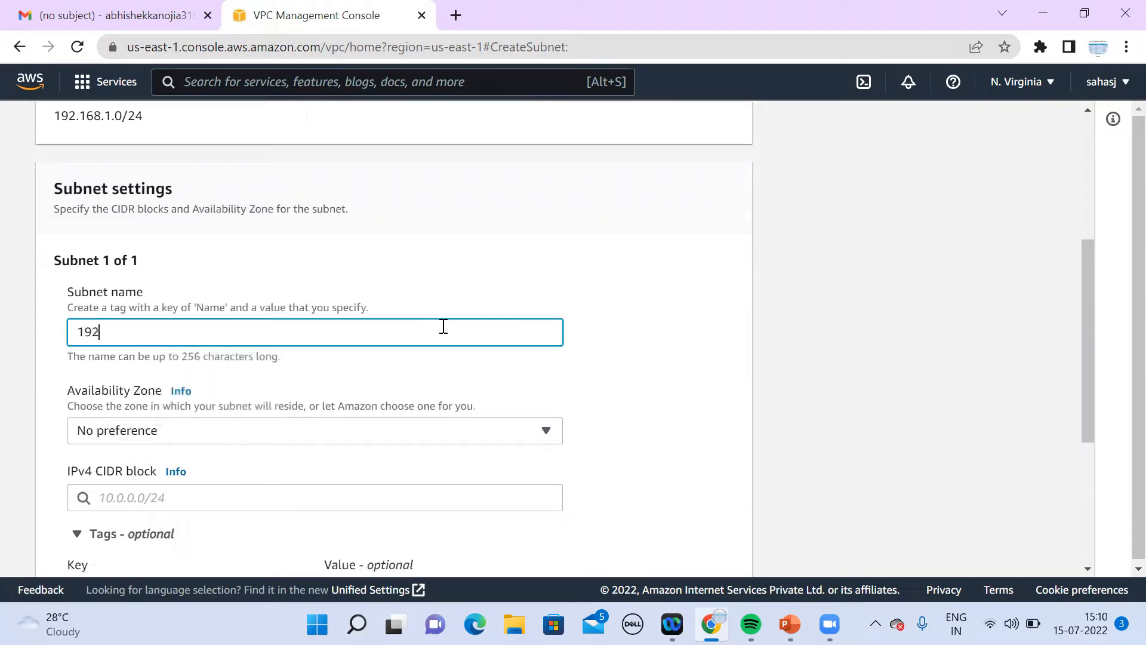
{"action": "type", "text": ".168.1.0"}
{"action": "left_click", "coordinate": [790, 624]}
Step: Present slide 3, Basic Architecture, as a slide show, then exit it
{"action": "left_click", "coordinate": [92, 341]}
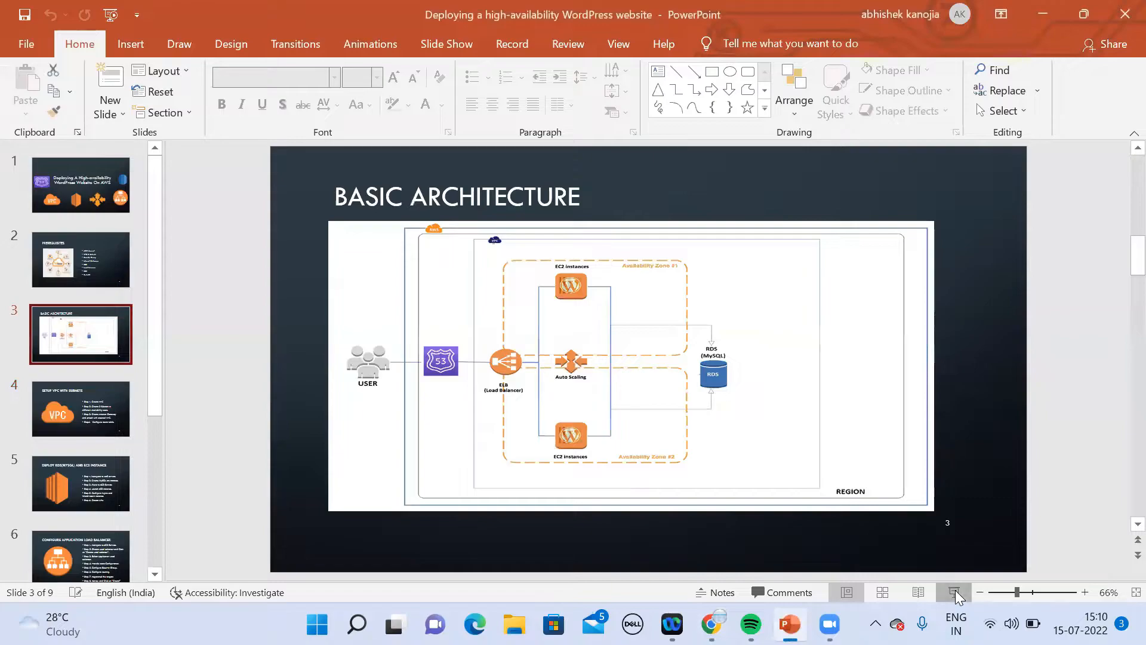
{"action": "left_click", "coordinate": [954, 592]}
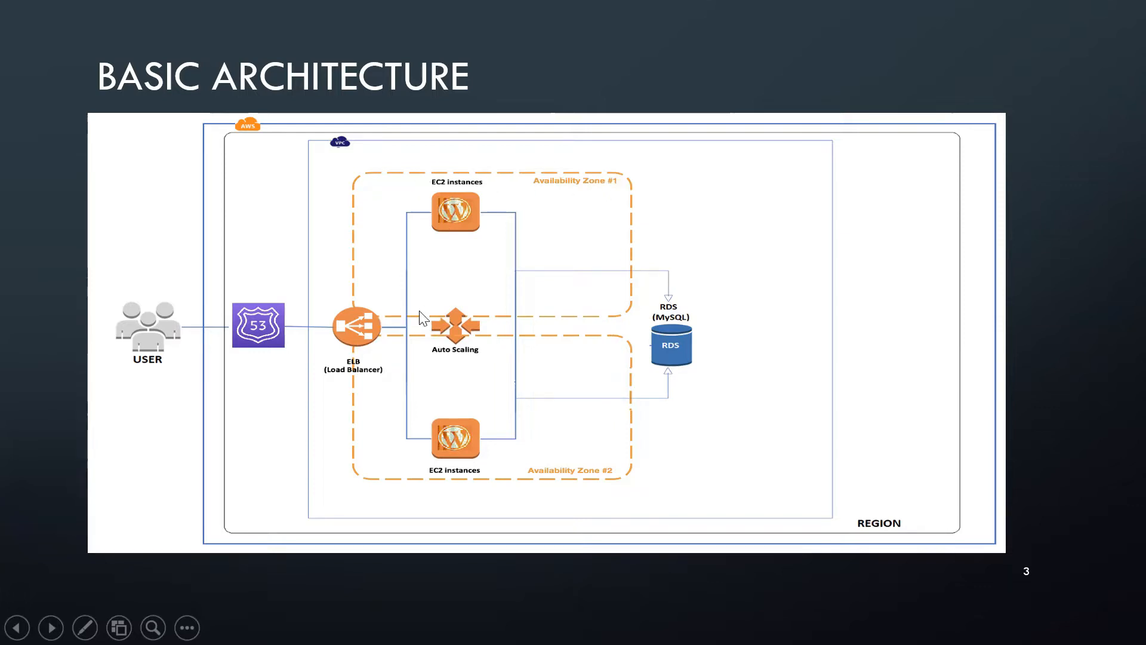
{"action": "key", "text": "Escape"}
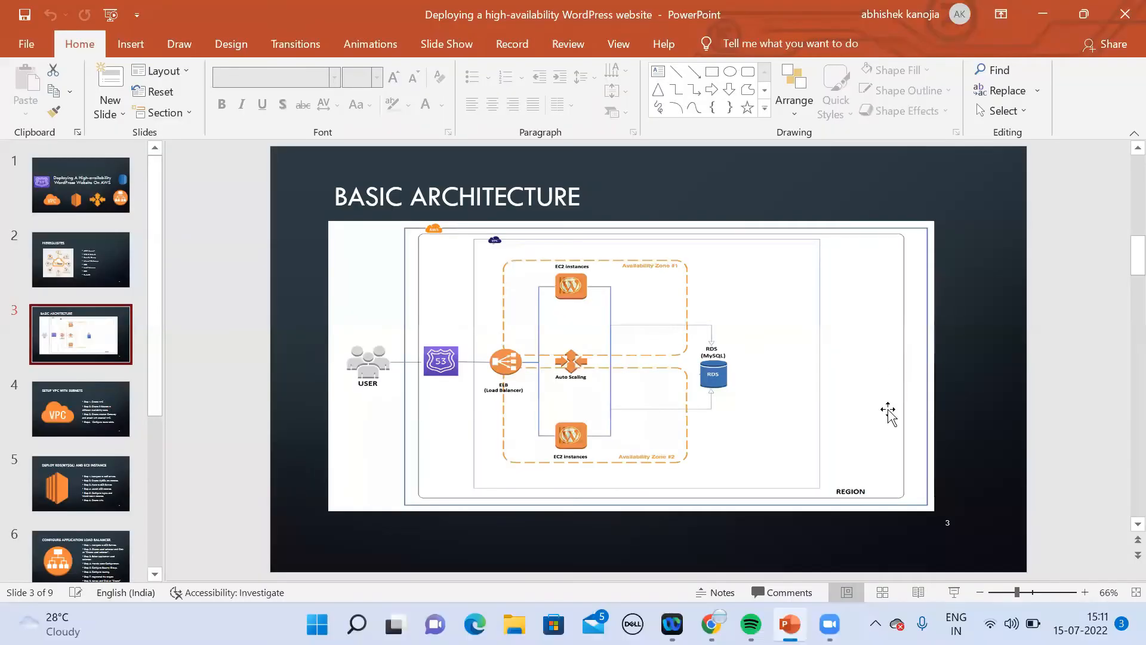
{"action": "mouse_move", "coordinate": [712, 624]}
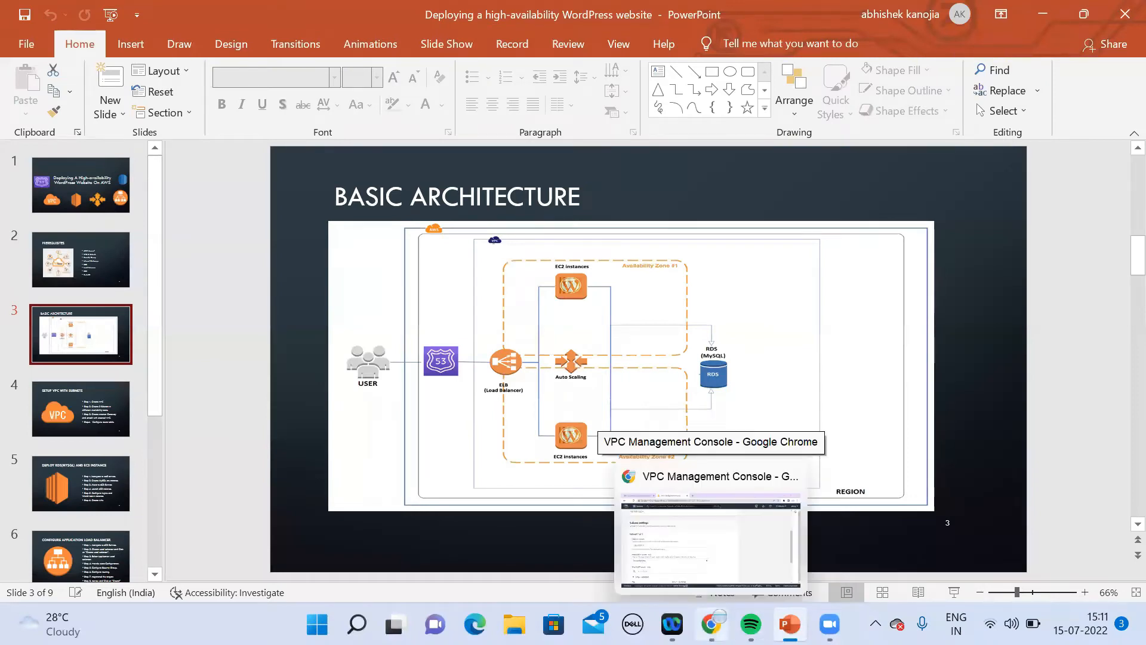
Step: Back in the VPC console, place the first subnet in us-east-1a
{"action": "left_click", "coordinate": [741, 541]}
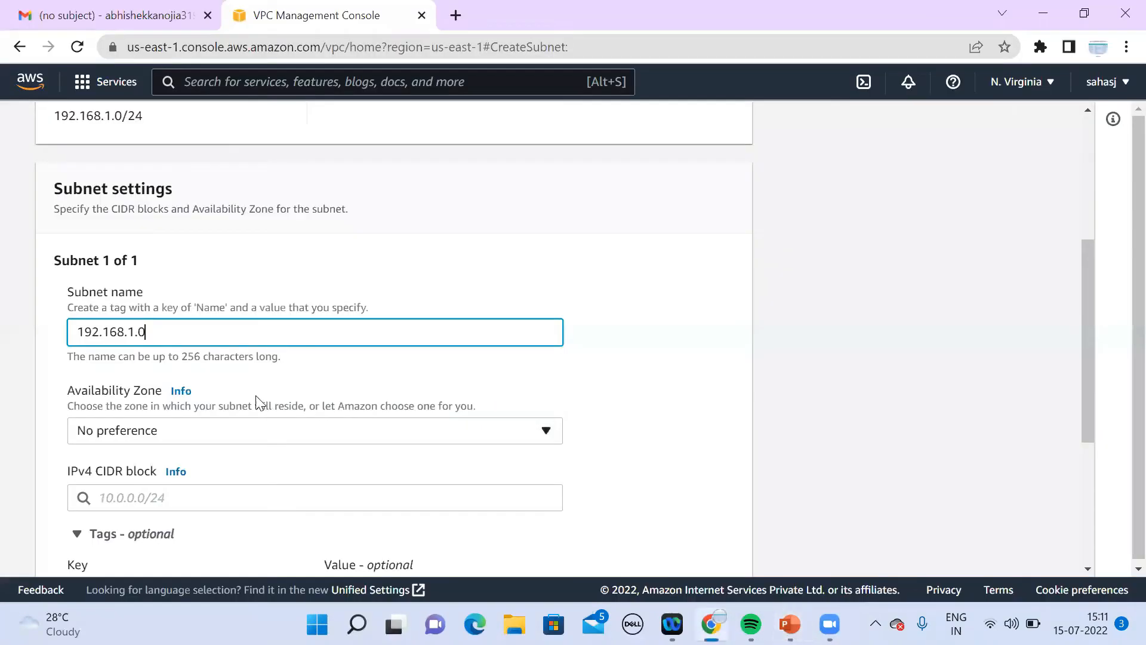
{"action": "left_click", "coordinate": [222, 442]}
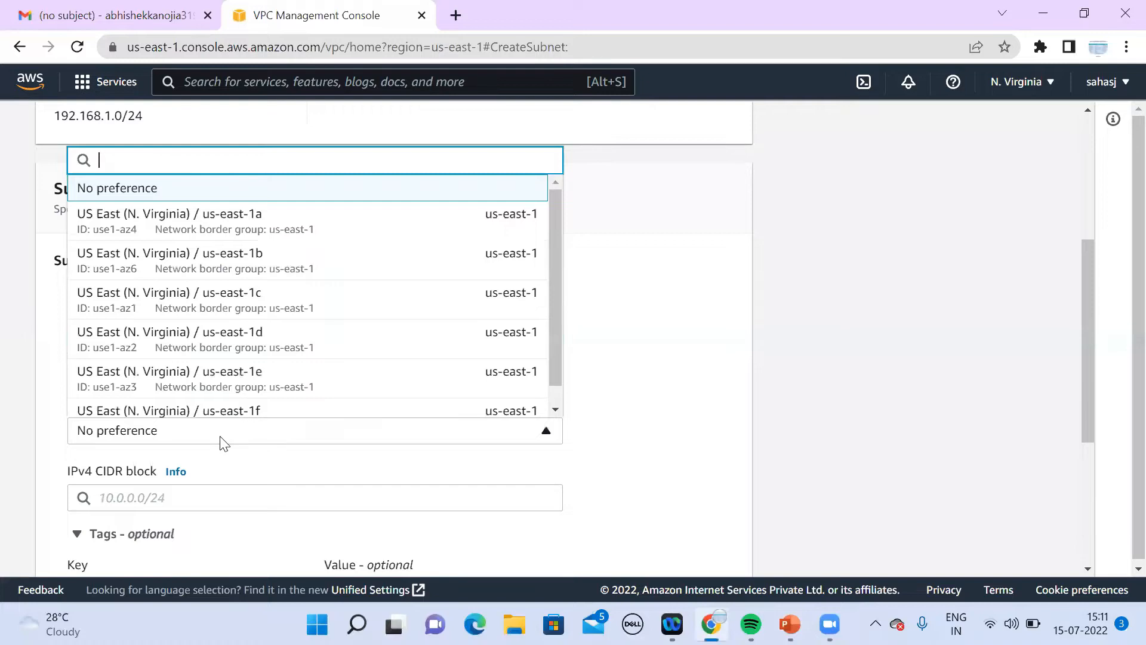
{"action": "left_click", "coordinate": [272, 239]}
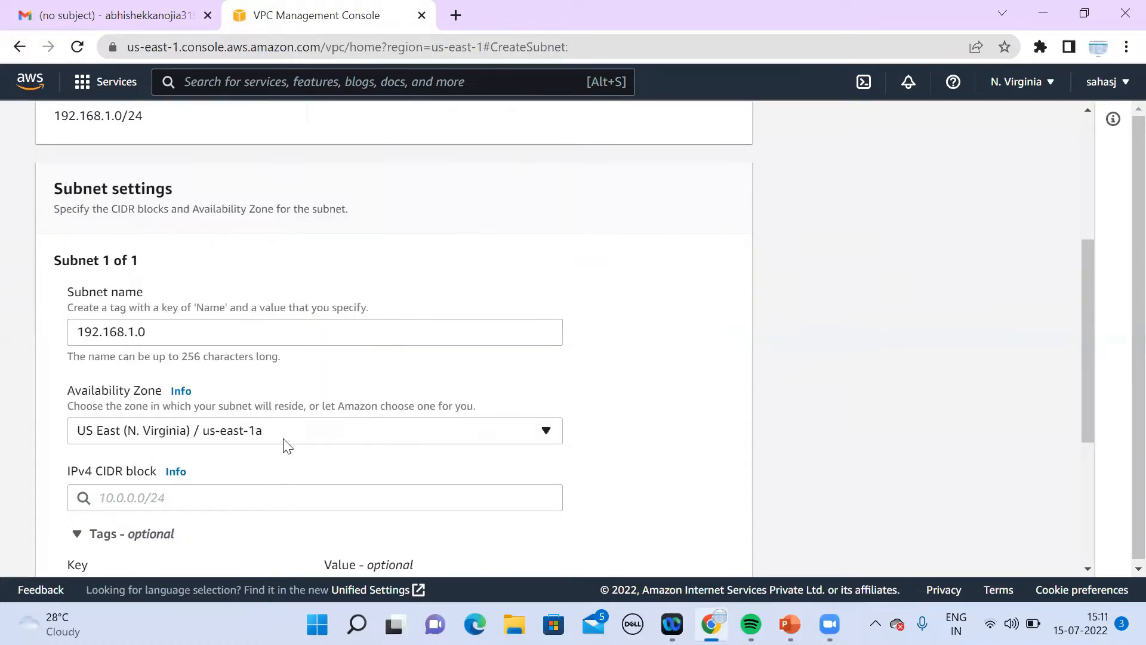
Step: Set the first subnet's IPv4 CIDR block to 192.168.1.0/25
{"action": "left_click", "coordinate": [1088, 569]}
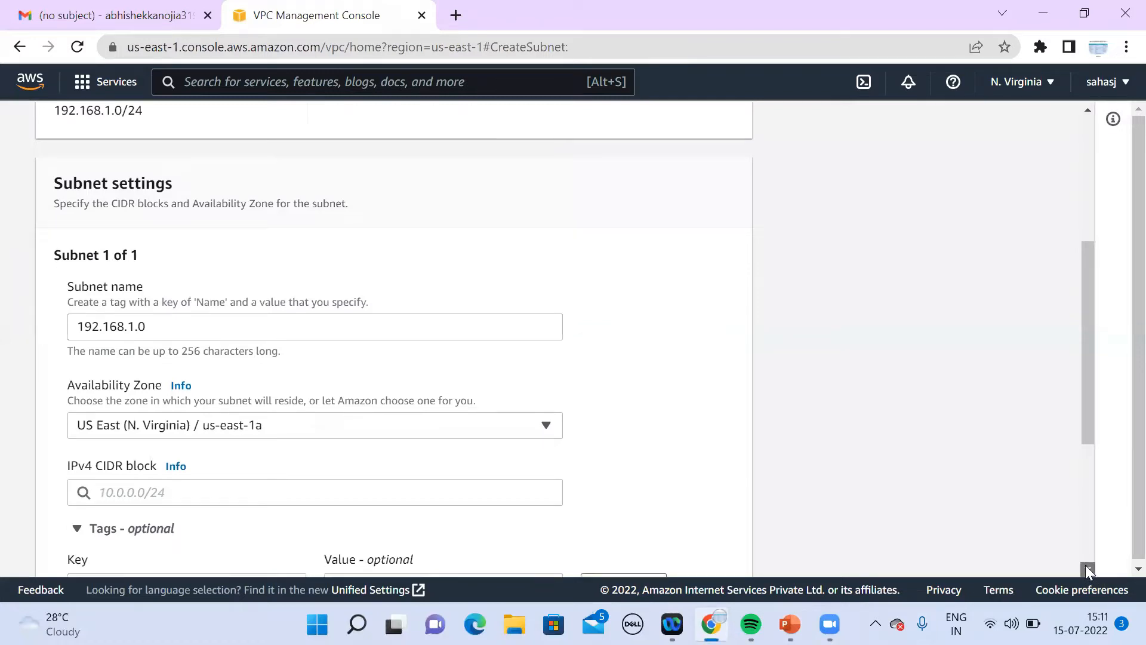
{"action": "scroll", "coordinate": [607, 435], "scroll_direction": "down", "scroll_amount": 2}
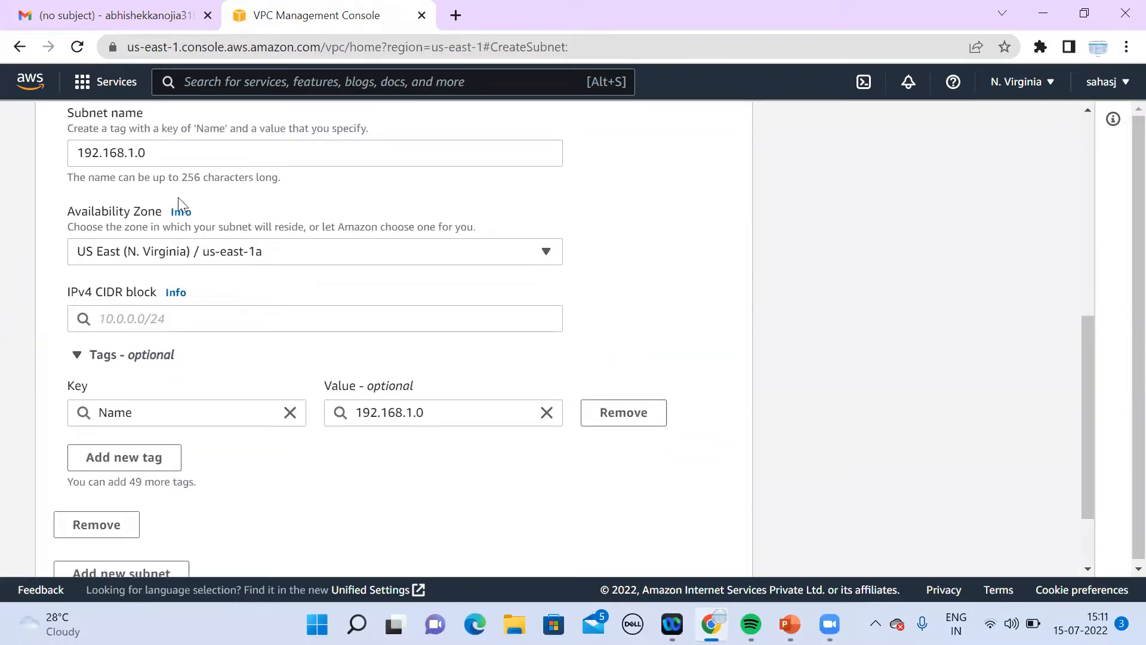
{"action": "left_click_drag", "start_coordinate": [171, 154], "coordinate": [71, 155]}
{"action": "key", "text": "ctrl+c"}
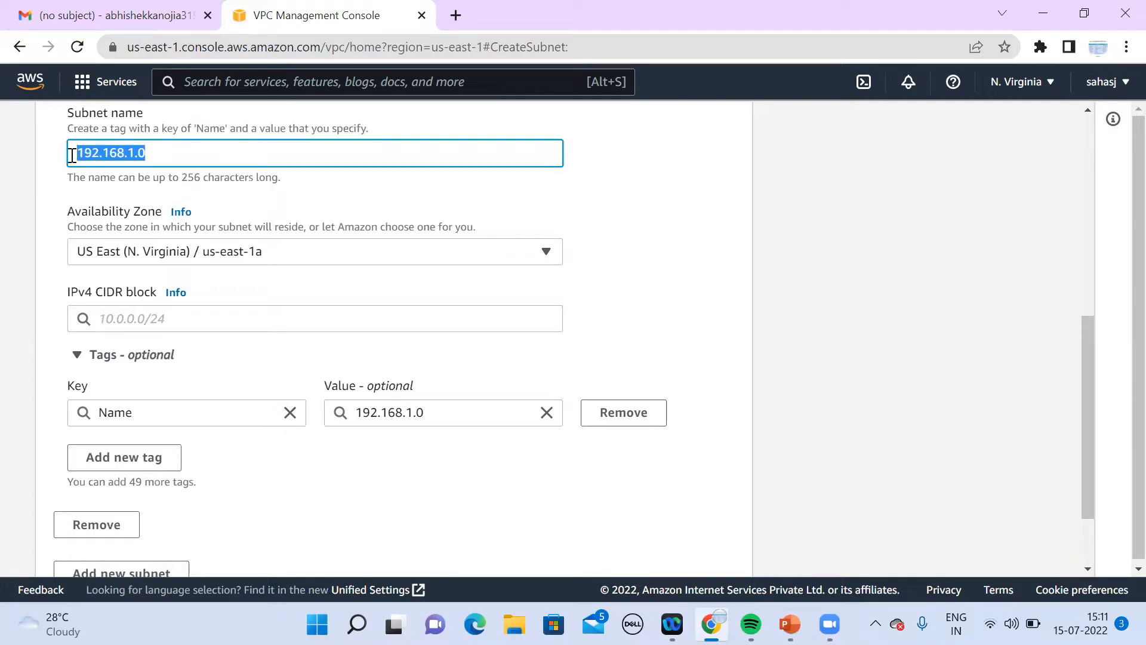
{"action": "left_click", "coordinate": [180, 318]}
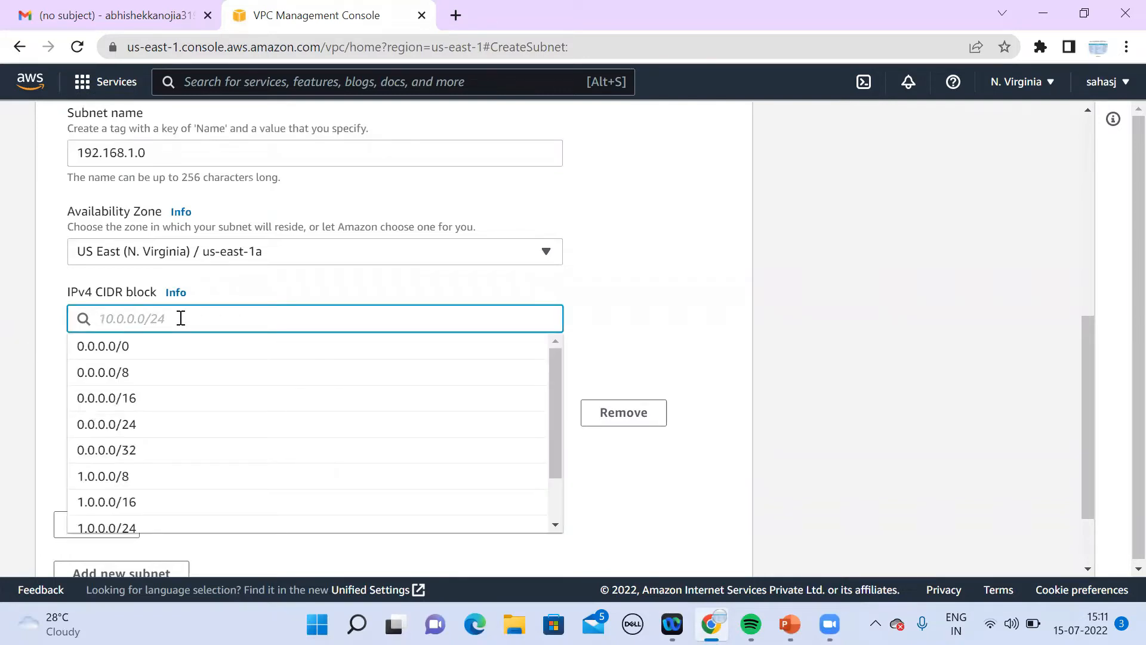
{"action": "key", "text": "ctrl+v"}
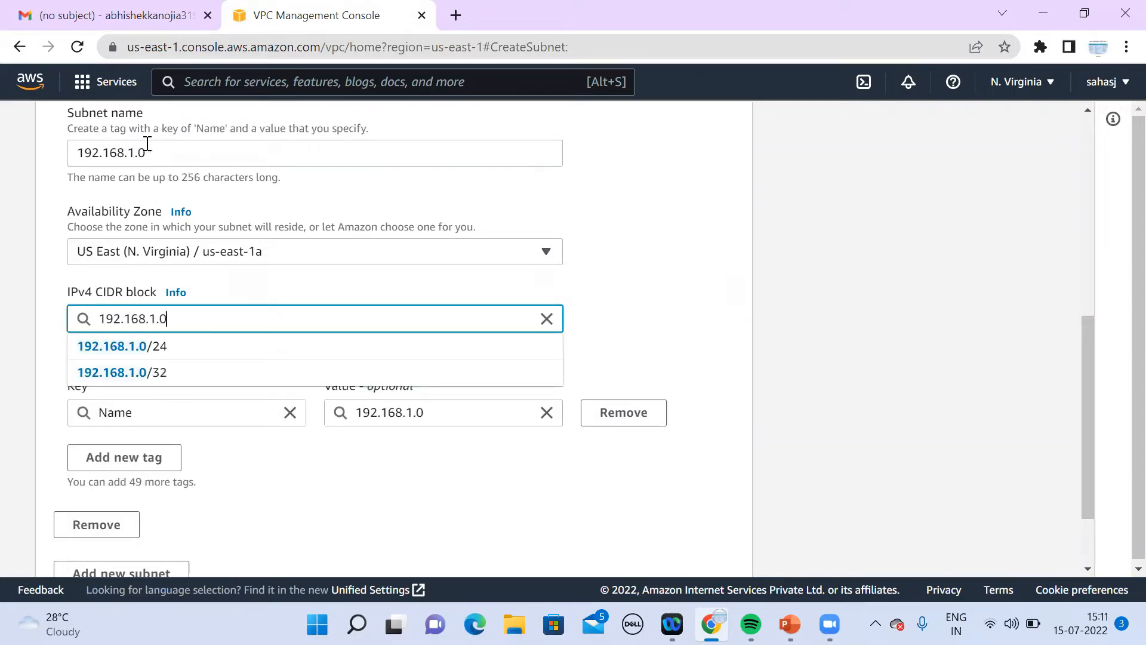
{"action": "type", "text": "/"}
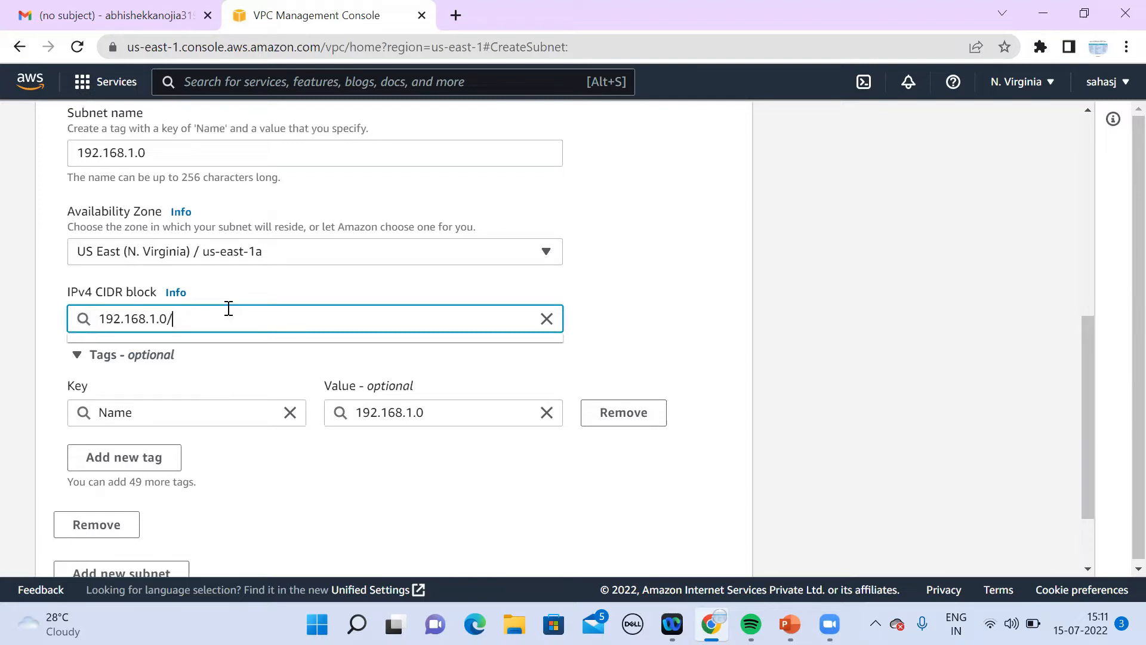
{"action": "type", "text": "25"}
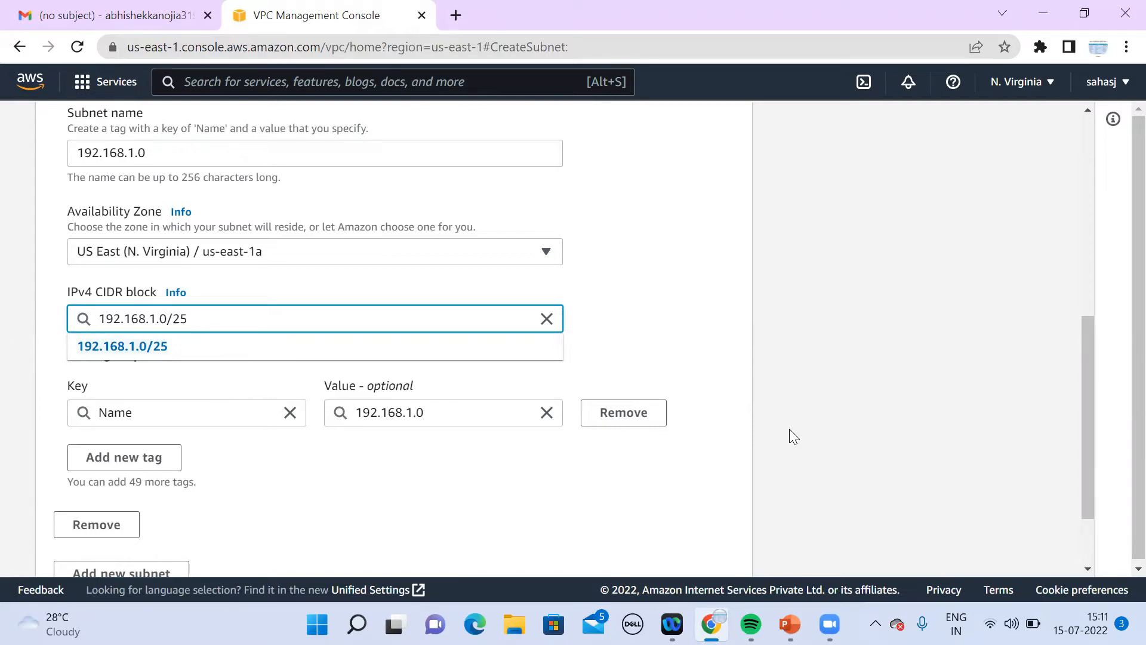
{"action": "left_click", "coordinate": [951, 467]}
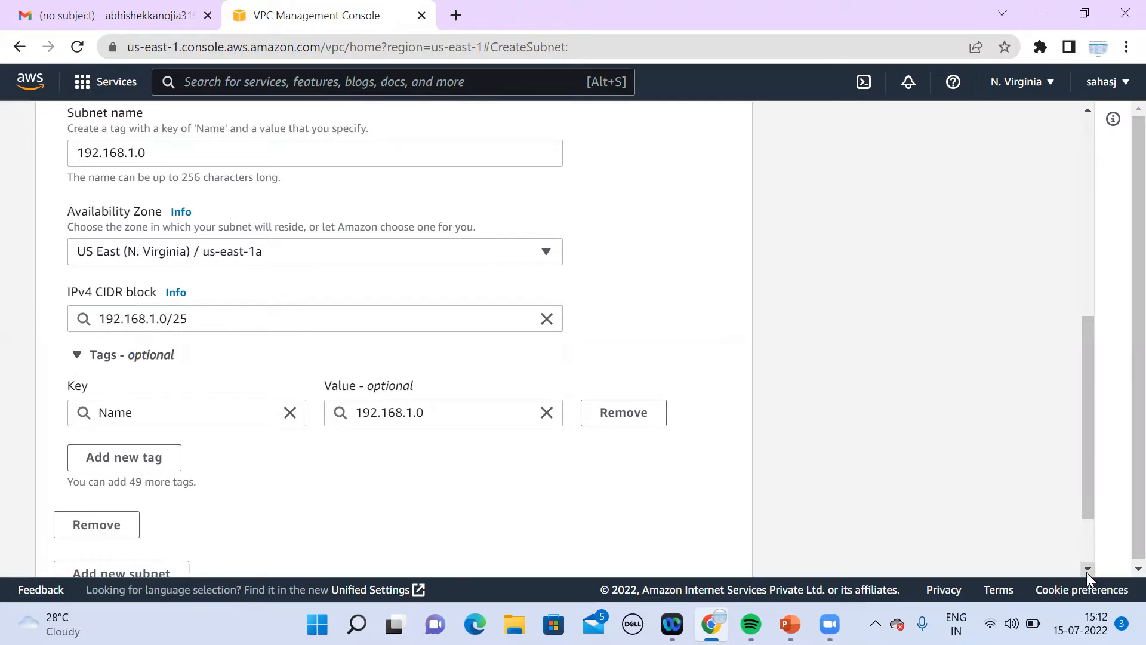
{"action": "scroll", "coordinate": [1086, 572], "scroll_direction": "down", "scroll_amount": 2}
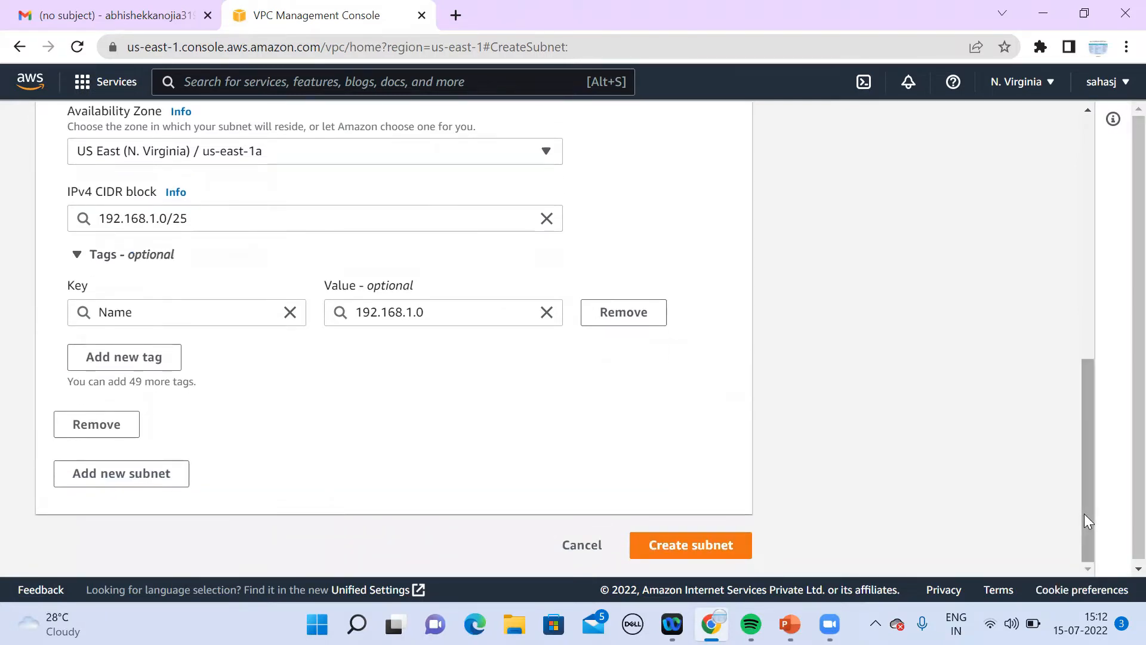
{"action": "right_click", "coordinate": [1082, 465]}
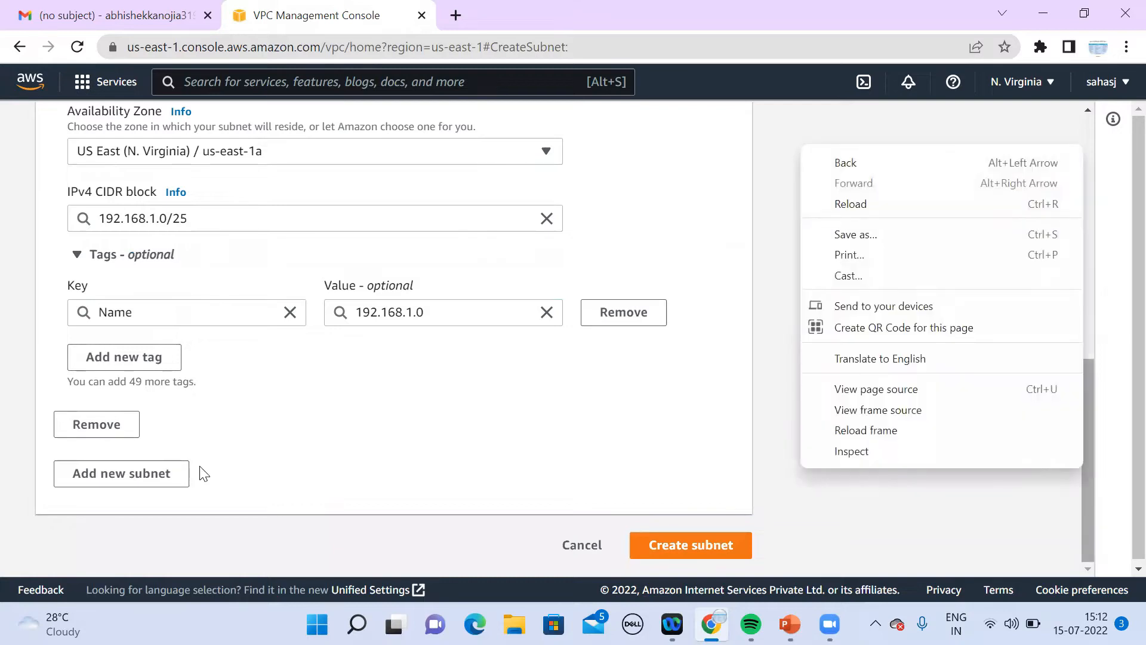
Step: Add a second subnet to the form and name it 192.168.1.128
{"action": "left_click", "coordinate": [168, 473]}
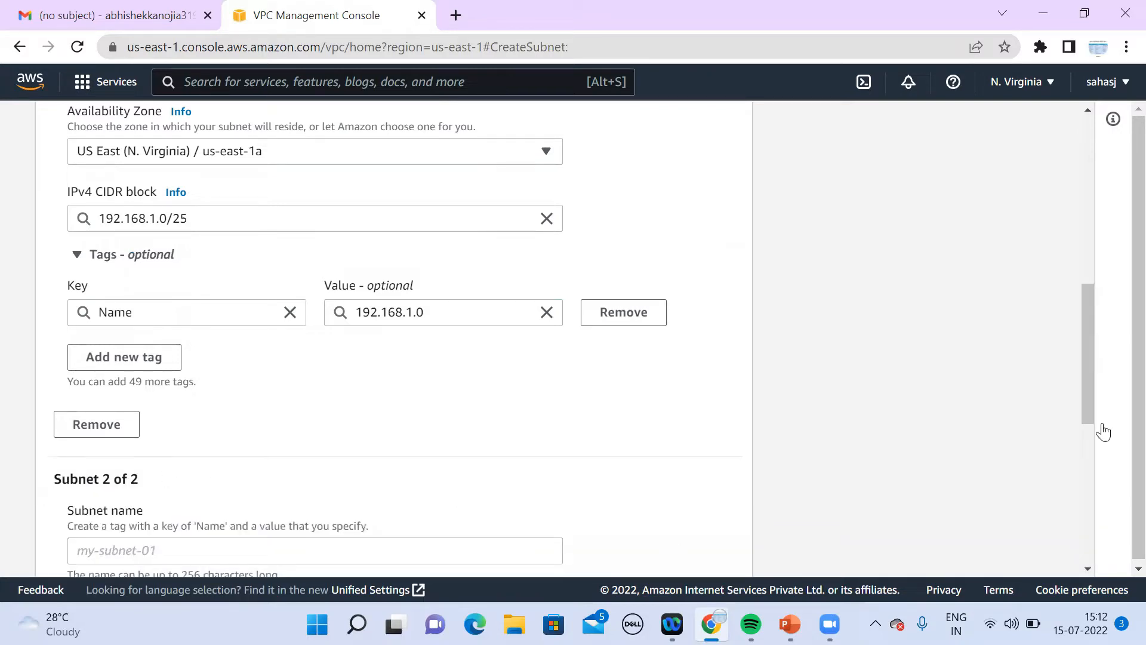
{"action": "scroll", "coordinate": [1087, 569], "scroll_direction": "down", "scroll_amount": 3}
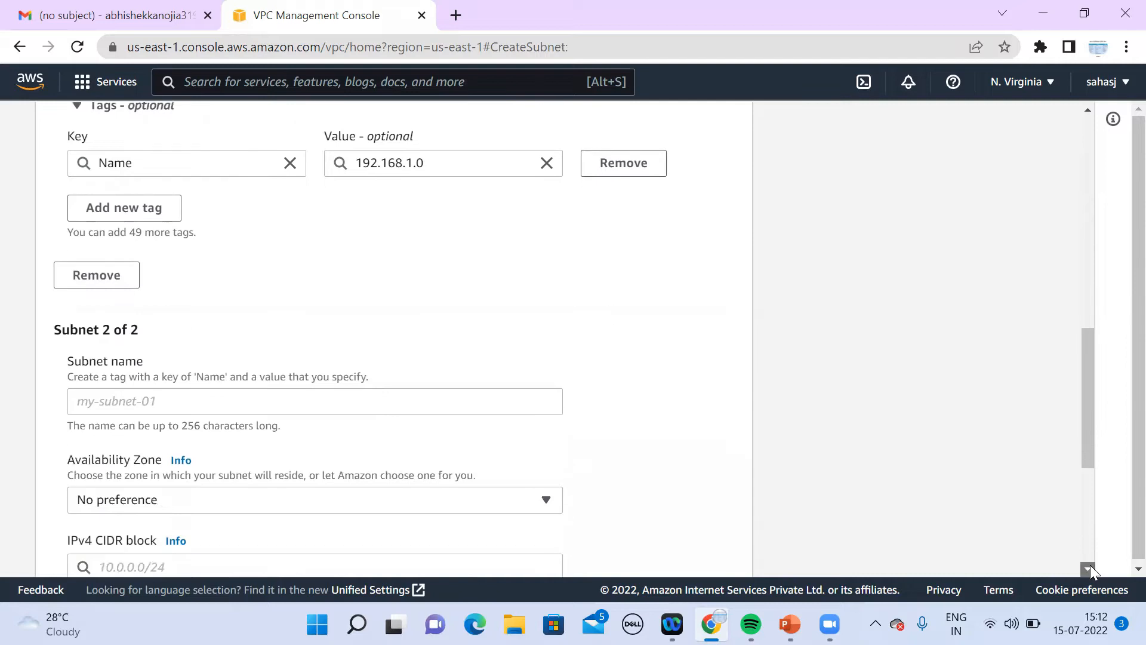
{"action": "left_click", "coordinate": [411, 372]}
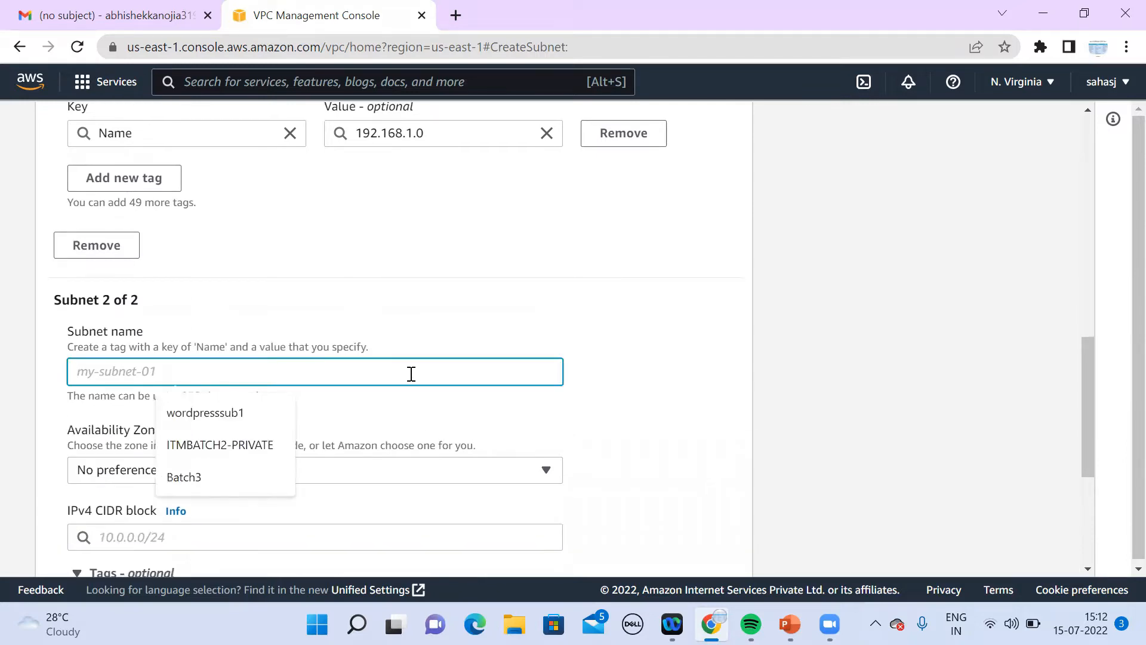
{"action": "type", "text": "192.1681."}
{"action": "key", "text": "BackSpace"}
{"action": "type", "text": ".1."}
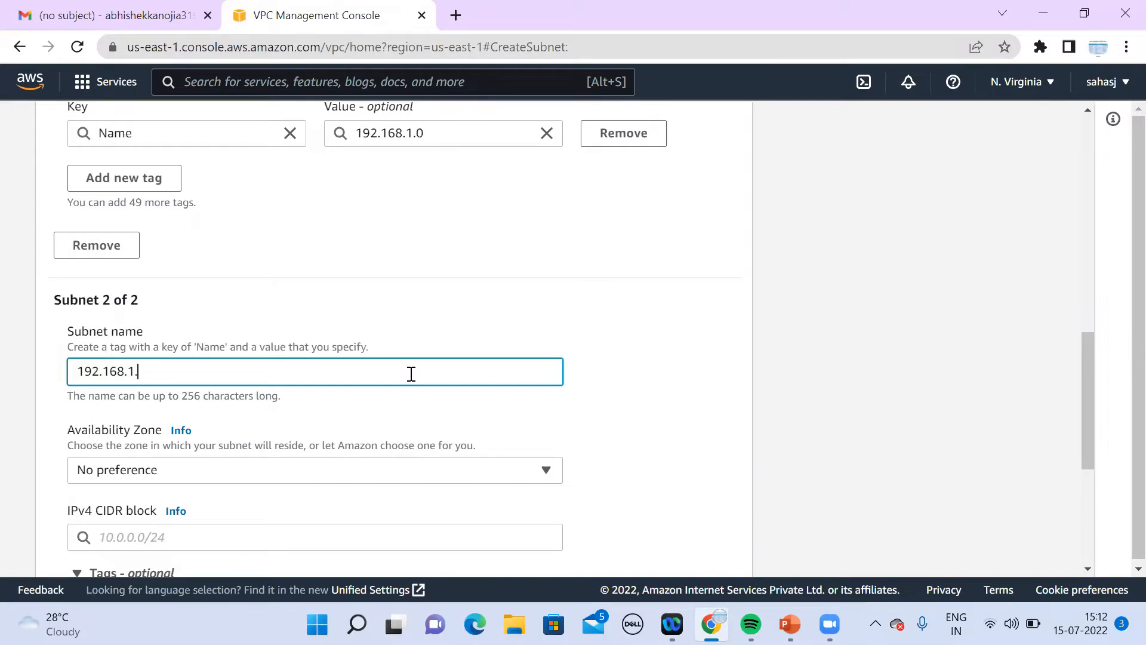
{"action": "type", "text": "0"}
{"action": "key", "text": "BackSpace"}
{"action": "type", "text": "128"}
Step: Give the second subnet CIDR 192.168.1.128/25 in us-east-1b, then create both subnets
{"action": "scroll", "coordinate": [455, 390], "scroll_direction": "down", "scroll_amount": 3}
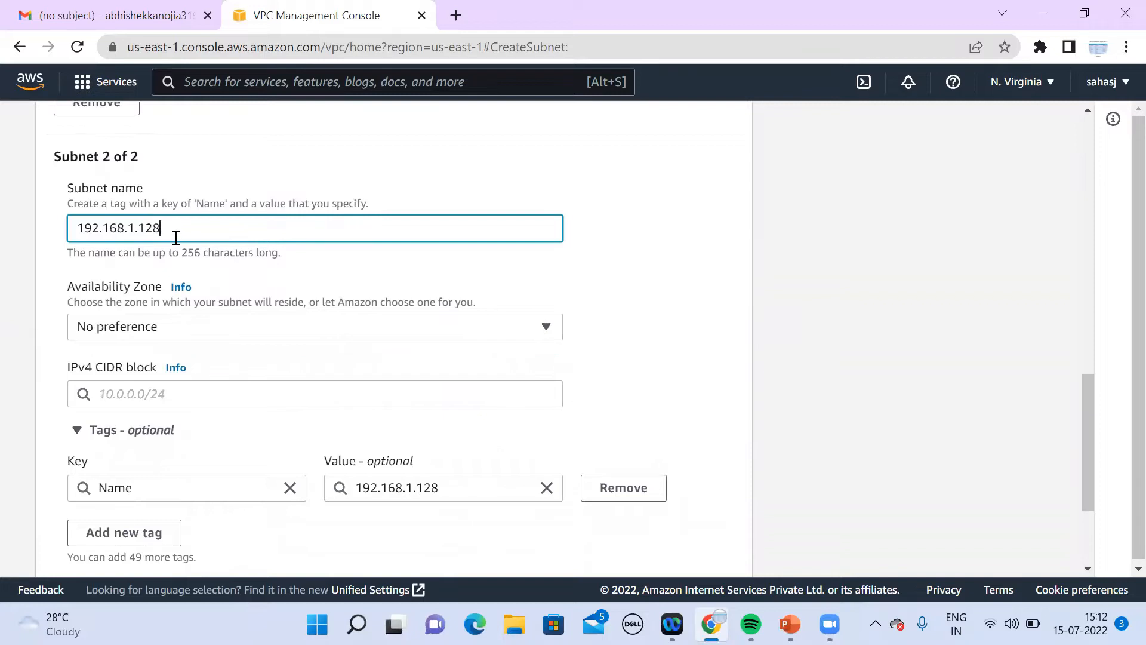
{"action": "left_click_drag", "start_coordinate": [176, 238], "coordinate": [58, 246]}
{"action": "key", "text": "ctrl+c"}
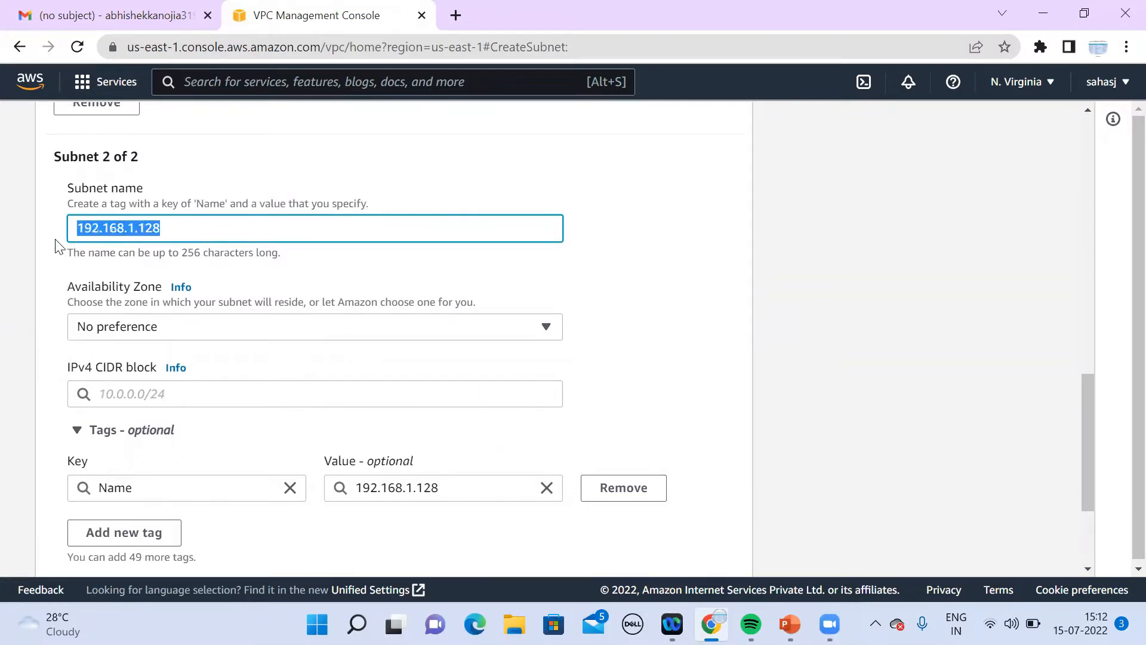
{"action": "left_click", "coordinate": [215, 400]}
{"action": "key", "text": "ctrl+v"}
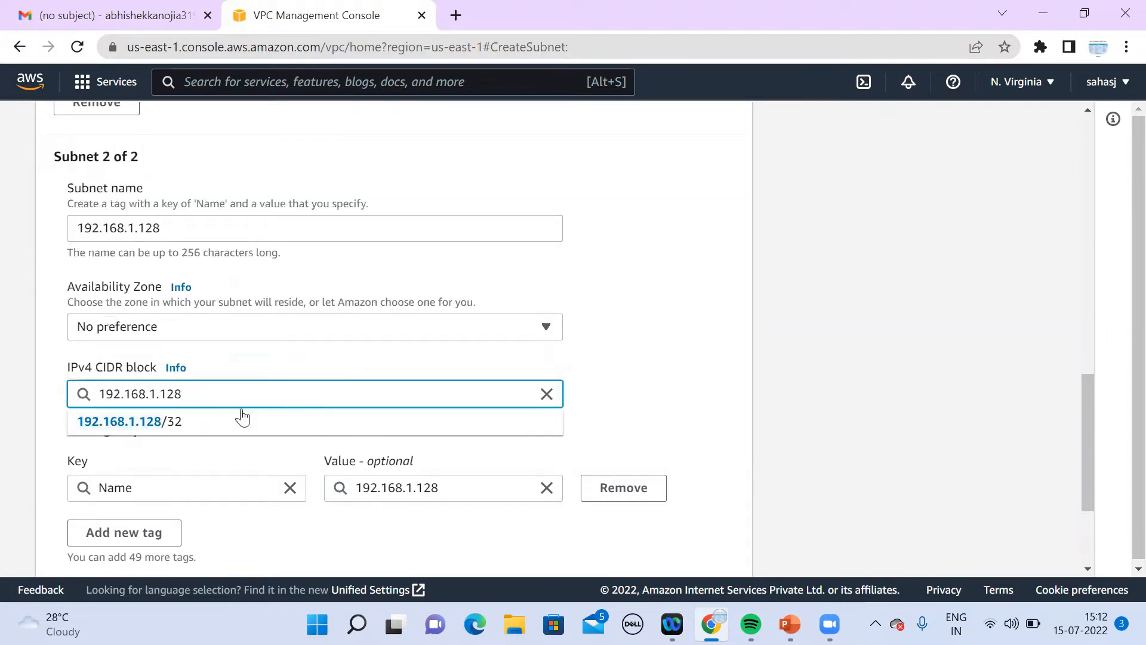
{"action": "type", "text": "/"}
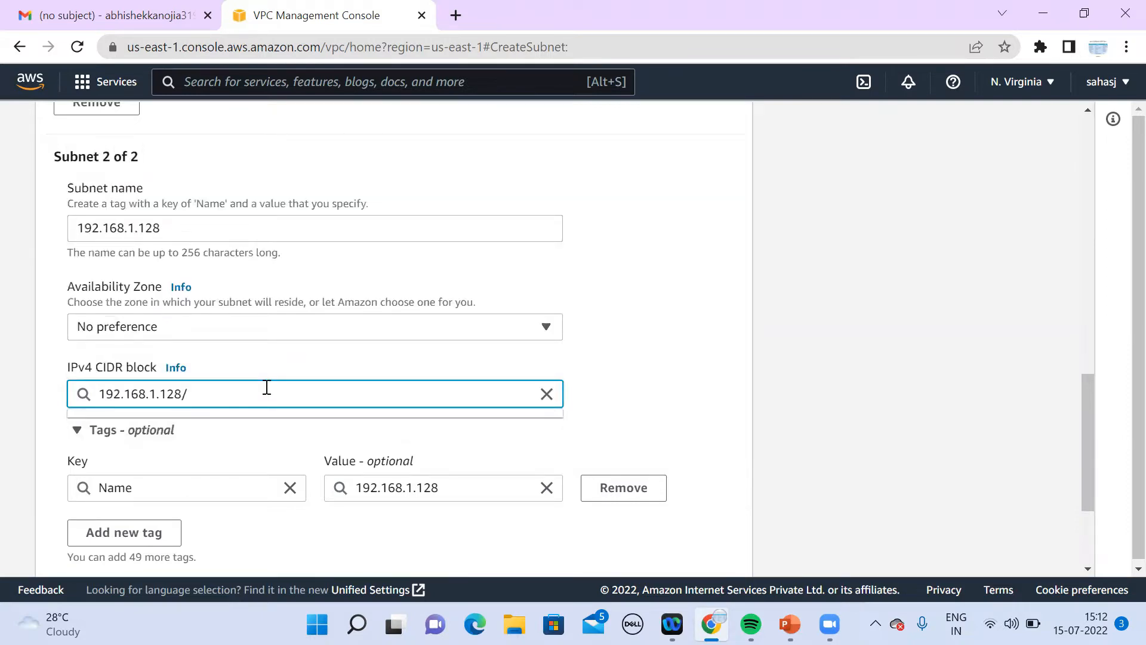
{"action": "type", "text": "25"}
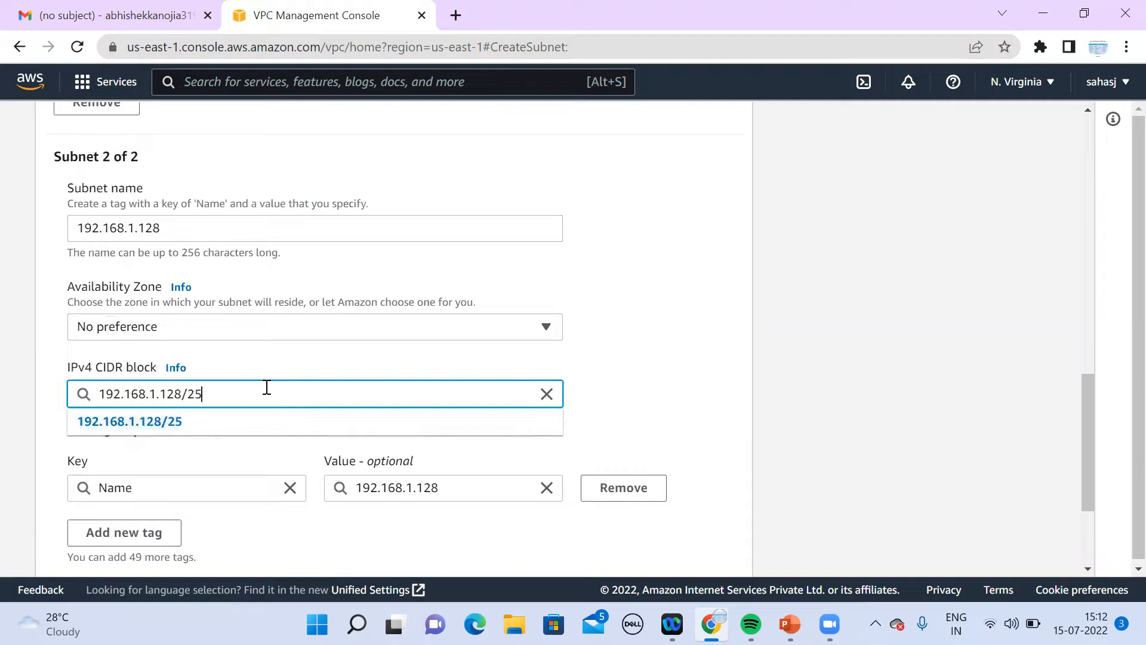
{"action": "left_click", "coordinate": [356, 332]}
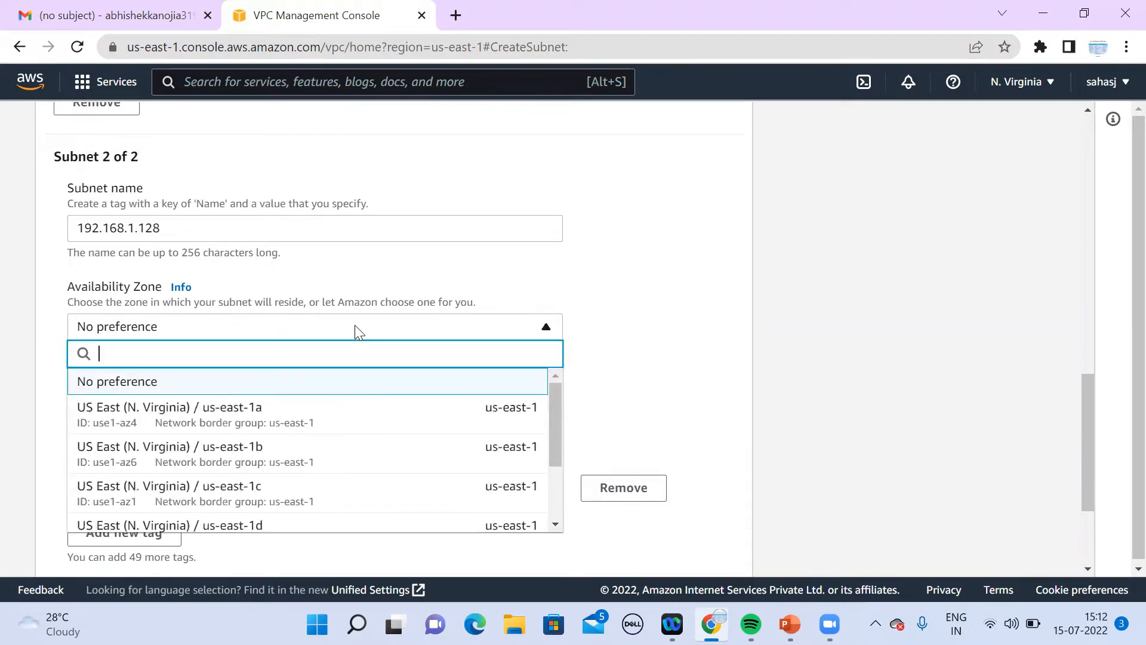
{"action": "left_click", "coordinate": [272, 460]}
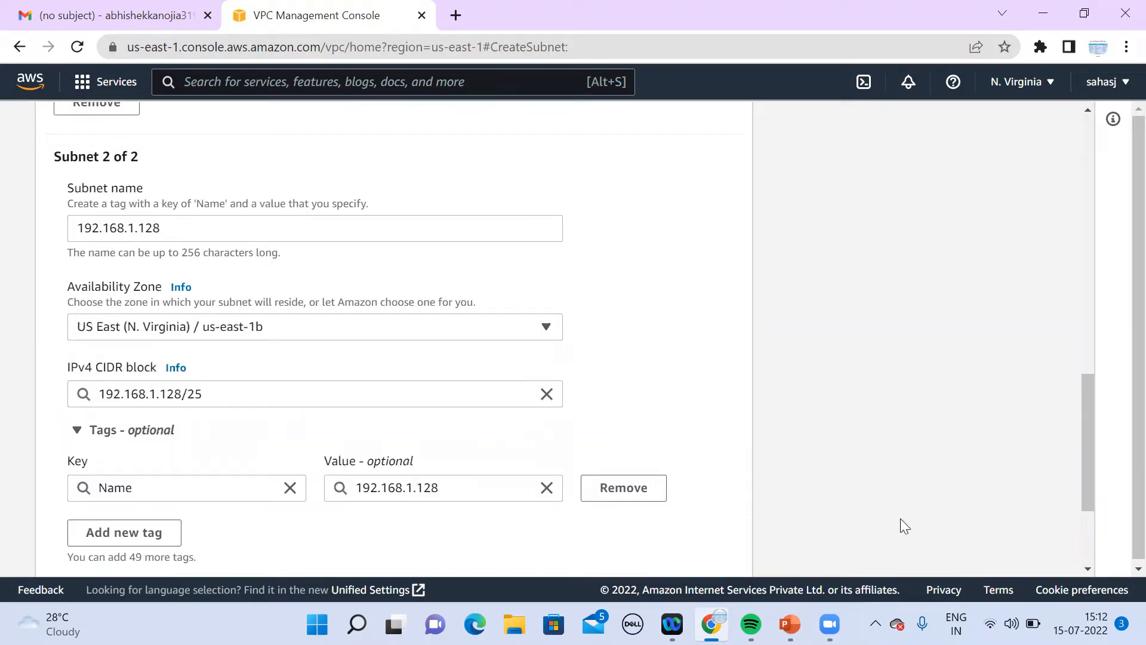
{"action": "left_click", "coordinate": [1086, 569]}
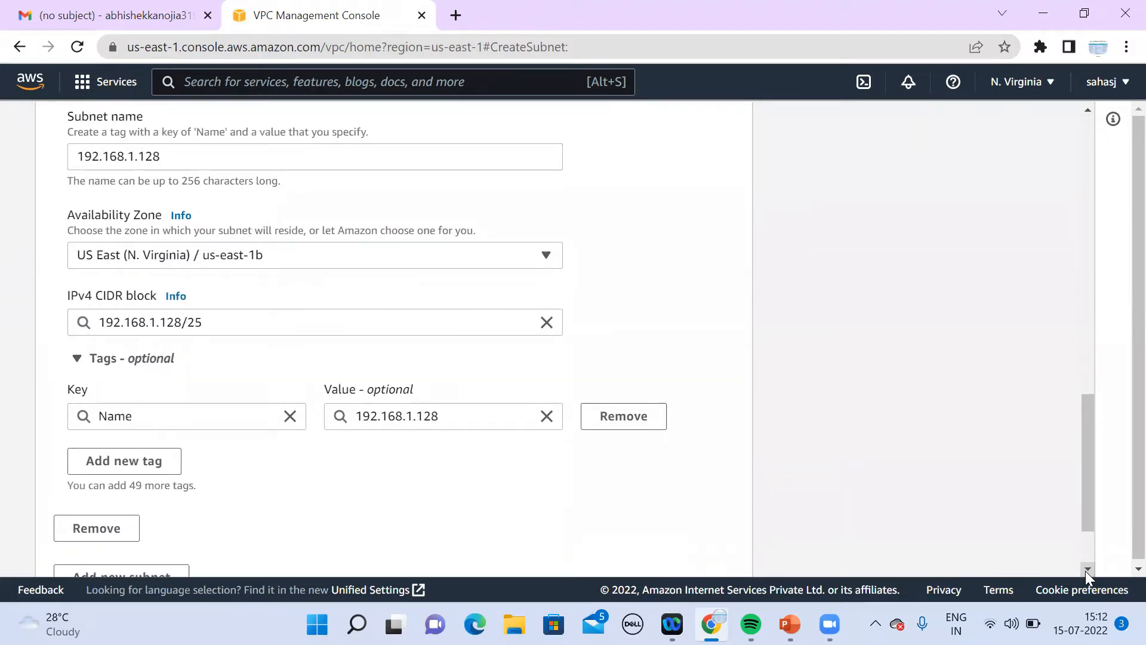
{"action": "left_click", "coordinate": [1086, 569]}
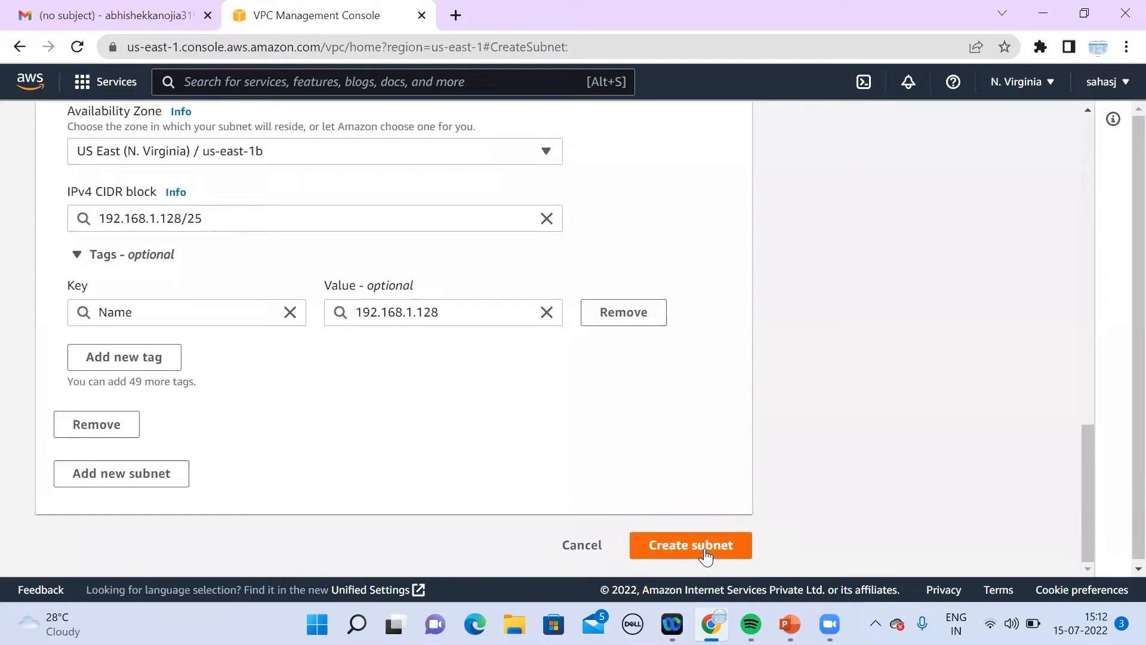
{"action": "left_click", "coordinate": [705, 548]}
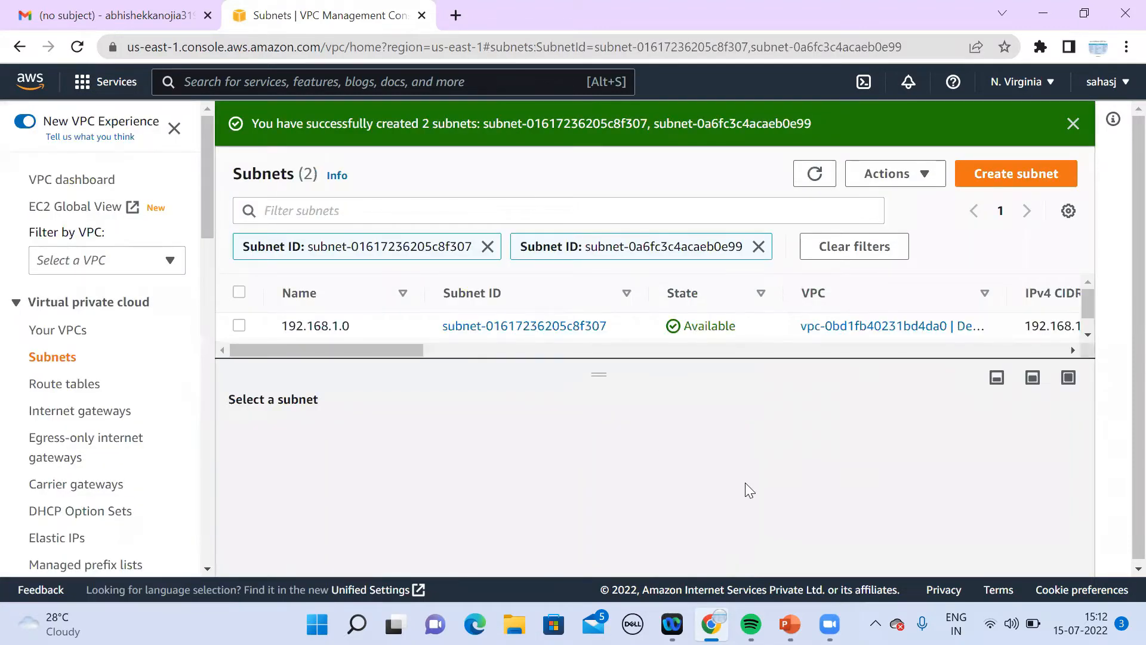
Step: Reload the Subnets list and enlarge the table to show all ten subnets
{"action": "left_click", "coordinate": [78, 330]}
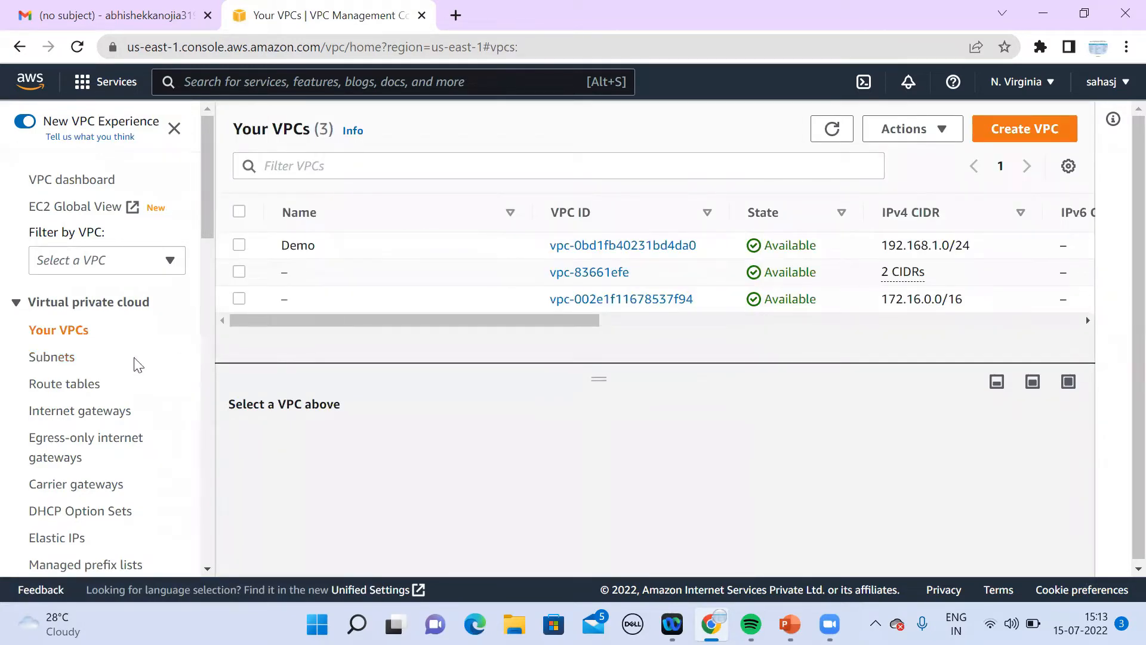
{"action": "left_click", "coordinate": [51, 358]}
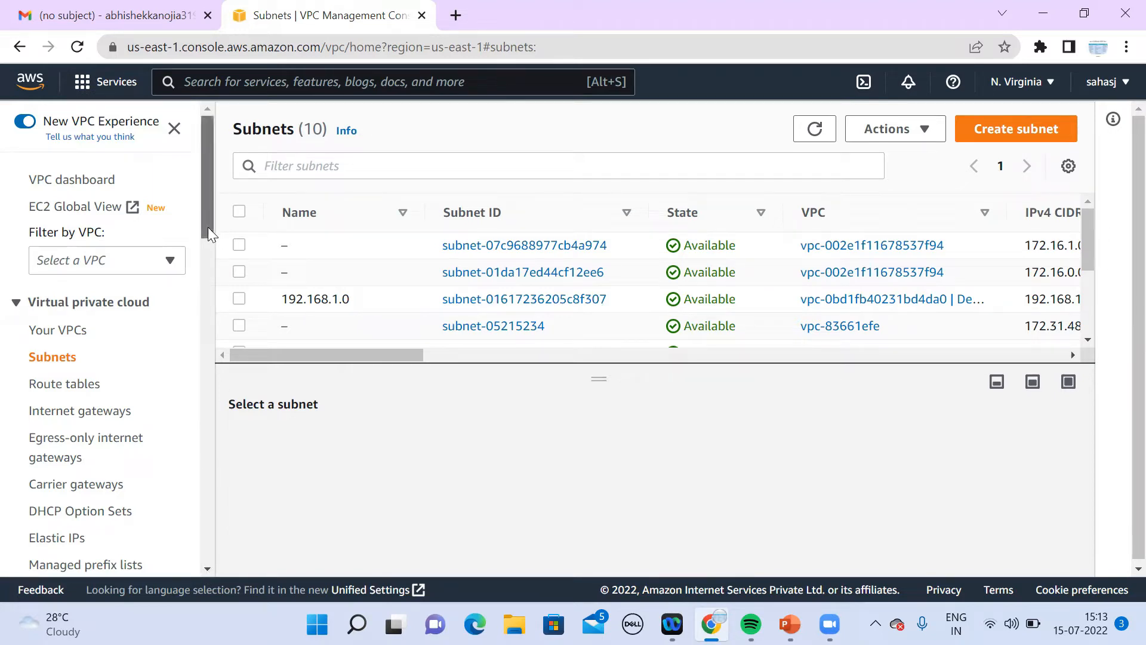
{"action": "left_click_drag", "start_coordinate": [208, 227], "coordinate": [208, 243]}
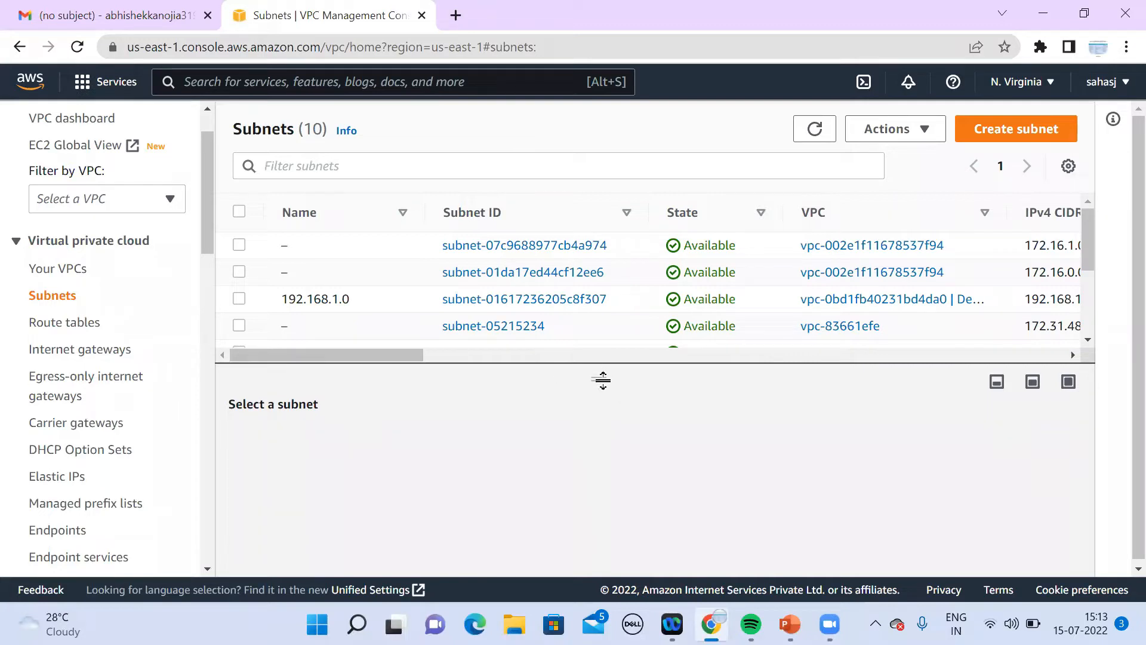
{"action": "left_click_drag", "start_coordinate": [602, 380], "coordinate": [610, 487]}
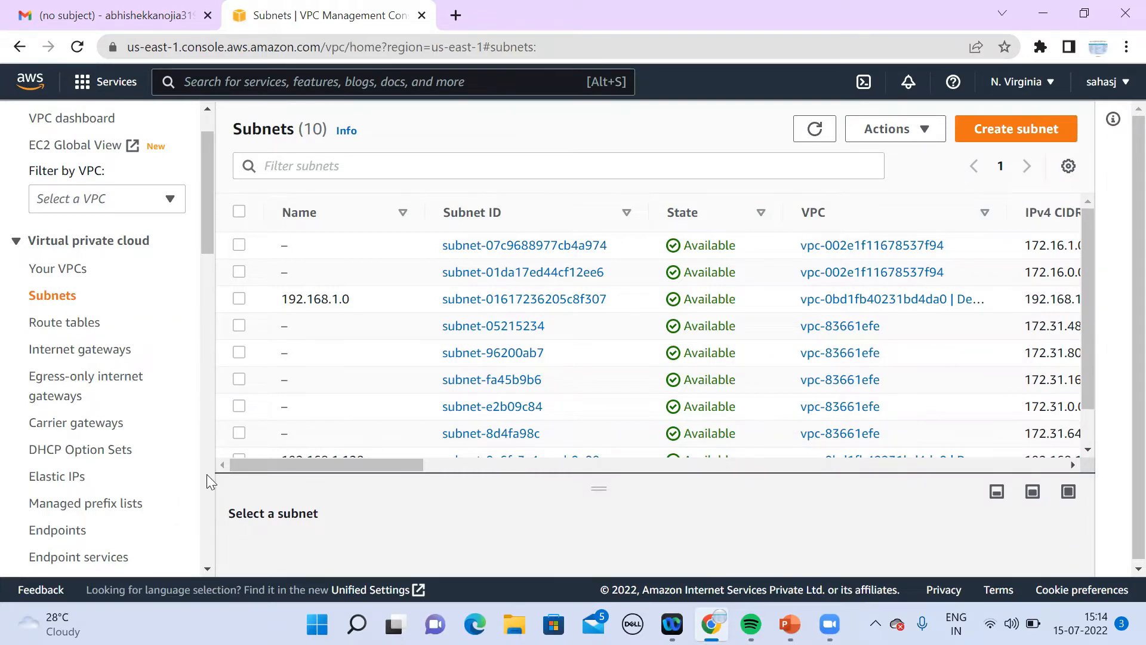
Step: From the Internet gateways page, create a gateway with Name tag 'Demo-IGW'
{"action": "left_click", "coordinate": [78, 354]}
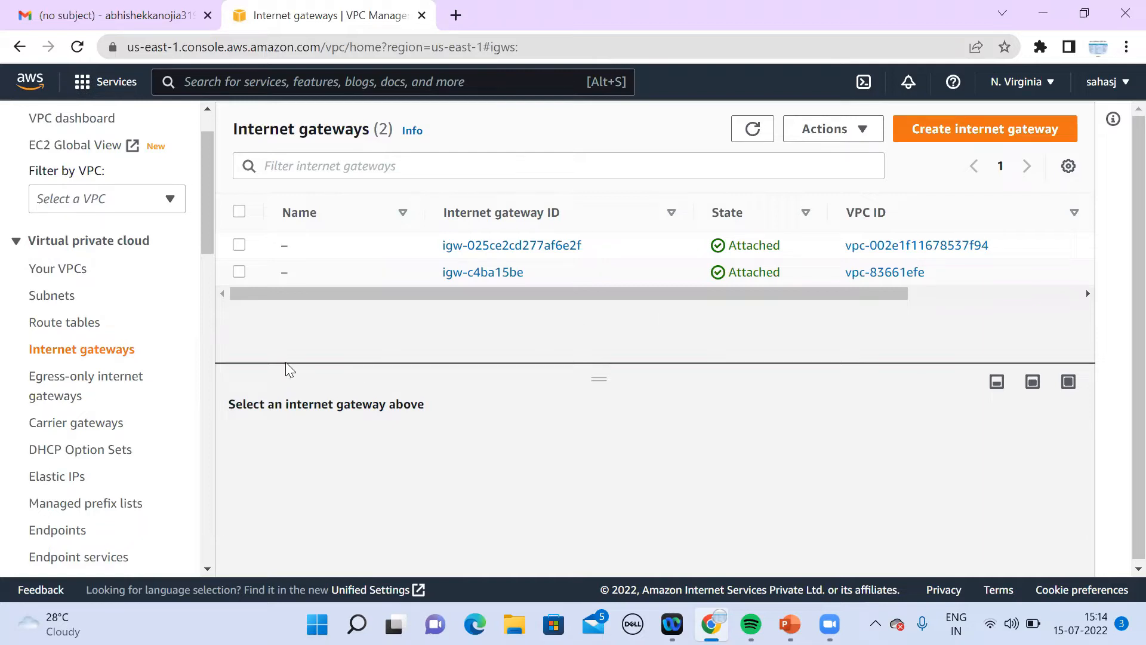
{"action": "left_click", "coordinate": [973, 122]}
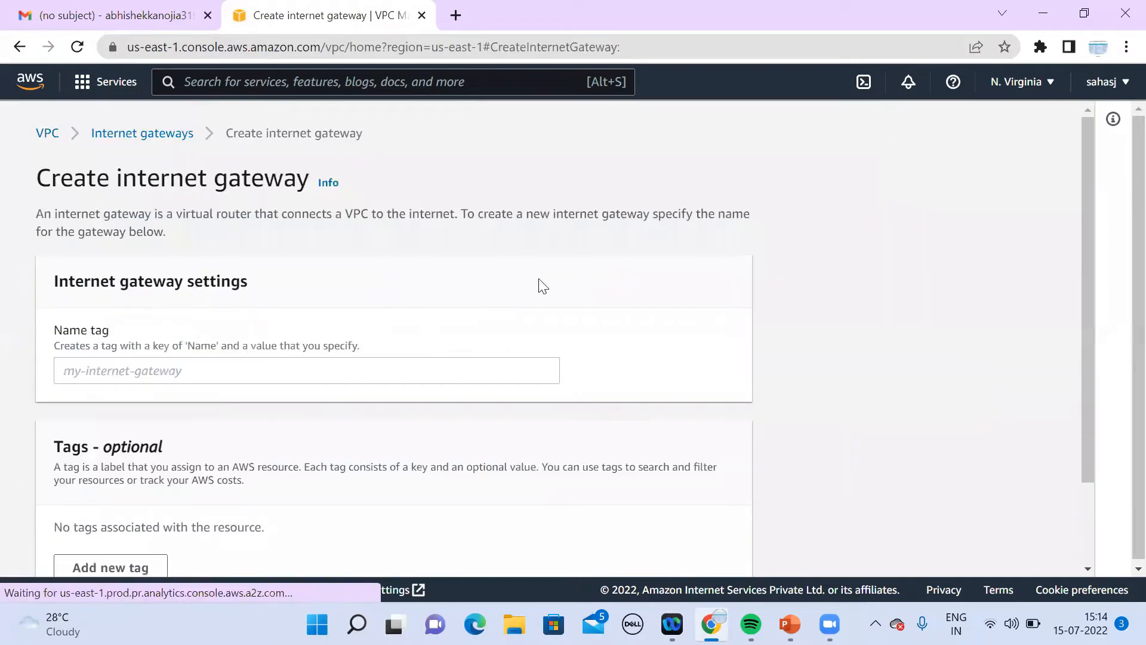
{"action": "left_click", "coordinate": [368, 375]}
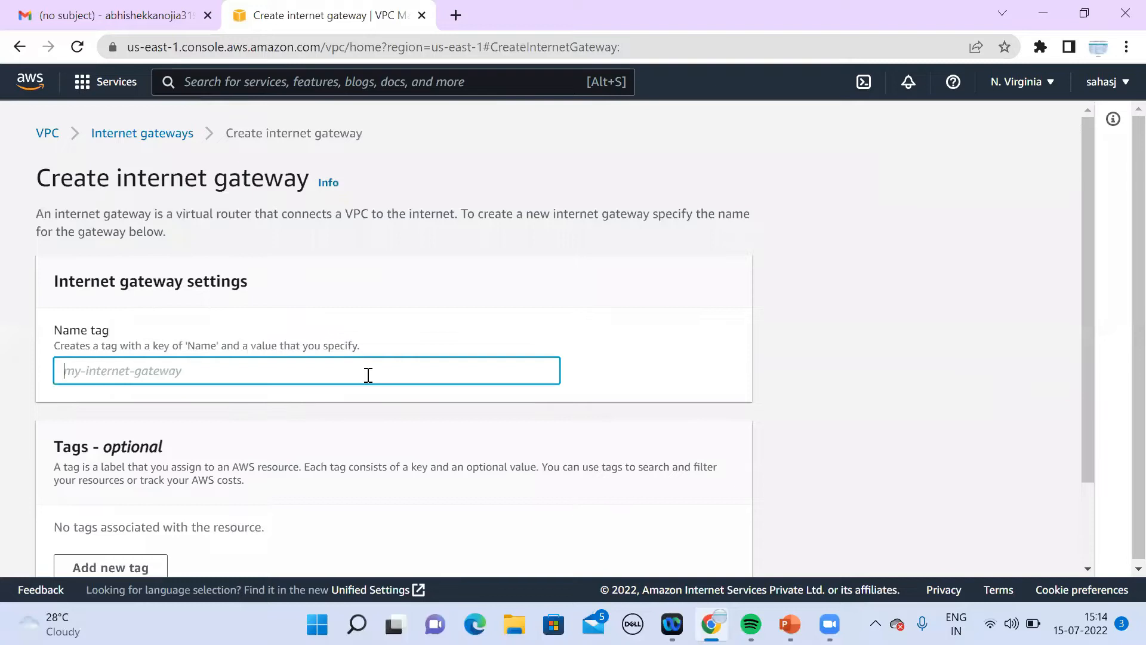
{"action": "type", "text": "Demo-IGW"}
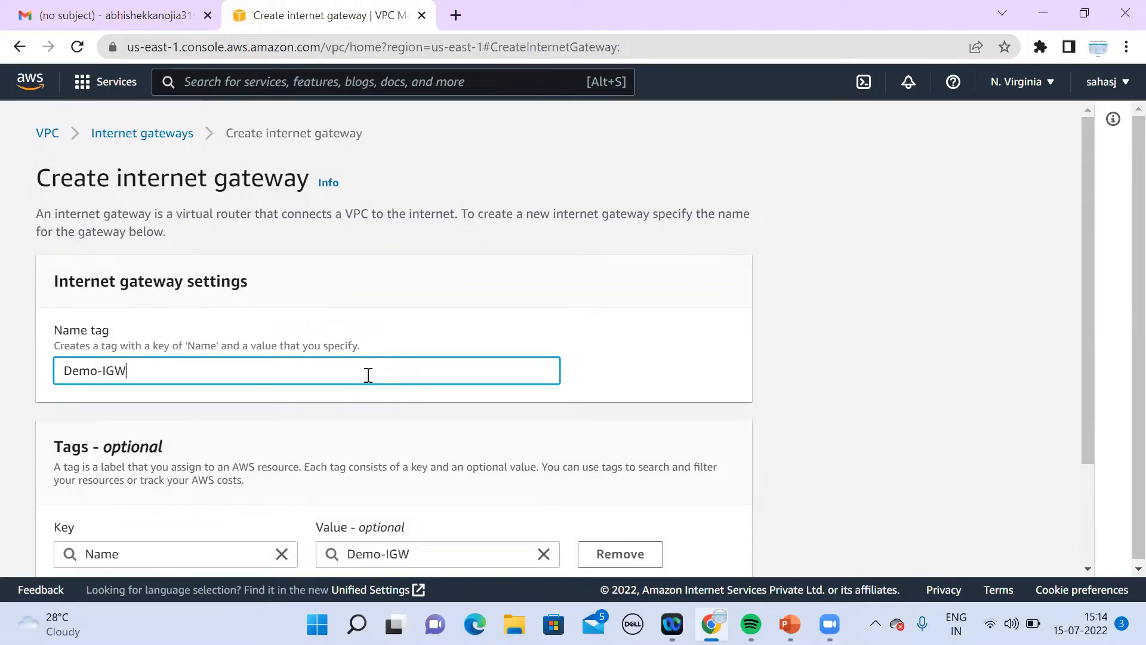
{"action": "left_click", "coordinate": [1087, 569]}
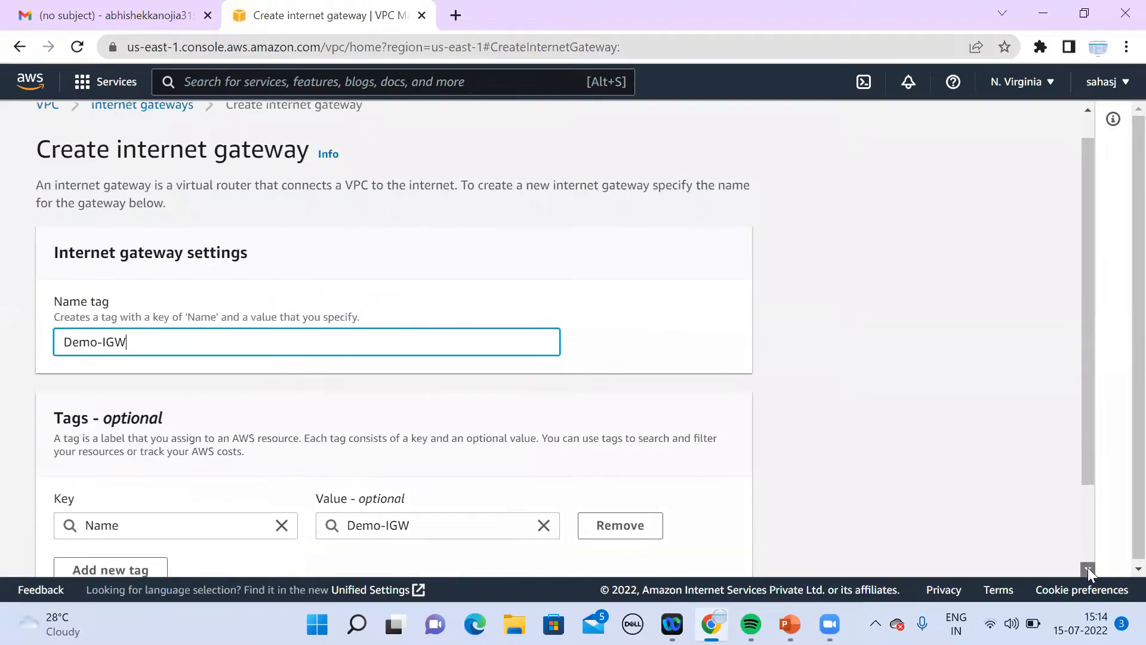
{"action": "left_click", "coordinate": [678, 542]}
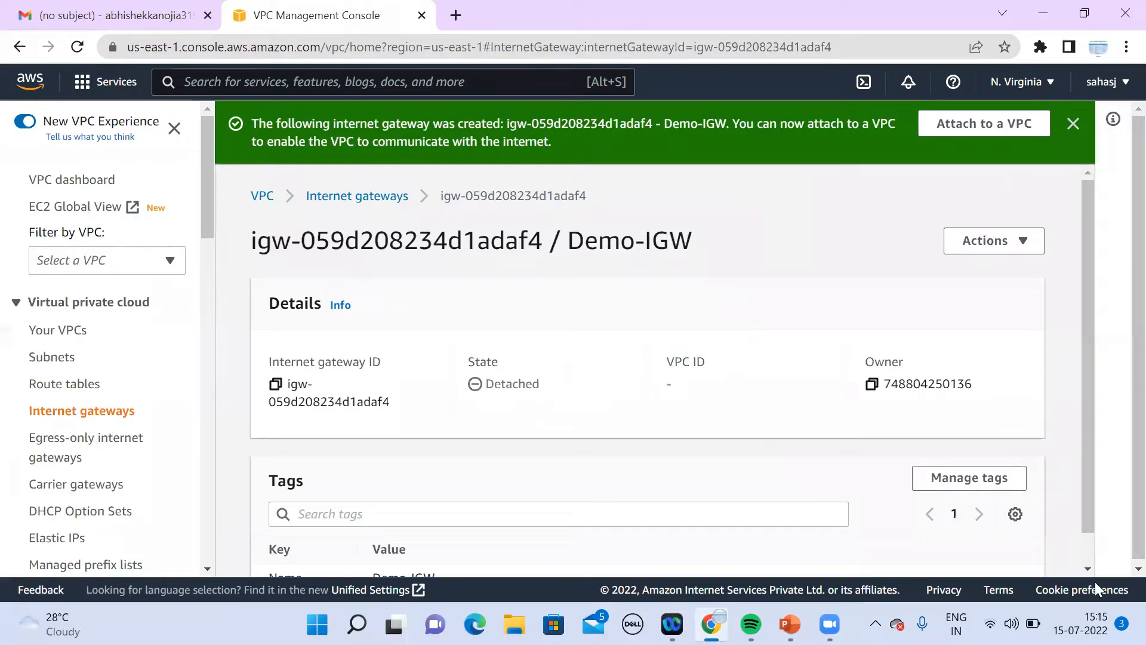
Step: Attach Demo-IGW to VPC vpc-0bd1fb40231bd4da0 (Demo) and return to the internet gateways list
{"action": "left_click", "coordinate": [1137, 568]}
{"action": "left_click", "coordinate": [1083, 564]}
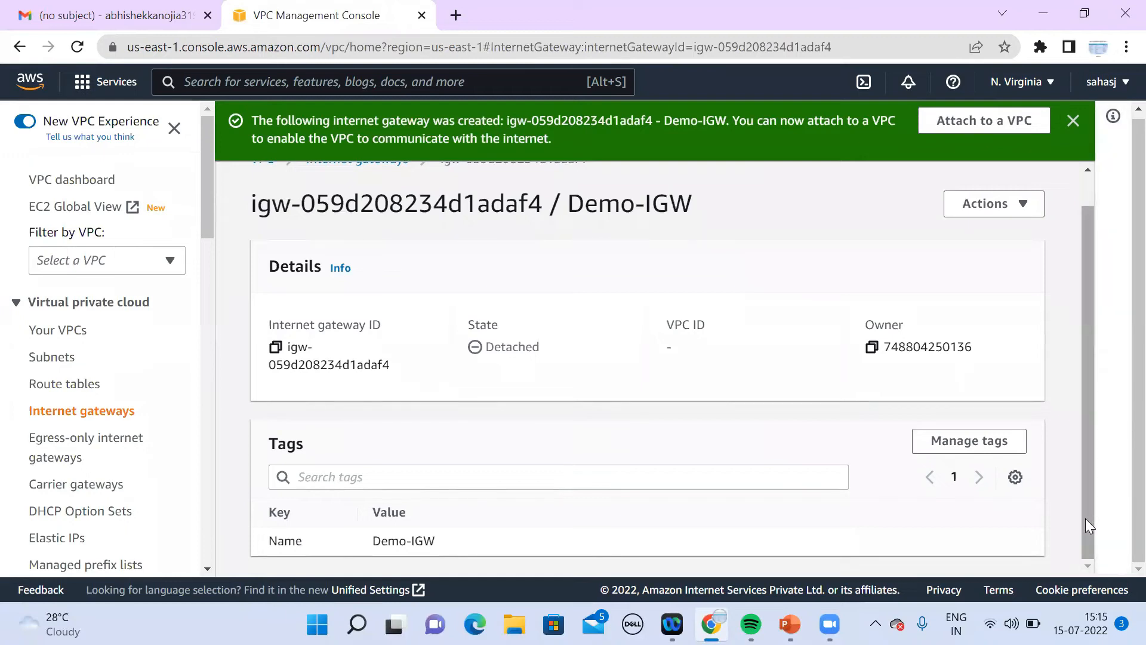
{"action": "left_click_drag", "start_coordinate": [1085, 518], "coordinate": [1084, 438]}
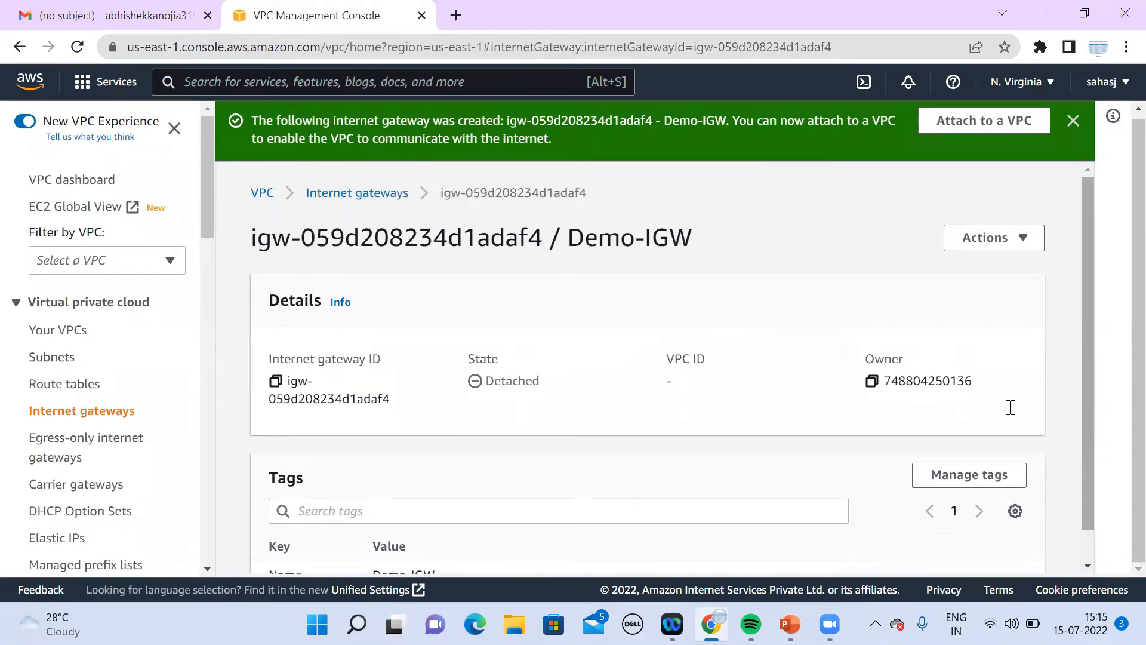
{"action": "left_click", "coordinate": [1010, 248]}
{"action": "left_click", "coordinate": [968, 266]}
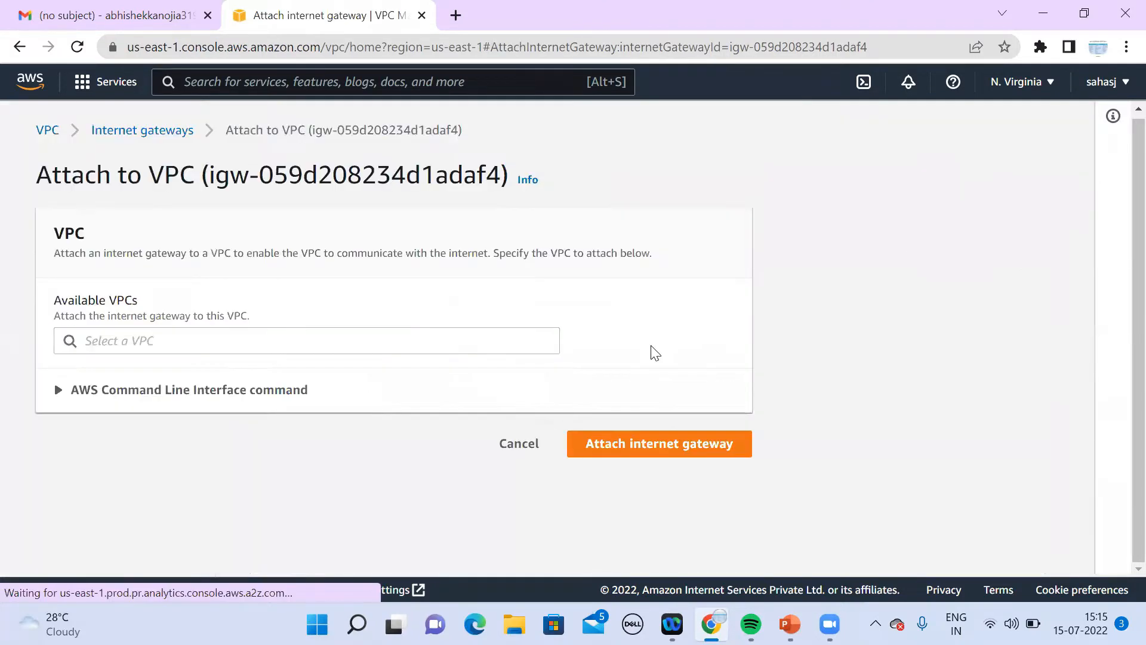
{"action": "left_click", "coordinate": [373, 340]}
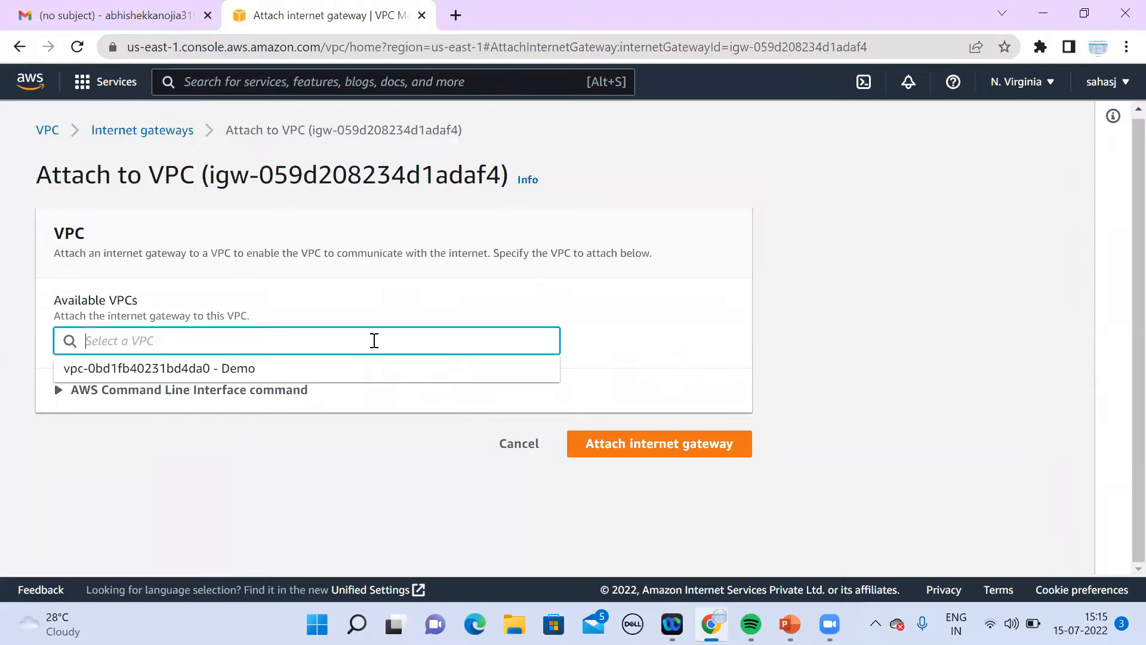
{"action": "left_click", "coordinate": [307, 369]}
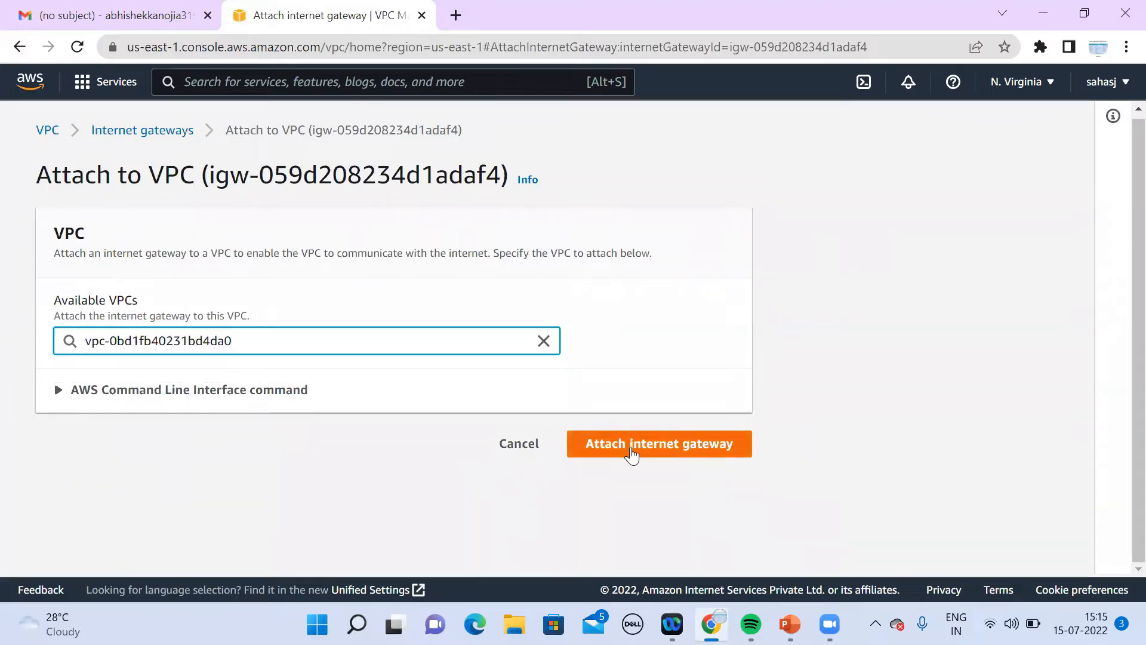
{"action": "left_click", "coordinate": [630, 446]}
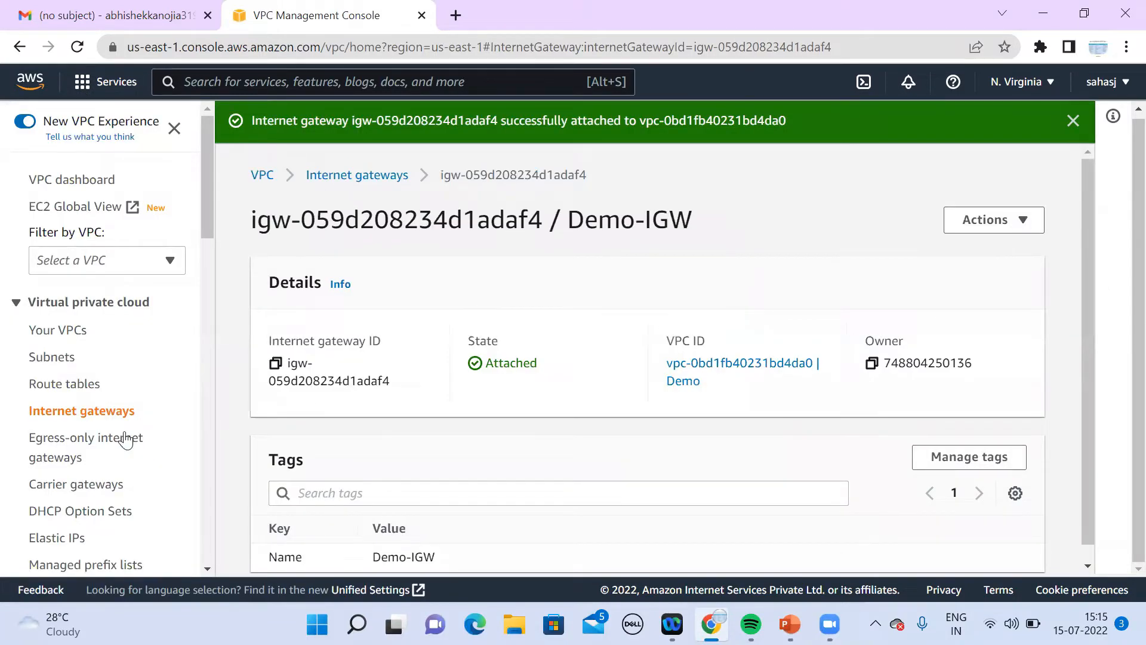
{"action": "left_click", "coordinate": [84, 412]}
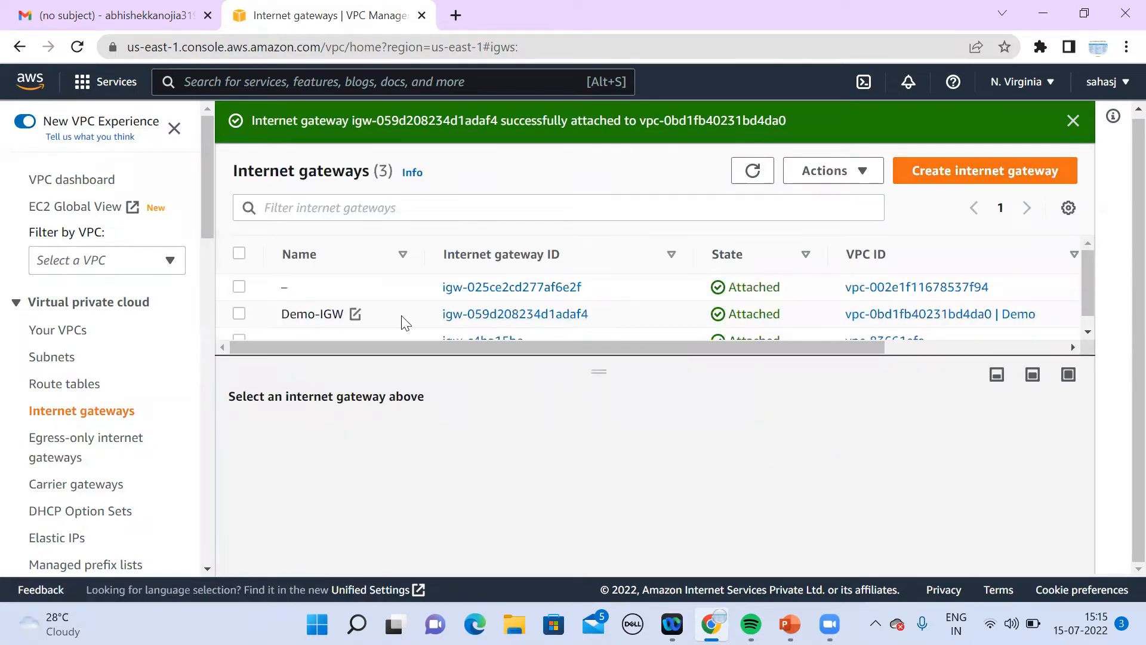
Step: Review Demo-IGW's details and available actions, then go to the Route tables list
{"action": "left_click", "coordinate": [475, 316]}
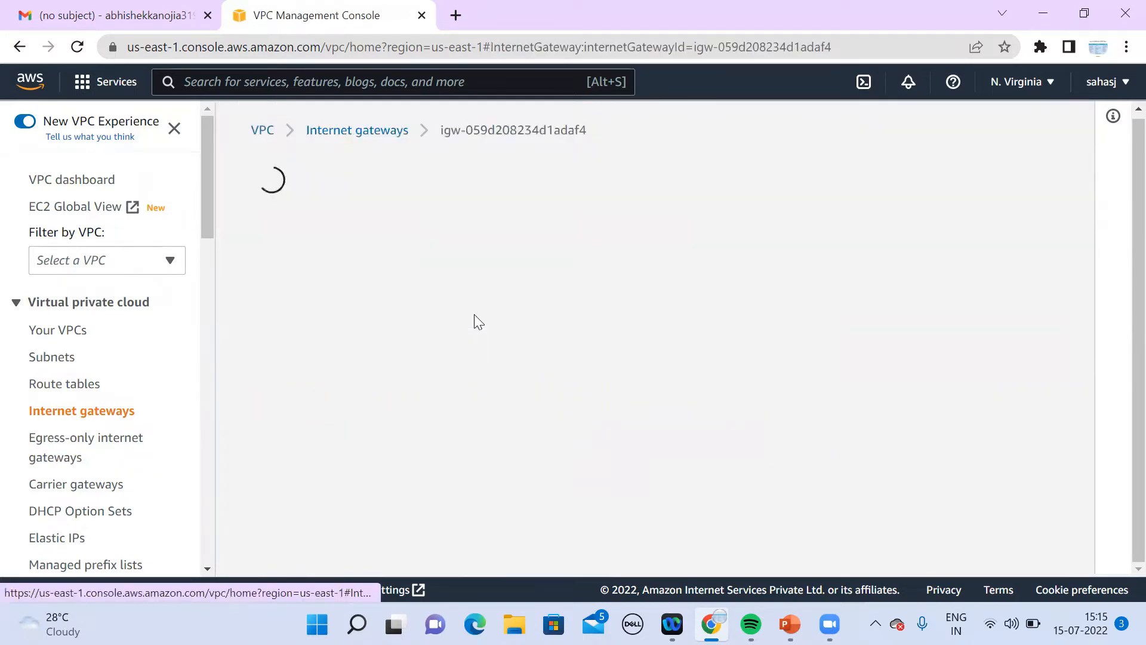
{"action": "left_click", "coordinate": [1031, 177]}
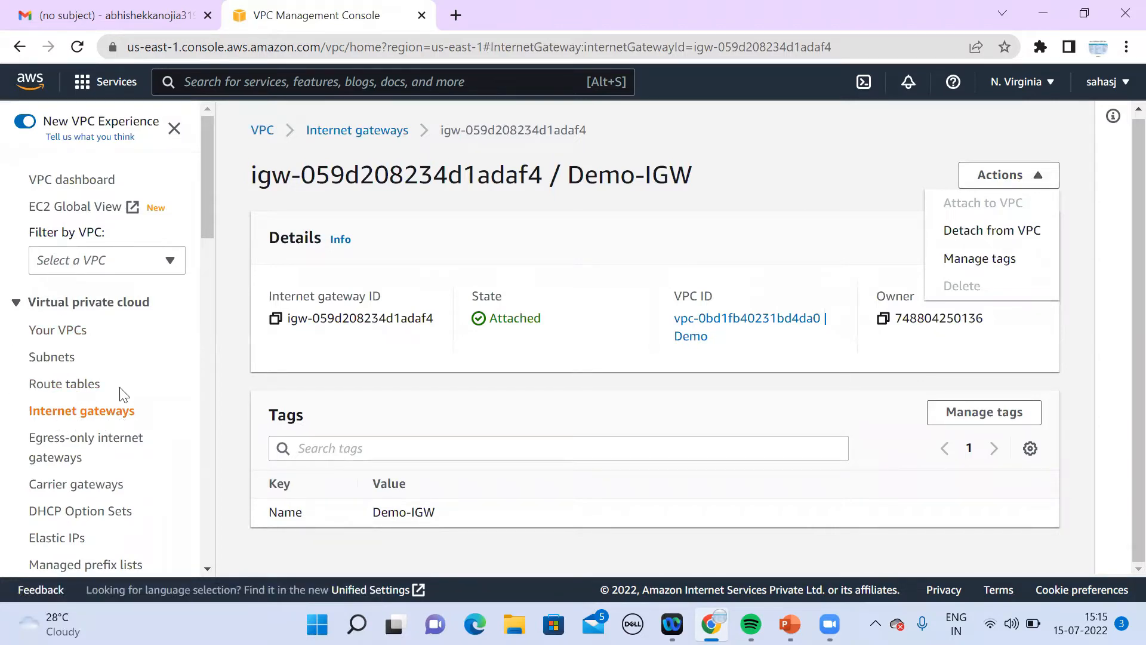
{"action": "left_click", "coordinate": [89, 394]}
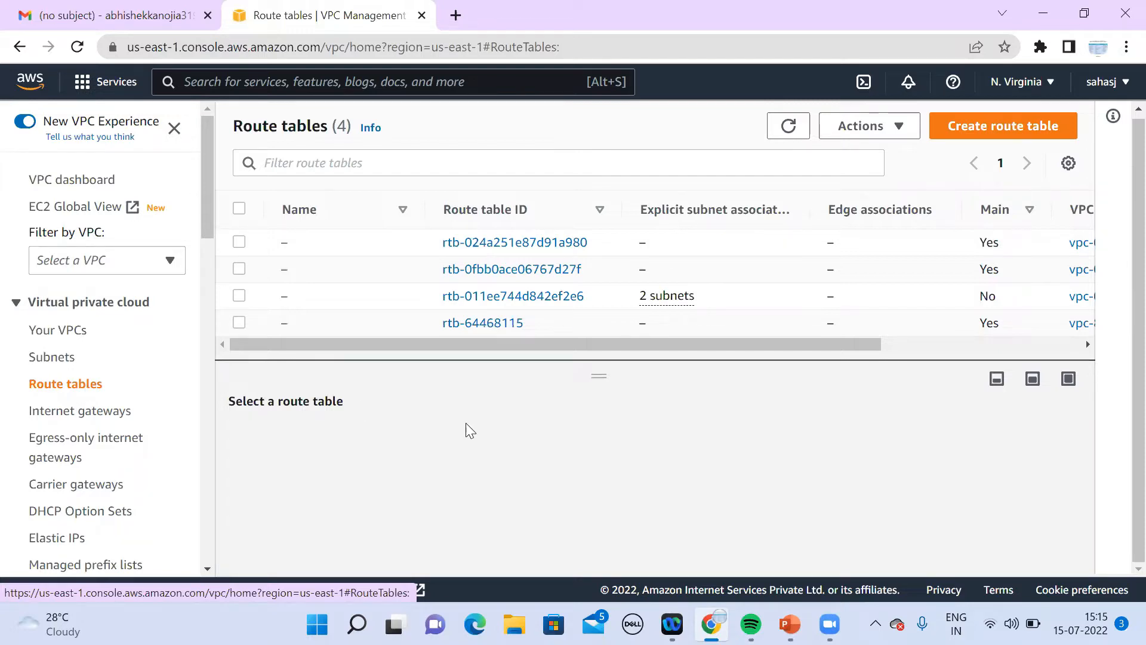
Step: Create a new route table named 'Demo-Route' and assign it to the Demo VPC
{"action": "mouse_move", "coordinate": [600, 376]}
{"action": "left_mouse_down"}
{"action": "mouse_move", "coordinate": [607, 430]}
{"action": "mouse_move", "coordinate": [382, 382]}
{"action": "mouse_move", "coordinate": [597, 382]}
{"action": "mouse_move", "coordinate": [660, 163]}
{"action": "mouse_move", "coordinate": [604, 317]}
{"action": "mouse_move", "coordinate": [605, 396]}
{"action": "left_mouse_up"}
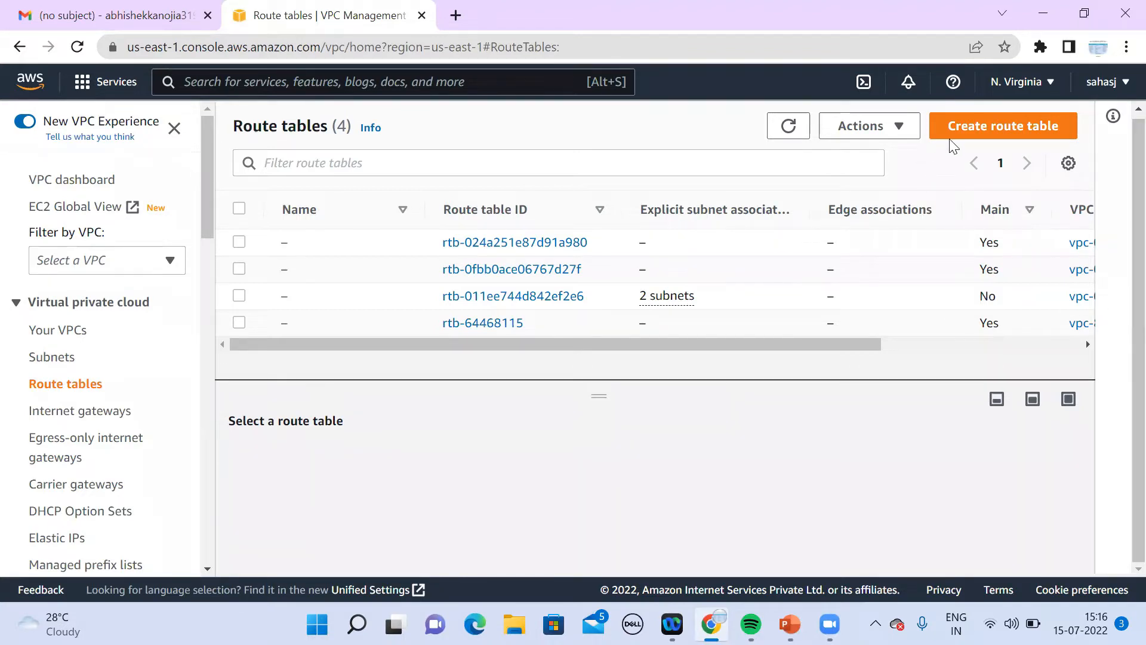
{"action": "left_click", "coordinate": [975, 127]}
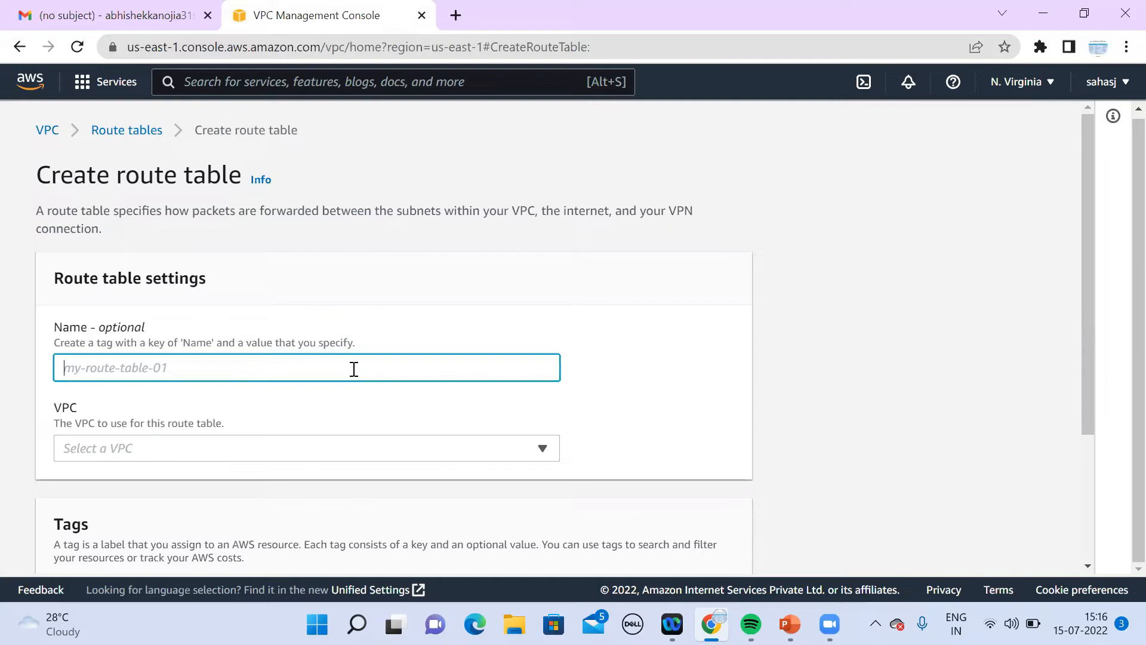
{"action": "type", "text": "Dem"}
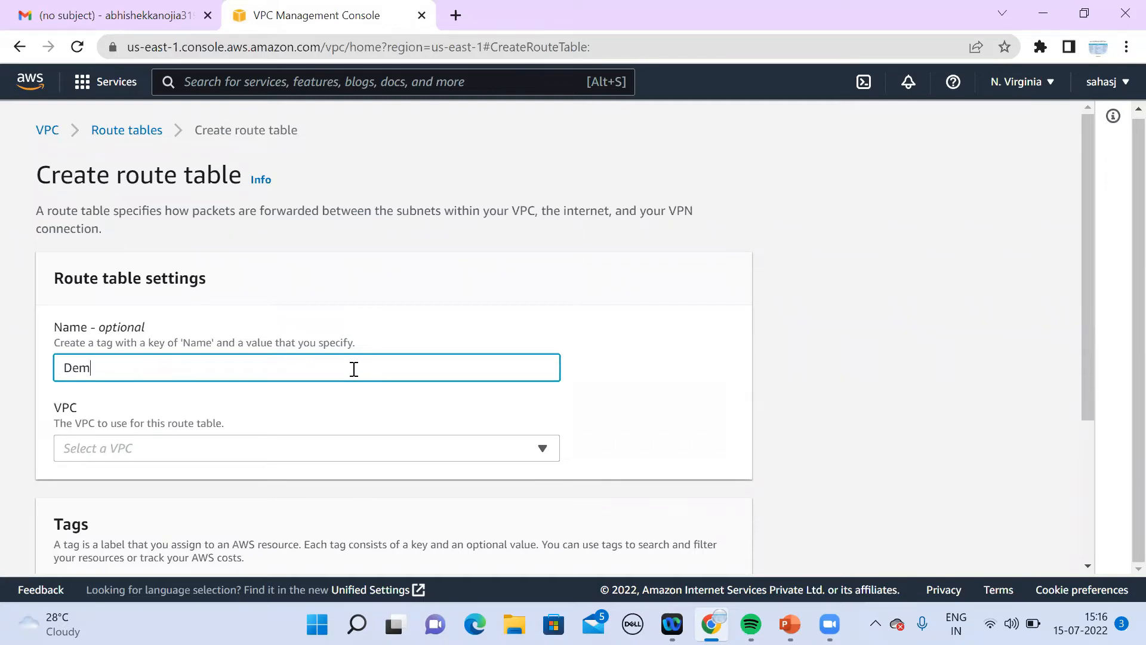
{"action": "type", "text": "o-Route"}
{"action": "left_click", "coordinate": [327, 457]}
{"action": "left_click", "coordinate": [276, 363]}
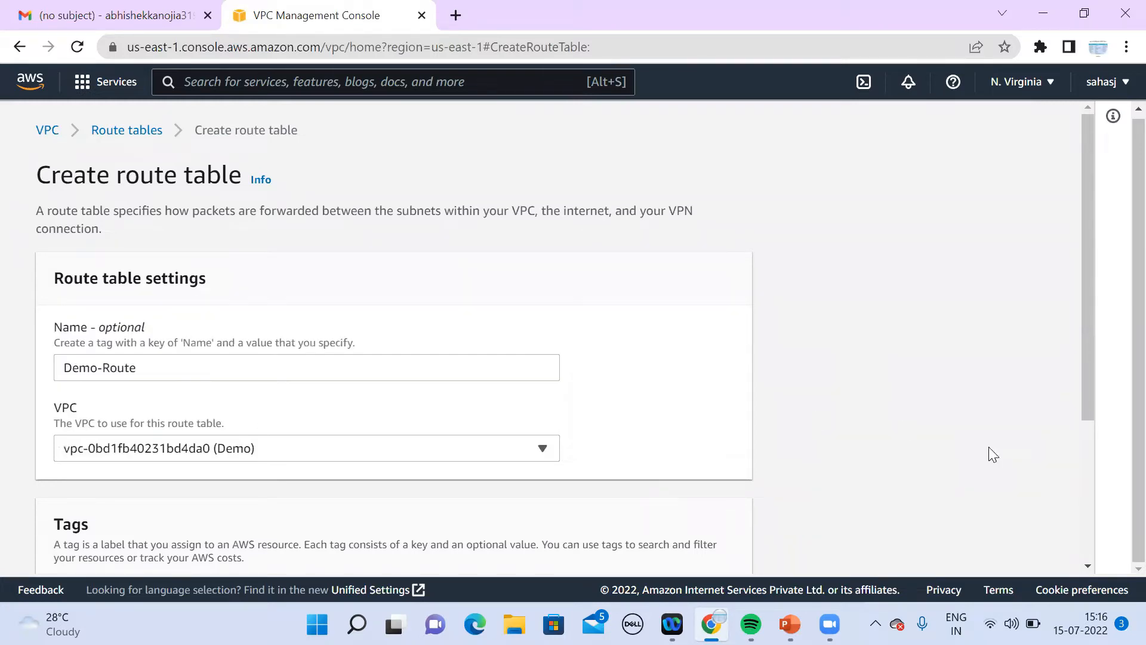
{"action": "scroll", "coordinate": [1083, 566], "scroll_direction": "down", "scroll_amount": 4}
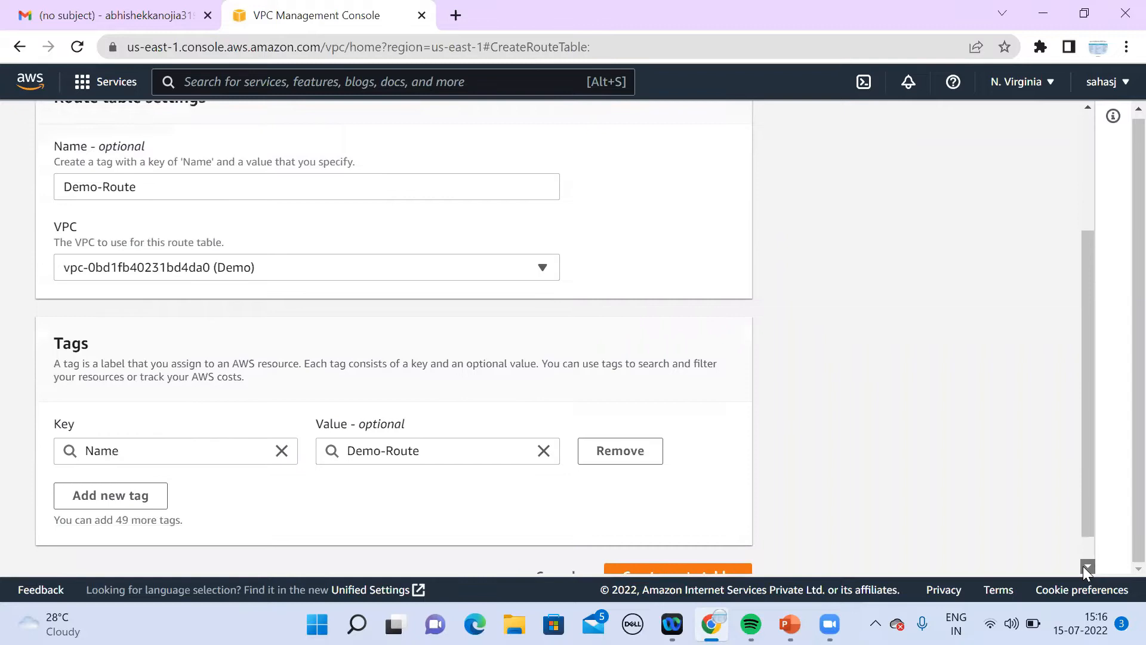
{"action": "left_click", "coordinate": [679, 544]}
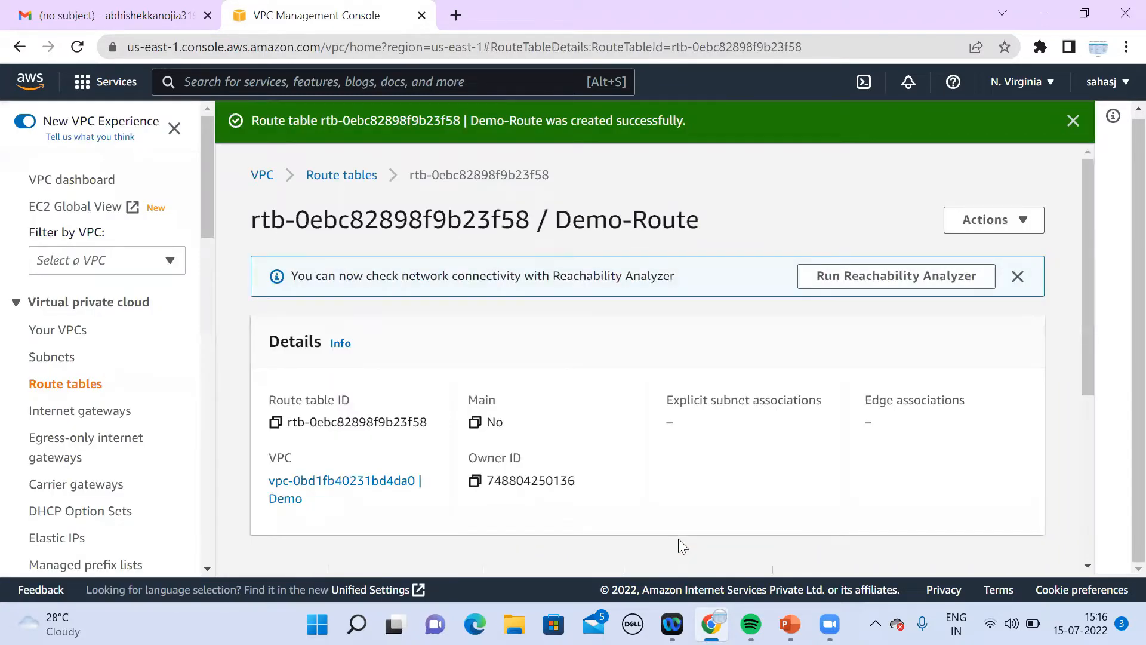
{"action": "scroll", "coordinate": [1088, 564], "scroll_direction": "down", "scroll_amount": 5}
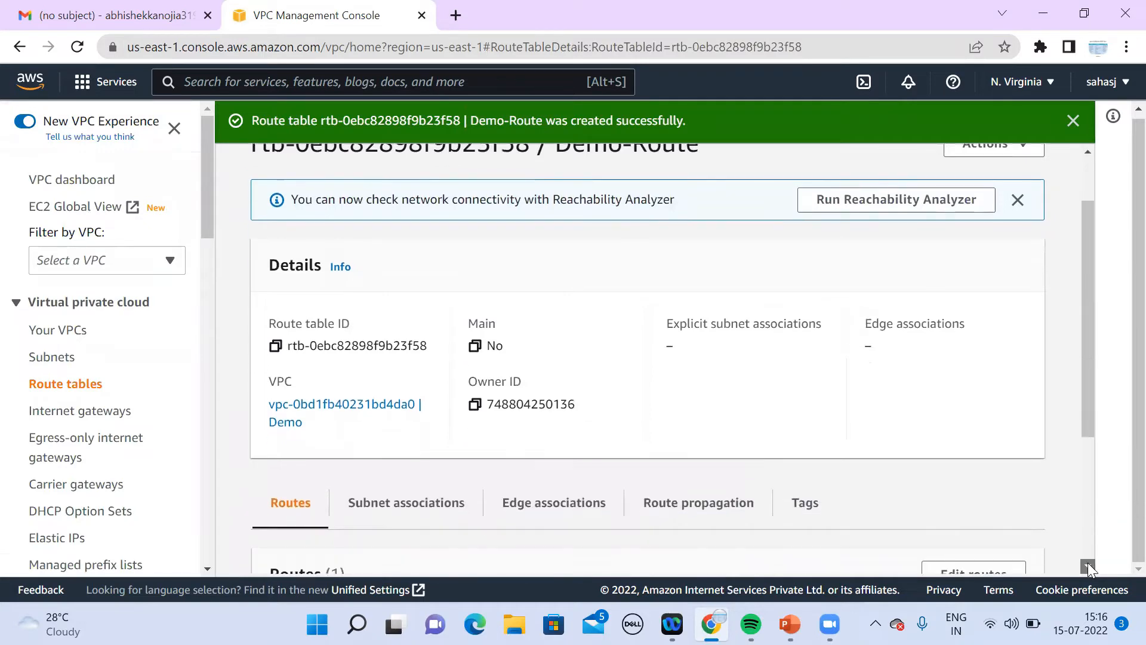
{"action": "left_click", "coordinate": [1087, 566]}
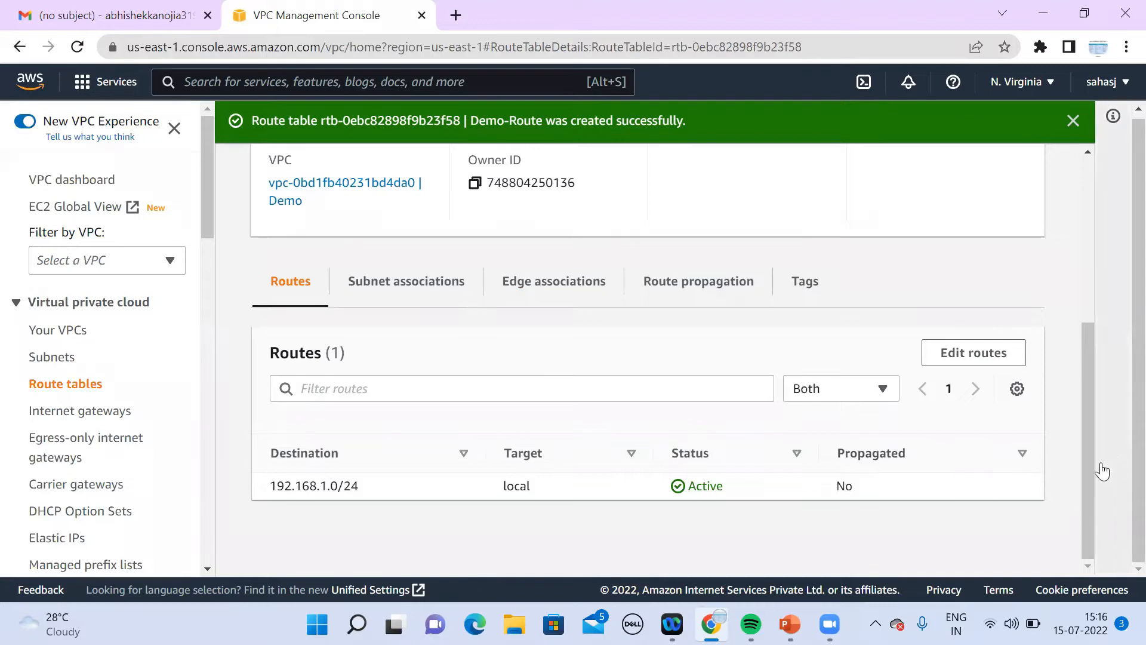
{"action": "right_click", "coordinate": [1094, 338]}
{"action": "left_click", "coordinate": [1066, 430]}
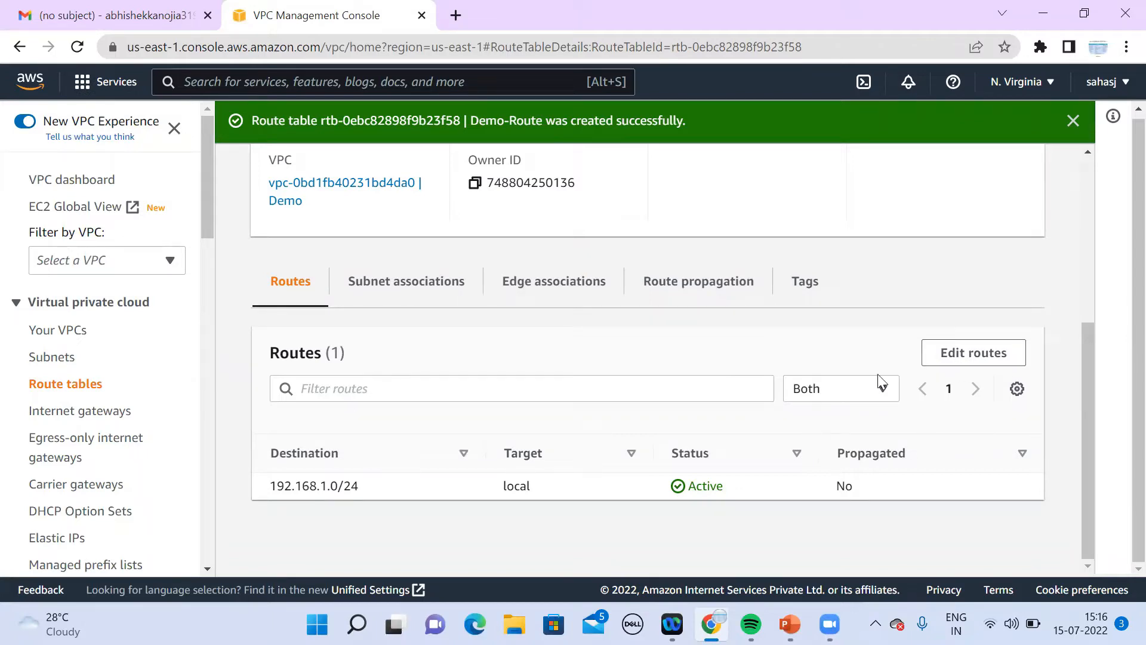
{"action": "left_click", "coordinate": [973, 353]}
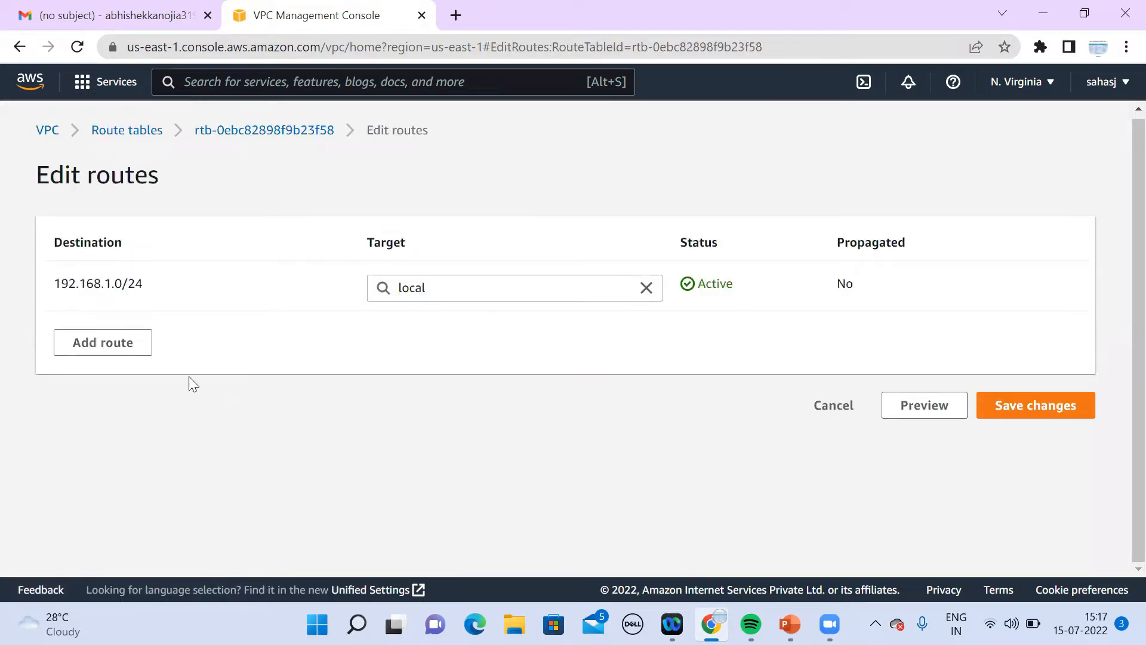
Step: Add a 0.0.0.0/0 route targeting the Demo-IGW internet gateway and save the routes
{"action": "left_click", "coordinate": [118, 346]}
{"action": "left_click", "coordinate": [118, 342]}
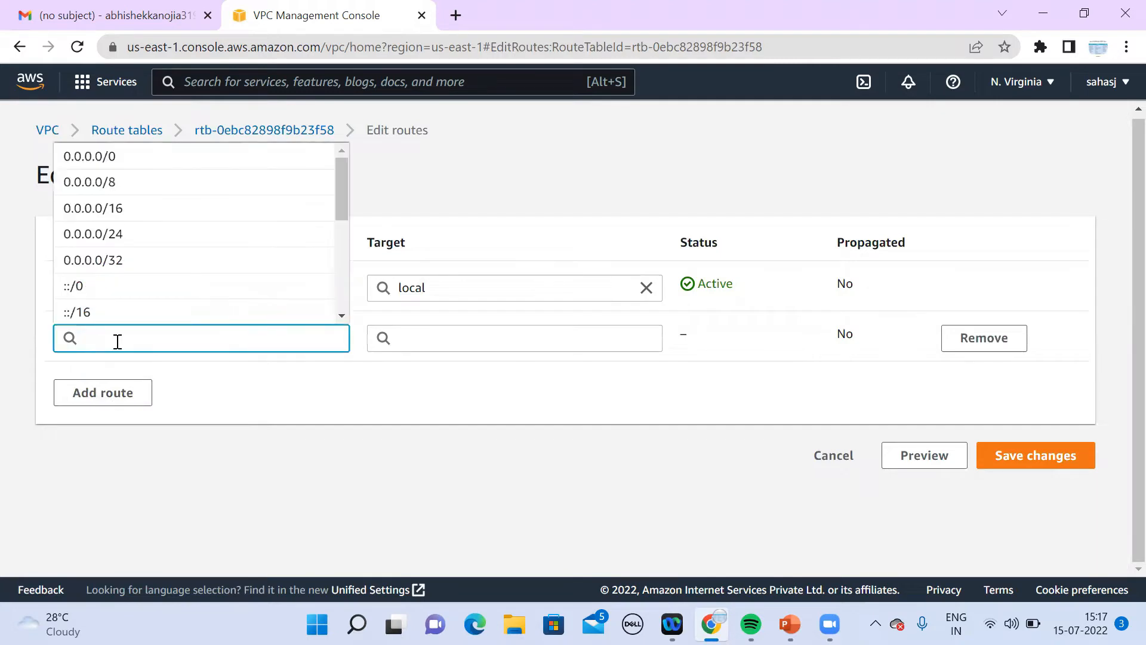
{"action": "type", "text": "0.0.0.0"}
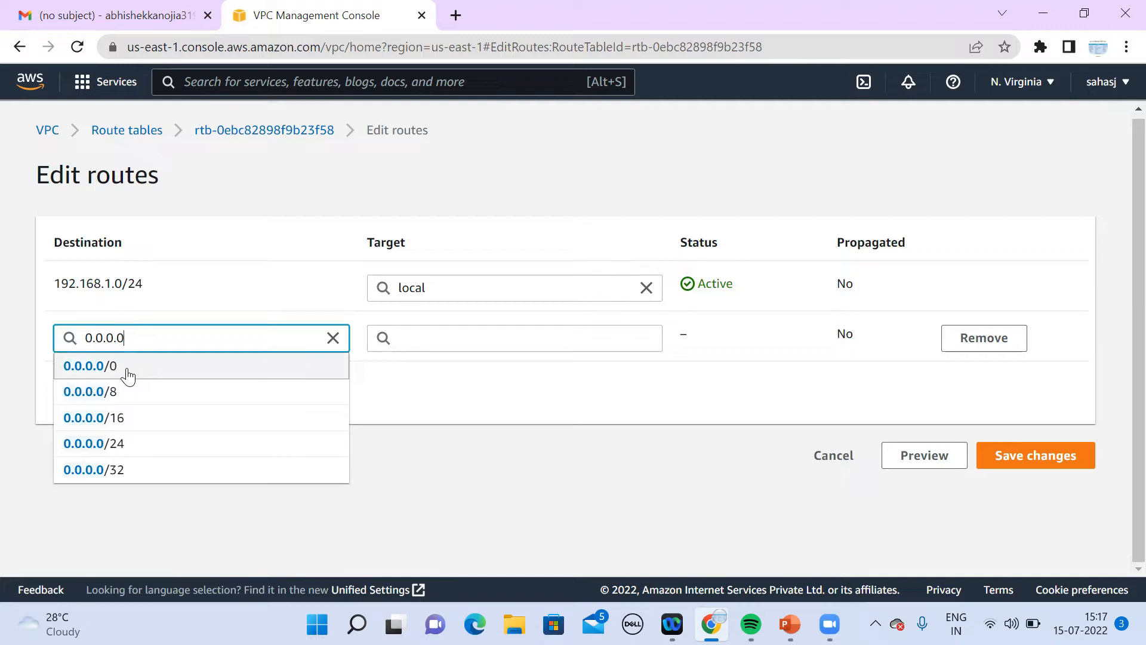
{"action": "left_click", "coordinate": [127, 374]}
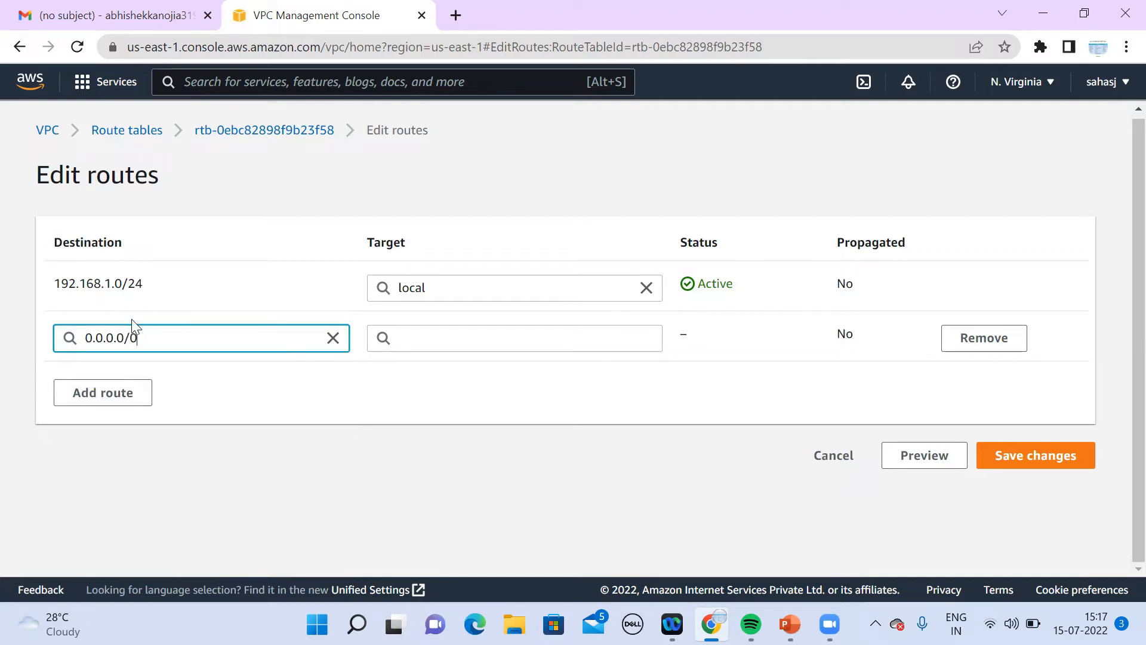
{"action": "left_click", "coordinate": [470, 346]}
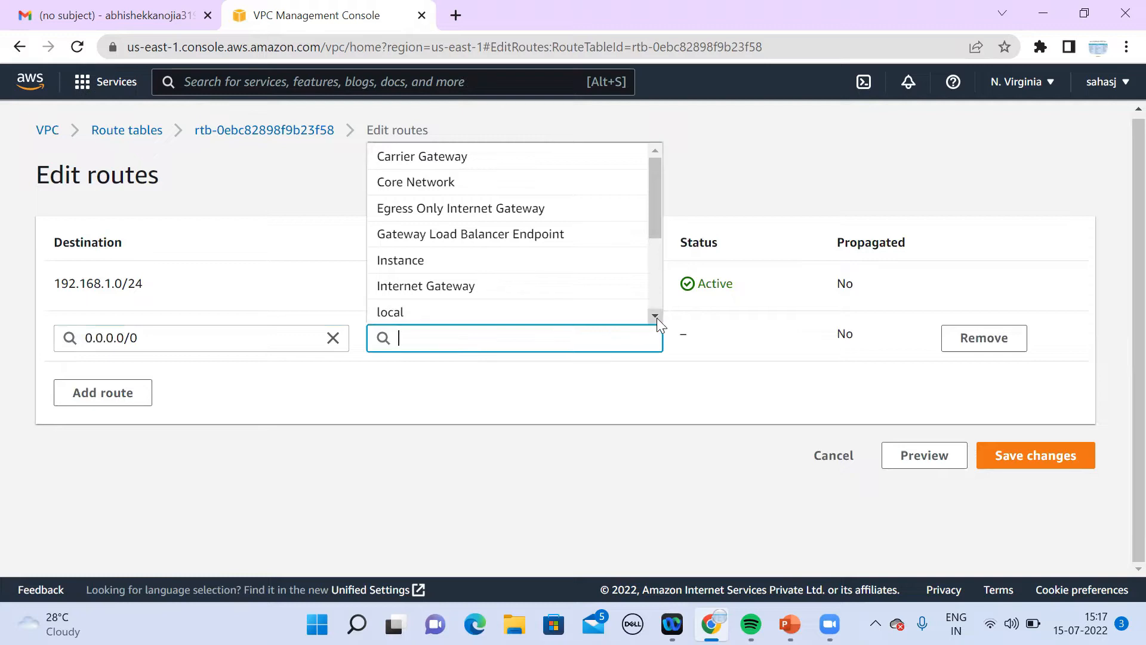
{"action": "left_click", "coordinate": [510, 292]}
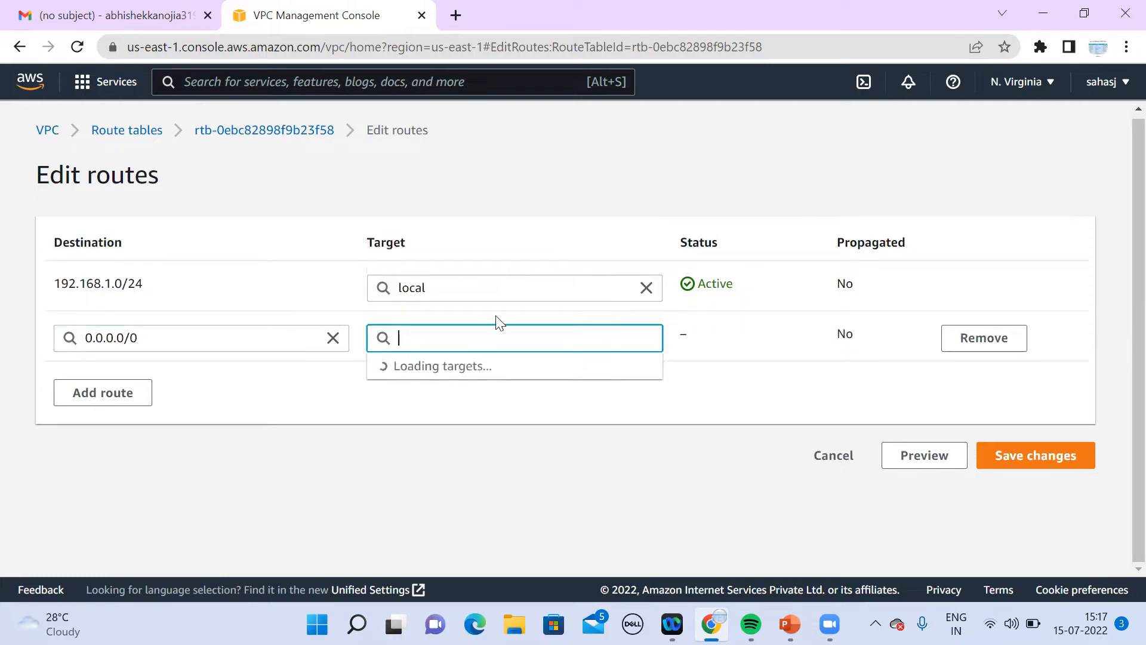
{"action": "left_click", "coordinate": [477, 378]}
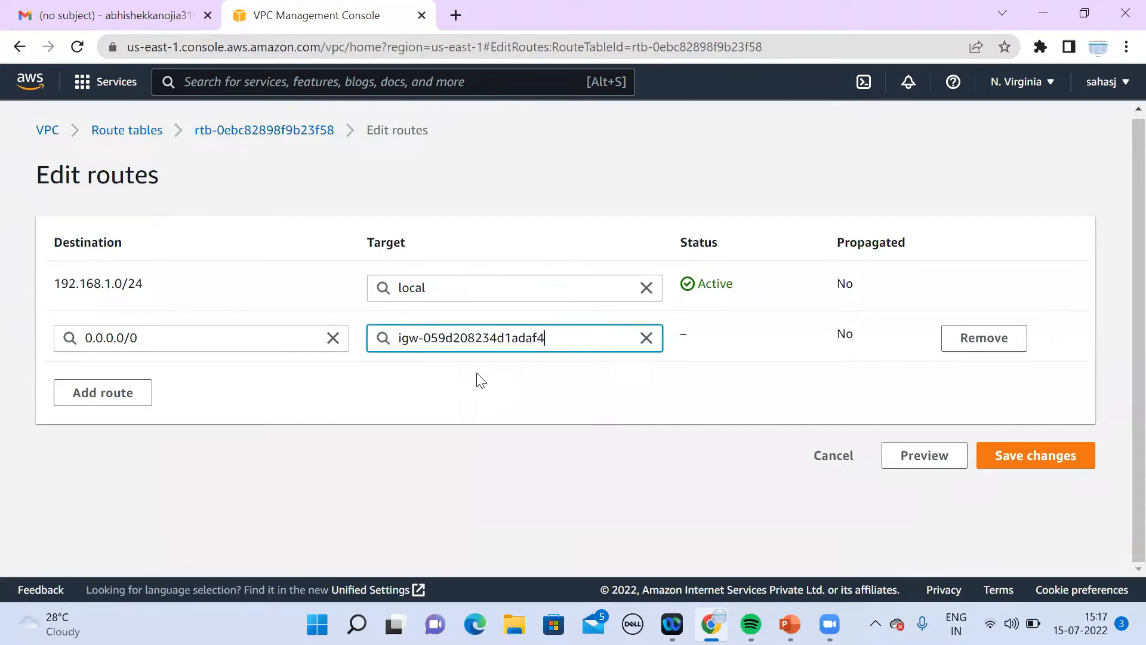
{"action": "left_click", "coordinate": [1041, 470]}
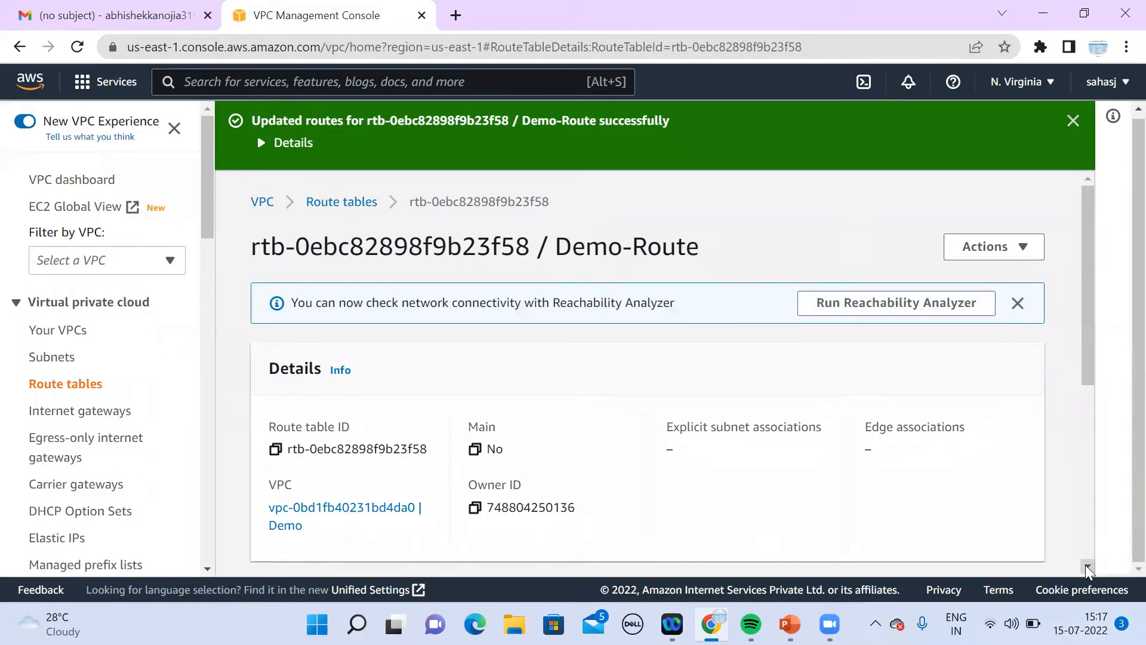
Step: Scroll down the Demo-Route details and dismiss an accidentally opened browser menu
{"action": "scroll", "coordinate": [1088, 567], "scroll_direction": "down", "scroll_amount": 4}
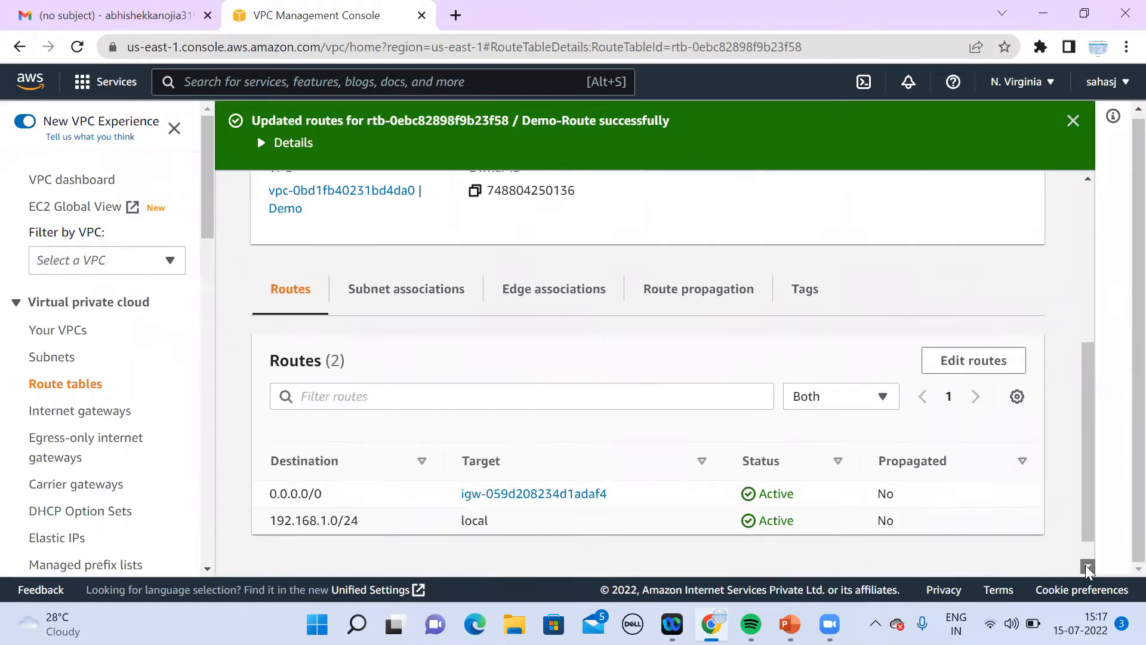
{"action": "scroll", "coordinate": [1087, 567], "scroll_direction": "down", "scroll_amount": 1}
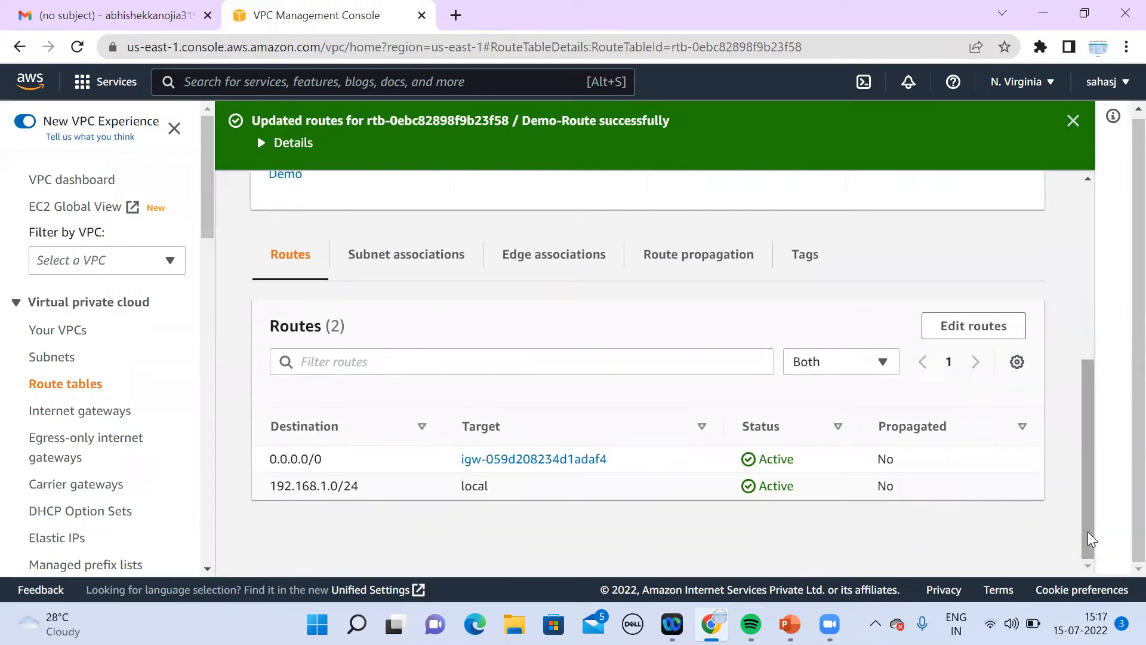
{"action": "right_click", "coordinate": [1083, 440]}
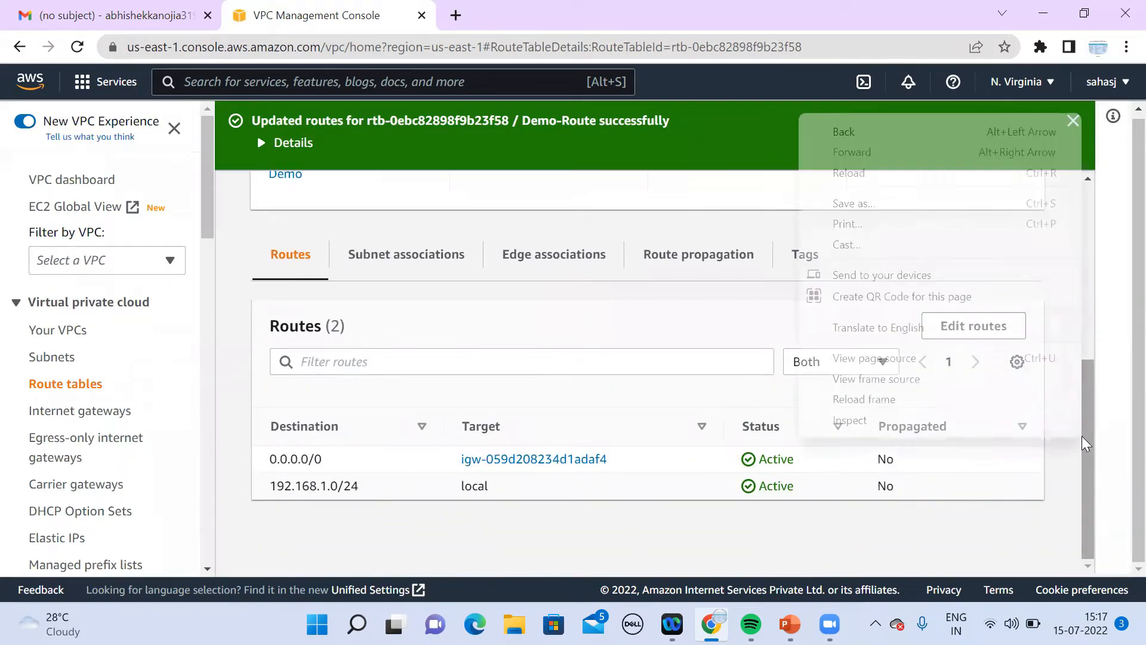
{"action": "left_click", "coordinate": [242, 409]}
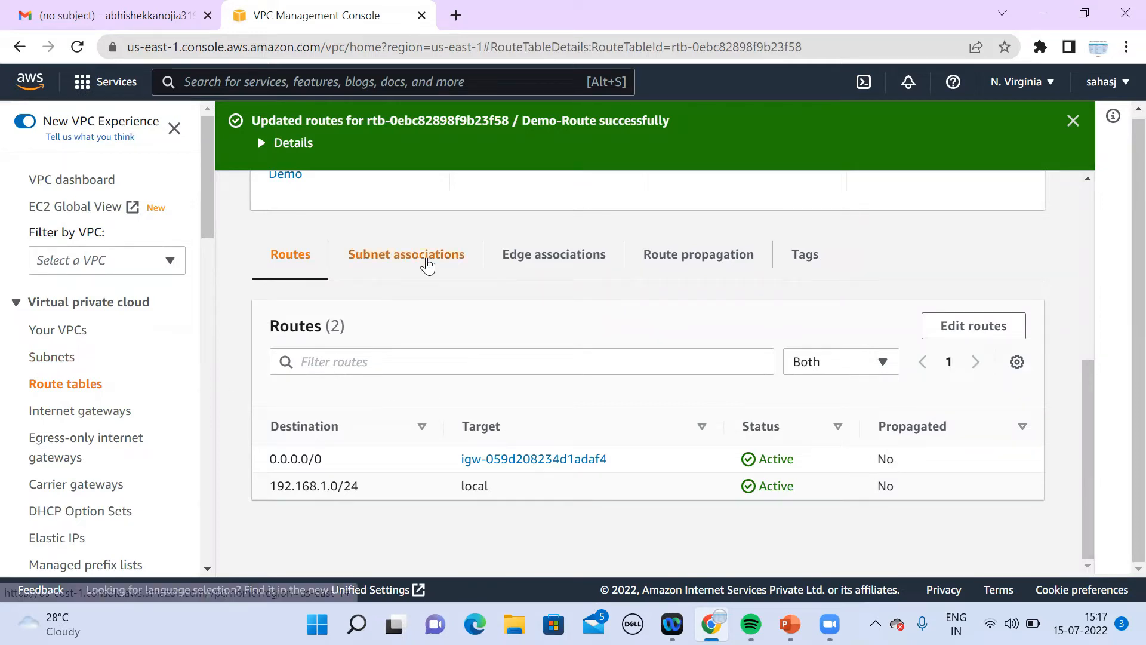
Step: Select both subnets, 192.168.1.0 and 192.168.1.128, in Demo-Route's subnet associations and save
{"action": "left_click", "coordinate": [428, 263]}
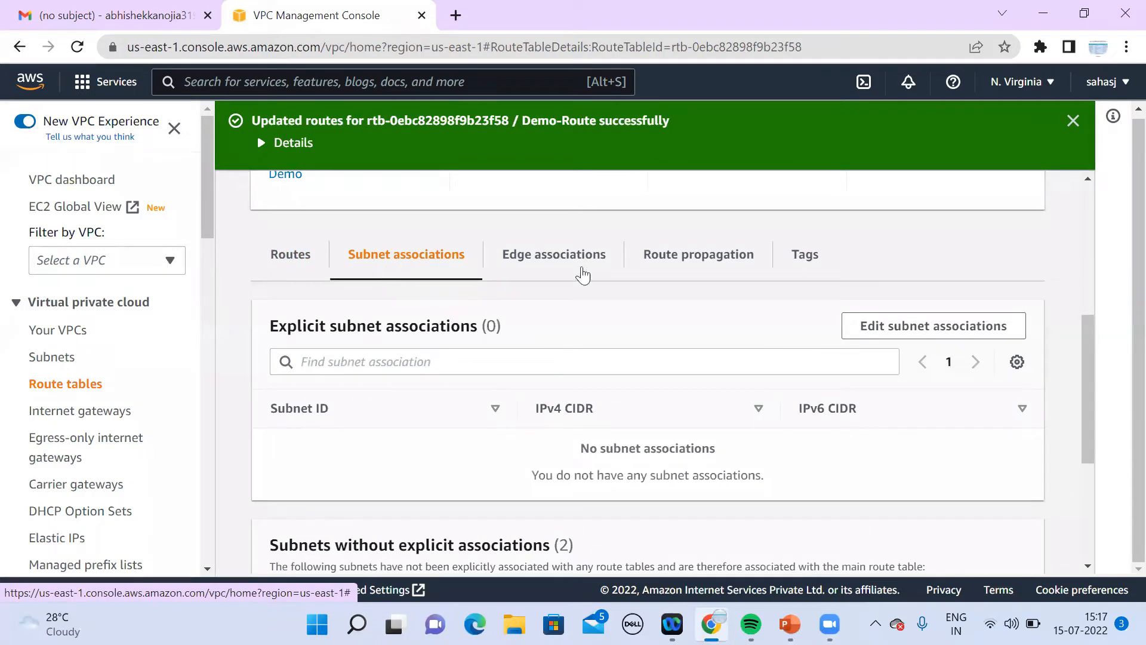
{"action": "left_click", "coordinate": [895, 336]}
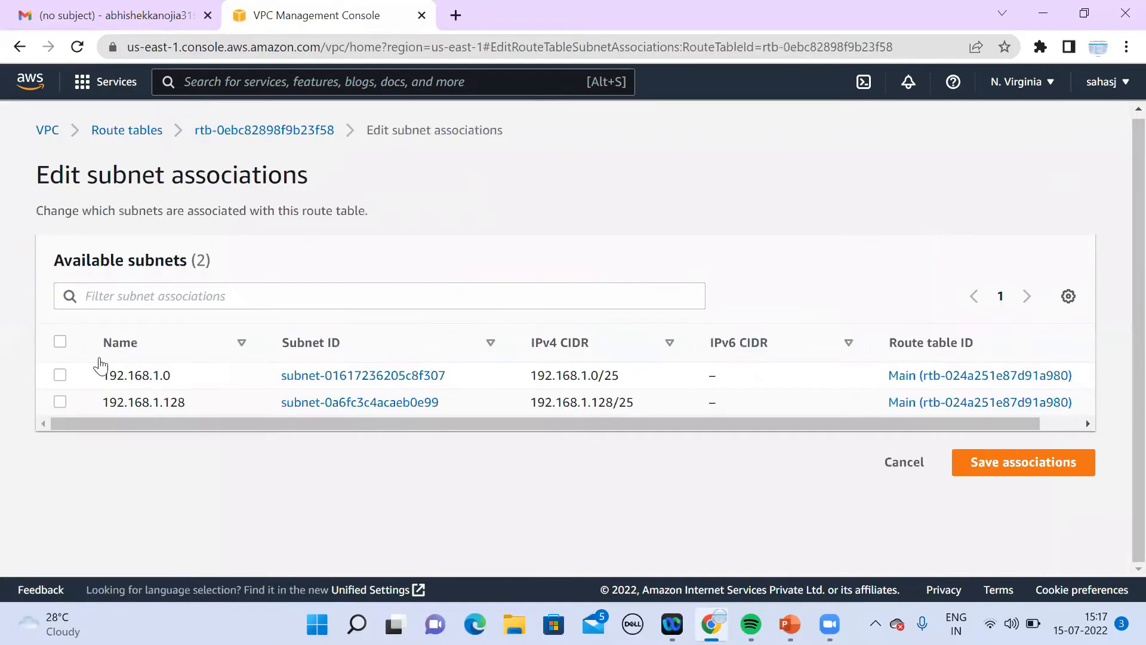
{"action": "left_click", "coordinate": [60, 342]}
{"action": "scroll", "coordinate": [1120, 568], "scroll_direction": "down", "scroll_amount": 1}
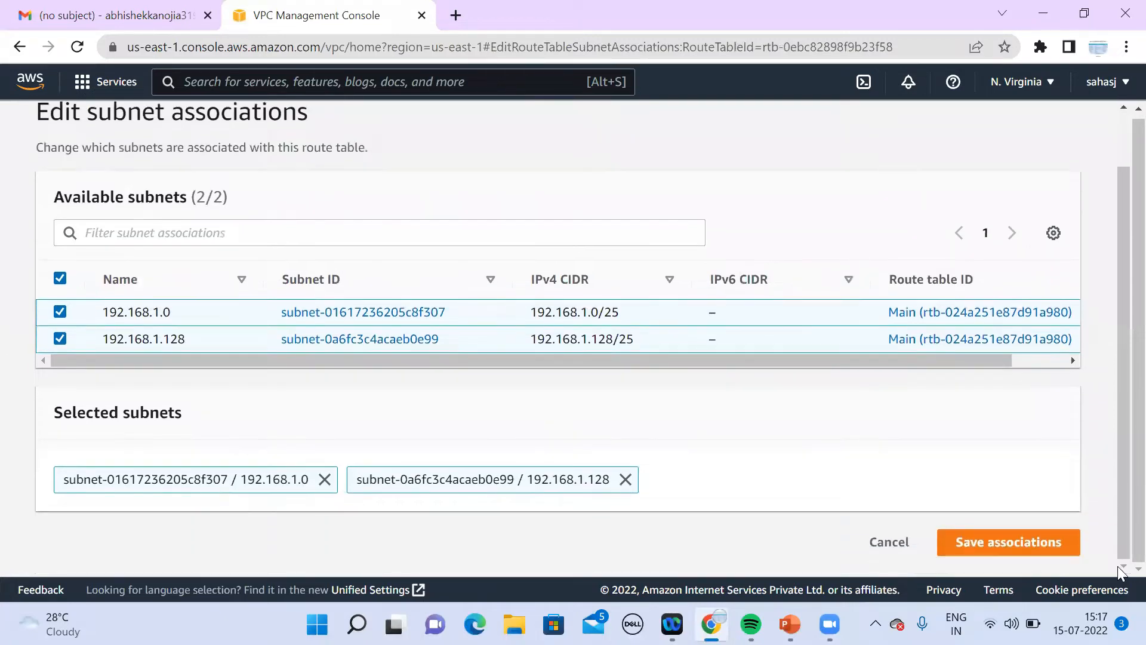
{"action": "left_click", "coordinate": [1001, 542]}
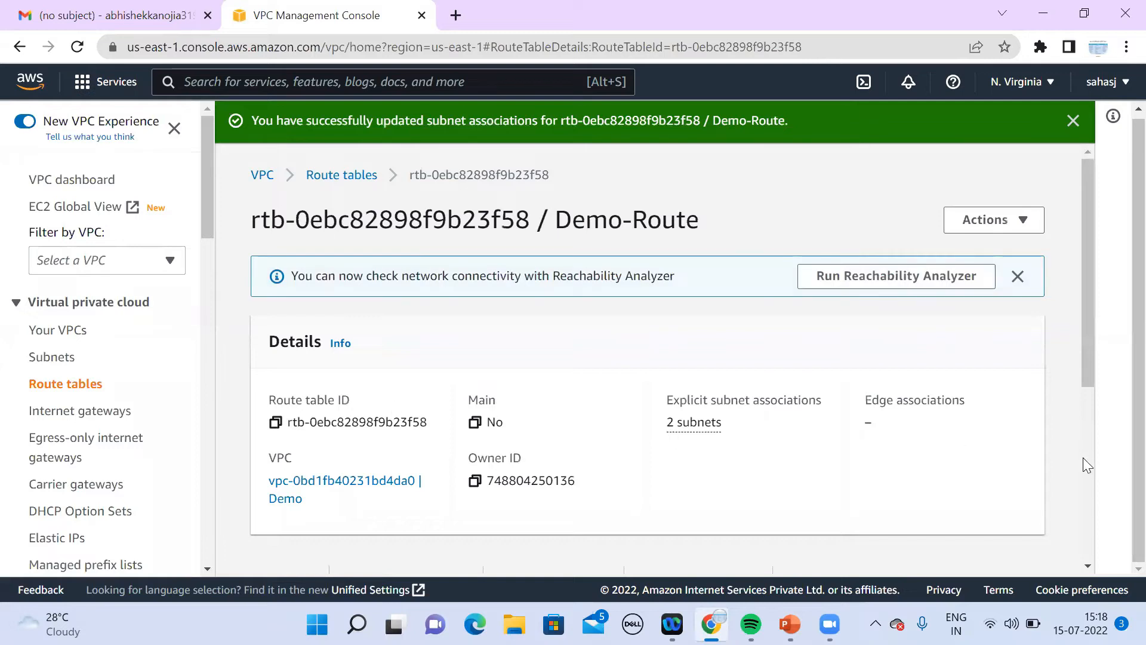
{"action": "scroll", "coordinate": [1087, 567], "scroll_direction": "down", "scroll_amount": 2}
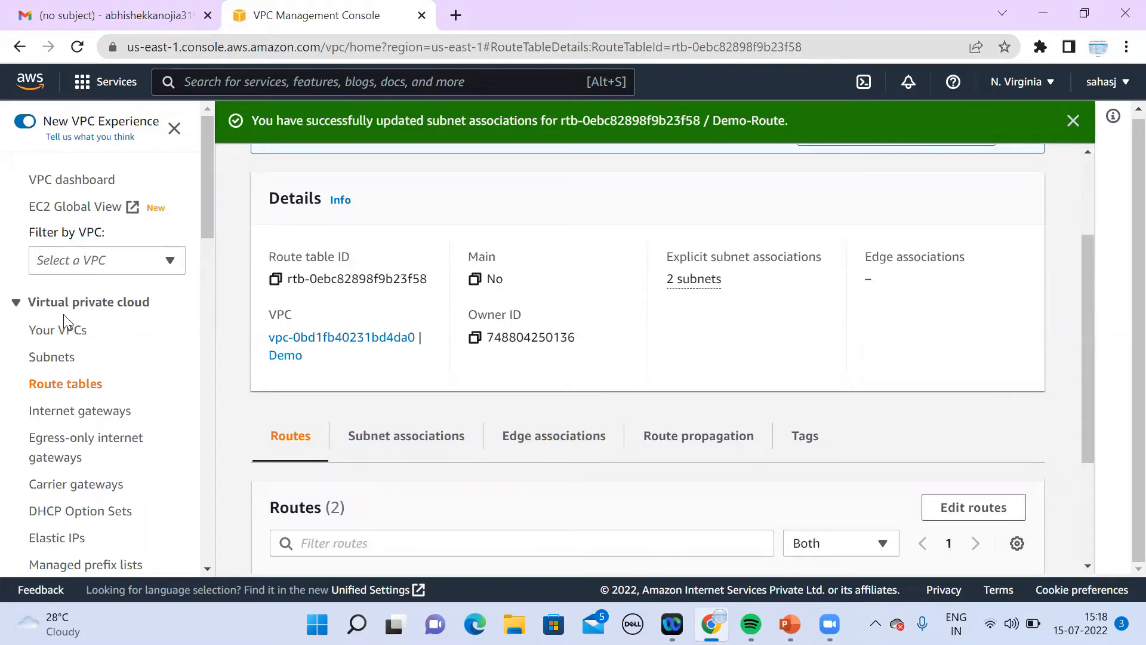
Step: Check the VPCs and route tables lists, then switch to PowerPoint's Basic Architecture slide 3
{"action": "left_click", "coordinate": [64, 331]}
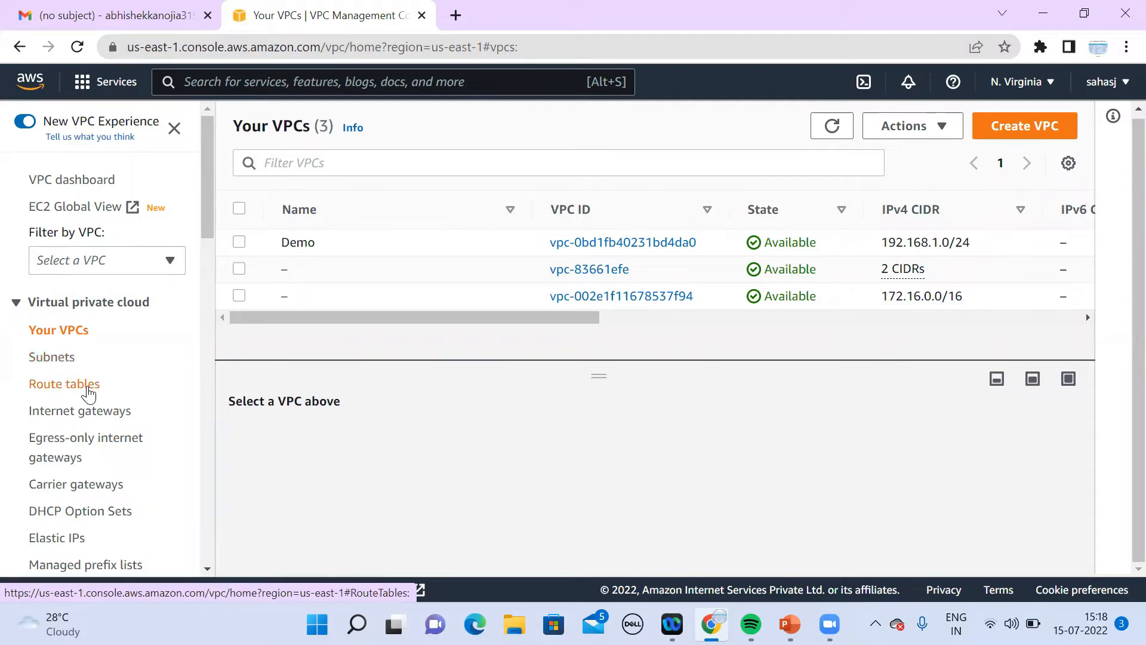
{"action": "left_click", "coordinate": [89, 393]}
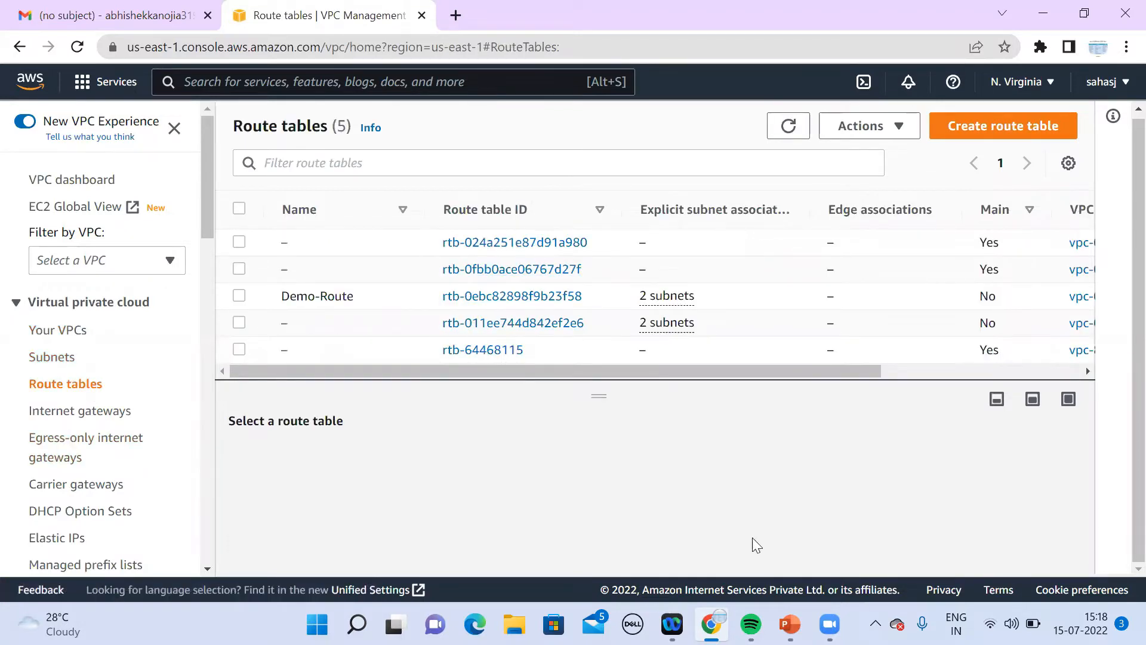
{"action": "mouse_move", "coordinate": [789, 624]}
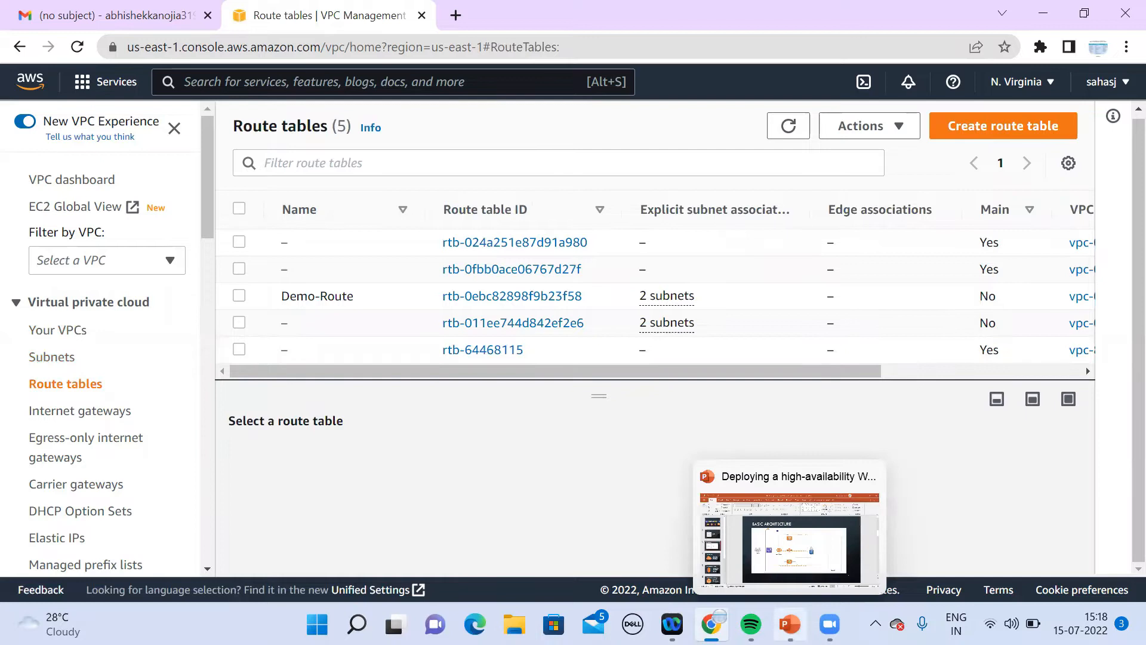
{"action": "left_click", "coordinate": [803, 554]}
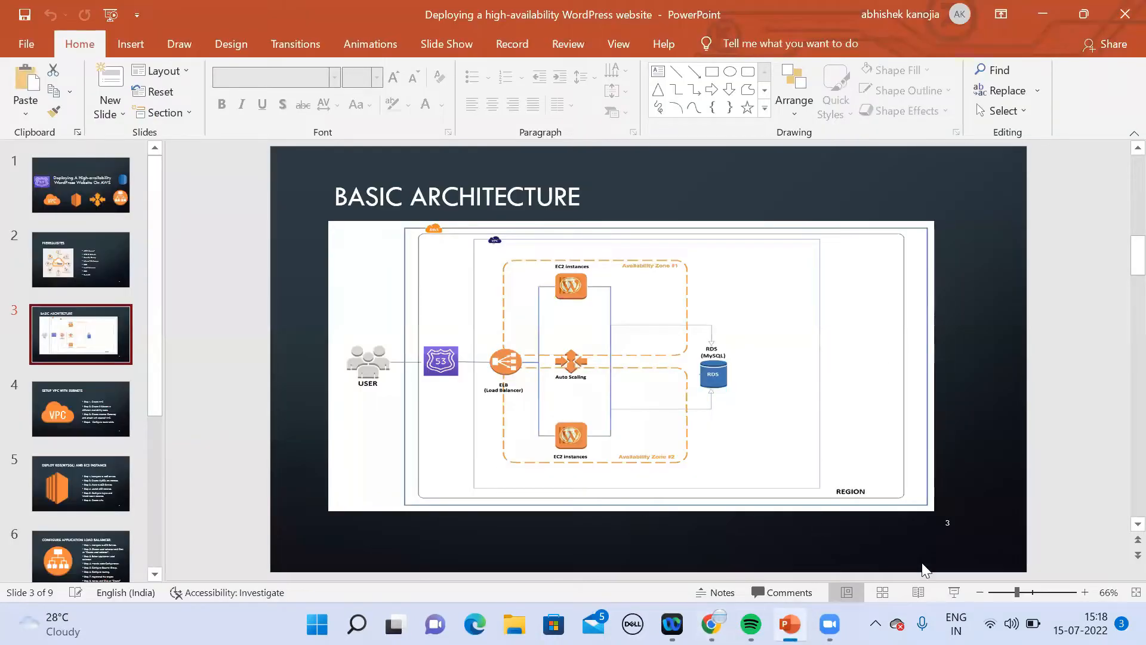
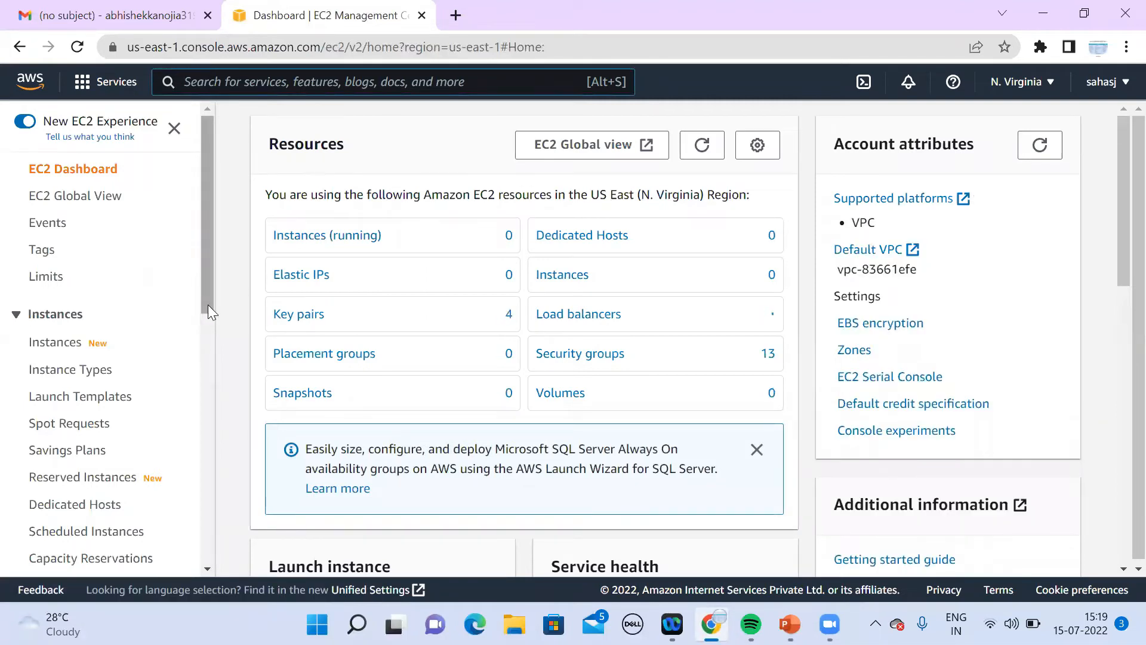
Step: Go to the empty EC2 Instances list and begin launching a new instance
{"action": "left_click_drag", "start_coordinate": [208, 305], "coordinate": [199, 339]}
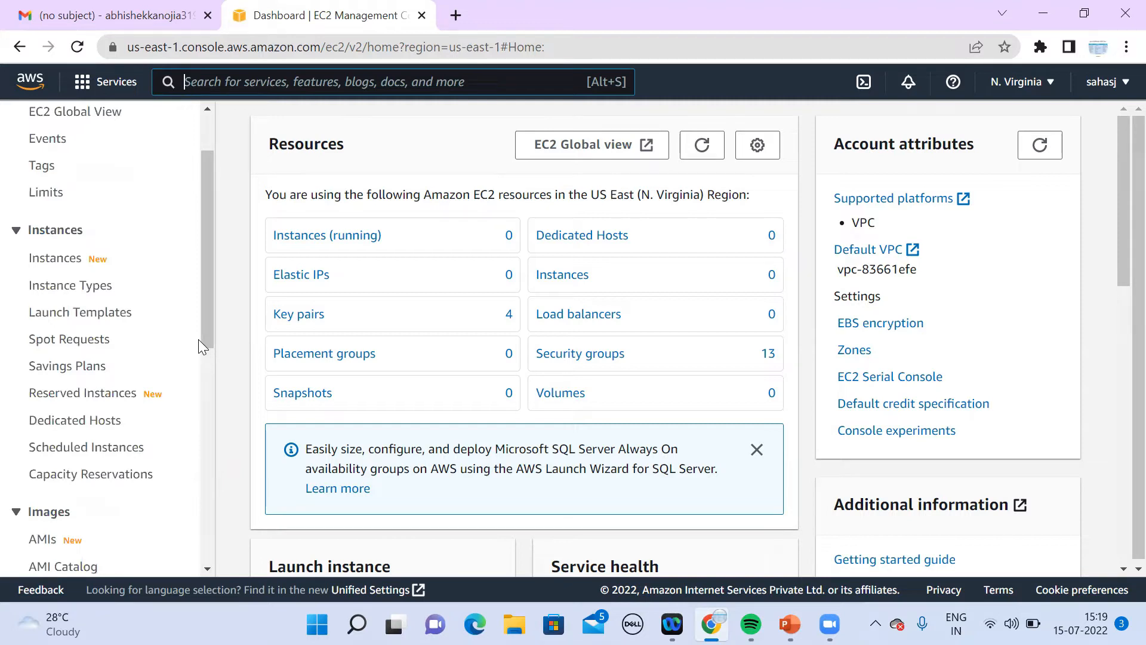
{"action": "left_click_drag", "start_coordinate": [207, 339], "coordinate": [200, 261]}
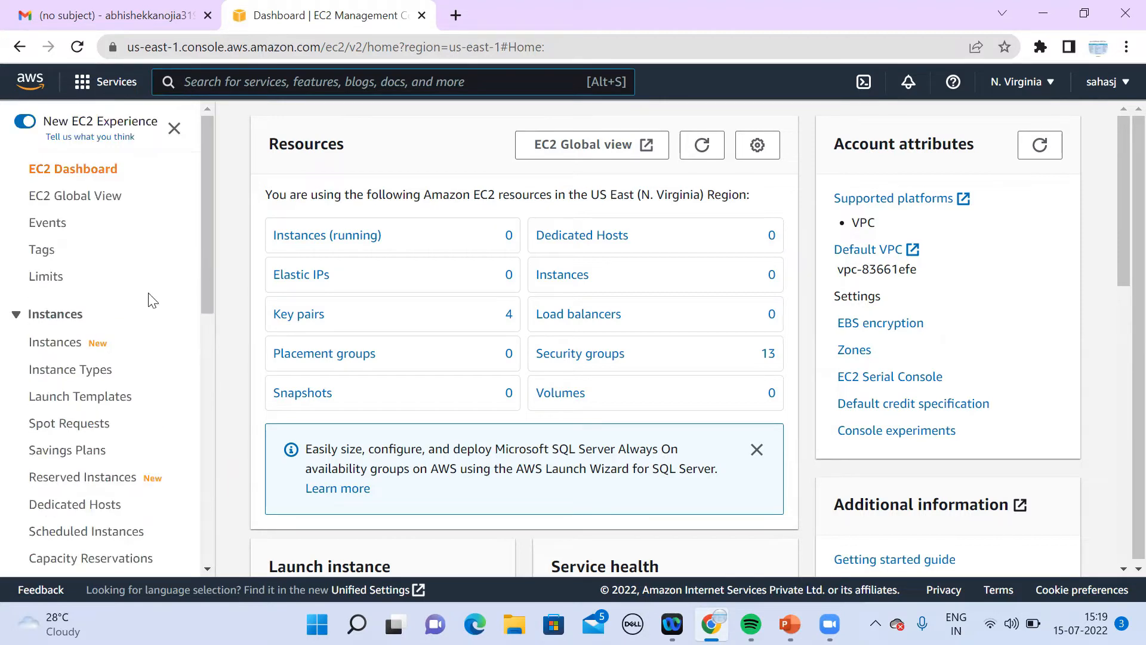
{"action": "left_click", "coordinate": [68, 348]}
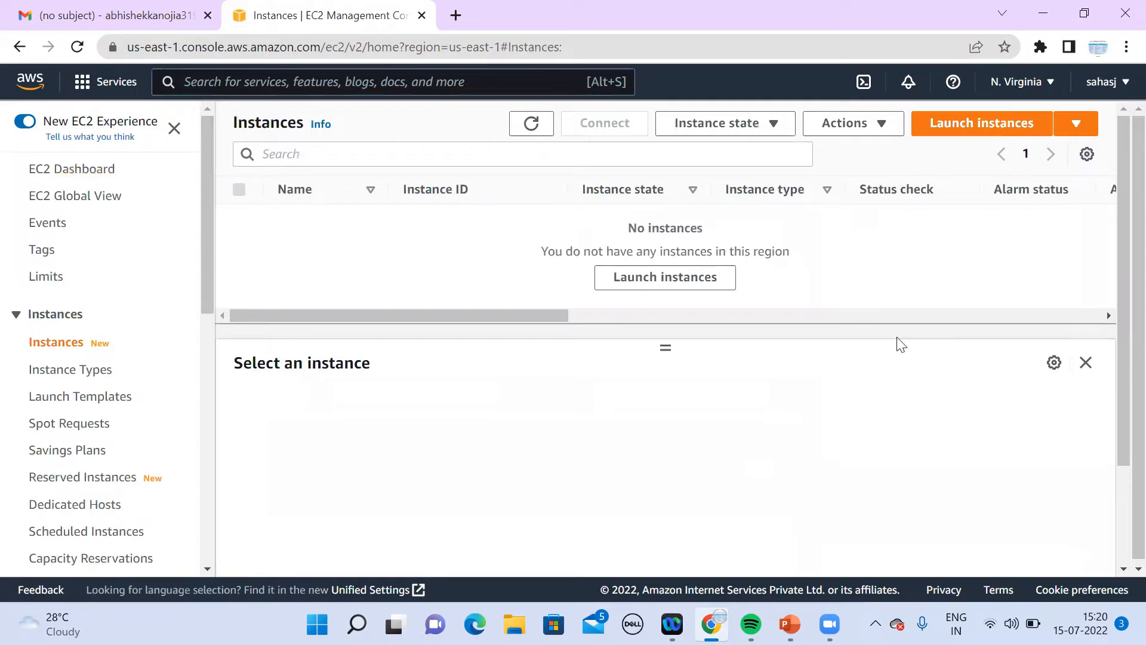
{"action": "left_click", "coordinate": [951, 138]}
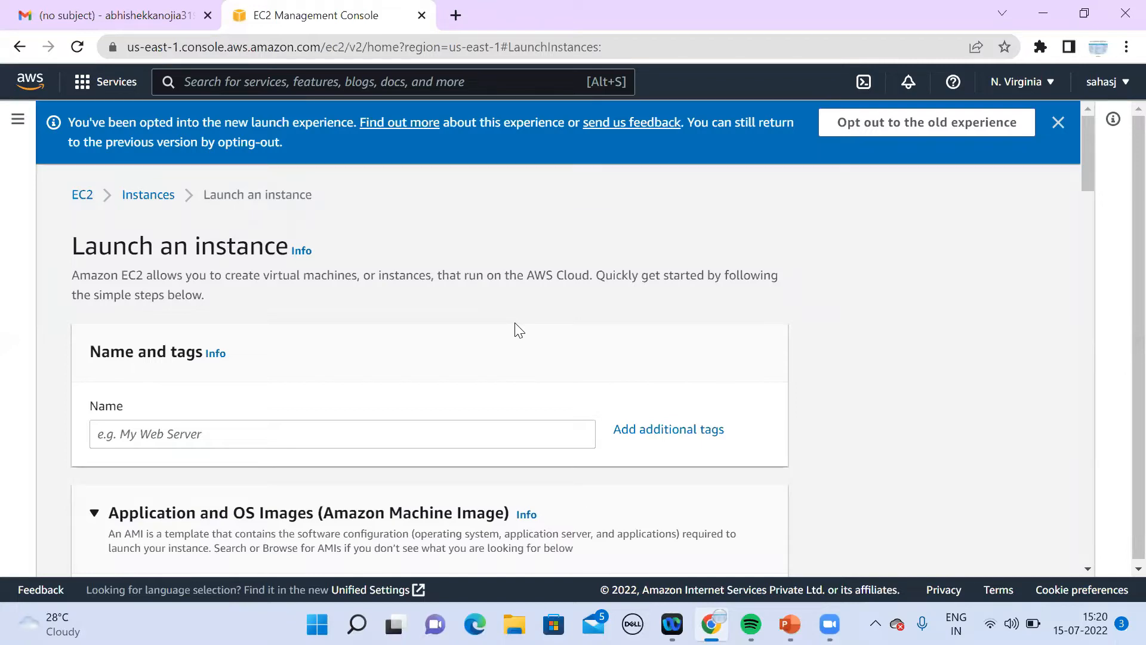
Step: Revert to the old launch wizard and select the Amazon Linux 2 AMI (HVM) - Kernel 5.10
{"action": "left_click", "coordinate": [905, 138]}
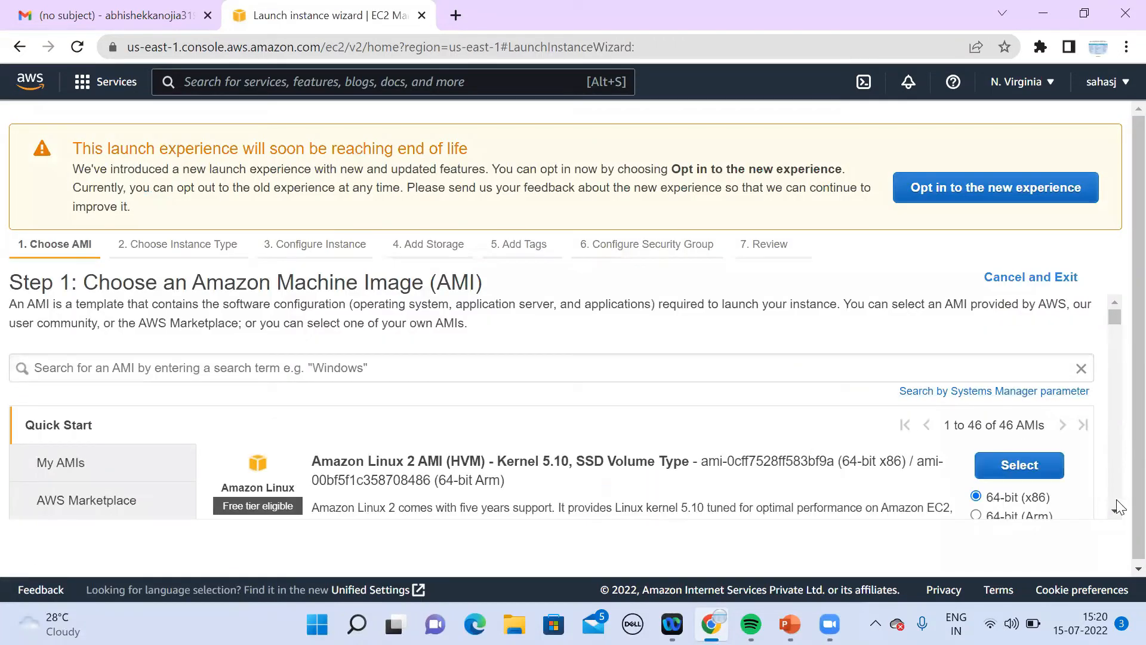
{"action": "left_click", "coordinate": [1113, 511]}
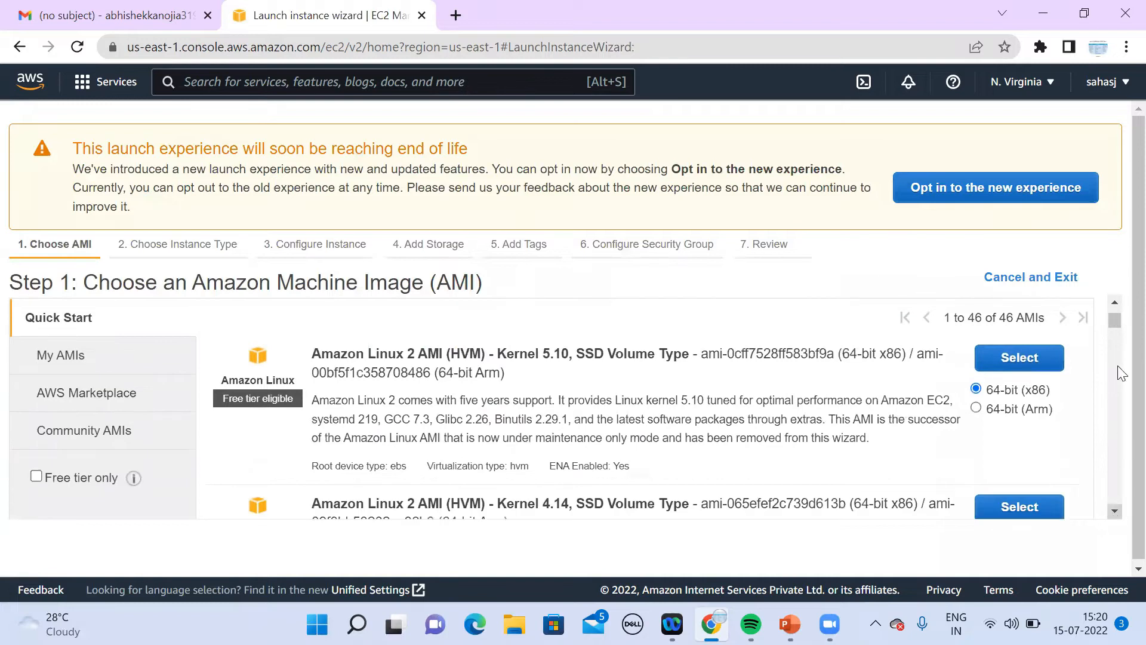
{"action": "left_click", "coordinate": [1113, 302]}
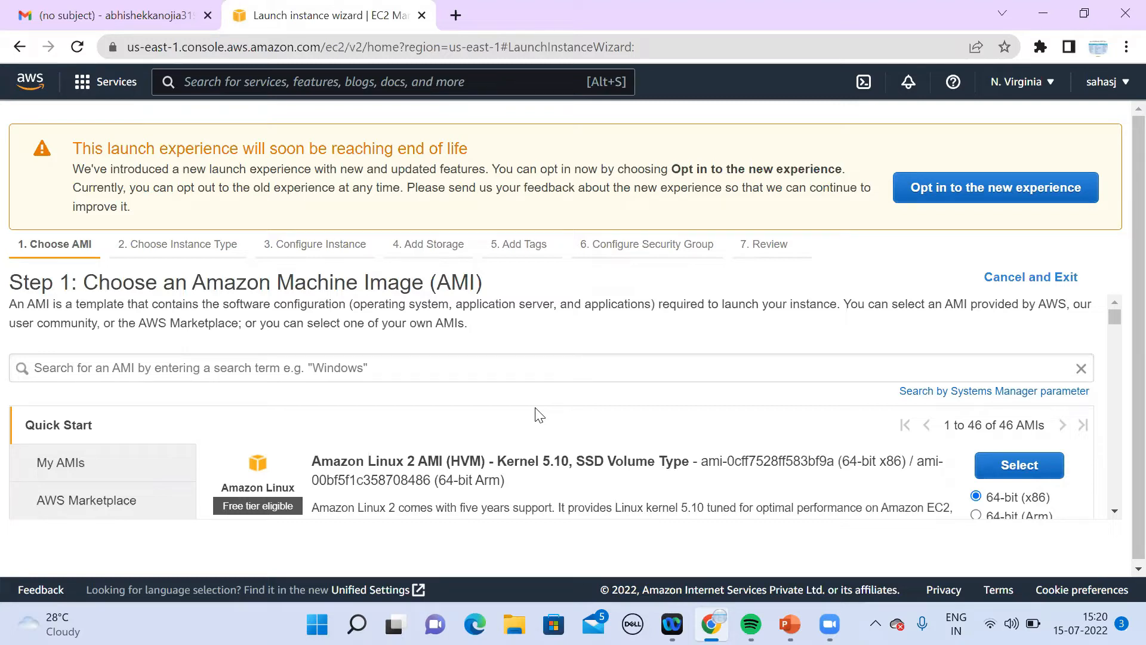
{"action": "left_click", "coordinate": [1114, 512]}
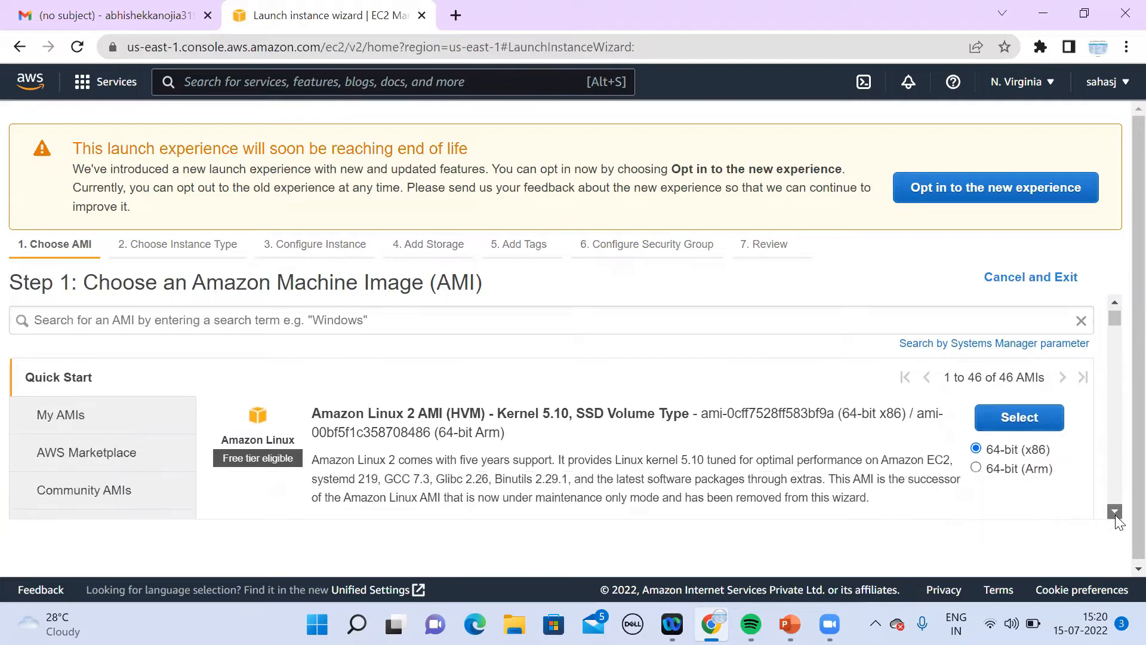
{"action": "left_click", "coordinate": [1115, 512]}
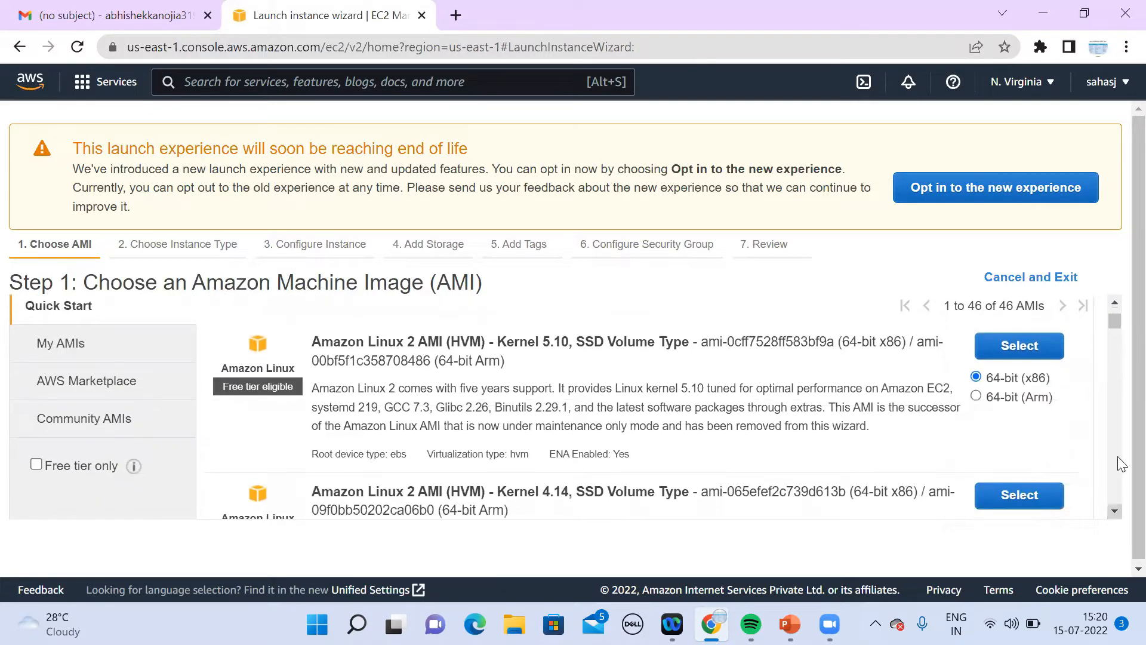
{"action": "left_click", "coordinate": [1115, 303]}
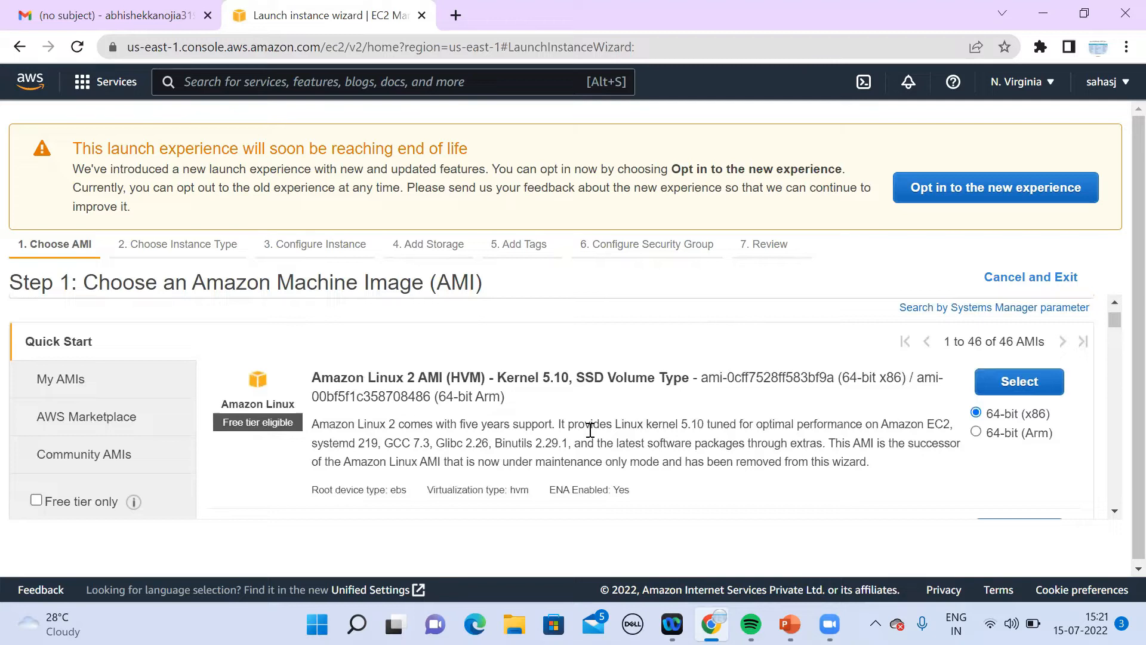
{"action": "left_click", "coordinate": [1114, 511]}
{"action": "left_click_drag", "start_coordinate": [1113, 511], "coordinate": [1114, 511]}
{"action": "left_click_drag", "start_coordinate": [1114, 300], "coordinate": [1114, 301]}
{"action": "left_click", "coordinate": [1009, 388]}
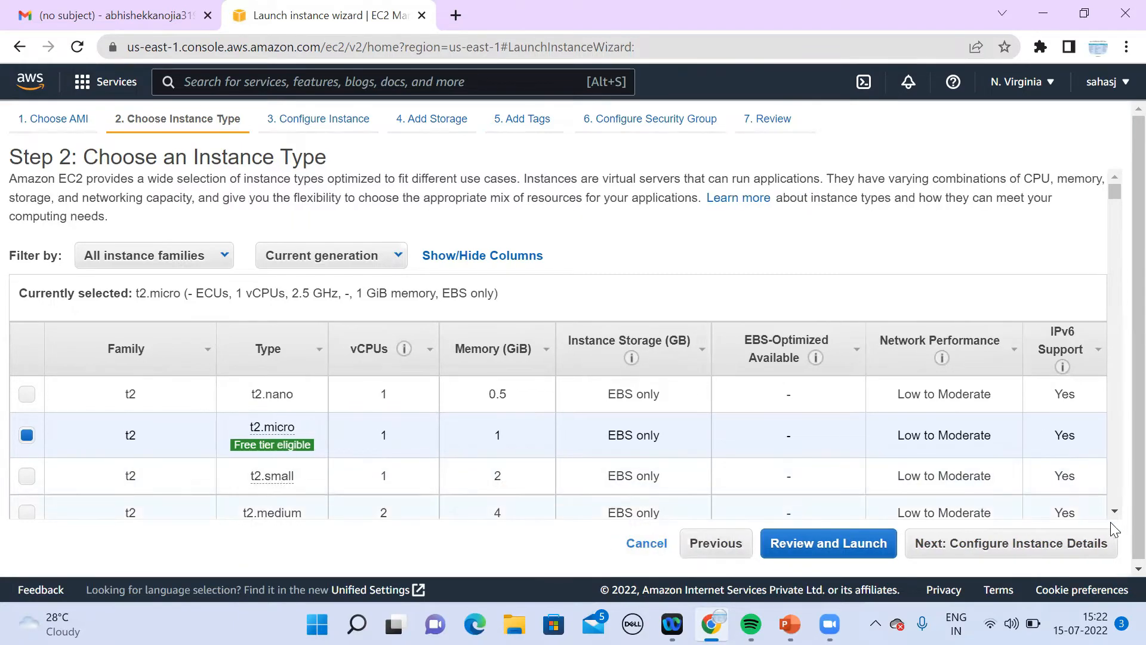
Step: Keep the free-tier t2.micro type and proceed to Configure Instance Details
{"action": "left_click", "coordinate": [1111, 512]}
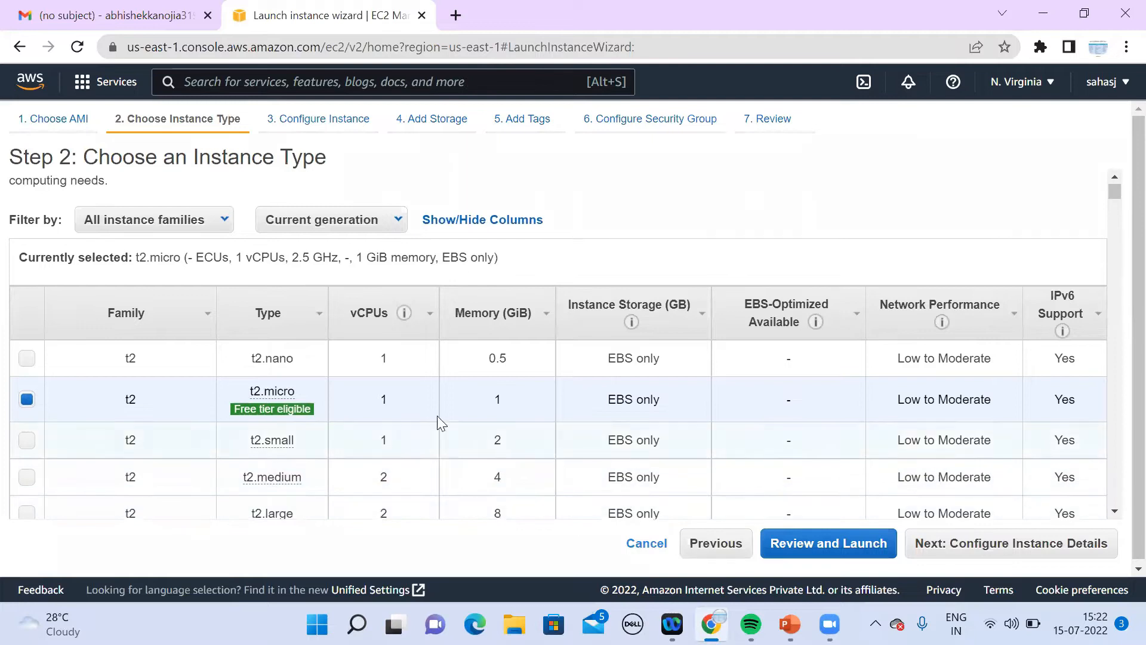
{"action": "left_click", "coordinate": [1000, 549]}
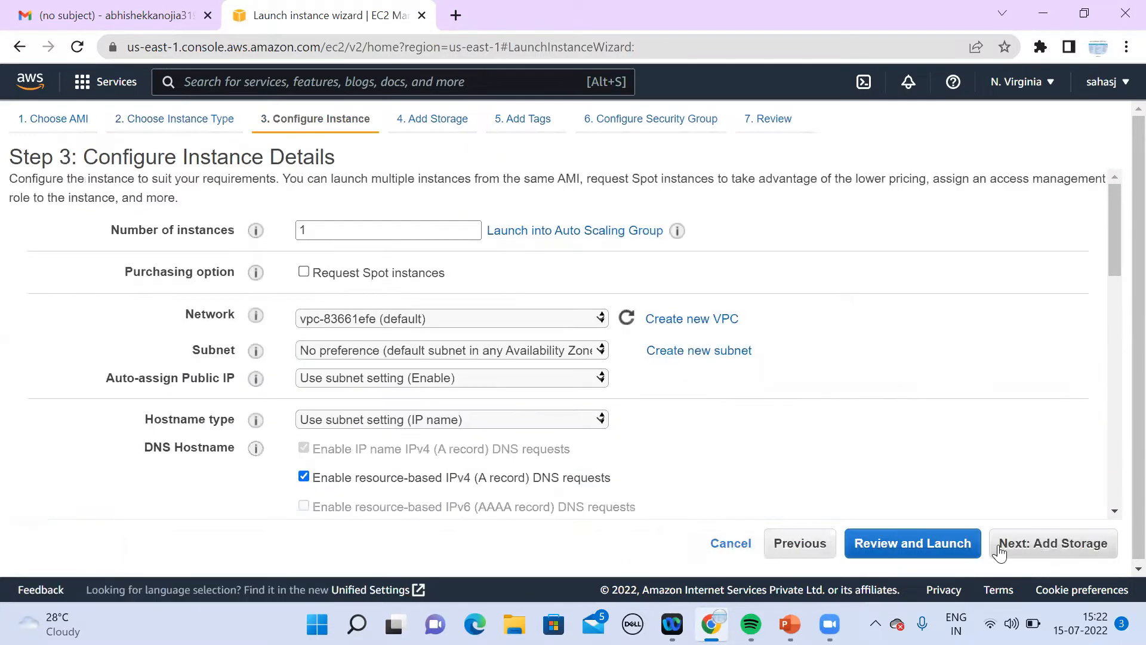
Step: Set the instance network to the Demo VPC (vpc-0bd1fb40231bd4da0)
{"action": "double_click", "coordinate": [358, 231]}
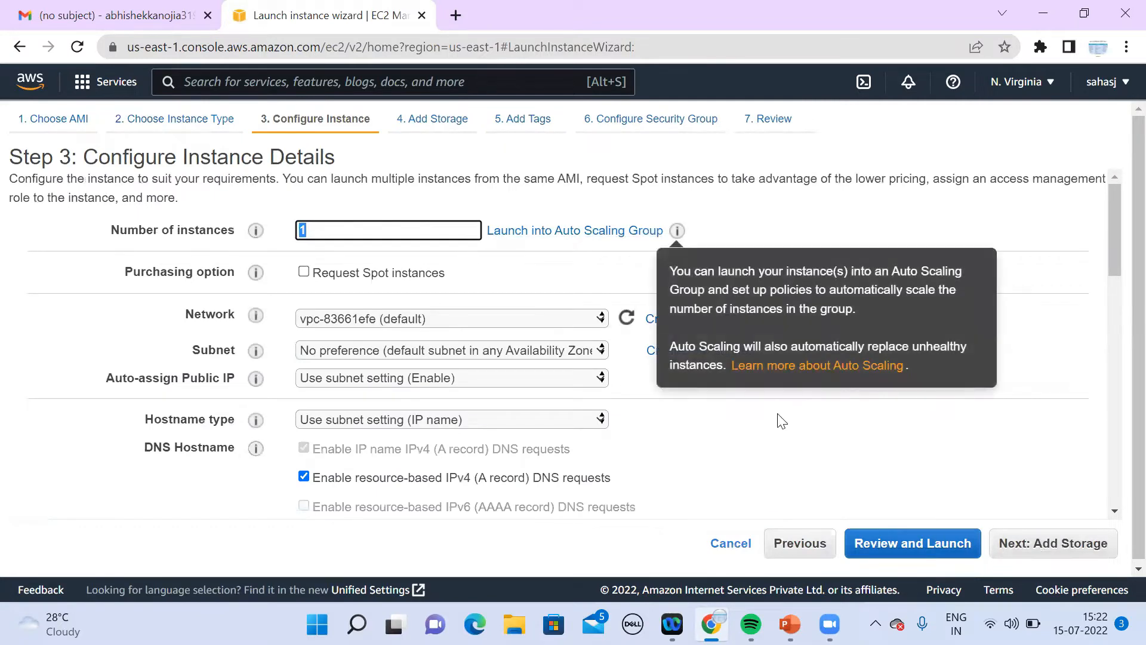
{"action": "left_click", "coordinate": [782, 421]}
{"action": "left_click", "coordinate": [430, 320]}
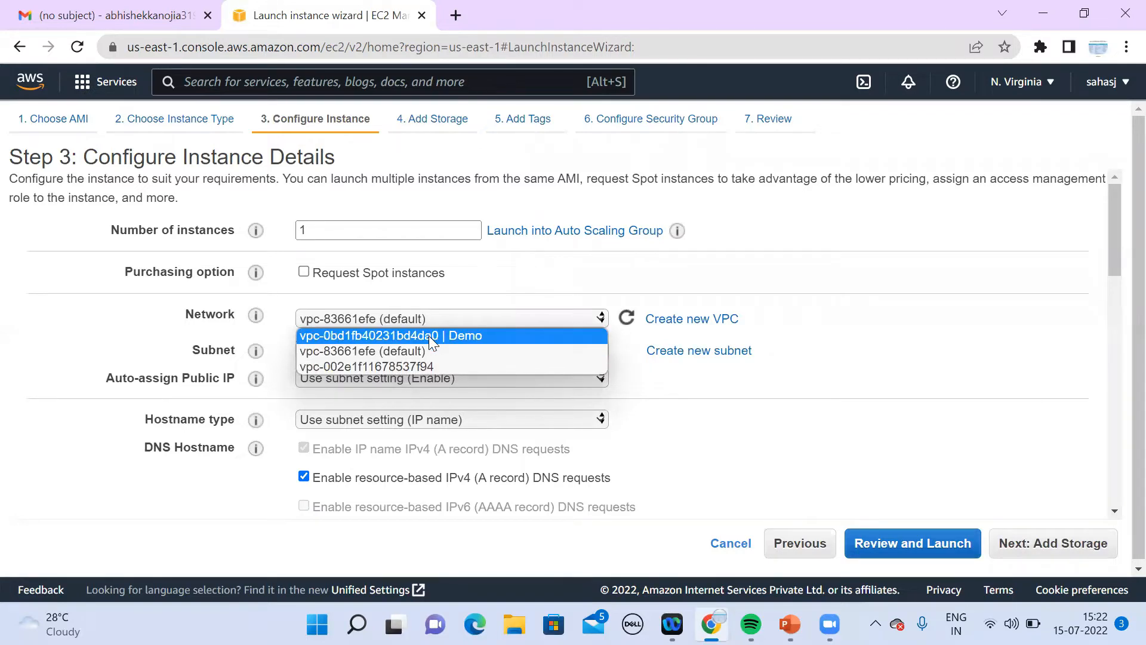
{"action": "left_click", "coordinate": [429, 336]}
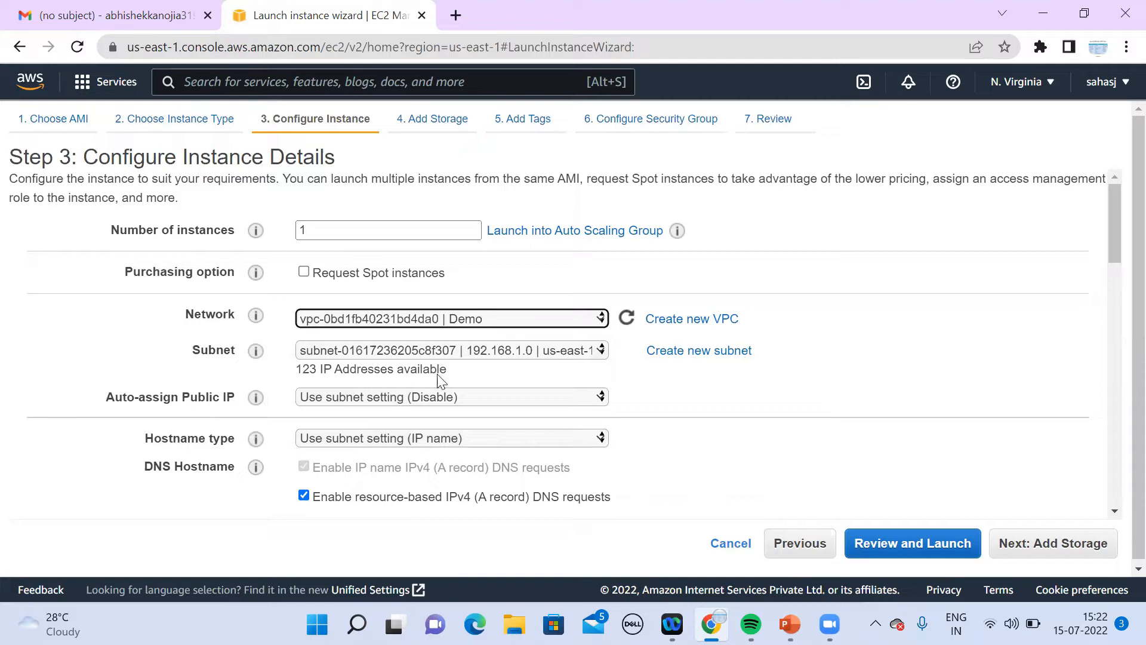
Step: Set Auto-assign Public IP to Enable
{"action": "left_click", "coordinate": [1115, 512]}
{"action": "left_click", "coordinate": [1116, 509]}
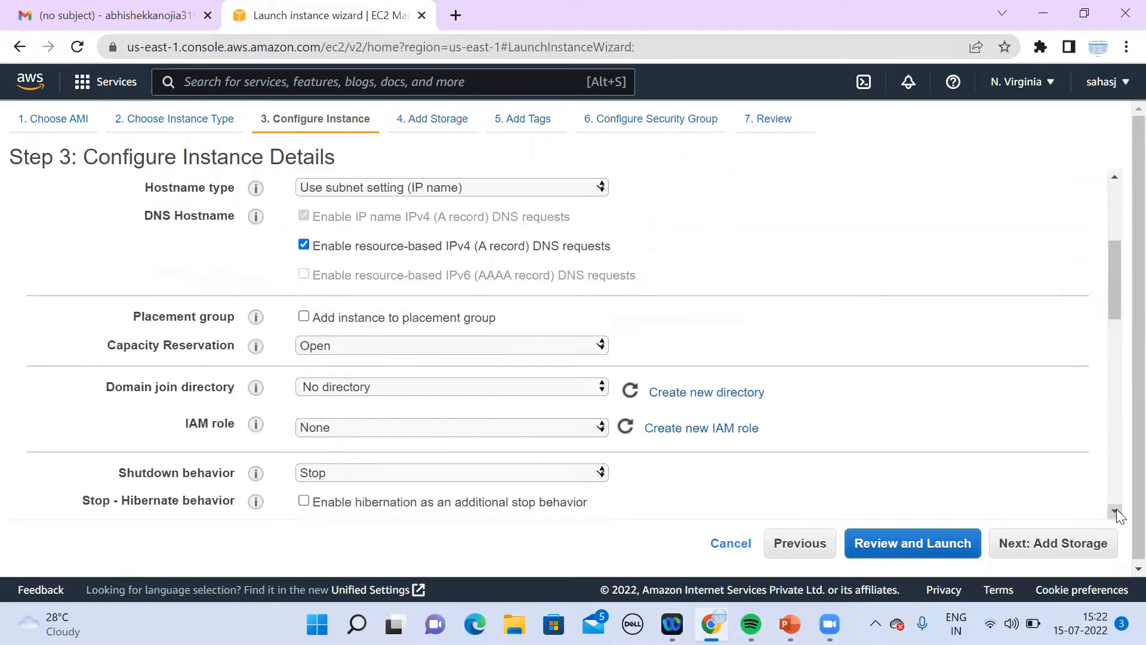
{"action": "left_click_drag", "start_coordinate": [1115, 274], "coordinate": [1113, 250]}
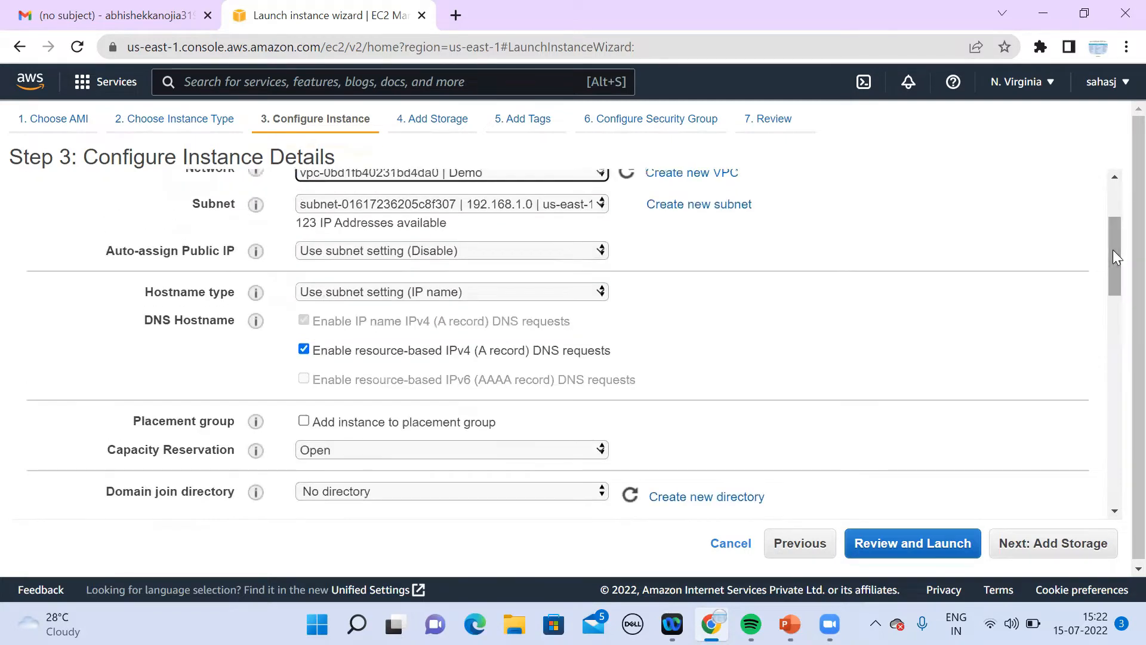
{"action": "left_click", "coordinate": [509, 250]}
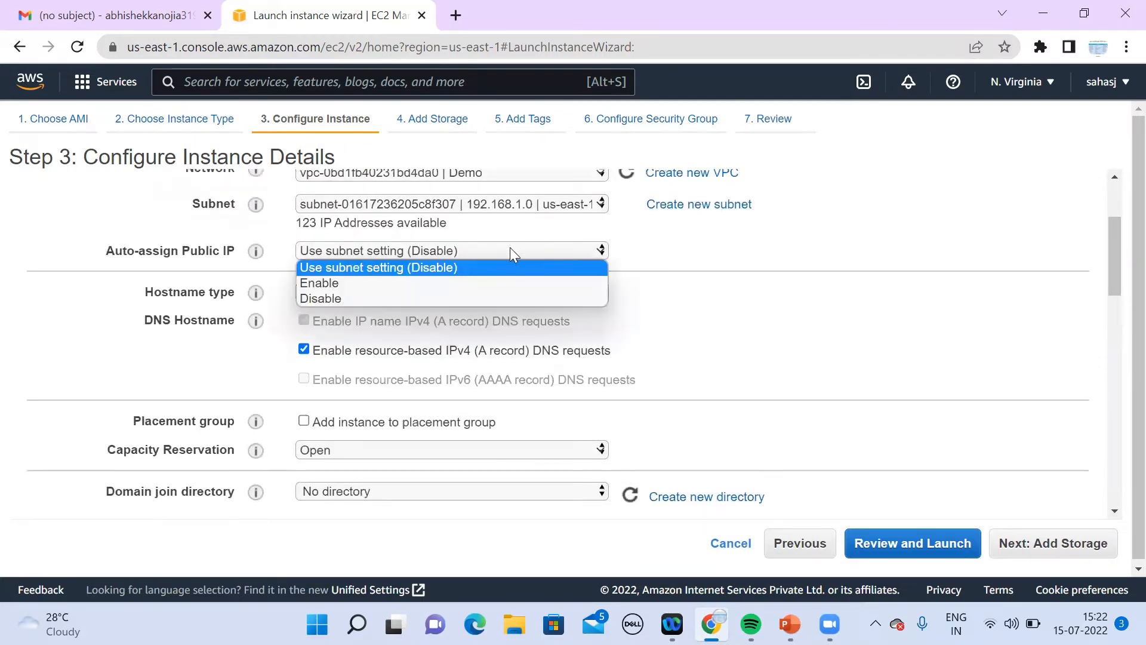
{"action": "left_click", "coordinate": [354, 288]}
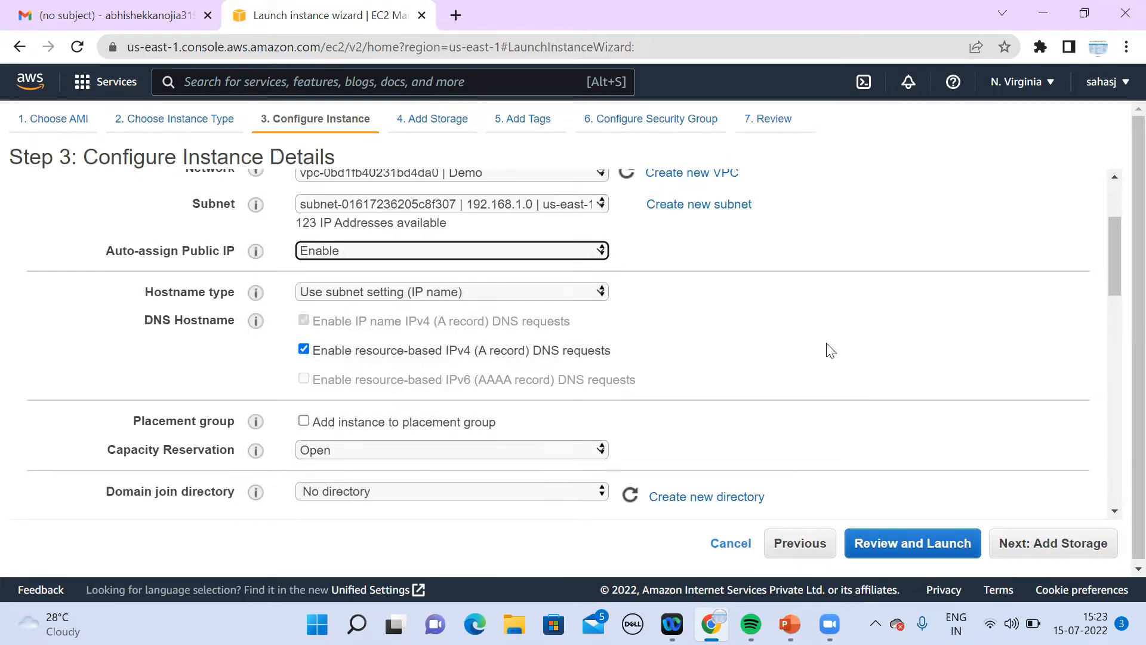
{"action": "left_click", "coordinate": [1115, 511]}
{"action": "left_click_drag", "start_coordinate": [1115, 511], "coordinate": [1115, 511]}
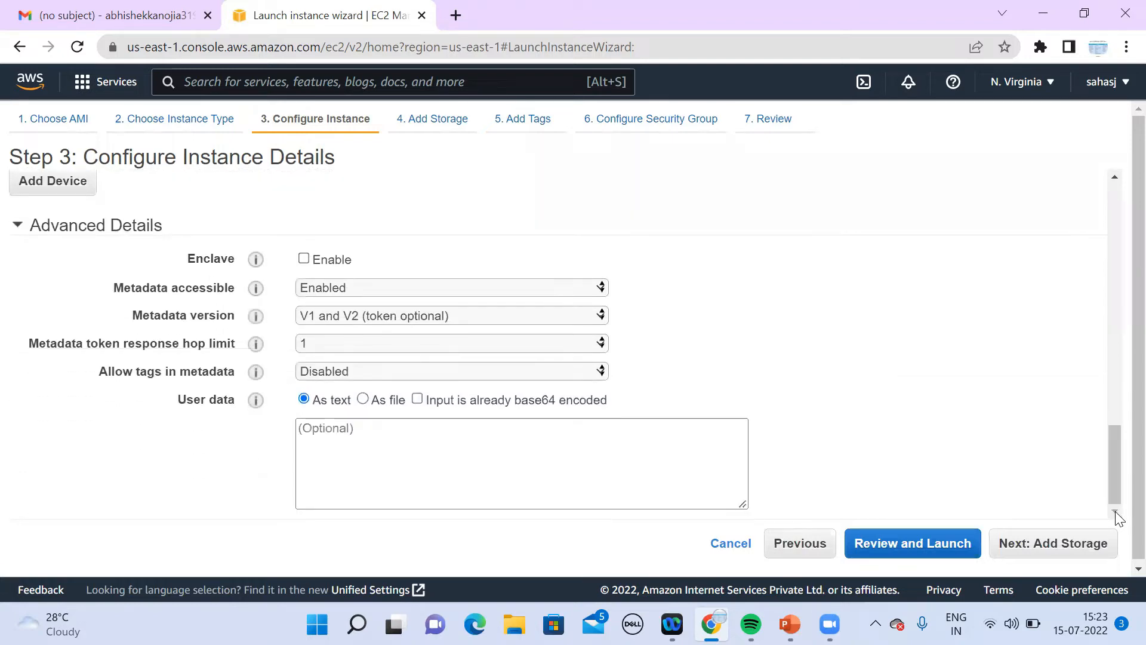
Step: Review the launch, create a new RSA key pair named demo and download its .pem file
{"action": "left_click", "coordinate": [924, 550]}
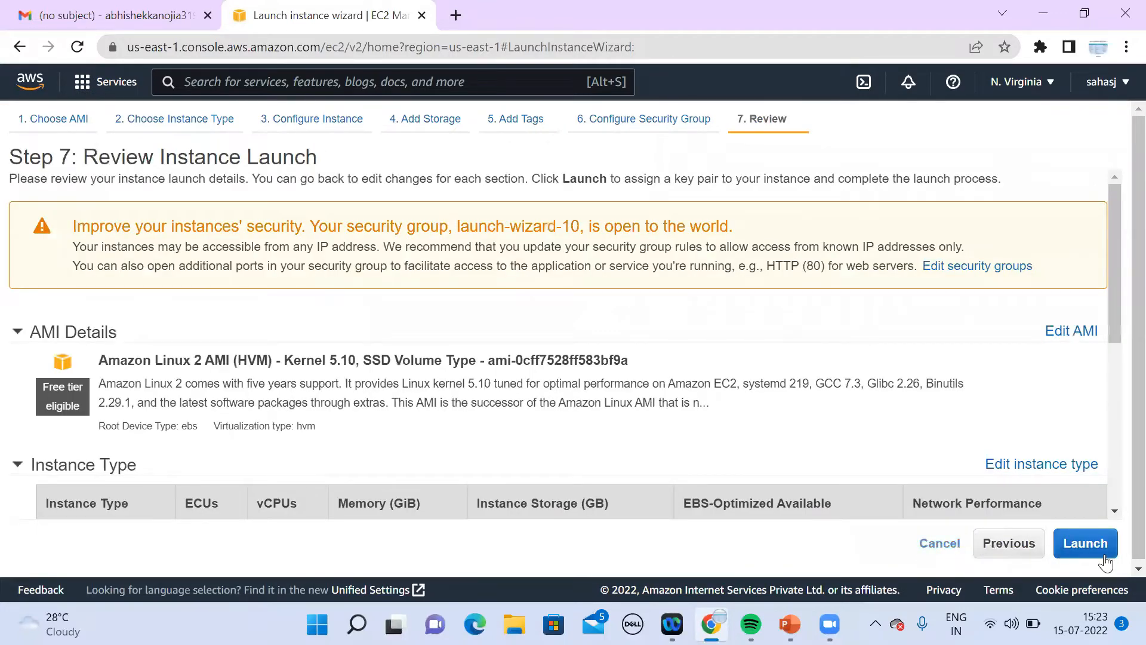
{"action": "scroll", "coordinate": [1115, 511], "scroll_direction": "down", "scroll_amount": 4}
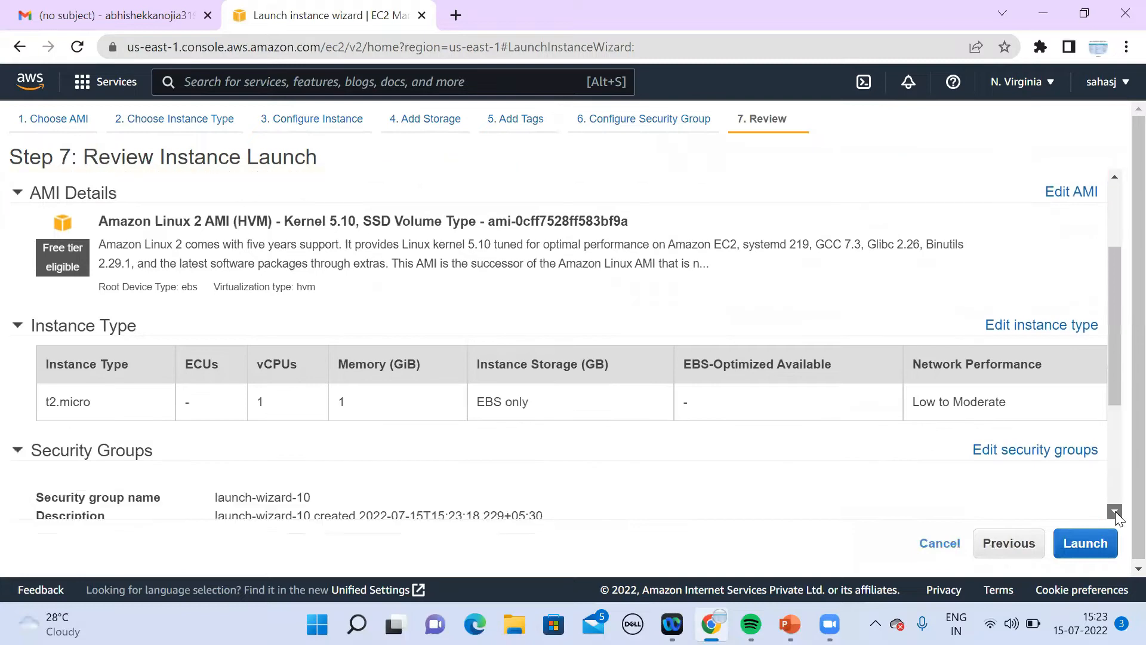
{"action": "left_click", "coordinate": [1086, 545]}
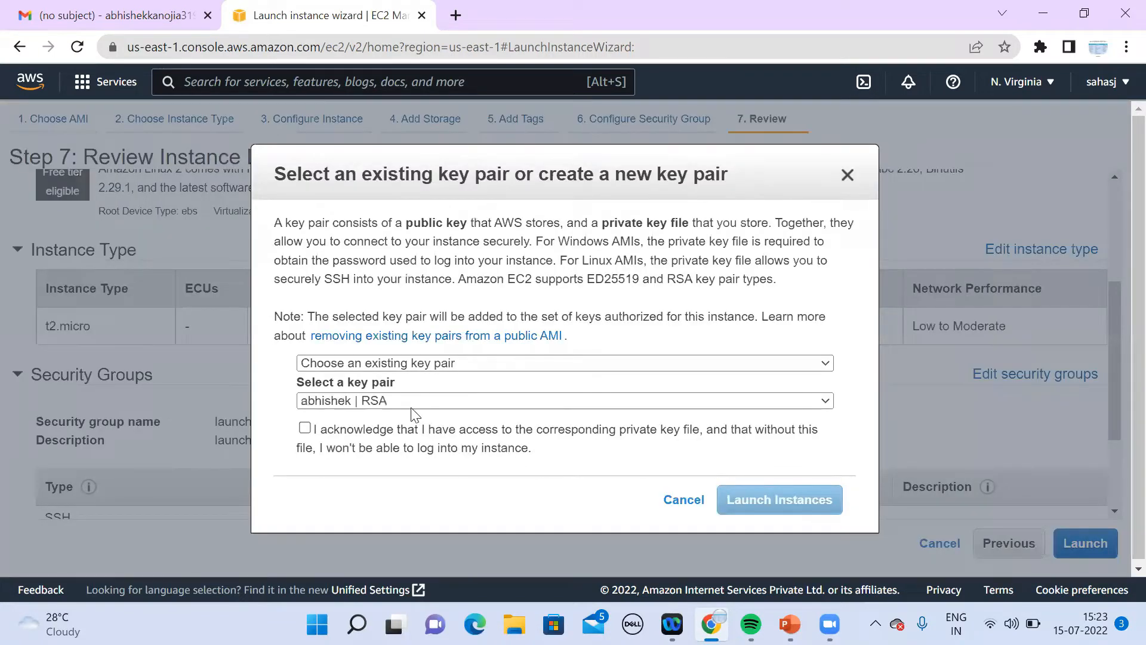
{"action": "left_click", "coordinate": [420, 365]}
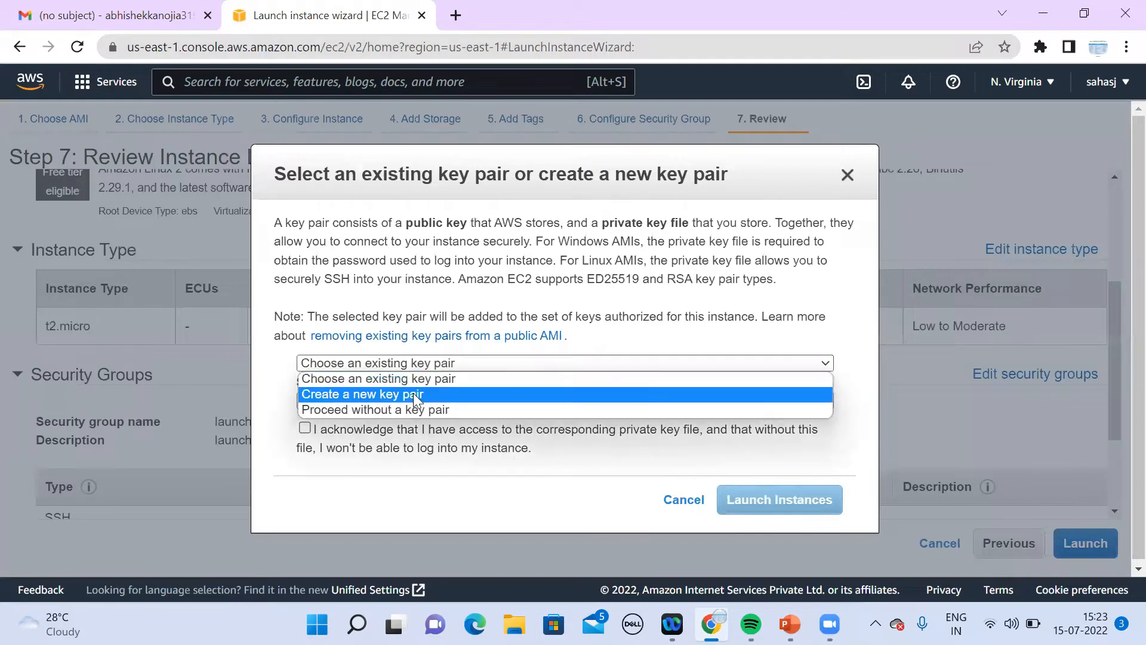
{"action": "left_click", "coordinate": [416, 396]}
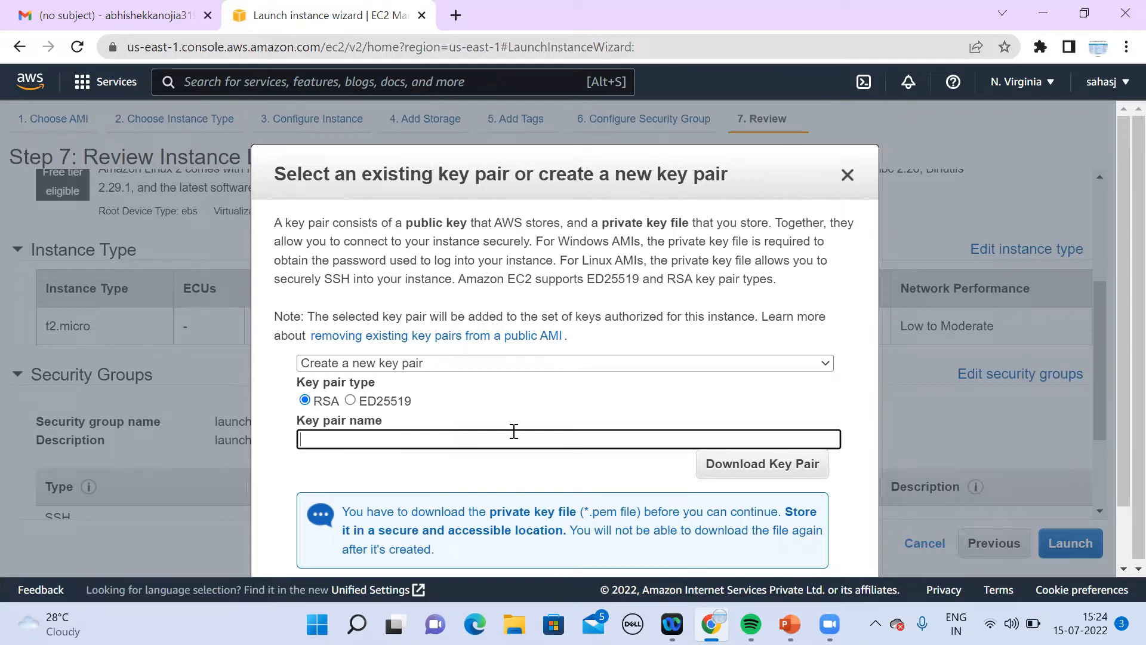
{"action": "type", "text": "demo"}
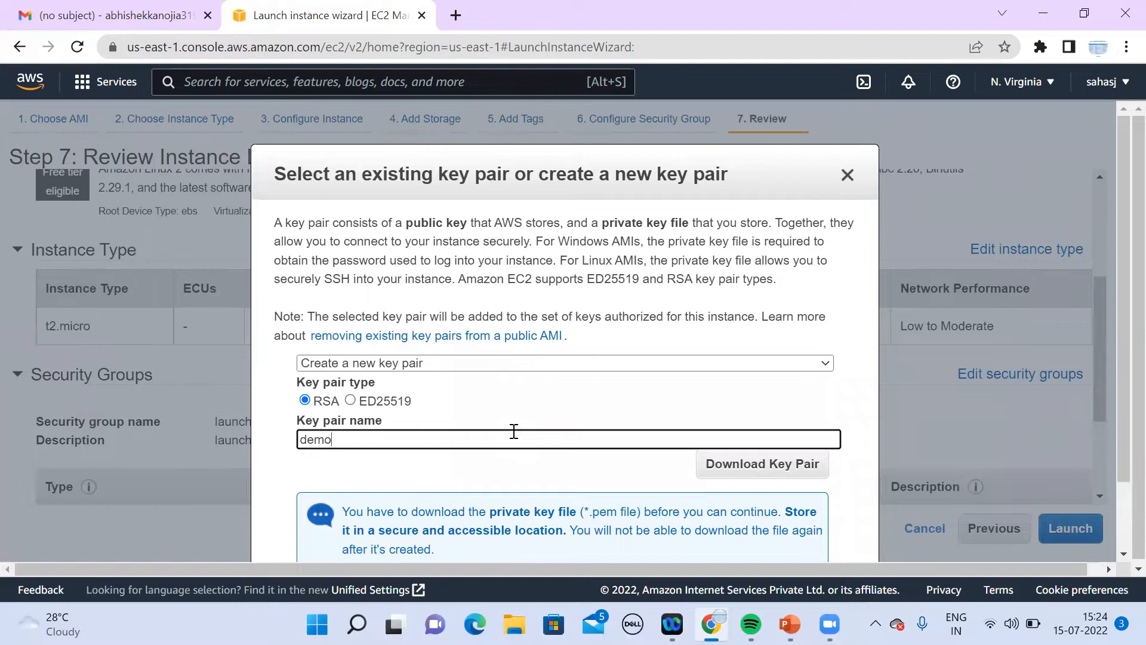
{"action": "left_click", "coordinate": [1122, 555]}
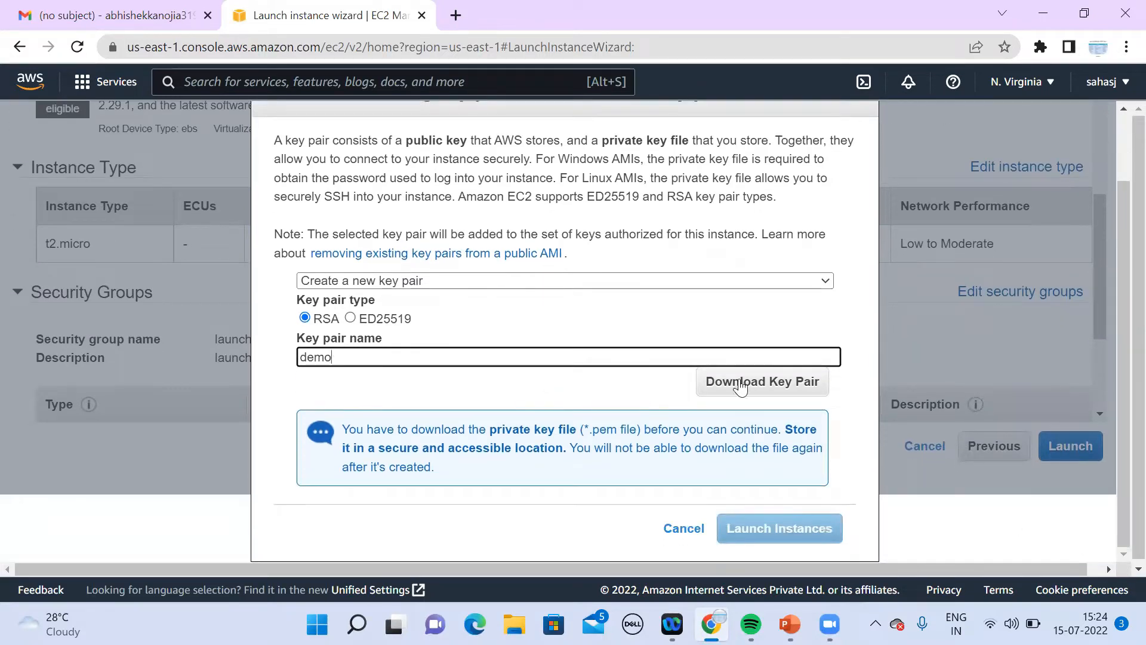
{"action": "left_click", "coordinate": [741, 387]}
Step: Launch the instance using the demo key pair
{"action": "left_click", "coordinate": [782, 543]}
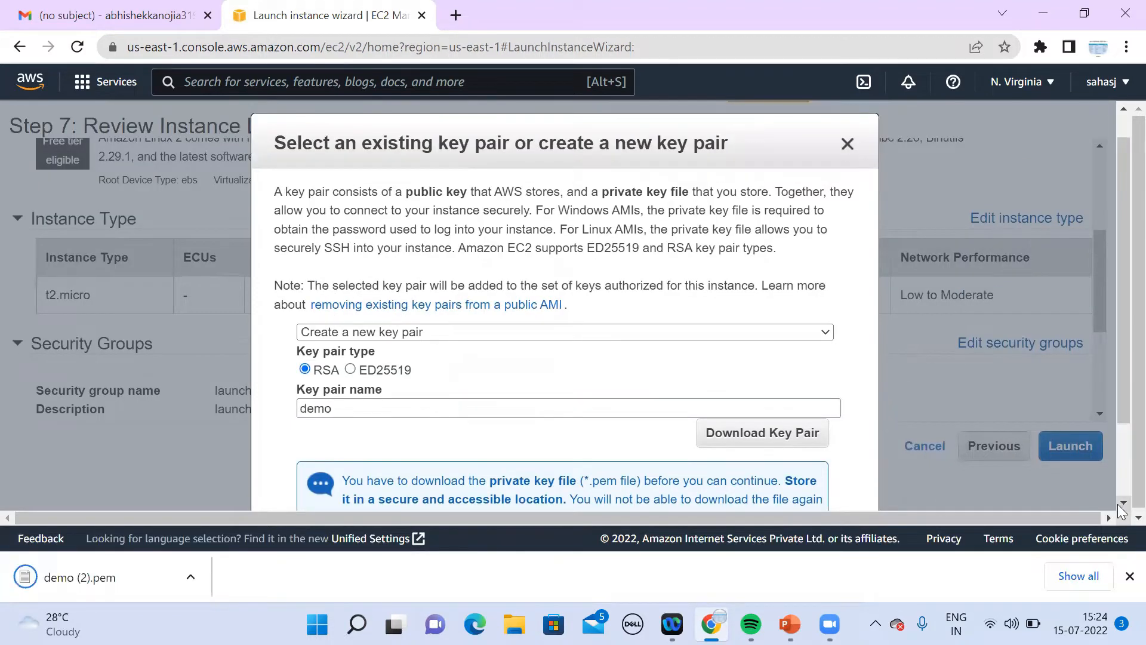
{"action": "scroll", "coordinate": [1122, 507], "scroll_direction": "down", "scroll_amount": 2}
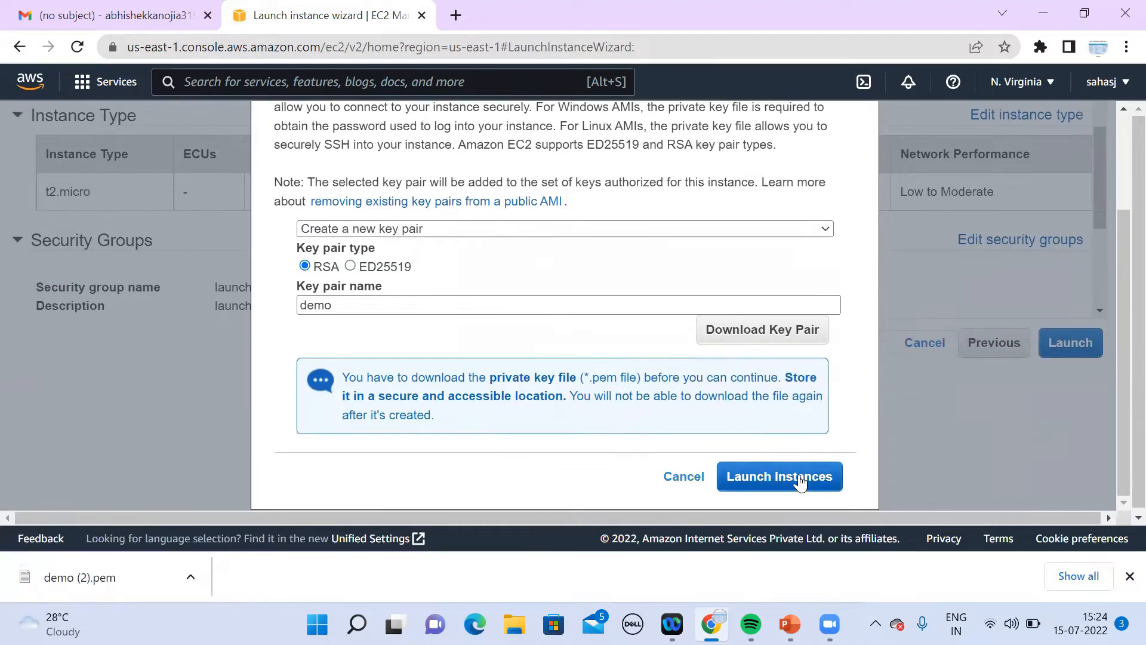
{"action": "left_click", "coordinate": [800, 482]}
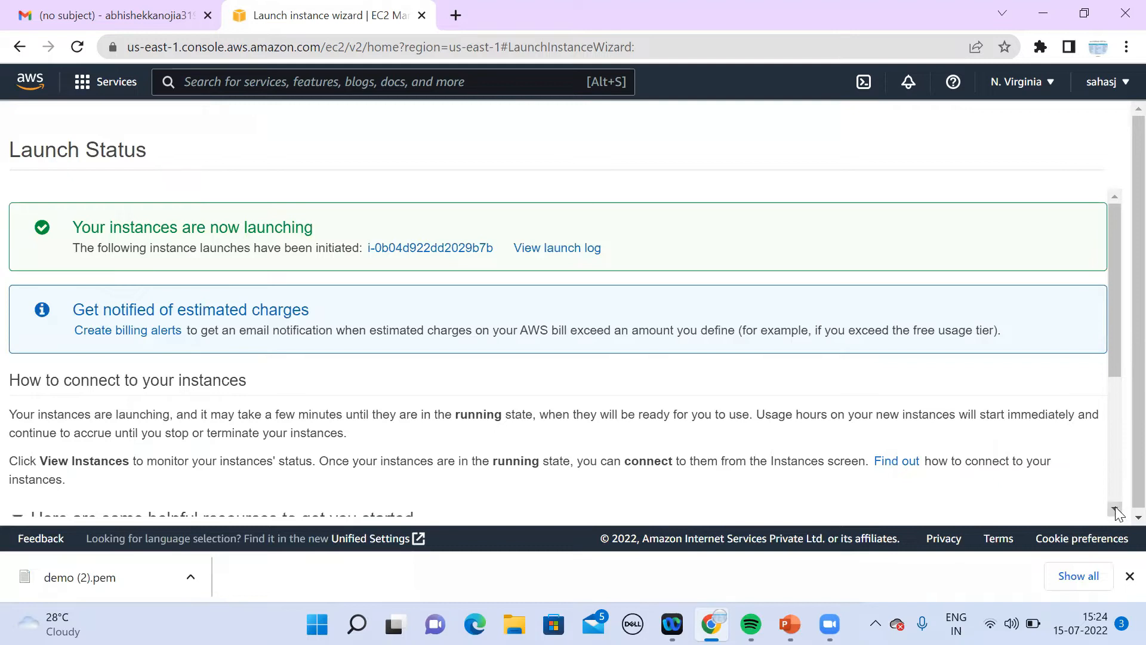
Step: View the Instances list and refresh it until the new t2.micro instance appears
{"action": "scroll", "coordinate": [1117, 512], "scroll_direction": "down", "scroll_amount": 4}
{"action": "left_click", "coordinate": [1053, 506]}
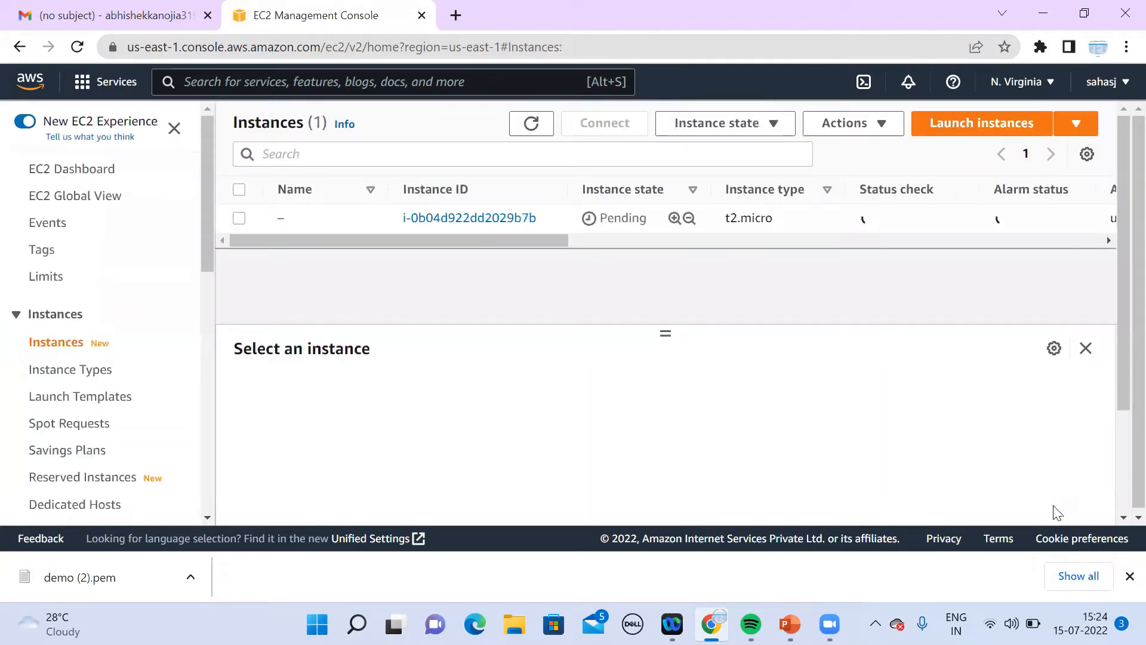
{"action": "left_click", "coordinate": [531, 126]}
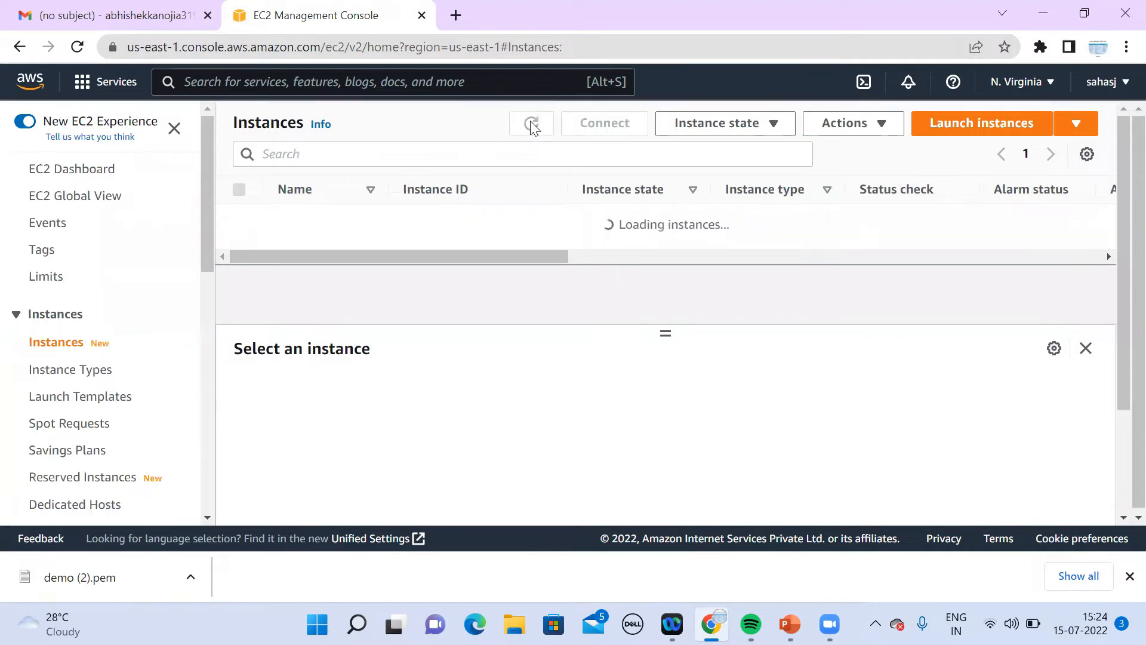
{"action": "left_click", "coordinate": [532, 125]}
{"action": "left_click", "coordinate": [531, 126]}
{"action": "double_click", "coordinate": [532, 125]}
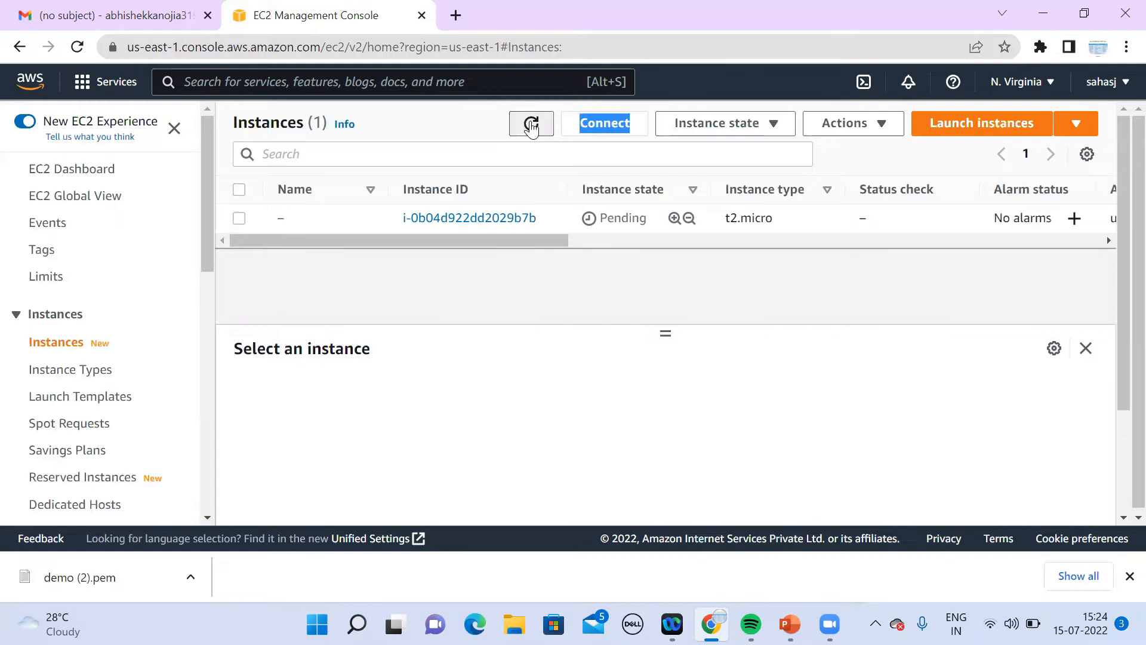
{"action": "left_click", "coordinate": [532, 126]}
{"action": "left_click", "coordinate": [532, 127]}
{"action": "left_click", "coordinate": [533, 127]}
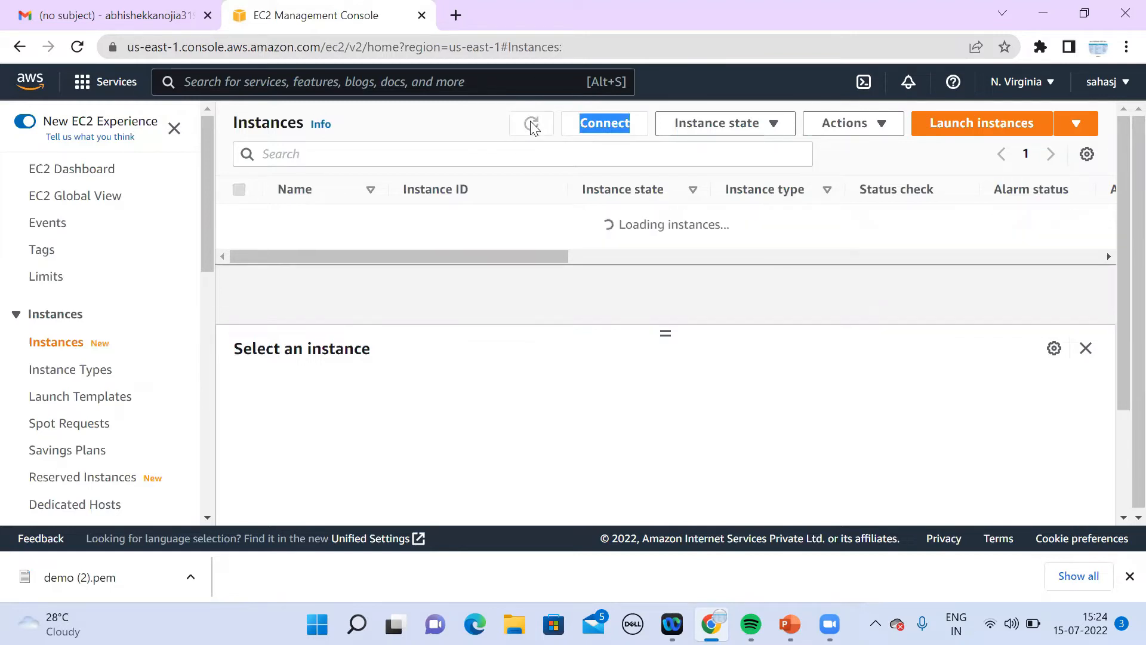
Step: Select the new instance and keep refreshing while its state stays Pending
{"action": "left_click", "coordinate": [566, 222]}
{"action": "left_click", "coordinate": [532, 126]}
{"action": "left_click", "coordinate": [532, 127]}
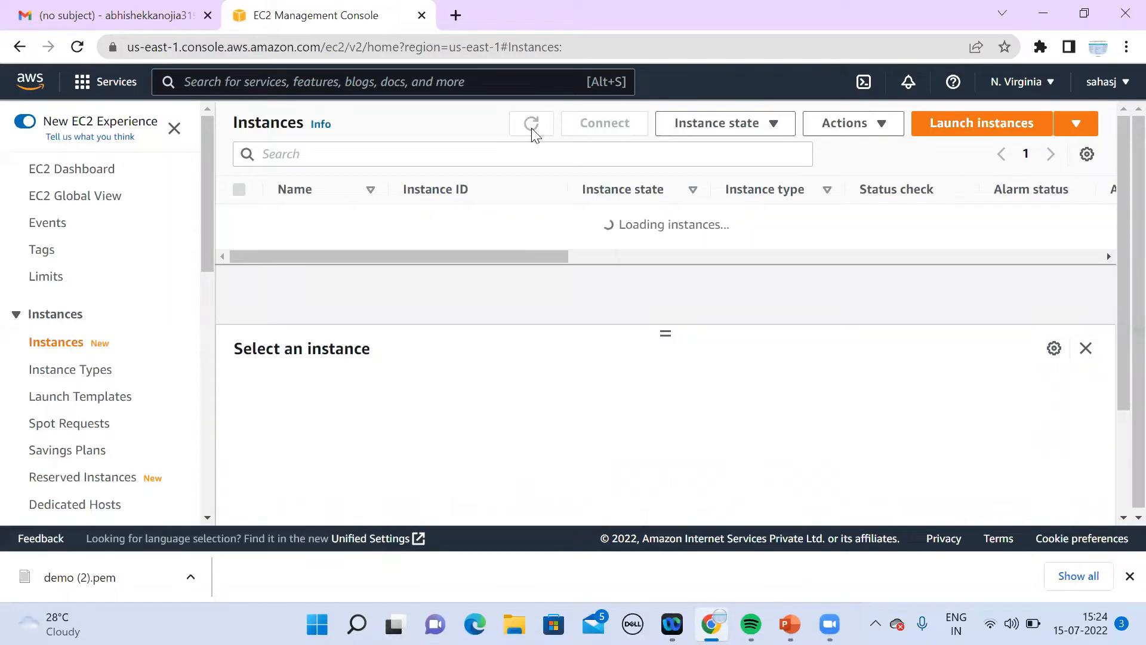
{"action": "left_click", "coordinate": [532, 127]}
{"action": "left_click", "coordinate": [532, 128]}
{"action": "left_click", "coordinate": [532, 125]}
{"action": "left_click", "coordinate": [531, 125]}
{"action": "left_click", "coordinate": [531, 125]}
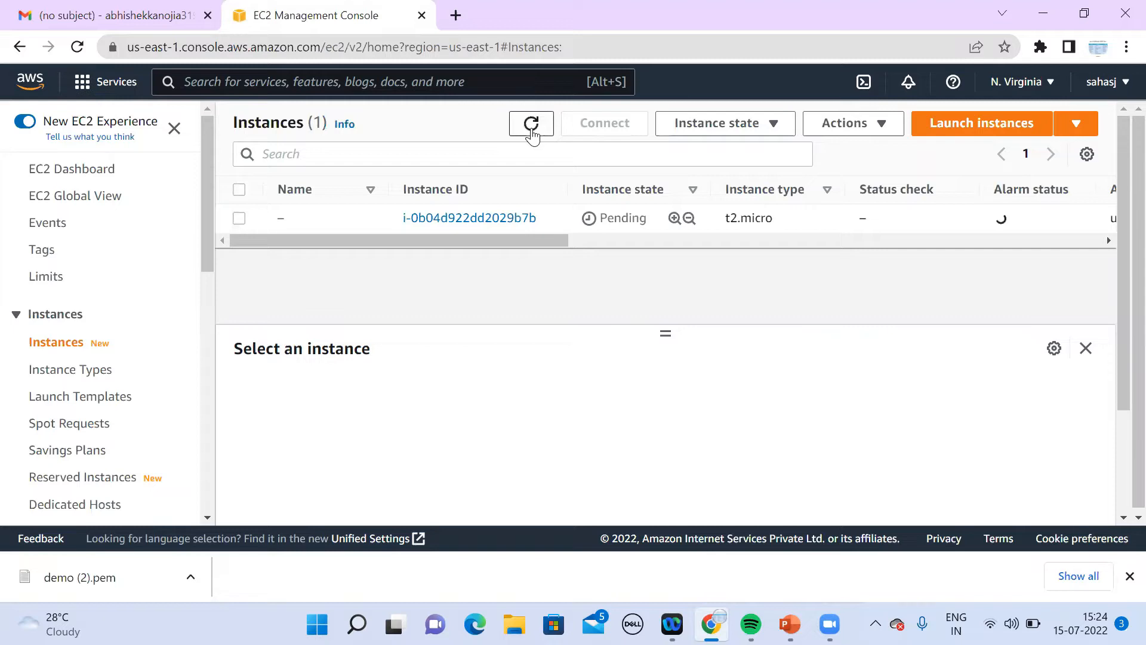
{"action": "left_click", "coordinate": [532, 127]}
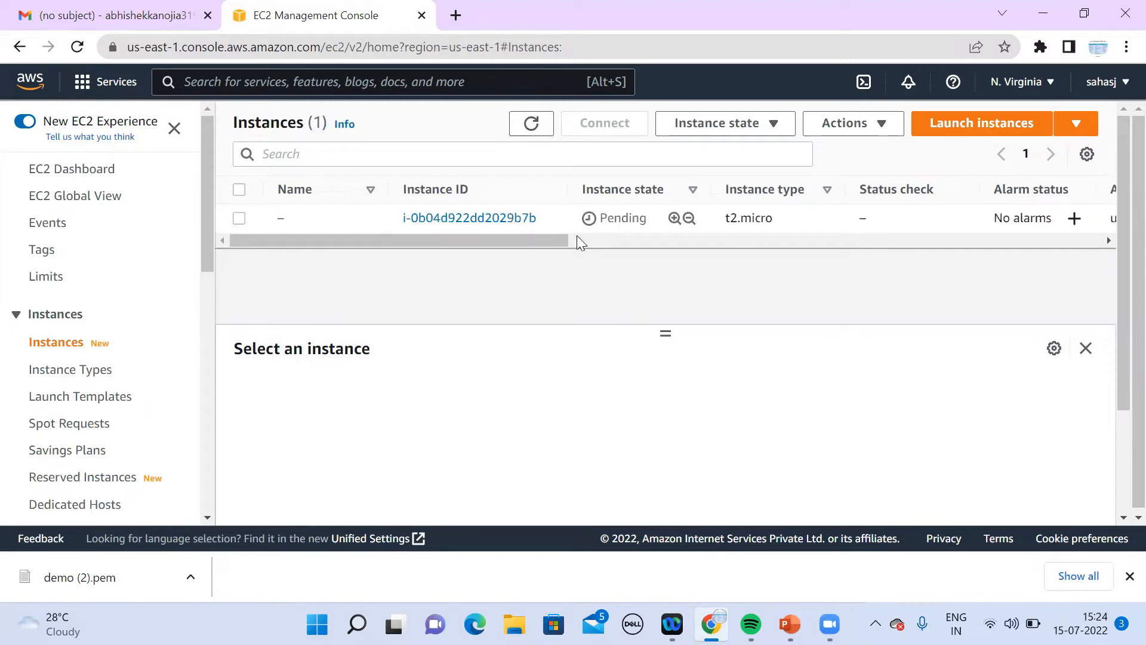
{"action": "left_click", "coordinate": [88, 89]}
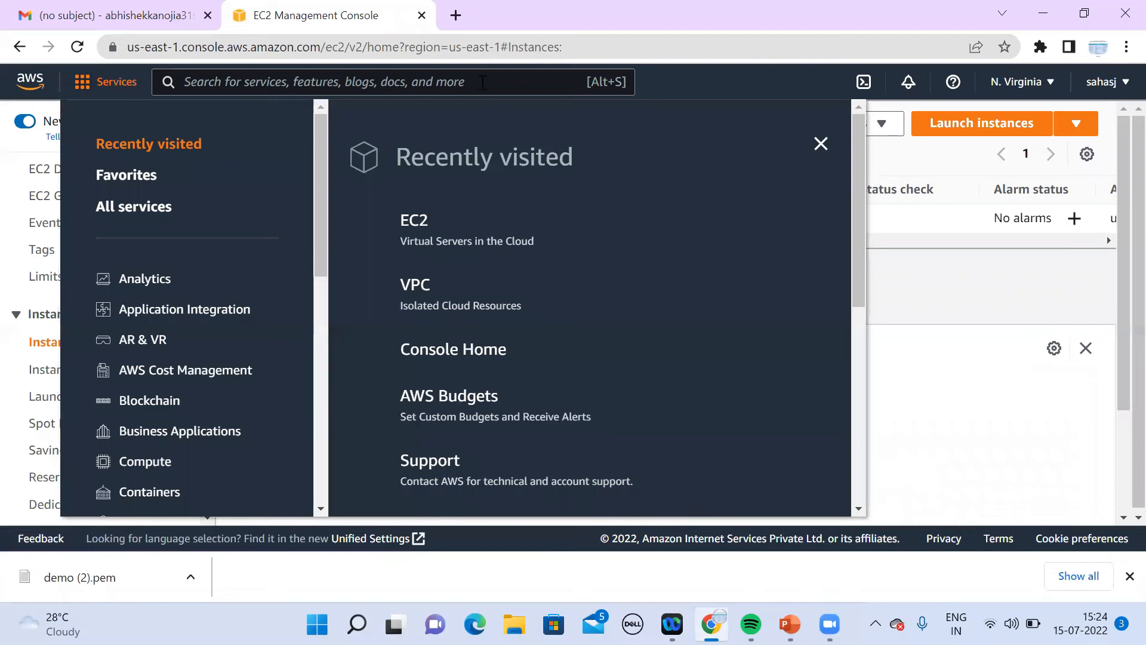
Step: Search for rds, open the RDS console in a new tab, and start creating a database
{"action": "left_click", "coordinate": [482, 82]}
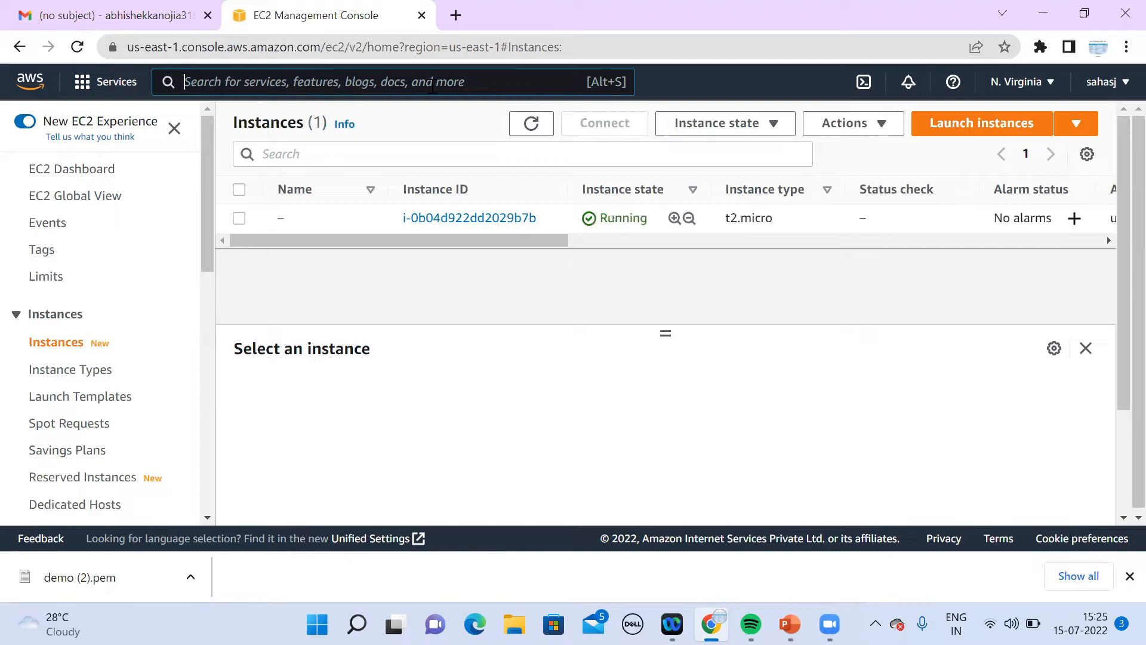
{"action": "type", "text": "d"}
{"action": "key", "text": "BackSpace"}
{"action": "type", "text": "rds"}
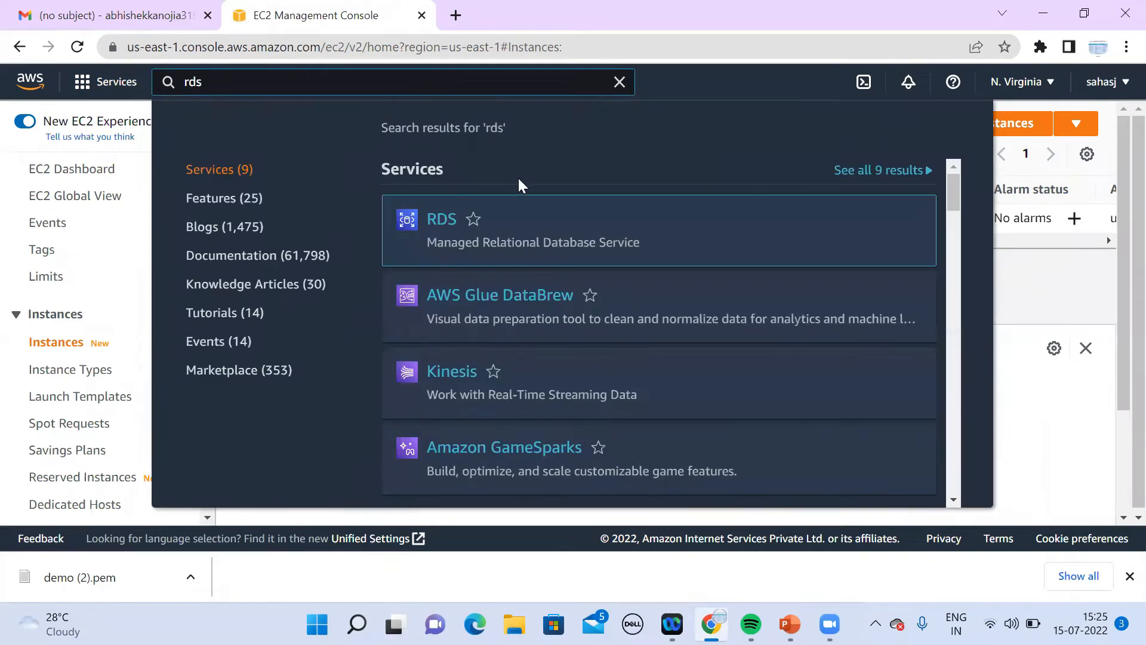
{"action": "mouse_move", "coordinate": [441, 222]}
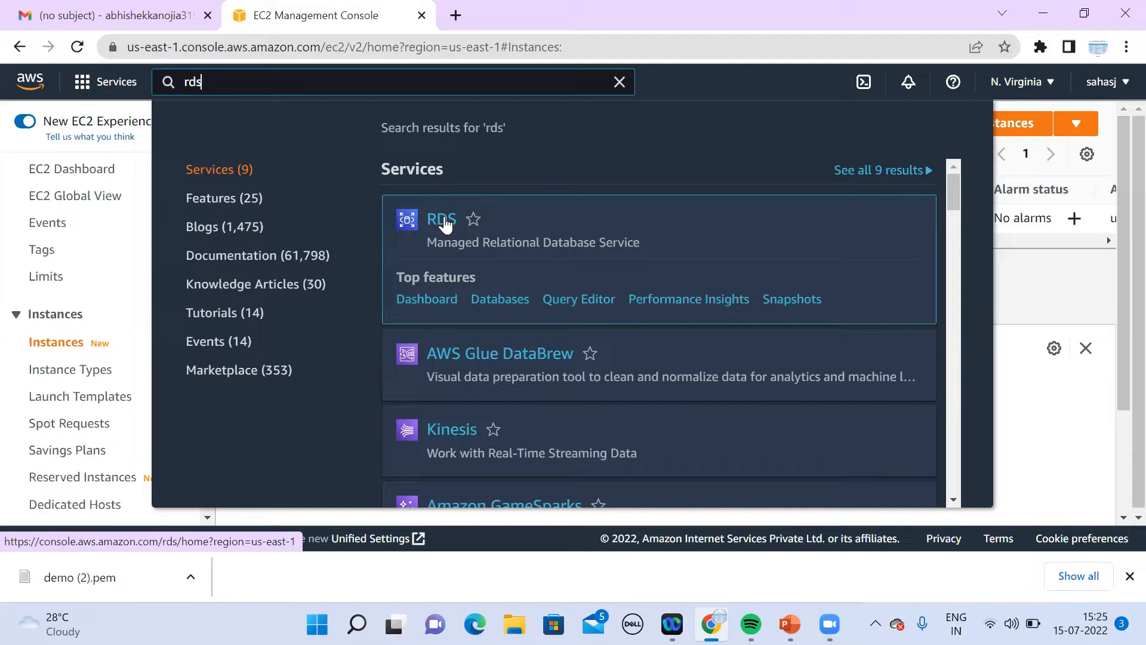
{"action": "middle_click", "coordinate": [444, 221]}
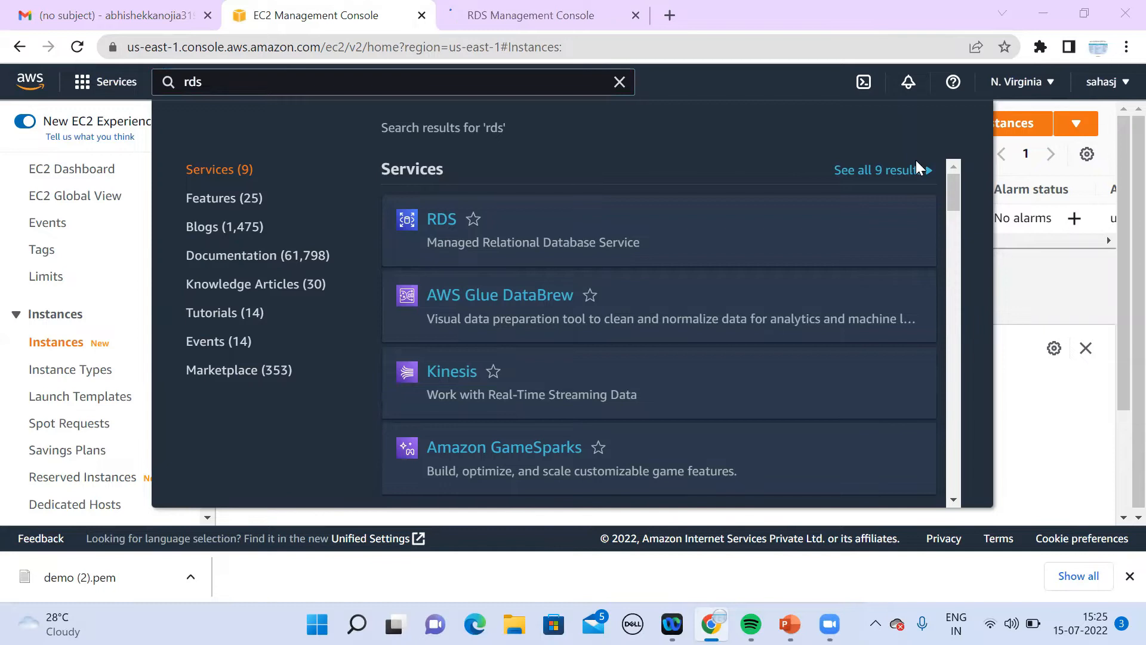
{"action": "left_click", "coordinate": [557, 18]}
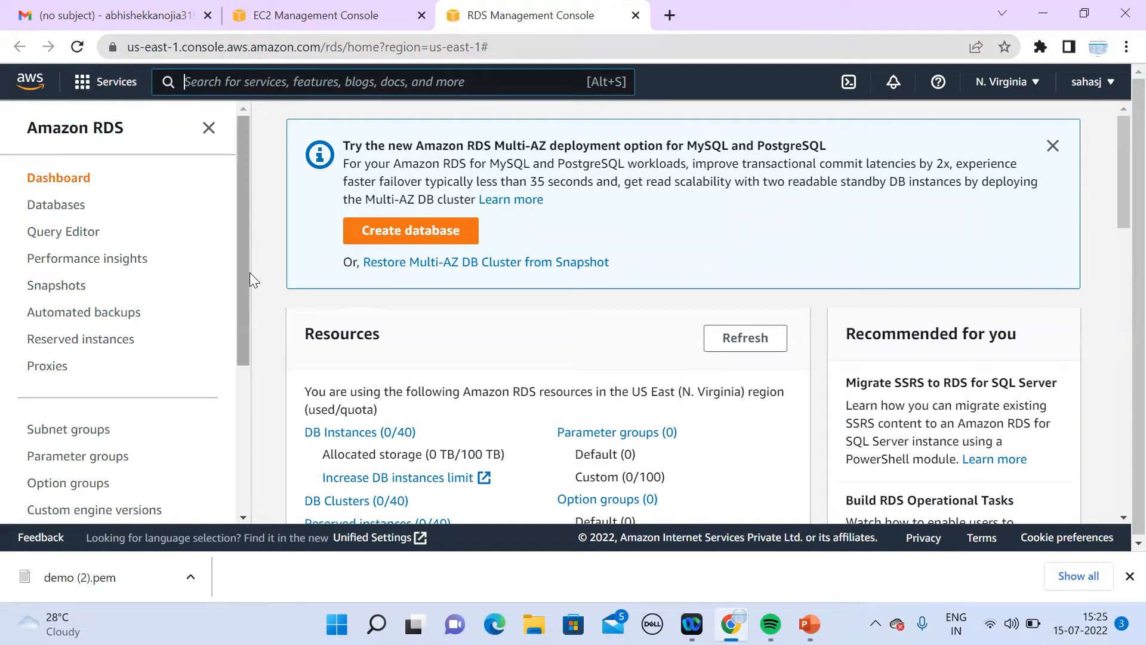
{"action": "left_click", "coordinate": [416, 242]}
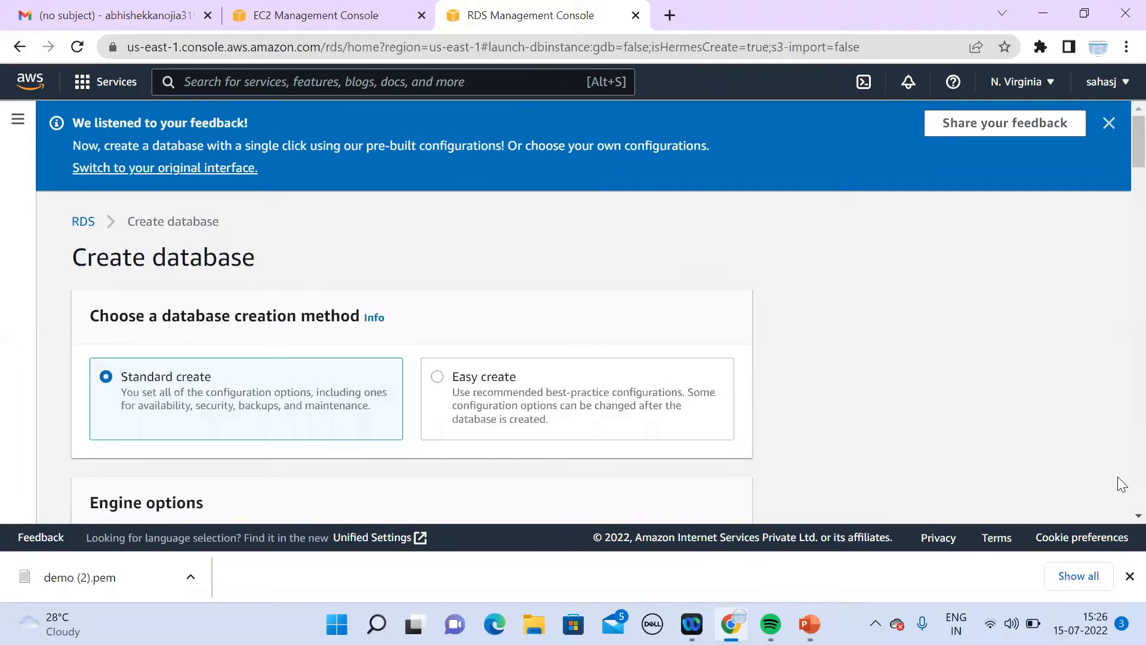
Step: Choose the MySQL 8.0.28 engine and the Free tier template for the new database
{"action": "scroll", "coordinate": [1117, 519], "scroll_direction": "down", "scroll_amount": 6}
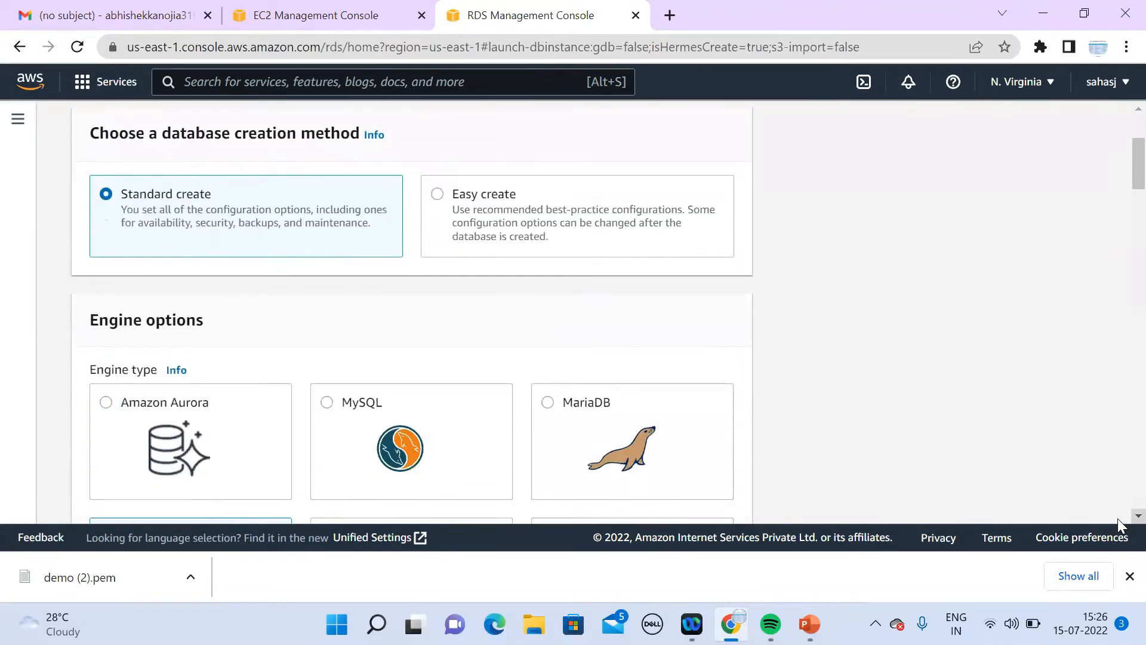
{"action": "scroll", "coordinate": [1118, 518], "scroll_direction": "down", "scroll_amount": 1}
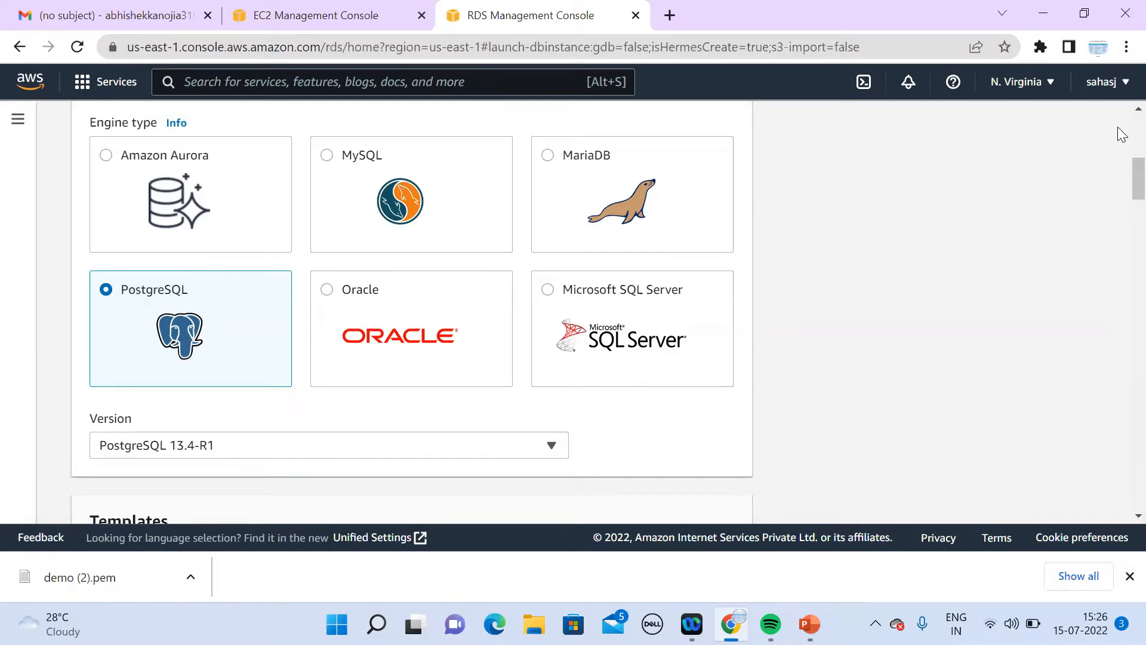
{"action": "scroll", "coordinate": [1131, 113], "scroll_direction": "up", "scroll_amount": 2}
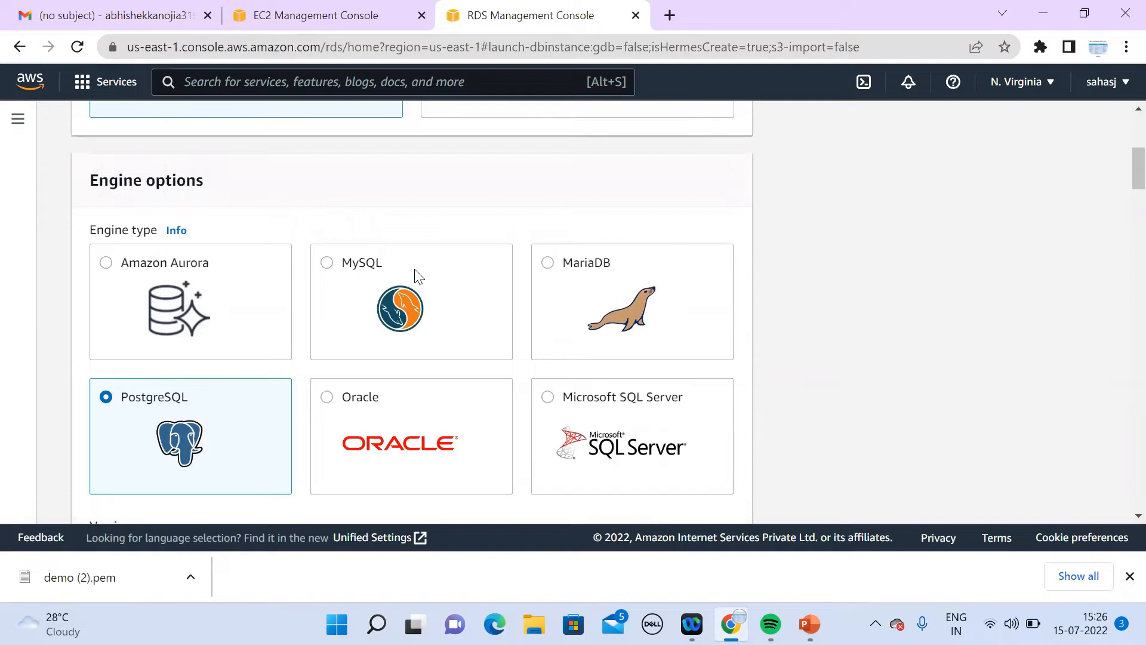
{"action": "left_click", "coordinate": [334, 304]}
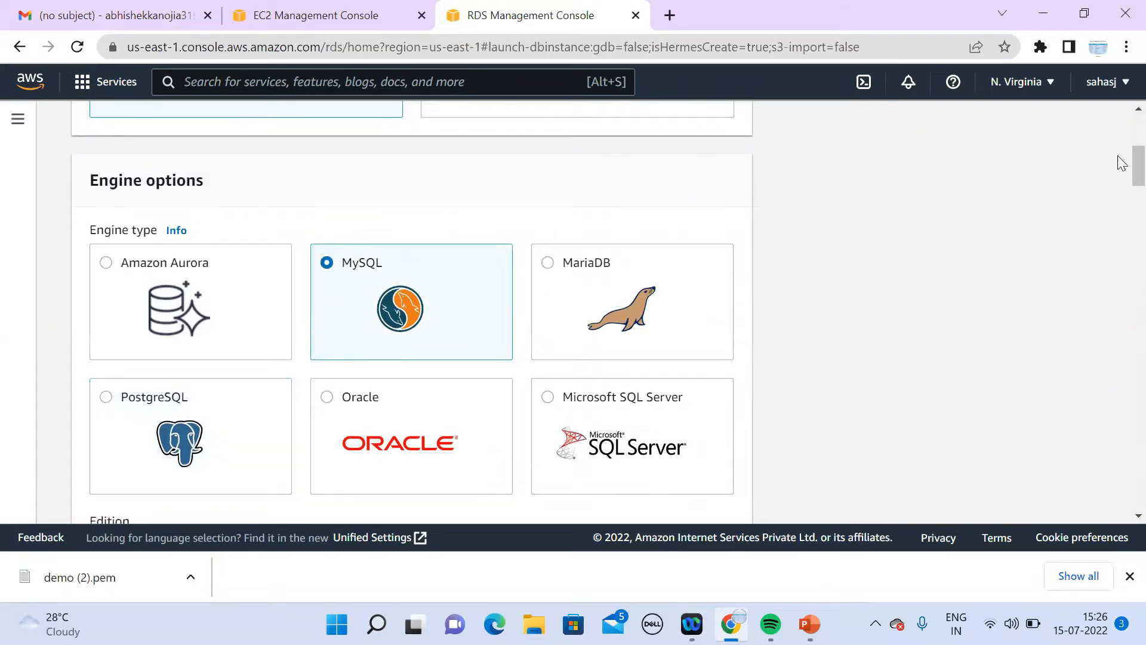
{"action": "scroll", "coordinate": [1121, 114], "scroll_direction": "up", "scroll_amount": 1}
{"action": "scroll", "coordinate": [1122, 113], "scroll_direction": "up", "scroll_amount": 4}
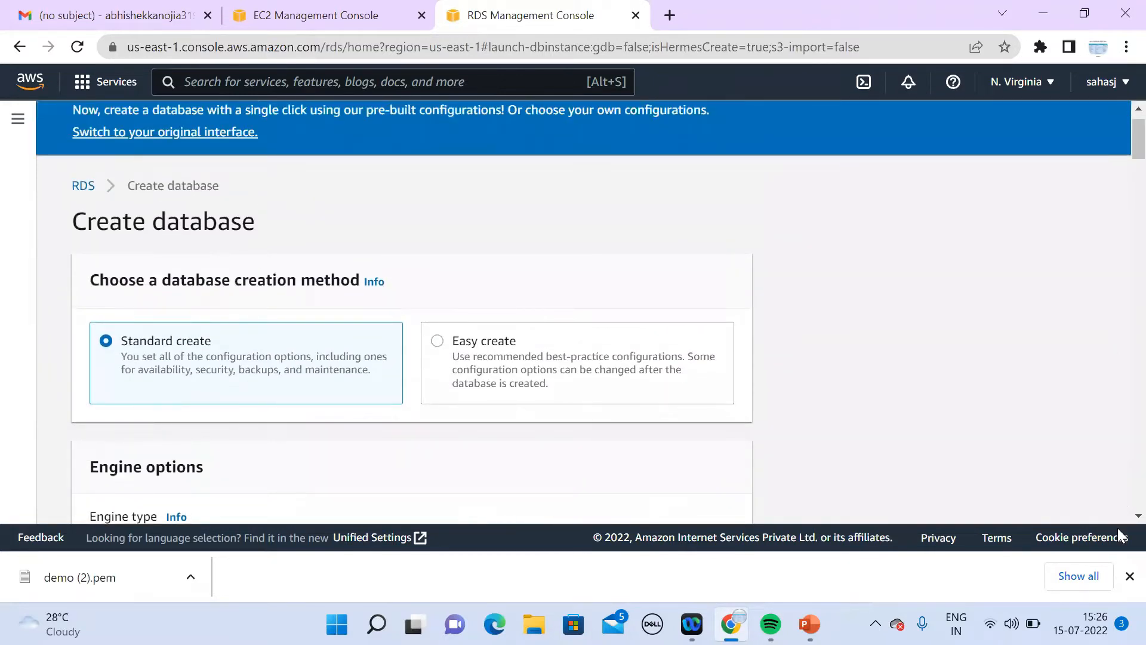
{"action": "scroll", "coordinate": [1121, 519], "scroll_direction": "down", "scroll_amount": 2}
{"action": "scroll", "coordinate": [1121, 521], "scroll_direction": "down", "scroll_amount": 6}
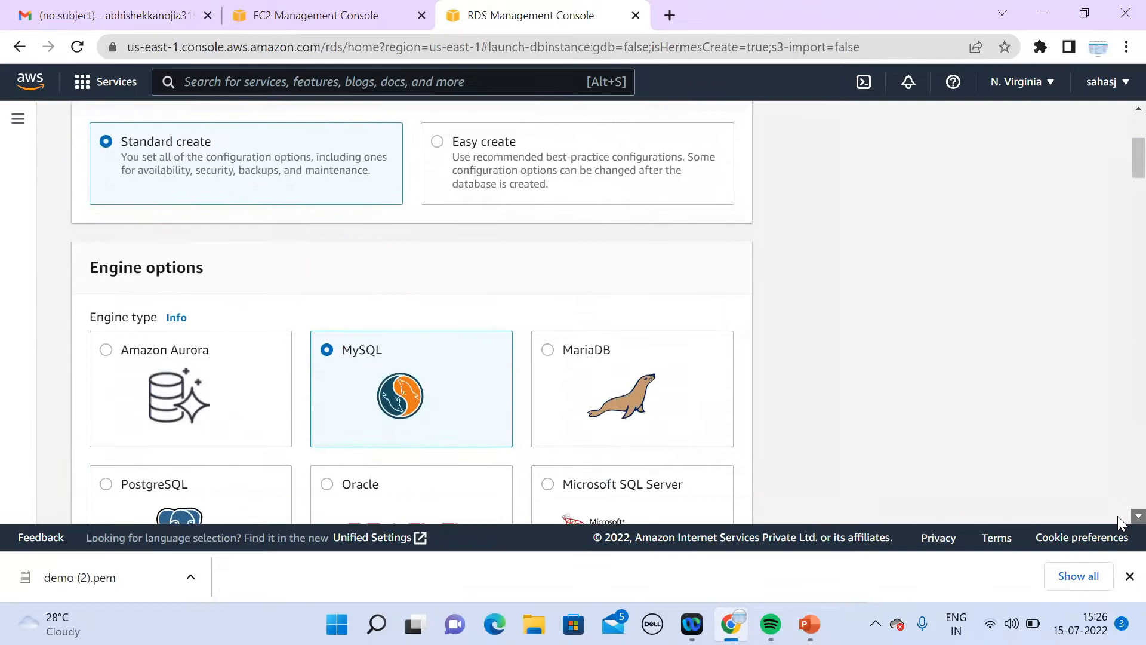
{"action": "scroll", "coordinate": [1121, 521], "scroll_direction": "down", "scroll_amount": 6}
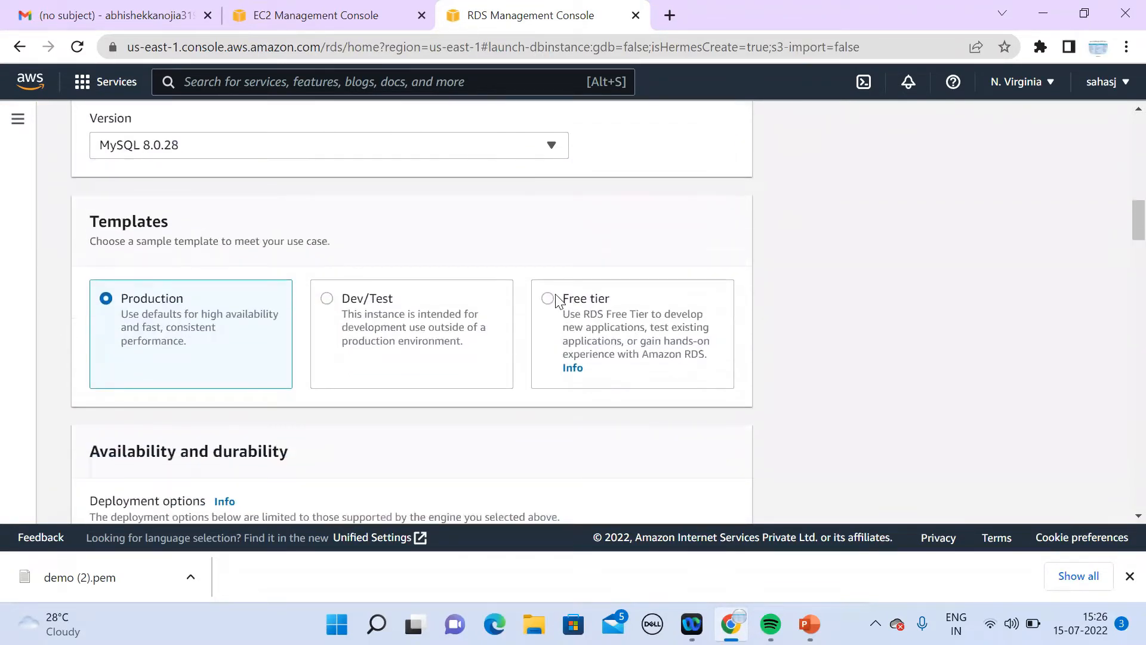
{"action": "left_click", "coordinate": [551, 300]}
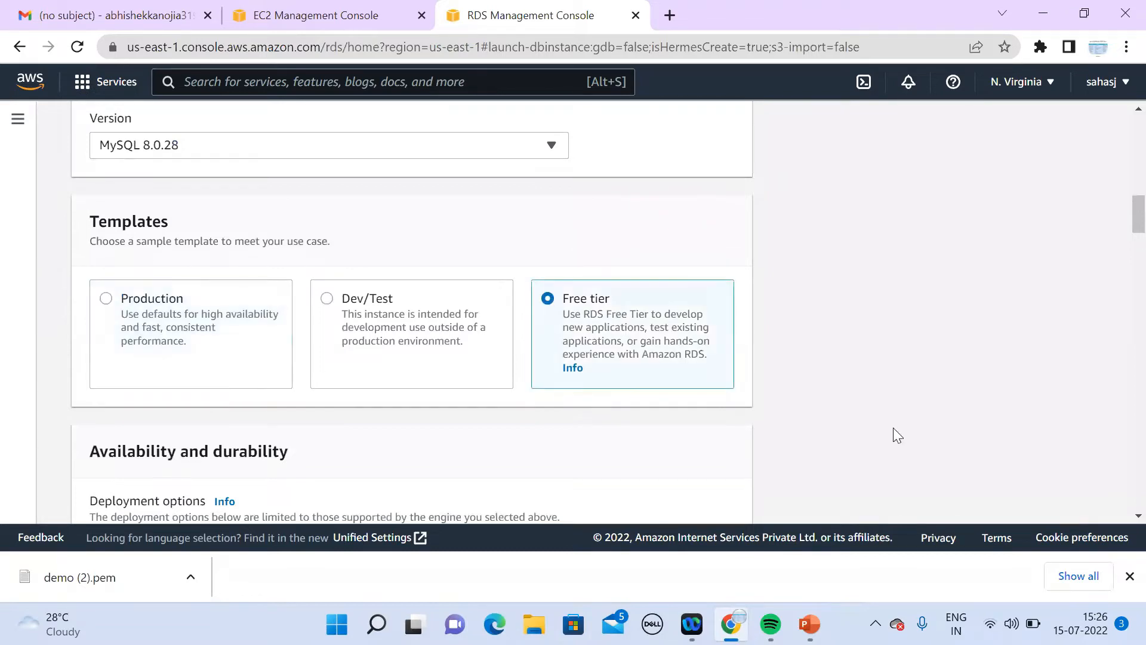
{"action": "scroll", "coordinate": [1121, 521], "scroll_direction": "down", "scroll_amount": 1}
{"action": "scroll", "coordinate": [1121, 521], "scroll_direction": "down", "scroll_amount": 6}
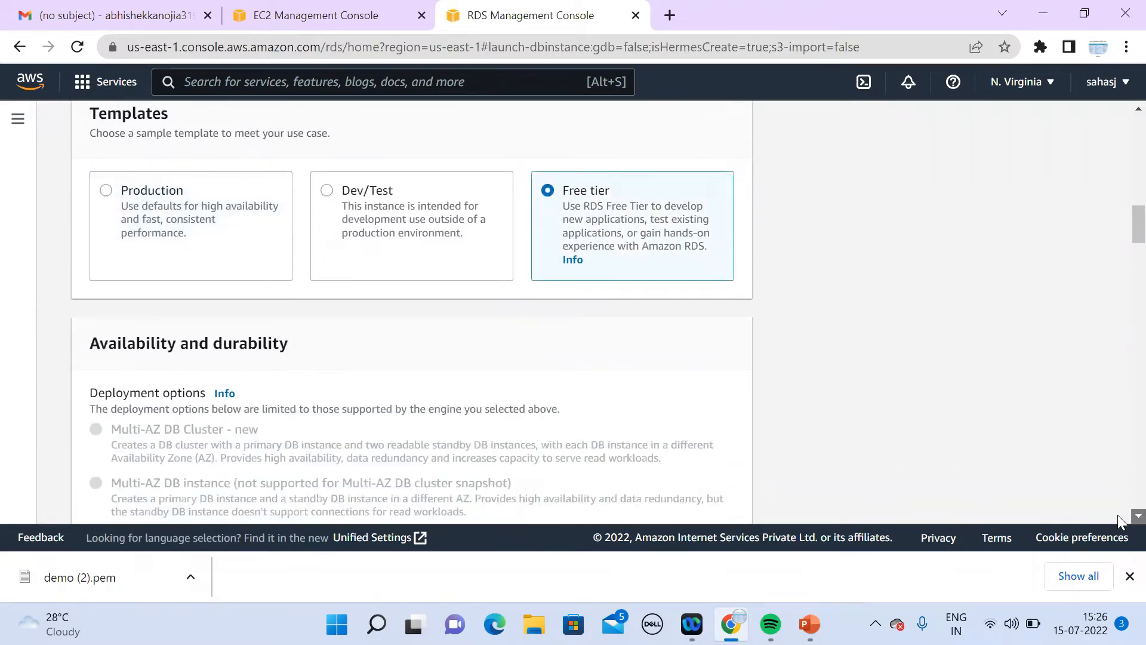
{"action": "scroll", "coordinate": [1121, 521], "scroll_direction": "down", "scroll_amount": 3}
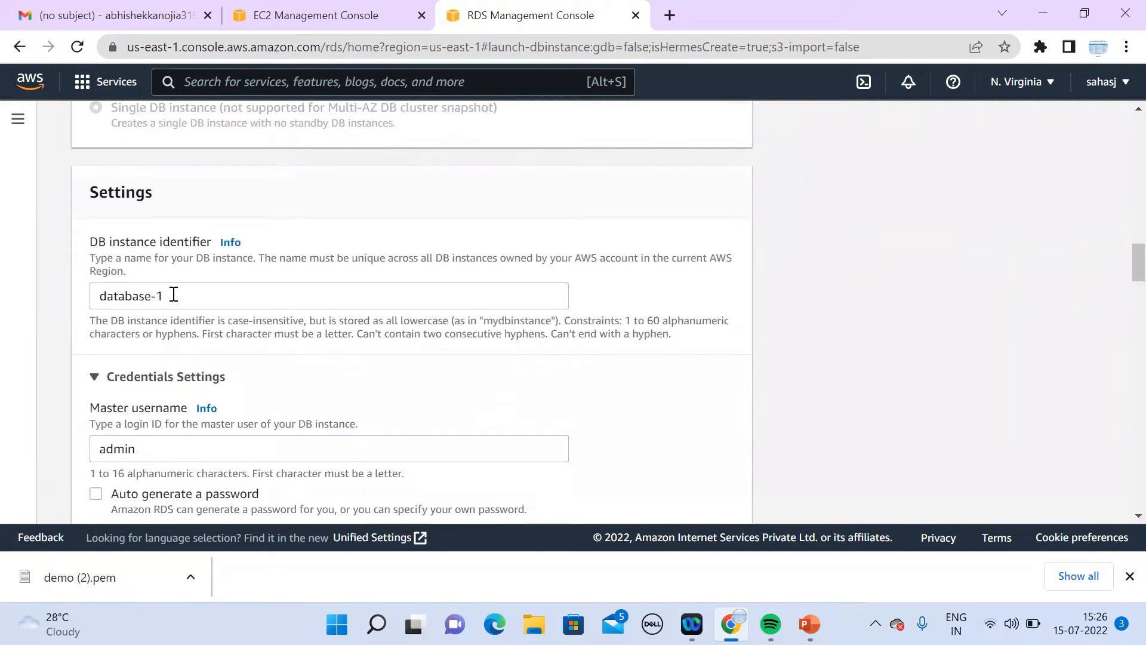
Step: Rename the DB identifier from database-1 to demo and change the master username from admin to demo
{"action": "left_click_drag", "start_coordinate": [172, 297], "coordinate": [82, 295]}
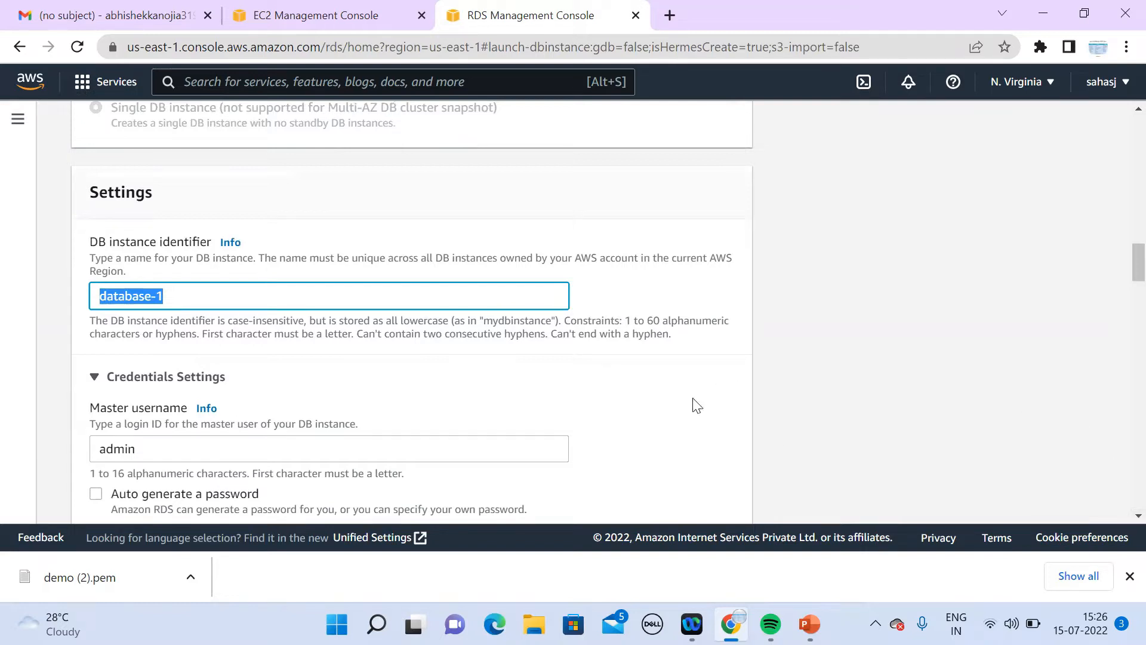
{"action": "type", "text": "demo"}
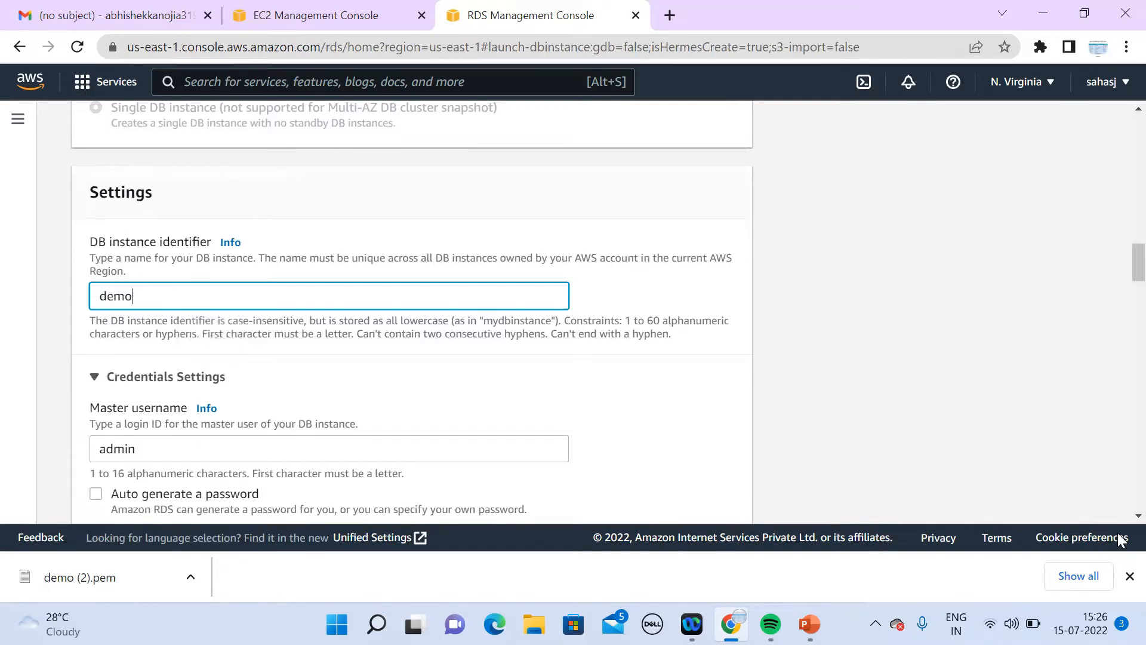
{"action": "scroll", "coordinate": [1118, 518], "scroll_direction": "down", "scroll_amount": 3}
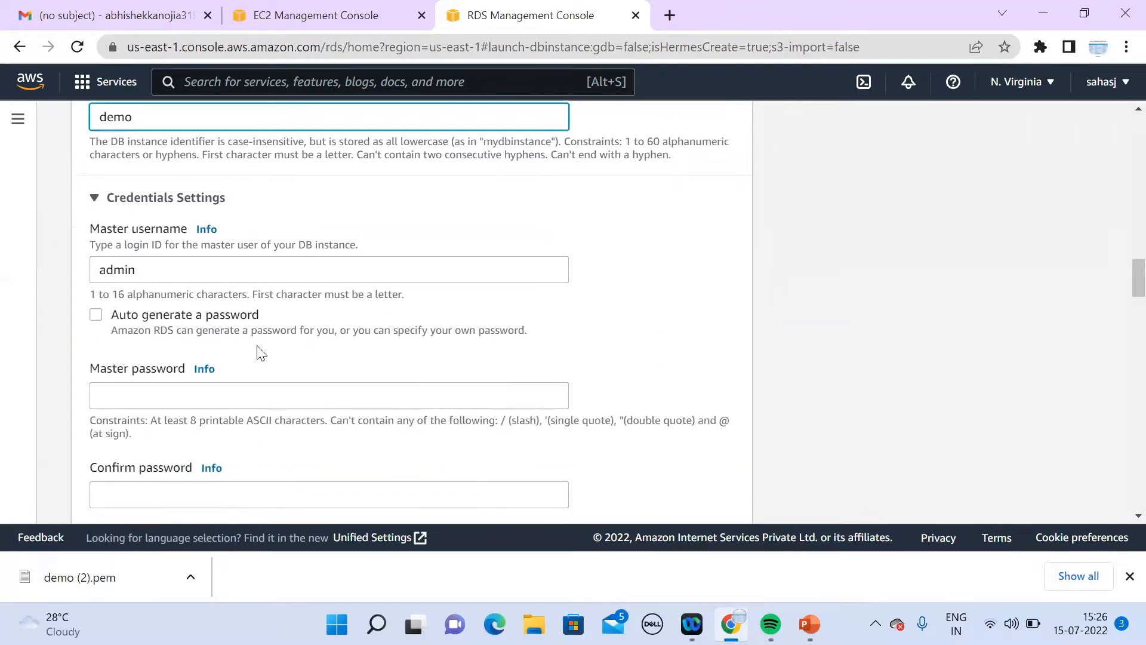
{"action": "left_click", "coordinate": [153, 267]}
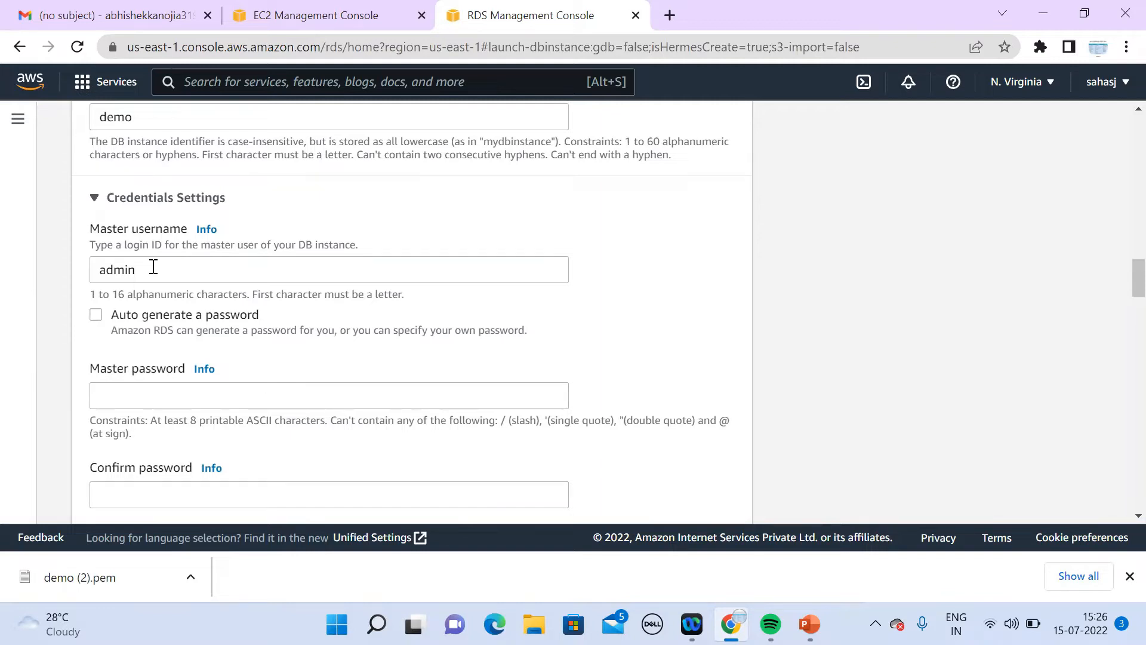
{"action": "double_click", "coordinate": [154, 267]}
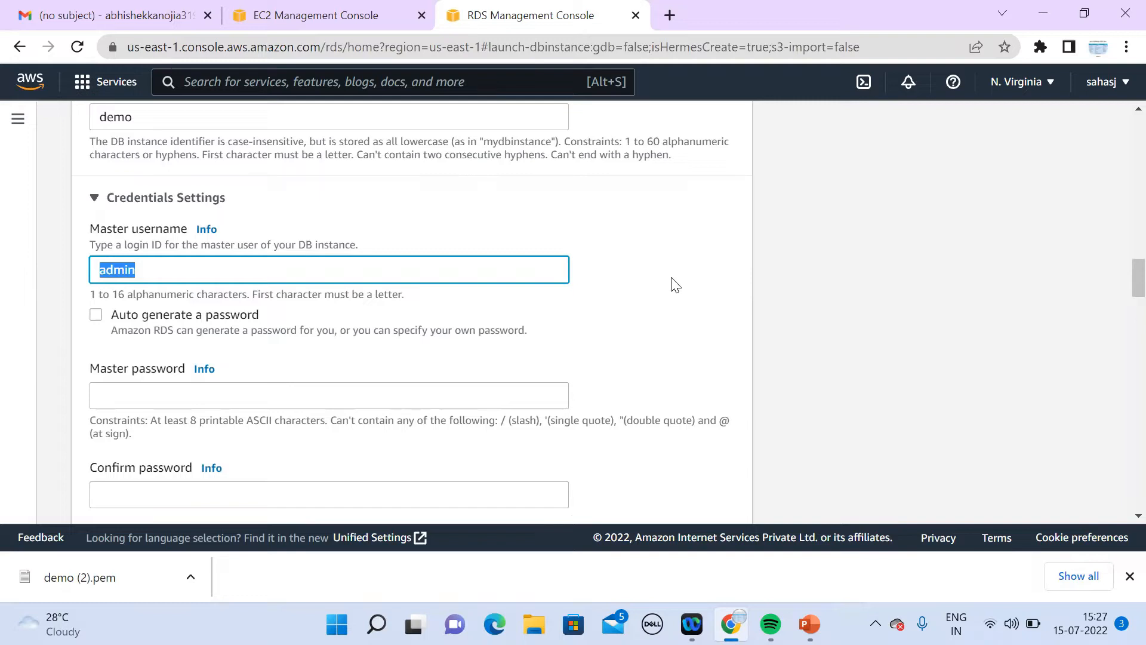
{"action": "key", "text": "BackSpace"}
{"action": "type", "text": "demo"}
Step: Enter the master password and retype it in Confirm password
{"action": "left_click", "coordinate": [491, 395]}
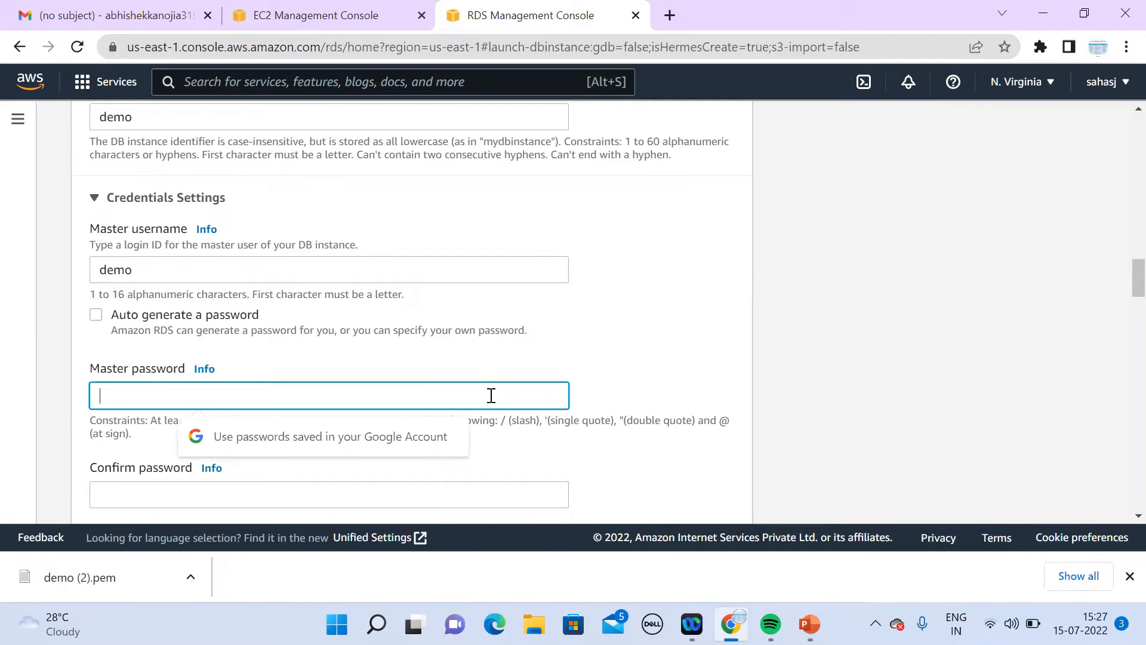
{"action": "type", "text": "d"}
{"action": "type", "text": "•••••"}
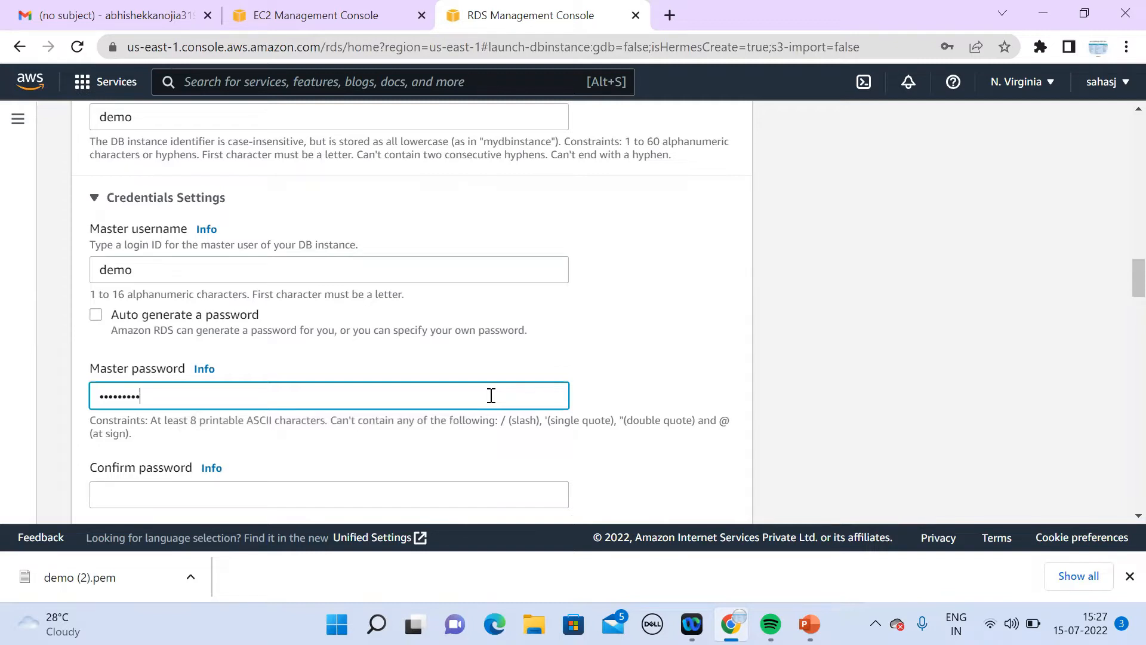
{"action": "left_click", "coordinate": [411, 501]}
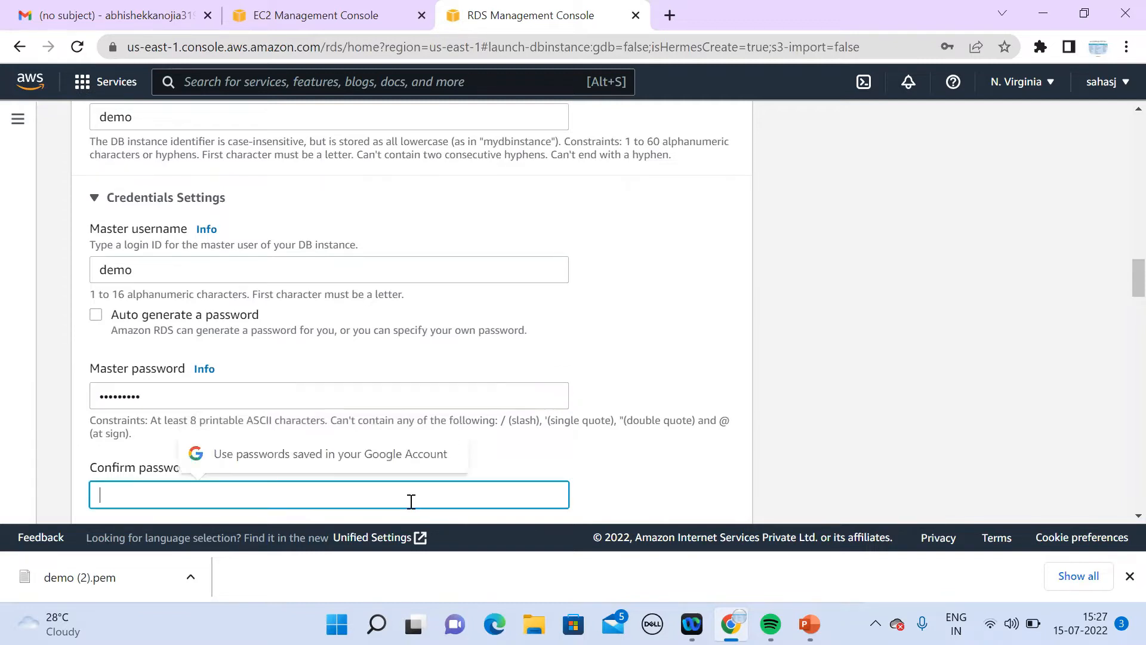
{"action": "type", "text": "•"}
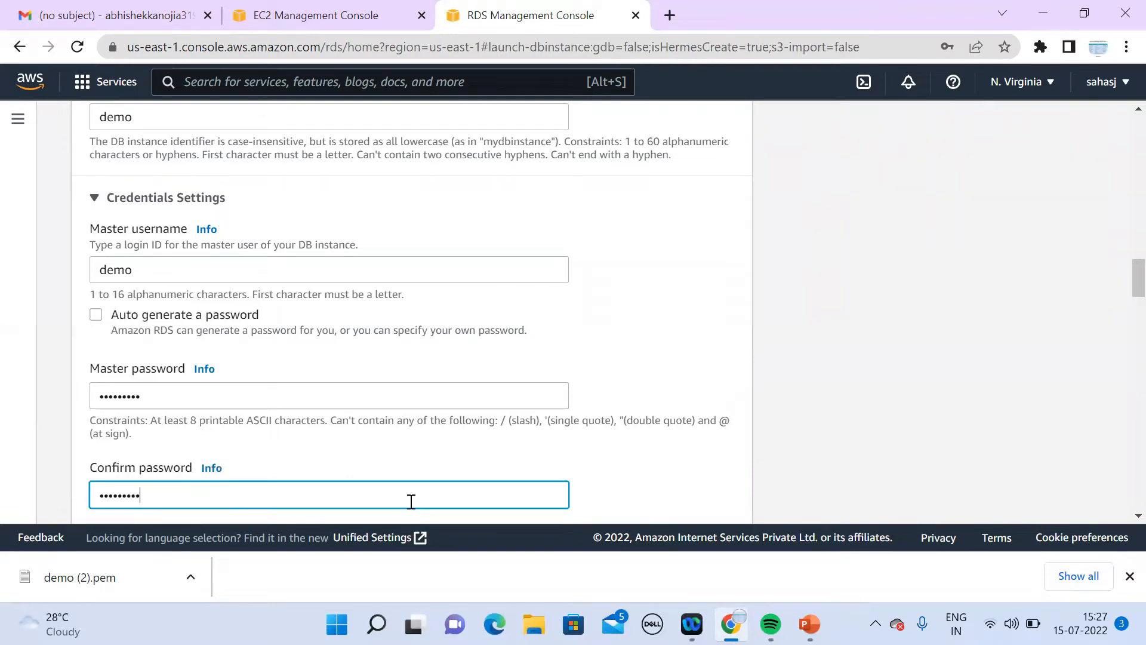
{"action": "left_click", "coordinate": [1138, 515]}
{"action": "scroll", "coordinate": [1120, 518], "scroll_direction": "down", "scroll_amount": 4}
{"action": "scroll", "coordinate": [1120, 519], "scroll_direction": "down", "scroll_amount": 2}
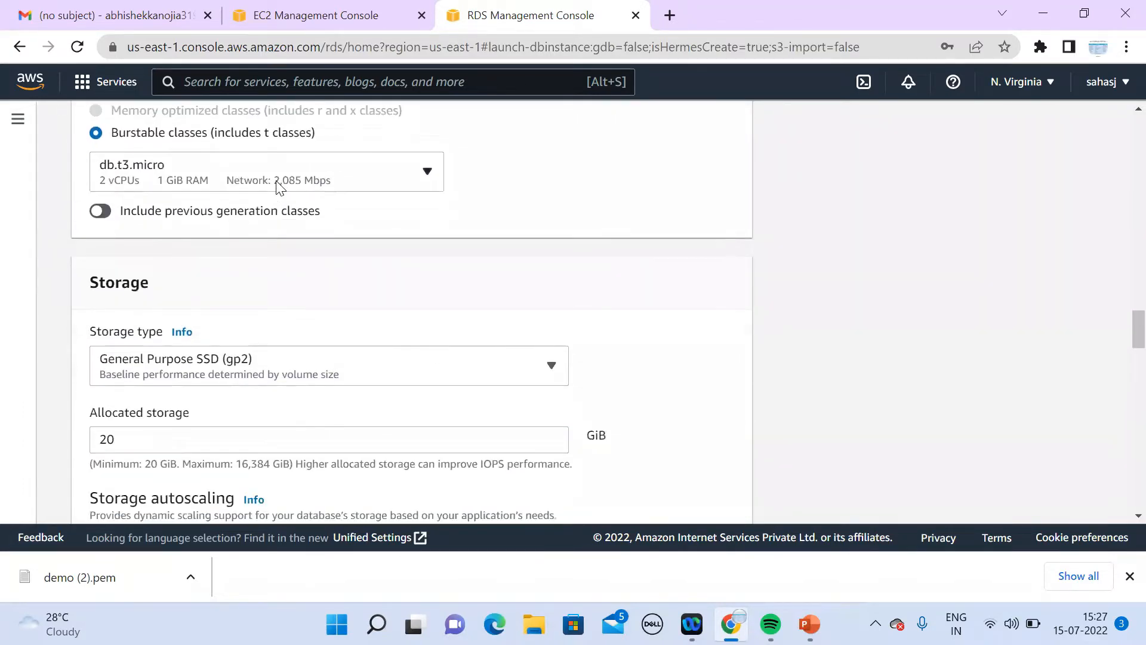
Step: Turn on previous generation classes and set the DB instance class to db.t2.micro
{"action": "left_click", "coordinate": [278, 187]}
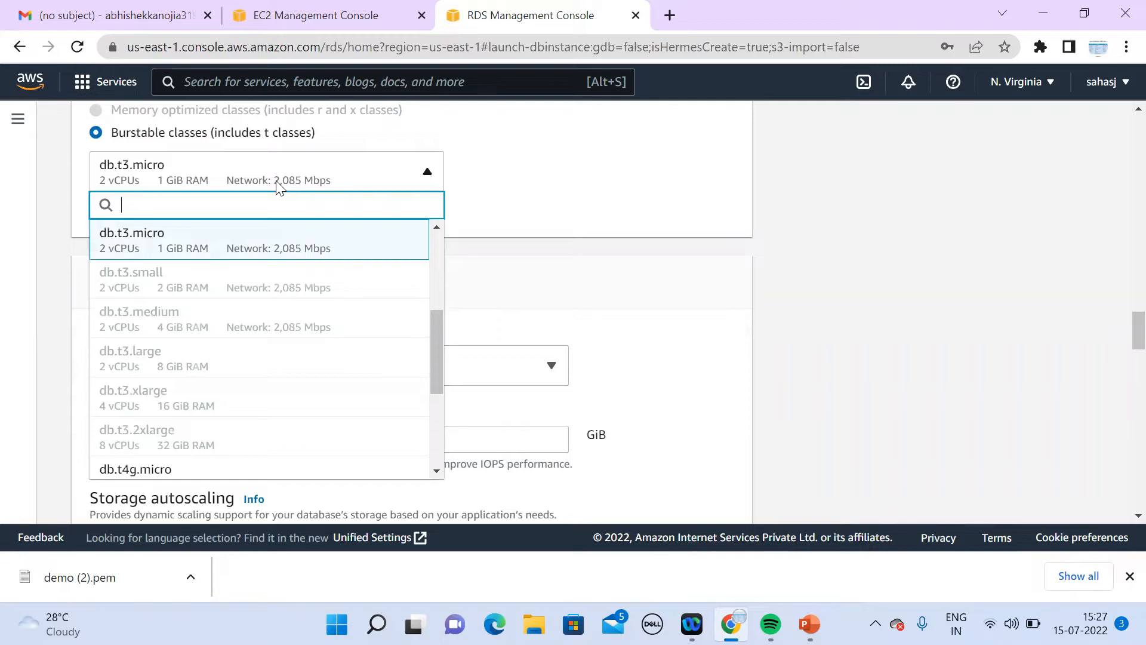
{"action": "left_click_drag", "start_coordinate": [437, 370], "coordinate": [468, 216]}
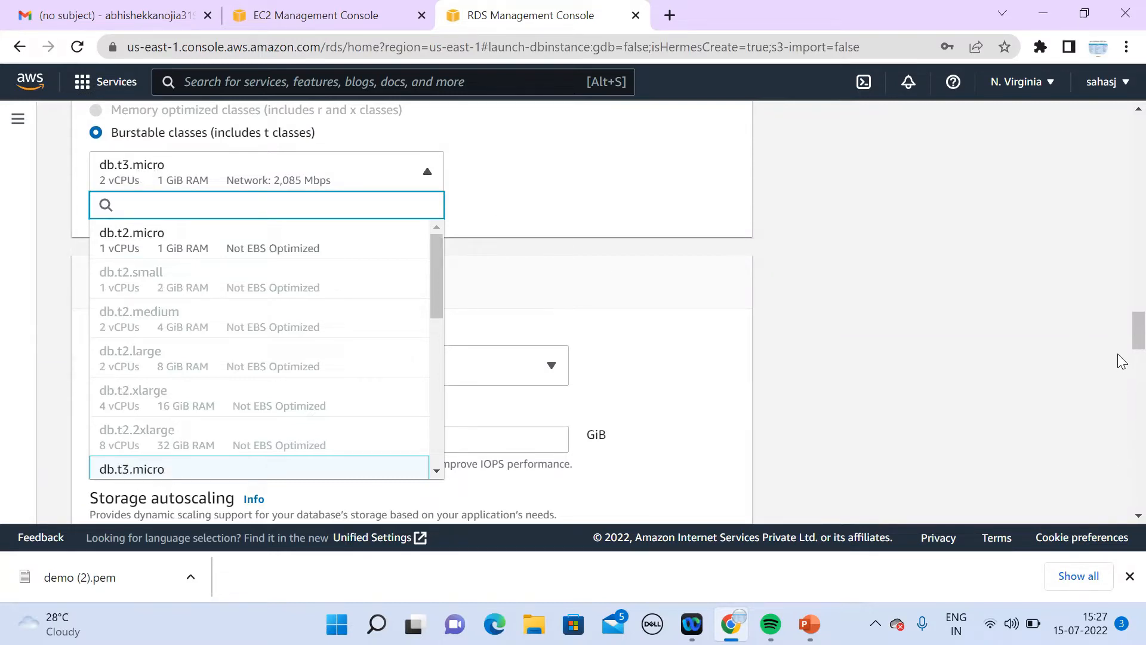
{"action": "left_click", "coordinate": [899, 322]}
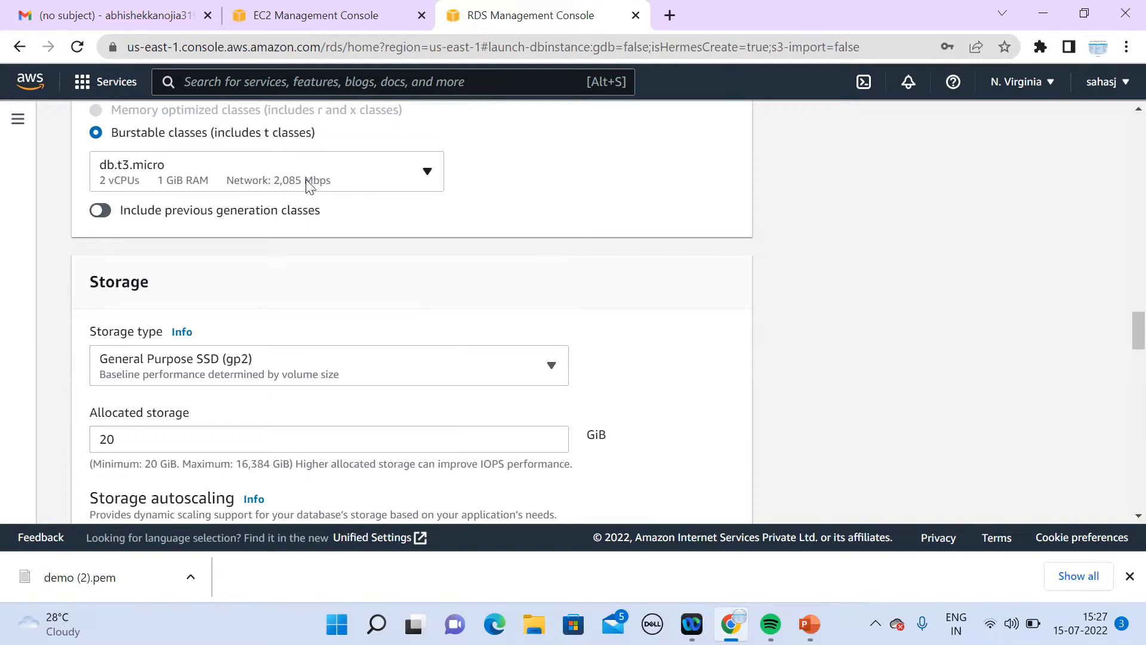
{"action": "left_click", "coordinate": [108, 212]}
{"action": "left_click", "coordinate": [218, 180]}
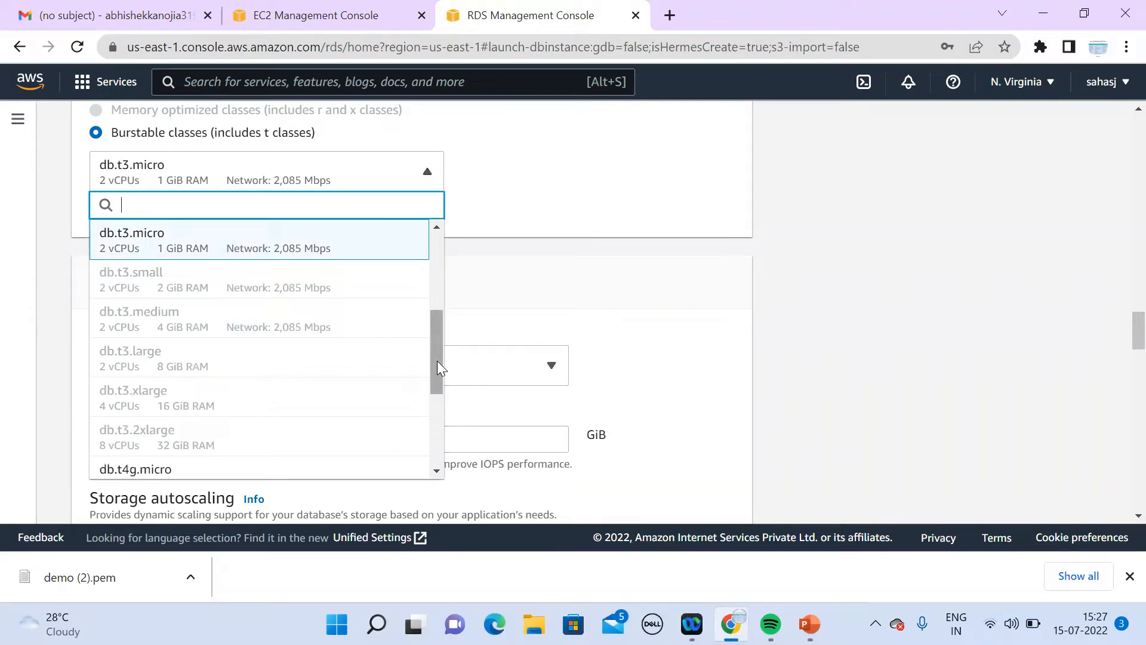
{"action": "right_click", "coordinate": [440, 462]}
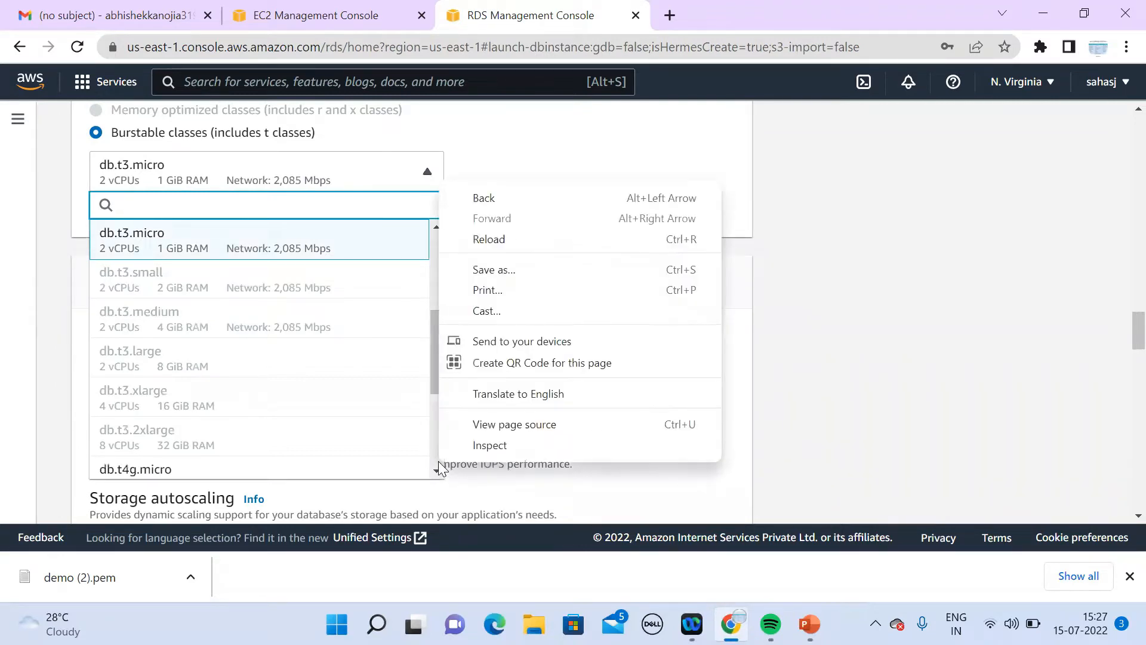
{"action": "left_click", "coordinate": [434, 383]}
{"action": "left_click_drag", "start_coordinate": [434, 383], "coordinate": [458, 214]}
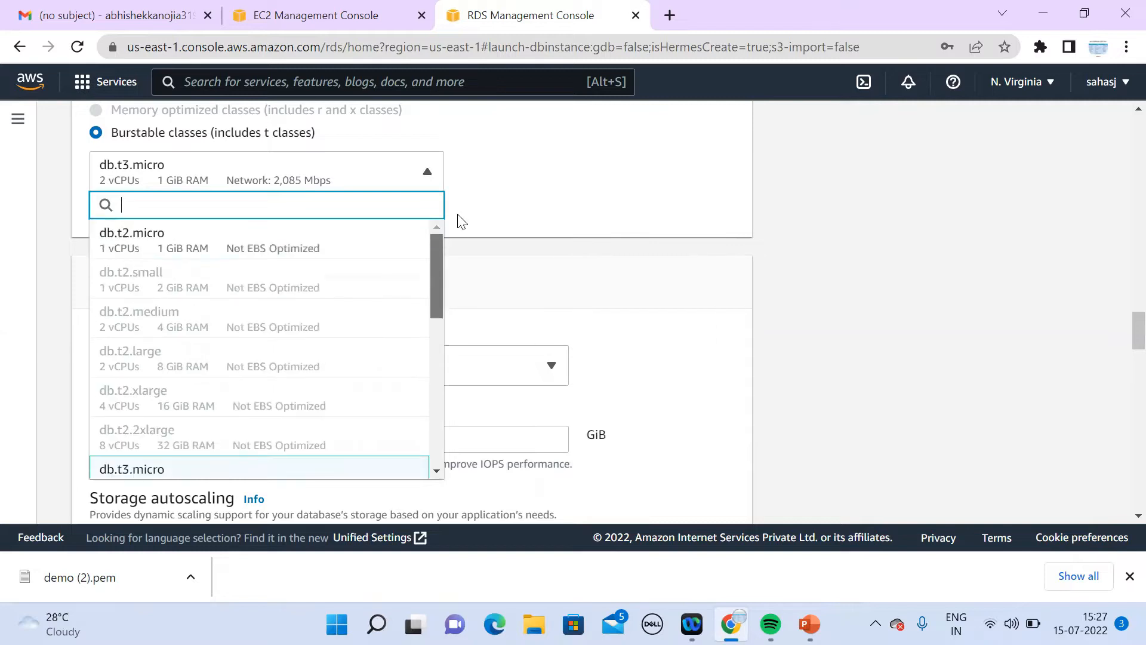
{"action": "left_click", "coordinate": [258, 237]}
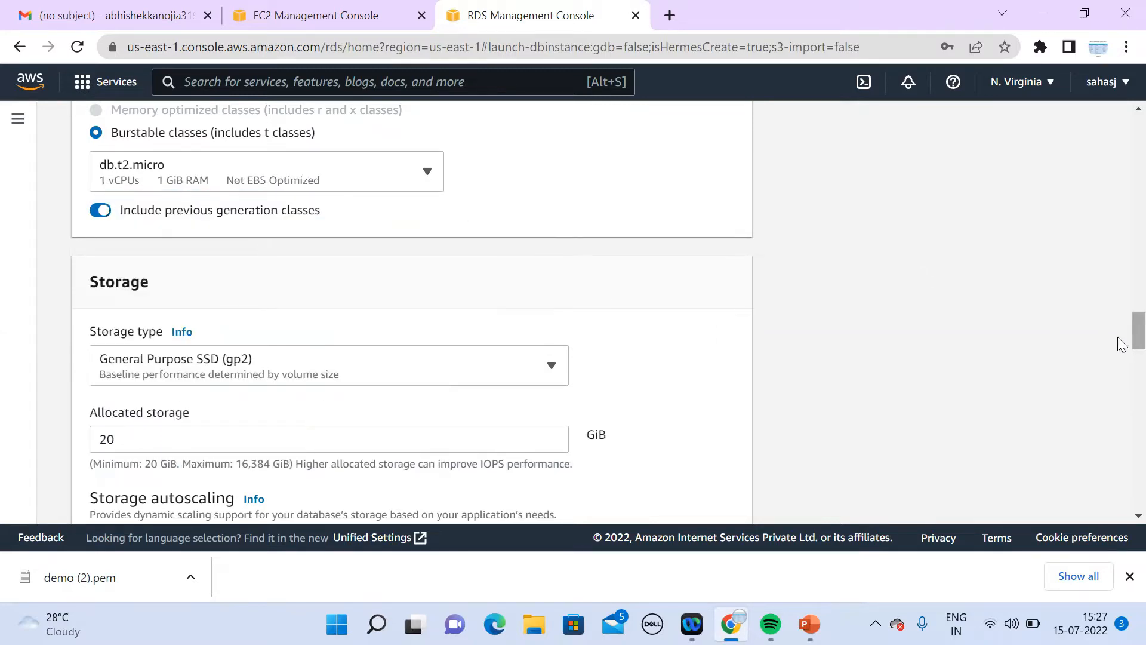
Step: Retype the password confirmation and replace the RDS master password
{"action": "scroll", "coordinate": [1120, 355], "scroll_direction": "down", "scroll_amount": 1}
{"action": "scroll", "coordinate": [1121, 331], "scroll_direction": "up", "scroll_amount": 4}
{"action": "scroll", "coordinate": [1120, 307], "scroll_direction": "up", "scroll_amount": 4}
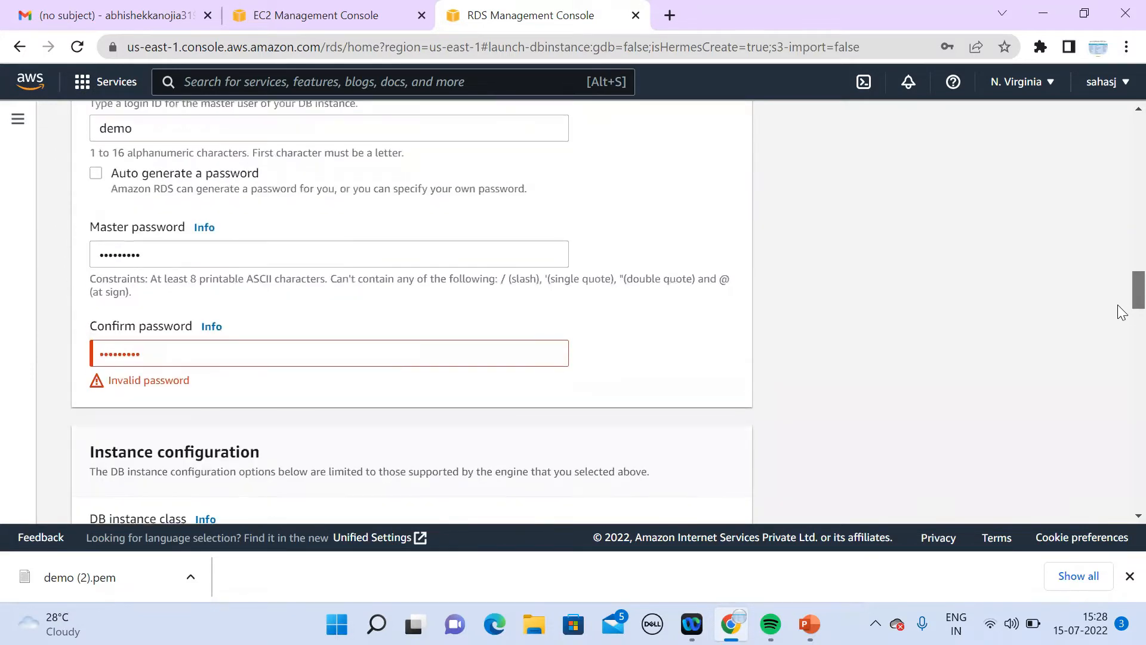
{"action": "scroll", "coordinate": [1117, 302], "scroll_direction": "down", "scroll_amount": 1}
{"action": "left_click", "coordinate": [363, 297]}
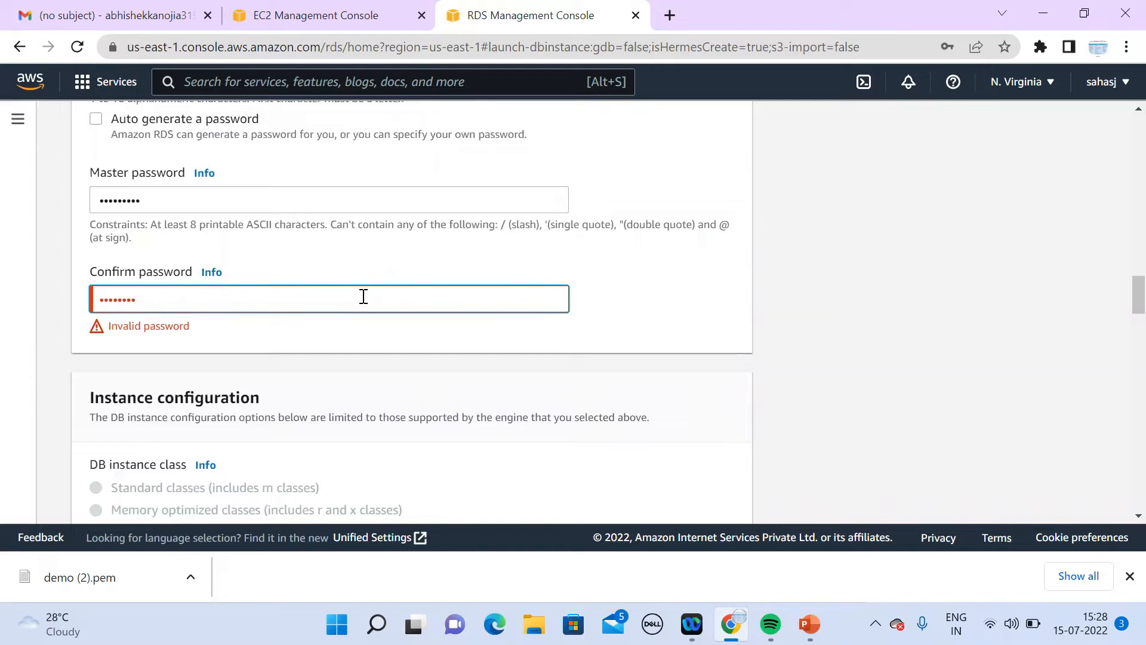
{"action": "key", "text": "BackSpace"}
{"action": "key", "text": "BackSpace"}
{"action": "key", "text": "BackSpace"}
{"action": "key", "text": "BackSpace"}
{"action": "key", "text": "BackSpace"}
{"action": "key", "text": "BackSpace"}
{"action": "key", "text": "BackSpace"}
{"action": "key", "text": "BackSpace"}
{"action": "type", "text": "**"}
{"action": "double_click", "coordinate": [179, 200]}
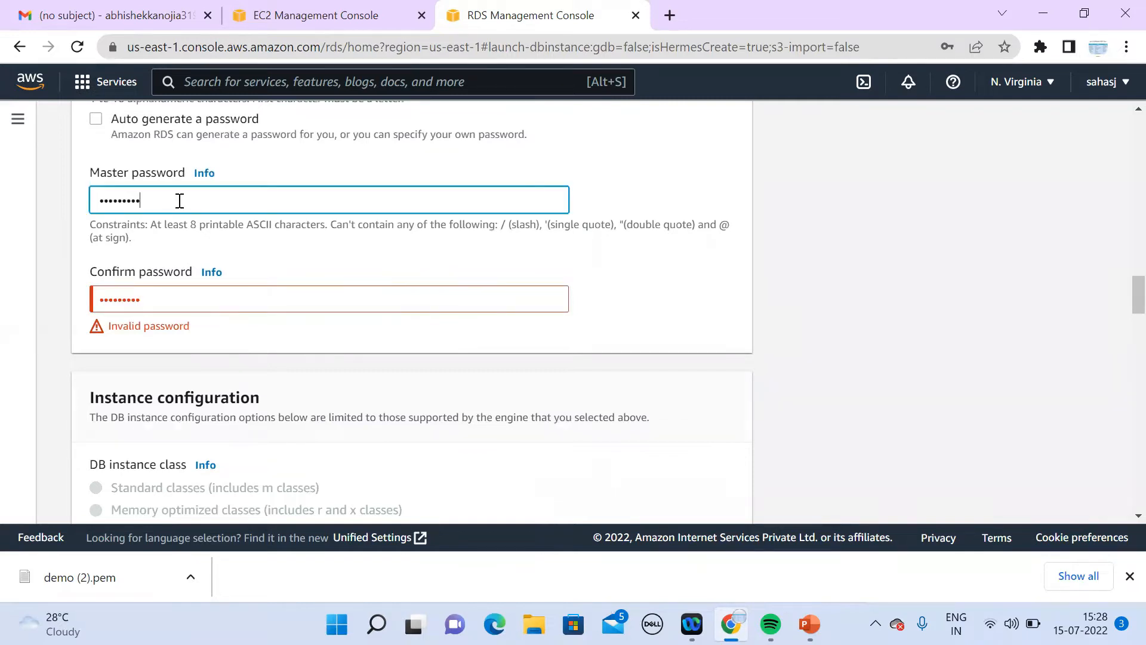
{"action": "type", "text": "*"}
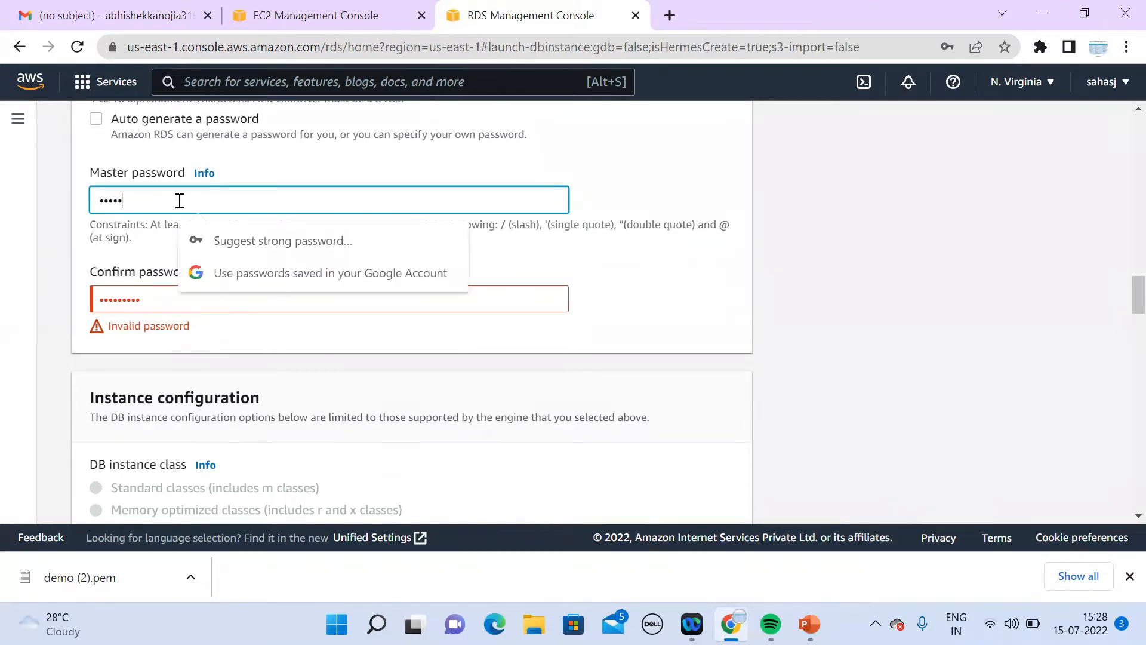
{"action": "type", "text": "*"}
{"action": "left_click", "coordinate": [648, 315]}
{"action": "key", "text": "shift+Tab"}
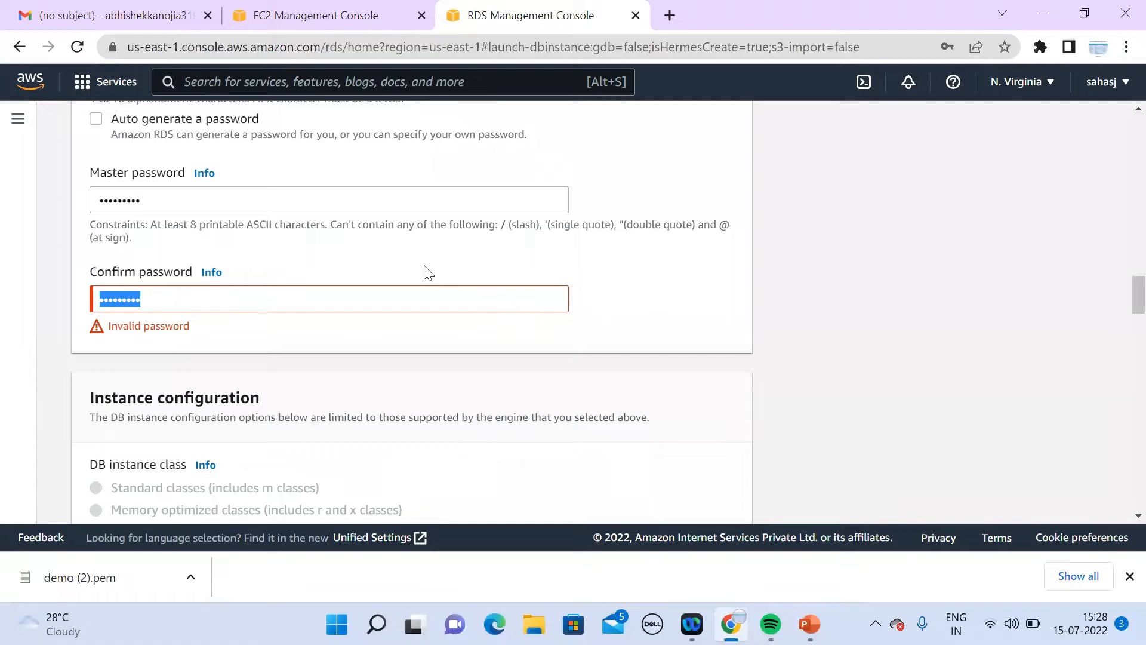
Step: Clear both password fields and re-enter the confirmation so it matches the master password
{"action": "double_click", "coordinate": [338, 202]}
{"action": "key", "text": "BackSpace"}
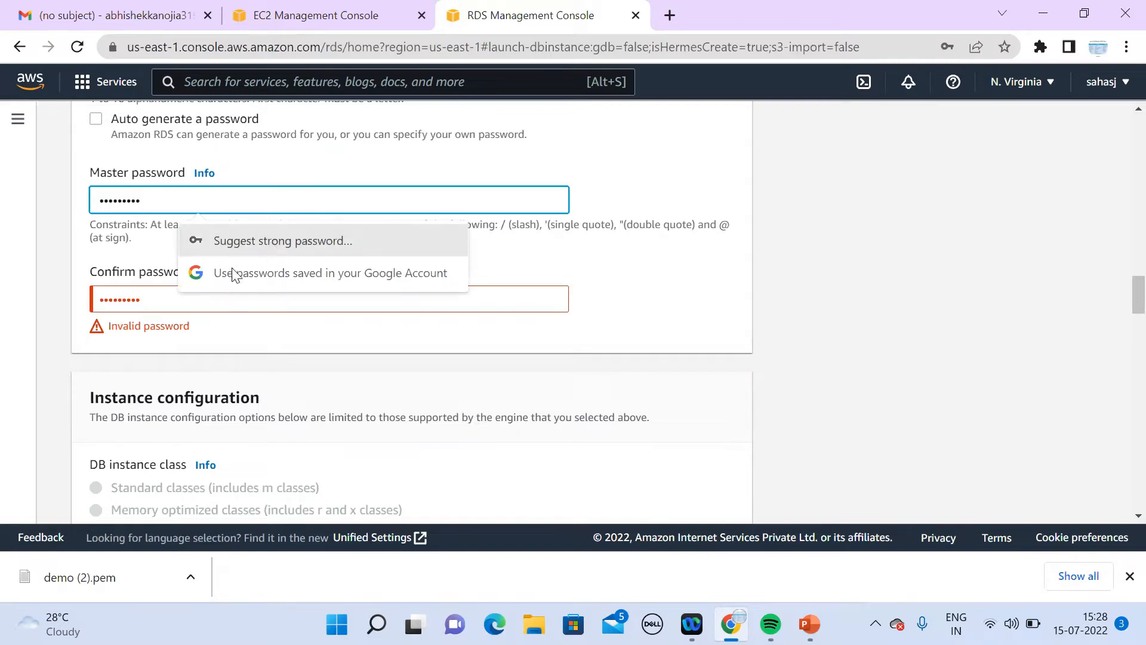
{"action": "double_click", "coordinate": [148, 294]}
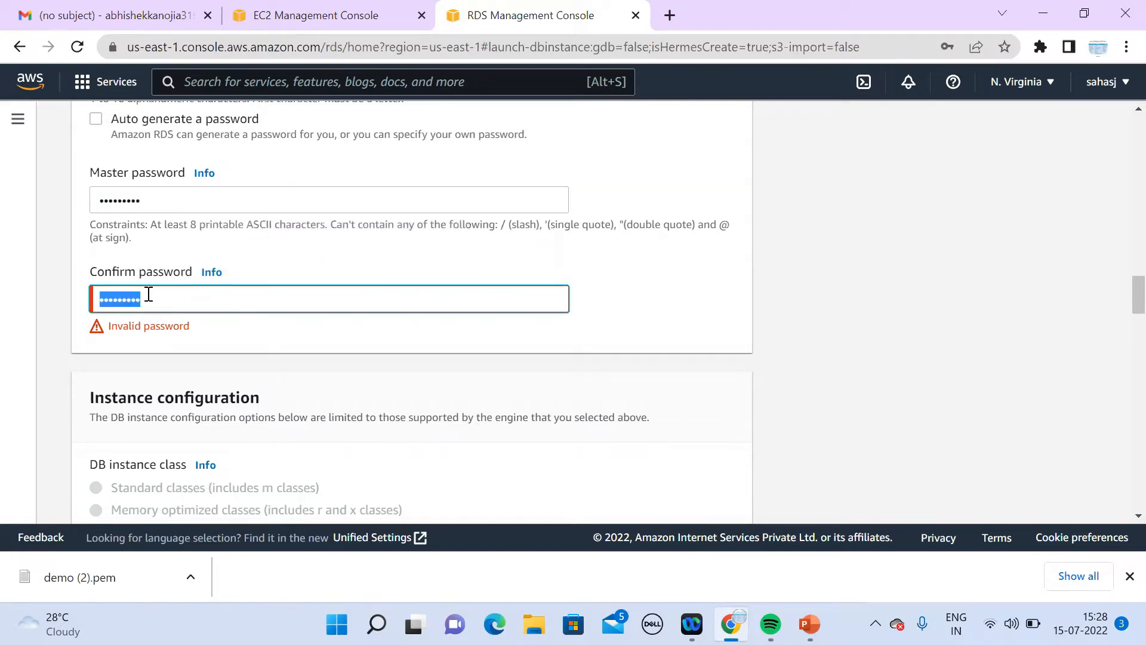
{"action": "key", "text": "BackSpace"}
{"action": "type", "text": "***"}
{"action": "left_click", "coordinate": [476, 332]}
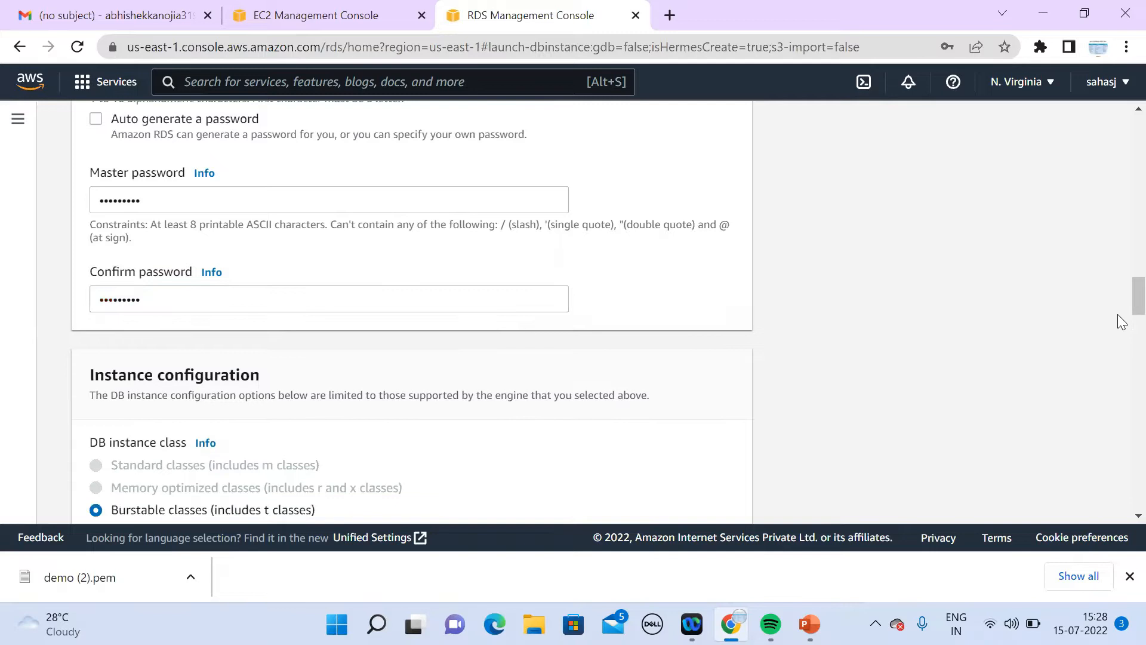
Step: Place the new database in the Demo VPC
{"action": "scroll", "coordinate": [1122, 461], "scroll_direction": "down", "scroll_amount": 3}
{"action": "scroll", "coordinate": [1122, 462], "scroll_direction": "down", "scroll_amount": 10}
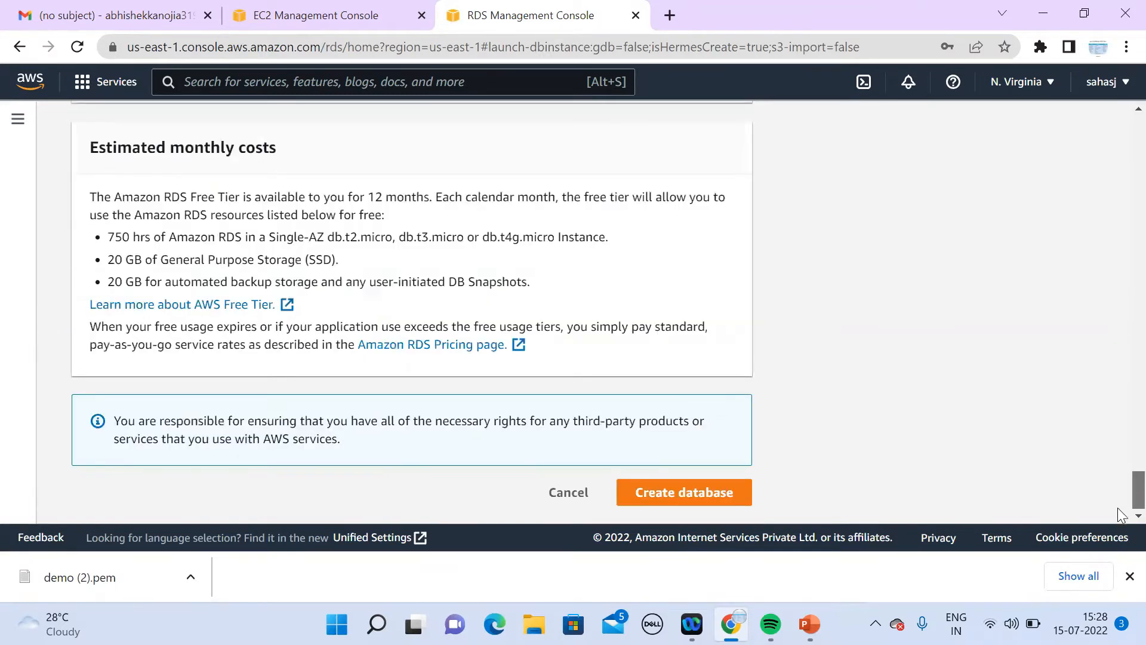
{"action": "scroll", "coordinate": [1122, 454], "scroll_direction": "up", "scroll_amount": 5}
{"action": "scroll", "coordinate": [1123, 428], "scroll_direction": "up", "scroll_amount": 8}
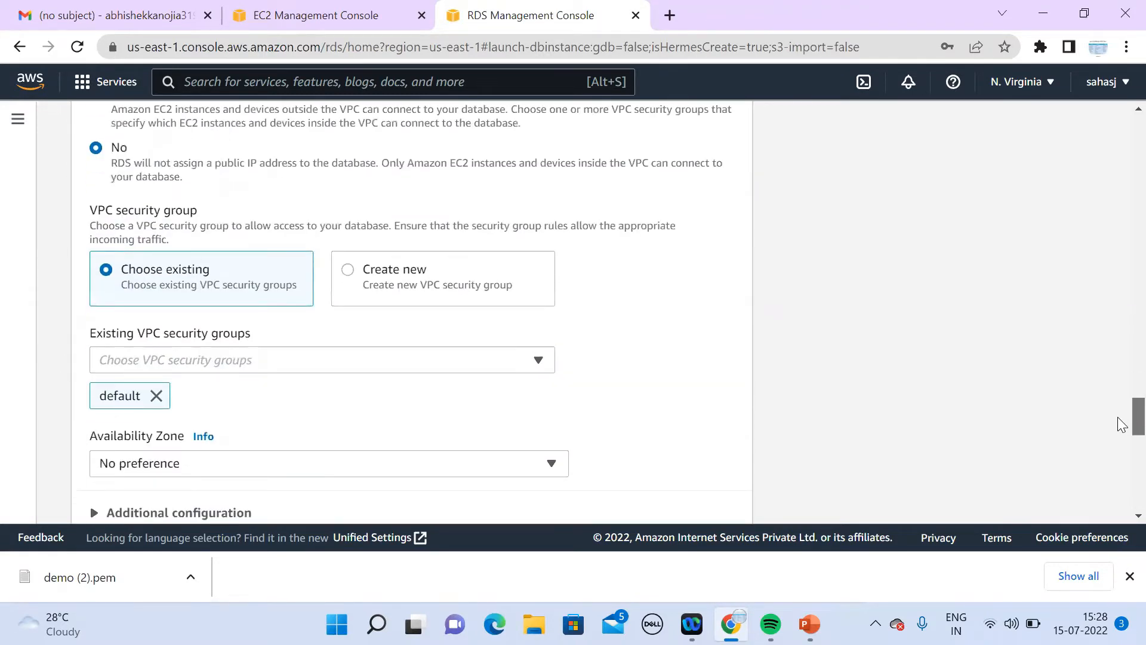
{"action": "scroll", "coordinate": [1122, 370], "scroll_direction": "up", "scroll_amount": 5}
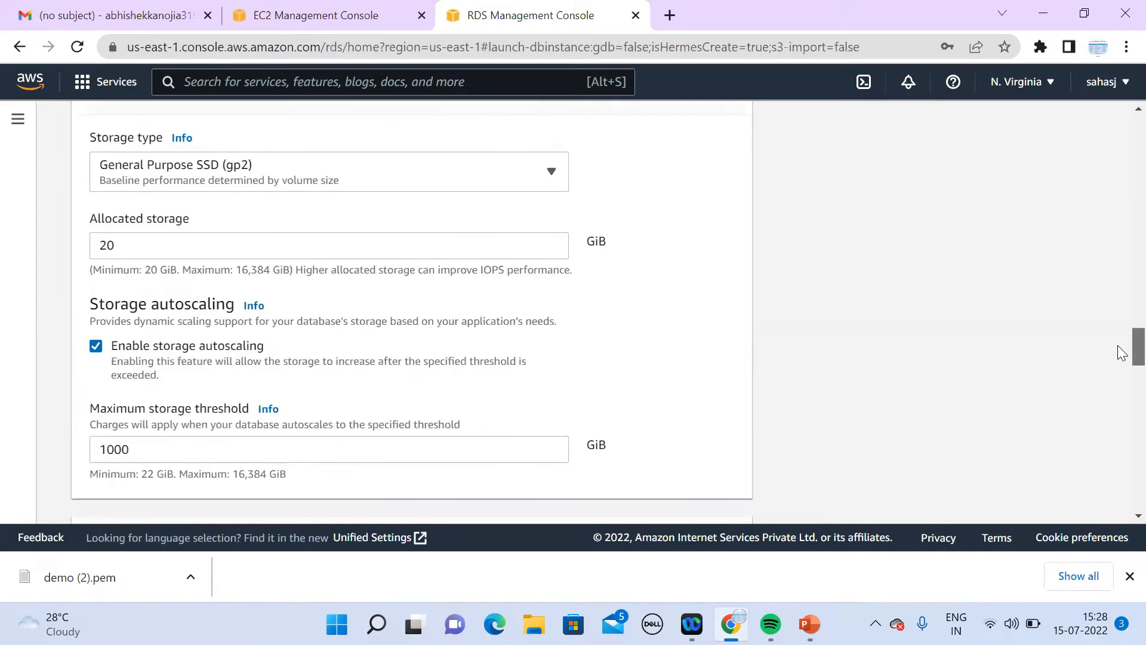
{"action": "scroll", "coordinate": [1122, 376], "scroll_direction": "down", "scroll_amount": 2}
{"action": "scroll", "coordinate": [1122, 380], "scroll_direction": "down", "scroll_amount": 4}
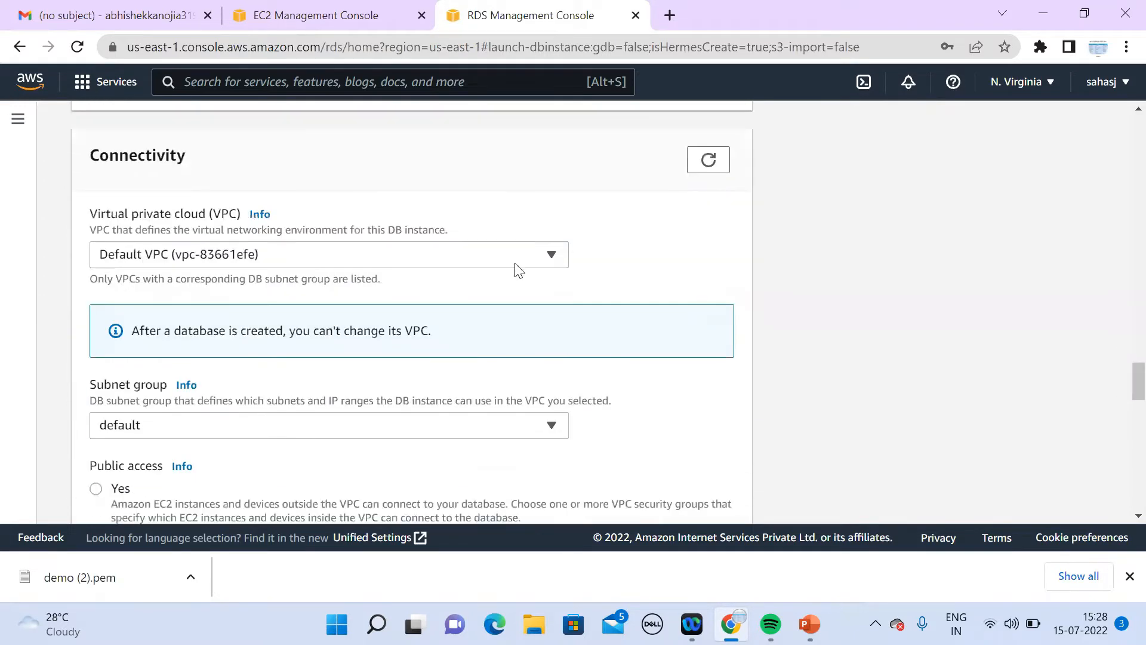
{"action": "left_click", "coordinate": [395, 261]}
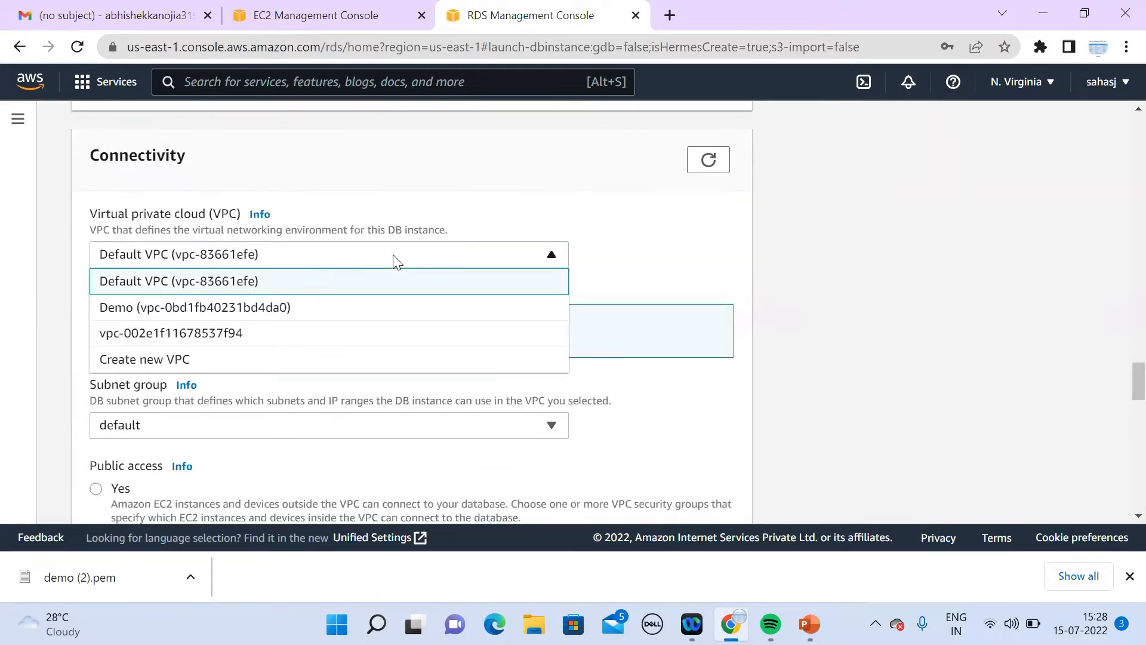
{"action": "left_click", "coordinate": [280, 308]}
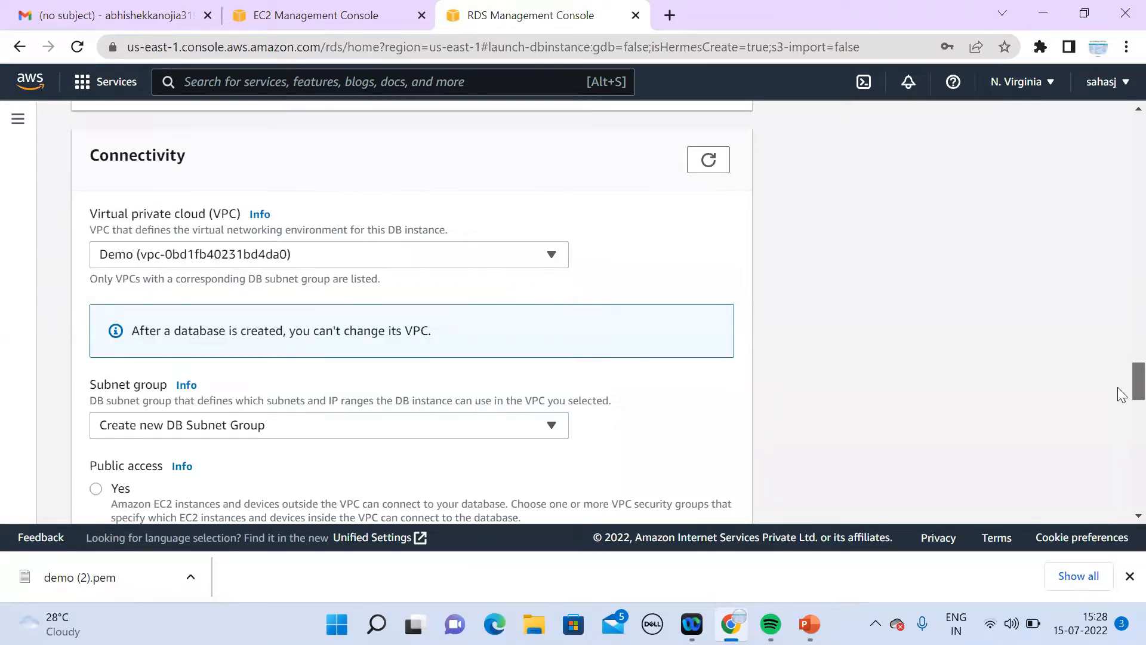
Step: Leave public access turned off and set the availability zone to us-east-1a
{"action": "scroll", "coordinate": [1122, 398], "scroll_direction": "down", "scroll_amount": 4}
{"action": "scroll", "coordinate": [1122, 412], "scroll_direction": "up", "scroll_amount": 2}
{"action": "scroll", "coordinate": [1125, 394], "scroll_direction": "down", "scroll_amount": 3}
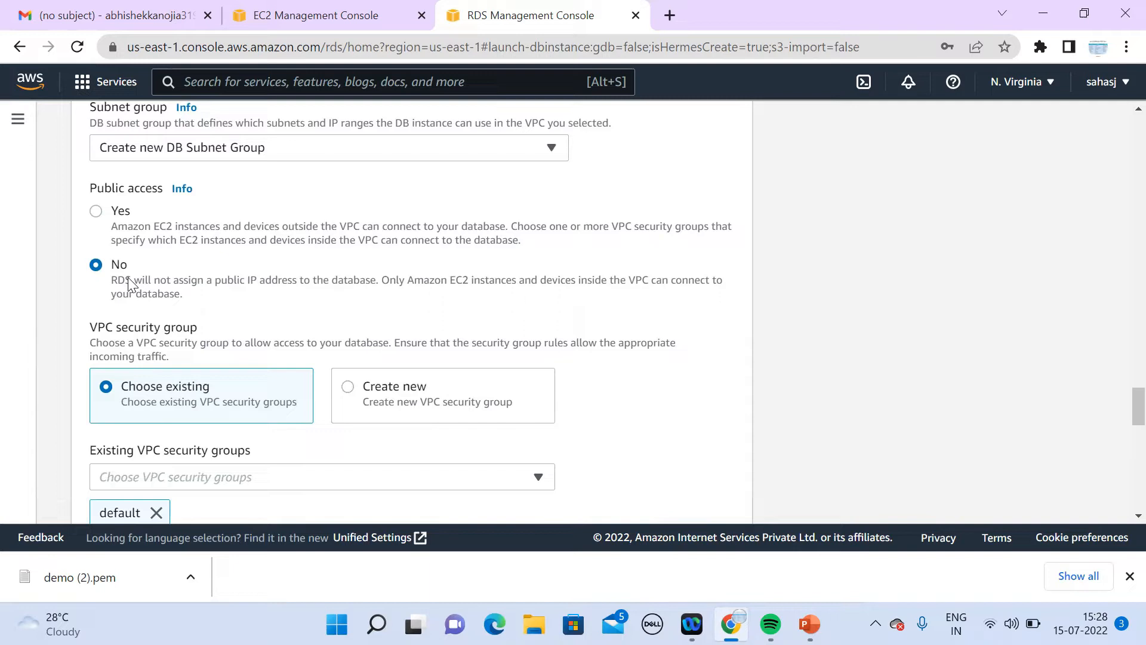
{"action": "left_click", "coordinate": [96, 211]}
{"action": "left_click", "coordinate": [95, 275]}
{"action": "scroll", "coordinate": [1120, 520], "scroll_direction": "down", "scroll_amount": 2}
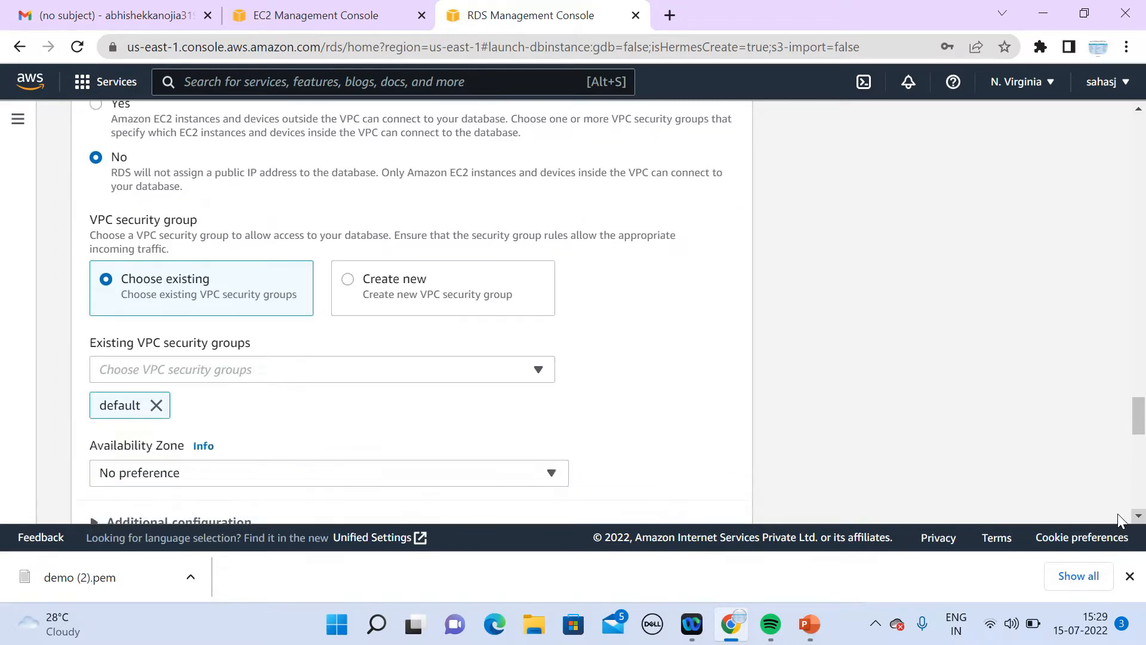
{"action": "scroll", "coordinate": [1120, 520], "scroll_direction": "down", "scroll_amount": 3}
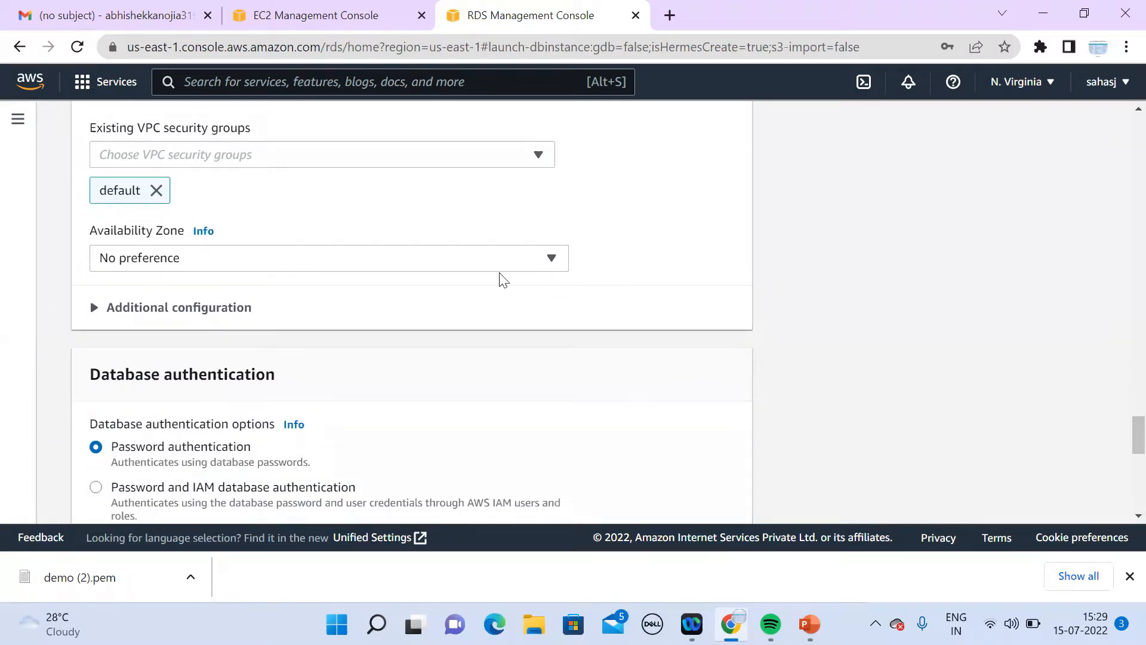
{"action": "left_click", "coordinate": [302, 267]}
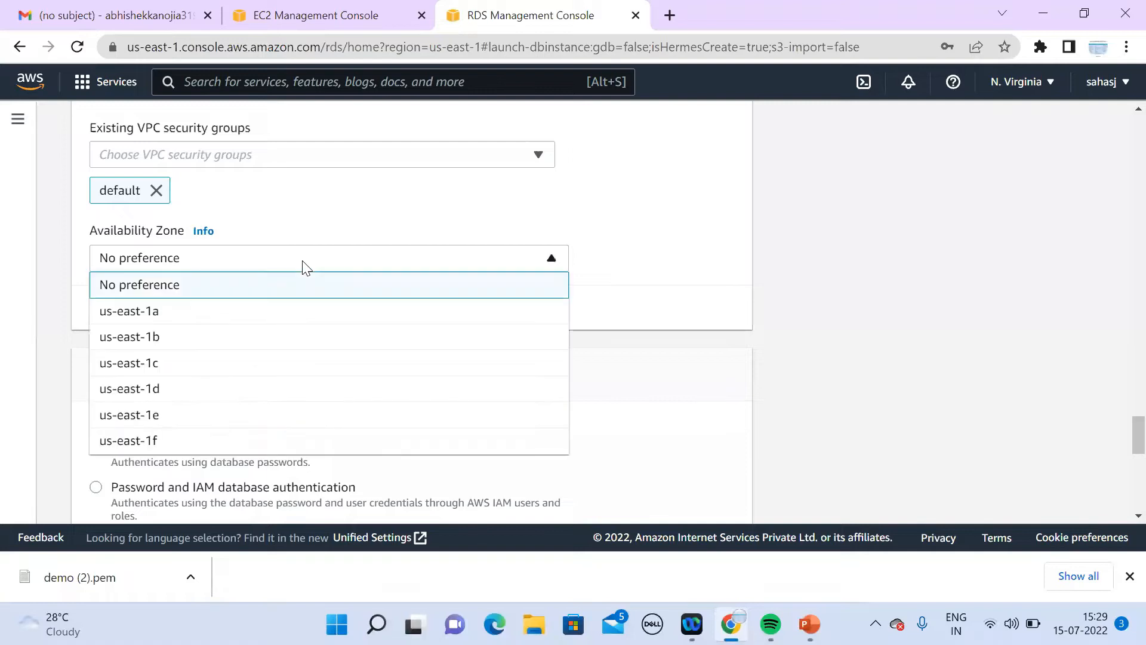
{"action": "left_click", "coordinate": [237, 320]}
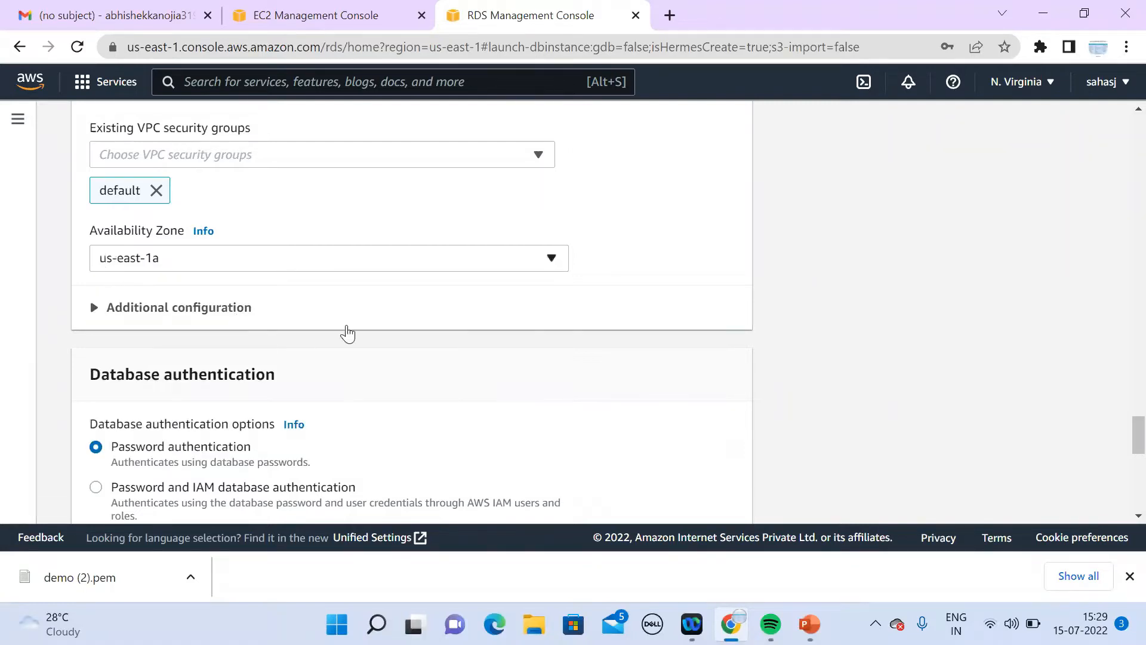
Step: Submit the form to create the demo MySQL database
{"action": "scroll", "coordinate": [1119, 518], "scroll_direction": "down", "scroll_amount": 4}
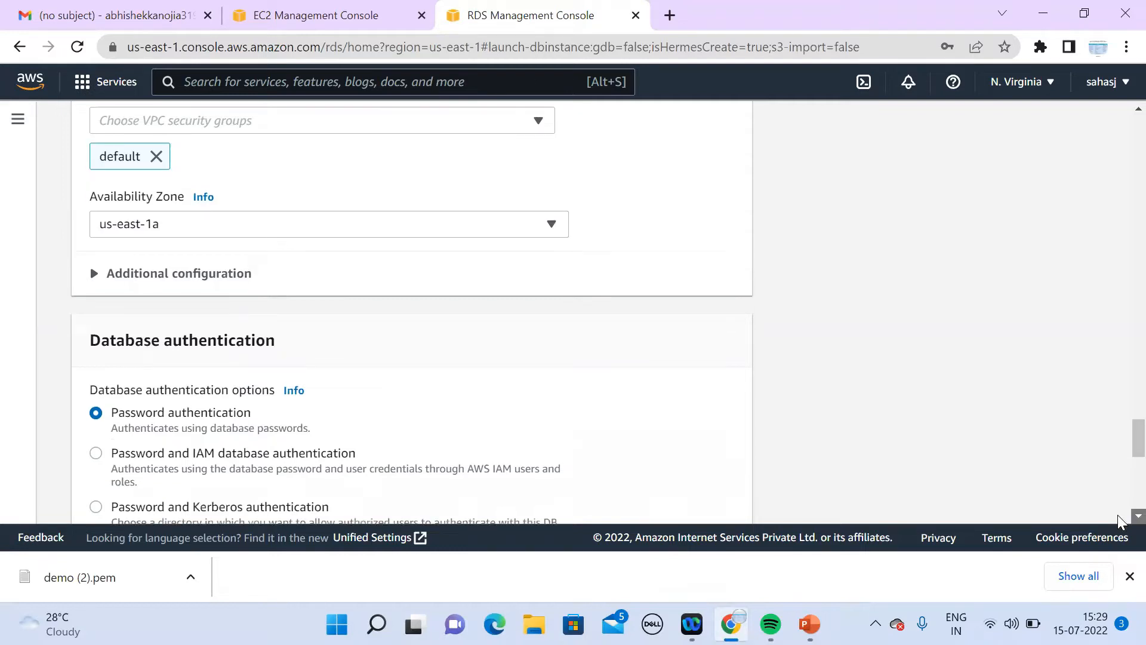
{"action": "scroll", "coordinate": [1120, 518], "scroll_direction": "down", "scroll_amount": 6}
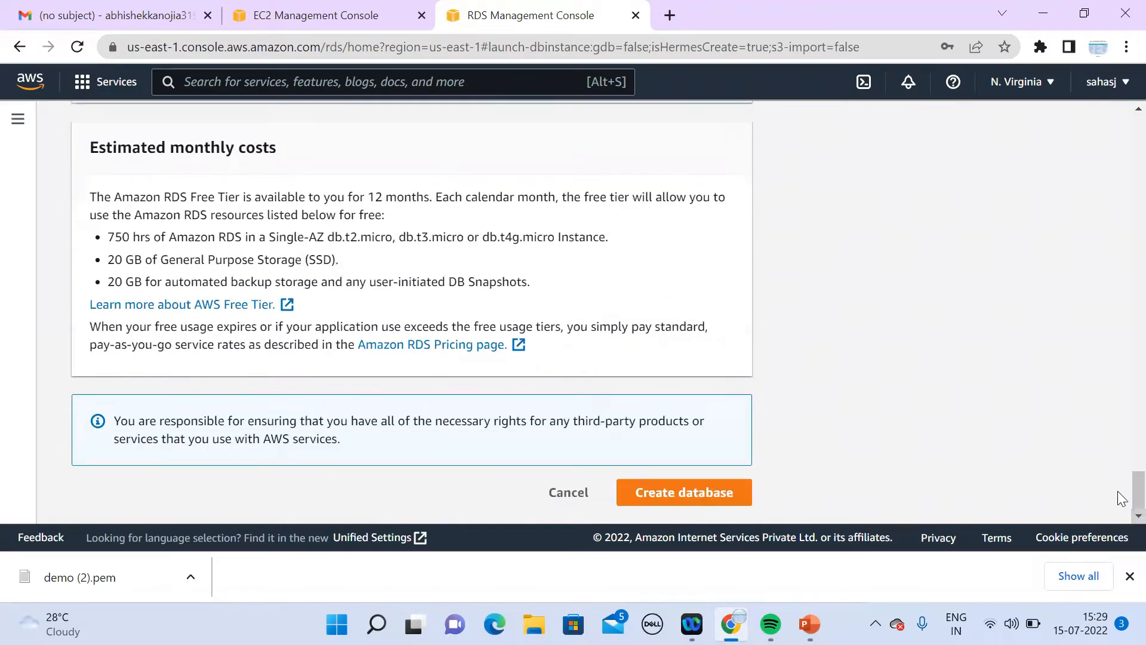
{"action": "left_click", "coordinate": [708, 505]}
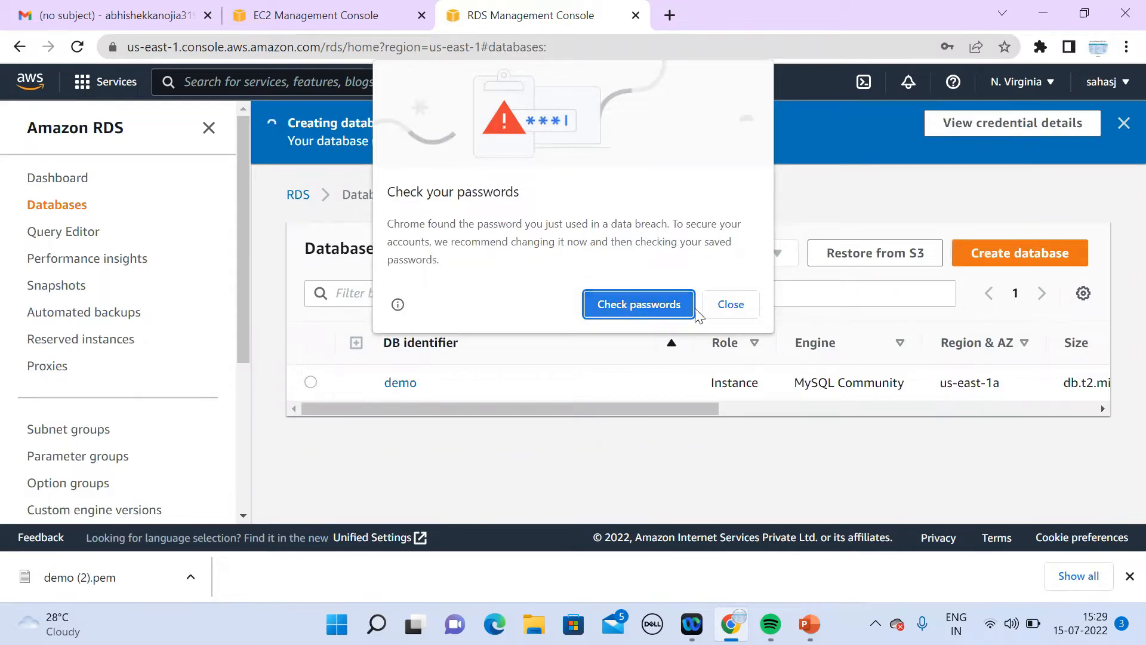
Step: Dismiss Chrome's password-check and save-password prompts
{"action": "left_click", "coordinate": [732, 306]}
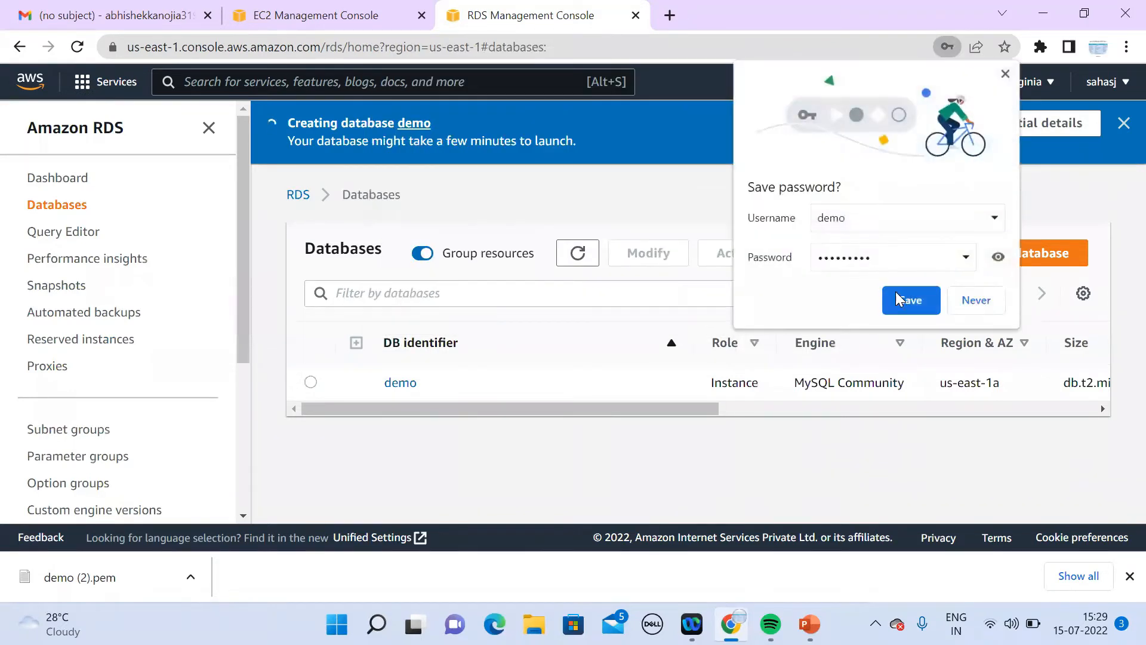
{"action": "left_click", "coordinate": [915, 305]}
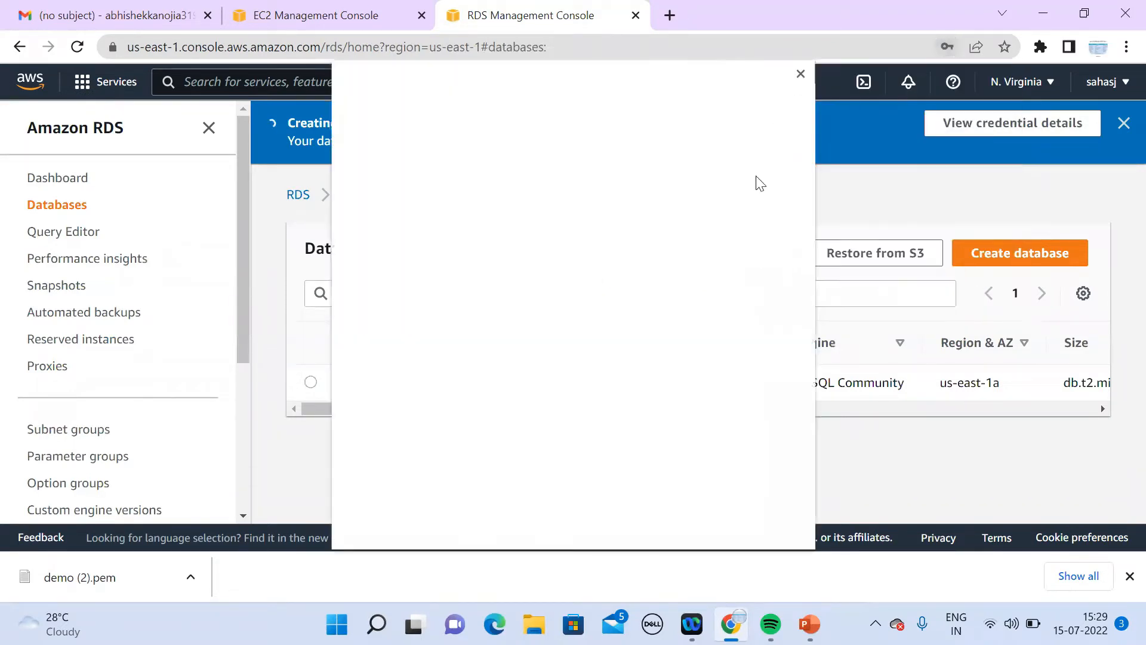
{"action": "left_click", "coordinate": [800, 75]}
Step: Refresh the Databases list and open the demo database's detail page
{"action": "left_click", "coordinate": [577, 258]}
{"action": "left_click", "coordinate": [576, 258]}
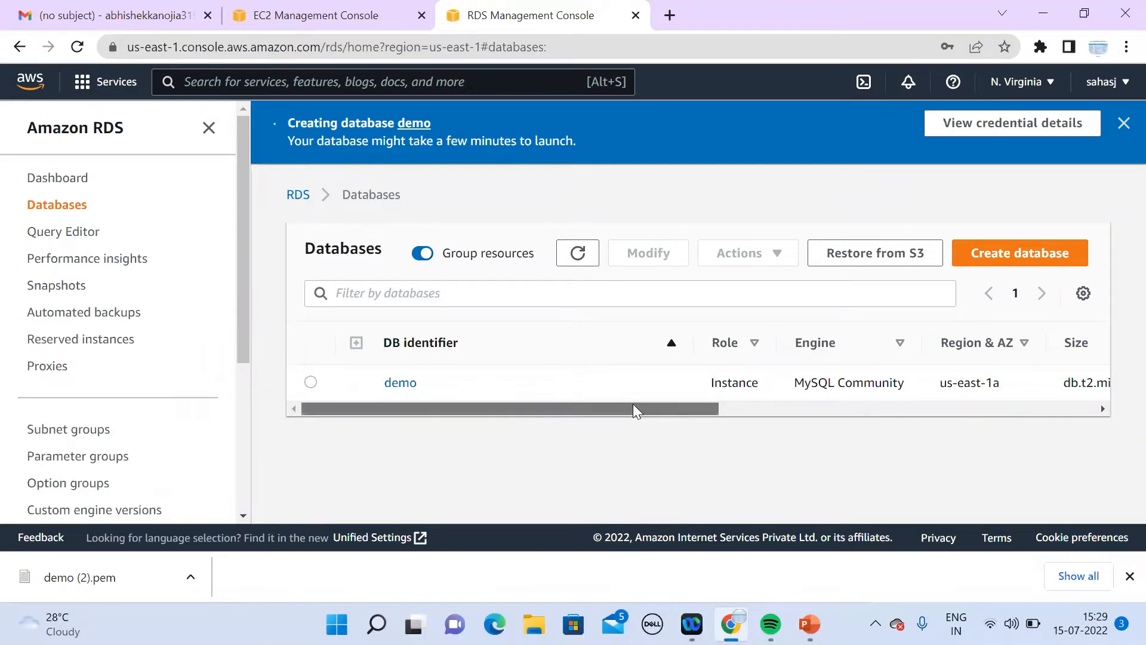
{"action": "scroll", "coordinate": [632, 405], "scroll_direction": "right", "scroll_amount": 5}
{"action": "scroll", "coordinate": [601, 428], "scroll_direction": "left", "scroll_amount": 5}
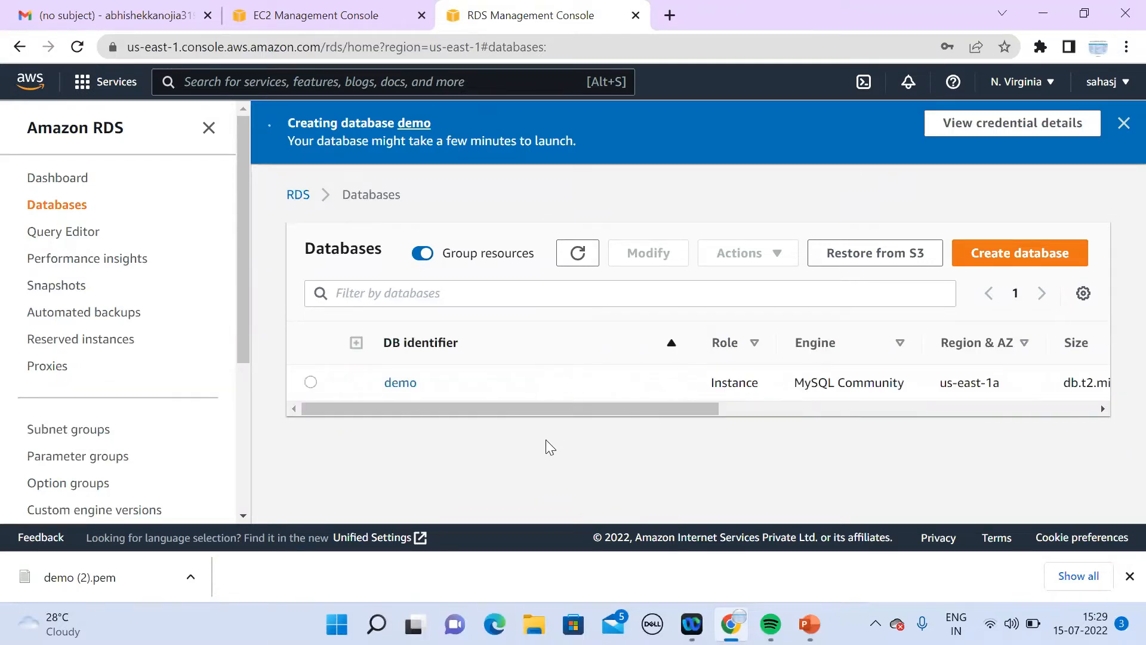
{"action": "left_click", "coordinate": [400, 382]}
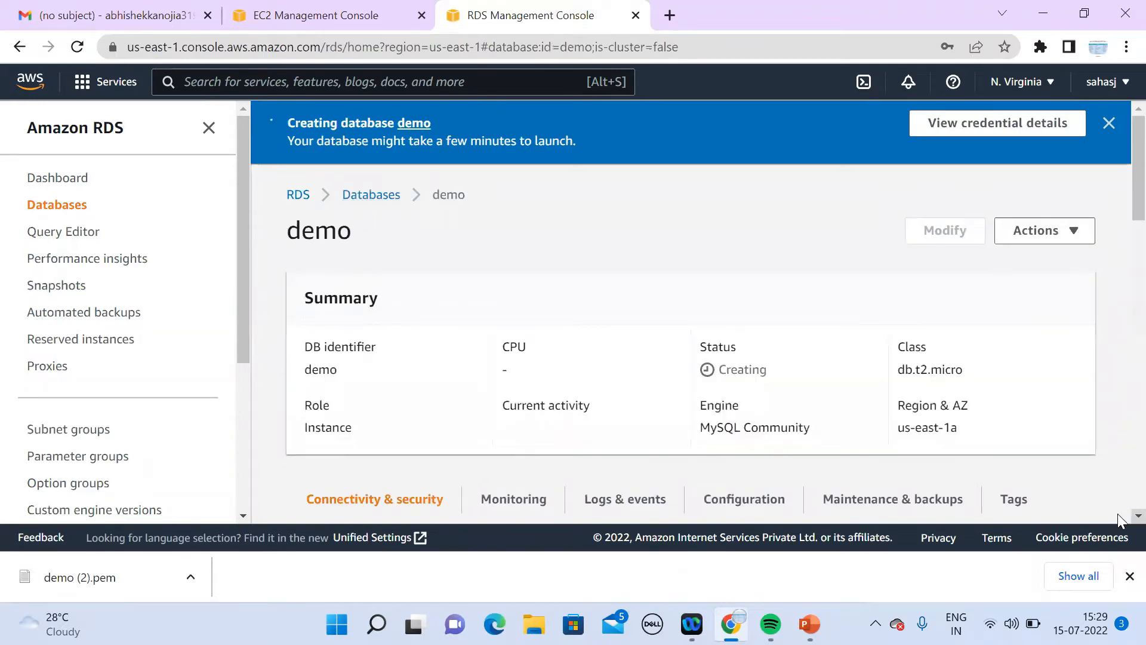
Step: Review the demo database's Connectivity & security section and open its default VPC security group
{"action": "scroll", "coordinate": [1120, 512], "scroll_direction": "down", "scroll_amount": 2}
{"action": "scroll", "coordinate": [1119, 518], "scroll_direction": "down", "scroll_amount": 5}
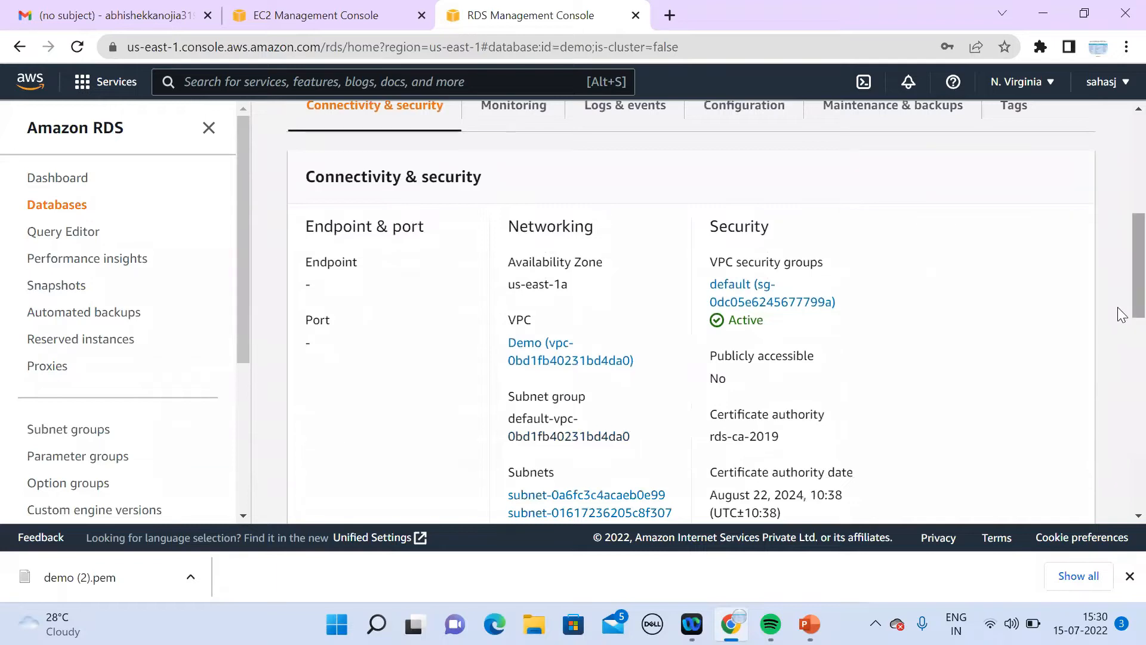
{"action": "right_click", "coordinate": [1120, 100]}
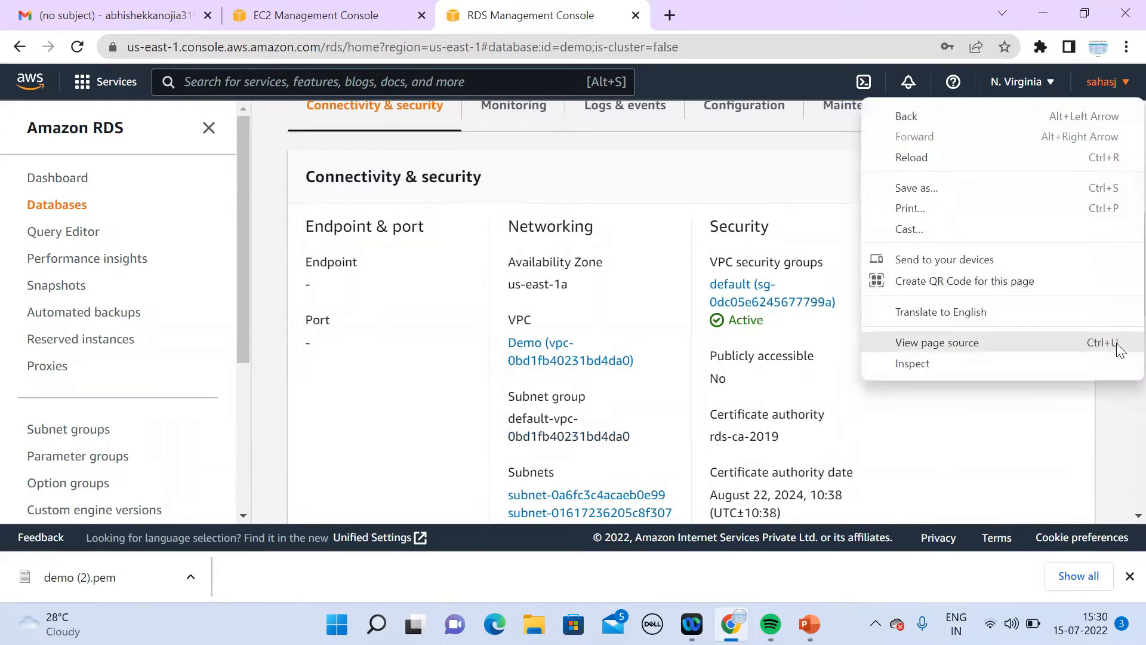
{"action": "scroll", "coordinate": [1118, 454], "scroll_direction": "down", "scroll_amount": 6}
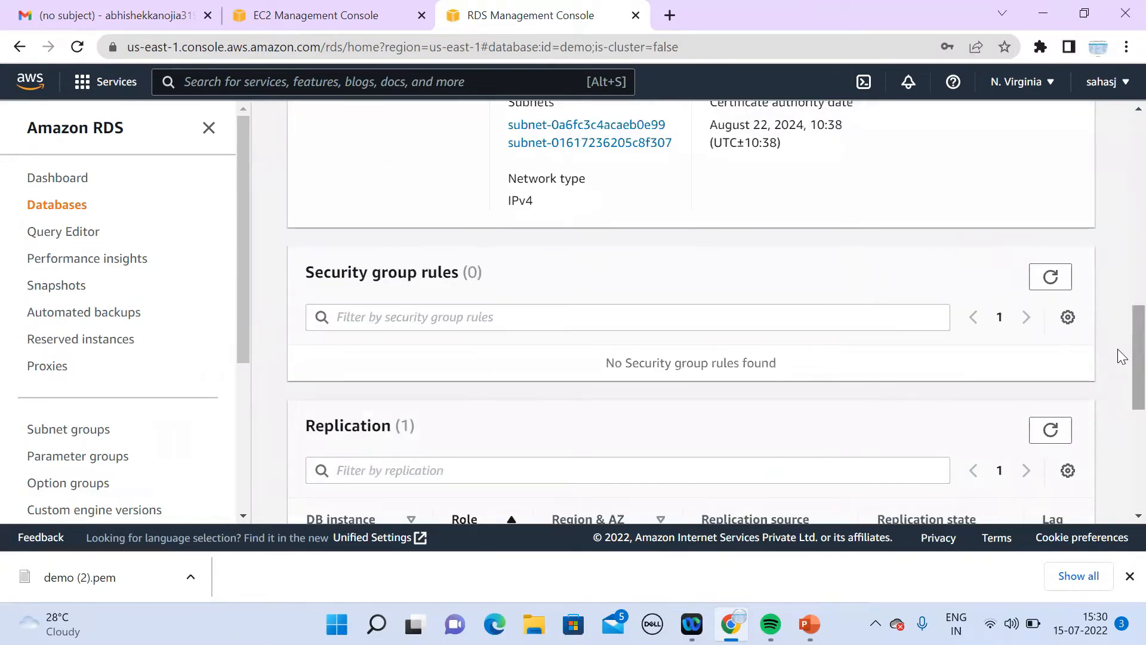
{"action": "scroll", "coordinate": [1117, 181], "scroll_direction": "up", "scroll_amount": 6}
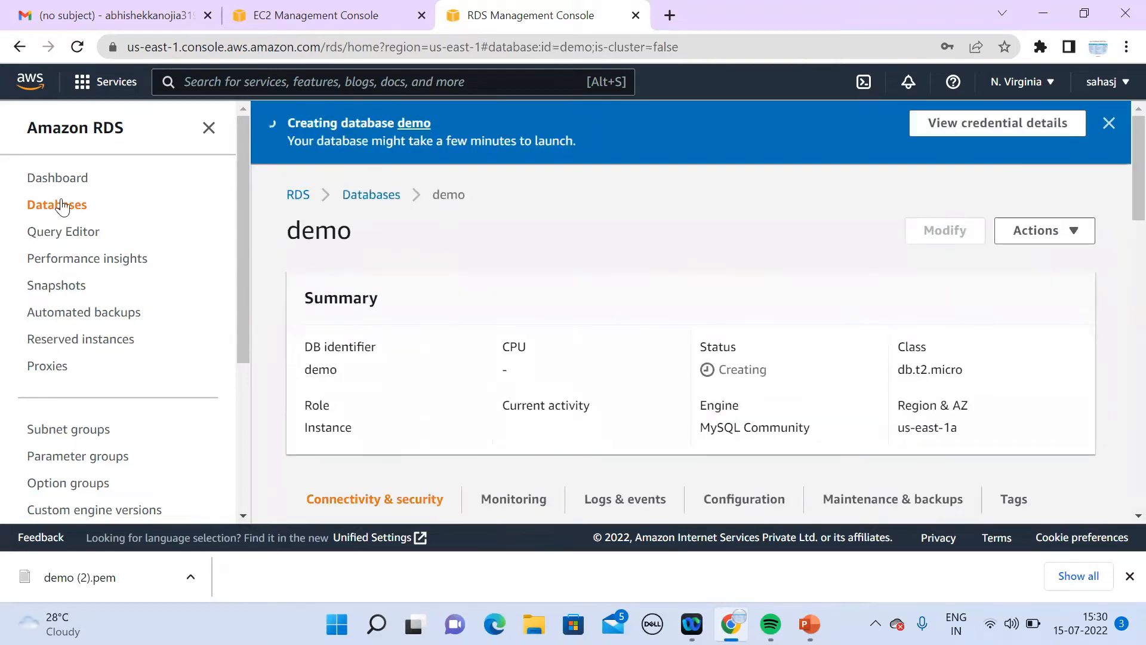
{"action": "left_click", "coordinate": [61, 206]}
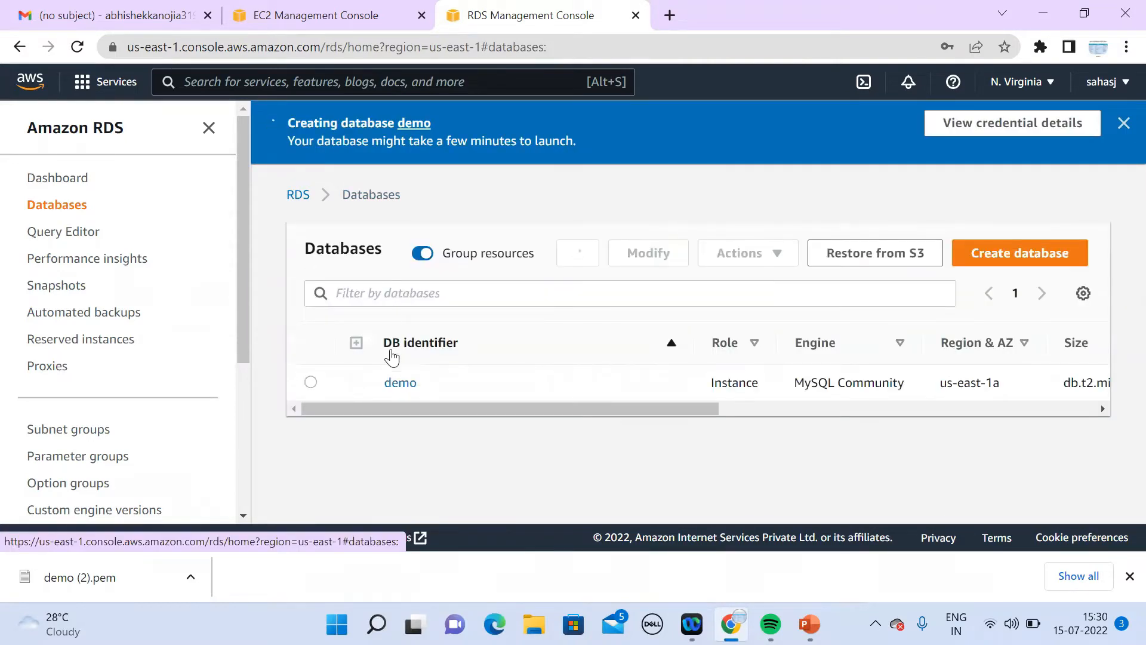
{"action": "left_click", "coordinate": [400, 384]}
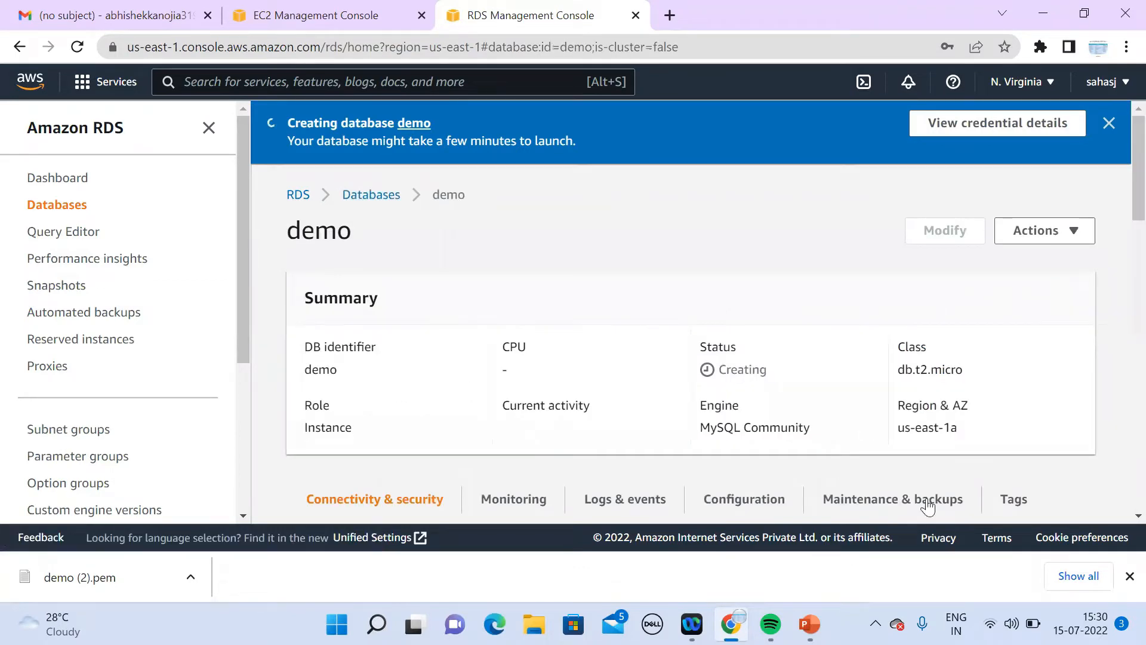
{"action": "left_click", "coordinate": [1138, 516]}
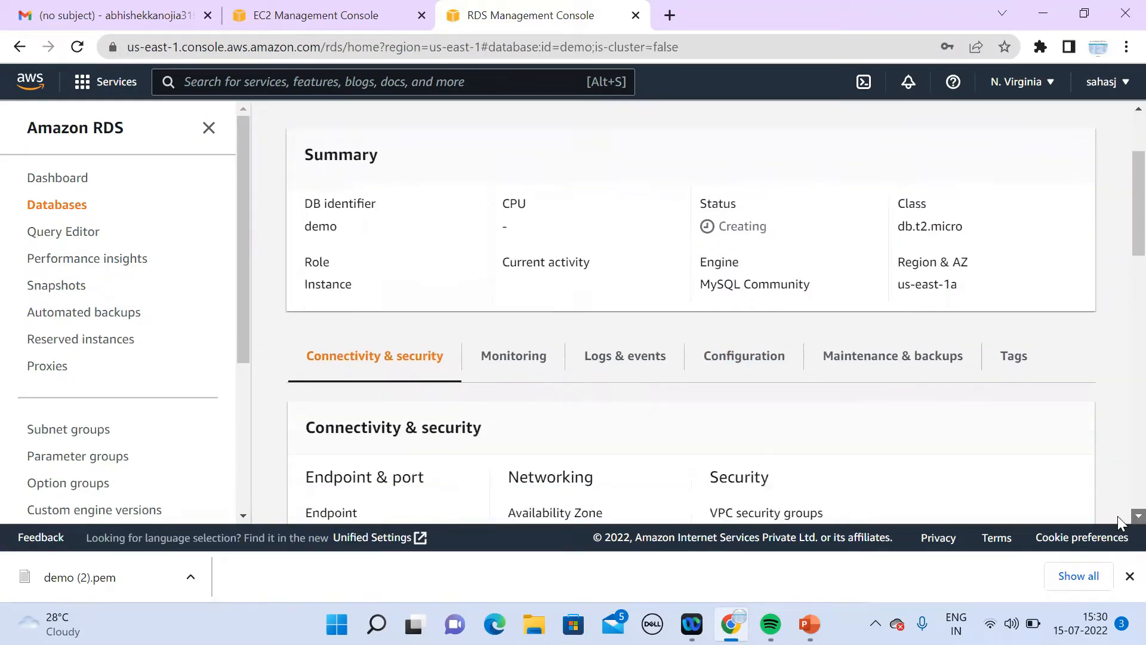
{"action": "scroll", "coordinate": [1119, 522], "scroll_direction": "down", "scroll_amount": 2}
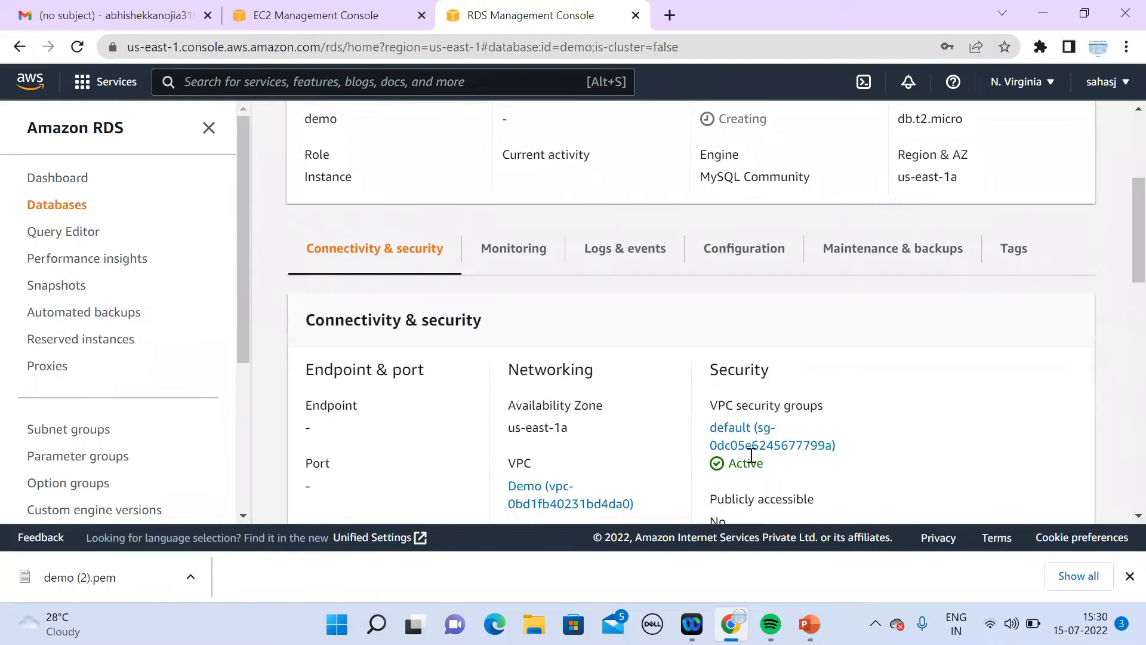
{"action": "left_click", "coordinate": [745, 443]}
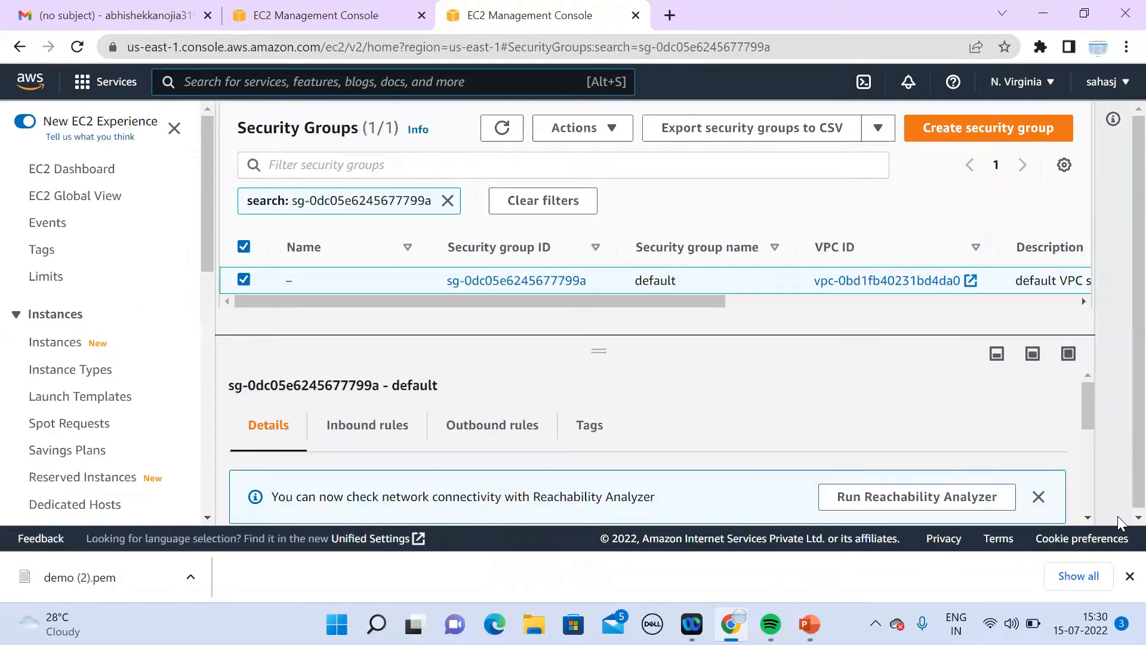
Step: Show the default security group's inbound rules, a single All traffic rule
{"action": "left_click", "coordinate": [1086, 515]}
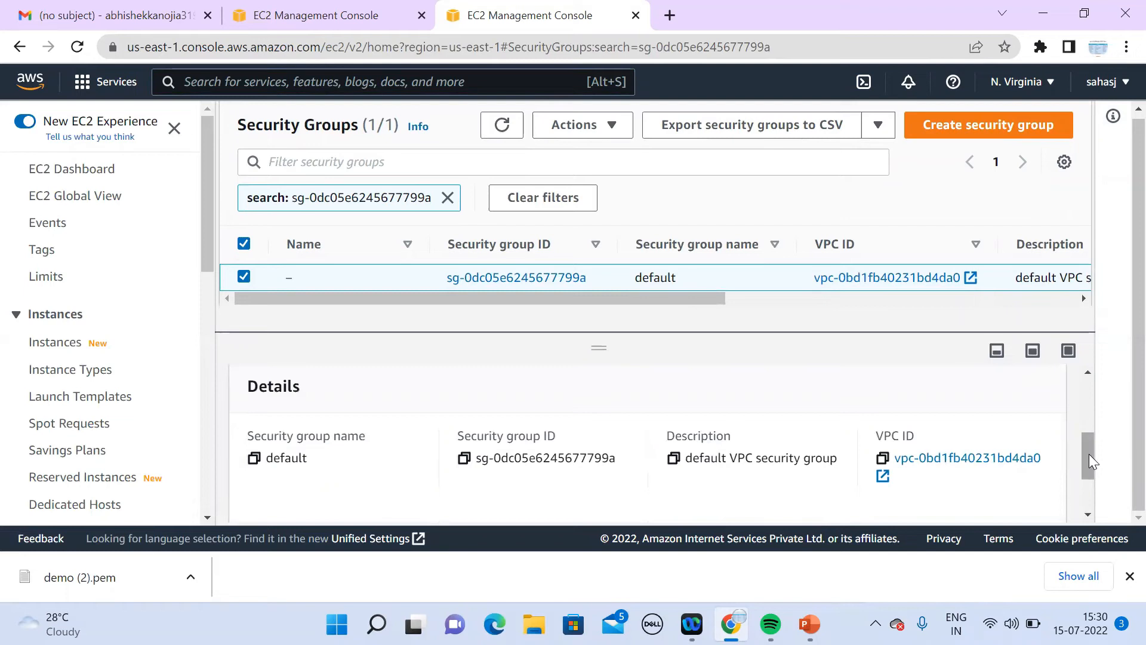
{"action": "left_click_drag", "start_coordinate": [1089, 453], "coordinate": [1095, 392]}
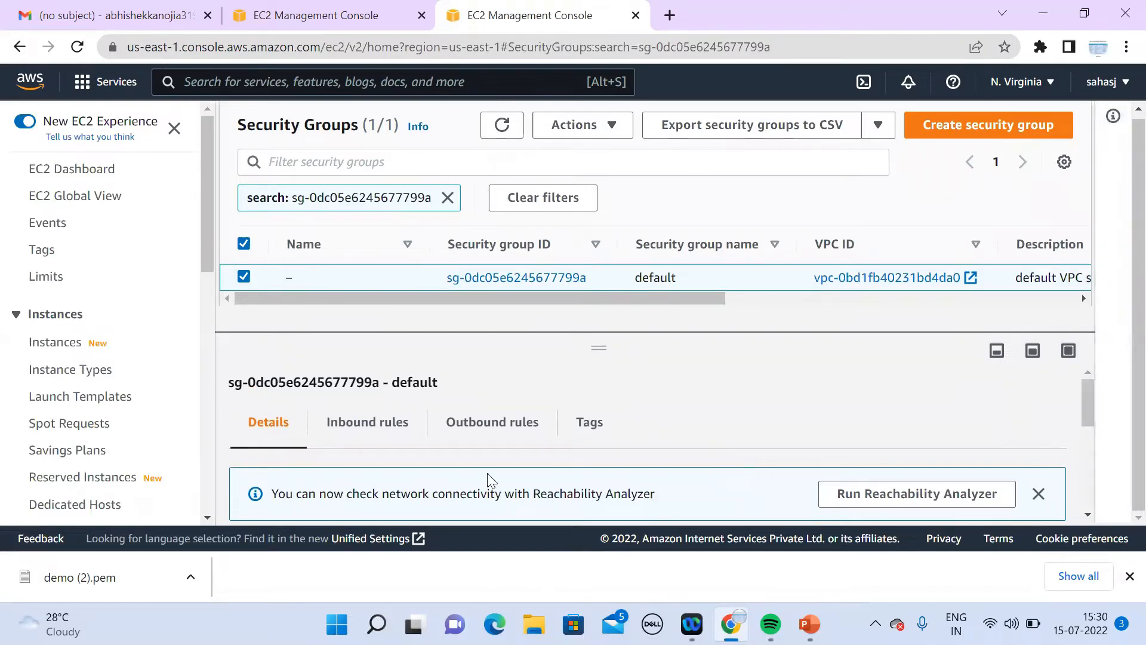
{"action": "left_click", "coordinate": [370, 429]}
{"action": "scroll", "coordinate": [1086, 515], "scroll_direction": "down", "scroll_amount": 3}
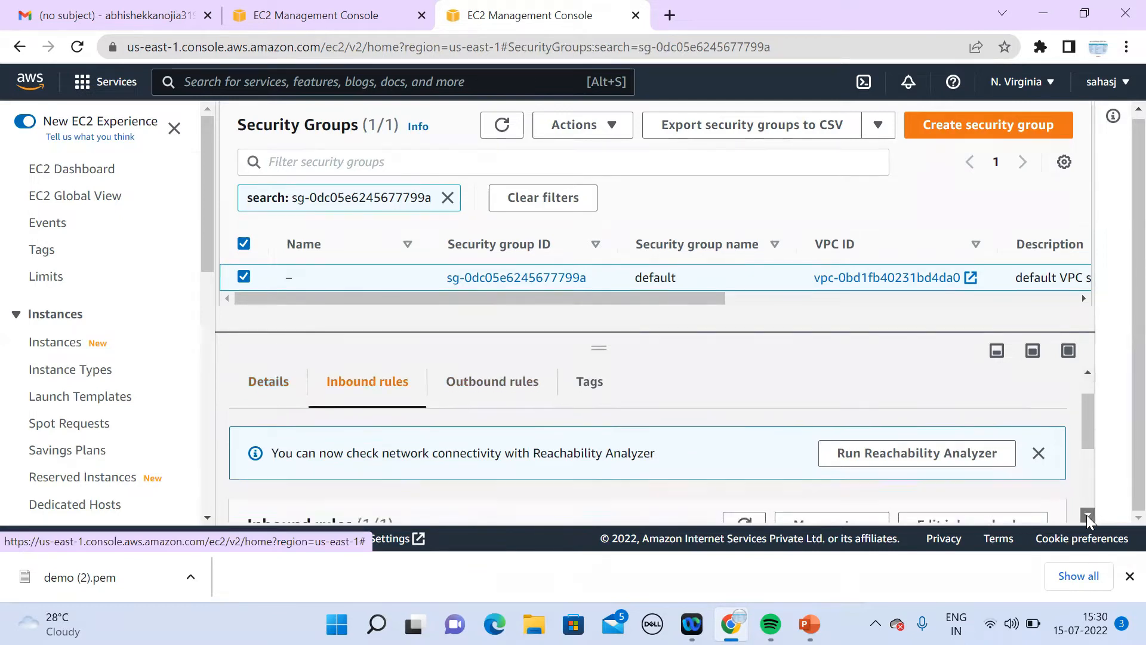
{"action": "left_click_drag", "start_coordinate": [1088, 491], "coordinate": [1090, 484]}
{"action": "left_click", "coordinate": [1089, 512]}
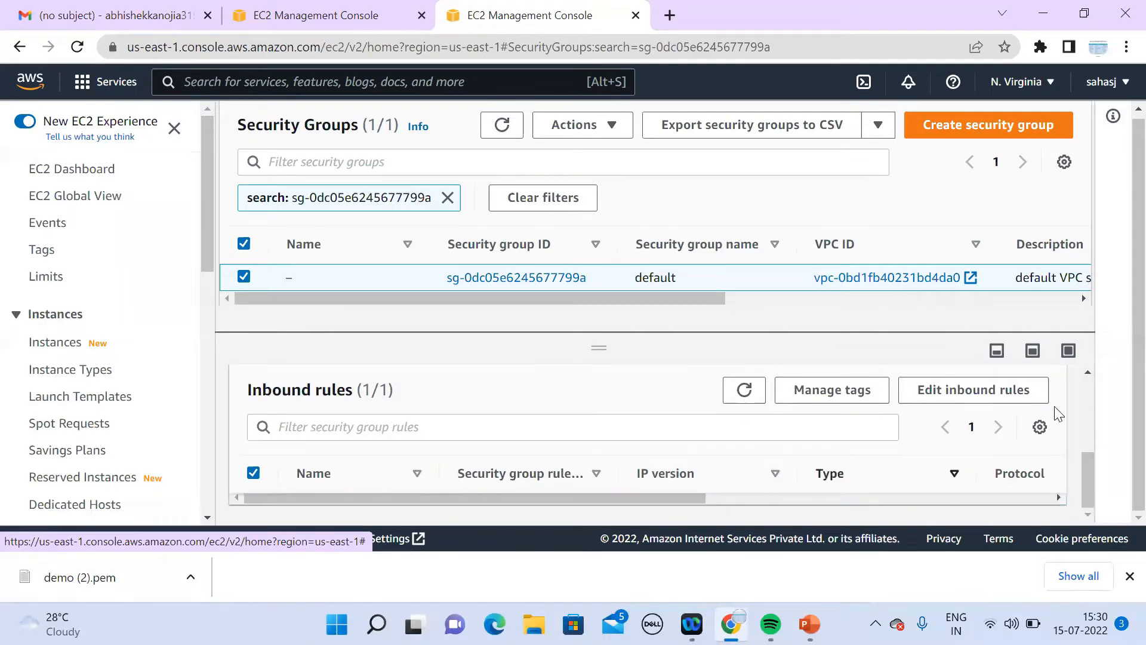
{"action": "left_click_drag", "start_coordinate": [1118, 362], "coordinate": [1116, 359]}
{"action": "left_click_drag", "start_coordinate": [1087, 467], "coordinate": [1088, 464]}
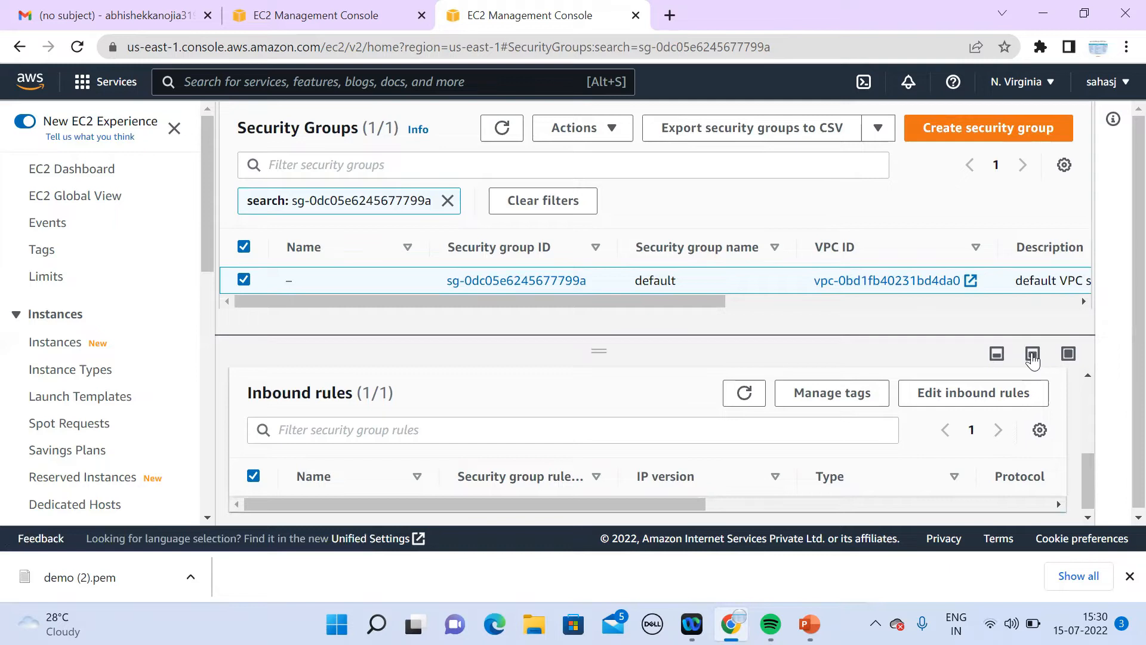
Step: Resize the details panel and open the inbound rules for editing
{"action": "left_click", "coordinate": [1001, 355]}
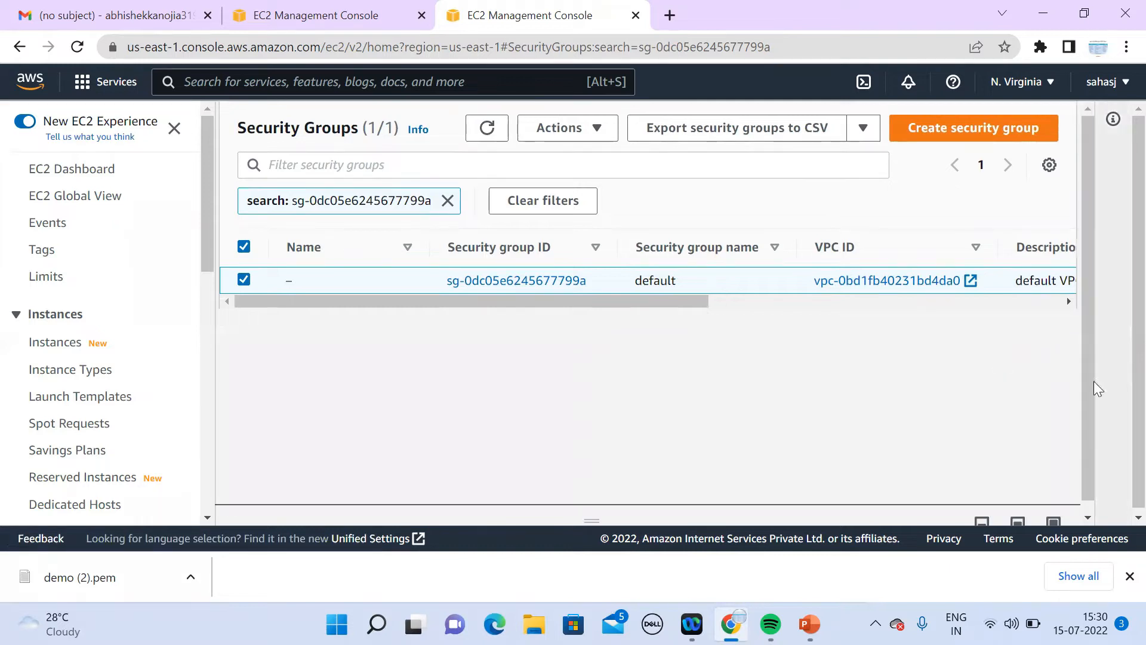
{"action": "left_click_drag", "start_coordinate": [1082, 381], "coordinate": [1091, 459]}
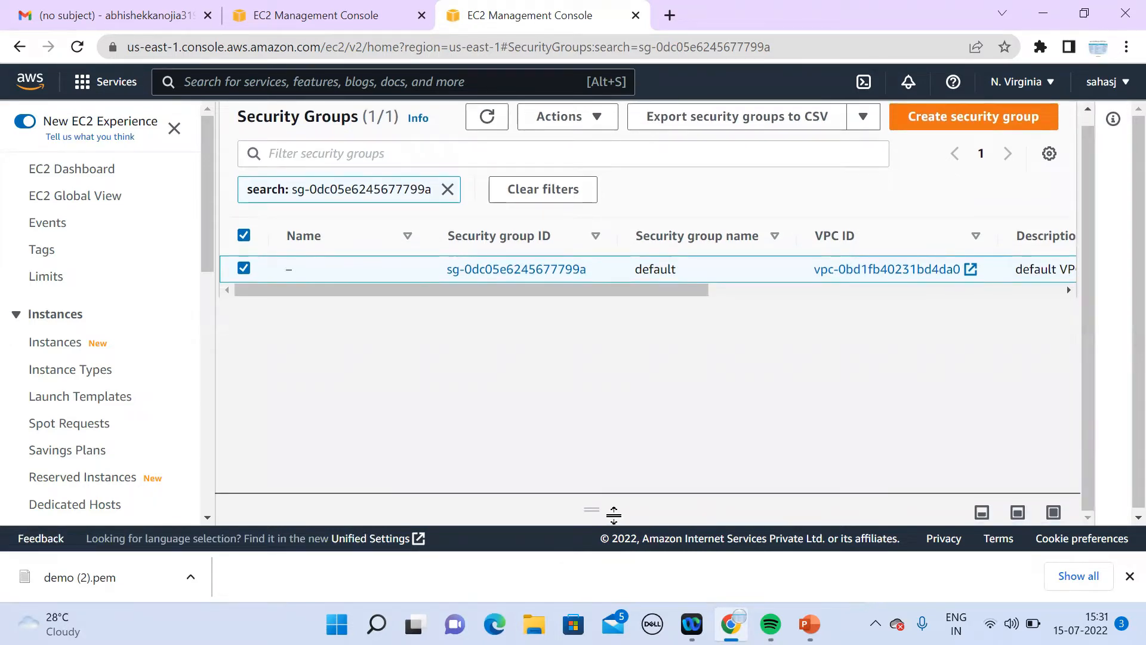
{"action": "left_click_drag", "start_coordinate": [598, 507], "coordinate": [706, 336]}
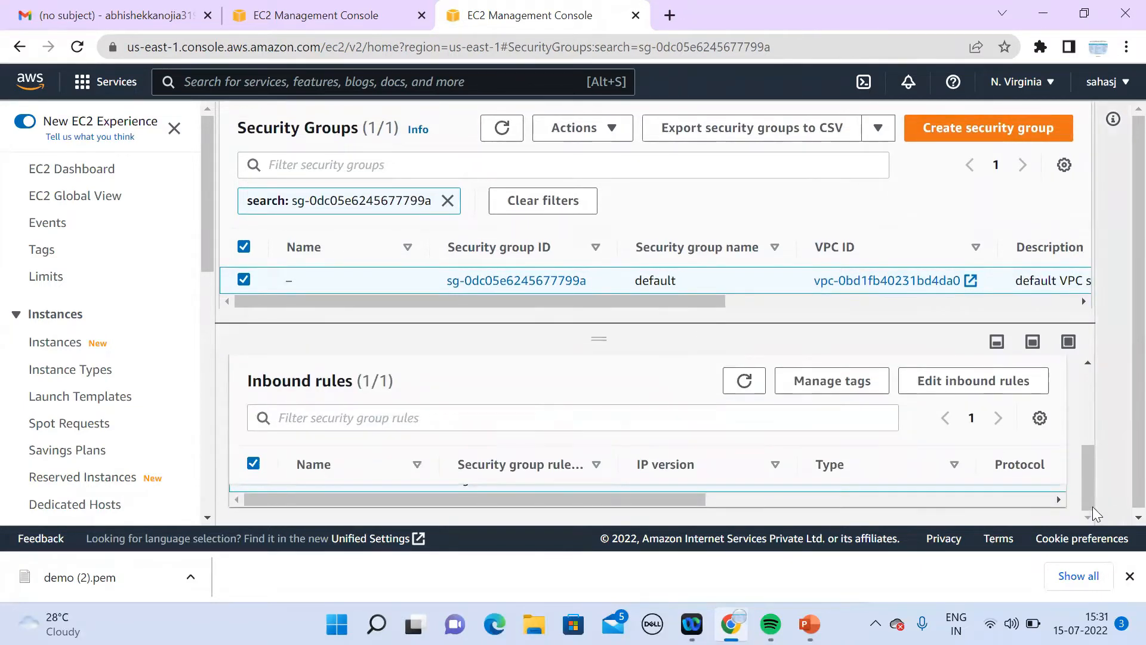
{"action": "mouse_move", "coordinate": [1083, 500]}
{"action": "left_mouse_down"}
{"action": "mouse_move", "coordinate": [1087, 481]}
{"action": "mouse_move", "coordinate": [1090, 504]}
{"action": "left_mouse_up"}
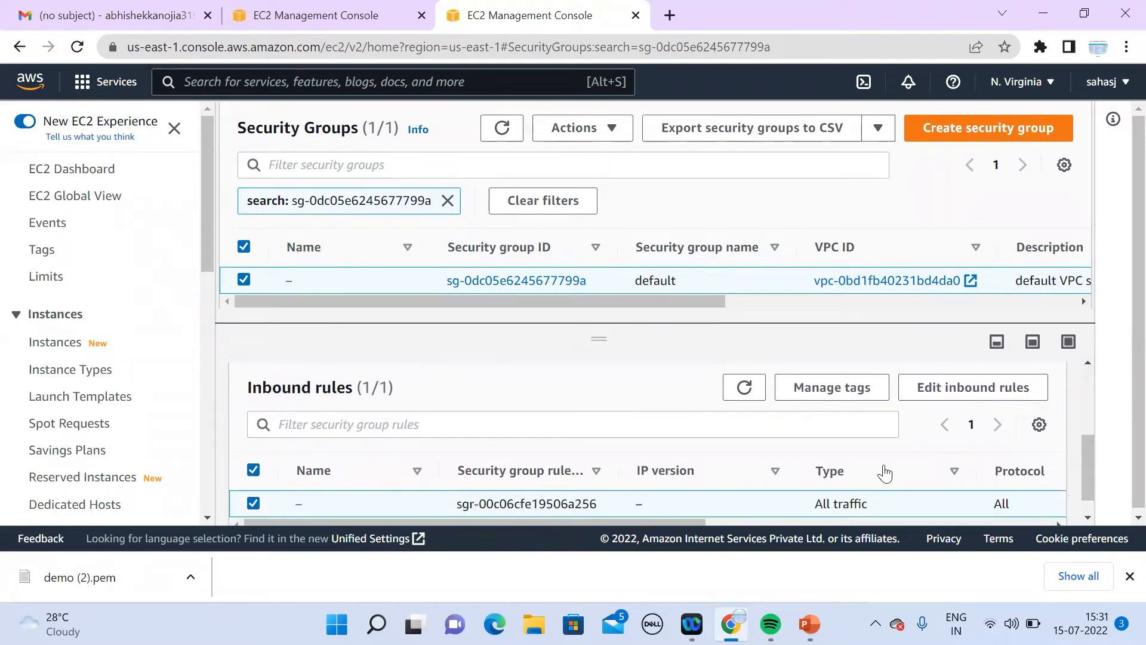
{"action": "left_click", "coordinate": [980, 396]}
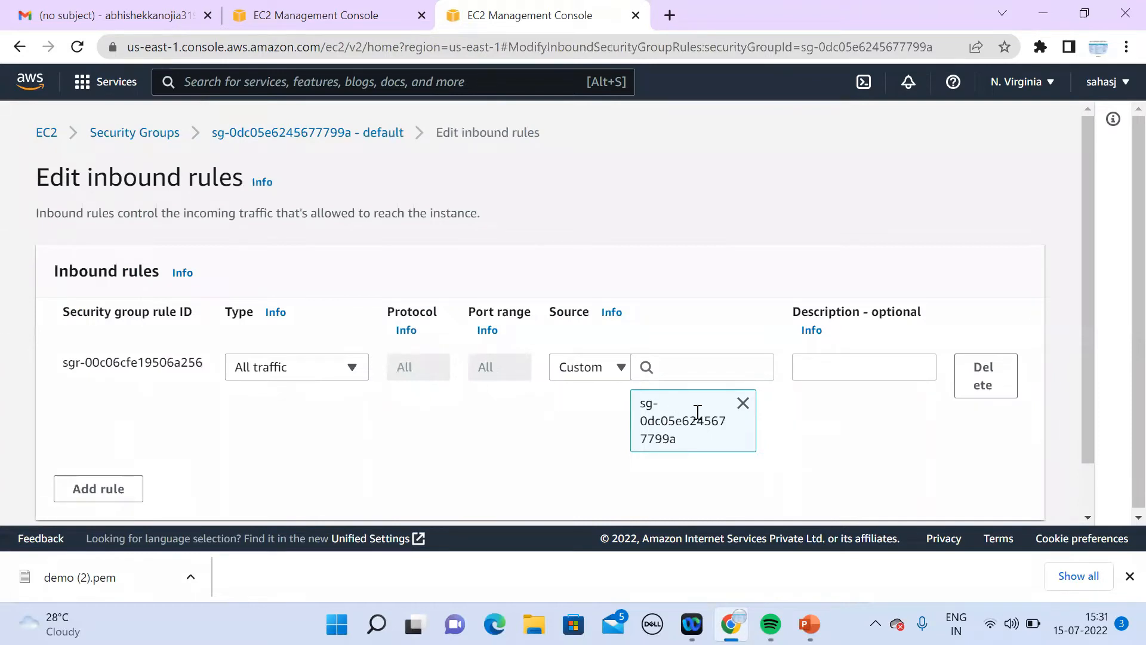
Step: Change the rule type to MYSQL/Aurora on TCP 3306, remove its source group, and return to Instances
{"action": "left_click", "coordinate": [328, 373]}
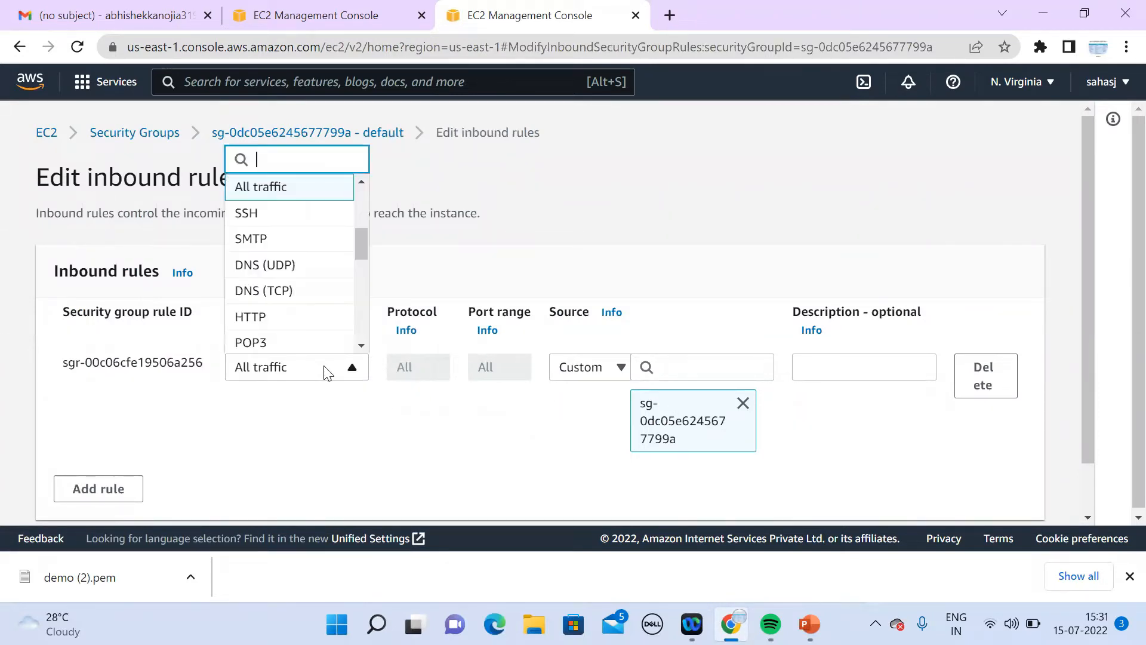
{"action": "left_click", "coordinate": [361, 346]}
{"action": "left_click", "coordinate": [362, 347]}
{"action": "left_click", "coordinate": [361, 346]}
{"action": "left_click", "coordinate": [361, 346]}
{"action": "left_click", "coordinate": [361, 346]}
{"action": "left_click", "coordinate": [361, 346]}
{"action": "left_click", "coordinate": [361, 346]}
{"action": "left_click", "coordinate": [361, 347]}
{"action": "left_click", "coordinate": [361, 346]}
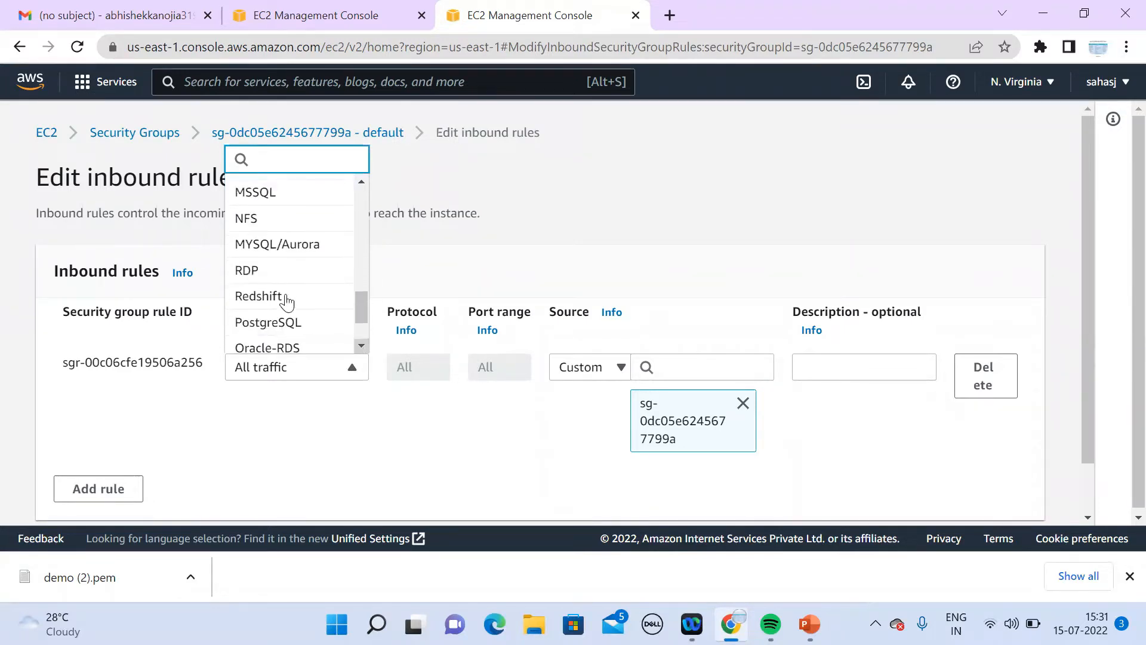
{"action": "left_click", "coordinate": [275, 245]}
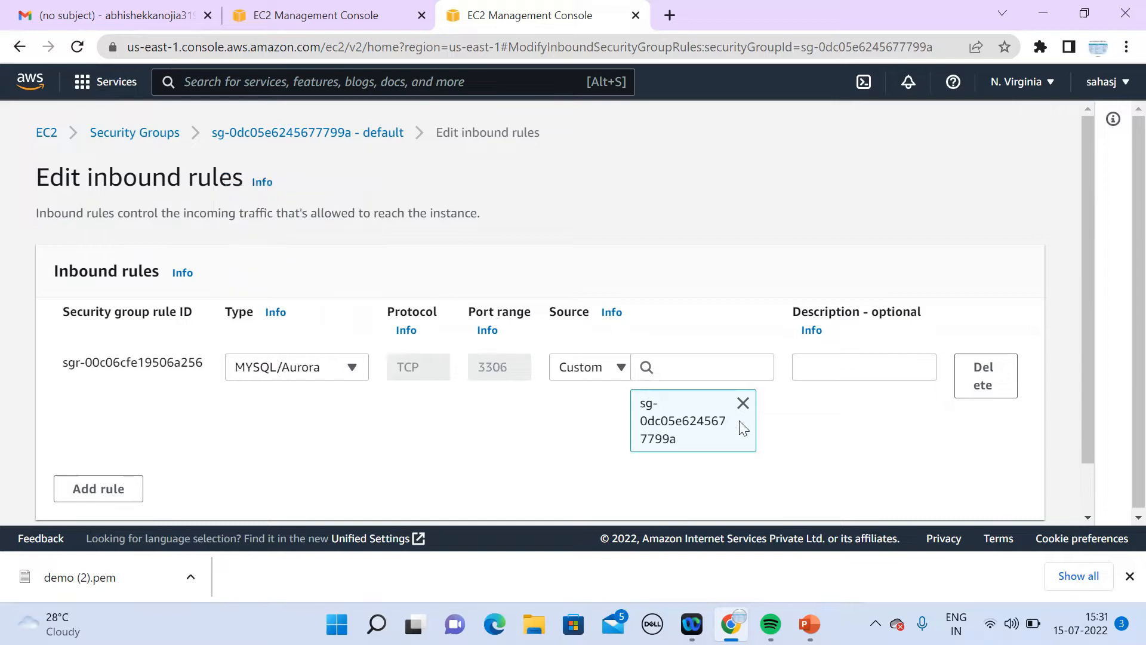
{"action": "left_click", "coordinate": [742, 403]}
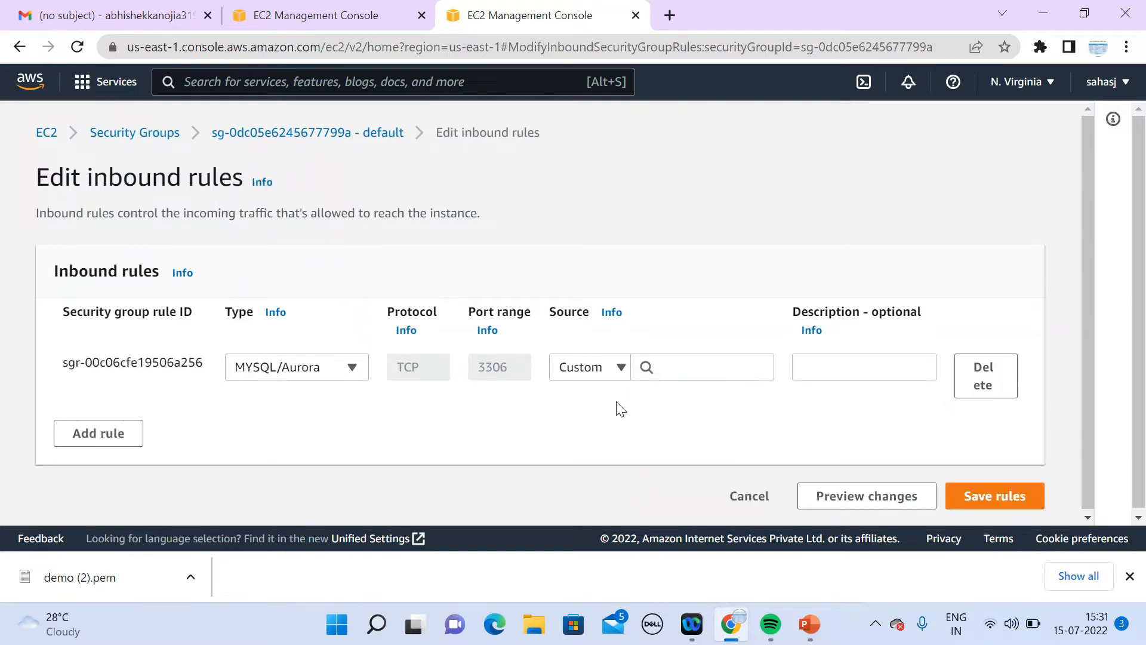
{"action": "left_click", "coordinate": [322, 17]}
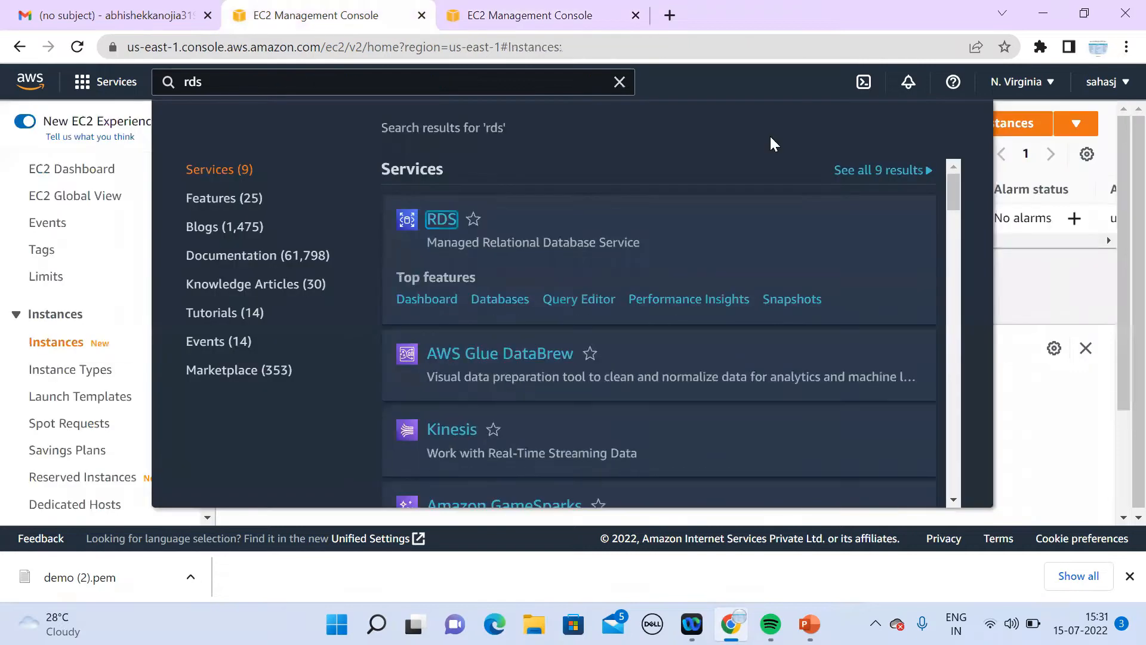
Step: Copy the running instance's launch-wizard-10 security group ID from its Security tab
{"action": "left_click", "coordinate": [1008, 276]}
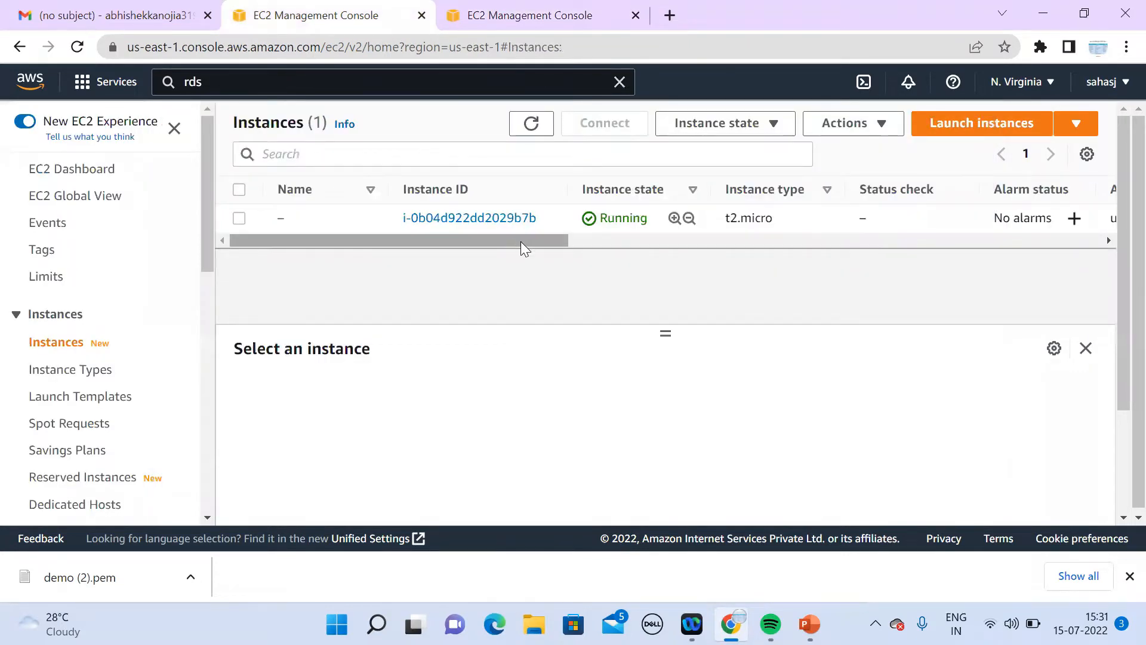
{"action": "left_click_drag", "start_coordinate": [520, 241], "coordinate": [531, 239]}
{"action": "left_click_drag", "start_coordinate": [378, 245], "coordinate": [265, 226]}
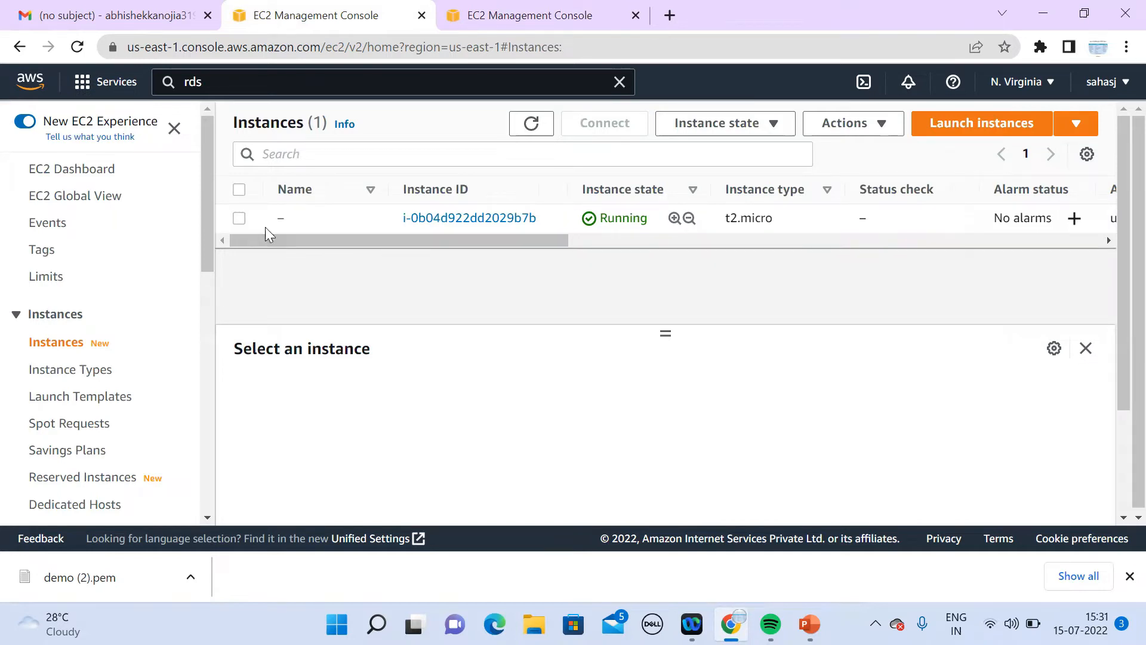
{"action": "left_click", "coordinate": [238, 219]}
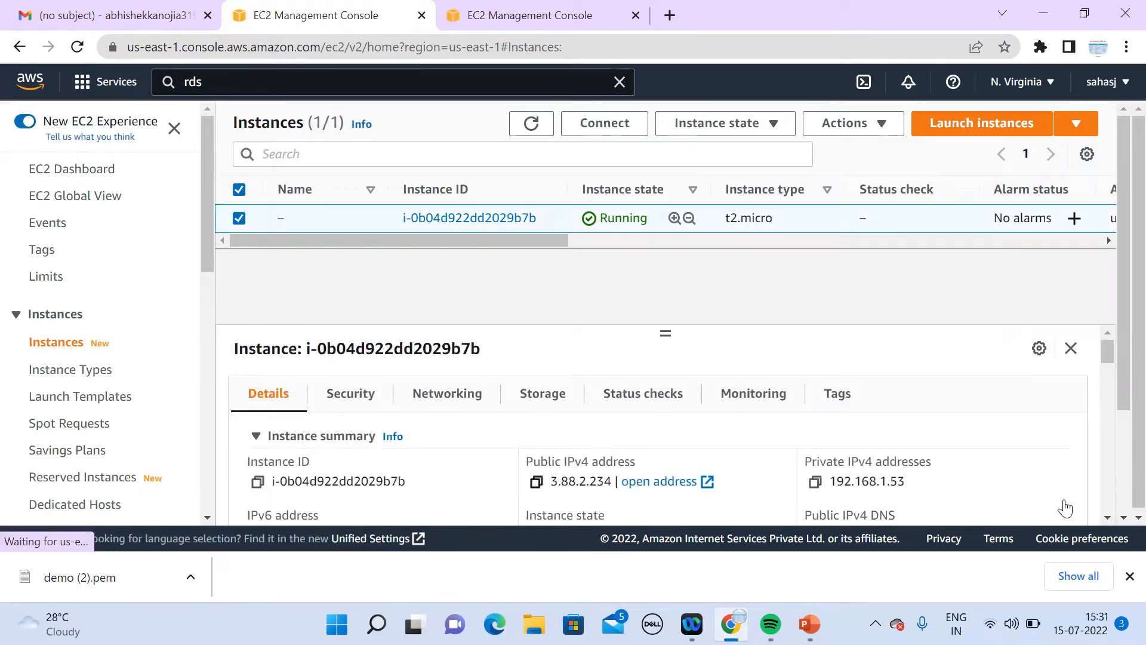
{"action": "left_click", "coordinate": [353, 398]}
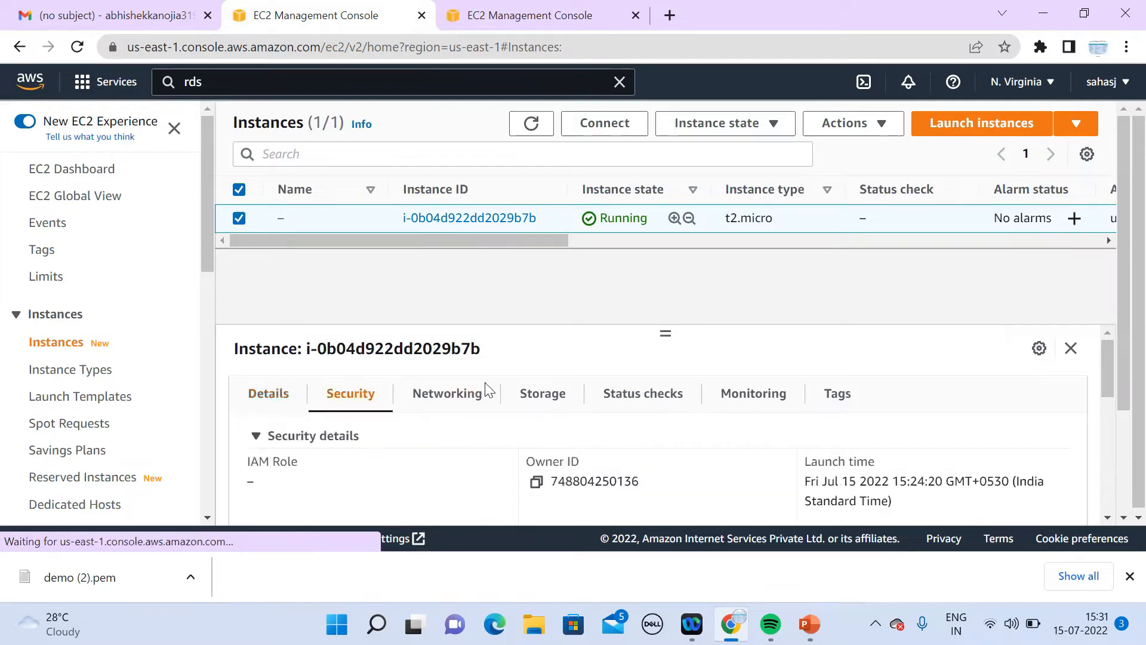
{"action": "left_click", "coordinate": [1108, 518]}
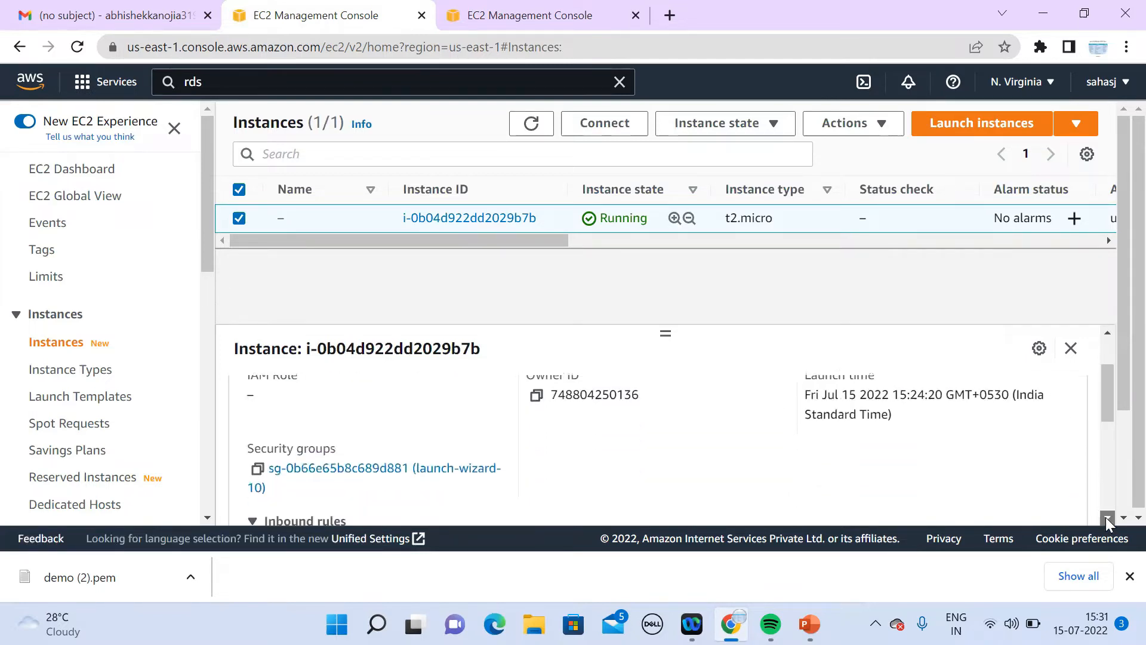
{"action": "left_click", "coordinate": [1107, 520]}
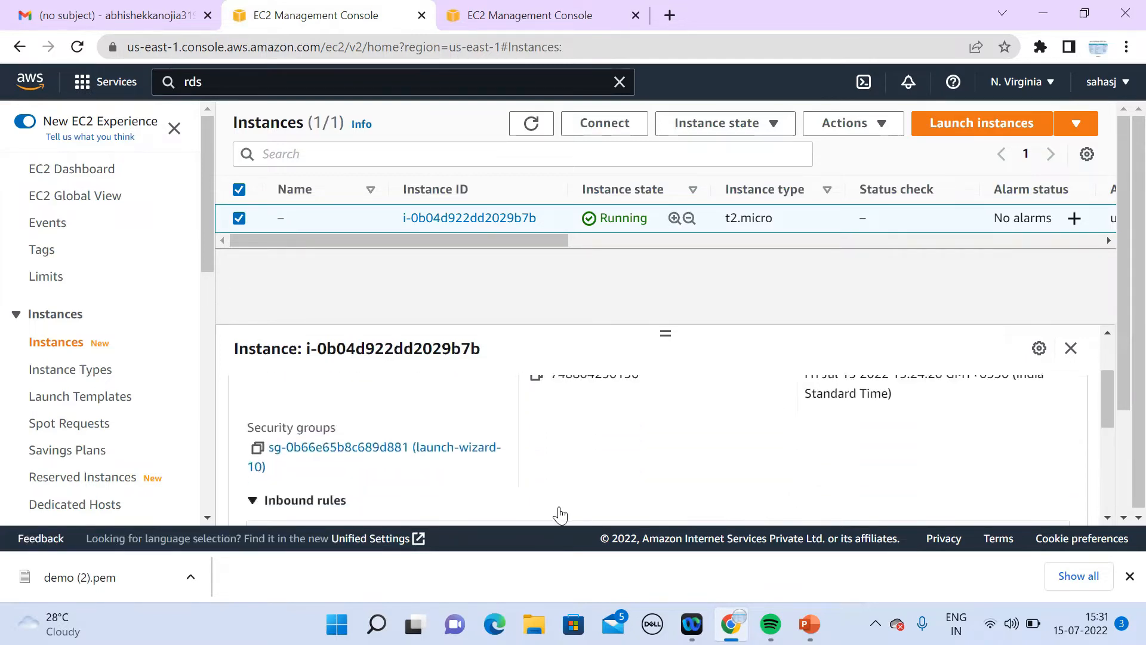
{"action": "left_click", "coordinate": [257, 449]}
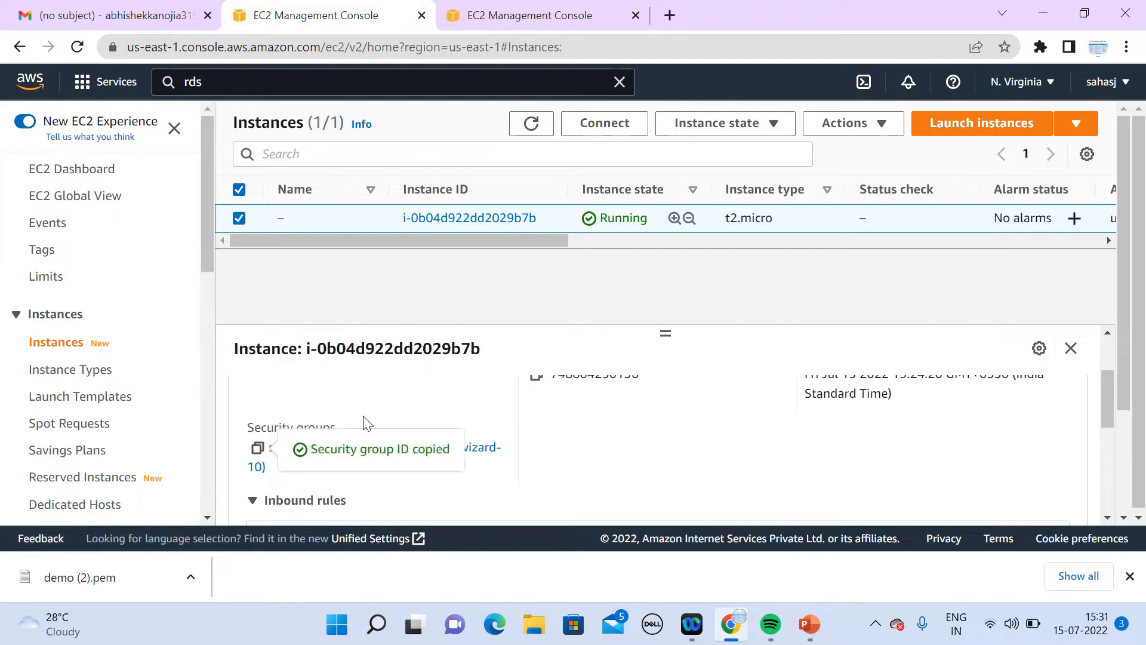
Step: Paste that group ID as the MYSQL/Aurora rule's source and save the inbound rules
{"action": "left_click", "coordinate": [585, 18]}
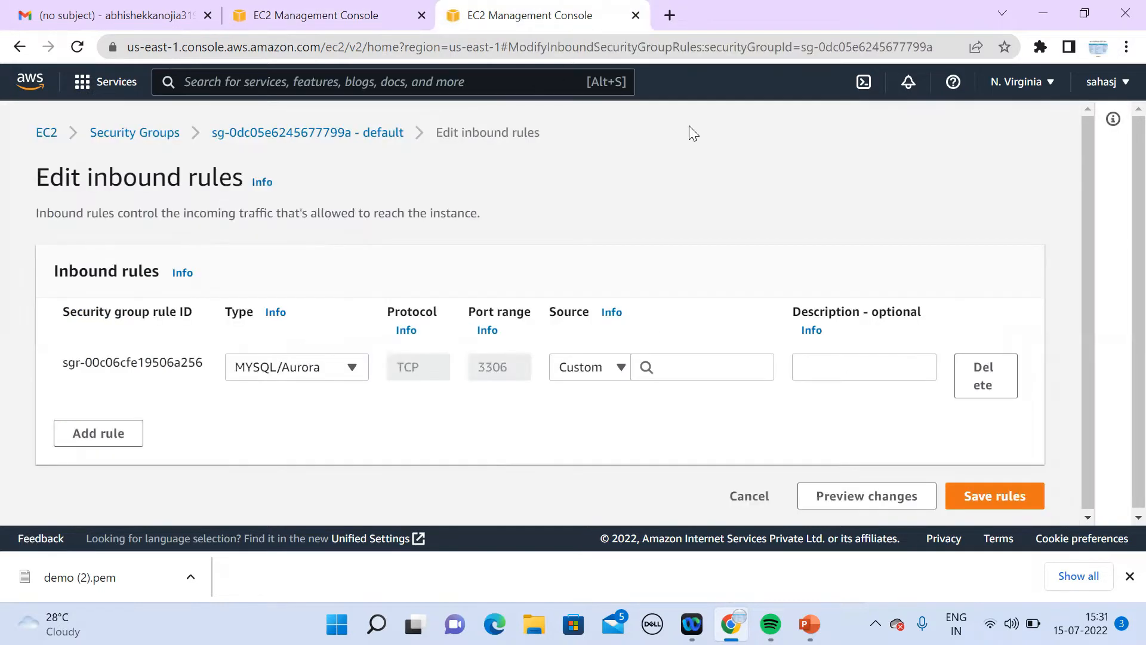
{"action": "left_click", "coordinate": [329, 15]}
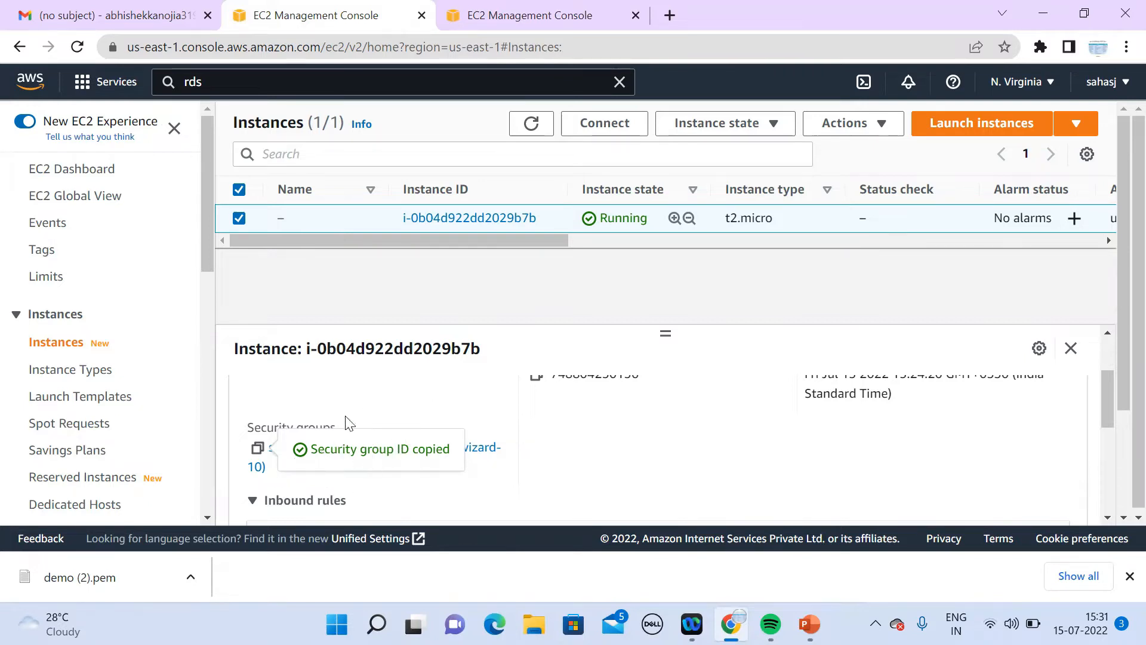
{"action": "left_click", "coordinate": [539, 15]}
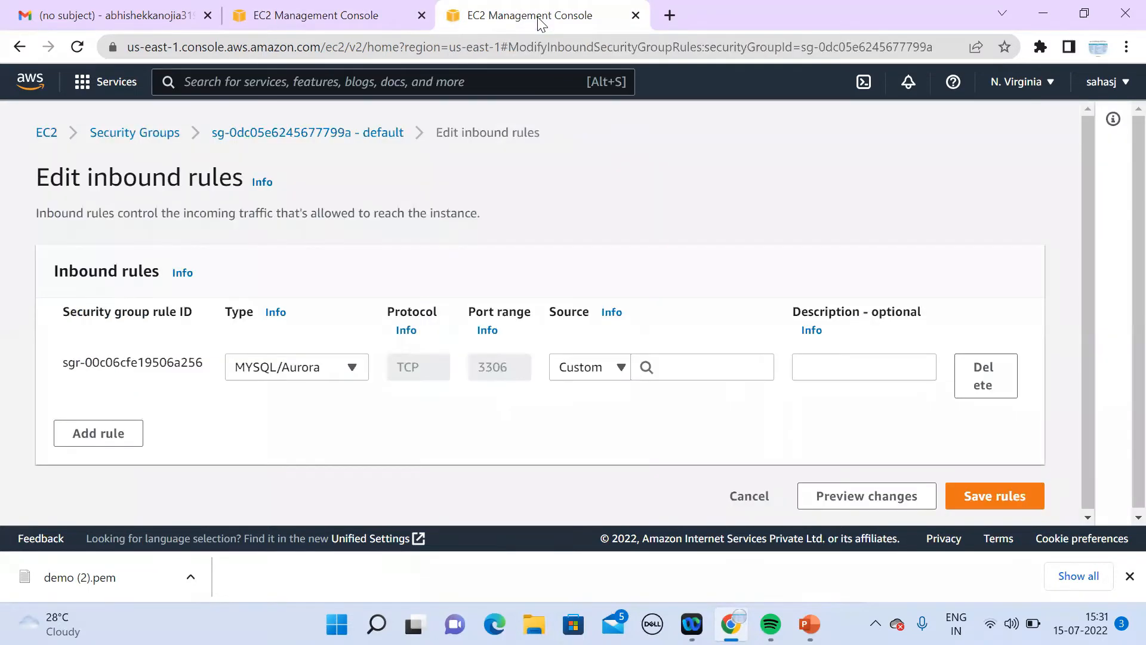
{"action": "left_click", "coordinate": [656, 362]}
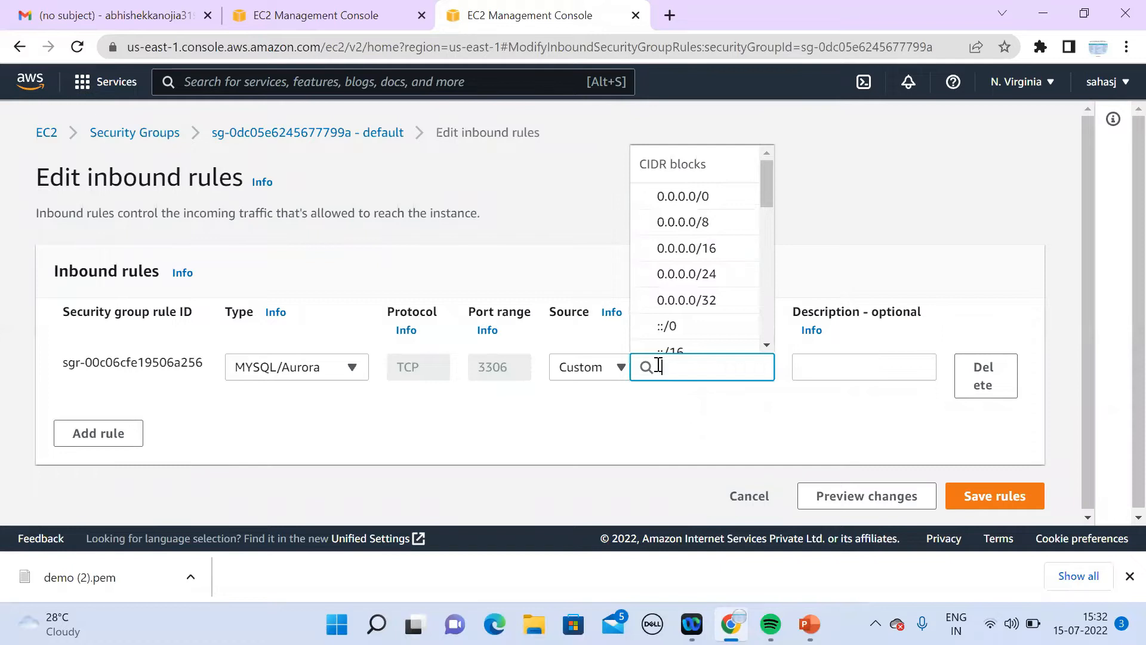
{"action": "key", "text": "ctrl+v"}
{"action": "left_click", "coordinate": [716, 330]}
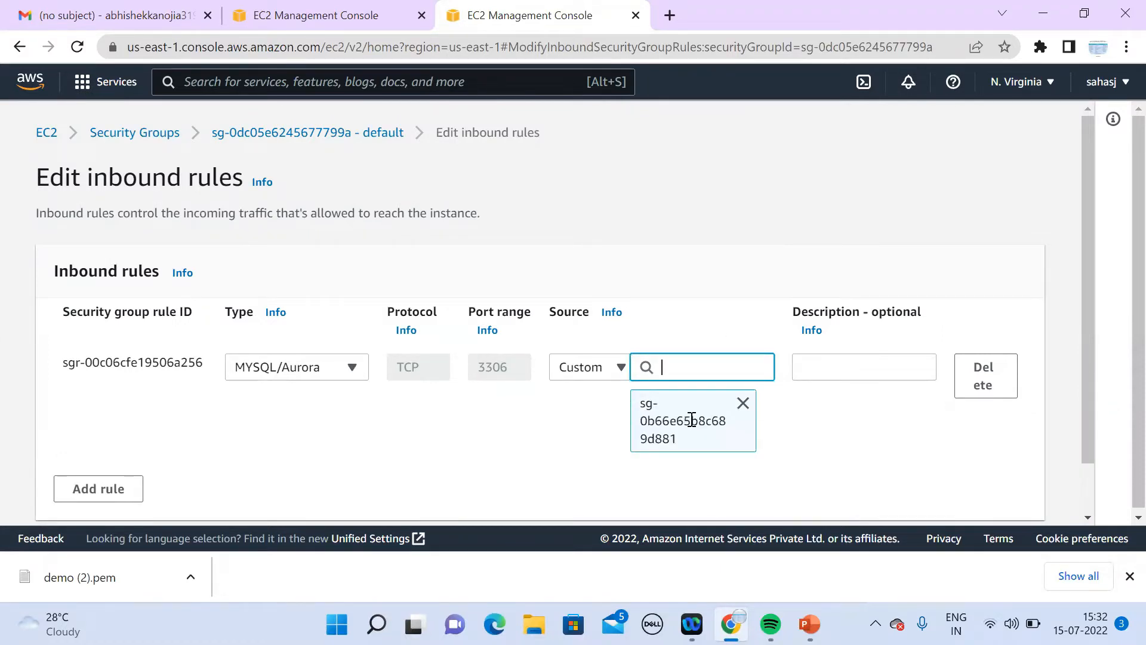
{"action": "left_click_drag", "start_coordinate": [1085, 456], "coordinate": [1088, 537]}
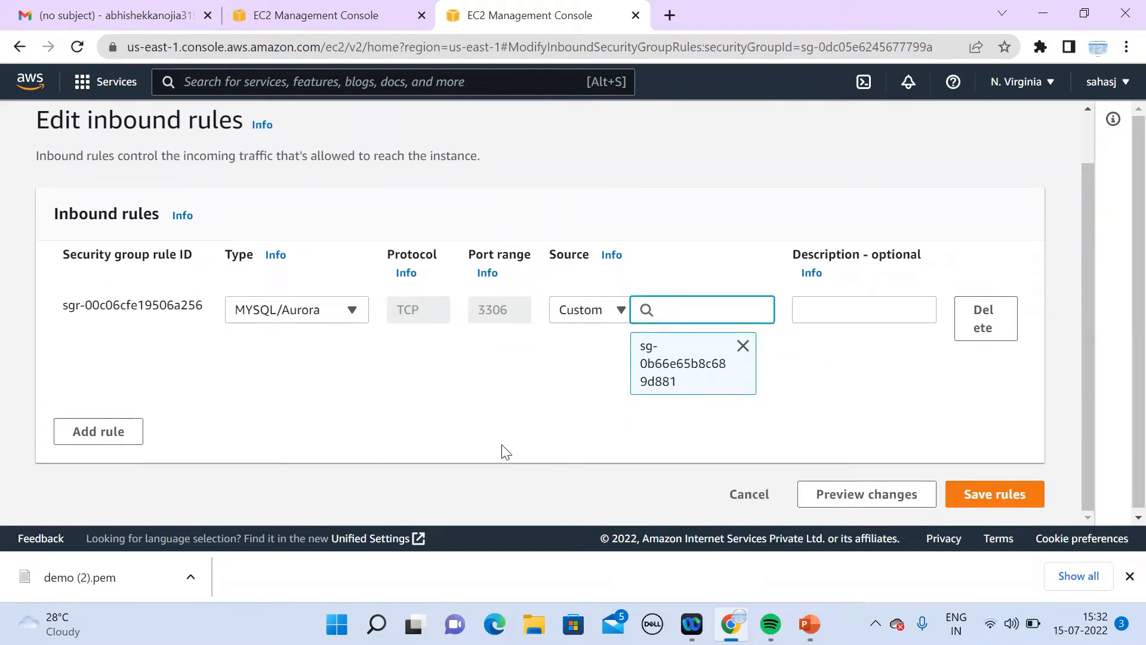
{"action": "left_click", "coordinate": [1016, 505]}
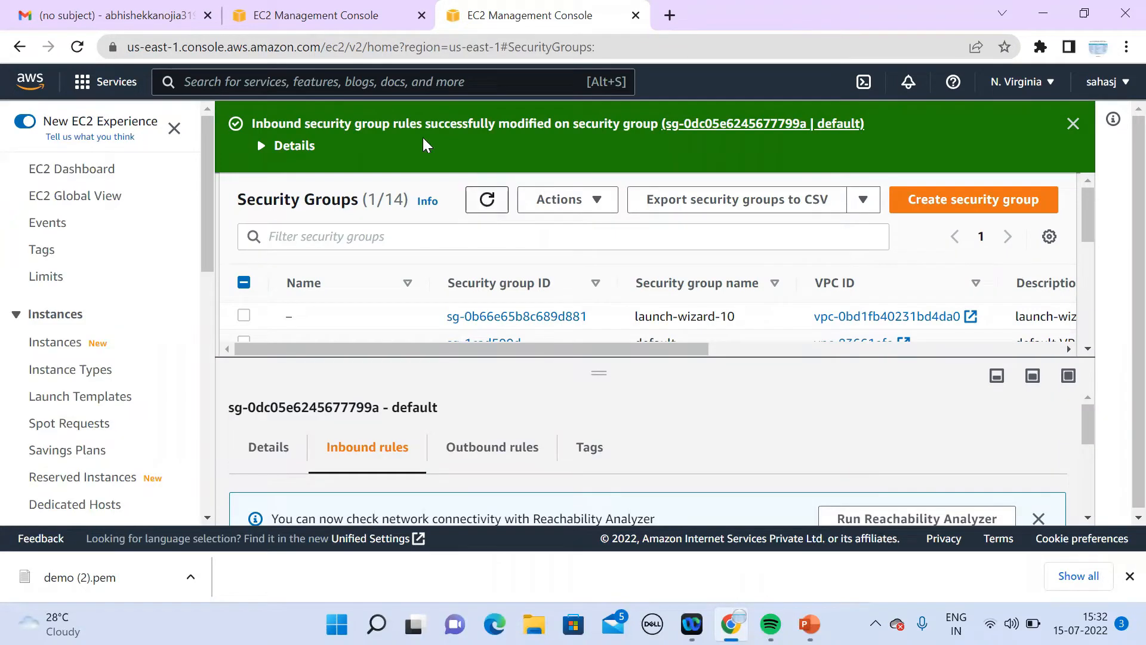
Step: Show the running instance's security groups and inbound rules on its Security tab
{"action": "left_click", "coordinate": [339, 19]}
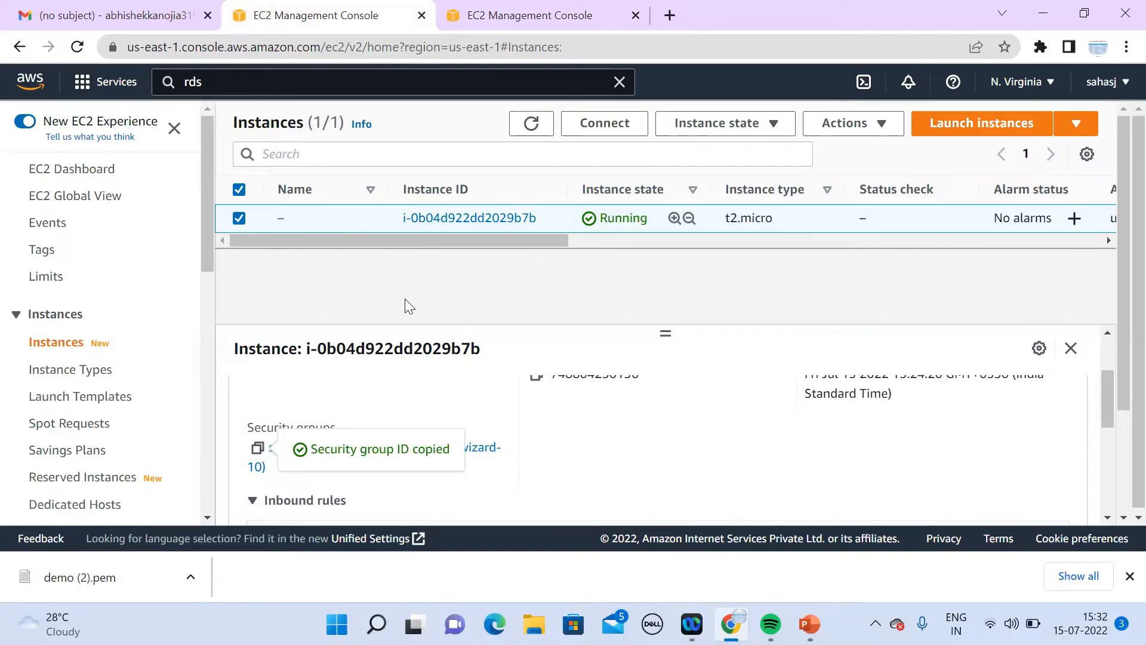
{"action": "left_click", "coordinate": [1107, 517]}
{"action": "left_click_drag", "start_coordinate": [1105, 407], "coordinate": [1109, 351]}
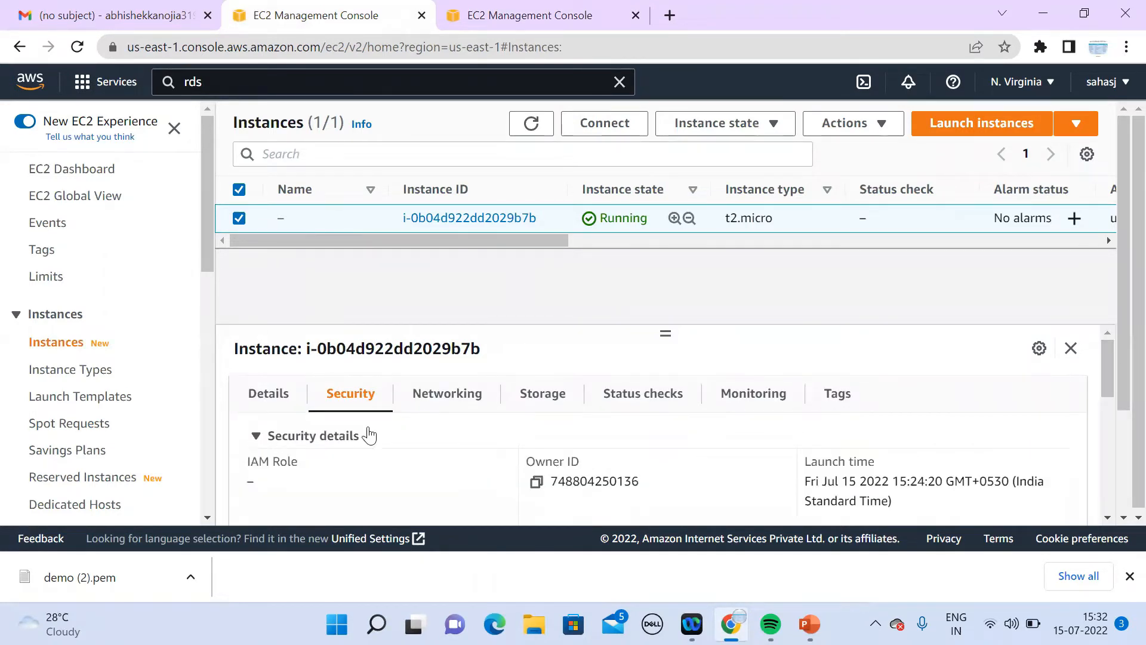
{"action": "left_click", "coordinate": [268, 396]}
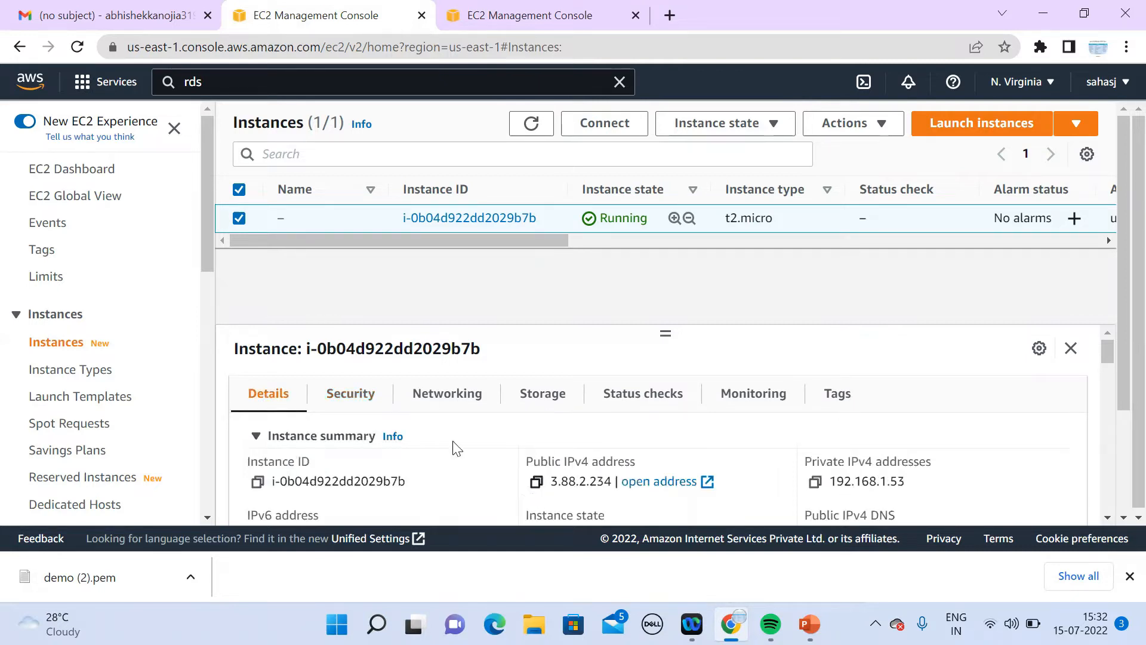
{"action": "left_click", "coordinate": [366, 399]}
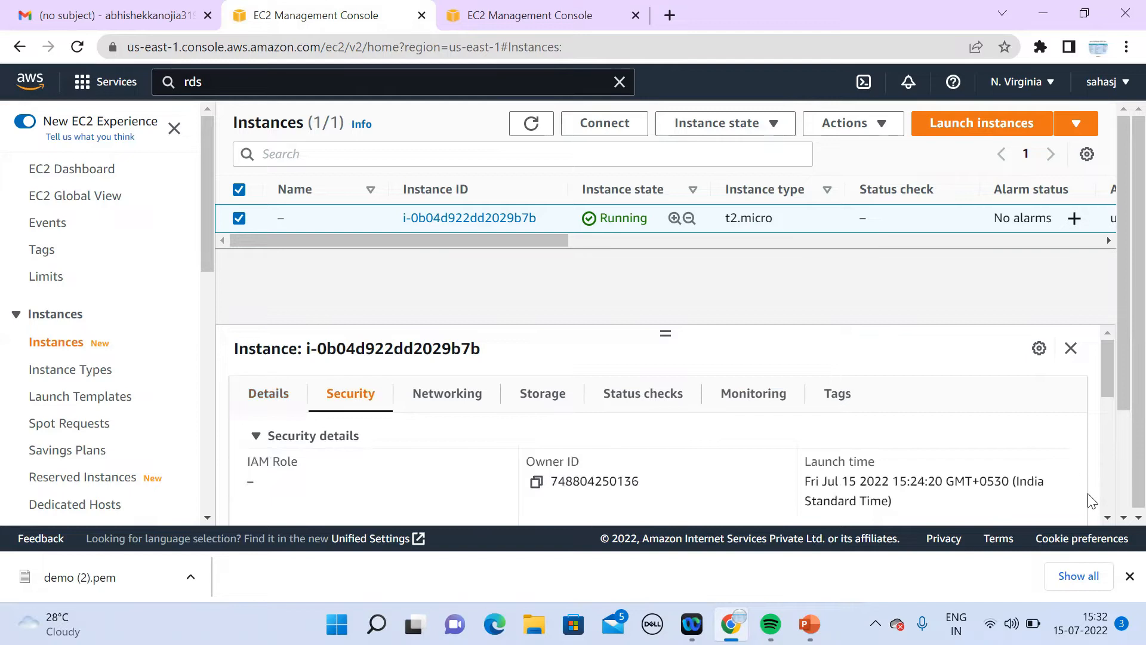
{"action": "left_click", "coordinate": [1108, 517]}
{"action": "left_click", "coordinate": [1109, 518]}
{"action": "left_click", "coordinate": [1109, 518]}
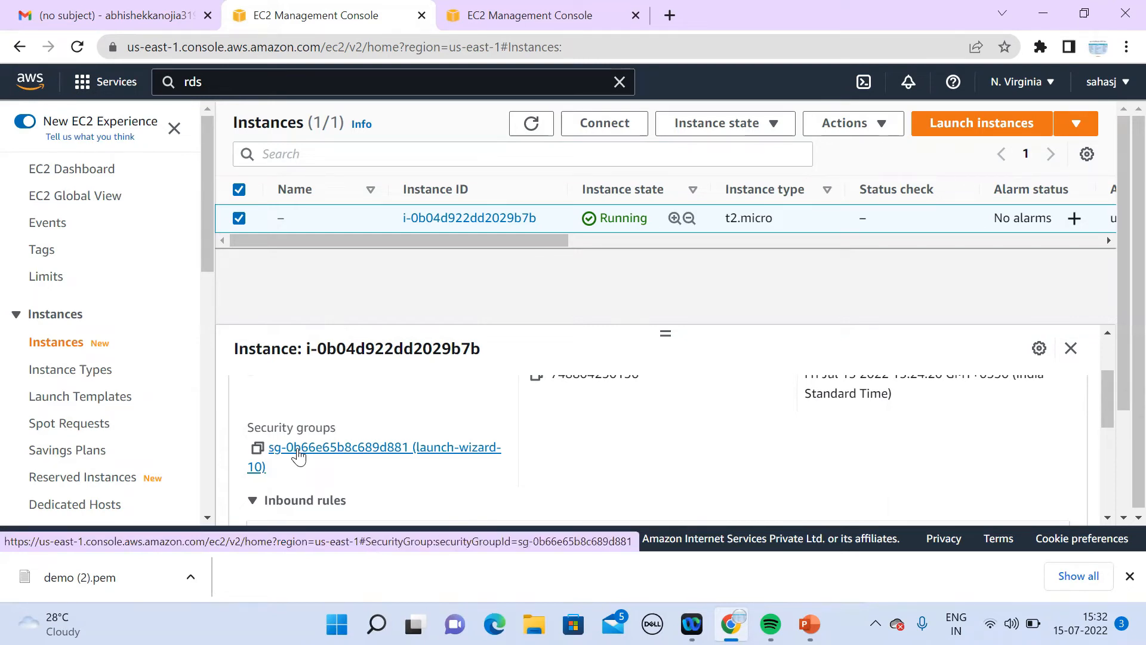
Step: Check the modified security group rules, then return to the instance list
{"action": "left_click", "coordinate": [538, 19]}
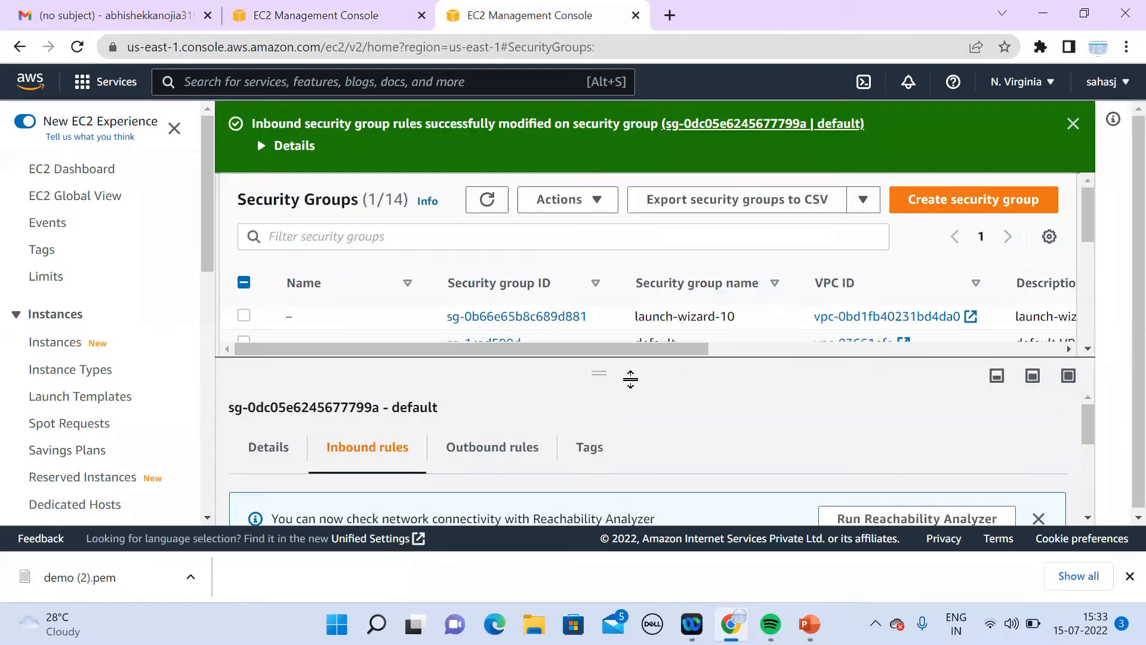
{"action": "left_click", "coordinate": [366, 21]}
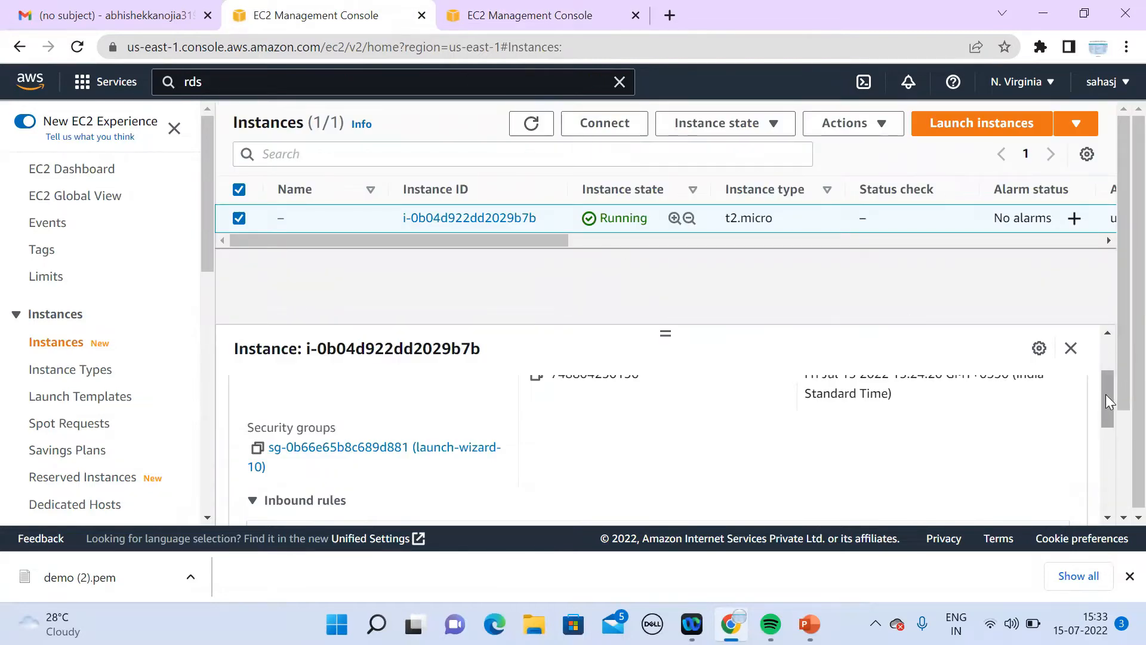
{"action": "left_click_drag", "start_coordinate": [1106, 389], "coordinate": [1118, 359]}
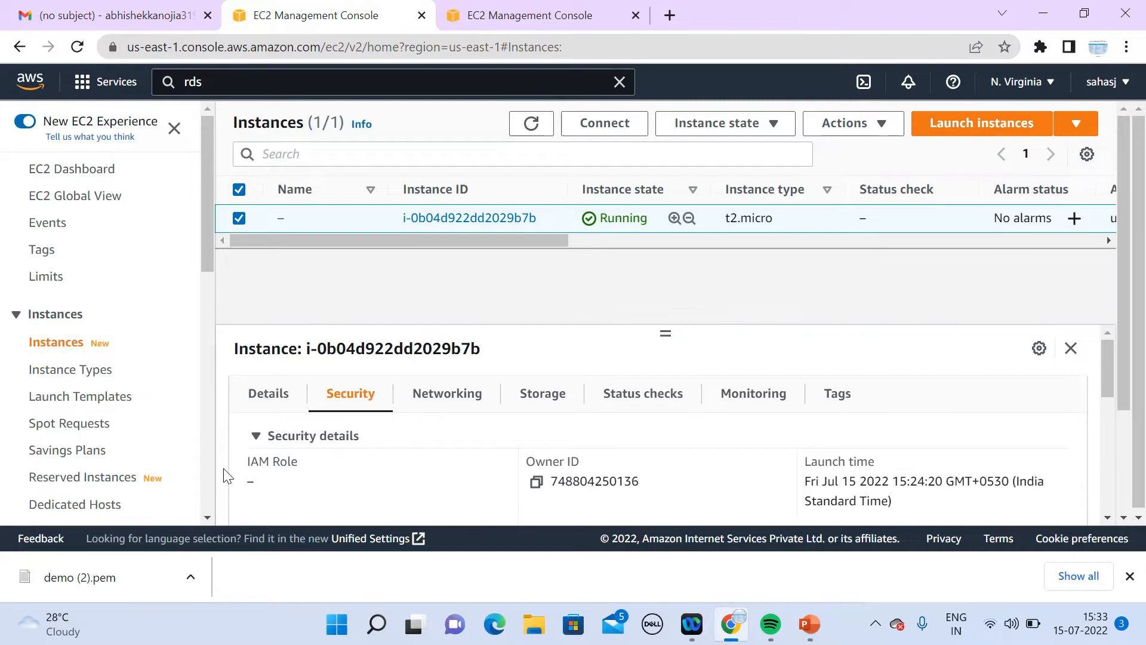
{"action": "left_click", "coordinate": [520, 17]}
{"action": "left_click", "coordinate": [348, 22]}
Step: Connect to the instance with EC2 Instance Connect as ec2-user after glancing at Session Manager
{"action": "left_click", "coordinate": [604, 123]}
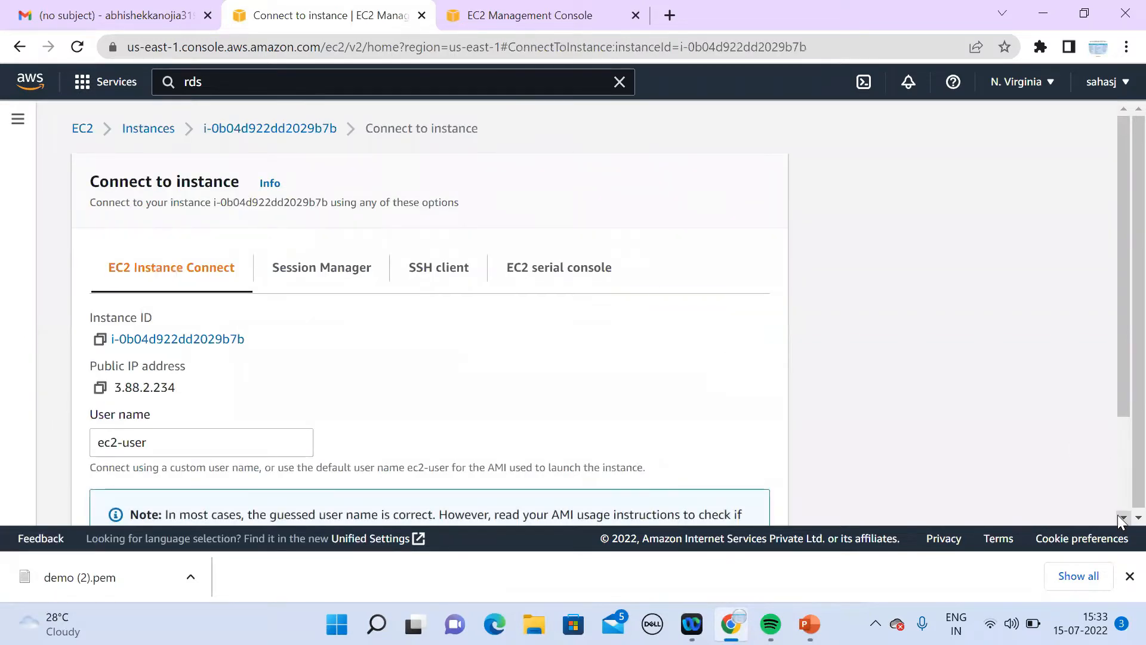
{"action": "scroll", "coordinate": [1121, 521], "scroll_direction": "down", "scroll_amount": 3}
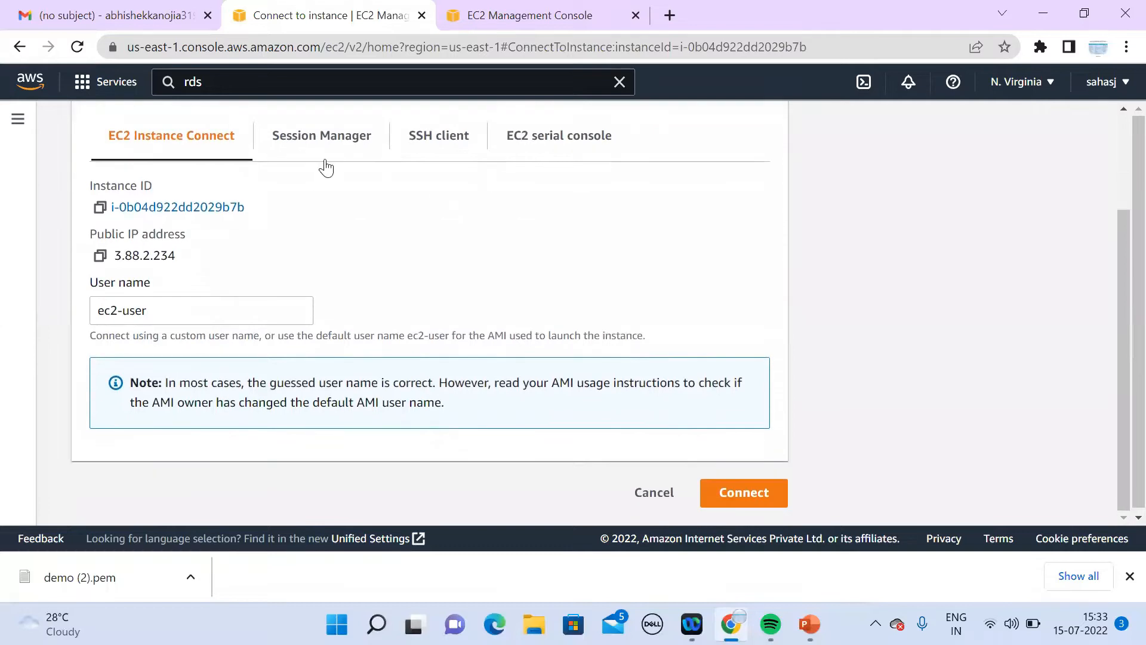
{"action": "left_click", "coordinate": [325, 166]}
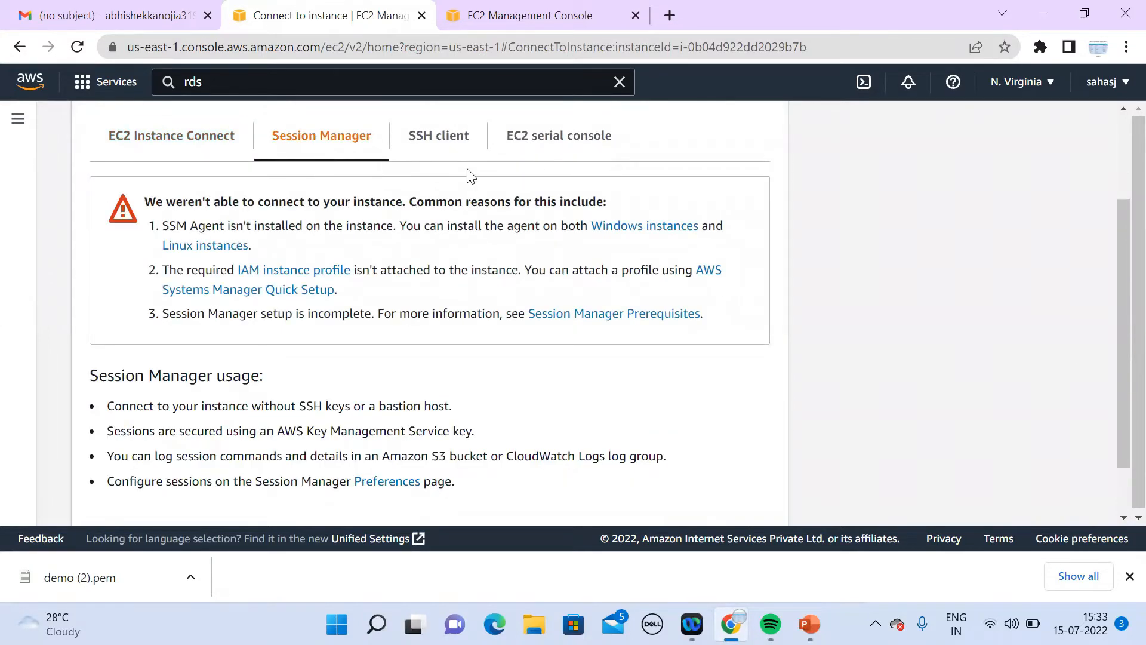
{"action": "left_click", "coordinate": [241, 143]}
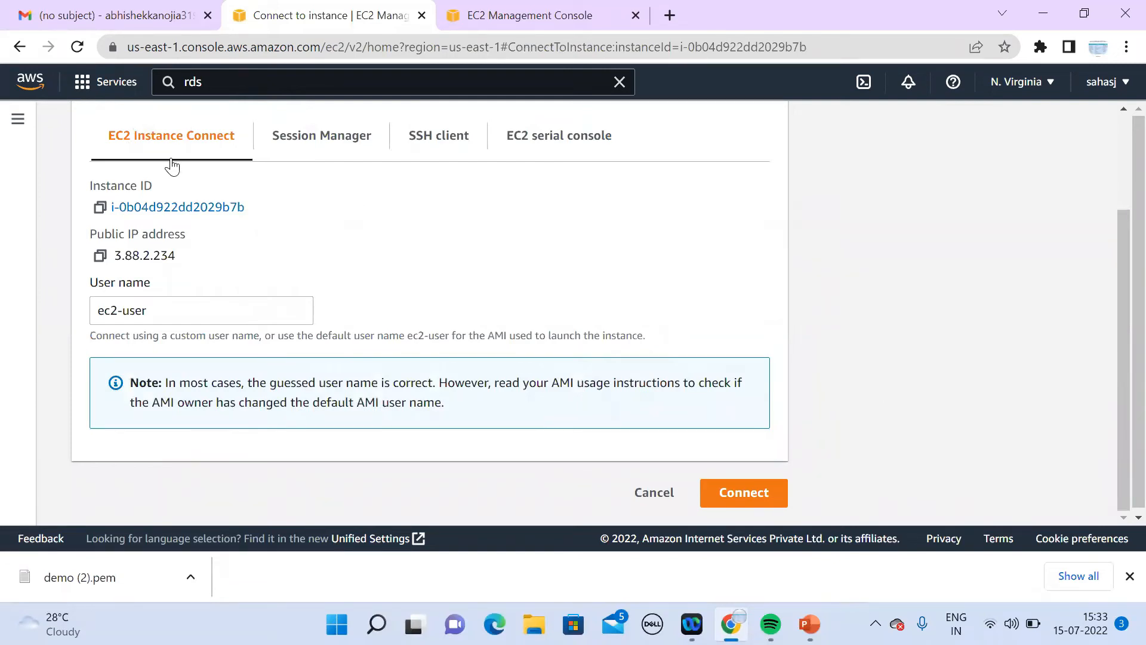
{"action": "left_click", "coordinate": [738, 488]}
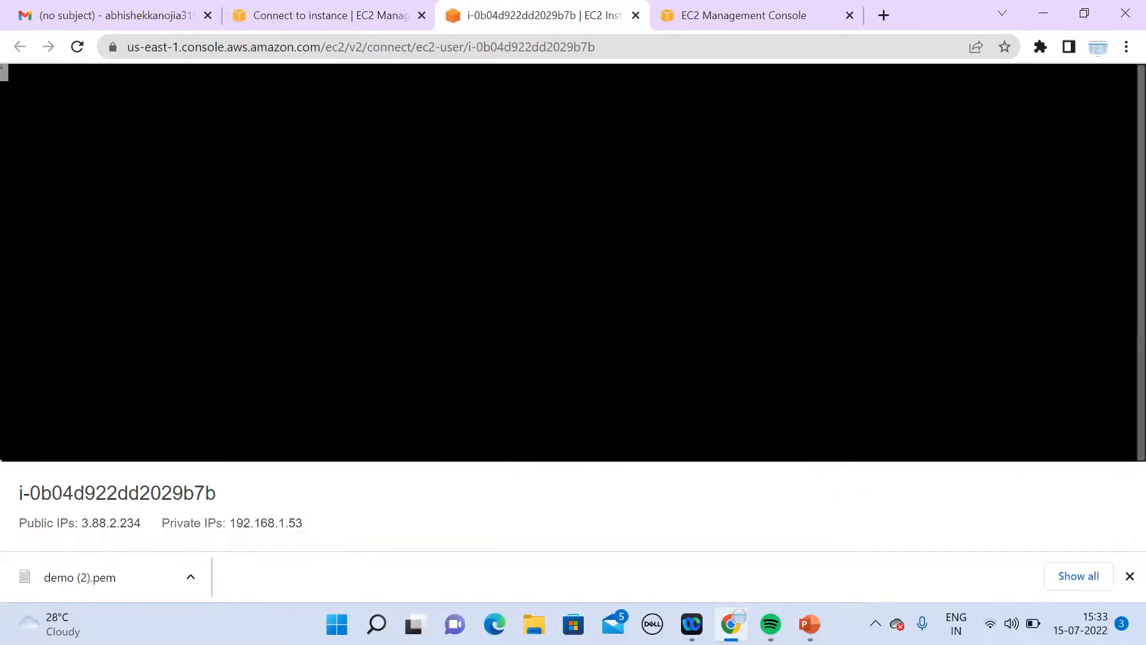
Step: Switch to a root shell with 'sudo su'
{"action": "type", "text": "su"}
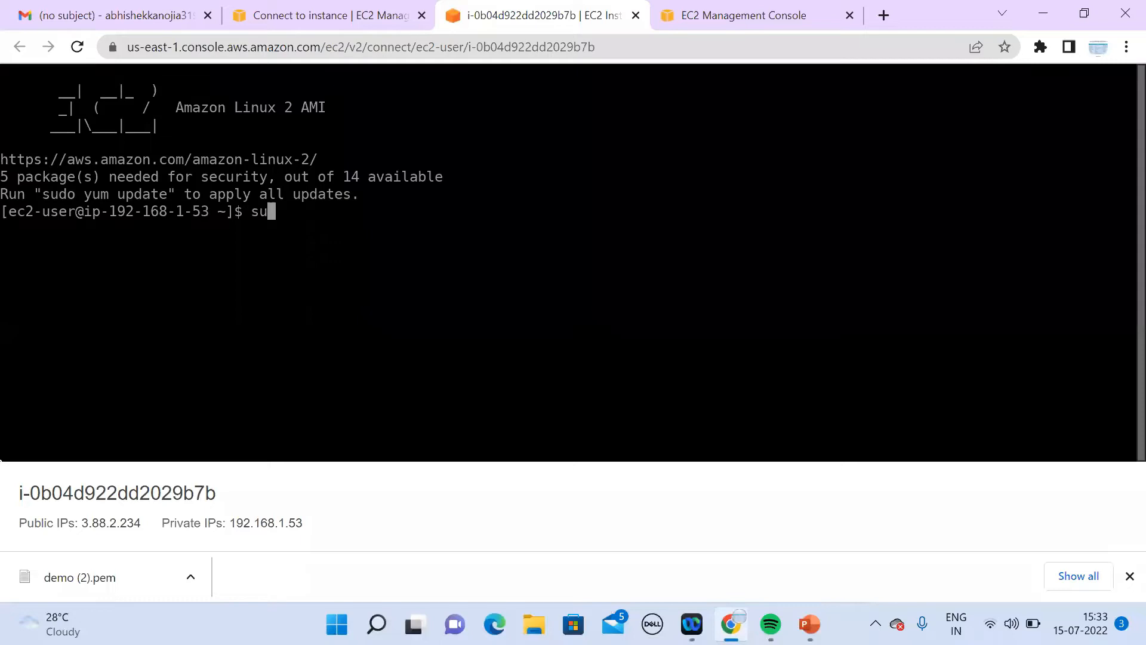
{"action": "key", "text": "XF86MonBrightnessUp"}
{"action": "key", "text": "XF86MonBrightnessUp"}
{"action": "key", "text": "XF86MonBrightnessUp"}
{"action": "key", "text": "XF86MonBrightnessUp"}
{"action": "key", "text": "XF86MonBrightnessUp"}
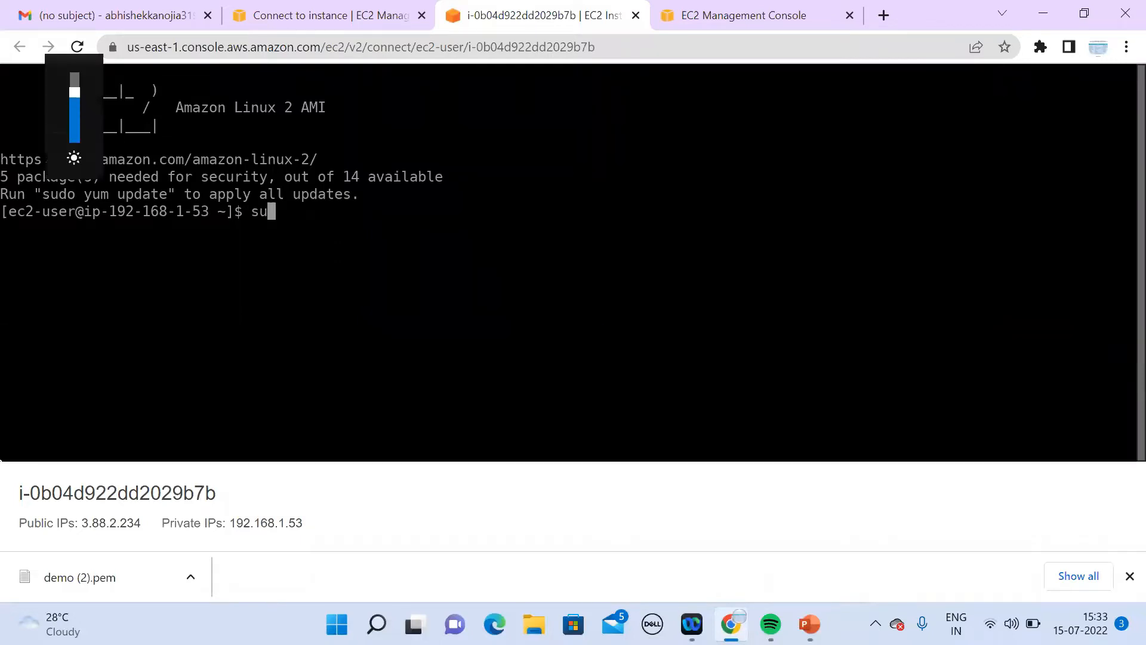
{"action": "type", "text": "do su"}
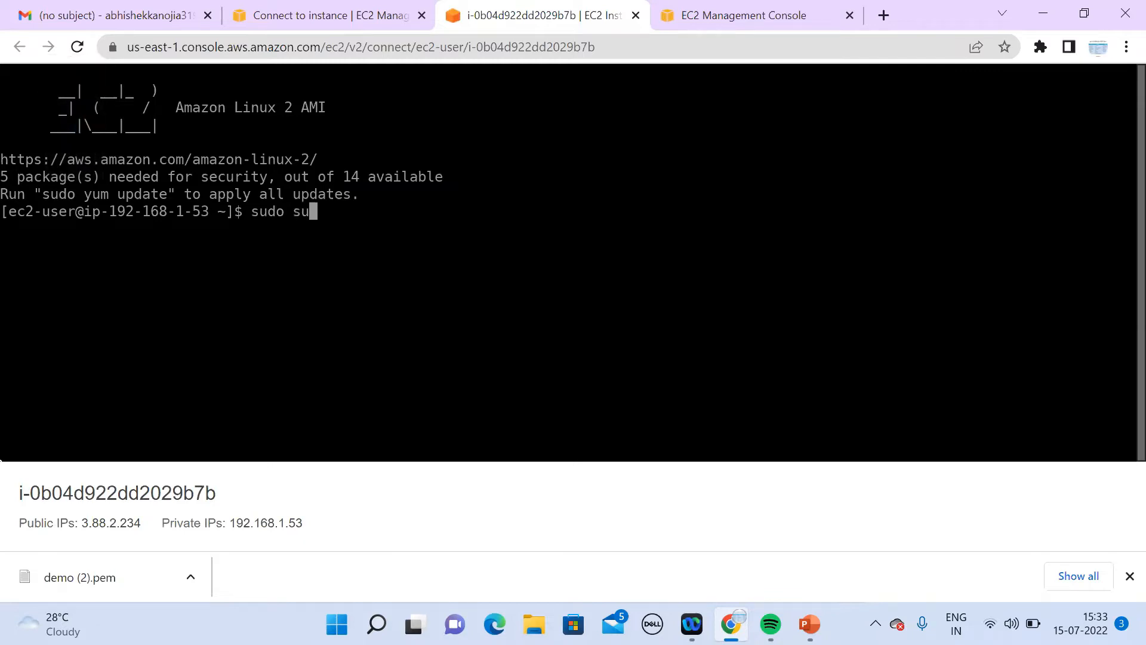
{"action": "key", "text": "Return"}
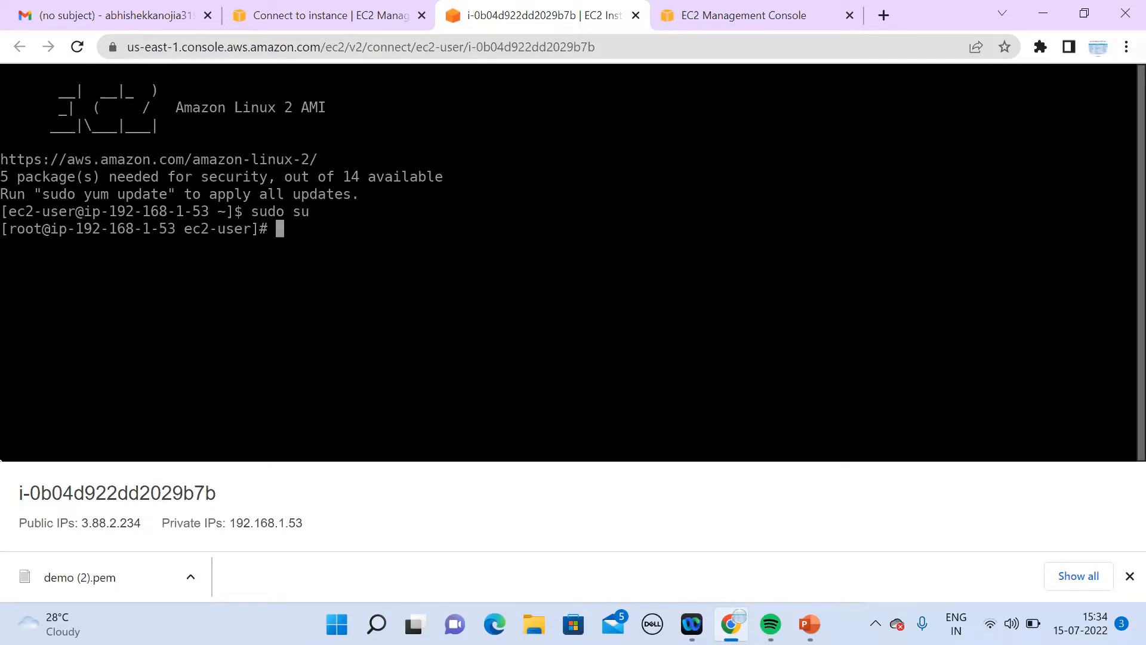
Step: Run 'yum update -y' to update all installed packages
{"action": "type", "text": "yum insta"}
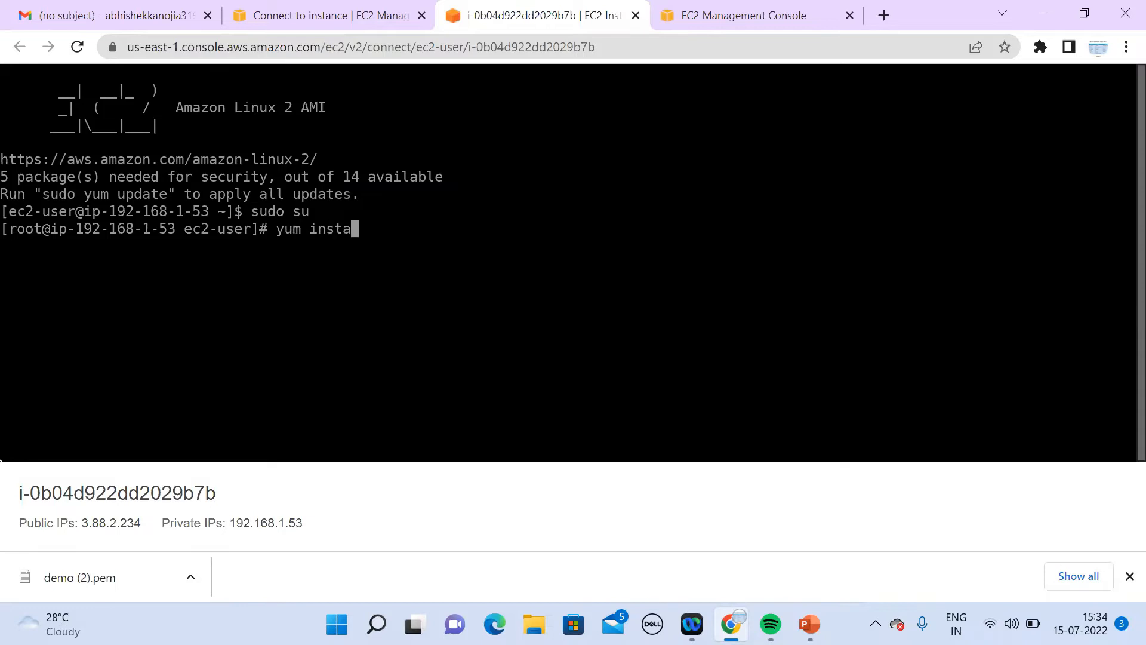
{"action": "key", "text": "BackSpace"}
{"action": "key", "text": "BackSpace"}
{"action": "key", "text": "BackSpace"}
{"action": "key", "text": "BackSpace"}
{"action": "key", "text": "BackSpace"}
{"action": "type", "text": "update -y"}
{"action": "key", "text": "Return"}
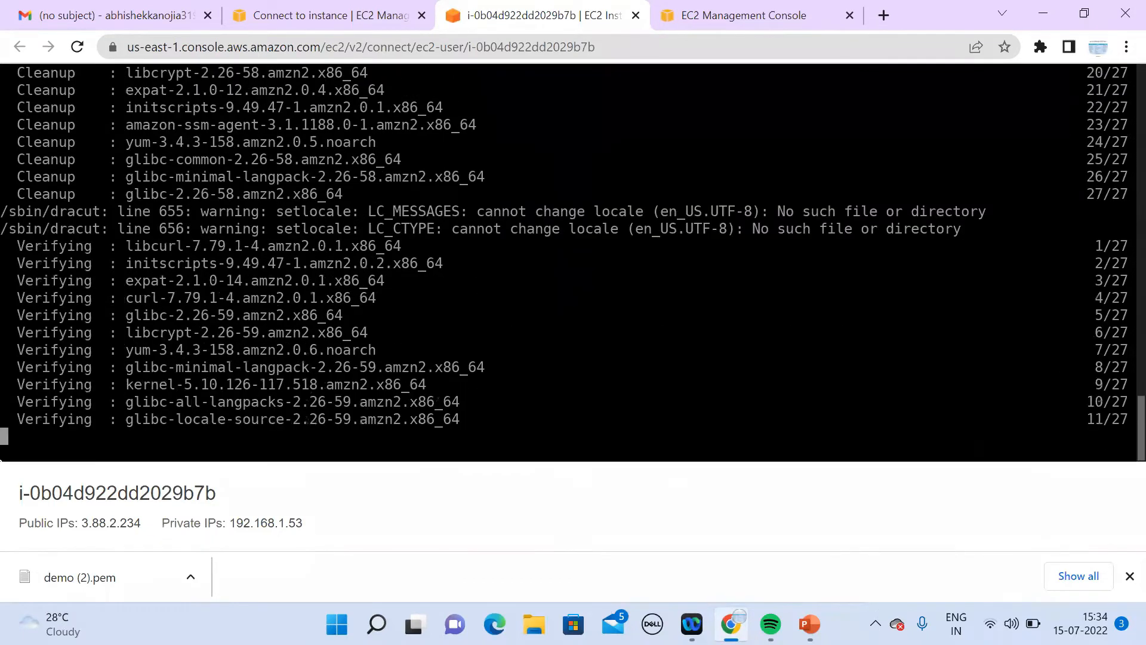
Step: Run 'yum install httpd mariadb' and confirm with y to install Apache and MariaDB
{"action": "type", "text": "yum"}
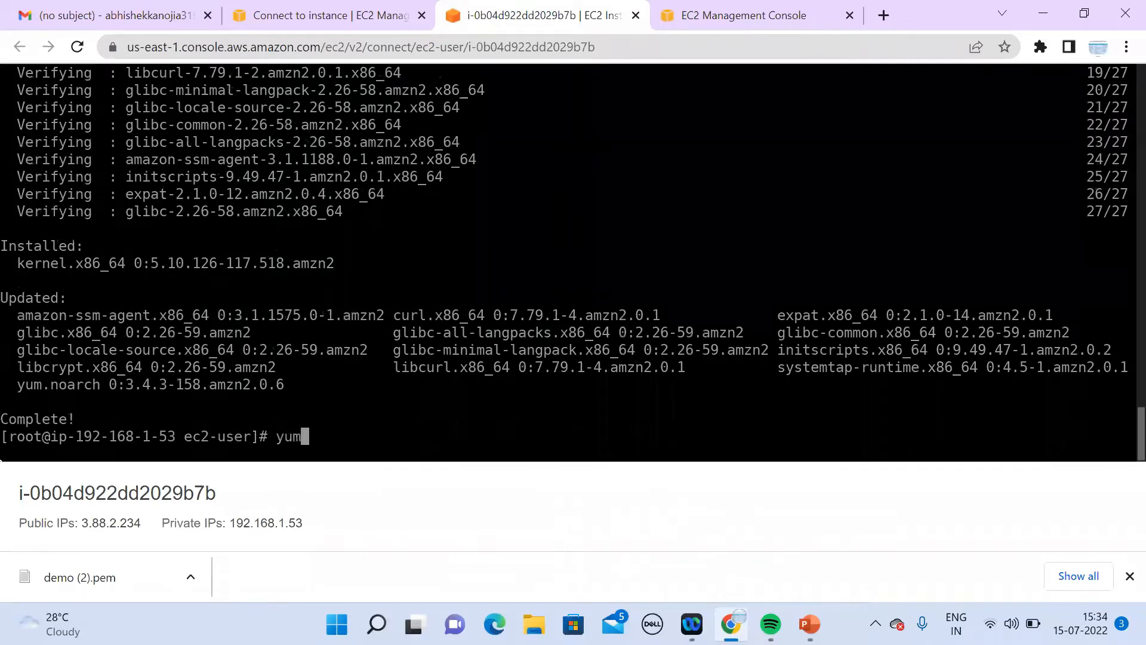
{"action": "type", "text": " install "}
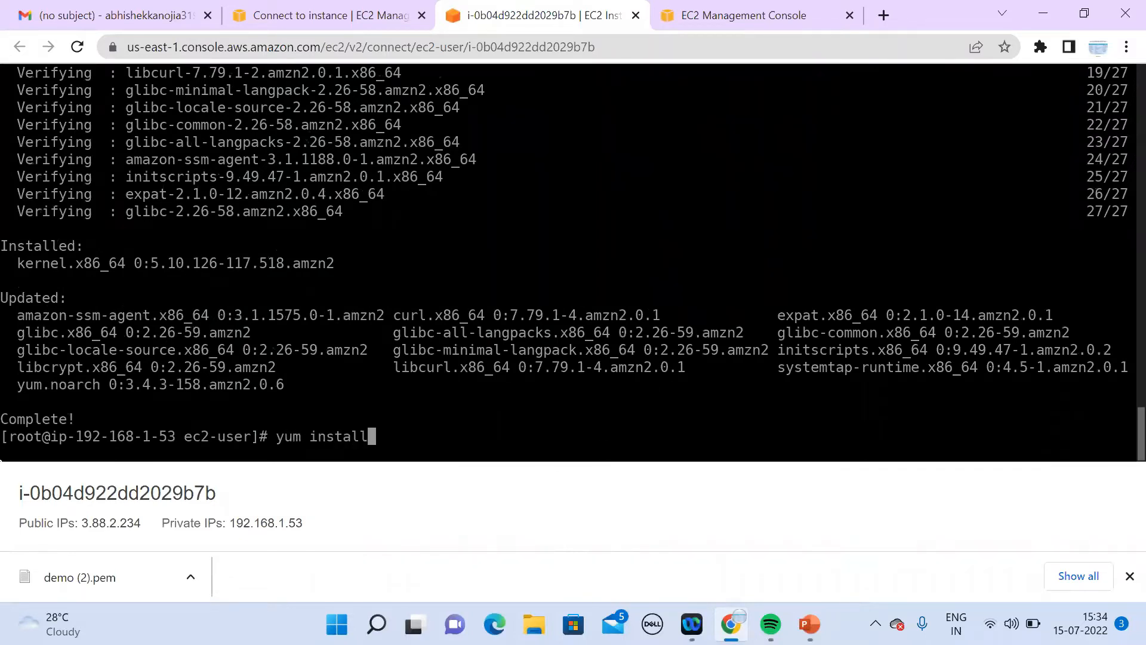
{"action": "type", "text": "httpd my"}
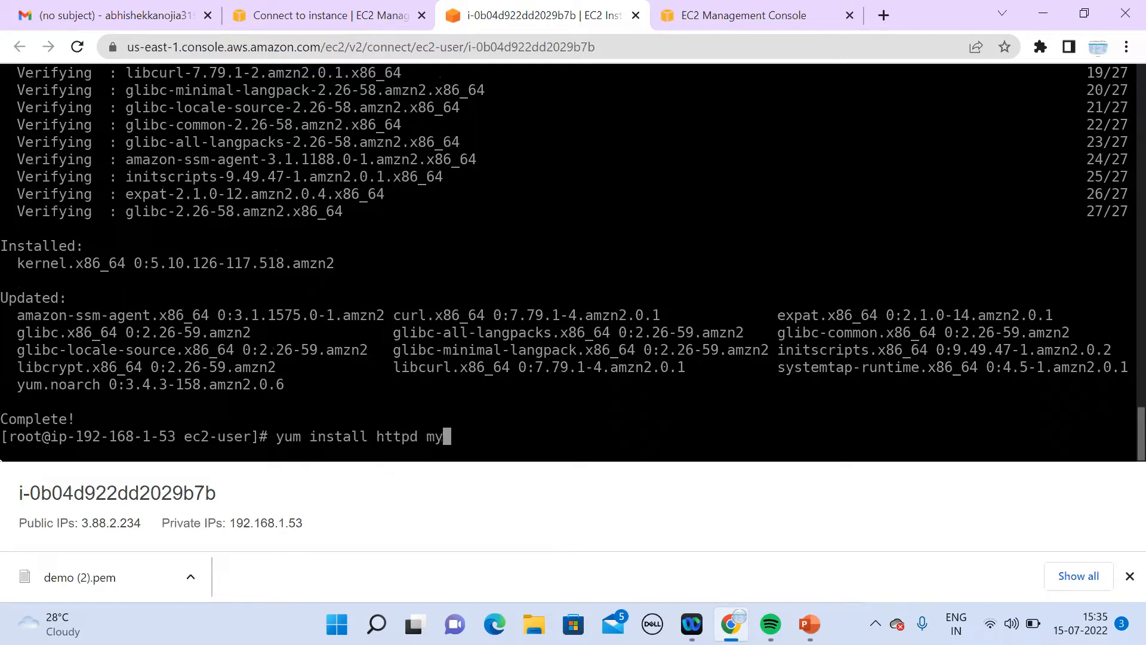
{"action": "type", "text": "sql"}
{"action": "key", "text": "BackSpace"}
{"action": "key", "text": "BackSpace"}
{"action": "key", "text": "BackSpace"}
{"action": "key", "text": "BackSpace"}
{"action": "type", "text": "ariabd"}
{"action": "key", "text": "BackSpace"}
{"action": "key", "text": "BackSpace"}
{"action": "type", "text": "bd"}
{"action": "key", "text": "BackSpace"}
{"action": "key", "text": "BackSpace"}
{"action": "type", "text": "db"}
{"action": "key", "text": "Return"}
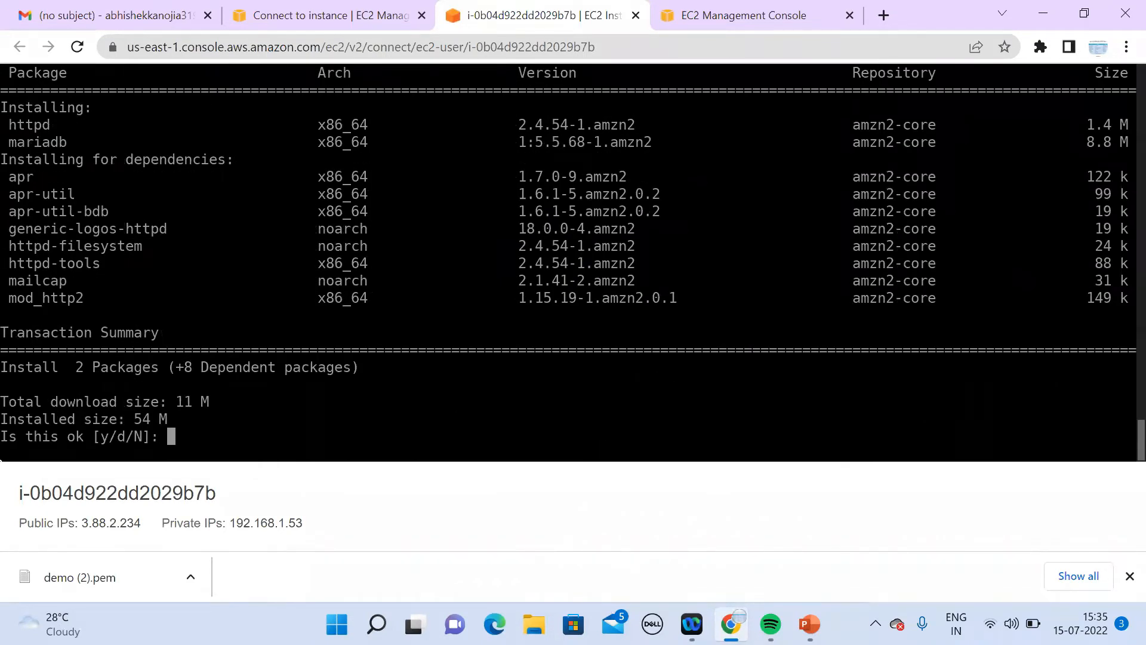
{"action": "type", "text": "y"}
{"action": "key", "text": "Return"}
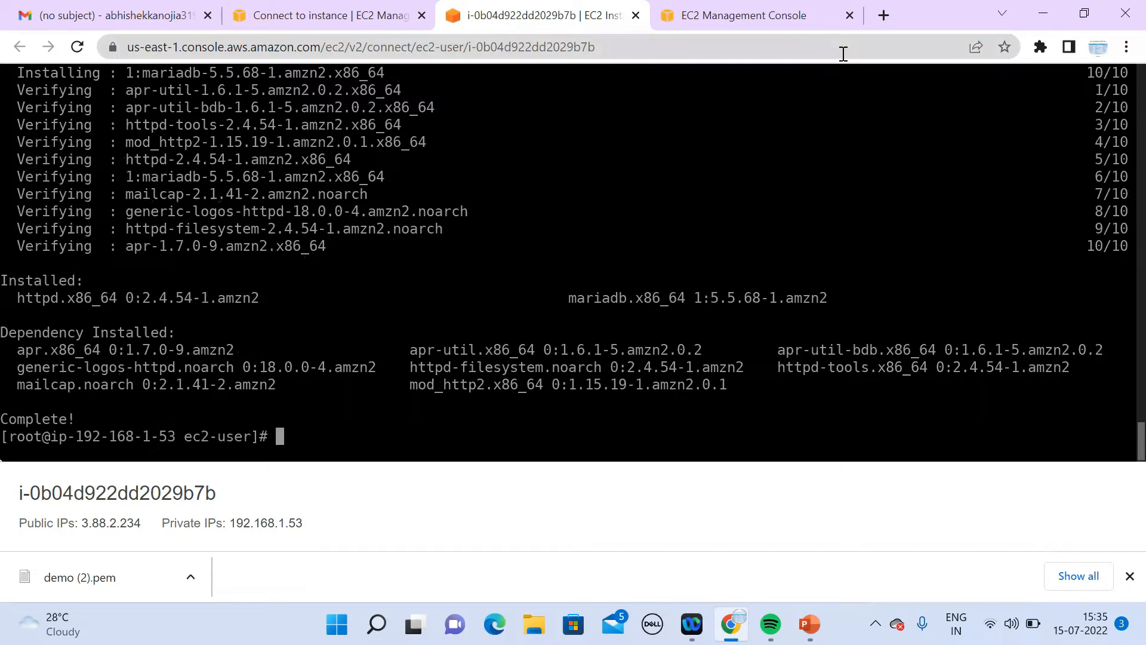
Step: In a new tab, search Google for 'wordpress download' and open the WordPress.org download page
{"action": "left_click", "coordinate": [884, 16]}
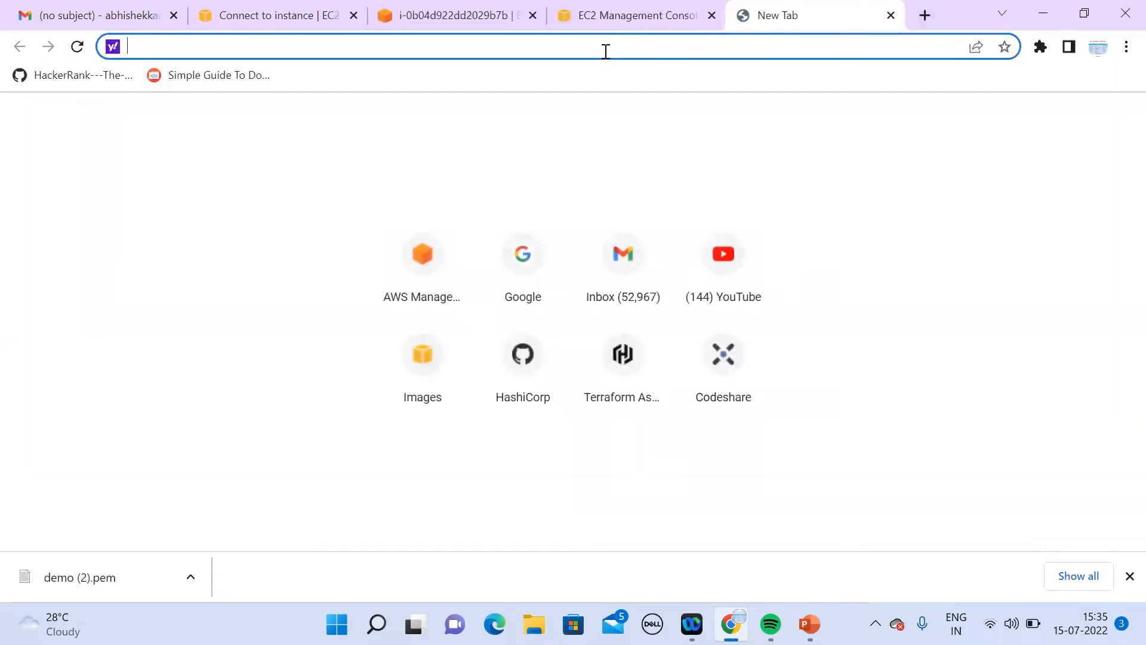
{"action": "type", "text": "go"}
{"action": "key", "text": "Return"}
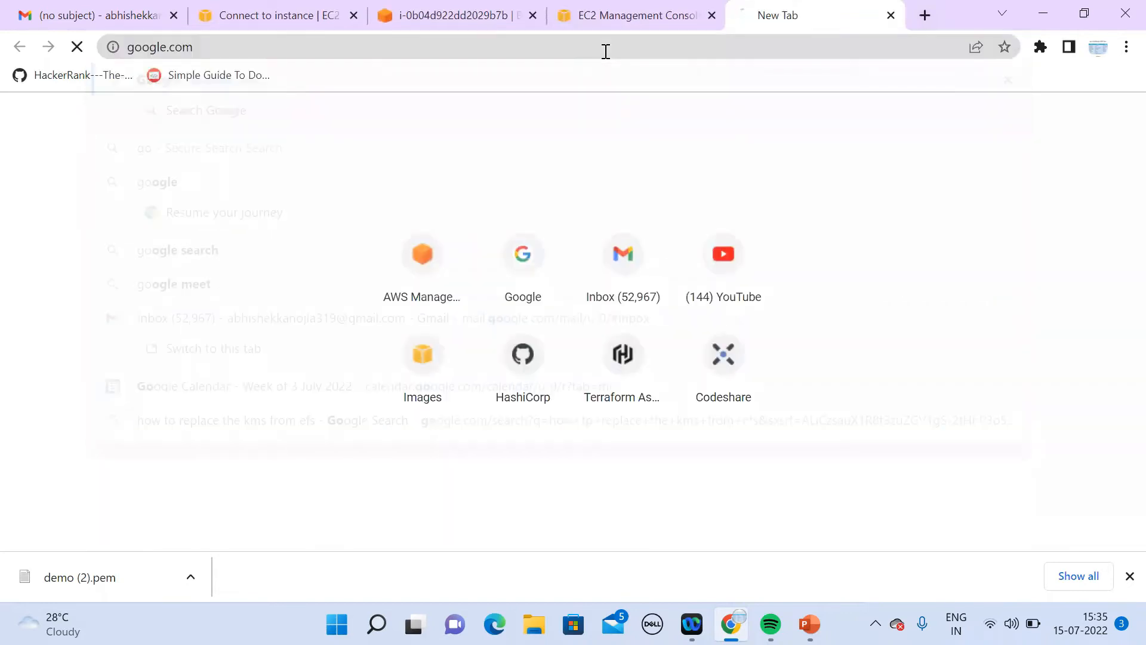
{"action": "type", "text": "wordpre"}
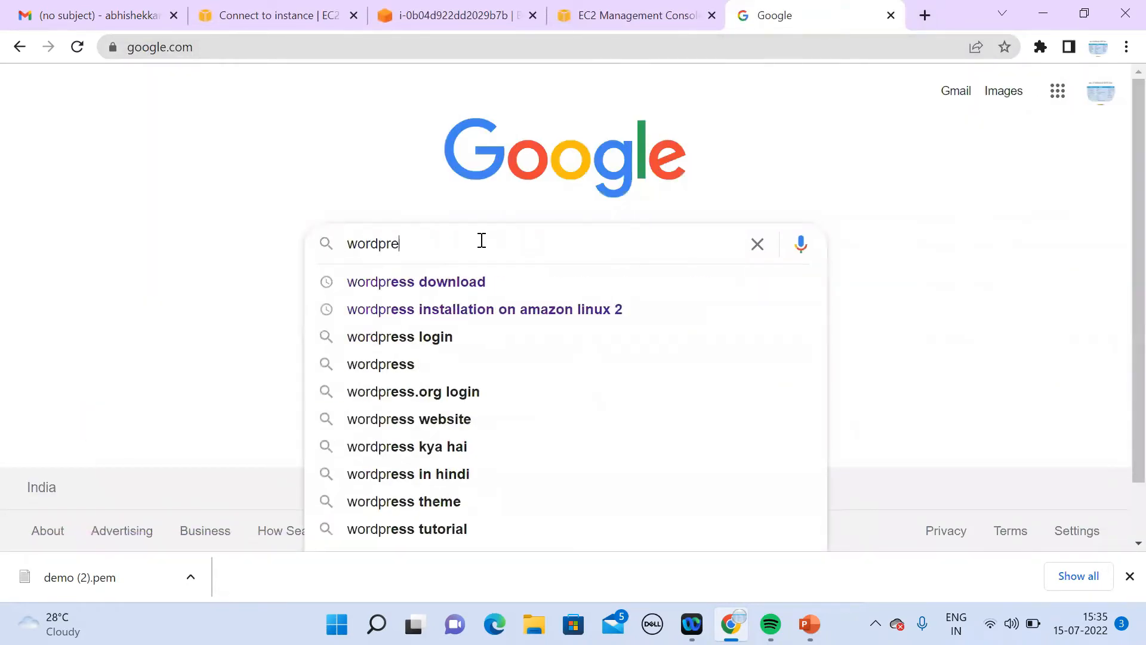
{"action": "key", "text": "Down"}
{"action": "key", "text": "Return"}
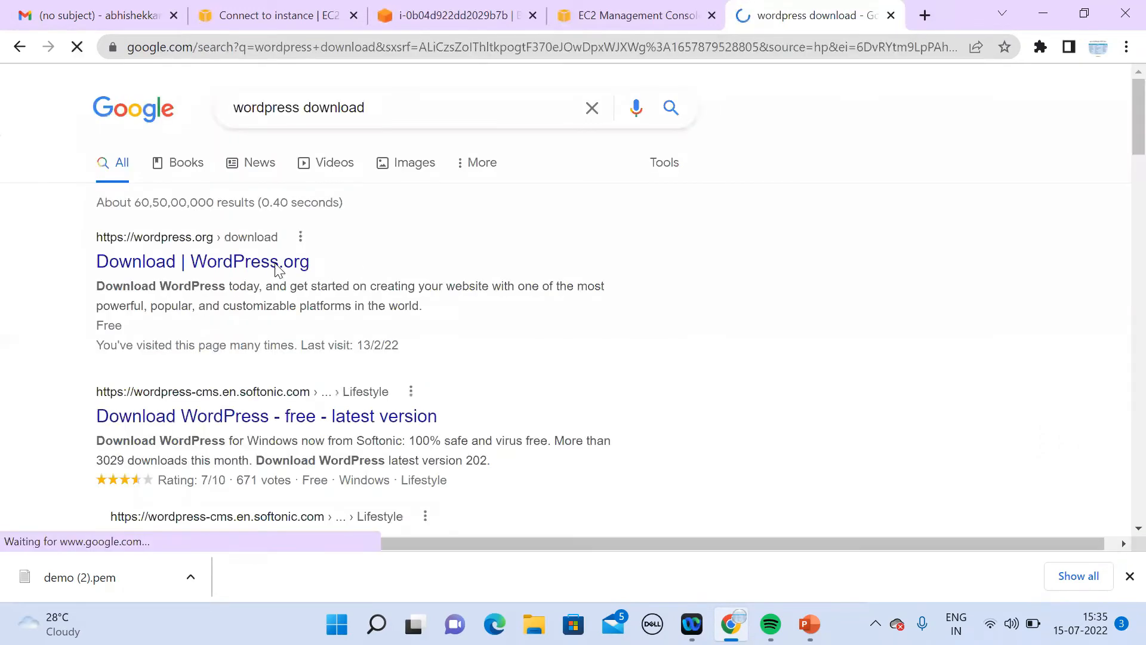
{"action": "left_click", "coordinate": [262, 270]}
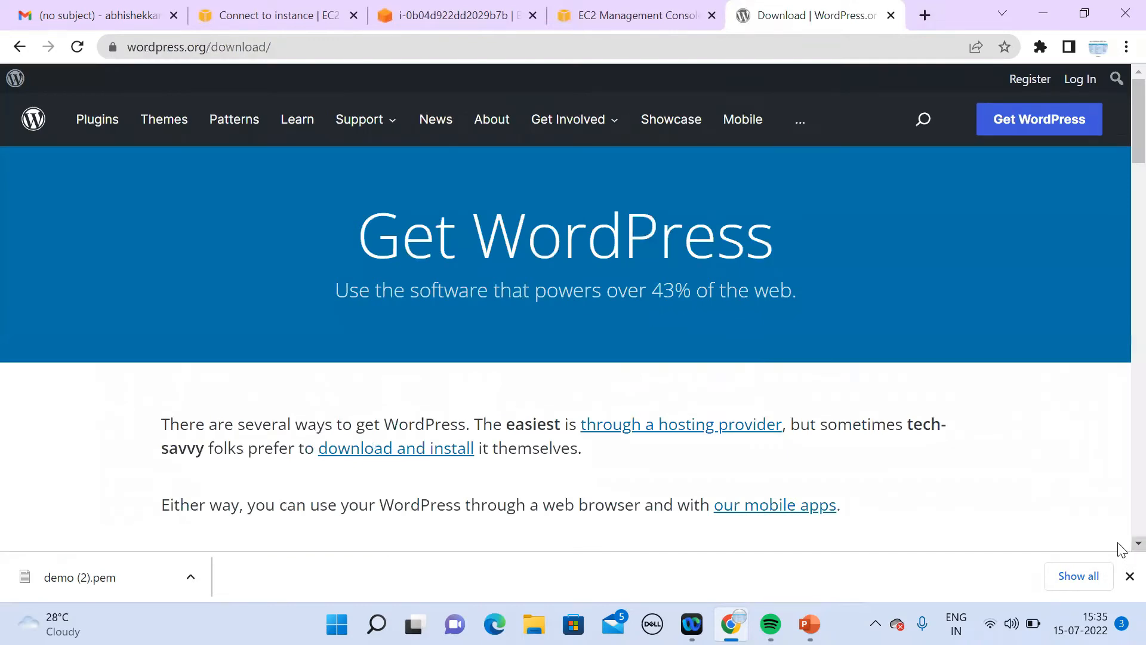
Step: Copy the Download WordPress 6.0.1 link address and return to the terminal tab
{"action": "scroll", "coordinate": [1118, 546], "scroll_direction": "down", "scroll_amount": 2}
{"action": "scroll", "coordinate": [1118, 548], "scroll_direction": "down", "scroll_amount": 15}
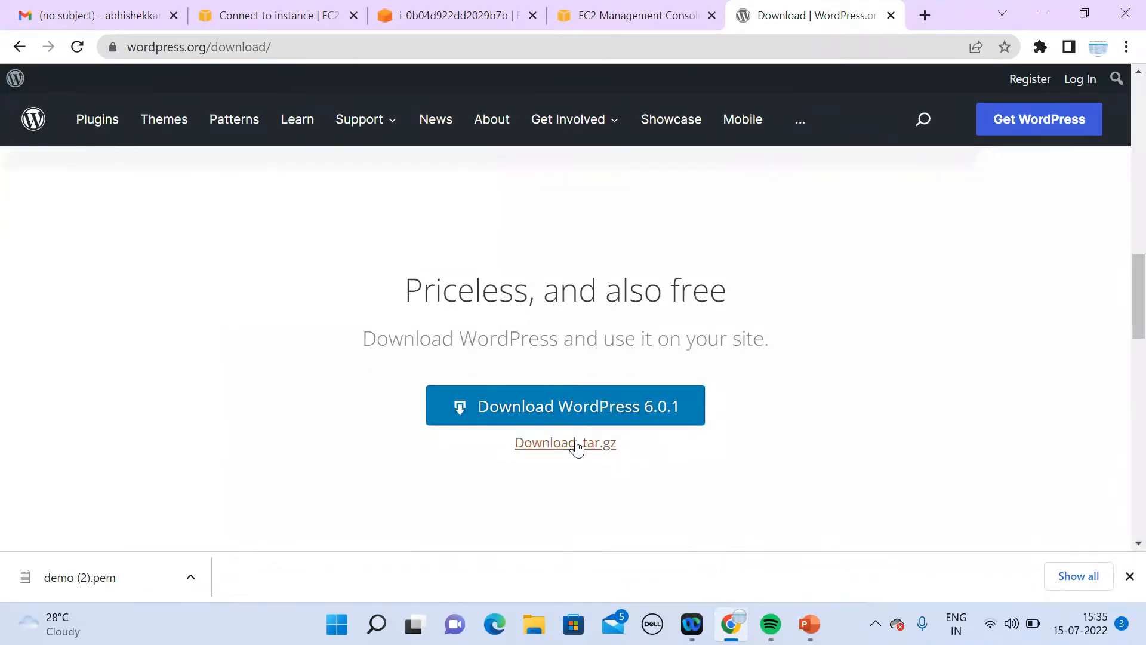
{"action": "right_click", "coordinate": [461, 410]}
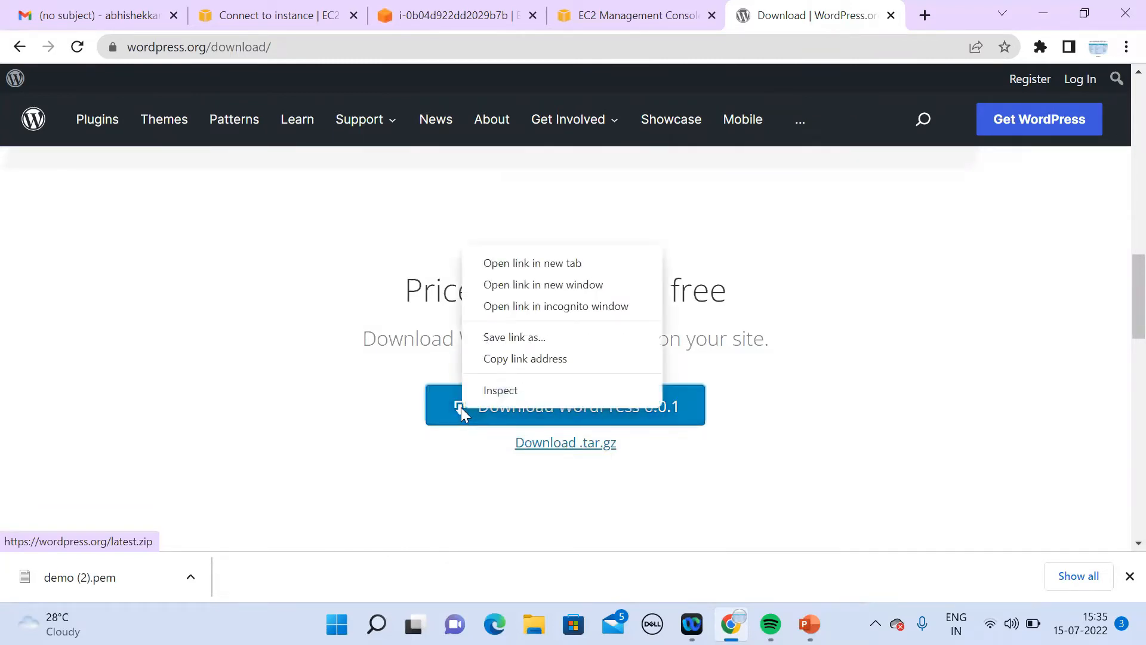
{"action": "left_click", "coordinate": [530, 359]}
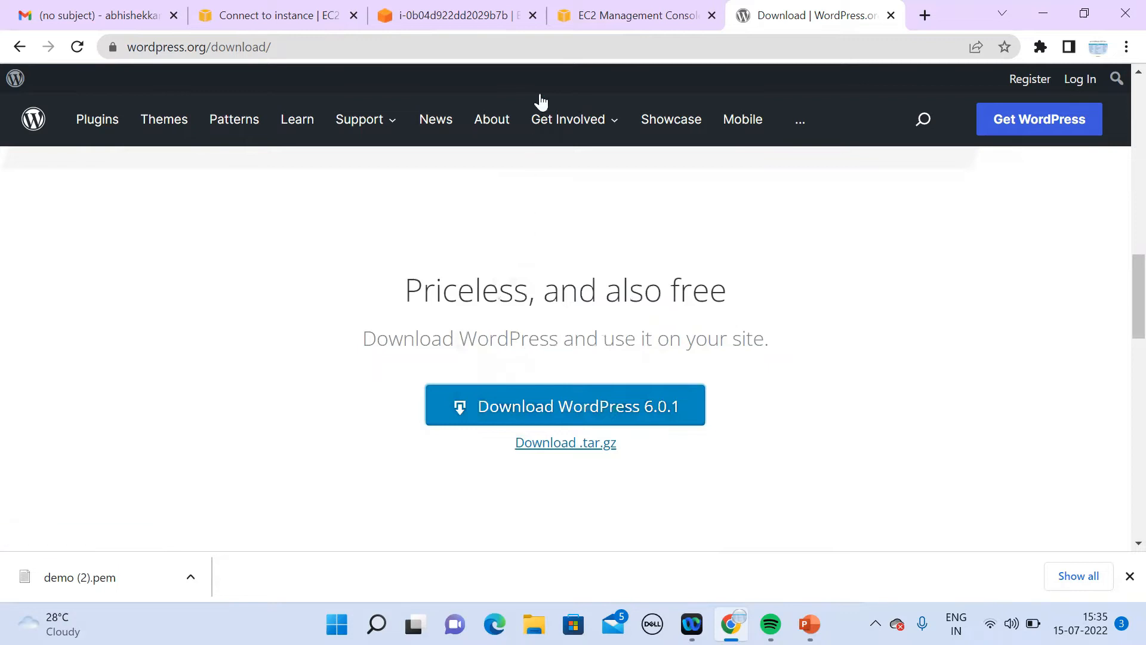
{"action": "left_click", "coordinate": [464, 24]}
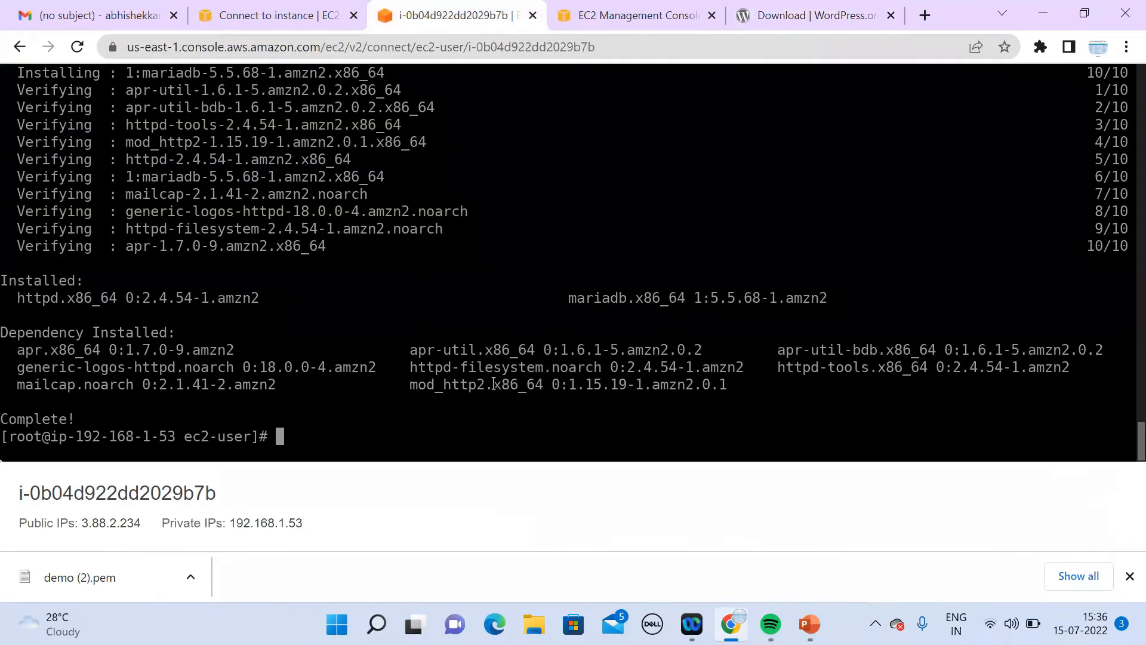
Step: Download the WordPress zip with wget using the copied link, then list the files
{"action": "type", "text": "wget"}
{"action": "key", "text": "ctrl+v"}
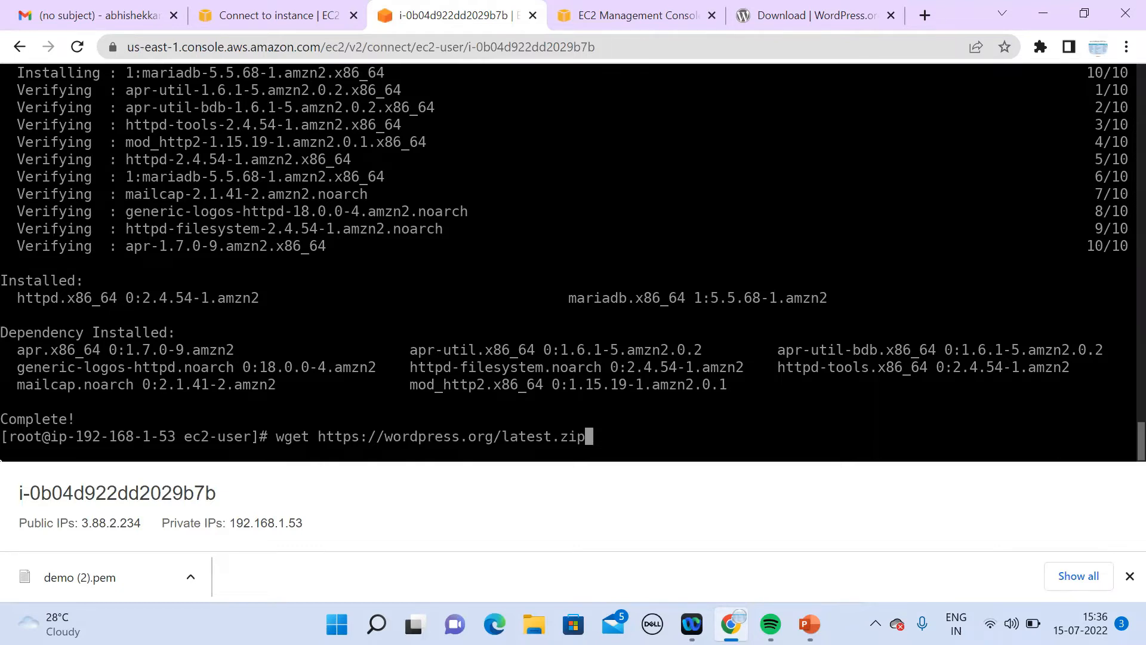
{"action": "key", "text": "Return"}
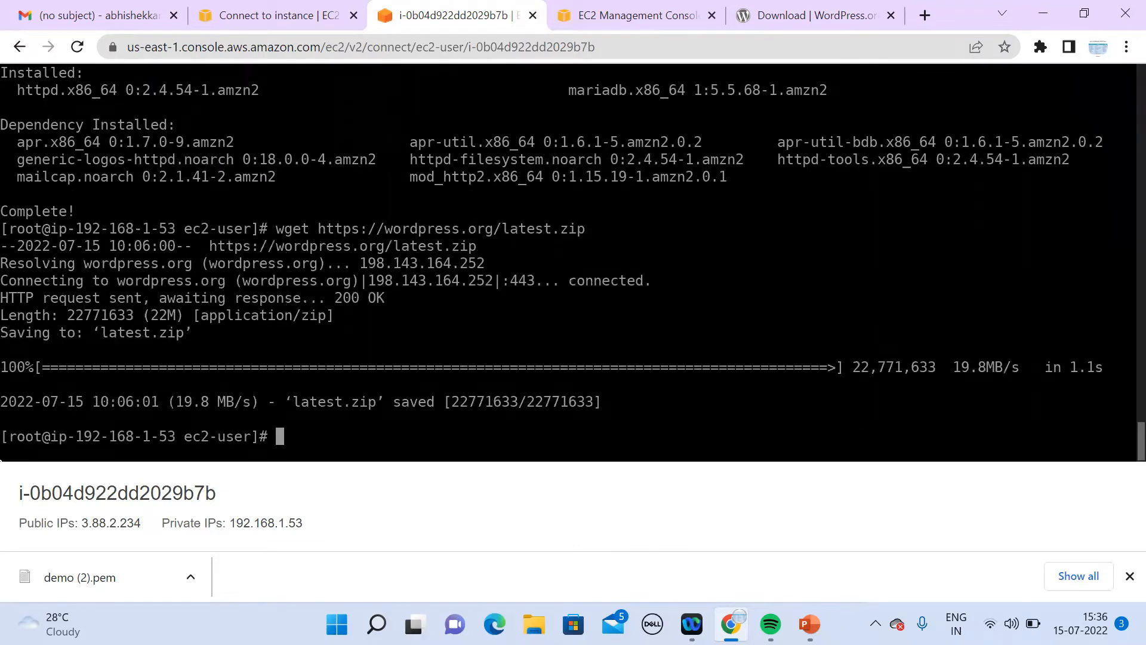
{"action": "type", "text": "ls"}
{"action": "key", "text": "Return"}
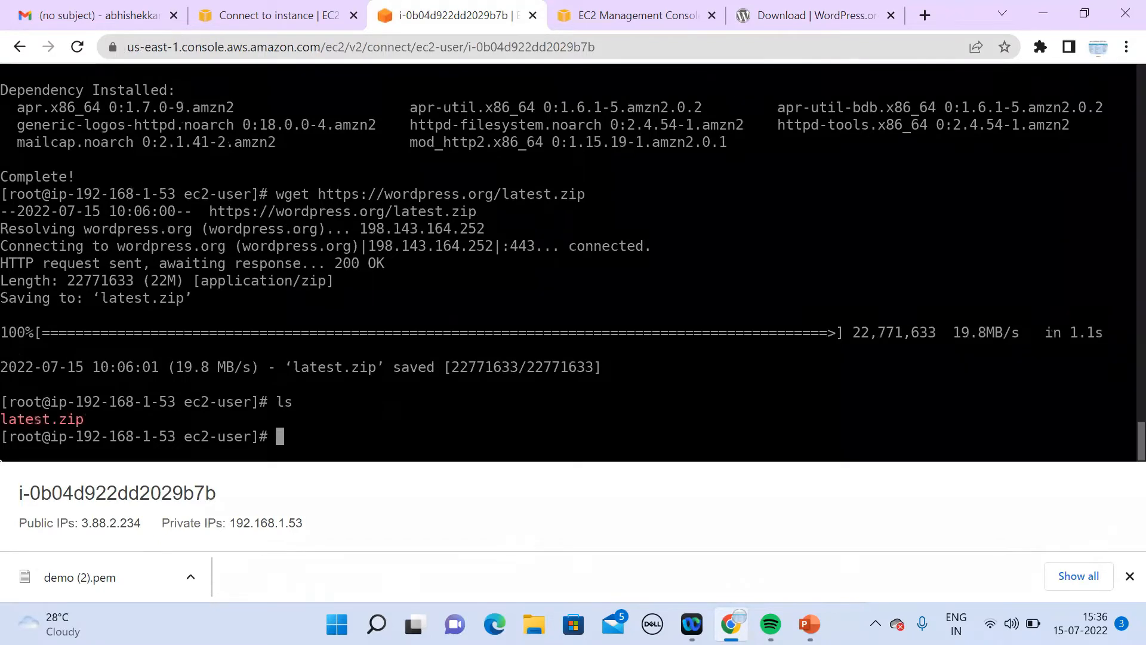
Step: Move latest.zip into /var/www/html/
{"action": "left_click_drag", "start_coordinate": [89, 419], "coordinate": [3, 422]}
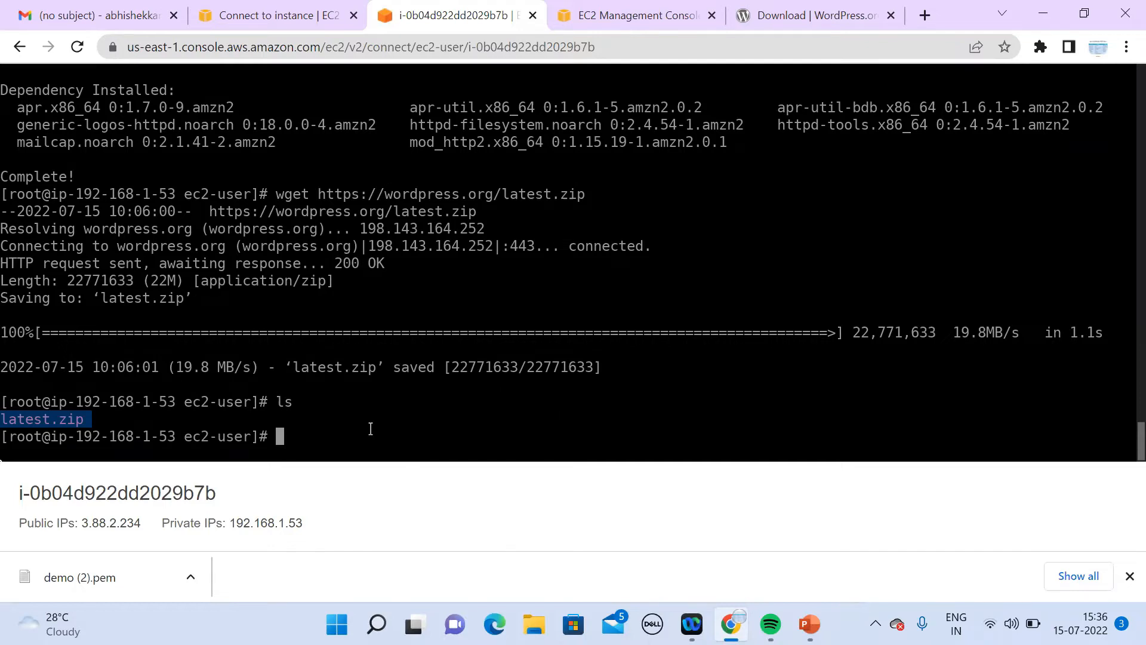
{"action": "type", "text": "mv lat"}
{"action": "key", "text": "Tab"}
{"action": "type", "text": "/"}
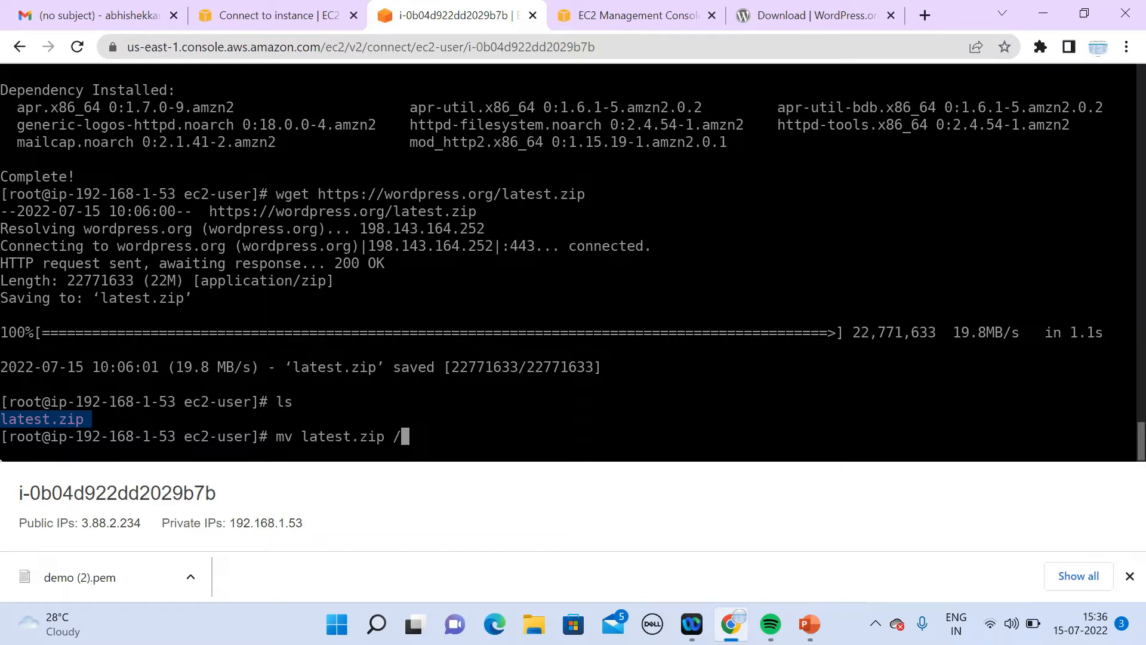
{"action": "type", "text": "var/www/html/"}
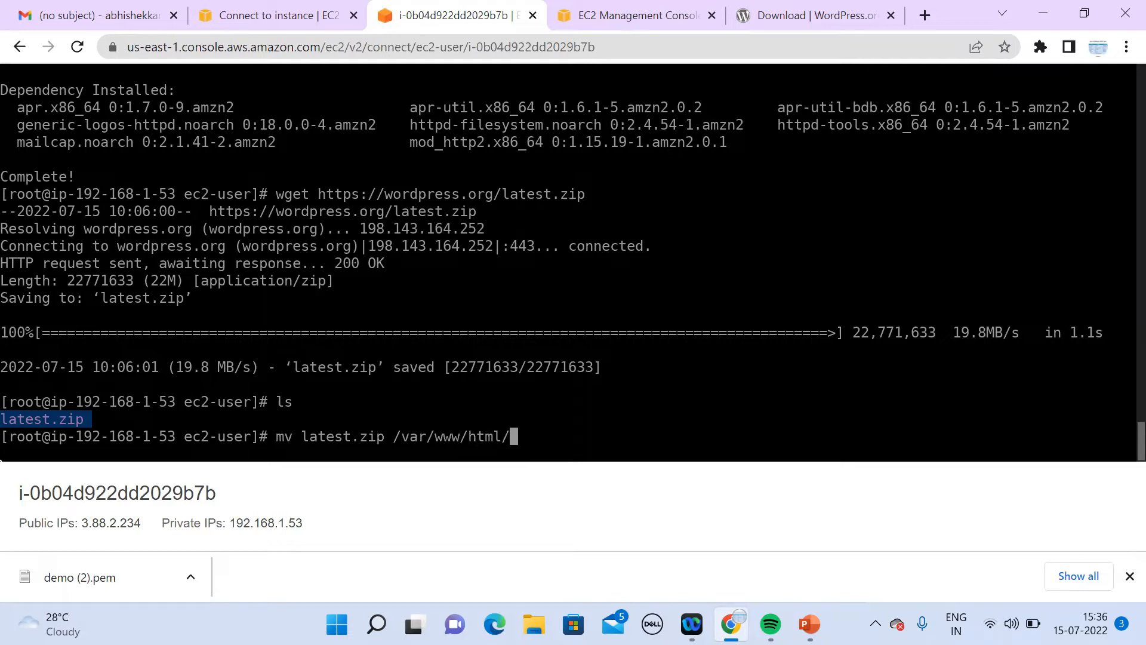
{"action": "key", "text": "Return"}
Step: Change into /var/www/html/ and enter the command 'unzip latest.zip'
{"action": "type", "text": "cd"}
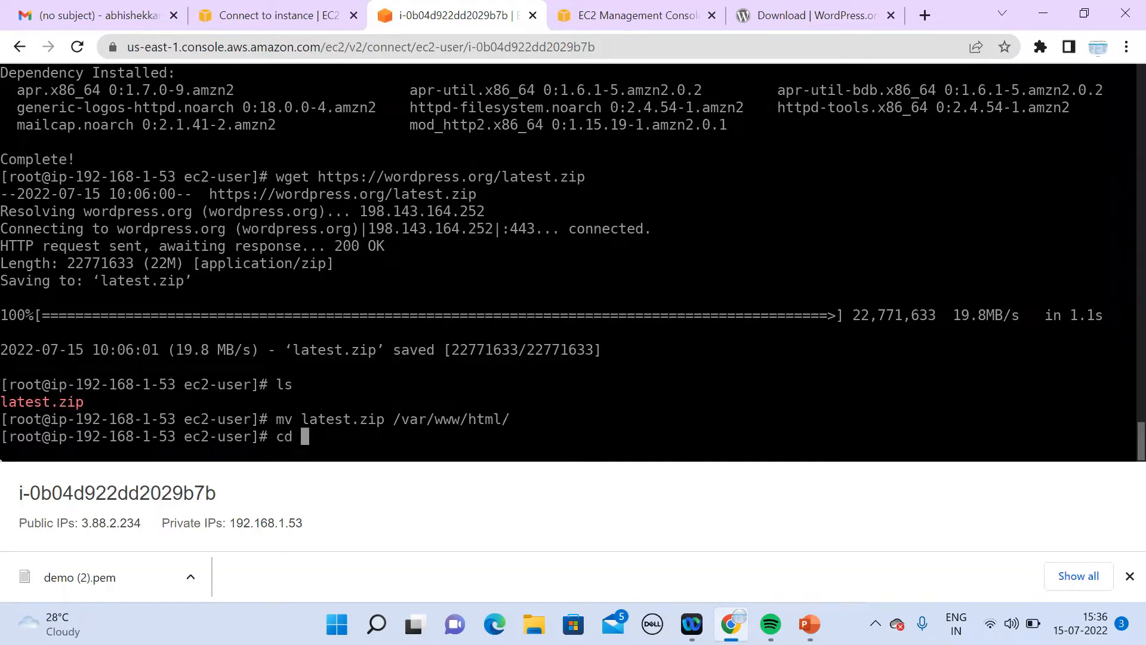
{"action": "type", "text": " /var/www/html/"}
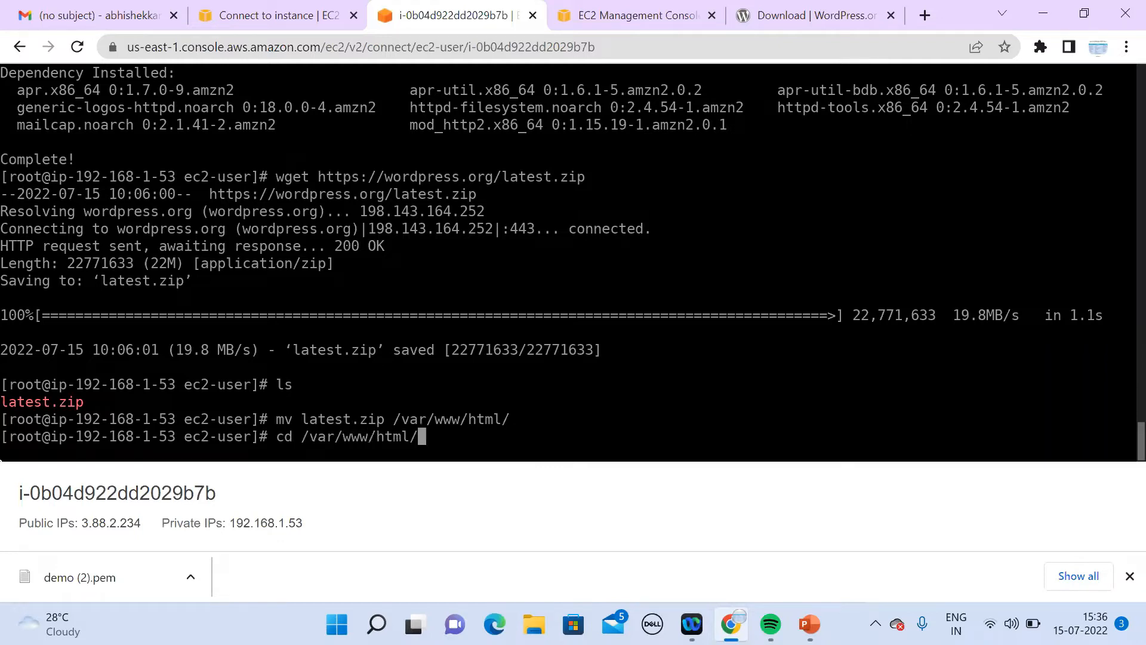
{"action": "key", "text": "Return"}
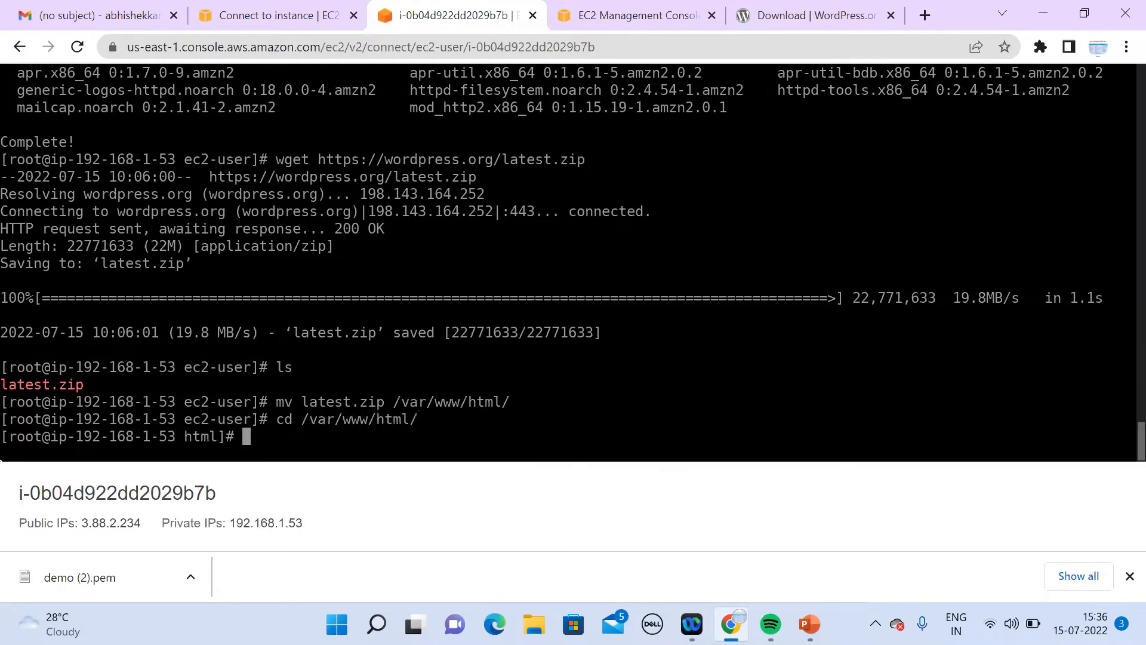
{"action": "type", "text": "unzip latest.zip"}
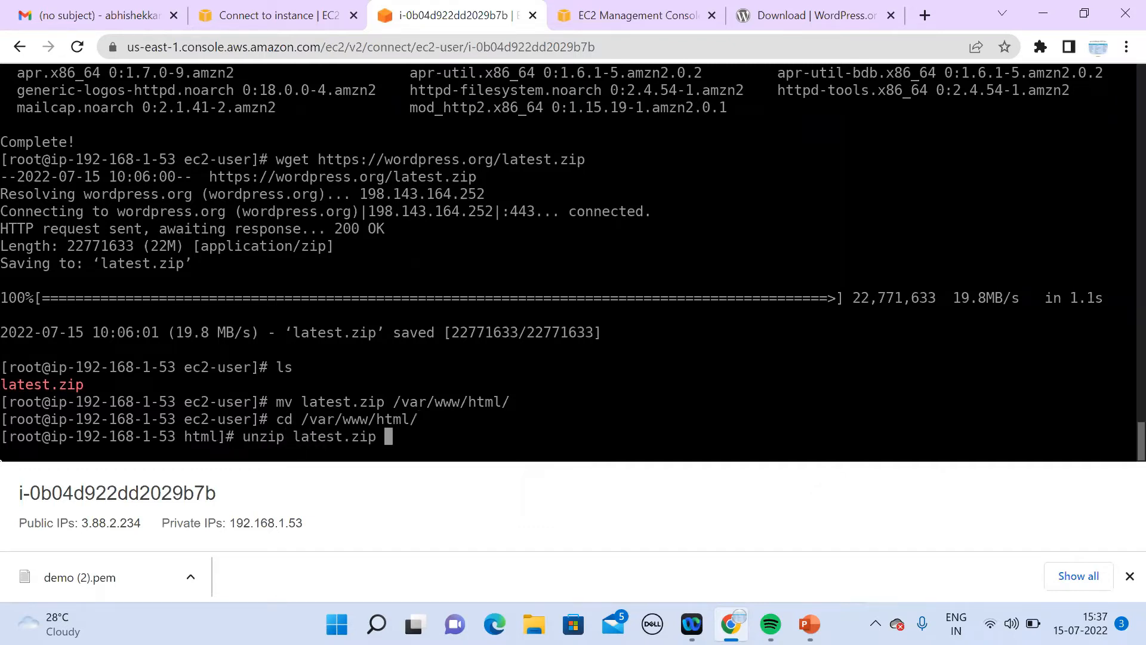
Step: Extract latest.zip, list the folder, and enter the wordpress directory
{"action": "key", "text": "Return"}
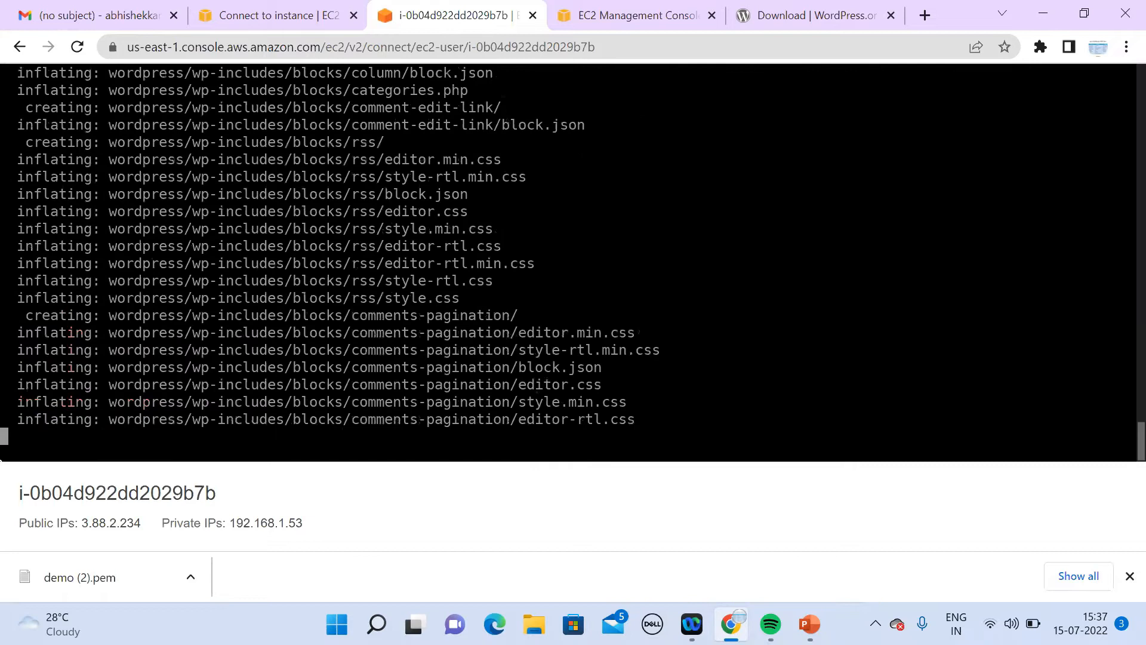
{"action": "type", "text": "ls"}
{"action": "key", "text": "Return"}
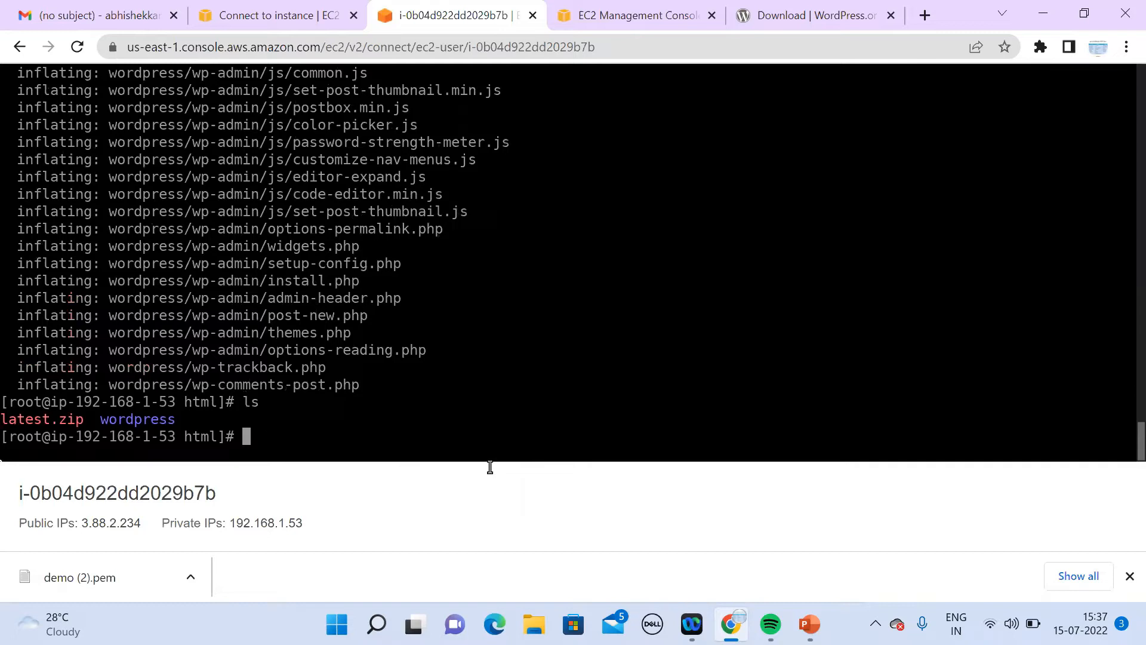
{"action": "type", "text": "cd wor"}
{"action": "key", "text": "Tab"}
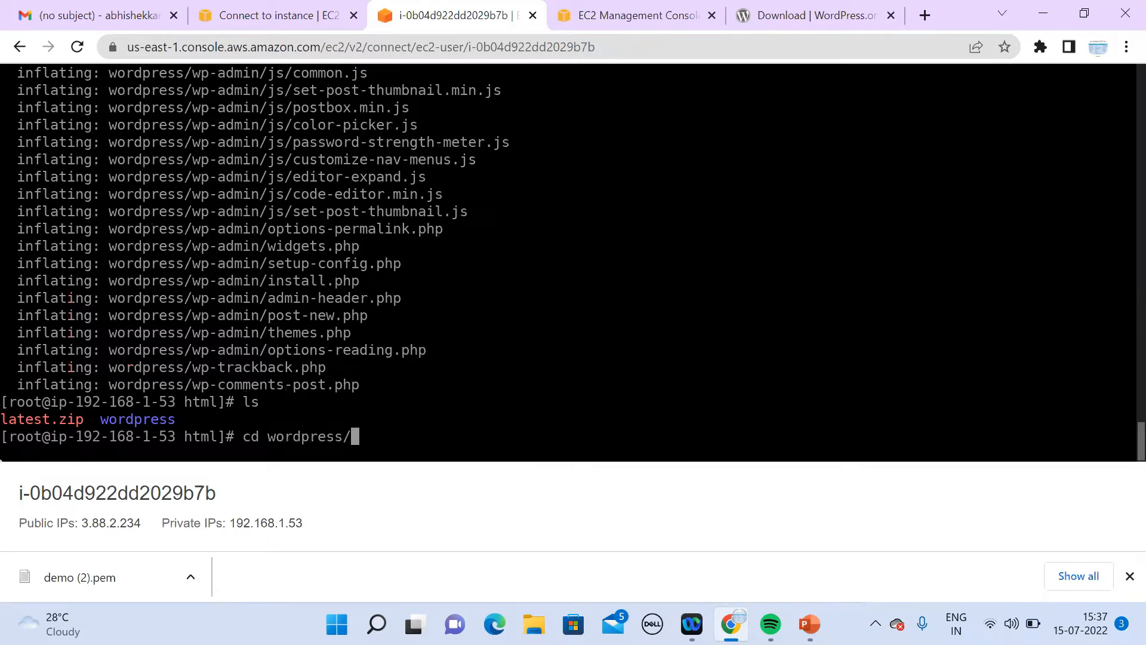
{"action": "key", "text": "Return"}
Step: Print the working directory, then list the wordpress files and highlight wp-config-sample.php
{"action": "type", "text": "pwd"}
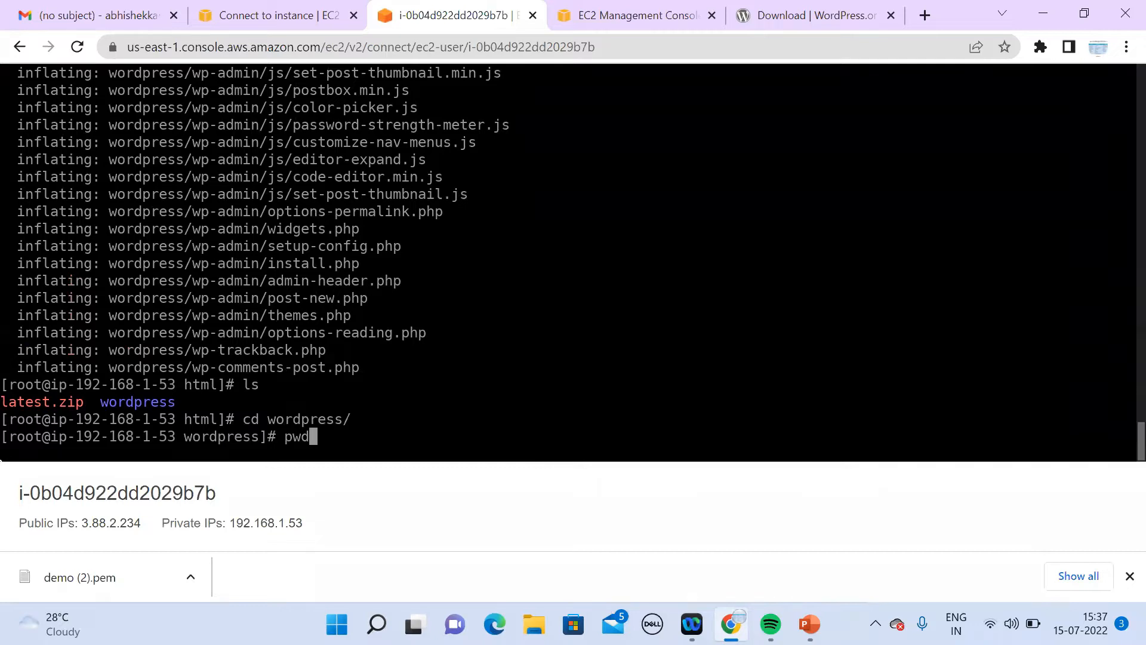
{"action": "key", "text": "Return"}
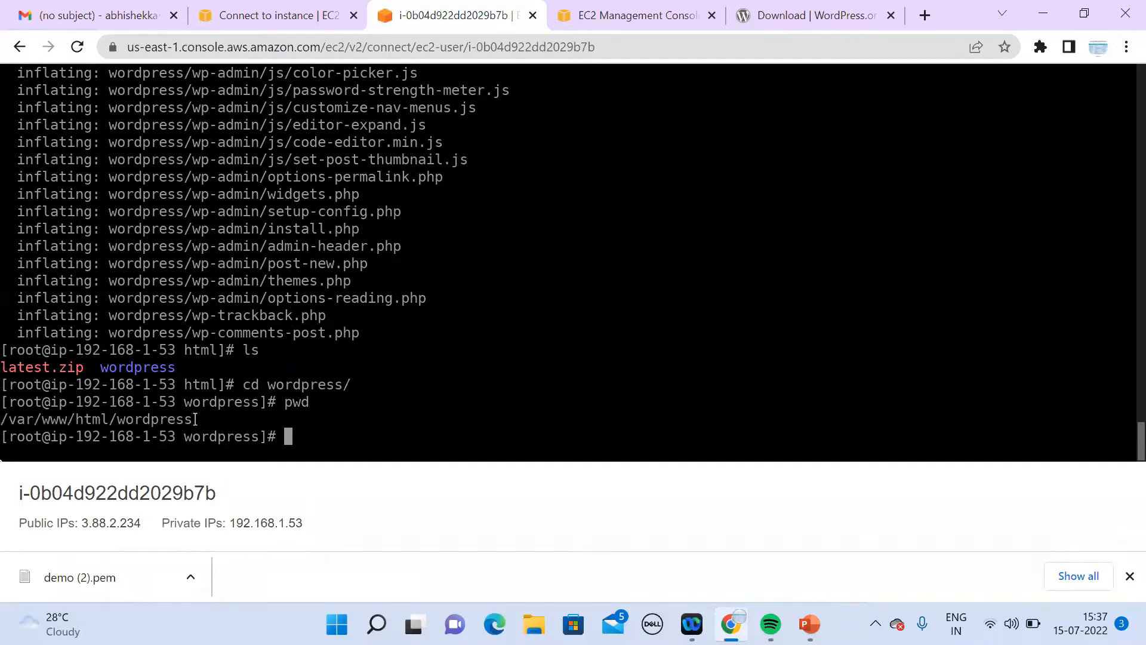
{"action": "left_click_drag", "start_coordinate": [200, 419], "coordinate": [3, 419]}
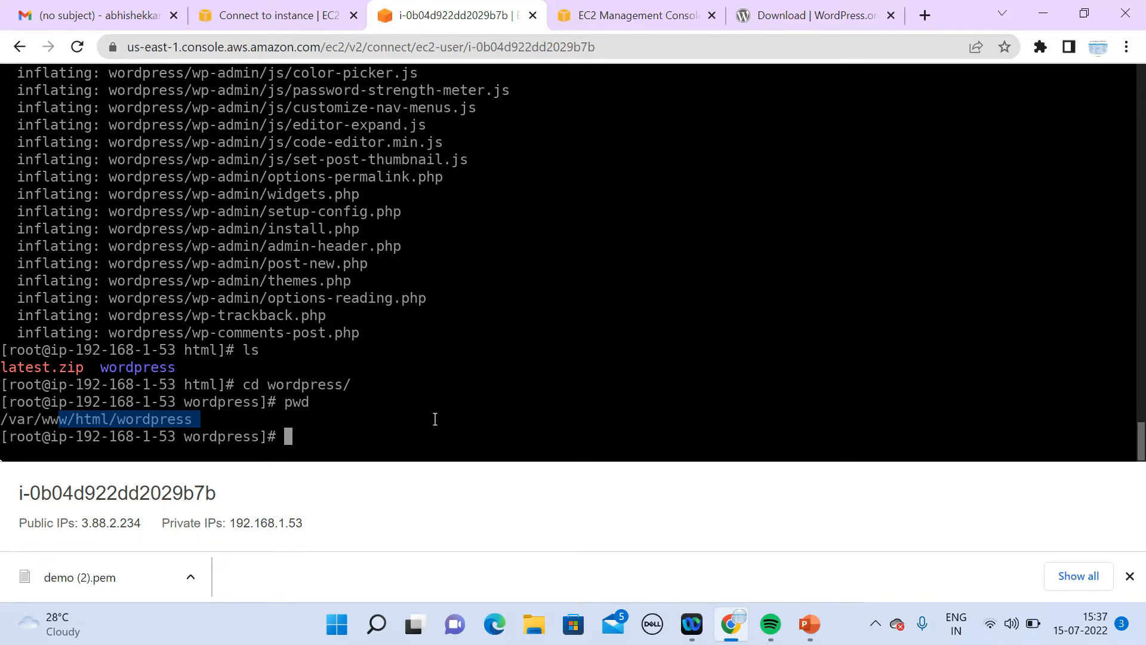
{"action": "type", "text": "w/html/wordpress"}
{"action": "key", "text": "BackSpace"}
{"action": "key", "text": "BackSpace"}
{"action": "key", "text": "BackSpace"}
{"action": "key", "text": "BackSpace"}
{"action": "key", "text": "BackSpace"}
{"action": "key", "text": "BackSpace"}
{"action": "key", "text": "BackSpace"}
{"action": "key", "text": "BackSpace"}
{"action": "key", "text": "BackSpace"}
{"action": "key", "text": "BackSpace"}
{"action": "key", "text": "BackSpace"}
{"action": "key", "text": "BackSpace"}
{"action": "key", "text": "BackSpace"}
{"action": "key", "text": "BackSpace"}
{"action": "key", "text": "BackSpace"}
{"action": "key", "text": "BackSpace"}
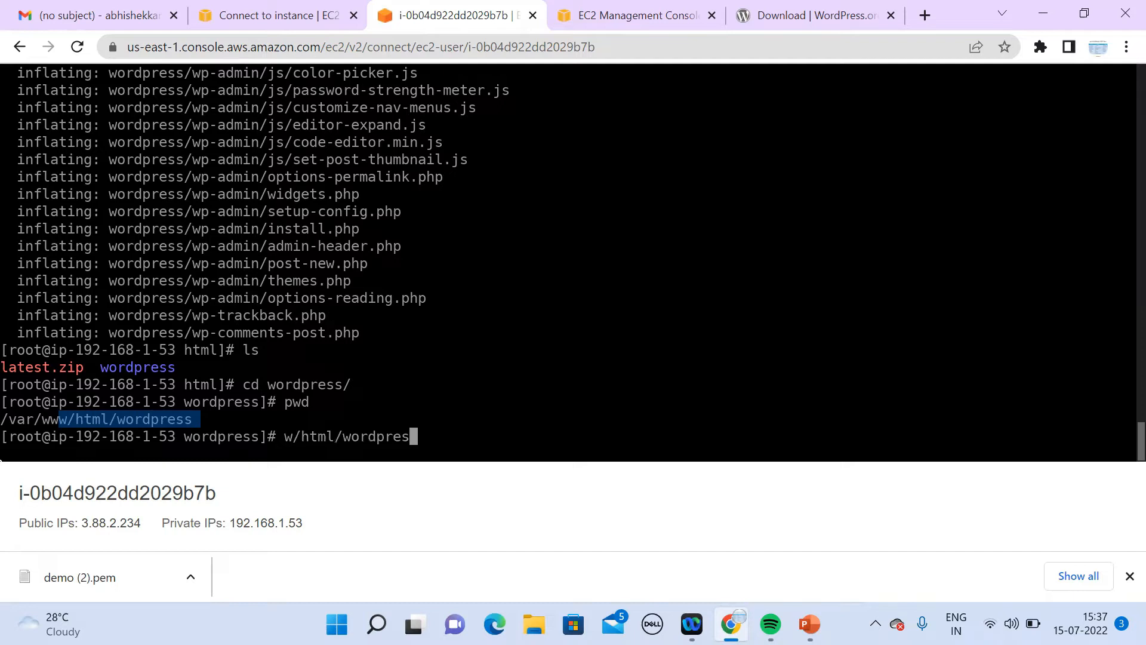
{"action": "type", "text": "ls"}
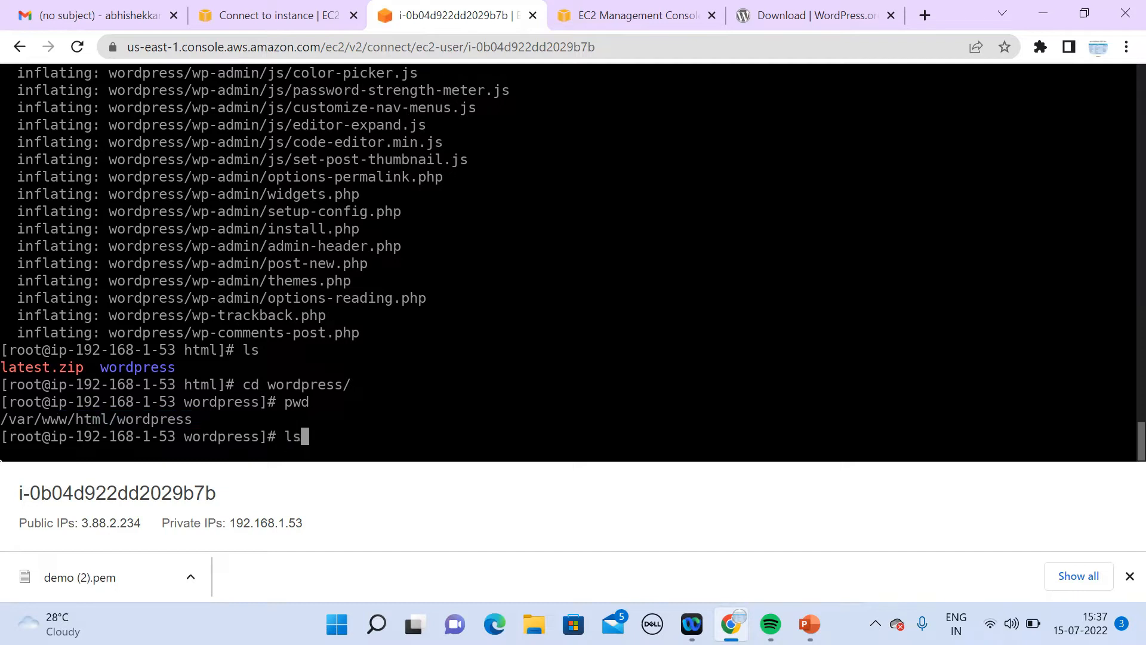
{"action": "key", "text": "Return"}
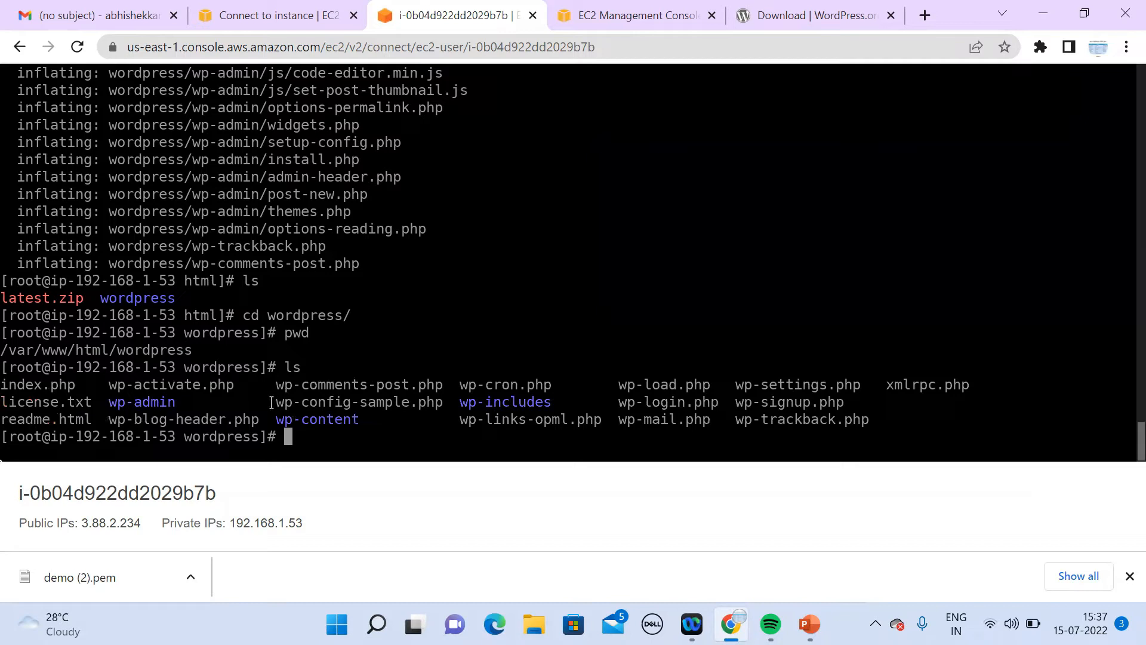
{"action": "left_click_drag", "start_coordinate": [269, 402], "coordinate": [445, 400]}
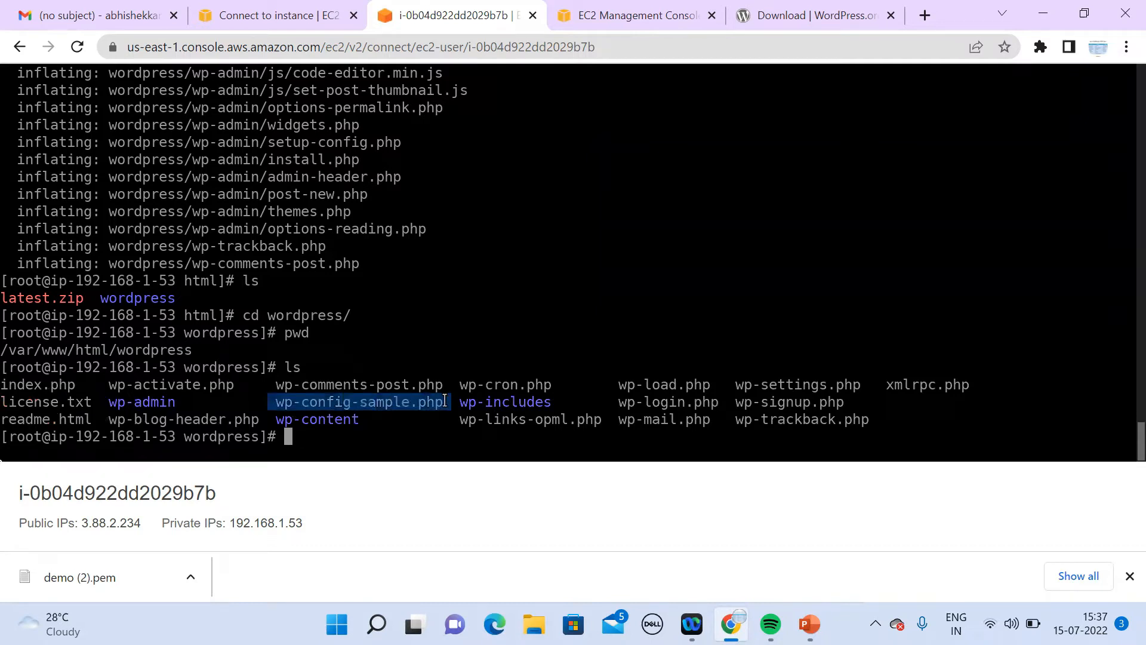
Step: Rename wp-config-sample.php to wp-config.php with mv
{"action": "type", "text": "mv wp-con"}
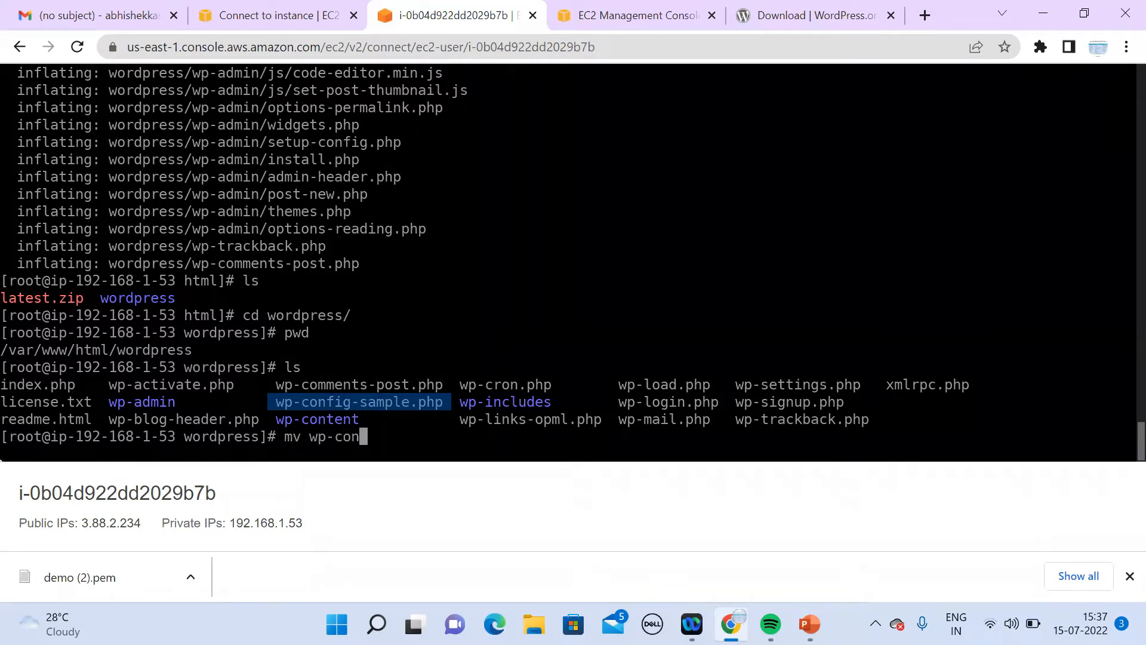
{"action": "type", "text": "f"}
{"action": "key", "text": "Tab"}
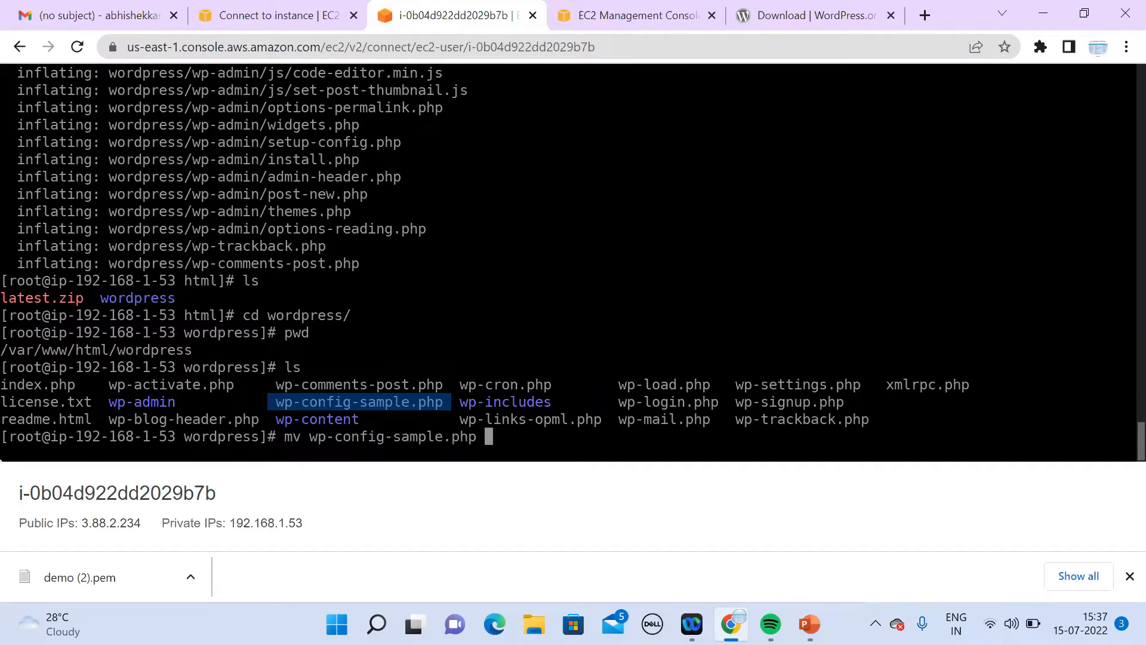
{"action": "type", "text": "wp-config"}
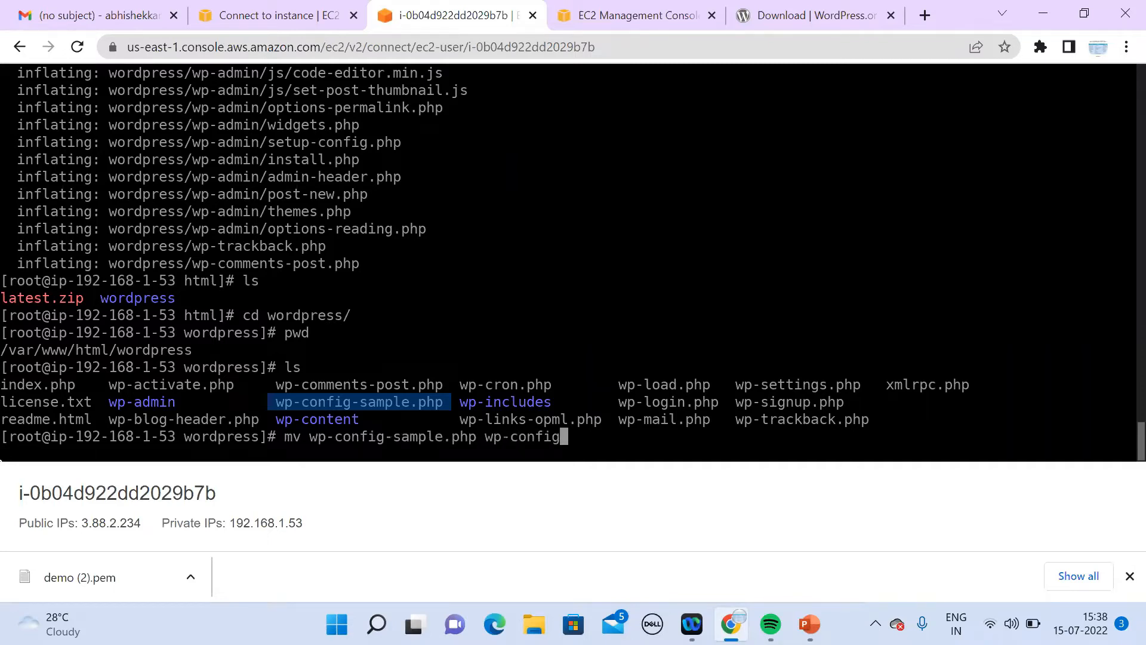
{"action": "type", "text": ".php"}
{"action": "key", "text": "Return"}
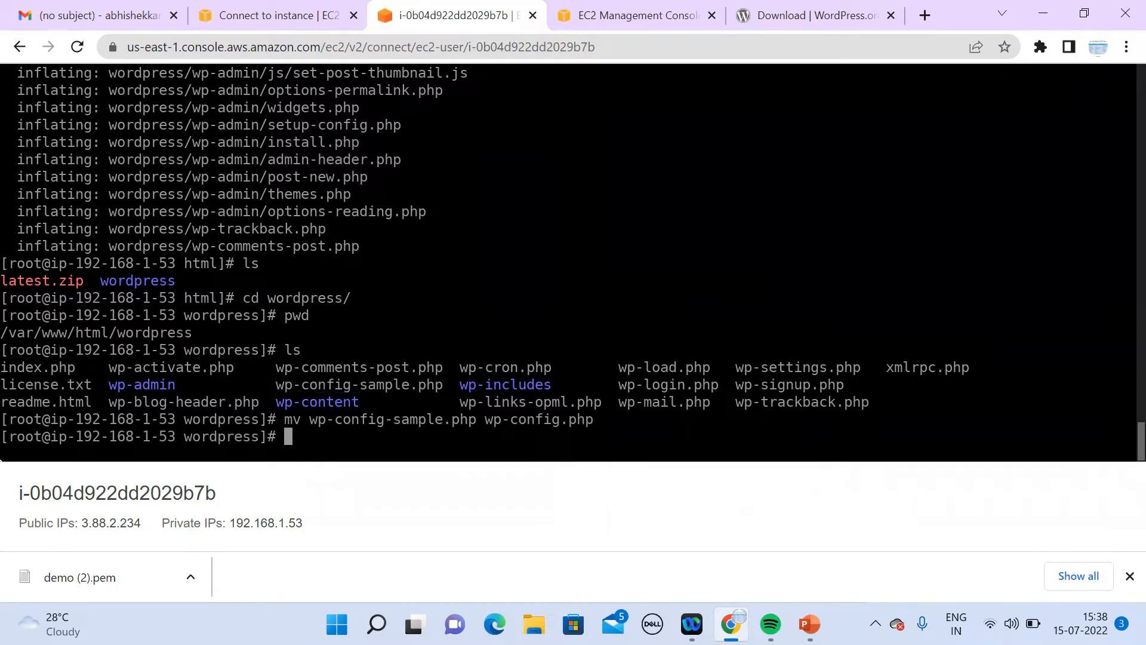
Step: Open wp-config.php in the nano editor
{"action": "type", "text": "nano wp-conf"}
{"action": "key", "text": "Tab"}
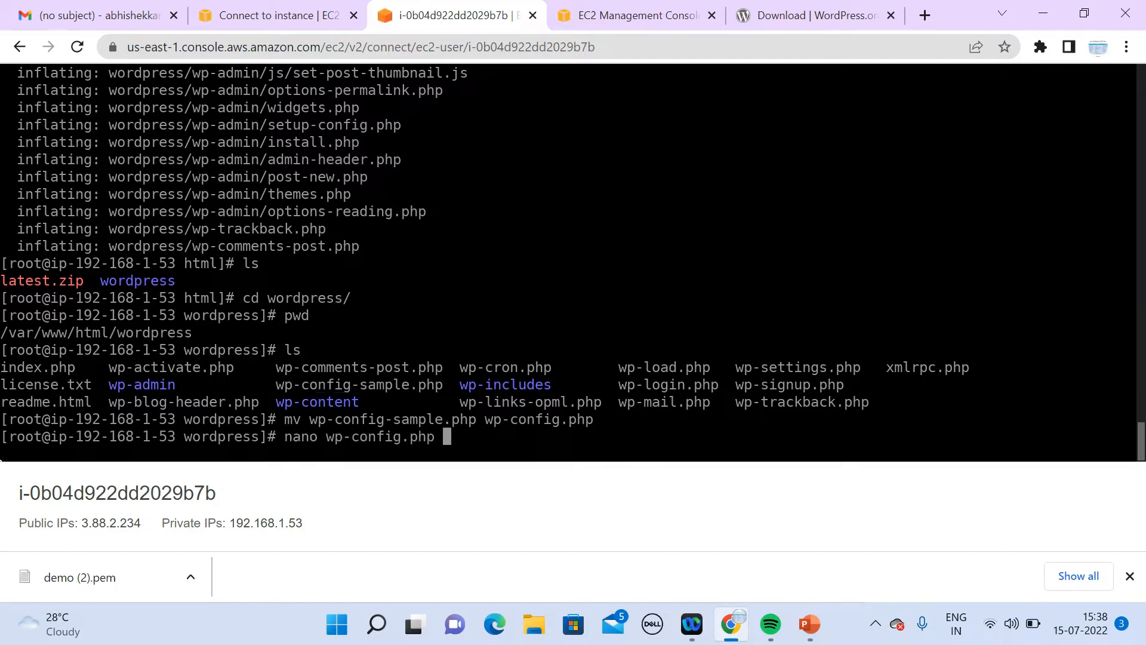
{"action": "key", "text": "Return"}
{"action": "key", "text": "Down"}
{"action": "key", "text": "Down"}
{"action": "key", "text": "Down"}
{"action": "key", "text": "Down"}
{"action": "key", "text": "Down"}
{"action": "key", "text": "Down"}
{"action": "key", "text": "Down"}
{"action": "key", "text": "Down"}
{"action": "key", "text": "Down"}
{"action": "key", "text": "Down"}
{"action": "key", "text": "Down"}
{"action": "key", "text": "Down"}
{"action": "key", "text": "Down"}
{"action": "key", "text": "Down"}
{"action": "key", "text": "Down"}
{"action": "key", "text": "Down"}
{"action": "key", "text": "Down"}
{"action": "key", "text": "Down"}
{"action": "key", "text": "Down"}
{"action": "key", "text": "Down"}
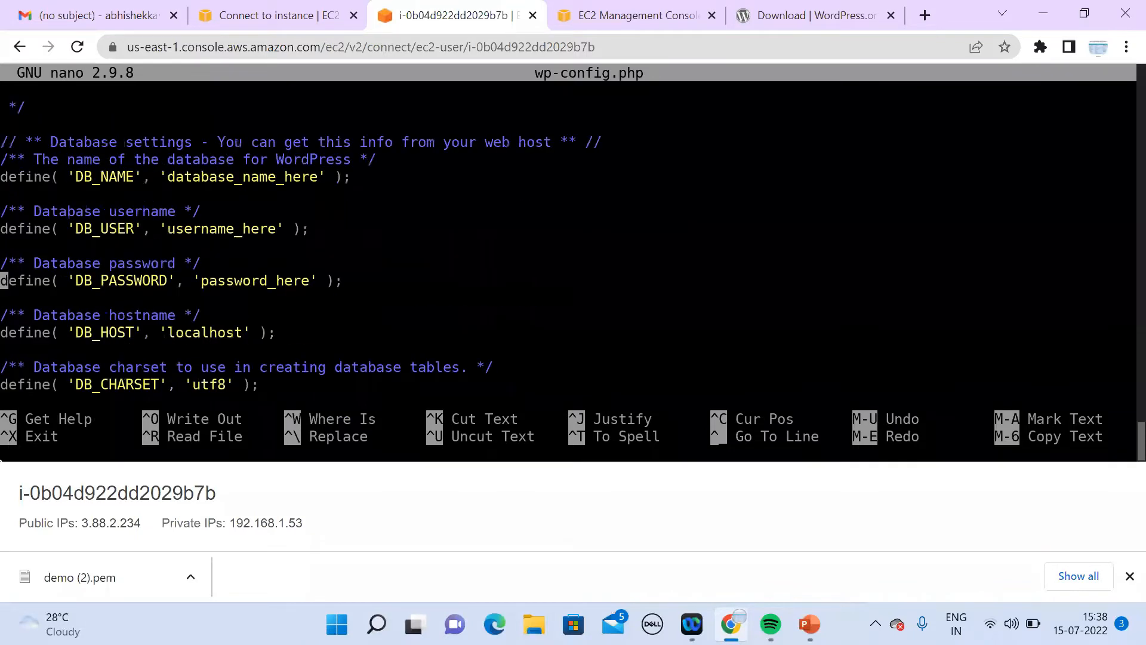
{"action": "key", "text": "Down"}
{"action": "key", "text": "Down"}
{"action": "key", "text": "Down"}
{"action": "key", "text": "Down"}
{"action": "key", "text": "Down"}
{"action": "key", "text": "Down"}
{"action": "key", "text": "Down"}
{"action": "key", "text": "Up"}
{"action": "key", "text": "Up"}
{"action": "key", "text": "Up"}
{"action": "key", "text": "Up"}
{"action": "key", "text": "Up"}
{"action": "key", "text": "Up"}
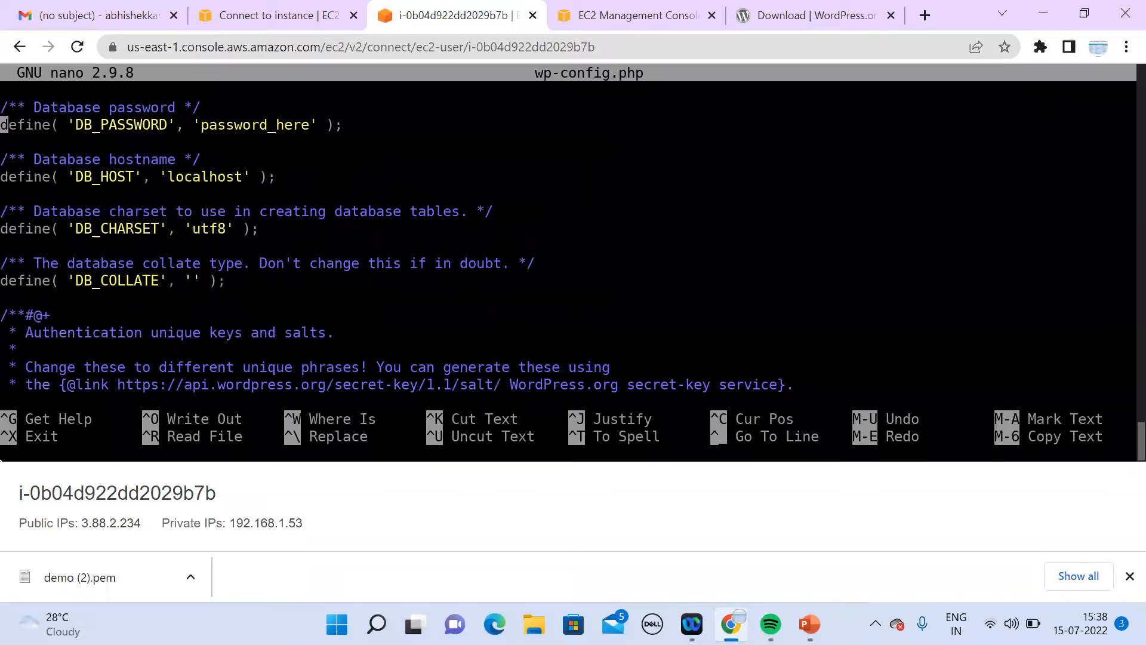
{"action": "key", "text": "Up"}
{"action": "key", "text": "Up"}
{"action": "key", "text": "Up"}
{"action": "key", "text": "Up"}
{"action": "key", "text": "Up"}
{"action": "key", "text": "Up"}
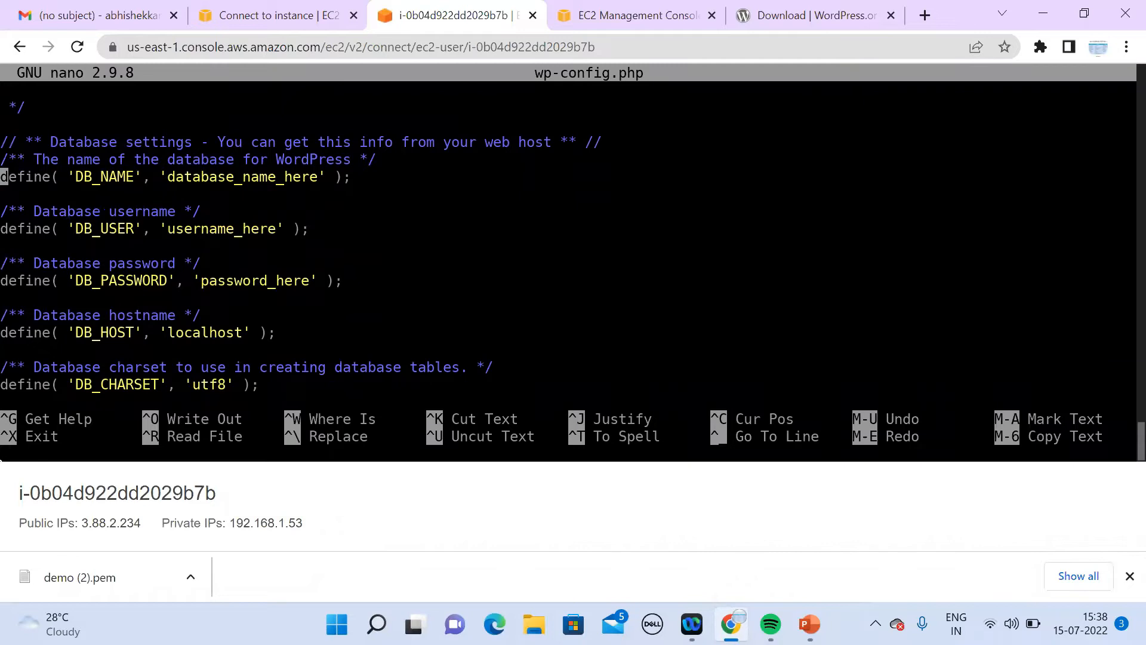
{"action": "key", "text": "Page_Down"}
{"action": "key", "text": "Up"}
{"action": "key", "text": "Up"}
{"action": "key", "text": "Up"}
{"action": "key", "text": "Up"}
{"action": "key", "text": "Up"}
{"action": "key", "text": "Up"}
{"action": "key", "text": "Up"}
{"action": "key", "text": "Up"}
{"action": "key", "text": "Up"}
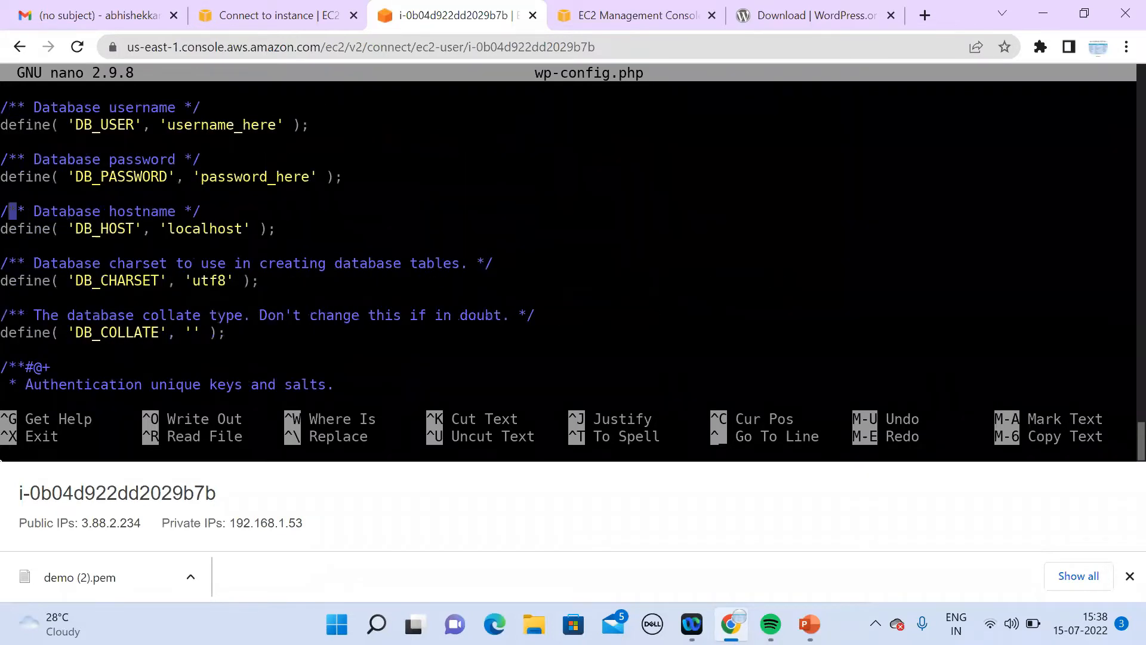
{"action": "key", "text": "Up"}
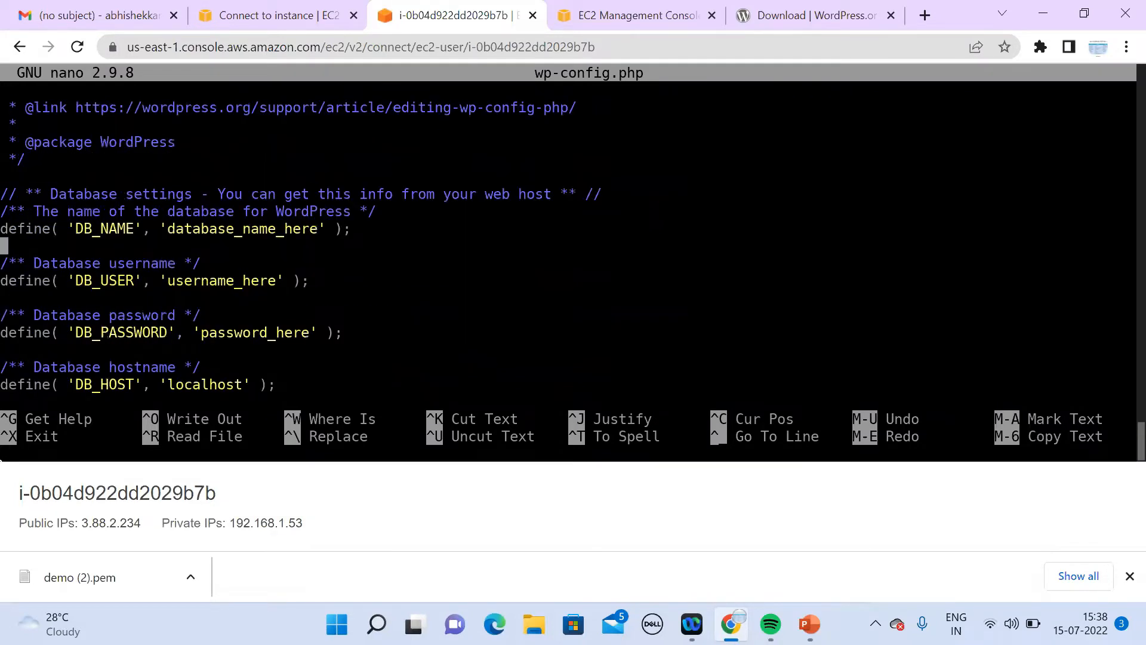
{"action": "key", "text": "Up"}
{"action": "key", "text": "Right"}
{"action": "key", "text": "Right"}
{"action": "key", "text": "Right"}
{"action": "key", "text": "Right"}
{"action": "key", "text": "Right"}
{"action": "key", "text": "Right"}
{"action": "key", "text": "Right"}
{"action": "key", "text": "Right"}
{"action": "key", "text": "Right"}
{"action": "key", "text": "Right"}
{"action": "key", "text": "Right"}
{"action": "key", "text": "Right"}
{"action": "key", "text": "Right"}
{"action": "key", "text": "Right"}
{"action": "key", "text": "Right"}
{"action": "key", "text": "Right"}
{"action": "key", "text": "Right"}
{"action": "key", "text": "Right"}
{"action": "key", "text": "Right"}
{"action": "key", "text": "Right"}
{"action": "key", "text": "Right"}
{"action": "key", "text": "Right"}
{"action": "key", "text": "Right"}
{"action": "key", "text": "Right"}
{"action": "key", "text": "Right"}
{"action": "key", "text": "Right"}
{"action": "key", "text": "Right"}
{"action": "key", "text": "Right"}
{"action": "key", "text": "Right"}
{"action": "key", "text": "Right"}
{"action": "key", "text": "Right"}
{"action": "key", "text": "Right"}
{"action": "key", "text": "Right"}
{"action": "key", "text": "Right"}
{"action": "key", "text": "Right"}
Step: In the console, go to RDS Databases and open the demo database
{"action": "left_click", "coordinate": [617, 22]}
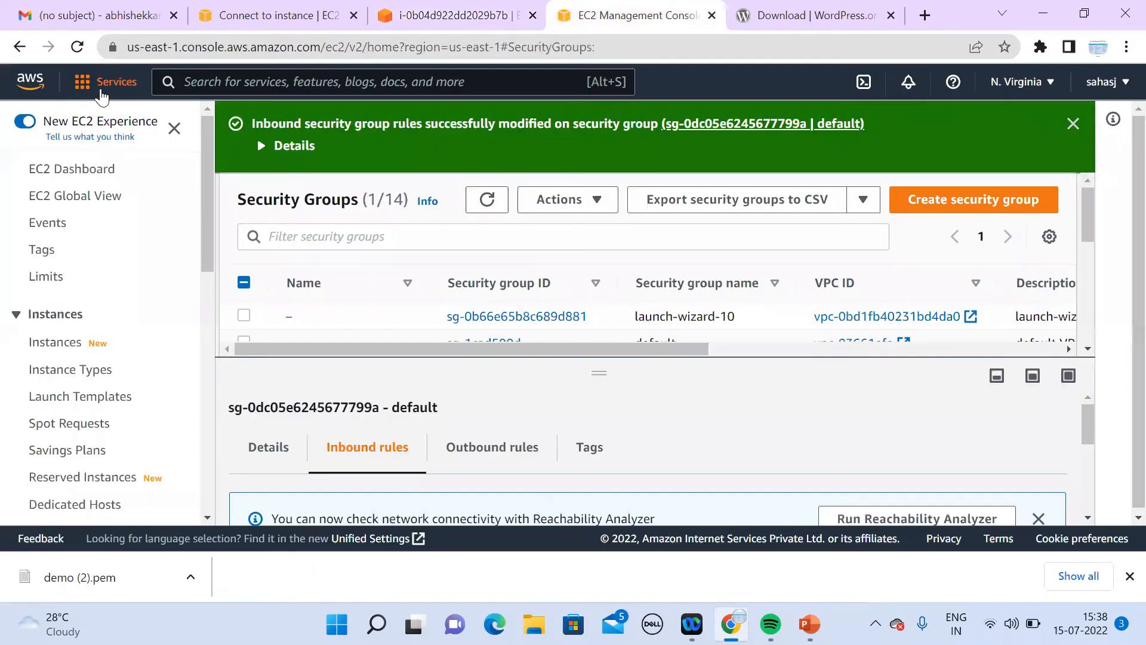
{"action": "left_click", "coordinate": [101, 89]}
{"action": "left_click", "coordinate": [413, 285]}
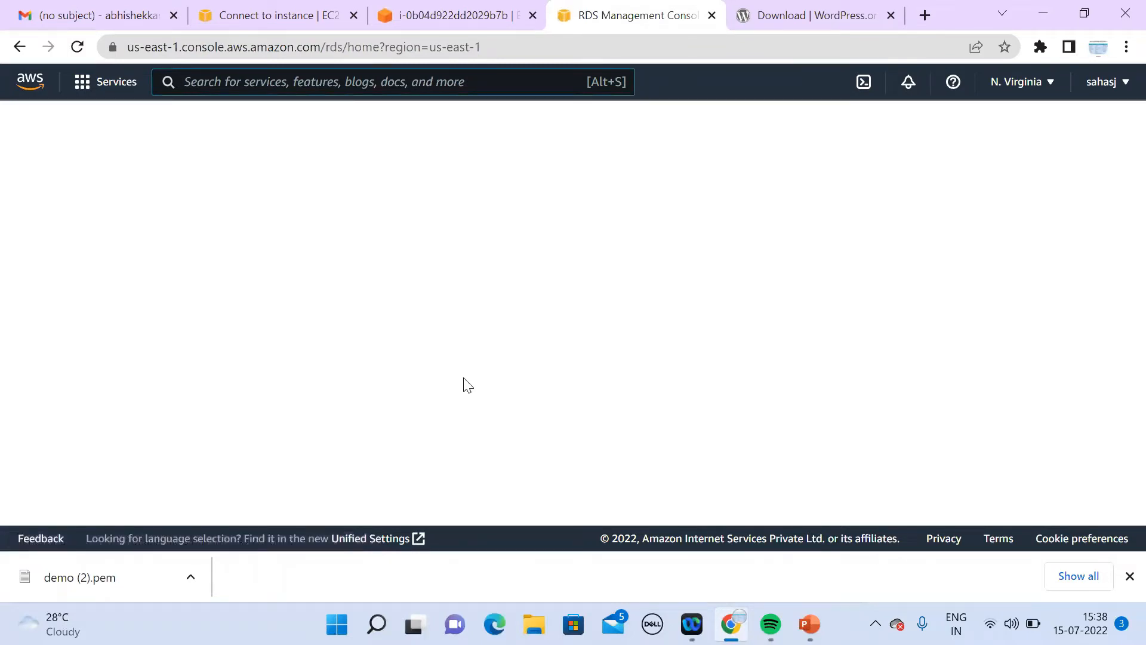
{"action": "left_click", "coordinate": [375, 437]}
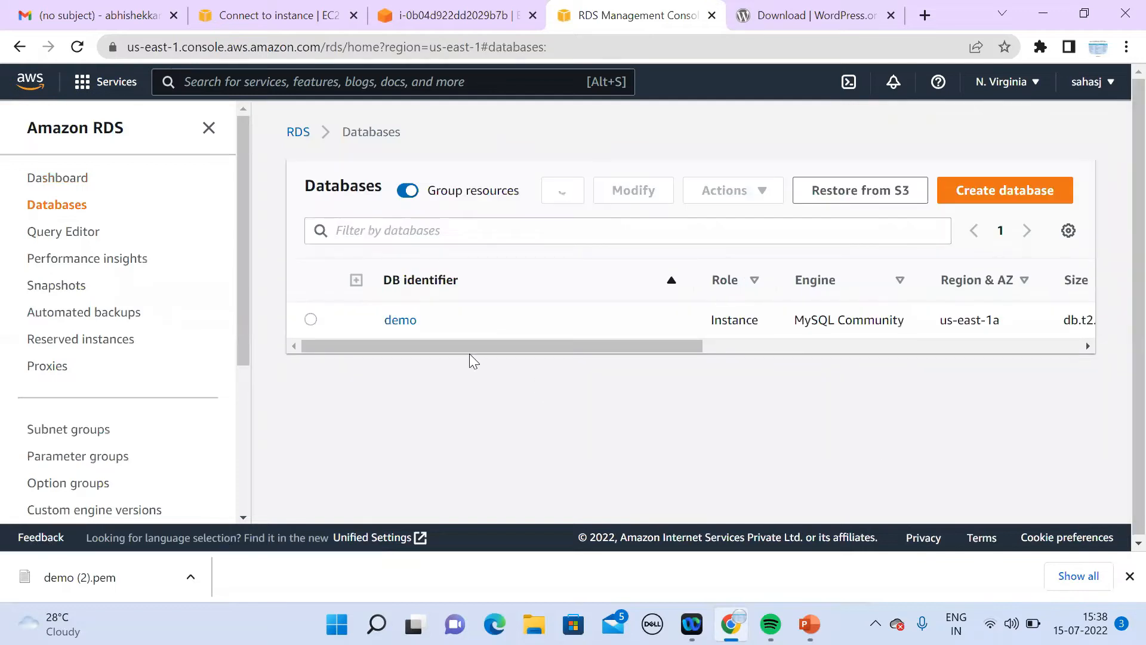
{"action": "left_click", "coordinate": [402, 321]}
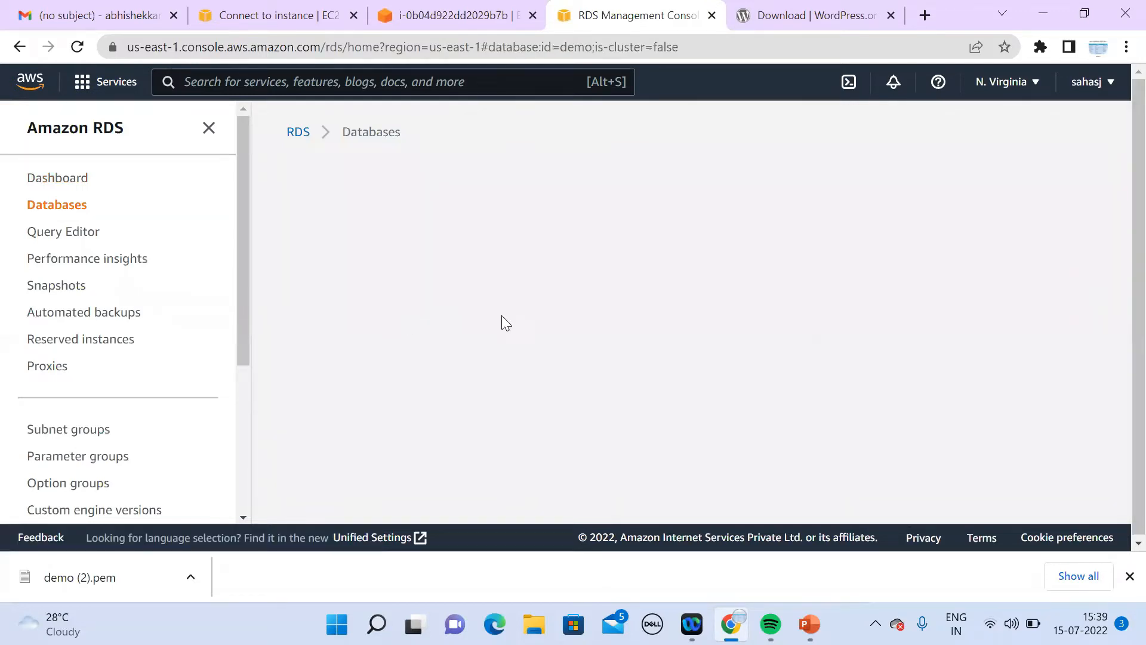
Step: View the demo database's Configuration tab: MySQL 8.0.28, db.t2.micro, 20 GiB gp2 storage
{"action": "left_click", "coordinate": [1122, 518]}
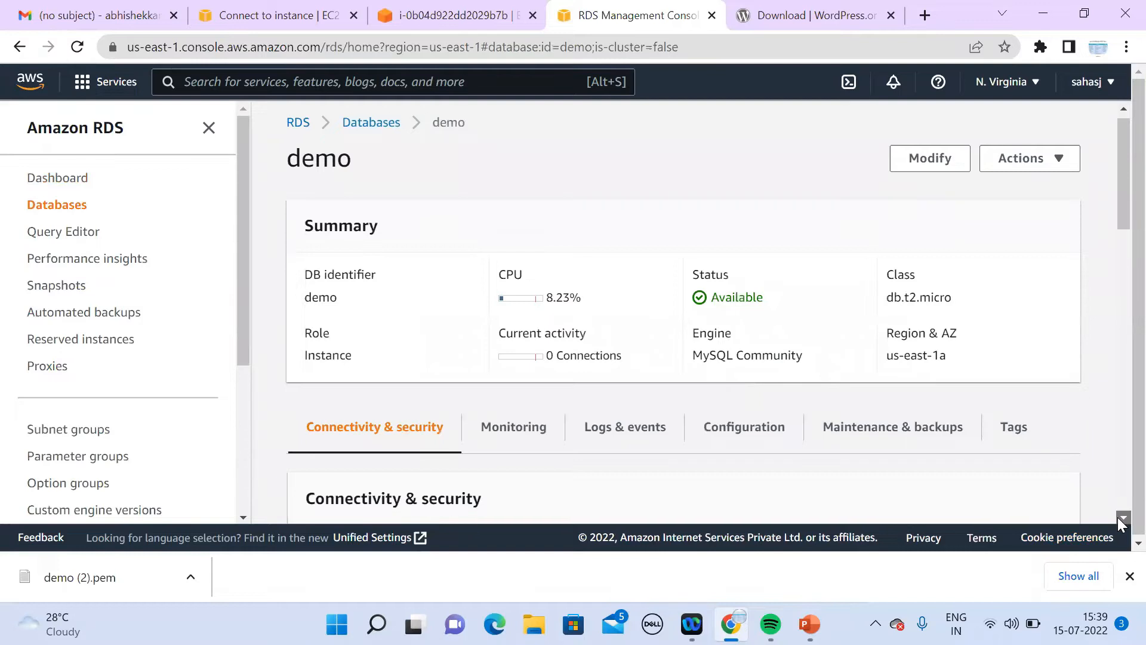
{"action": "left_click", "coordinate": [1122, 518]}
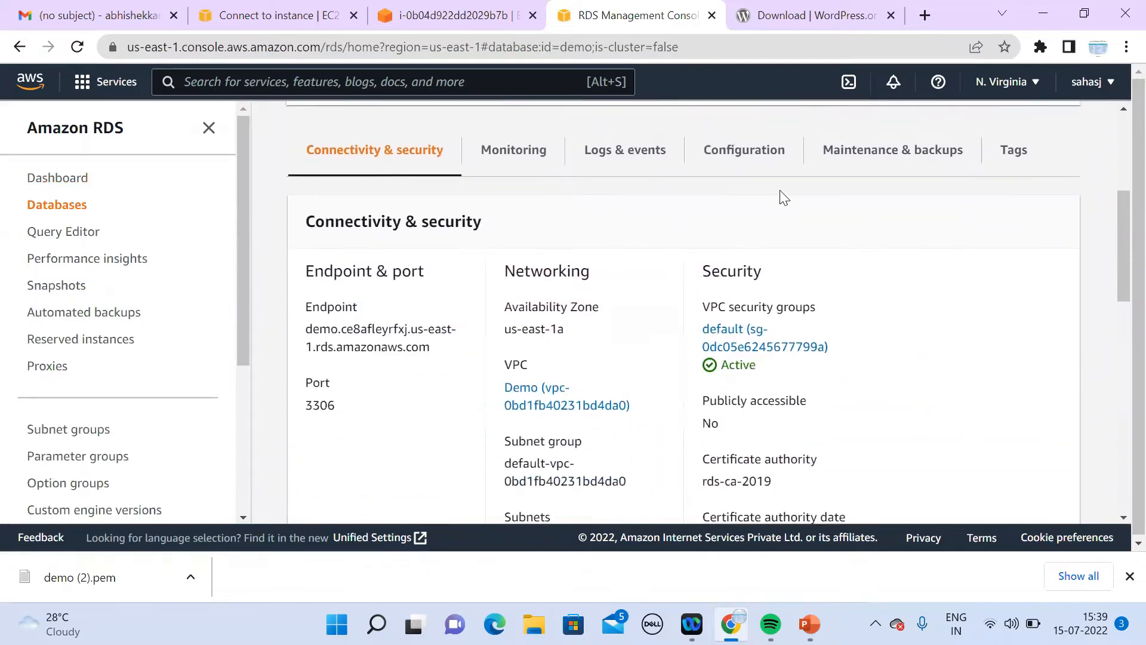
{"action": "left_click", "coordinate": [749, 162]}
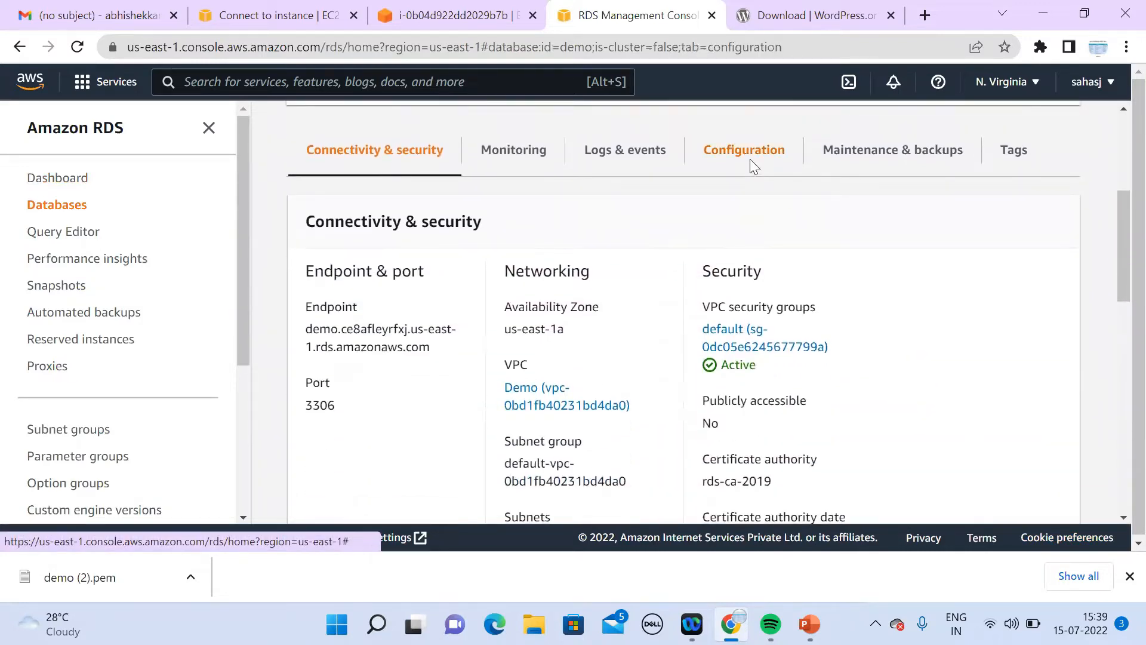
{"action": "left_click", "coordinate": [1122, 518]}
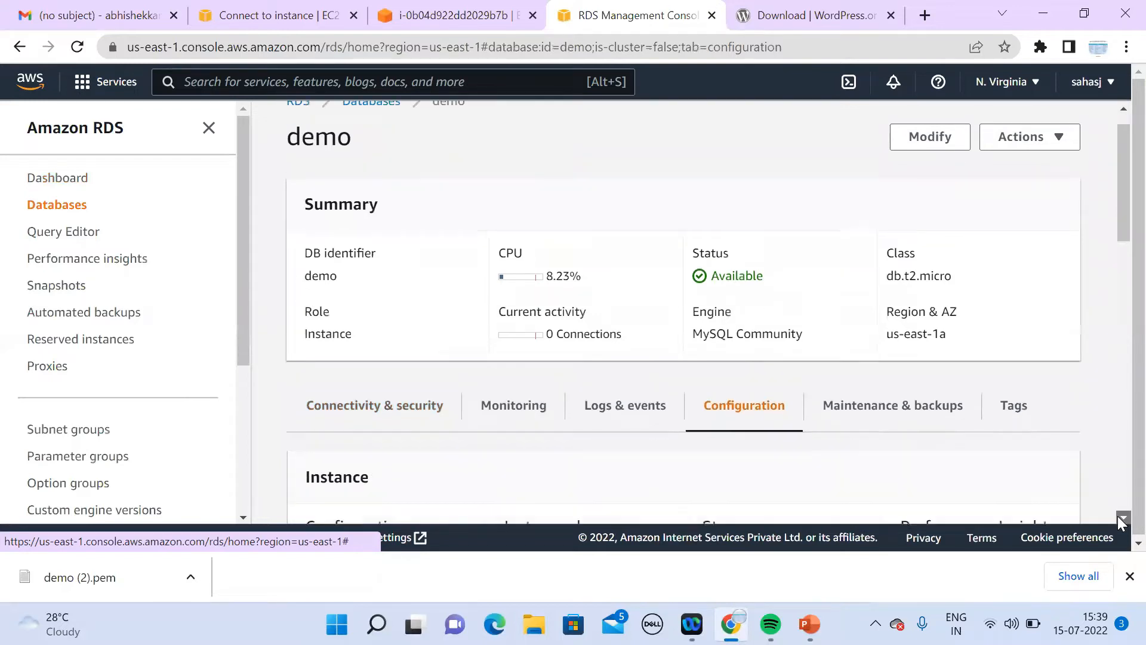
{"action": "left_click_drag", "start_coordinate": [1123, 518], "coordinate": [1122, 522]}
{"action": "left_click_drag", "start_coordinate": [1120, 406], "coordinate": [1118, 250]}
{"action": "scroll", "coordinate": [1118, 248], "scroll_direction": "up", "scroll_amount": 2}
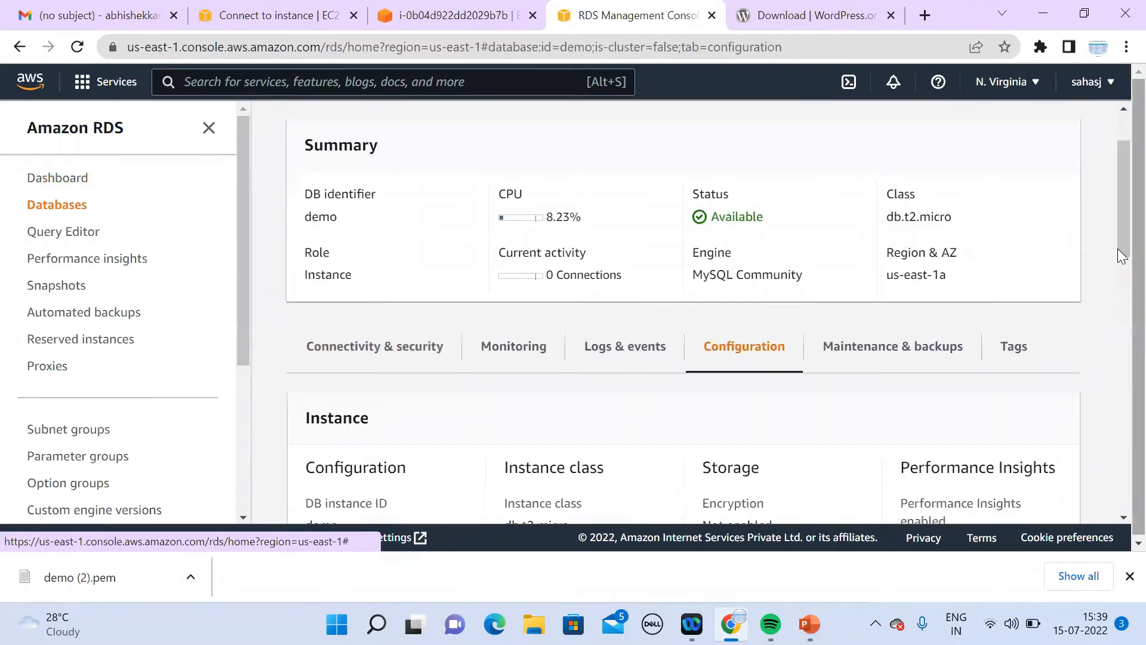
{"action": "left_click", "coordinate": [1123, 517]}
{"action": "left_click", "coordinate": [1122, 519]}
{"action": "left_click", "coordinate": [1122, 519]}
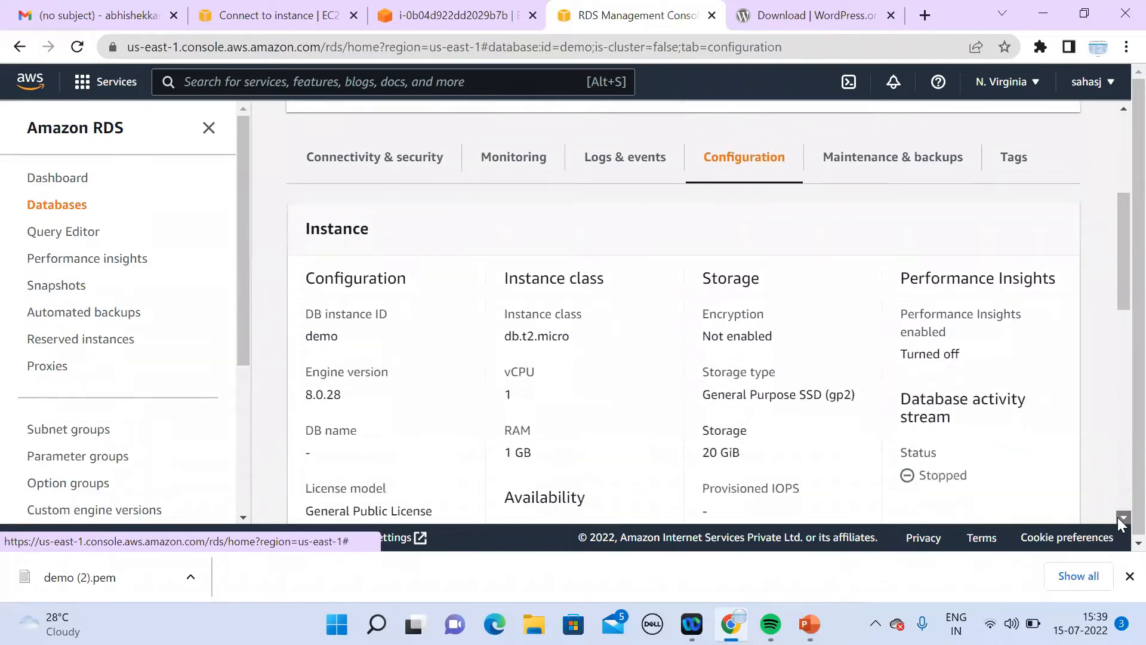
{"action": "left_click", "coordinate": [1122, 519]}
{"action": "left_click", "coordinate": [1122, 518]}
{"action": "left_click", "coordinate": [1122, 518]}
{"action": "left_click", "coordinate": [1122, 519]}
{"action": "left_click", "coordinate": [1122, 519]}
{"action": "left_click", "coordinate": [1122, 519]}
{"action": "left_click", "coordinate": [1122, 519]}
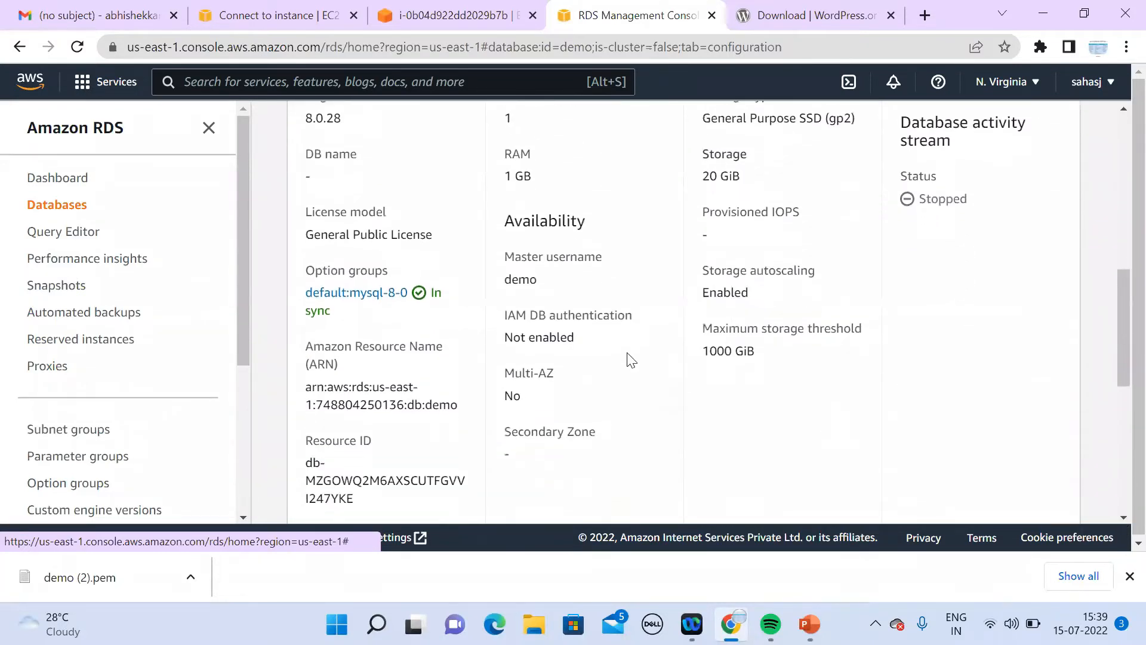
Step: Return to the terminal and move through wp-config.php's DB_NAME and database username lines
{"action": "left_click", "coordinate": [479, 28]}
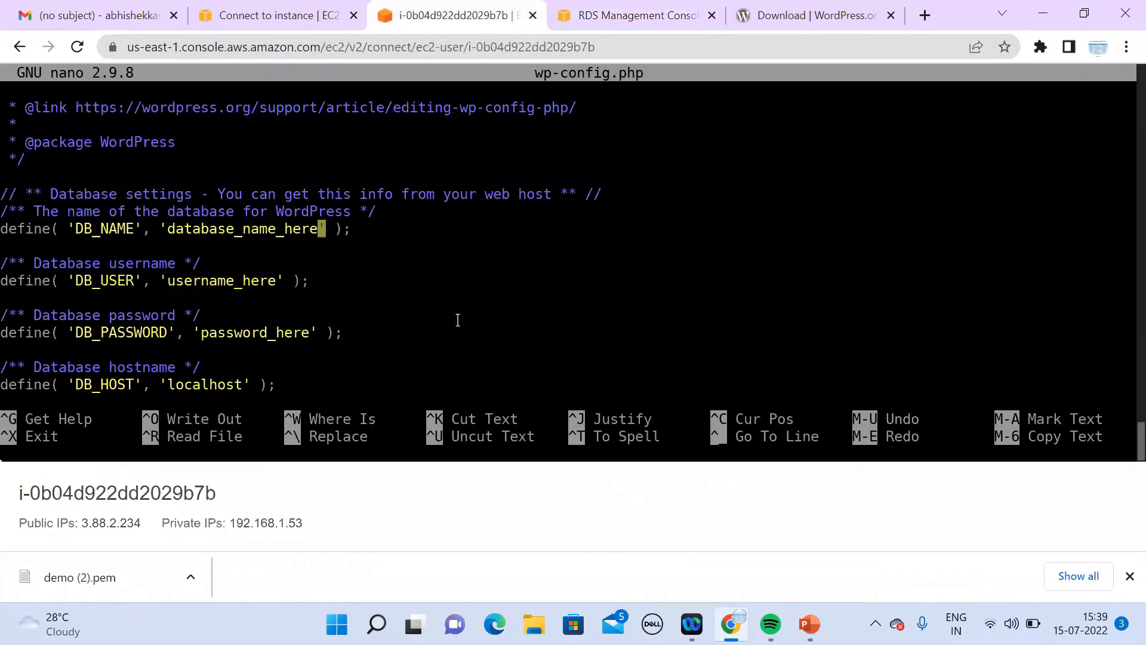
{"action": "key", "text": "Down"}
{"action": "key", "text": "Down"}
{"action": "key", "text": "Up"}
{"action": "key", "text": "Up"}
{"action": "key", "text": "Up"}
{"action": "key", "text": "Down"}
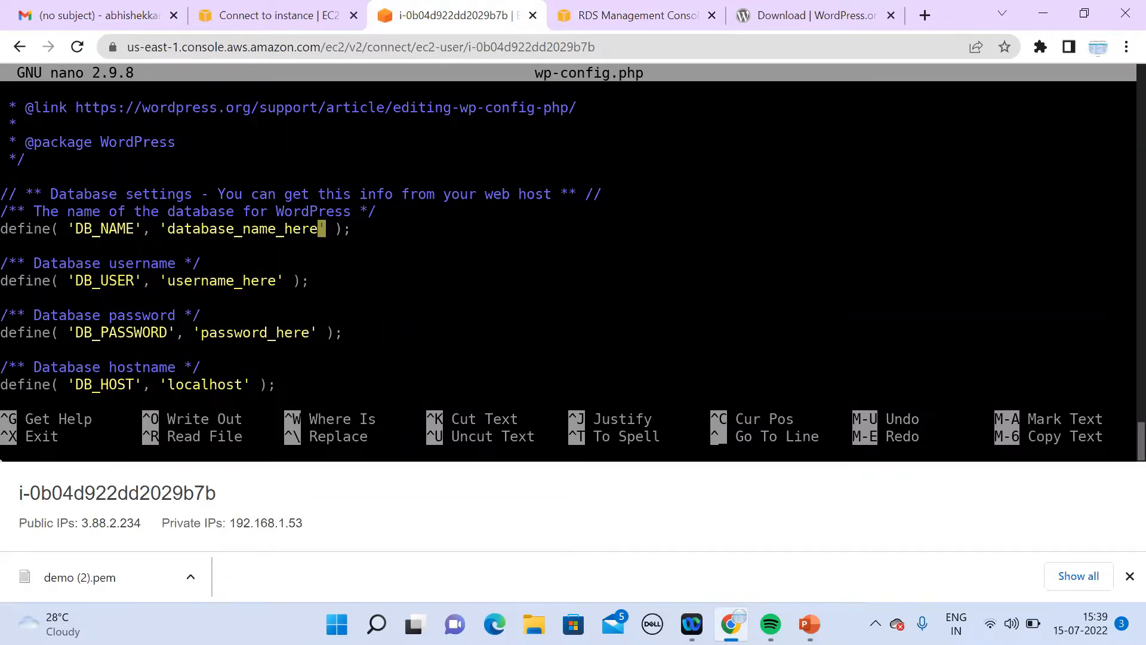
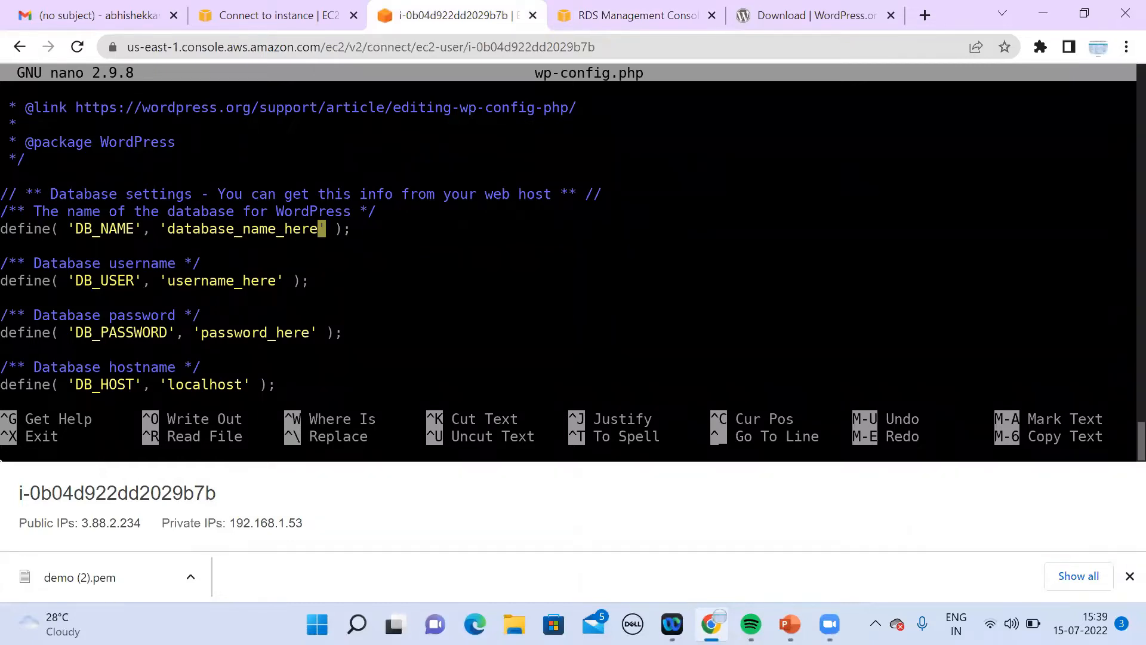
Step: Exit nano, begin a 'mysql -h' command, and show the RDS database's connectivity details
{"action": "key", "text": "ctrl+x"}
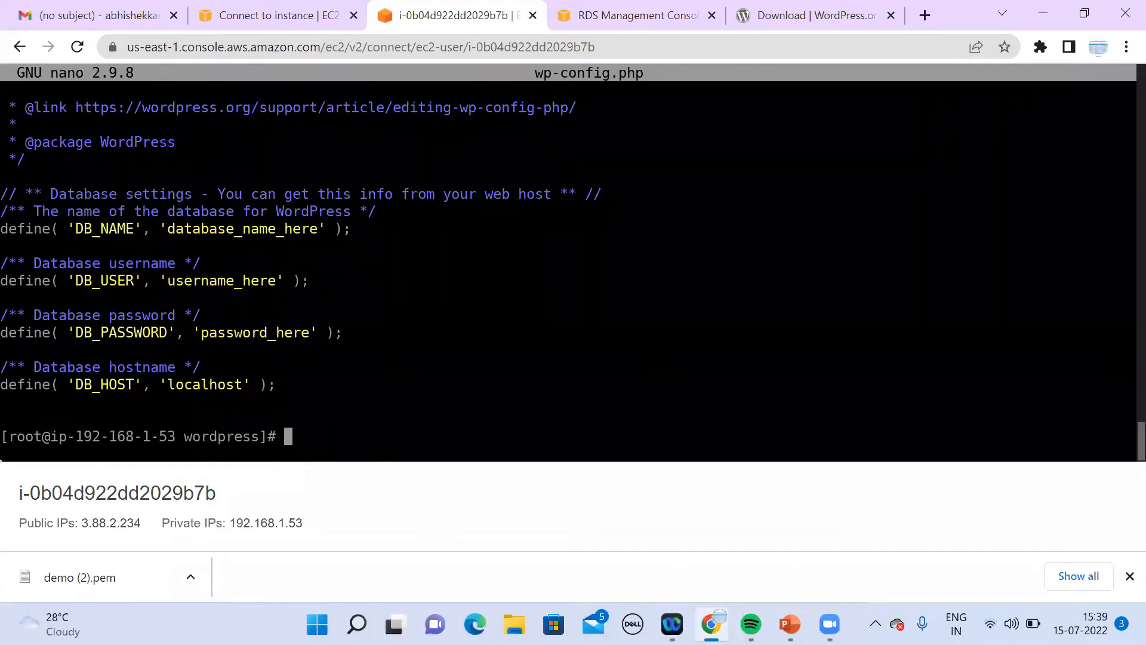
{"action": "type", "text": "mysql -h"}
{"action": "left_click", "coordinate": [642, 29]}
{"action": "left_click_drag", "start_coordinate": [1118, 361], "coordinate": [1117, 219]}
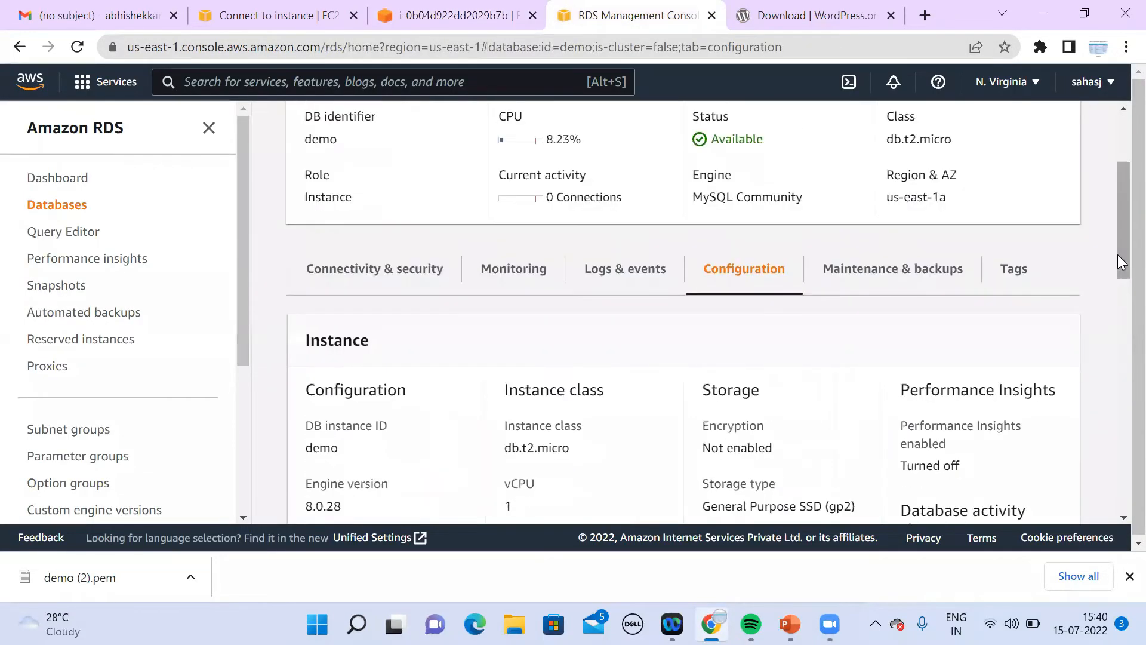
{"action": "left_click", "coordinate": [420, 271]}
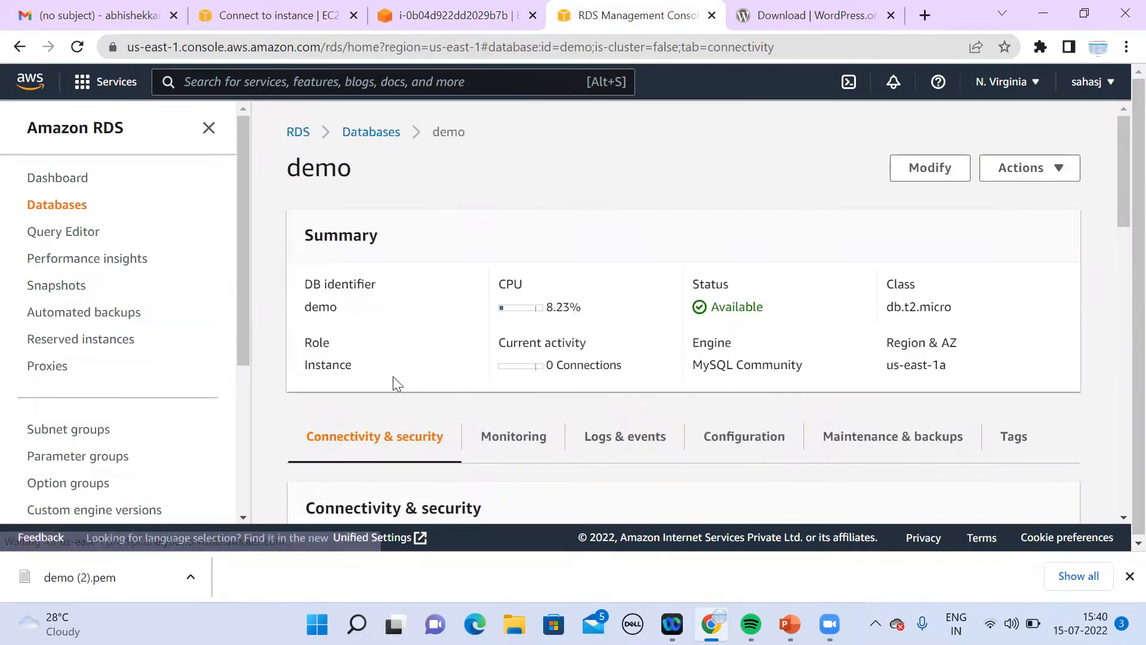
Step: Select and copy the RDS endpoint, paste it after -h, and remove the wrong paste
{"action": "scroll", "coordinate": [1122, 523], "scroll_direction": "down", "scroll_amount": 3}
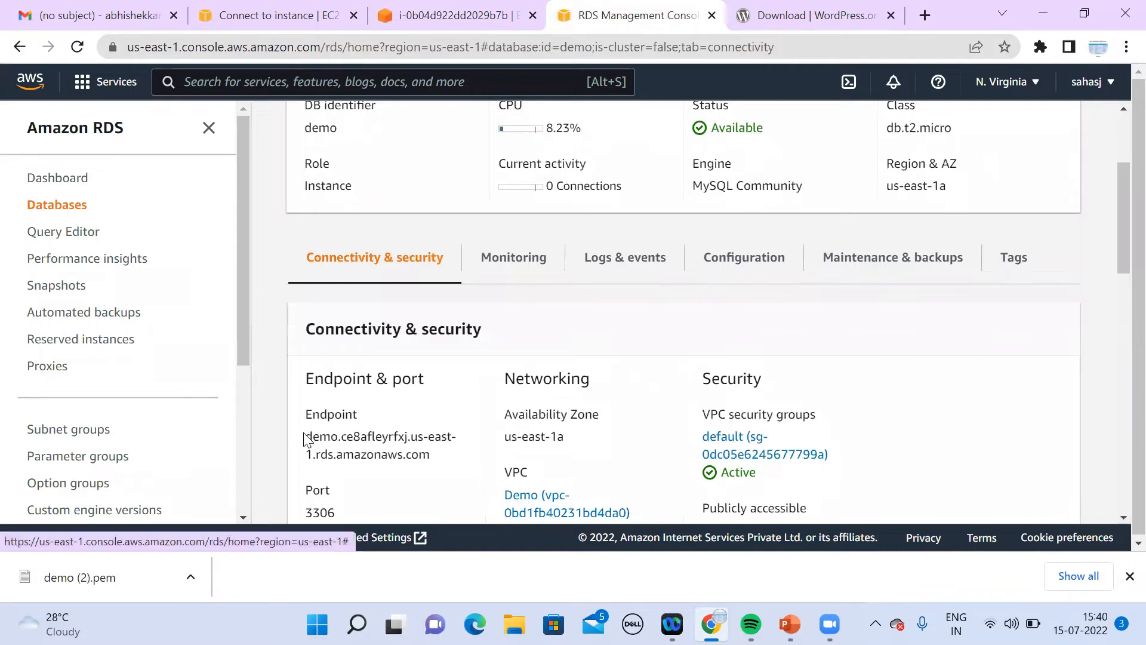
{"action": "left_click_drag", "start_coordinate": [308, 434], "coordinate": [442, 461]}
{"action": "key", "text": "alt"}
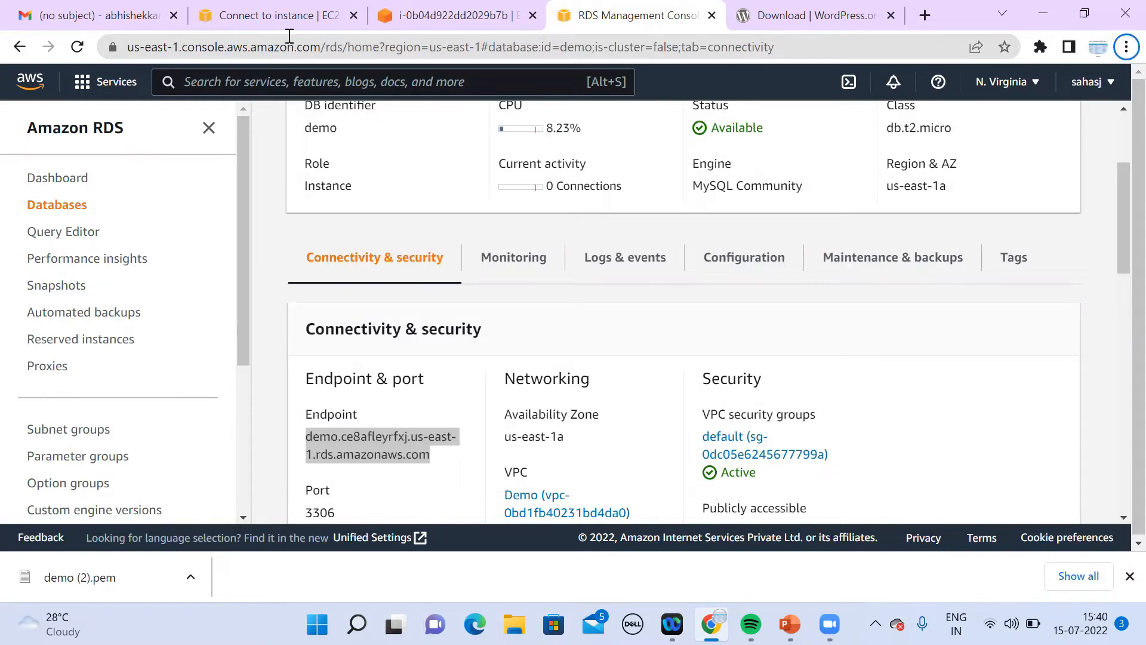
{"action": "left_click", "coordinate": [451, 15]}
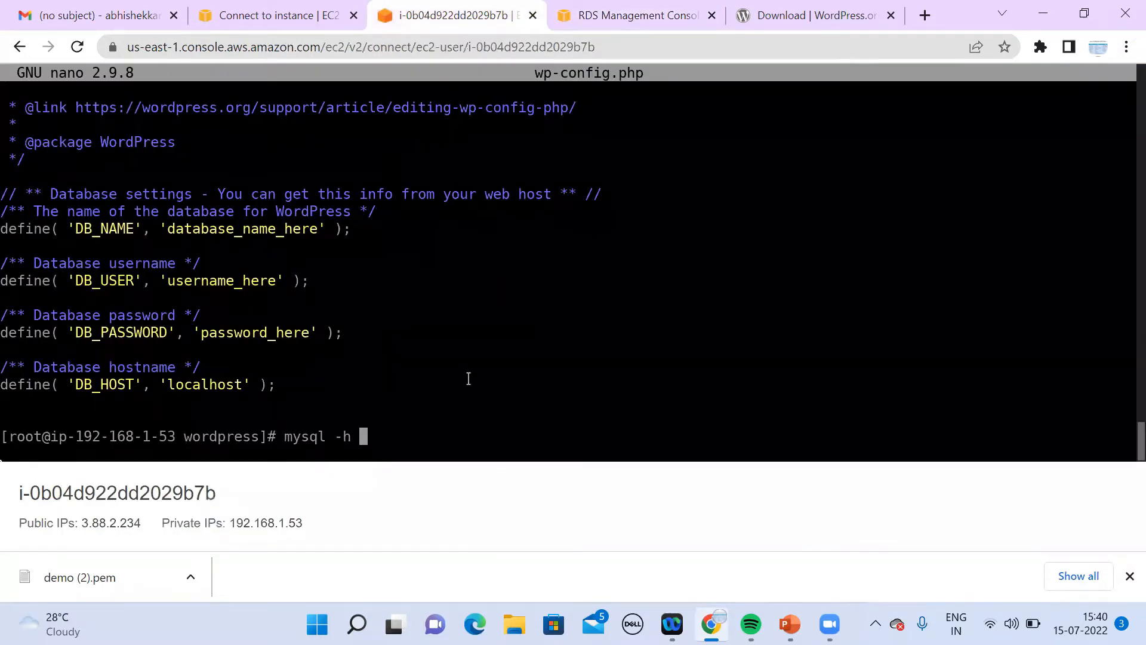
{"action": "key", "text": "ctrl+v"}
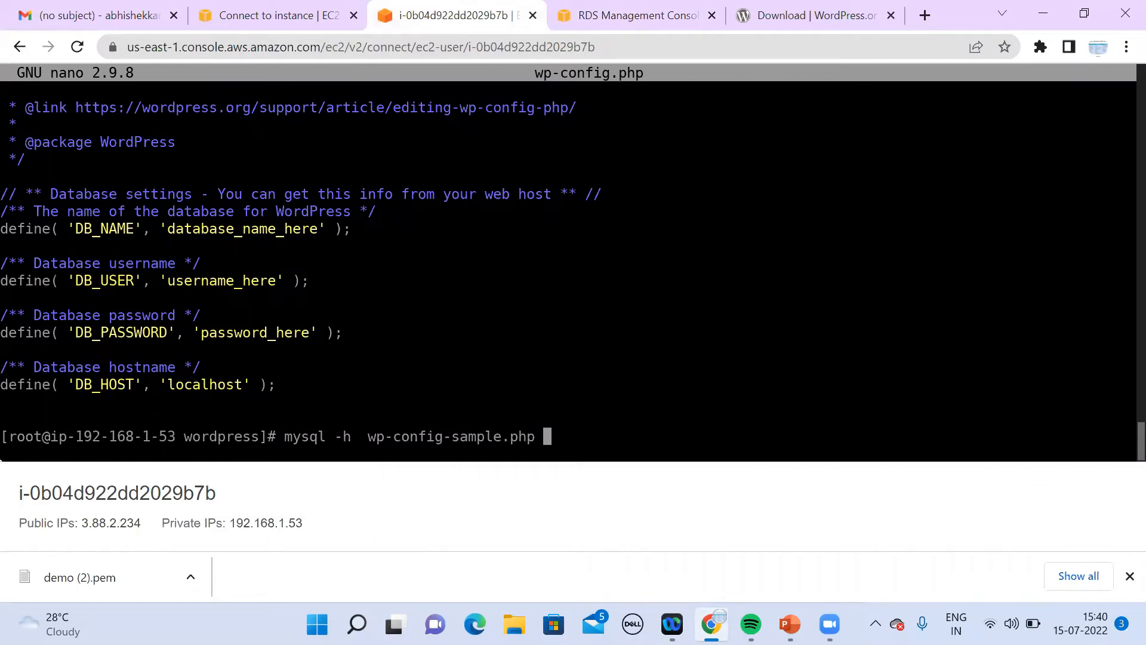
{"action": "key", "text": "BackSpace"}
{"action": "key", "text": "BackSpace"}
{"action": "key", "text": "BackSpace"}
{"action": "key", "text": "BackSpace"}
{"action": "key", "text": "BackSpace"}
{"action": "key", "text": "BackSpace"}
{"action": "key", "text": "BackSpace"}
{"action": "key", "text": "BackSpace"}
{"action": "key", "text": "BackSpace"}
{"action": "key", "text": "BackSpace"}
{"action": "key", "text": "BackSpace"}
{"action": "key", "text": "BackSpace"}
{"action": "key", "text": "BackSpace"}
{"action": "key", "text": "BackSpace"}
{"action": "key", "text": "BackSpace"}
{"action": "key", "text": "BackSpace"}
{"action": "key", "text": "BackSpace"}
{"action": "key", "text": "BackSpace"}
{"action": "key", "text": "BackSpace"}
{"action": "key", "text": "BackSpace"}
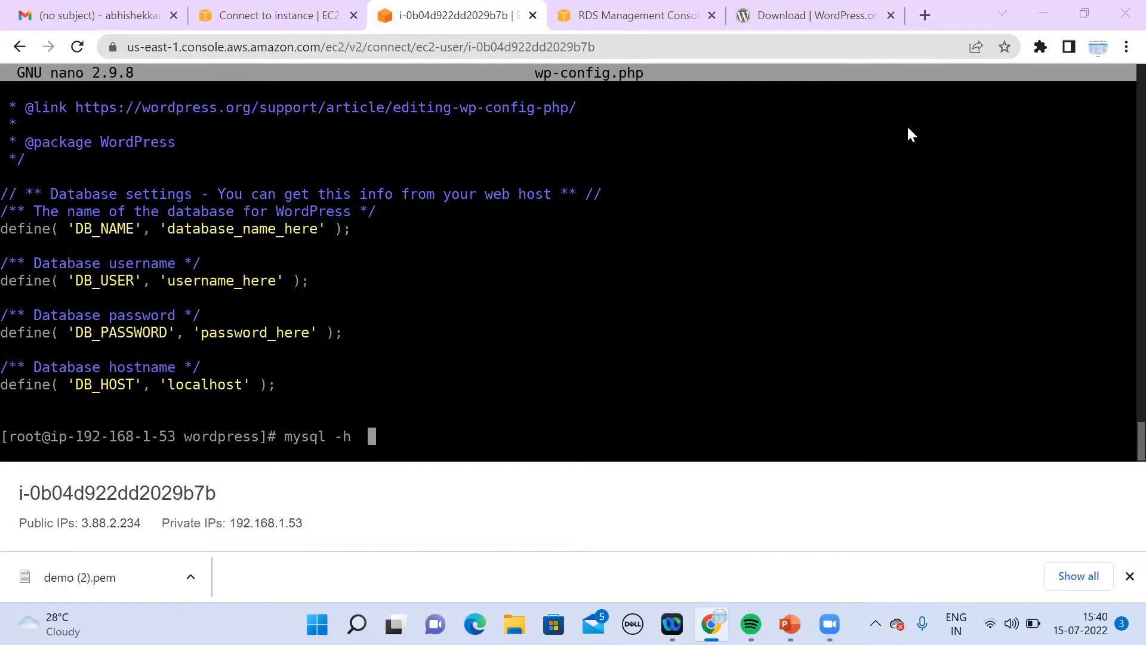
Step: Copy the RDS endpoint again with right-click Copy and paste it into the mysql command
{"action": "left_click", "coordinate": [626, 16]}
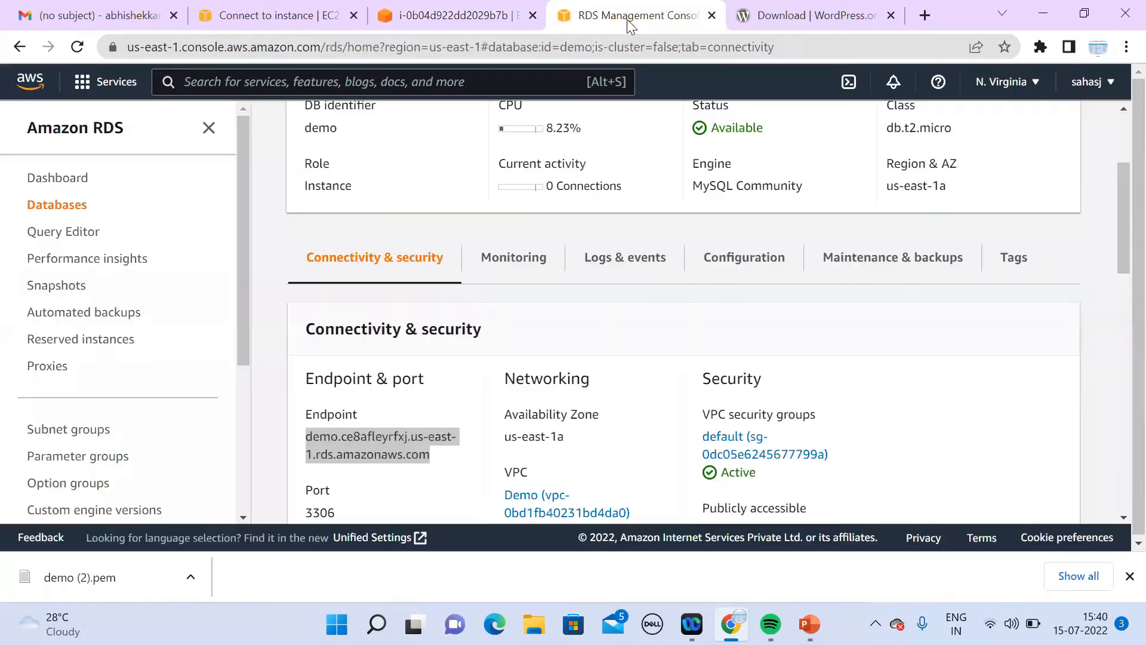
{"action": "right_click", "coordinate": [375, 436]}
{"action": "left_click", "coordinate": [449, 325]}
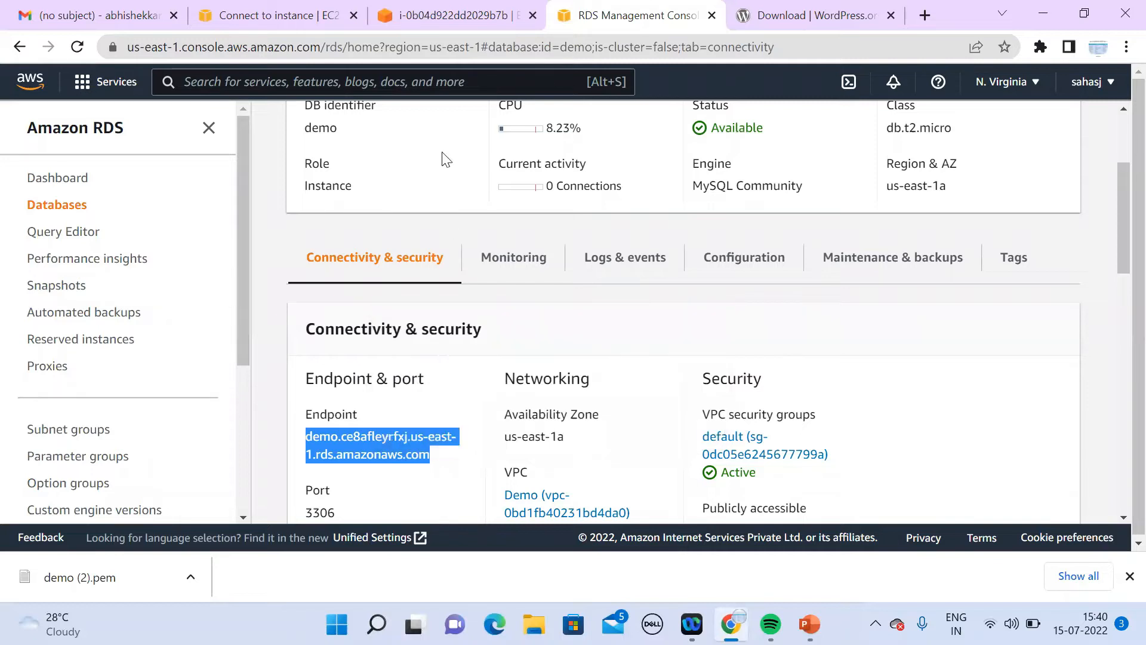
{"action": "left_click", "coordinate": [471, 17]}
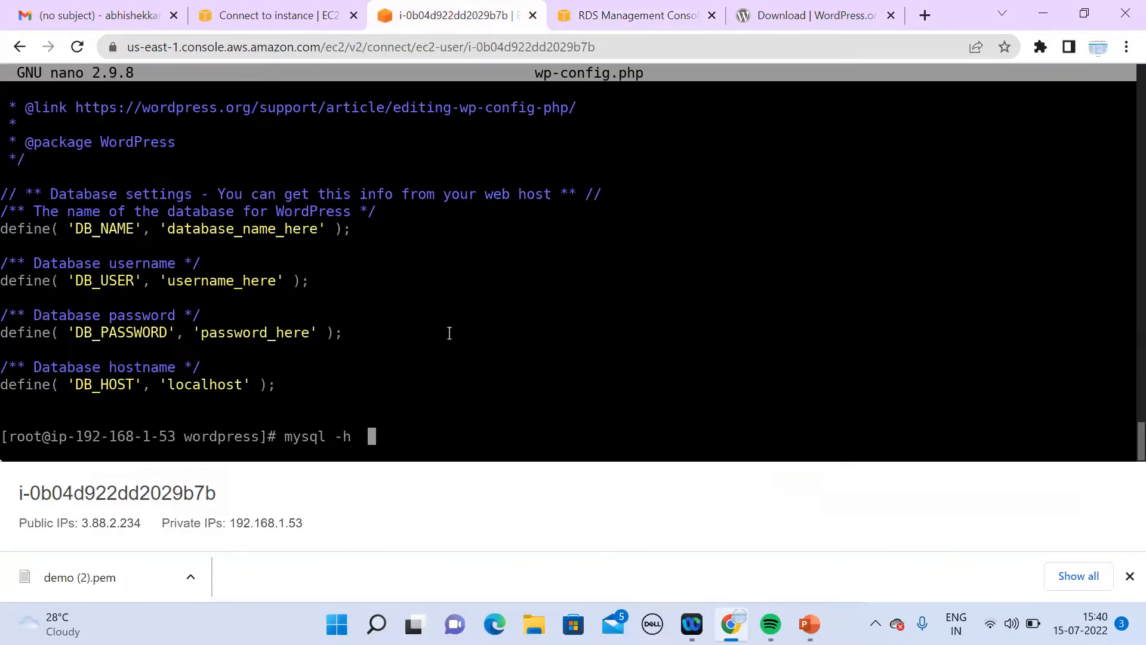
{"action": "key", "text": "ctrl+v"}
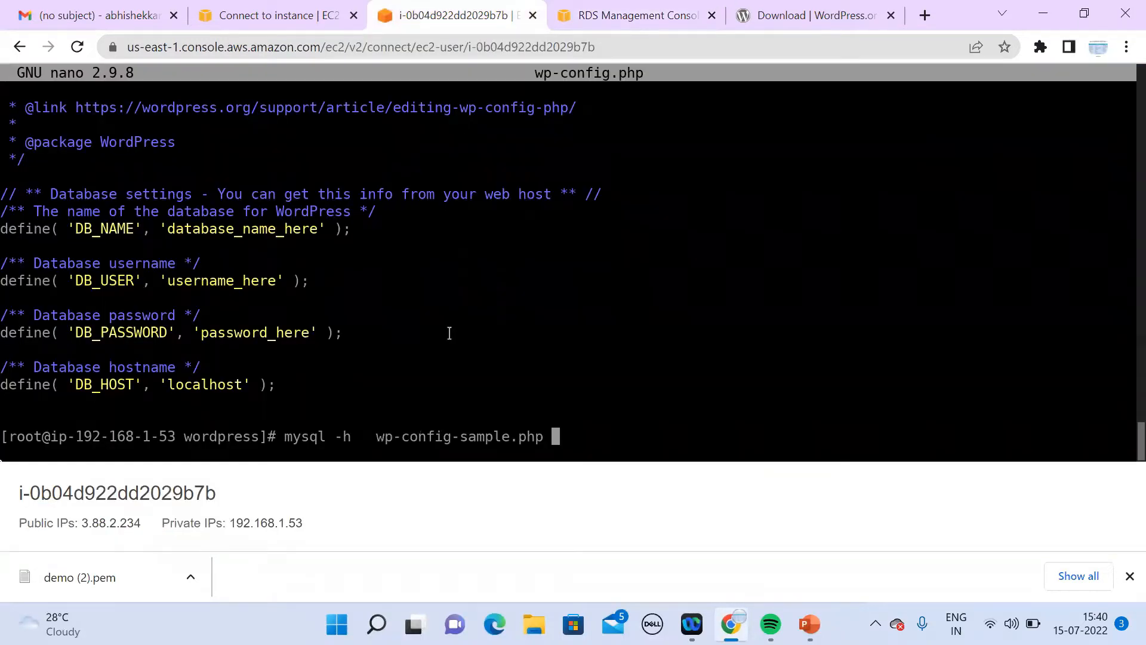
Step: Copy the endpoint once more and erase the stray pasted characters after -h
{"action": "left_click", "coordinate": [629, 22]}
{"action": "right_click", "coordinate": [409, 447]}
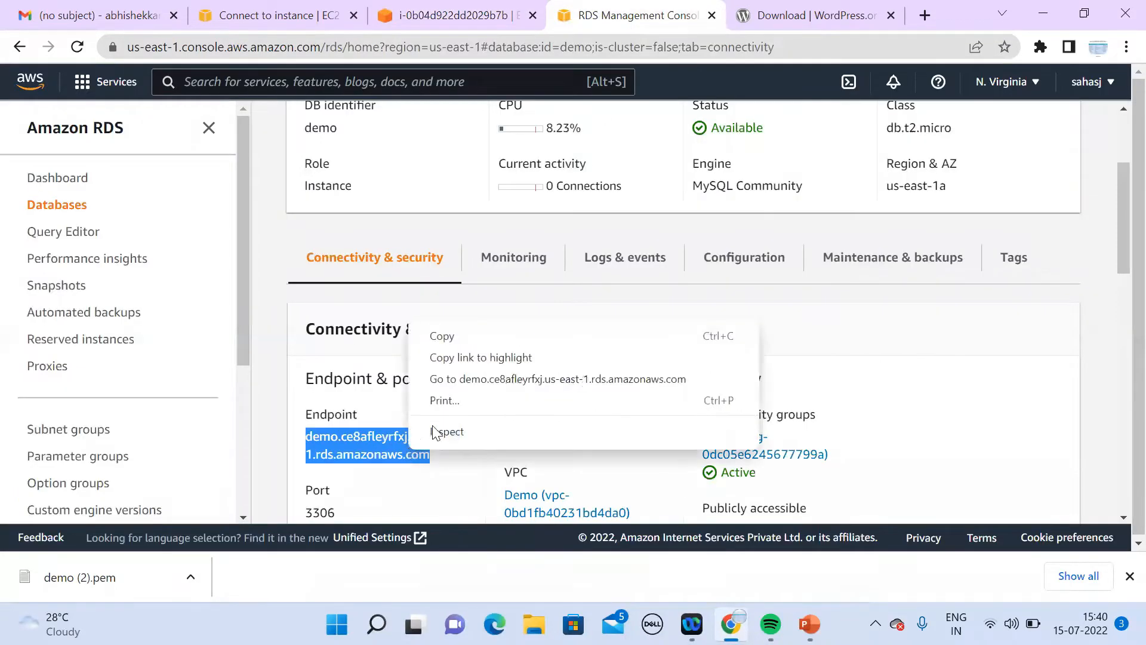
{"action": "left_click", "coordinate": [511, 339]}
{"action": "left_click", "coordinate": [492, 12]}
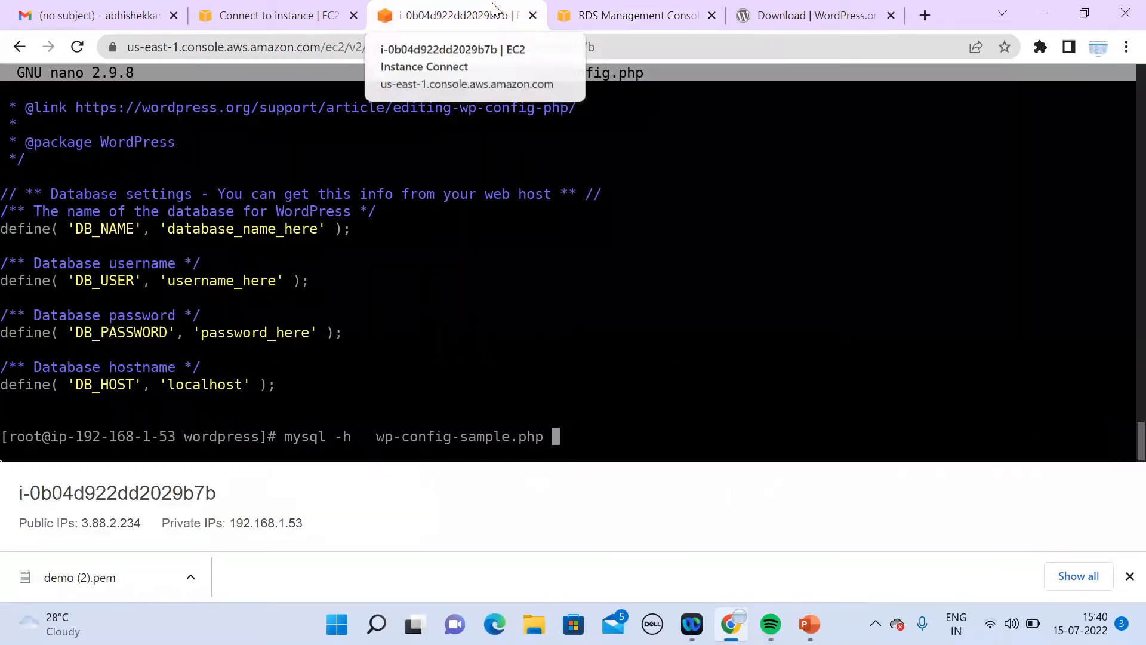
{"action": "key", "text": "BackSpace"}
{"action": "key", "text": "BackSpace"}
{"action": "key", "text": "BackSpace"}
{"action": "key", "text": "BackSpace"}
{"action": "key", "text": "BackSpace"}
{"action": "key", "text": "BackSpace"}
{"action": "key", "text": "BackSpace"}
{"action": "key", "text": "BackSpace"}
{"action": "key", "text": "BackSpace"}
{"action": "key", "text": "BackSpace"}
{"action": "key", "text": "BackSpace"}
{"action": "key", "text": "BackSpace"}
{"action": "key", "text": "BackSpace"}
{"action": "key", "text": "BackSpace"}
{"action": "key", "text": "BackSpace"}
{"action": "key", "text": "BackSpace"}
{"action": "key", "text": "BackSpace"}
{"action": "key", "text": "BackSpace"}
{"action": "key", "text": "BackSpace"}
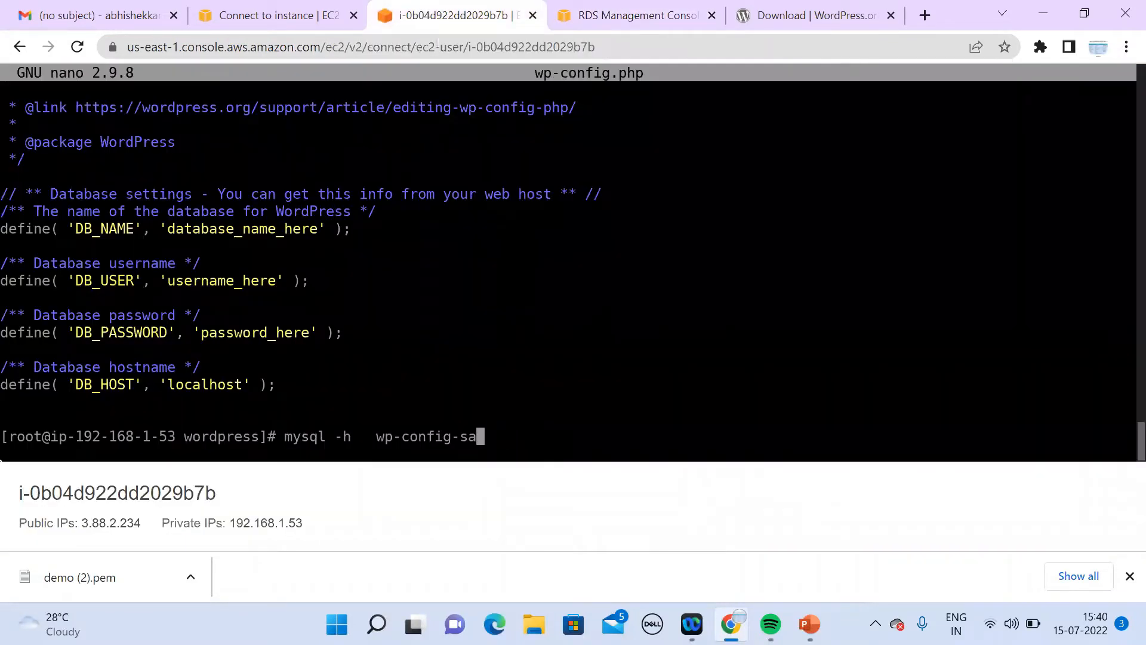
{"action": "key", "text": "BackSpace"}
{"action": "key", "text": "BackSpace"}
{"action": "key", "text": "BackSpace"}
{"action": "key", "text": "BackSpace"}
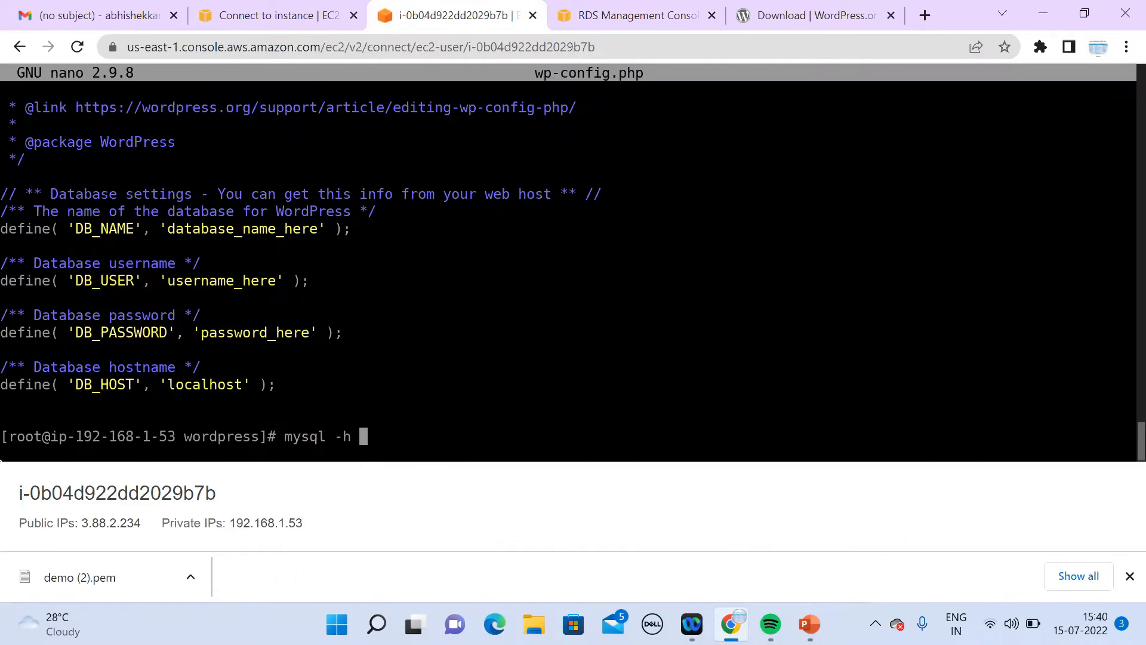
Step: Connect mysql to the pasted RDS endpoint with '-u demo -p' and enter the password; access is denied
{"action": "key", "text": "ctrl+v"}
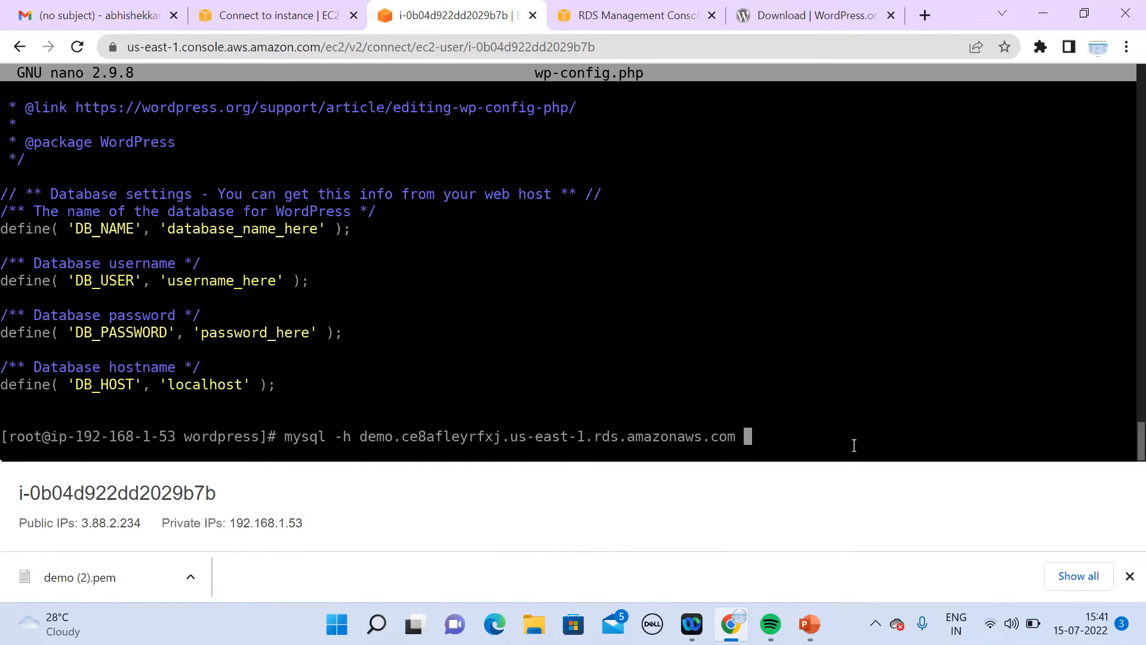
{"action": "type", "text": "-u demo -p"}
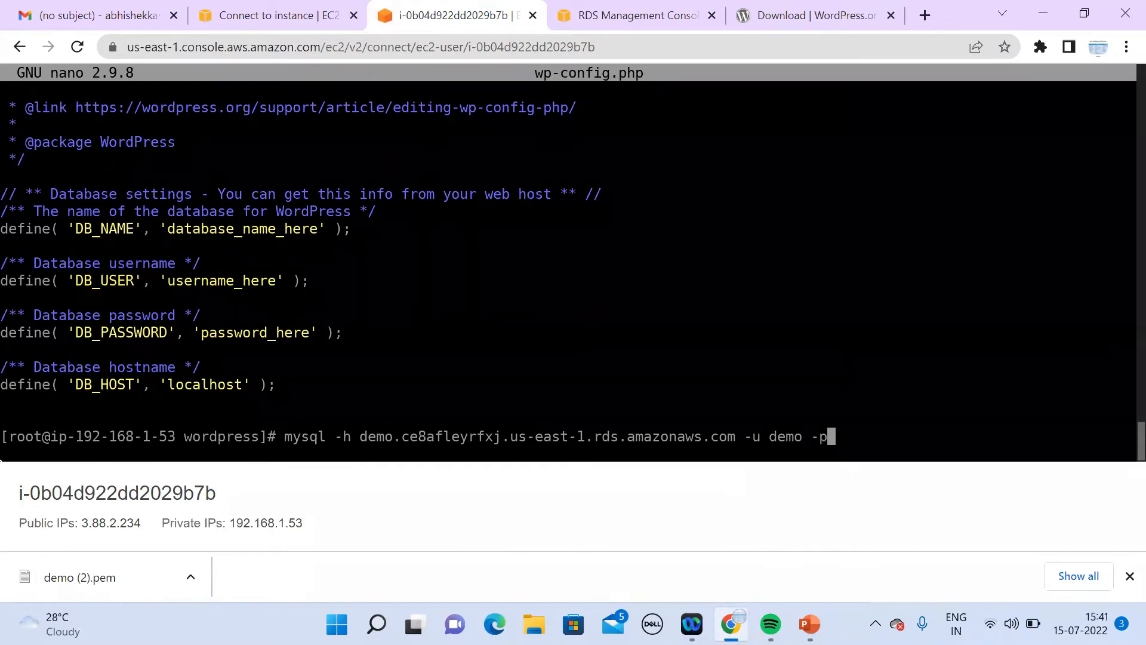
{"action": "key", "text": "Return"}
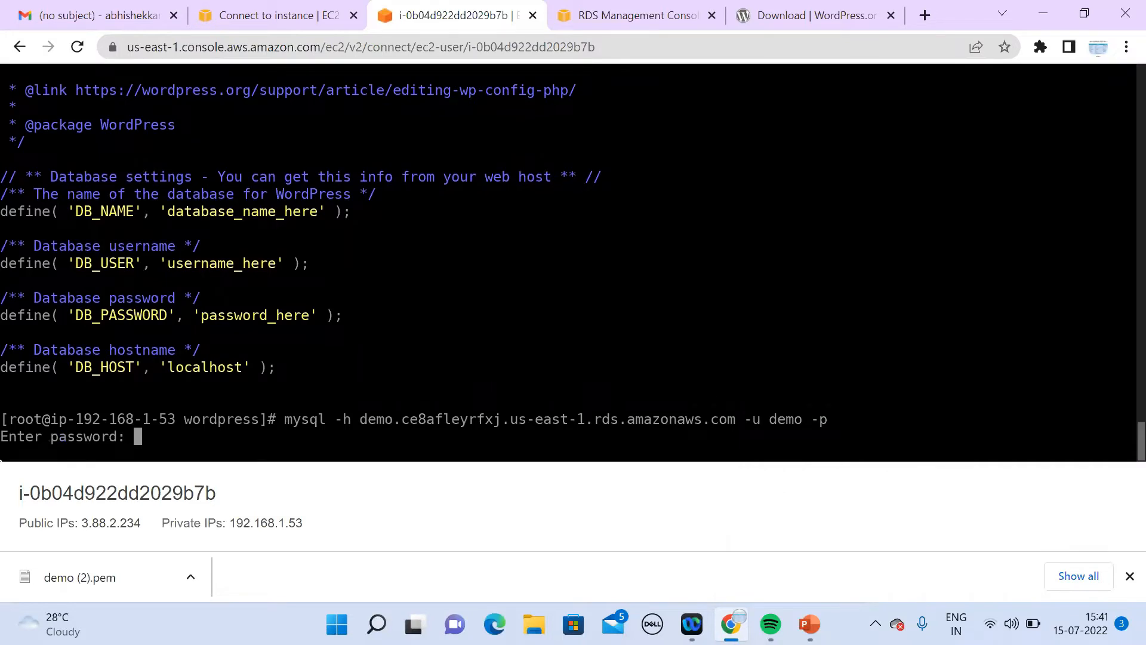
{"action": "key", "text": "Return"}
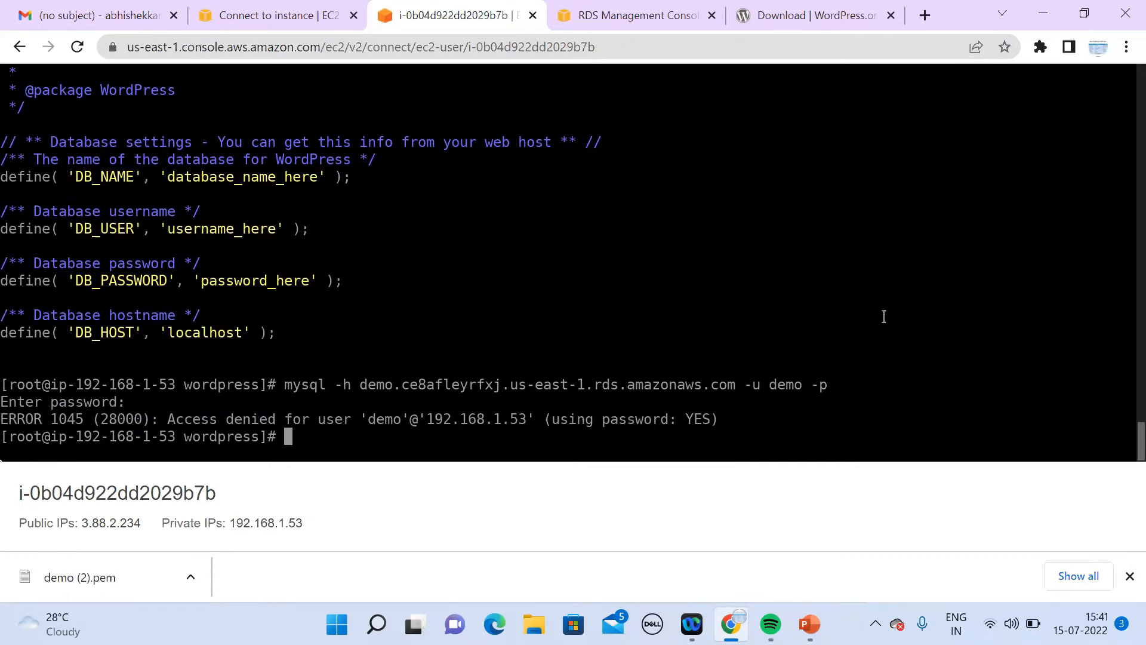
Step: From the RDS database, open its default VPC security group and view the MYSQL/Aurora inbound rule
{"action": "left_click", "coordinate": [634, 19]}
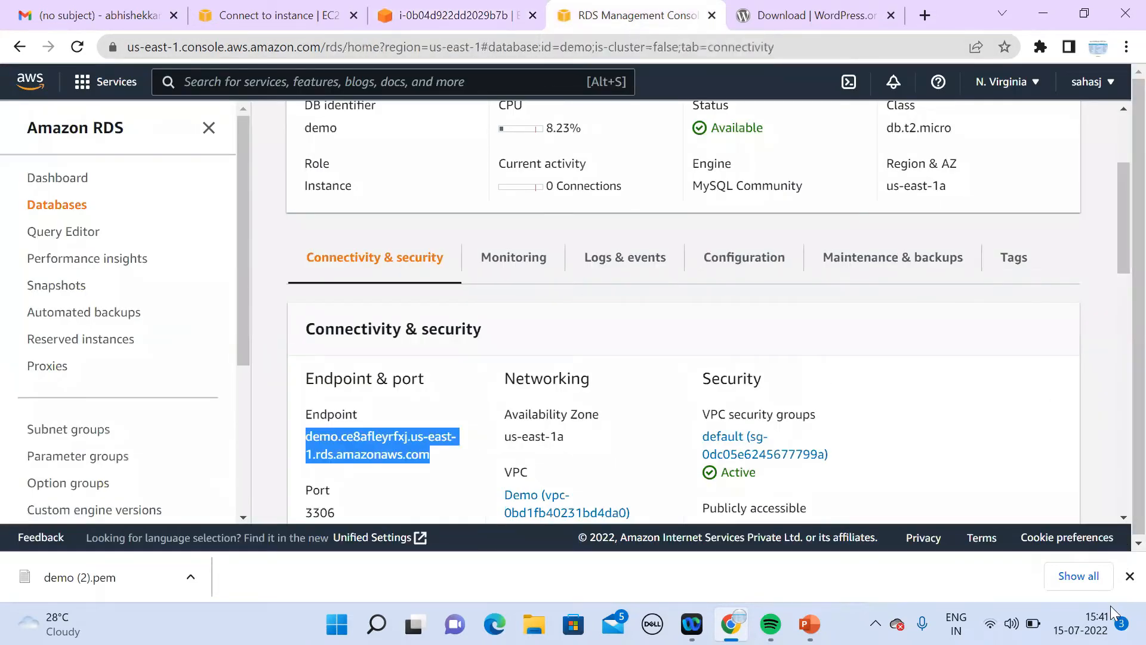
{"action": "left_click", "coordinate": [1122, 518]}
{"action": "scroll", "coordinate": [1117, 521], "scroll_direction": "down", "scroll_amount": 4}
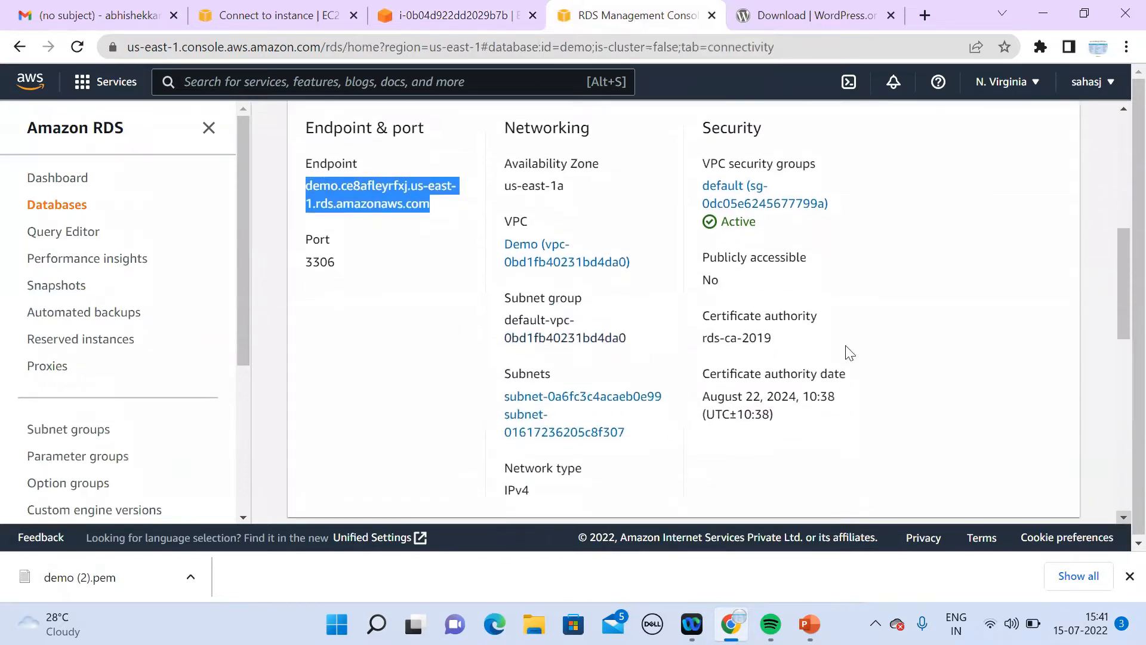
{"action": "left_click", "coordinate": [740, 189]}
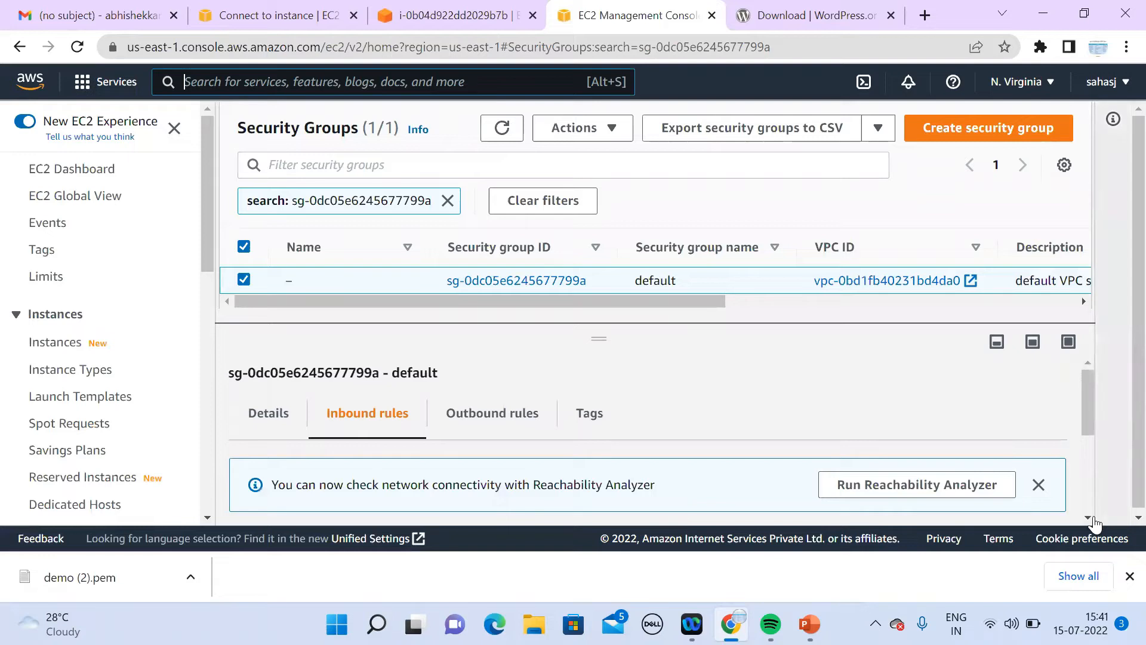
{"action": "left_click", "coordinate": [1089, 517]}
{"action": "left_click", "coordinate": [1088, 517]}
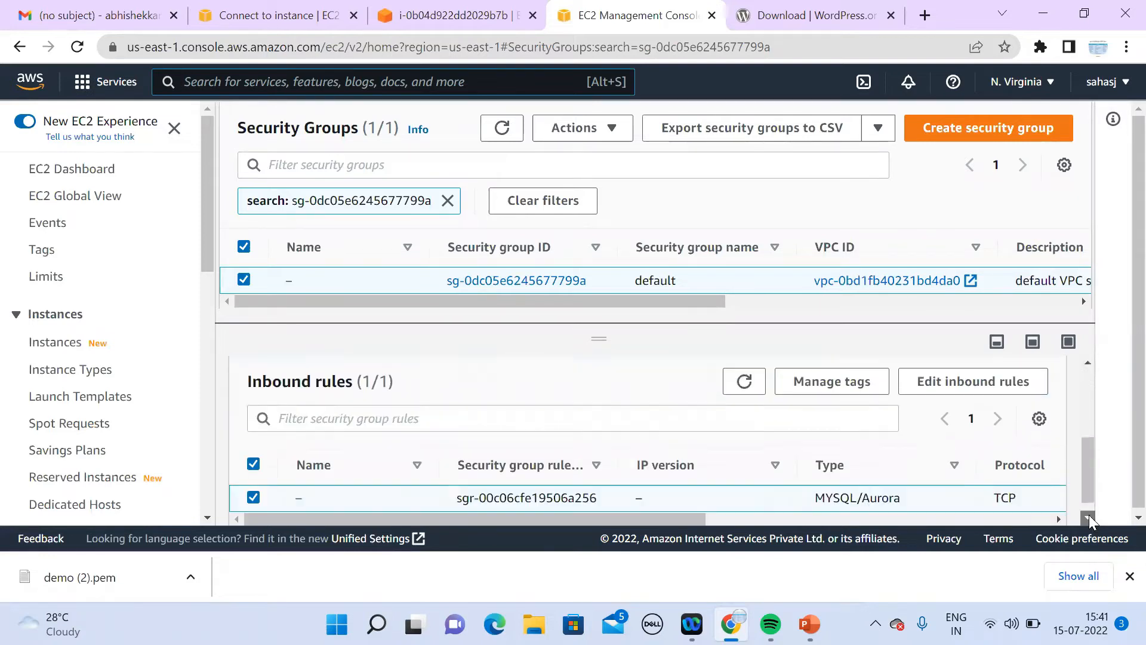
{"action": "left_click_drag", "start_coordinate": [685, 497], "coordinate": [942, 502]}
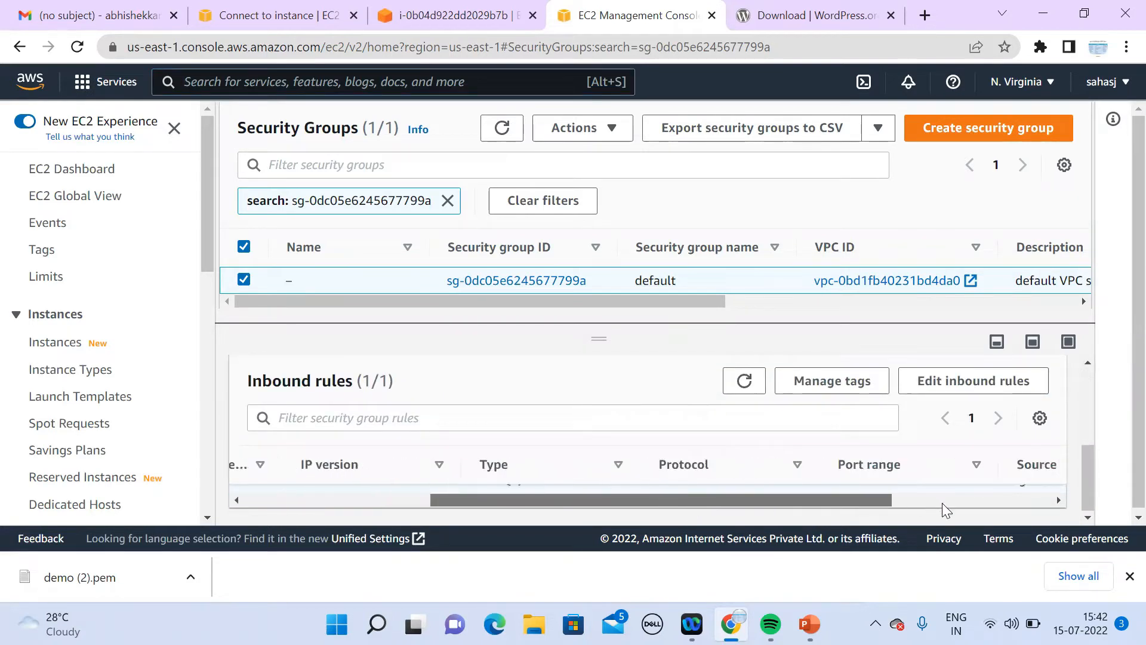
Step: Open the default group's inbound rule editor and the EC2 instance's details page
{"action": "left_click", "coordinate": [949, 381]}
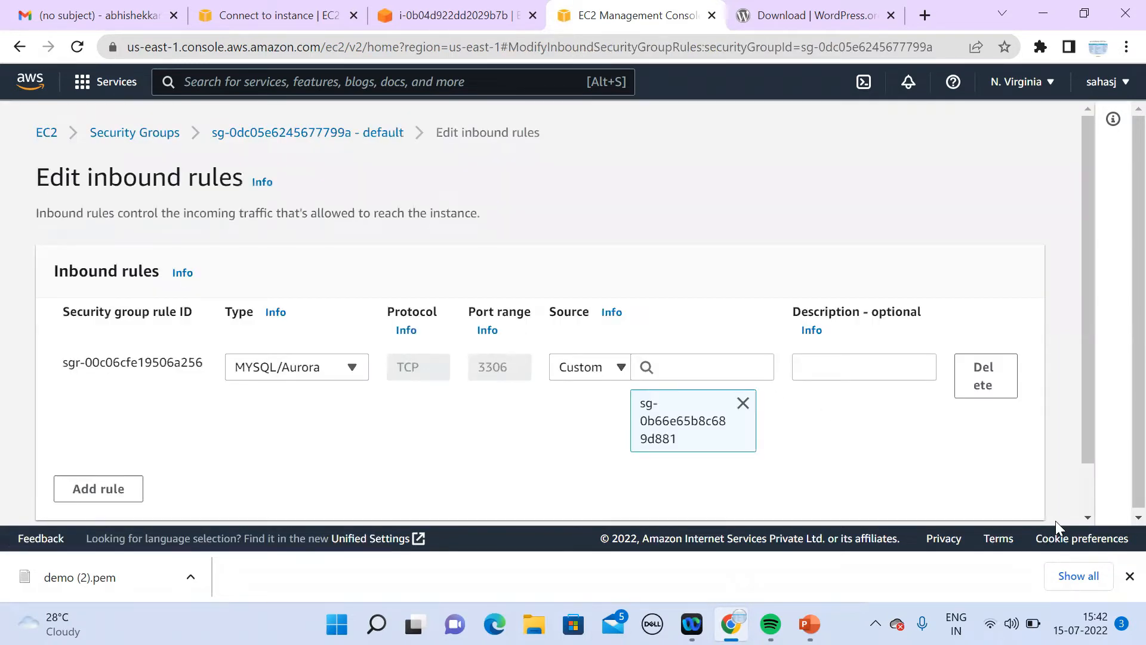
{"action": "left_click", "coordinate": [1087, 518]}
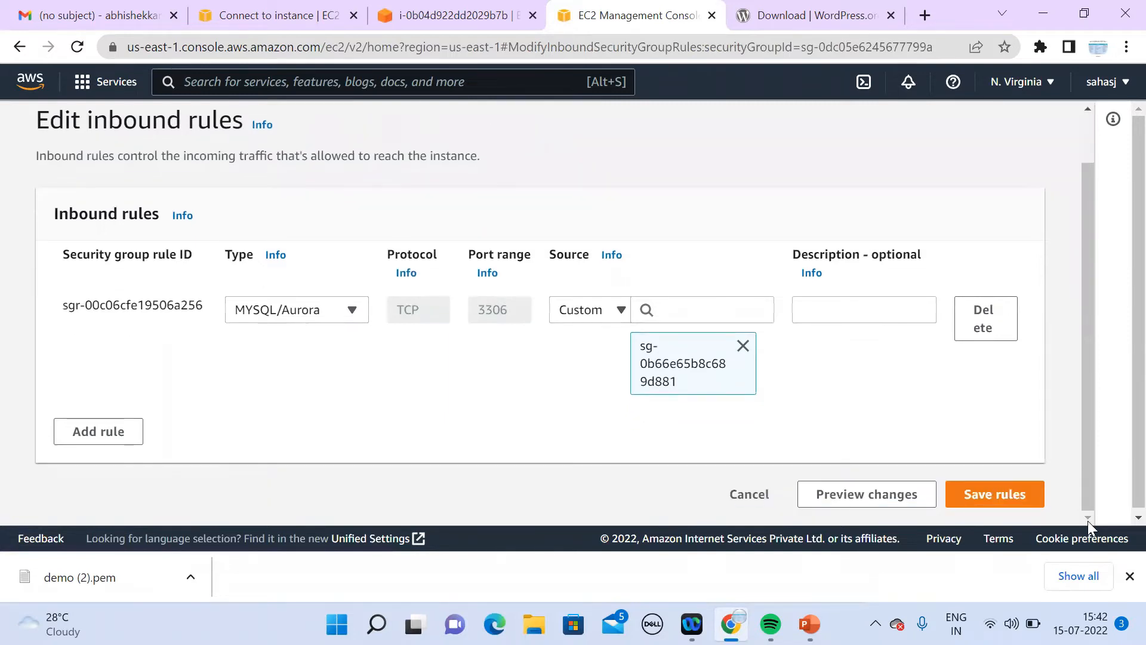
{"action": "left_click", "coordinate": [307, 18]}
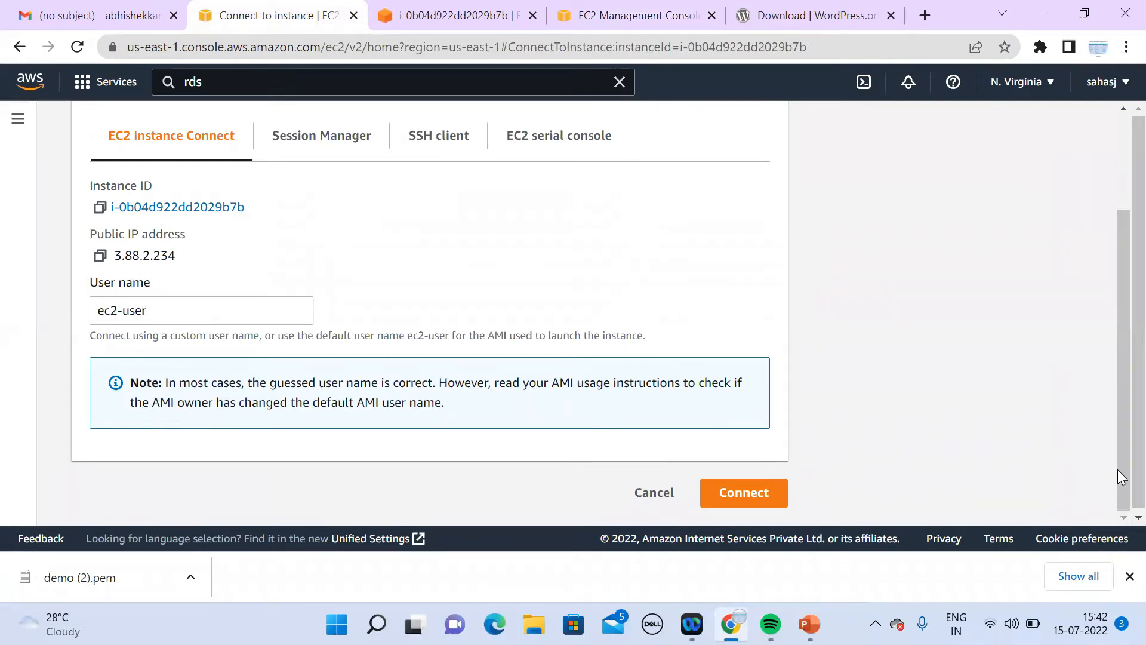
{"action": "left_click_drag", "start_coordinate": [1118, 478], "coordinate": [1118, 306]}
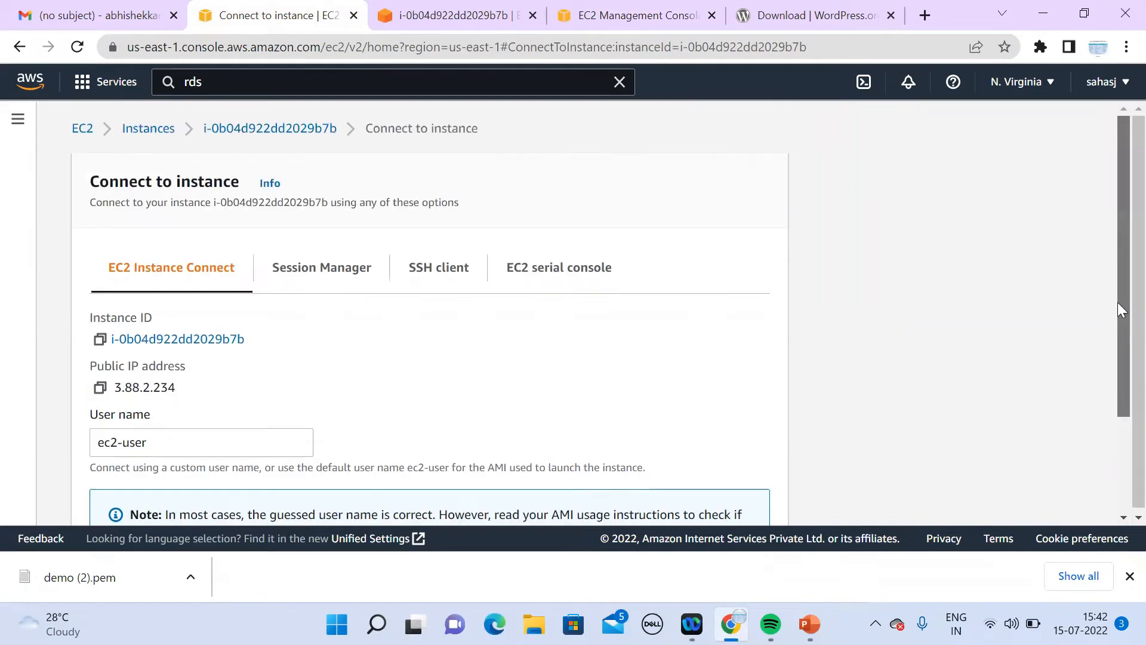
{"action": "left_click", "coordinate": [230, 126]}
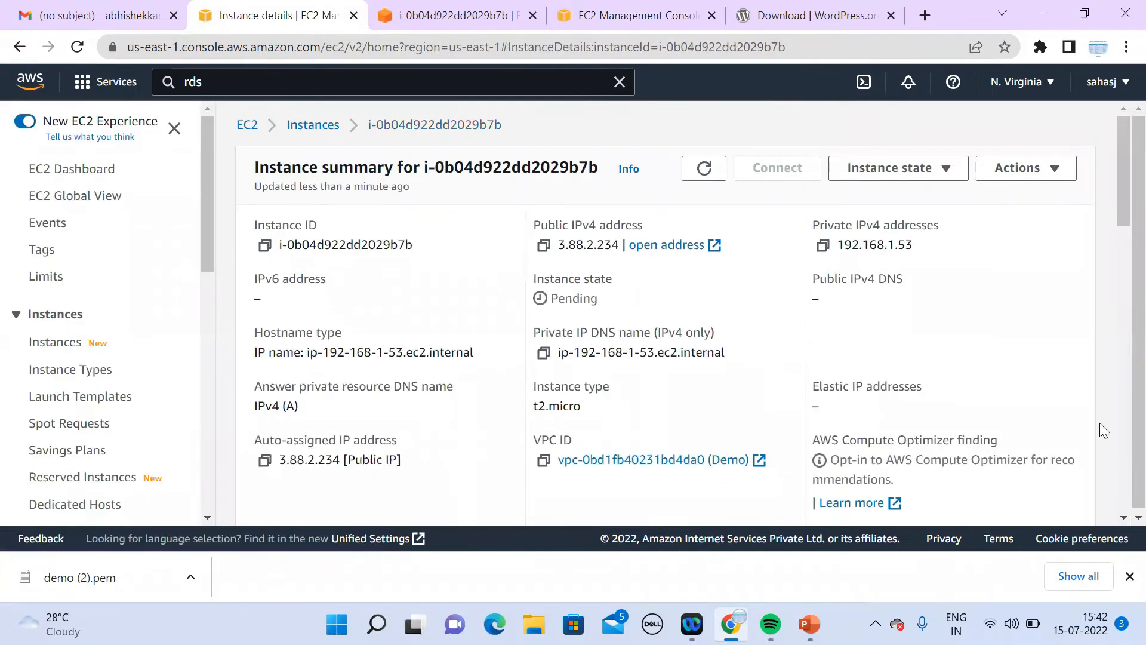
{"action": "left_click", "coordinate": [1123, 517]}
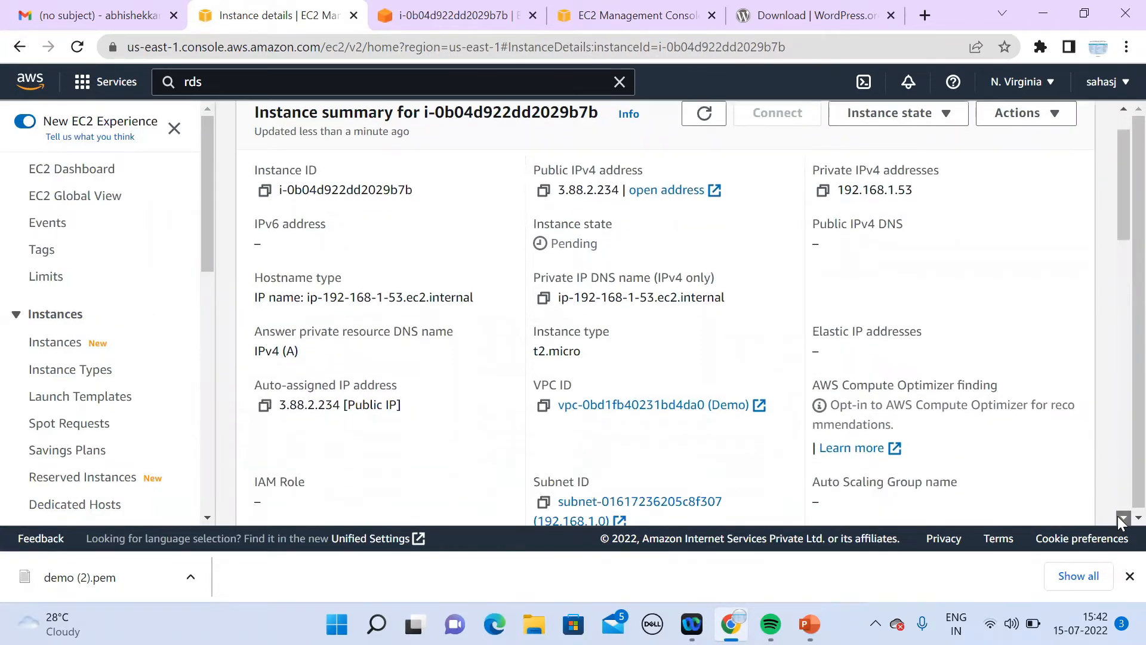
{"action": "scroll", "coordinate": [1123, 519], "scroll_direction": "down", "scroll_amount": 3}
{"action": "scroll", "coordinate": [1123, 519], "scroll_direction": "down", "scroll_amount": 2}
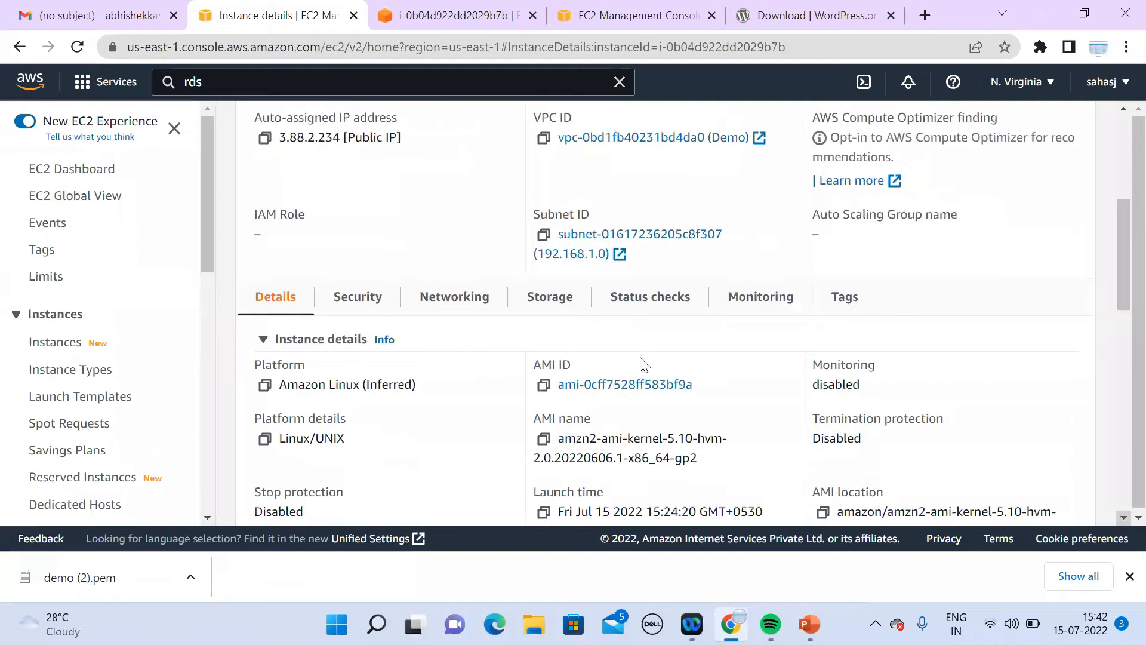
Step: Remove the MYSQL/Aurora rule's existing source and paste the instance's subnet ID instead
{"action": "left_click", "coordinate": [673, 23]}
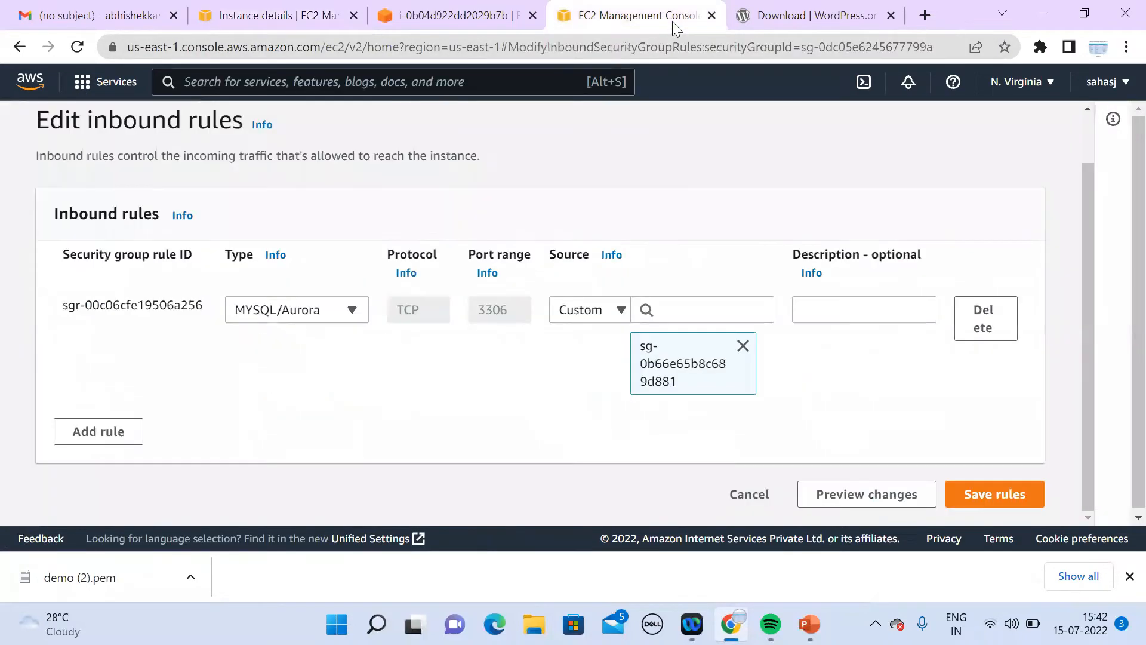
{"action": "left_click", "coordinate": [743, 346]}
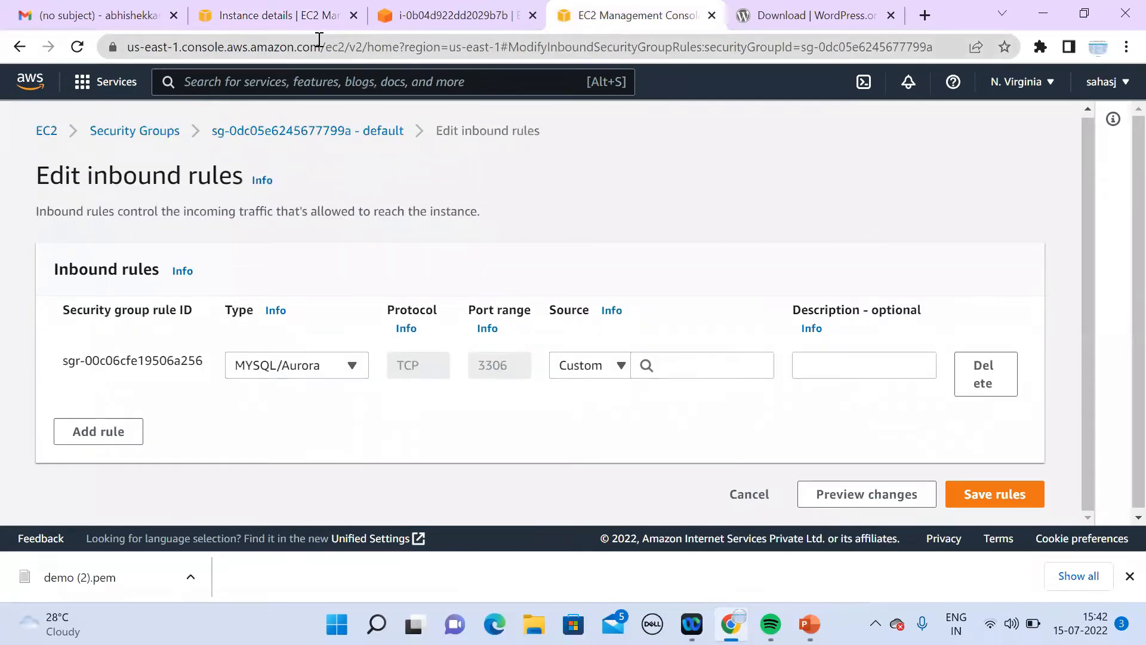
{"action": "left_click", "coordinate": [317, 21]}
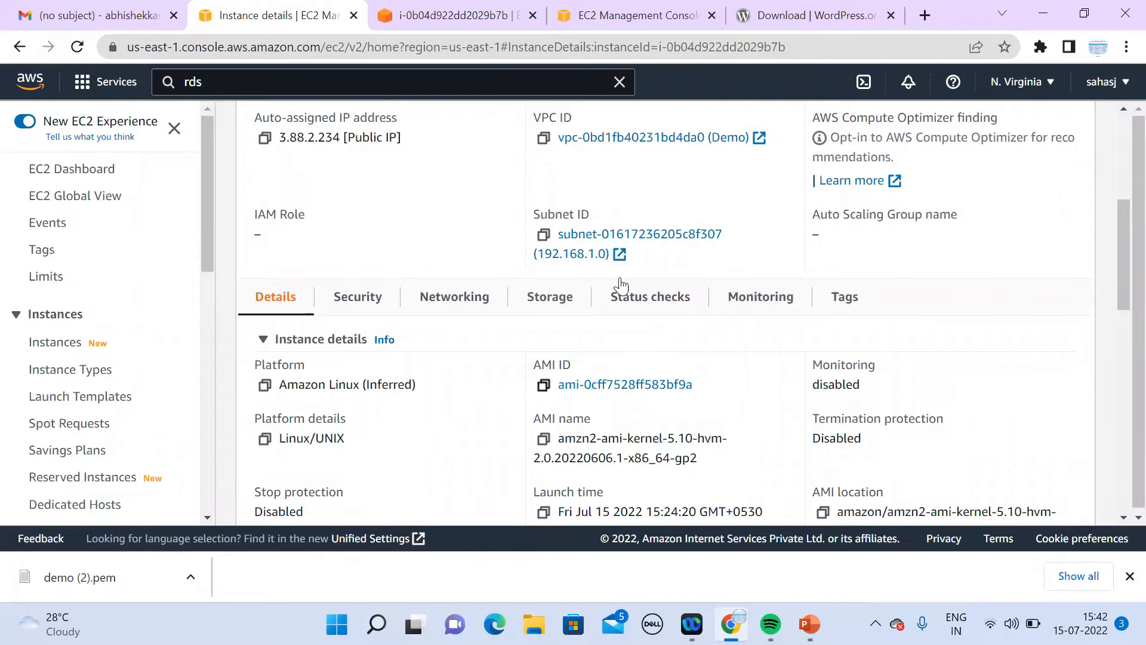
{"action": "left_click", "coordinate": [544, 236]}
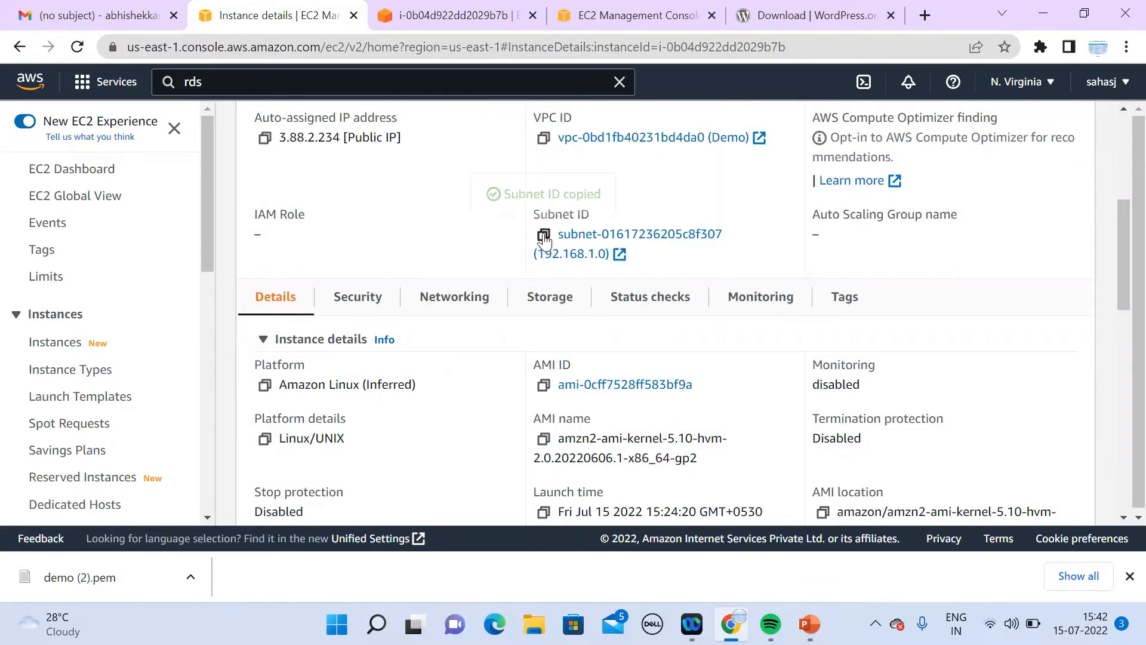
{"action": "left_click", "coordinate": [649, 28]}
{"action": "left_click", "coordinate": [678, 364]}
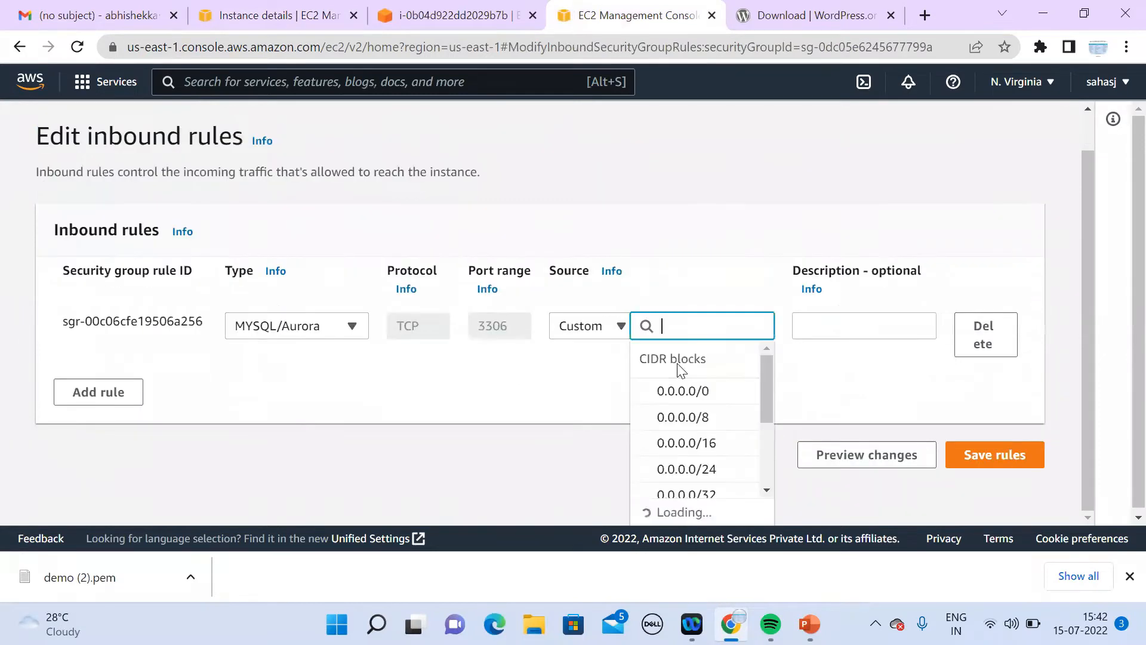
{"action": "key", "text": "ctrl+v"}
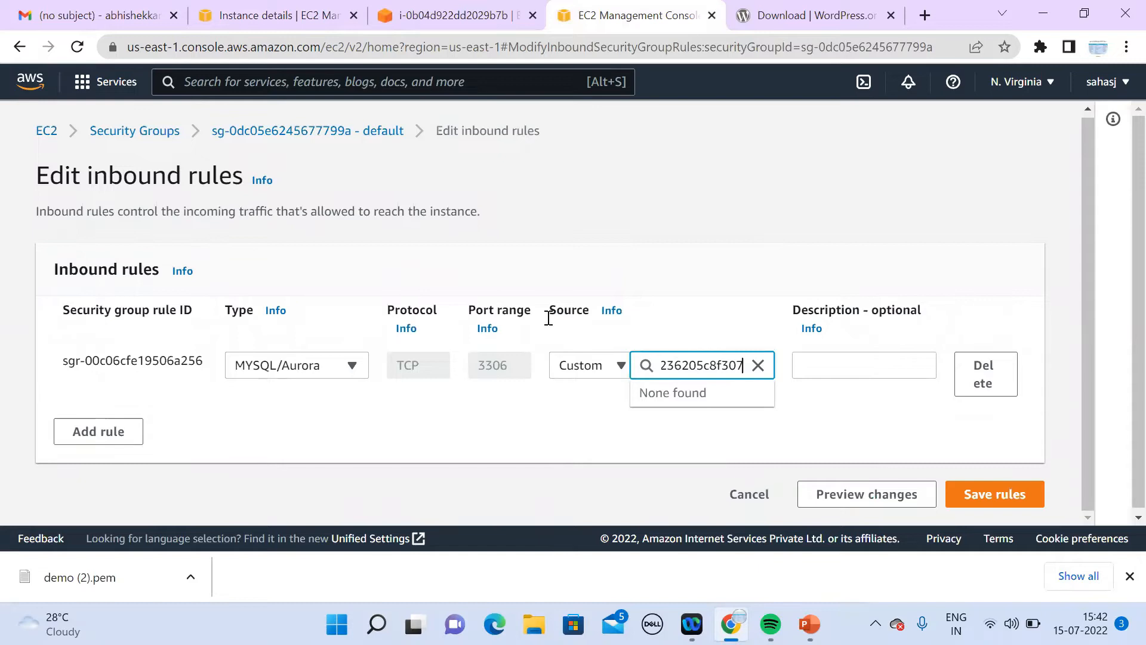
Step: Set the rule's source to the instance's launch-wizard-10 group, sg-0b66e65b8c689d881
{"action": "left_click", "coordinate": [293, 28]}
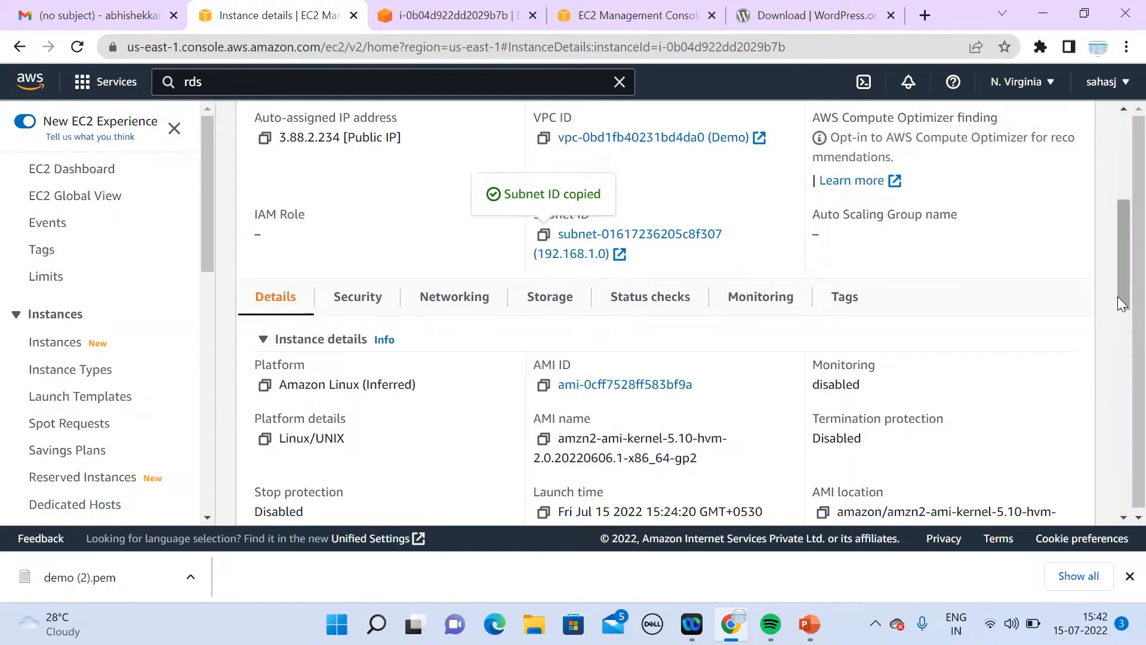
{"action": "mouse_move", "coordinate": [1117, 297]}
{"action": "left_mouse_down"}
{"action": "mouse_move", "coordinate": [1108, 219]}
{"action": "mouse_move", "coordinate": [1107, 280]}
{"action": "left_mouse_up"}
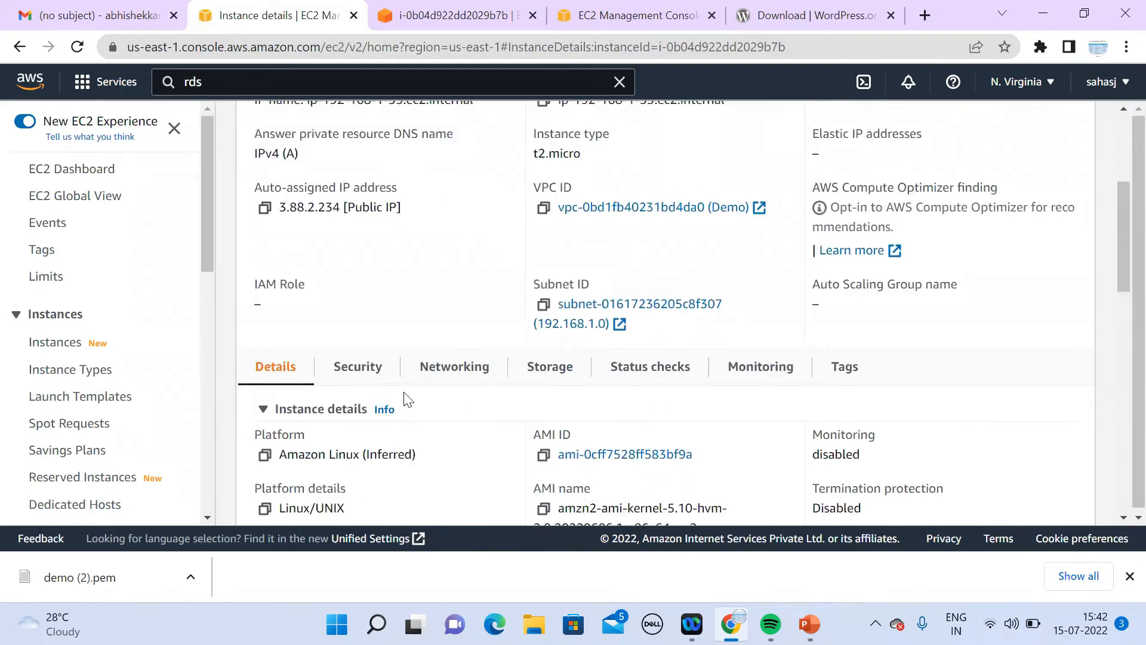
{"action": "left_click", "coordinate": [357, 368]}
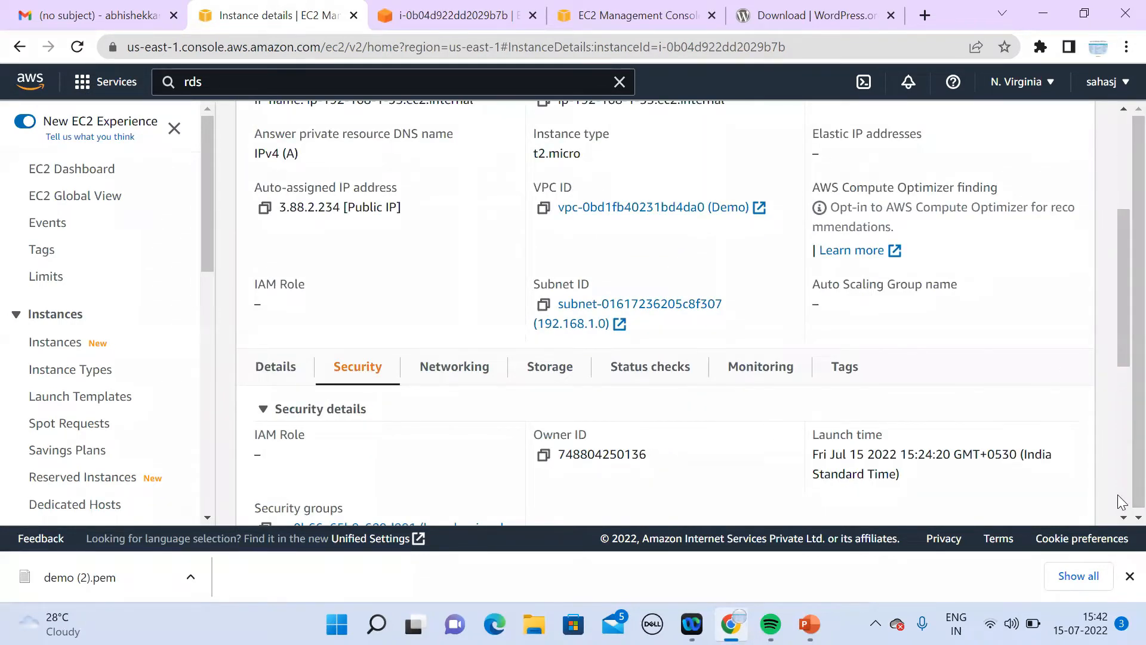
{"action": "scroll", "coordinate": [1121, 521], "scroll_direction": "down", "scroll_amount": 5}
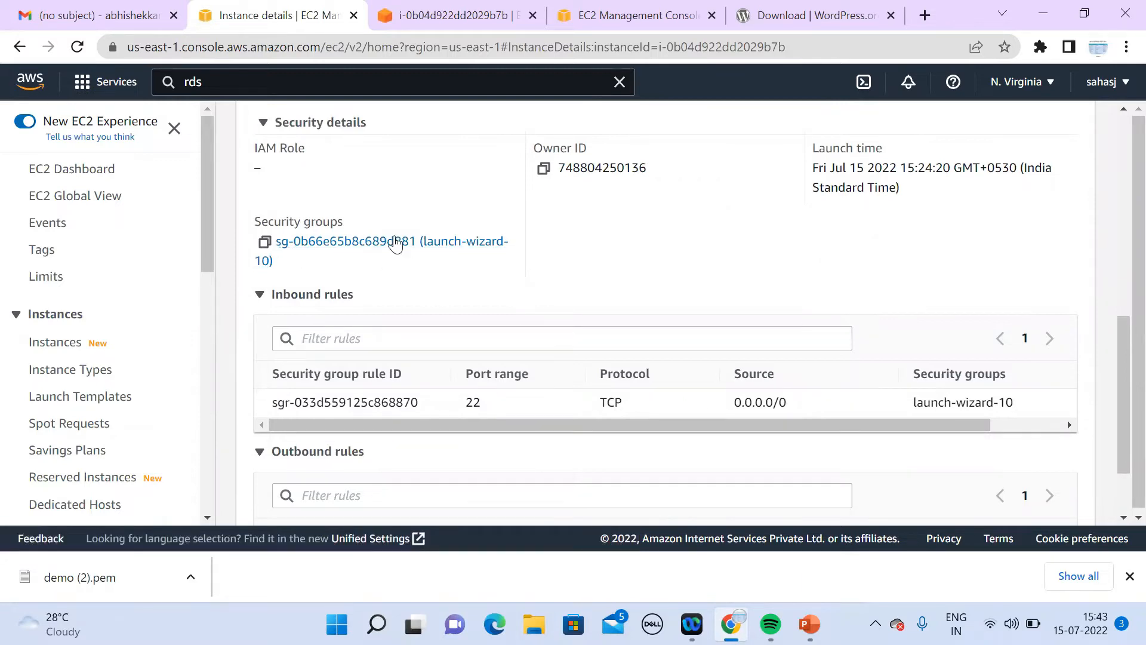
{"action": "left_click", "coordinate": [264, 242]}
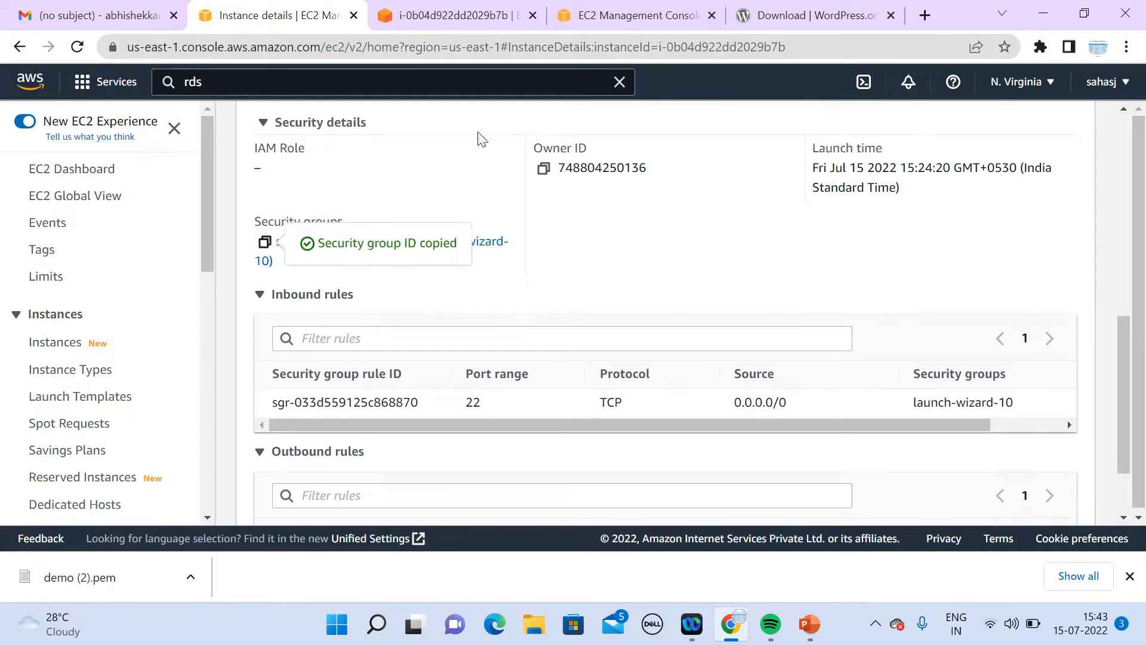
{"action": "left_click", "coordinate": [628, 21]}
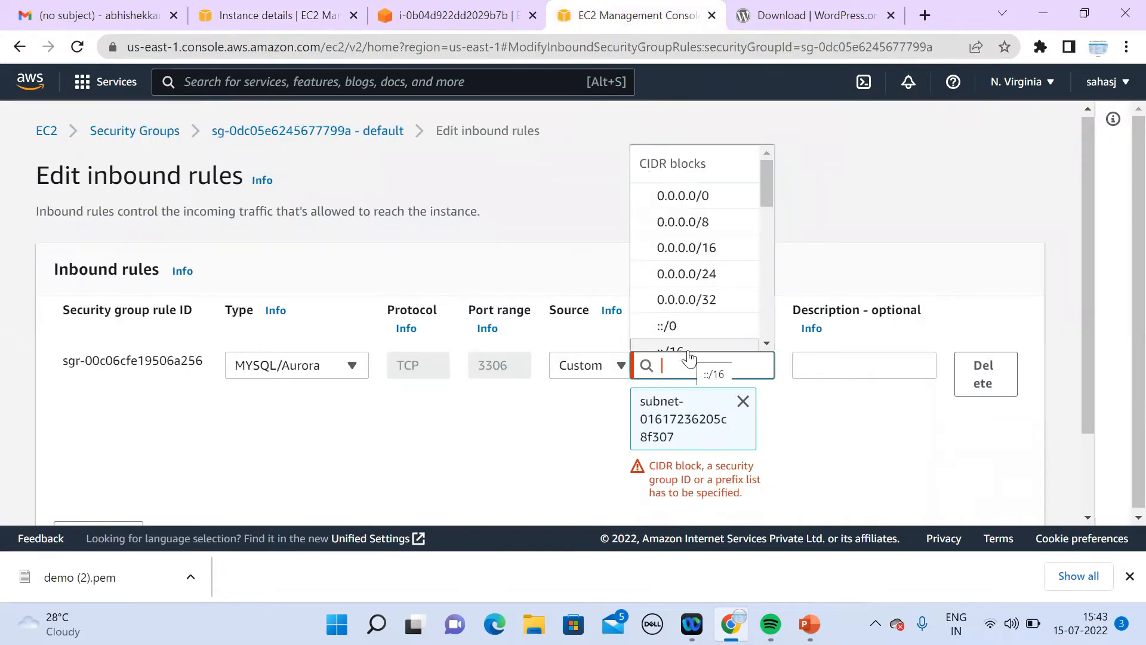
{"action": "key", "text": "ctrl+v"}
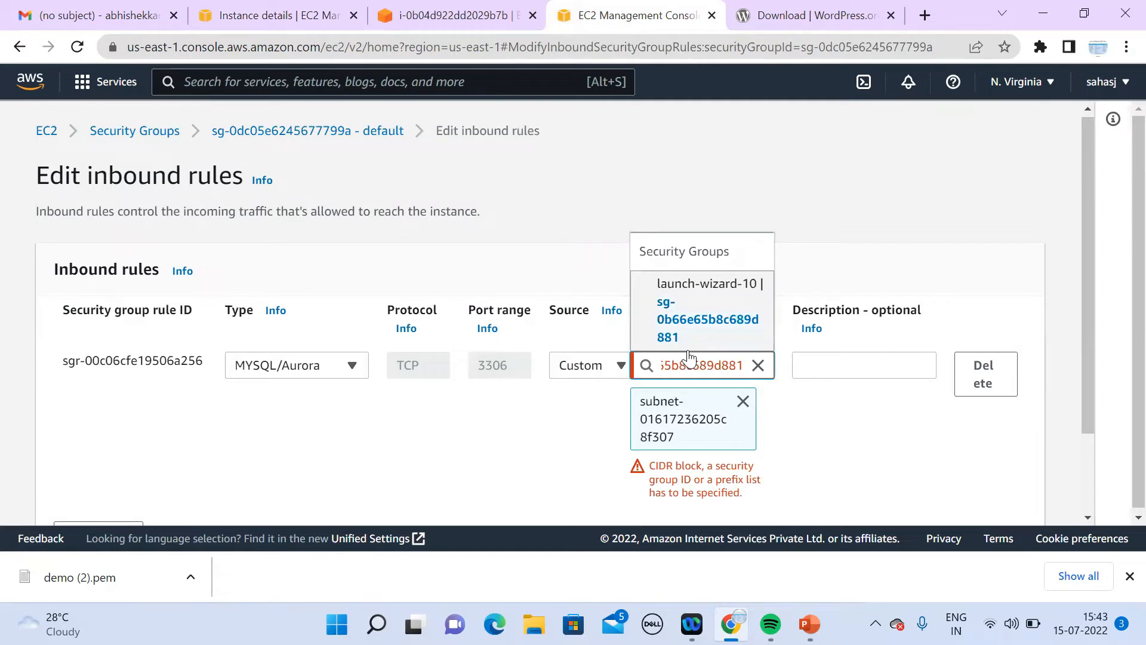
{"action": "left_click", "coordinate": [706, 336]}
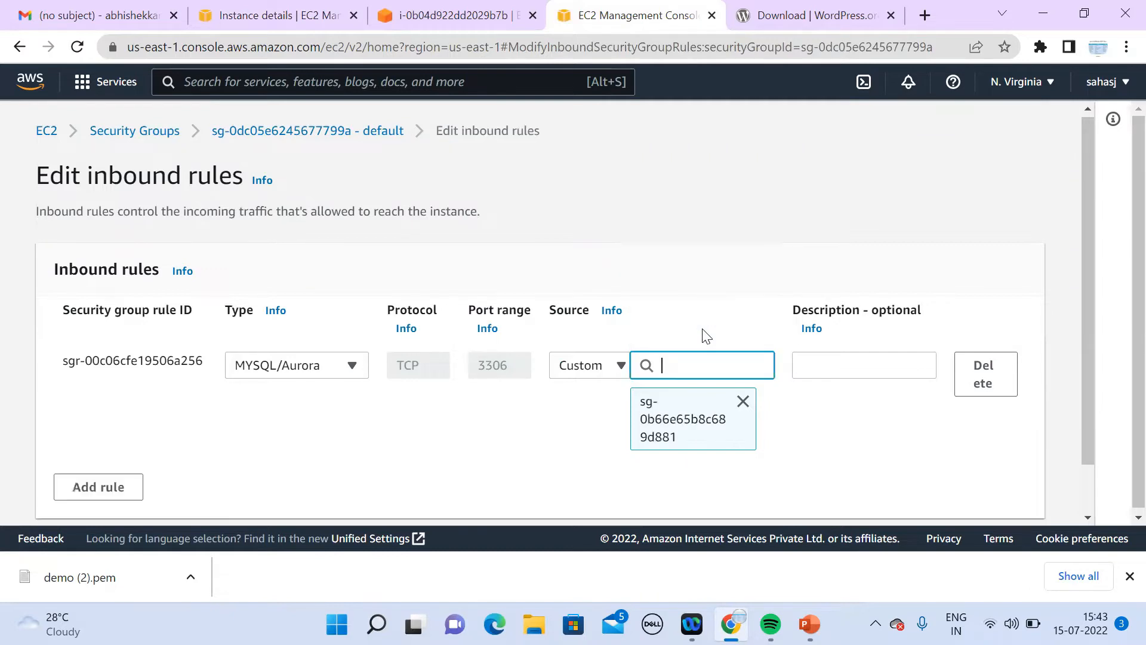
Step: Return to the instance's security details: inbound port 22, outbound all traffic
{"action": "left_click", "coordinate": [301, 25]}
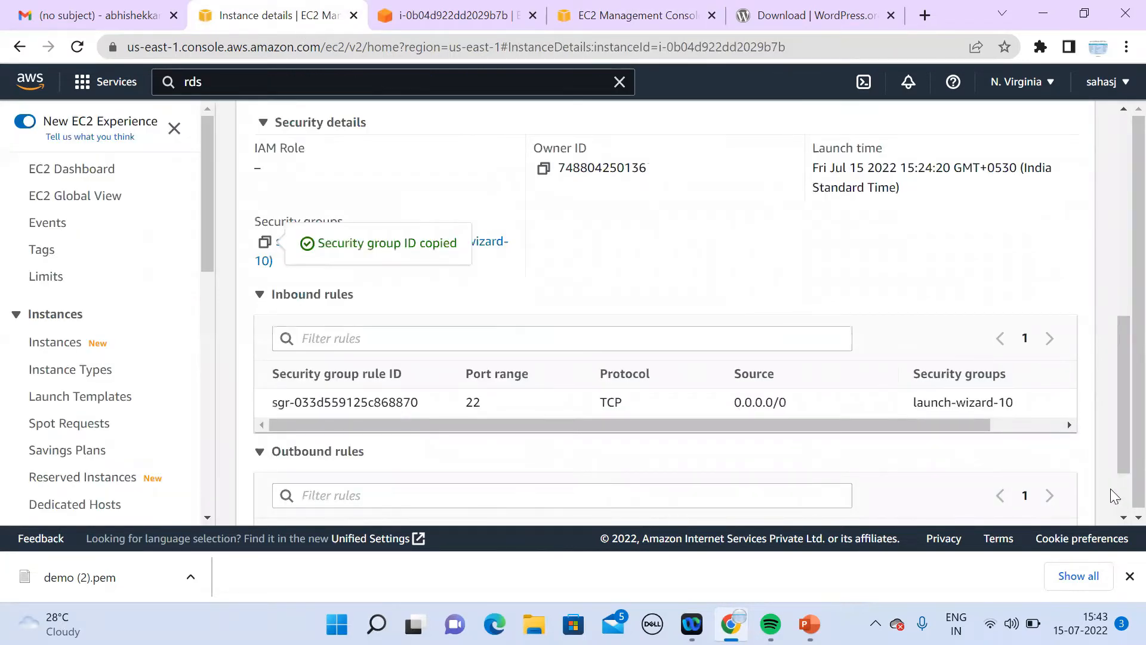
{"action": "left_click", "coordinate": [1123, 518]}
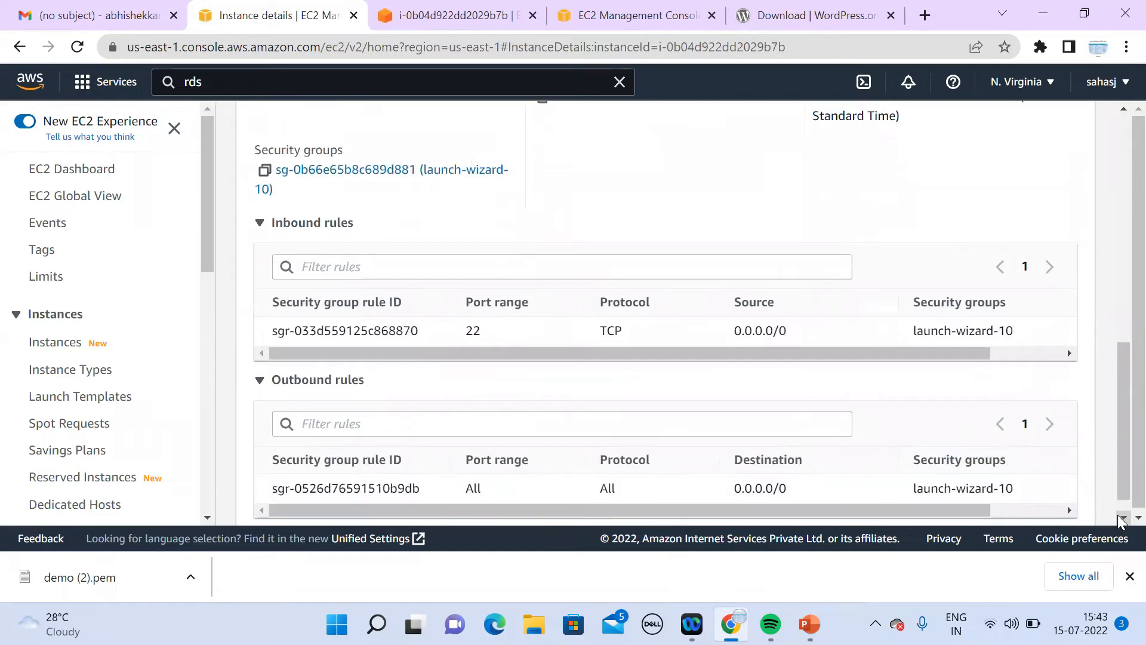
{"action": "left_click", "coordinate": [1122, 518]}
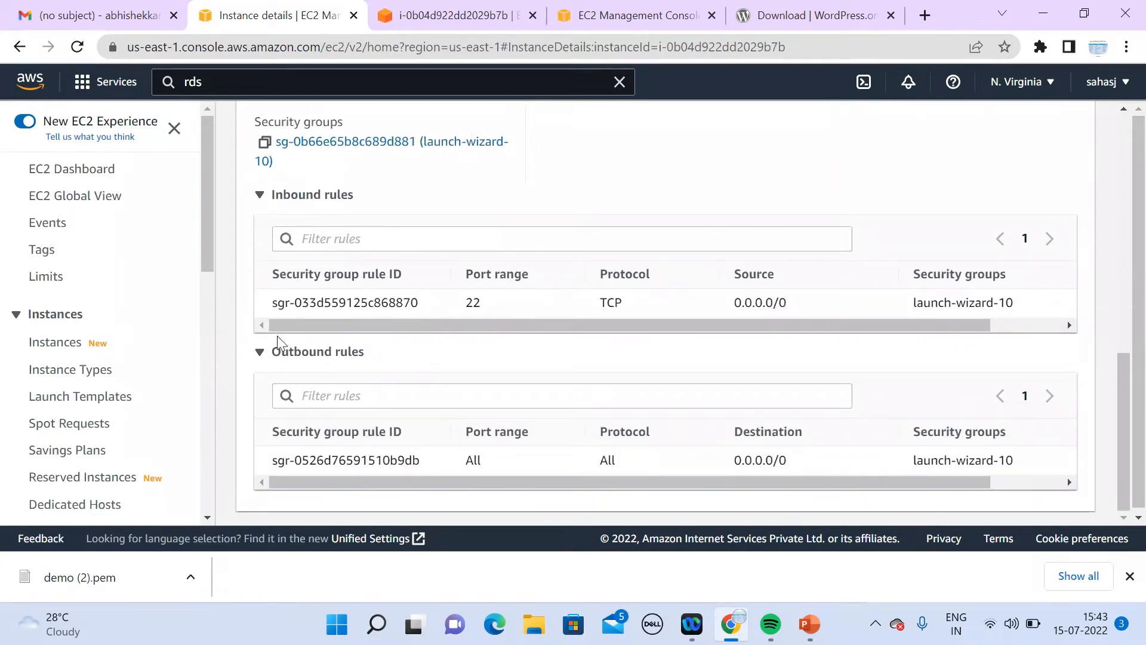
Step: Add an All traffic inbound rule from 0.0.0.0/0 to launch-wizard-10 and save it
{"action": "left_click", "coordinate": [397, 143]}
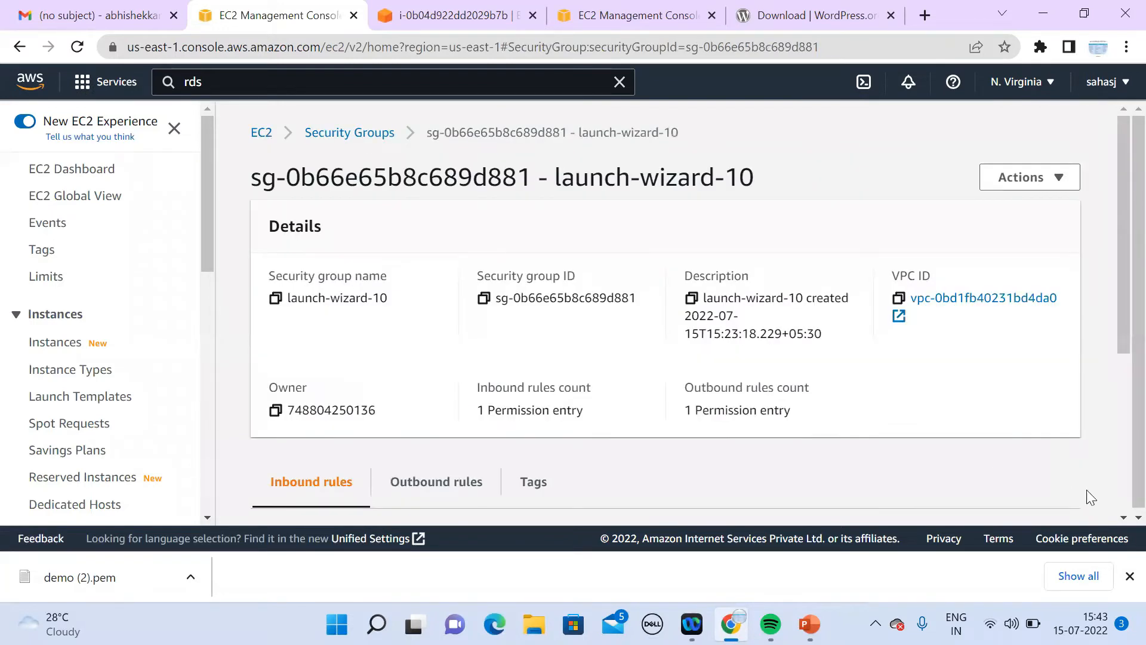
{"action": "scroll", "coordinate": [1121, 519], "scroll_direction": "down", "scroll_amount": 5}
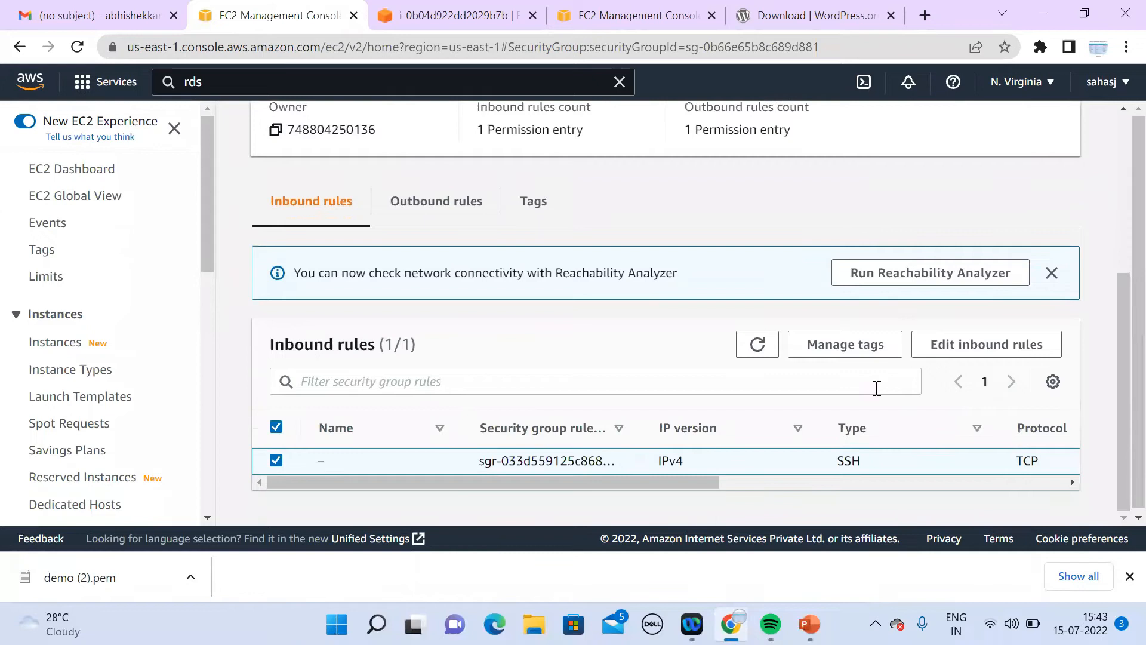
{"action": "left_click", "coordinate": [937, 344]}
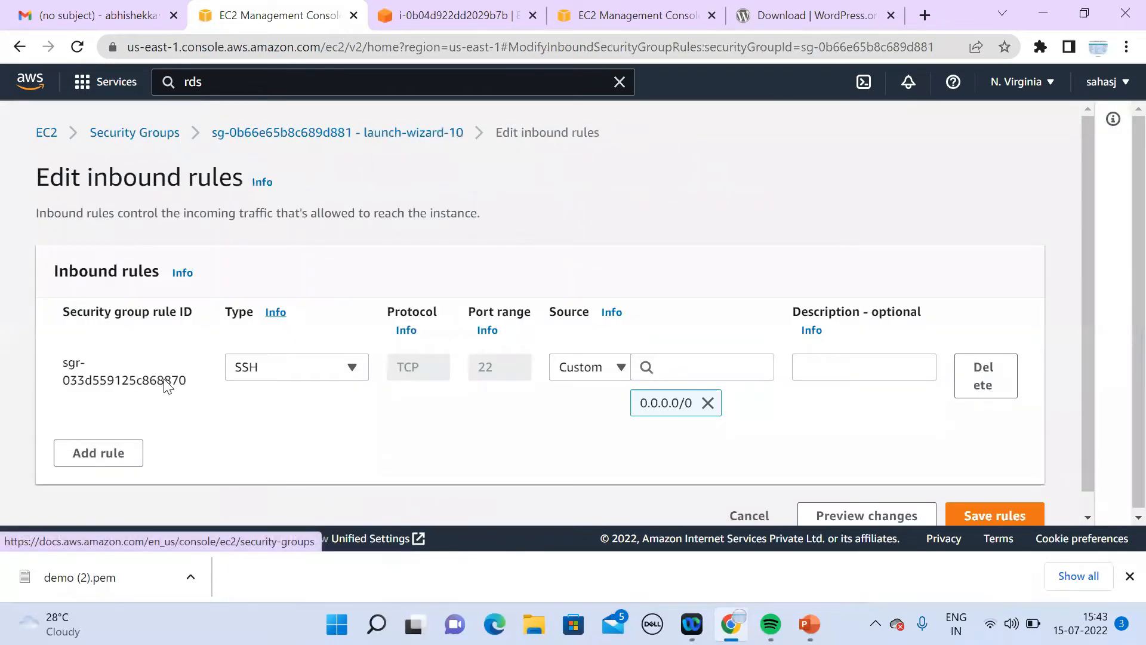
{"action": "left_click", "coordinate": [120, 453]}
{"action": "left_click", "coordinate": [335, 453]}
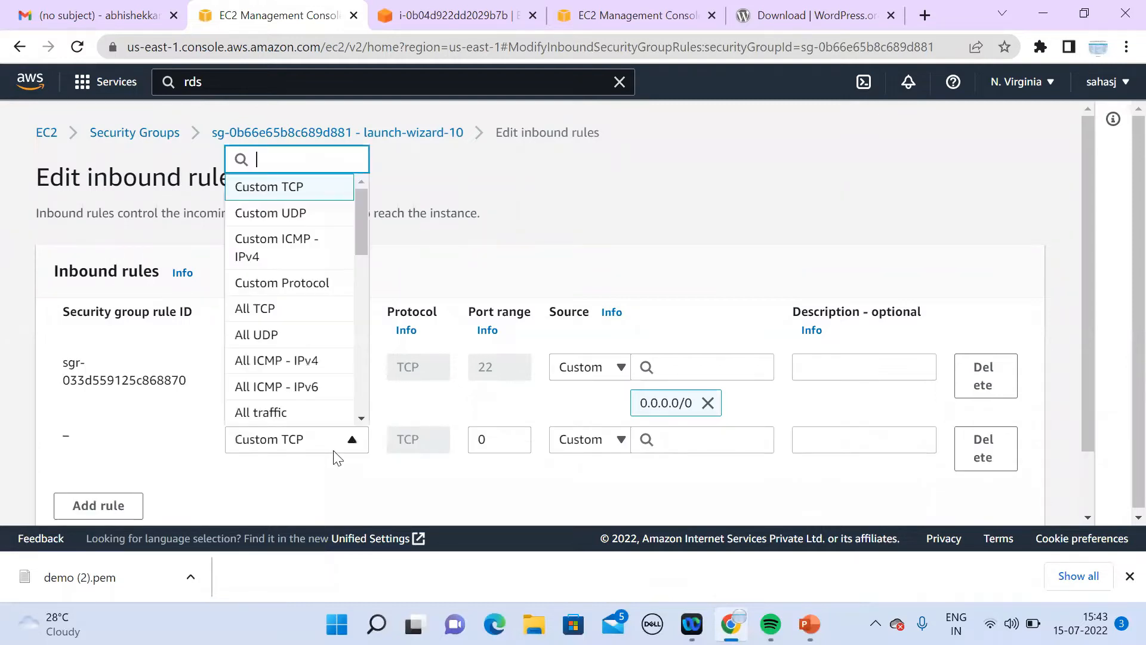
{"action": "left_click", "coordinate": [318, 421]}
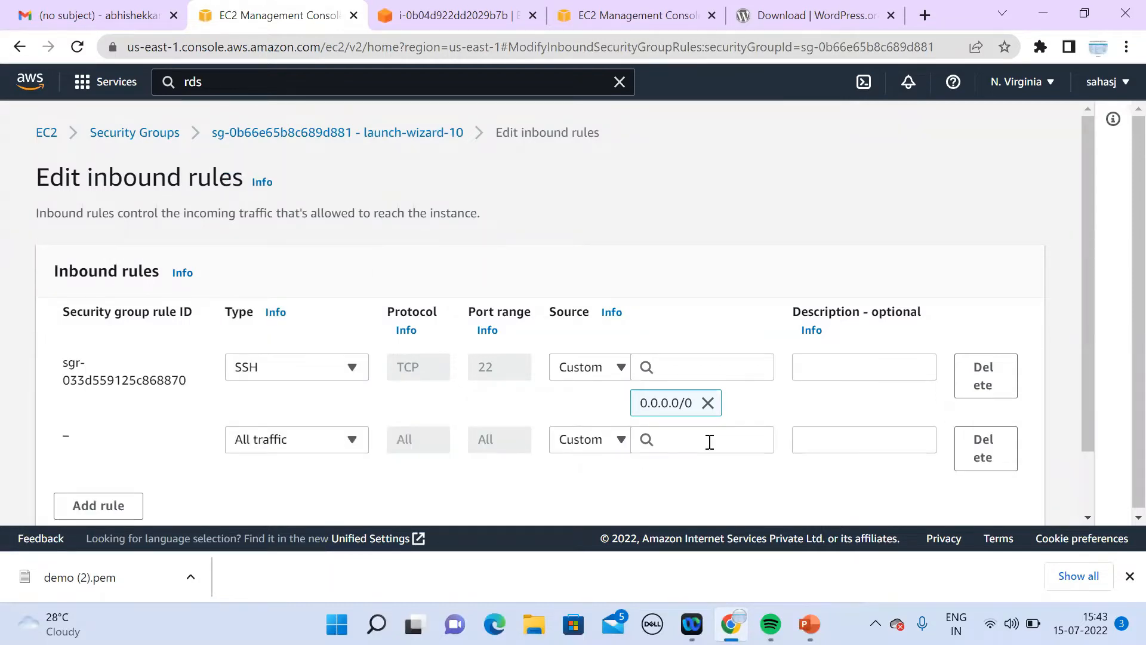
{"action": "left_click", "coordinate": [709, 442]}
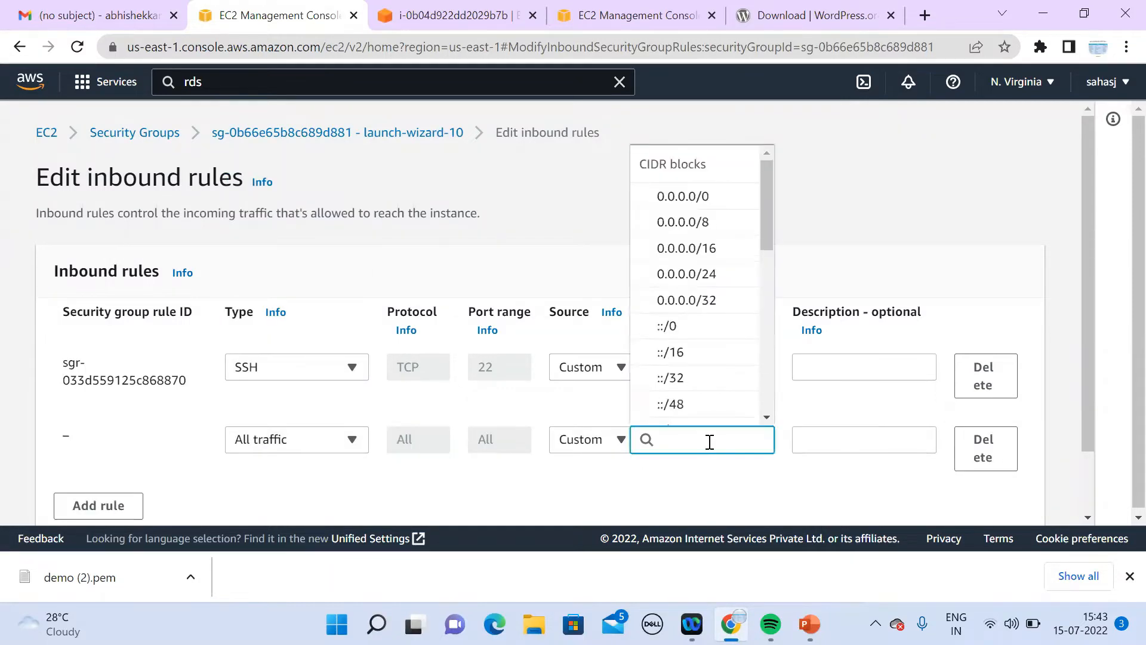
{"action": "left_click", "coordinate": [733, 203]}
{"action": "left_click", "coordinate": [1087, 517]}
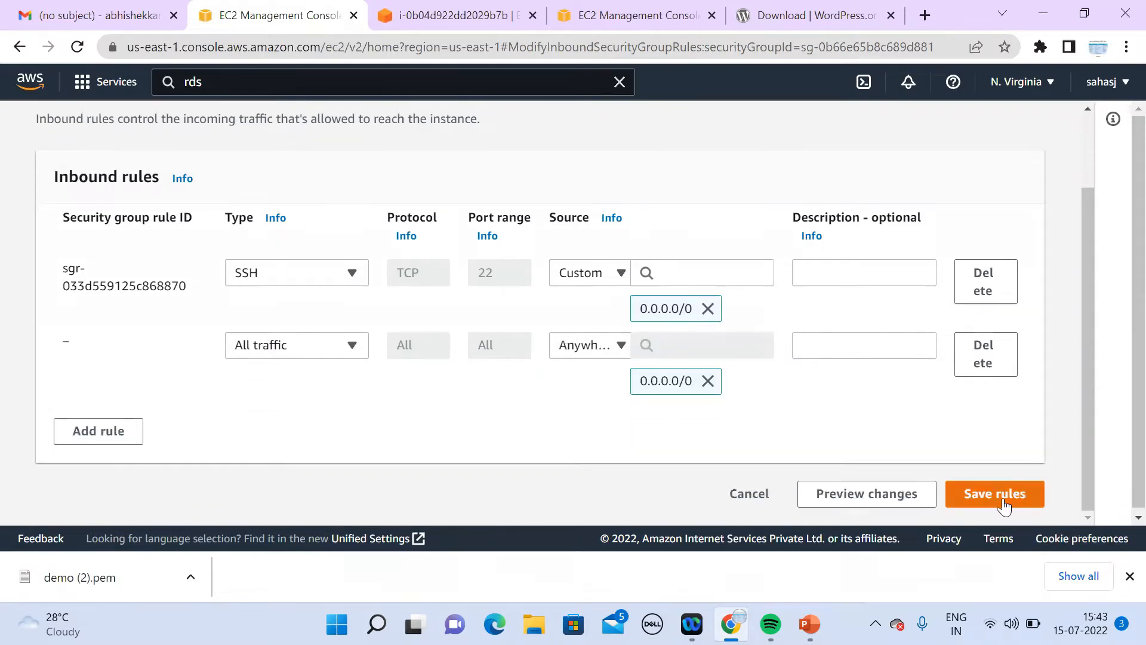
{"action": "left_click", "coordinate": [1003, 503]}
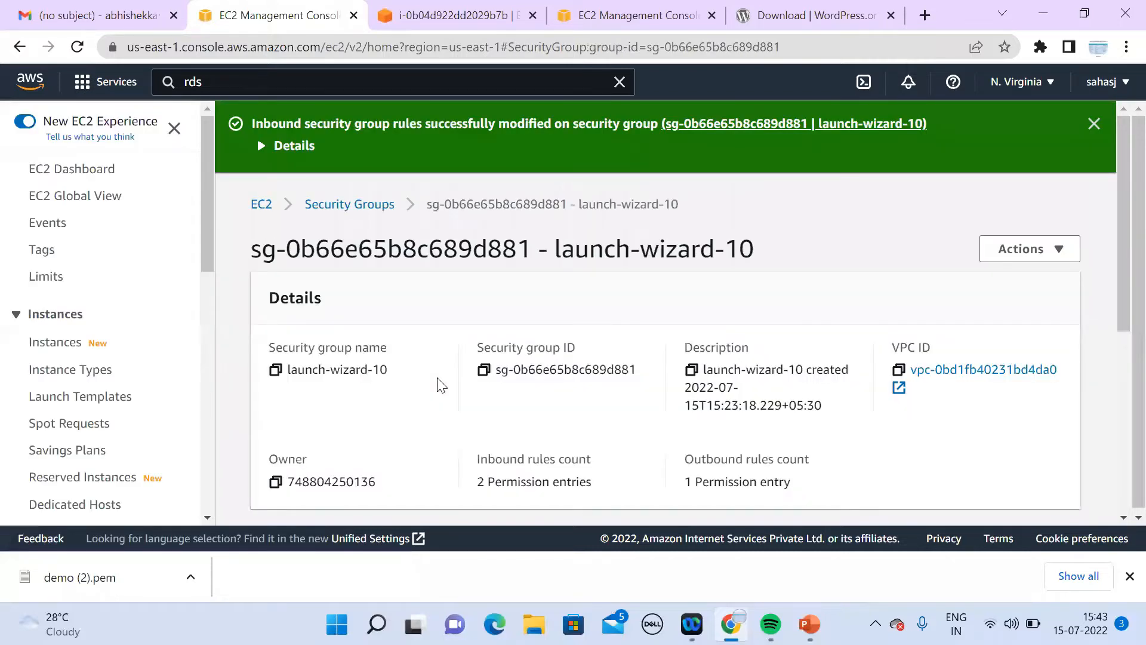
Step: Try saving the default group's MYSQL/Aurora rule edits, then go back to the instance terminal
{"action": "left_click", "coordinate": [640, 23]}
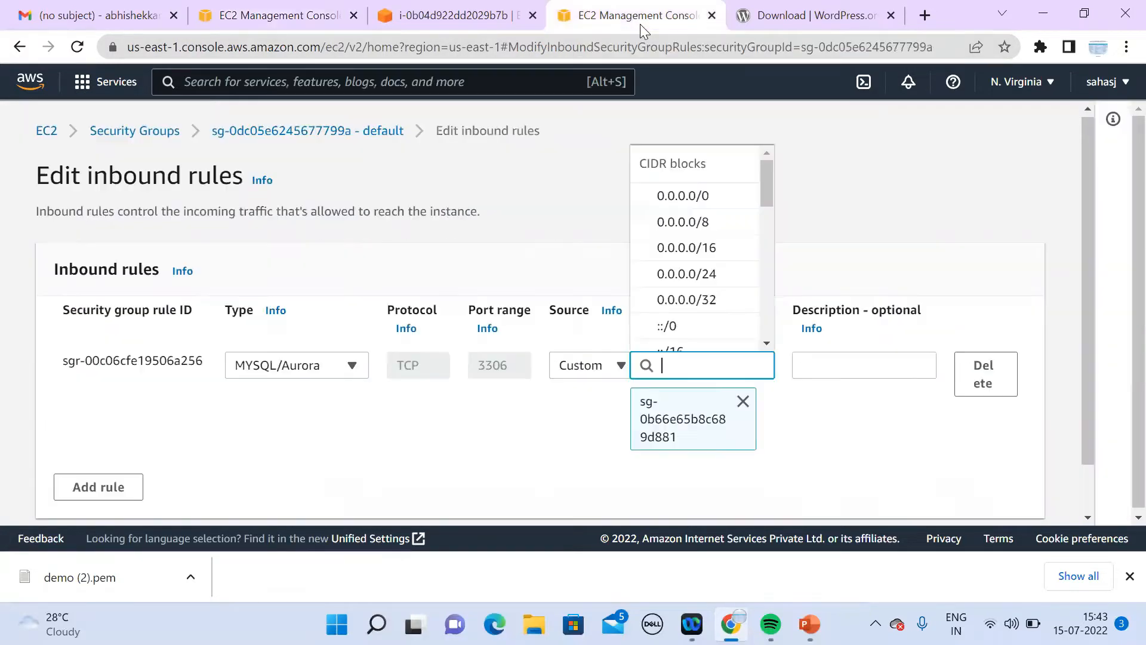
{"action": "scroll", "coordinate": [1087, 513], "scroll_direction": "down", "scroll_amount": 1}
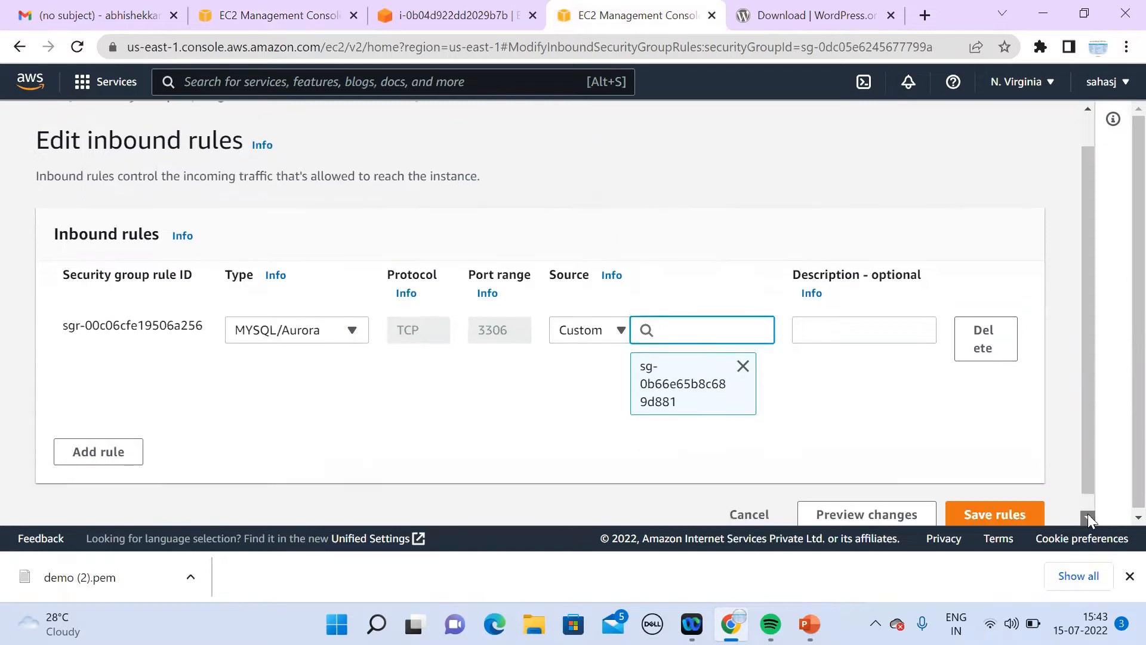
{"action": "left_click", "coordinate": [976, 486]}
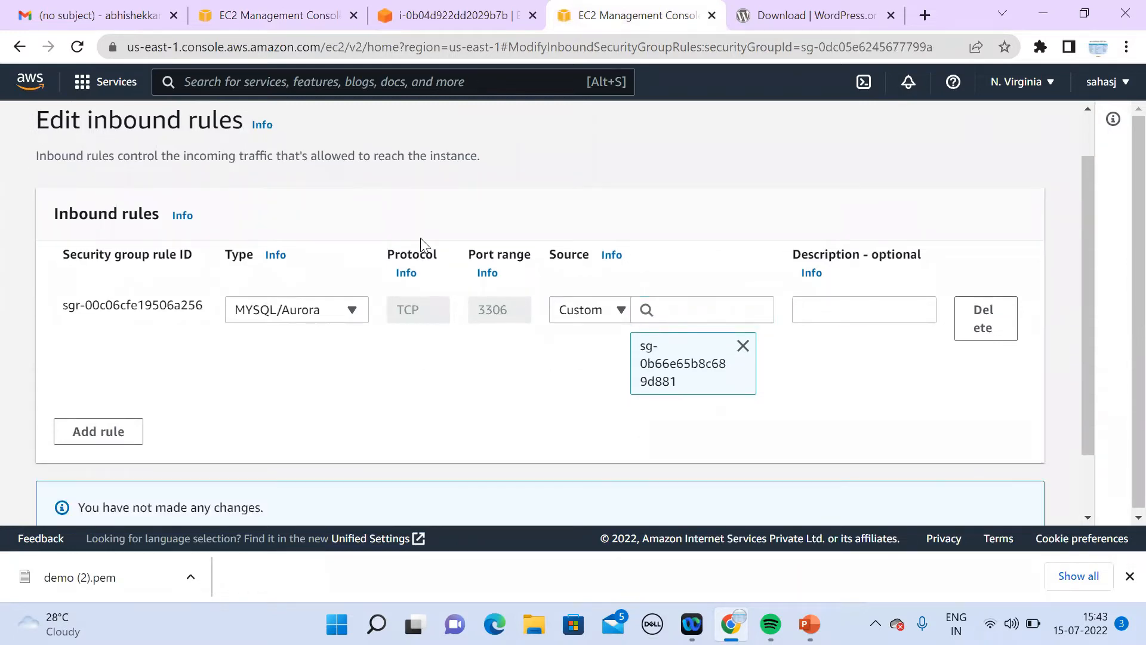
{"action": "left_click", "coordinate": [417, 27]}
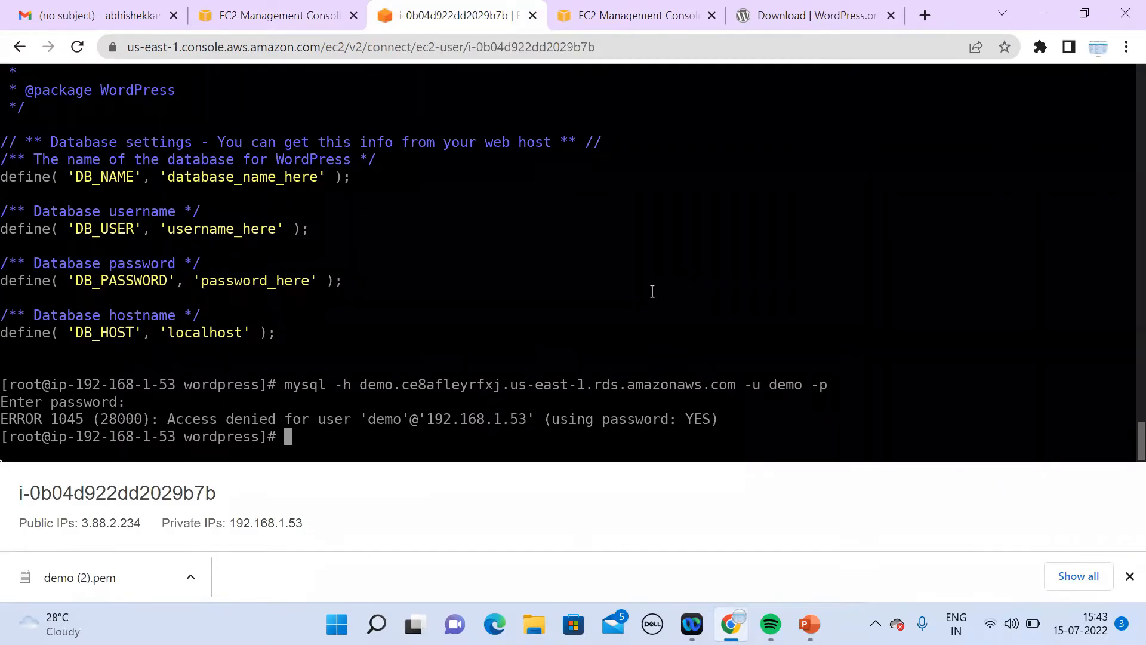
Step: Rerun the mysql command with the password to reach the MySQL prompt, then show the security group tab
{"action": "key", "text": "Up"}
{"action": "key", "text": "Return"}
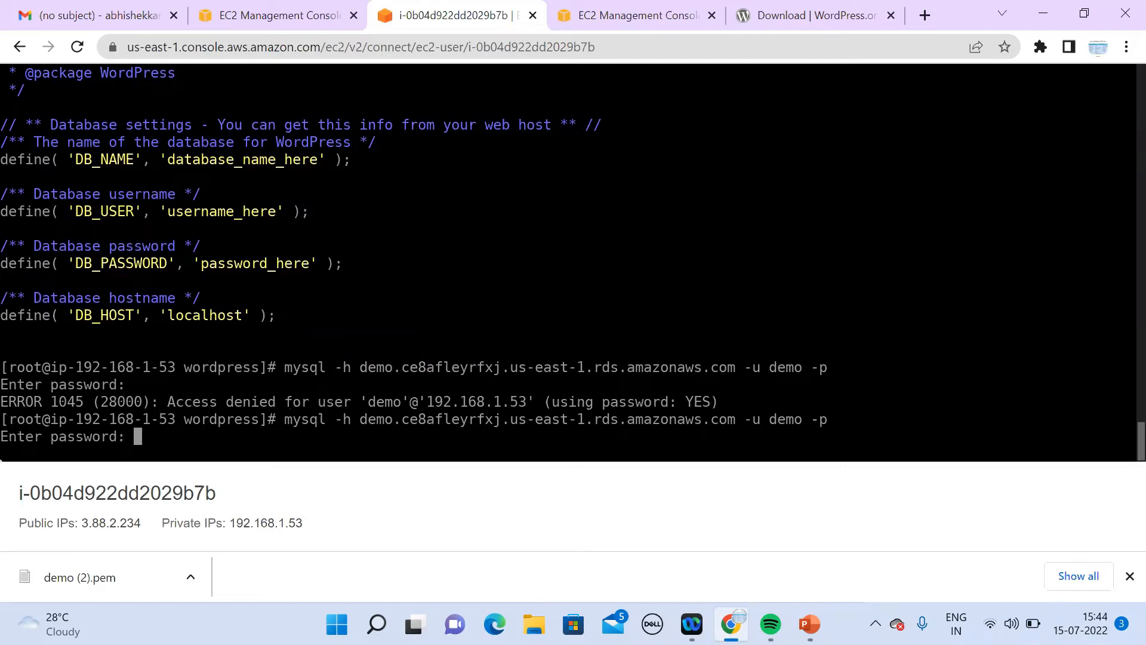
{"action": "key", "text": "Return"}
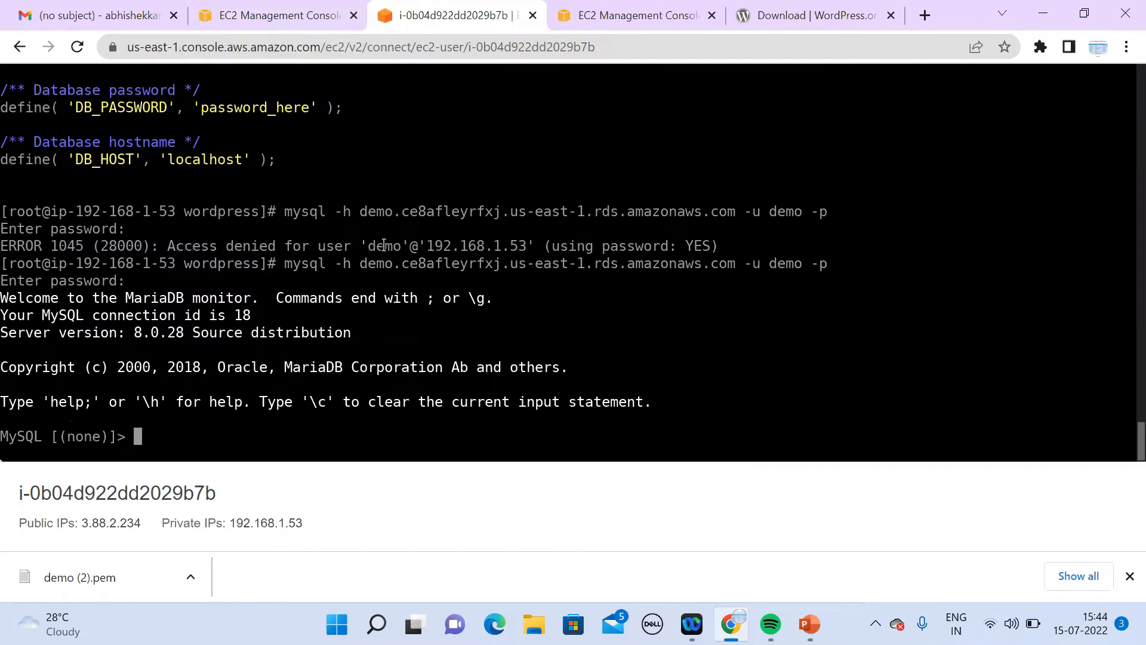
{"action": "left_click", "coordinate": [287, 25]}
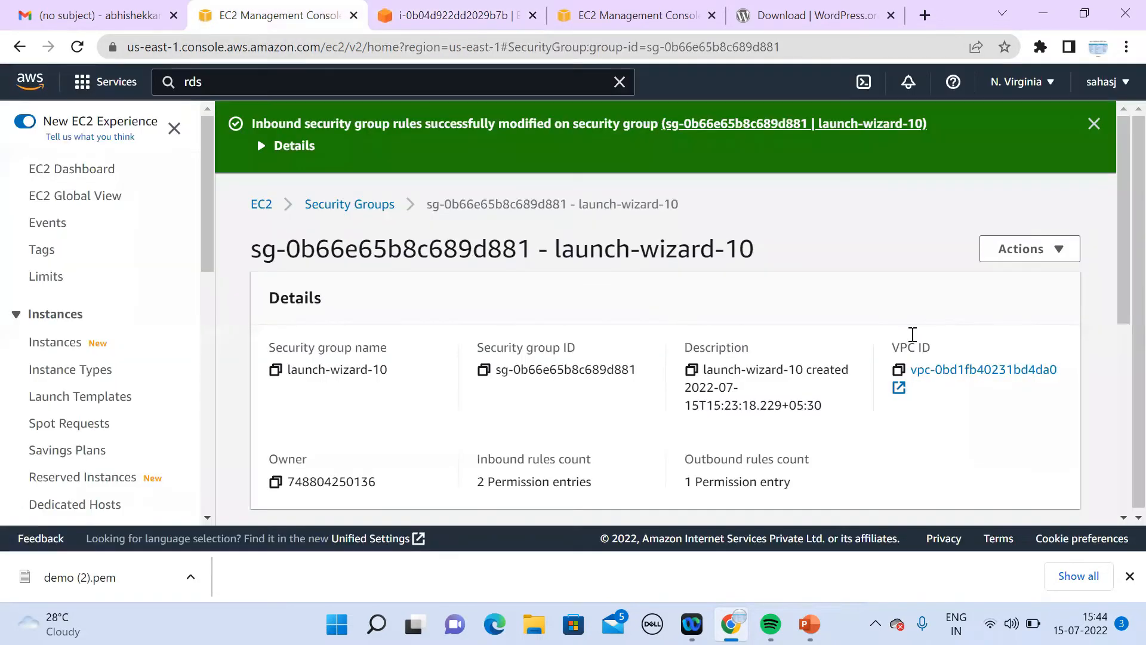
Step: Delete the All traffic inbound rule from launch-wizard-10
{"action": "left_click", "coordinate": [1123, 517]}
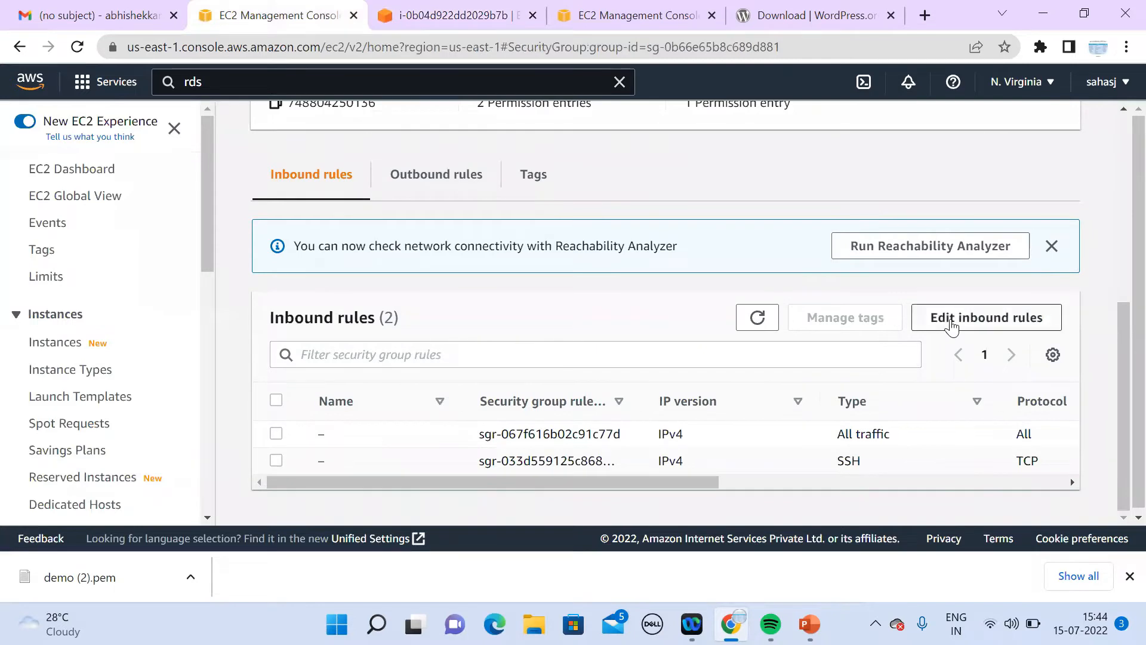
{"action": "left_click", "coordinate": [951, 319]}
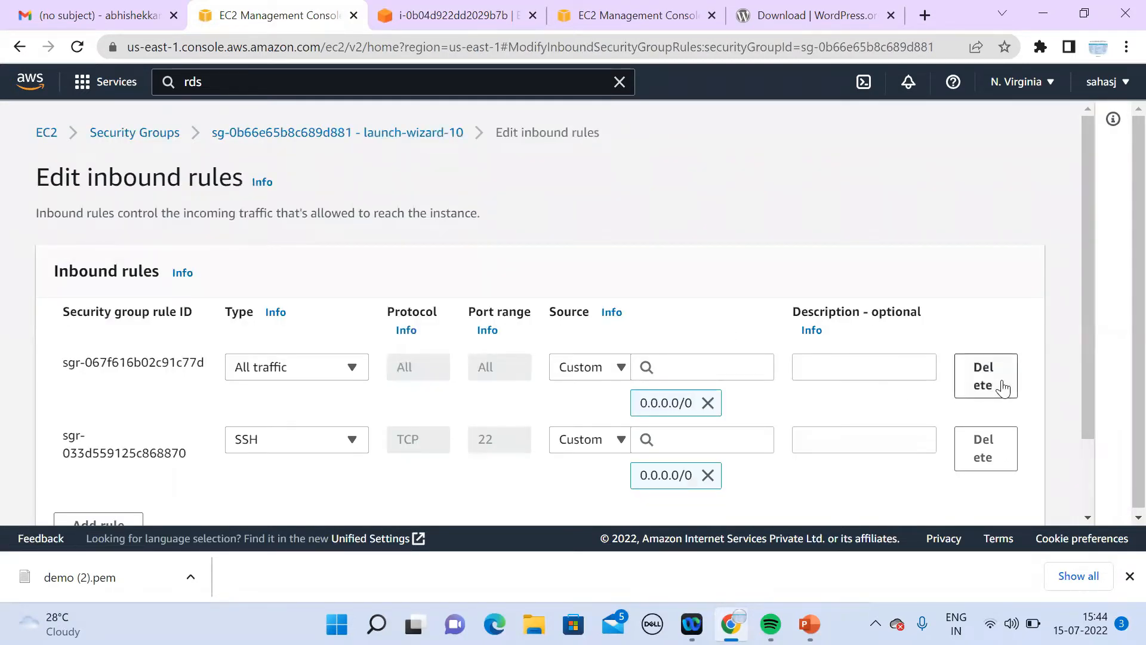
{"action": "left_click", "coordinate": [1003, 388]}
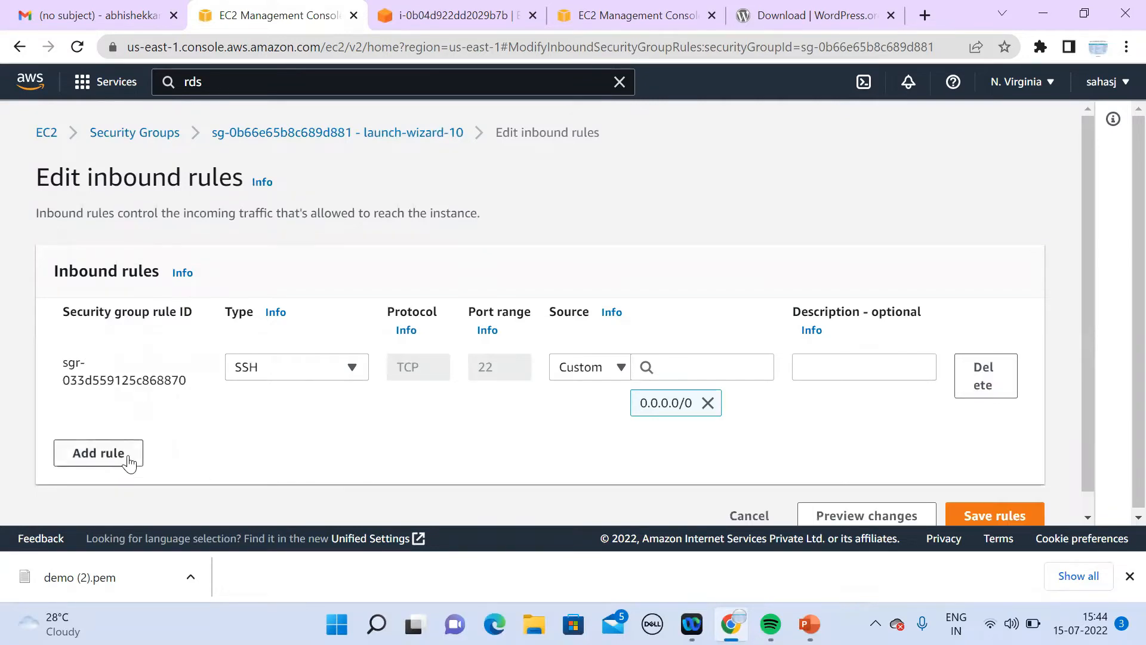
Step: Add an HTTP inbound rule with source 0.0.0.0/0 and save the rules
{"action": "left_click", "coordinate": [128, 461]}
{"action": "left_click", "coordinate": [314, 441]}
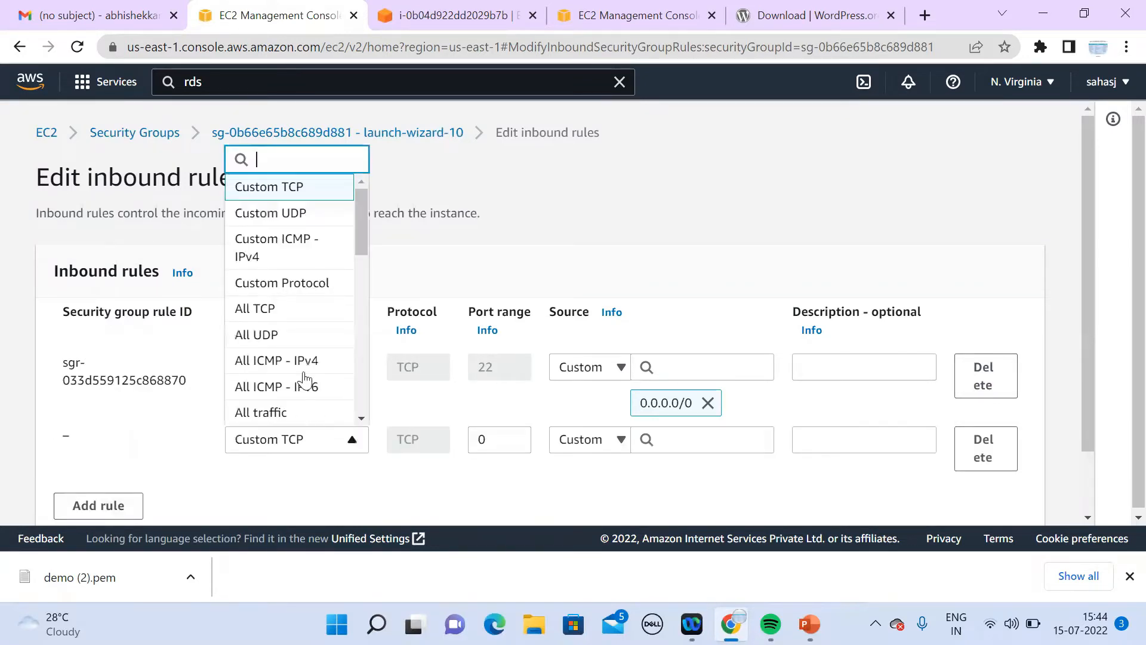
{"action": "left_click", "coordinate": [361, 419]}
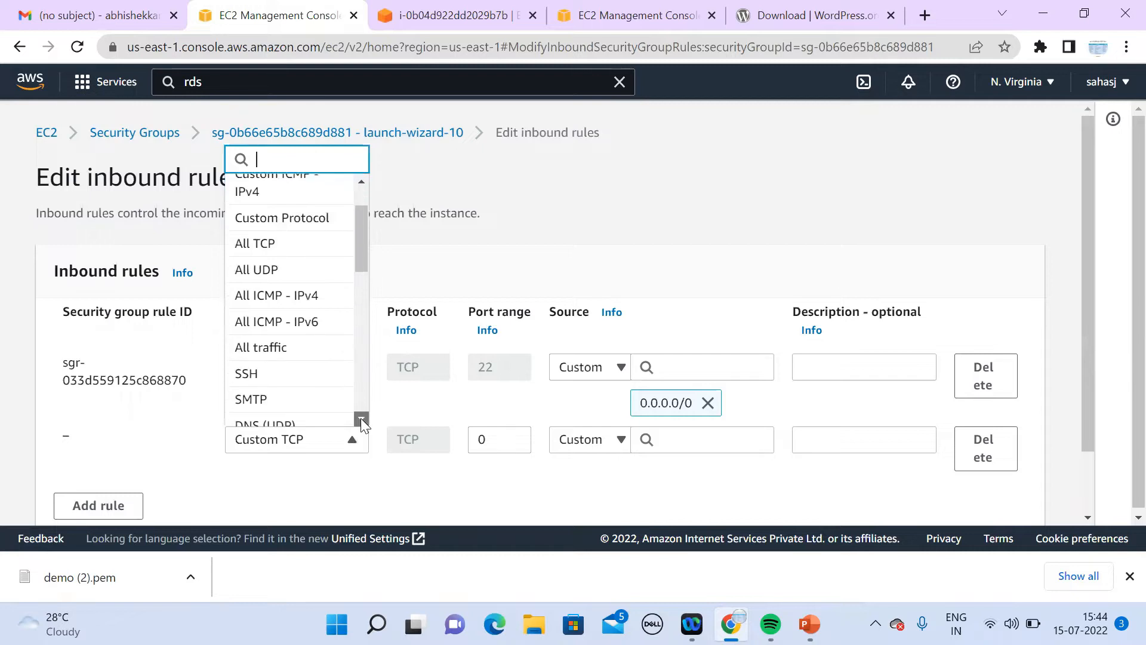
{"action": "left_click", "coordinate": [362, 419]}
{"action": "left_click", "coordinate": [361, 418]}
{"action": "left_click", "coordinate": [361, 418]}
{"action": "left_click", "coordinate": [361, 418]}
{"action": "left_click", "coordinate": [361, 418]}
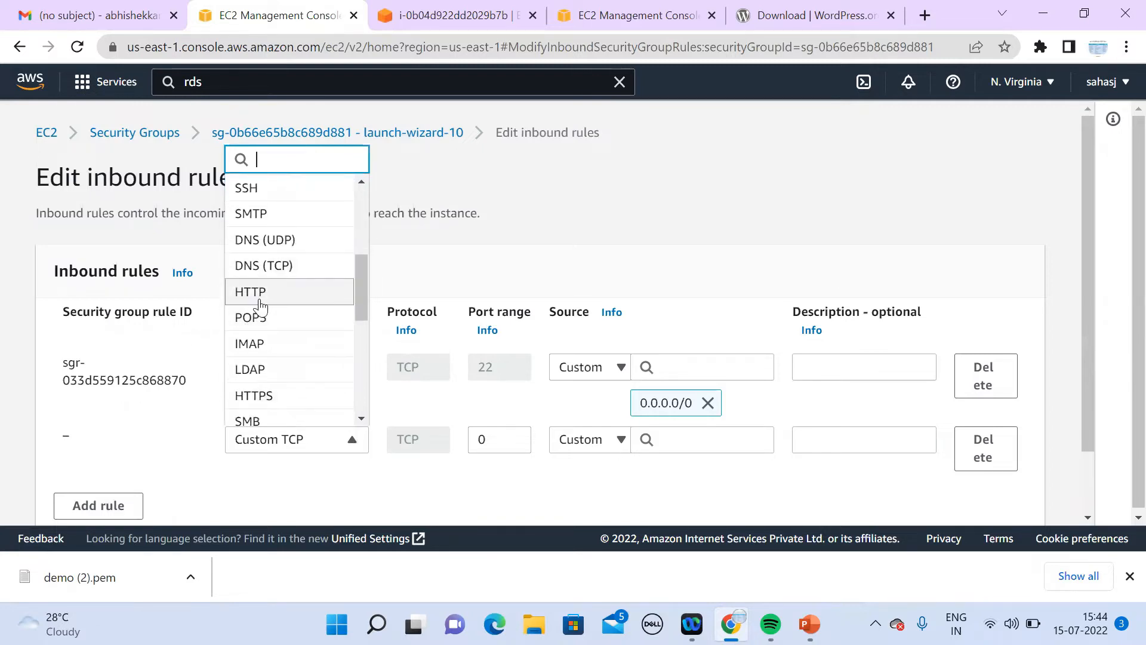
{"action": "left_click", "coordinate": [260, 301]}
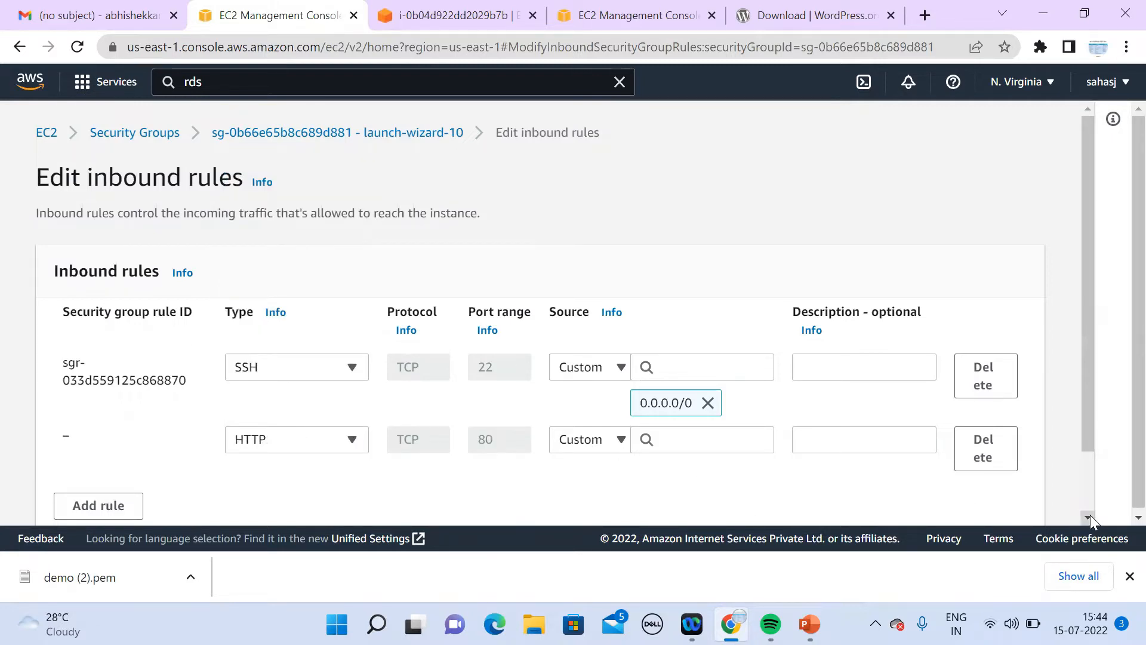
{"action": "scroll", "coordinate": [1090, 517], "scroll_direction": "down", "scroll_amount": 1}
{"action": "left_click", "coordinate": [1003, 515]}
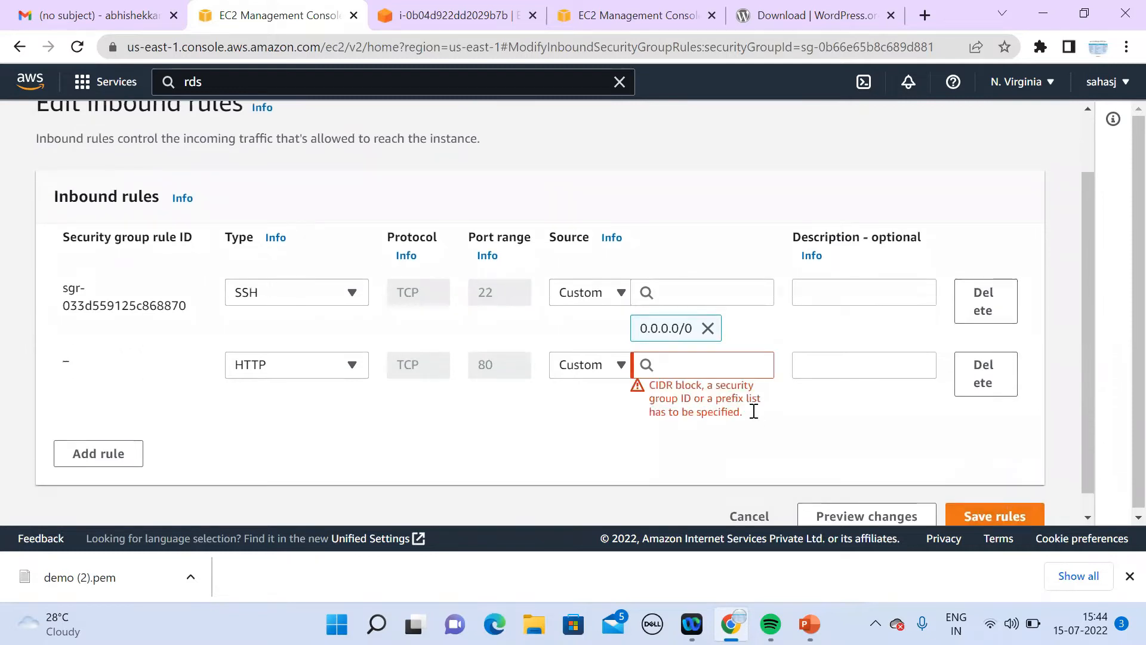
{"action": "left_click", "coordinate": [703, 365]}
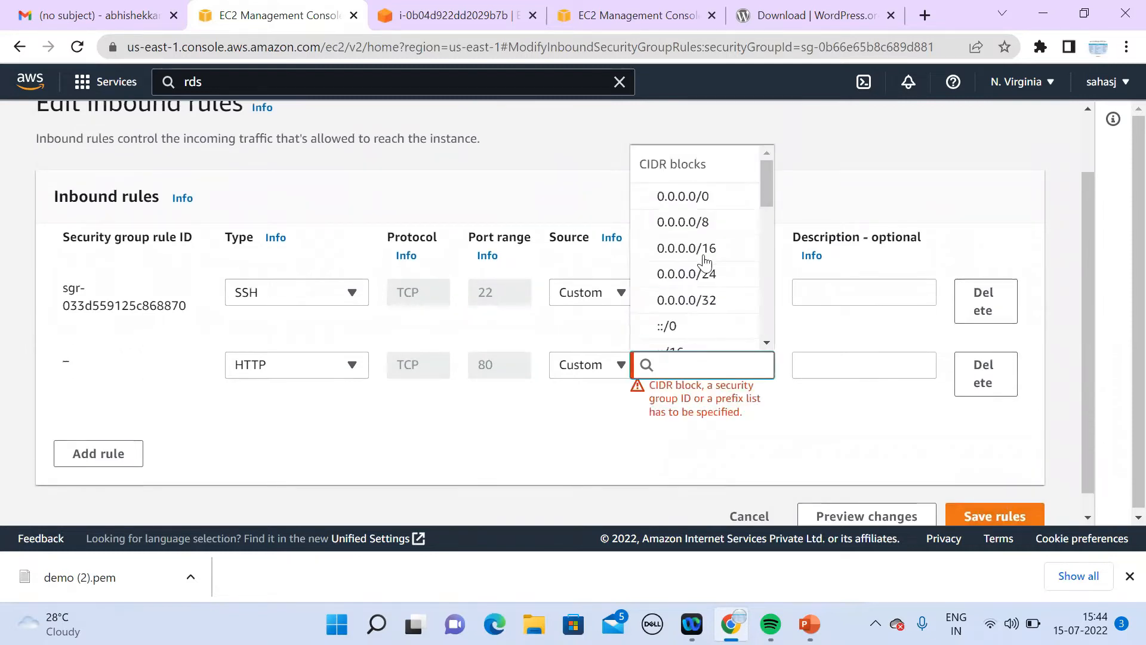
{"action": "left_click", "coordinate": [728, 200]}
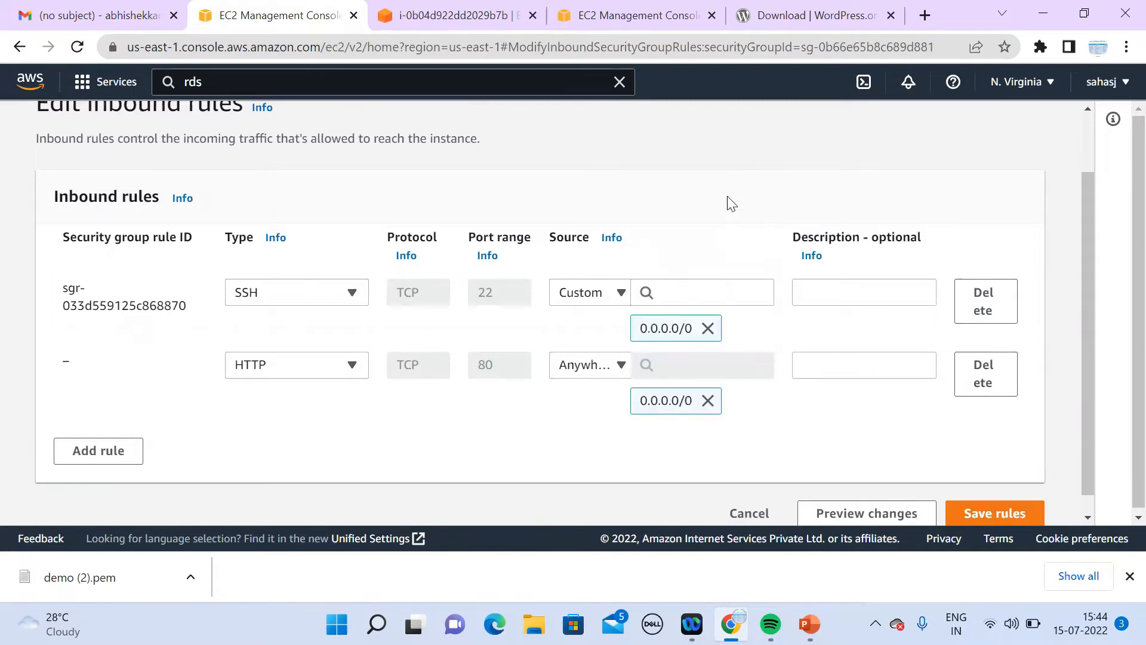
{"action": "left_click", "coordinate": [1009, 514]}
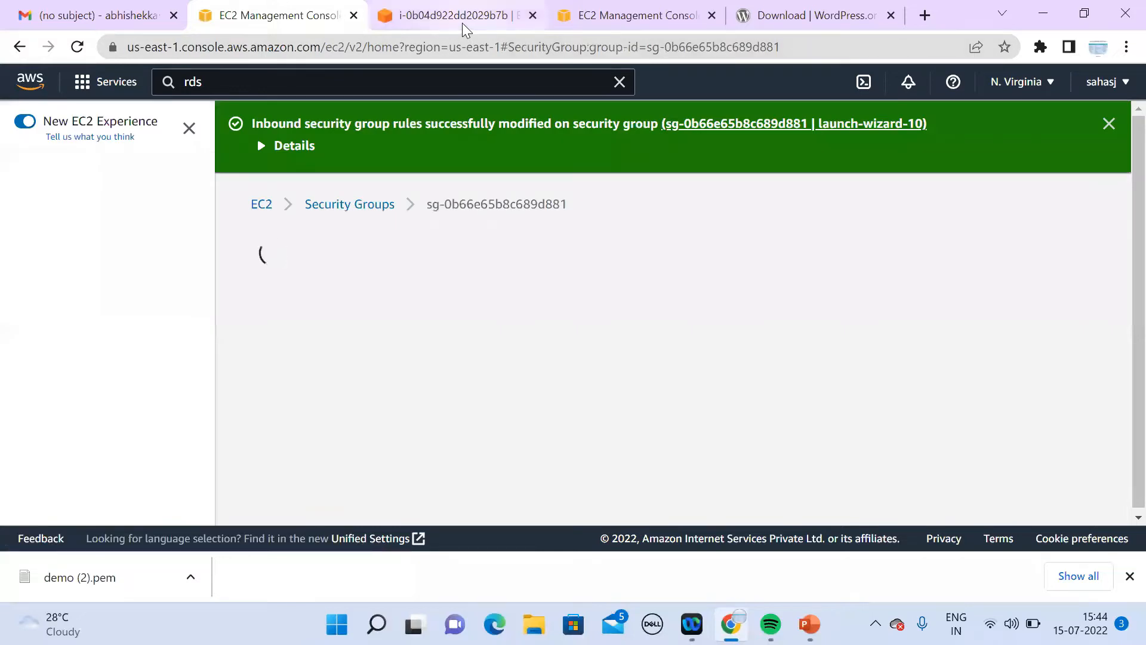
{"action": "left_click", "coordinate": [462, 16]}
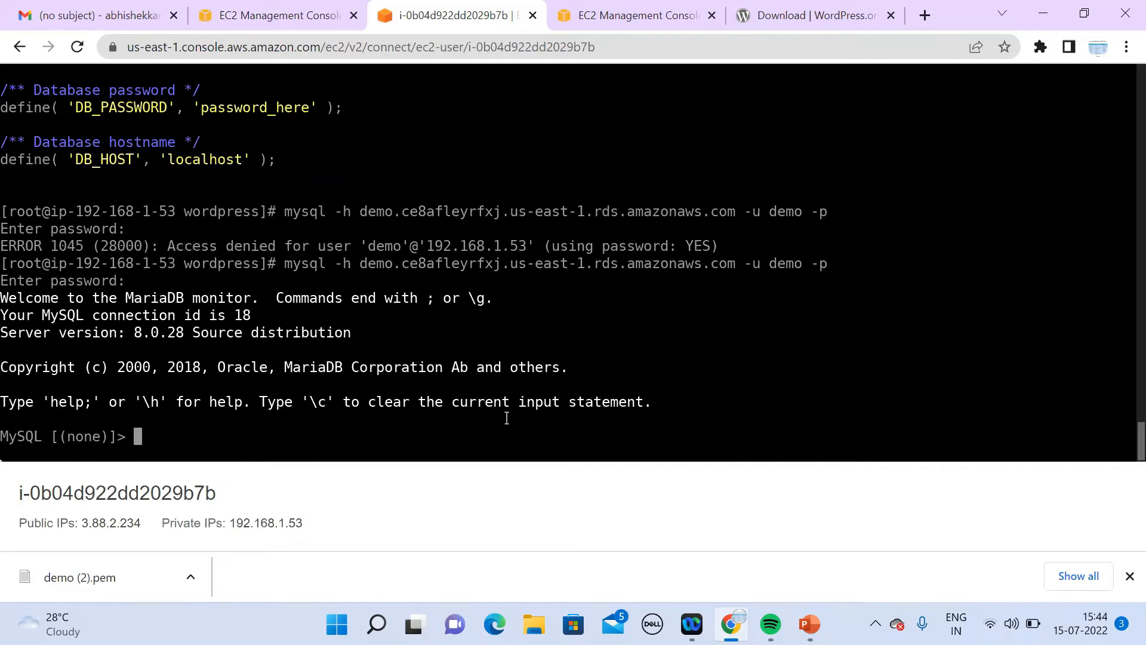
Step: Run 'create database demo;' and, when it hangs, cancel it with Ctrl+C and quit mysql
{"action": "type", "text": "create database"}
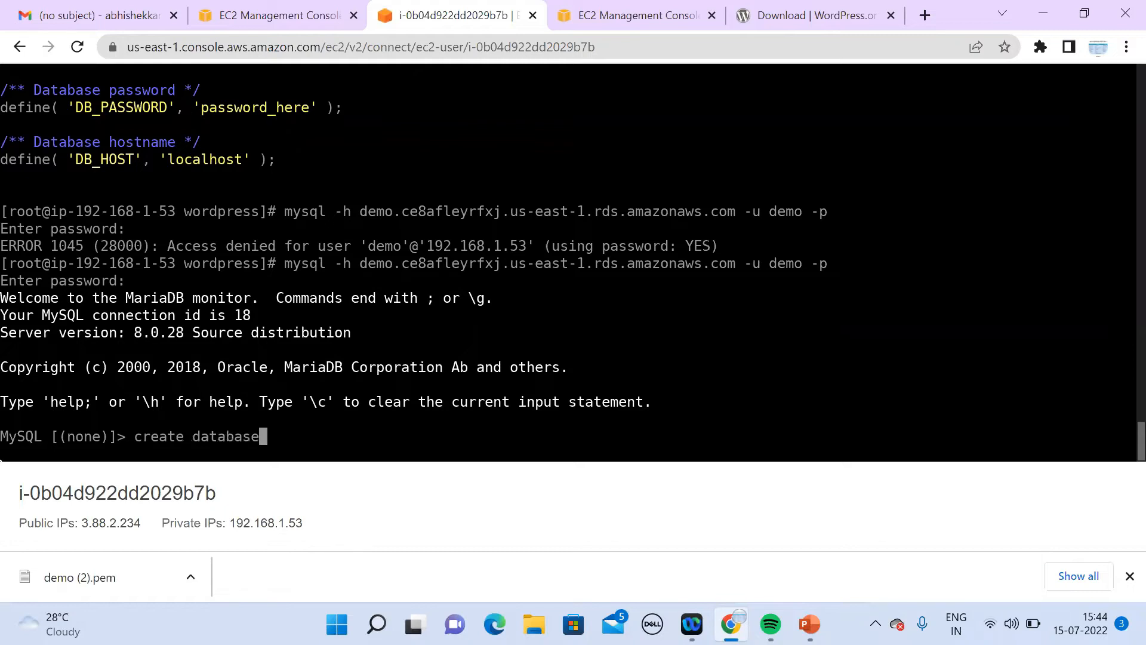
{"action": "type", "text": " demo;"}
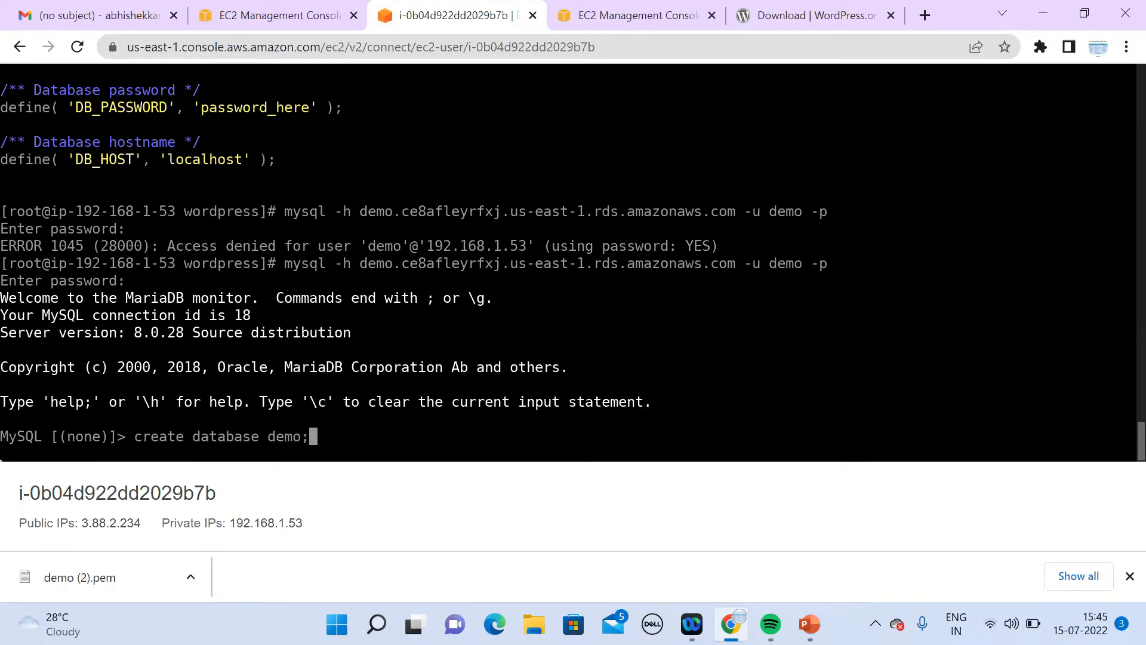
{"action": "key", "text": "Return"}
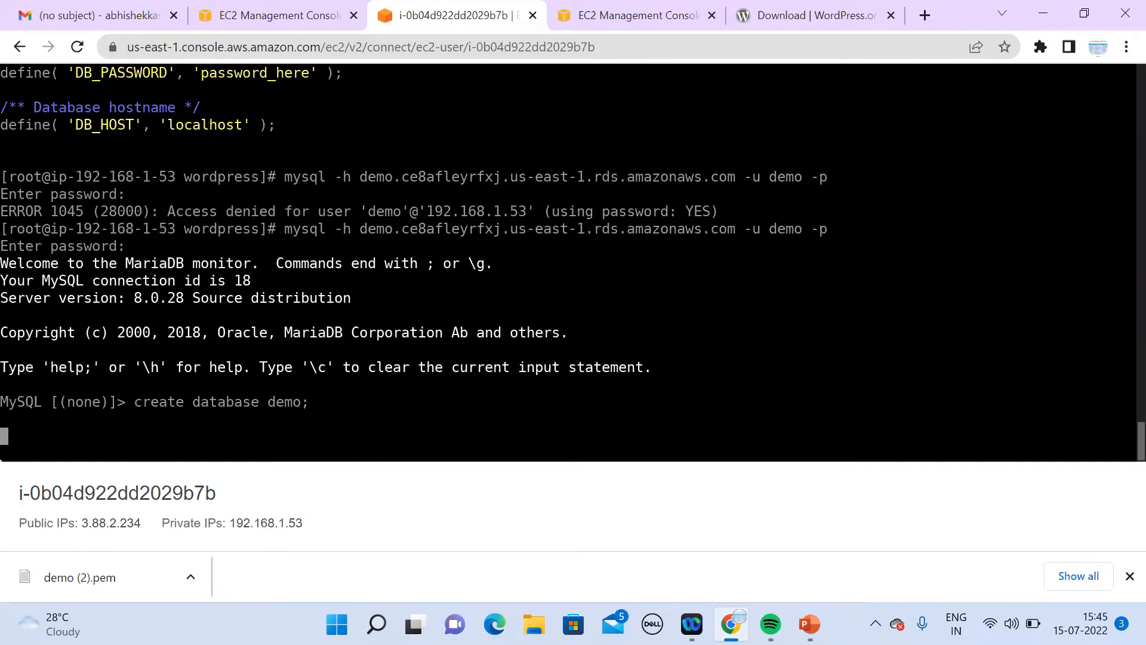
{"action": "key", "text": "Return"}
{"action": "key", "text": "Return"}
{"action": "key", "text": "ctrl+c"}
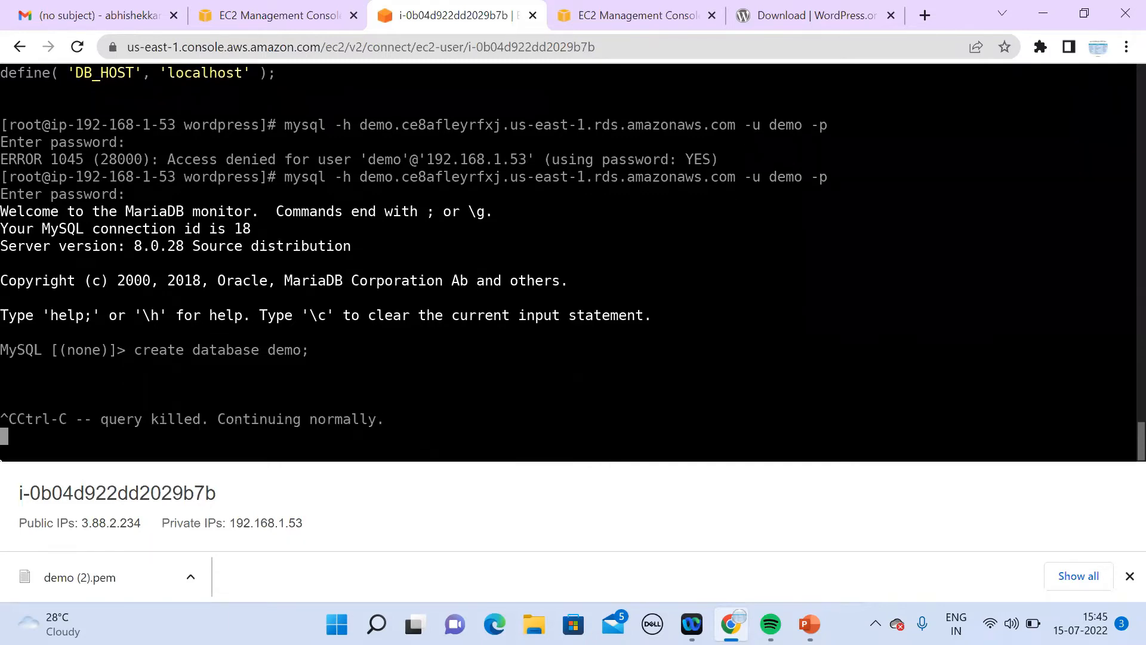
{"action": "key", "text": "ctrl+c"}
{"action": "key", "text": "ctrl+c"}
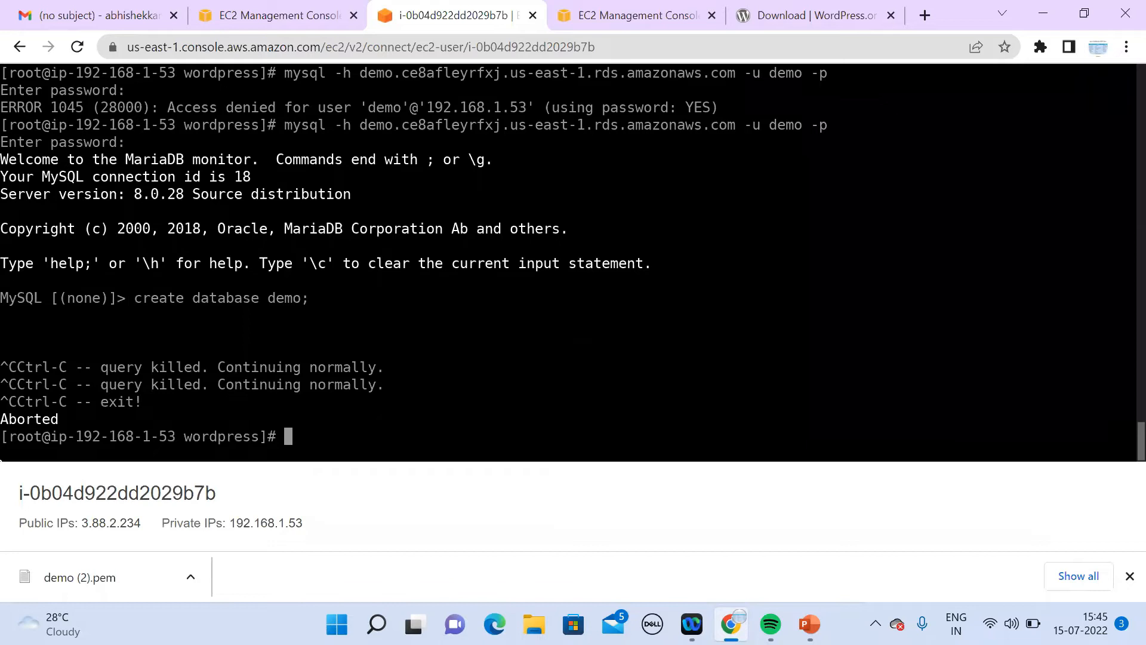
Step: Reconnect to the RDS MySQL server and run 'create database demo;'
{"action": "key", "text": "Up"}
{"action": "key", "text": "Return"}
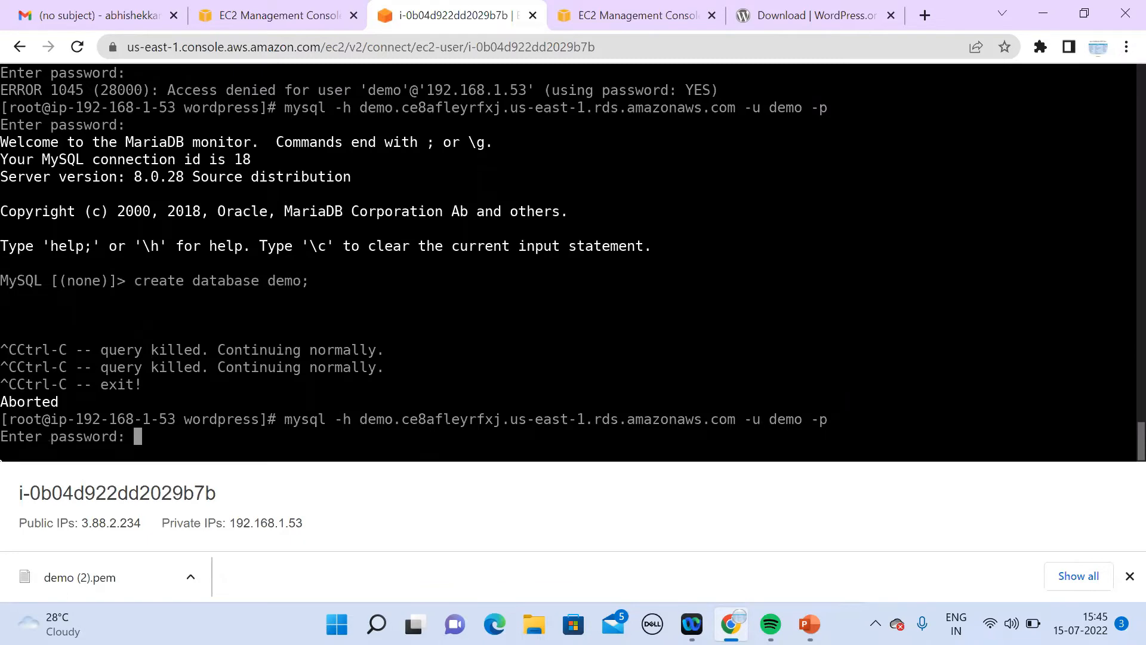
{"action": "key", "text": "Return"}
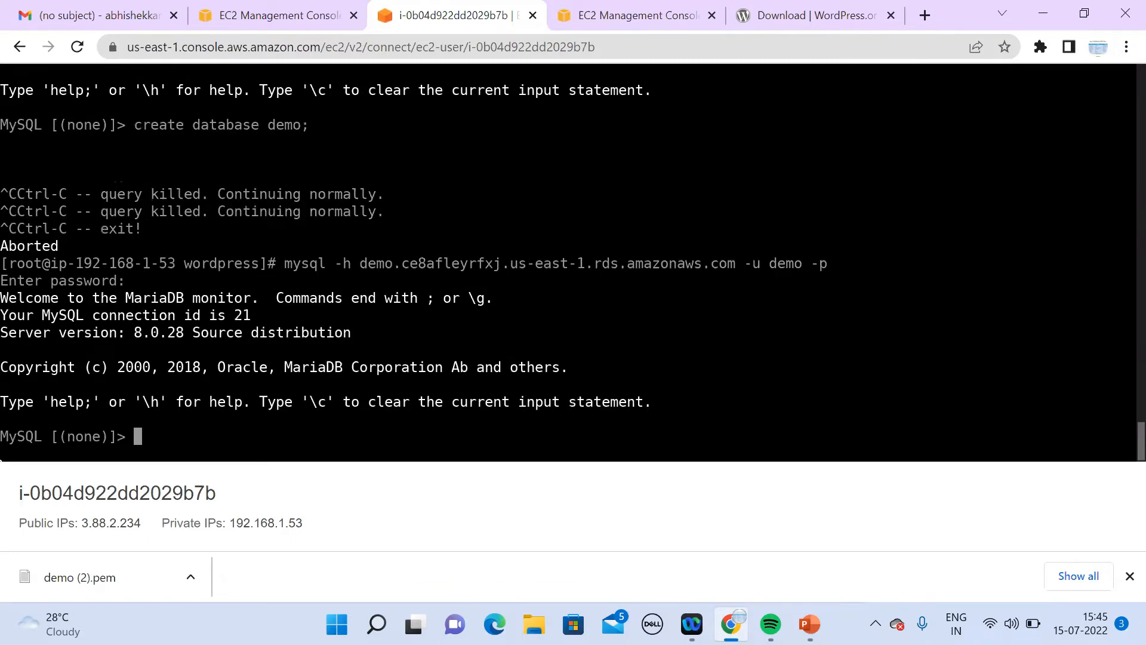
{"action": "type", "text": "create databa"}
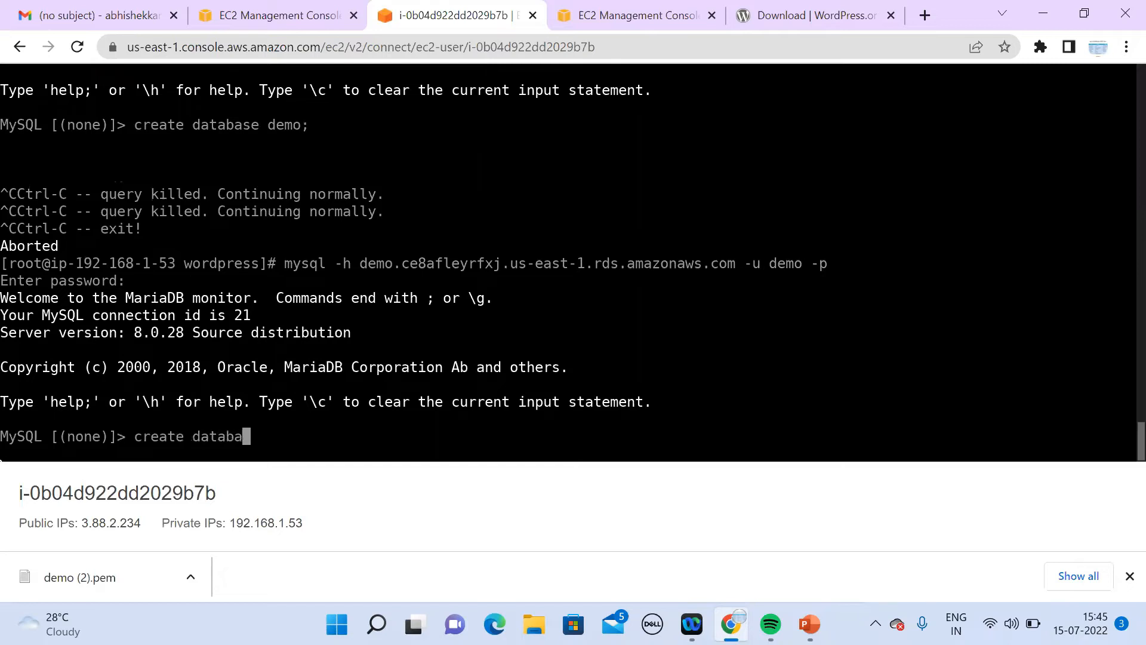
{"action": "type", "text": "se demo;"}
{"action": "key", "text": "Return"}
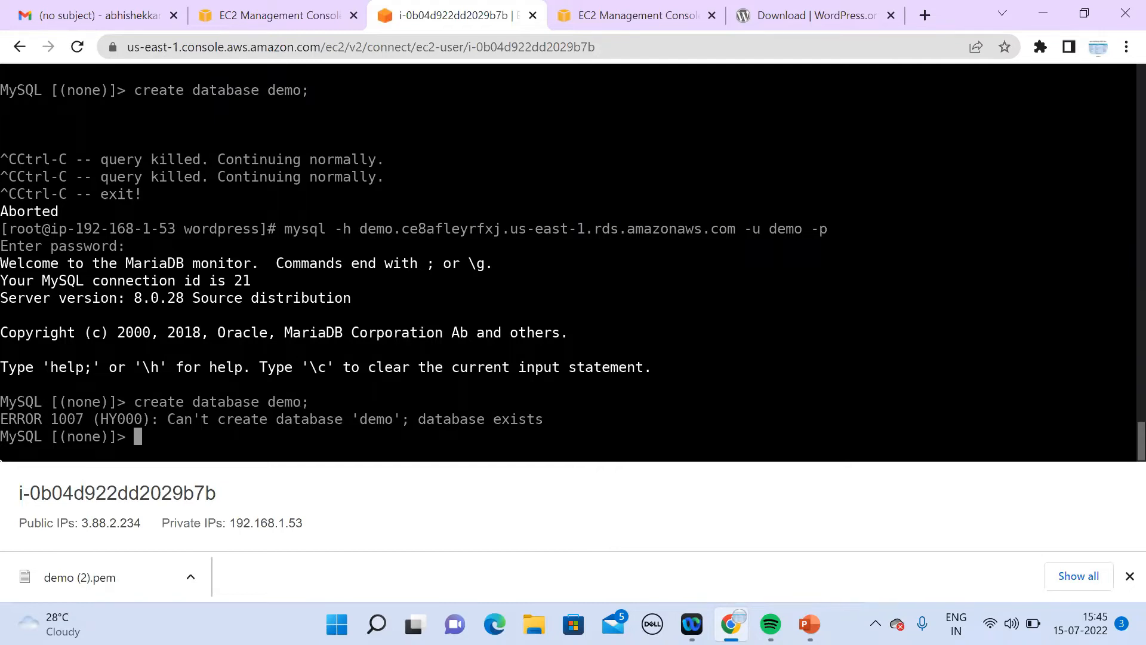
Step: Run 'show databases;' to confirm demo exists, then exit the MySQL client
{"action": "type", "text": "show databses"}
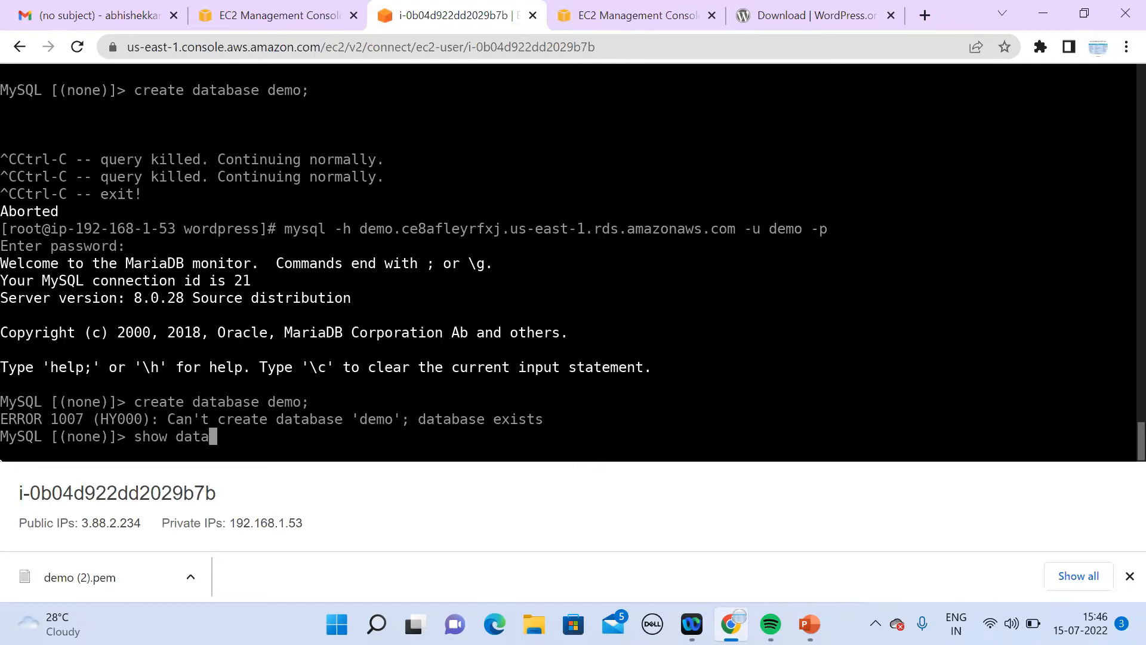
{"action": "key", "text": "BackSpace"}
{"action": "key", "text": "BackSpace"}
{"action": "key", "text": "BackSpace"}
{"action": "type", "text": "ases;"}
{"action": "key", "text": "Return"}
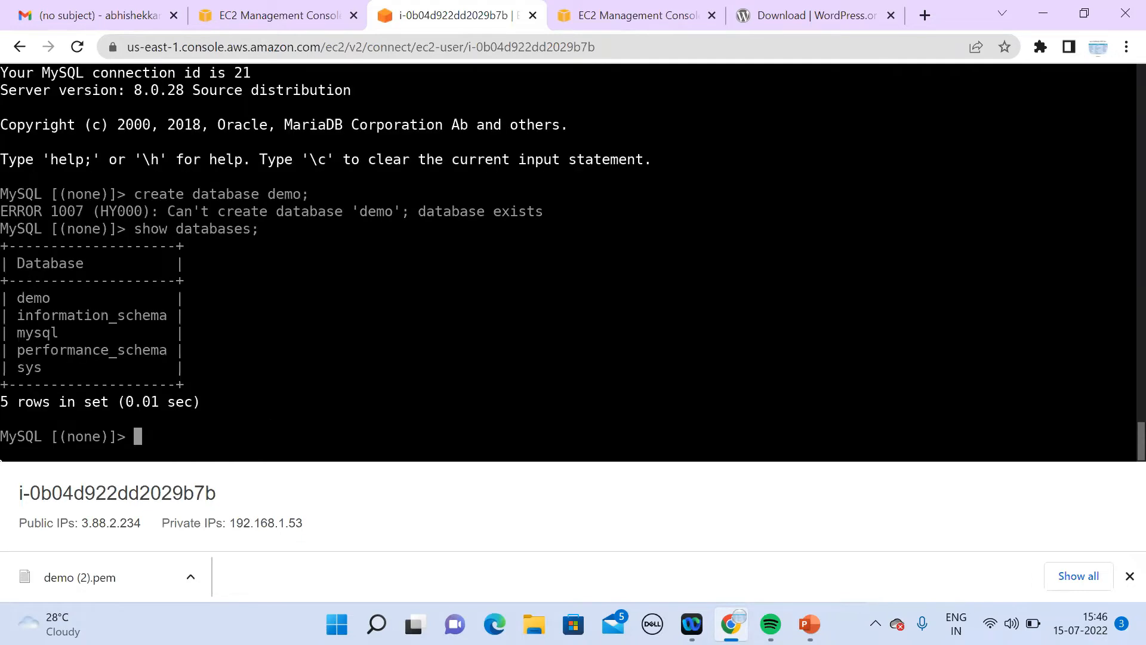
{"action": "type", "text": "exit"}
{"action": "key", "text": "Return"}
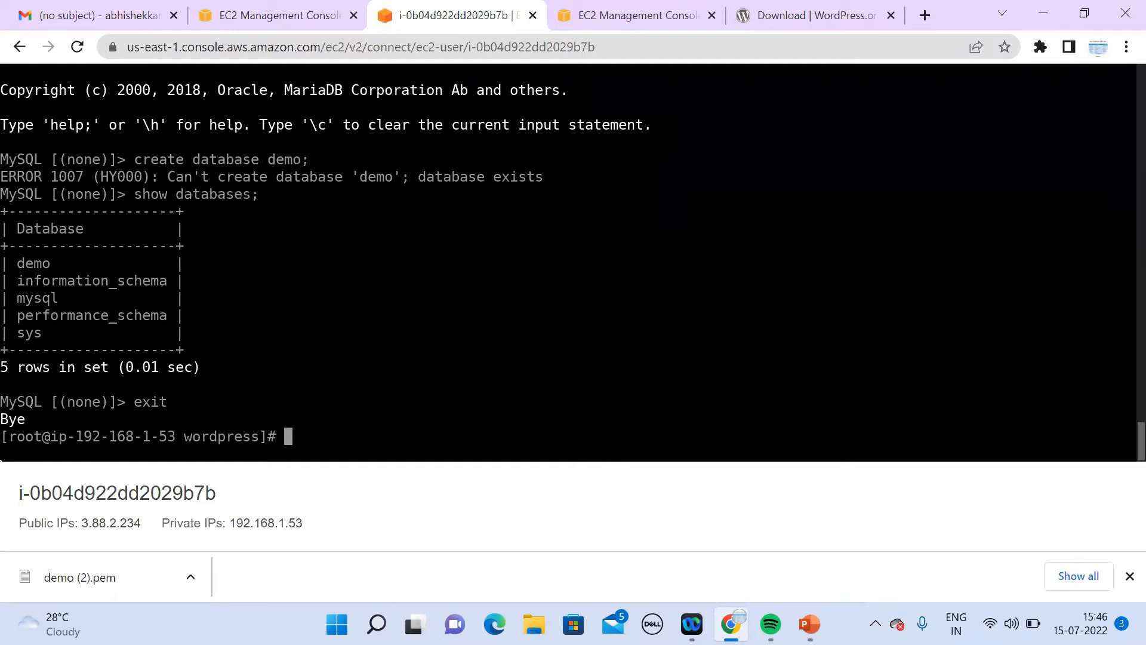
Step: Reopen wp-config.php in nano from the shell history
{"action": "key", "text": "ctrl+v"}
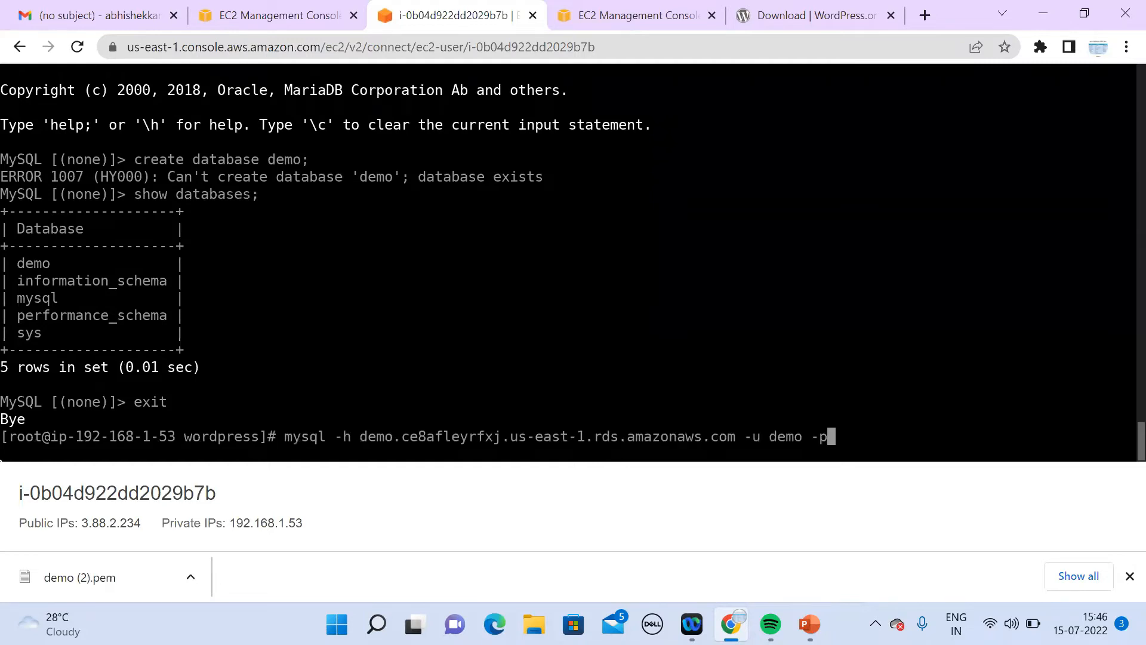
{"action": "key", "text": "Up"}
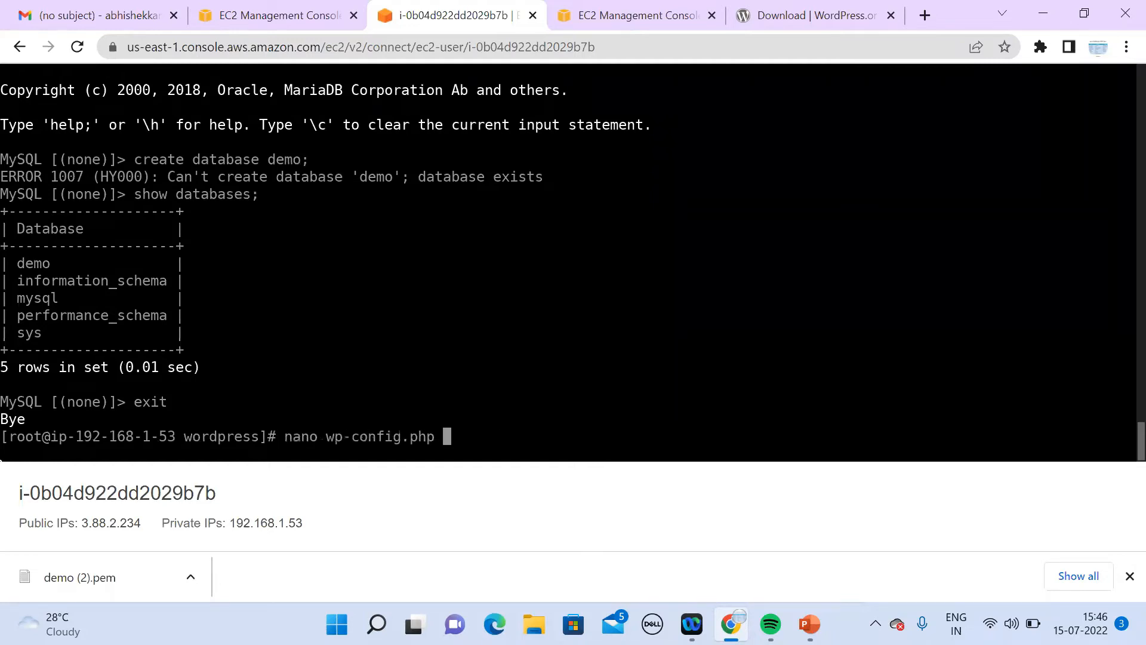
{"action": "key", "text": "Return"}
{"action": "key", "text": "Down"}
{"action": "key", "text": "Down"}
{"action": "key", "text": "Down"}
{"action": "key", "text": "Down"}
{"action": "key", "text": "Down"}
{"action": "key", "text": "Down"}
{"action": "key", "text": "Down"}
{"action": "key", "text": "Down"}
{"action": "key", "text": "Down"}
{"action": "key", "text": "Down"}
{"action": "key", "text": "Down"}
{"action": "key", "text": "Down"}
{"action": "key", "text": "Down"}
{"action": "key", "text": "Down"}
{"action": "key", "text": "Down"}
{"action": "key", "text": "Down"}
{"action": "key", "text": "Down"}
{"action": "key", "text": "Down"}
{"action": "key", "text": "Down"}
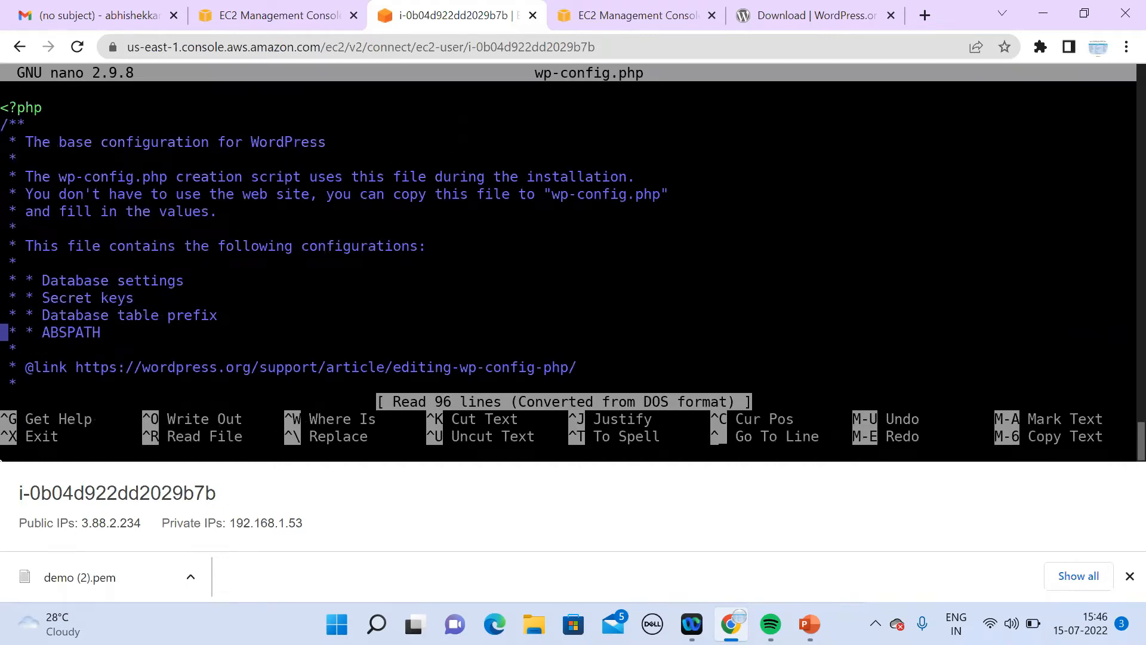
Step: Change wp-config.php's DB_NAME and DB_USER placeholders to demo
{"action": "key", "text": "Right"}
{"action": "key", "text": "Right"}
{"action": "key", "text": "Right"}
{"action": "key", "text": "Right"}
{"action": "key", "text": "Right"}
{"action": "key", "text": "Right"}
{"action": "key", "text": "Right"}
{"action": "key", "text": "Right"}
{"action": "key", "text": "Right"}
{"action": "key", "text": "Right"}
{"action": "key", "text": "Right"}
{"action": "key", "text": "Right"}
{"action": "key", "text": "Right"}
{"action": "key", "text": "Right"}
{"action": "key", "text": "Right"}
{"action": "key", "text": "Right"}
{"action": "key", "text": "Right"}
{"action": "key", "text": "Right"}
{"action": "key", "text": "Right"}
{"action": "key", "text": "Right"}
{"action": "key", "text": "Right"}
{"action": "key", "text": "Right"}
{"action": "key", "text": "Right"}
{"action": "key", "text": "Right"}
{"action": "key", "text": "Right"}
{"action": "key", "text": "Right"}
{"action": "key", "text": "Right"}
{"action": "key", "text": "Right"}
{"action": "key", "text": "Right"}
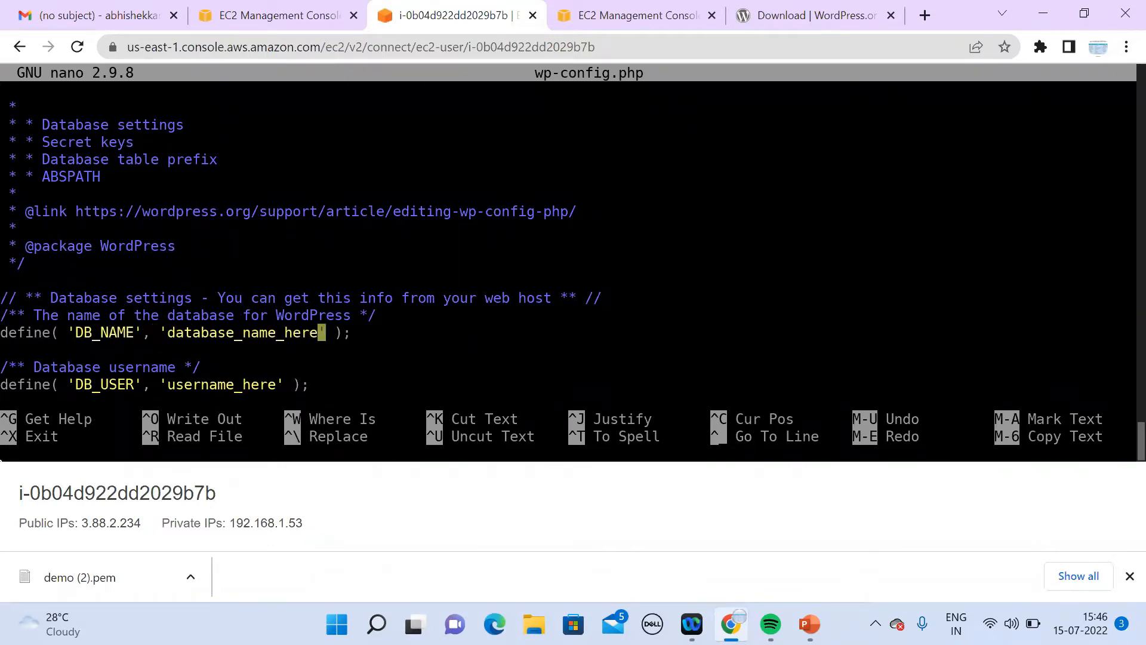
{"action": "key", "text": "BackSpace"}
{"action": "key", "text": "BackSpace"}
{"action": "key", "text": "BackSpace"}
{"action": "key", "text": "BackSpace"}
{"action": "key", "text": "BackSpace"}
{"action": "key", "text": "BackSpace"}
{"action": "key", "text": "BackSpace"}
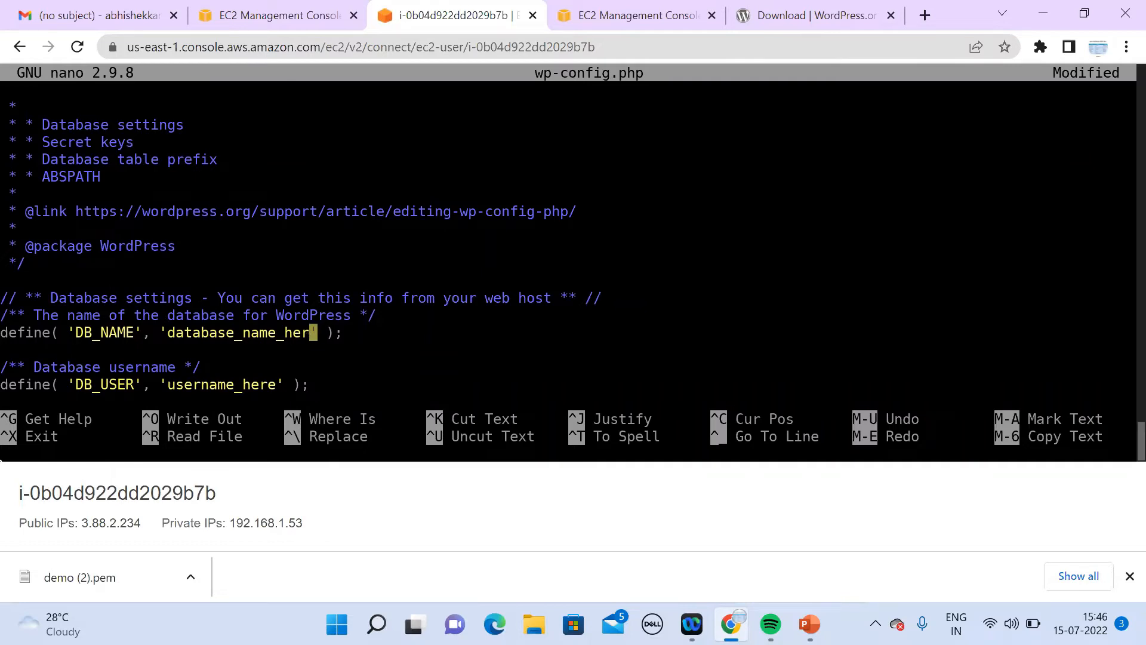
{"action": "key", "text": "BackSpace"}
{"action": "key", "text": "BackSpace"}
{"action": "key", "text": "BackSpace"}
{"action": "key", "text": "BackSpace"}
{"action": "key", "text": "BackSpace"}
{"action": "key", "text": "BackSpace"}
{"action": "key", "text": "BackSpace"}
{"action": "key", "text": "BackSpace"}
{"action": "key", "text": "BackSpace"}
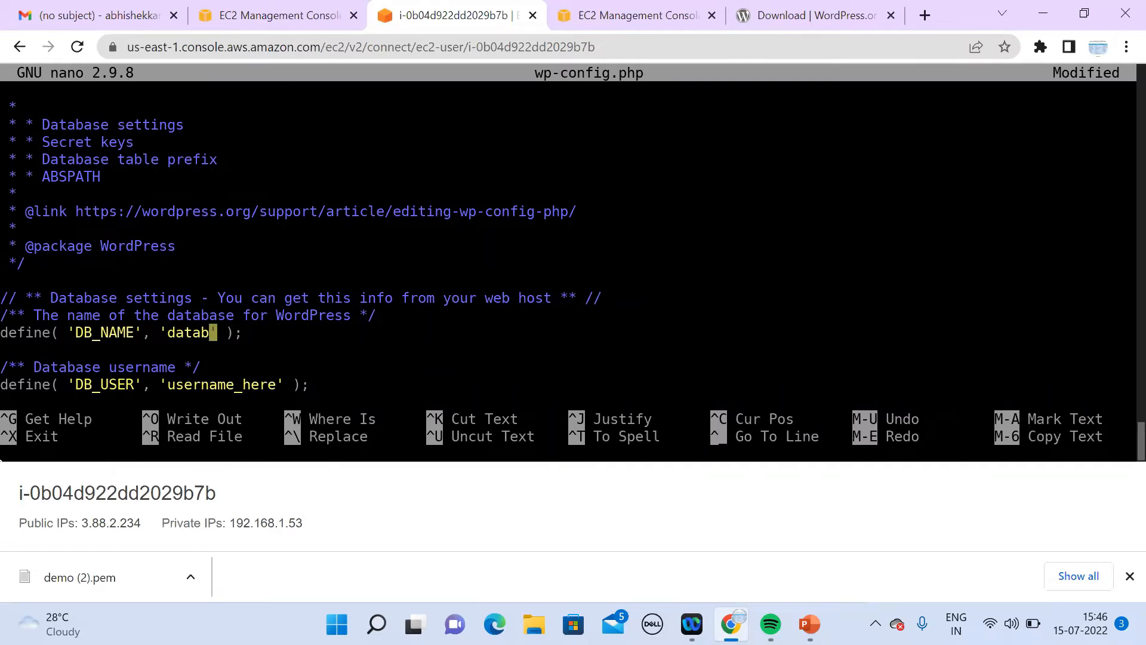
{"action": "key", "text": "BackSpace"}
{"action": "type", "text": "emo"}
{"action": "key", "text": "Down"}
{"action": "key", "text": "Down"}
{"action": "key", "text": "Down"}
{"action": "key", "text": "Right"}
{"action": "key", "text": "Right"}
{"action": "key", "text": "Right"}
{"action": "key", "text": "Right"}
{"action": "key", "text": "Right"}
{"action": "key", "text": "Right"}
{"action": "key", "text": "Right"}
{"action": "key", "text": "Right"}
{"action": "key", "text": "Right"}
{"action": "key", "text": "BackSpace"}
{"action": "key", "text": "BackSpace"}
{"action": "key", "text": "BackSpace"}
{"action": "key", "text": "BackSpace"}
{"action": "key", "text": "BackSpace"}
{"action": "key", "text": "BackSpace"}
{"action": "key", "text": "BackSpace"}
{"action": "key", "text": "BackSpace"}
{"action": "key", "text": "BackSpace"}
{"action": "key", "text": "BackSpace"}
{"action": "key", "text": "BackSpace"}
{"action": "key", "text": "BackSpace"}
{"action": "key", "text": "BackSpace"}
{"action": "type", "text": "demo"}
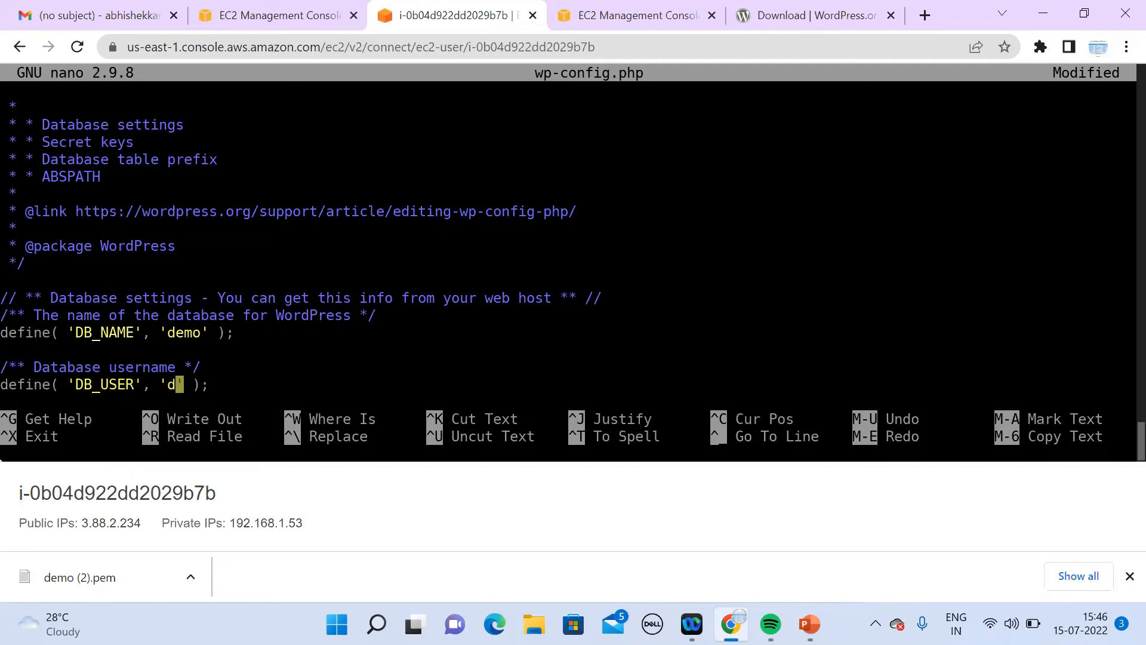
Step: Enter the database password in DB_PASSWORD, save wp-config.php, and run 'systemctl start httpd'
{"action": "key", "text": "Down"}
{"action": "key", "text": "Down"}
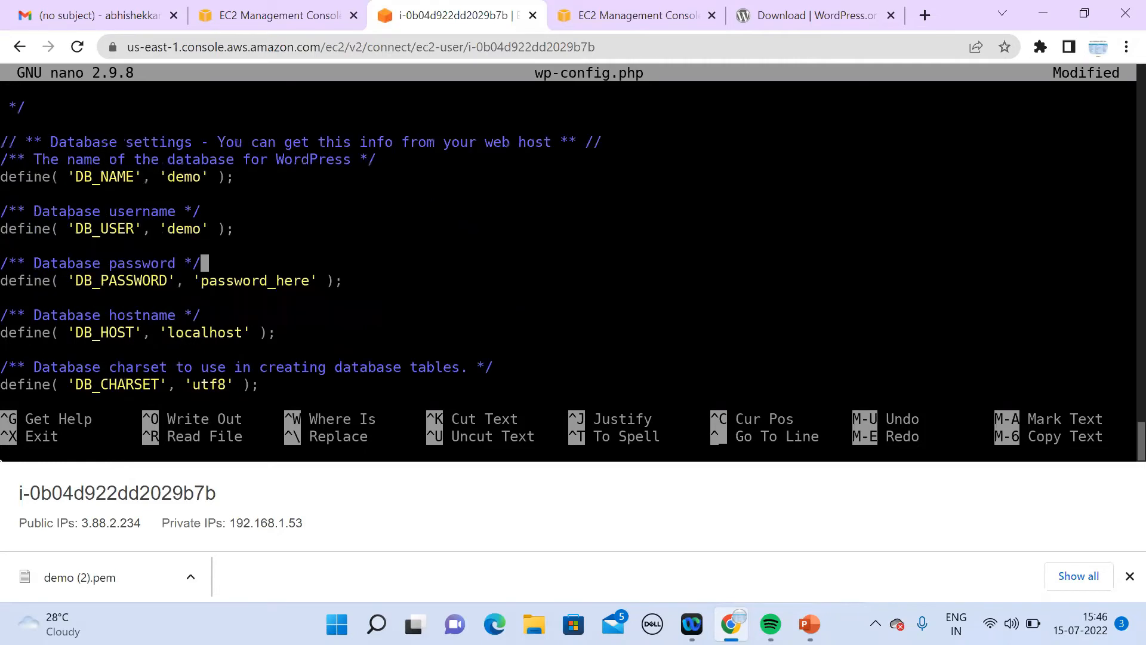
{"action": "key", "text": "Down"}
{"action": "key", "text": "Right"}
{"action": "key", "text": "Right"}
{"action": "key", "text": "Right"}
{"action": "key", "text": "Right"}
{"action": "key", "text": "Right"}
{"action": "key", "text": "Right"}
{"action": "key", "text": "Right"}
{"action": "key", "text": "Right"}
{"action": "key", "text": "Right"}
{"action": "key", "text": "Right"}
{"action": "key", "text": "Right"}
{"action": "key", "text": "Right"}
{"action": "key", "text": "Right"}
{"action": "key", "text": "Right"}
{"action": "key", "text": "Right"}
{"action": "key", "text": "Right"}
{"action": "key", "text": "Right"}
{"action": "key", "text": "Left"}
{"action": "key", "text": "Left"}
{"action": "key", "text": "Left"}
{"action": "key", "text": "Left"}
{"action": "key", "text": "BackSpace"}
{"action": "key", "text": "BackSpace"}
{"action": "key", "text": "BackSpace"}
{"action": "key", "text": "BackSpace"}
{"action": "key", "text": "BackSpace"}
{"action": "key", "text": "BackSpace"}
{"action": "key", "text": "BackSpace"}
{"action": "key", "text": "BackSpace"}
{"action": "key", "text": "BackSpace"}
{"action": "key", "text": "BackSpace"}
{"action": "key", "text": "BackSpace"}
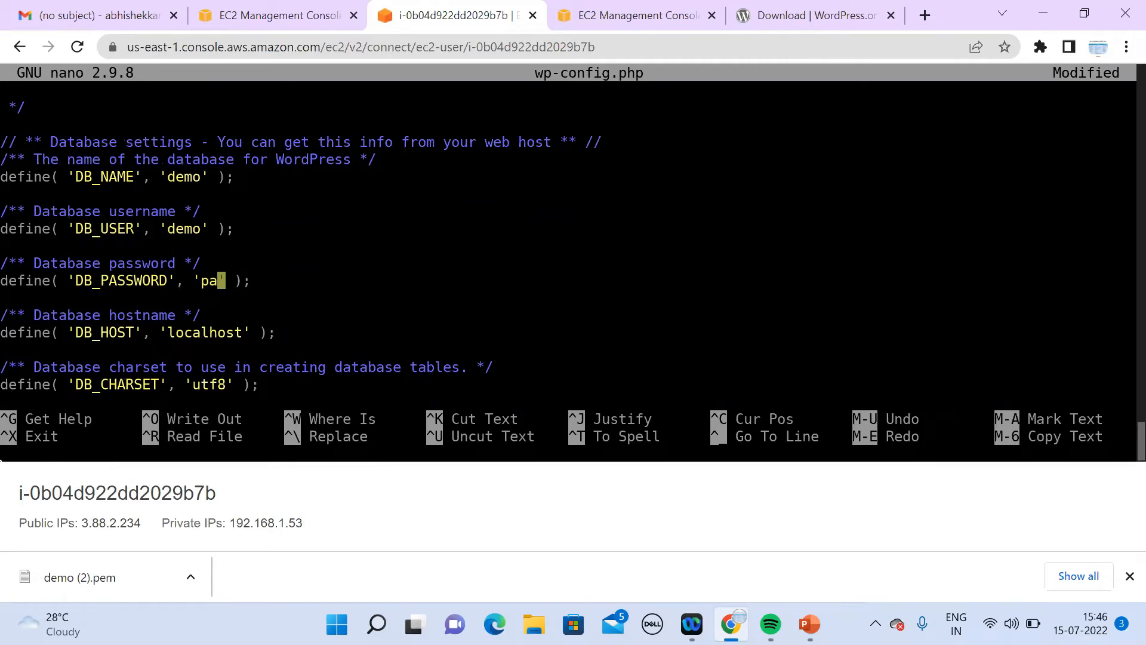
{"action": "key", "text": "BackSpace"}
{"action": "key", "text": "BackSpace"}
{"action": "type", "text": "123456789"}
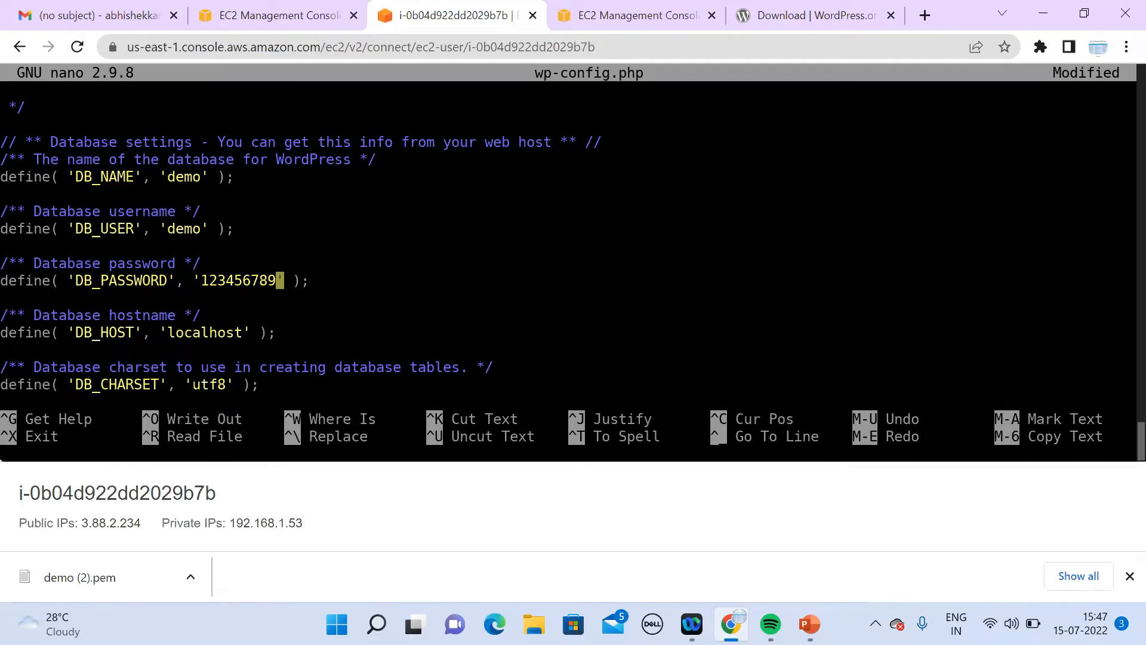
{"action": "key", "text": "ctrl+x"}
{"action": "key", "text": "y"}
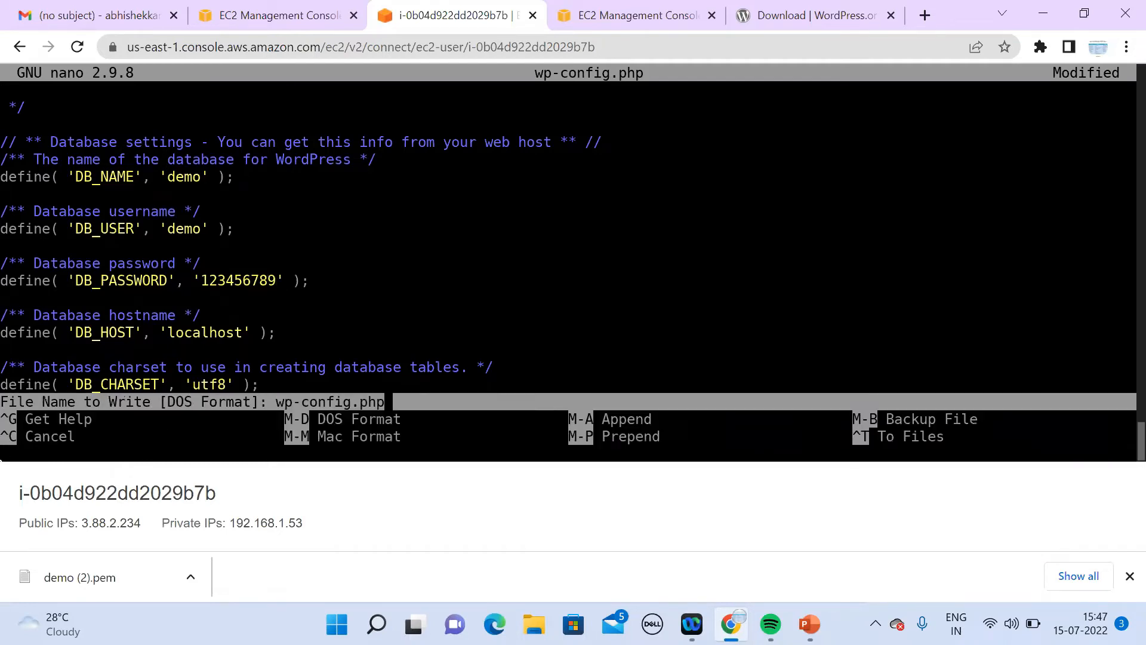
{"action": "key", "text": "Return"}
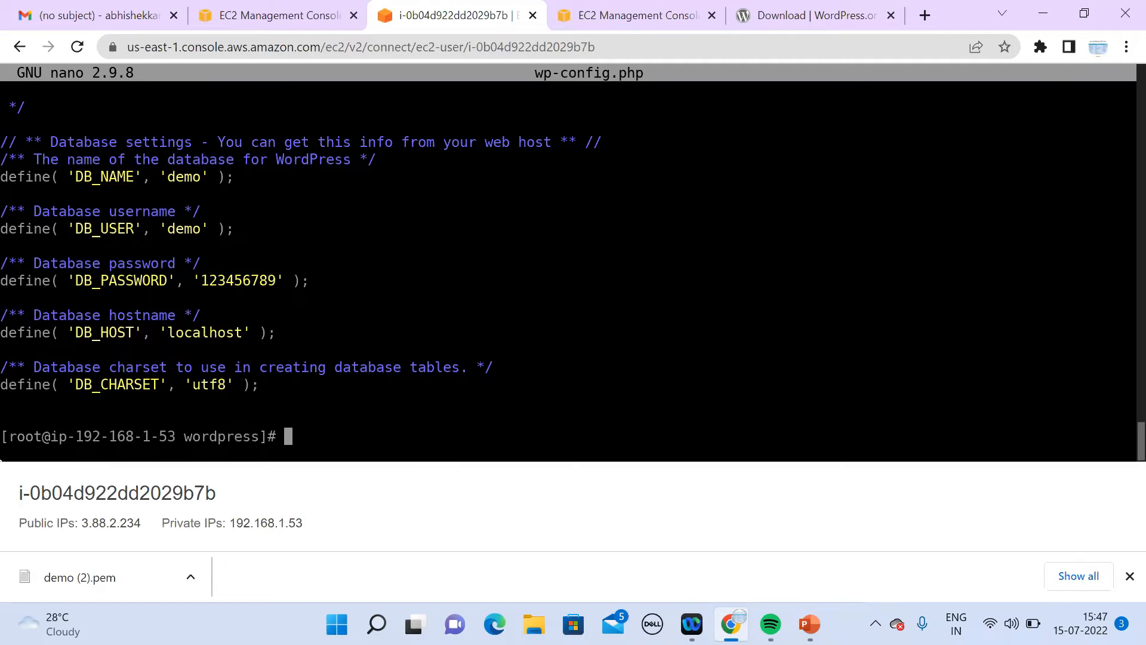
{"action": "type", "text": "systemct"}
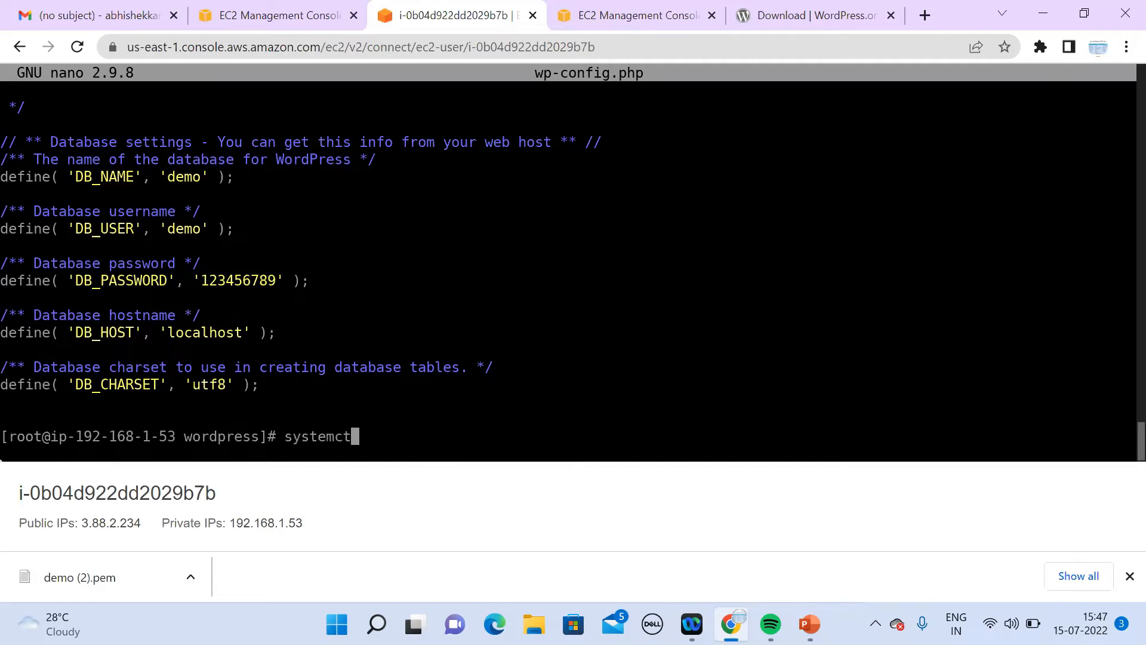
{"action": "type", "text": "l start httpd"}
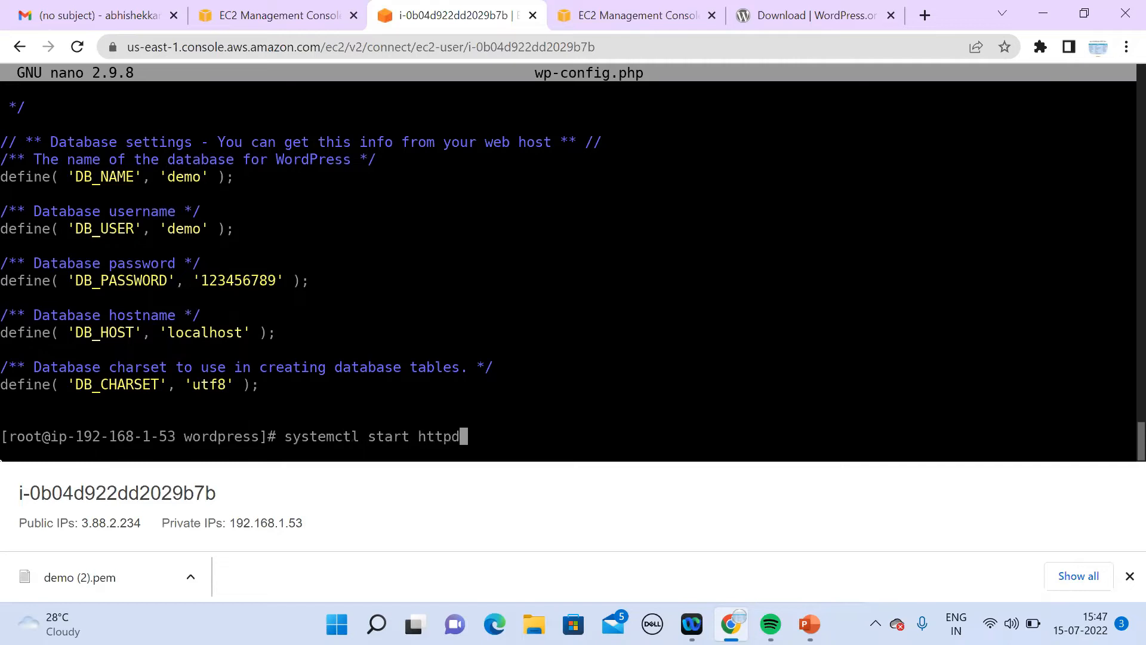
{"action": "key", "text": "Return"}
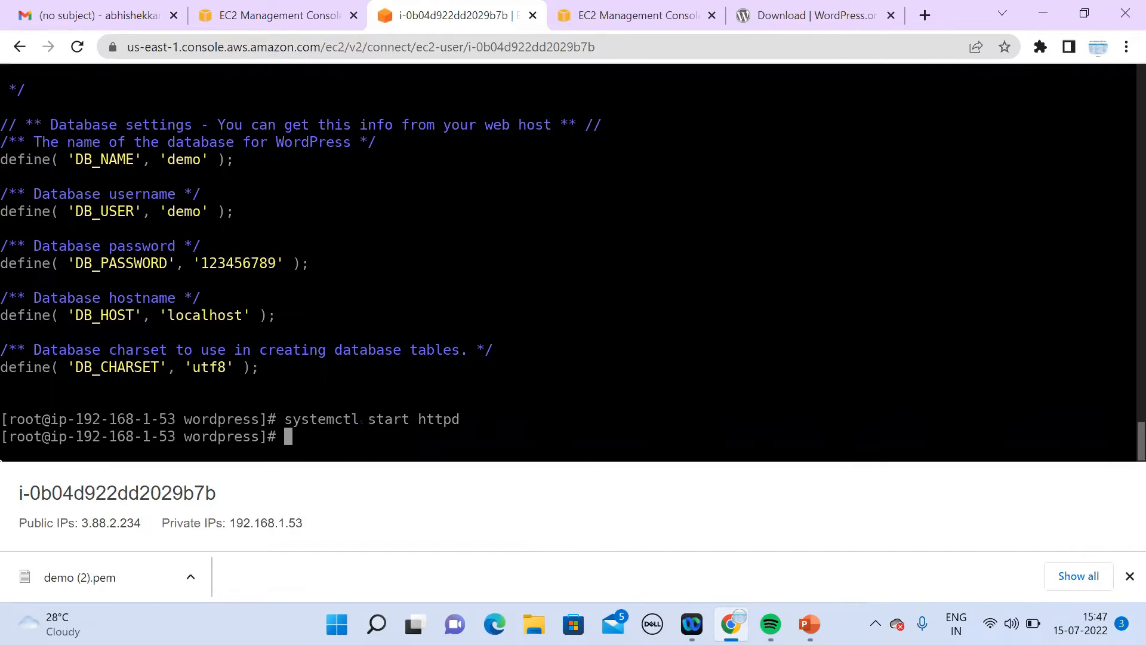
Step: Rename the running EC2 instance to 'APP server'
{"action": "left_click", "coordinate": [265, 20]}
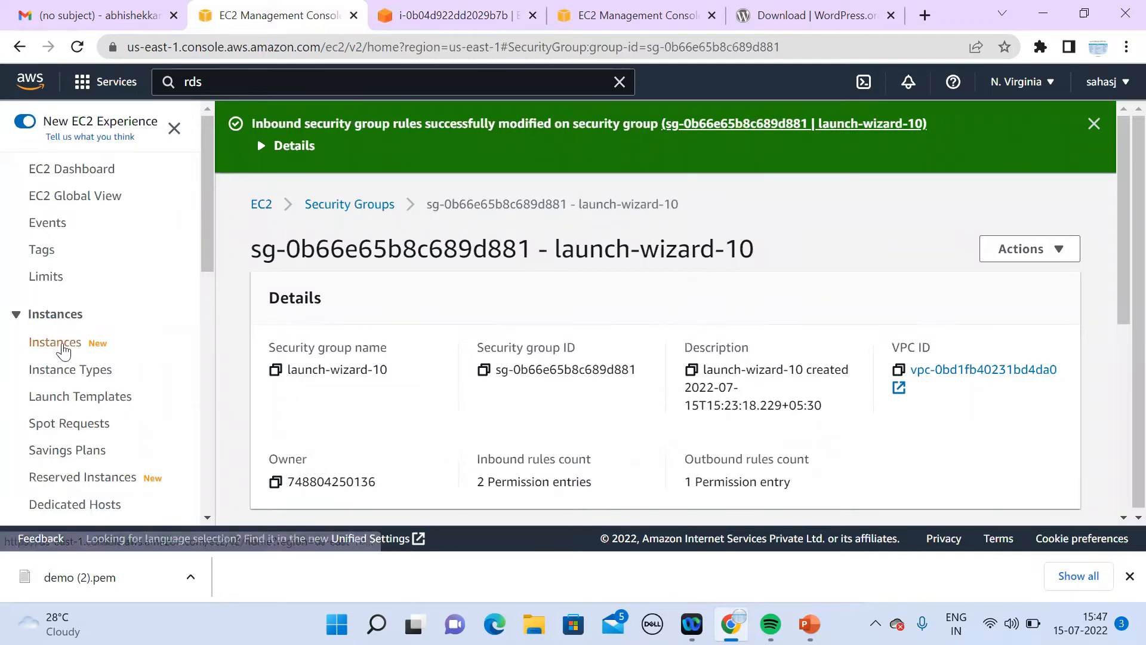
{"action": "left_click", "coordinate": [63, 348]}
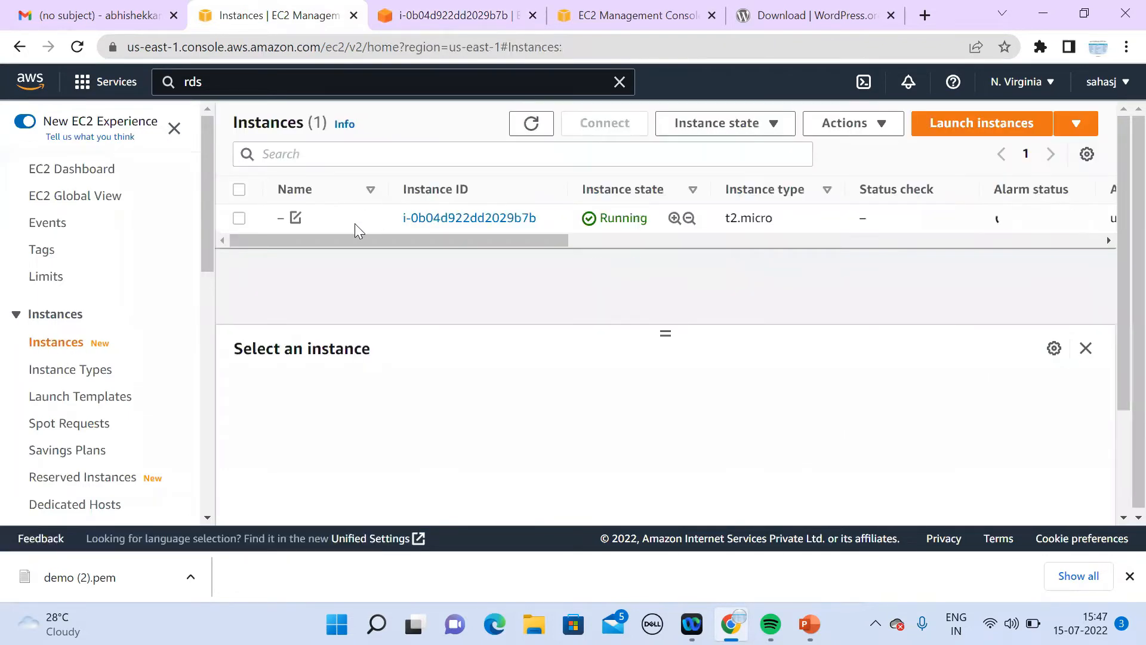
{"action": "left_click", "coordinate": [351, 223]}
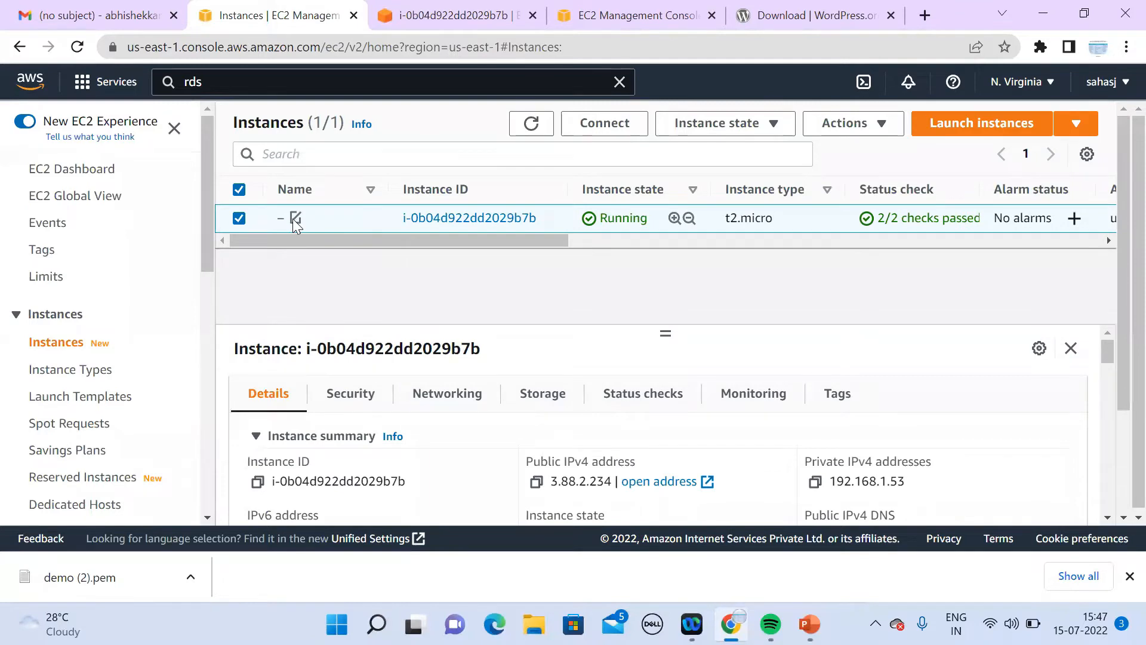
{"action": "left_click", "coordinate": [295, 218]}
{"action": "left_click", "coordinate": [396, 252]}
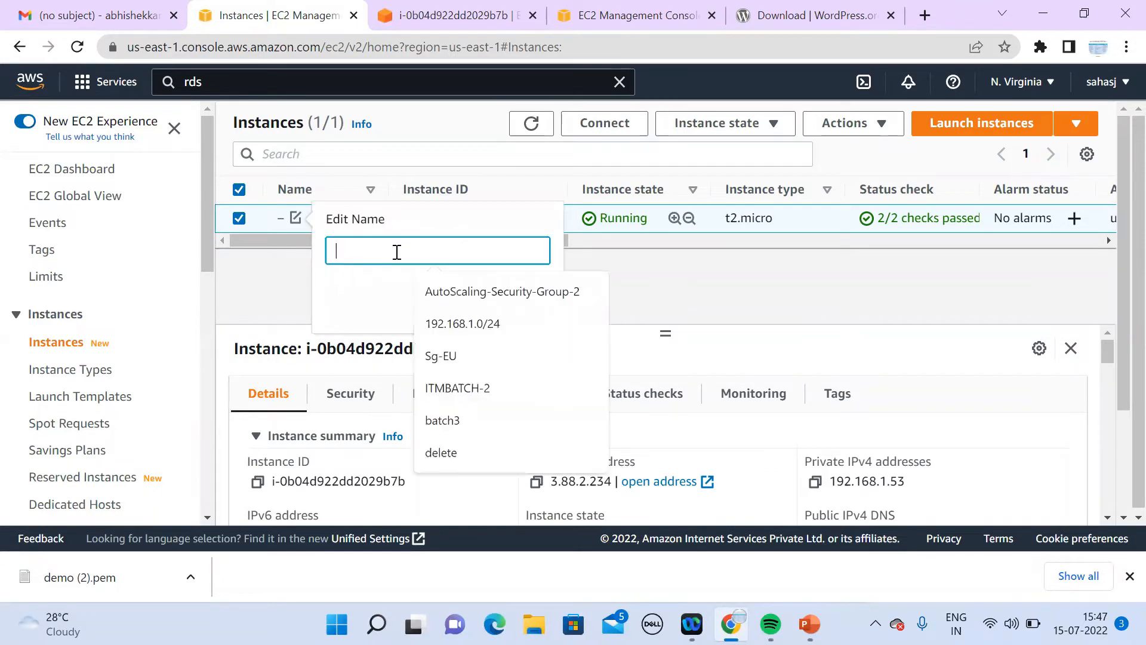
{"action": "type", "text": "APP s"}
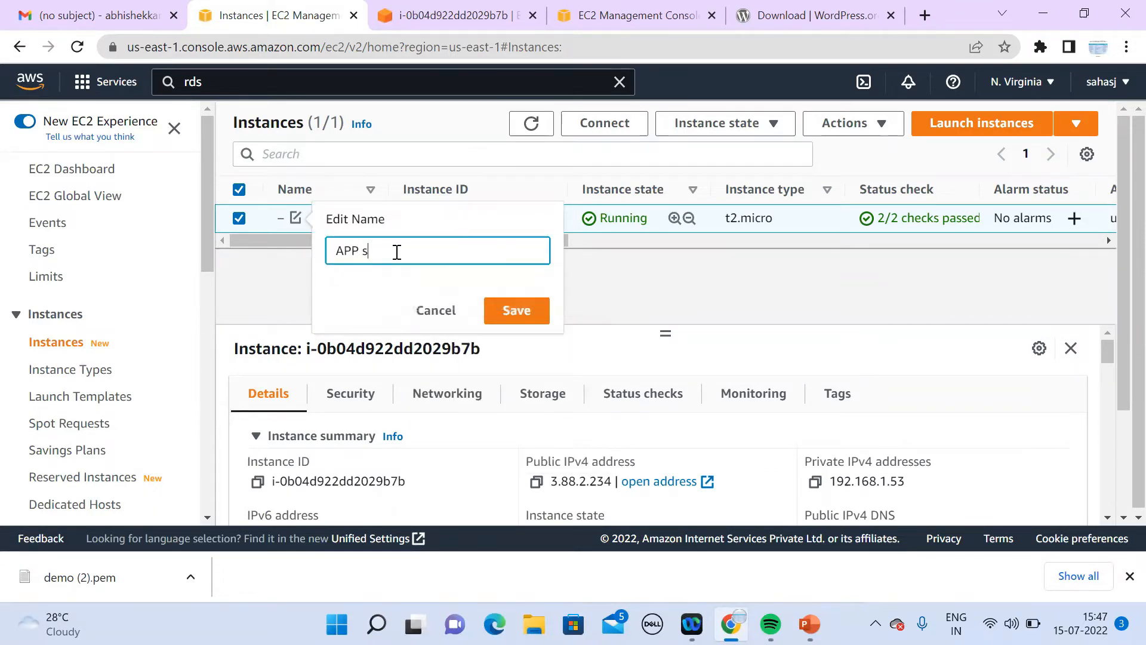
{"action": "type", "text": "erver"}
{"action": "left_click", "coordinate": [513, 312]}
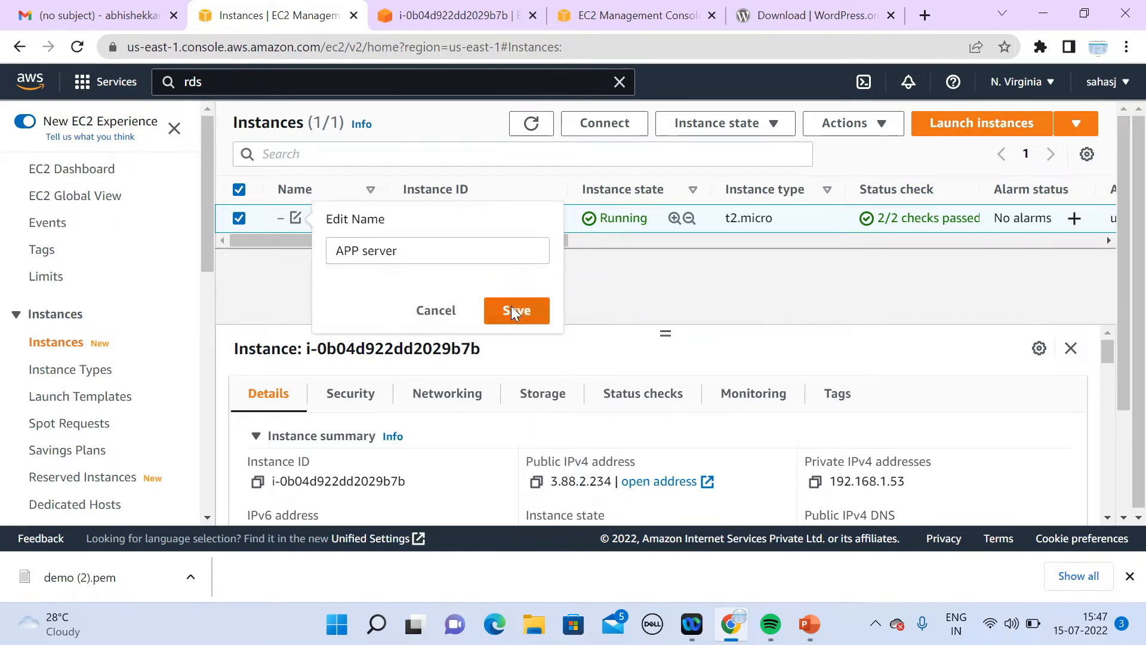
Step: Load the instance's public IPv4 address in a new browser tab to see the Apache test page
{"action": "left_click", "coordinate": [536, 483]}
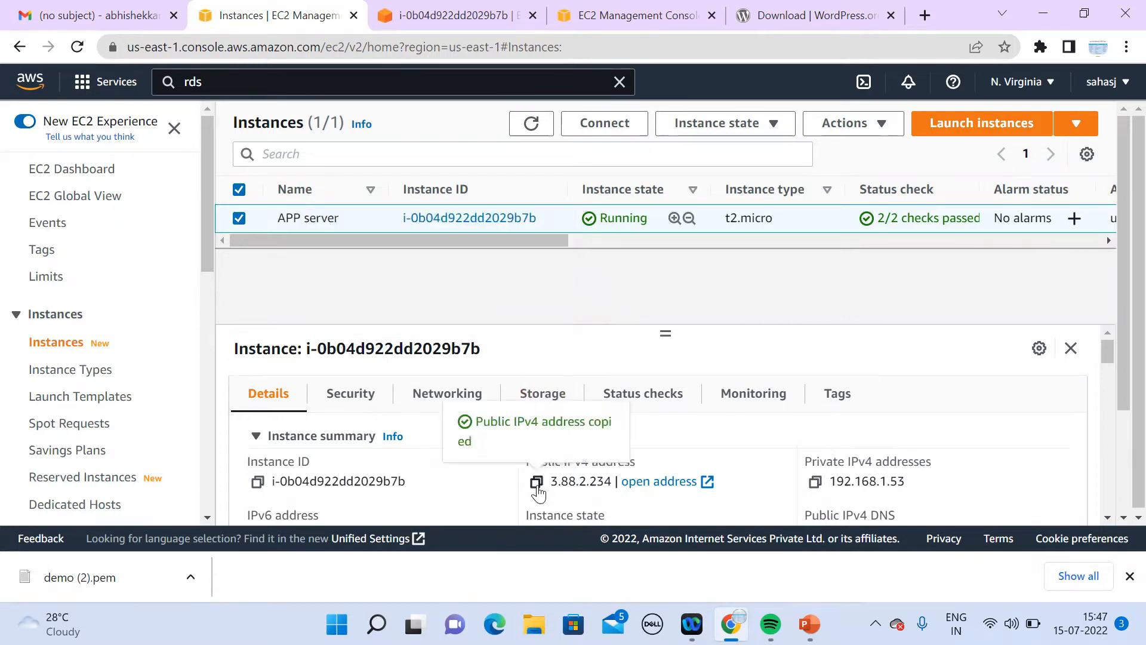
{"action": "left_click", "coordinate": [925, 17]}
{"action": "key", "text": "ctrl+v"}
{"action": "key", "text": "Return"}
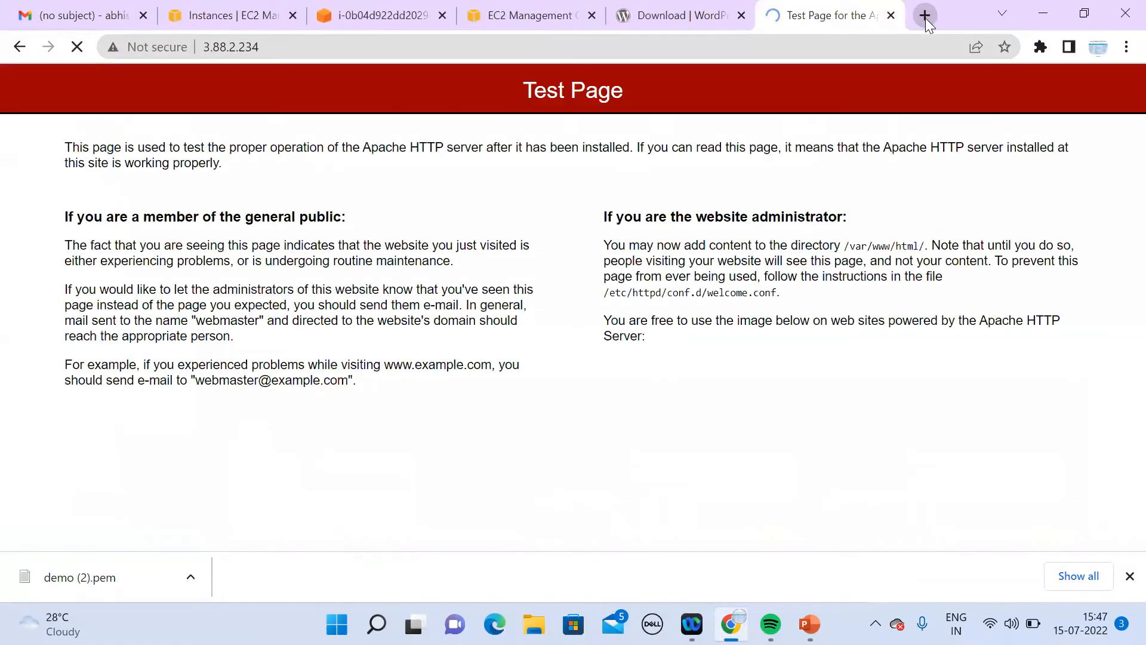
{"action": "left_click", "coordinate": [369, 20]}
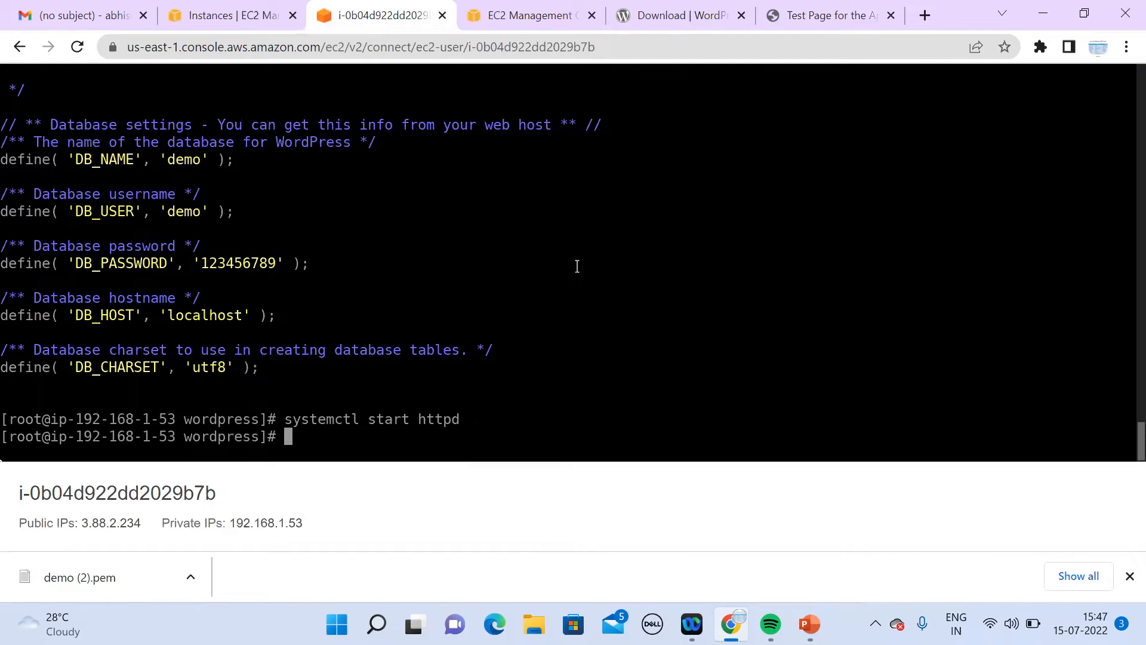
Step: Move up to the html folder with cd .
{"action": "key", "text": "Up"}
{"action": "key", "text": "Up"}
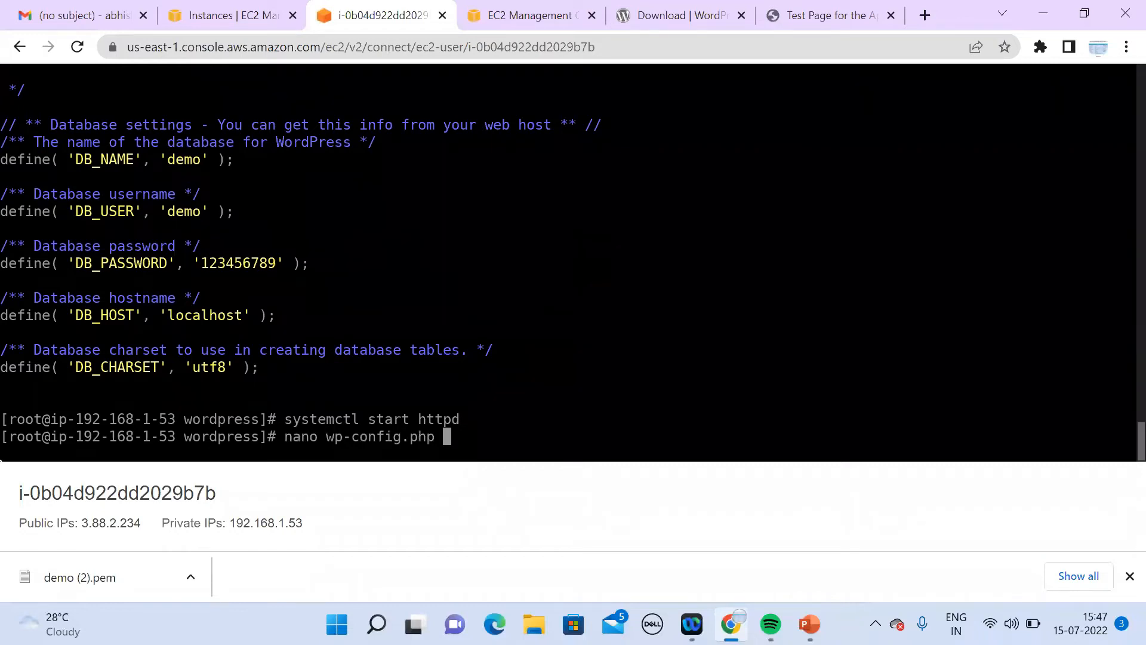
{"action": "key", "text": "Up"}
{"action": "key", "text": "Down"}
{"action": "key", "text": "Down"}
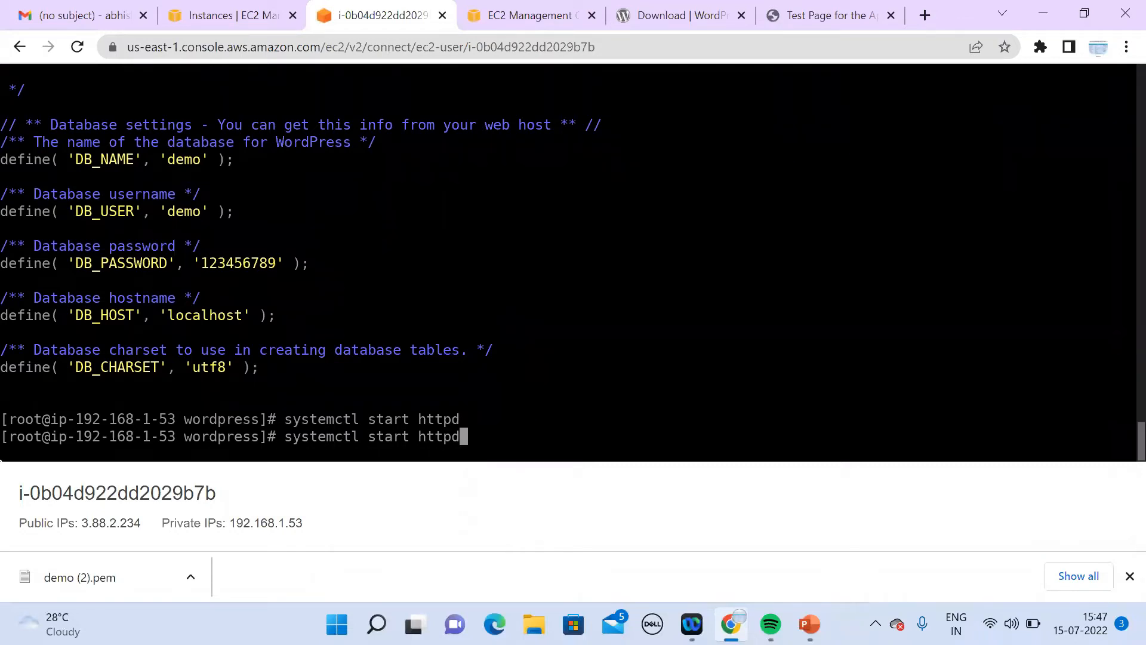
{"action": "key", "text": "Down"}
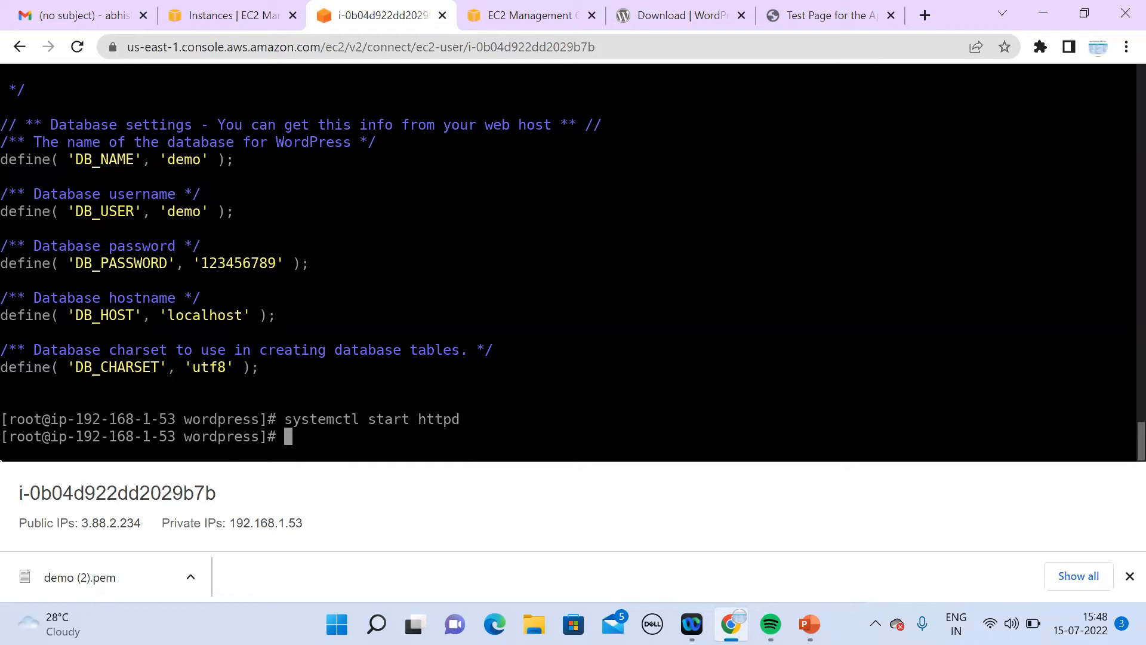
{"action": "type", "text": "cd .."}
{"action": "key", "text": "Return"}
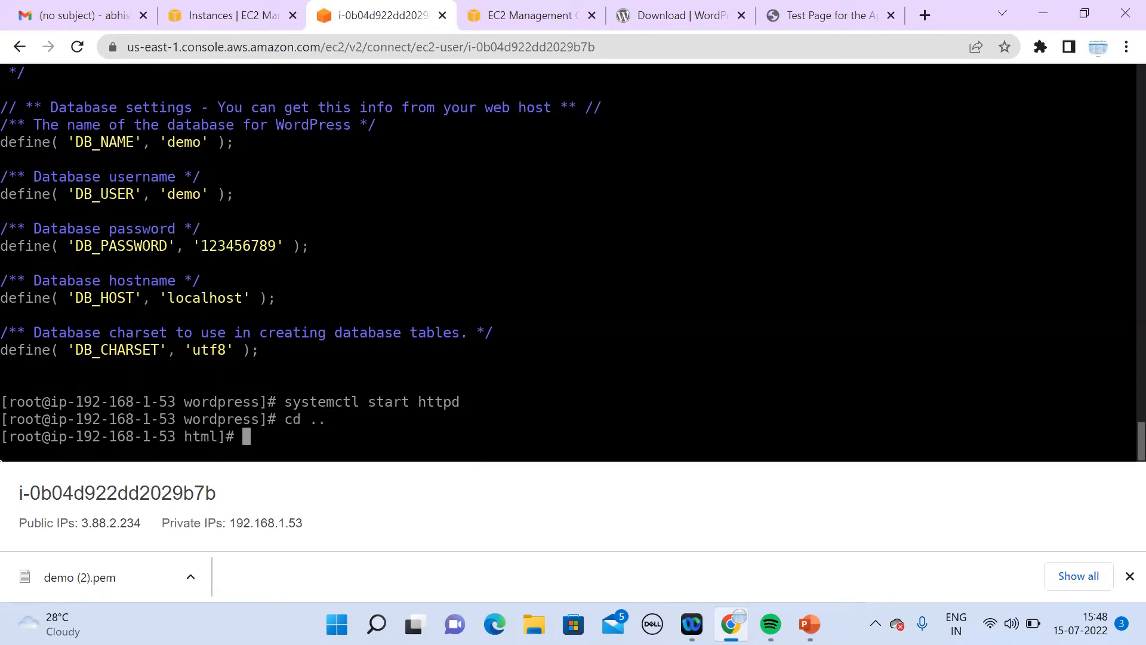
{"action": "type", "text": "vi /etc/ht"}
Step: Open /etc/httpd/conf/httpd.conf in vi
{"action": "key", "text": "Tab"}
{"action": "type", "text": "ch"}
{"action": "key", "text": "BackSpace"}
{"action": "key", "text": "BackSpace"}
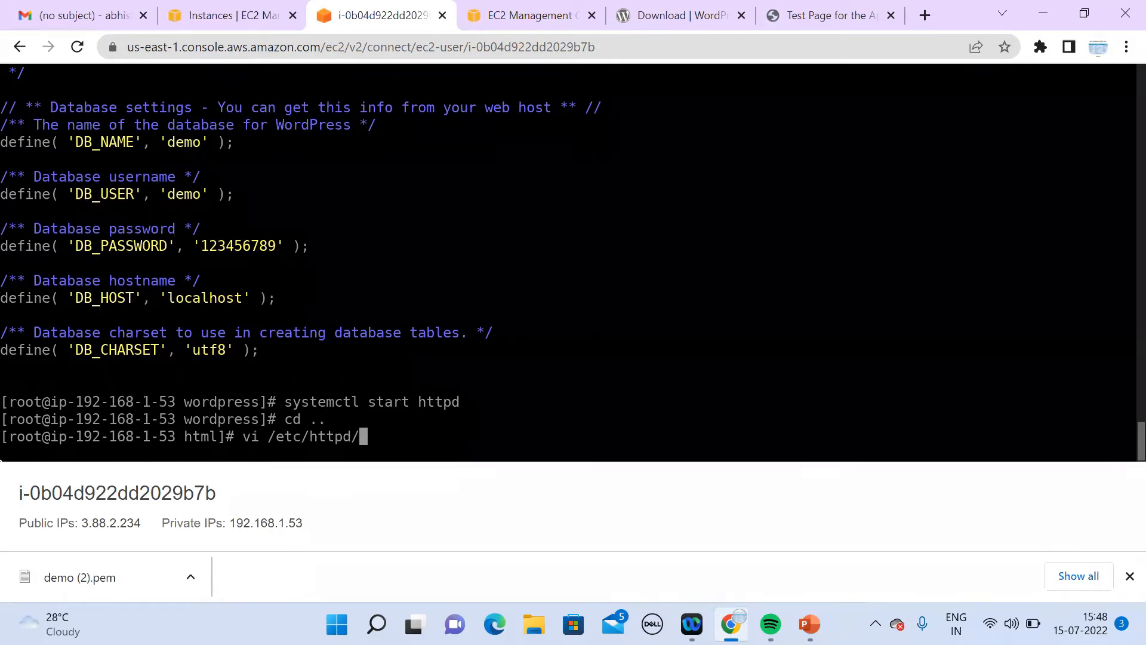
{"action": "type", "text": "h"}
{"action": "key", "text": "BackSpace"}
{"action": "type", "text": "conf/h"}
{"action": "key", "text": "Tab"}
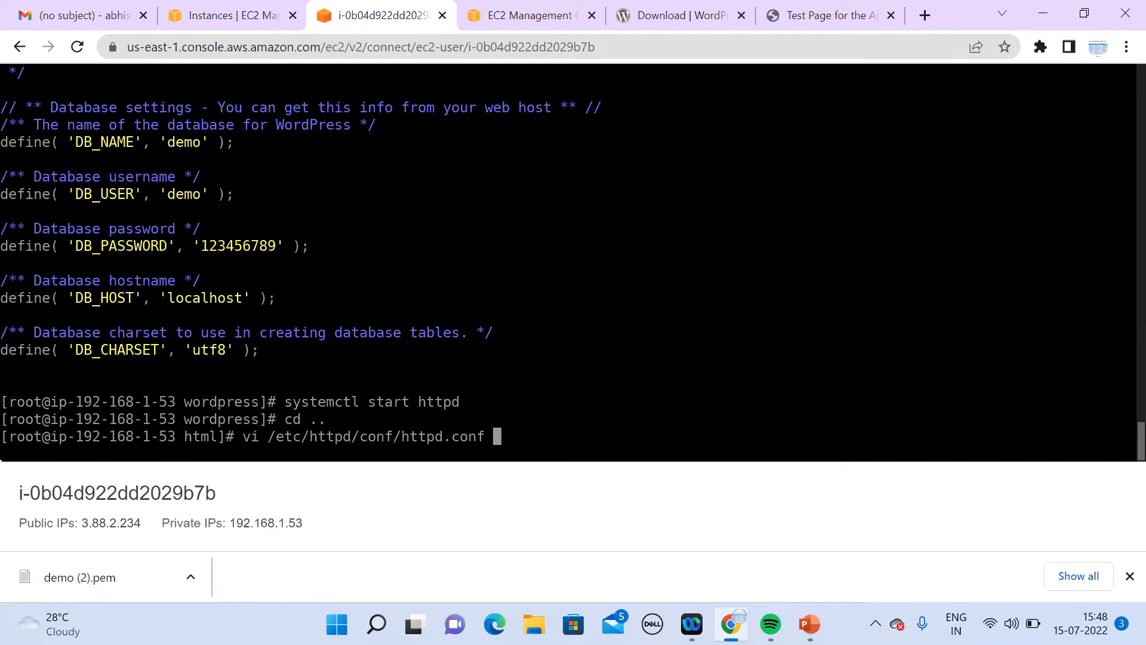
{"action": "key", "text": "Return"}
Step: Scroll down through httpd.conf past Listen 80, DirectoryIndex and logging sections to EnableSendfile
{"action": "key", "text": "Down"}
{"action": "key", "text": "Down"}
{"action": "key", "text": "Down"}
{"action": "key", "text": "Down"}
{"action": "key", "text": "Down"}
{"action": "key", "text": "Down"}
{"action": "key", "text": "Down"}
{"action": "key", "text": "Down"}
{"action": "key", "text": "Down"}
{"action": "key", "text": "Down"}
{"action": "key", "text": "Down"}
{"action": "key", "text": "Down"}
{"action": "key", "text": "Down"}
{"action": "key", "text": "Down"}
{"action": "key", "text": "Down"}
{"action": "key", "text": "Down"}
{"action": "key", "text": "Down"}
{"action": "key", "text": "Down"}
{"action": "key", "text": "Down"}
{"action": "key", "text": "Down"}
{"action": "key", "text": "Down"}
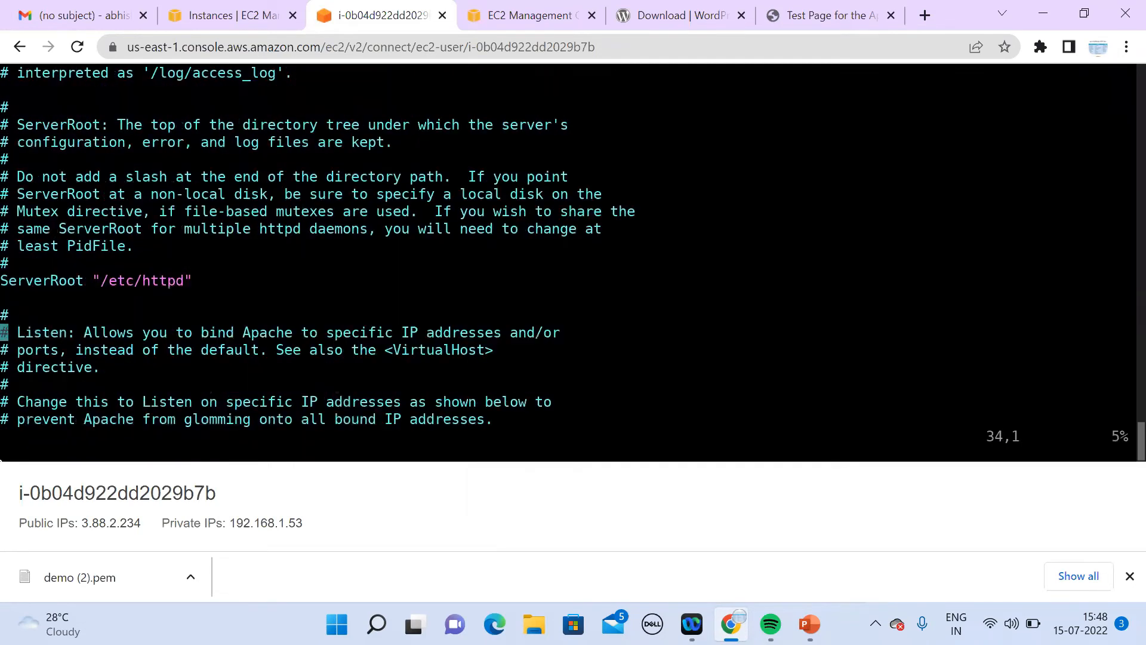
{"action": "key", "text": "Down"}
{"action": "key", "text": "Down"}
{"action": "key", "text": "Down"}
{"action": "key", "text": "Down"}
{"action": "key", "text": "Down"}
{"action": "key", "text": "Down"}
{"action": "key", "text": "Down"}
{"action": "key", "text": "Down"}
{"action": "key", "text": "Down"}
{"action": "key", "text": "Down"}
{"action": "key", "text": "Down"}
{"action": "key", "text": "Down"}
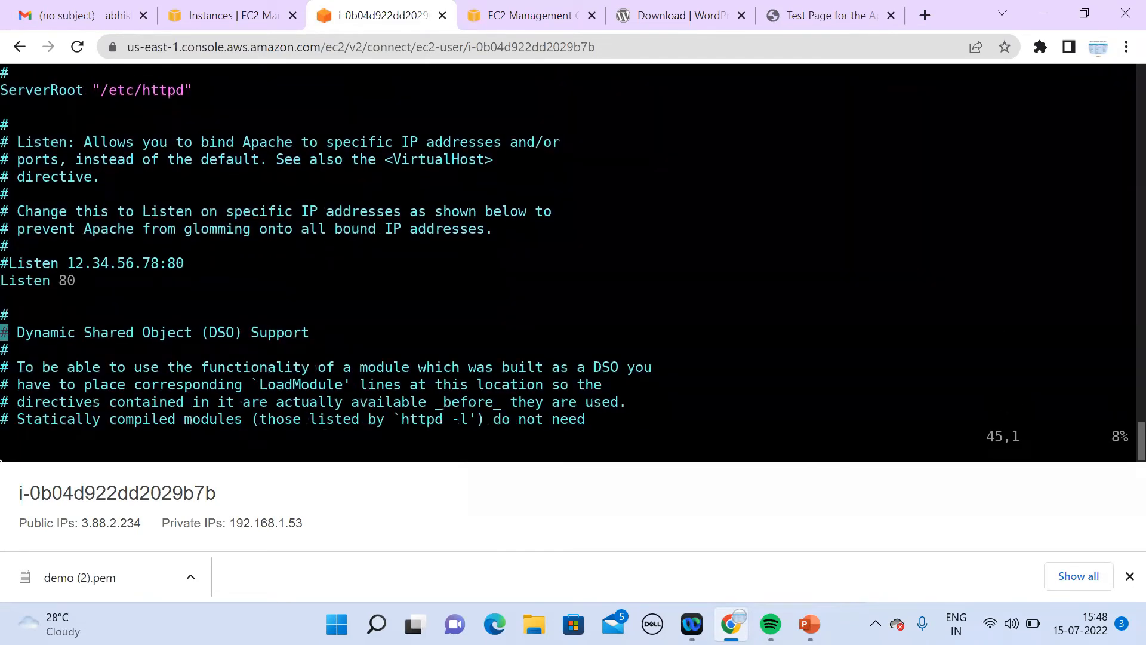
{"action": "key", "text": "Up"}
{"action": "key", "text": "Up"}
{"action": "key", "text": "Up"}
{"action": "key", "text": "Up"}
{"action": "key", "text": "Down"}
{"action": "key", "text": "Down"}
{"action": "key", "text": "Down"}
{"action": "key", "text": "Down"}
{"action": "key", "text": "Down"}
{"action": "key", "text": "Down"}
{"action": "key", "text": "Down"}
{"action": "key", "text": "Down"}
{"action": "key", "text": "Down"}
{"action": "key", "text": "Down"}
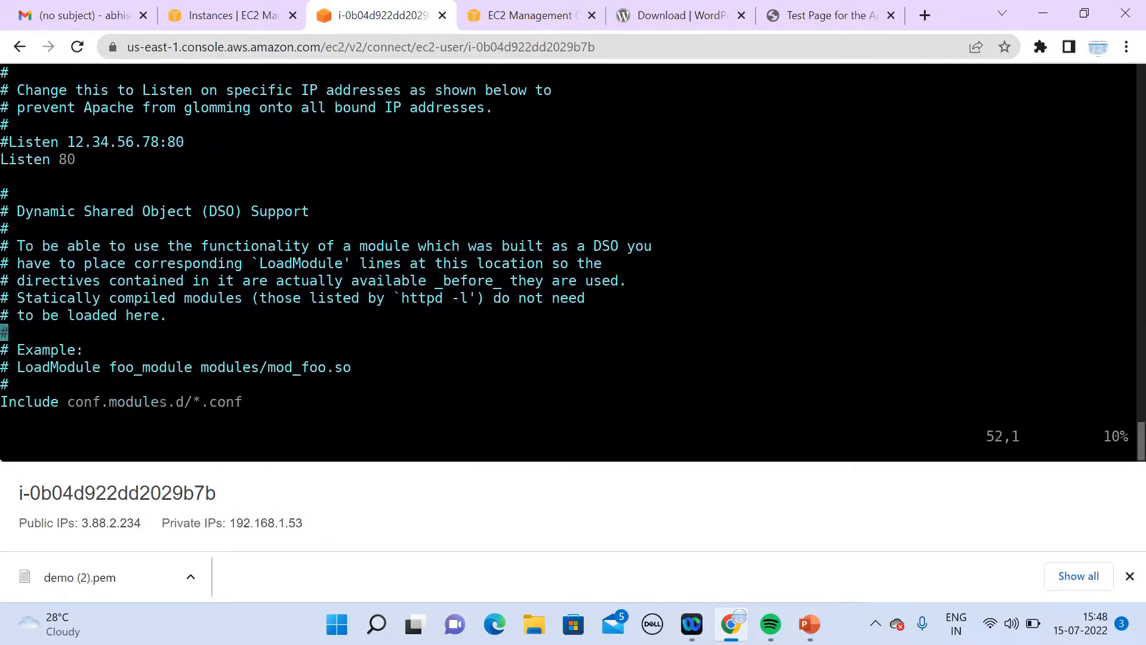
{"action": "key", "text": "Down"}
{"action": "key", "text": "Down"}
{"action": "key", "text": "Down"}
{"action": "key", "text": "Down"}
{"action": "key", "text": "Down"}
{"action": "key", "text": "Down"}
{"action": "key", "text": "Down"}
{"action": "key", "text": "Down"}
{"action": "key", "text": "Down"}
{"action": "key", "text": "Down"}
{"action": "key", "text": "Down"}
{"action": "key", "text": "Down"}
{"action": "key", "text": "Down"}
{"action": "key", "text": "Down"}
{"action": "key", "text": "Down"}
{"action": "key", "text": "Down"}
{"action": "key", "text": "Down"}
{"action": "key", "text": "Down"}
{"action": "key", "text": "Down"}
{"action": "key", "text": "Down"}
{"action": "key", "text": "Down"}
{"action": "key", "text": "Down"}
{"action": "key", "text": "Down"}
{"action": "key", "text": "Down"}
{"action": "key", "text": "Down"}
{"action": "key", "text": "Down"}
{"action": "key", "text": "Down"}
{"action": "key", "text": "Down"}
{"action": "key", "text": "Down"}
{"action": "key", "text": "Down"}
{"action": "key", "text": "Down"}
{"action": "key", "text": "Down"}
{"action": "key", "text": "Down"}
{"action": "key", "text": "Down"}
{"action": "key", "text": "Down"}
{"action": "key", "text": "Down"}
{"action": "key", "text": "Down"}
{"action": "key", "text": "Down"}
{"action": "key", "text": "Down"}
{"action": "key", "text": "Down"}
{"action": "key", "text": "Down"}
{"action": "key", "text": "Down"}
{"action": "key", "text": "Down"}
{"action": "key", "text": "Down"}
{"action": "key", "text": "Down"}
{"action": "key", "text": "Down"}
{"action": "key", "text": "Down"}
{"action": "key", "text": "Down"}
{"action": "key", "text": "Down"}
{"action": "key", "text": "Down"}
{"action": "key", "text": "Down"}
{"action": "key", "text": "Down"}
{"action": "key", "text": "Down"}
{"action": "key", "text": "Down"}
{"action": "key", "text": "Down"}
{"action": "key", "text": "Down"}
{"action": "key", "text": "Down"}
{"action": "key", "text": "Down"}
{"action": "key", "text": "Down"}
{"action": "key", "text": "Down"}
{"action": "key", "text": "Down"}
{"action": "key", "text": "Down"}
{"action": "key", "text": "Down"}
{"action": "key", "text": "Down"}
{"action": "key", "text": "Down"}
{"action": "key", "text": "Down"}
{"action": "key", "text": "Down"}
{"action": "key", "text": "Down"}
{"action": "key", "text": "Down"}
{"action": "key", "text": "Down"}
{"action": "key", "text": "Down"}
{"action": "key", "text": "Down"}
{"action": "key", "text": "Down"}
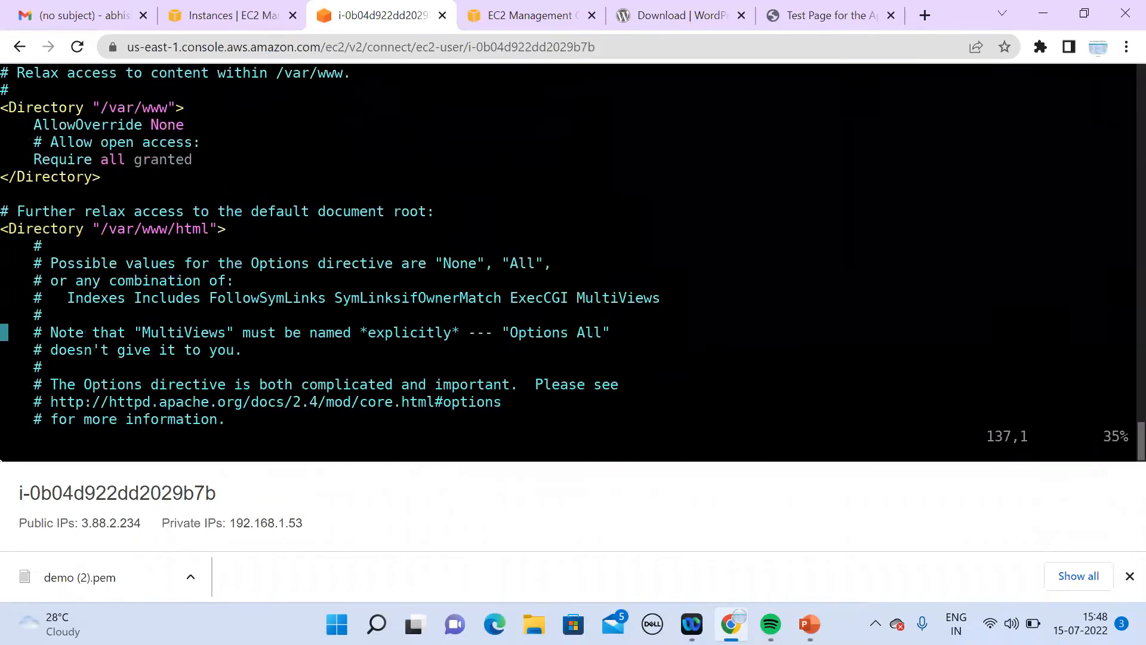
{"action": "key", "text": "Up"}
{"action": "key", "text": "Up"}
{"action": "key", "text": "Up"}
{"action": "key", "text": "Up"}
{"action": "key", "text": "Up"}
{"action": "key", "text": "Up"}
{"action": "key", "text": "Up"}
{"action": "key", "text": "Up"}
{"action": "key", "text": "Up"}
{"action": "key", "text": "Up"}
{"action": "key", "text": "Up"}
{"action": "key", "text": "Down"}
{"action": "key", "text": "Down"}
{"action": "key", "text": "Down"}
{"action": "key", "text": "Down"}
{"action": "key", "text": "Down"}
{"action": "key", "text": "Down"}
{"action": "key", "text": "Down"}
{"action": "key", "text": "Down"}
{"action": "key", "text": "Down"}
{"action": "key", "text": "Down"}
{"action": "key", "text": "Down"}
{"action": "key", "text": "Down"}
{"action": "key", "text": "Down"}
{"action": "key", "text": "Down"}
{"action": "key", "text": "Down"}
{"action": "key", "text": "Down"}
{"action": "key", "text": "Down"}
{"action": "key", "text": "Down"}
{"action": "key", "text": "Down"}
{"action": "key", "text": "Down"}
{"action": "key", "text": "Down"}
{"action": "key", "text": "Down"}
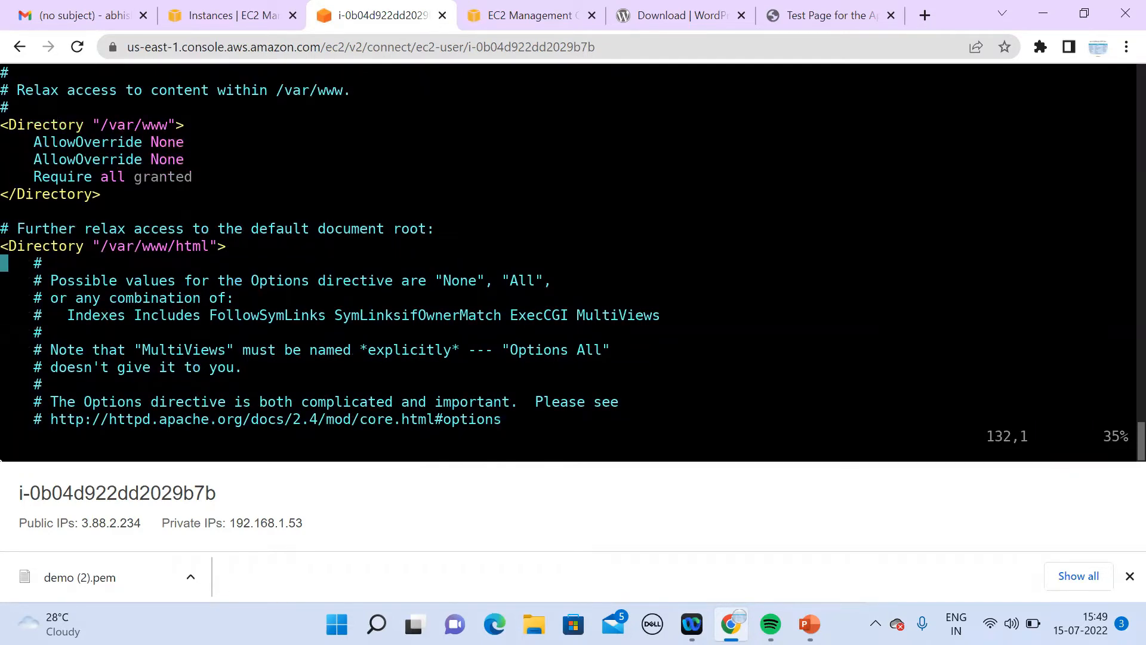
{"action": "key", "text": "Down"}
{"action": "key", "text": "Down"}
{"action": "key", "text": "Down"}
{"action": "key", "text": "Down"}
{"action": "key", "text": "Down"}
{"action": "key", "text": "Down"}
{"action": "key", "text": "Down"}
{"action": "key", "text": "Down"}
{"action": "key", "text": "Down"}
{"action": "key", "text": "Down"}
{"action": "key", "text": "Down"}
{"action": "key", "text": "Down"}
{"action": "key", "text": "Down"}
{"action": "key", "text": "Down"}
{"action": "key", "text": "Down"}
{"action": "key", "text": "Down"}
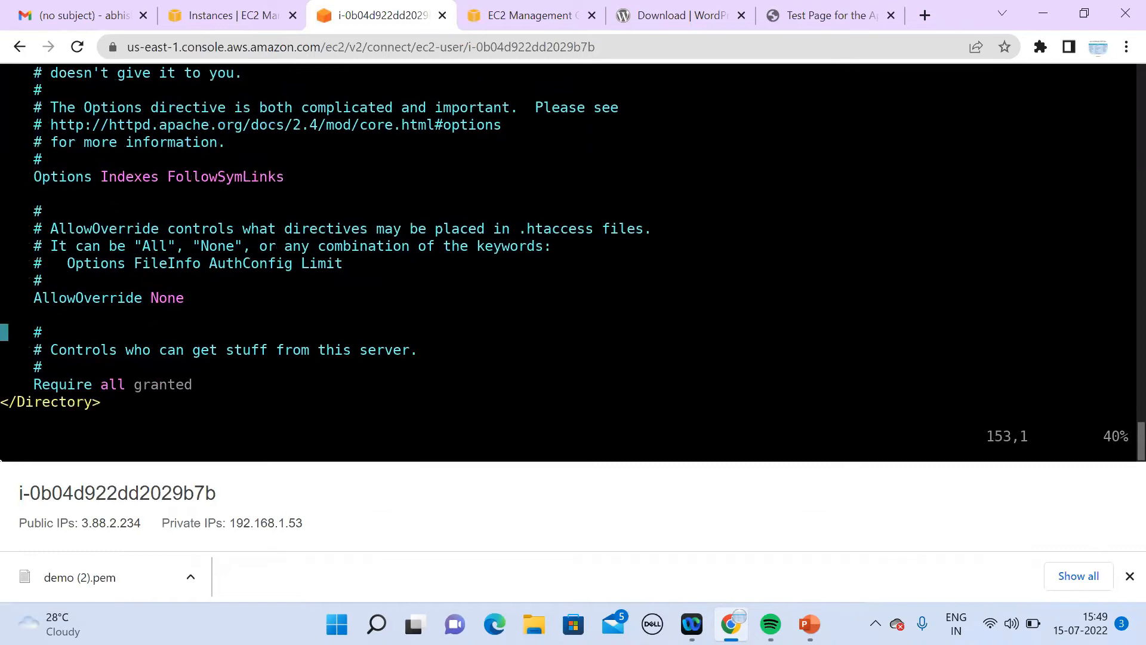
{"action": "key", "text": "Down"}
{"action": "key", "text": "Down"}
{"action": "key", "text": "Down"}
{"action": "key", "text": "Down"}
{"action": "key", "text": "Down"}
{"action": "key", "text": "Down"}
{"action": "key", "text": "Down"}
{"action": "key", "text": "Down"}
{"action": "key", "text": "Down"}
{"action": "key", "text": "Down"}
{"action": "key", "text": "Down"}
{"action": "key", "text": "Down"}
{"action": "key", "text": "Down"}
{"action": "key", "text": "Down"}
{"action": "key", "text": "Down"}
{"action": "key", "text": "Down"}
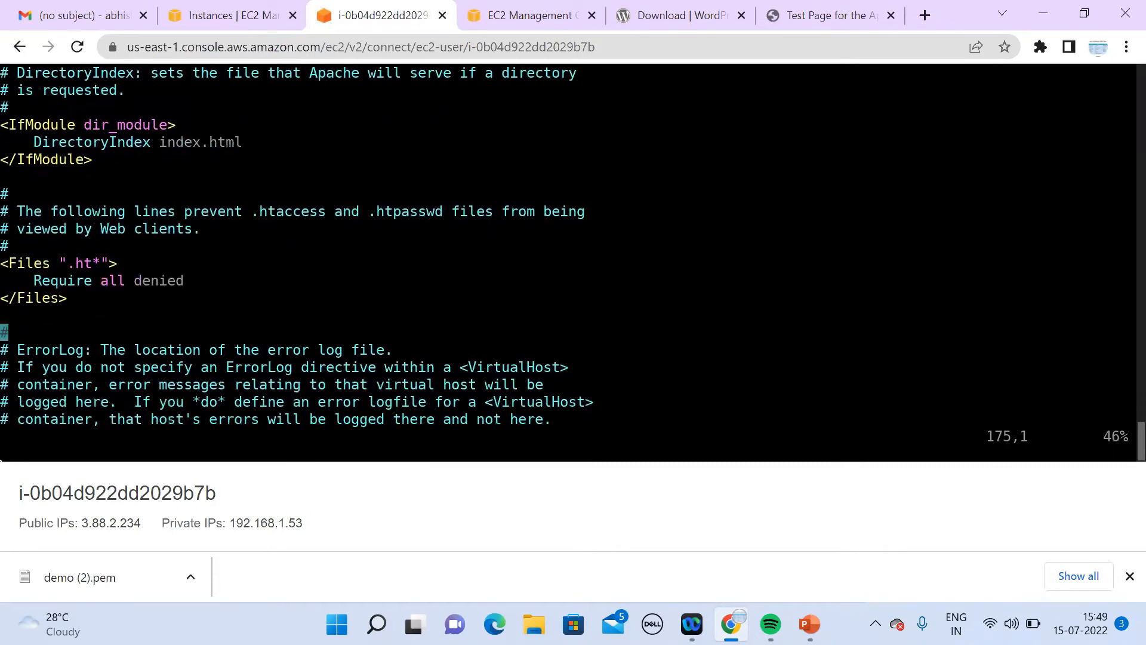
{"action": "key", "text": "Up"}
{"action": "key", "text": "Up"}
{"action": "key", "text": "Up"}
{"action": "key", "text": "Up"}
{"action": "key", "text": "Up"}
{"action": "key", "text": "Up"}
{"action": "key", "text": "Up"}
{"action": "key", "text": "Up"}
{"action": "key", "text": "Up"}
{"action": "key", "text": "Up"}
{"action": "key", "text": "Up"}
{"action": "key", "text": "Up"}
{"action": "key", "text": "Up"}
{"action": "key", "text": "Up"}
{"action": "key", "text": "Up"}
{"action": "key", "text": "Up"}
{"action": "key", "text": "Up"}
{"action": "key", "text": "Up"}
{"action": "key", "text": "Up"}
{"action": "key", "text": "Up"}
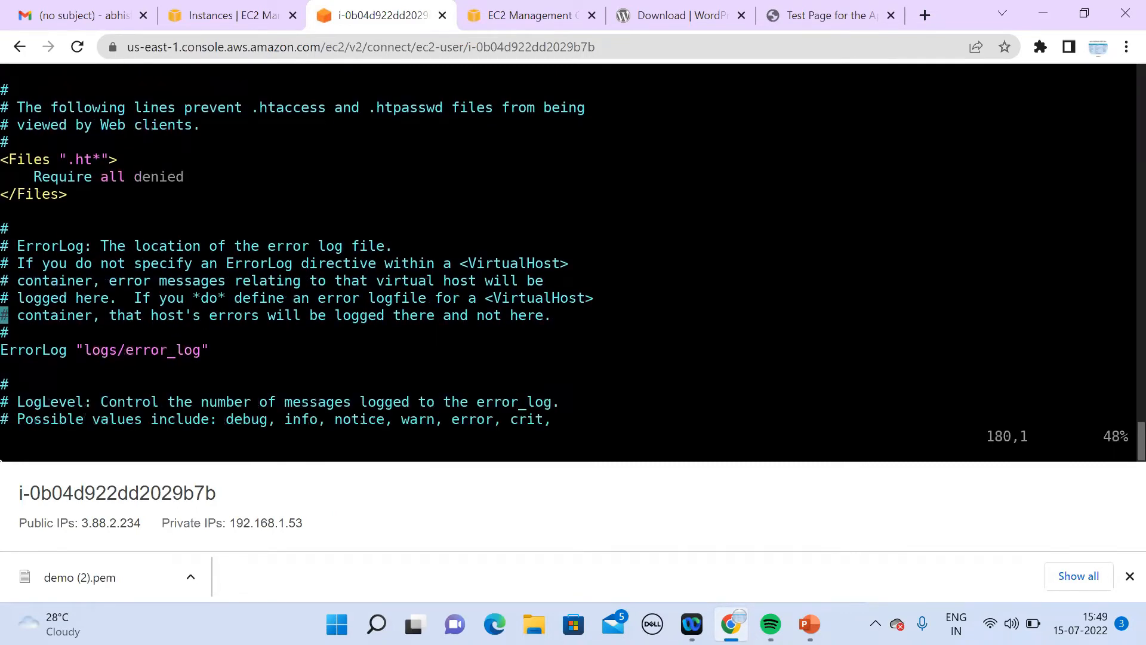
{"action": "key", "text": "Down"}
{"action": "key", "text": "Down"}
{"action": "key", "text": "Down"}
{"action": "key", "text": "Down"}
{"action": "key", "text": "Down"}
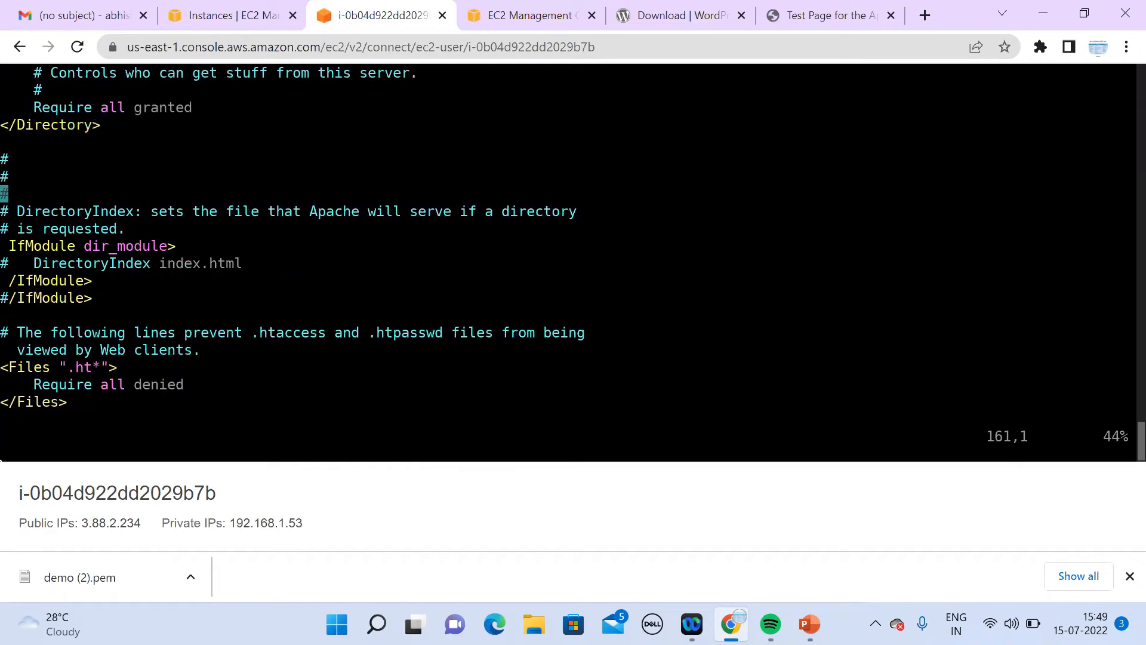
{"action": "key", "text": "Down"}
{"action": "key", "text": "Down"}
{"action": "key", "text": "Down"}
{"action": "key", "text": "Down"}
{"action": "key", "text": "Down"}
{"action": "key", "text": "Down"}
{"action": "key", "text": "Down"}
{"action": "key", "text": "Down"}
{"action": "key", "text": "Down"}
{"action": "key", "text": "Down"}
{"action": "key", "text": "Down"}
{"action": "key", "text": "Down"}
{"action": "key", "text": "Down"}
{"action": "key", "text": "Down"}
{"action": "key", "text": "Down"}
{"action": "key", "text": "Down"}
{"action": "key", "text": "Down"}
{"action": "key", "text": "Down"}
{"action": "key", "text": "Down"}
{"action": "key", "text": "Down"}
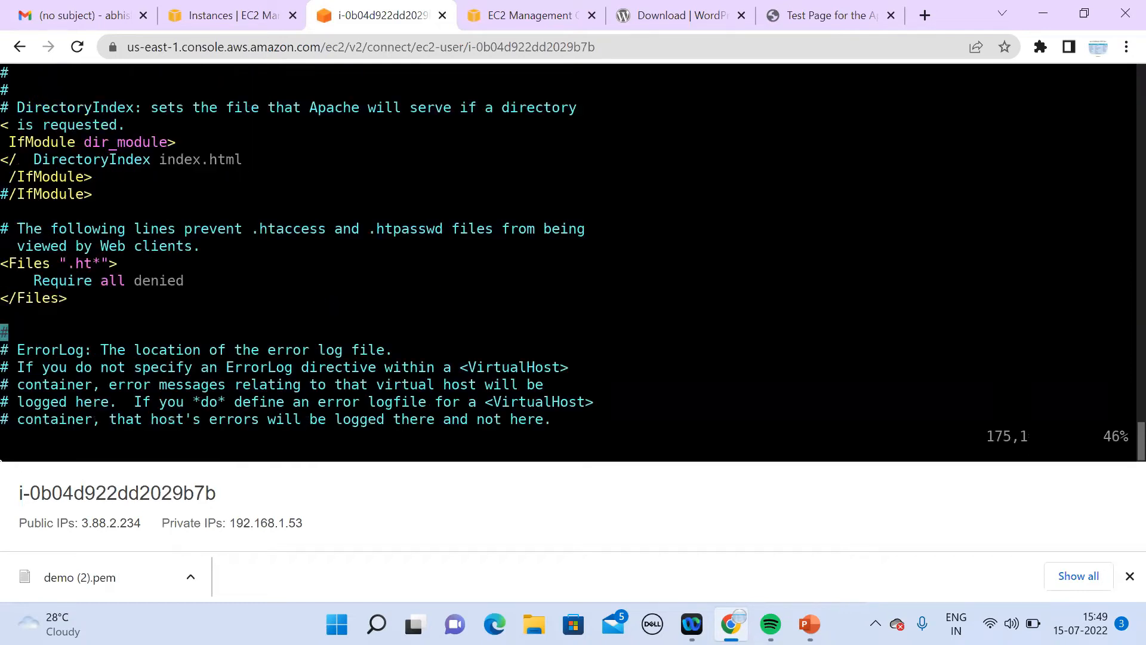
{"action": "key", "text": "Down"}
{"action": "key", "text": "Down"}
{"action": "key", "text": "Down"}
{"action": "key", "text": "Down"}
{"action": "key", "text": "Down"}
{"action": "key", "text": "Down"}
{"action": "key", "text": "Down"}
{"action": "key", "text": "Down"}
{"action": "key", "text": "Down"}
{"action": "key", "text": "Down"}
{"action": "key", "text": "Down"}
{"action": "key", "text": "Down"}
{"action": "key", "text": "Down"}
{"action": "key", "text": "Down"}
{"action": "key", "text": "Down"}
{"action": "key", "text": "Down"}
{"action": "key", "text": "Down"}
{"action": "key", "text": "Down"}
{"action": "key", "text": "Down"}
{"action": "key", "text": "Down"}
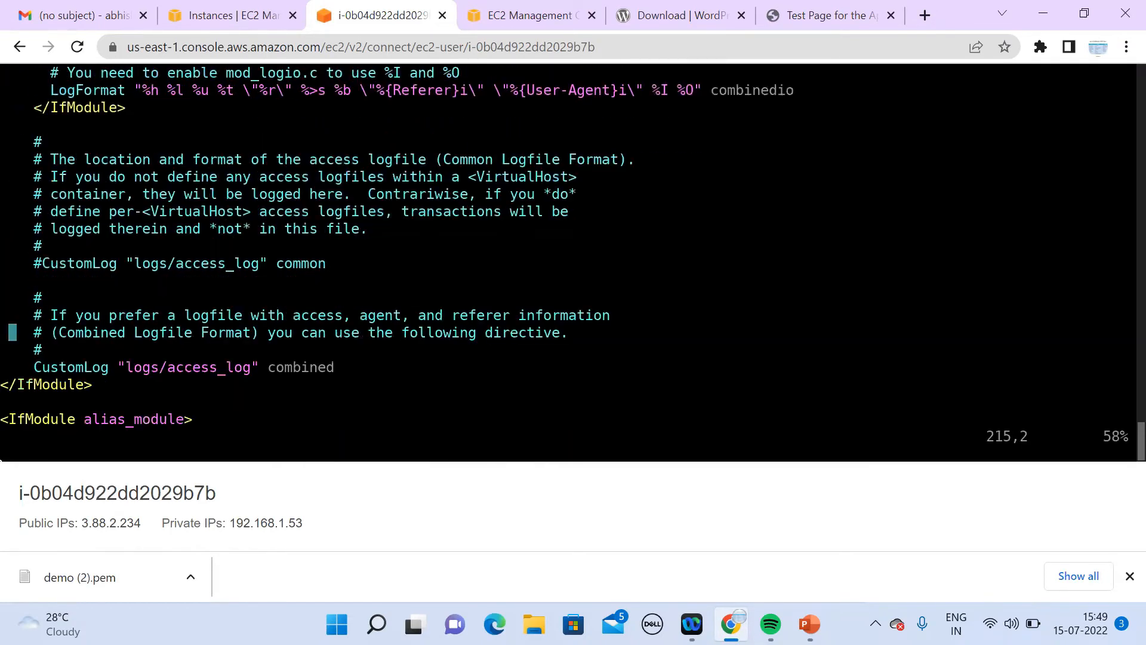
{"action": "key", "text": "Down"}
{"action": "key", "text": "Down"}
{"action": "key", "text": "Down"}
{"action": "key", "text": "Down"}
{"action": "key", "text": "Down"}
{"action": "key", "text": "Down"}
{"action": "key", "text": "Down"}
{"action": "key", "text": "Down"}
{"action": "key", "text": "Down"}
{"action": "key", "text": "Down"}
{"action": "key", "text": "Down"}
{"action": "key", "text": "Down"}
{"action": "key", "text": "Down"}
{"action": "key", "text": "Down"}
{"action": "key", "text": "Down"}
{"action": "key", "text": "Down"}
{"action": "key", "text": "Down"}
{"action": "key", "text": "Down"}
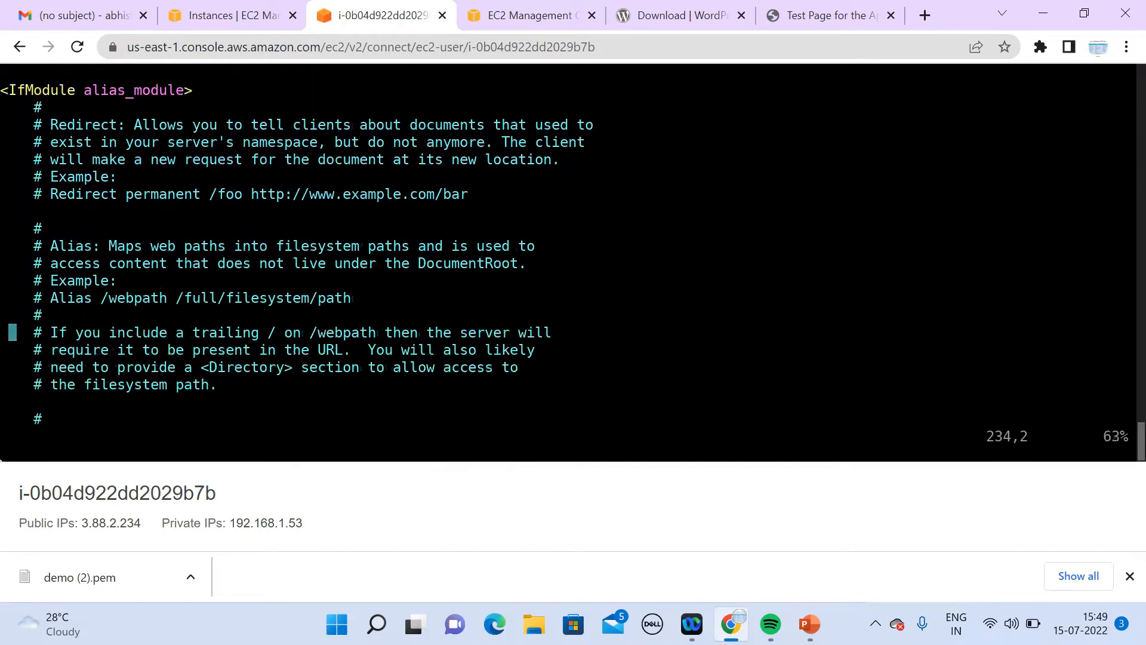
{"action": "key", "text": "Down"}
{"action": "key", "text": "Down"}
{"action": "key", "text": "Down"}
{"action": "key", "text": "Down"}
{"action": "key", "text": "Down"}
{"action": "key", "text": "Down"}
{"action": "key", "text": "Down"}
{"action": "key", "text": "Down"}
{"action": "key", "text": "Down"}
{"action": "key", "text": "Down"}
{"action": "key", "text": "Down"}
{"action": "key", "text": "Down"}
{"action": "key", "text": "Down"}
{"action": "key", "text": "Down"}
{"action": "key", "text": "Down"}
{"action": "key", "text": "Down"}
{"action": "key", "text": "Down"}
{"action": "key", "text": "Down"}
{"action": "key", "text": "Down"}
{"action": "key", "text": "Down"}
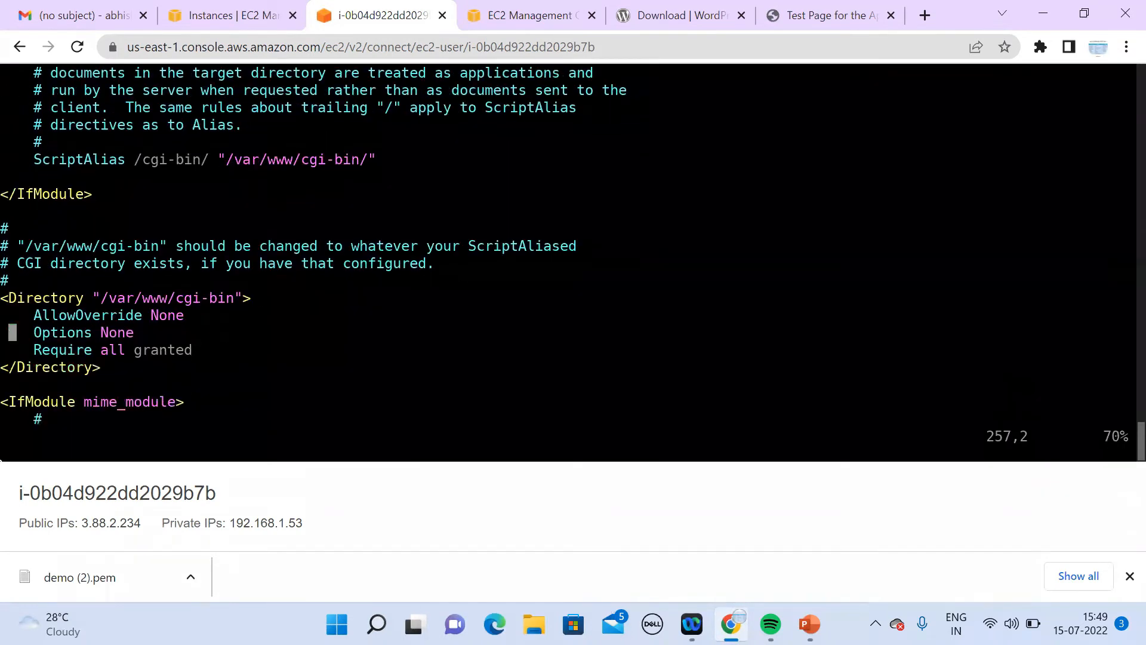
{"action": "key", "text": "Down"}
{"action": "key", "text": "Down"}
{"action": "key", "text": "Down"}
{"action": "key", "text": "Down"}
{"action": "key", "text": "Down"}
{"action": "key", "text": "Down"}
{"action": "key", "text": "Down"}
{"action": "key", "text": "Down"}
{"action": "key", "text": "Down"}
{"action": "key", "text": "Down"}
{"action": "key", "text": "Down"}
{"action": "key", "text": "Down"}
{"action": "key", "text": "Down"}
{"action": "key", "text": "Down"}
{"action": "key", "text": "Down"}
{"action": "key", "text": "Down"}
{"action": "key", "text": "Down"}
{"action": "key", "text": "Down"}
{"action": "key", "text": "Down"}
{"action": "key", "text": "Down"}
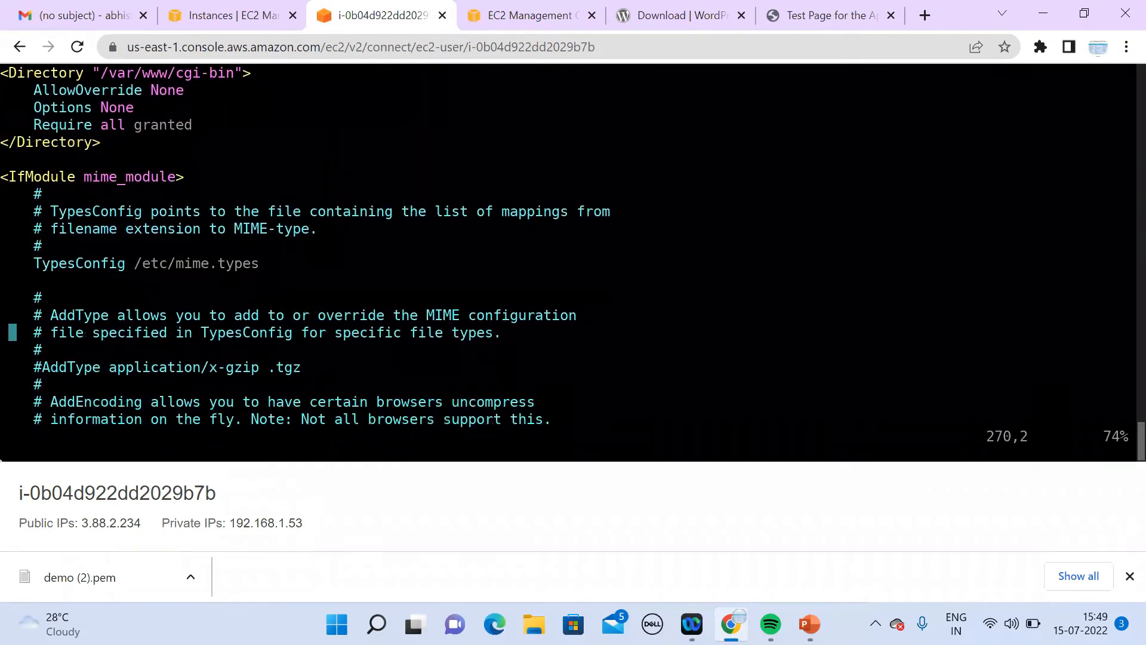
{"action": "key", "text": "Down"}
{"action": "key", "text": "Down"}
{"action": "key", "text": "Down"}
{"action": "key", "text": "Down"}
{"action": "key", "text": "Down"}
{"action": "key", "text": "Down"}
{"action": "key", "text": "Down"}
{"action": "key", "text": "Down"}
{"action": "key", "text": "Down"}
{"action": "key", "text": "Down"}
{"action": "key", "text": "Down"}
{"action": "key", "text": "Down"}
{"action": "key", "text": "Down"}
{"action": "key", "text": "Down"}
{"action": "key", "text": "Down"}
{"action": "key", "text": "Down"}
{"action": "key", "text": "Down"}
{"action": "key", "text": "Down"}
{"action": "key", "text": "Down"}
{"action": "key", "text": "Down"}
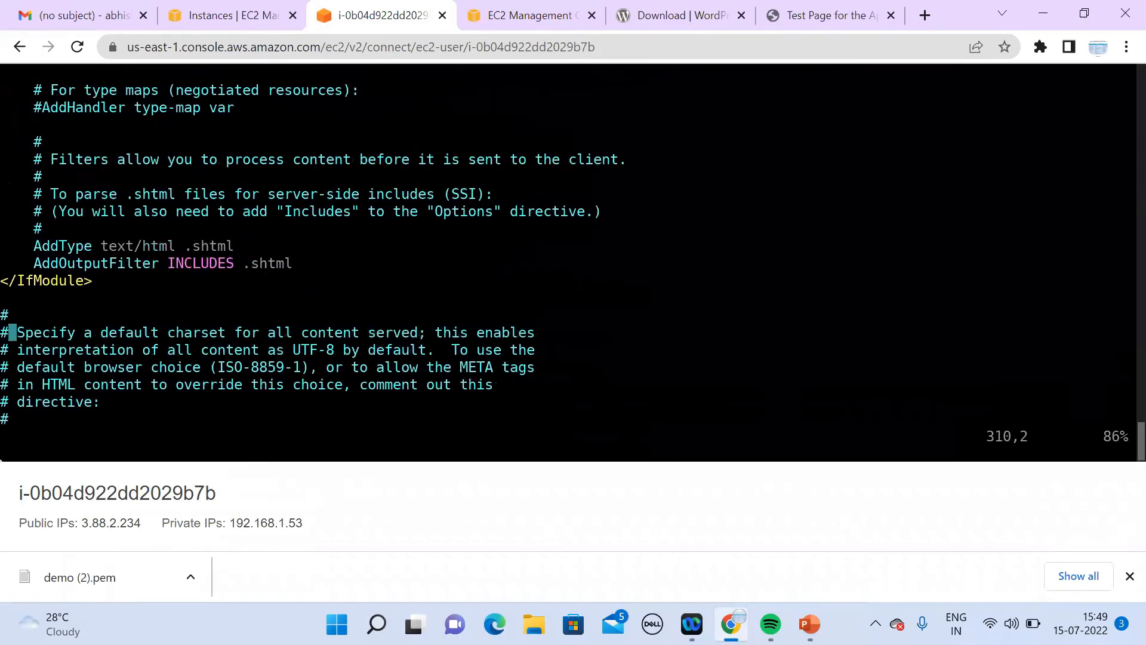
{"action": "key", "text": "Down"}
{"action": "key", "text": "Down"}
{"action": "key", "text": "Down"}
{"action": "key", "text": "Down"}
{"action": "key", "text": "Down"}
{"action": "key", "text": "Down"}
{"action": "key", "text": "Down"}
{"action": "key", "text": "Down"}
{"action": "key", "text": "Down"}
{"action": "key", "text": "Down"}
{"action": "key", "text": "Down"}
{"action": "key", "text": "Down"}
{"action": "key", "text": "Down"}
{"action": "key", "text": "Down"}
{"action": "key", "text": "Down"}
{"action": "key", "text": "Down"}
{"action": "key", "text": "Down"}
{"action": "key", "text": "Down"}
{"action": "key", "text": "Down"}
{"action": "key", "text": "Down"}
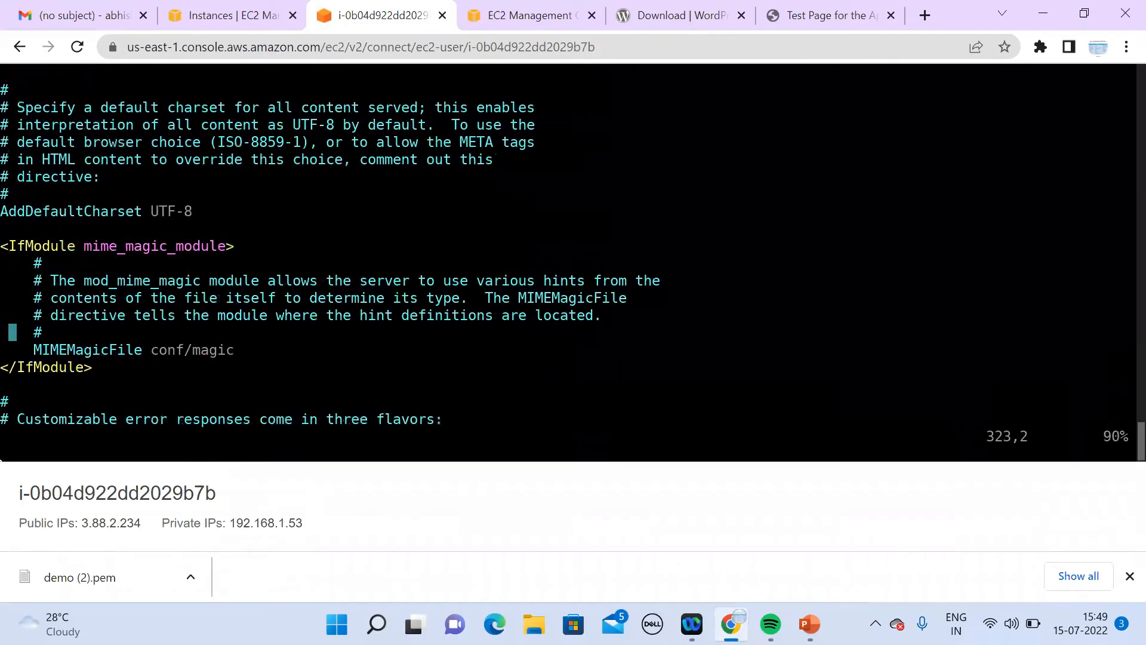
{"action": "key", "text": "Down"}
{"action": "key", "text": "Down"}
{"action": "key", "text": "Down"}
{"action": "key", "text": "Down"}
{"action": "key", "text": "Down"}
{"action": "key", "text": "Down"}
{"action": "key", "text": "Down"}
{"action": "key", "text": "Down"}
{"action": "key", "text": "Down"}
{"action": "key", "text": "Down"}
{"action": "key", "text": "Down"}
{"action": "key", "text": "Down"}
{"action": "key", "text": "Down"}
{"action": "key", "text": "Down"}
{"action": "key", "text": "Down"}
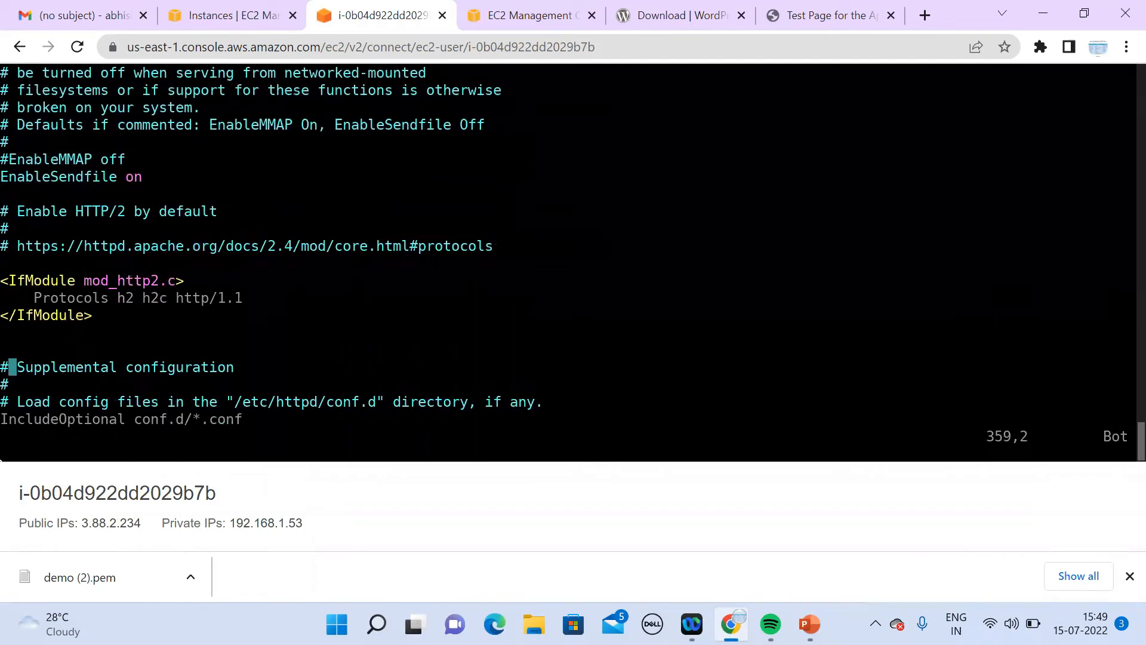
Step: Return to the DirectoryIndex line, then quit vi with :q! without saving
{"action": "key", "text": "Up"}
{"action": "key", "text": "Up"}
{"action": "key", "text": "Up"}
{"action": "key", "text": "Up"}
{"action": "key", "text": "Up"}
{"action": "key", "text": "Up"}
{"action": "key", "text": "Up"}
{"action": "key", "text": "Up"}
{"action": "key", "text": "Up"}
{"action": "key", "text": "Up"}
{"action": "key", "text": "Up"}
{"action": "key", "text": "Up"}
{"action": "key", "text": "Up"}
{"action": "key", "text": "Up"}
{"action": "key", "text": "Up"}
{"action": "key", "text": "Up"}
{"action": "key", "text": "Up"}
{"action": "key", "text": "Up"}
{"action": "key", "text": "Up"}
{"action": "key", "text": "Up"}
{"action": "key", "text": "Up"}
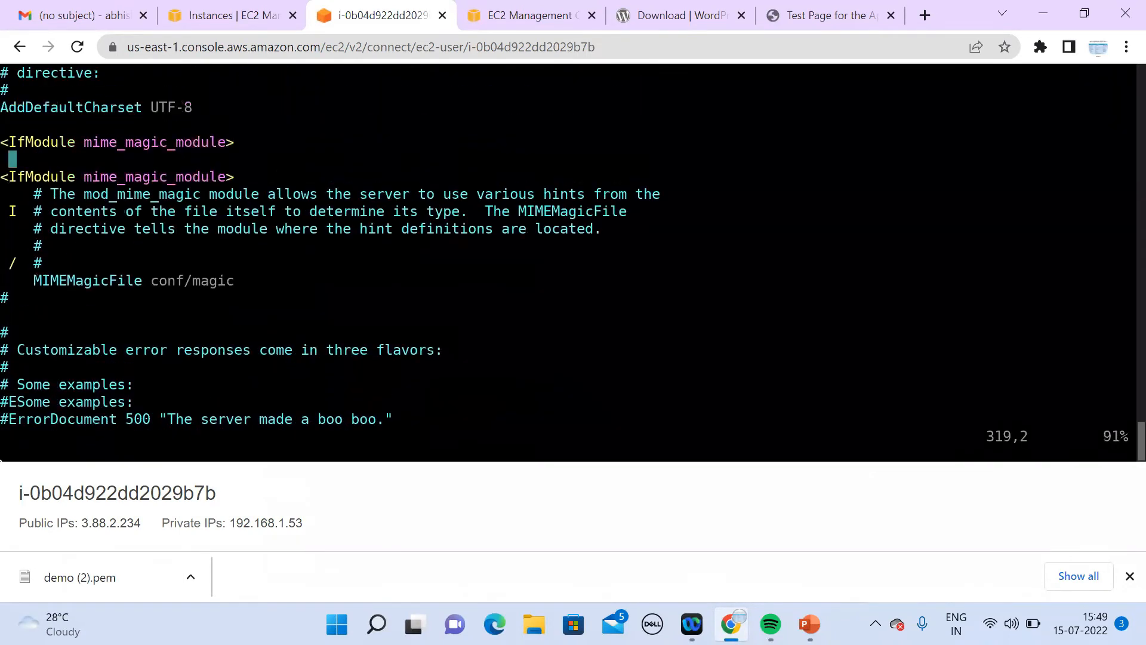
{"action": "key", "text": "Up"}
{"action": "key", "text": "Up"}
{"action": "key", "text": "Up"}
{"action": "key", "text": "Up"}
{"action": "key", "text": "Up"}
{"action": "key", "text": "Up"}
{"action": "key", "text": "Up"}
{"action": "key", "text": "Up"}
{"action": "key", "text": "Up"}
{"action": "key", "text": "Up"}
{"action": "key", "text": "Up"}
{"action": "key", "text": "Up"}
{"action": "key", "text": "Up"}
{"action": "key", "text": "Up"}
{"action": "key", "text": "Up"}
{"action": "key", "text": "Up"}
{"action": "key", "text": "Up"}
{"action": "key", "text": "Up"}
{"action": "key", "text": "Up"}
{"action": "key", "text": "Up"}
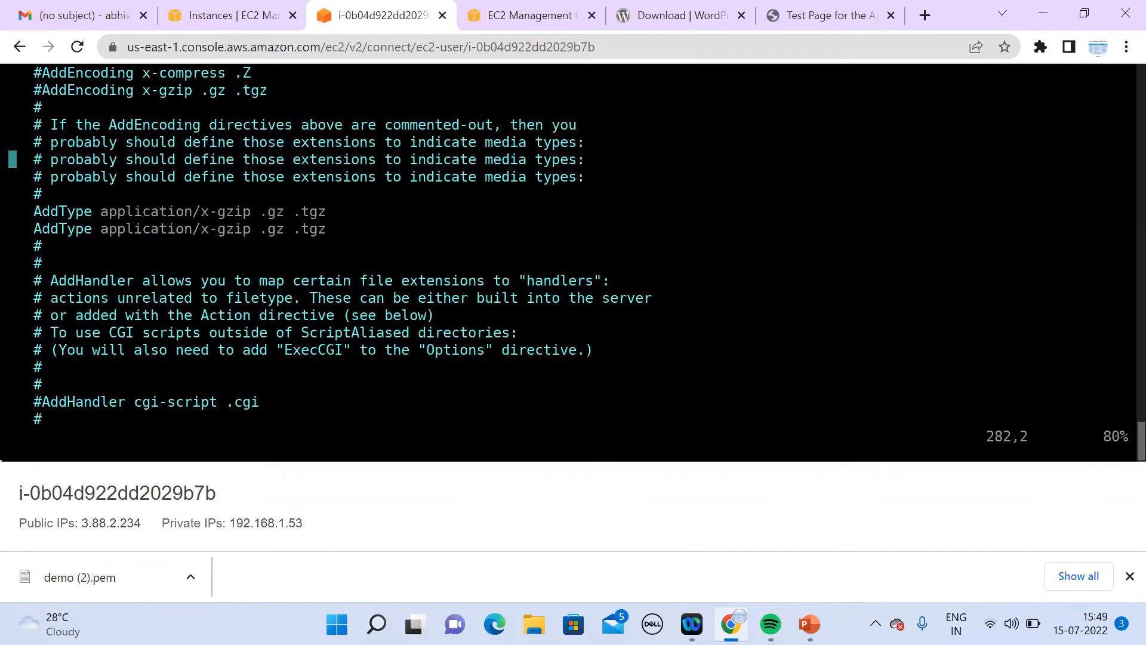
{"action": "key", "text": "Up"}
{"action": "key", "text": "Up"}
{"action": "key", "text": "Up"}
{"action": "key", "text": "Up"}
{"action": "key", "text": "Up"}
{"action": "key", "text": "Up"}
{"action": "key", "text": "Up"}
{"action": "key", "text": "Up"}
{"action": "key", "text": "Up"}
{"action": "key", "text": "Up"}
{"action": "key", "text": "Up"}
{"action": "key", "text": "Up"}
{"action": "key", "text": "Up"}
{"action": "key", "text": "Up"}
{"action": "key", "text": "Up"}
{"action": "key", "text": "Up"}
{"action": "key", "text": "Up"}
{"action": "key", "text": "Up"}
{"action": "key", "text": "Up"}
{"action": "key", "text": "Up"}
{"action": "key", "text": "Up"}
{"action": "key", "text": "Up"}
{"action": "key", "text": "Up"}
{"action": "key", "text": "Up"}
{"action": "key", "text": "Up"}
{"action": "key", "text": "Up"}
{"action": "key", "text": "Up"}
{"action": "key", "text": "Up"}
{"action": "key", "text": "Up"}
{"action": "key", "text": "Up"}
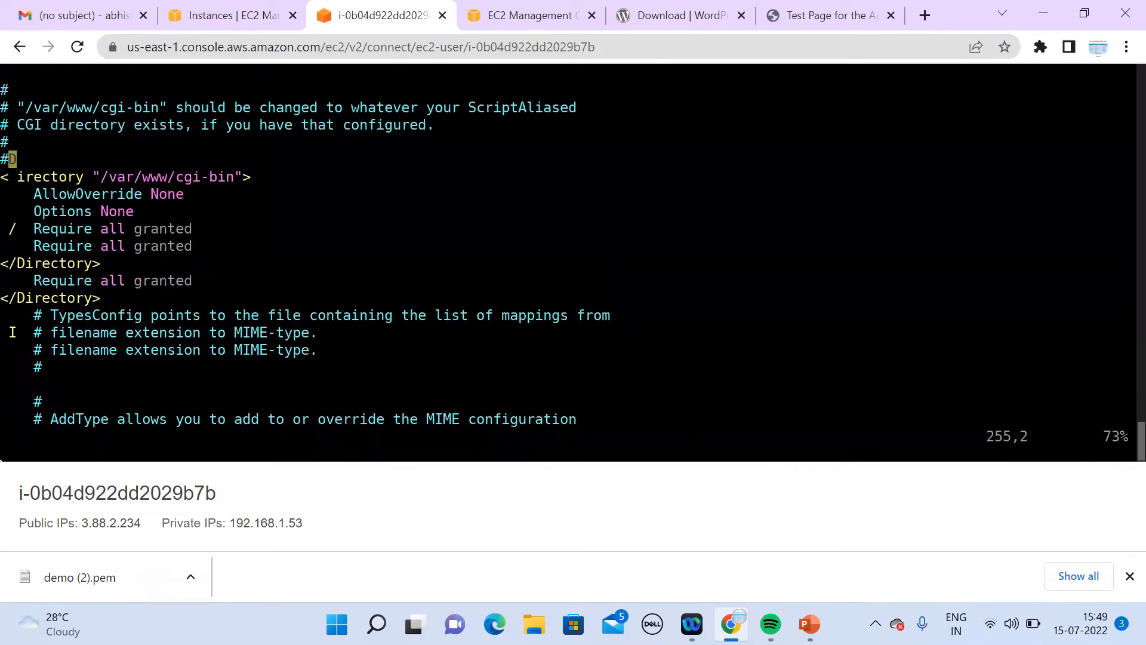
{"action": "key", "text": "Up"}
{"action": "key", "text": "Up"}
{"action": "key", "text": "Up"}
{"action": "key", "text": "Up"}
{"action": "key", "text": "Up"}
{"action": "key", "text": "Up"}
{"action": "key", "text": "Up"}
{"action": "key", "text": "Up"}
{"action": "key", "text": "Up"}
{"action": "key", "text": "Up"}
{"action": "key", "text": "Up"}
{"action": "key", "text": "Up"}
{"action": "key", "text": "Up"}
{"action": "key", "text": "Up"}
{"action": "key", "text": "Up"}
{"action": "key", "text": "Up"}
{"action": "key", "text": "Up"}
{"action": "key", "text": "Up"}
{"action": "key", "text": "Up"}
{"action": "key", "text": "Up"}
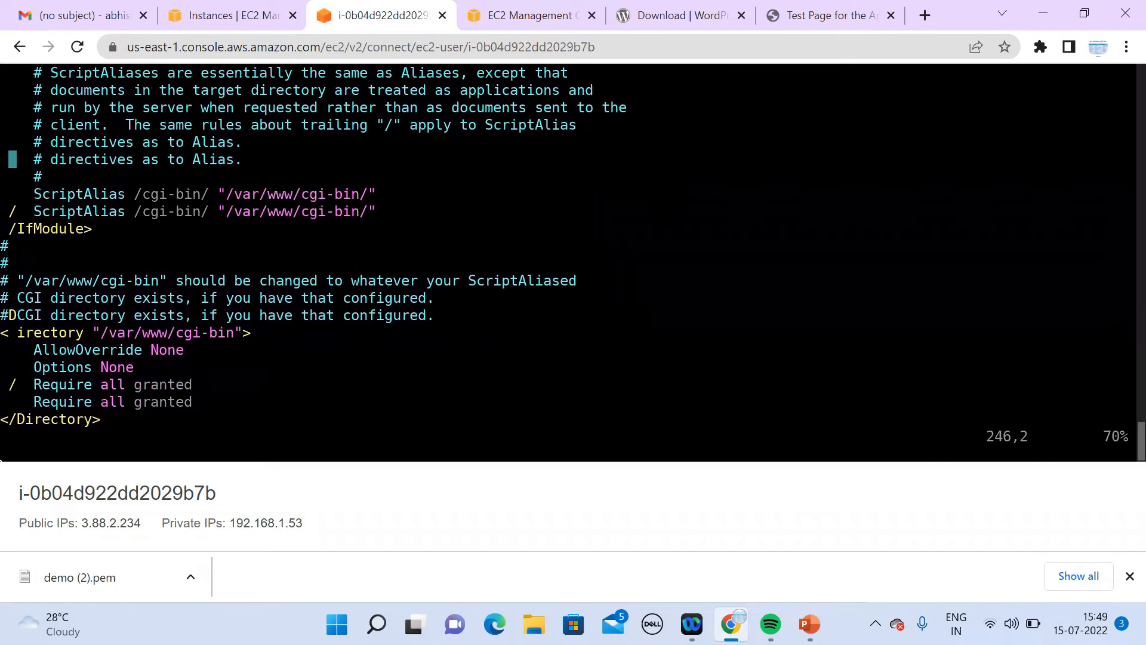
{"action": "key", "text": "Up"}
{"action": "key", "text": "Up"}
{"action": "key", "text": "Up"}
{"action": "key", "text": "Up"}
{"action": "key", "text": "Up"}
{"action": "key", "text": "Up"}
{"action": "key", "text": "Up"}
{"action": "key", "text": "Up"}
{"action": "key", "text": "Up"}
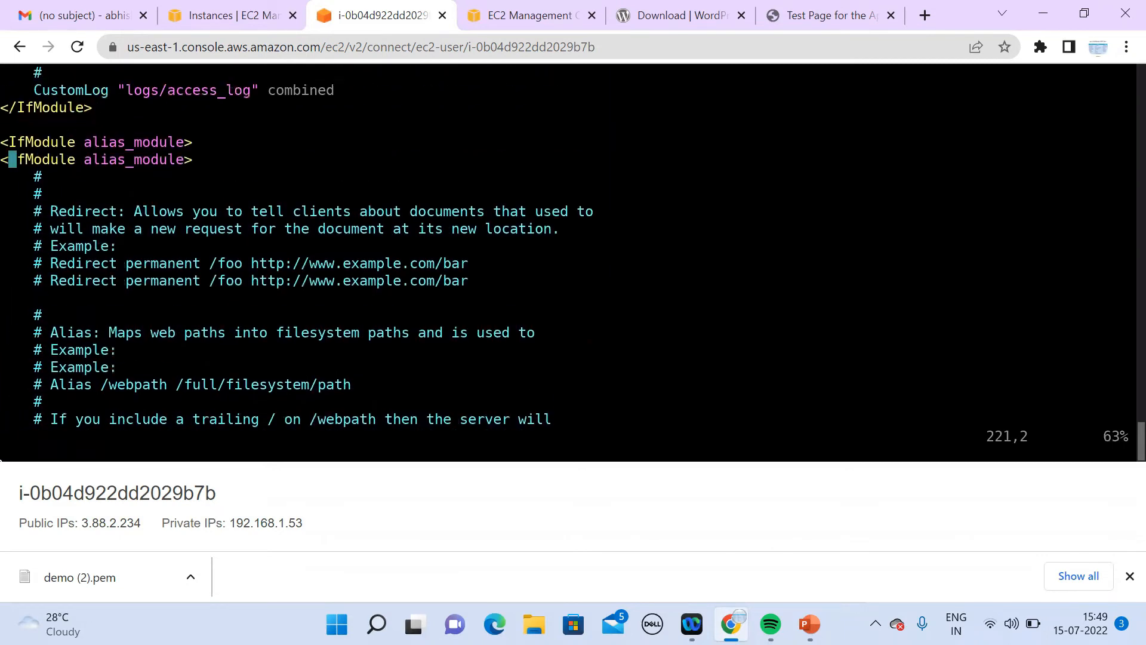
{"action": "key", "text": "Up"}
{"action": "key", "text": "Up"}
{"action": "key", "text": "Up"}
{"action": "key", "text": "Up"}
{"action": "key", "text": "Up"}
{"action": "key", "text": "Up"}
{"action": "key", "text": "Up"}
{"action": "key", "text": "Up"}
{"action": "key", "text": "Up"}
{"action": "key", "text": "Up"}
{"action": "key", "text": "Up"}
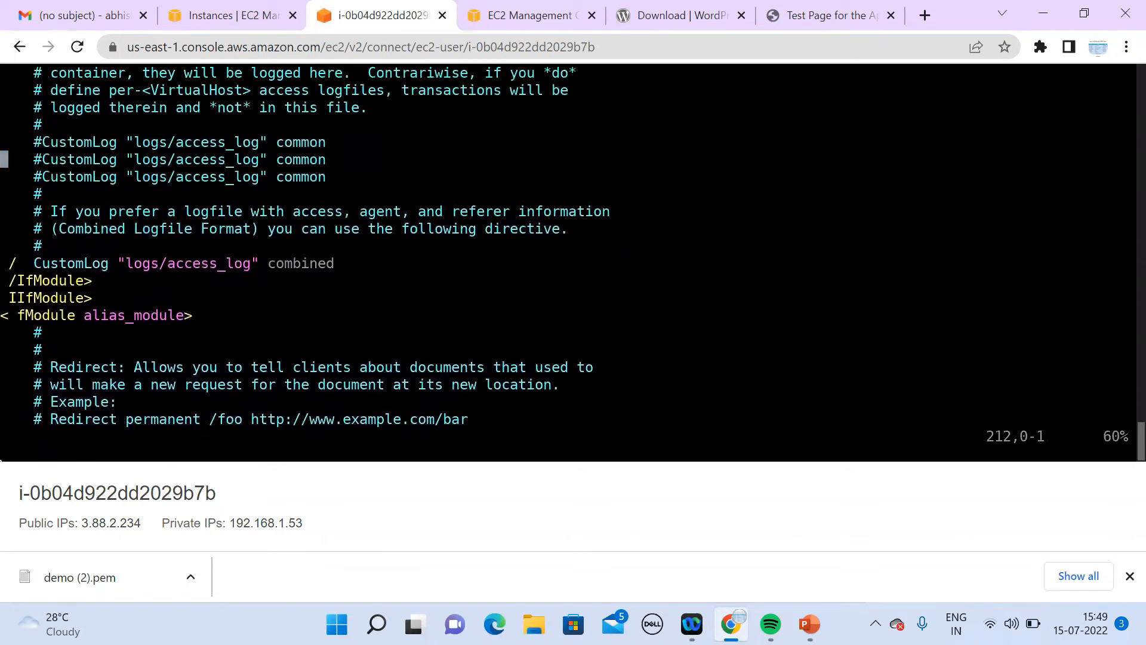
{"action": "key", "text": "Up"}
{"action": "key", "text": "Up"}
{"action": "key", "text": "Up"}
{"action": "key", "text": "Up"}
{"action": "key", "text": "Up"}
{"action": "key", "text": "Up"}
{"action": "key", "text": "Up"}
{"action": "key", "text": "Up"}
{"action": "key", "text": "Up"}
{"action": "key", "text": "Up"}
{"action": "key", "text": "Up"}
{"action": "key", "text": "Up"}
{"action": "key", "text": "Up"}
{"action": "key", "text": "Up"}
{"action": "key", "text": "Up"}
{"action": "key", "text": "Up"}
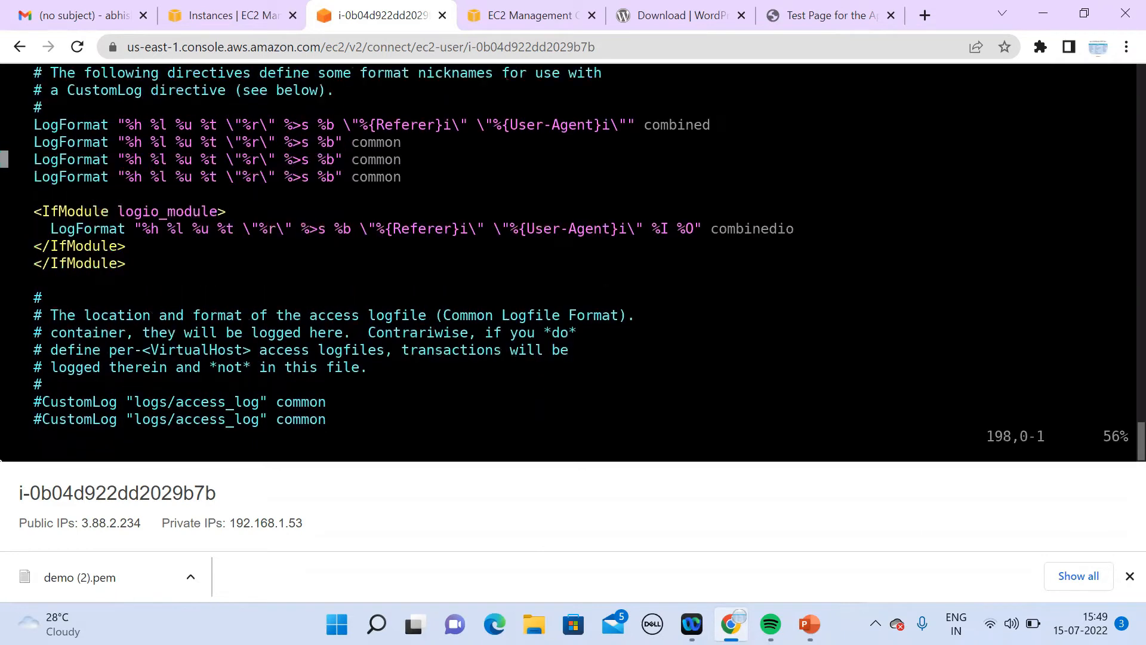
{"action": "key", "text": "Up"}
{"action": "key", "text": "Up"}
{"action": "key", "text": "Up"}
{"action": "key", "text": "Up"}
{"action": "key", "text": "Up"}
{"action": "key", "text": "Up"}
{"action": "key", "text": "Up"}
{"action": "key", "text": "Up"}
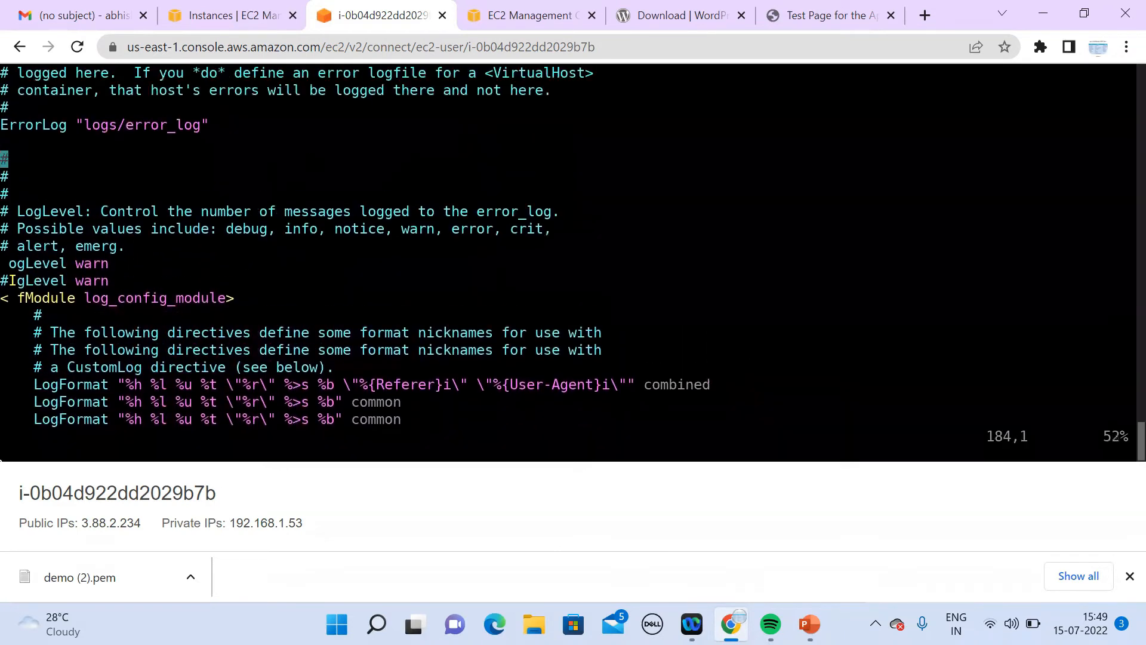
{"action": "key", "text": "Up"}
{"action": "key", "text": "Up"}
{"action": "key", "text": "Up"}
{"action": "key", "text": "Up"}
{"action": "key", "text": "Up"}
{"action": "key", "text": "Up"}
{"action": "key", "text": "Up"}
{"action": "key", "text": "Up"}
{"action": "key", "text": "Up"}
{"action": "key", "text": "Up"}
{"action": "key", "text": "Up"}
{"action": "key", "text": "Up"}
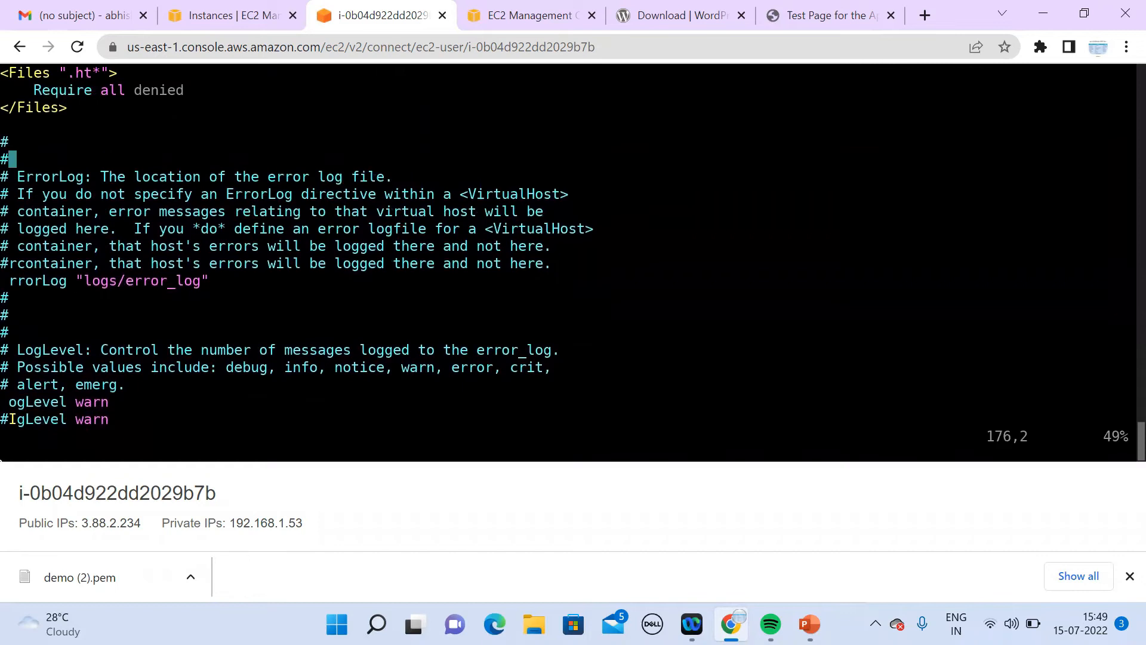
{"action": "key", "text": "Up"}
{"action": "key", "text": "Up"}
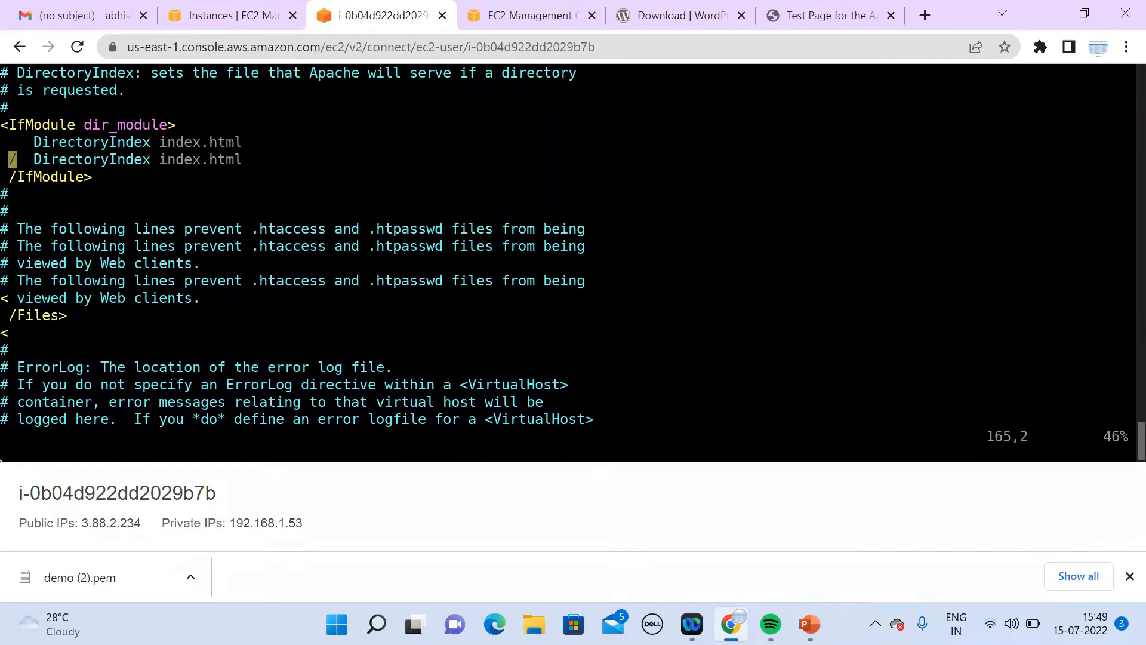
{"action": "key", "text": "Down"}
{"action": "key", "text": "Right"}
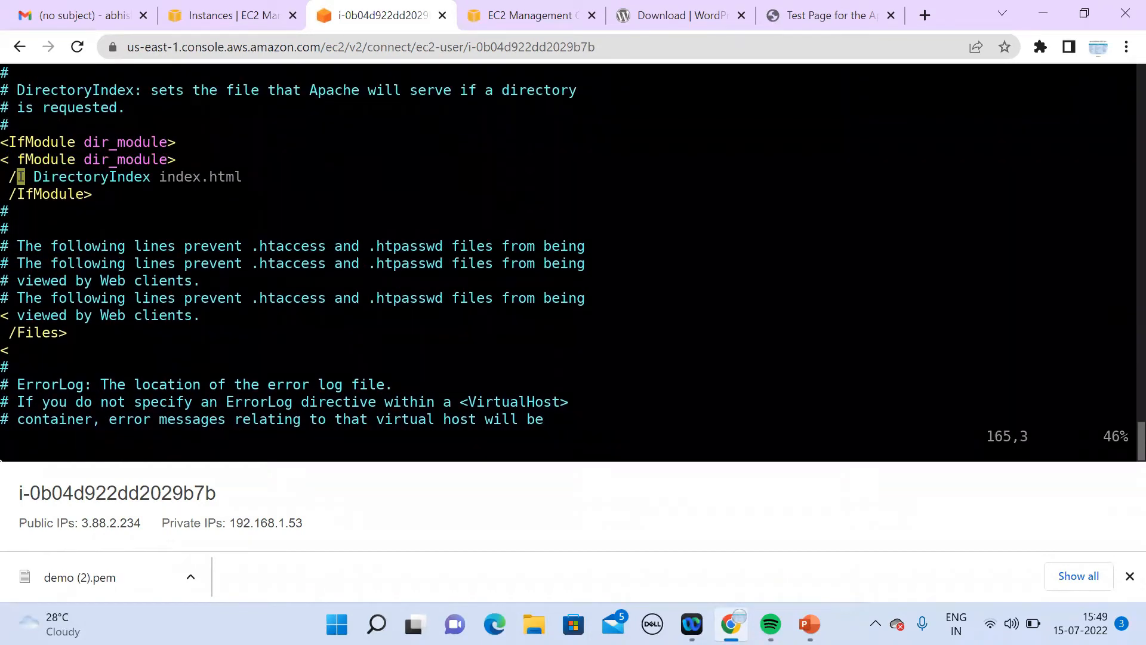
{"action": "key", "text": "Right"}
{"action": "key", "text": "Right"}
{"action": "key", "text": "Right"}
{"action": "key", "text": "Right"}
{"action": "key", "text": "Right"}
{"action": "key", "text": "Right"}
{"action": "key", "text": "Right"}
{"action": "key", "text": "Right"}
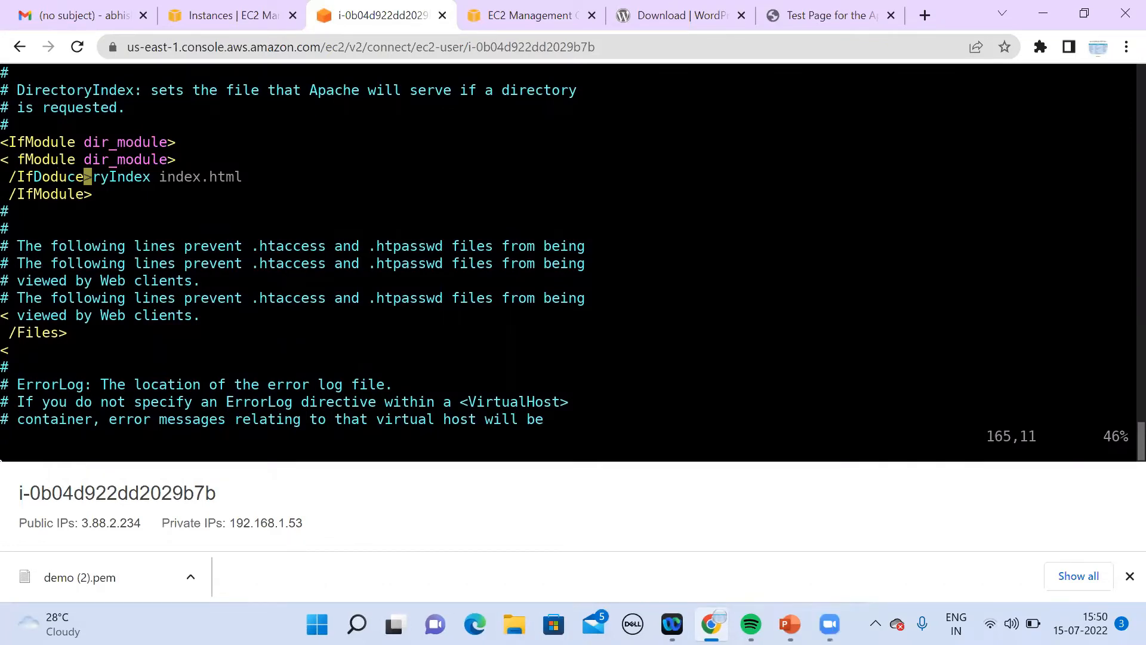
{"action": "type", "text": ":q!"}
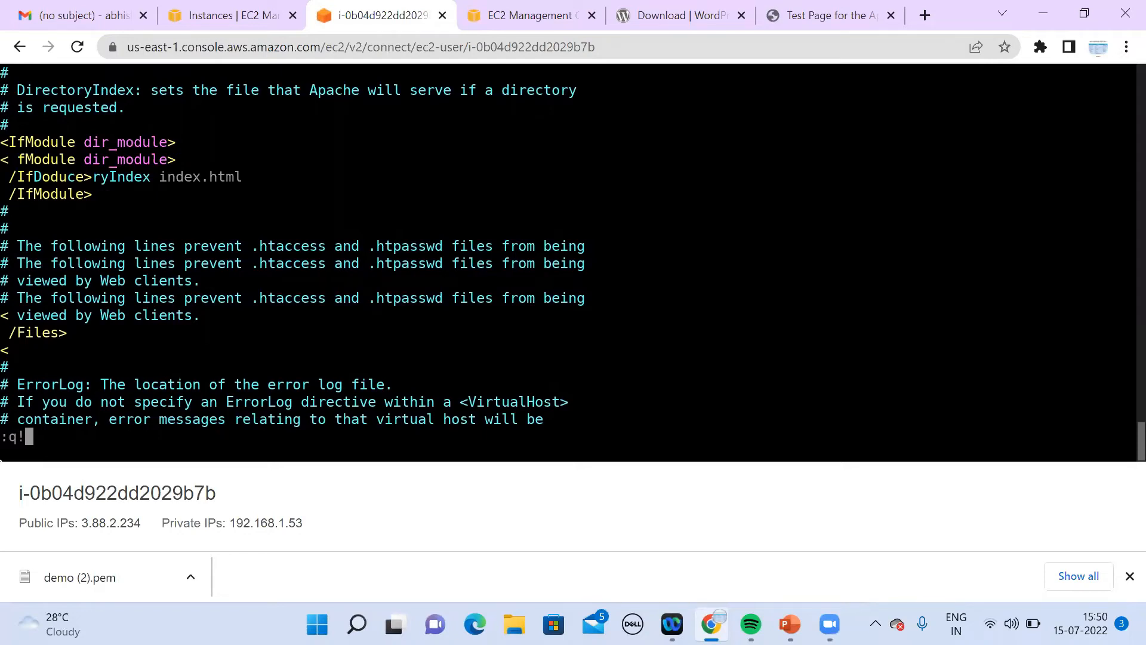
{"action": "key", "text": "Return"}
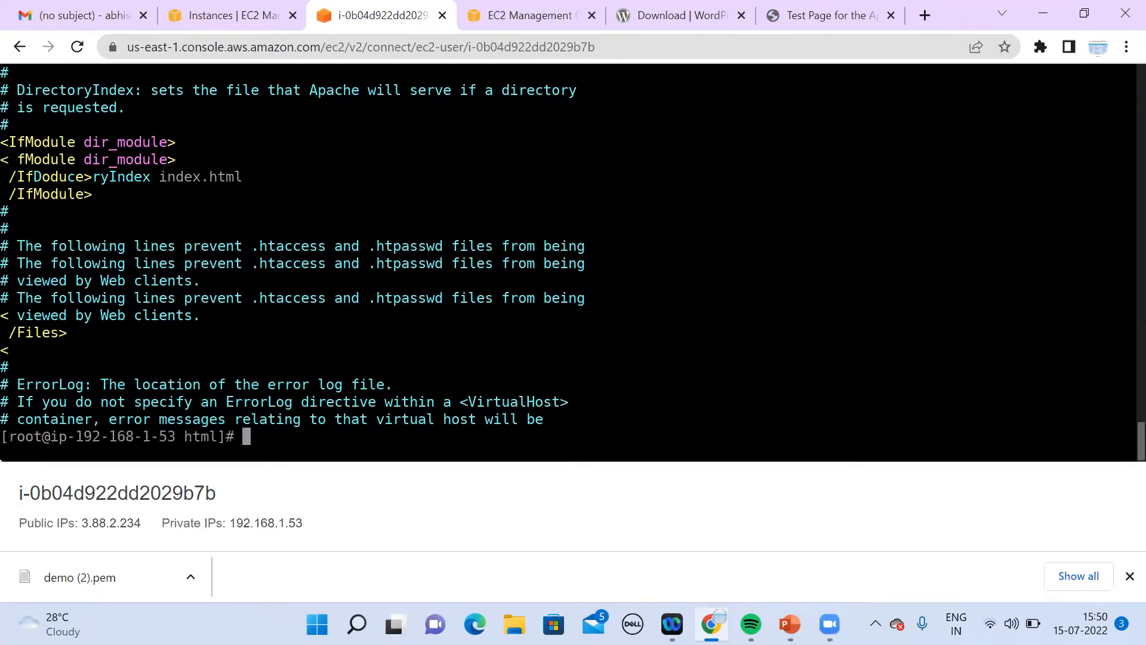
Step: Reopen /etc/httpd/conf/httpd.conf in nano instead of vi
{"action": "key", "text": "Up"}
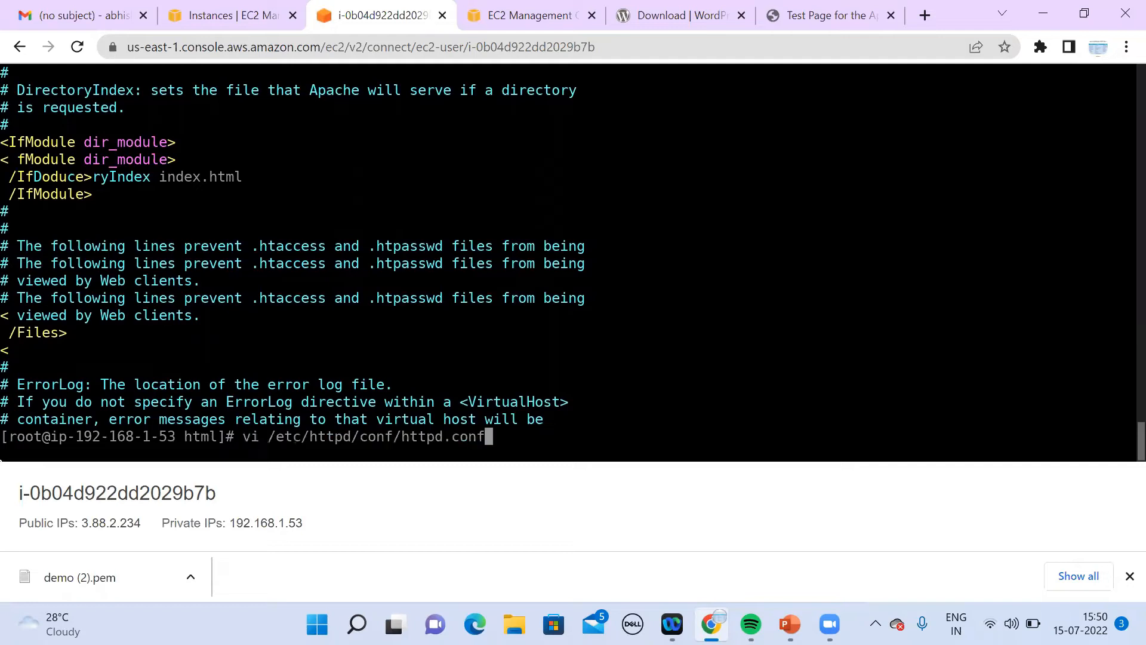
{"action": "key", "text": "Left"}
{"action": "key", "text": "Left"}
{"action": "key", "text": "Left"}
{"action": "key", "text": "Left"}
{"action": "key", "text": "Left"}
{"action": "key", "text": "Left"}
{"action": "key", "text": "Left"}
{"action": "key", "text": "Left"}
{"action": "key", "text": "Left"}
{"action": "key", "text": "Left"}
{"action": "key", "text": "Left"}
{"action": "key", "text": "Left"}
{"action": "key", "text": "Left"}
{"action": "key", "text": "Left"}
{"action": "key", "text": "Left"}
{"action": "key", "text": "Left"}
{"action": "key", "text": "Left"}
{"action": "key", "text": "Left"}
{"action": "key", "text": "Left"}
{"action": "key", "text": "Left"}
{"action": "key", "text": "Left"}
{"action": "key", "text": "Left"}
{"action": "key", "text": "Left"}
{"action": "key", "text": "Left"}
{"action": "key", "text": "Left"}
{"action": "key", "text": "Right"}
{"action": "key", "text": "Right"}
{"action": "key", "text": "BackSpace"}
{"action": "key", "text": "BackSpace"}
{"action": "type", "text": "nano"}
{"action": "key", "text": "Return"}
Step: Change DocumentRoot to "/var/www/html/wordpress"
{"action": "key", "text": "Down"}
{"action": "key", "text": "Down"}
{"action": "key", "text": "Down"}
{"action": "key", "text": "Down"}
{"action": "key", "text": "Down"}
{"action": "key", "text": "Down"}
{"action": "key", "text": "Down"}
{"action": "key", "text": "Down"}
{"action": "key", "text": "Down"}
{"action": "key", "text": "Down"}
{"action": "key", "text": "Down"}
{"action": "key", "text": "Down"}
{"action": "key", "text": "Down"}
{"action": "key", "text": "Down"}
{"action": "key", "text": "Down"}
{"action": "key", "text": "Down"}
{"action": "key", "text": "Down"}
{"action": "key", "text": "Down"}
{"action": "key", "text": "Down"}
{"action": "key", "text": "Down"}
{"action": "key", "text": "Down"}
{"action": "key", "text": "Down"}
{"action": "key", "text": "Down"}
{"action": "key", "text": "Down"}
{"action": "key", "text": "Down"}
{"action": "key", "text": "Down"}
{"action": "key", "text": "Down"}
{"action": "key", "text": "Down"}
{"action": "key", "text": "Down"}
{"action": "key", "text": "Down"}
{"action": "key", "text": "Down"}
{"action": "key", "text": "Down"}
{"action": "key", "text": "Down"}
{"action": "key", "text": "Down"}
{"action": "key", "text": "Down"}
{"action": "key", "text": "Down"}
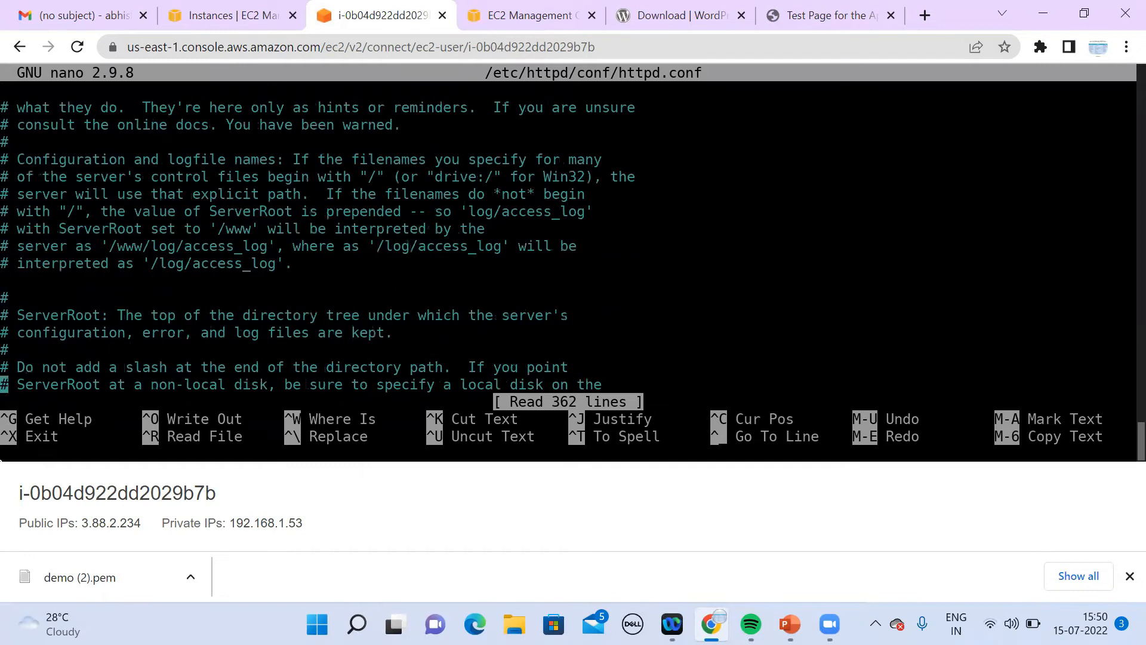
{"action": "key", "text": "Down"}
{"action": "key", "text": "Down"}
{"action": "key", "text": "Down"}
{"action": "key", "text": "Down"}
{"action": "key", "text": "Down"}
{"action": "key", "text": "Down"}
{"action": "key", "text": "Down"}
{"action": "key", "text": "Down"}
{"action": "key", "text": "Down"}
{"action": "key", "text": "Down"}
{"action": "key", "text": "Down"}
{"action": "key", "text": "Down"}
{"action": "key", "text": "Down"}
{"action": "key", "text": "Down"}
{"action": "key", "text": "Down"}
{"action": "key", "text": "Down"}
{"action": "key", "text": "Down"}
{"action": "key", "text": "Down"}
{"action": "key", "text": "Down"}
{"action": "key", "text": "Down"}
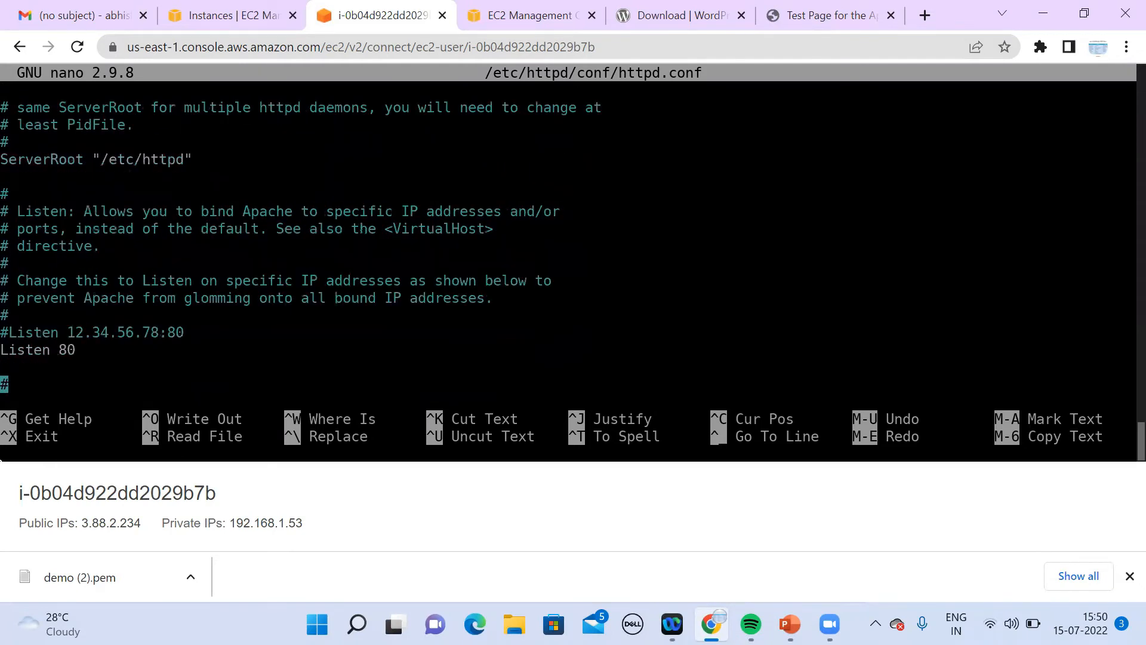
{"action": "key", "text": "Down"}
{"action": "key", "text": "Down"}
{"action": "key", "text": "Down"}
{"action": "key", "text": "Down"}
{"action": "key", "text": "Down"}
{"action": "key", "text": "Down"}
{"action": "key", "text": "Down"}
{"action": "key", "text": "Down"}
{"action": "key", "text": "Down"}
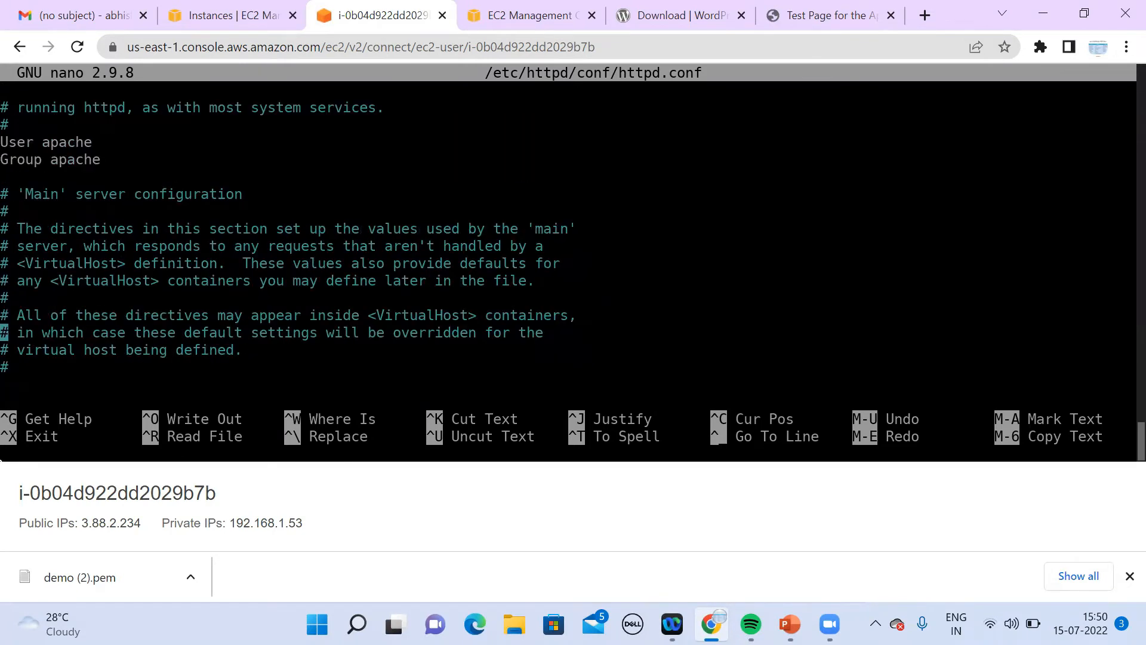
{"action": "key", "text": "Down"}
{"action": "key", "text": "Down"}
{"action": "key", "text": "Down"}
{"action": "key", "text": "Down"}
{"action": "key", "text": "Down"}
{"action": "key", "text": "Down"}
{"action": "key", "text": "Down"}
{"action": "key", "text": "Down"}
{"action": "key", "text": "Down"}
{"action": "key", "text": "Down"}
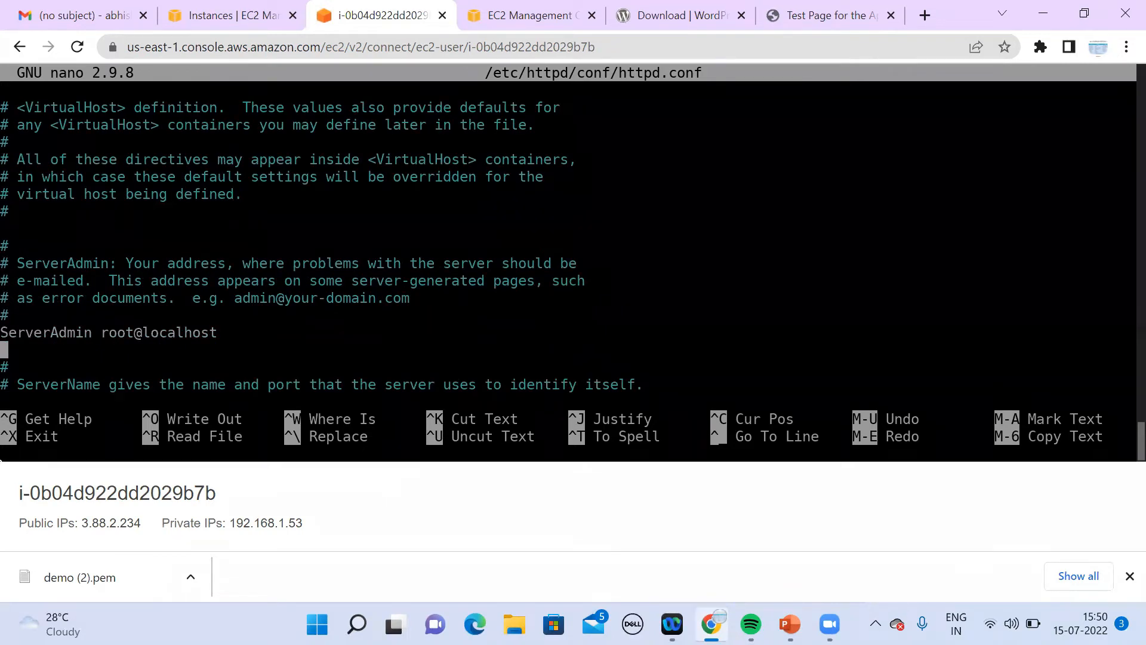
{"action": "key", "text": "Down"}
{"action": "key", "text": "Down"}
{"action": "key", "text": "Down"}
{"action": "key", "text": "Down"}
{"action": "key", "text": "Down"}
{"action": "key", "text": "Down"}
{"action": "key", "text": "Down"}
{"action": "key", "text": "Down"}
{"action": "key", "text": "Down"}
{"action": "key", "text": "Down"}
{"action": "key", "text": "Down"}
{"action": "key", "text": "Down"}
{"action": "key", "text": "Down"}
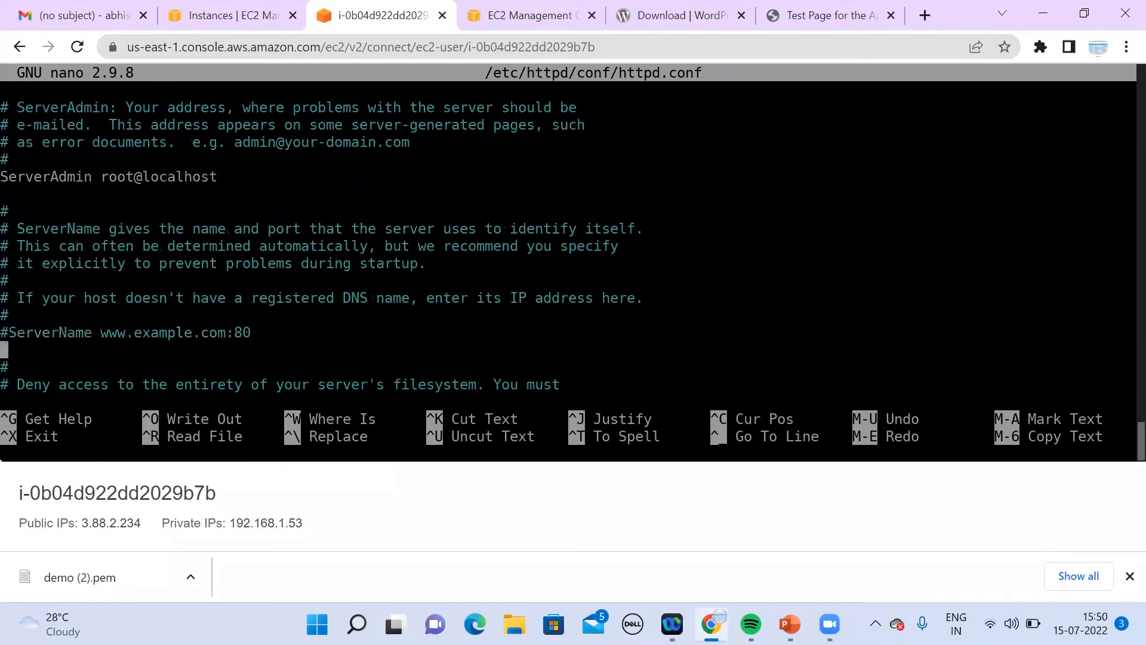
{"action": "key", "text": "Down"}
{"action": "key", "text": "Down"}
{"action": "key", "text": "Down"}
{"action": "key", "text": "Down"}
{"action": "key", "text": "Down"}
{"action": "key", "text": "Down"}
{"action": "key", "text": "Down"}
{"action": "key", "text": "Down"}
{"action": "key", "text": "Down"}
{"action": "key", "text": "Down"}
{"action": "key", "text": "Down"}
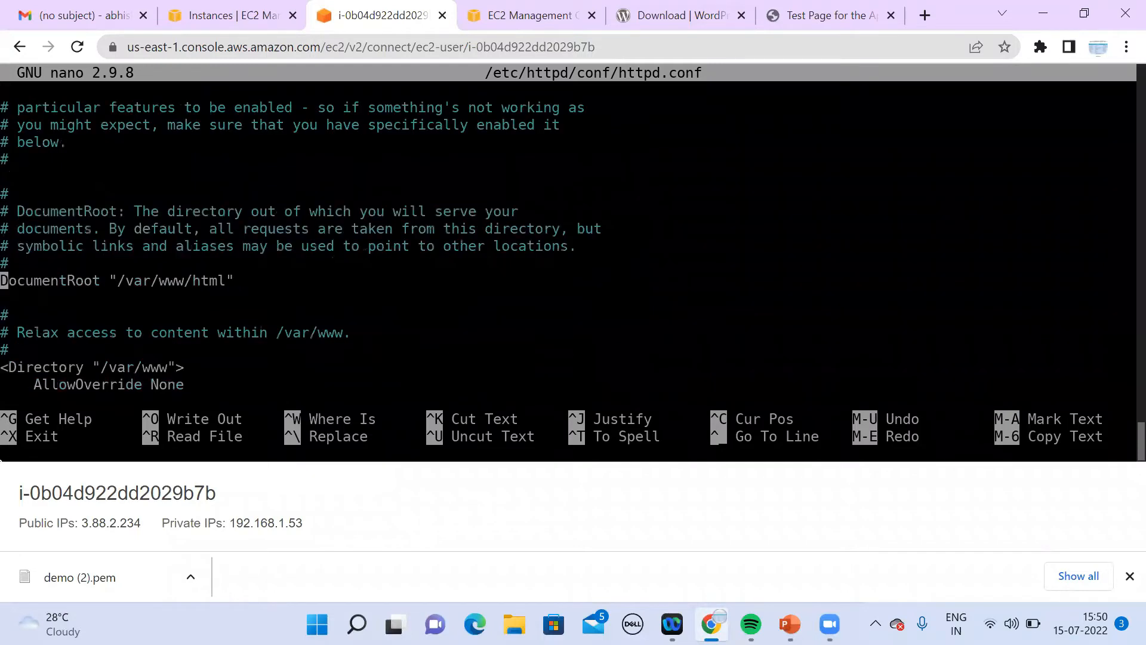
{"action": "key", "text": "Right"}
{"action": "key", "text": "Right"}
{"action": "key", "text": "Right"}
{"action": "key", "text": "Right"}
{"action": "key", "text": "Right"}
{"action": "key", "text": "Right"}
{"action": "key", "text": "Right"}
{"action": "key", "text": "Right"}
{"action": "key", "text": "Right"}
{"action": "key", "text": "Right"}
{"action": "key", "text": "Right"}
{"action": "key", "text": "Right"}
{"action": "key", "text": "Right"}
{"action": "key", "text": "Right"}
{"action": "key", "text": "Right"}
{"action": "key", "text": "Right"}
{"action": "key", "text": "Right"}
{"action": "key", "text": "Right"}
{"action": "key", "text": "Right"}
{"action": "key", "text": "Right"}
{"action": "key", "text": "Right"}
{"action": "key", "text": "Right"}
{"action": "key", "text": "Right"}
{"action": "key", "text": "Right"}
{"action": "key", "text": "Right"}
{"action": "key", "text": "Right"}
{"action": "key", "text": "Right"}
{"action": "key", "text": "Right"}
{"action": "key", "text": "Left"}
{"action": "type", "text": "/"}
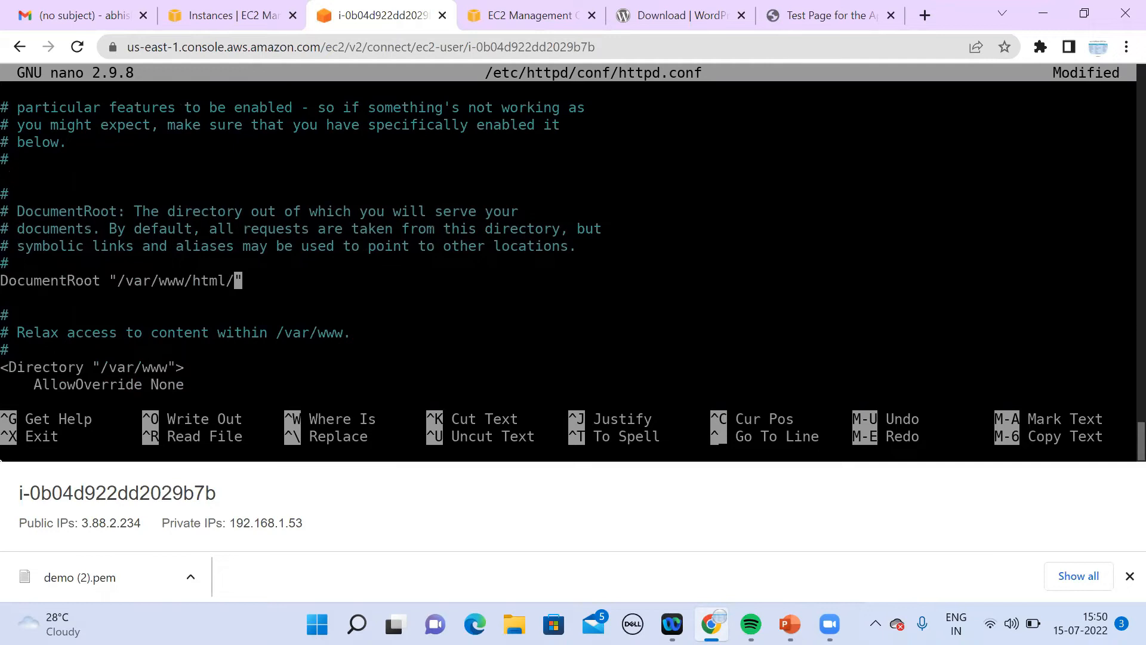
{"action": "type", "text": "wordpress"}
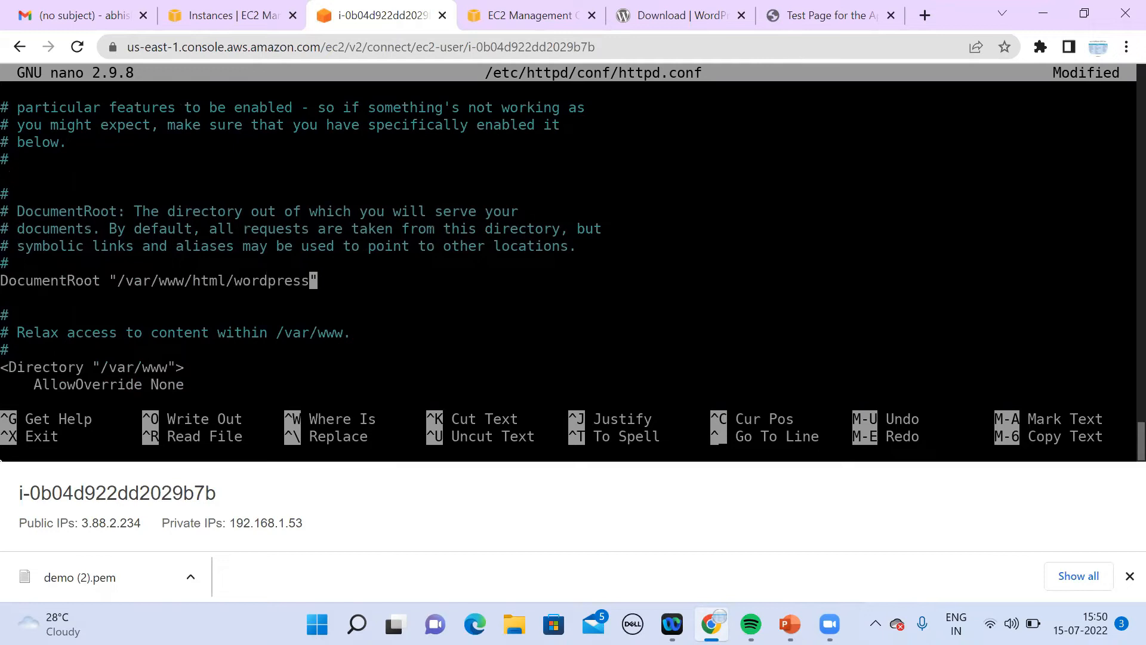
{"action": "key", "text": "Down"}
{"action": "key", "text": "Down"}
{"action": "key", "text": "Down"}
{"action": "key", "text": "Down"}
{"action": "key", "text": "Down"}
{"action": "key", "text": "Down"}
{"action": "key", "text": "Down"}
{"action": "key", "text": "Down"}
{"action": "key", "text": "Down"}
{"action": "key", "text": "Down"}
{"action": "key", "text": "Down"}
{"action": "key", "text": "Down"}
{"action": "key", "text": "Down"}
{"action": "key", "text": "Down"}
{"action": "key", "text": "Down"}
{"action": "key", "text": "Down"}
{"action": "key", "text": "Down"}
{"action": "key", "text": "Down"}
{"action": "key", "text": "Down"}
{"action": "key", "text": "Down"}
{"action": "key", "text": "Down"}
{"action": "key", "text": "Down"}
{"action": "key", "text": "Down"}
{"action": "key", "text": "Down"}
{"action": "key", "text": "Down"}
{"action": "key", "text": "Down"}
{"action": "key", "text": "Down"}
{"action": "key", "text": "Down"}
{"action": "key", "text": "Down"}
{"action": "key", "text": "Down"}
{"action": "key", "text": "Down"}
{"action": "key", "text": "Down"}
{"action": "key", "text": "Down"}
{"action": "key", "text": "Down"}
{"action": "key", "text": "Down"}
{"action": "key", "text": "Down"}
{"action": "key", "text": "Down"}
{"action": "key", "text": "Down"}
{"action": "key", "text": "Down"}
{"action": "key", "text": "Down"}
{"action": "key", "text": "Down"}
{"action": "key", "text": "Down"}
{"action": "key", "text": "Down"}
{"action": "key", "text": "Down"}
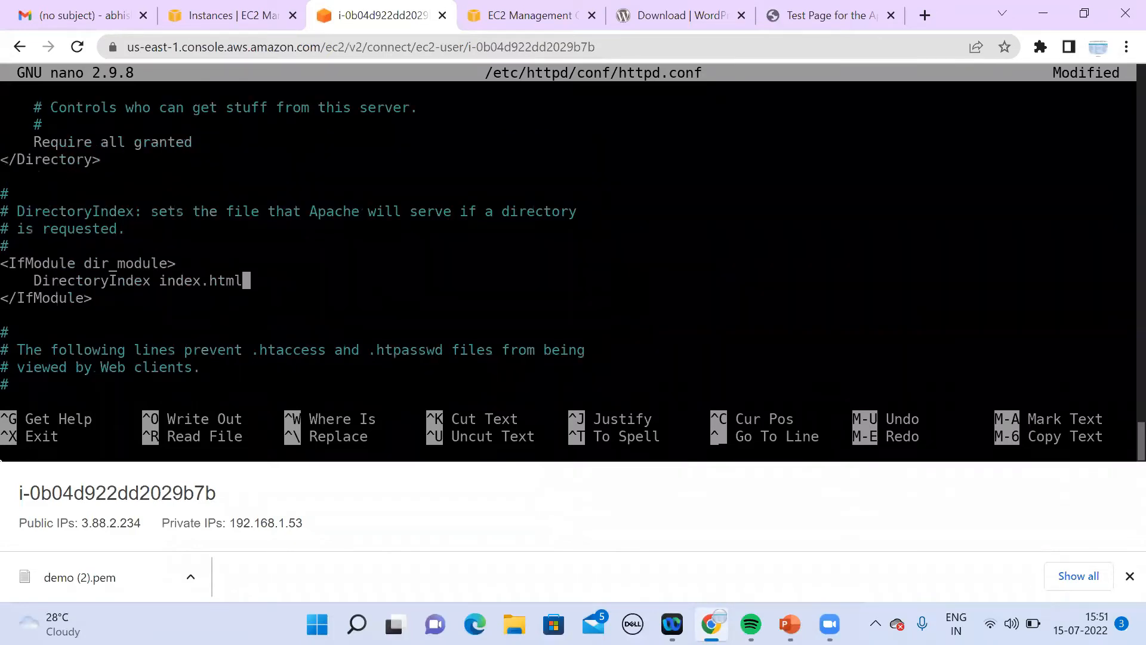
Step: Replace index.html with index.php on the DirectoryIndex line
{"action": "type", "text": "index.php"}
{"action": "key", "text": "Left"}
{"action": "key", "text": "Left"}
{"action": "key", "text": "Left"}
{"action": "key", "text": "Left"}
{"action": "key", "text": "Left"}
{"action": "key", "text": "Left"}
{"action": "key", "text": "Left"}
{"action": "key", "text": "Left"}
{"action": "key", "text": "Left"}
{"action": "key", "text": "Left"}
{"action": "key", "text": "Left"}
{"action": "key", "text": "Left"}
{"action": "key", "text": "Left"}
{"action": "key", "text": "Left"}
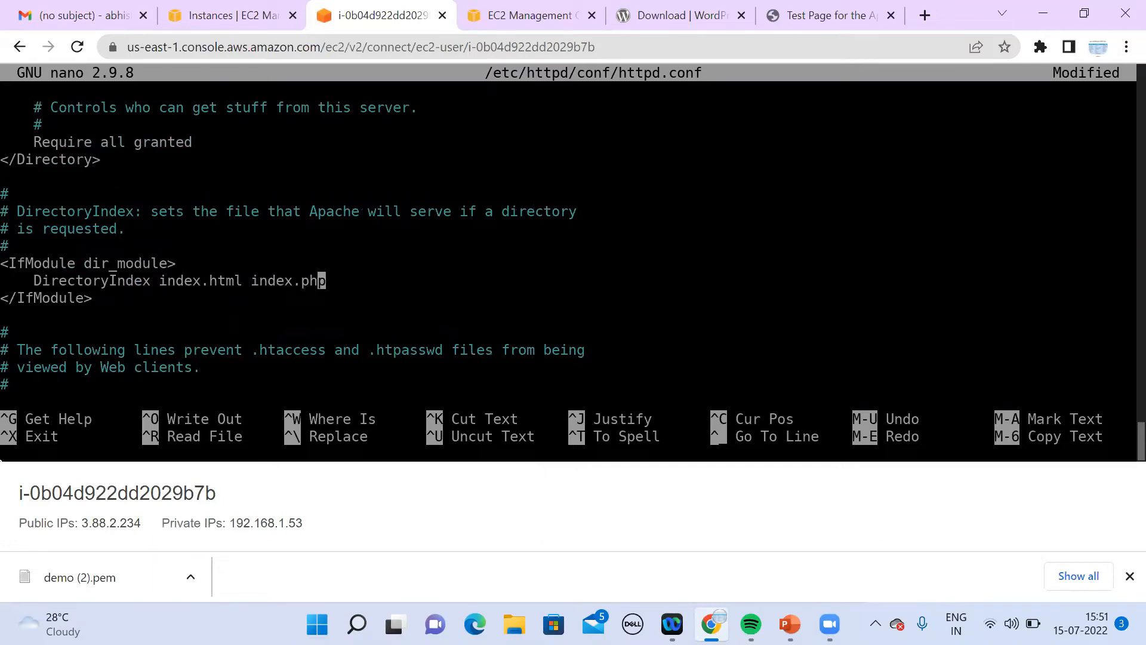
{"action": "key", "text": "Right"}
{"action": "key", "text": "Right"}
{"action": "key", "text": "Right"}
{"action": "key", "text": "Right"}
{"action": "key", "text": "Right"}
{"action": "key", "text": "BackSpace"}
{"action": "key", "text": "BackSpace"}
{"action": "key", "text": "BackSpace"}
{"action": "key", "text": "BackSpace"}
{"action": "key", "text": "BackSpace"}
{"action": "key", "text": "BackSpace"}
{"action": "key", "text": "BackSpace"}
{"action": "key", "text": "BackSpace"}
{"action": "key", "text": "BackSpace"}
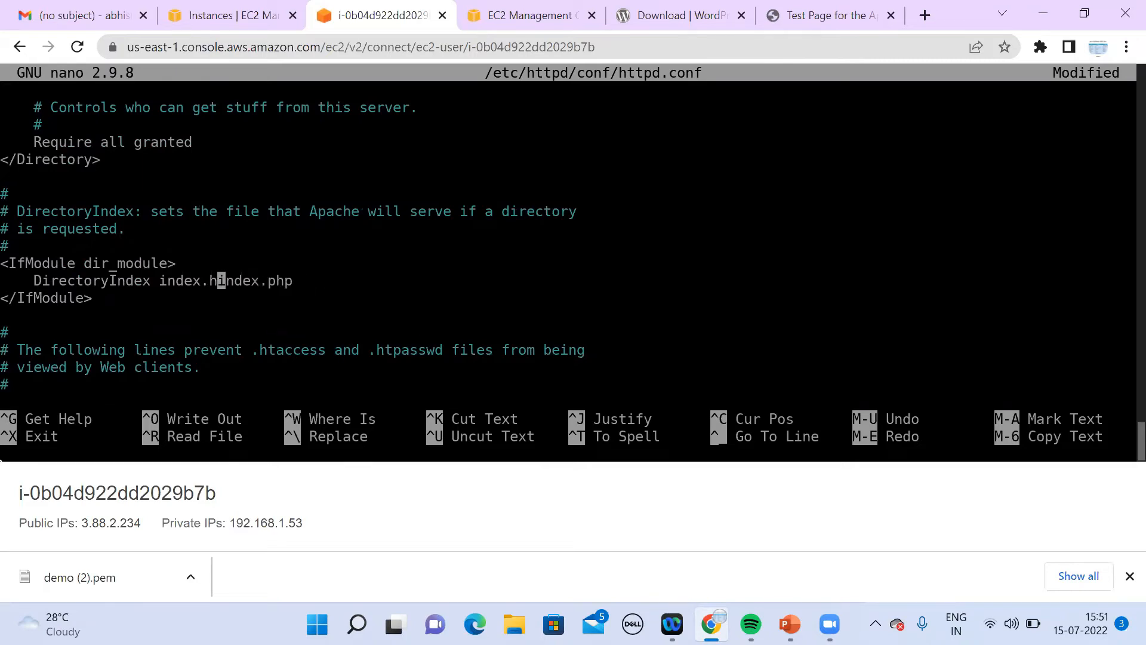
{"action": "key", "text": "BackSpace"}
{"action": "key", "text": "BackSpace"}
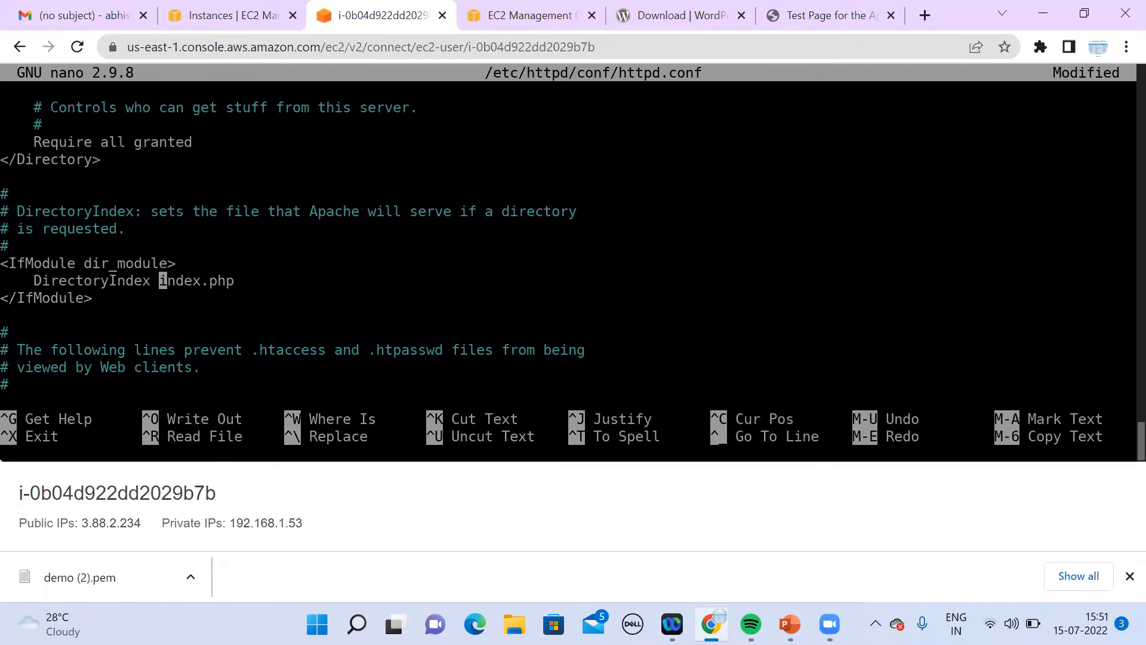
Step: Save httpd.conf under its existing name and exit nano
{"action": "key", "text": "ctrl+x"}
{"action": "key", "text": "y"}
{"action": "key", "text": "Return"}
{"action": "key", "text": "Up"}
{"action": "key", "text": "Up"}
{"action": "key", "text": "Up"}
{"action": "key", "text": "Up"}
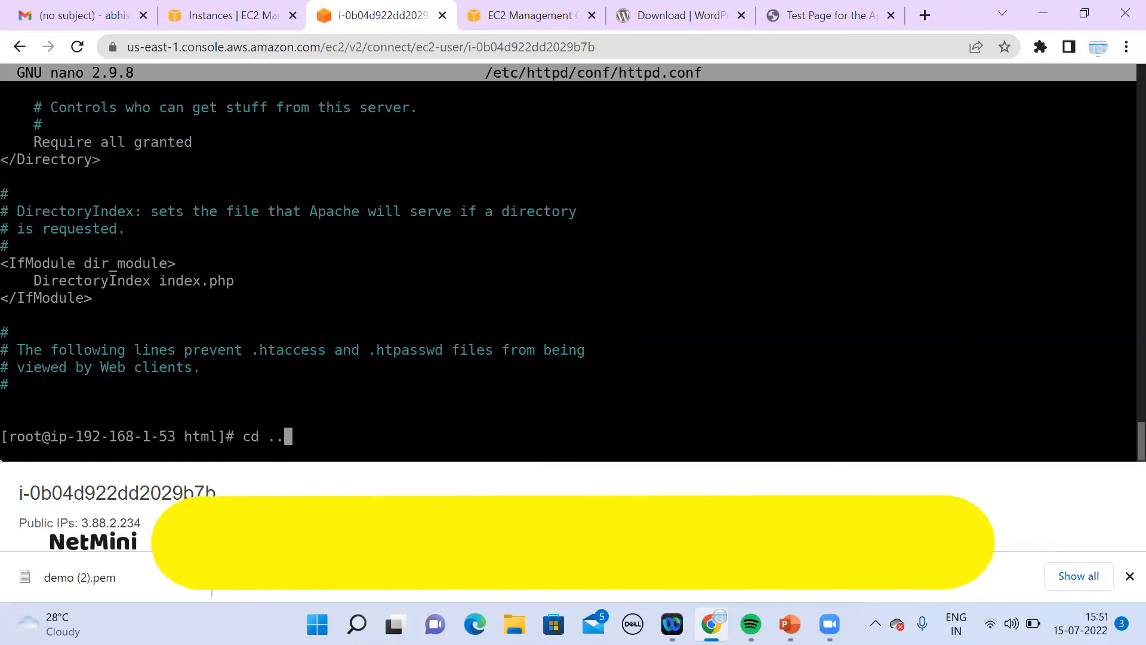
Step: Restart Apache with systemctl restart httpd and reload the site at 3.88.2.234
{"action": "key", "text": "Left"}
{"action": "key", "text": "Left"}
{"action": "key", "text": "Left"}
{"action": "key", "text": "Left"}
{"action": "key", "text": "Left"}
{"action": "key", "text": "Left"}
{"action": "key", "text": "Left"}
{"action": "key", "text": "Left"}
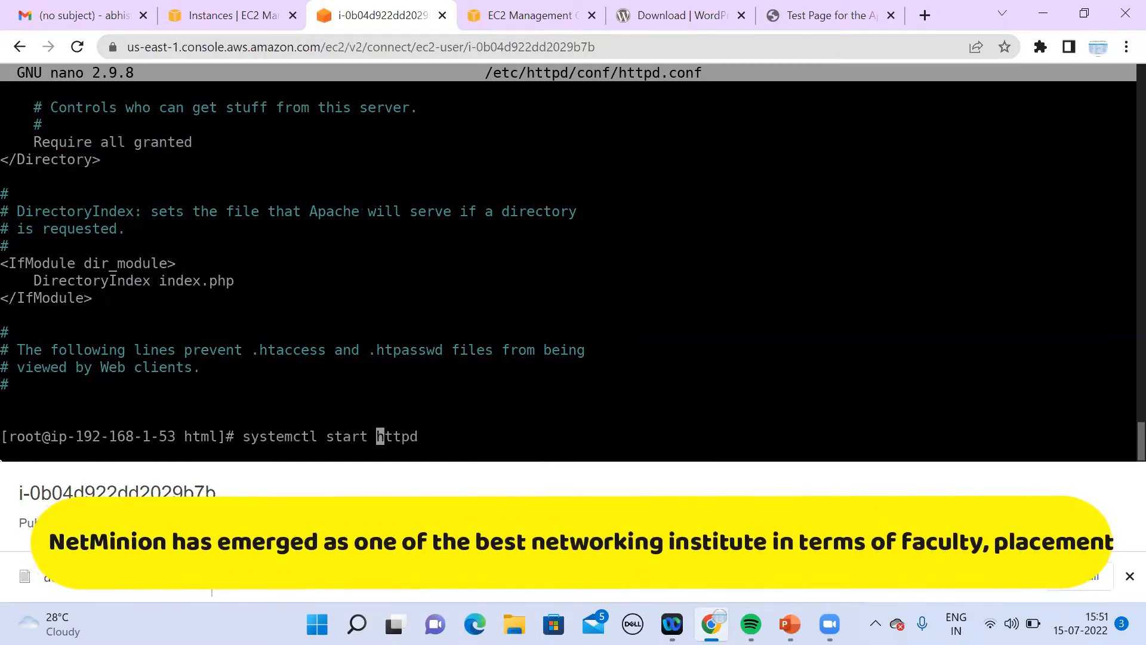
{"action": "key", "text": "Left"}
{"action": "key", "text": "Left"}
{"action": "key", "text": "Left"}
{"action": "type", "text": "re"}
{"action": "key", "text": "Return"}
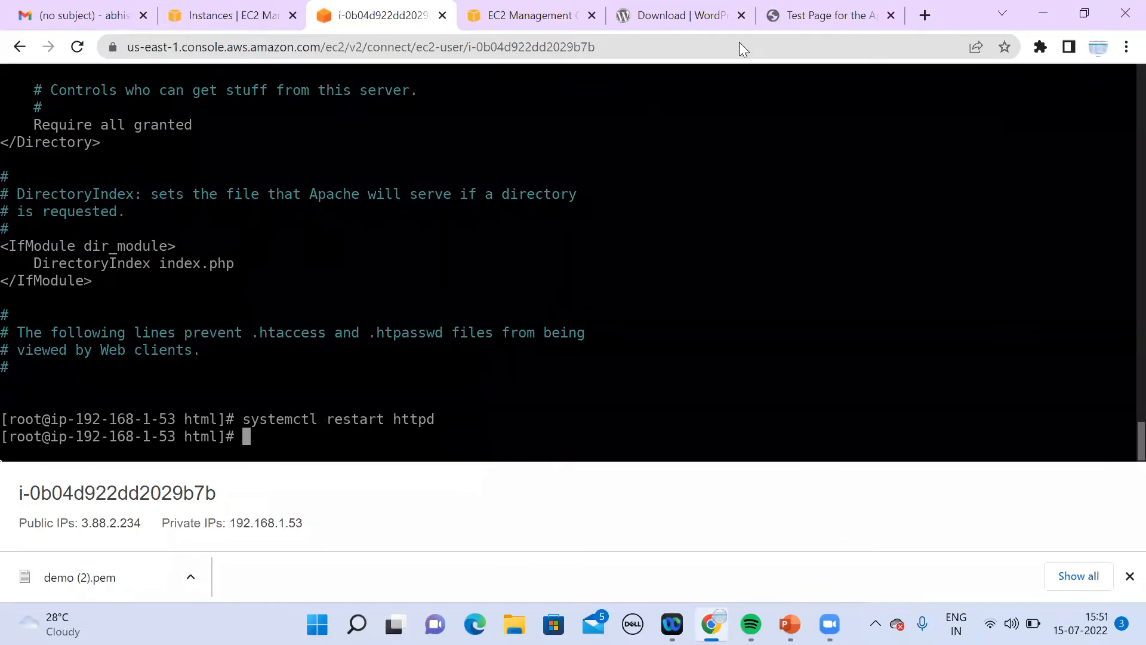
{"action": "left_click", "coordinate": [762, 24]}
{"action": "left_click", "coordinate": [775, 45]}
{"action": "key", "text": "Return"}
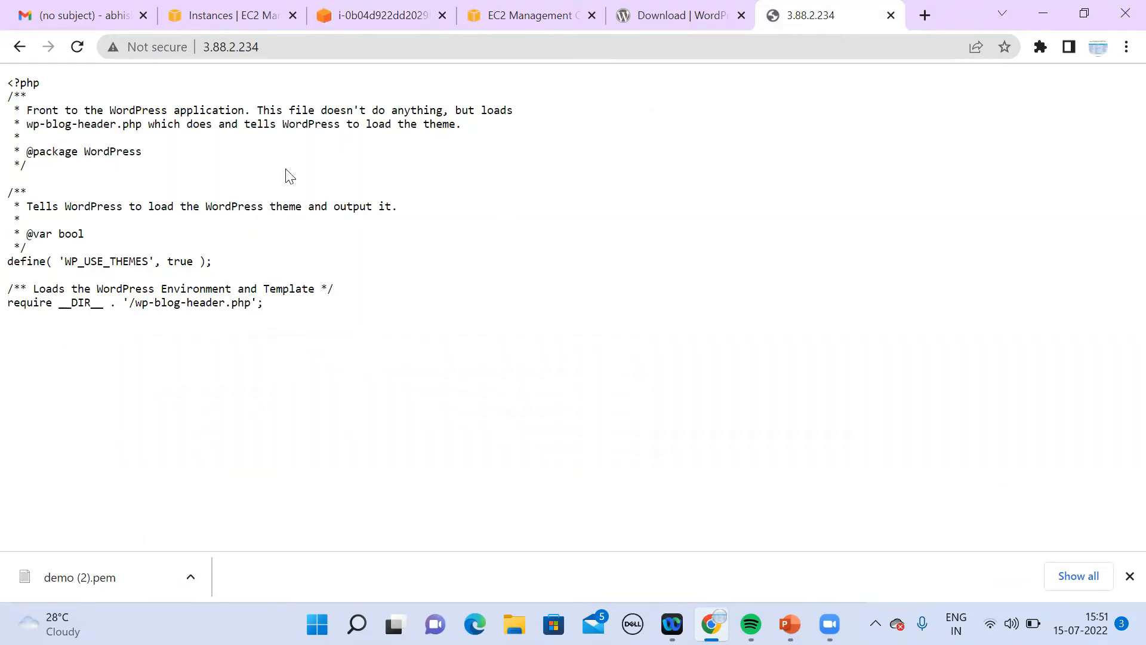
Step: List the files inside the wordpress folder
{"action": "left_click", "coordinate": [391, 23]}
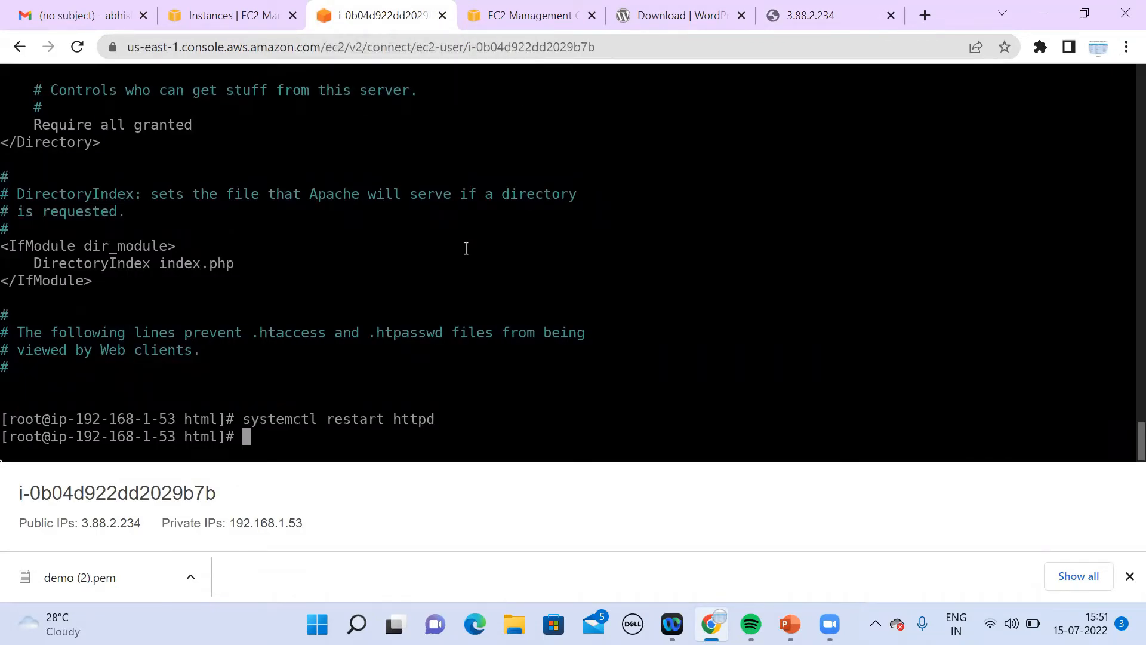
{"action": "type", "text": "cd wordpress/"}
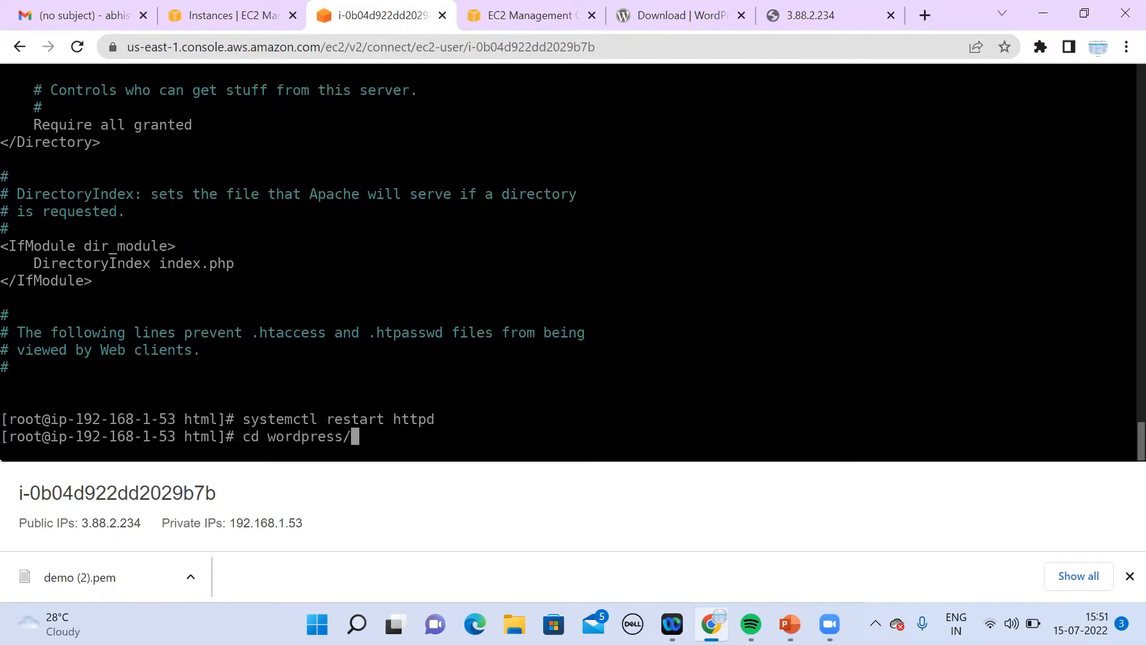
{"action": "key", "text": "Return"}
{"action": "type", "text": "ls"}
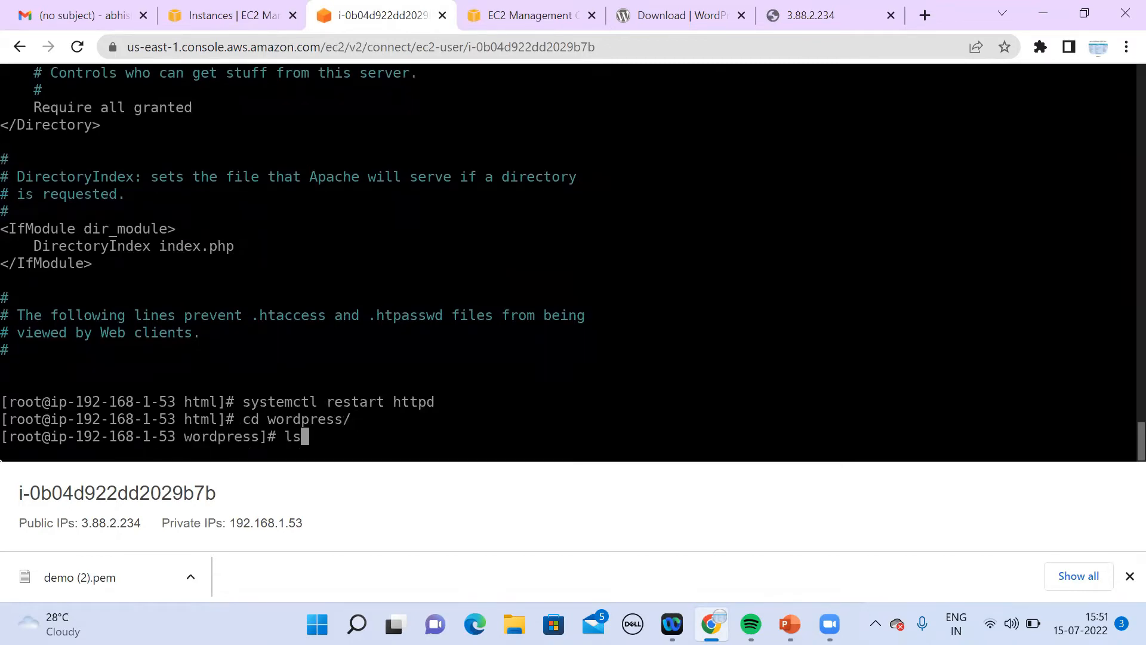
{"action": "key", "text": "Return"}
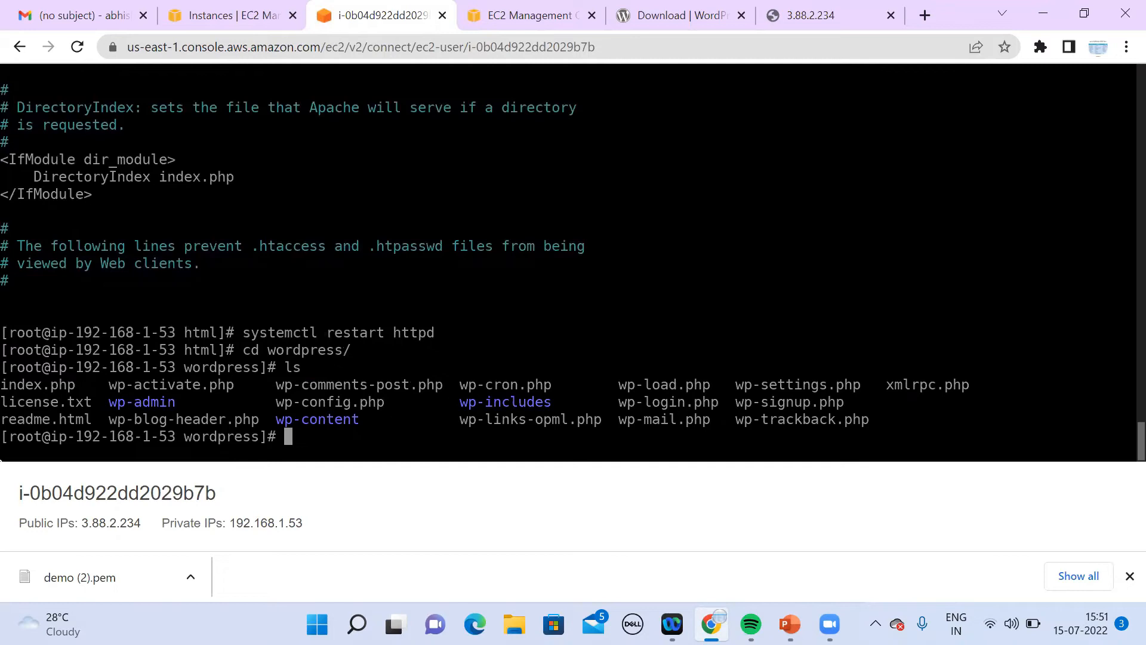
Step: Recheck the site's raw index.php output and return to the terminal
{"action": "type", "text": "cd"}
{"action": "left_click", "coordinate": [827, 15]}
{"action": "left_click", "coordinate": [620, 52]}
{"action": "left_click", "coordinate": [620, 52]}
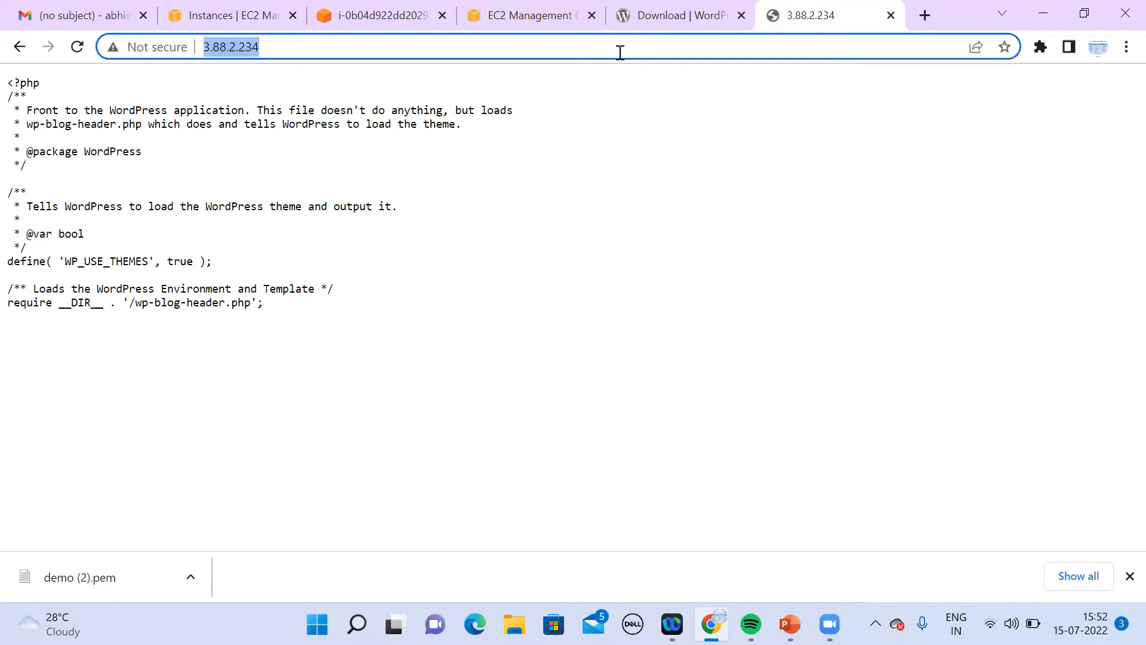
{"action": "left_click", "coordinate": [387, 23]}
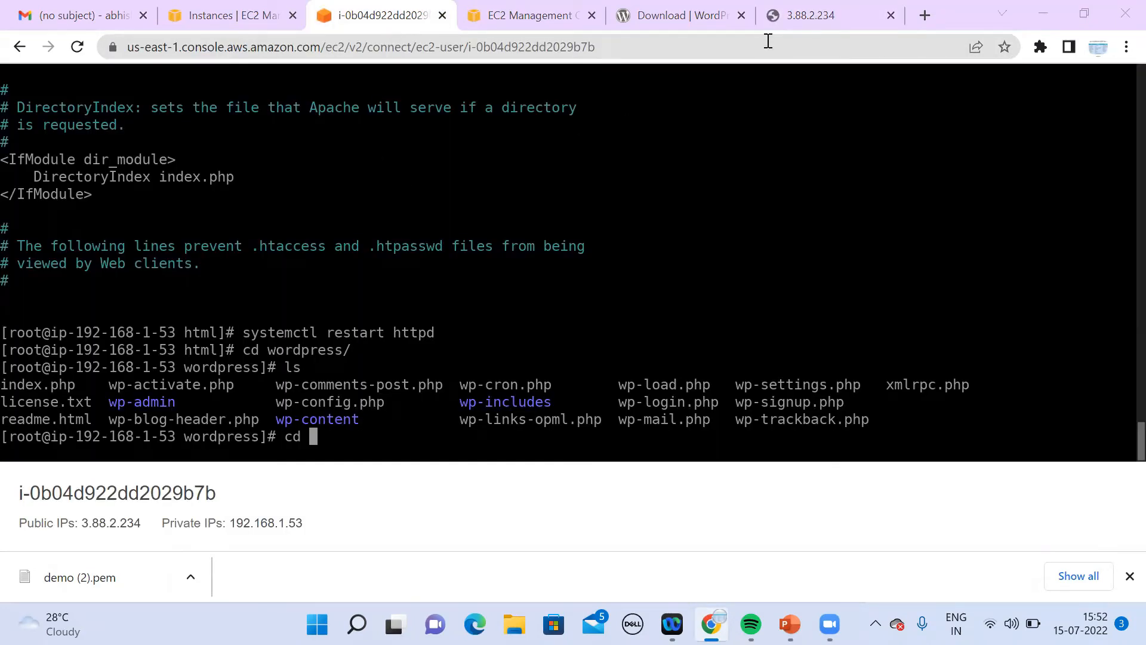
{"action": "left_click", "coordinate": [817, 29]}
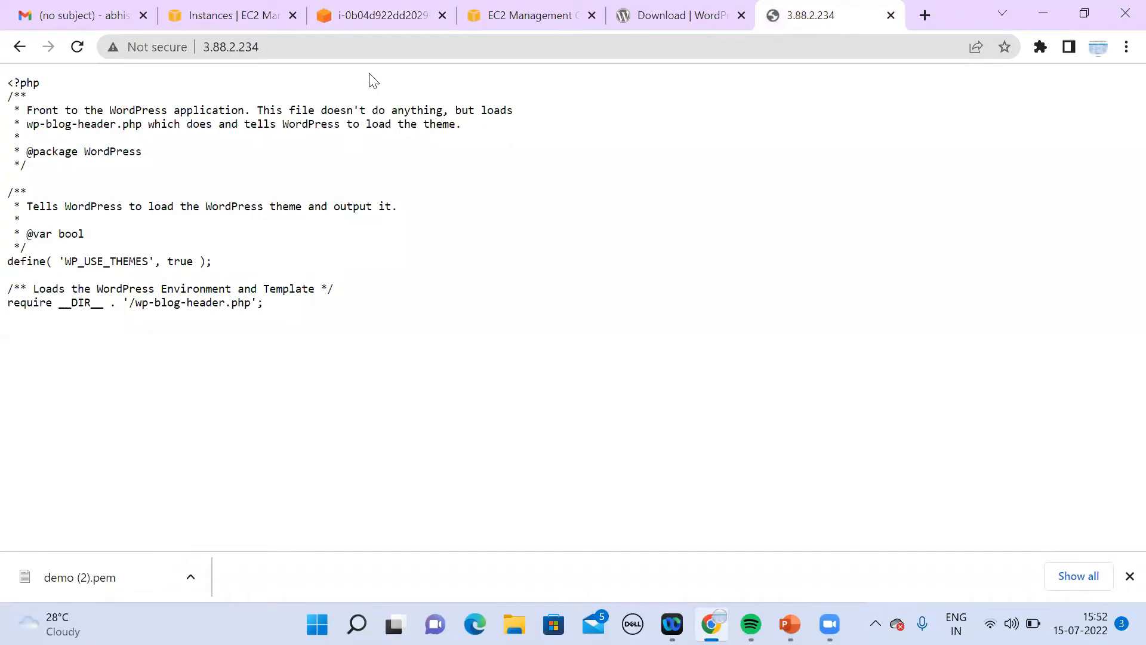
{"action": "left_click", "coordinate": [387, 27]}
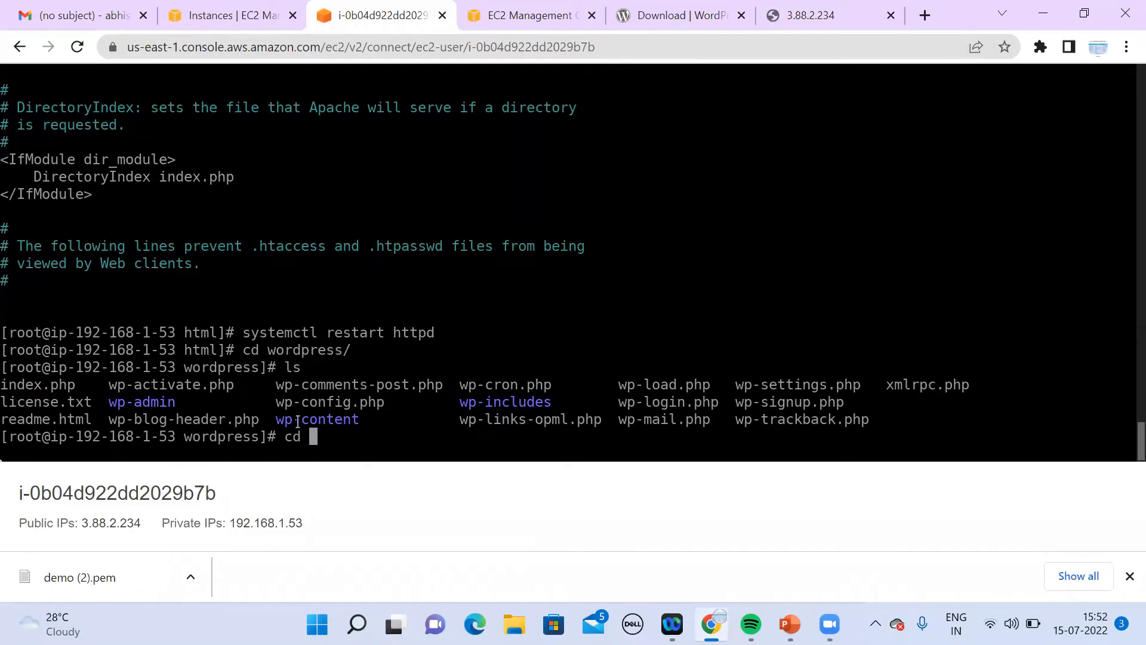
Step: Try installing PHP with amazon-linux-extras install php7.0
{"action": "key", "text": "BackSpace"}
{"action": "key", "text": "BackSpace"}
{"action": "key", "text": "BackSpace"}
{"action": "type", "text": "yum intsall"}
{"action": "key", "text": "BackSpace"}
{"action": "key", "text": "BackSpace"}
{"action": "key", "text": "BackSpace"}
{"action": "key", "text": "BackSpace"}
{"action": "type", "text": "all php"}
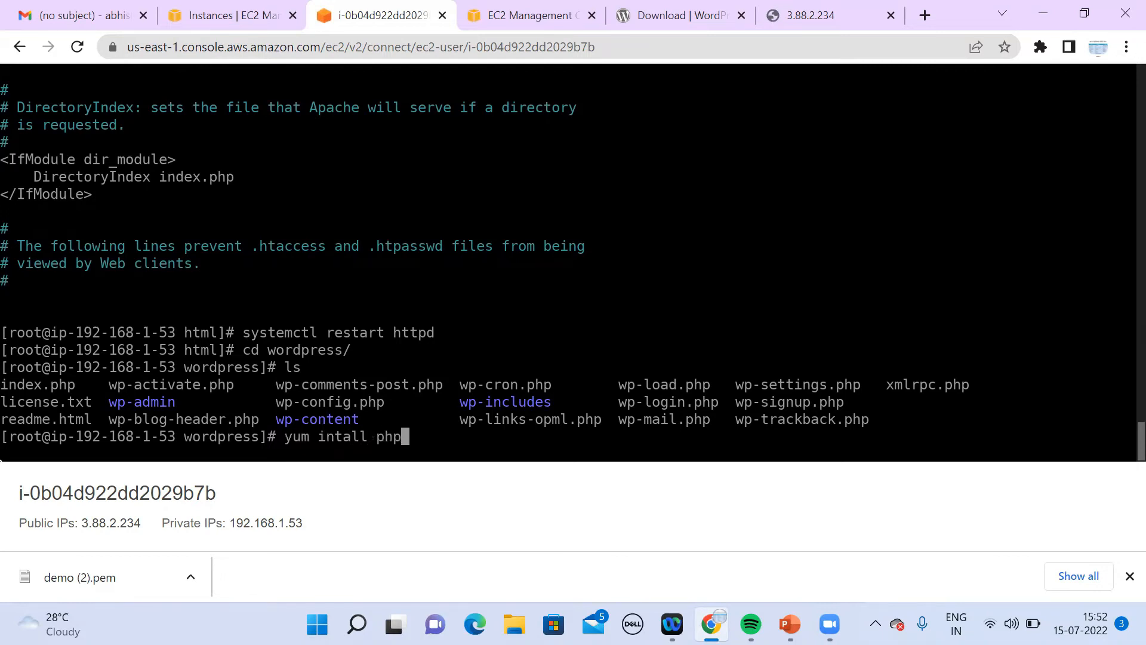
{"action": "key", "text": "BackSpace"}
{"action": "key", "text": "BackSpace"}
{"action": "key", "text": "BackSpace"}
{"action": "key", "text": "BackSpace"}
{"action": "key", "text": "BackSpace"}
{"action": "key", "text": "BackSpace"}
{"action": "key", "text": "BackSpace"}
{"action": "key", "text": "BackSpace"}
{"action": "key", "text": "BackSpace"}
{"action": "key", "text": "BackSpace"}
{"action": "key", "text": "BackSpace"}
{"action": "key", "text": "BackSpace"}
{"action": "key", "text": "BackSpace"}
{"action": "key", "text": "BackSpace"}
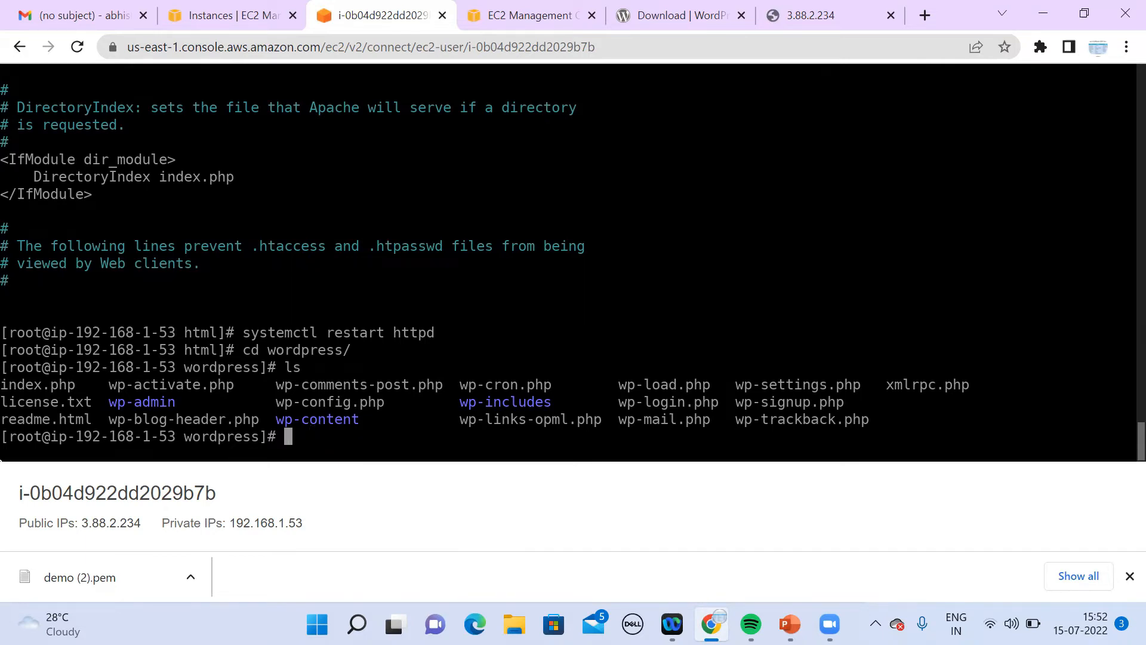
{"action": "type", "text": "amazon"}
{"action": "key", "text": "Tab"}
{"action": "key", "text": "Tab"}
{"action": "key", "text": "Tab"}
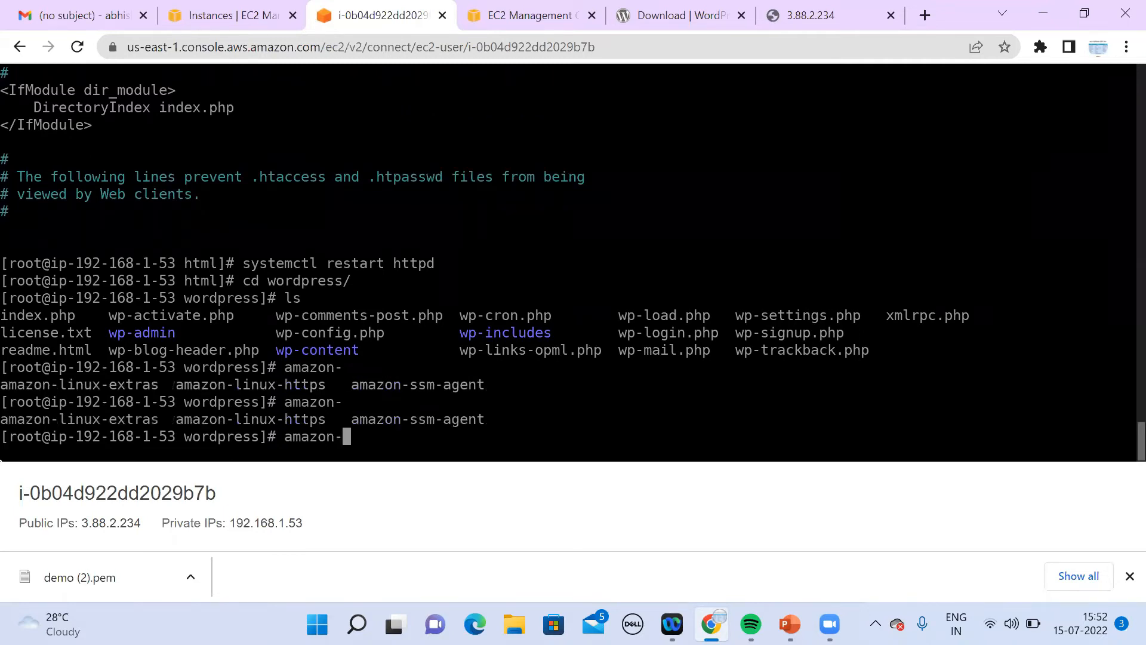
{"action": "type", "text": "linux-ext"}
{"action": "key", "text": "Tab"}
{"action": "type", "text": "i"}
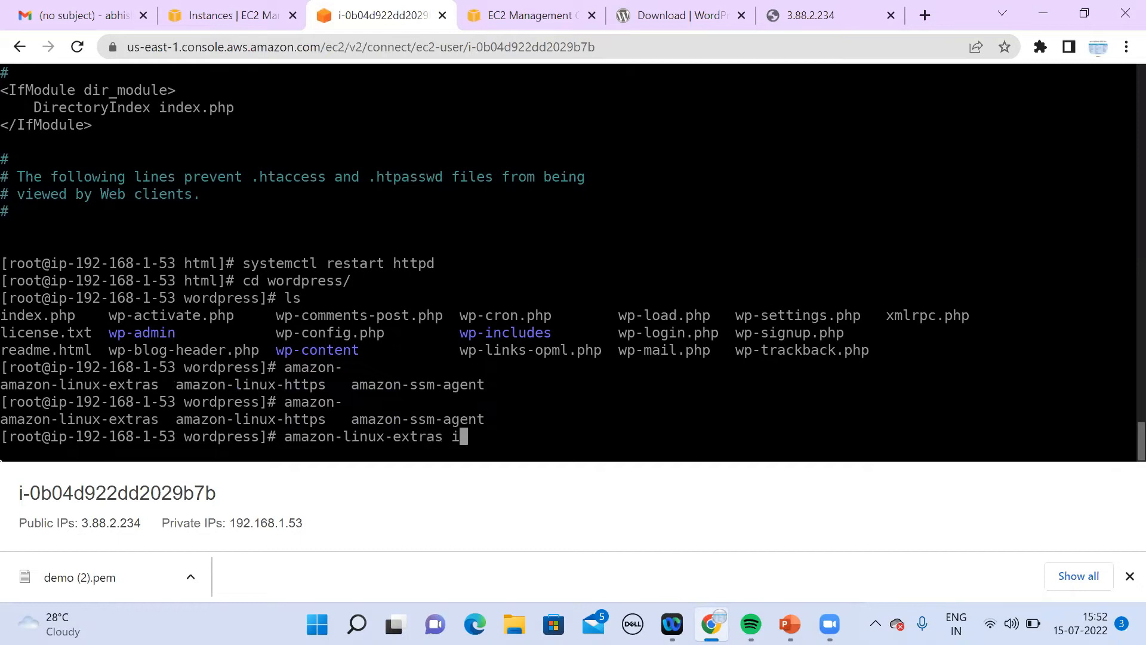
{"action": "type", "text": "nstall php"}
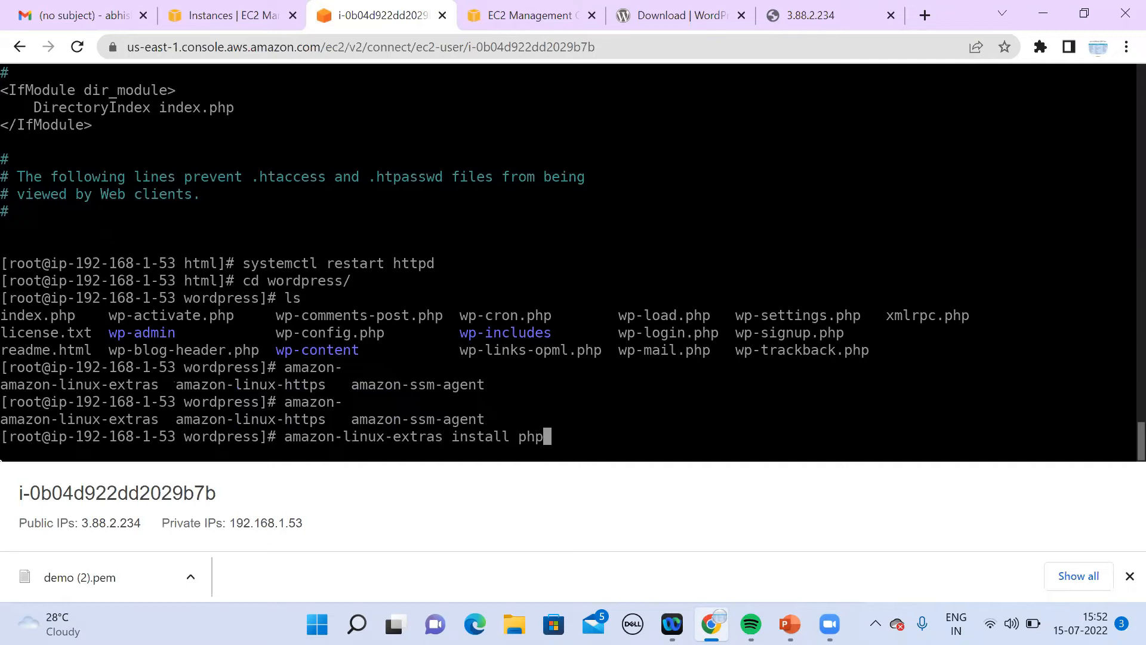
{"action": "type", "text": "7.0"}
{"action": "key", "text": "Return"}
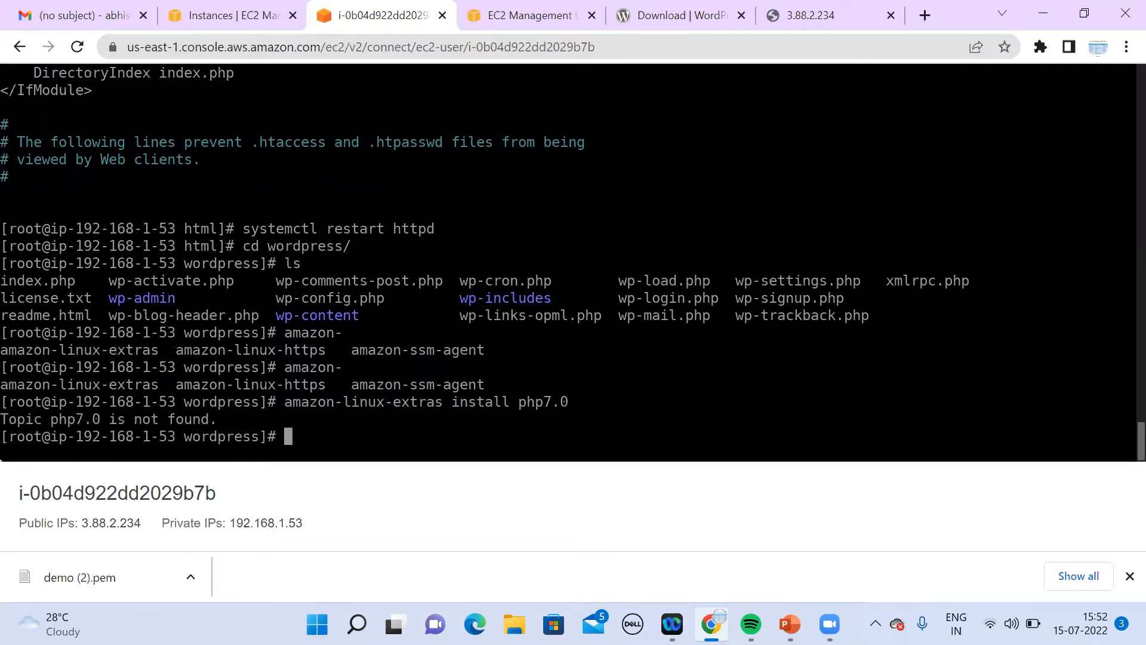
Step: Rerun the install as php7.2 and confirm the package installation
{"action": "key", "text": "Up"}
{"action": "key", "text": "BackSpace"}
{"action": "type", "text": "2"}
{"action": "key", "text": "Return"}
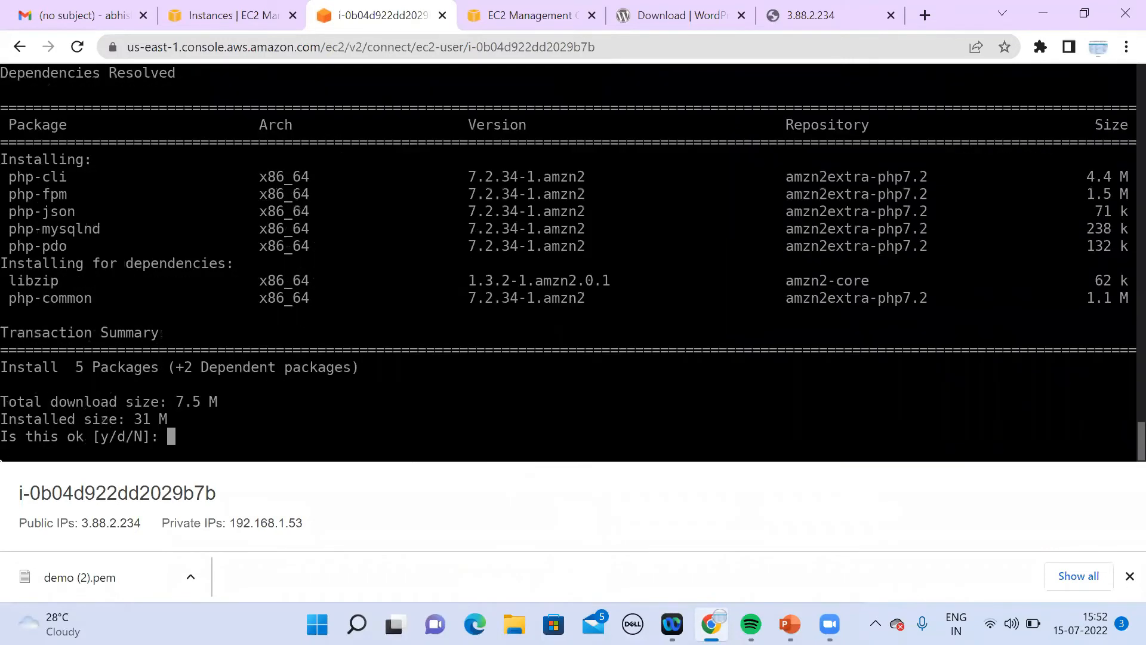
{"action": "key", "text": "Return"}
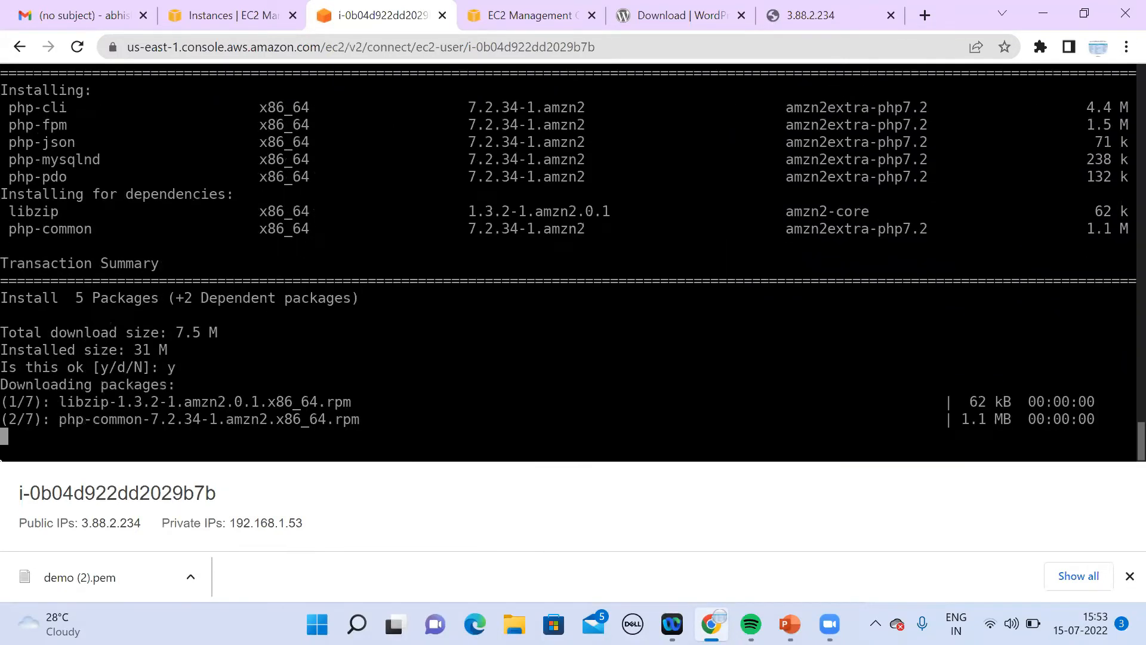
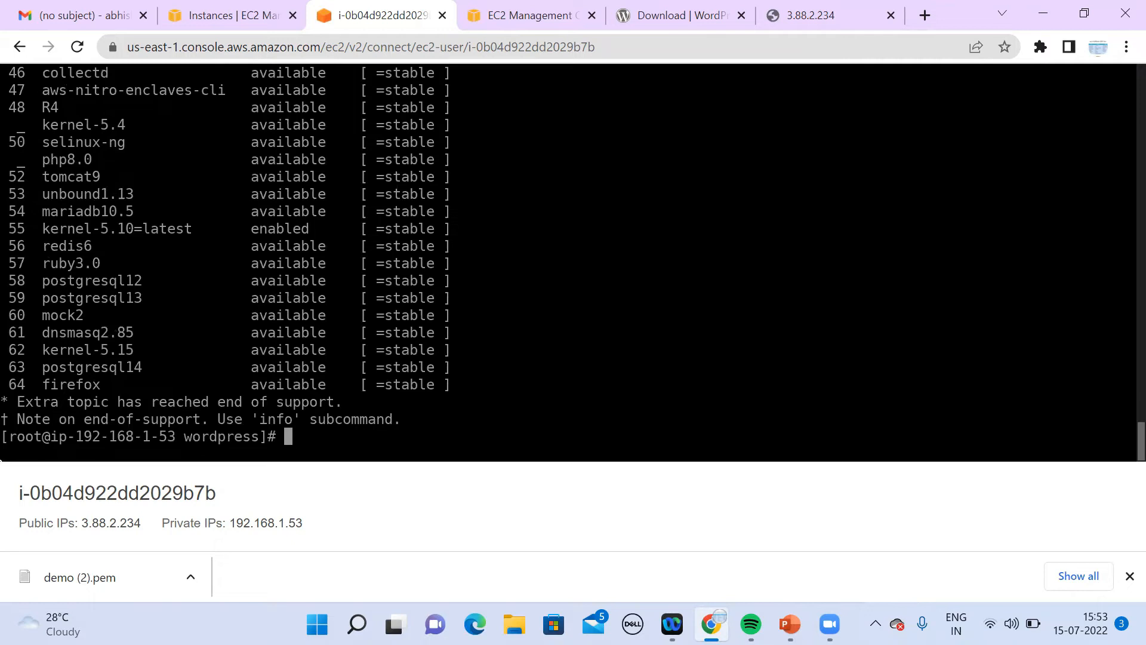
Step: Restart the PHP service with 'systemctl restart php-fpm' from the instance terminal
{"action": "type", "text": "amazon-linux-extras install php7.2"}
{"action": "key", "text": "BackSpace"}
{"action": "type", "text": "0"}
{"action": "key", "text": "Up"}
{"action": "key", "text": "Up"}
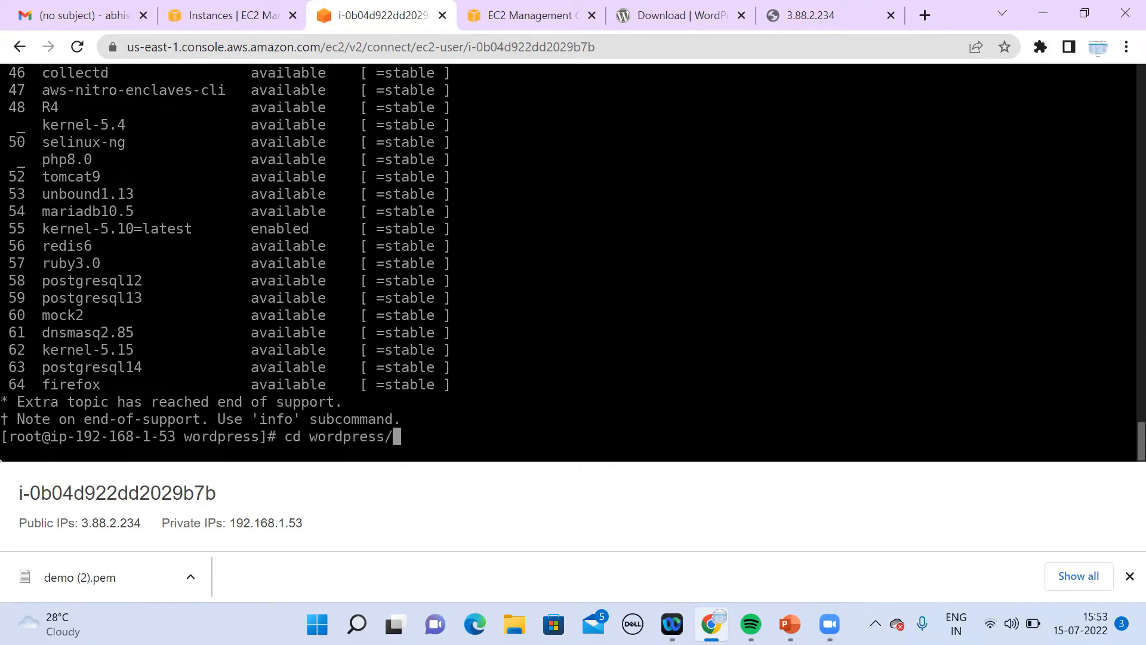
{"action": "key", "text": "Up"}
{"action": "key", "text": "BackSpace"}
{"action": "key", "text": "BackSpace"}
{"action": "key", "text": "BackSpace"}
{"action": "key", "text": "BackSpace"}
{"action": "key", "text": "BackSpace"}
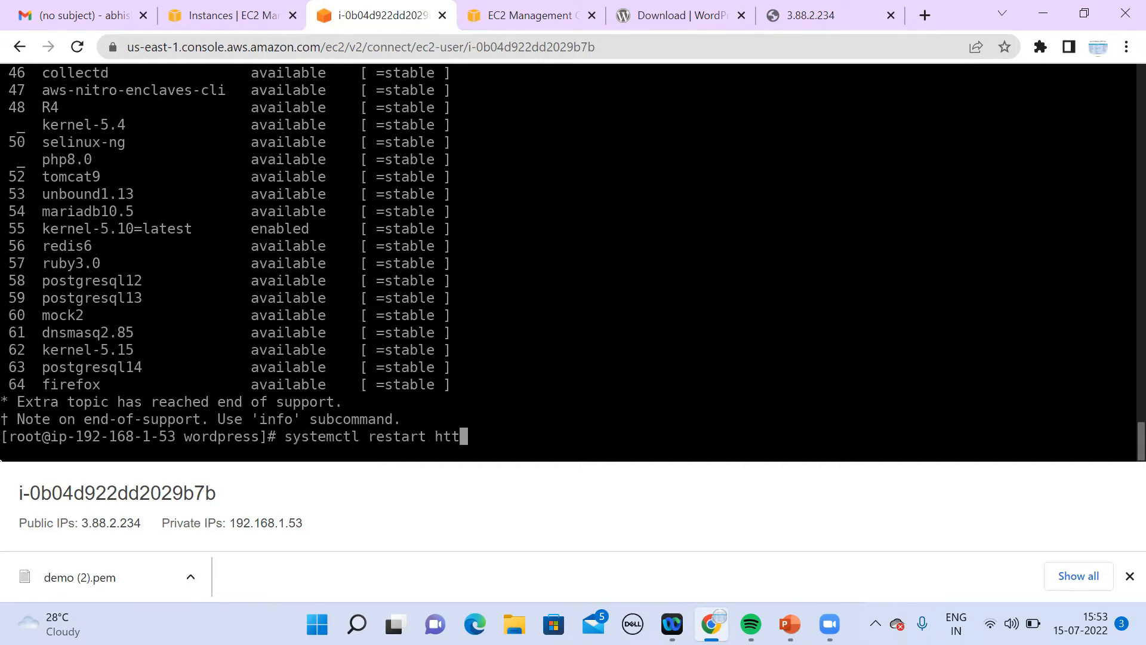
{"action": "type", "text": "php-fpm"}
{"action": "key", "text": "Return"}
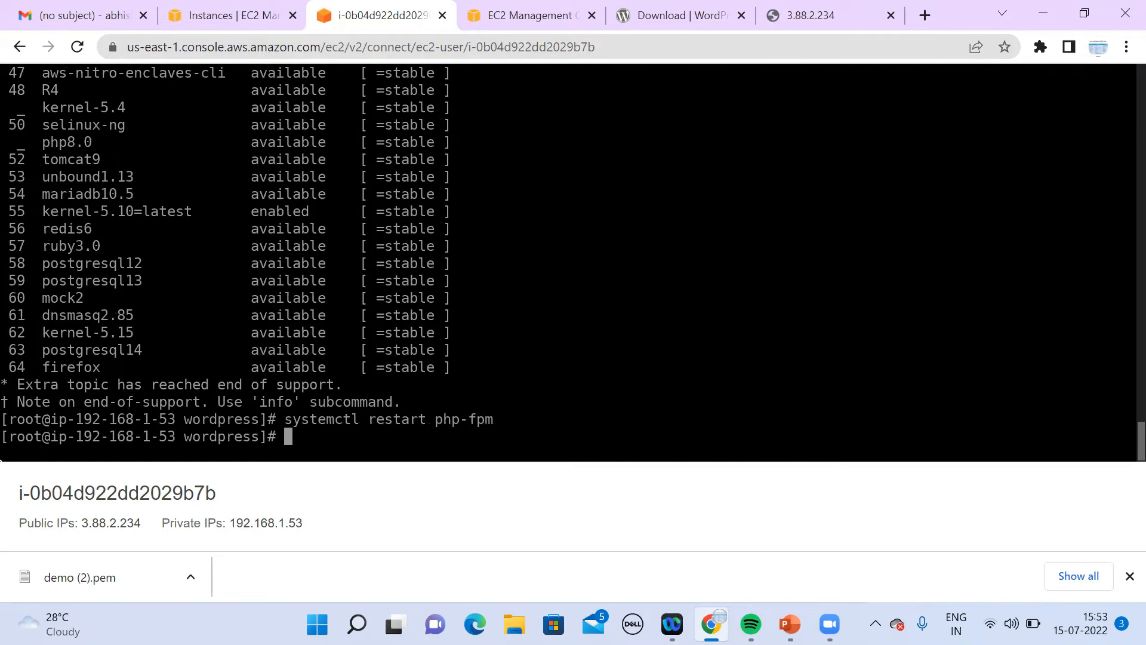
Step: Reload the 3.88.2.234 site tab, which still shows raw index.php source
{"action": "left_click", "coordinate": [827, 18]}
{"action": "left_click", "coordinate": [823, 45]}
{"action": "key", "text": "Return"}
{"action": "left_click", "coordinate": [822, 46]}
{"action": "key", "text": "Return"}
{"action": "left_click", "coordinate": [822, 47]}
{"action": "key", "text": "ctrl+c"}
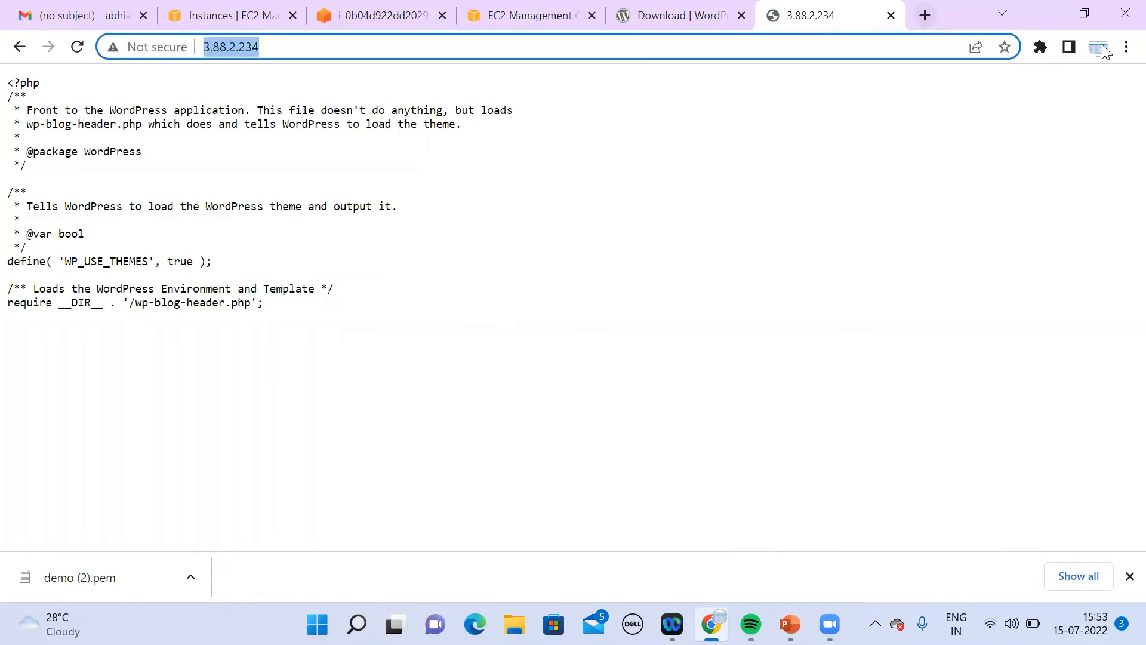
Step: Load 3.88.2.234 in an Incognito window, still seeing raw PHP, then return to the terminal
{"action": "left_click", "coordinate": [1126, 48]}
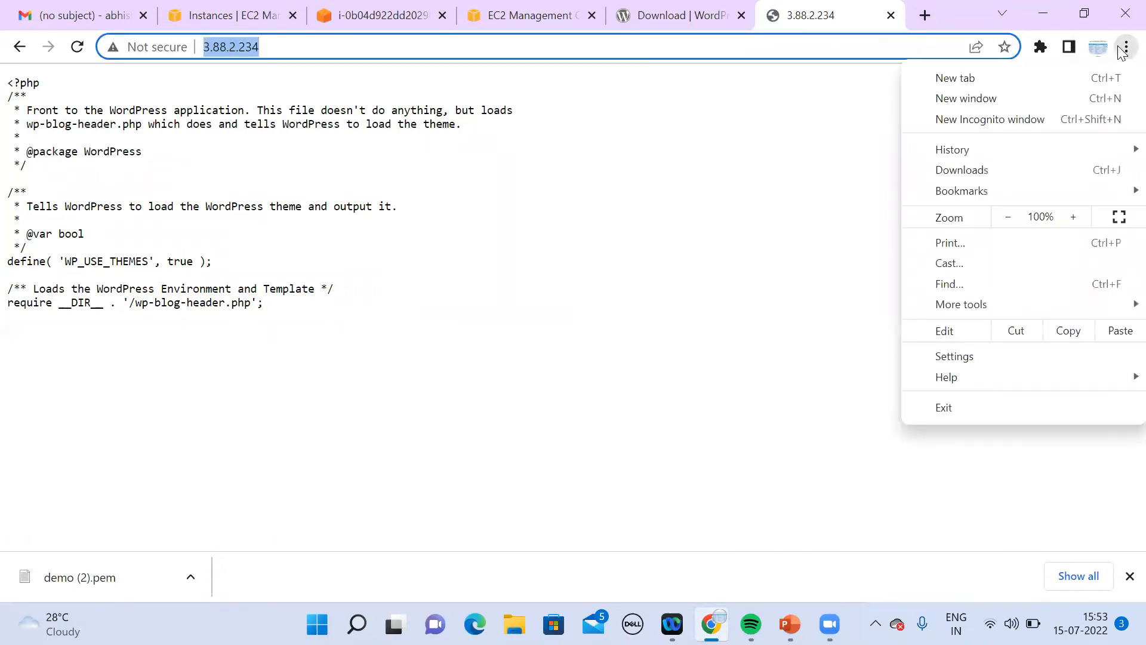
{"action": "left_click", "coordinate": [958, 126]}
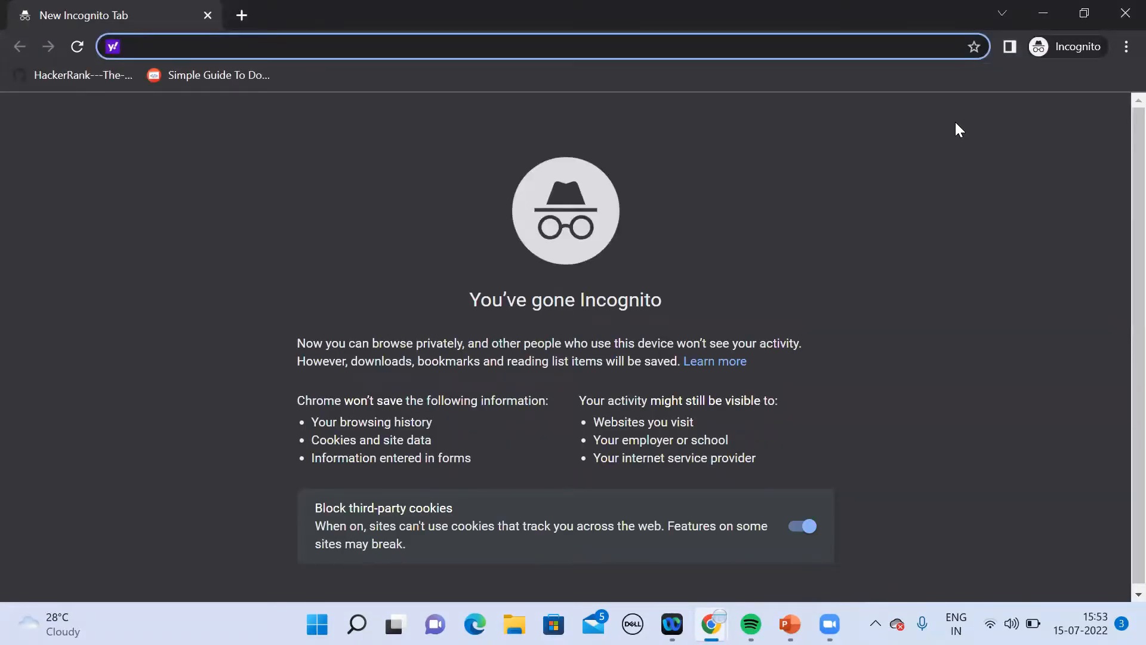
{"action": "key", "text": "ctrl+v"}
{"action": "key", "text": "Return"}
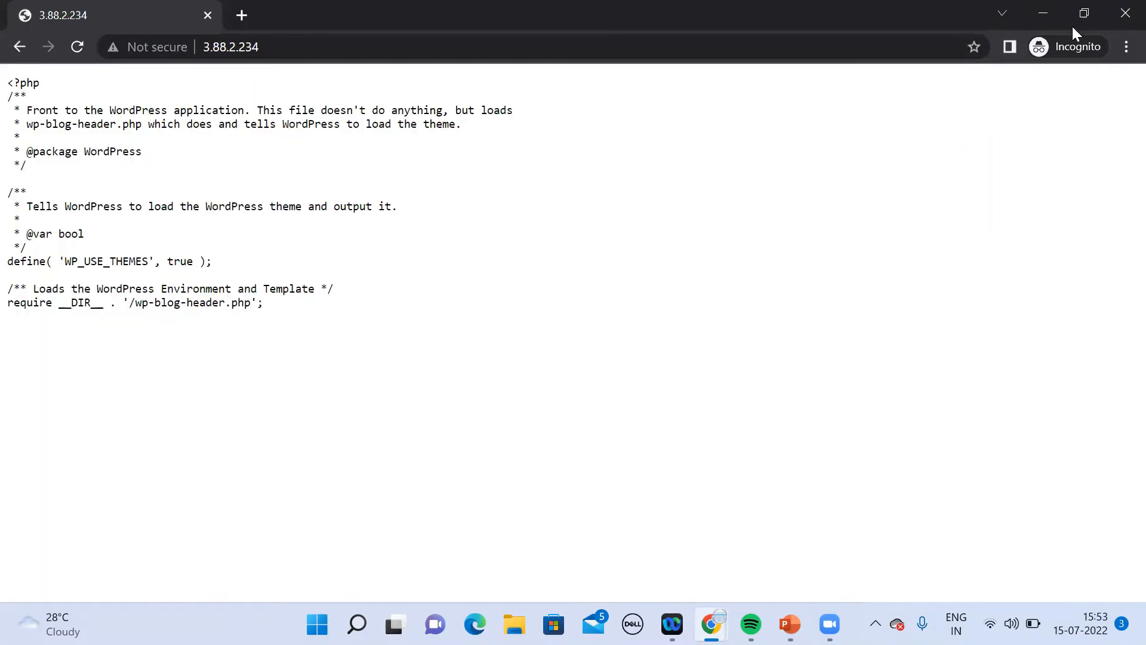
{"action": "left_click", "coordinate": [1047, 12]}
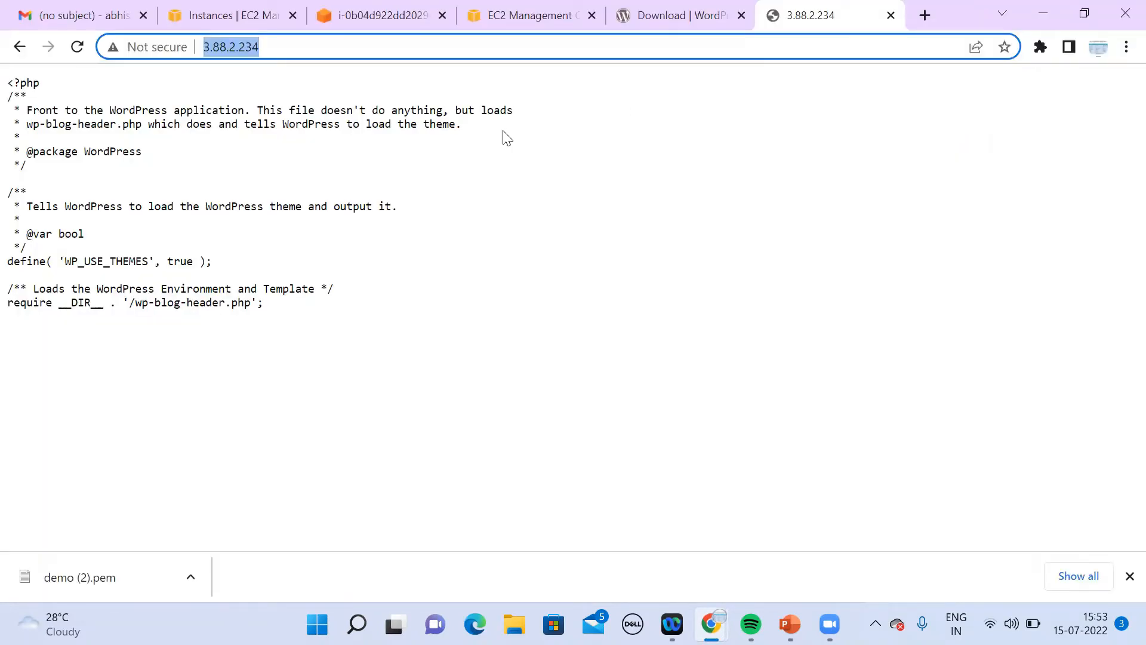
{"action": "left_click", "coordinate": [373, 21]}
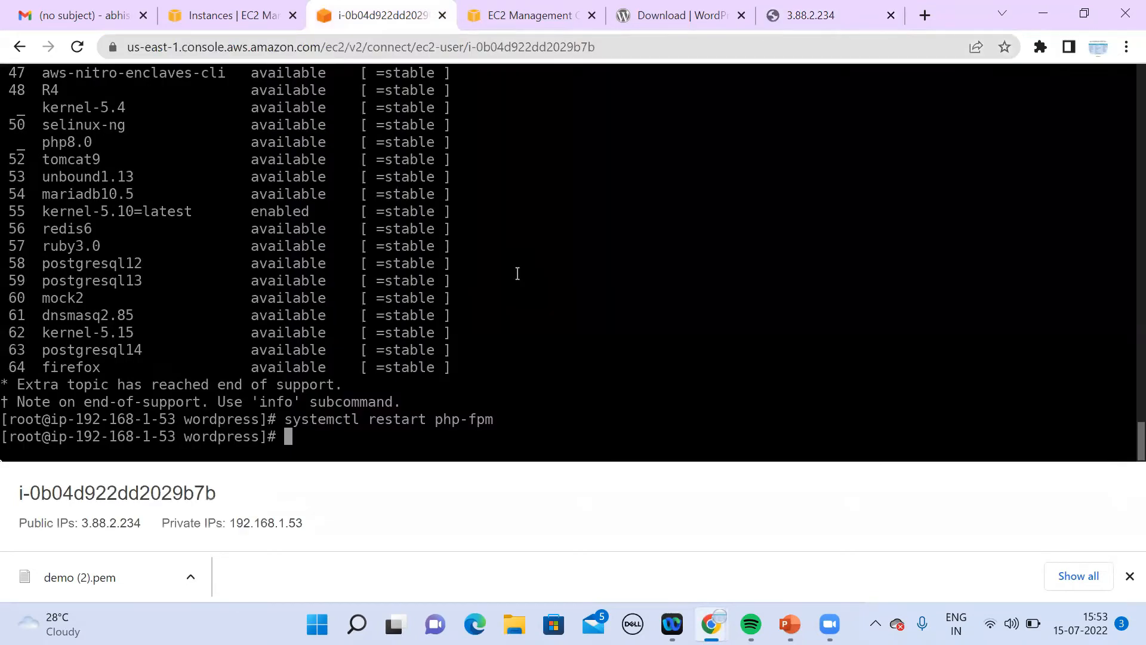
Step: Rerun 'amazon-linux-extras install php7.2', review the already-installed output, and restart httpd
{"action": "key", "text": "Up"}
{"action": "key", "text": "Up"}
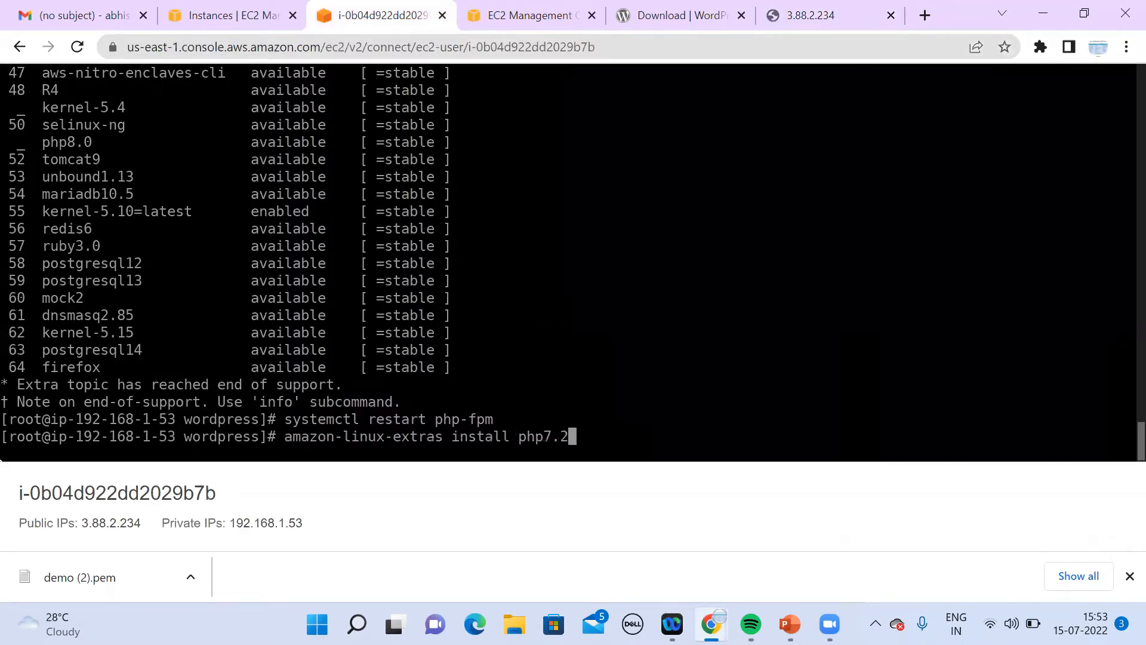
{"action": "key", "text": "Return"}
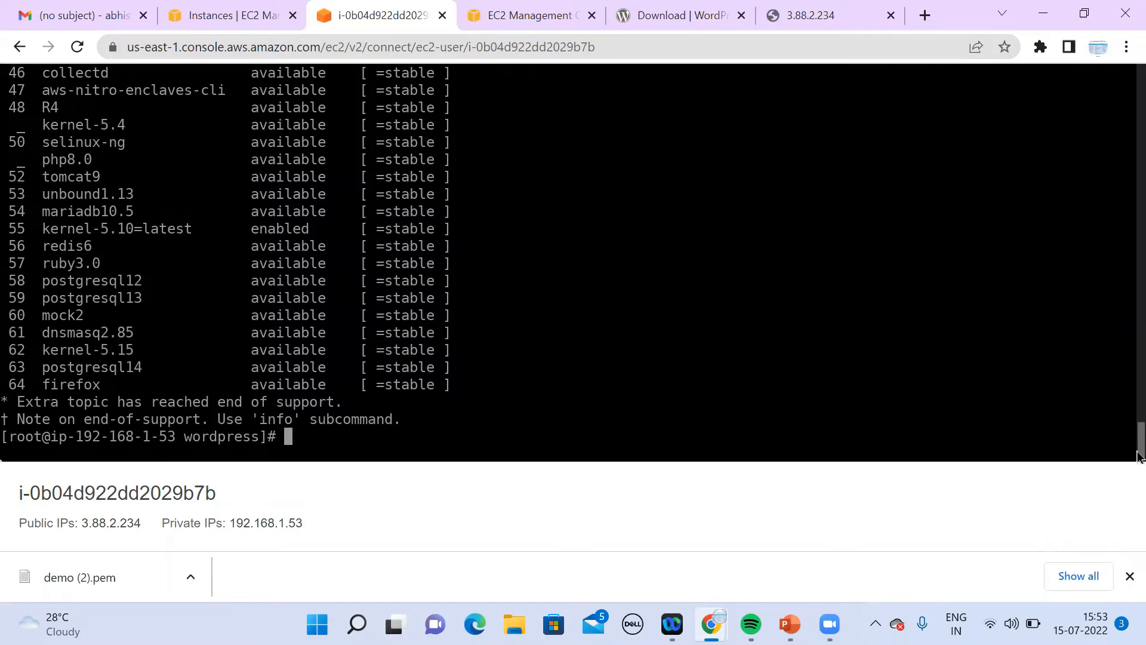
{"action": "left_click_drag", "start_coordinate": [1137, 457], "coordinate": [1138, 430]}
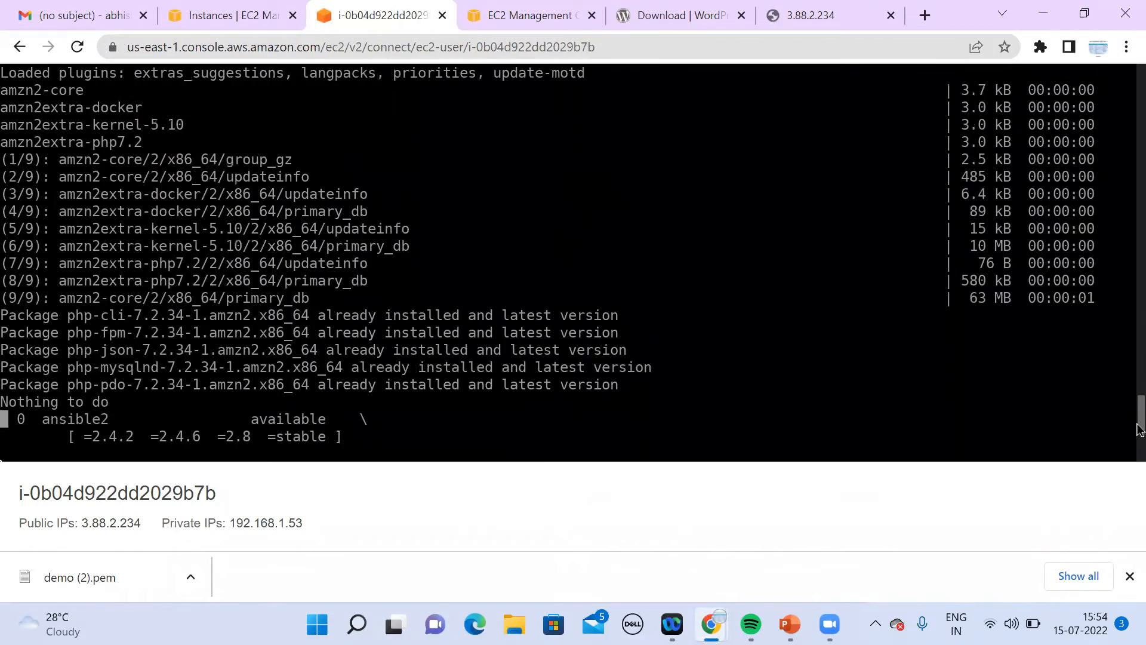
{"action": "left_click_drag", "start_coordinate": [1138, 428], "coordinate": [1139, 440]}
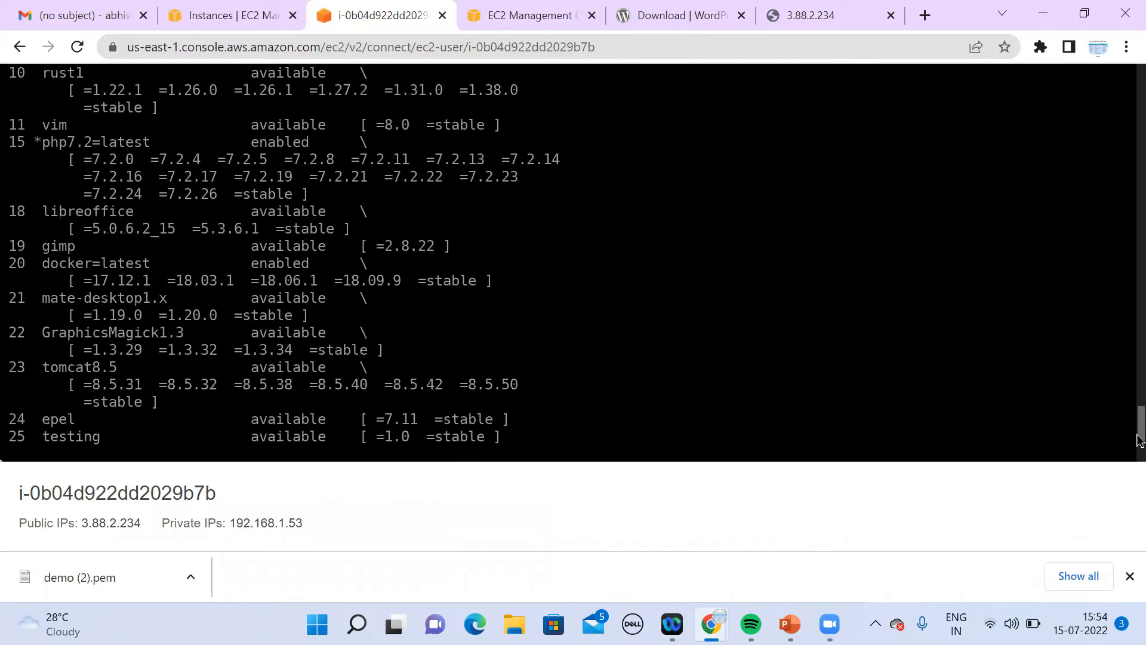
{"action": "left_click_drag", "start_coordinate": [1140, 440], "coordinate": [1120, 514]}
{"action": "key", "text": "Up"}
{"action": "key", "text": "Up"}
{"action": "key", "text": "Up"}
{"action": "key", "text": "Up"}
{"action": "key", "text": "Up"}
{"action": "key", "text": "Up"}
{"action": "key", "text": "Return"}
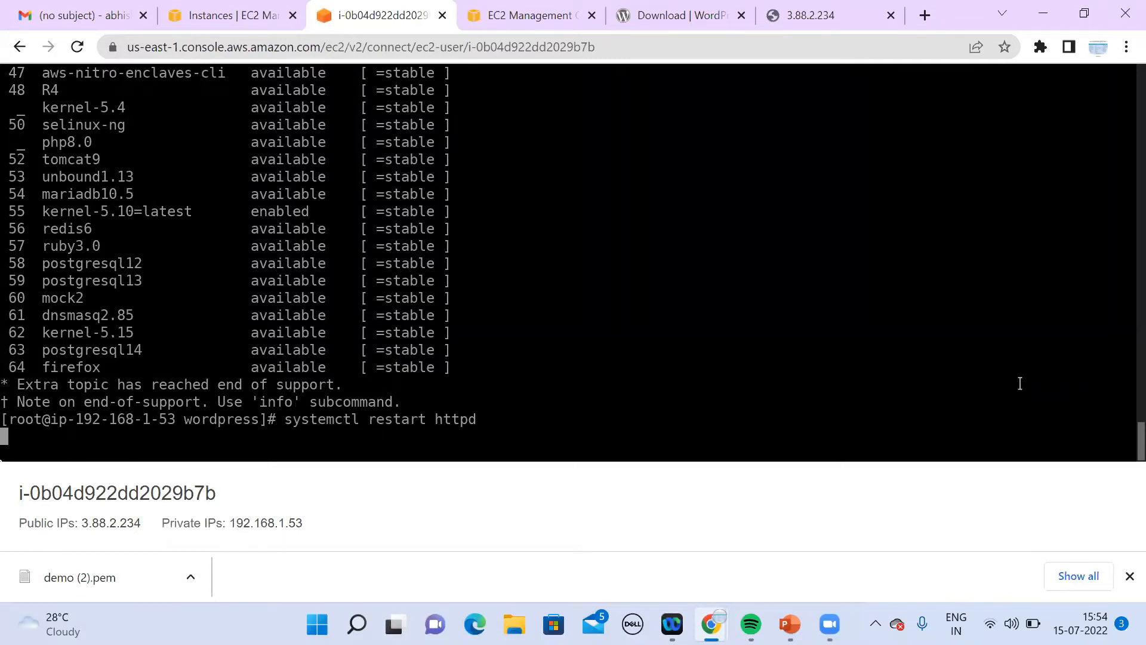
Step: Reload 3.88.2.234 until it shows 'Error establishing a database connection'
{"action": "left_click", "coordinate": [835, 28]}
{"action": "key", "text": "Return"}
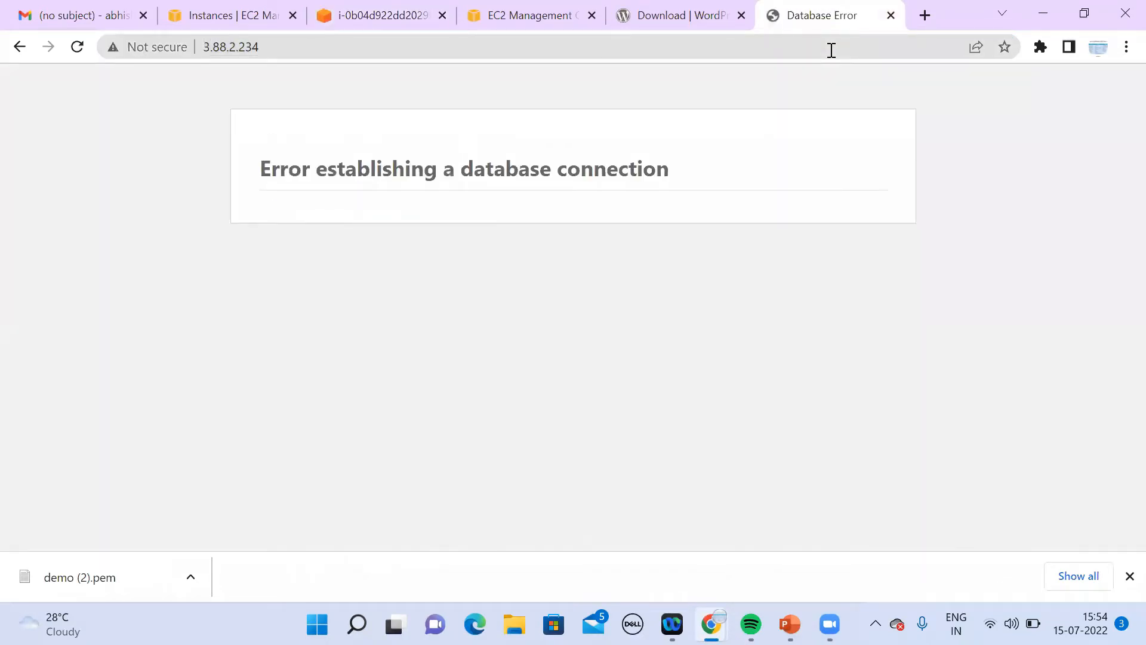
{"action": "left_click", "coordinate": [832, 50]}
{"action": "key", "text": "ctrl+c"}
{"action": "key", "text": "Return"}
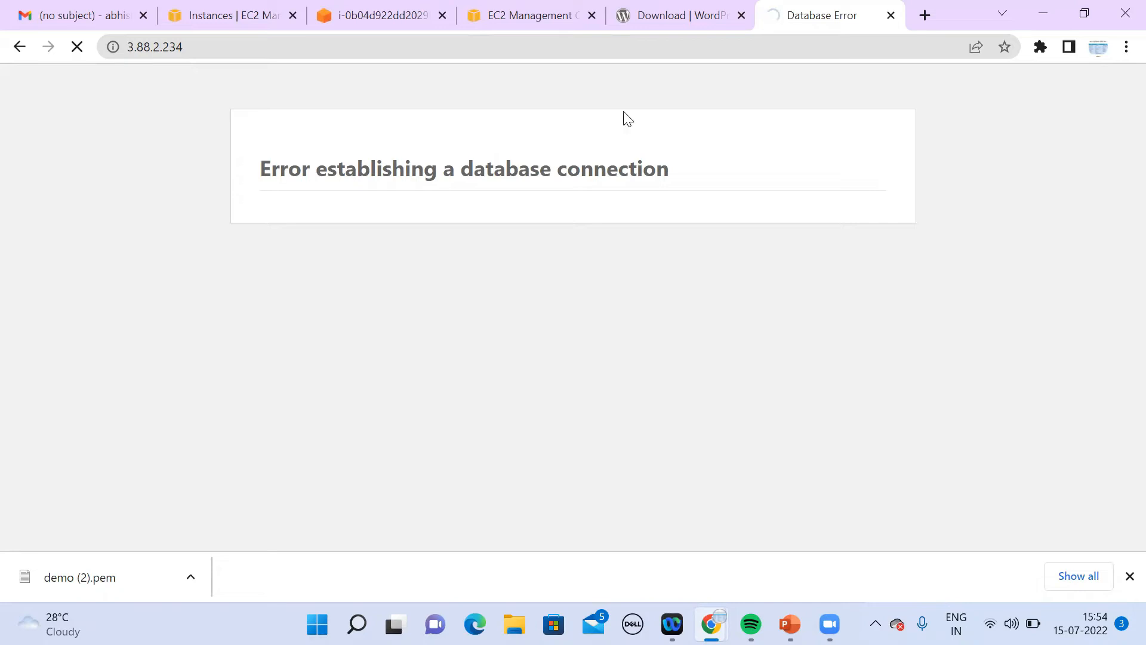
{"action": "left_click", "coordinate": [371, 23]}
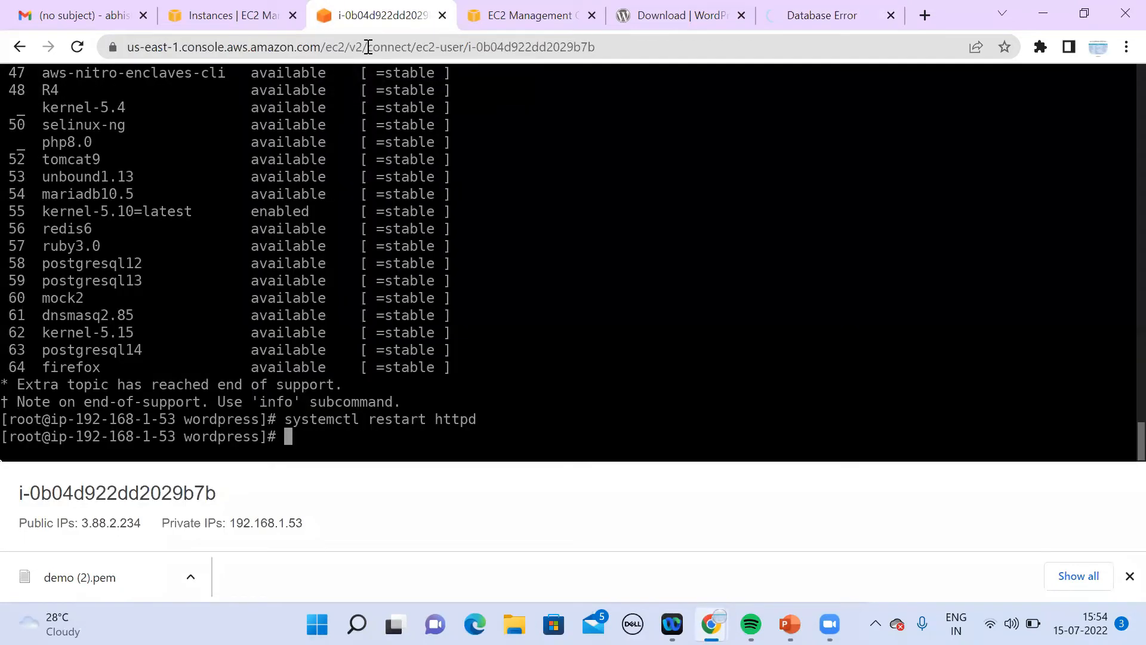
{"action": "left_click", "coordinate": [785, 20]}
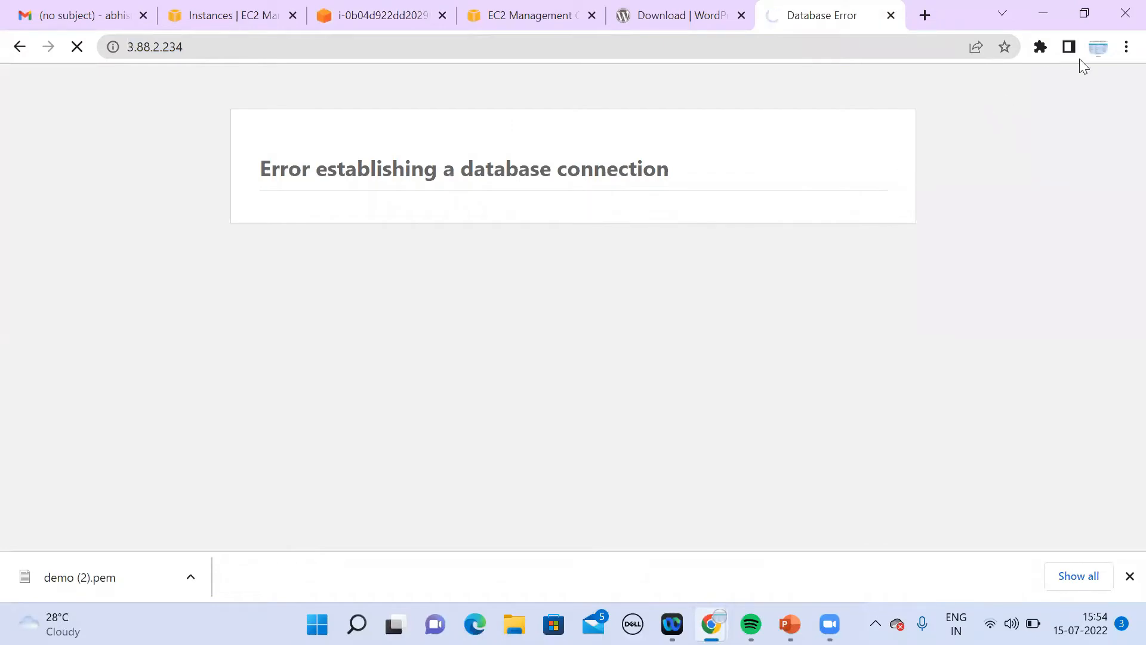
Step: Confirm the database connection error at 3.88.2.234 in an Incognito window, then return to the terminal
{"action": "left_click", "coordinate": [1126, 46]}
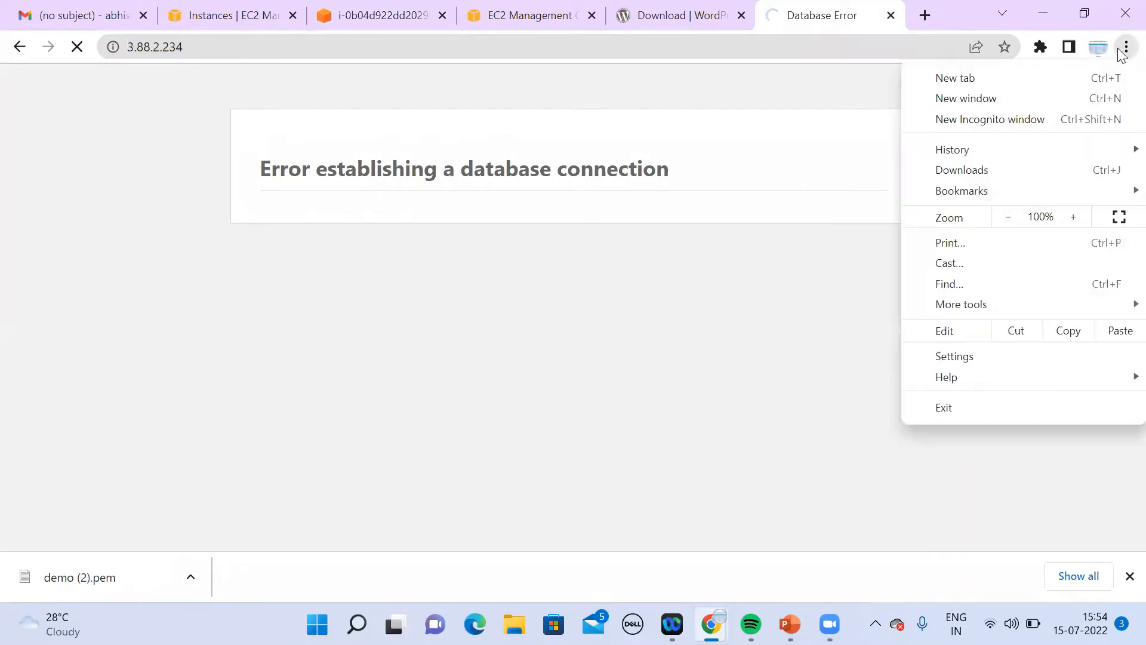
{"action": "left_click", "coordinate": [995, 120]}
{"action": "key", "text": "ctrl+v"}
{"action": "key", "text": "Return"}
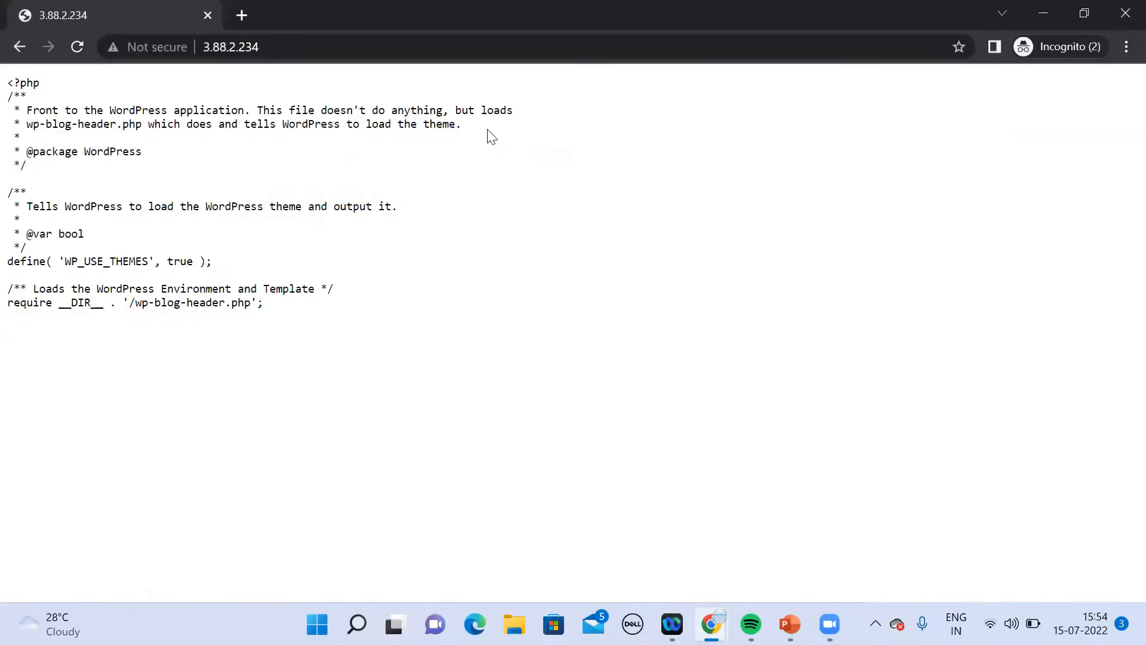
{"action": "left_click", "coordinate": [423, 47]}
{"action": "key", "text": "Return"}
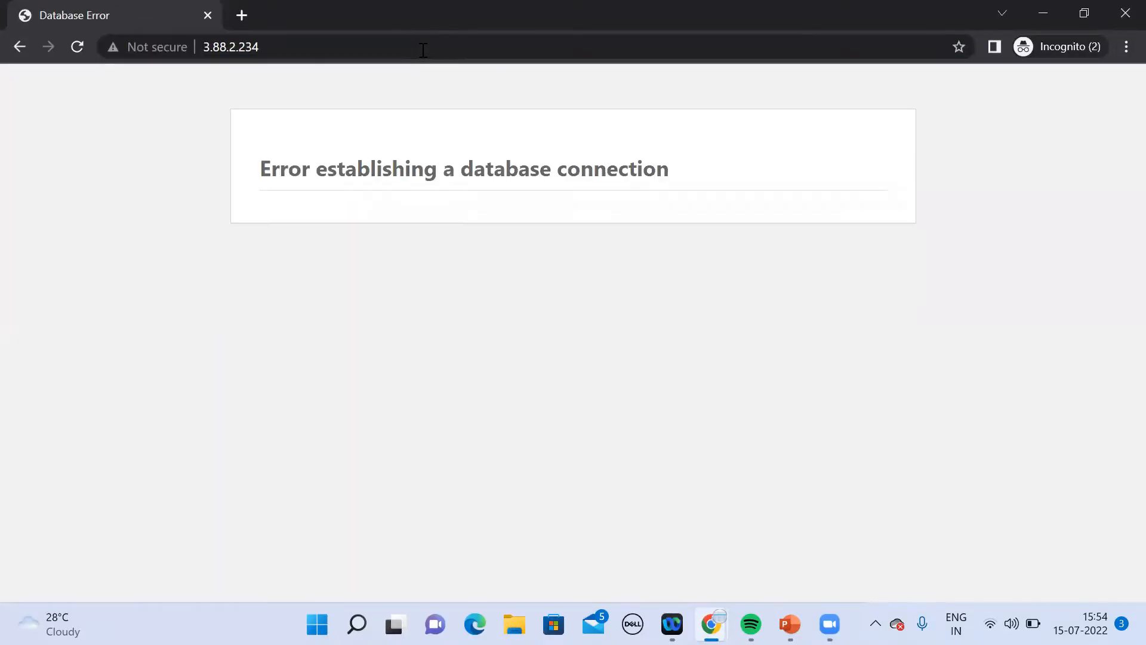
{"action": "left_click", "coordinate": [423, 51]}
{"action": "key", "text": "Return"}
{"action": "left_click_drag", "start_coordinate": [264, 162], "coordinate": [675, 187]}
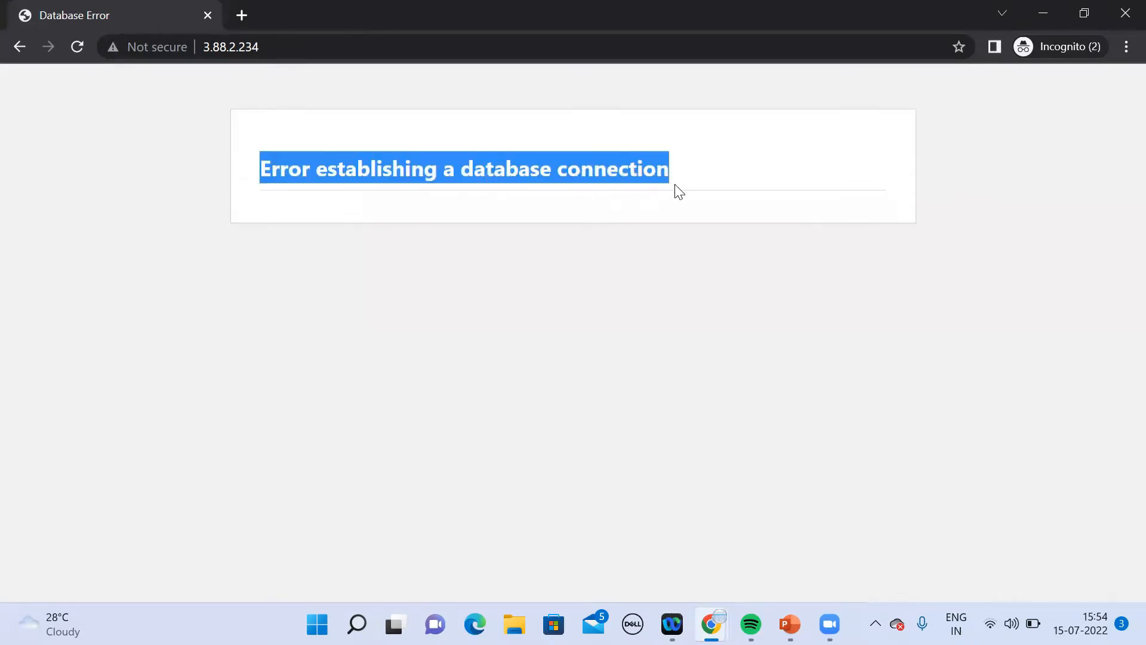
{"action": "left_click", "coordinate": [1054, 11]}
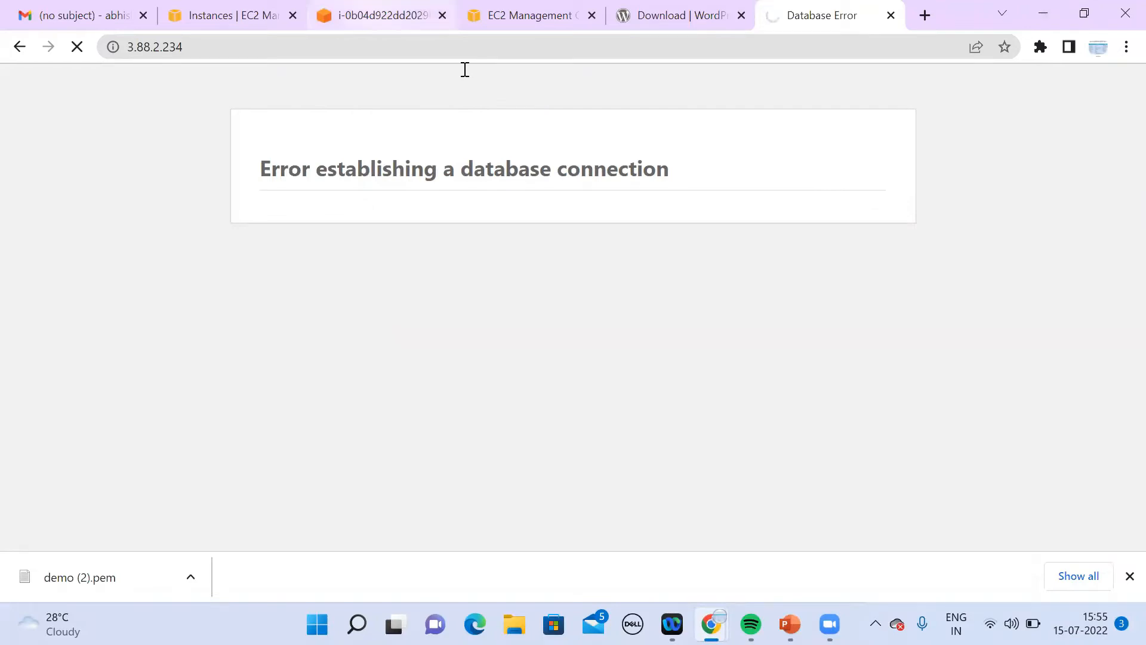
{"action": "left_click", "coordinate": [412, 17]}
{"action": "key", "text": "Up"}
{"action": "key", "text": "Up"}
{"action": "key", "text": "Up"}
{"action": "key", "text": "Up"}
{"action": "key", "text": "Up"}
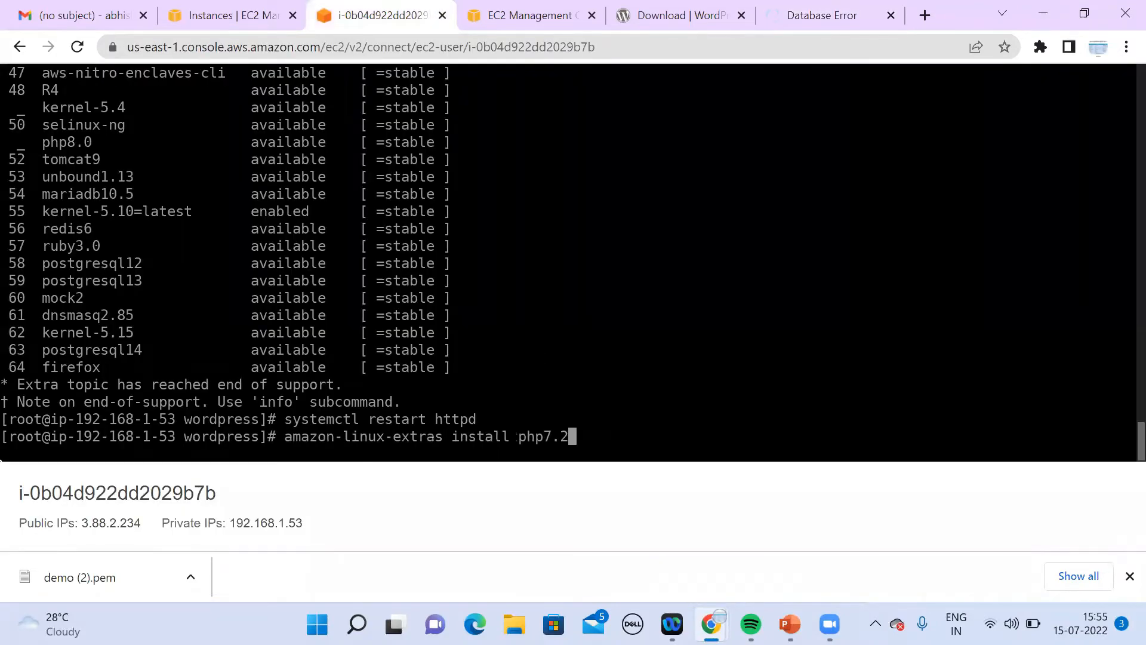
Step: Reopen wp-config.php in nano from command history and move to the database settings
{"action": "key", "text": "Up"}
{"action": "key", "text": "Up"}
{"action": "key", "text": "Up"}
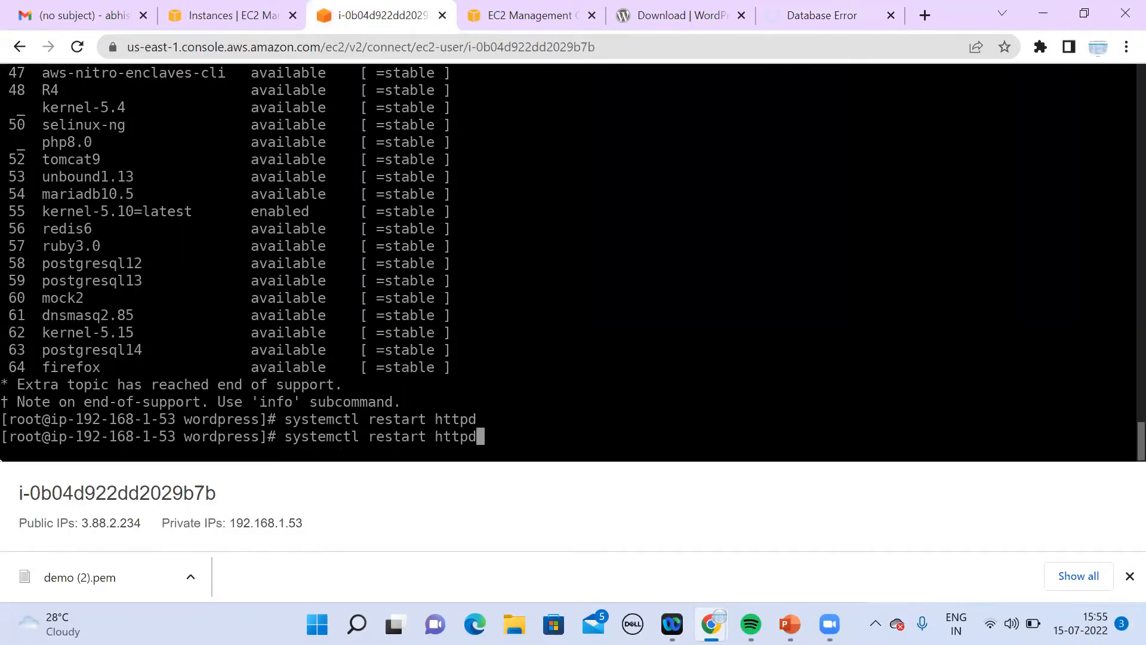
{"action": "key", "text": "Up"}
{"action": "key", "text": "Up"}
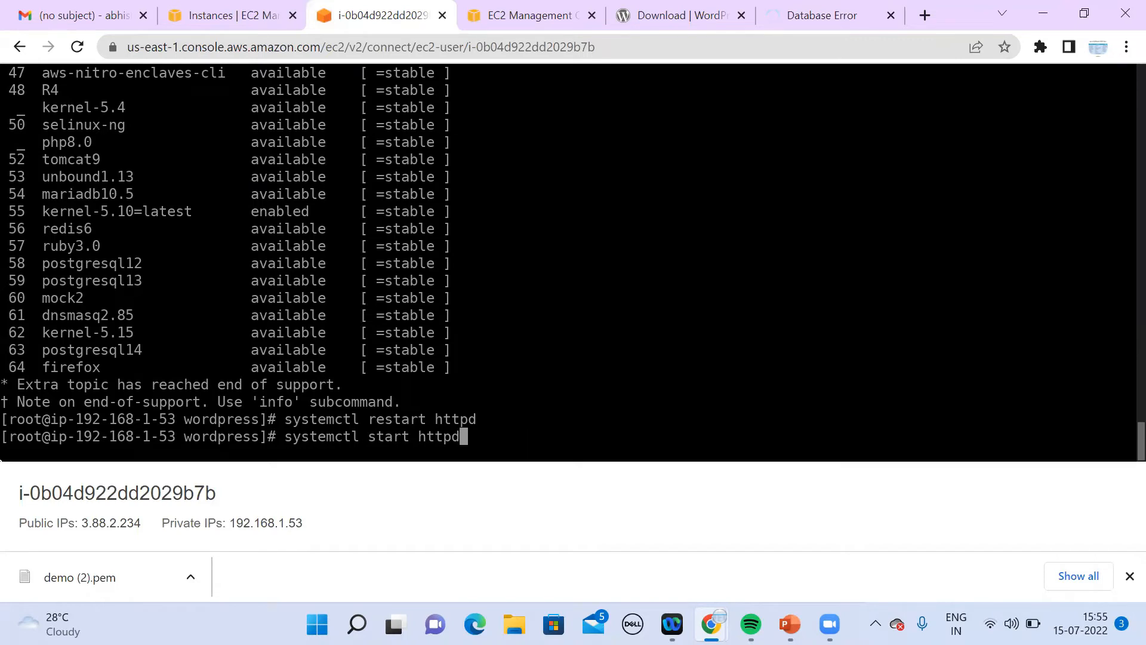
{"action": "key", "text": "Up"}
{"action": "key", "text": "Up"}
{"action": "key", "text": "Up"}
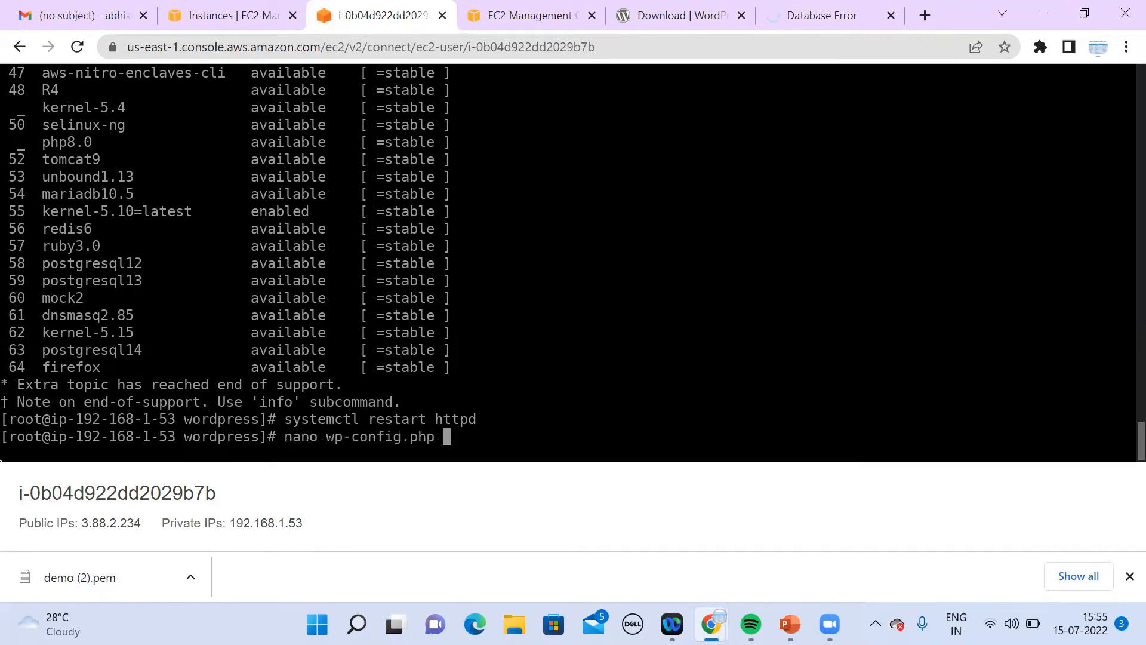
{"action": "key", "text": "Return"}
{"action": "key", "text": "Down"}
{"action": "key", "text": "Down"}
{"action": "key", "text": "Down"}
{"action": "key", "text": "Down"}
{"action": "key", "text": "Down"}
{"action": "key", "text": "Down"}
{"action": "key", "text": "Down"}
{"action": "key", "text": "Down"}
{"action": "key", "text": "Down"}
{"action": "key", "text": "Down"}
{"action": "key", "text": "Down"}
{"action": "key", "text": "Down"}
{"action": "key", "text": "Down"}
{"action": "key", "text": "Down"}
{"action": "key", "text": "Down"}
{"action": "key", "text": "Down"}
{"action": "key", "text": "Down"}
{"action": "key", "text": "Down"}
{"action": "key", "text": "Down"}
{"action": "key", "text": "Down"}
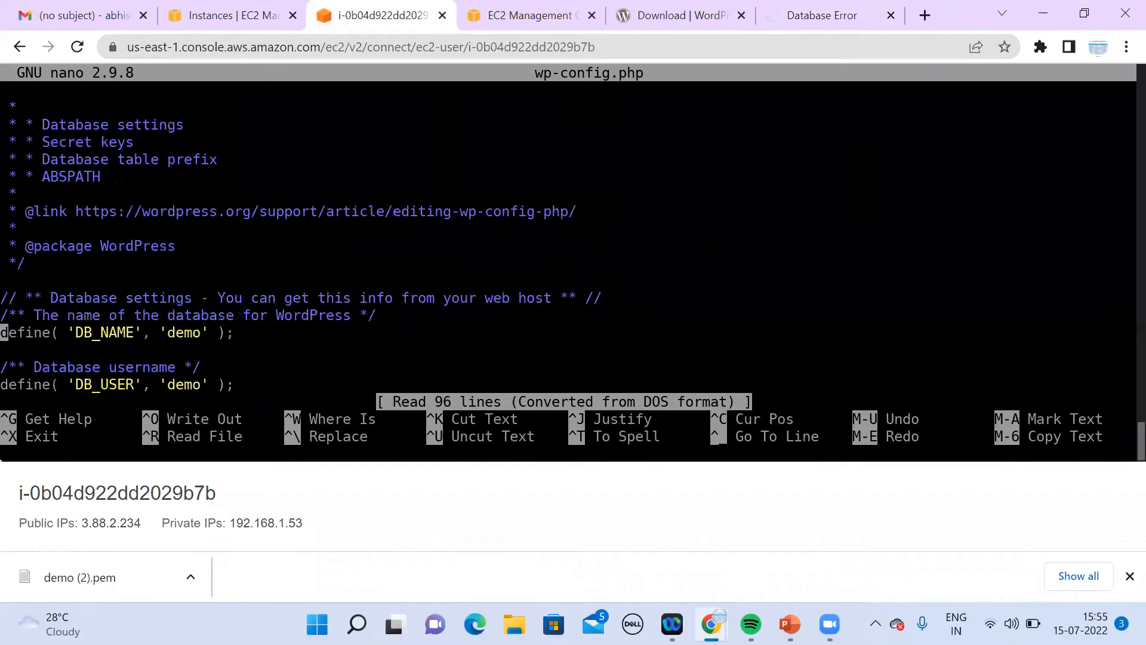
{"action": "key", "text": "Down"}
Step: Open the RDS service in the AWS console
{"action": "left_click", "coordinate": [516, 16]}
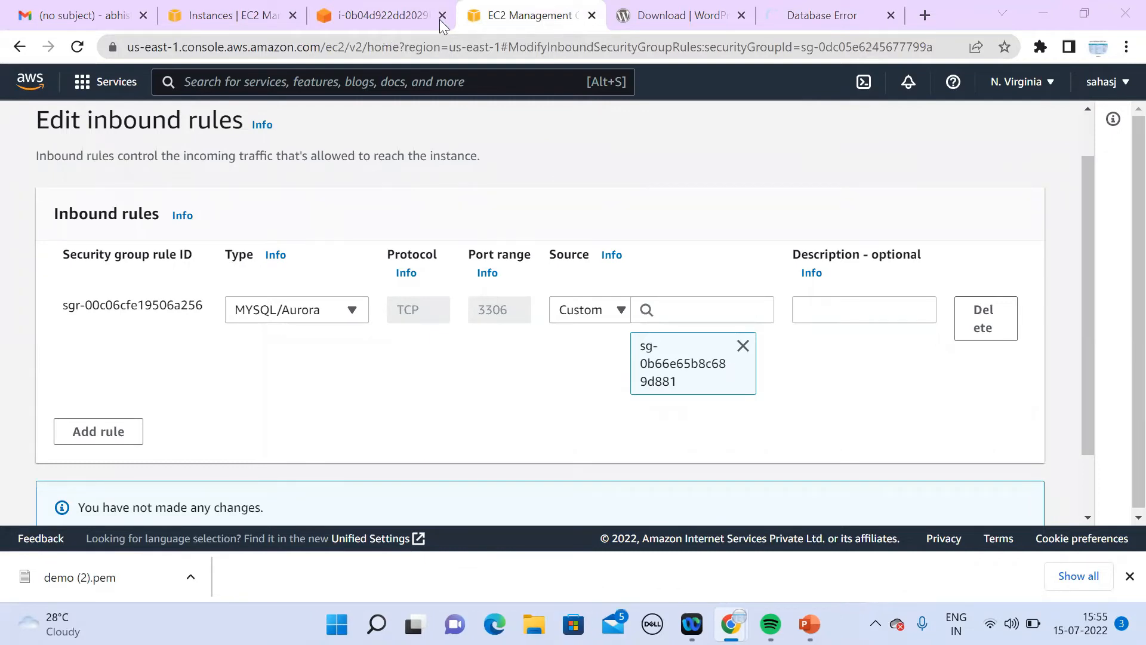
{"action": "left_click", "coordinate": [83, 93]}
{"action": "left_click", "coordinate": [408, 286]}
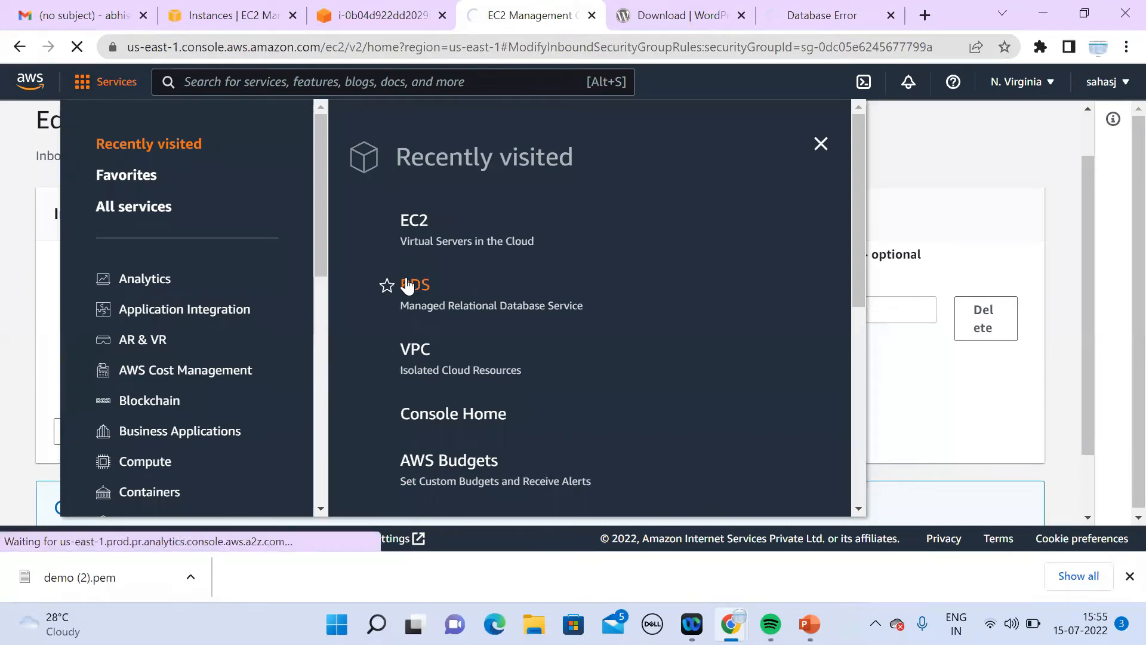
Step: Find the DB_HOST line in wp-config.php and erase its 'localhost' value
{"action": "left_click", "coordinate": [390, 18]}
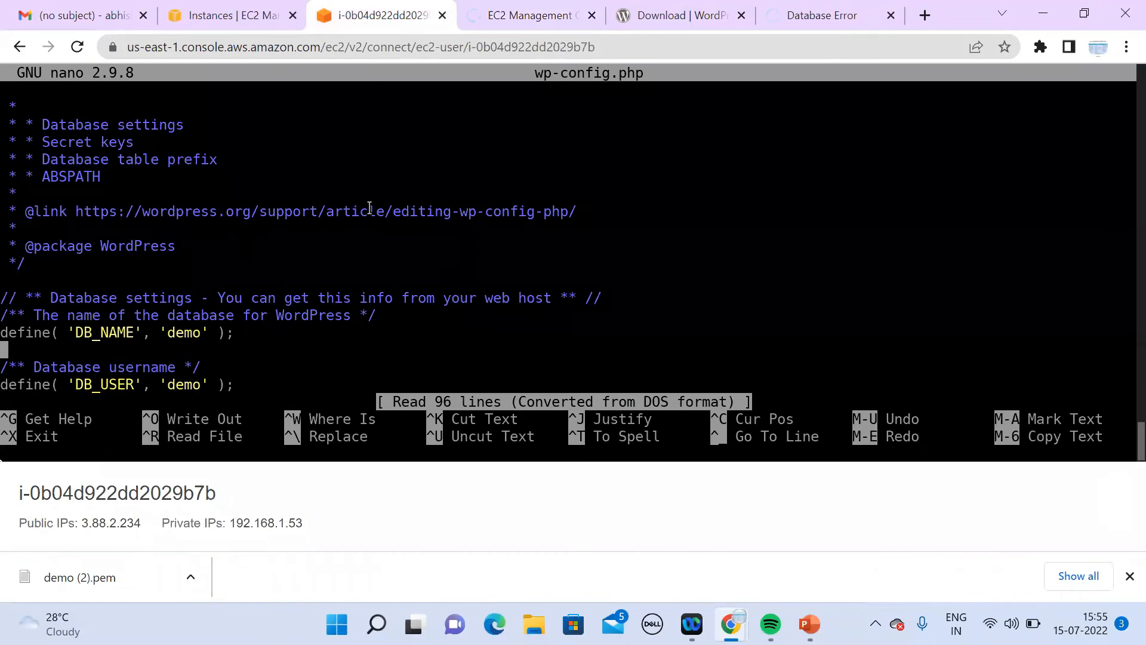
{"action": "key", "text": "Page_Down"}
{"action": "key", "text": "Page_Down"}
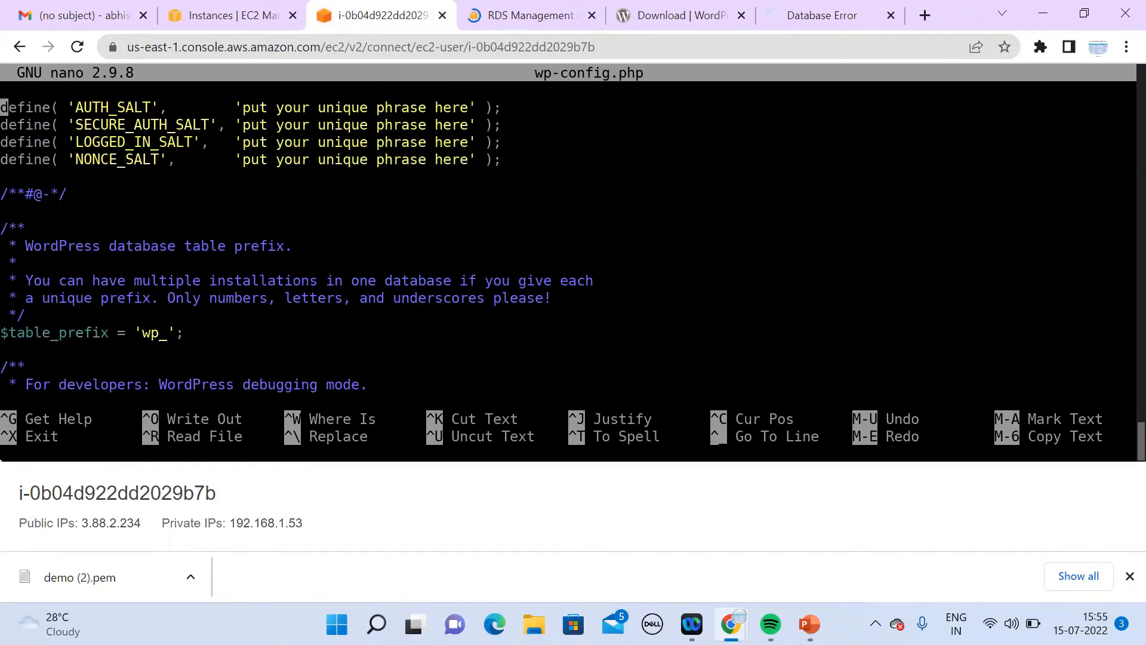
{"action": "key", "text": "Up"}
{"action": "key", "text": "Up"}
{"action": "key", "text": "Up"}
{"action": "key", "text": "Up"}
{"action": "key", "text": "Up"}
{"action": "key", "text": "Up"}
{"action": "key", "text": "Up"}
{"action": "key", "text": "Up"}
{"action": "key", "text": "Up"}
{"action": "key", "text": "Up"}
{"action": "key", "text": "Up"}
{"action": "key", "text": "Up"}
{"action": "key", "text": "Up"}
{"action": "key", "text": "Up"}
{"action": "key", "text": "Up"}
{"action": "key", "text": "Up"}
{"action": "key", "text": "Up"}
{"action": "key", "text": "Up"}
{"action": "key", "text": "Up"}
{"action": "key", "text": "Up"}
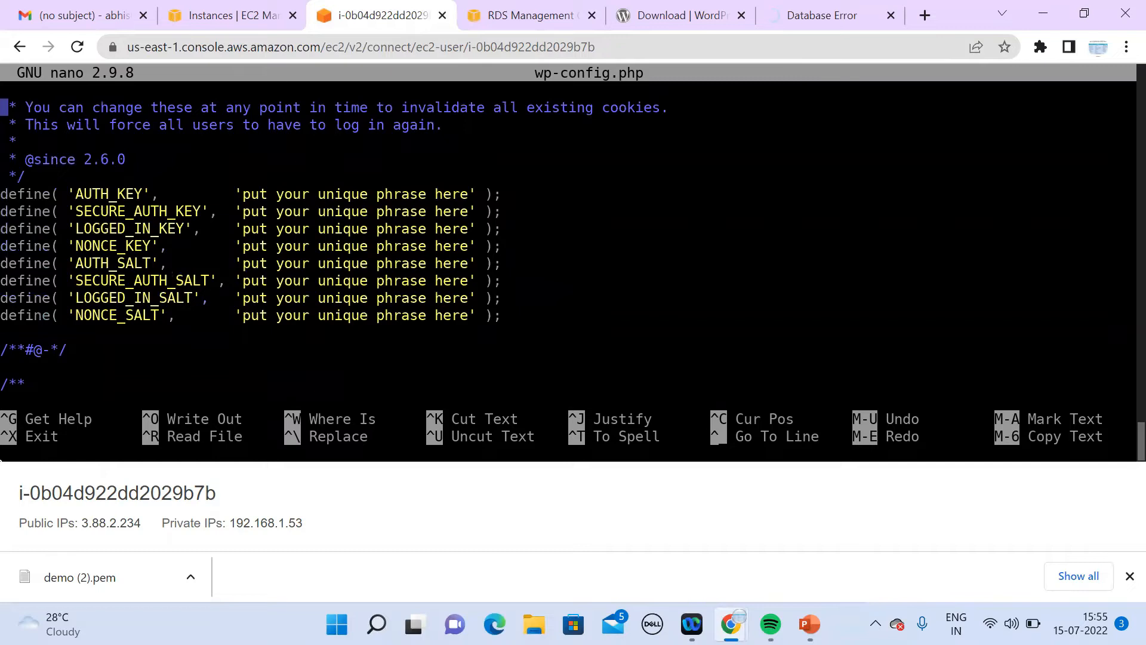
{"action": "key", "text": "Up"}
{"action": "key", "text": "Up"}
{"action": "key", "text": "Up"}
{"action": "key", "text": "Up"}
{"action": "key", "text": "Up"}
{"action": "key", "text": "Up"}
{"action": "key", "text": "Up"}
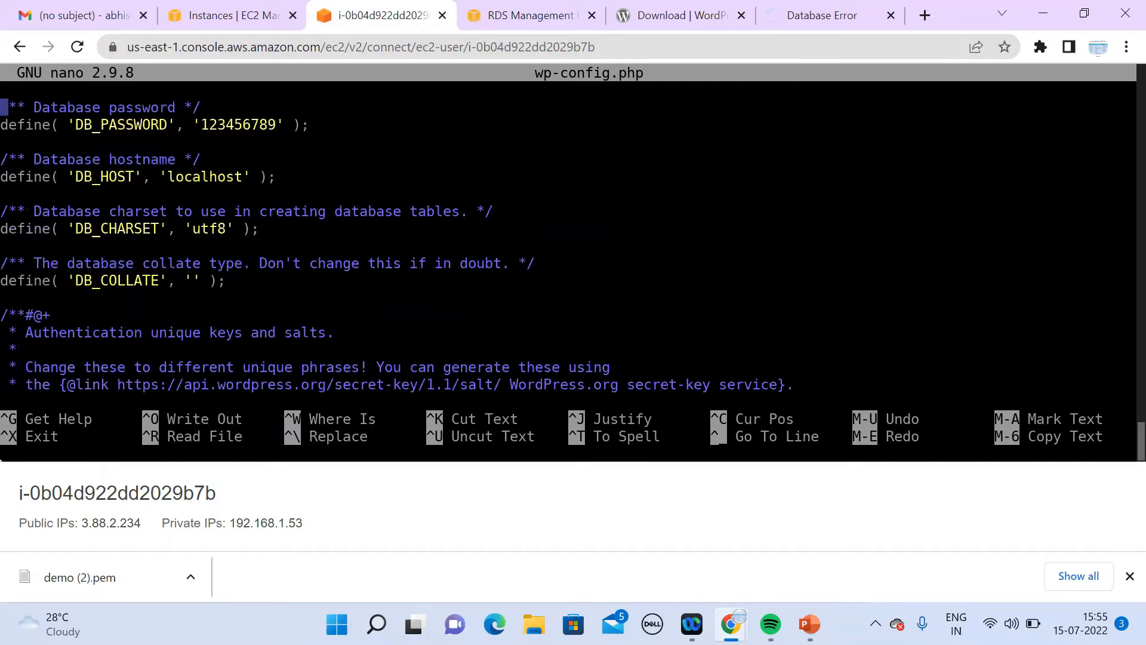
{"action": "key", "text": "Up"}
{"action": "key", "text": "Up"}
{"action": "key", "text": "Down"}
{"action": "key", "text": "Down"}
{"action": "key", "text": "Down"}
{"action": "key", "text": "Down"}
{"action": "key", "text": "Down"}
{"action": "key", "text": "Down"}
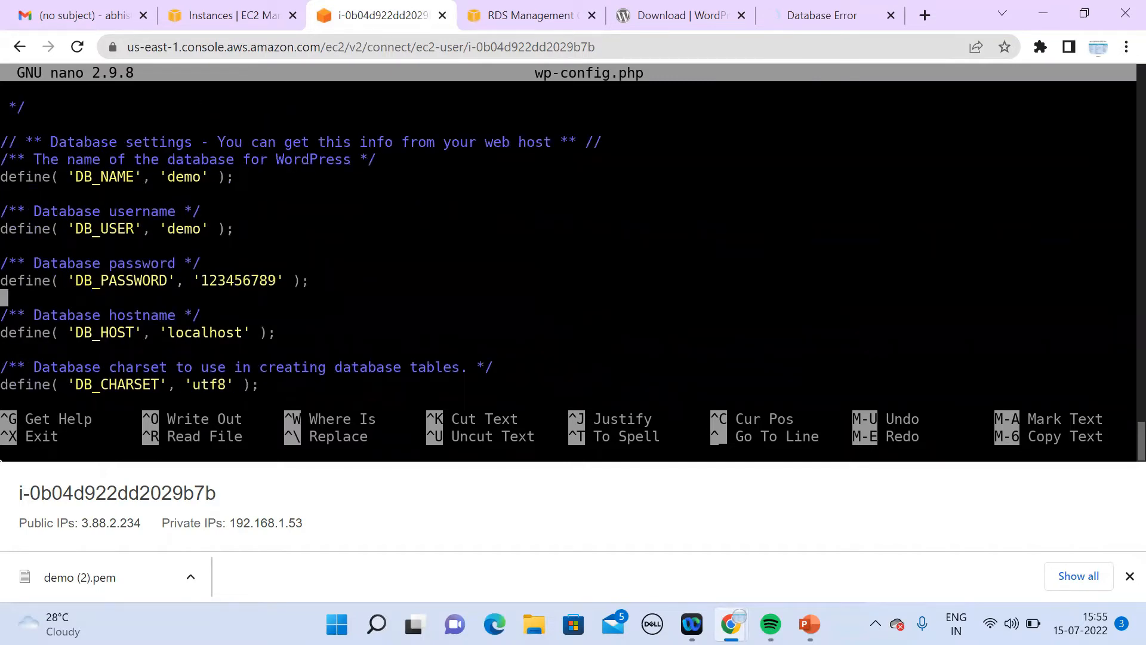
{"action": "key", "text": "Page_Down"}
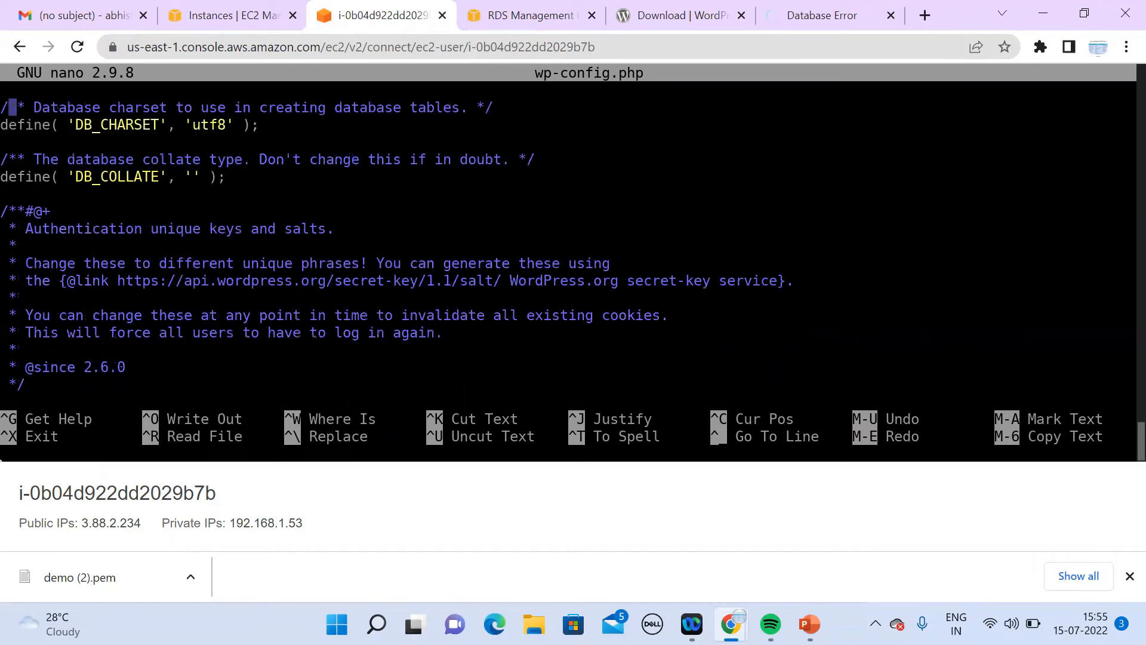
{"action": "key", "text": "Up"}
{"action": "key", "text": "Down"}
{"action": "key", "text": "Up"}
{"action": "key", "text": "Up"}
{"action": "key", "text": "Right"}
{"action": "key", "text": "Right"}
{"action": "key", "text": "Right"}
{"action": "key", "text": "Right"}
{"action": "key", "text": "Right"}
{"action": "key", "text": "Right"}
{"action": "key", "text": "Right"}
{"action": "key", "text": "Right"}
{"action": "key", "text": "Right"}
{"action": "key", "text": "Right"}
{"action": "key", "text": "Right"}
{"action": "key", "text": "Right"}
{"action": "key", "text": "Right"}
{"action": "key", "text": "Right"}
{"action": "key", "text": "Right"}
{"action": "key", "text": "Right"}
{"action": "key", "text": "Right"}
{"action": "key", "text": "Right"}
{"action": "key", "text": "Right"}
{"action": "key", "text": "Right"}
{"action": "key", "text": "Right"}
{"action": "key", "text": "Right"}
{"action": "key", "text": "BackSpace"}
{"action": "key", "text": "BackSpace"}
{"action": "key", "text": "BackSpace"}
{"action": "key", "text": "BackSpace"}
{"action": "key", "text": "BackSpace"}
{"action": "key", "text": "BackSpace"}
{"action": "key", "text": "BackSpace"}
{"action": "key", "text": "BackSpace"}
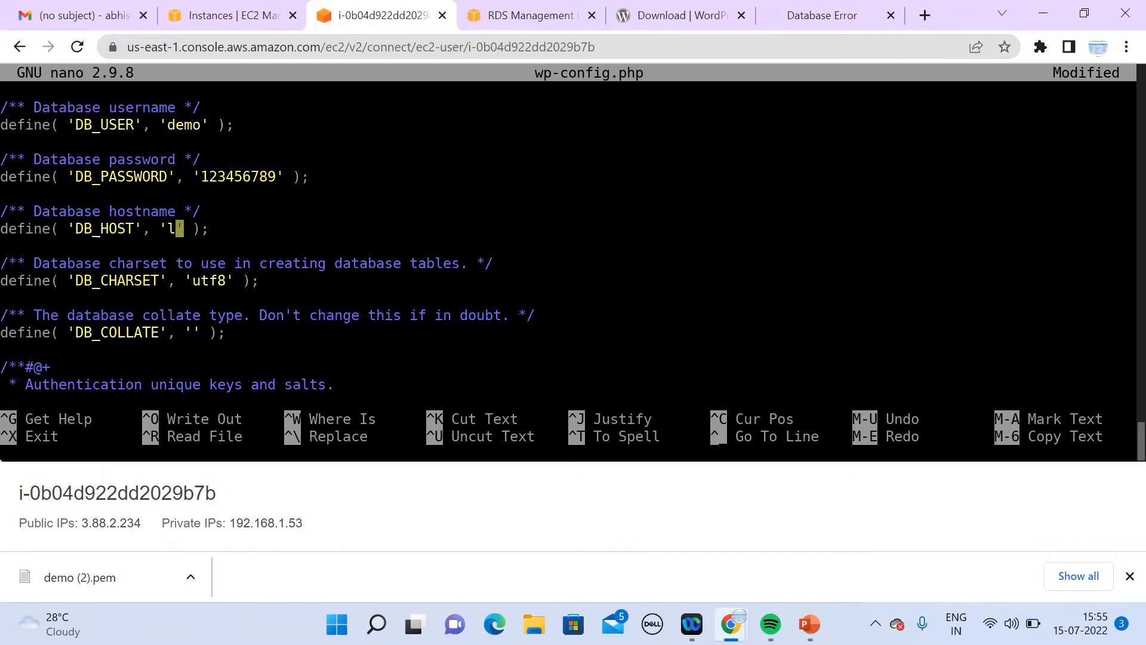
{"action": "key", "text": "BackSpace"}
Step: Copy the endpoint of the 'demo' RDS database from its details page
{"action": "left_click", "coordinate": [529, 17]}
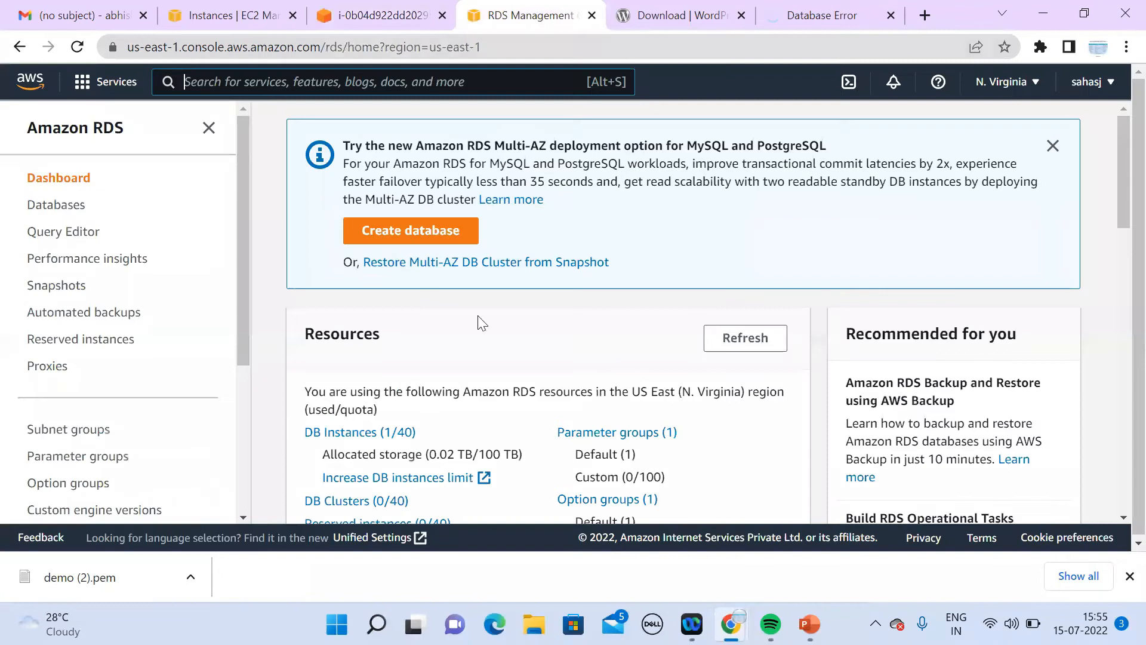
{"action": "left_click", "coordinate": [384, 434]}
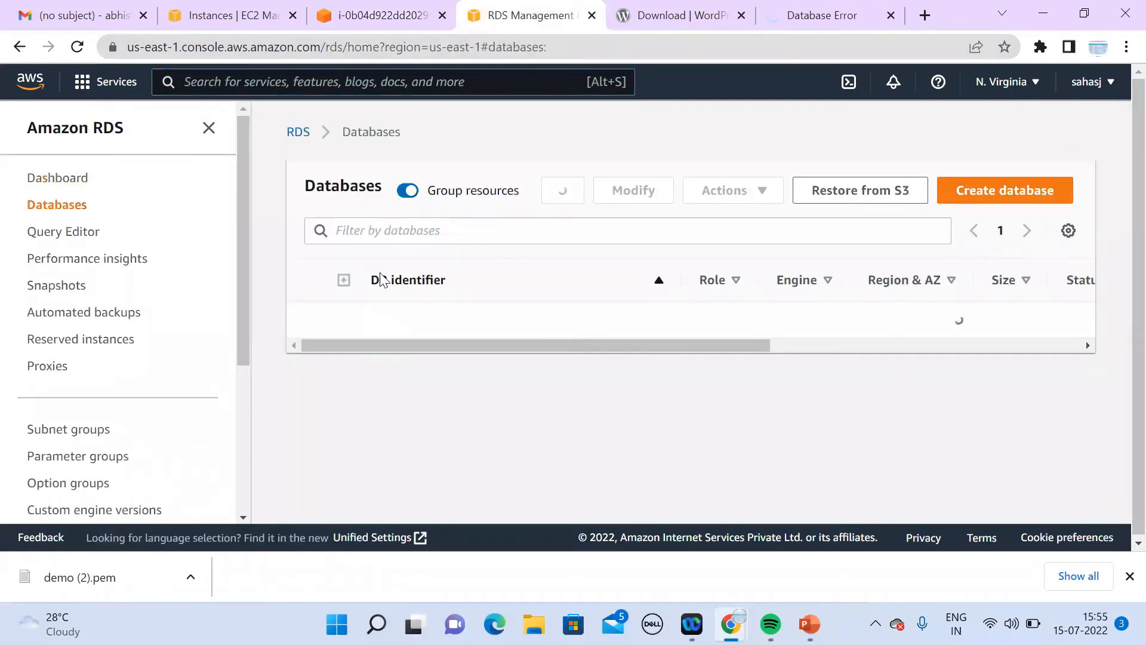
{"action": "left_click", "coordinate": [396, 321]}
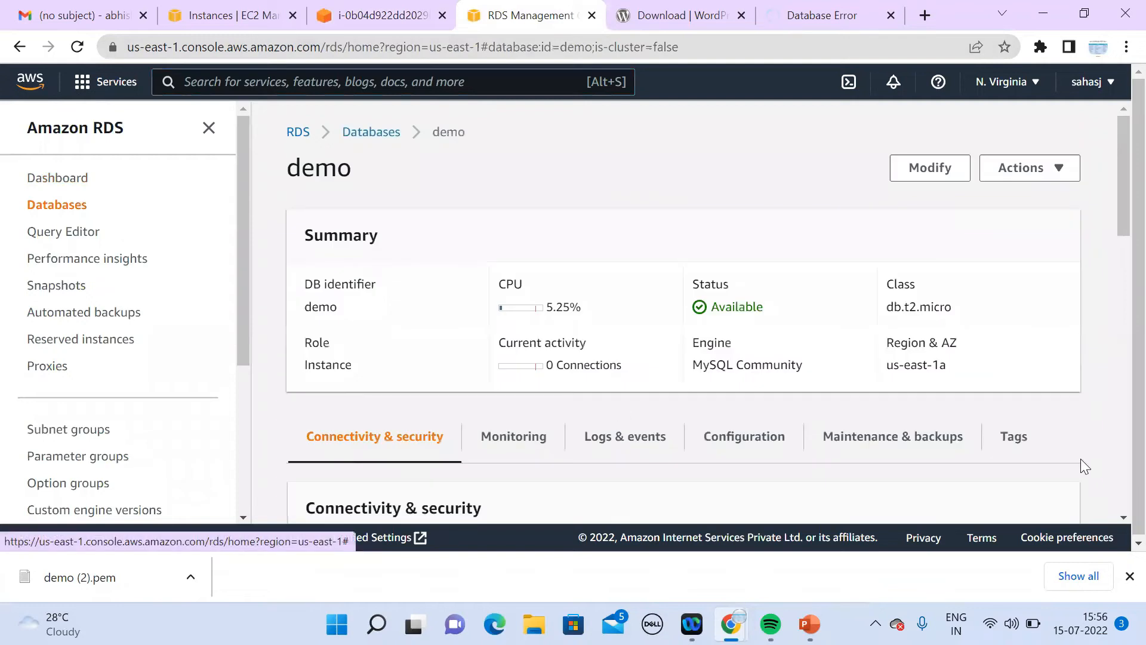
{"action": "left_click", "coordinate": [1123, 518]}
{"action": "left_click", "coordinate": [1117, 522]}
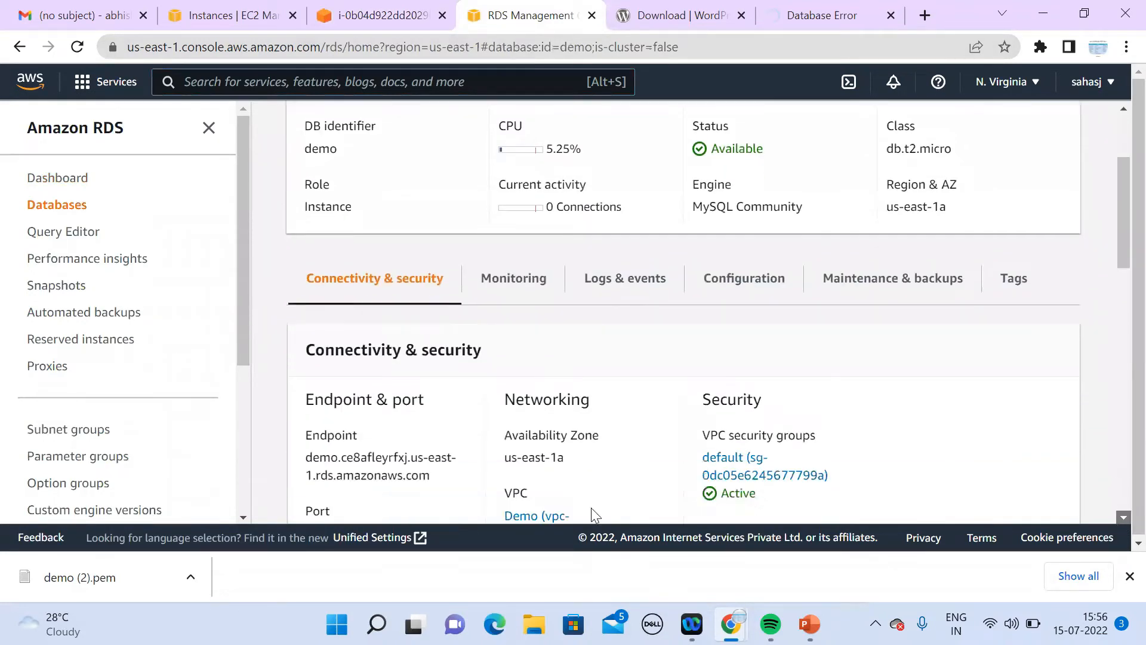
{"action": "left_click_drag", "start_coordinate": [304, 436], "coordinate": [431, 452]}
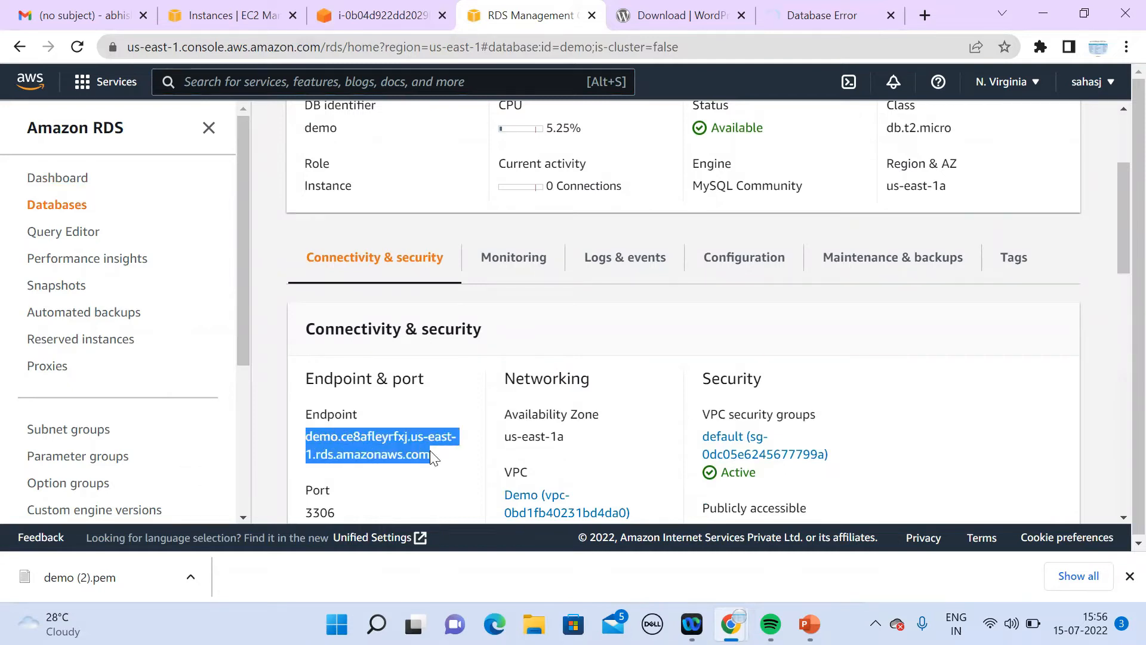
Step: Paste the demo.ce8afleyrfxj.us-east-1.rds.amazonaws.com endpoint as DB_HOST and save wp-config.php
{"action": "left_click", "coordinate": [390, 17]}
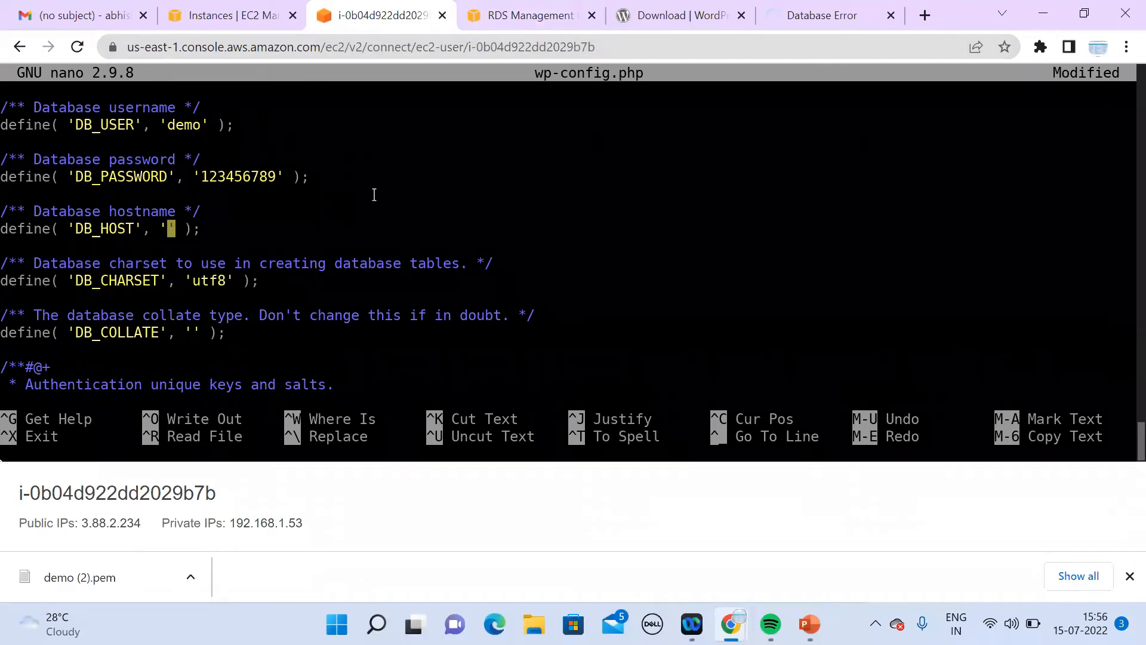
{"action": "type", "text": "demo.ce8afleyrfxj.us-east-1.rds.amazonaws.com"}
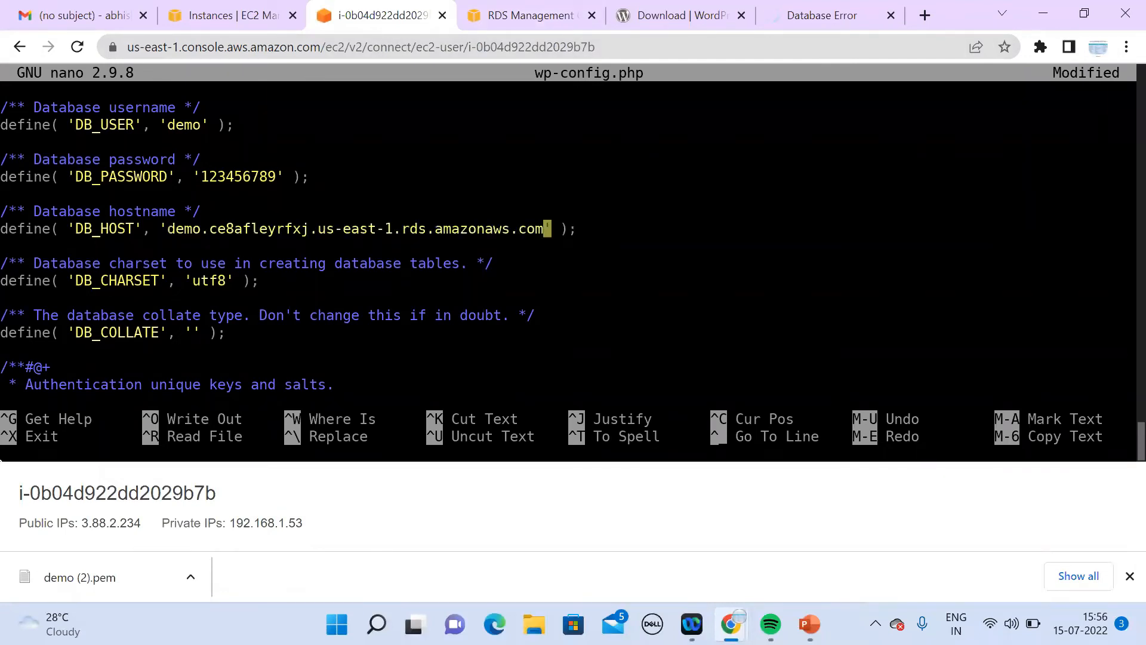
{"action": "key", "text": "ctrl+x"}
{"action": "key", "text": "y"}
{"action": "key", "text": "Return"}
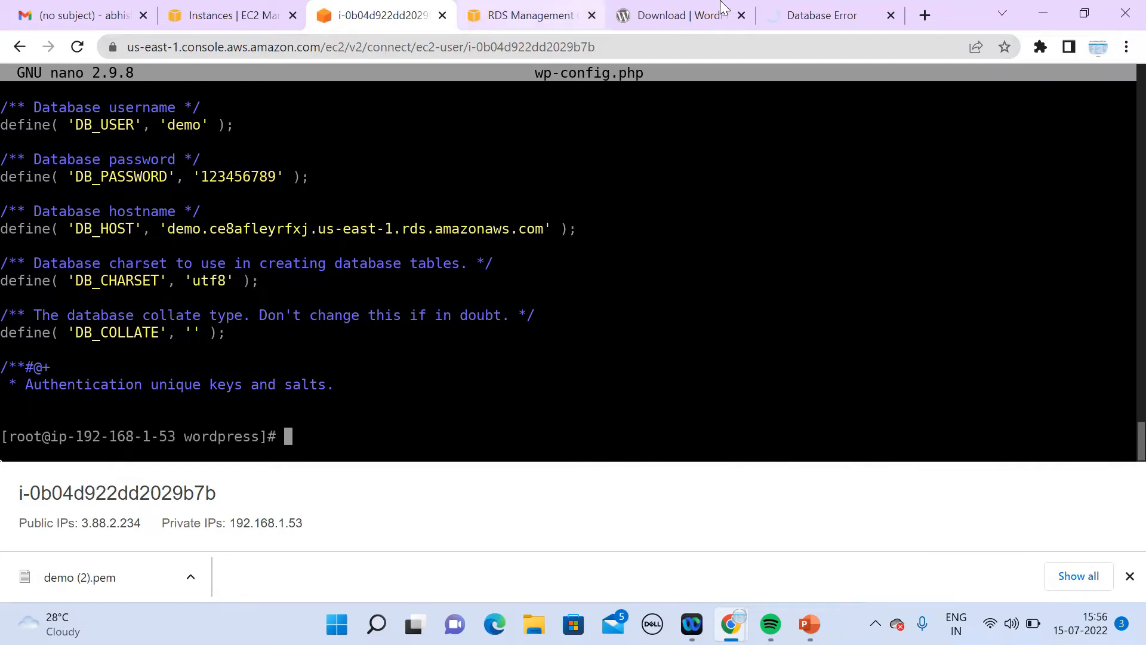
Step: Switch to the 3.88.2.234 site tab and edit its address
{"action": "left_click", "coordinate": [784, 17]}
{"action": "left_click", "coordinate": [787, 42]}
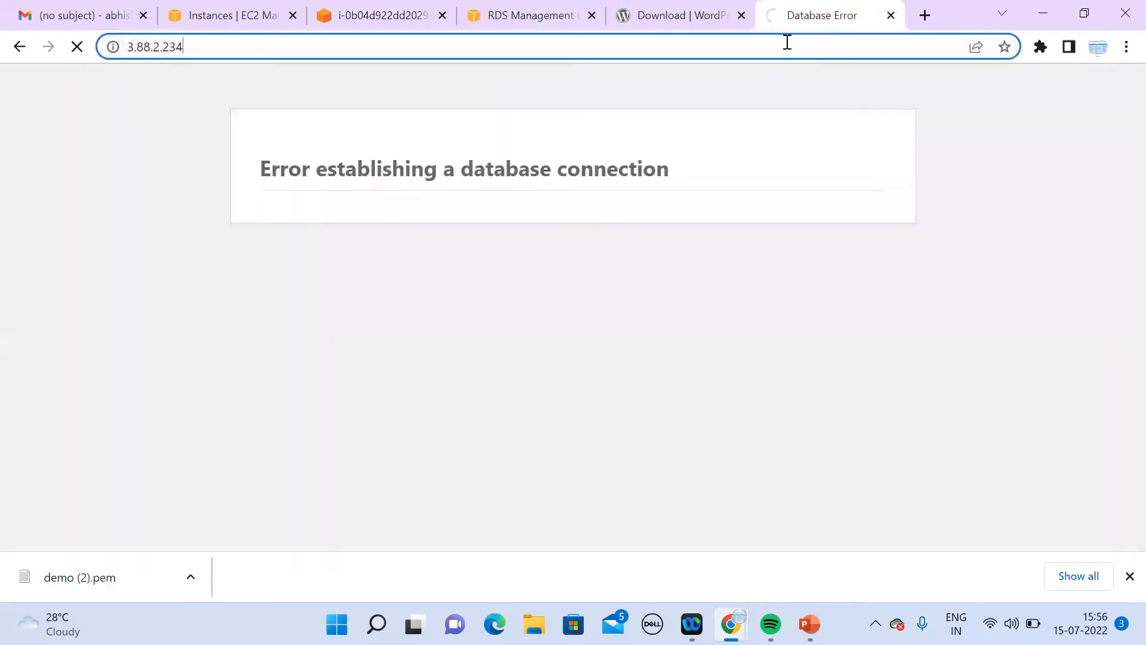
{"action": "type", "text": "\\"}
{"action": "key", "text": "BackSpace"}
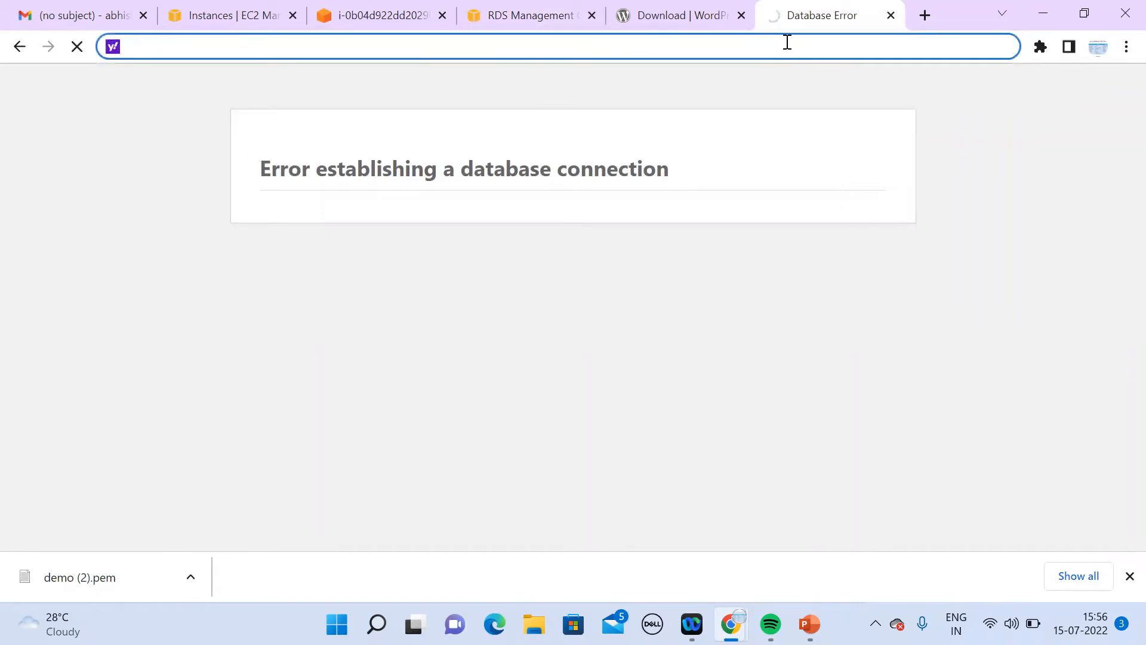
Step: Reload the site and fill the WordPress install form with title 'demo' and the suggested username
{"action": "type", "text": "\\"}
{"action": "key", "text": "Escape"}
{"action": "key", "text": "ctrl+c"}
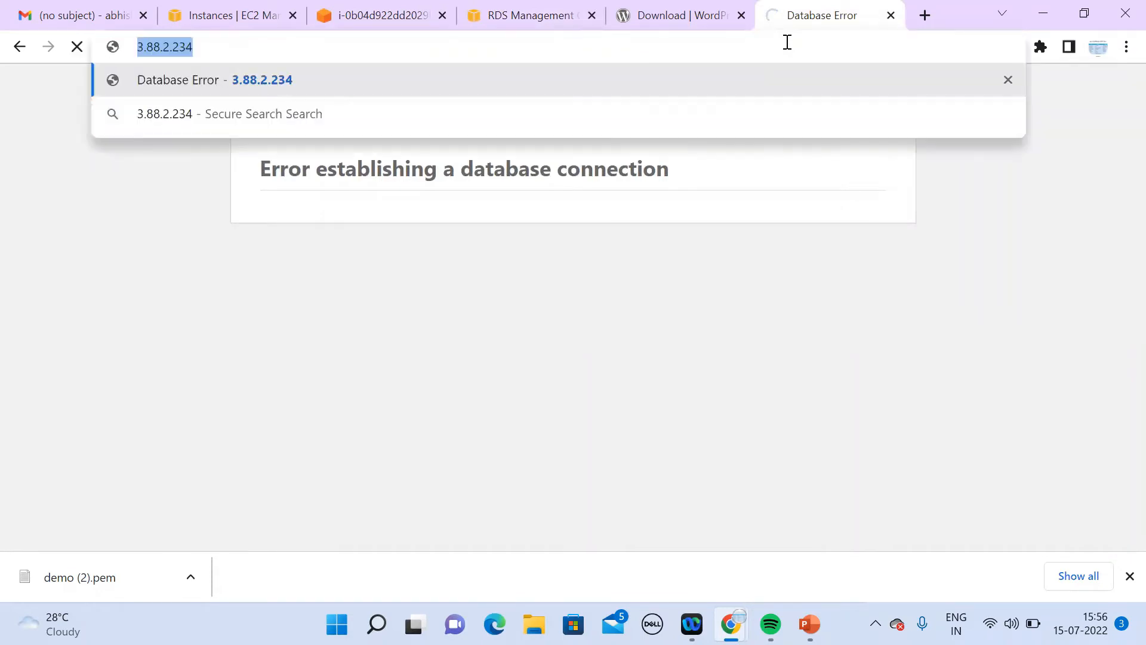
{"action": "key", "text": "Return"}
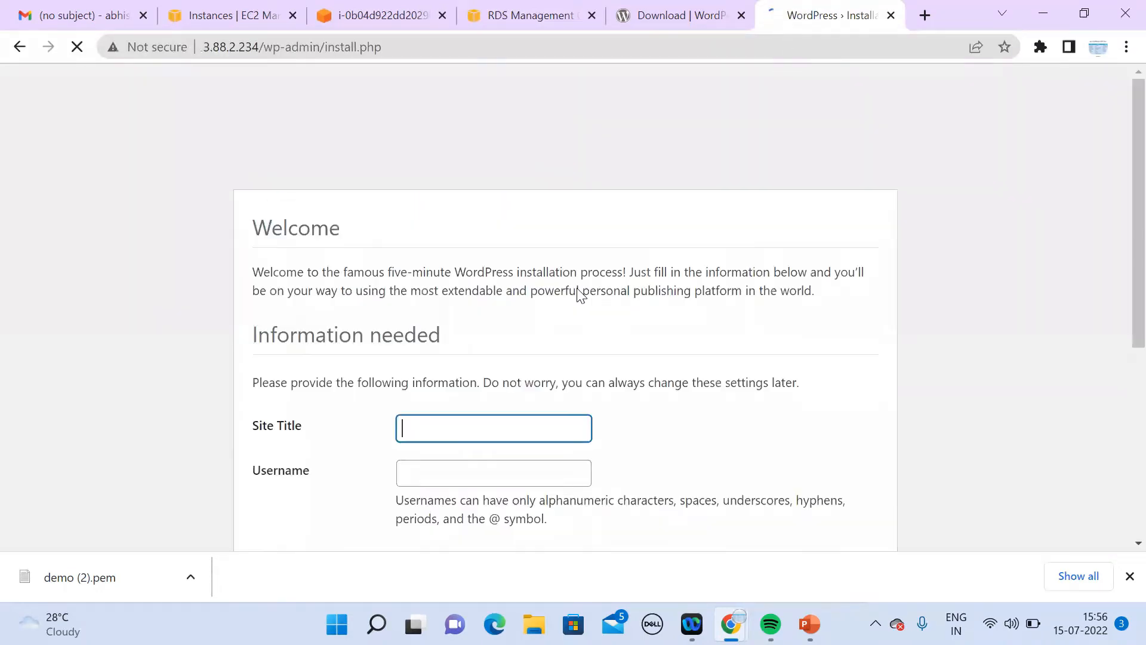
{"action": "scroll", "coordinate": [1118, 545], "scroll_direction": "down", "scroll_amount": 5}
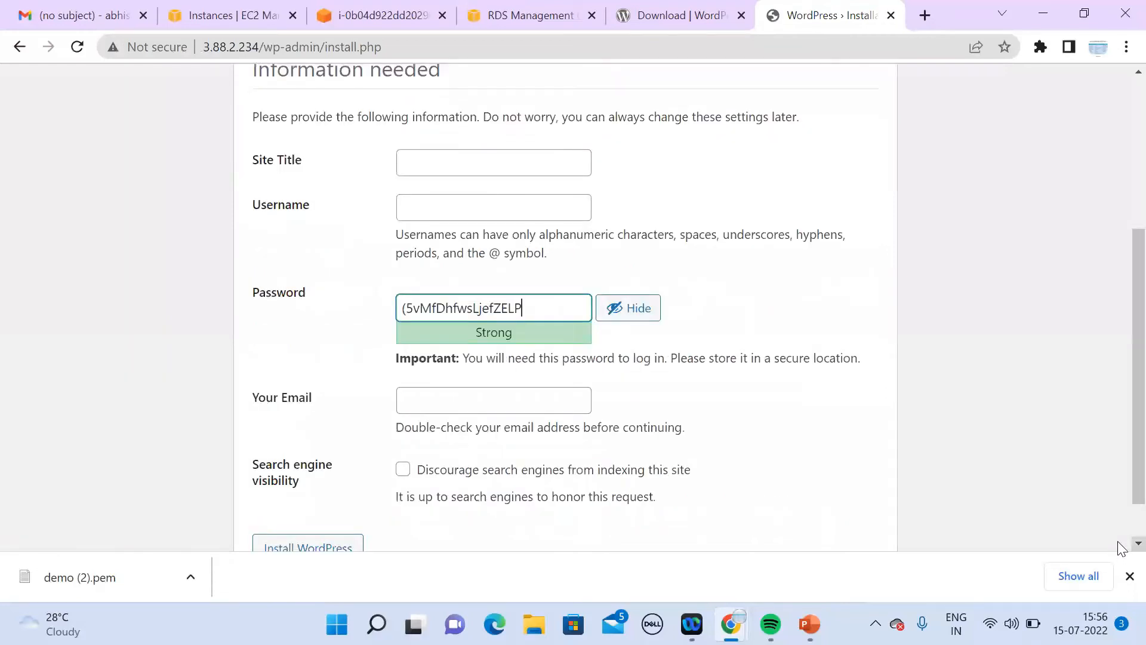
{"action": "left_click", "coordinate": [556, 134]}
{"action": "type", "text": "demo"}
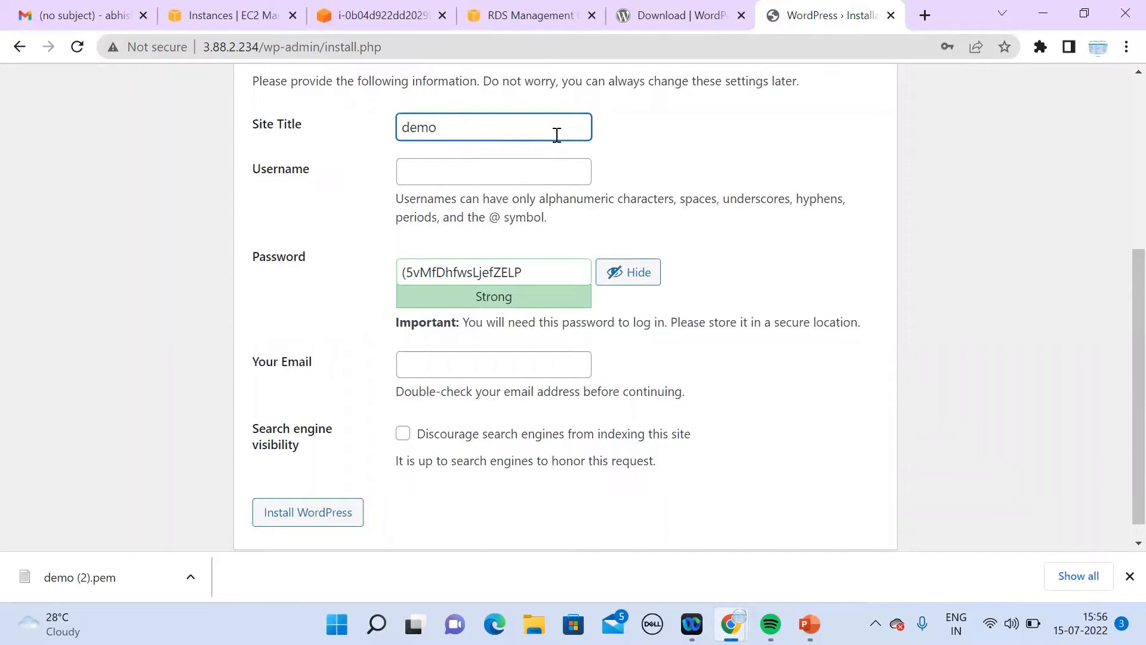
{"action": "left_click", "coordinate": [483, 175]}
{"action": "left_click", "coordinate": [496, 213]}
{"action": "left_click", "coordinate": [325, 517]}
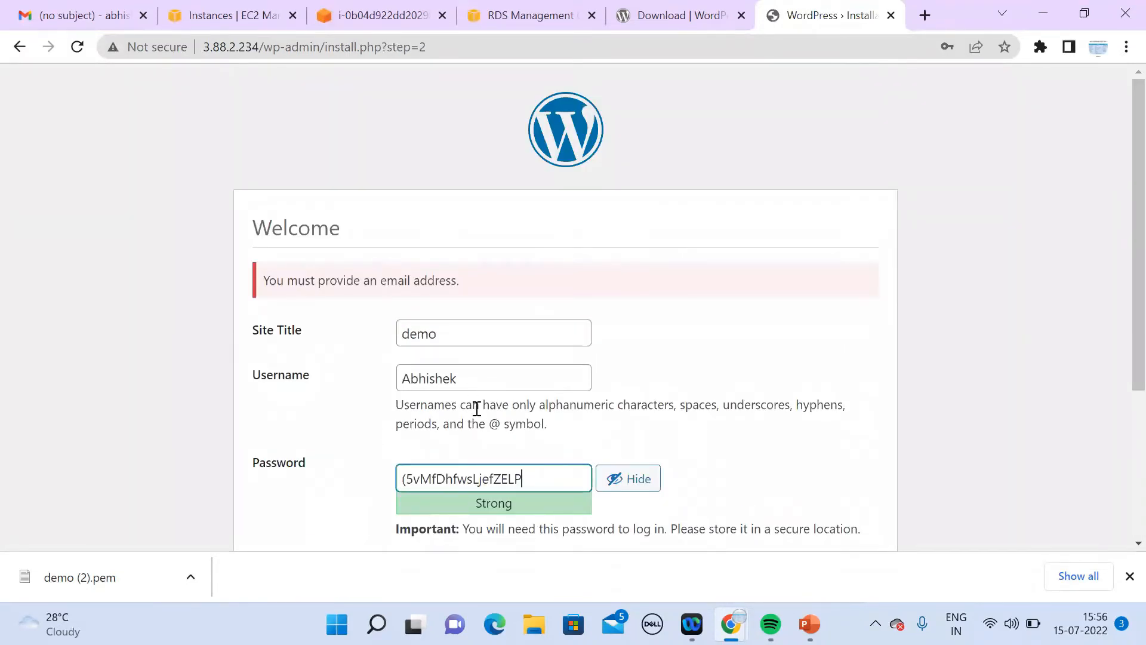
Step: Add the admin e-mail, complete the install, and decline Chrome's password save
{"action": "scroll", "coordinate": [1131, 541], "scroll_direction": "down", "scroll_amount": 4}
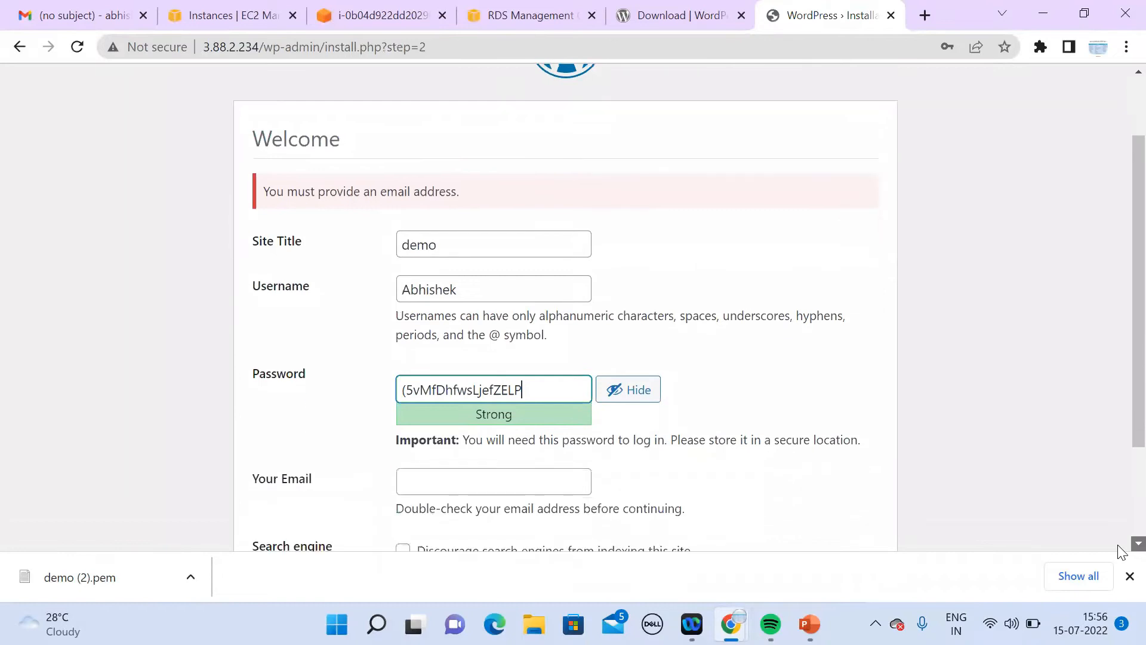
{"action": "left_click", "coordinate": [486, 344]}
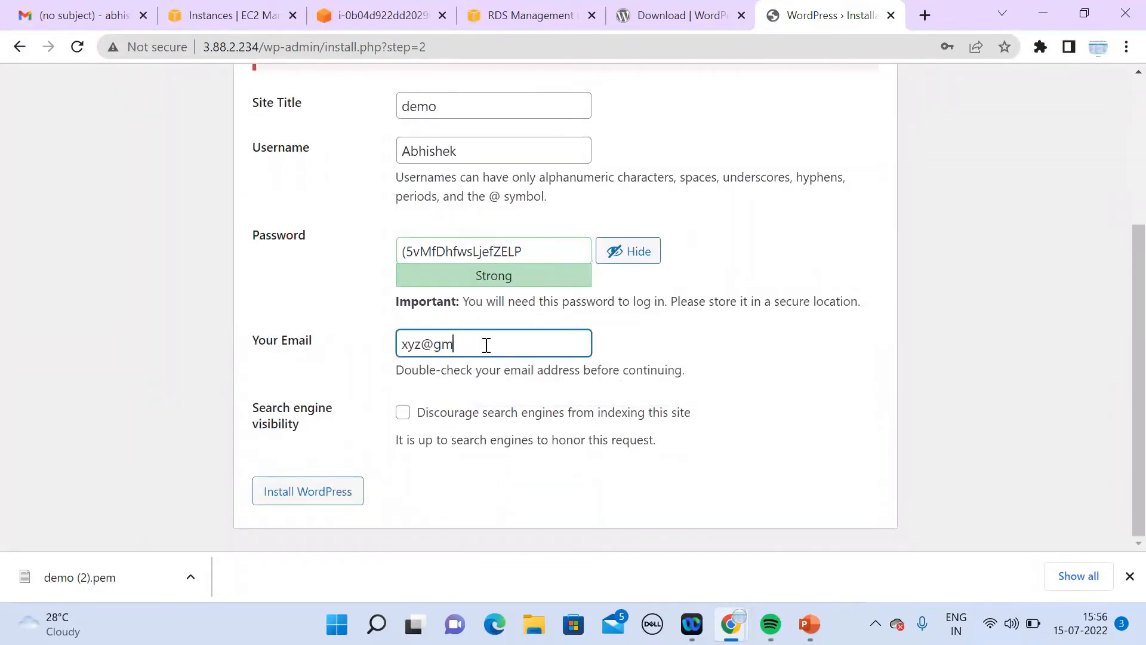
{"action": "left_click", "coordinate": [346, 499]}
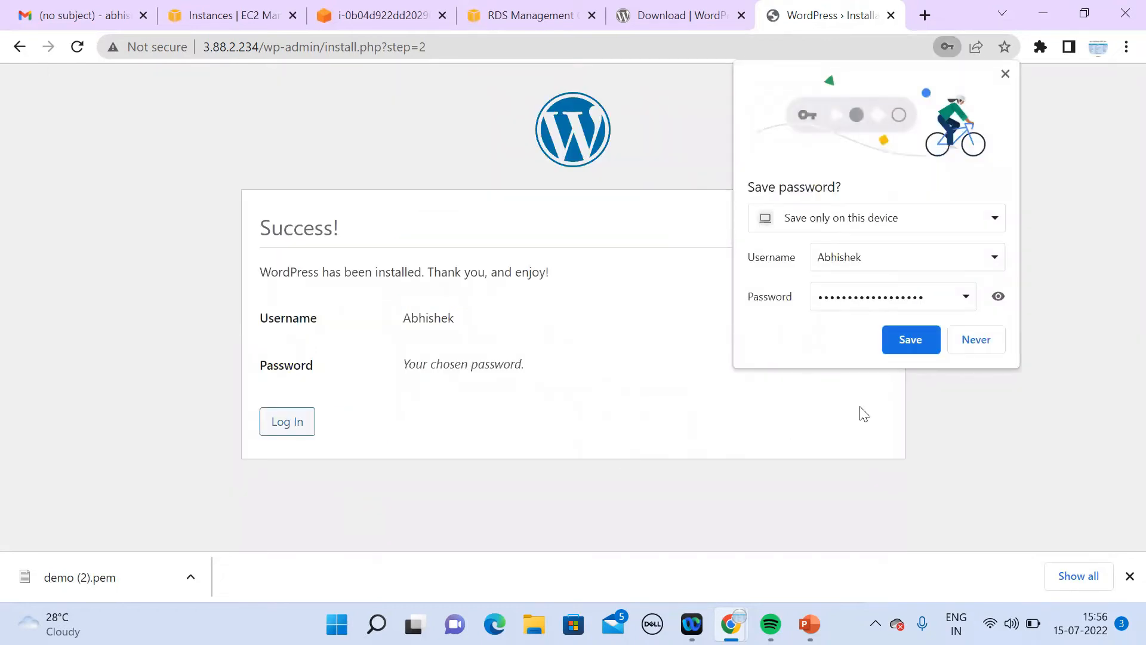
{"action": "left_click", "coordinate": [975, 339]}
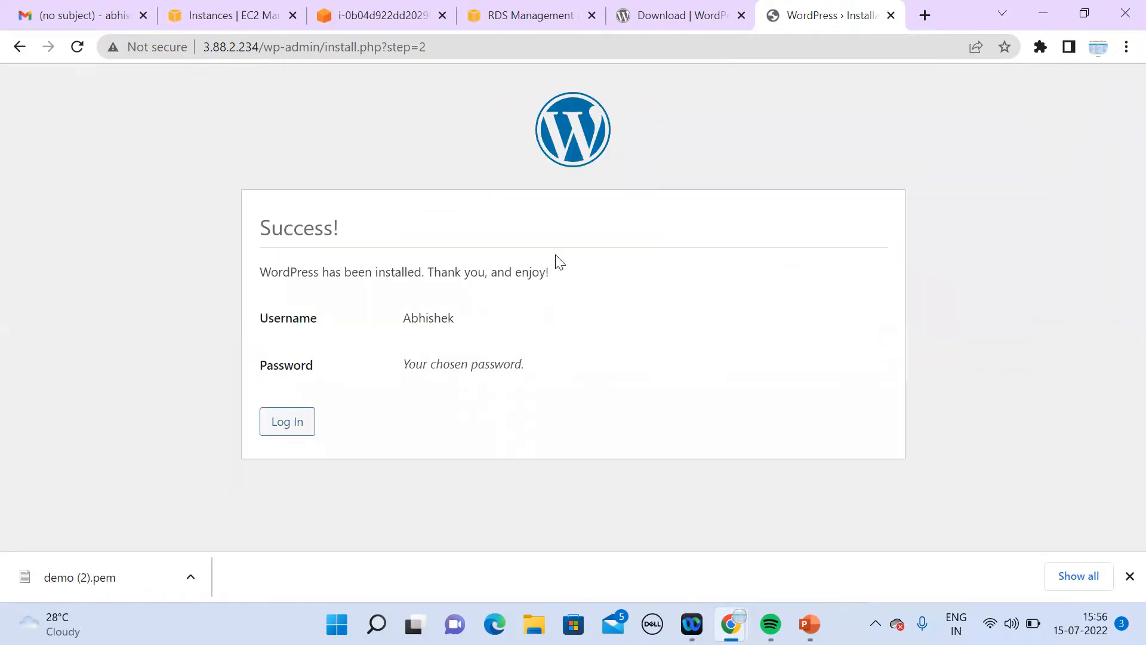
Step: View the live WordPress 'demo' site at 3.88.2.234 in a new tab, then return to EC2 Instances
{"action": "left_click", "coordinate": [244, 20]}
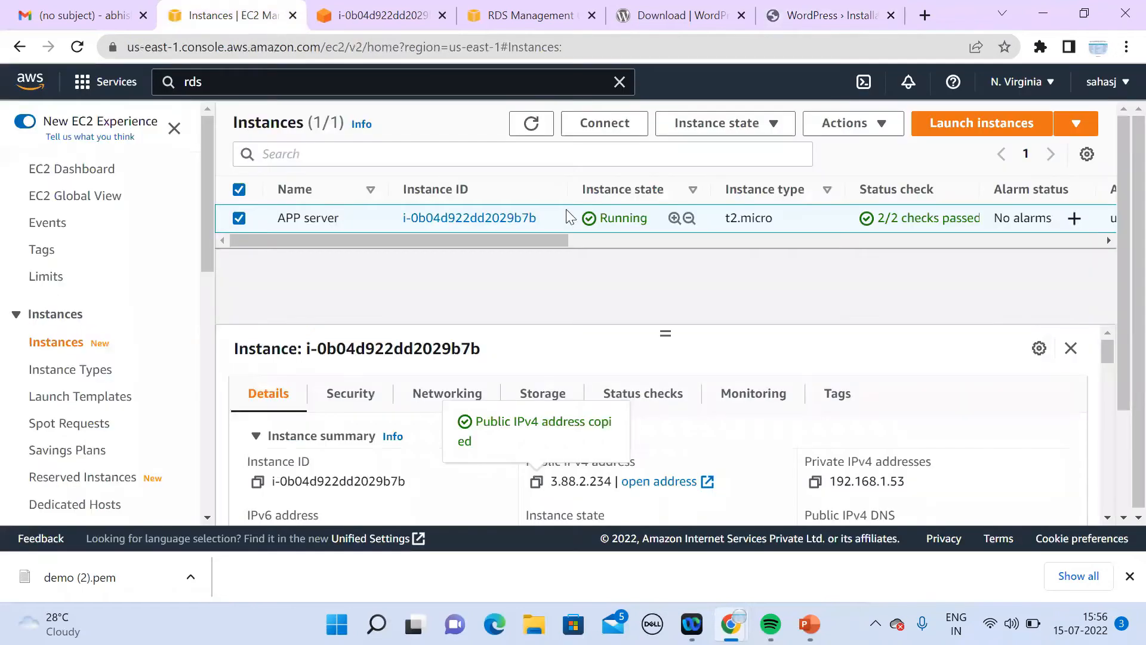
{"action": "left_click", "coordinate": [925, 15]}
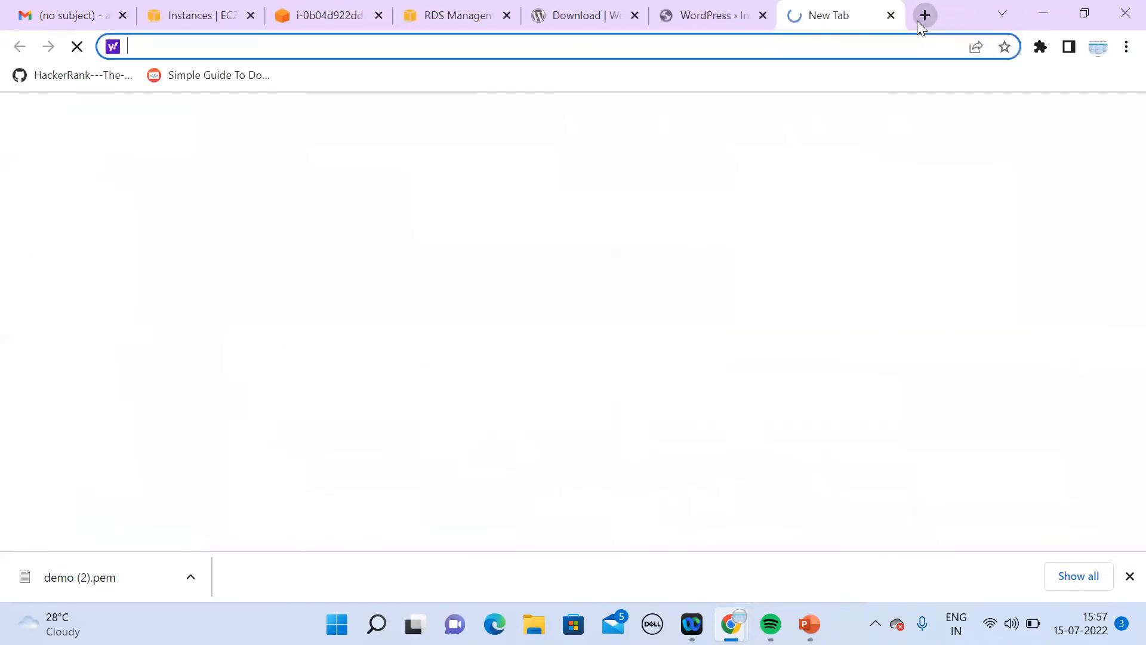
{"action": "left_click", "coordinate": [323, 14]}
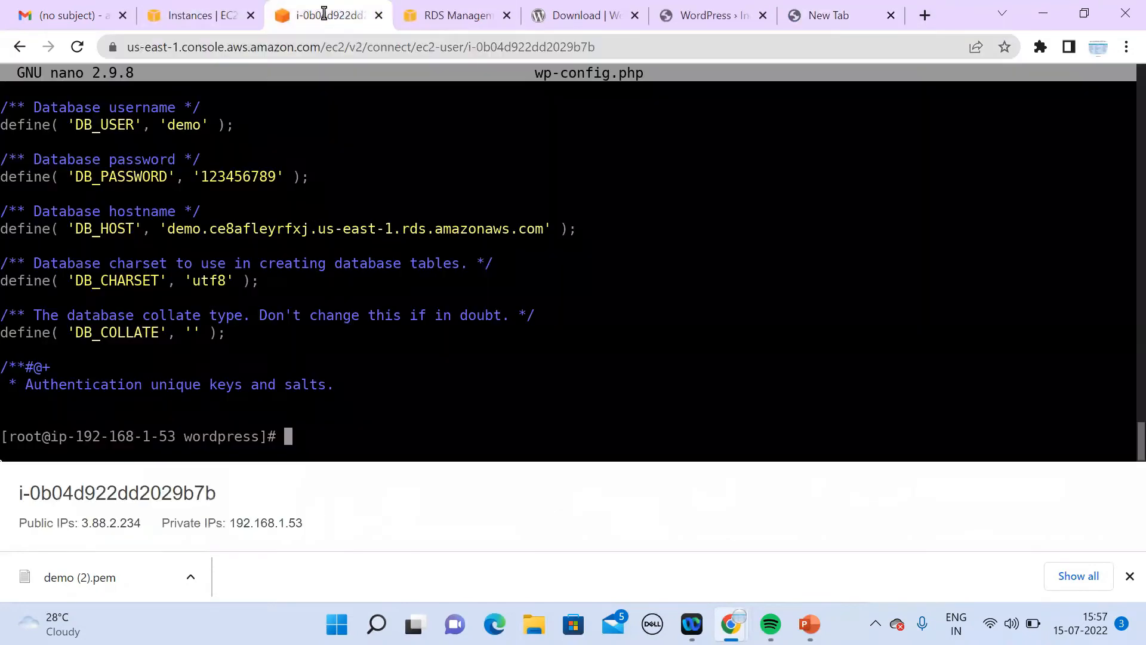
{"action": "left_click", "coordinate": [197, 16]}
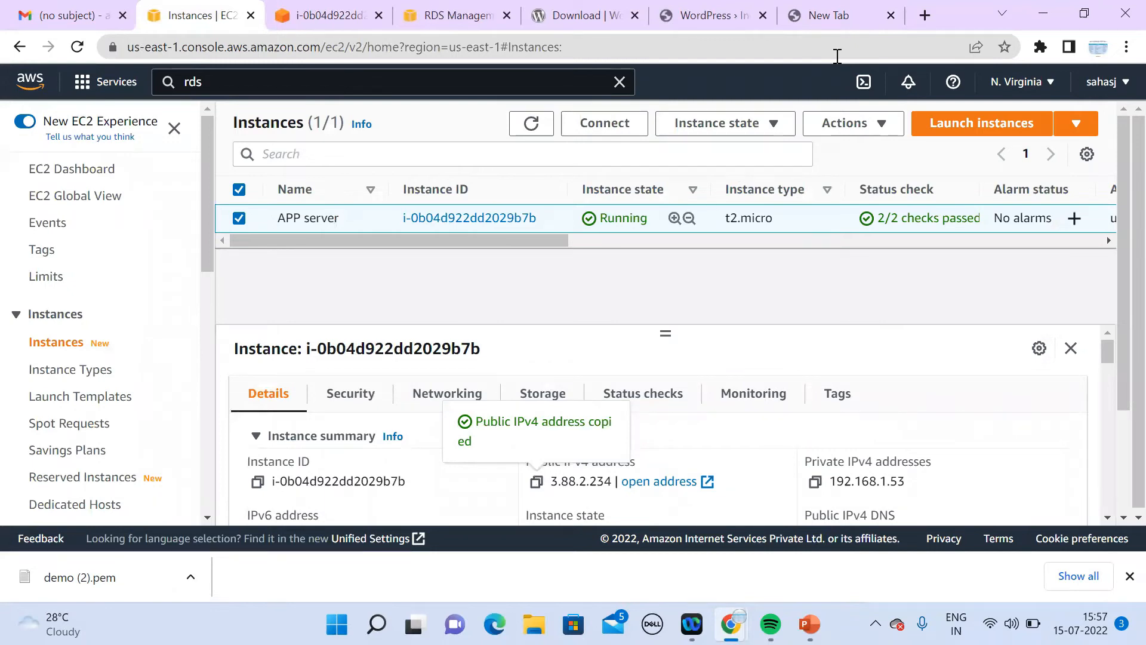
{"action": "left_click", "coordinate": [864, 18]}
{"action": "key", "text": "ctrl+v"}
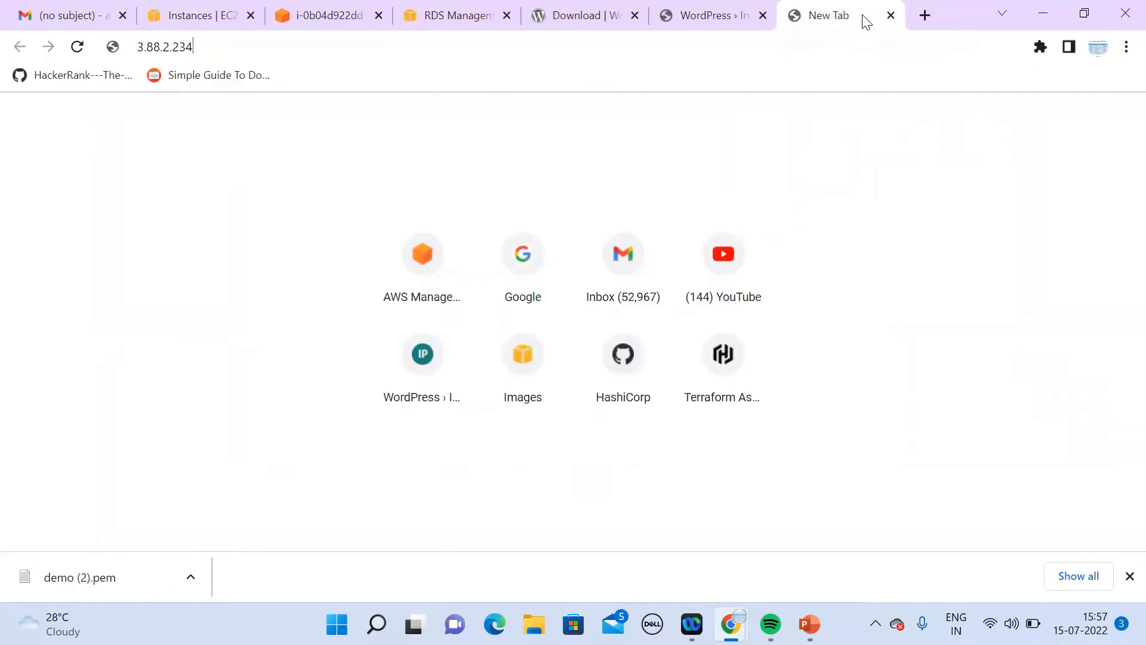
{"action": "key", "text": "Return"}
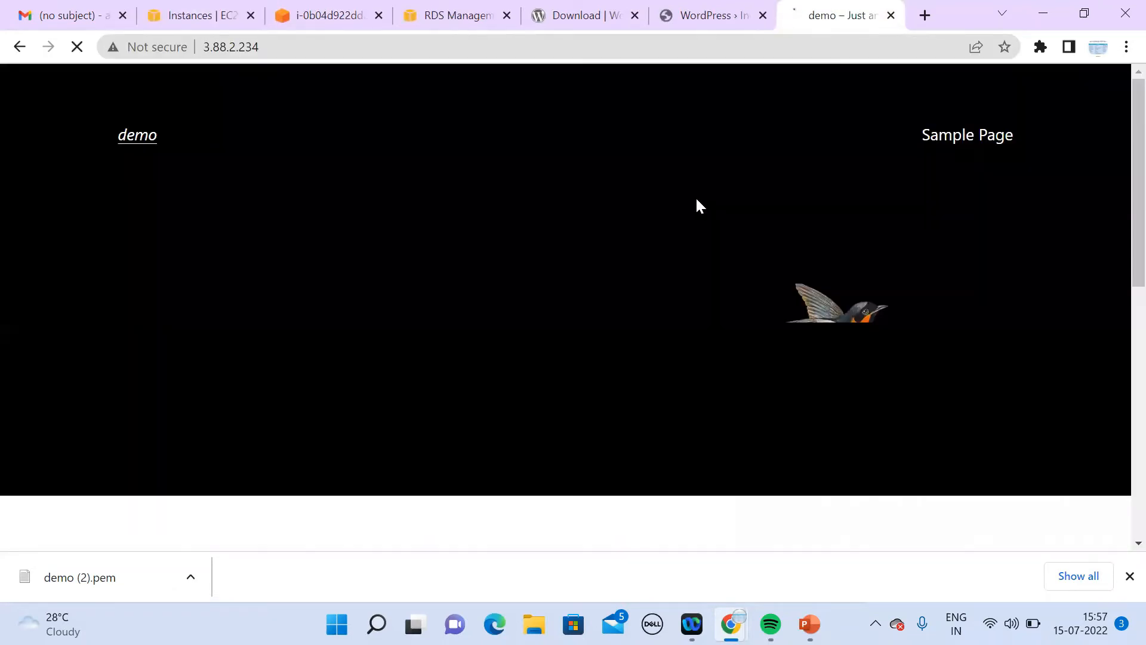
{"action": "left_click", "coordinate": [215, 23]}
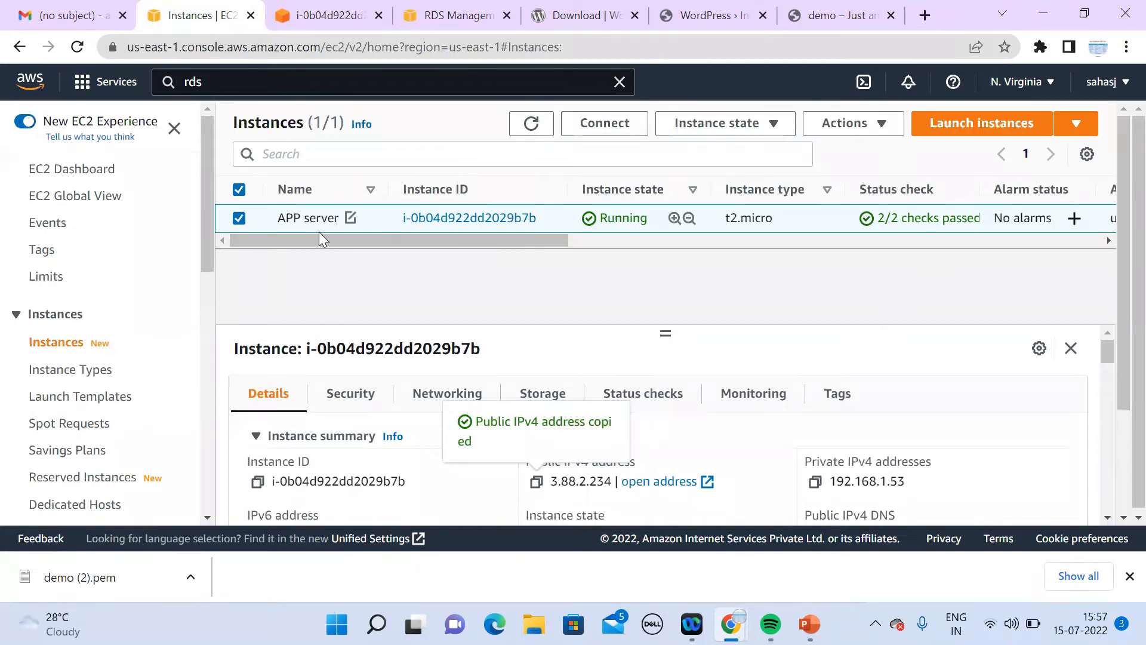
Step: Create an AMI named 'demo' from the APP server via Actions > Image and templates > Create image
{"action": "left_click", "coordinate": [843, 136]}
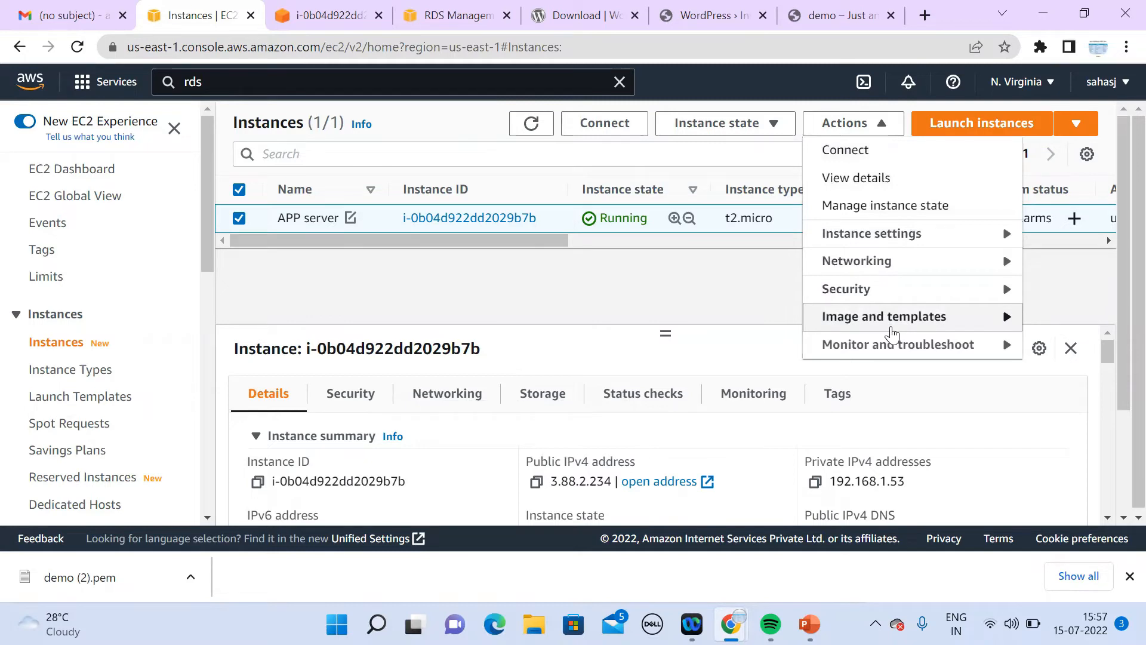
{"action": "left_click", "coordinate": [891, 334]}
{"action": "left_click", "coordinate": [634, 316]}
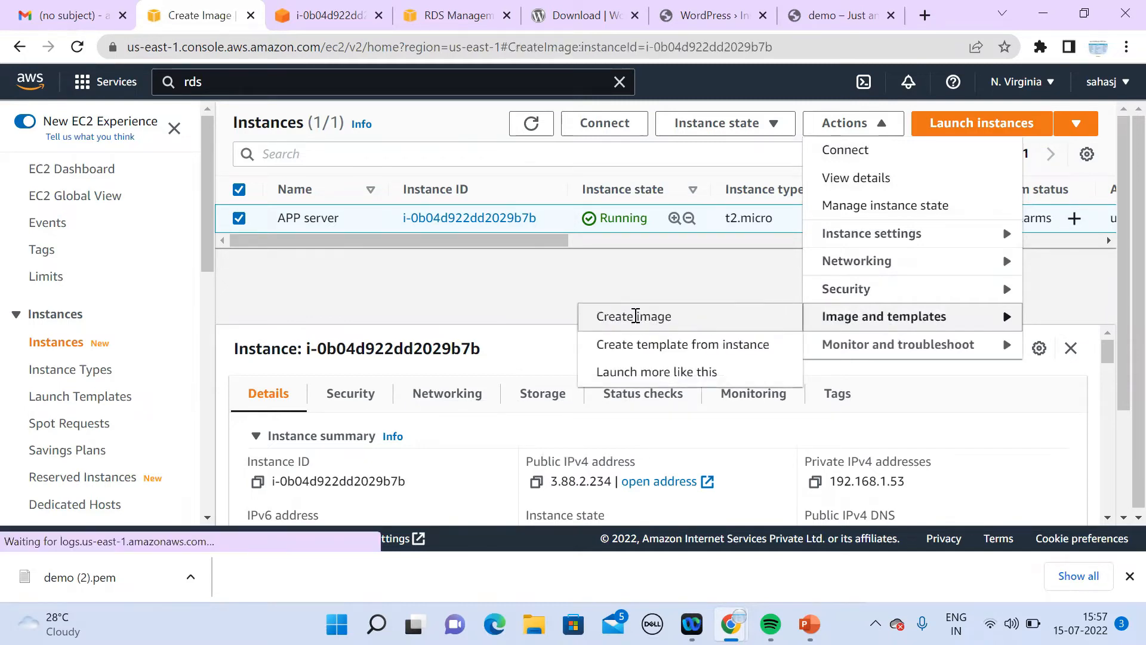
{"action": "left_click", "coordinate": [390, 323]}
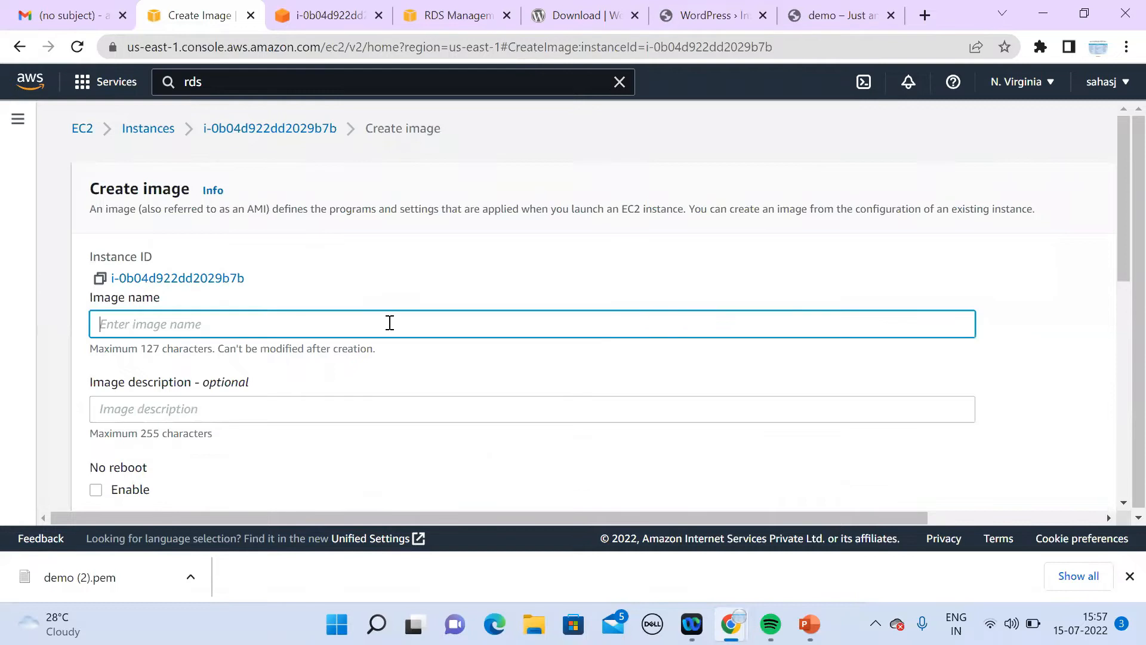
{"action": "type", "text": "demo"}
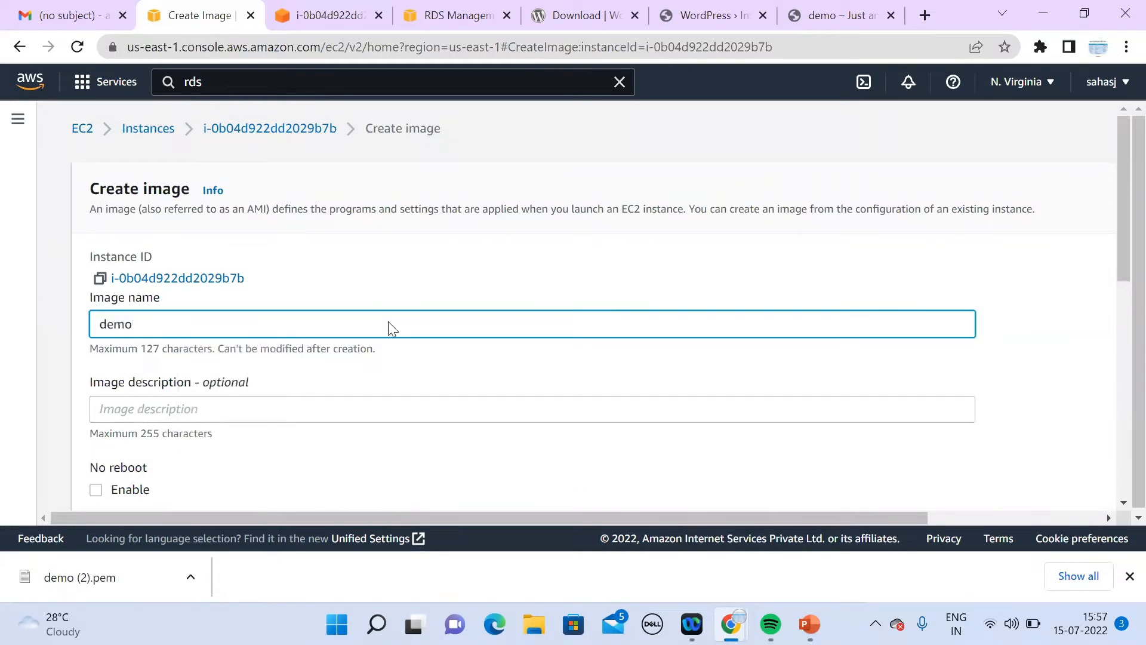
{"action": "left_click", "coordinate": [1123, 503]}
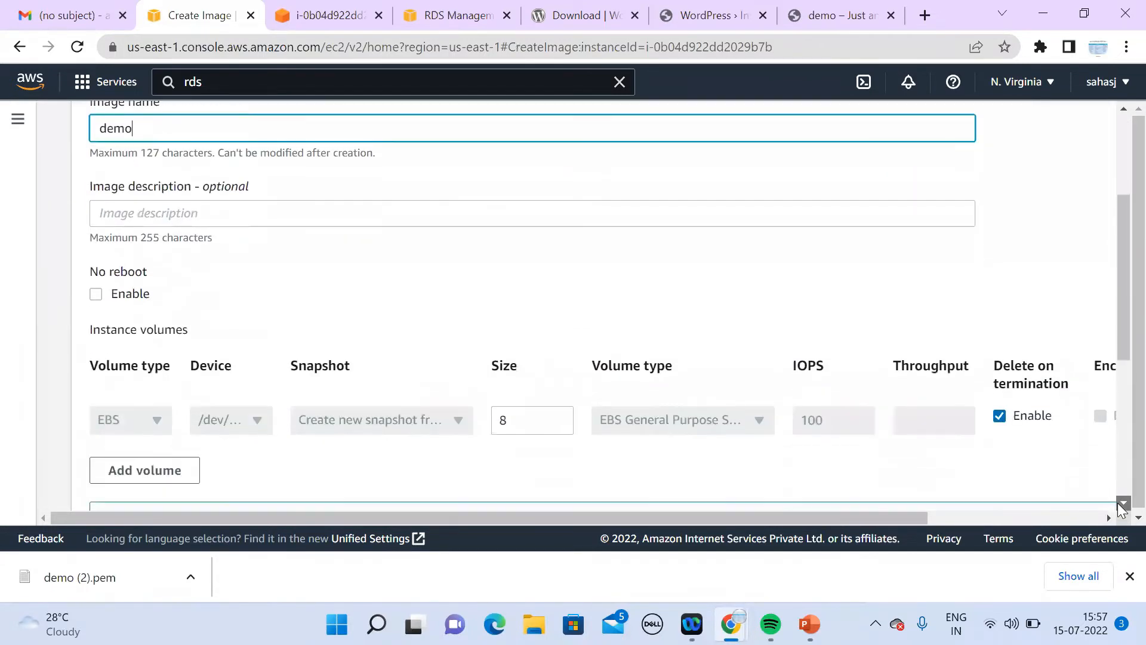
{"action": "scroll", "coordinate": [1124, 503], "scroll_direction": "down", "scroll_amount": 6}
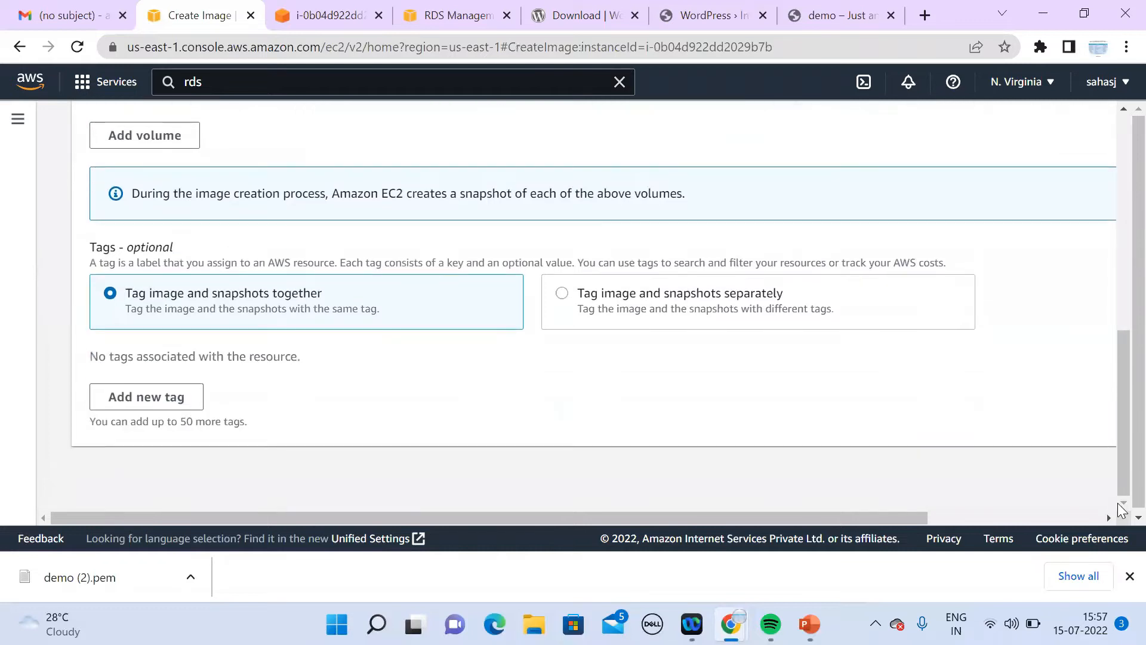
{"action": "left_click", "coordinate": [1108, 517]}
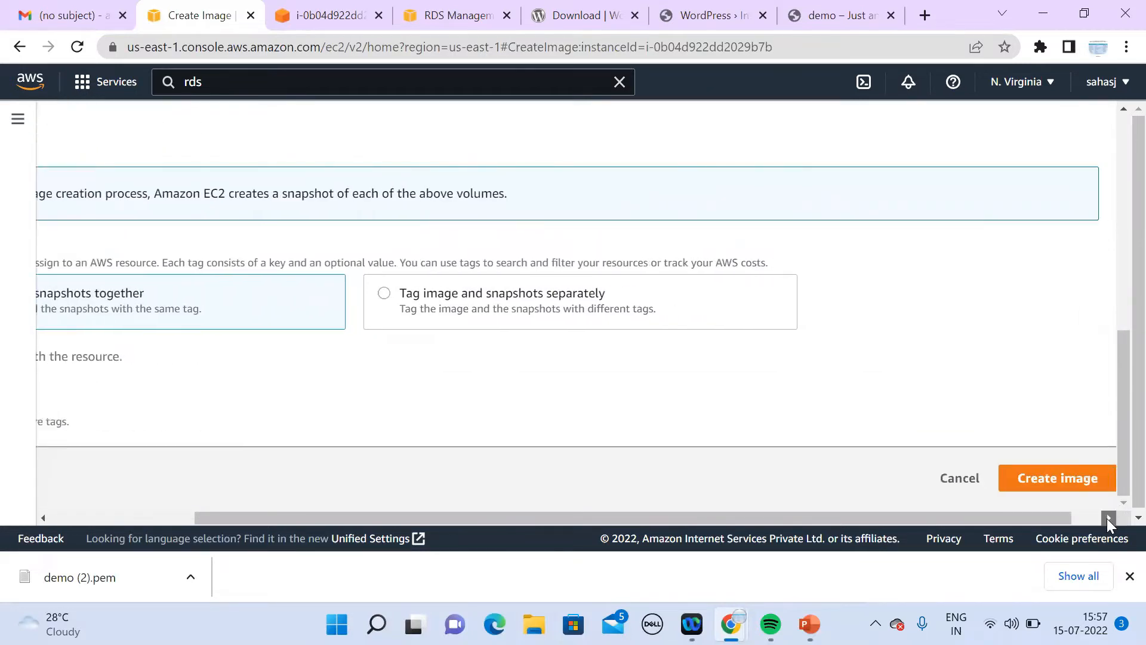
{"action": "left_click", "coordinate": [1021, 477]}
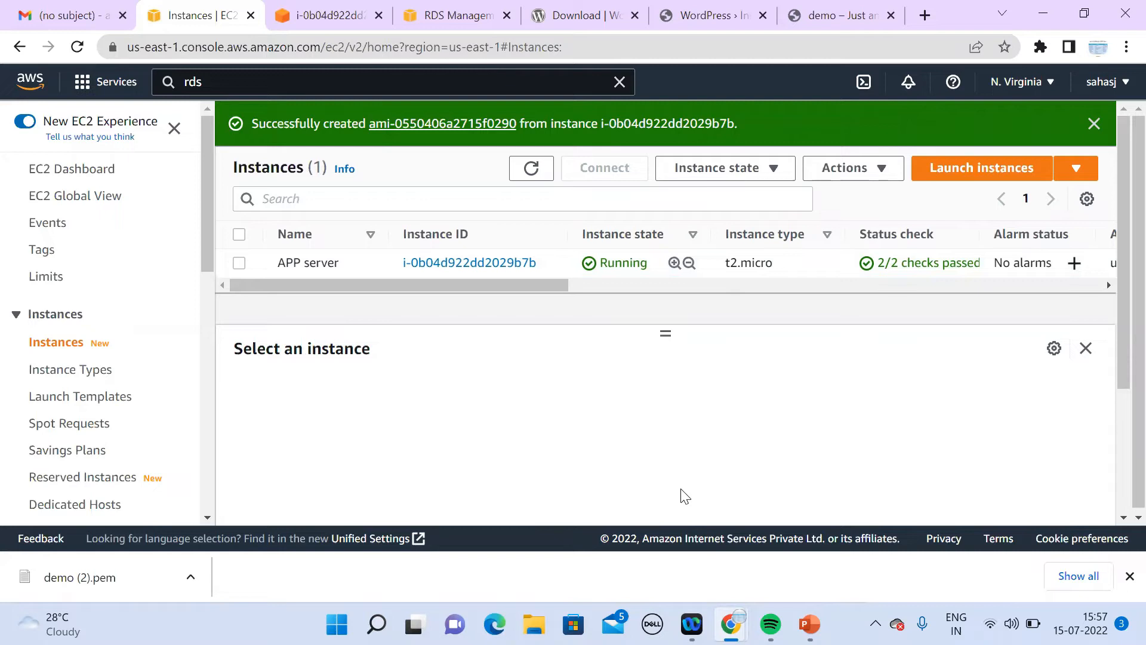
{"action": "left_click_drag", "start_coordinate": [210, 518], "coordinate": [211, 518]}
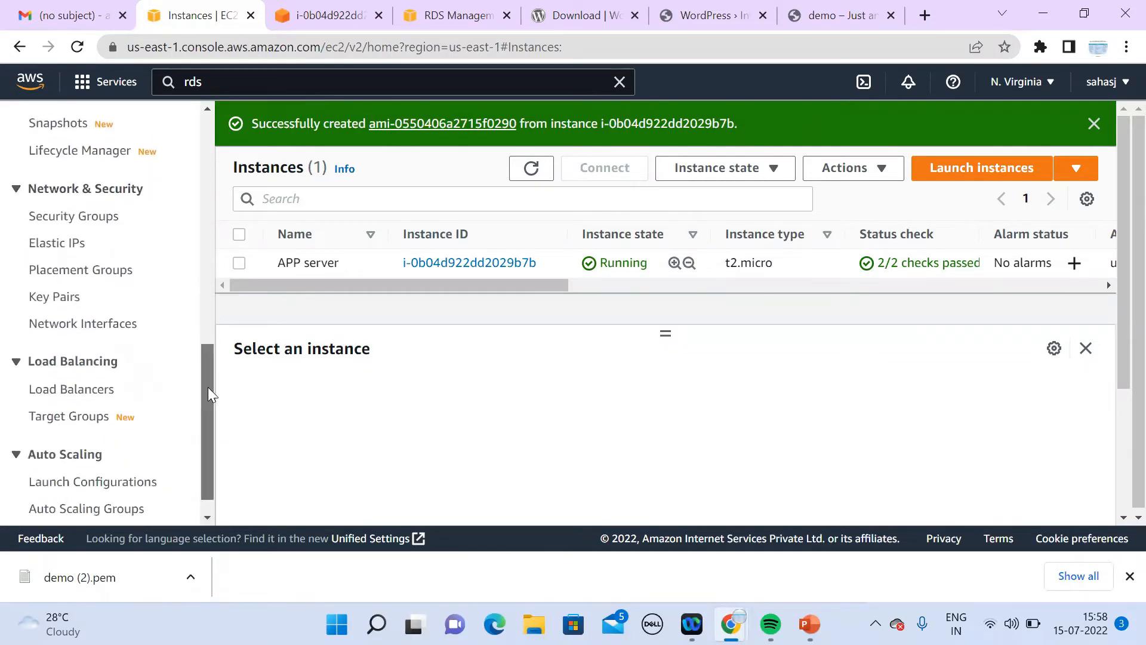
{"action": "left_click_drag", "start_coordinate": [208, 387], "coordinate": [198, 286]}
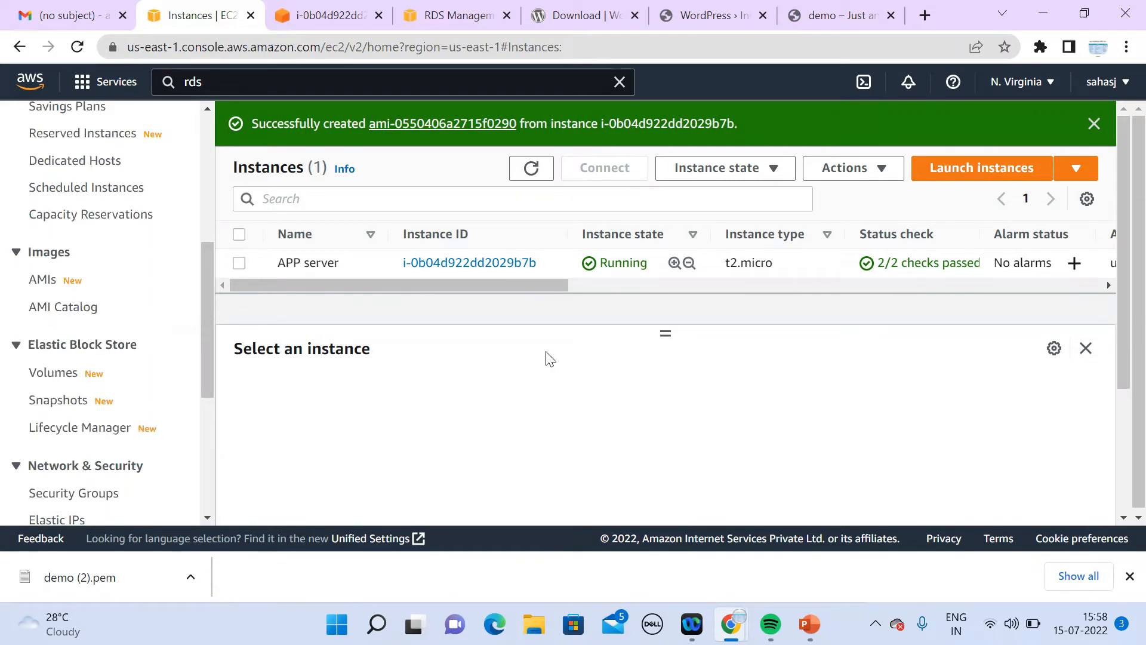
{"action": "left_click_drag", "start_coordinate": [209, 517], "coordinate": [209, 517]}
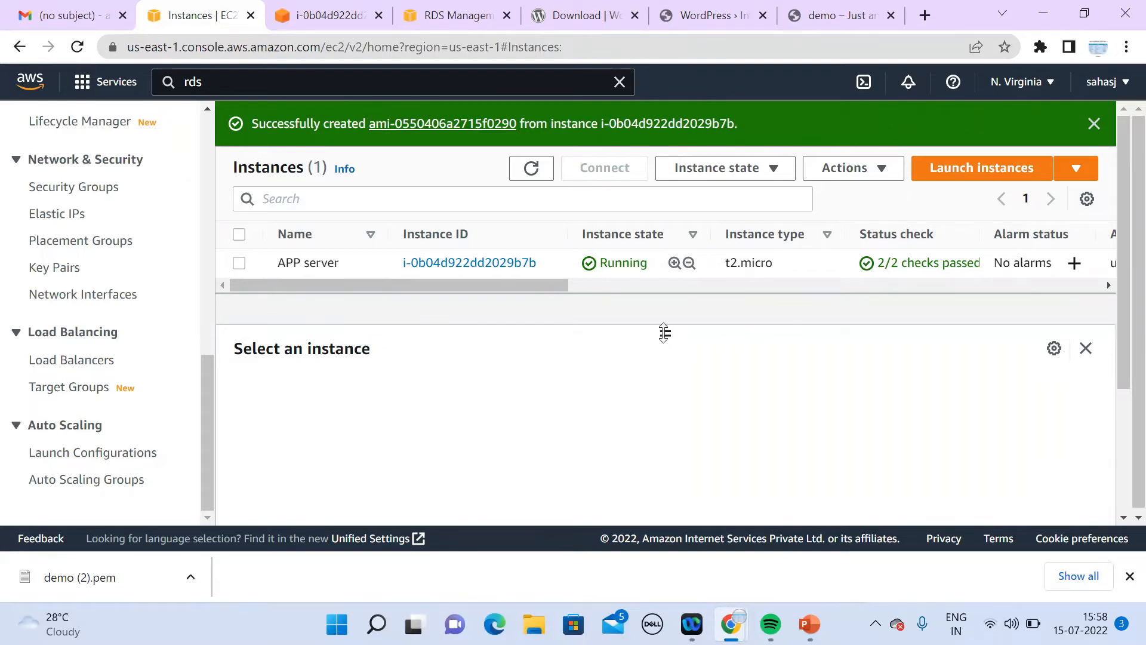
{"action": "left_click", "coordinate": [535, 172]}
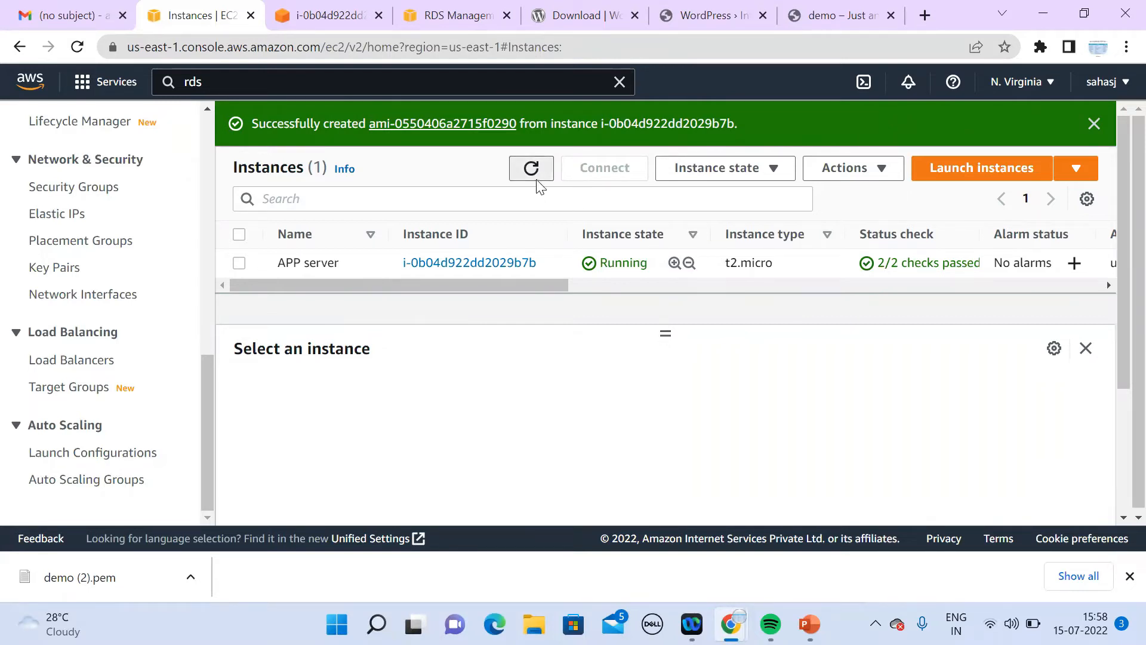
{"action": "left_click_drag", "start_coordinate": [205, 374], "coordinate": [214, 291]}
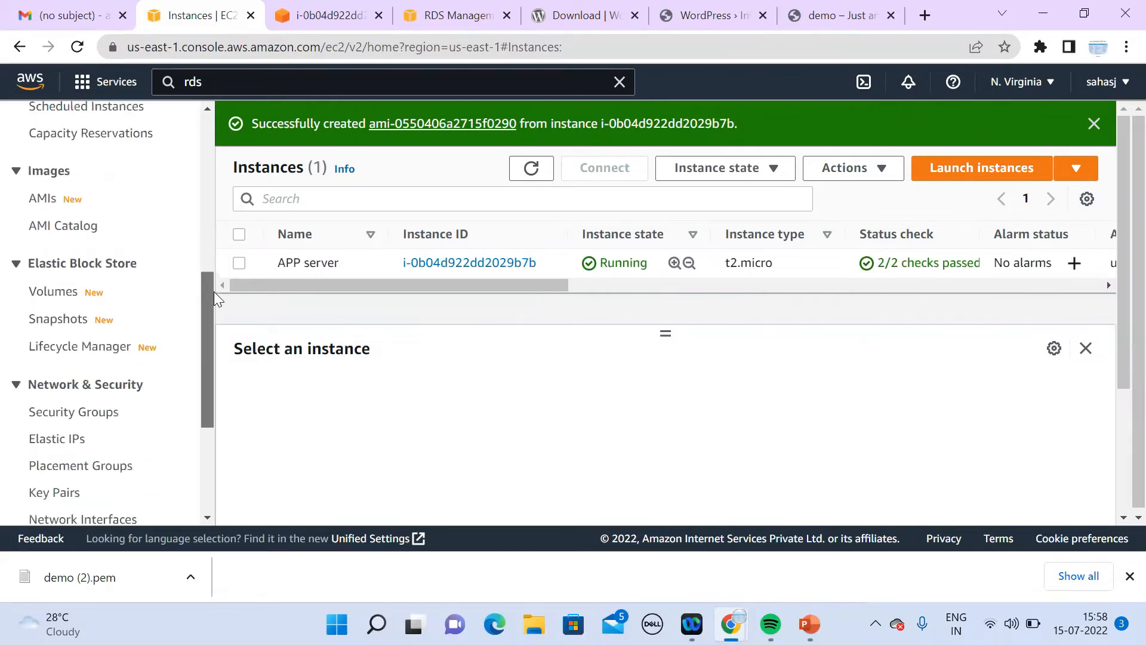
Step: List the AMIs and refresh repeatedly while the private 'demo' image remains Pending
{"action": "left_click", "coordinate": [38, 199]}
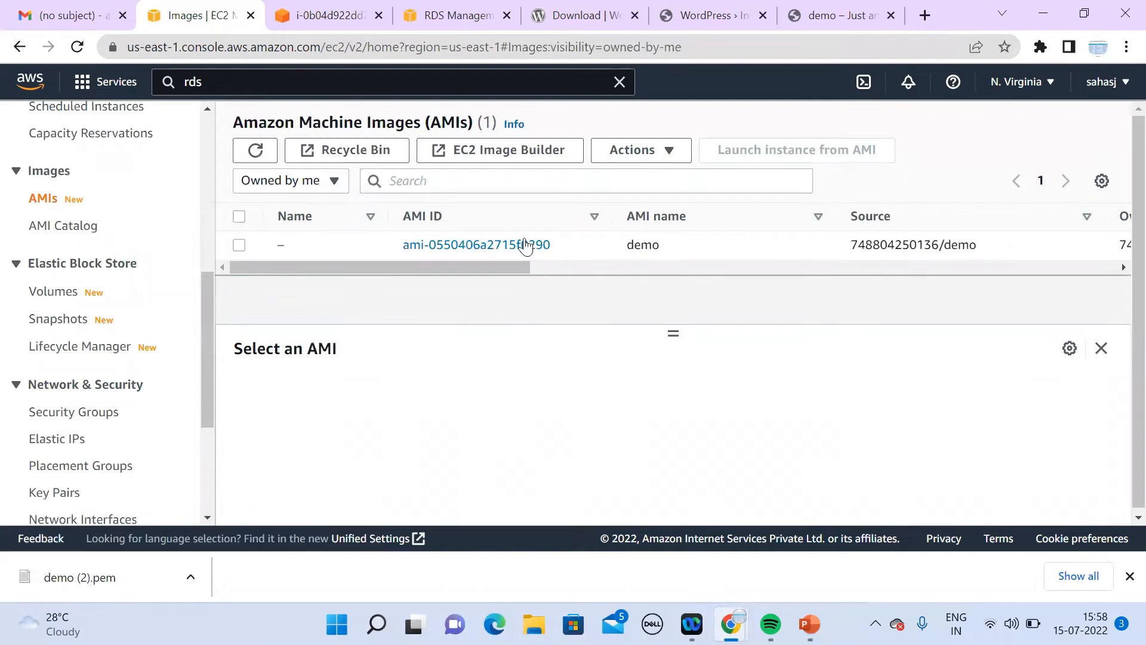
{"action": "left_click_drag", "start_coordinate": [519, 267], "coordinate": [708, 268]}
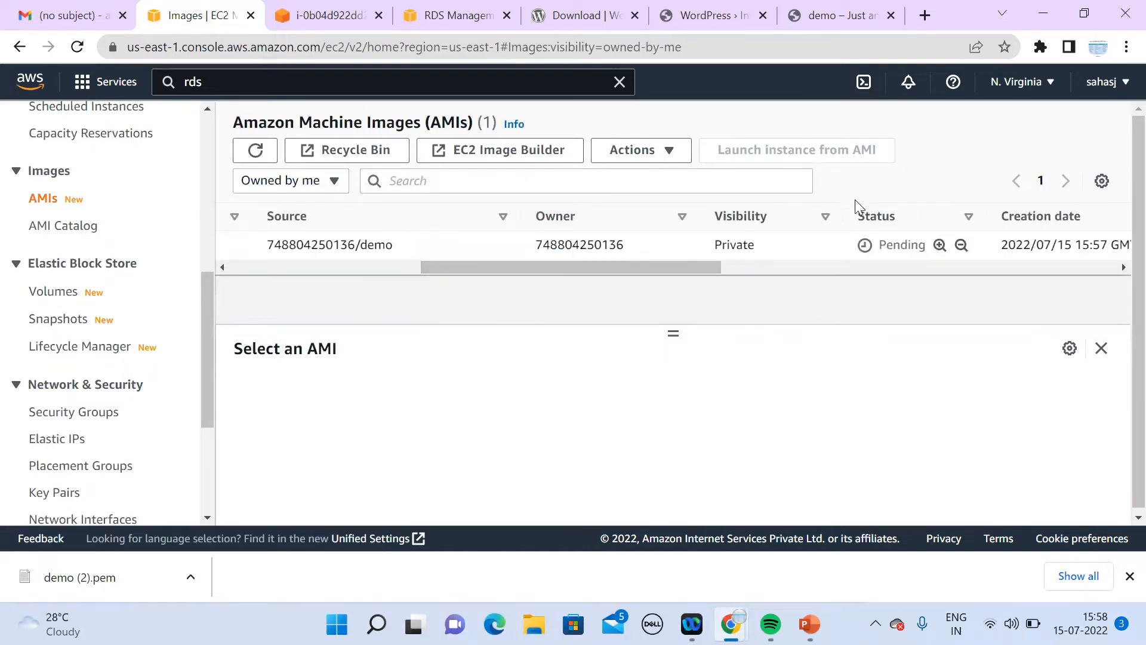
{"action": "left_click", "coordinate": [257, 152]}
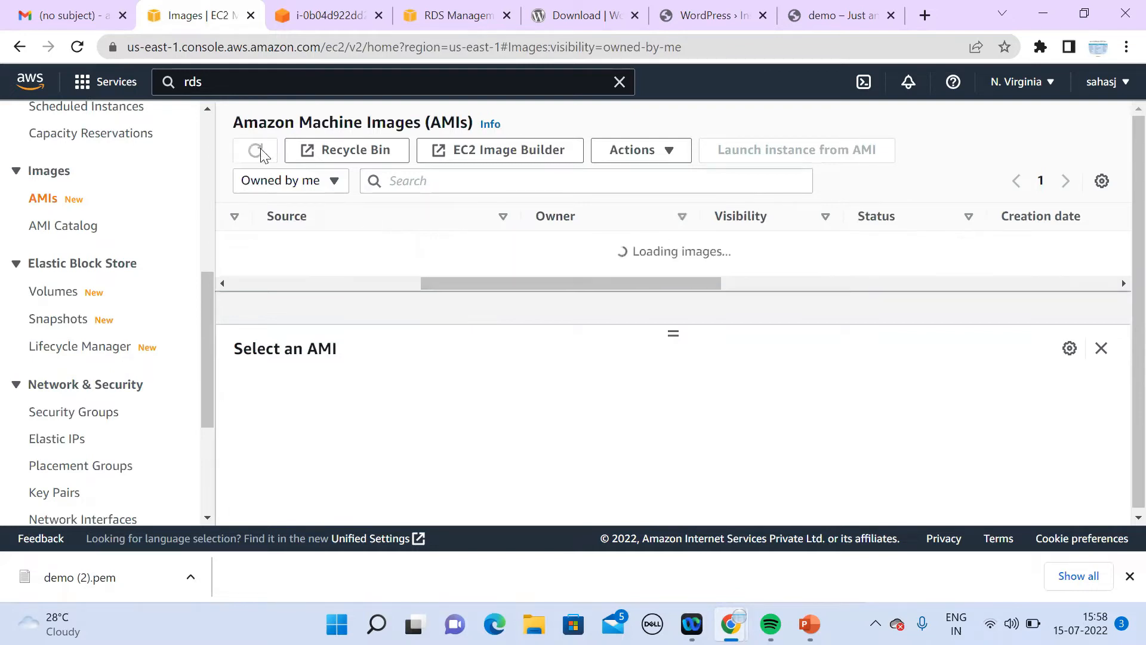
{"action": "left_click", "coordinate": [260, 153]}
{"action": "double_click", "coordinate": [260, 153]}
{"action": "left_click", "coordinate": [261, 152]}
{"action": "left_click", "coordinate": [260, 153]}
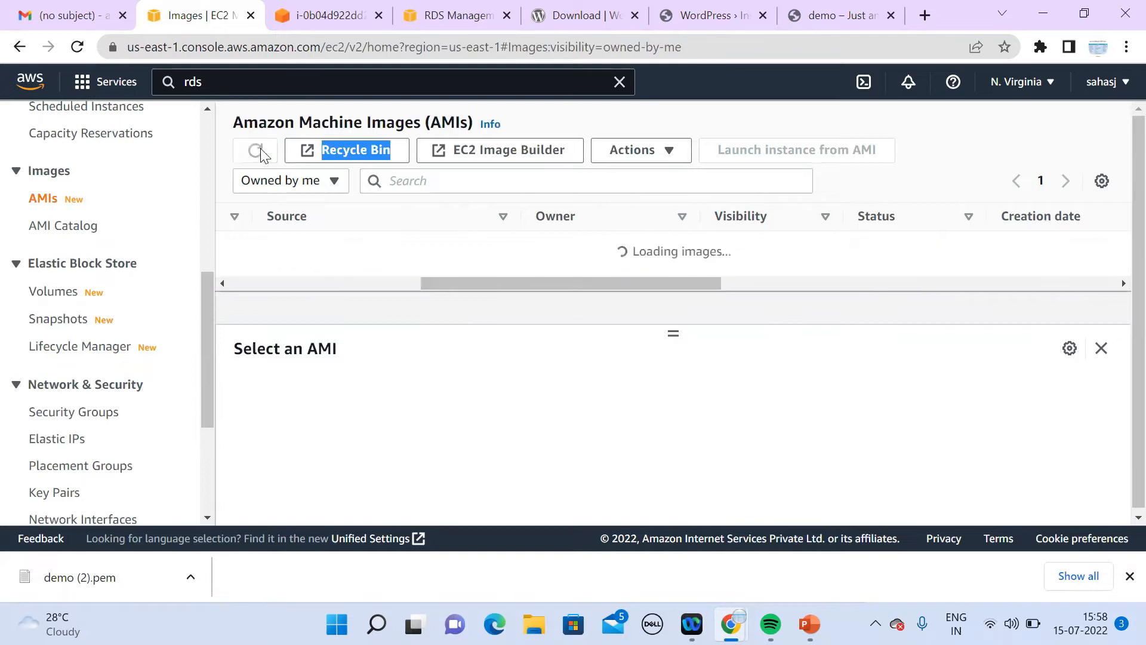
{"action": "left_click", "coordinate": [260, 153]}
{"action": "left_click", "coordinate": [261, 153]}
{"action": "left_click", "coordinate": [261, 153]}
{"action": "left_click", "coordinate": [260, 153]}
{"action": "left_click", "coordinate": [260, 153]}
{"action": "left_click", "coordinate": [261, 153]}
{"action": "left_click", "coordinate": [260, 153]}
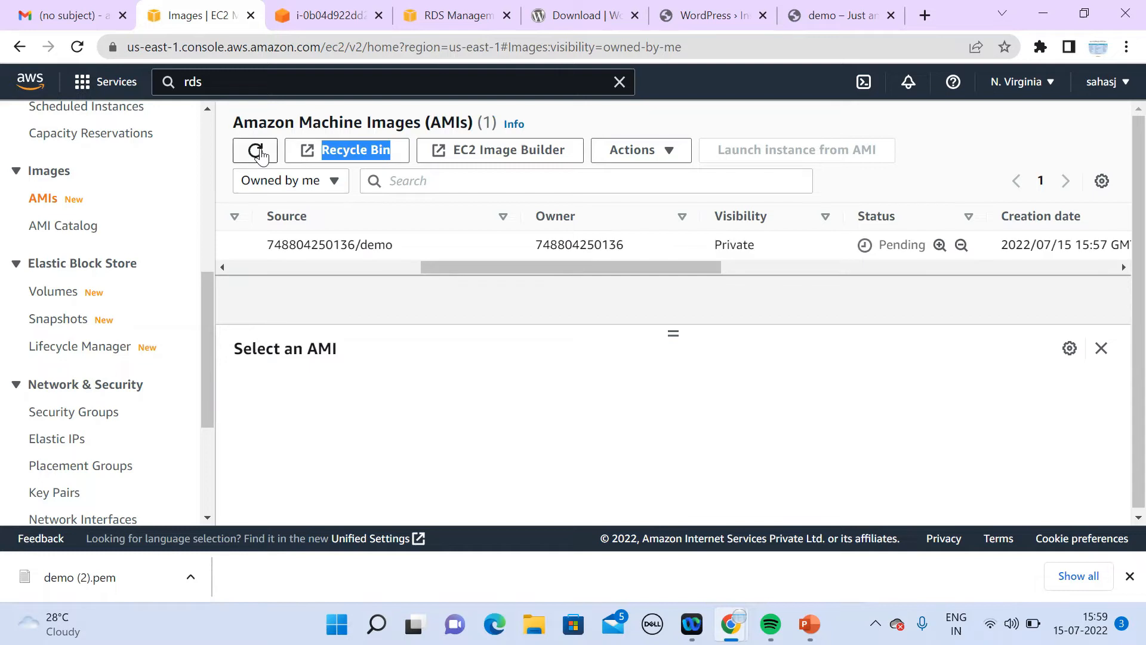
{"action": "left_click", "coordinate": [260, 153]}
{"action": "left_click", "coordinate": [261, 153]}
{"action": "left_click", "coordinate": [261, 153]}
{"action": "left_click", "coordinate": [261, 153]}
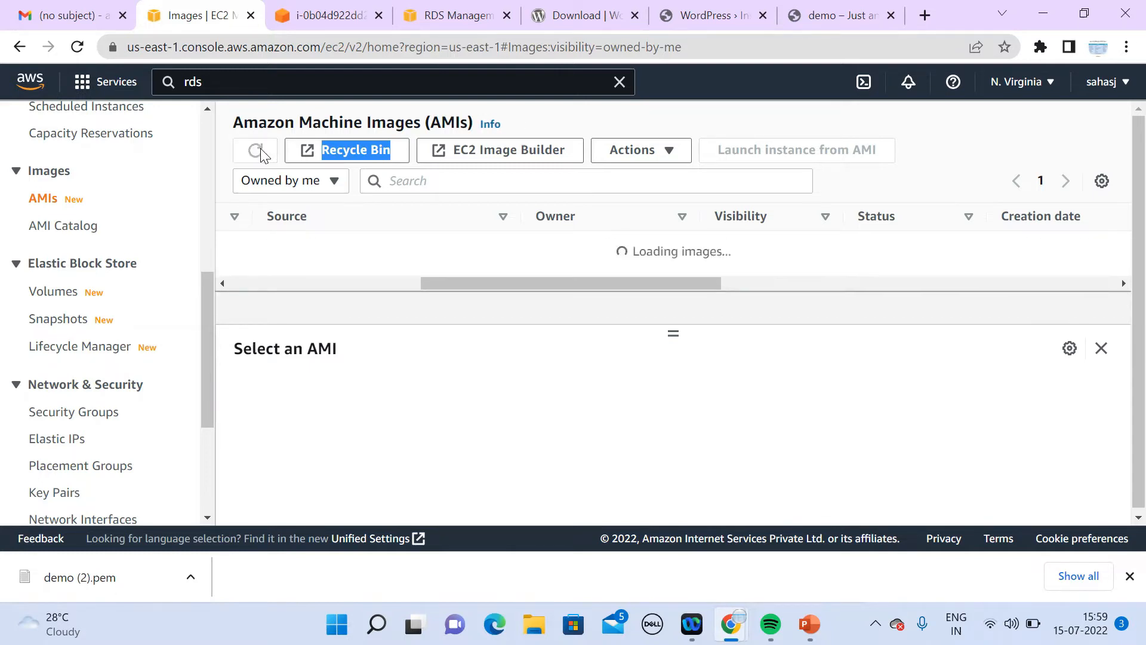
{"action": "left_click", "coordinate": [260, 152]}
{"action": "left_click", "coordinate": [260, 153]}
{"action": "left_click", "coordinate": [261, 153]}
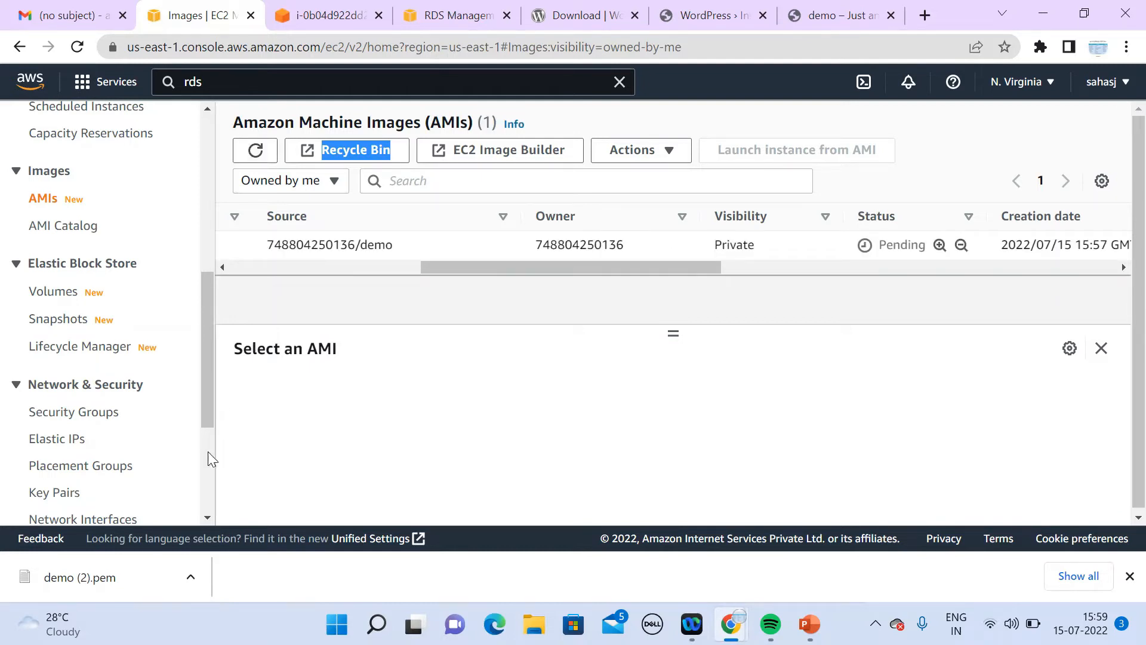
{"action": "scroll", "coordinate": [205, 519], "scroll_direction": "down", "scroll_amount": 3}
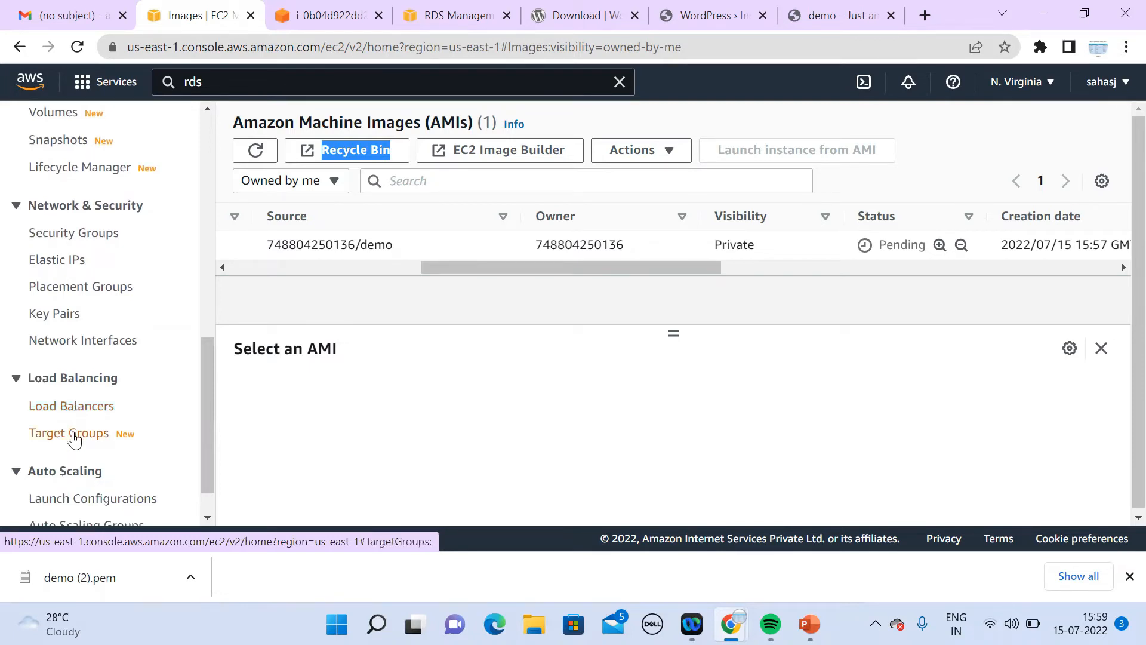
Step: Go to the Target groups page under Load Balancing, which lists no target groups
{"action": "left_click", "coordinate": [74, 440]}
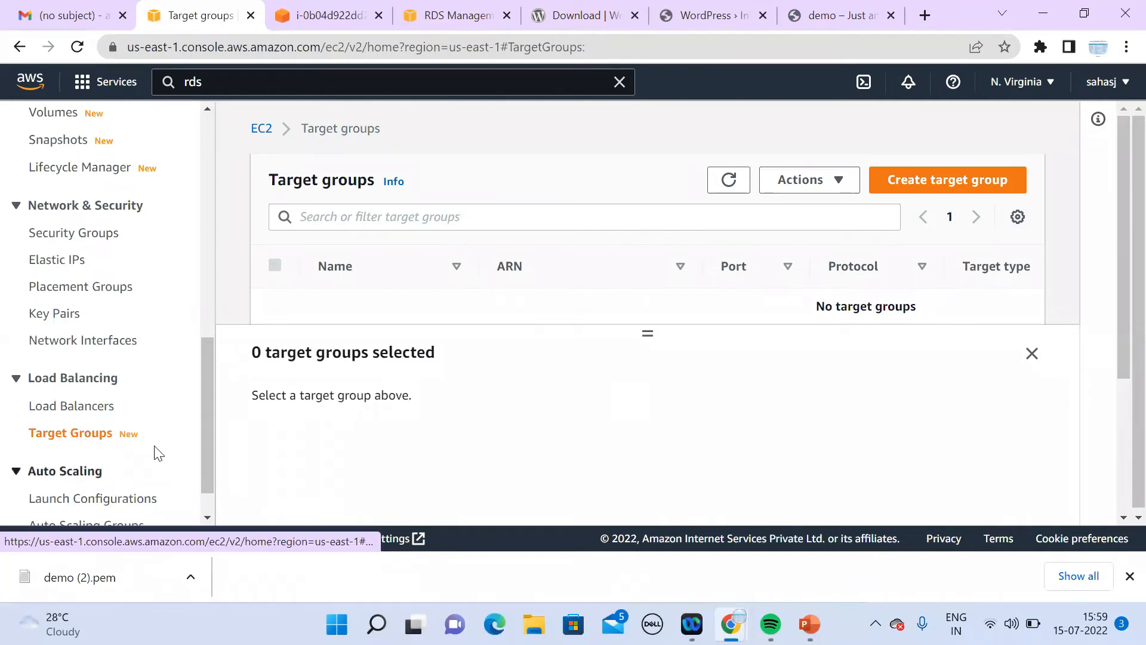
Step: Start a new target group named 'demo' on HTTP port 80
{"action": "left_click", "coordinate": [937, 193]}
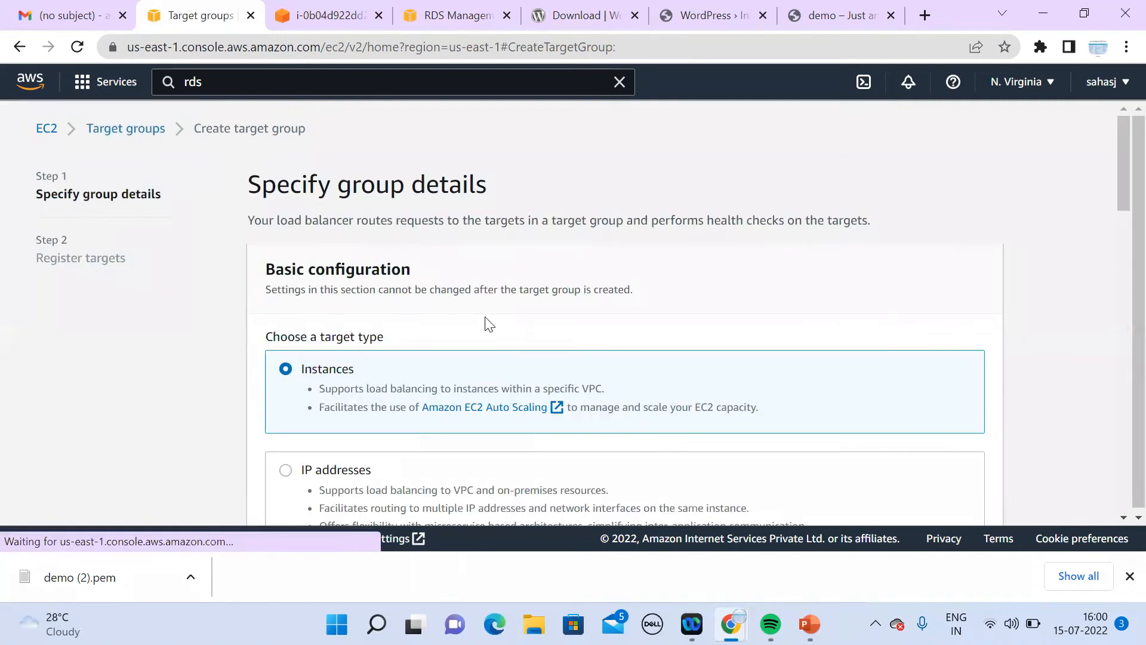
{"action": "left_click", "coordinate": [1120, 519]}
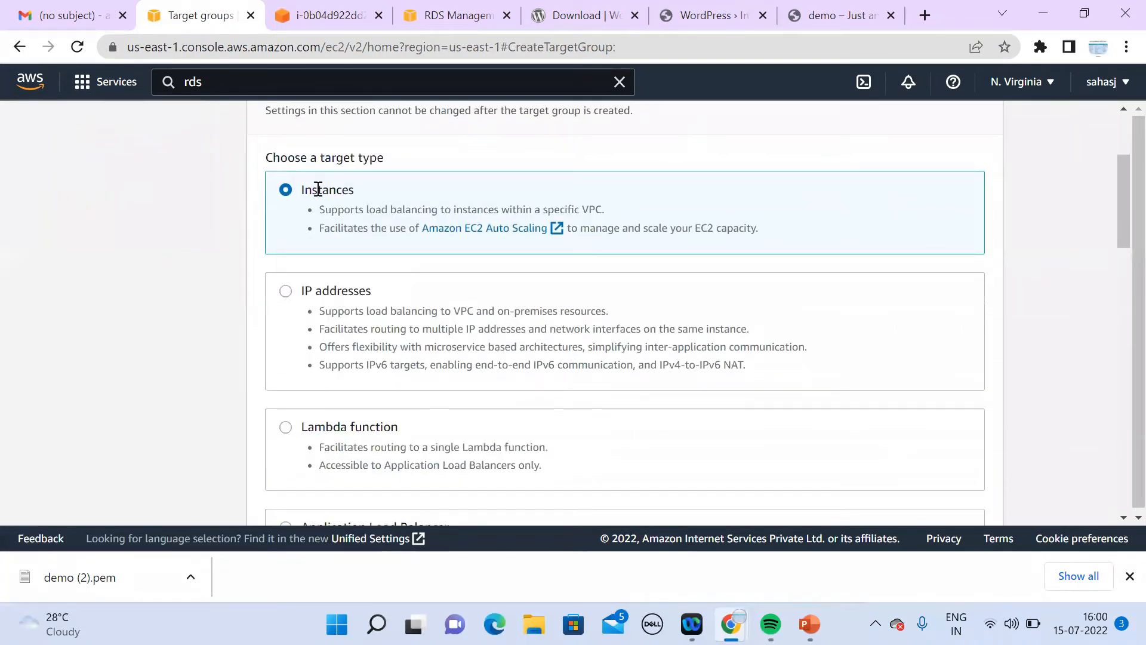
{"action": "left_click", "coordinate": [1121, 519]}
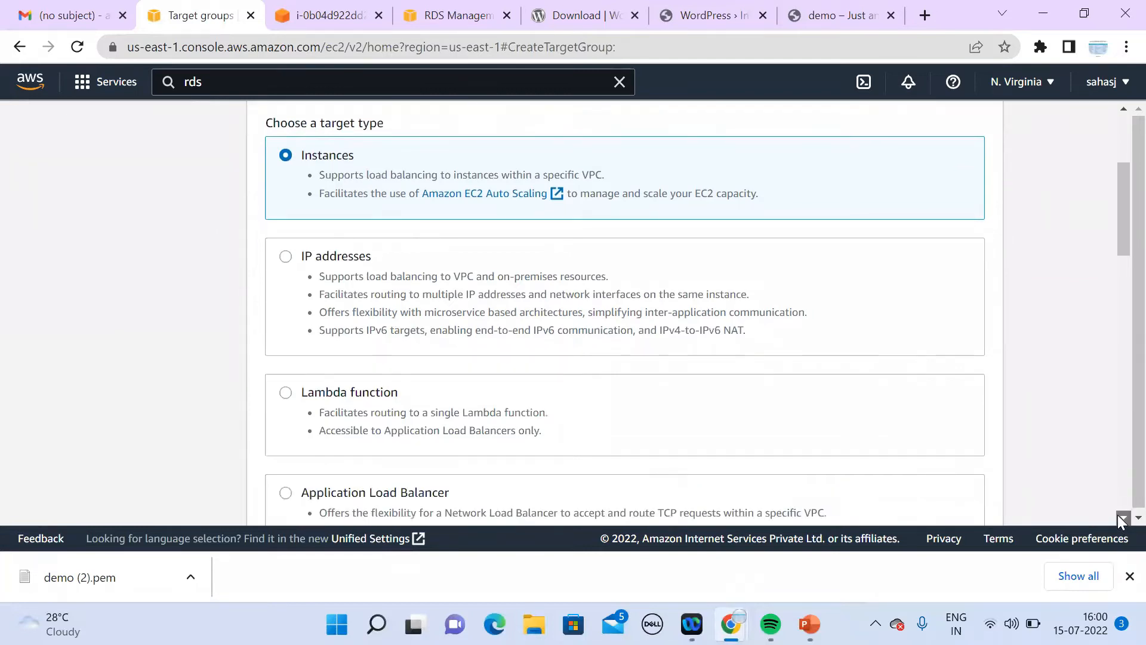
{"action": "left_click", "coordinate": [1122, 519]}
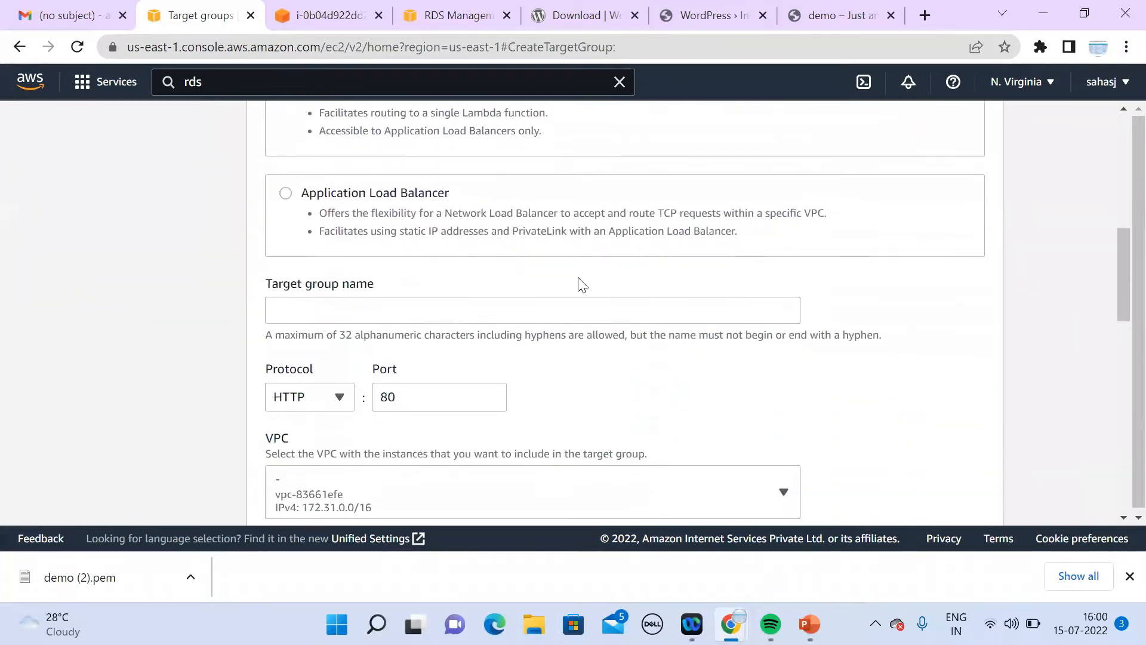
{"action": "left_click", "coordinate": [589, 317]}
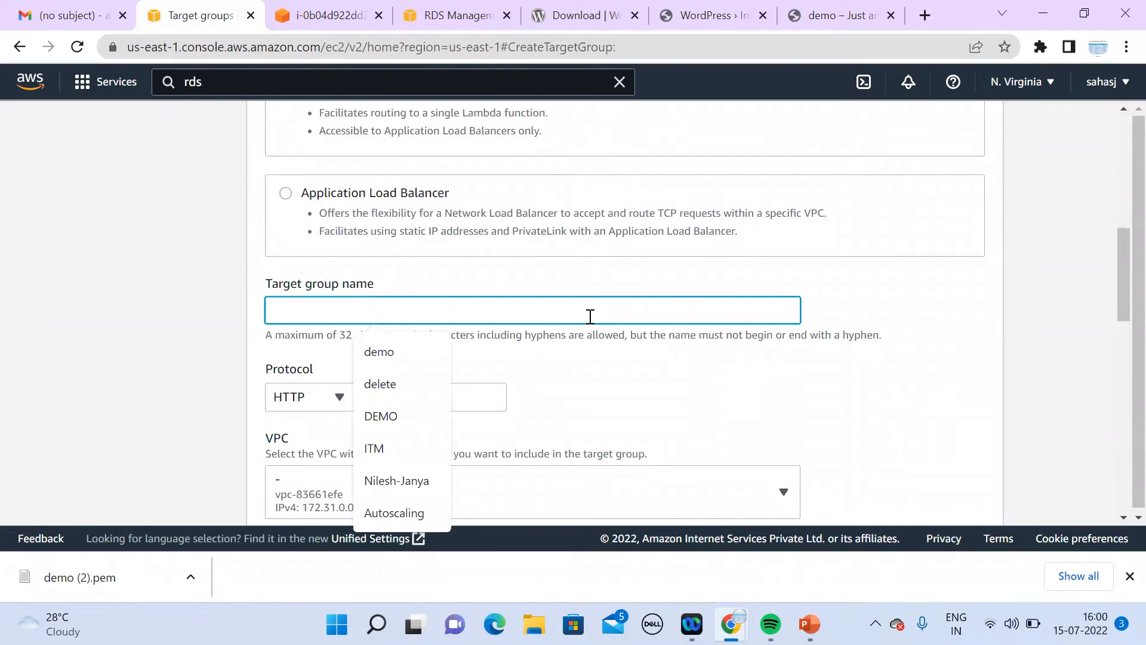
{"action": "type", "text": "demo"}
{"action": "left_click", "coordinate": [457, 396]}
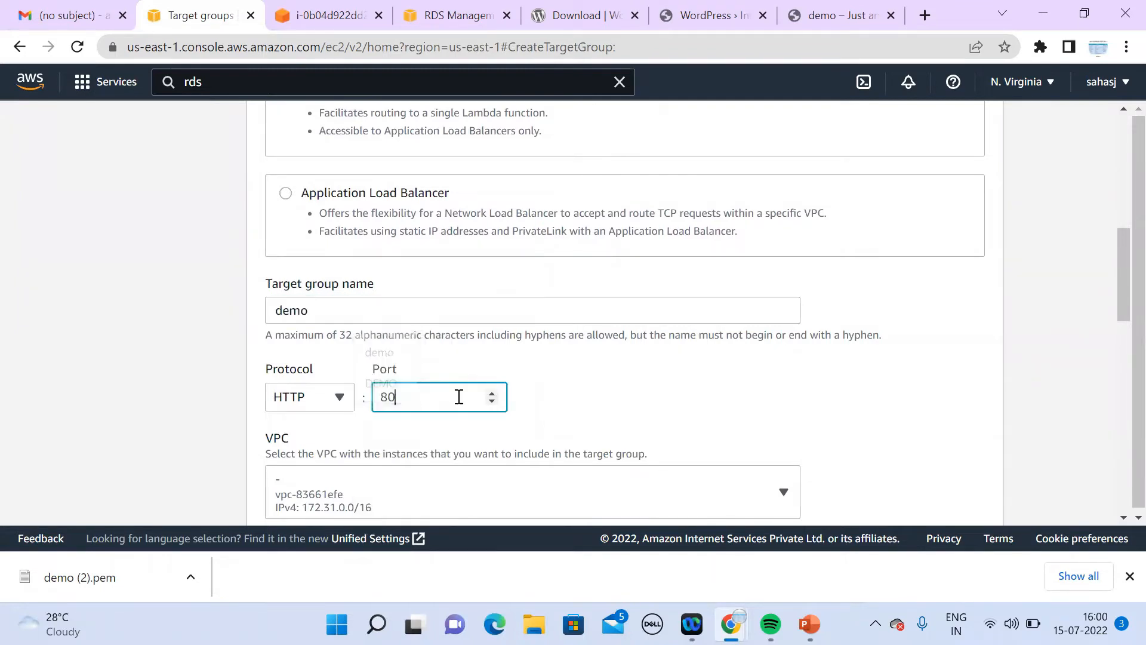
{"action": "left_click", "coordinate": [1122, 518]}
Step: Place the target group in the Demo VPC and go on to Register targets, adding no instances
{"action": "left_click", "coordinate": [435, 306]}
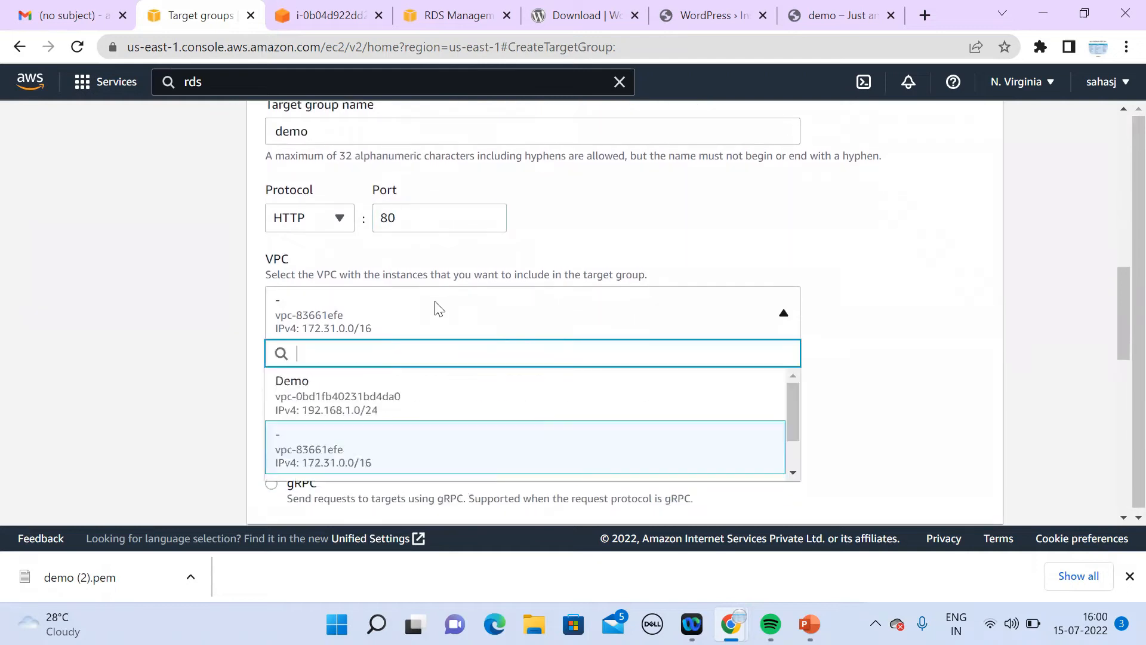
{"action": "left_click", "coordinate": [398, 408]}
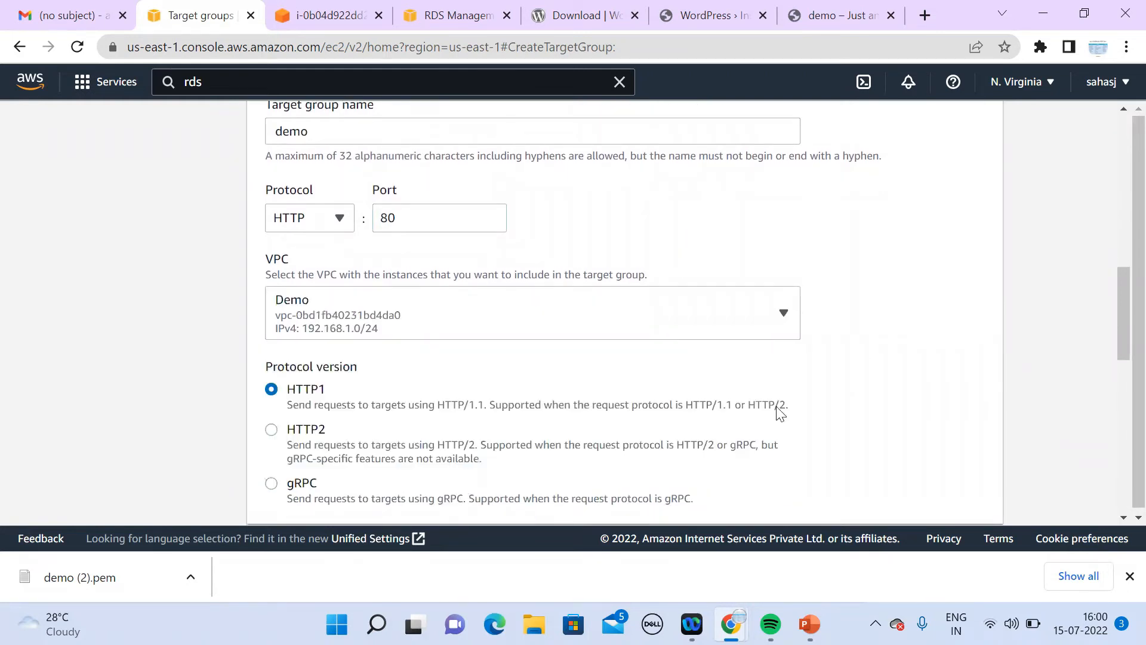
{"action": "left_click", "coordinate": [1123, 518]}
{"action": "left_click", "coordinate": [1123, 517]}
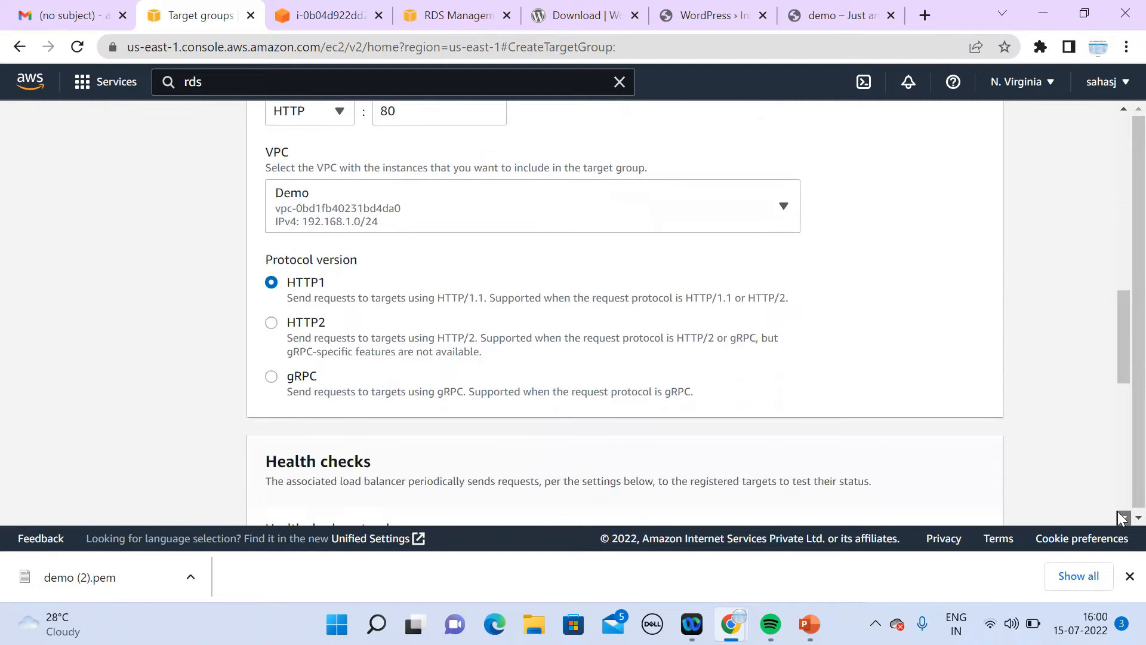
{"action": "left_click", "coordinate": [1122, 517]}
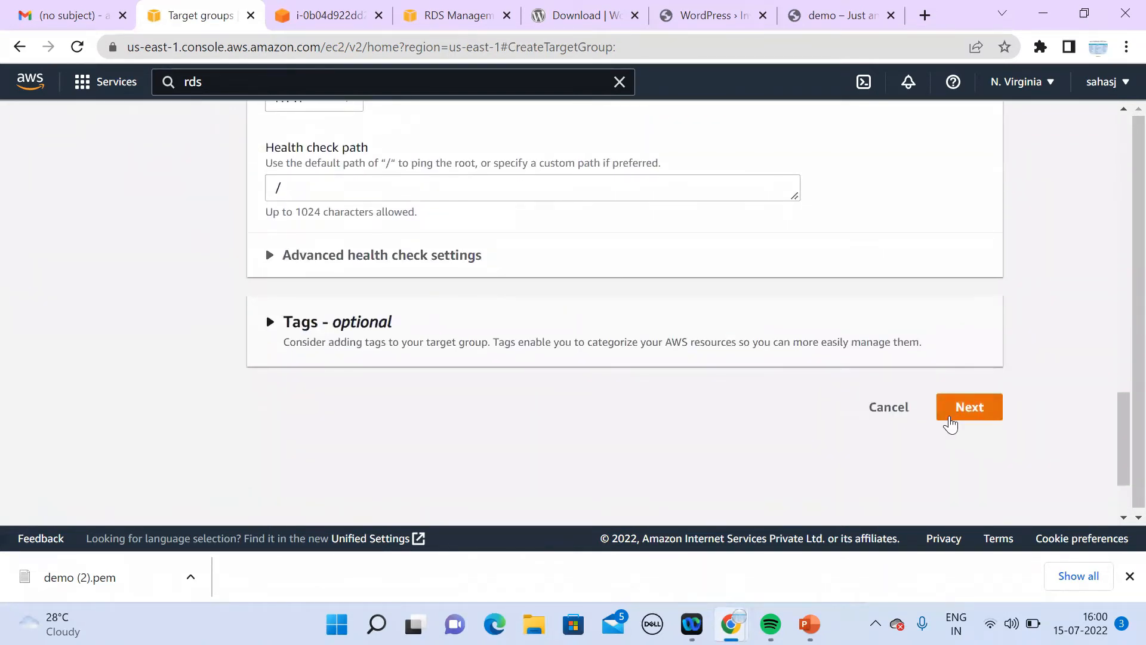
{"action": "left_click", "coordinate": [951, 421]}
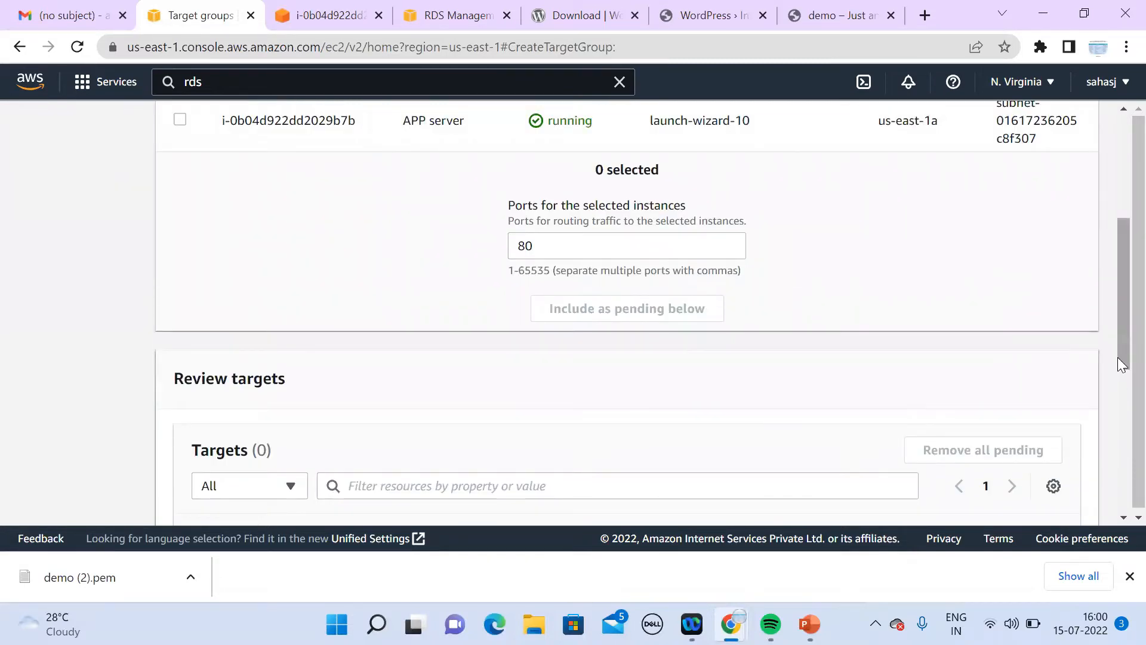
{"action": "scroll", "coordinate": [1103, 271], "scroll_direction": "up", "scroll_amount": 3}
{"action": "scroll", "coordinate": [1104, 287], "scroll_direction": "down", "scroll_amount": 1}
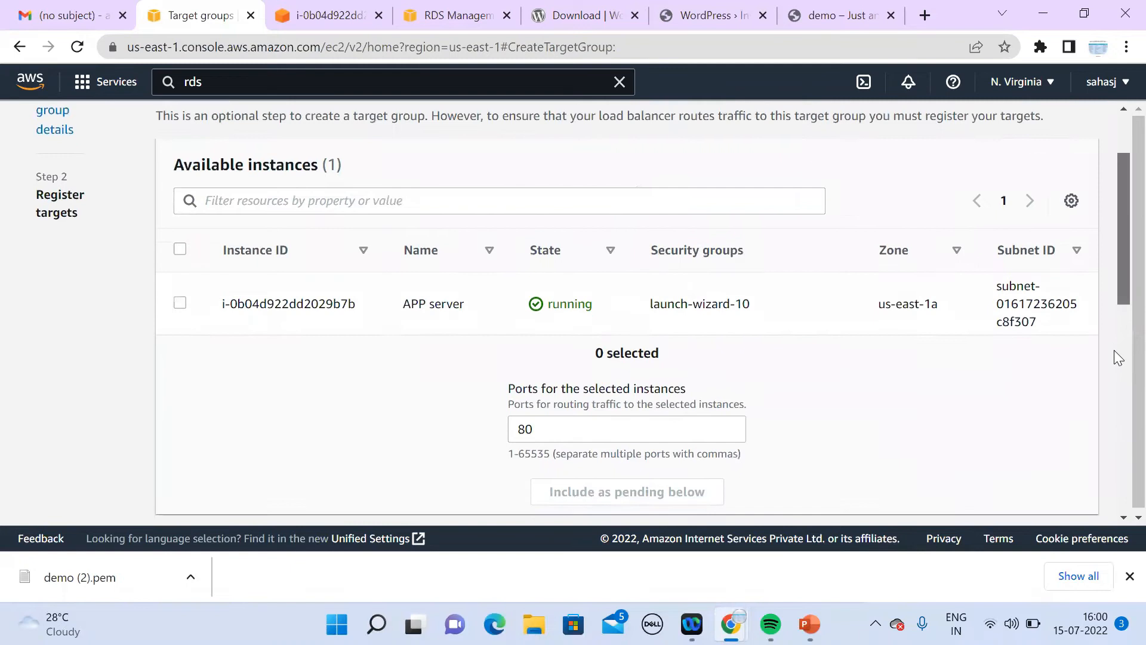
{"action": "scroll", "coordinate": [1114, 349], "scroll_direction": "down", "scroll_amount": 8}
{"action": "scroll", "coordinate": [1117, 471], "scroll_direction": "up", "scroll_amount": 1}
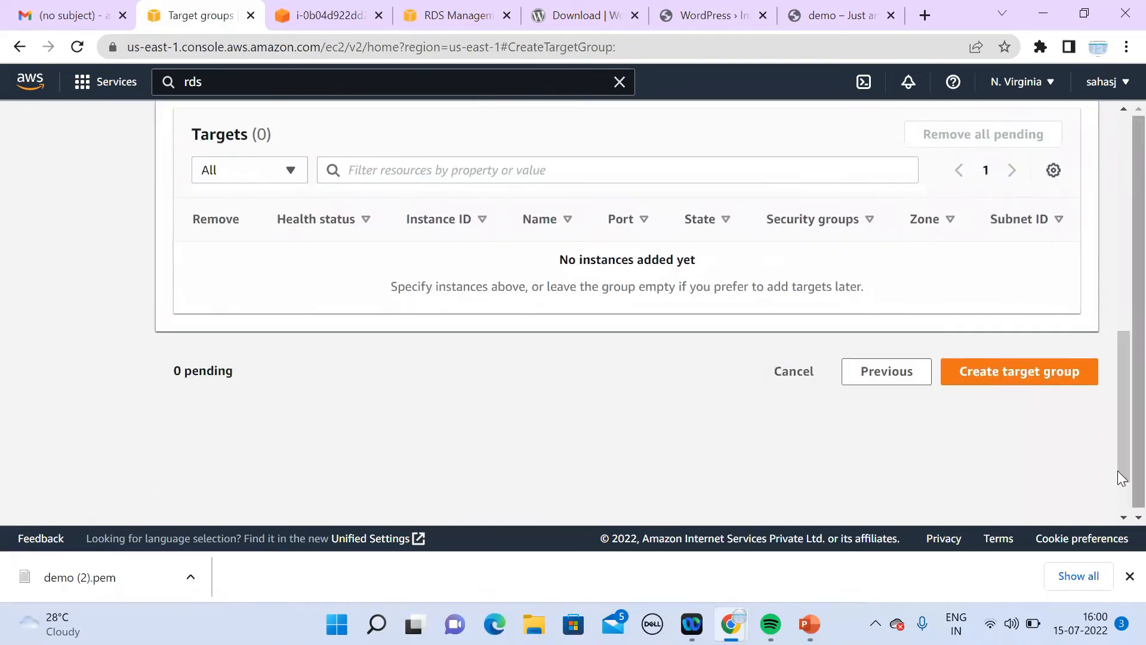
Step: Create the 'demo' target group without targets and go to the Load Balancers list
{"action": "left_click", "coordinate": [1027, 371]}
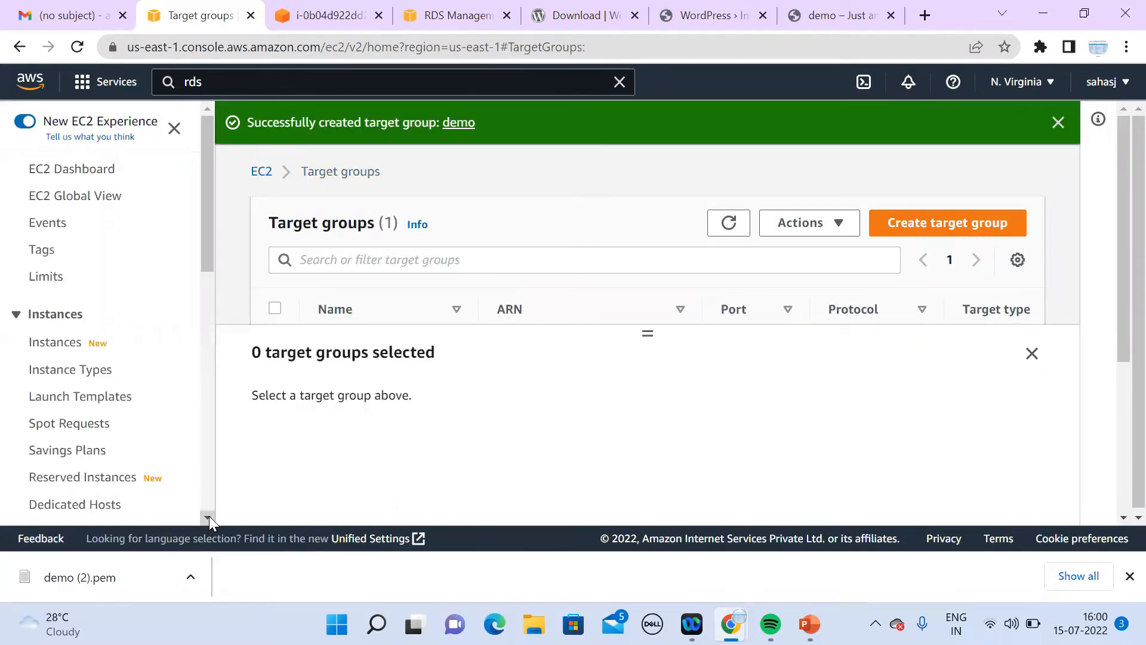
{"action": "scroll", "coordinate": [209, 518], "scroll_direction": "down", "scroll_amount": 7}
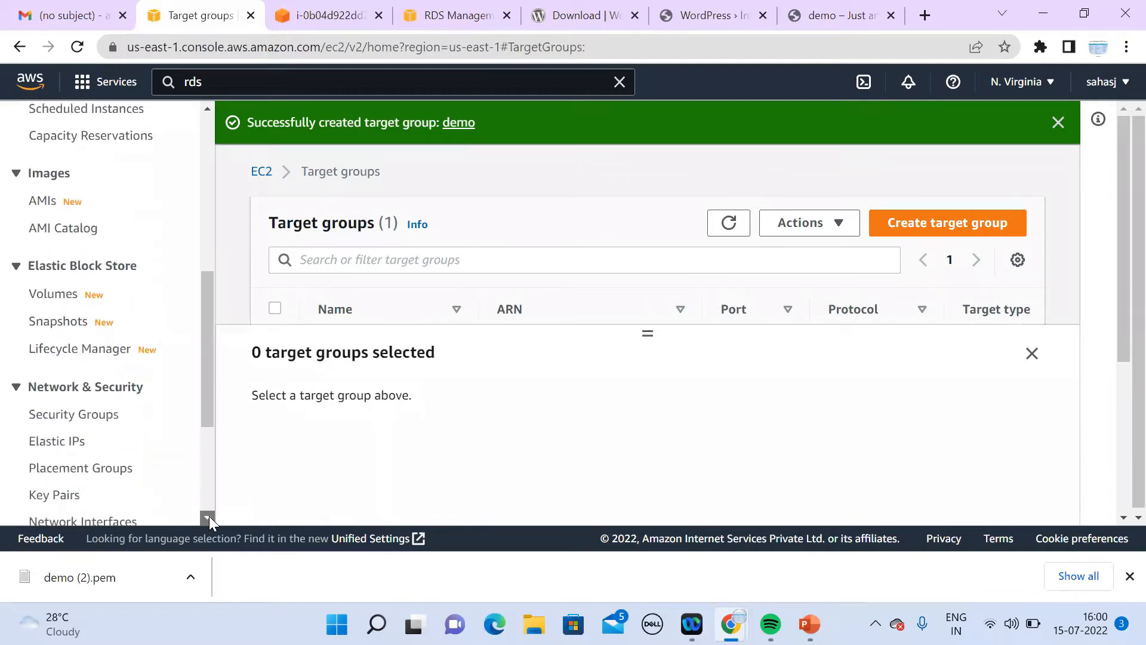
{"action": "scroll", "coordinate": [209, 518], "scroll_direction": "down", "scroll_amount": 4}
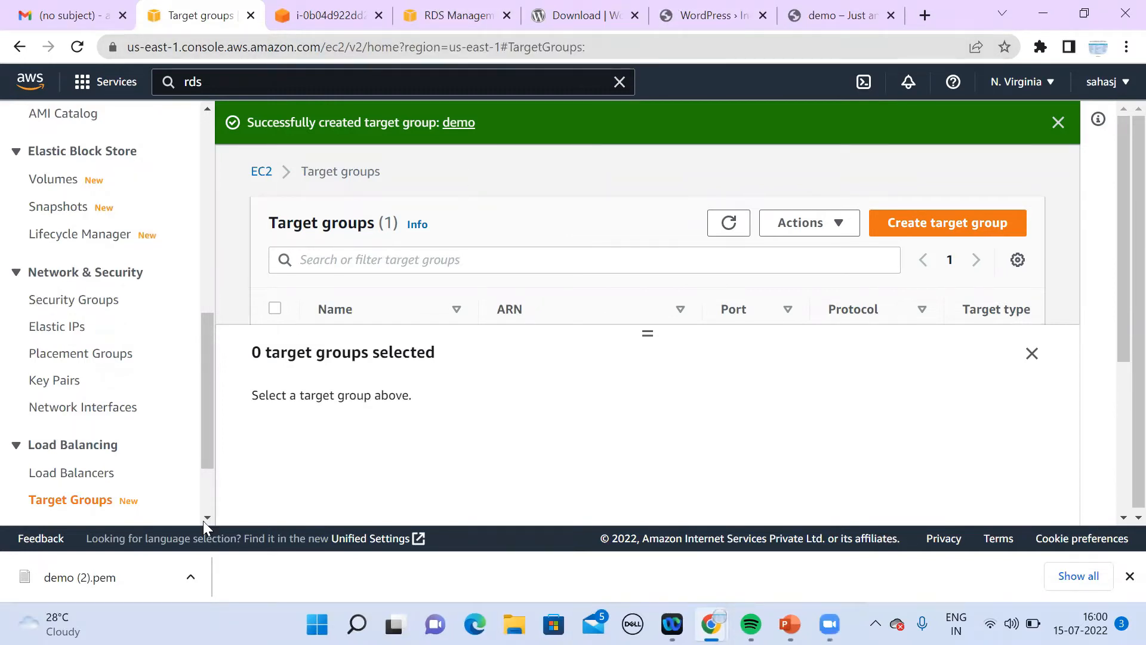
{"action": "scroll", "coordinate": [203, 518], "scroll_direction": "down", "scroll_amount": 2}
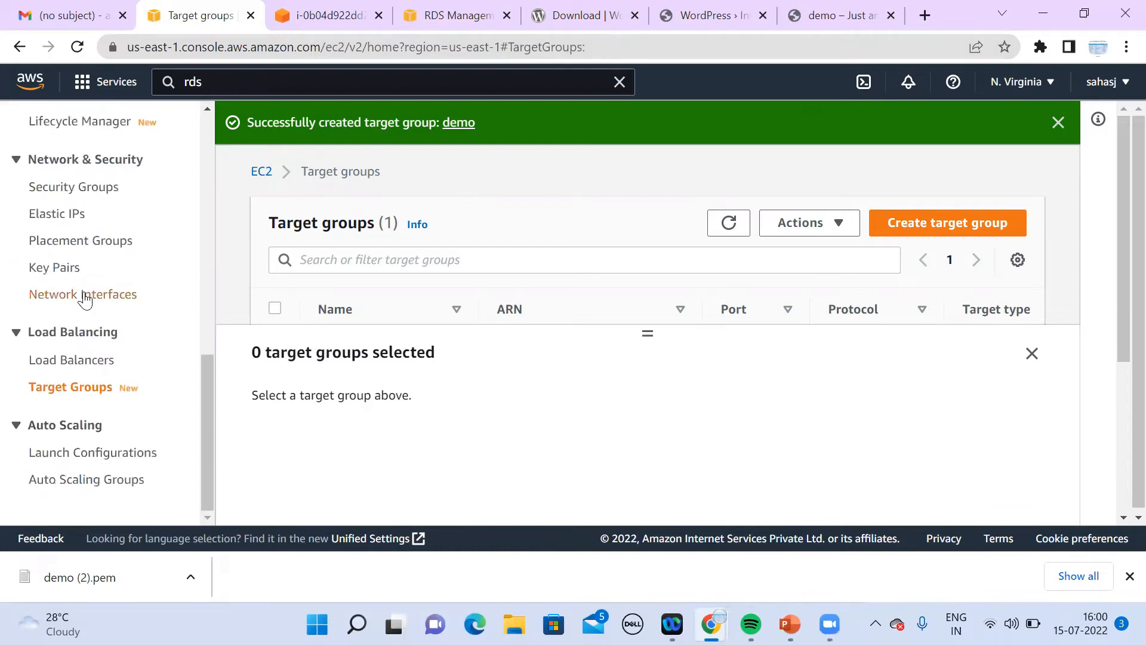
{"action": "left_click", "coordinate": [82, 365]}
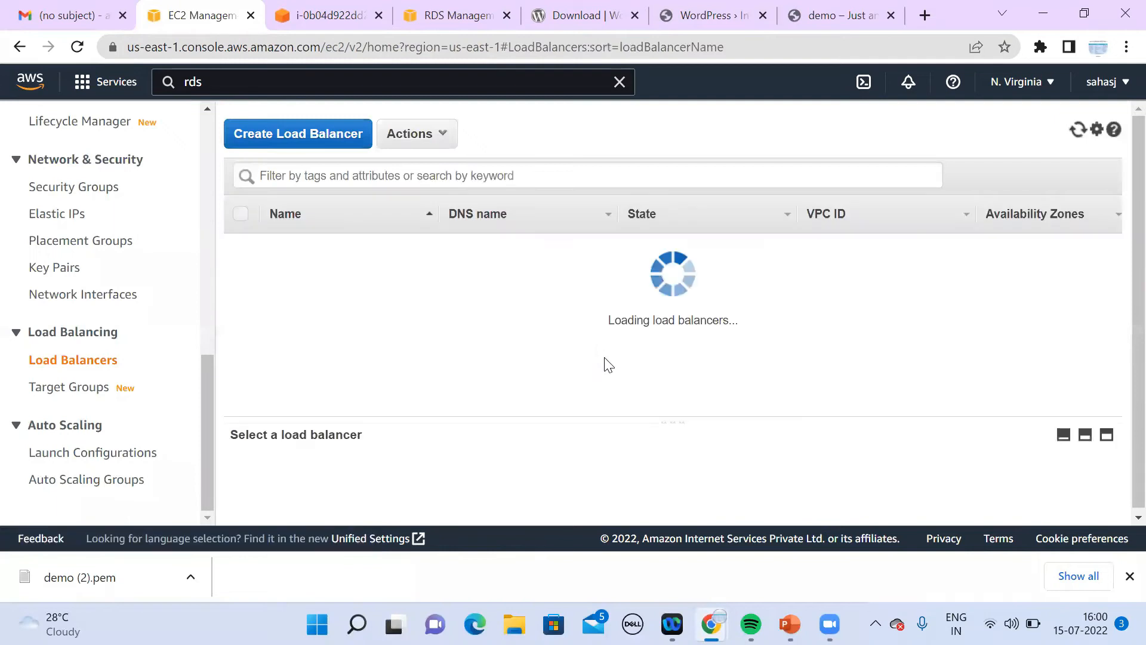
Step: Start creating a new load balancer and look over the available types
{"action": "left_click", "coordinate": [299, 132]}
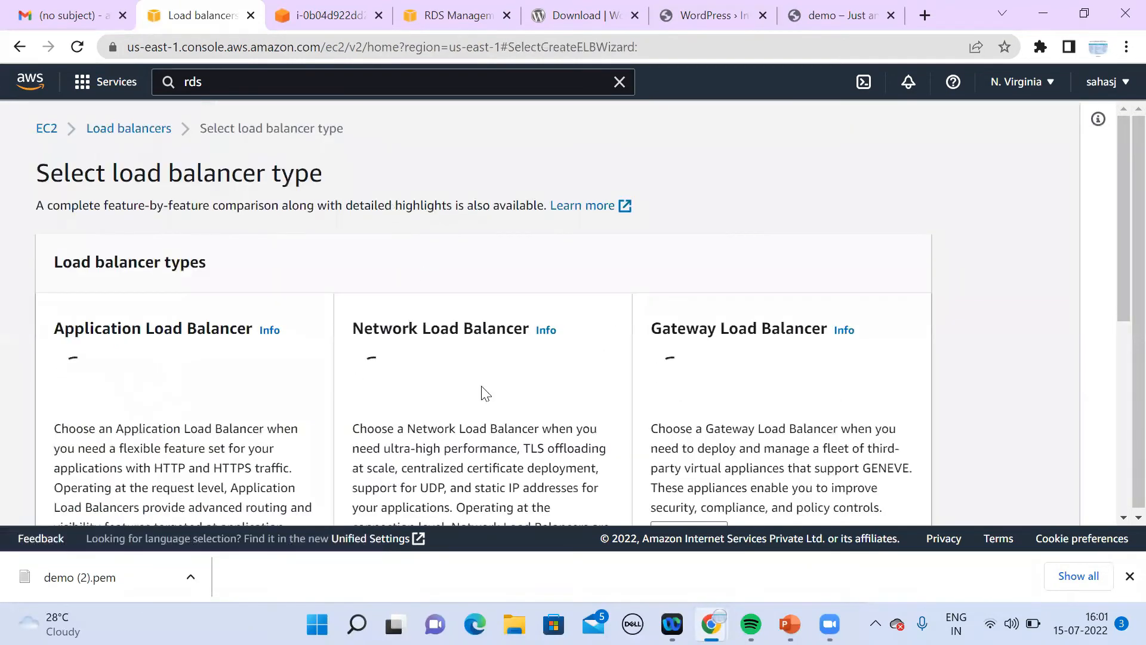
{"action": "left_click", "coordinate": [1122, 518]}
{"action": "scroll", "coordinate": [1122, 519], "scroll_direction": "down", "scroll_amount": 5}
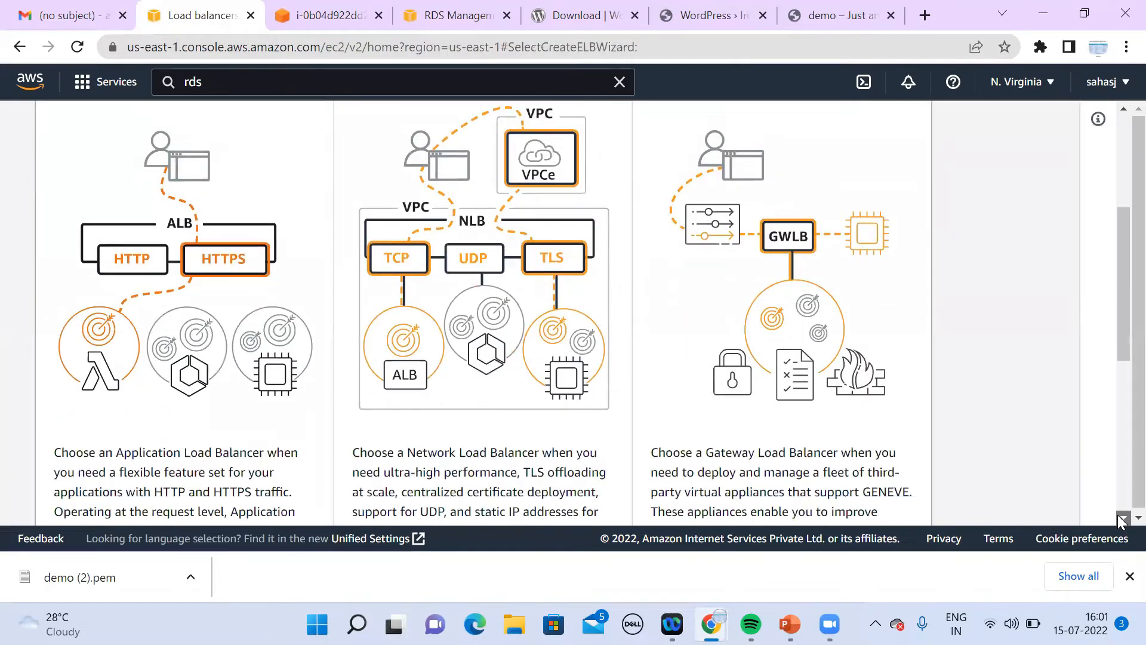
{"action": "scroll", "coordinate": [1122, 520], "scroll_direction": "down", "scroll_amount": 3}
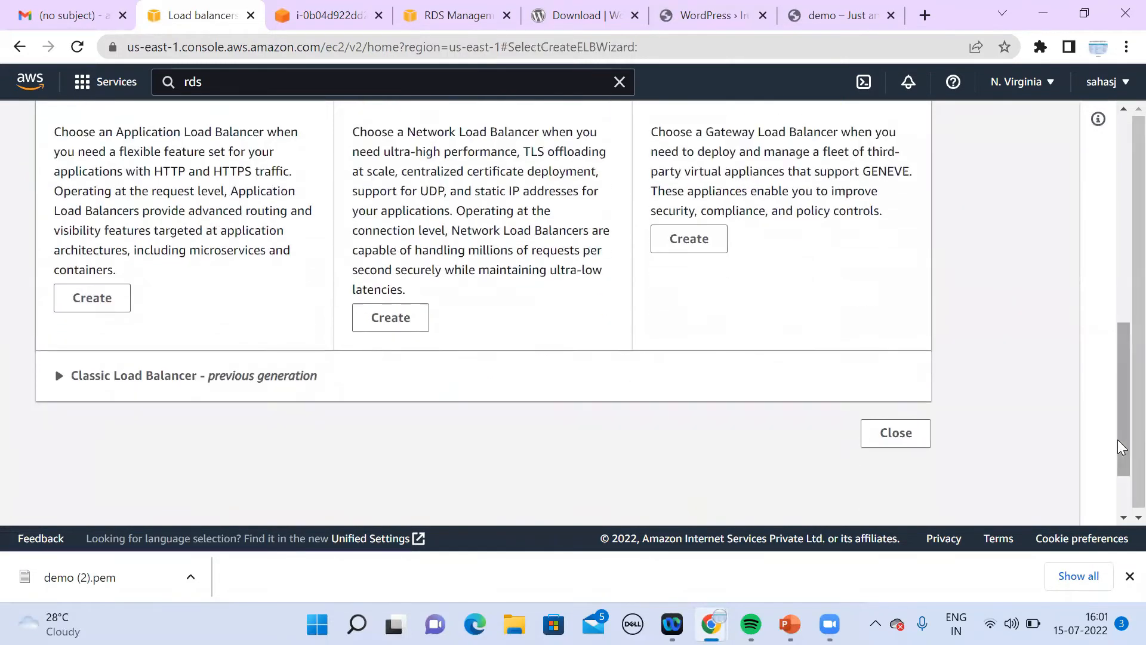
{"action": "right_click", "coordinate": [1121, 391]}
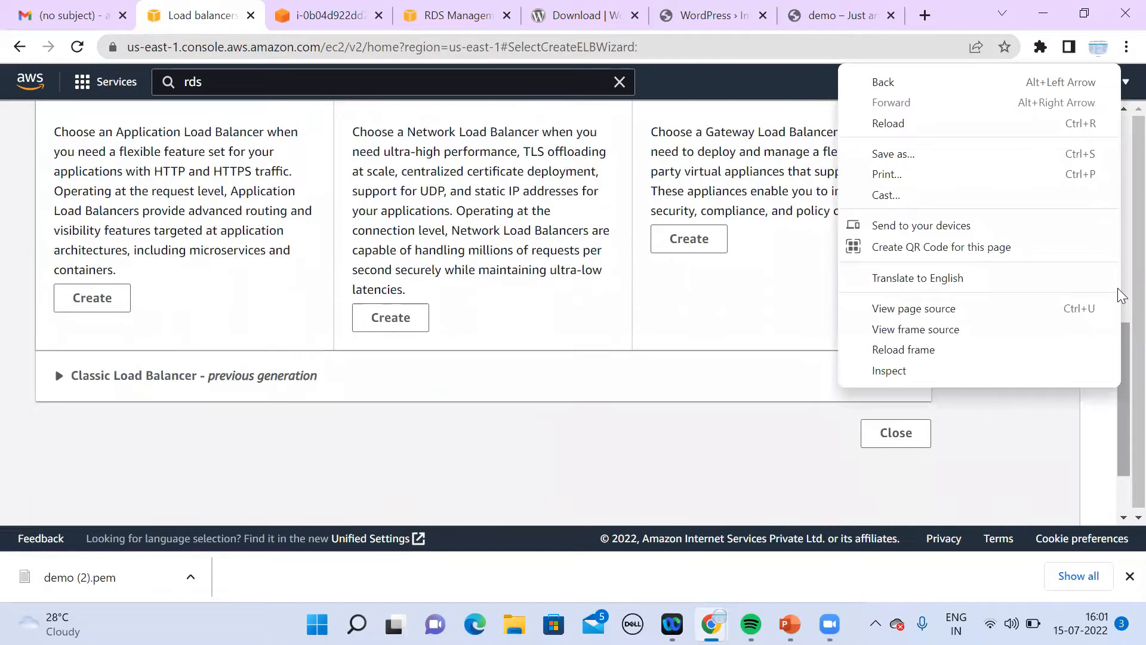
{"action": "left_click", "coordinate": [1085, 418]}
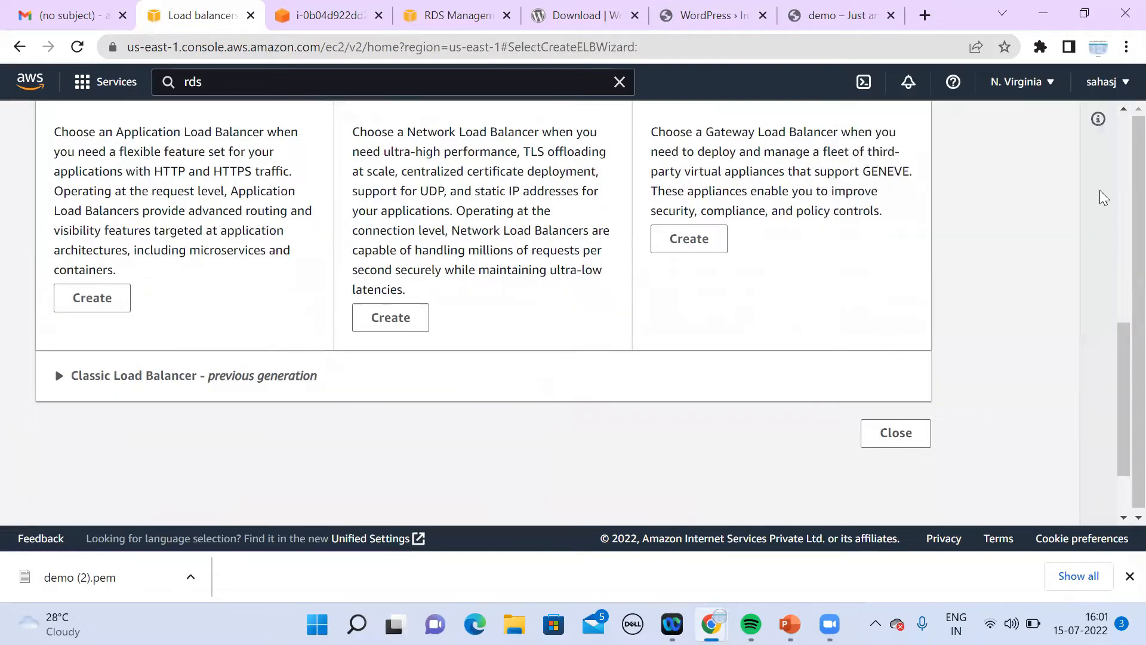
Step: Read the load balancer types info panel, then choose Application Load Balancer
{"action": "left_click", "coordinate": [1102, 126]}
{"action": "left_click", "coordinate": [1123, 109]}
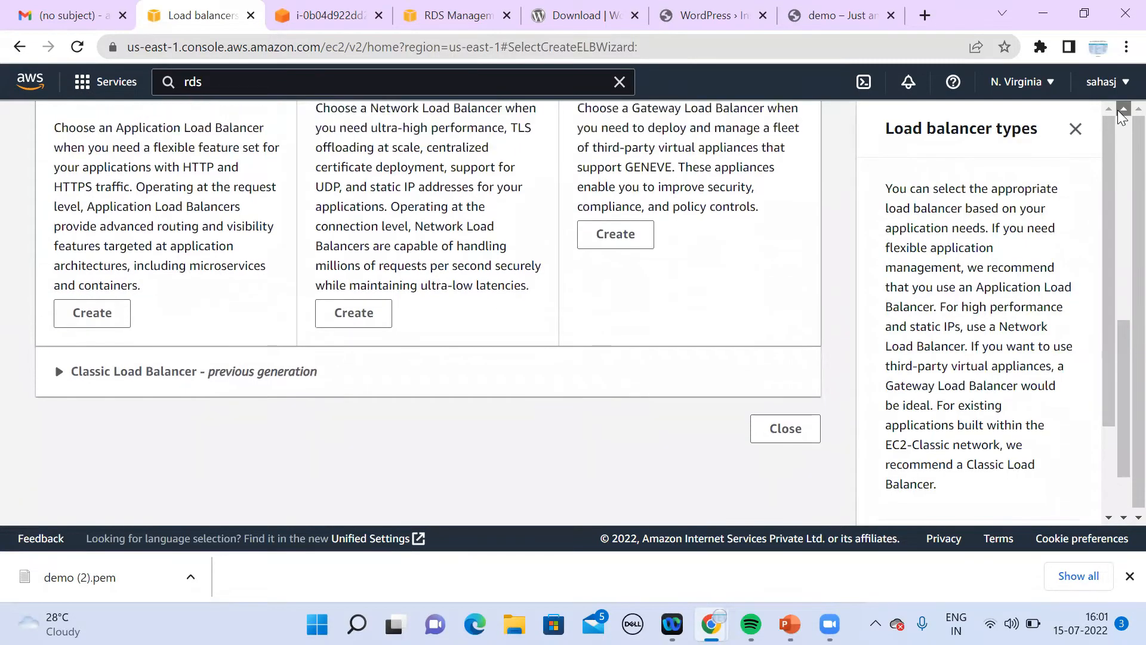
{"action": "left_click", "coordinate": [1122, 113]}
{"action": "left_click", "coordinate": [1122, 112]}
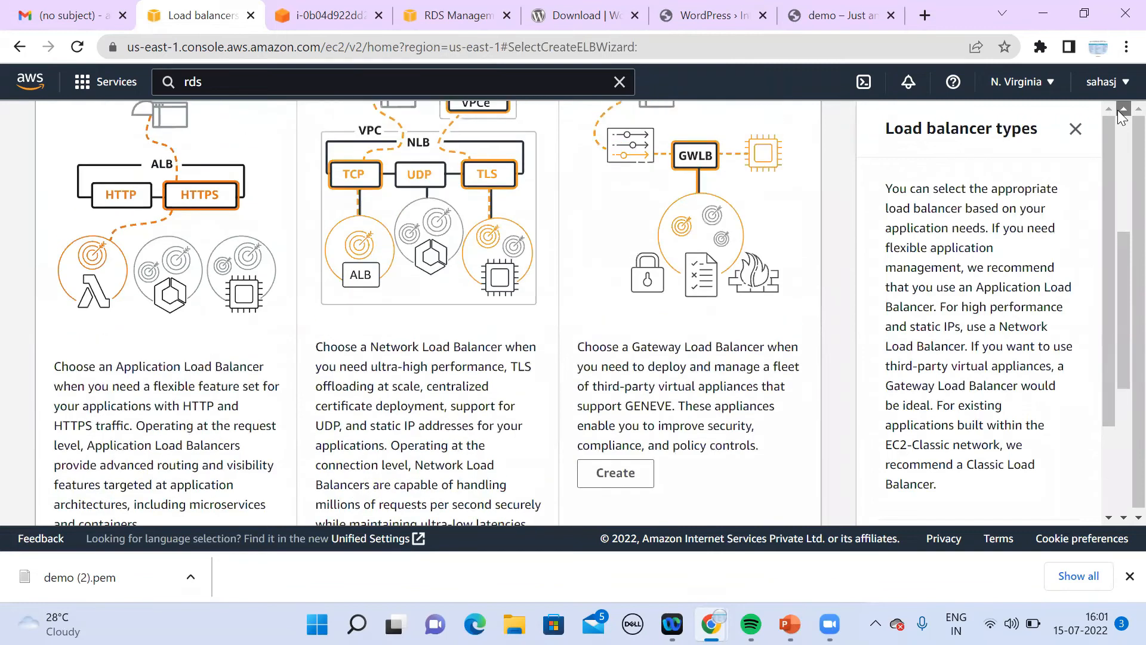
{"action": "left_click", "coordinate": [1122, 112]}
{"action": "left_click", "coordinate": [1122, 112]}
{"action": "left_click", "coordinate": [1122, 112]}
{"action": "left_click", "coordinate": [1123, 112]}
{"action": "left_click", "coordinate": [1122, 112]}
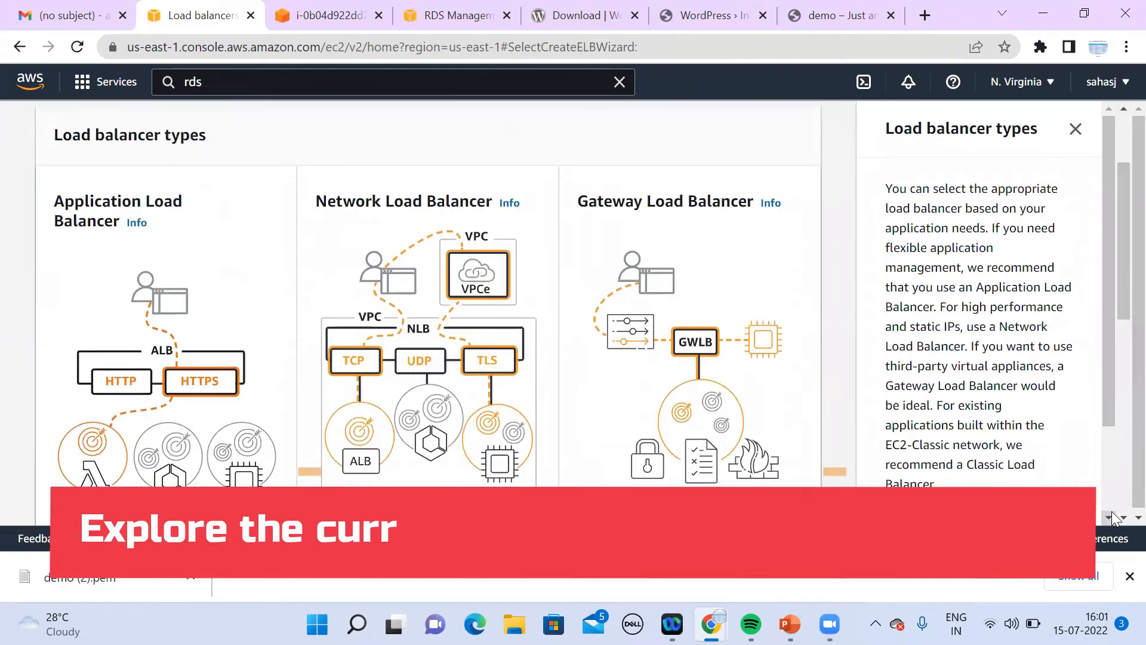
{"action": "left_click", "coordinate": [1109, 517]}
{"action": "left_click", "coordinate": [1109, 517]}
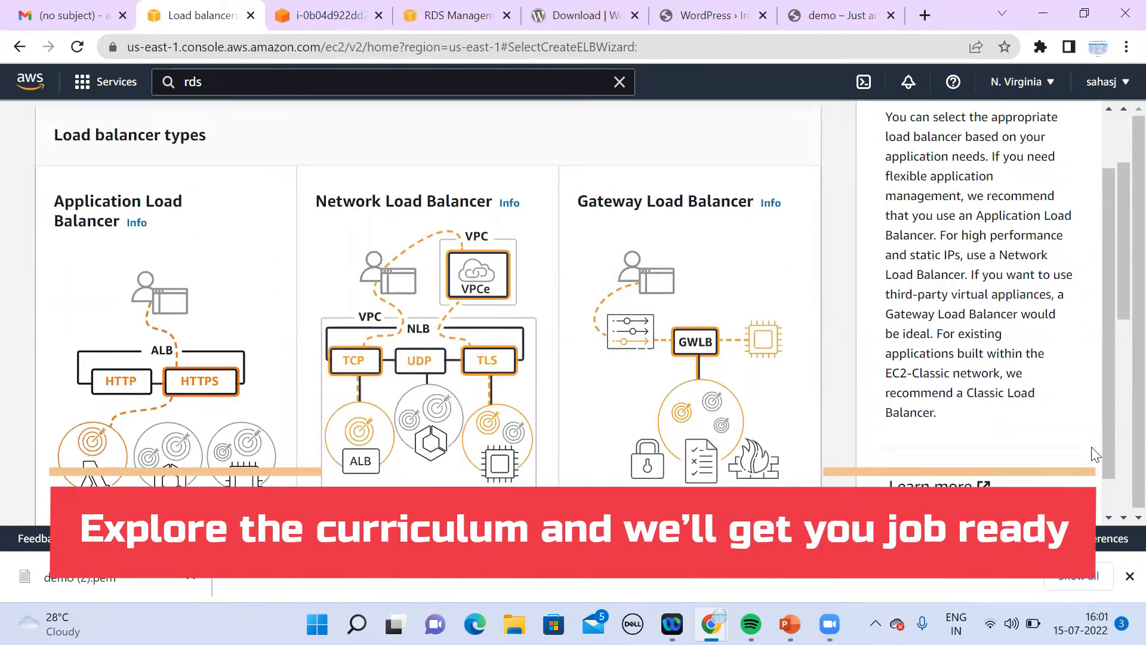
{"action": "left_click", "coordinate": [1121, 520]}
{"action": "left_click", "coordinate": [1121, 521]}
{"action": "left_click", "coordinate": [1121, 520]}
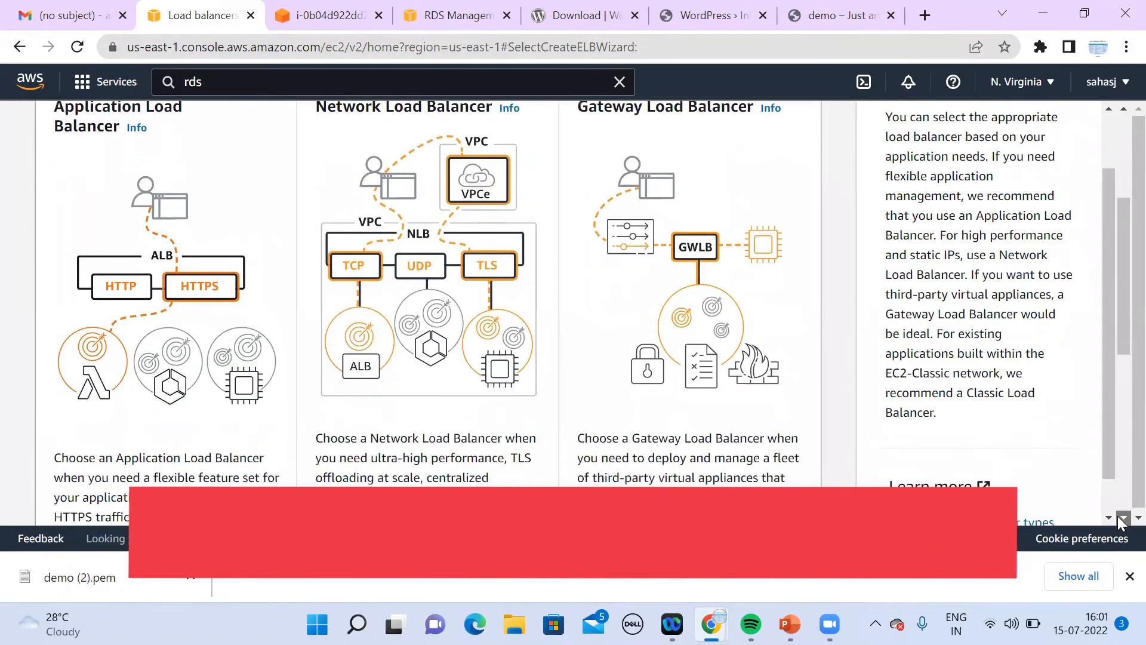
{"action": "left_click", "coordinate": [1121, 520]}
{"action": "left_click", "coordinate": [1121, 521]}
{"action": "left_click", "coordinate": [1121, 520]}
{"action": "left_click", "coordinate": [1121, 520]}
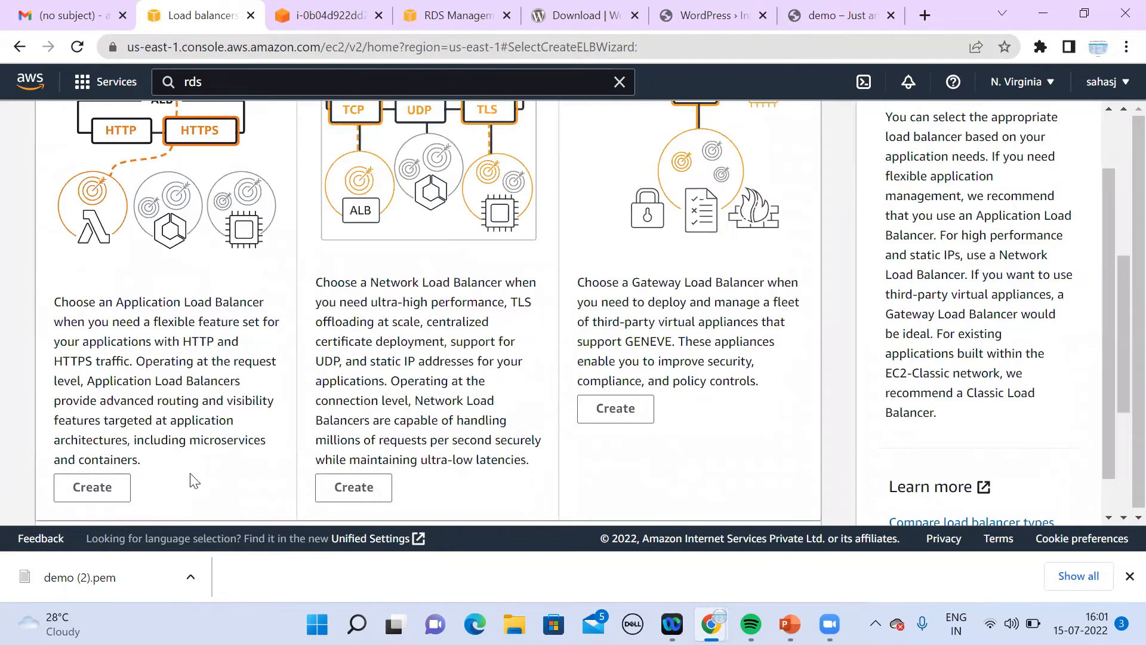
{"action": "left_click", "coordinate": [101, 496]}
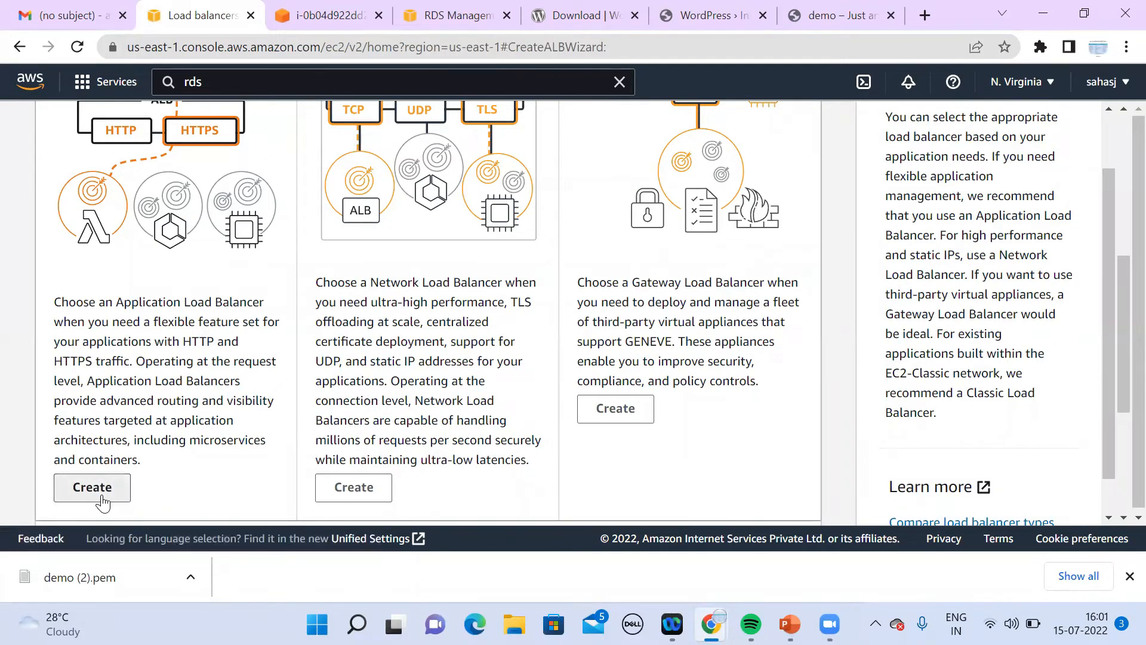
Step: Name the Application Load Balancer 'demo'
{"action": "left_click", "coordinate": [401, 477]}
{"action": "type", "text": "demdemo"}
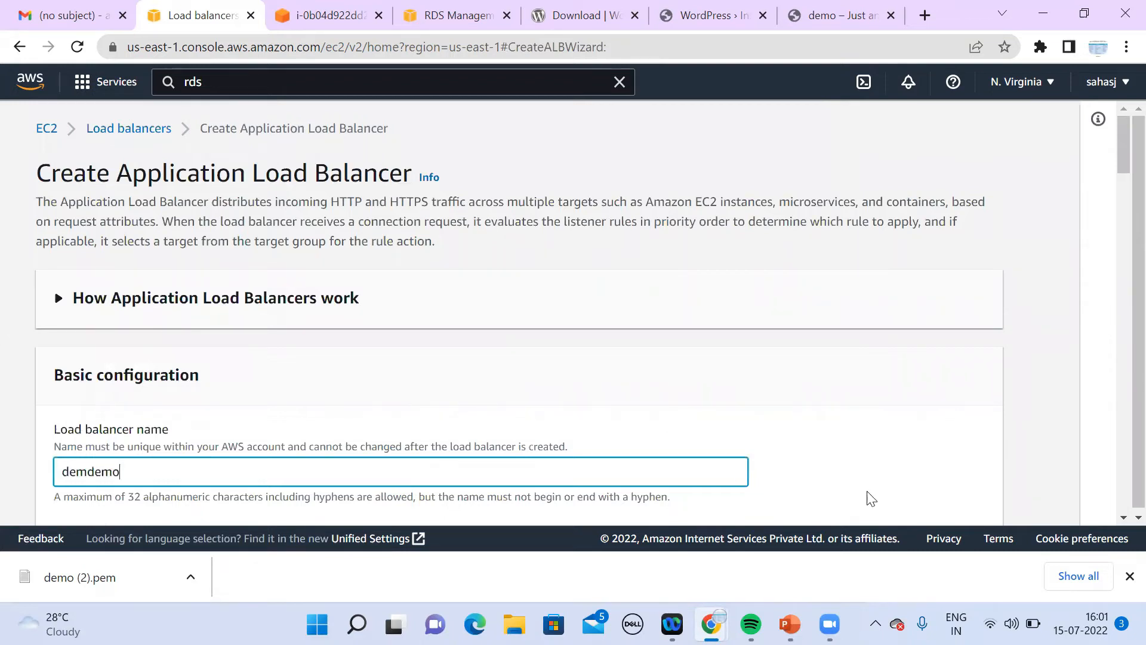
{"action": "key", "text": "BackSpace"}
{"action": "key", "text": "BackSpace"}
{"action": "key", "text": "BackSpace"}
{"action": "key", "text": "BackSpace"}
{"action": "key", "text": "BackSpace"}
{"action": "left_click", "coordinate": [1122, 517]}
Step: Select the Demo VPC under Network mapping
{"action": "scroll", "coordinate": [1123, 517], "scroll_direction": "down", "scroll_amount": 4}
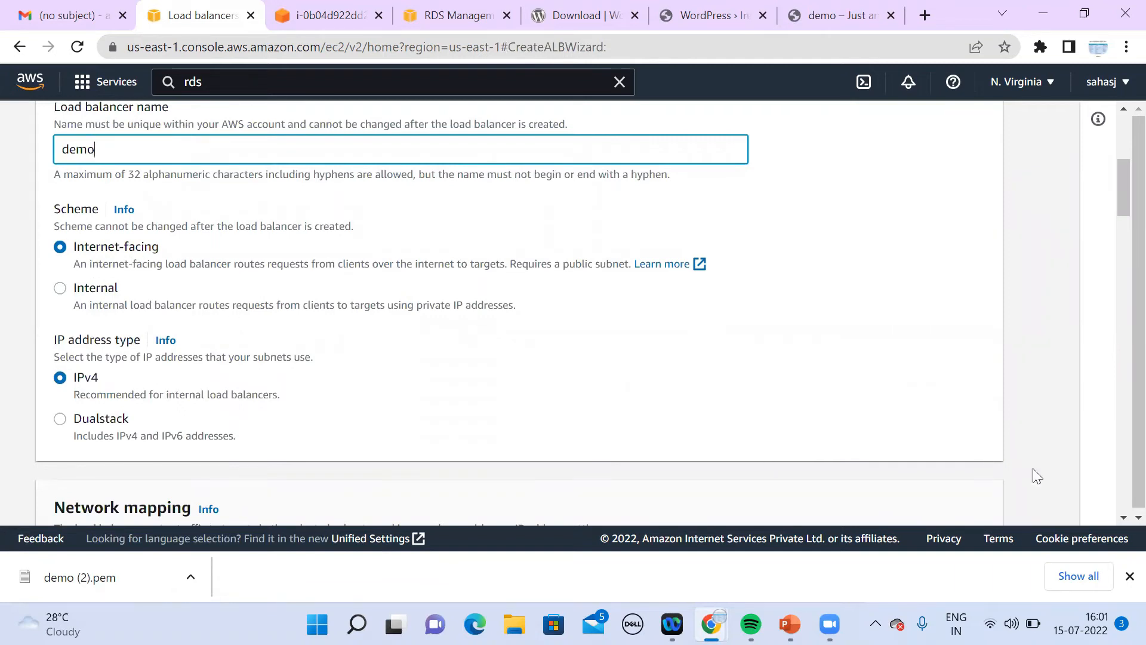
{"action": "scroll", "coordinate": [1119, 521], "scroll_direction": "down", "scroll_amount": 2}
{"action": "scroll", "coordinate": [1117, 521], "scroll_direction": "down", "scroll_amount": 4}
{"action": "left_click", "coordinate": [437, 346]}
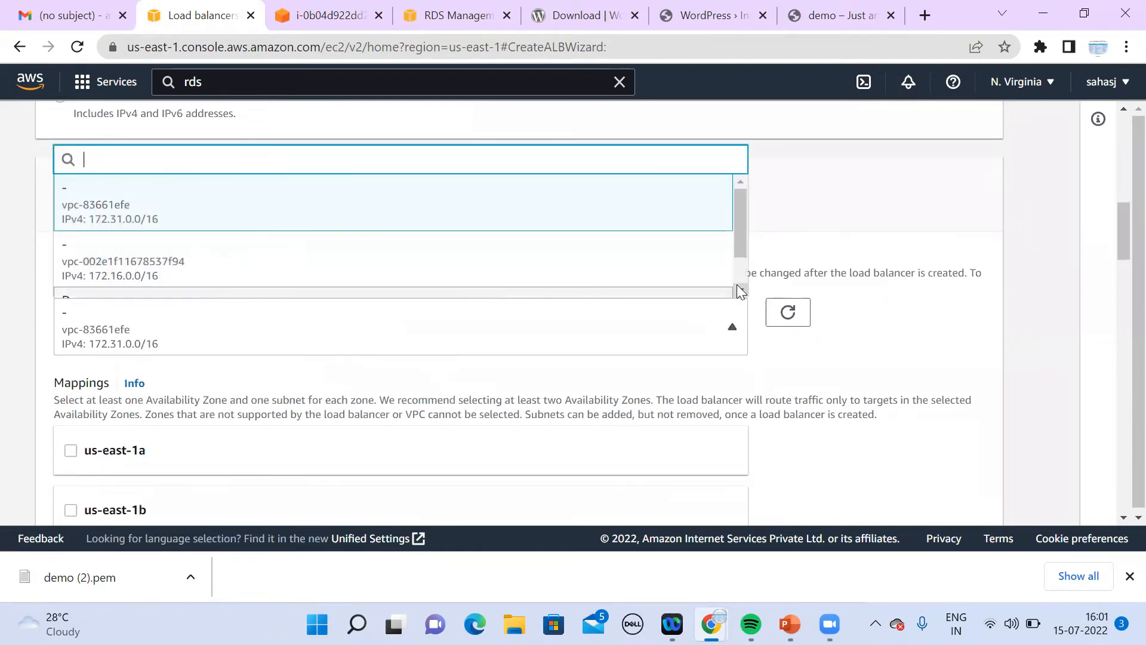
{"action": "scroll", "coordinate": [737, 290], "scroll_direction": "down", "scroll_amount": 1}
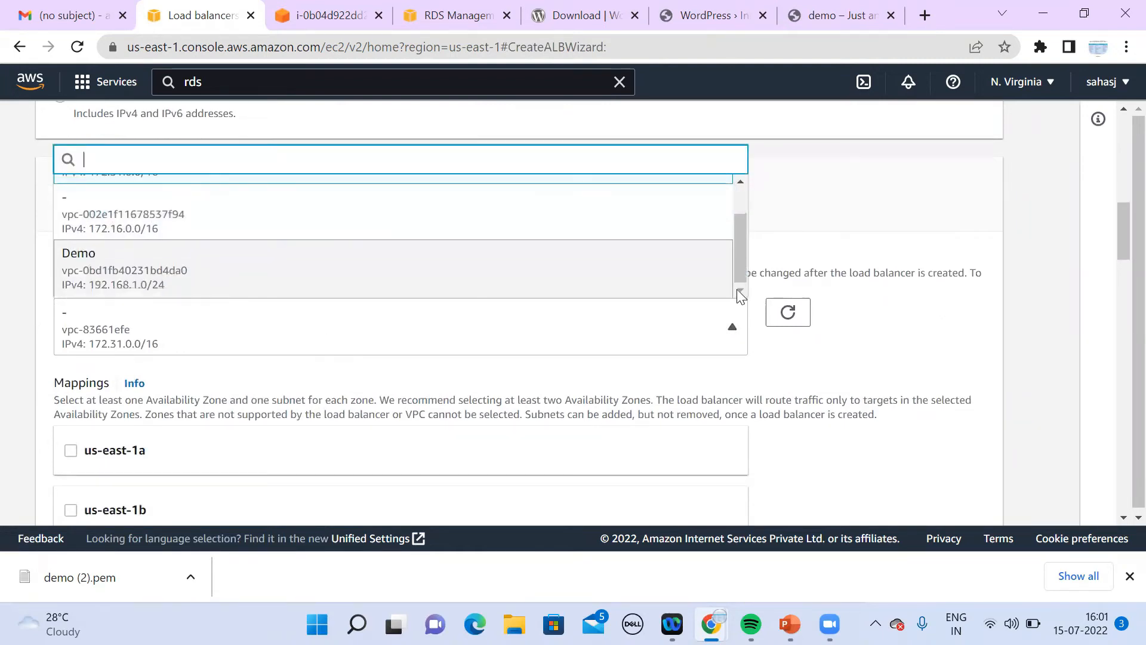
{"action": "left_click", "coordinate": [434, 291]}
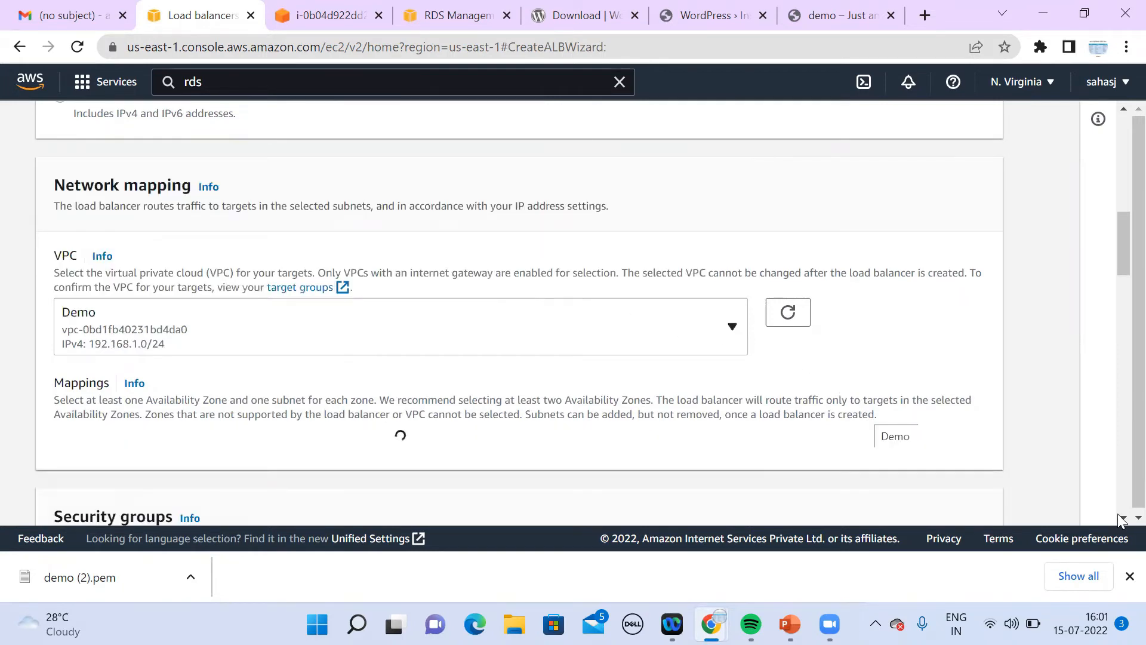
{"action": "scroll", "coordinate": [1121, 521], "scroll_direction": "down", "scroll_amount": 3}
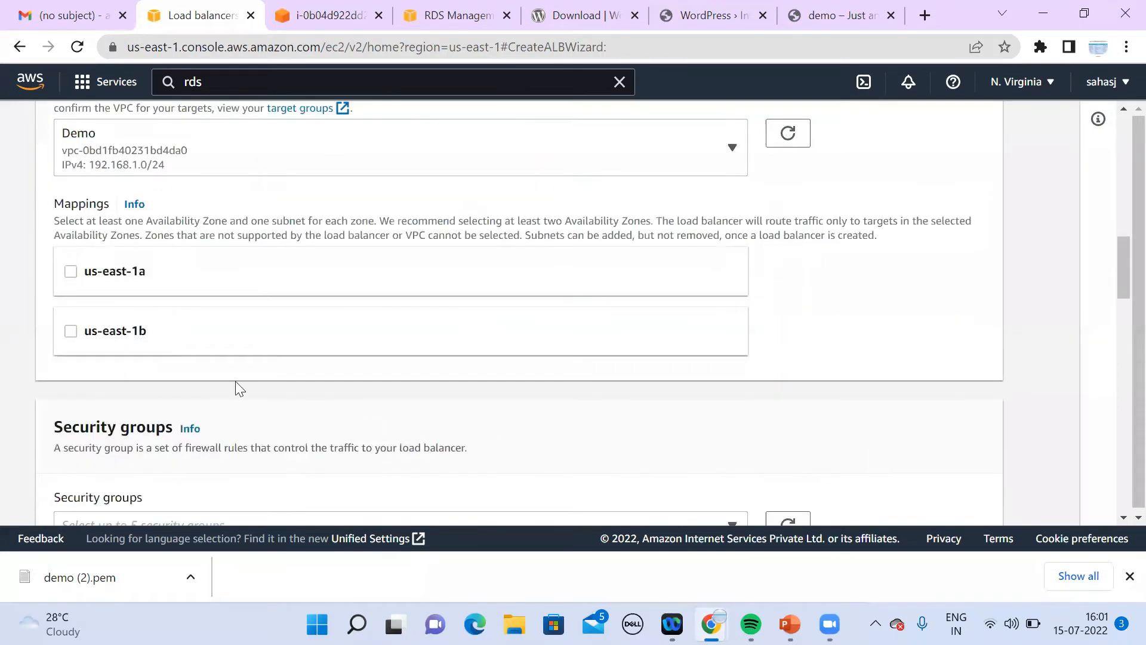
{"action": "left_click", "coordinate": [71, 272]}
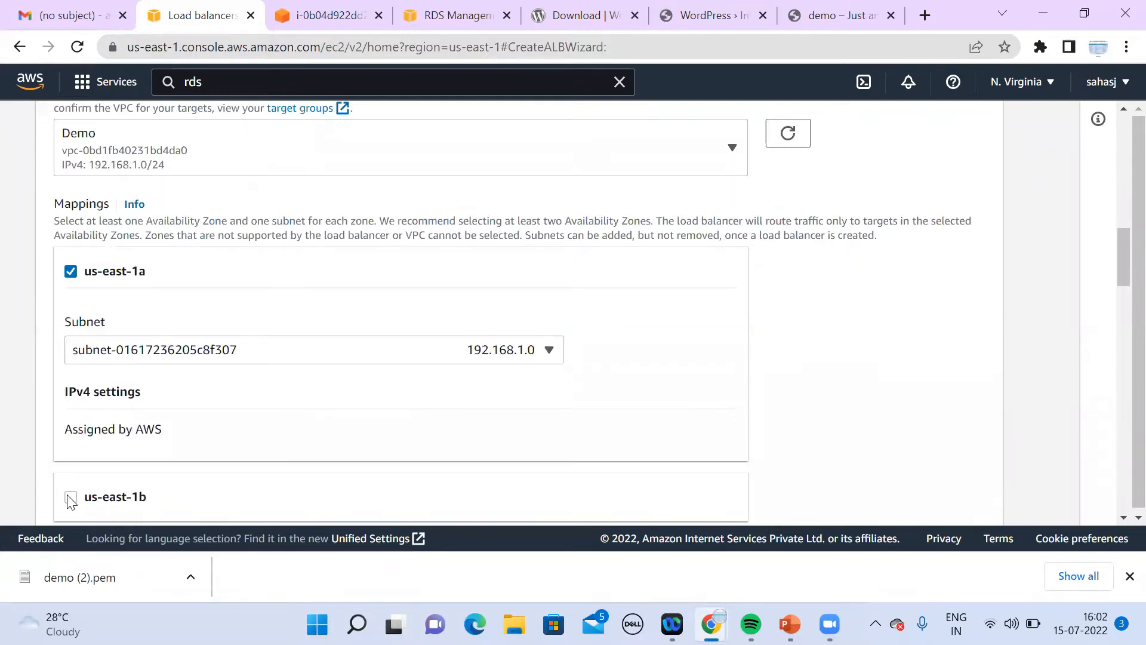
{"action": "left_click", "coordinate": [71, 498]}
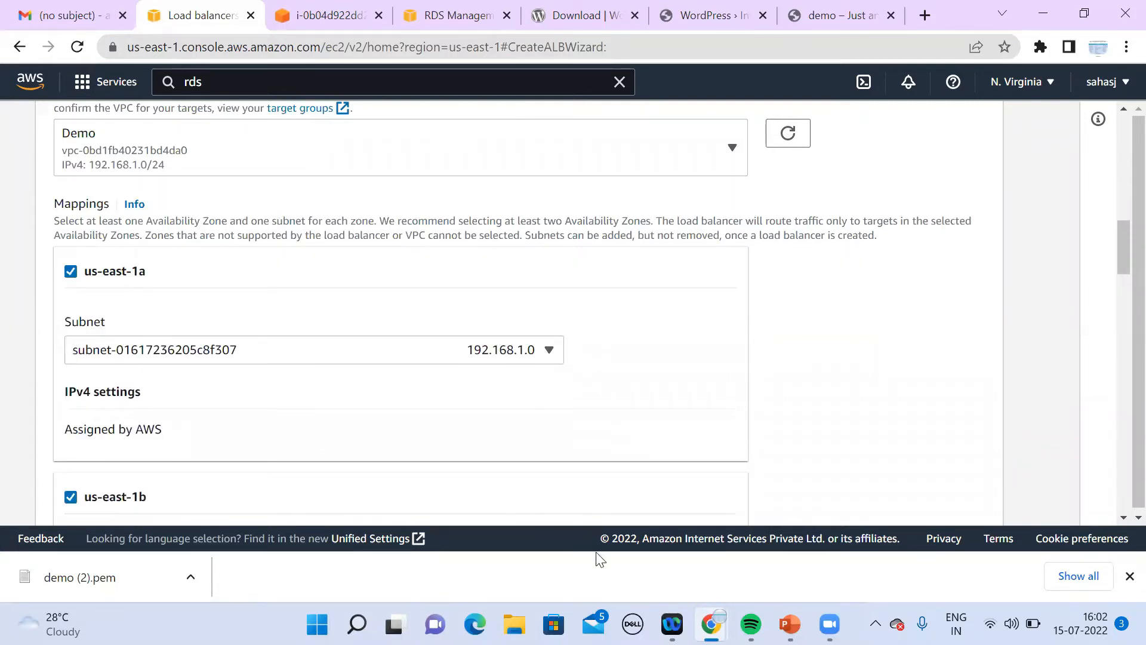
{"action": "left_click", "coordinate": [1118, 523]}
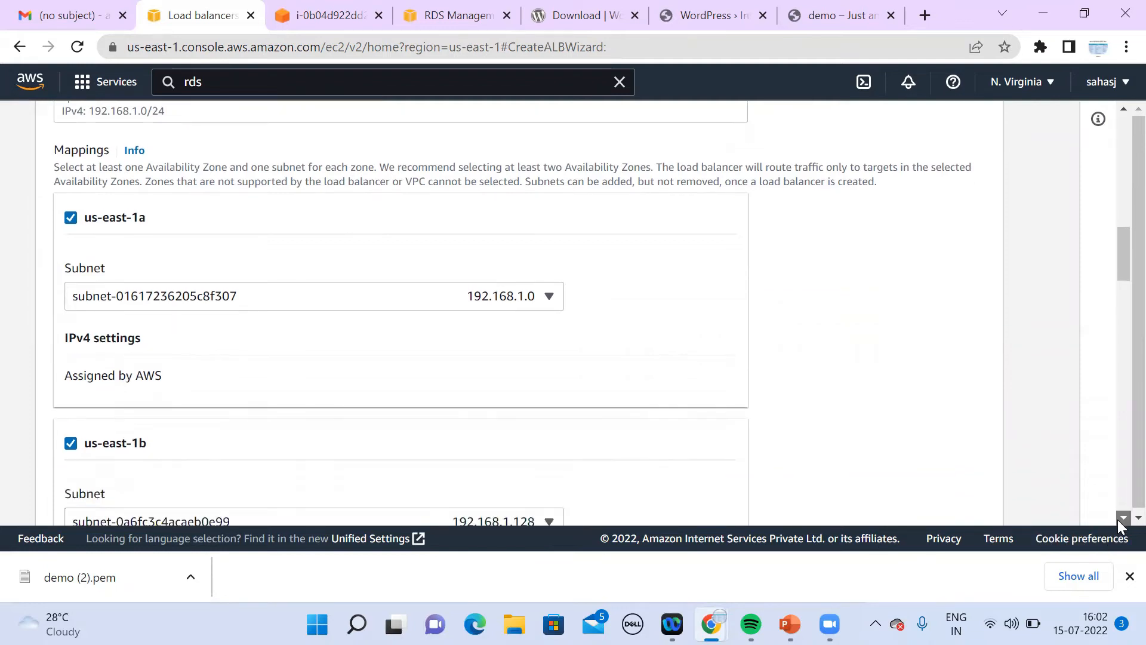
{"action": "left_click_drag", "start_coordinate": [1118, 519], "coordinate": [1117, 519]}
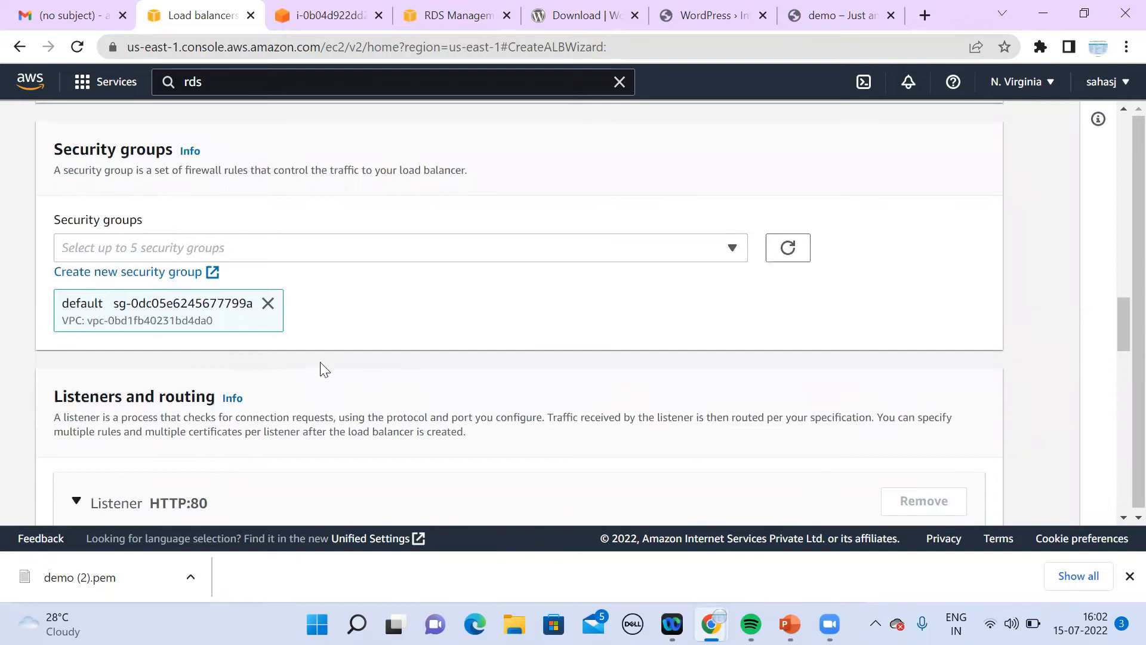
{"action": "left_click", "coordinate": [268, 303]}
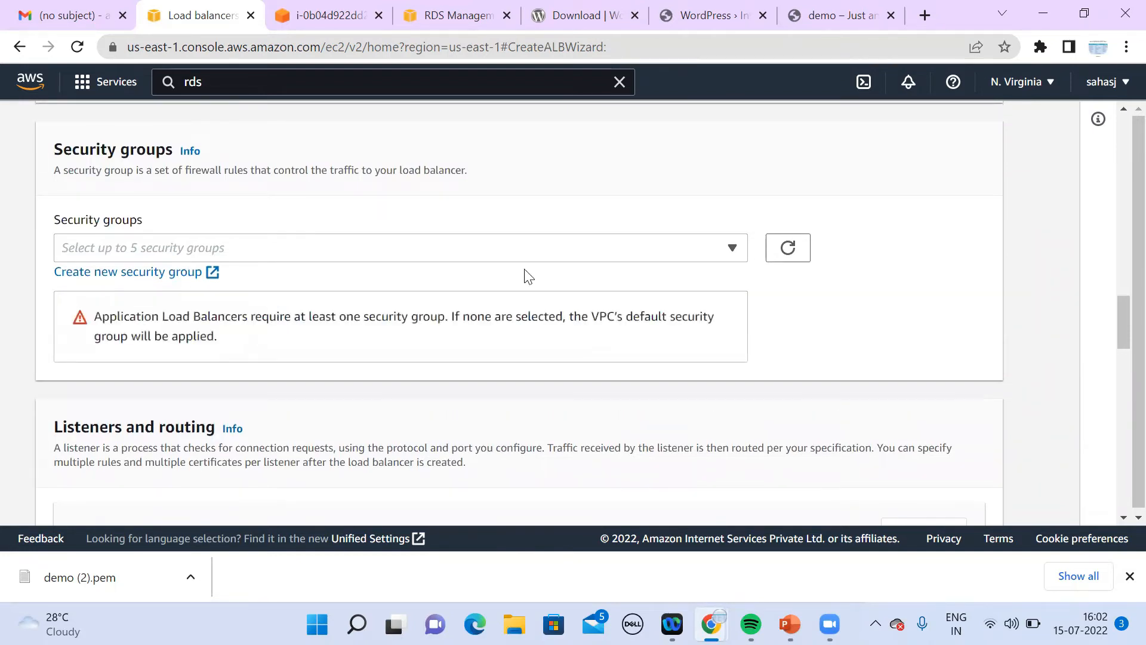
{"action": "left_click", "coordinate": [732, 250]}
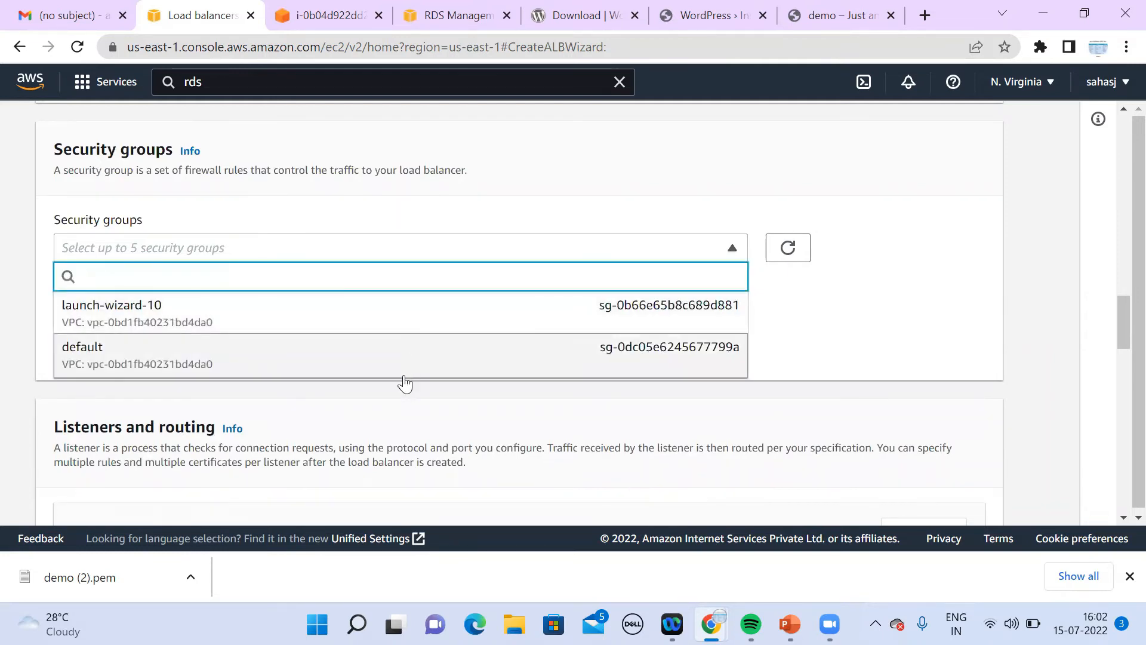
{"action": "left_click", "coordinate": [791, 261]}
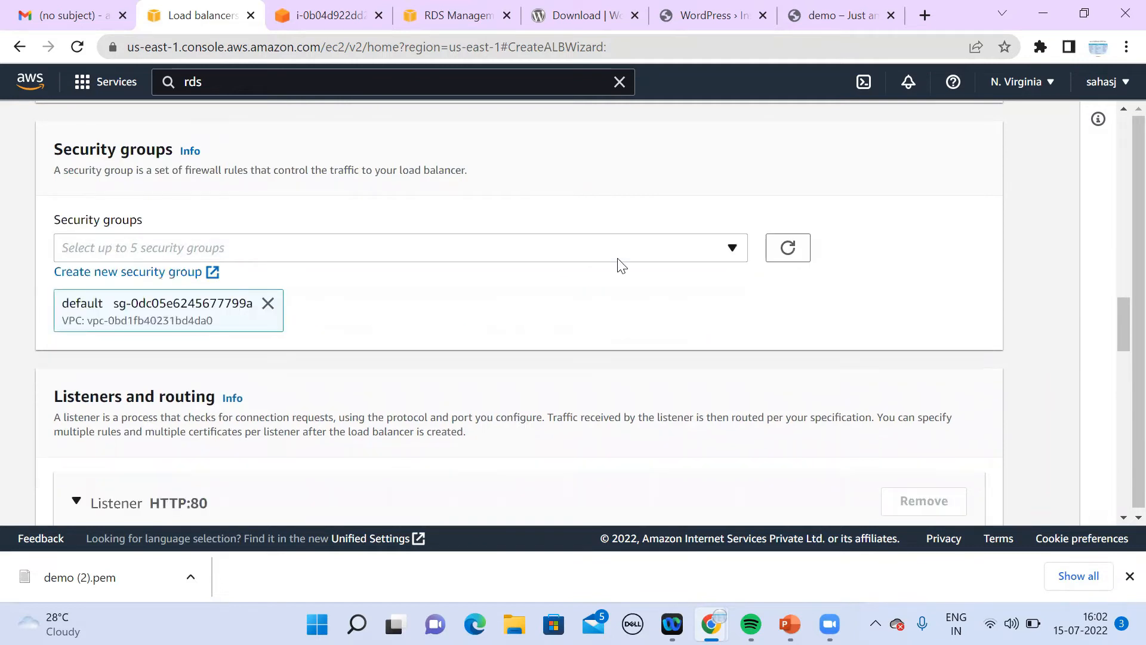
{"action": "left_click", "coordinate": [621, 266]}
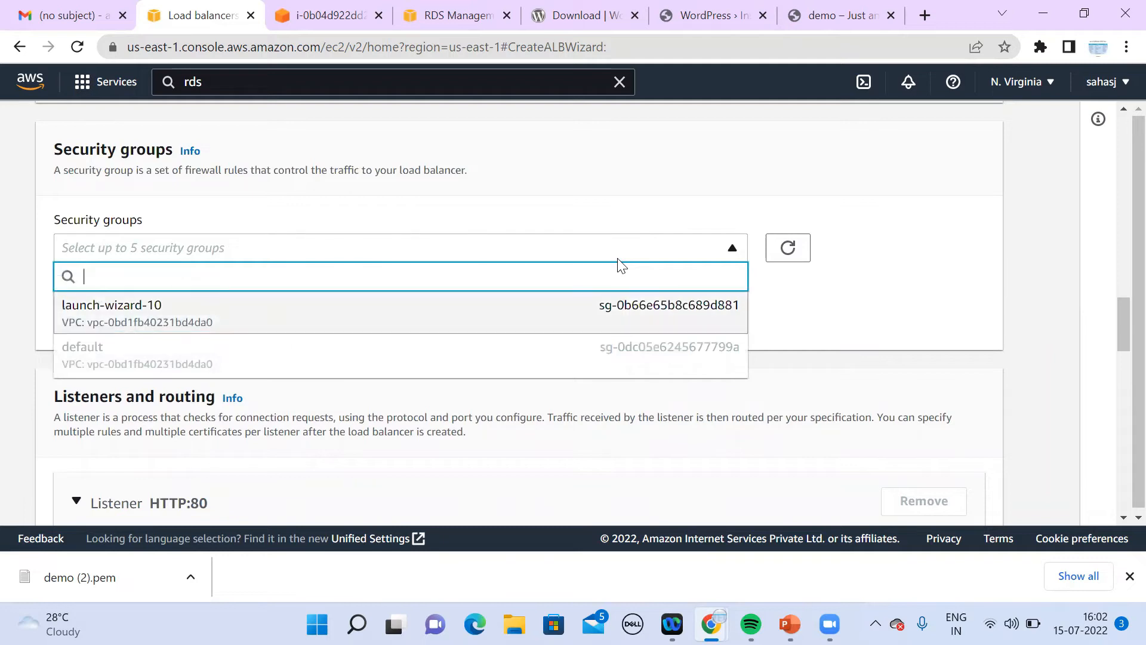
{"action": "left_click", "coordinate": [862, 309]}
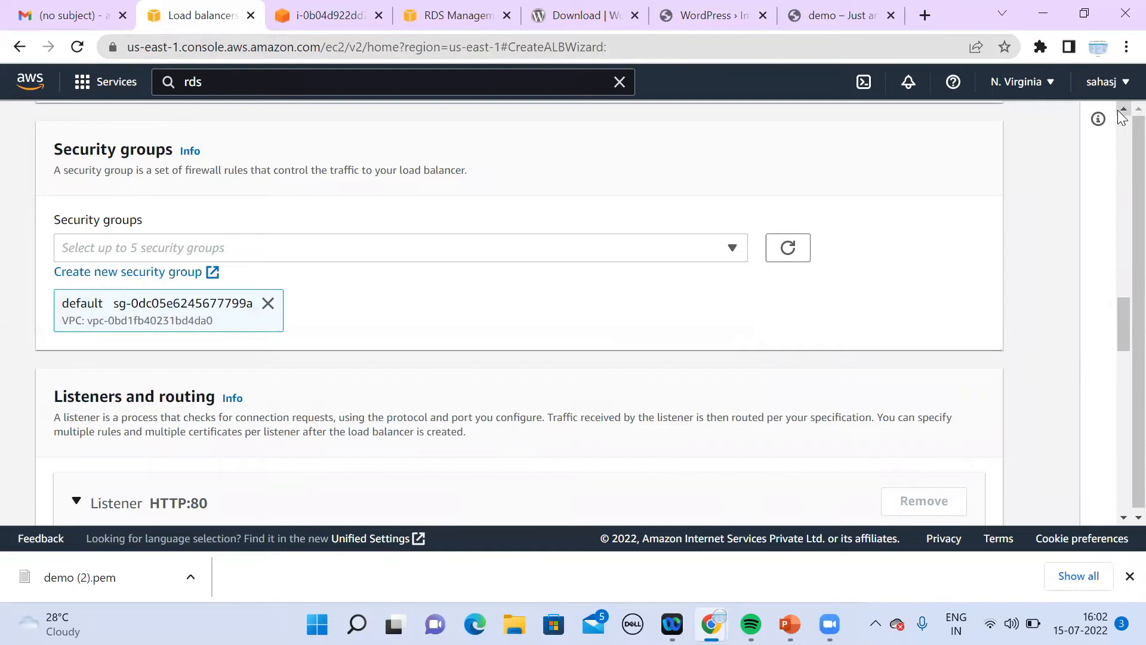
{"action": "scroll", "coordinate": [1122, 116], "scroll_direction": "up", "scroll_amount": 6}
{"action": "scroll", "coordinate": [1122, 116], "scroll_direction": "up", "scroll_amount": 6}
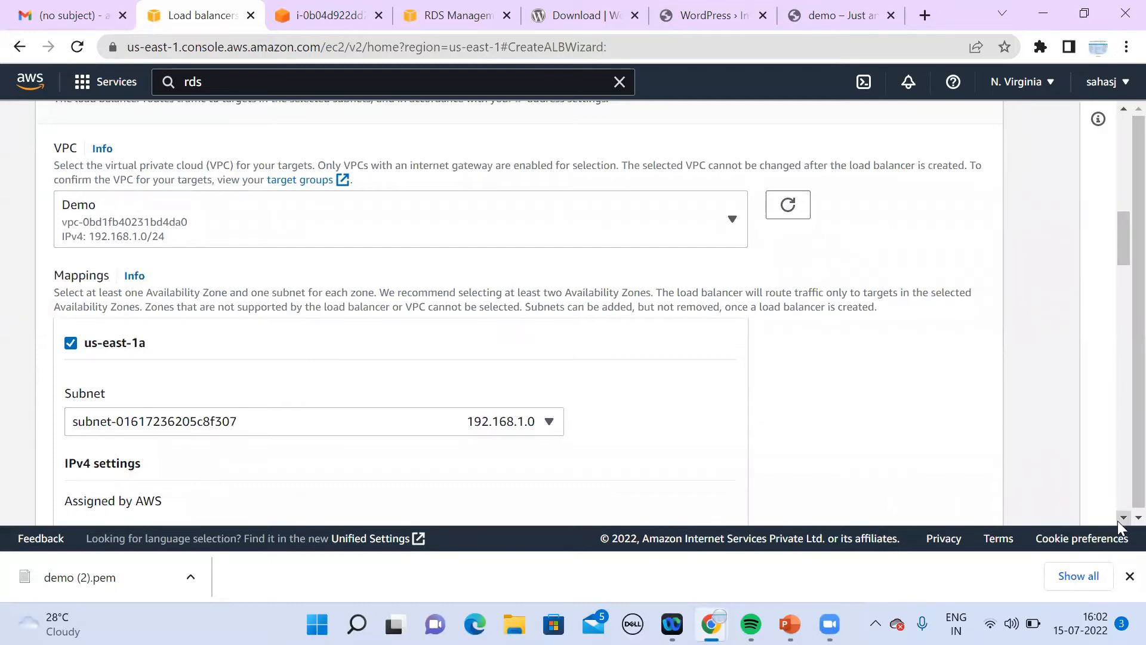
{"action": "scroll", "coordinate": [1118, 522], "scroll_direction": "down", "scroll_amount": 12}
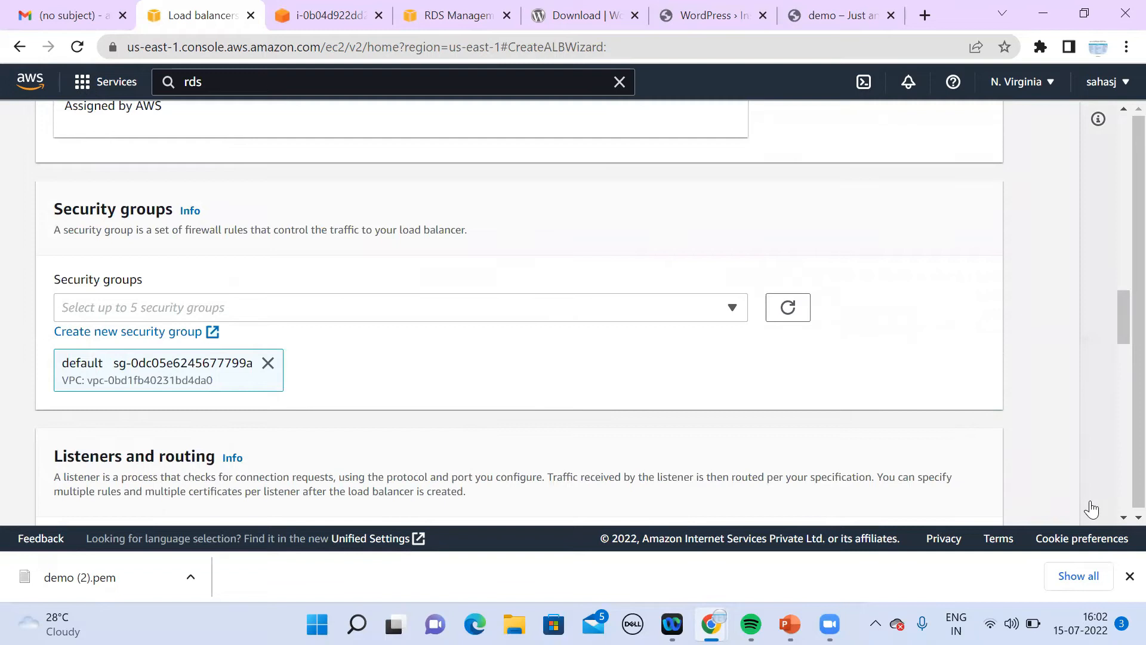
{"action": "scroll", "coordinate": [1120, 521], "scroll_direction": "down", "scroll_amount": 5}
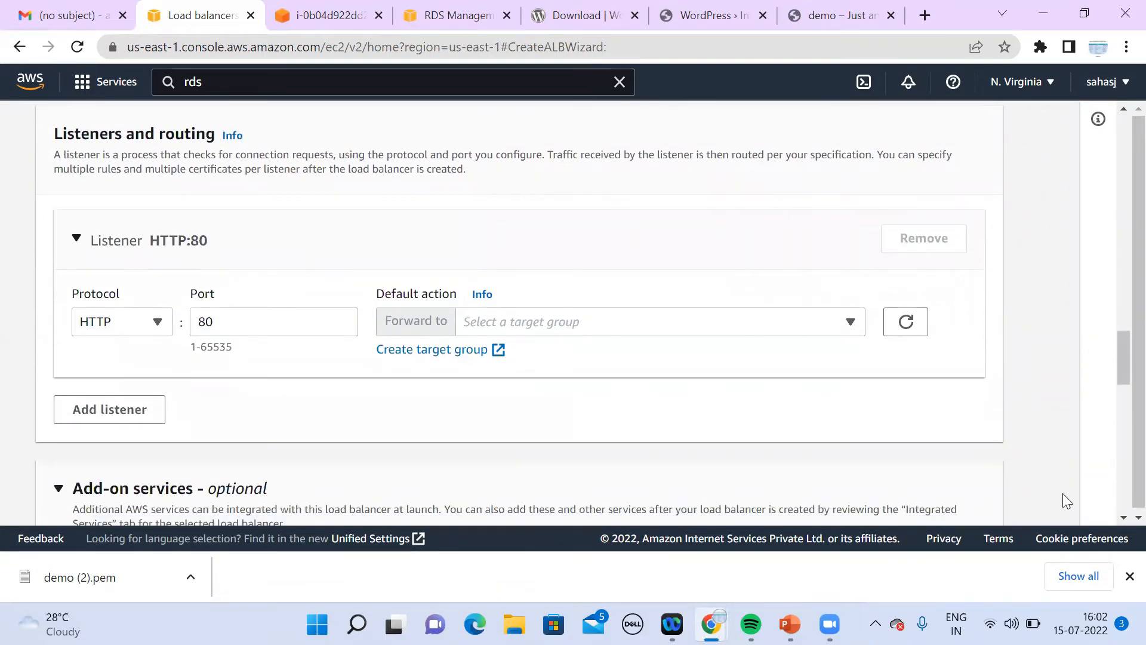
Step: Forward the HTTP:80 listener to the 'demo' target group and scroll to the summary
{"action": "left_click", "coordinate": [1123, 517]}
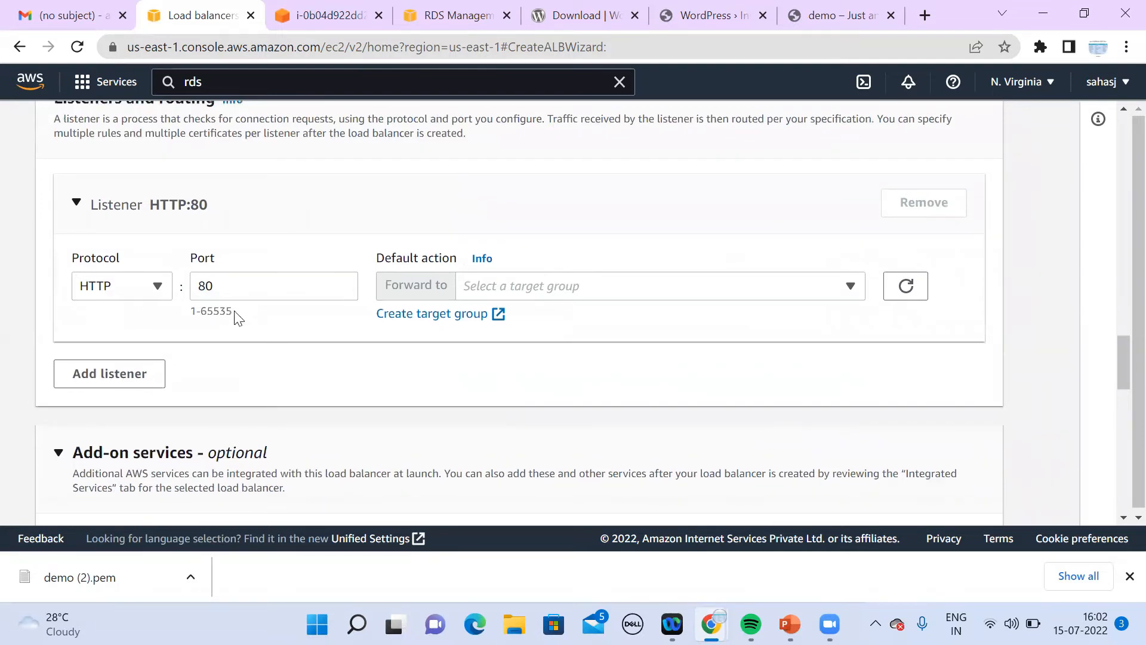
{"action": "left_click", "coordinate": [506, 287]}
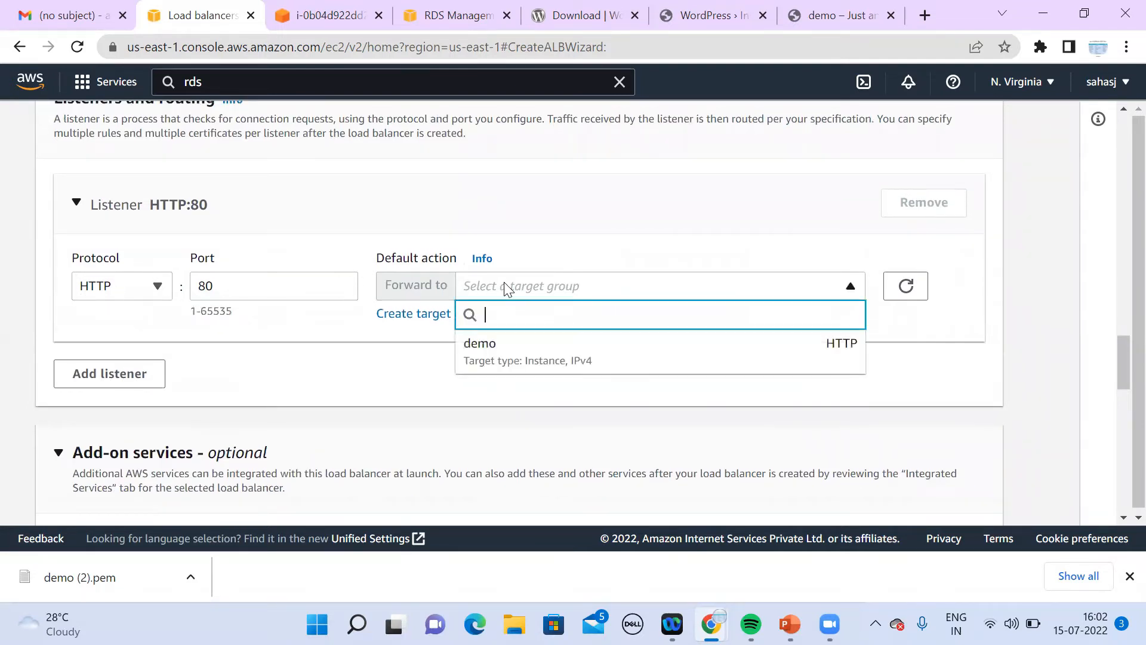
{"action": "left_click", "coordinate": [523, 362]}
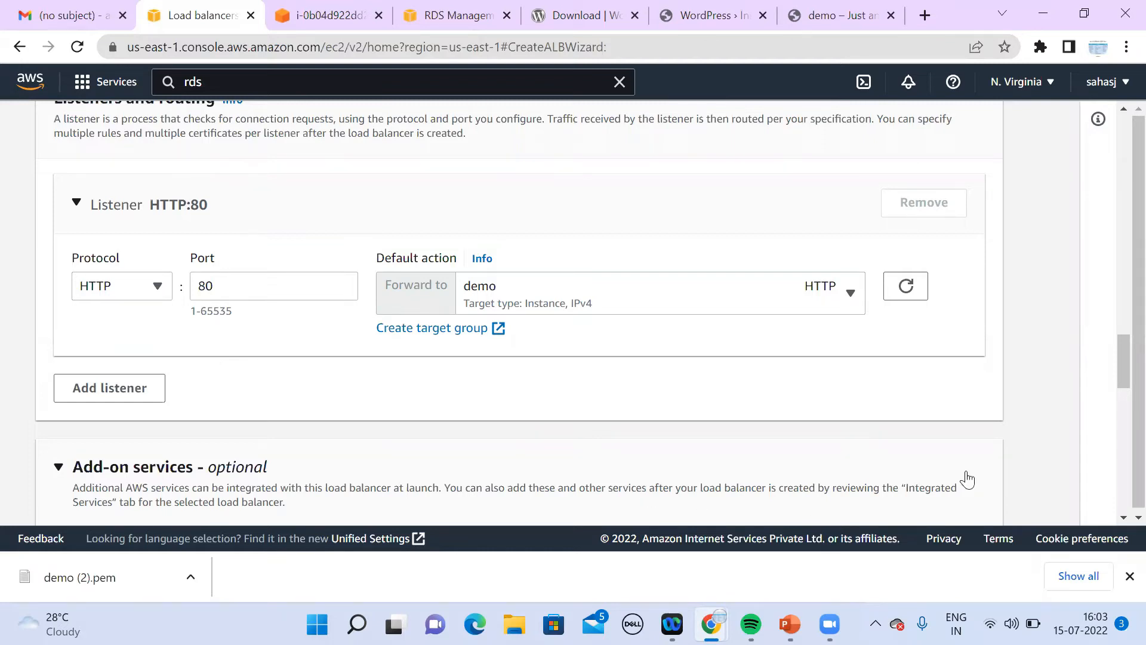
{"action": "left_click_drag", "start_coordinate": [1119, 518], "coordinate": [1121, 522]}
Step: Create the 'demo' load balancer, view it, and check the owned AMIs list
{"action": "left_click", "coordinate": [928, 417]}
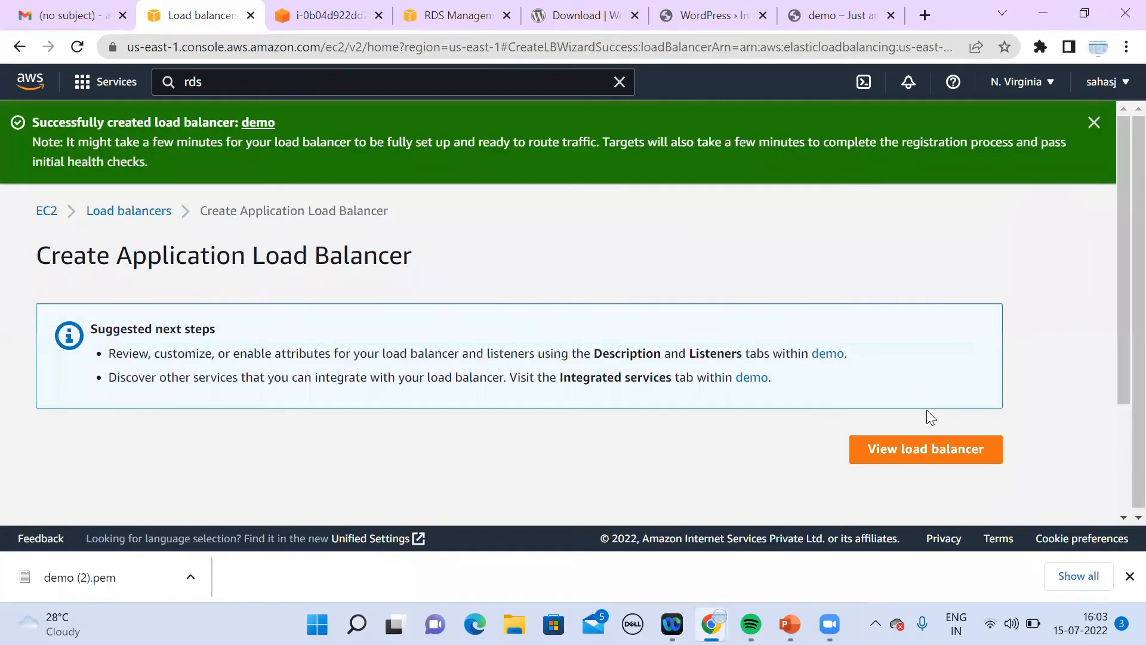
{"action": "left_click", "coordinate": [938, 449]}
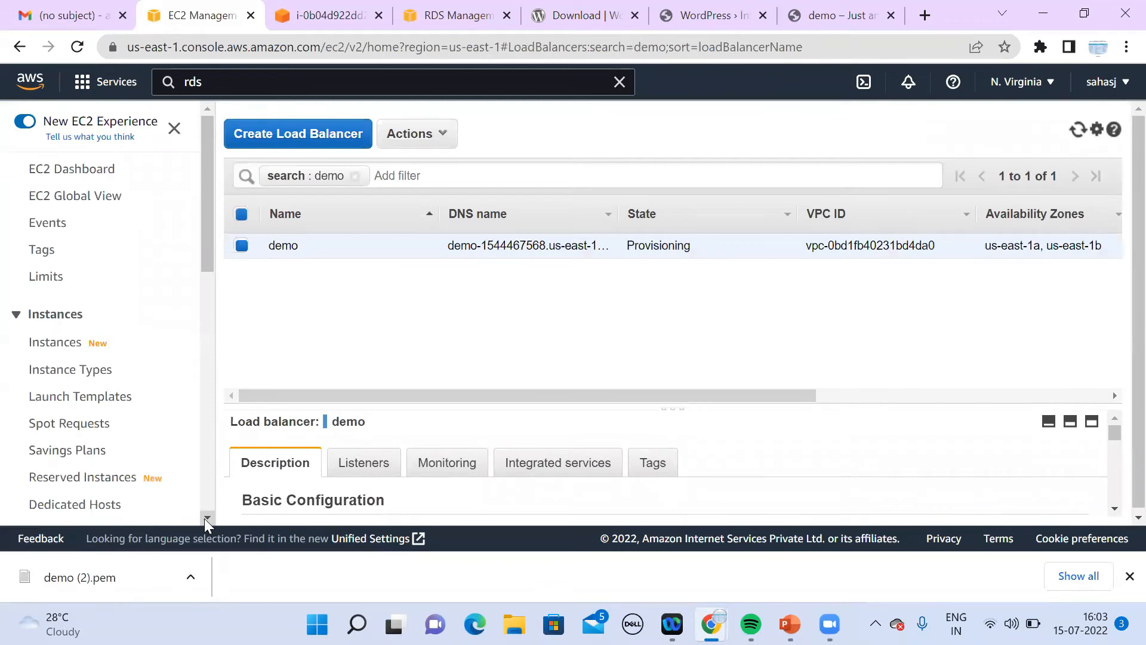
{"action": "left_click", "coordinate": [206, 517]}
{"action": "scroll", "coordinate": [204, 518], "scroll_direction": "down", "scroll_amount": 3}
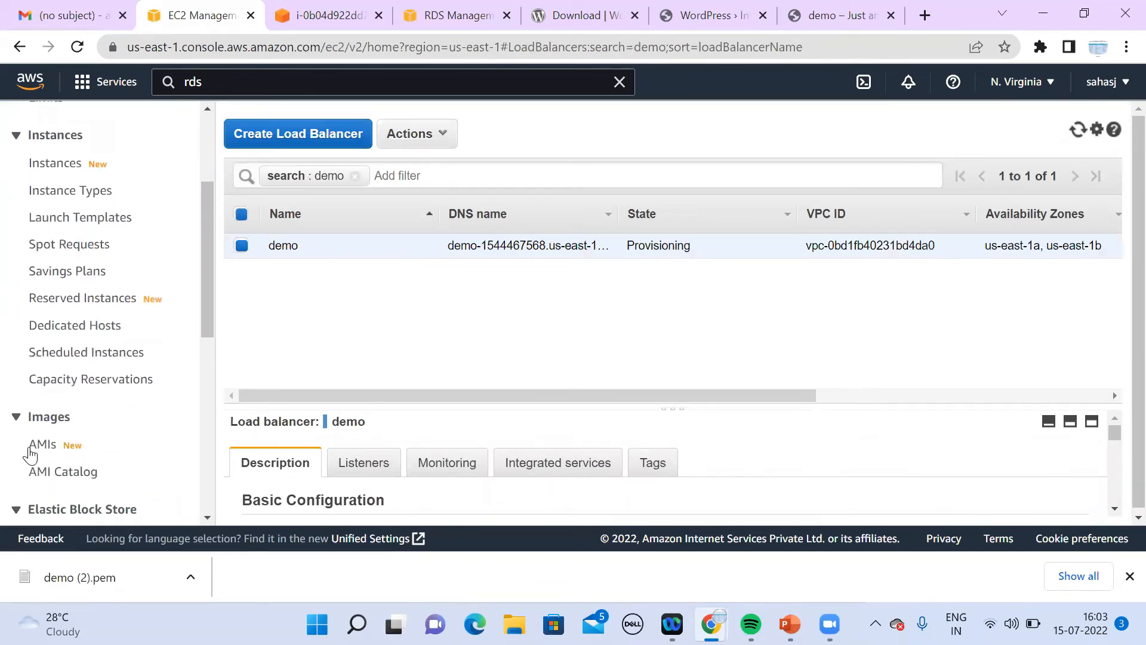
{"action": "left_click", "coordinate": [34, 450]}
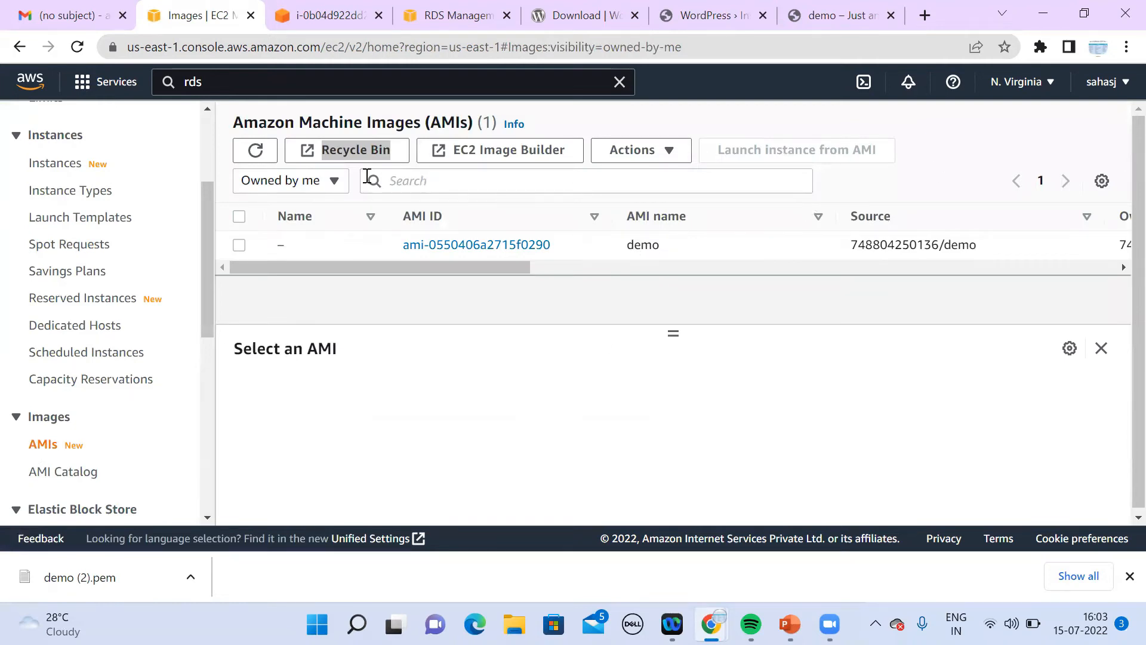
{"action": "left_click", "coordinate": [267, 156]}
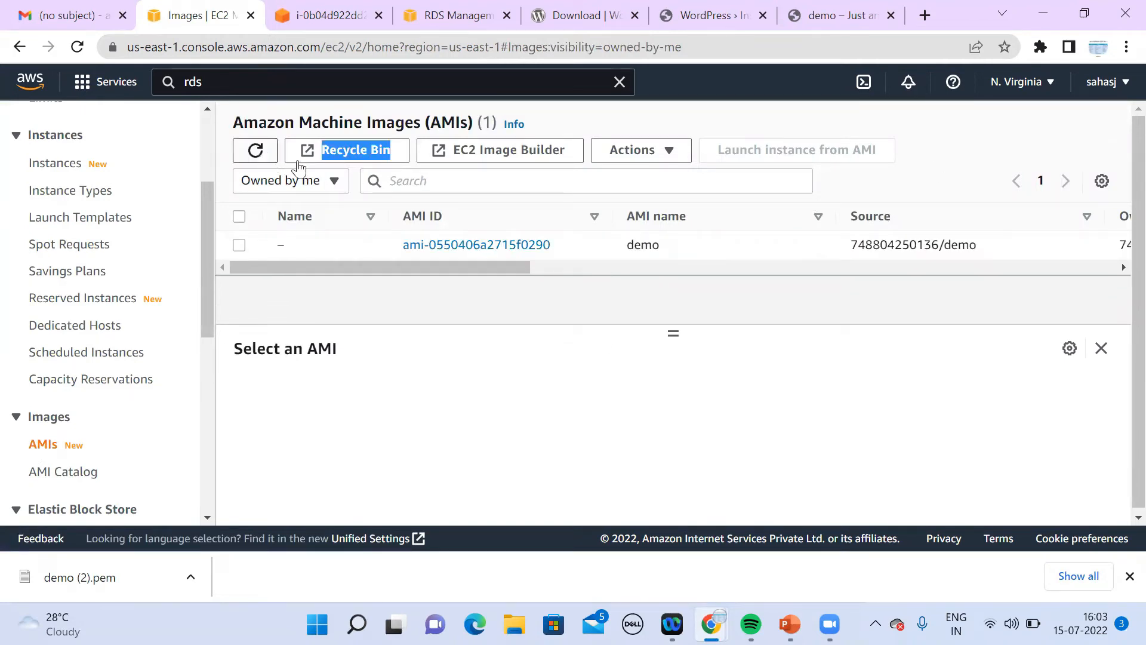
{"action": "left_click_drag", "start_coordinate": [518, 263], "coordinate": [477, 370]}
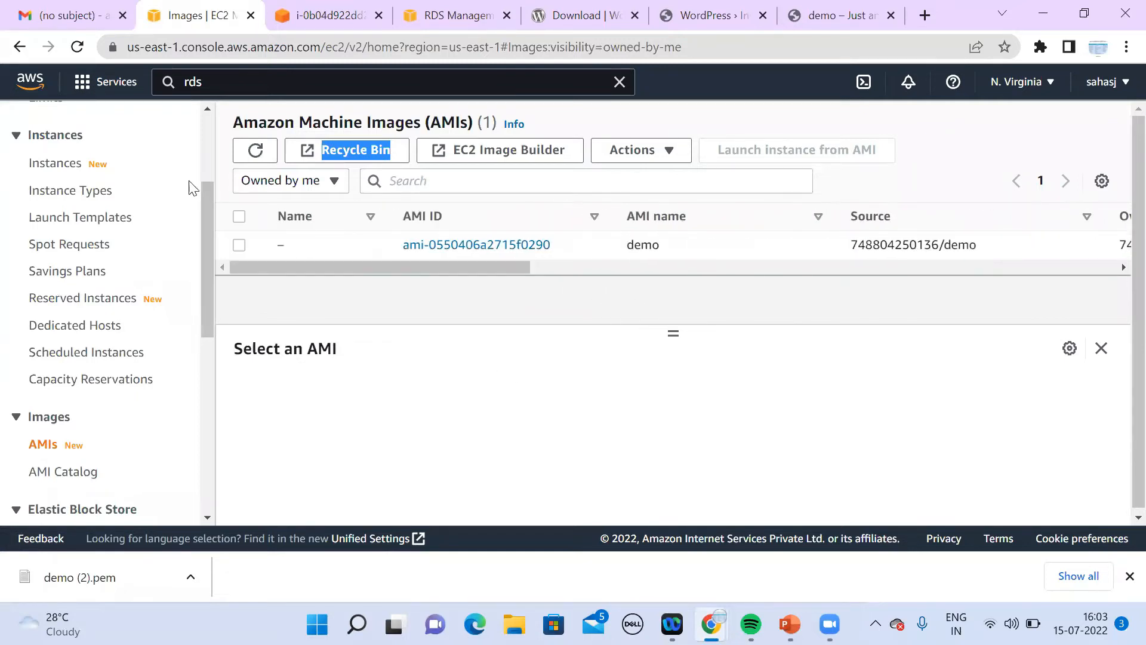
Step: Terminate the APP server instance and bring up the empty Launch configurations list
{"action": "left_click", "coordinate": [55, 168]}
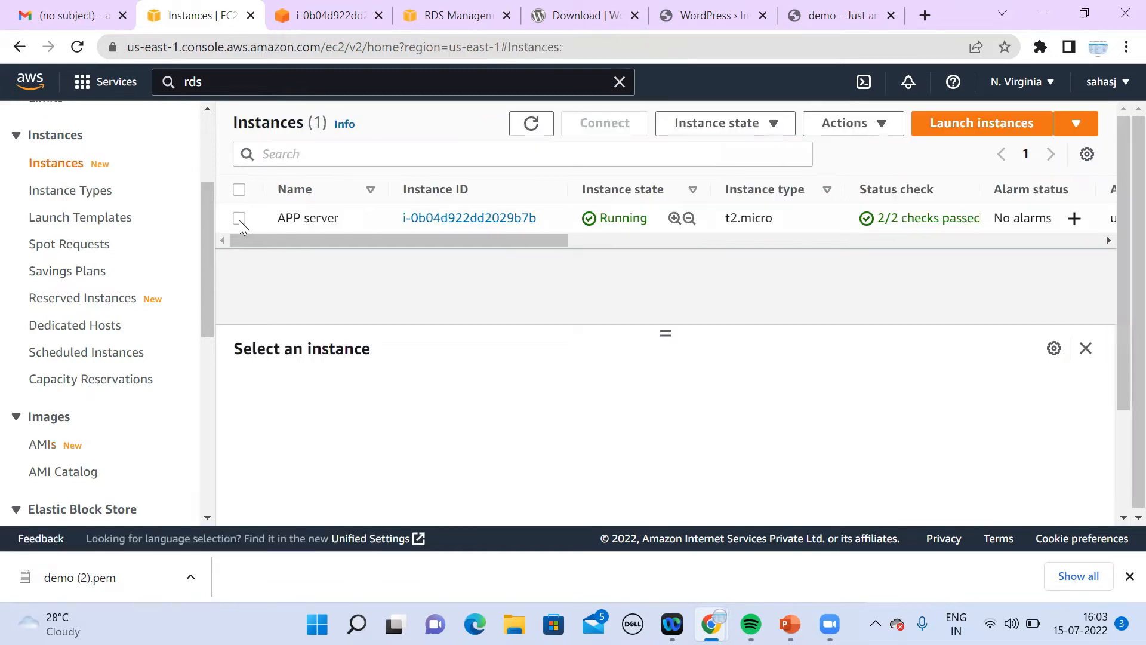
{"action": "left_click", "coordinate": [239, 218]}
{"action": "left_click", "coordinate": [712, 128]}
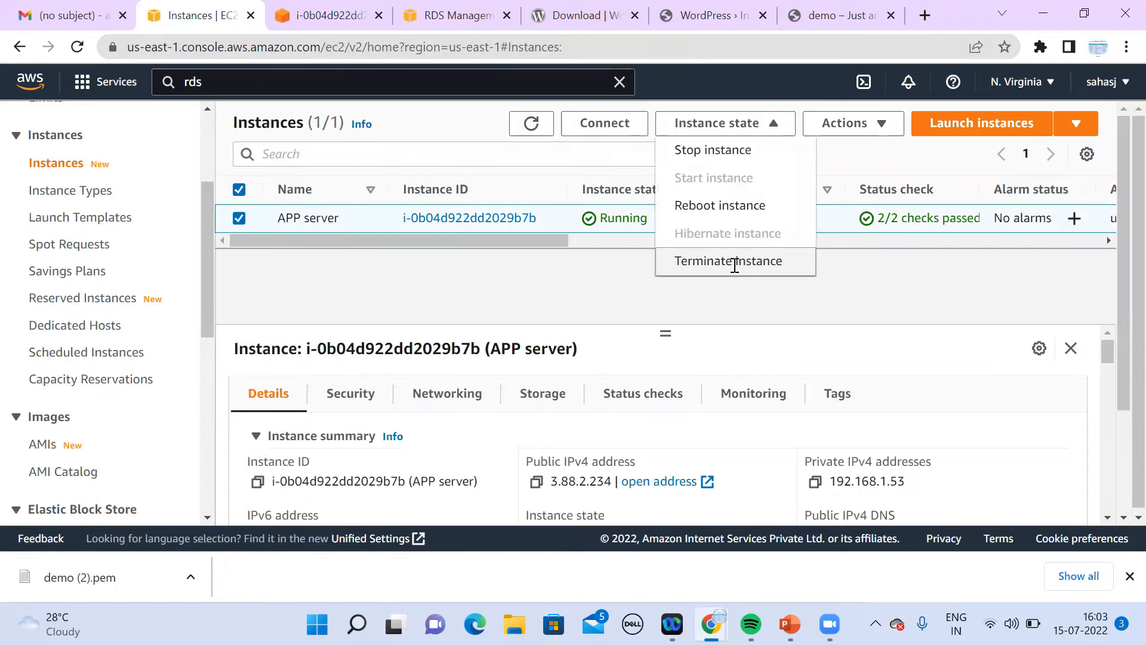
{"action": "left_click", "coordinate": [733, 265]}
{"action": "left_click", "coordinate": [877, 455]}
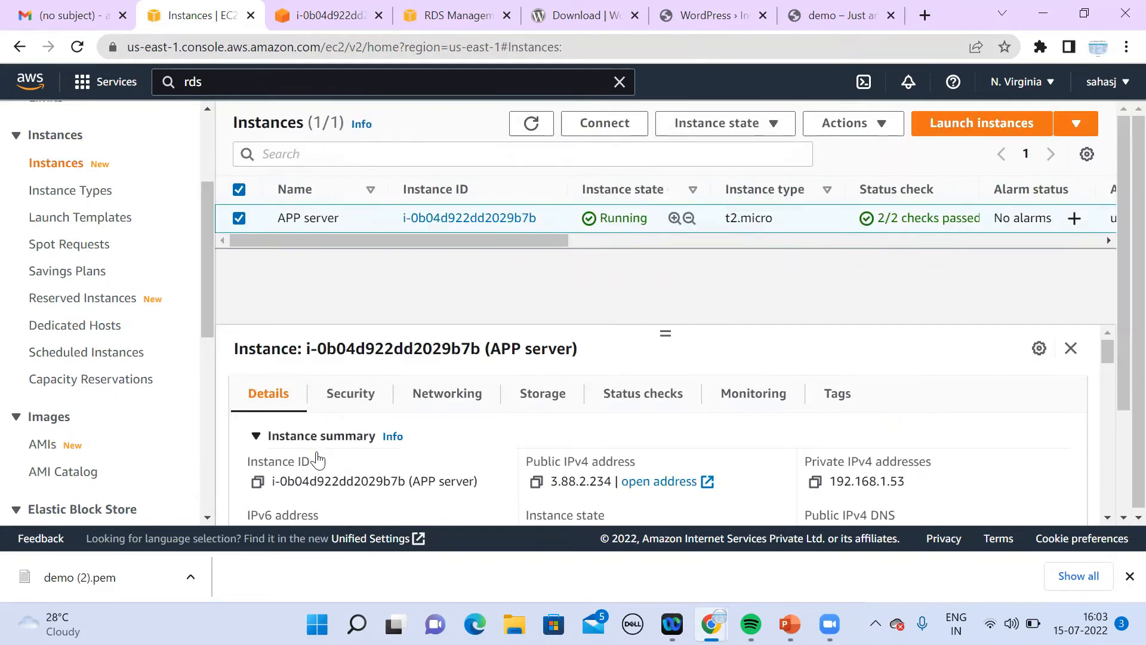
{"action": "left_click", "coordinate": [206, 518]}
{"action": "left_click_drag", "start_coordinate": [203, 521], "coordinate": [203, 520]}
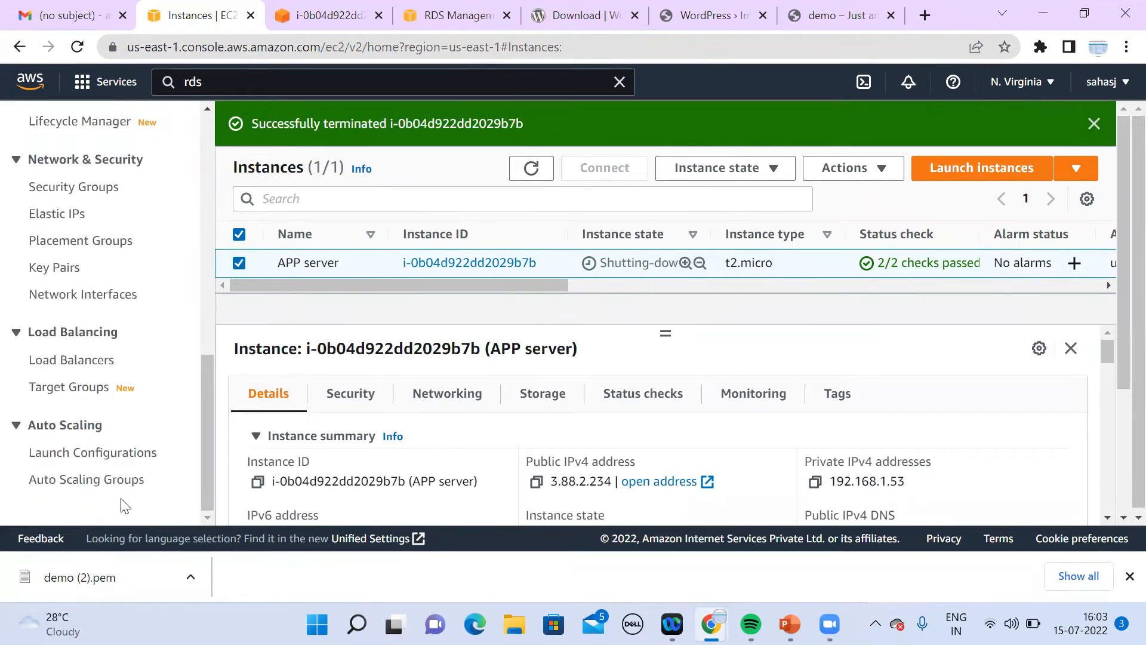
{"action": "left_click", "coordinate": [82, 459]}
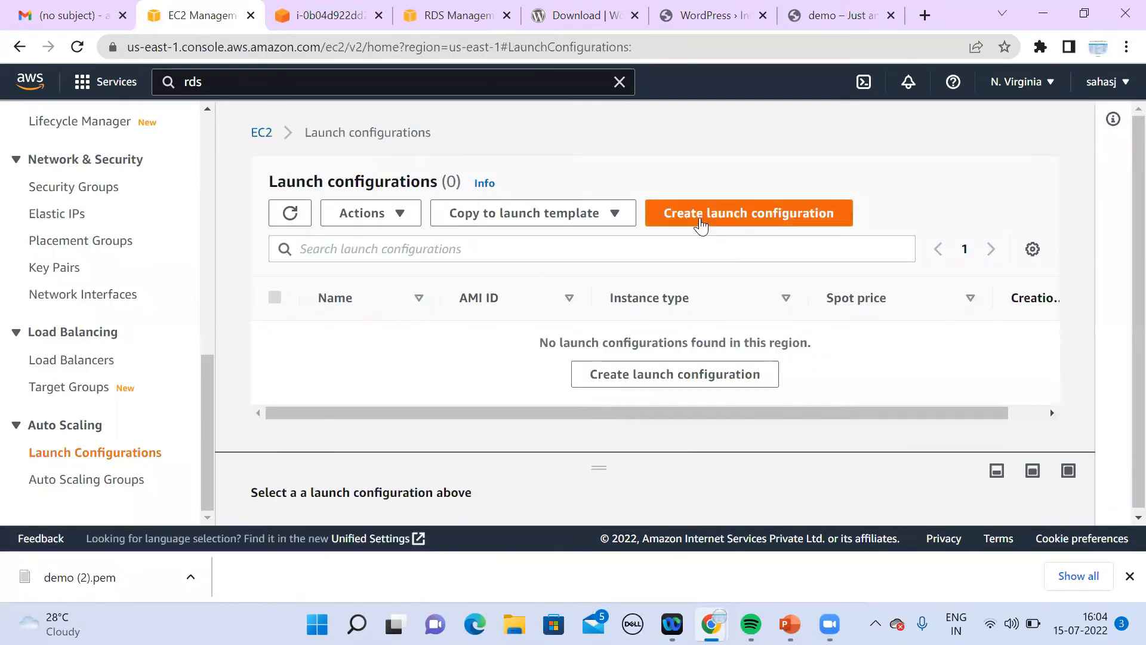
Step: Begin a launch configuration named 'demo' using the 'demo' AMI
{"action": "left_click", "coordinate": [701, 221]}
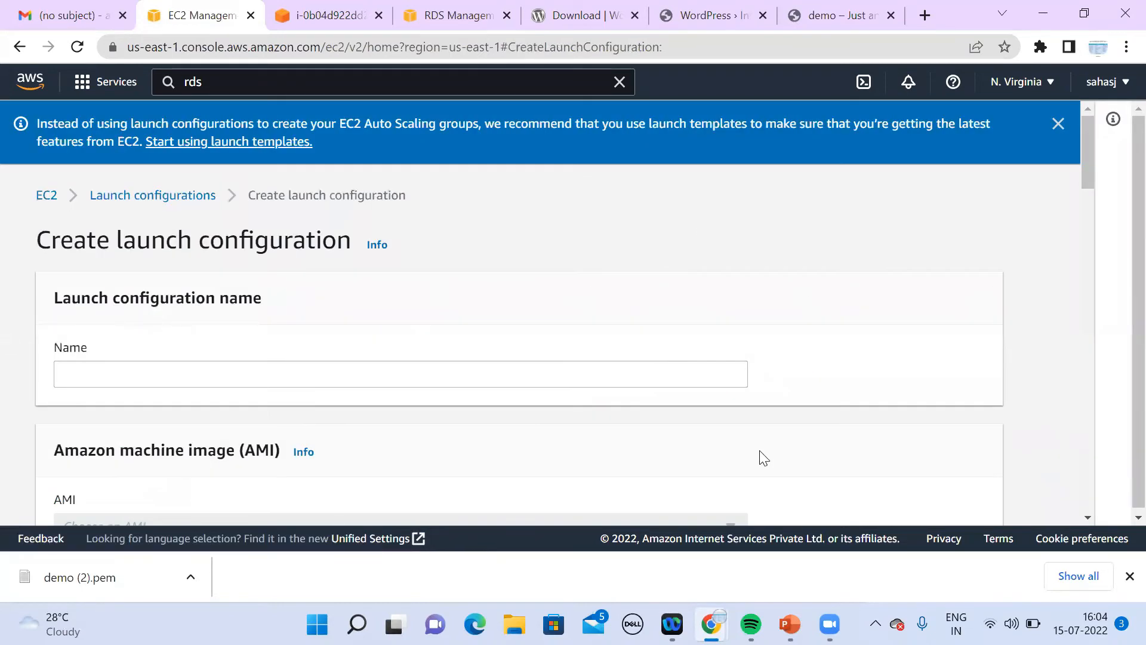
{"action": "scroll", "coordinate": [1092, 517], "scroll_direction": "down", "scroll_amount": 2}
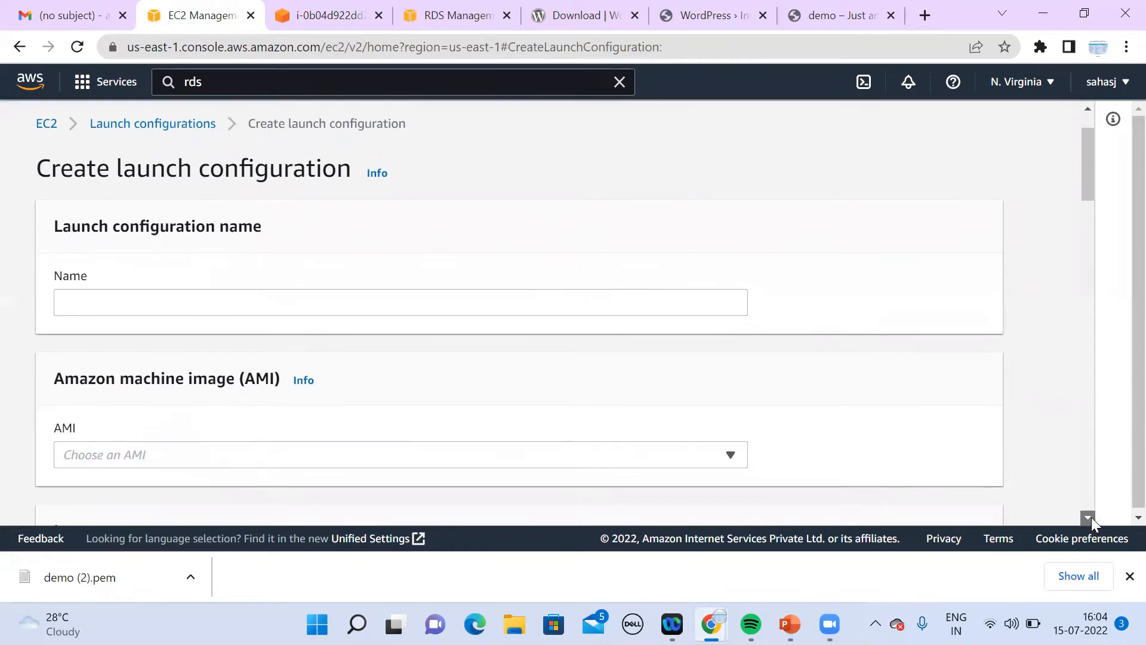
{"action": "left_click", "coordinate": [403, 266]}
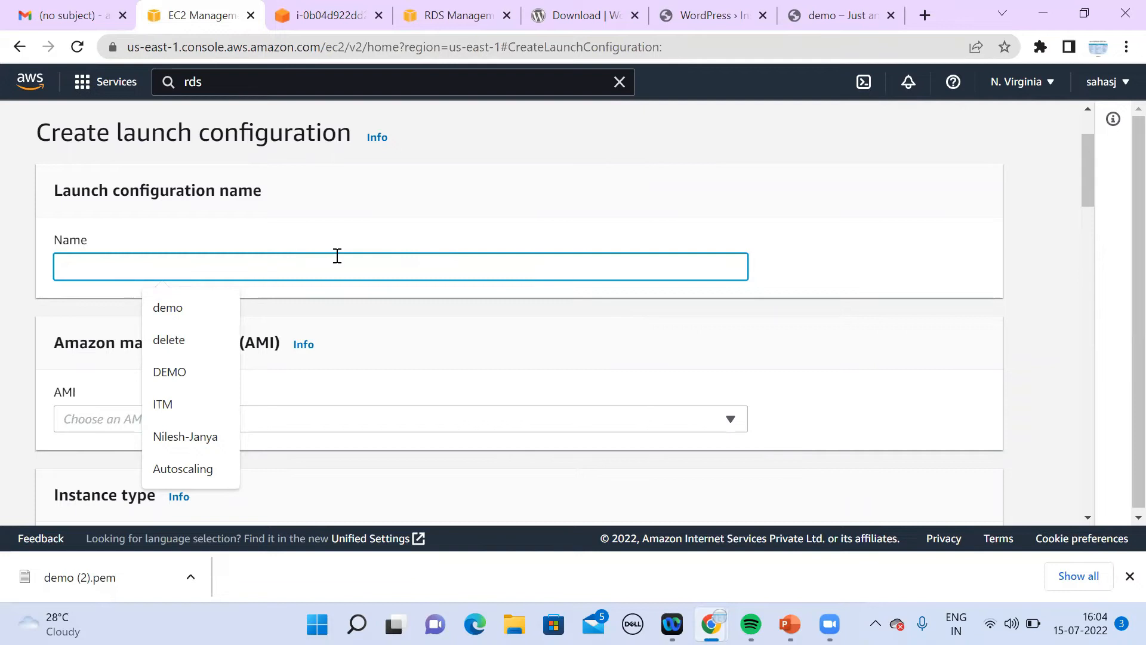
{"action": "type", "text": "demo"}
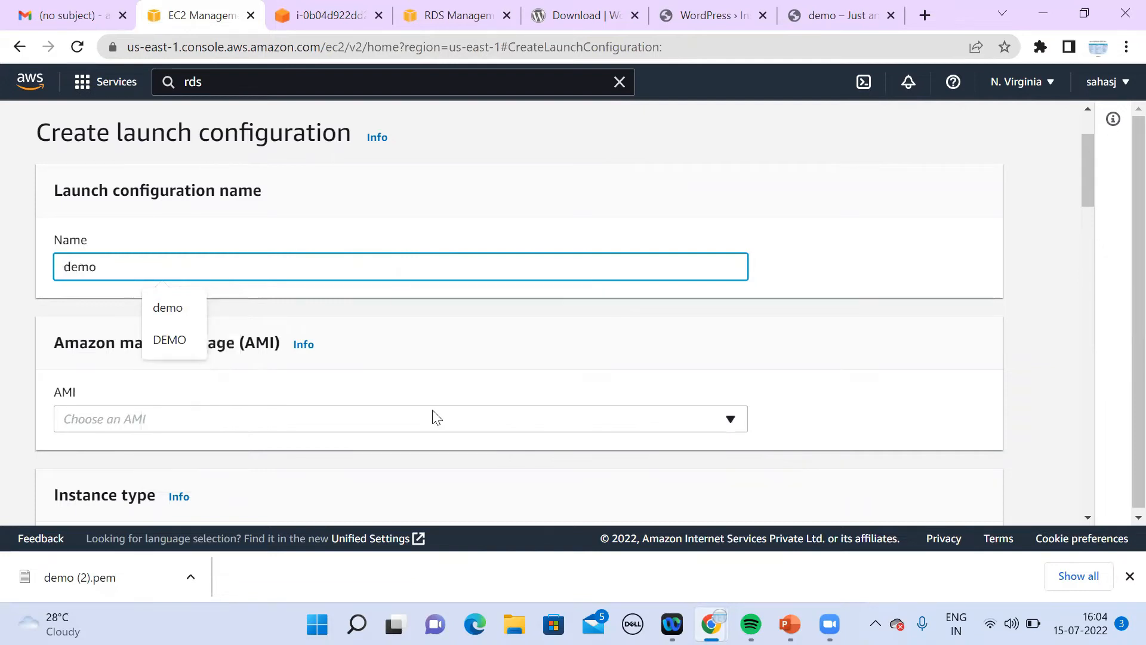
{"action": "left_click", "coordinate": [436, 419]}
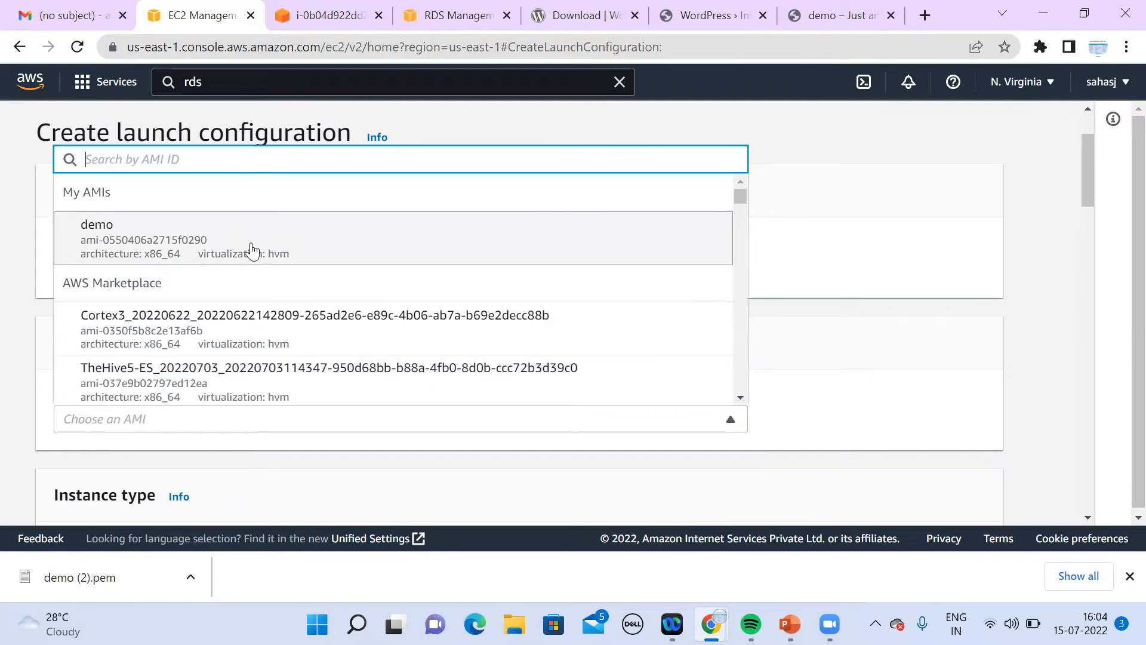
{"action": "left_click", "coordinate": [251, 250]}
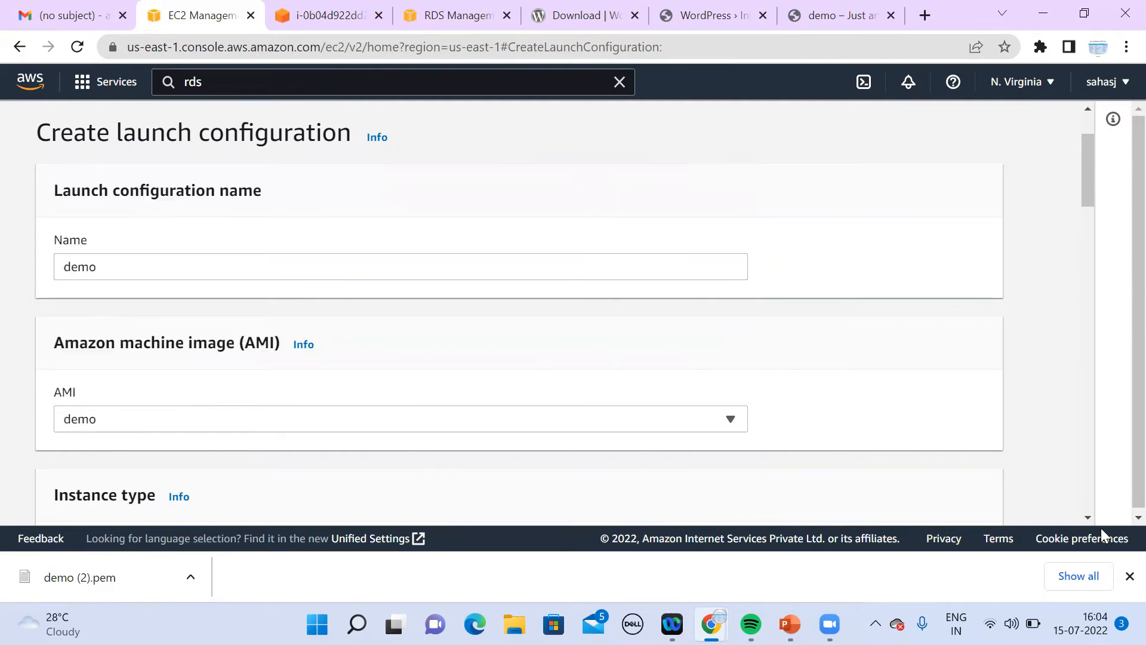
{"action": "scroll", "coordinate": [1090, 519], "scroll_direction": "down", "scroll_amount": 5}
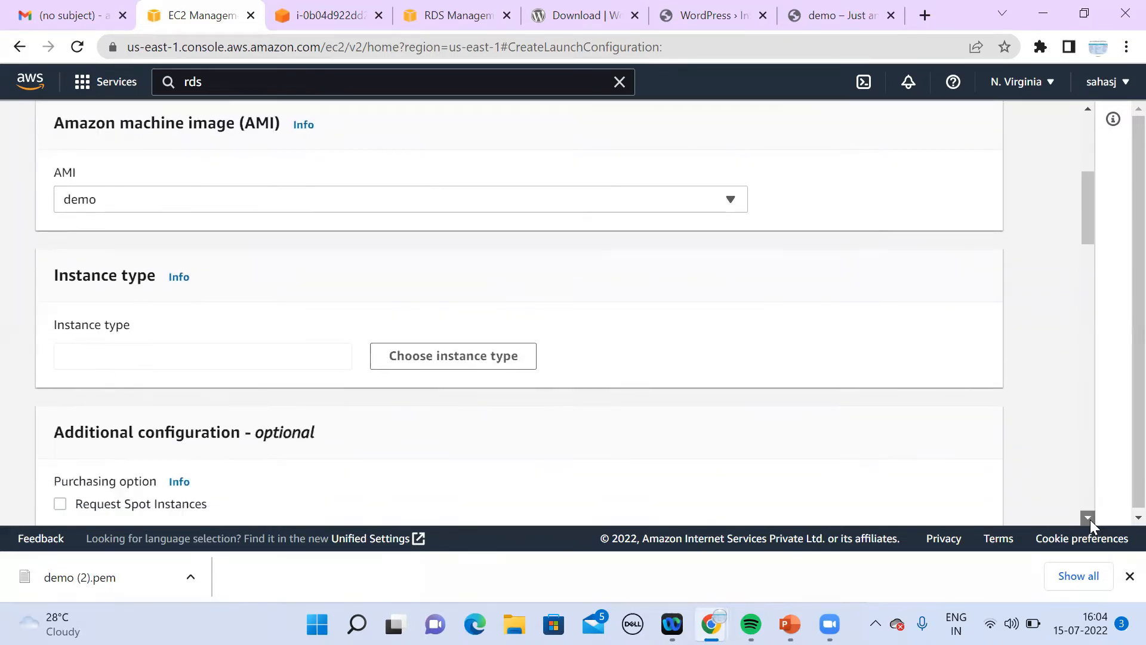
{"action": "scroll", "coordinate": [1090, 519], "scroll_direction": "down", "scroll_amount": 4}
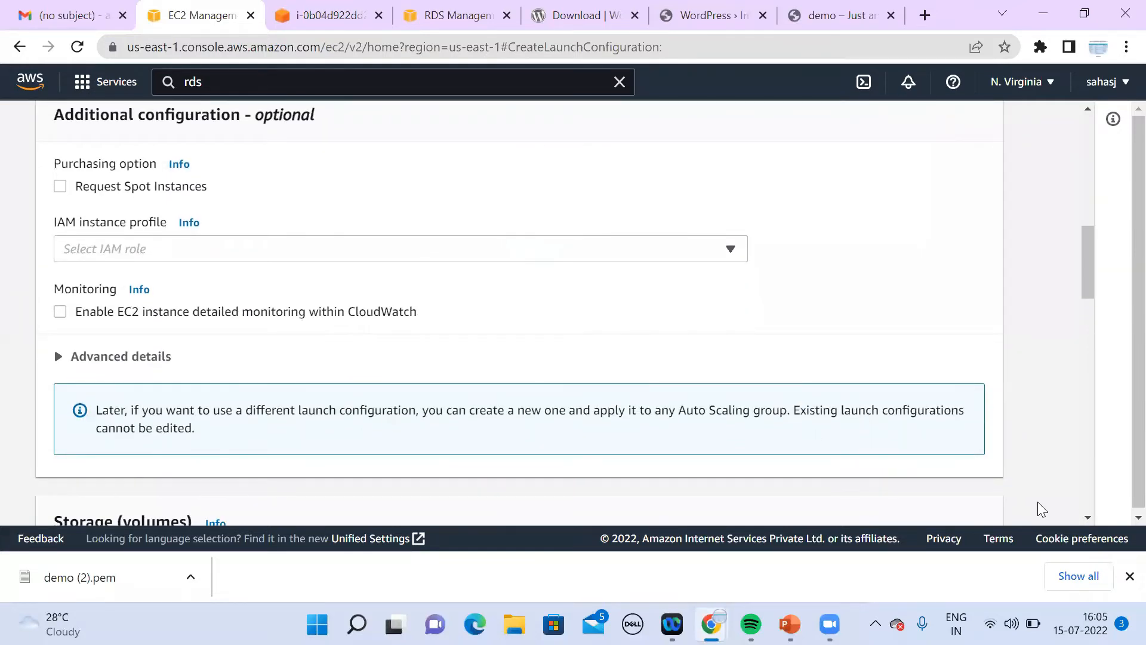
{"action": "left_click", "coordinate": [1088, 519]}
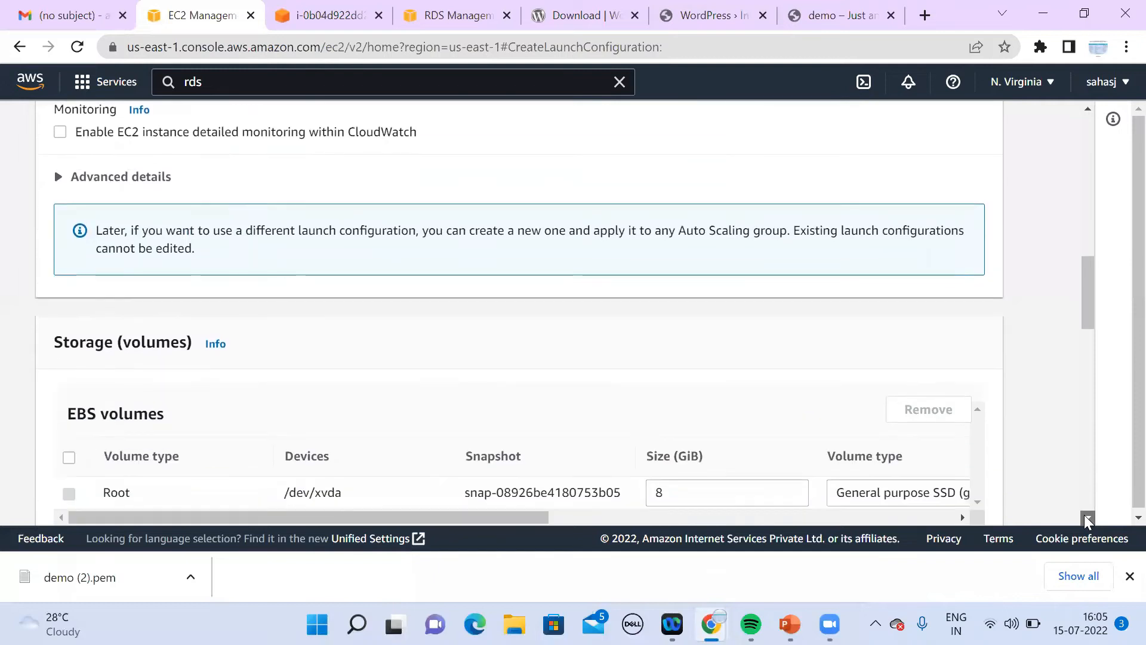
{"action": "left_click_drag", "start_coordinate": [1087, 519], "coordinate": [1088, 520]}
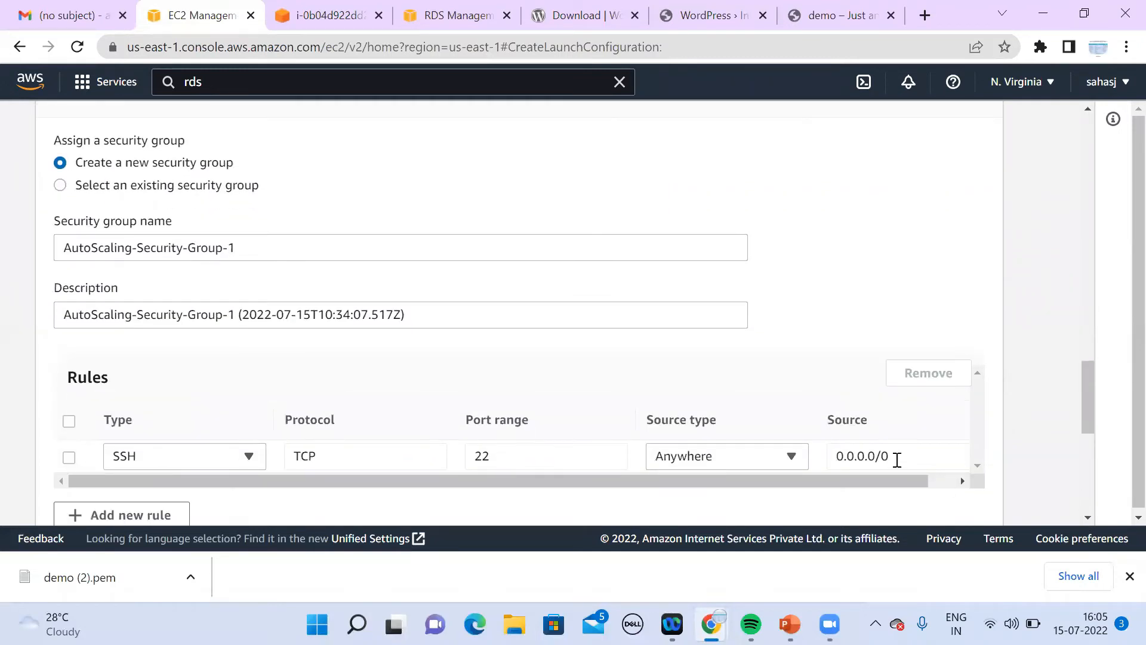
Step: Add a rule to AutoScaling-Security-Group-1 opening TCP port 80 to 0.0.0.0/0
{"action": "left_click", "coordinate": [148, 514]}
{"action": "left_click", "coordinate": [134, 490]}
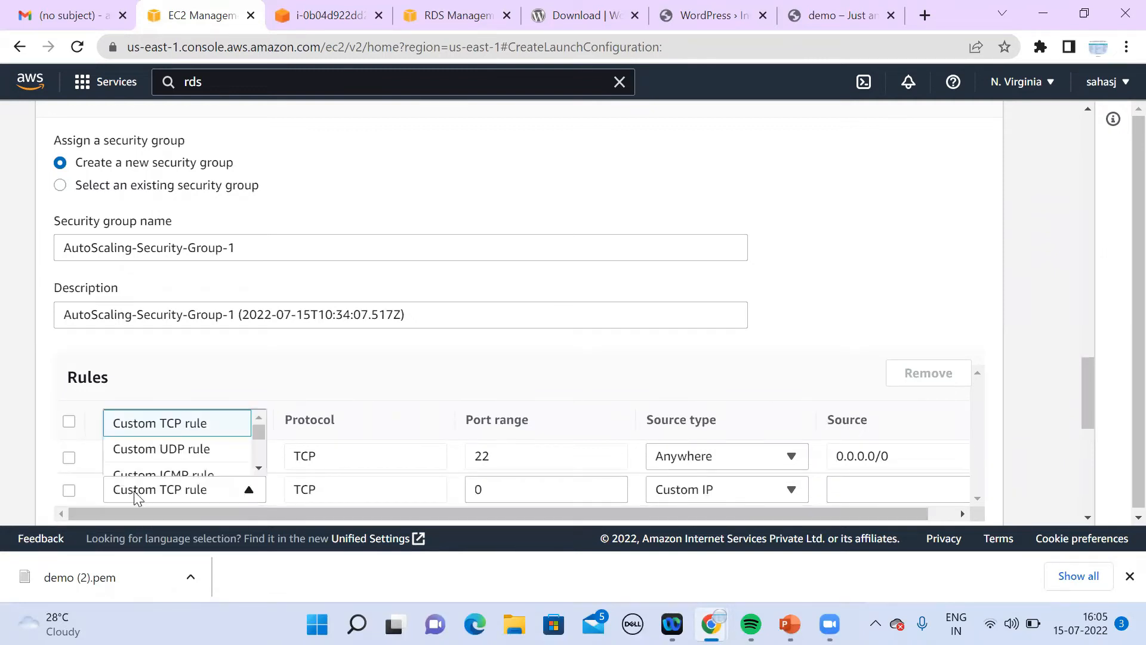
{"action": "left_click", "coordinate": [260, 467]}
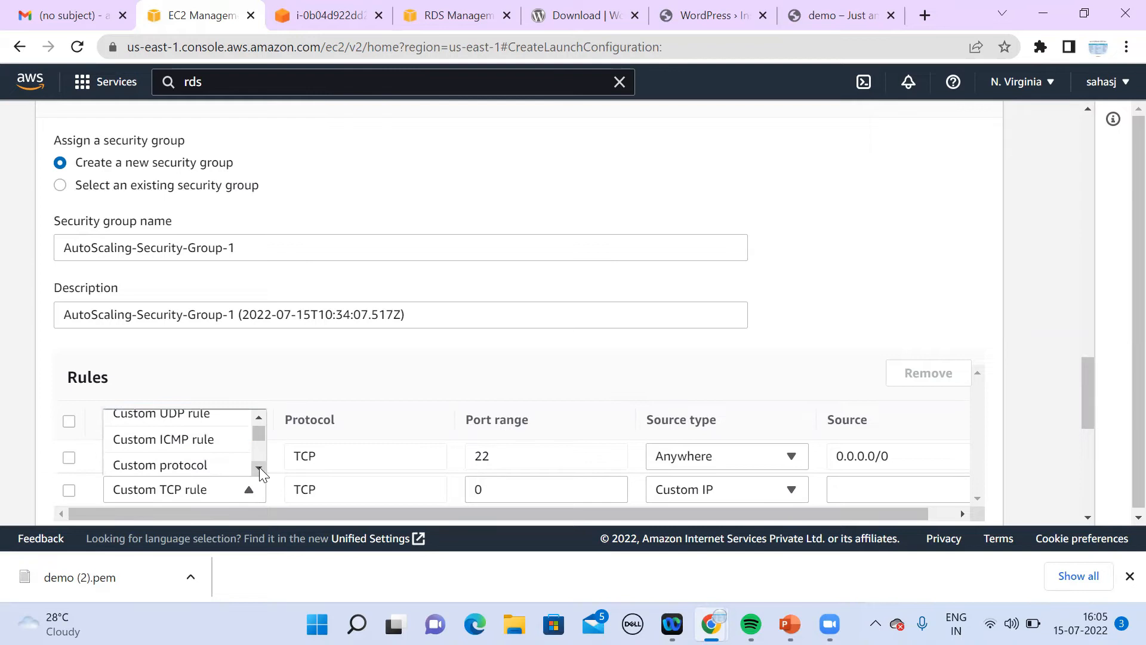
{"action": "left_click", "coordinate": [259, 416]}
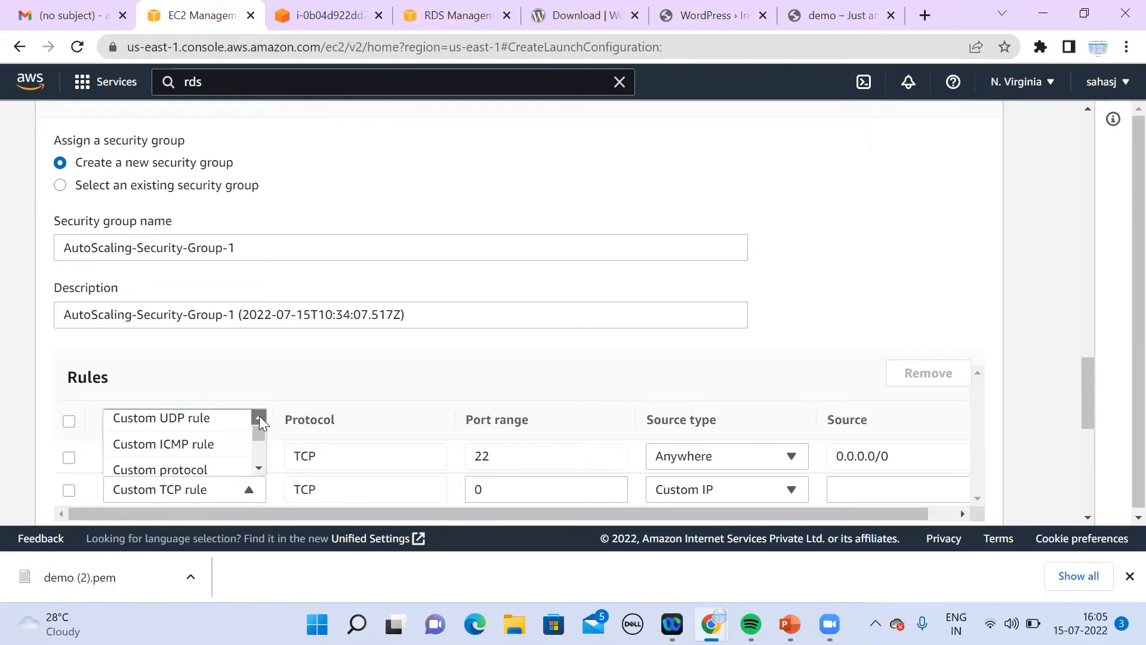
{"action": "left_click", "coordinate": [514, 493]}
{"action": "key", "text": "BackSpace"}
{"action": "type", "text": "8"}
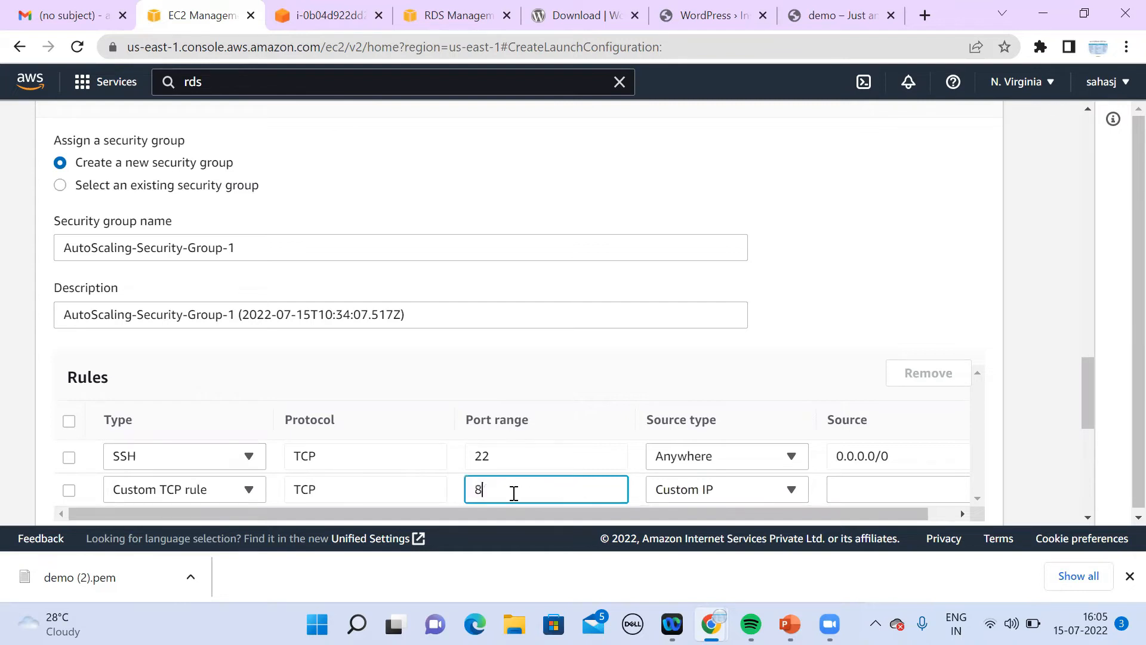
{"action": "left_click", "coordinate": [770, 496]}
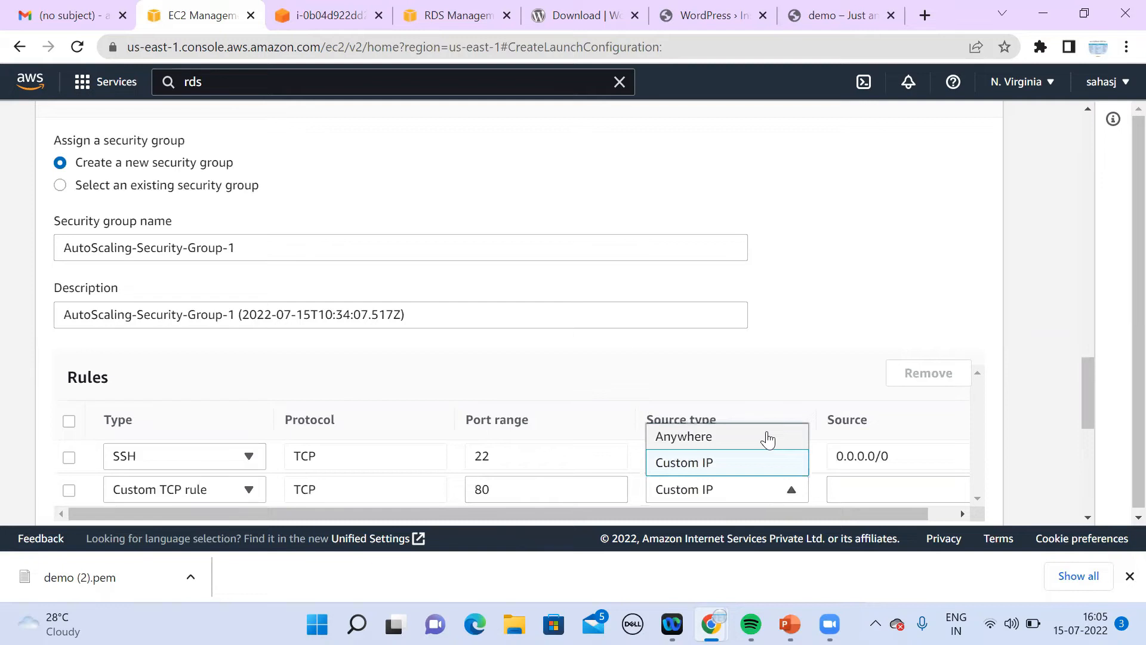
{"action": "left_click", "coordinate": [769, 440]}
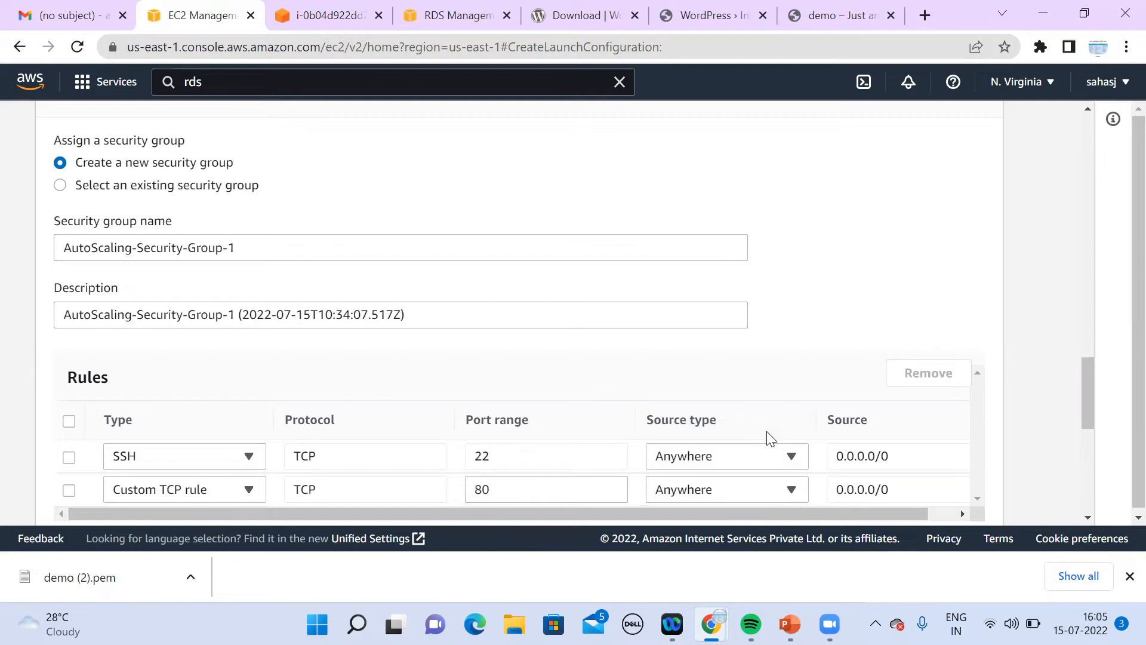
{"action": "left_click", "coordinate": [1088, 517]}
{"action": "scroll", "coordinate": [1089, 520], "scroll_direction": "down", "scroll_amount": 5}
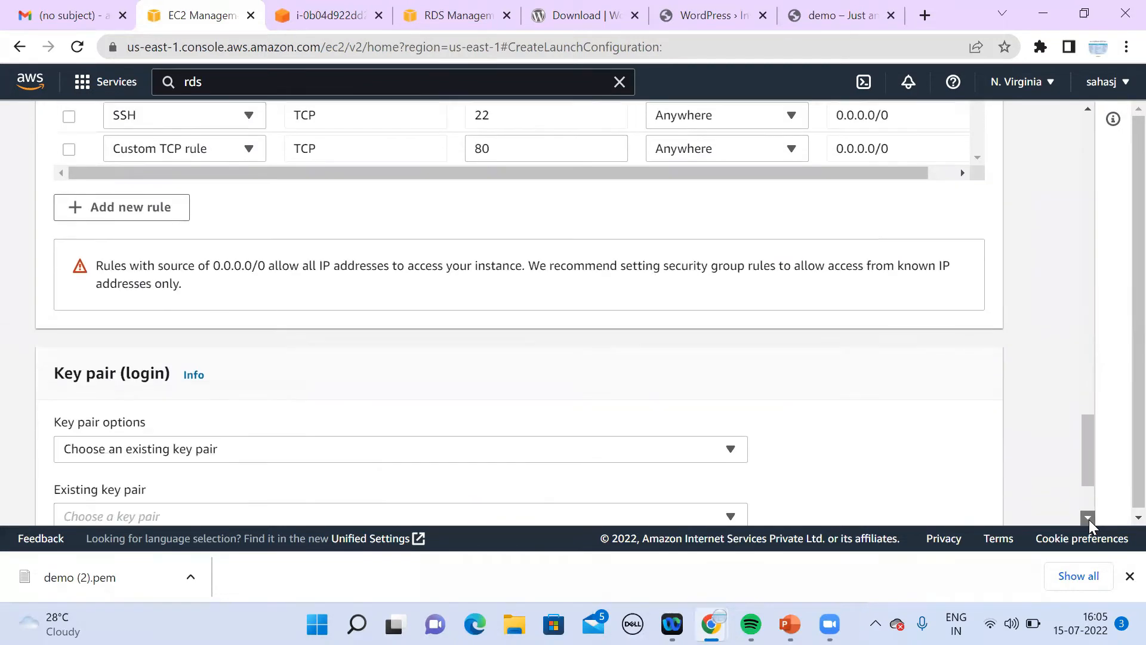
{"action": "left_click_drag", "start_coordinate": [1085, 502], "coordinate": [1052, 230]}
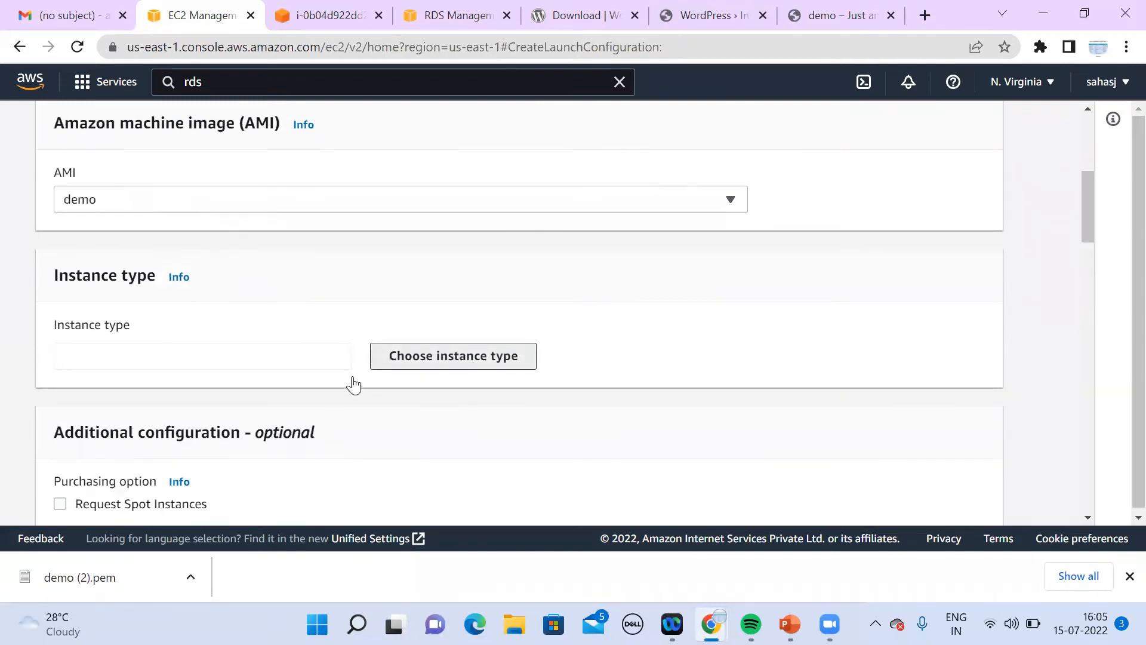
Step: Set the launch configuration's instance type to t2.micro
{"action": "left_click", "coordinate": [441, 361]}
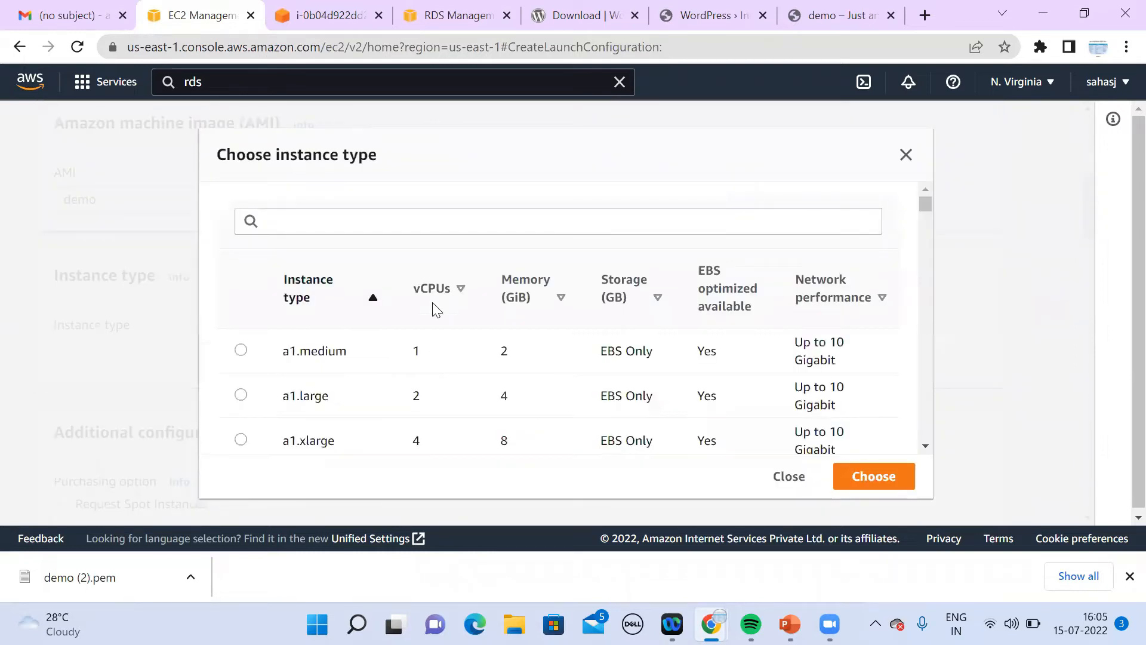
{"action": "left_click", "coordinate": [484, 229]}
{"action": "type", "text": "t2"}
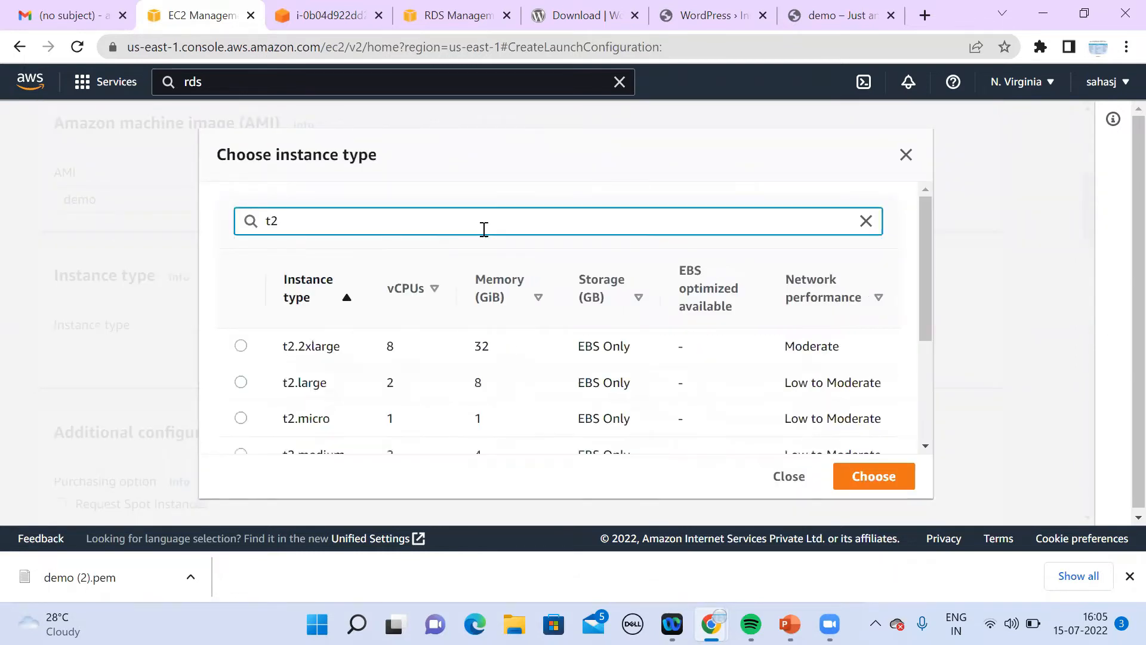
{"action": "left_click", "coordinate": [241, 418]}
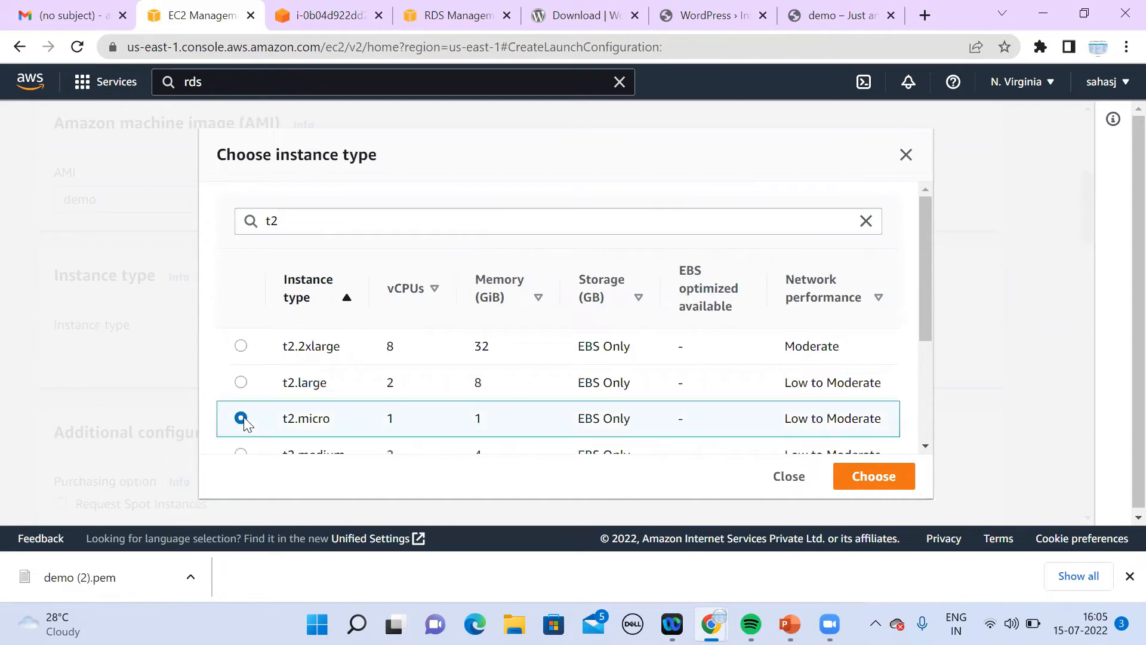
{"action": "left_click", "coordinate": [856, 482]}
{"action": "left_click", "coordinate": [1084, 520]}
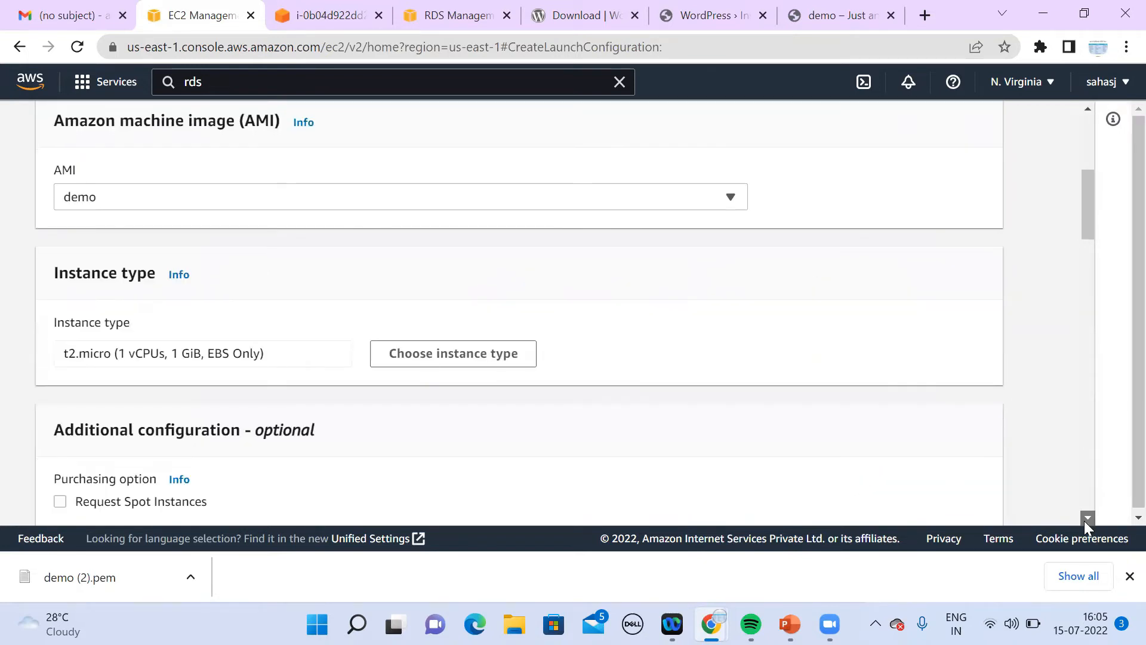
{"action": "scroll", "coordinate": [1084, 520], "scroll_direction": "down", "scroll_amount": 9}
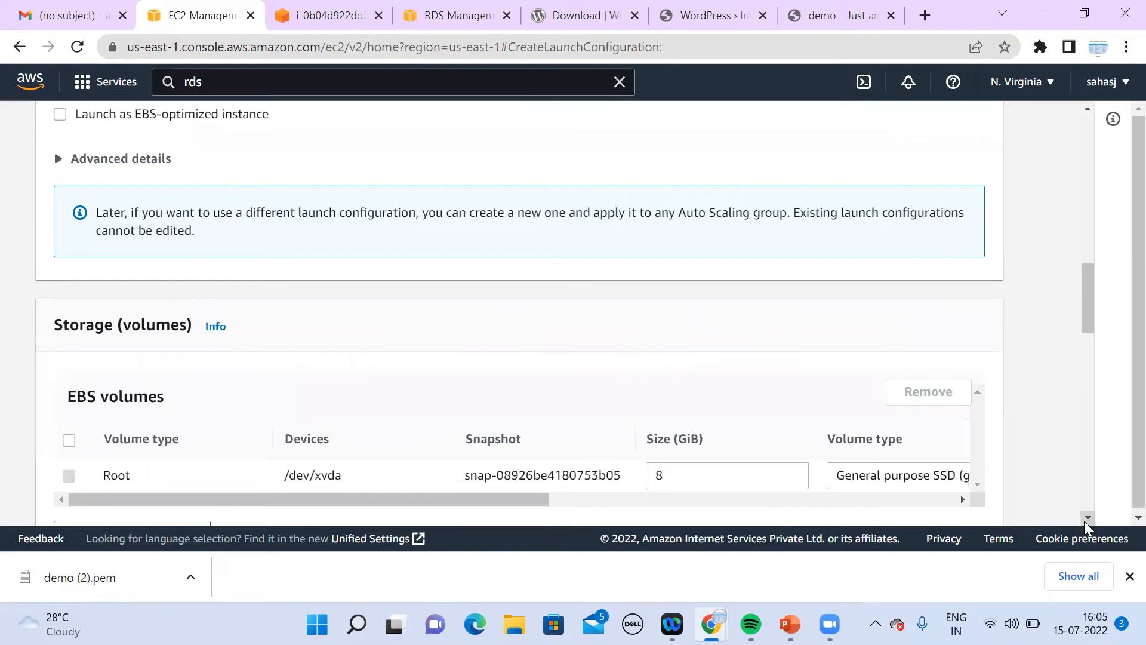
{"action": "scroll", "coordinate": [1084, 520], "scroll_direction": "down", "scroll_amount": 1}
{"action": "scroll", "coordinate": [1084, 520], "scroll_direction": "down", "scroll_amount": 10}
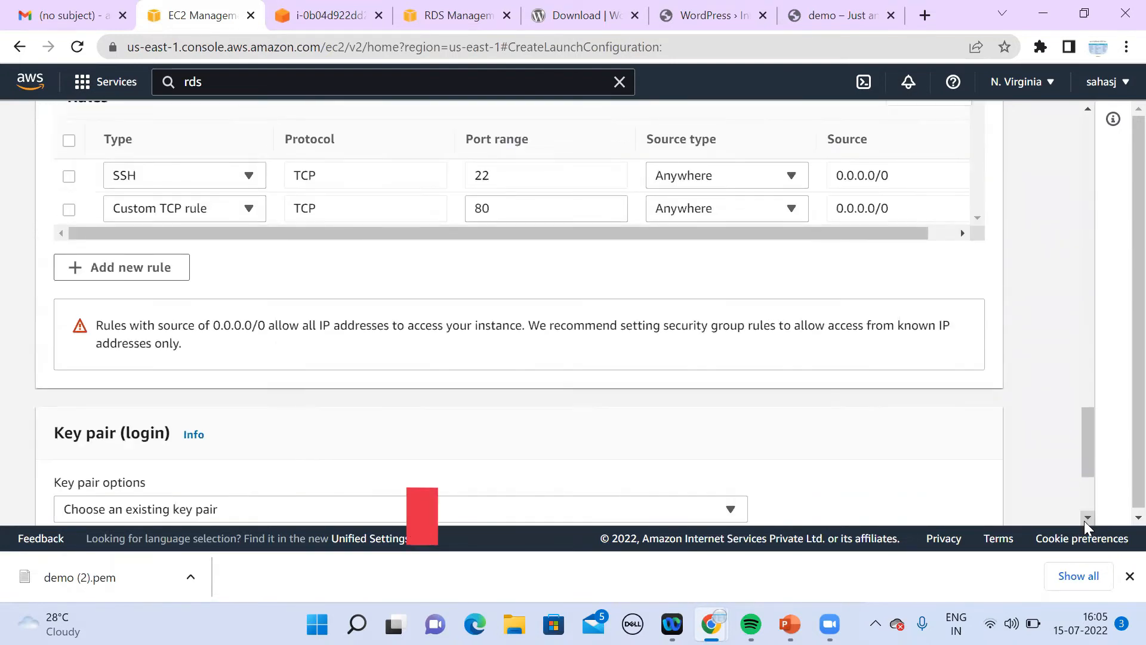
{"action": "scroll", "coordinate": [1084, 521], "scroll_direction": "down", "scroll_amount": 4}
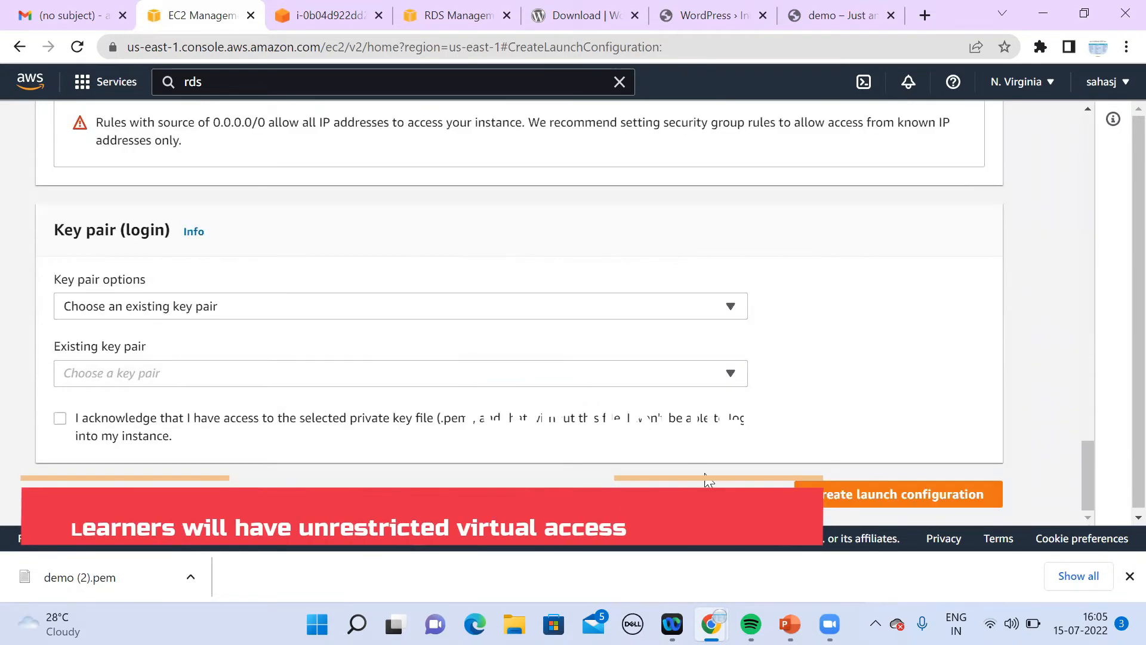
Step: Use the 'demo' key pair, acknowledge the key file, and create the launch configuration
{"action": "left_click", "coordinate": [222, 377]}
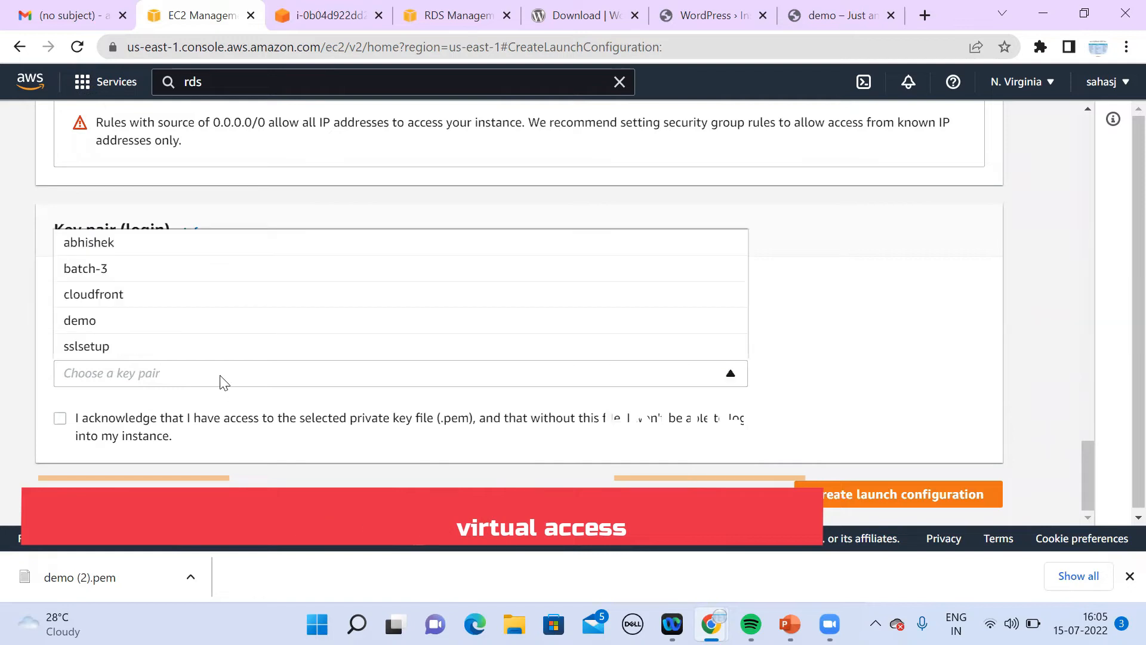
{"action": "left_click", "coordinate": [114, 323]}
{"action": "left_click", "coordinate": [59, 419]}
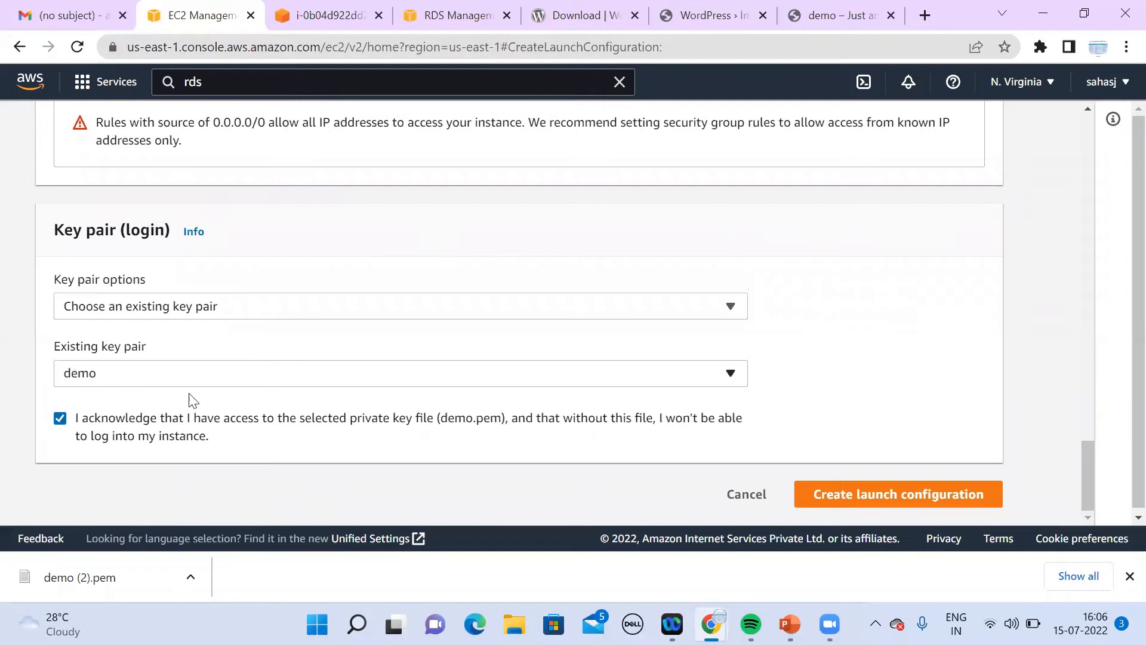
{"action": "left_click", "coordinate": [835, 496]}
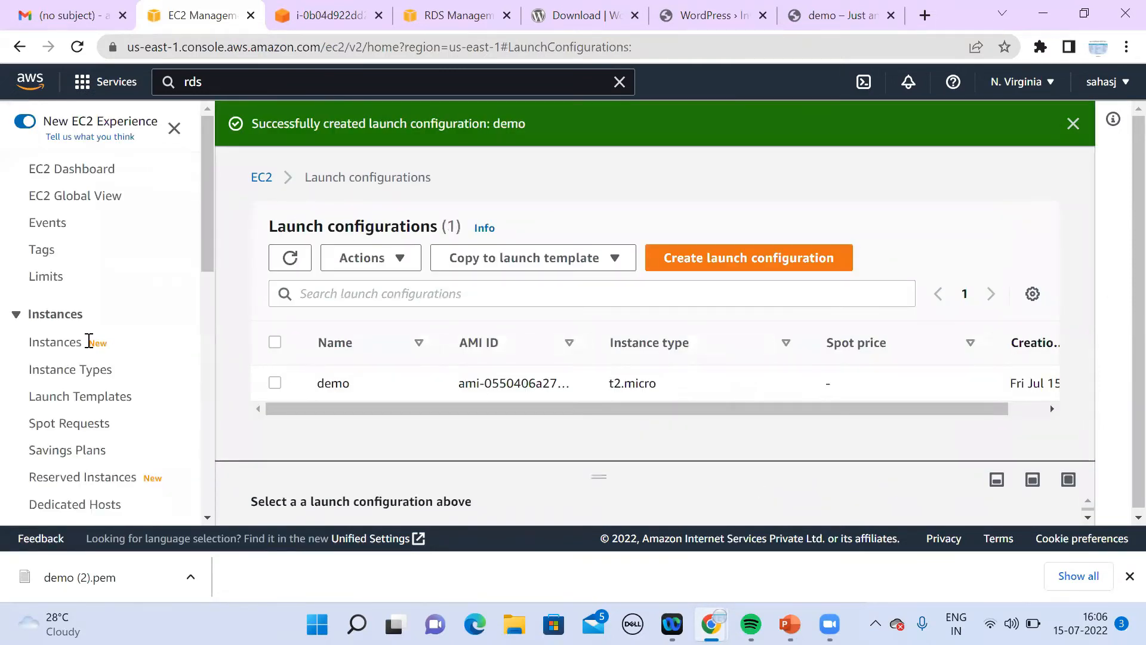
Step: Go to the Auto Scaling Groups page and begin the Create Auto Scaling group wizard
{"action": "left_click", "coordinate": [208, 518]}
{"action": "scroll", "coordinate": [208, 518], "scroll_direction": "down", "scroll_amount": 10}
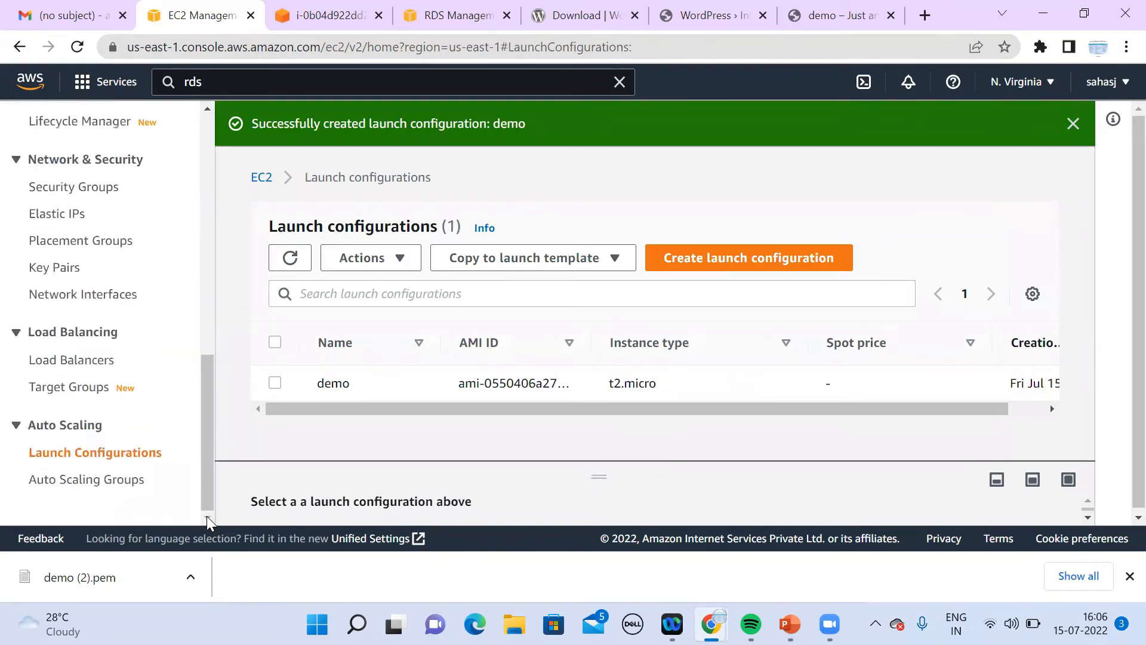
{"action": "left_click", "coordinate": [115, 479]}
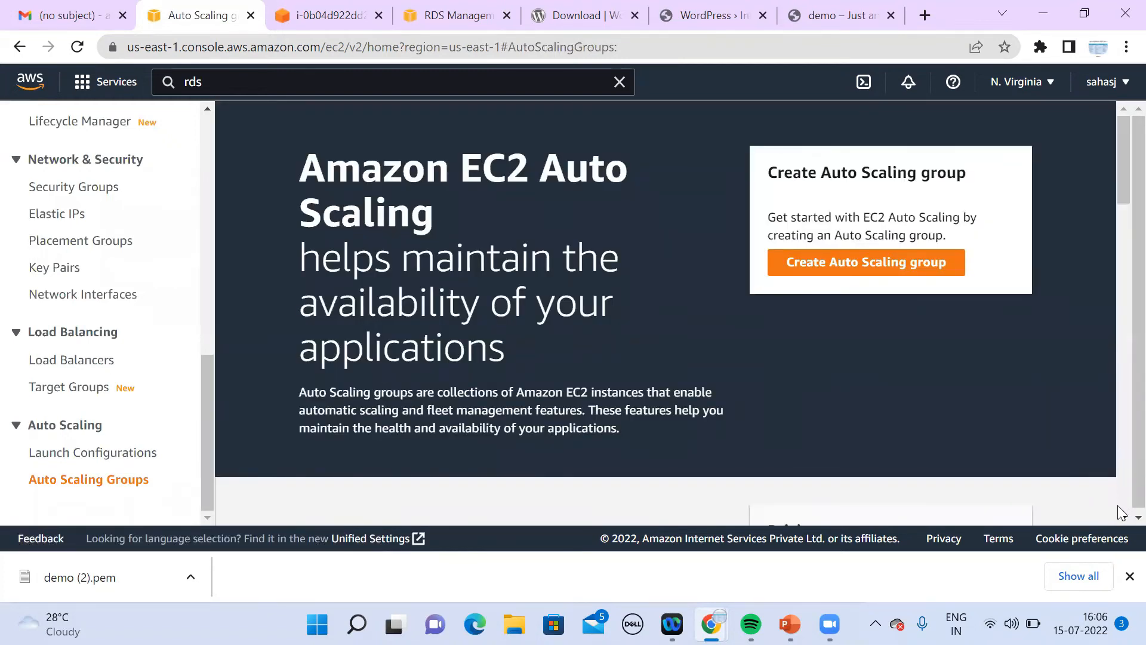
{"action": "left_click", "coordinate": [1122, 517]}
{"action": "left_click", "coordinate": [1122, 517]}
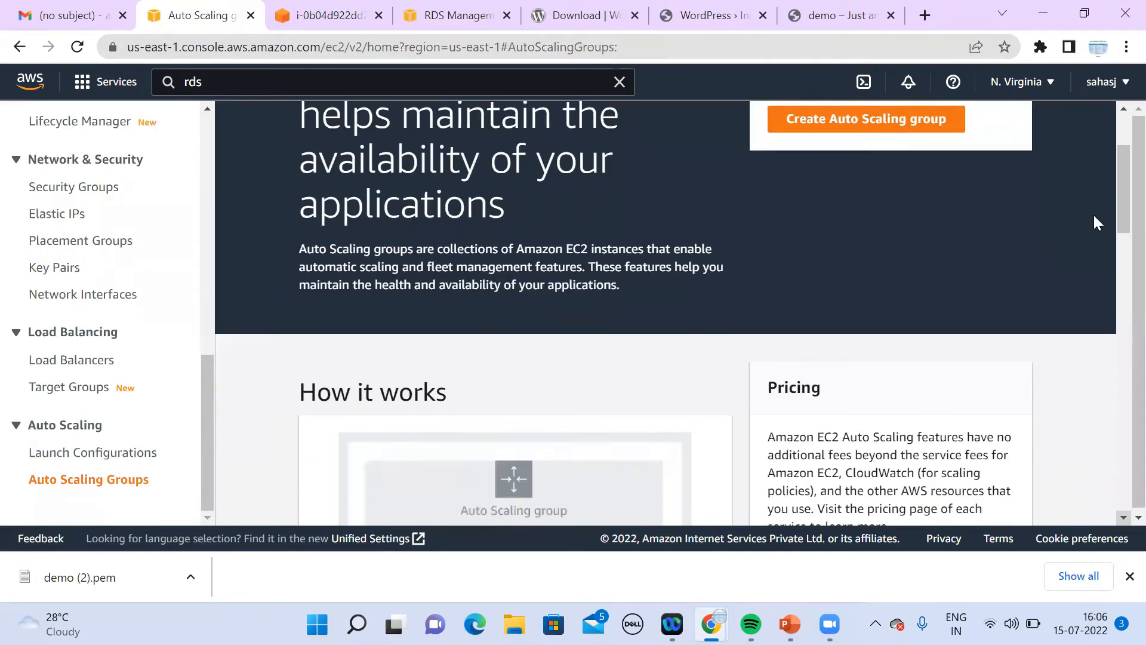
{"action": "left_click", "coordinate": [1123, 110]}
{"action": "left_click", "coordinate": [1122, 113]}
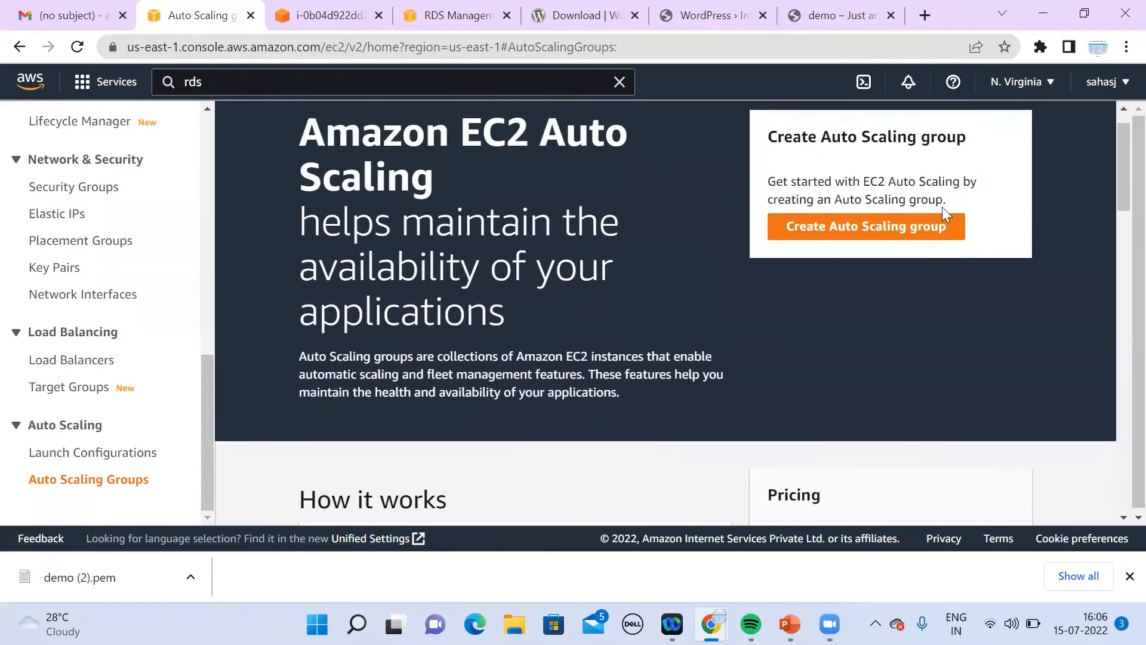
{"action": "left_click", "coordinate": [903, 227]}
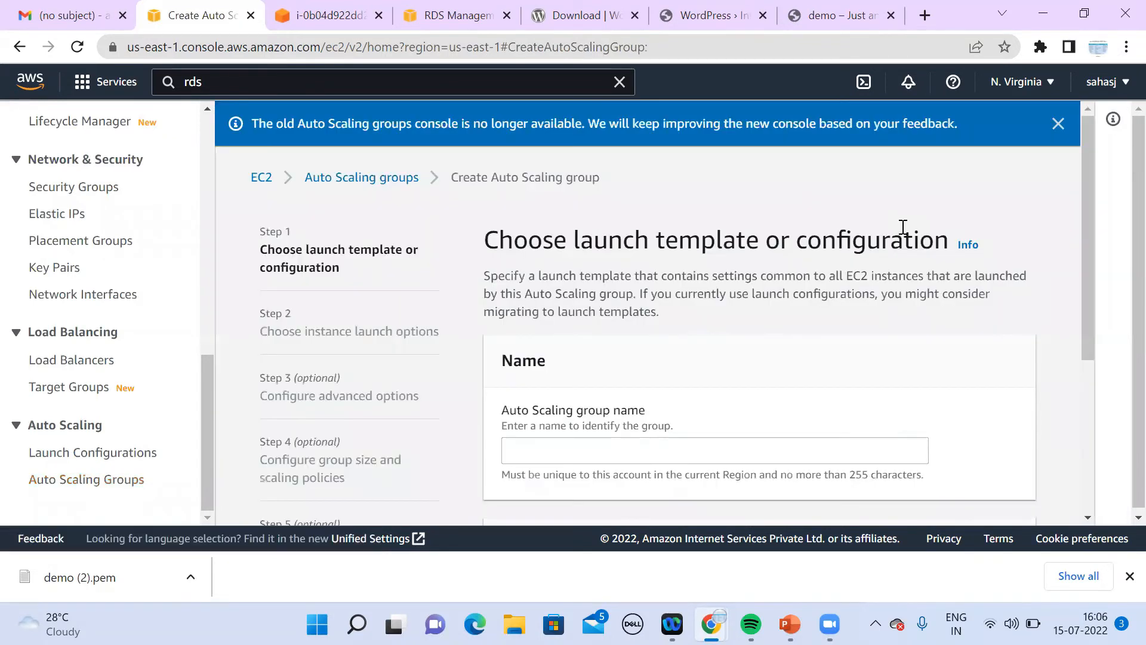
Step: Name the group demo-ASG and base it on the demo launch configuration
{"action": "left_click", "coordinate": [670, 441]}
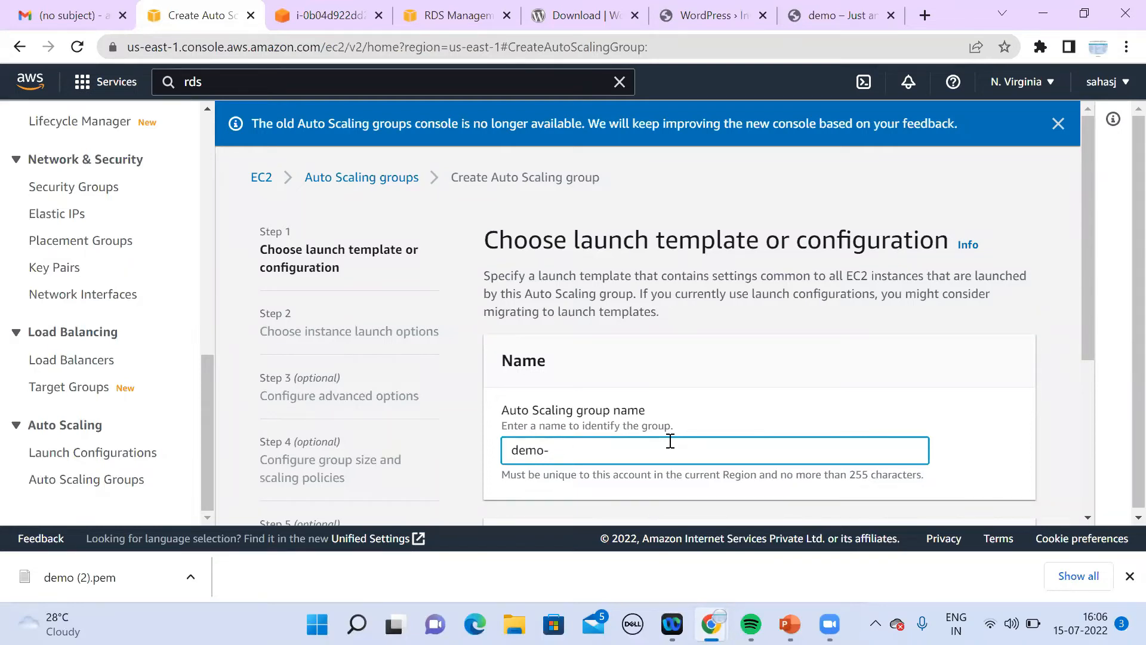
{"action": "left_click", "coordinate": [1089, 518]}
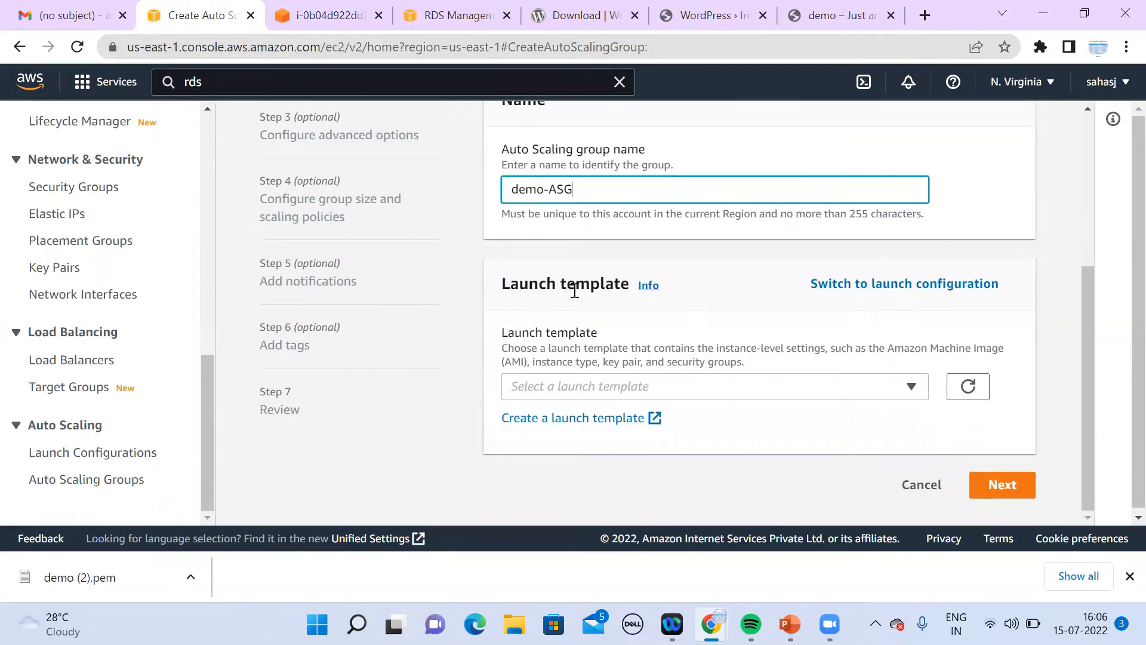
{"action": "left_click", "coordinate": [867, 288]}
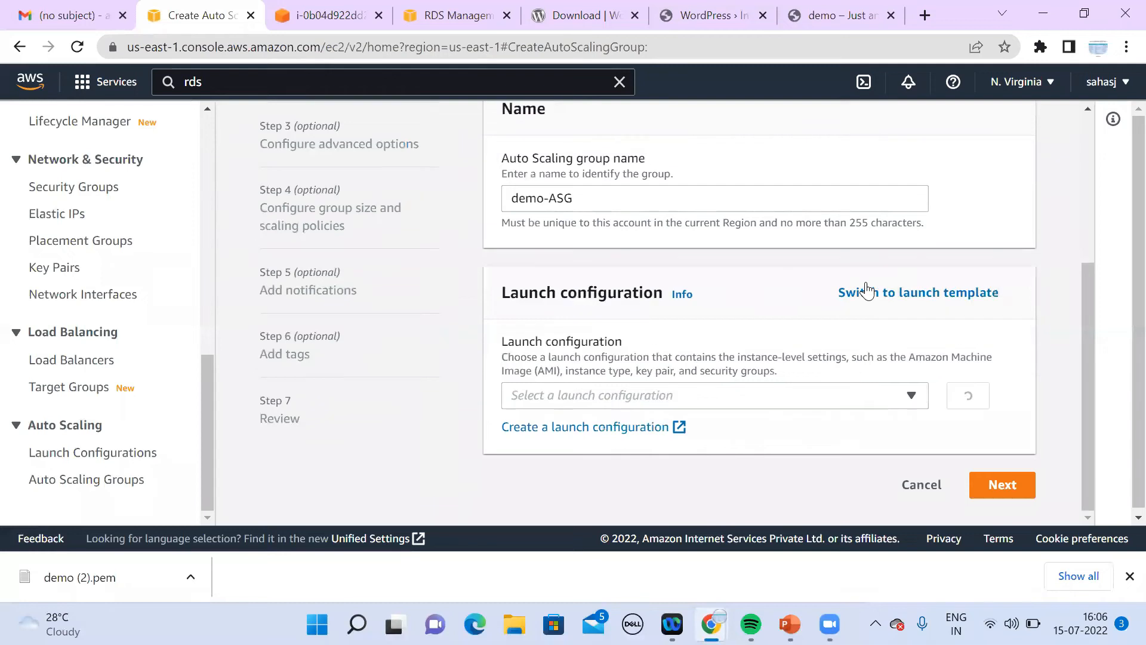
{"action": "left_click", "coordinate": [717, 399]}
{"action": "left_click", "coordinate": [679, 453]}
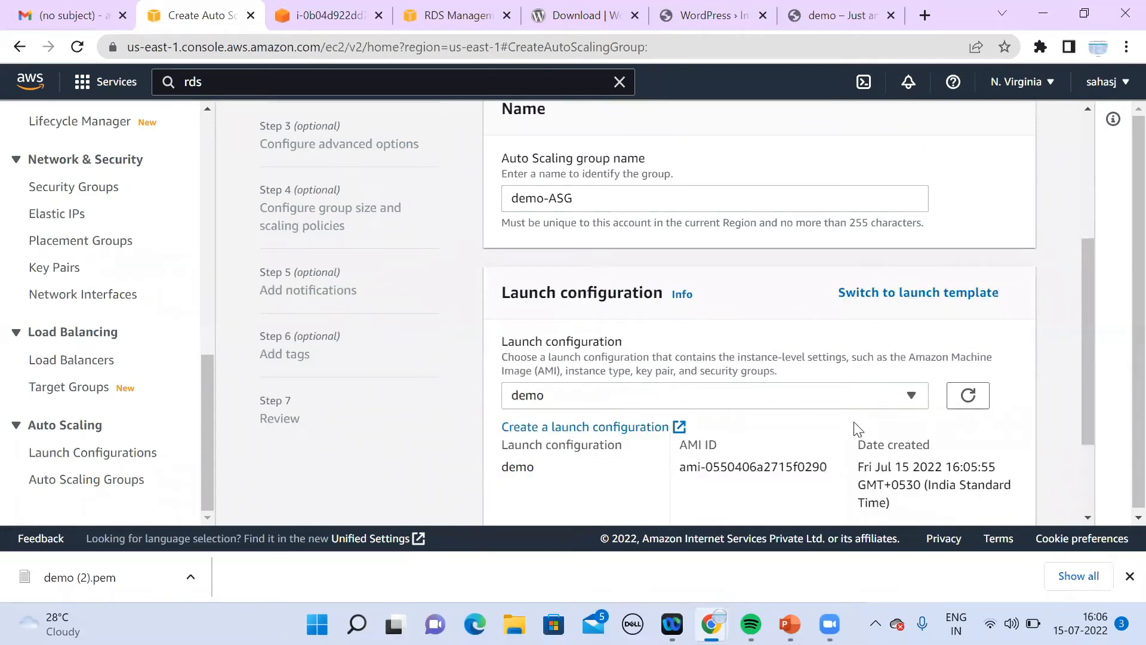
{"action": "scroll", "coordinate": [1087, 518], "scroll_direction": "down", "scroll_amount": 3}
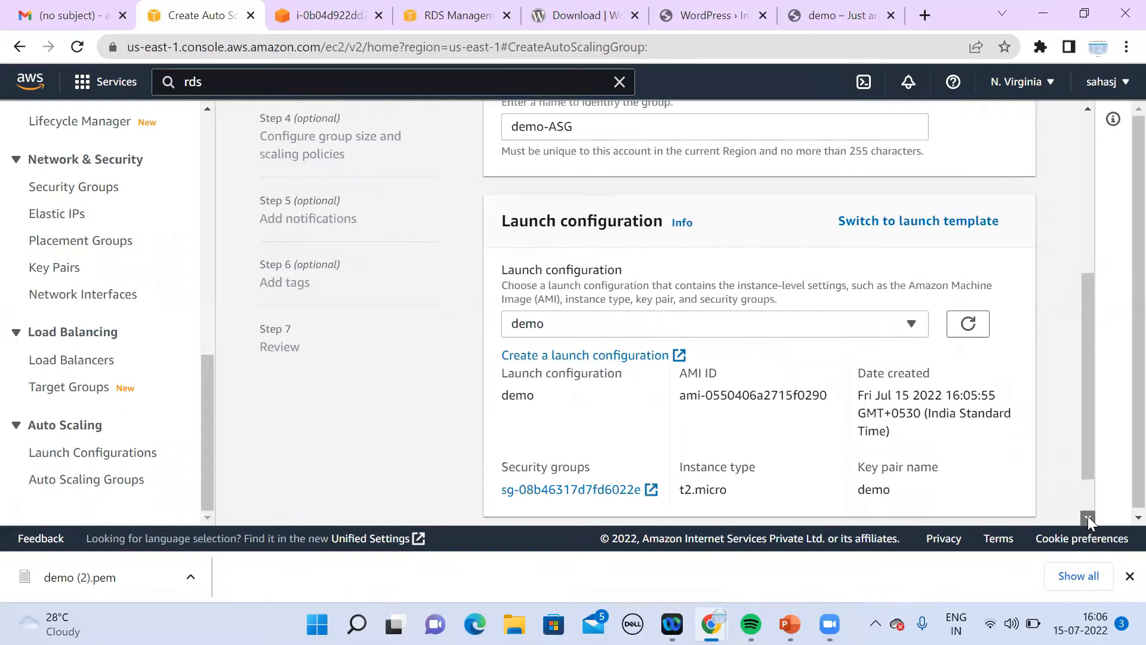
{"action": "left_click", "coordinate": [1001, 484]}
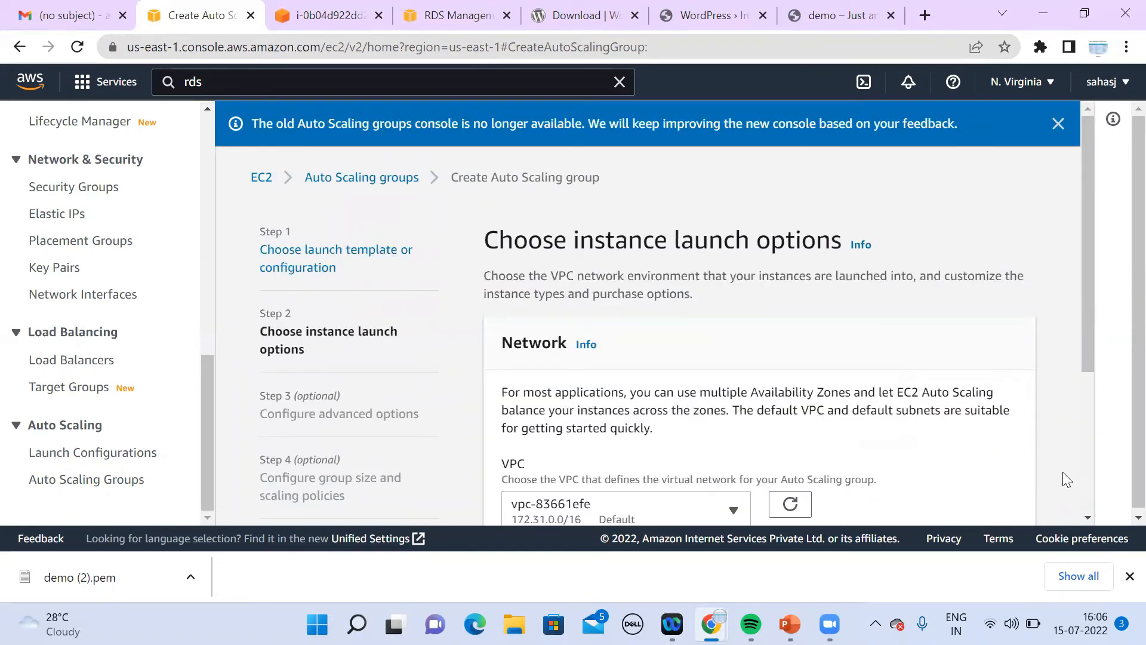
Step: Place the group in the Demo VPC using the us-east-1a and us-east-1b subnets
{"action": "scroll", "coordinate": [1093, 514], "scroll_direction": "down", "scroll_amount": 2}
{"action": "scroll", "coordinate": [1092, 515], "scroll_direction": "down", "scroll_amount": 1}
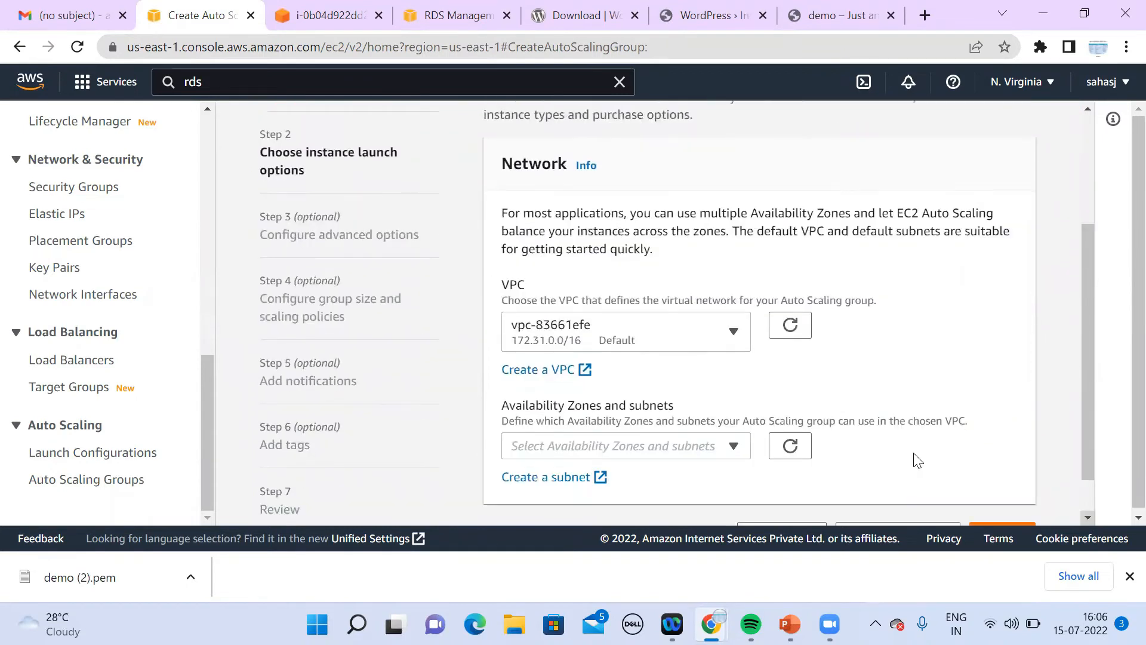
{"action": "left_click", "coordinate": [688, 346]}
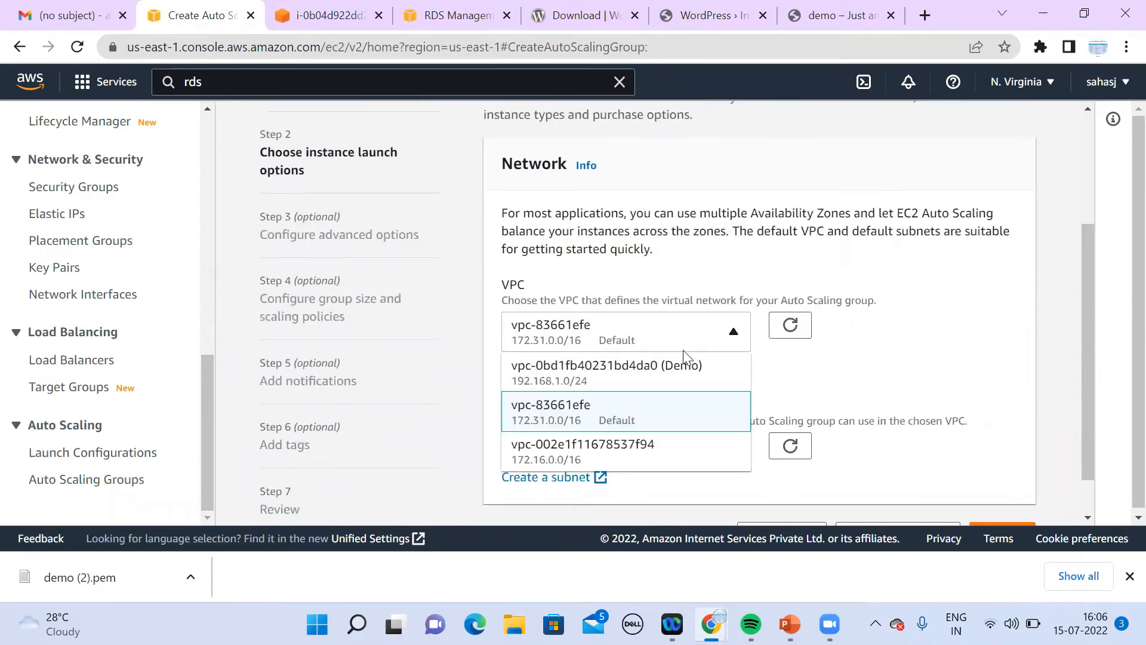
{"action": "left_click", "coordinate": [651, 379]}
{"action": "left_click", "coordinate": [655, 450]}
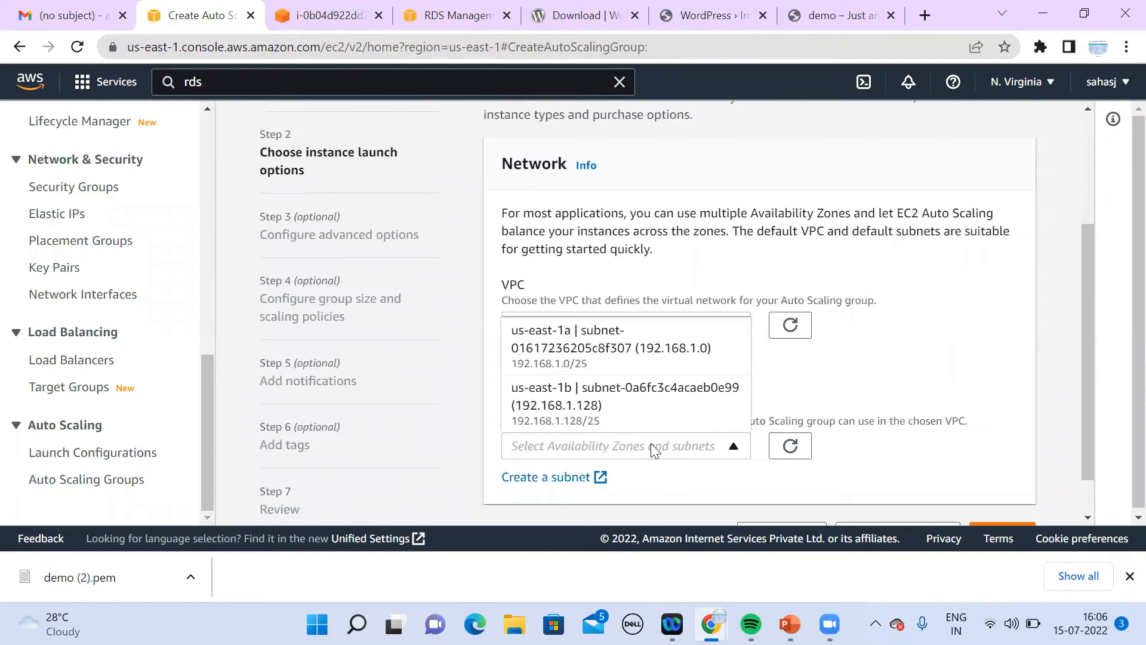
{"action": "left_click", "coordinate": [678, 354]}
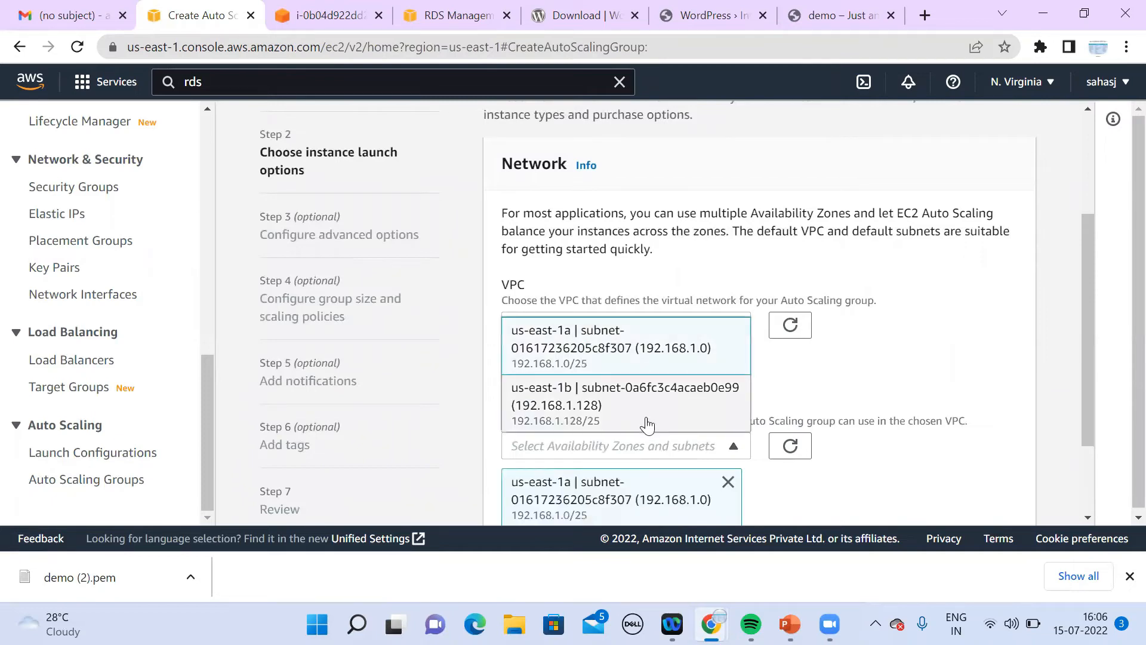
{"action": "left_click", "coordinate": [1088, 517]}
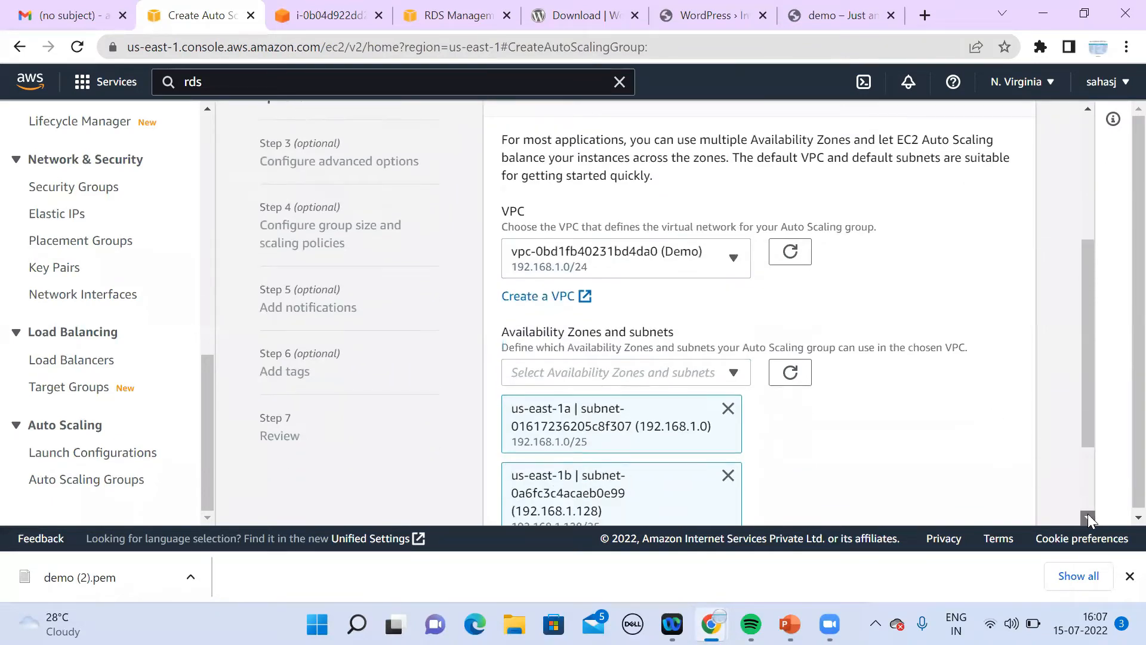
{"action": "left_click", "coordinate": [1001, 485]}
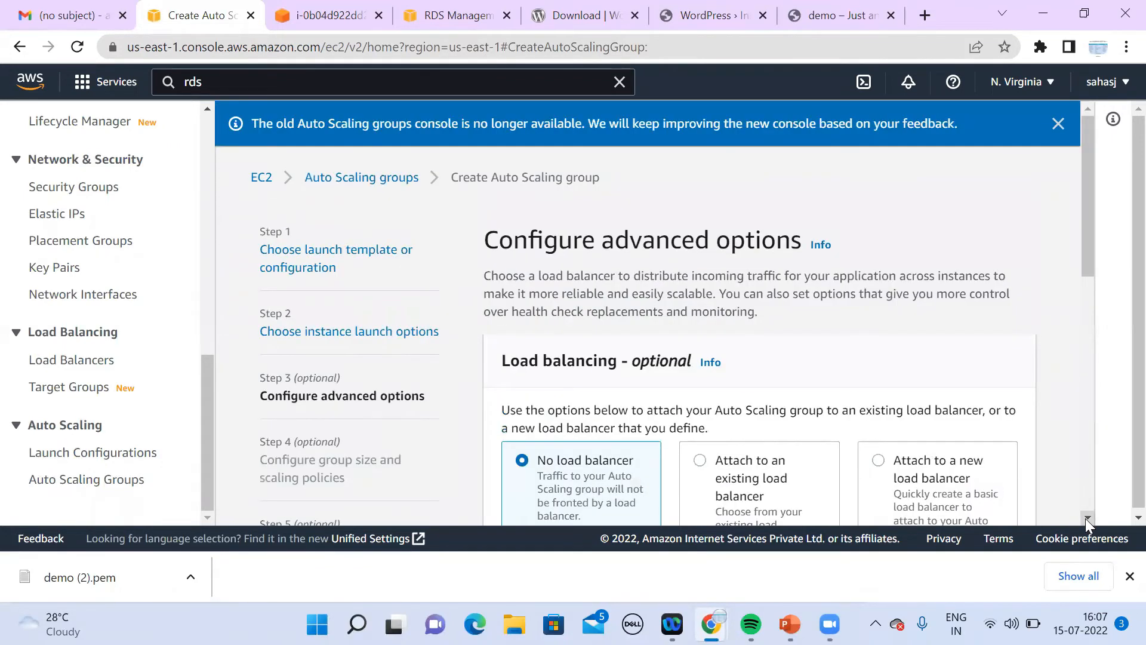
Step: Attach the group to an existing load balancer through the demo | HTTP target group
{"action": "left_click", "coordinate": [1087, 517]}
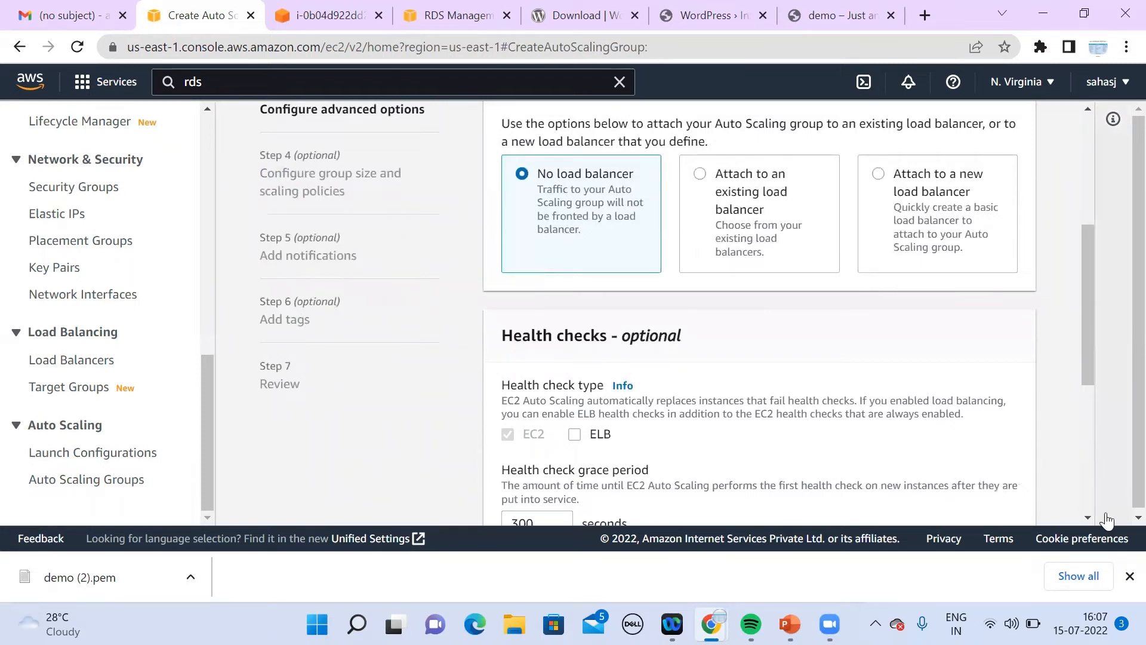
{"action": "left_click", "coordinate": [1089, 516]}
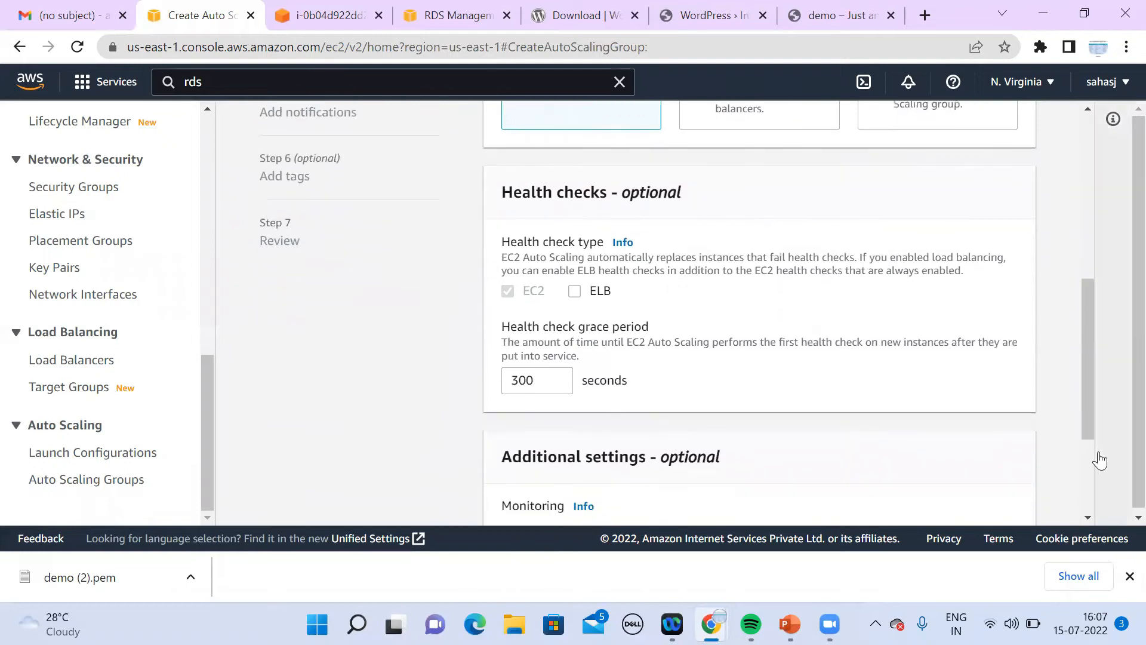
{"action": "left_click_drag", "start_coordinate": [1091, 427], "coordinate": [1094, 379]}
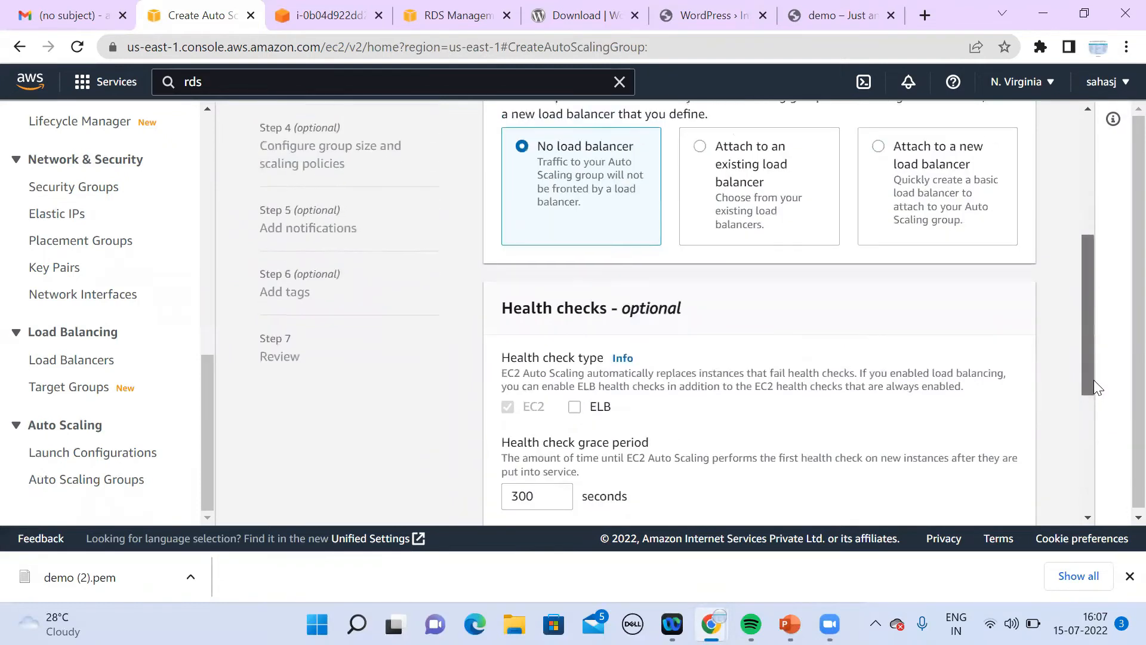
{"action": "left_click", "coordinate": [701, 156]}
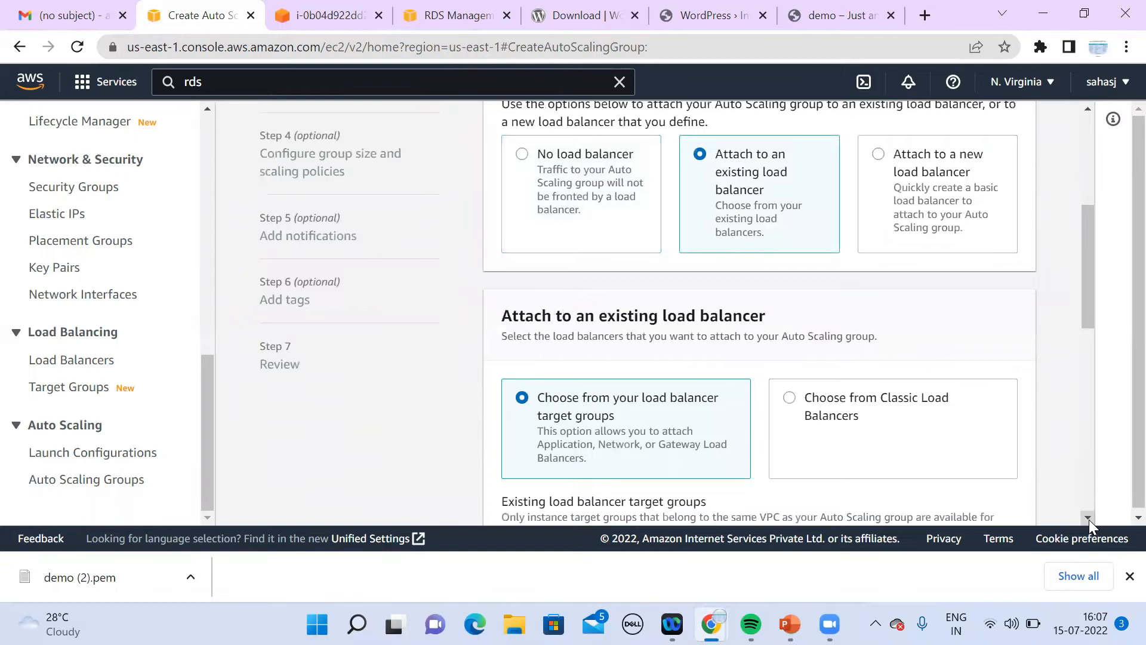
{"action": "scroll", "coordinate": [1088, 519], "scroll_direction": "down", "scroll_amount": 3}
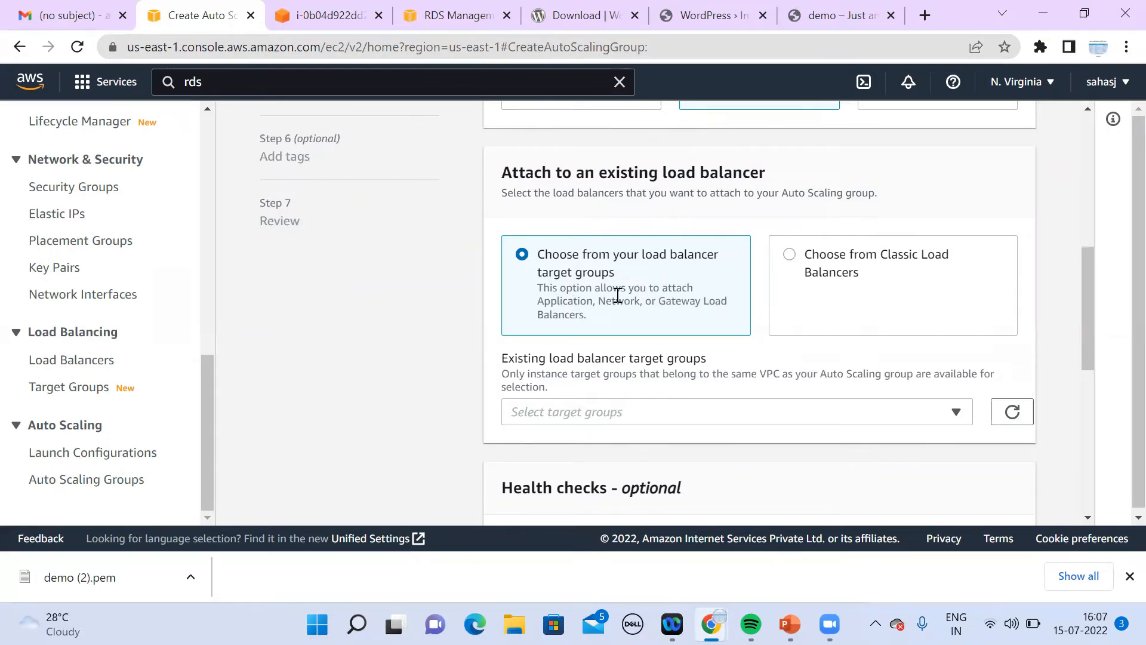
{"action": "left_click", "coordinate": [686, 421]}
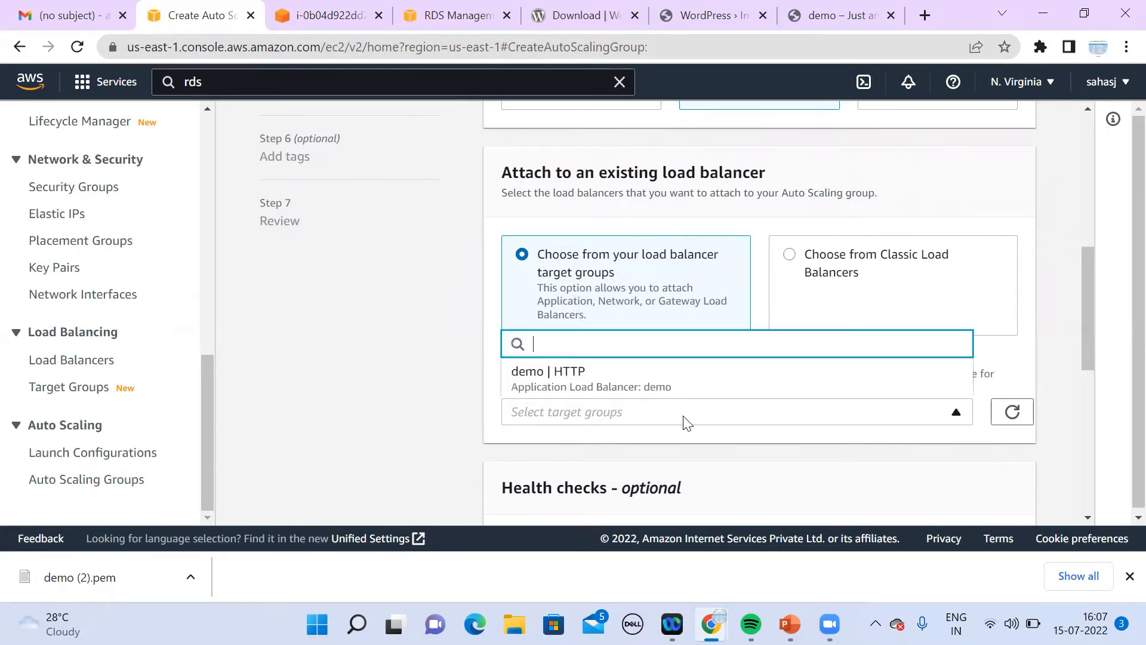
{"action": "left_click", "coordinate": [710, 375]}
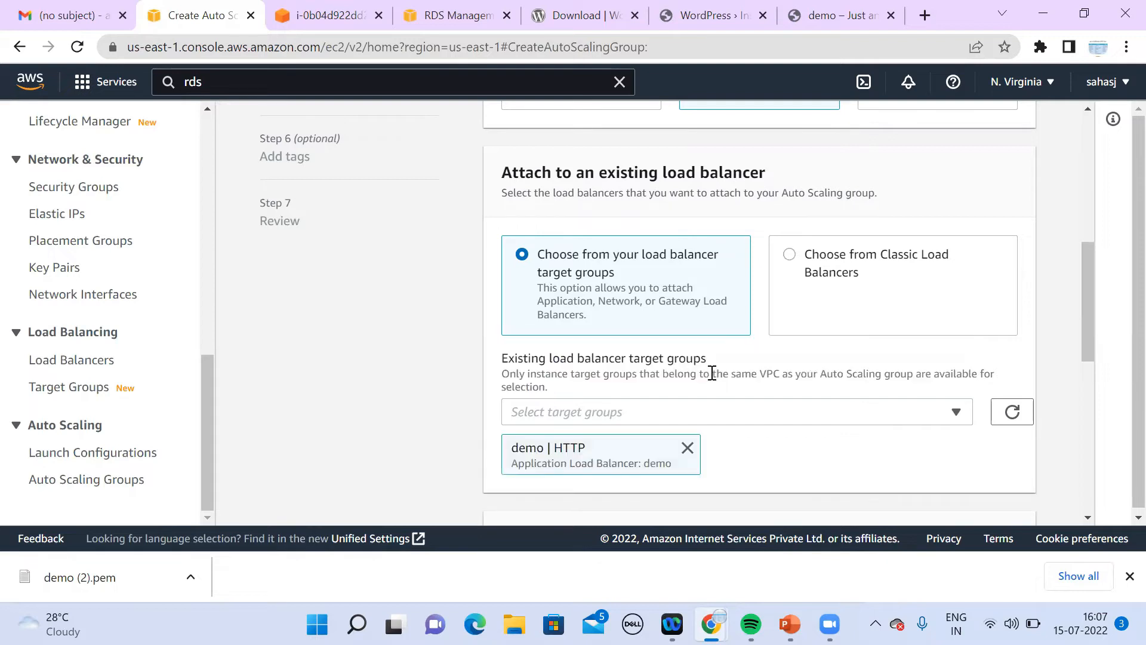
{"action": "left_click", "coordinate": [1086, 517]}
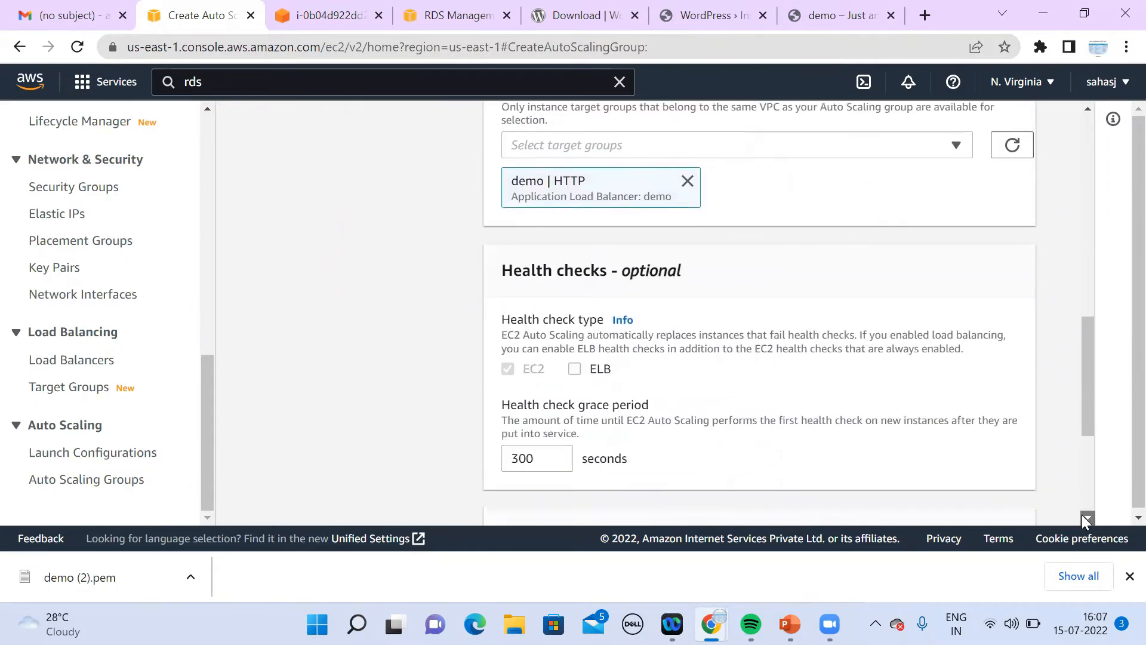
{"action": "left_click", "coordinate": [1085, 517]}
{"action": "left_click", "coordinate": [1085, 517]}
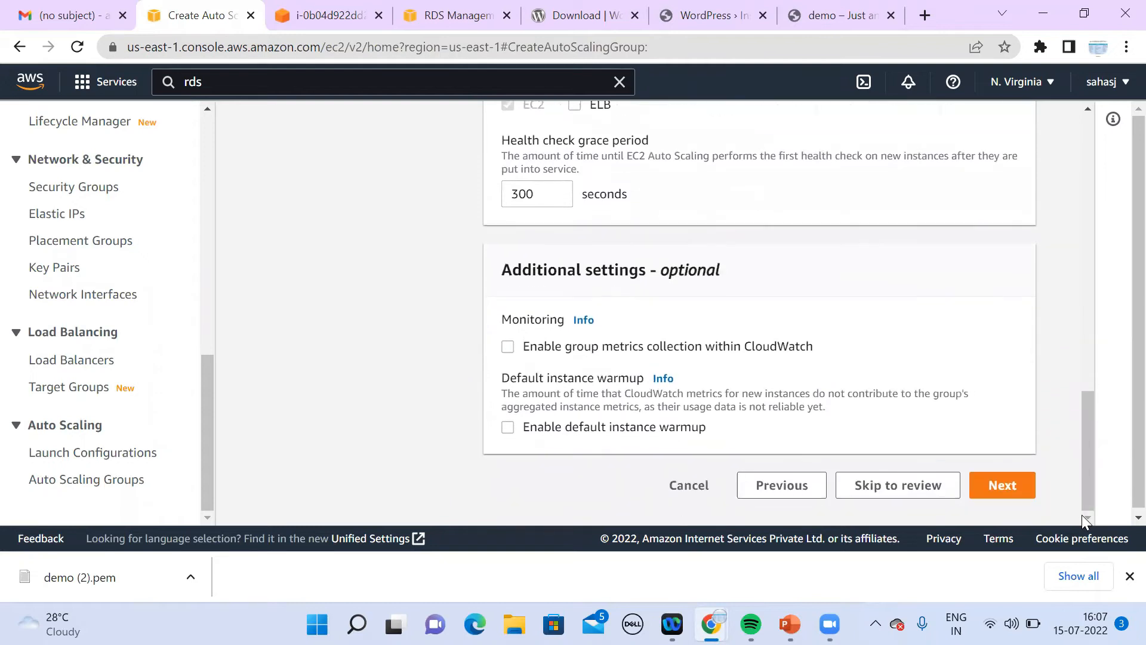
{"action": "left_click", "coordinate": [1010, 488]}
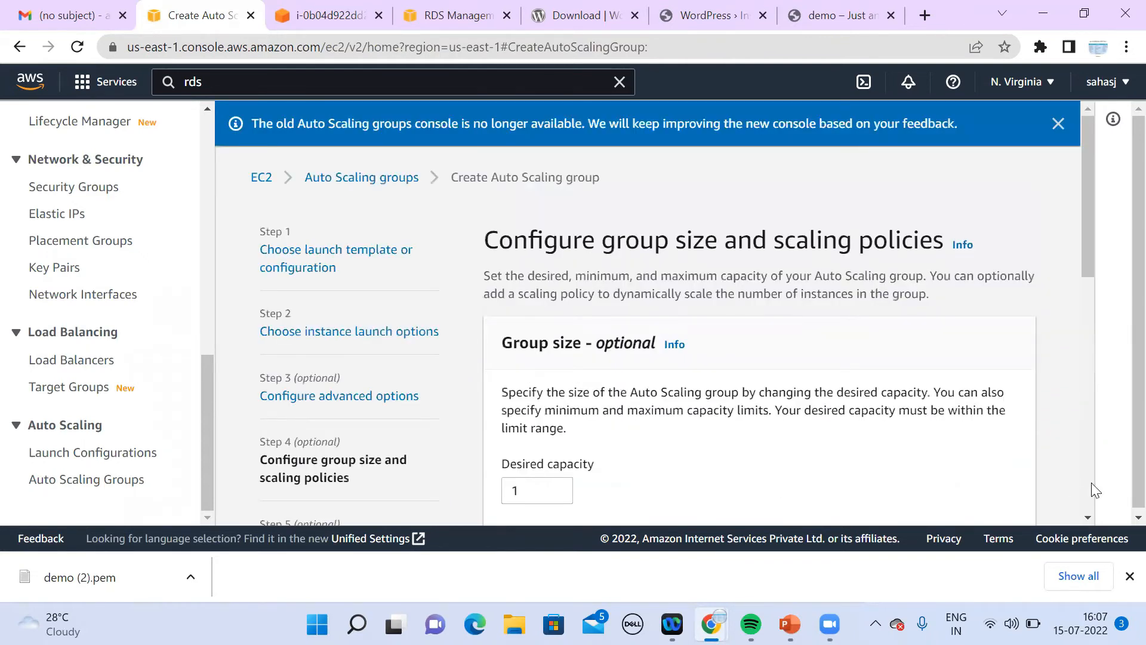
Step: Set capacity to desired 2, minimum 2, maximum 4, with no scaling policy
{"action": "left_click", "coordinate": [1087, 517]}
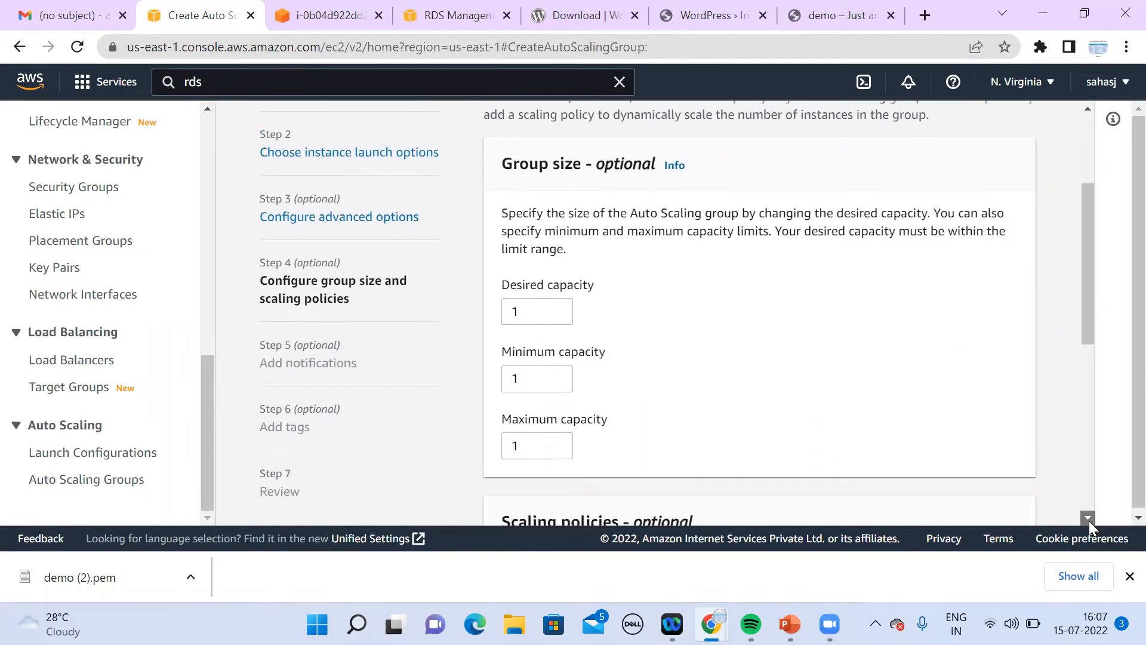
{"action": "left_click", "coordinate": [1089, 520]}
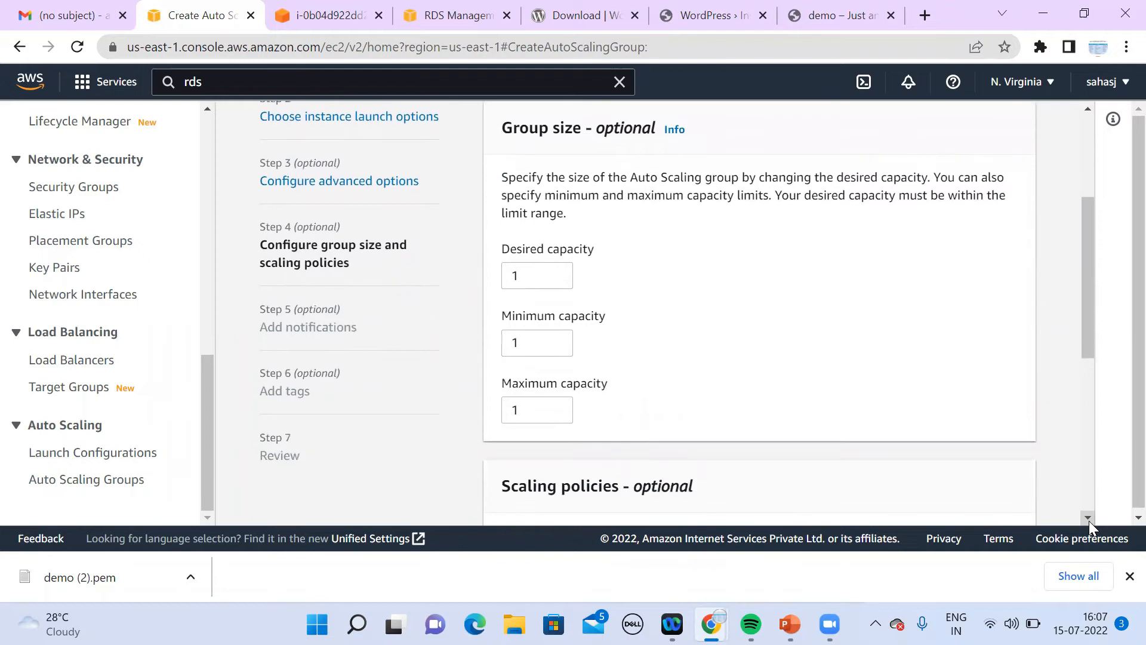
{"action": "left_click", "coordinate": [528, 275]}
{"action": "type", "text": "2"}
{"action": "left_click", "coordinate": [530, 343]}
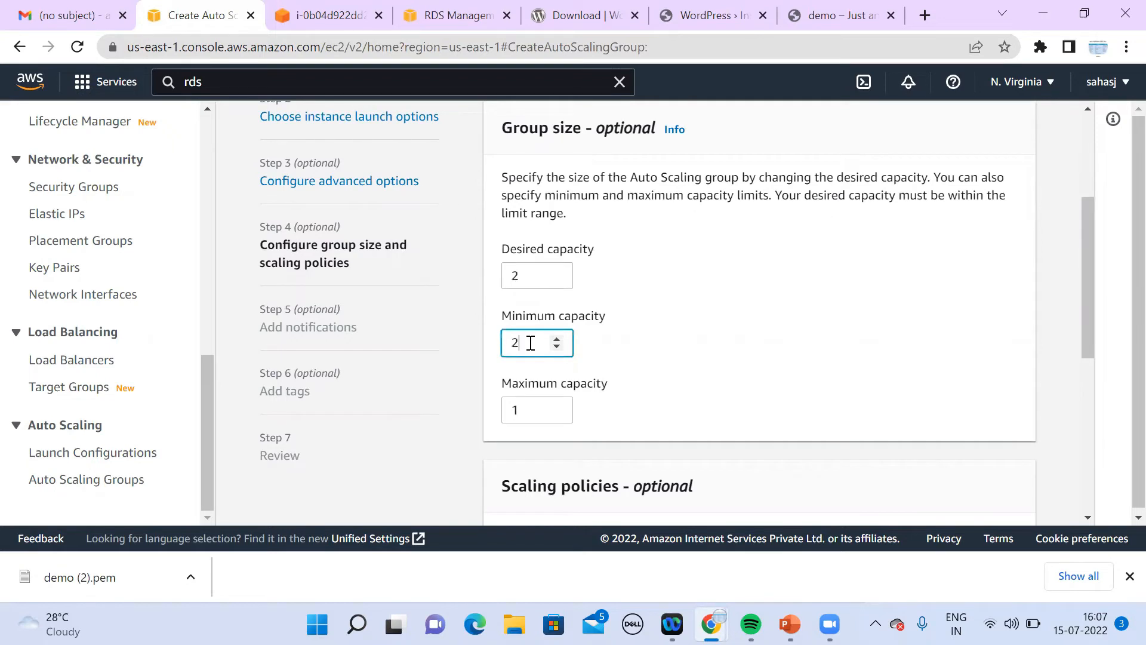
{"action": "left_click", "coordinate": [533, 411]}
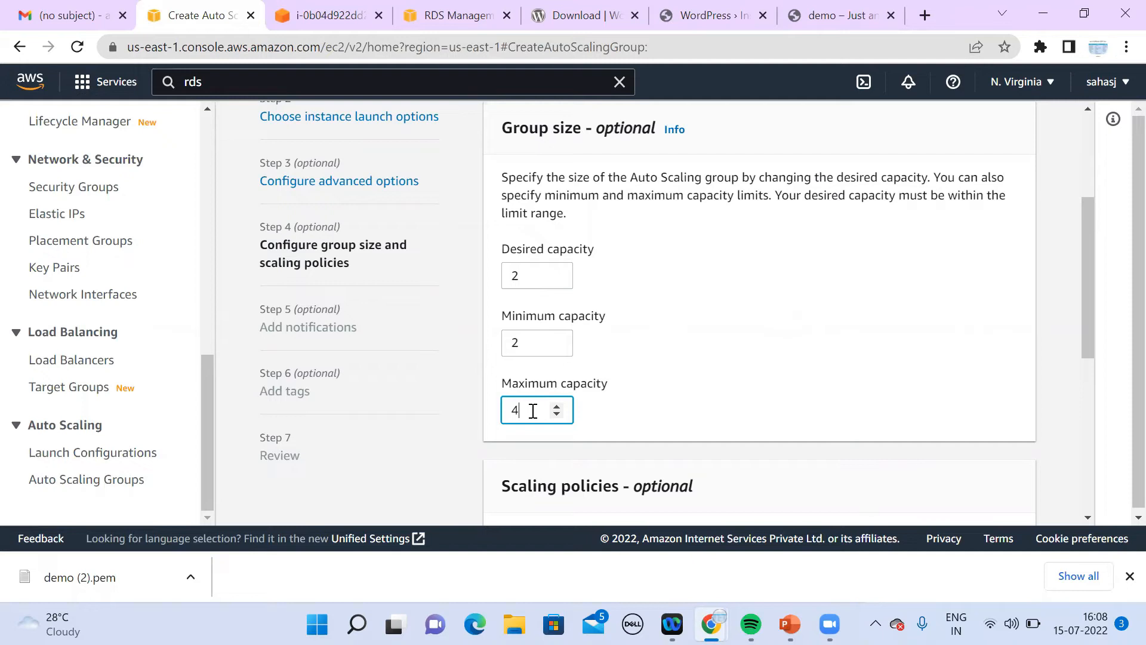
{"action": "left_click", "coordinate": [1087, 518]}
{"action": "left_click", "coordinate": [1088, 519]}
{"action": "left_click", "coordinate": [1087, 519]}
{"action": "left_click", "coordinate": [1087, 518]}
{"action": "left_click", "coordinate": [1087, 519]}
{"action": "left_click", "coordinate": [1088, 519]}
{"action": "left_click", "coordinate": [1088, 518]}
{"action": "left_click", "coordinate": [1088, 518]}
{"action": "left_click", "coordinate": [1088, 519]}
{"action": "left_click", "coordinate": [1088, 518]}
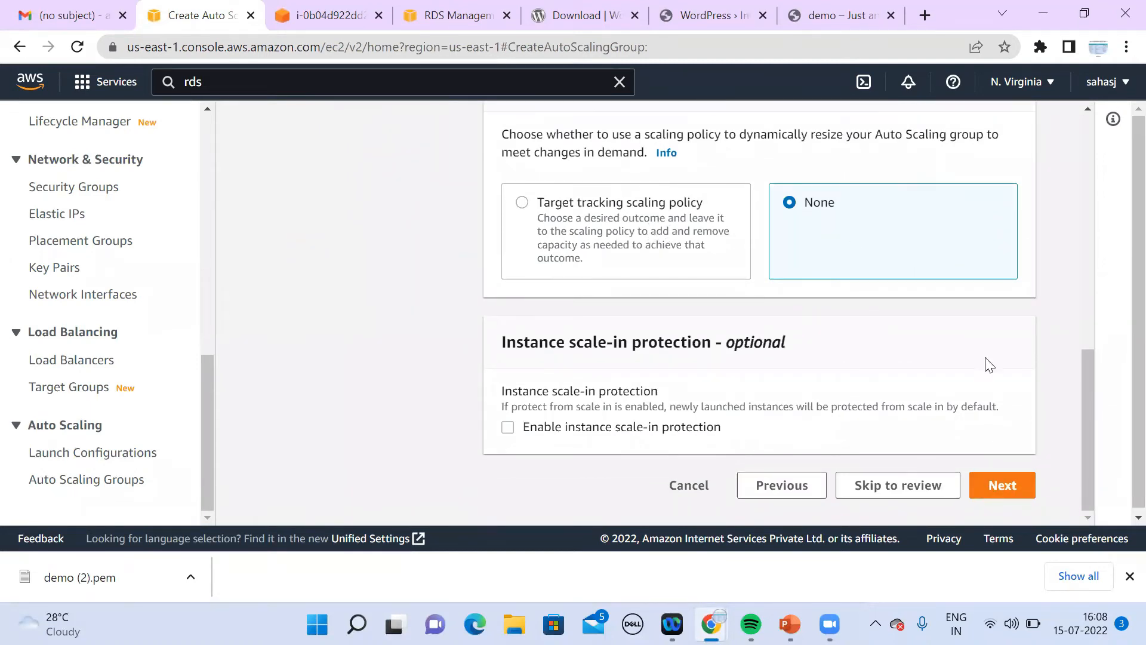
{"action": "left_click", "coordinate": [1016, 493]}
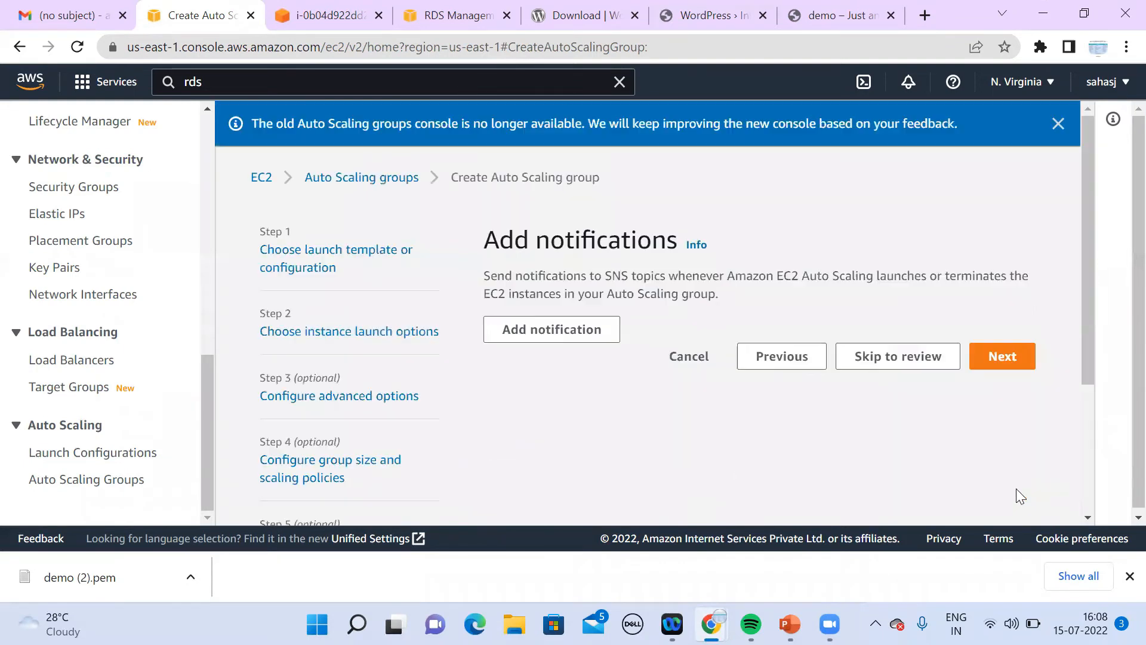
Step: Skip notifications and tags, then submit demo-ASG from Review, which fails with a security-group VPC error
{"action": "left_click", "coordinate": [1004, 358]}
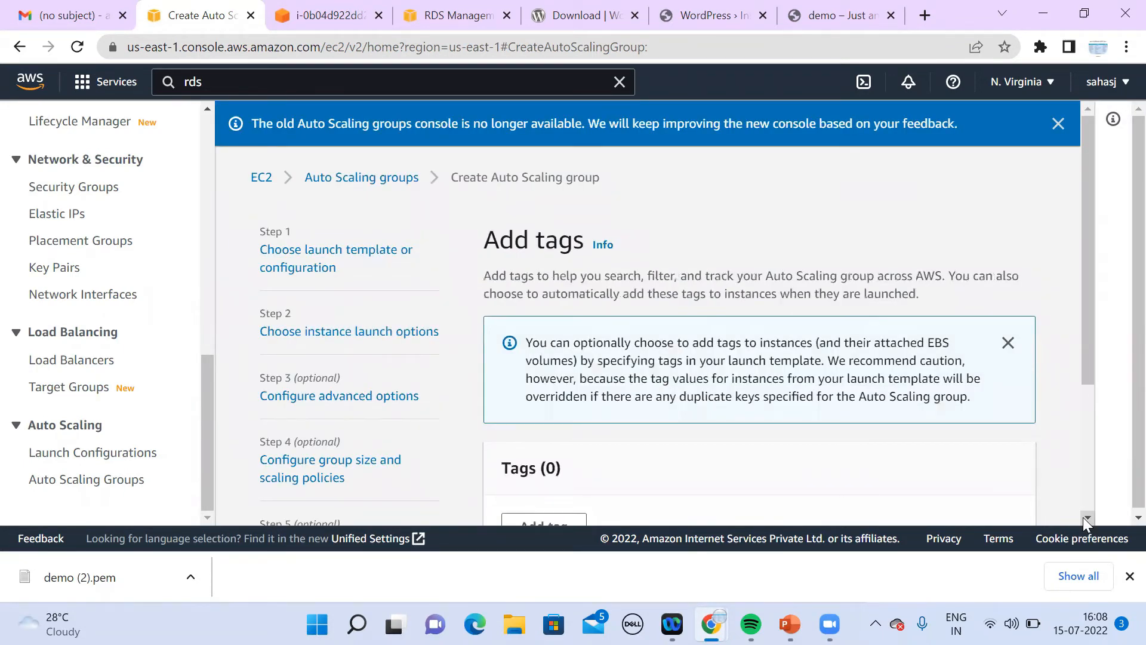
{"action": "scroll", "coordinate": [1085, 520], "scroll_direction": "down", "scroll_amount": 3}
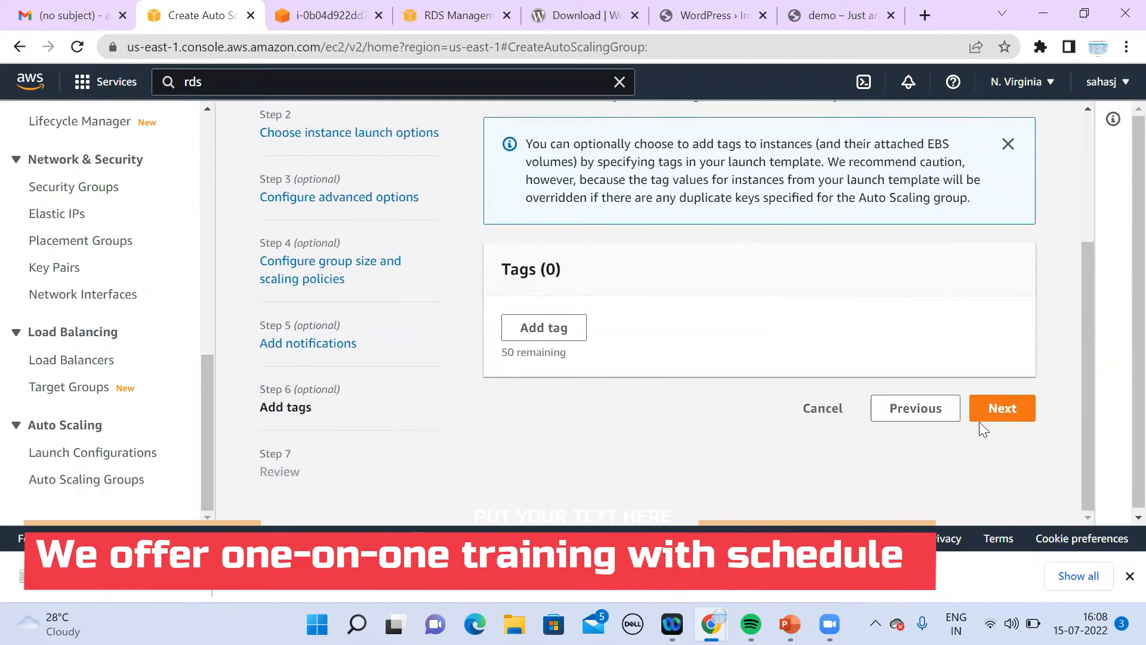
{"action": "left_click", "coordinate": [984, 416]}
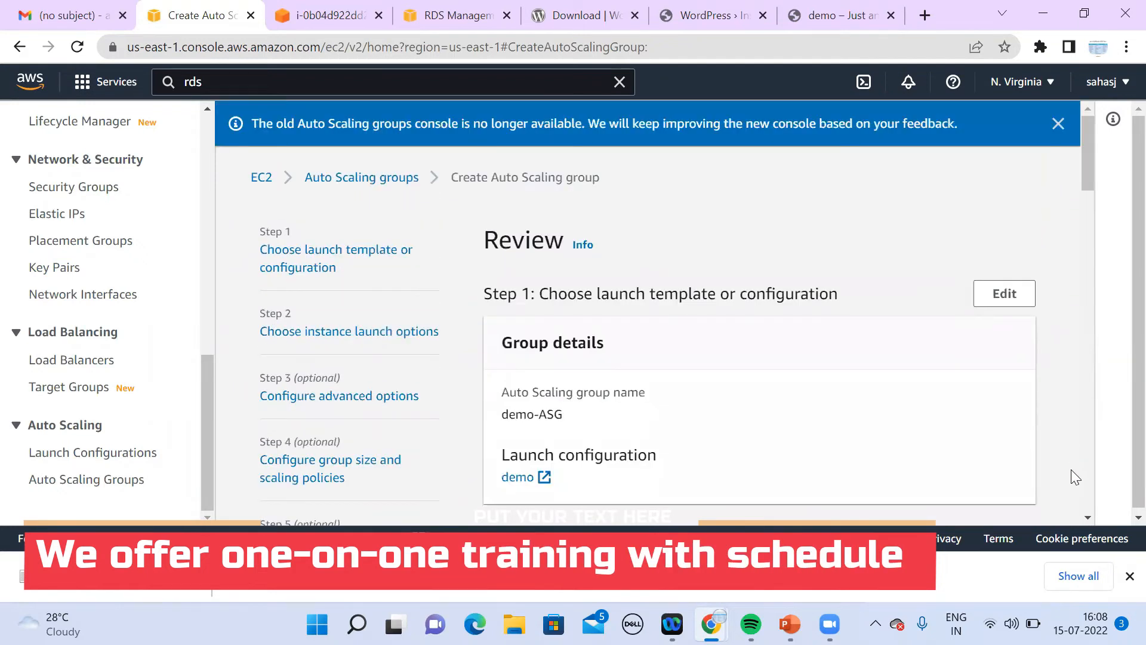
{"action": "scroll", "coordinate": [1089, 518], "scroll_direction": "down", "scroll_amount": 15}
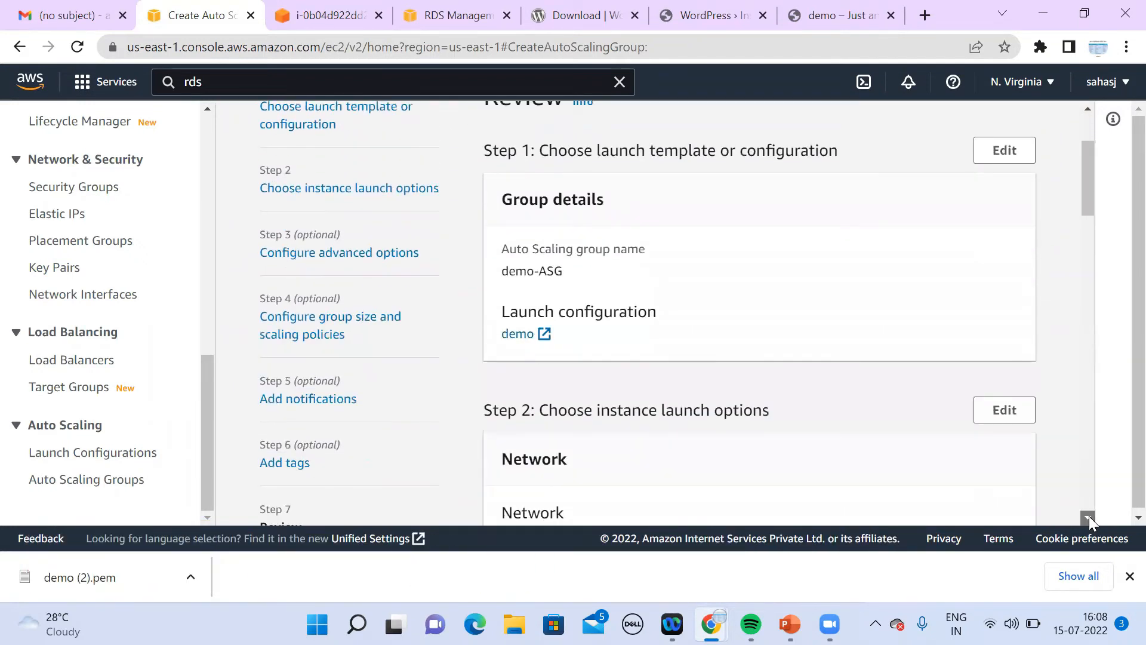
{"action": "scroll", "coordinate": [1088, 518], "scroll_direction": "down", "scroll_amount": 10}
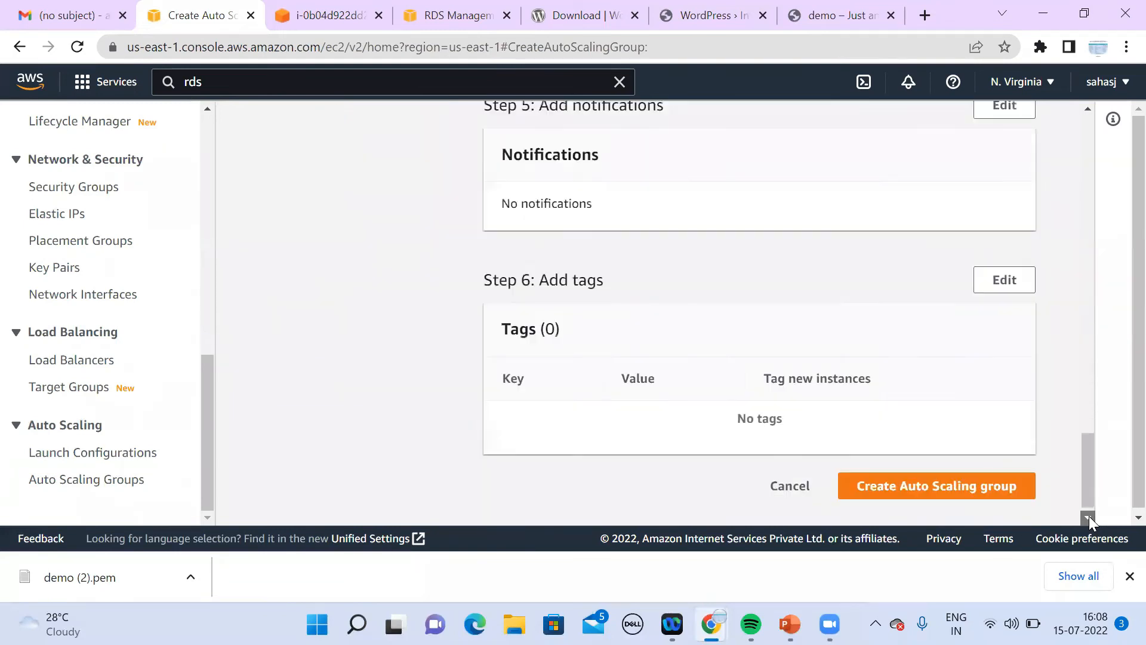
{"action": "left_click", "coordinate": [967, 476]}
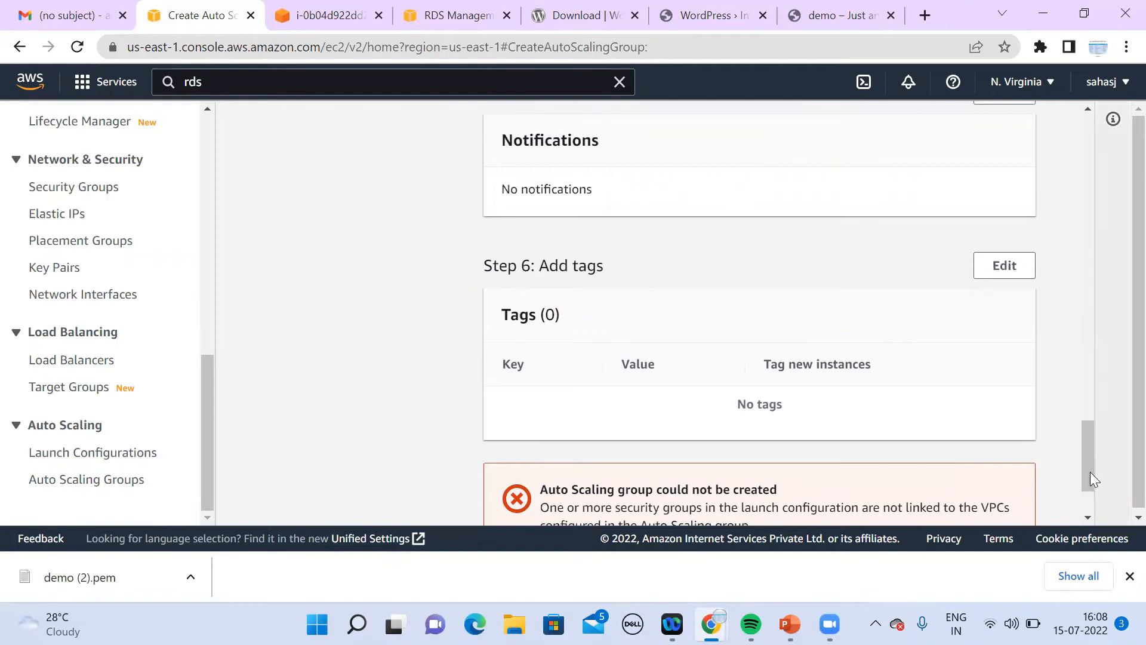
{"action": "left_click_drag", "start_coordinate": [1090, 471], "coordinate": [1094, 521]}
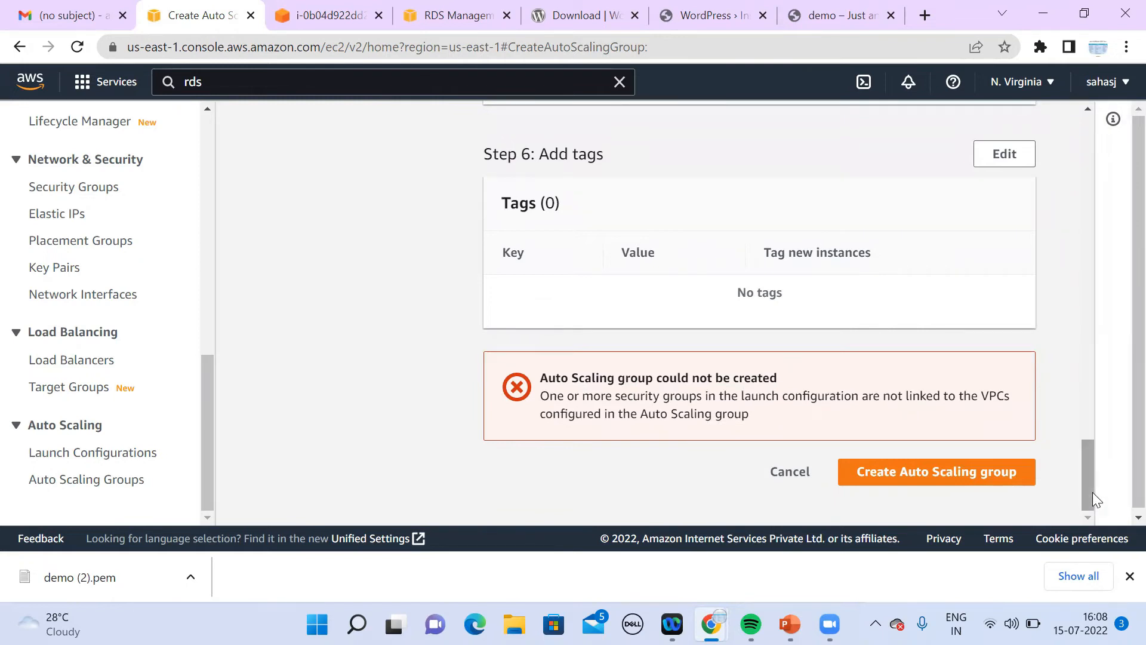
{"action": "left_click_drag", "start_coordinate": [1092, 492], "coordinate": [1021, 153]}
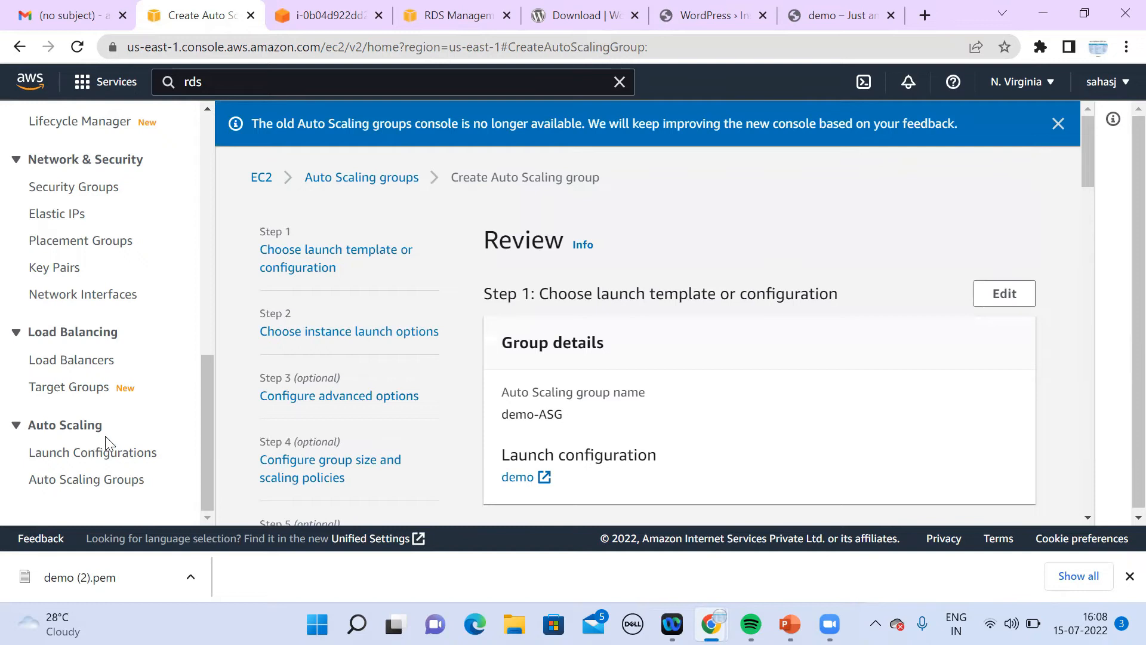
Step: Open Launch configurations in a new tab and inspect the demo configuration's details
{"action": "middle_click", "coordinate": [126, 458]}
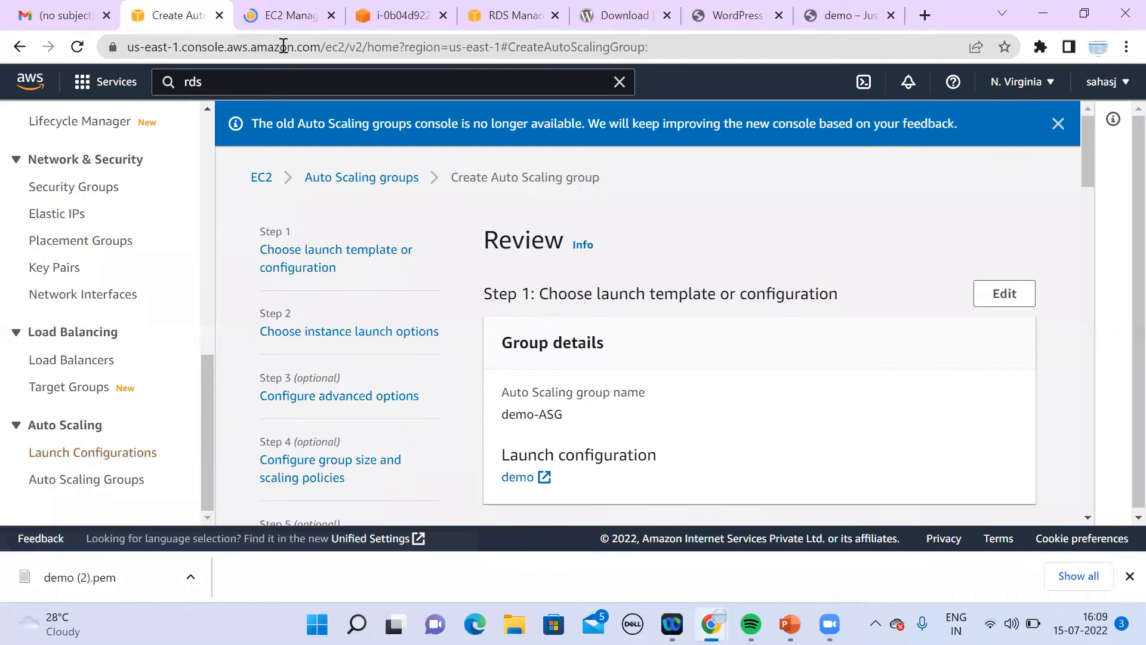
{"action": "key", "text": "ctrl+Tab"}
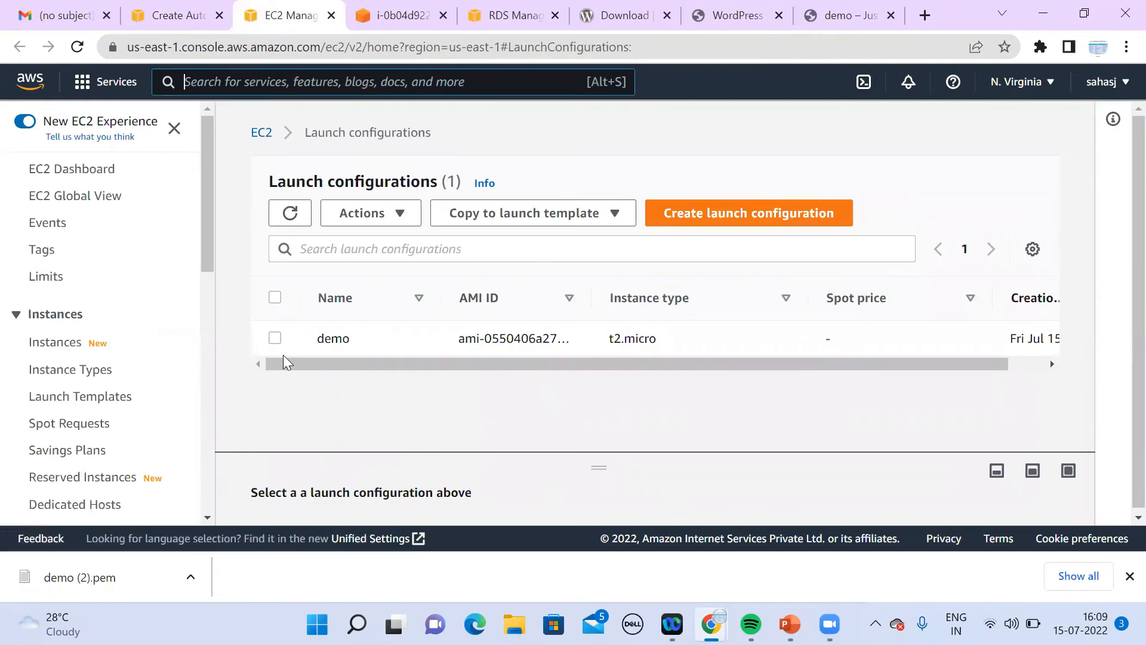
{"action": "left_click", "coordinate": [275, 338]}
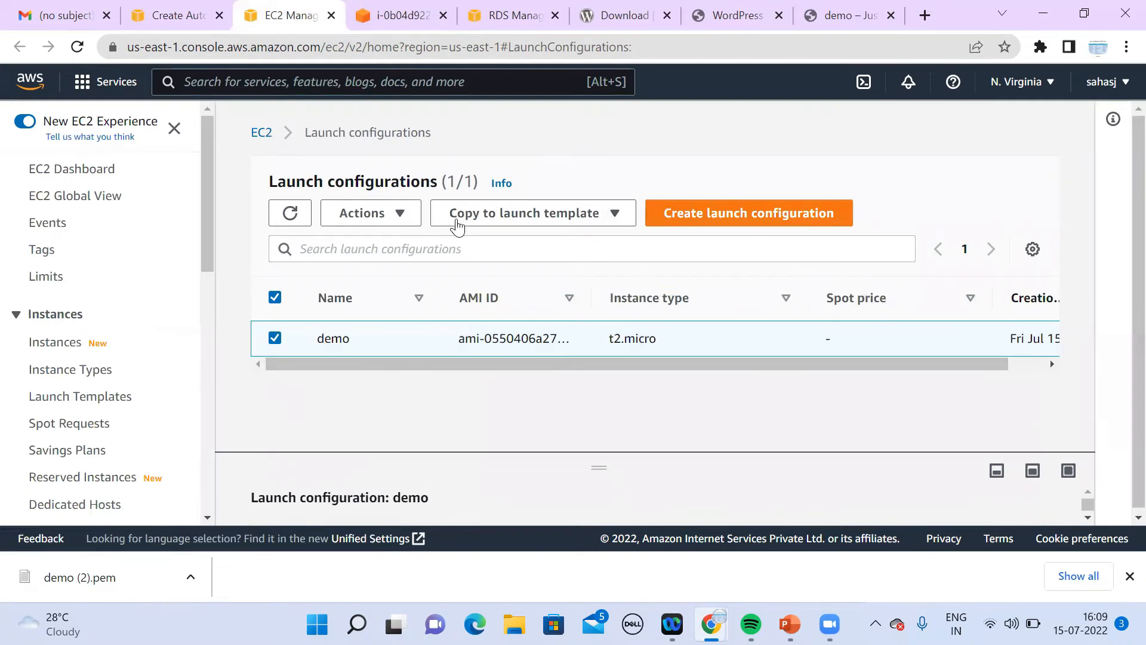
{"action": "left_click", "coordinate": [398, 216]}
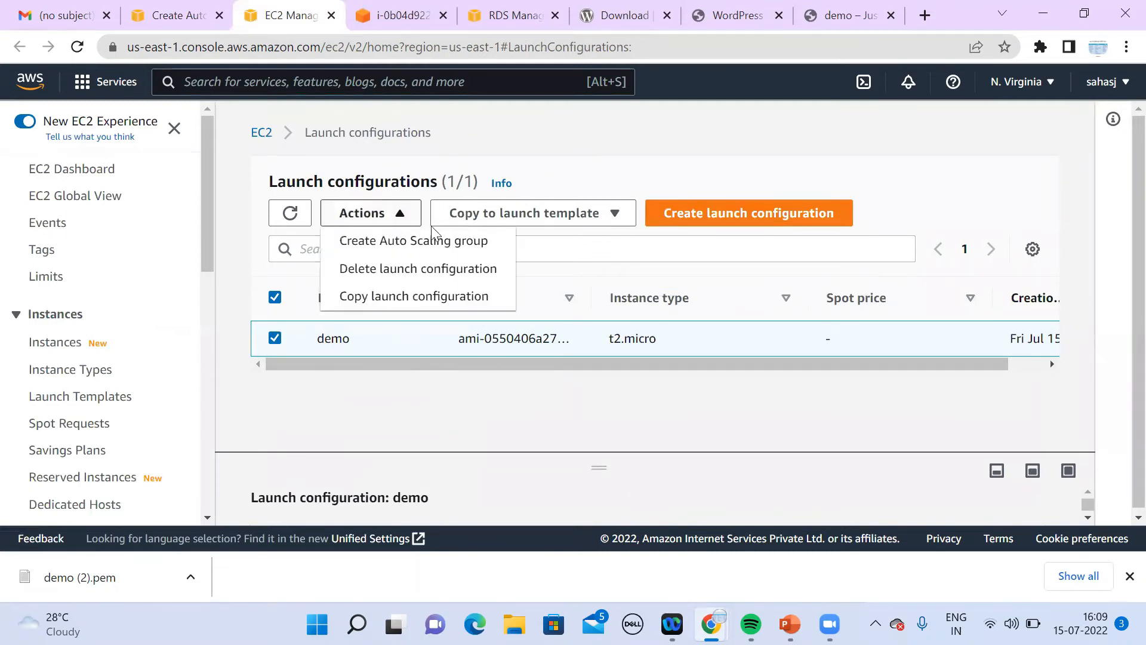
{"action": "left_click", "coordinate": [715, 288]}
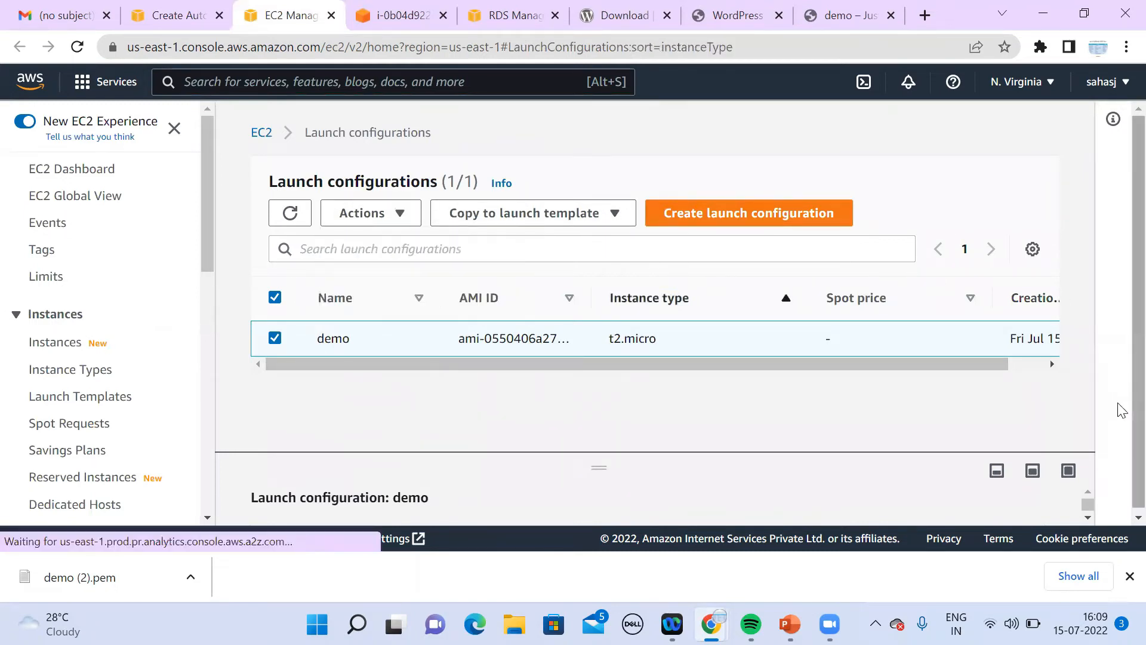
{"action": "left_click_drag", "start_coordinate": [1088, 503], "coordinate": [1089, 519]}
{"action": "left_click", "coordinate": [1088, 517]}
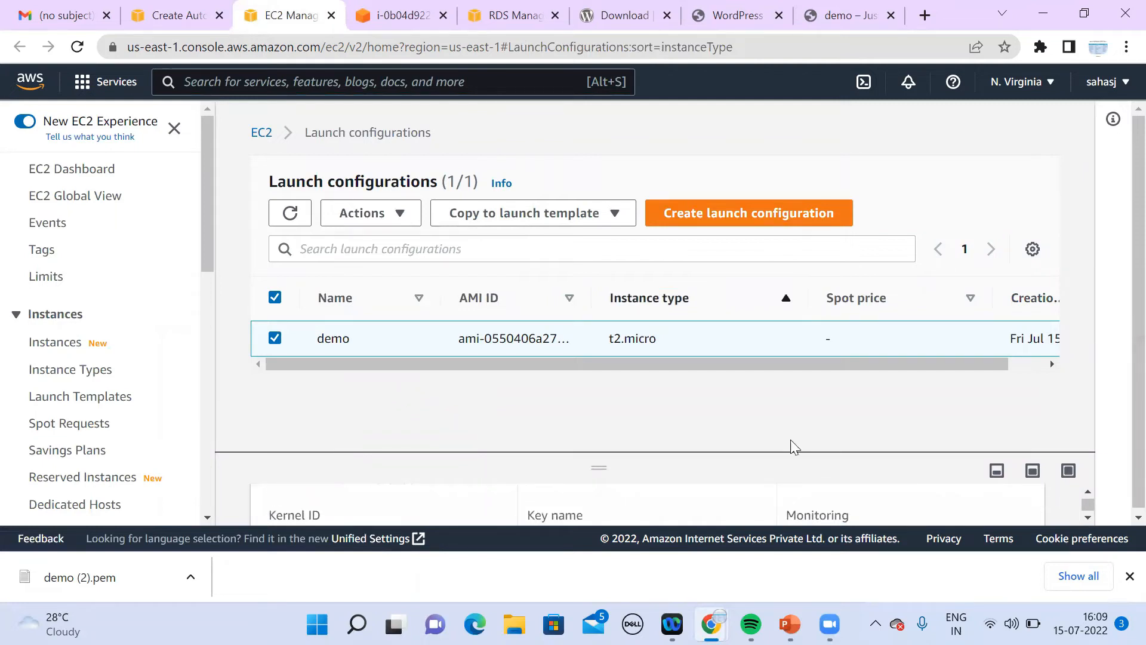
{"action": "left_click_drag", "start_coordinate": [609, 459], "coordinate": [695, 247]}
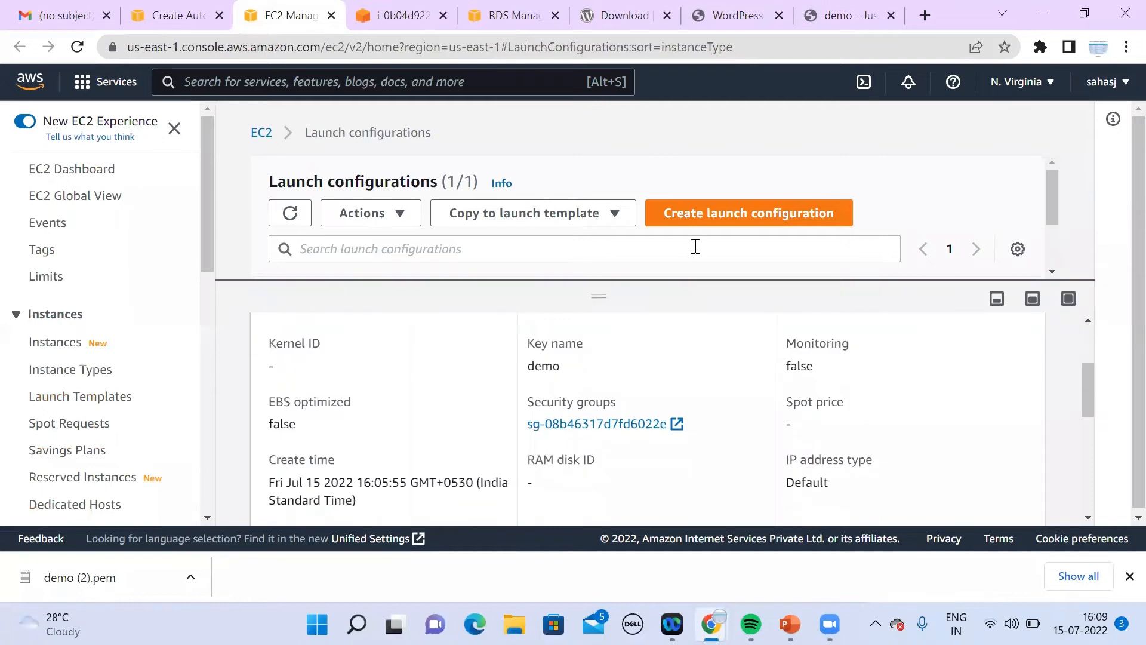
{"action": "left_click_drag", "start_coordinate": [1091, 400], "coordinate": [1120, 355]}
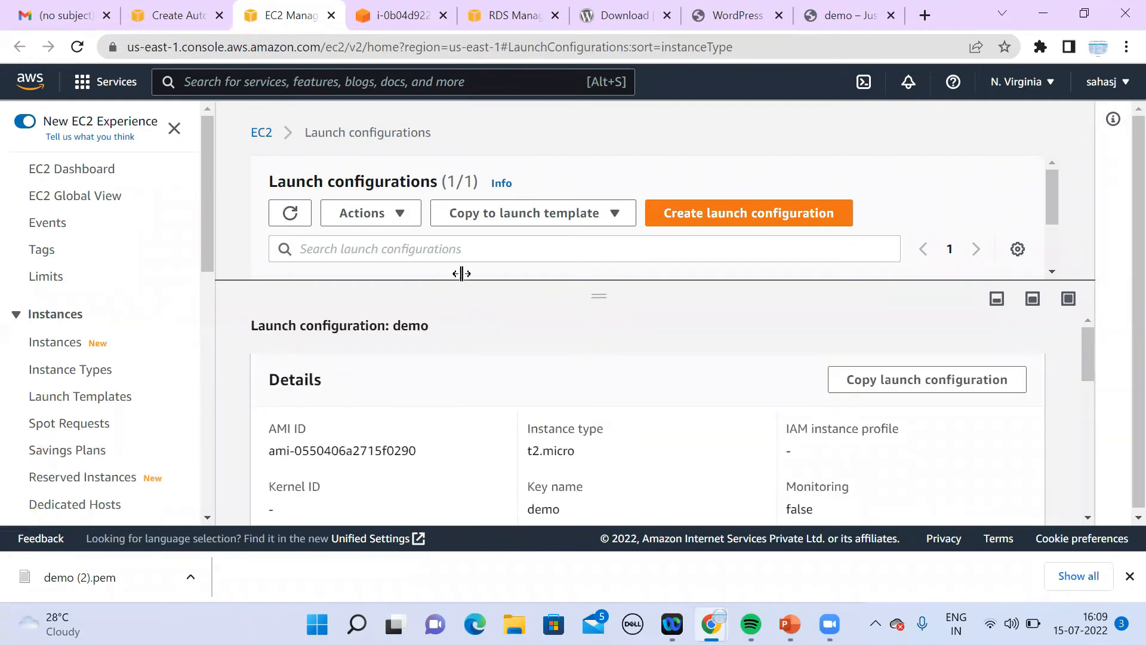
{"action": "left_click", "coordinate": [1087, 518]}
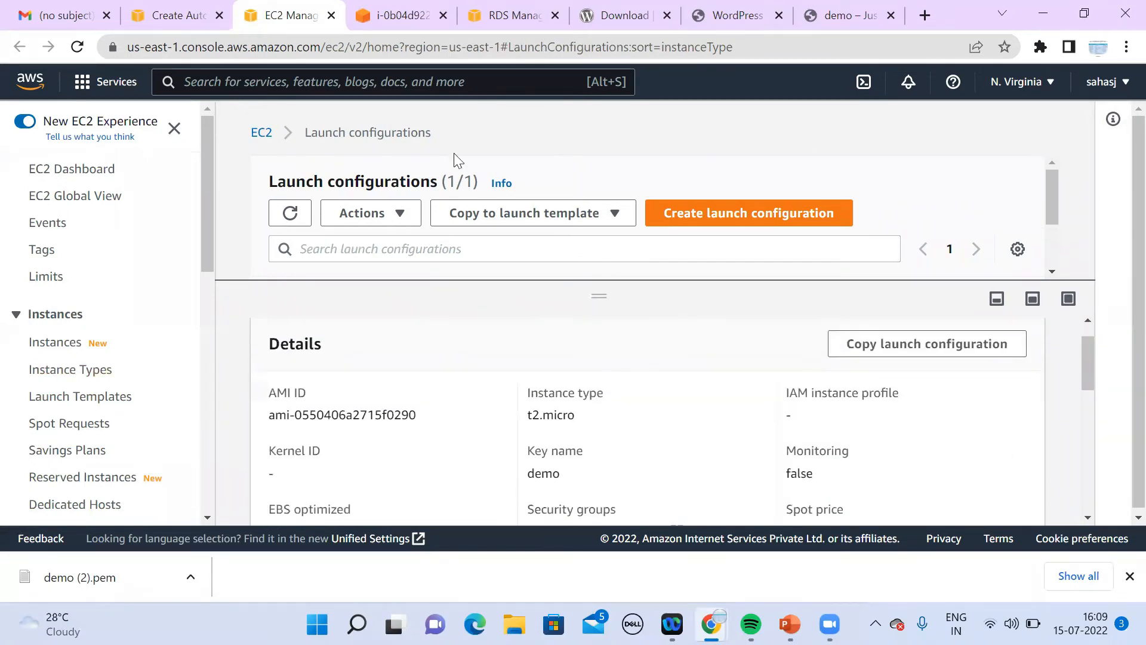
Step: Recheck the error on the Auto Scaling review page, then return to the launch configurations list
{"action": "left_click", "coordinate": [195, 23]}
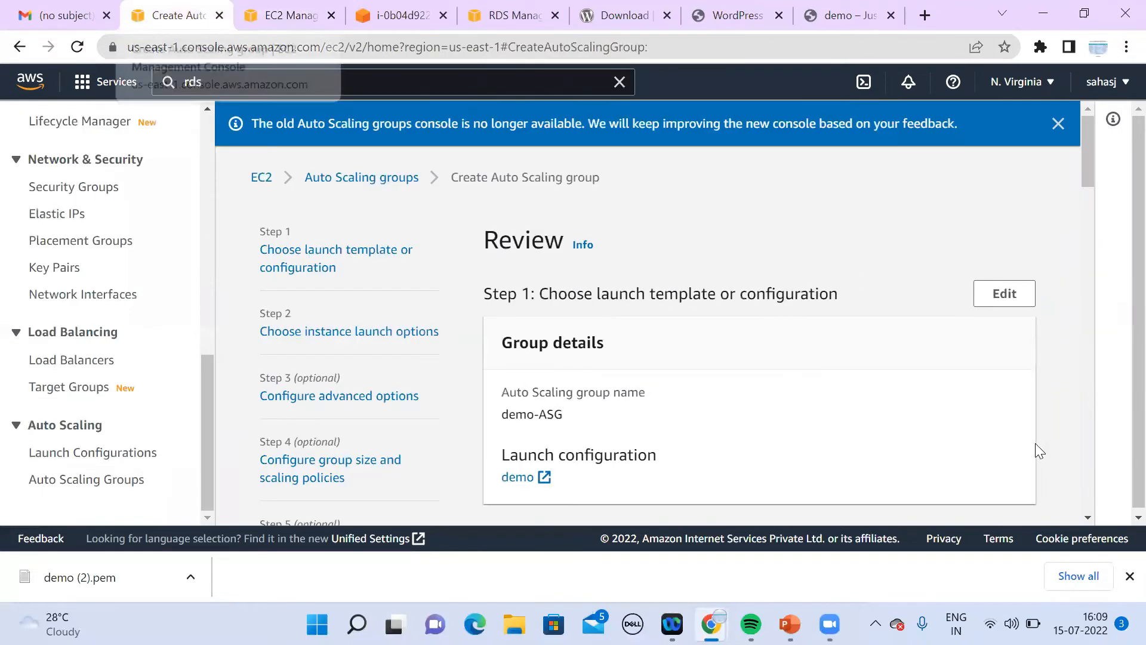
{"action": "left_click", "coordinate": [1088, 518]}
{"action": "left_click_drag", "start_coordinate": [1092, 517], "coordinate": [1091, 517]}
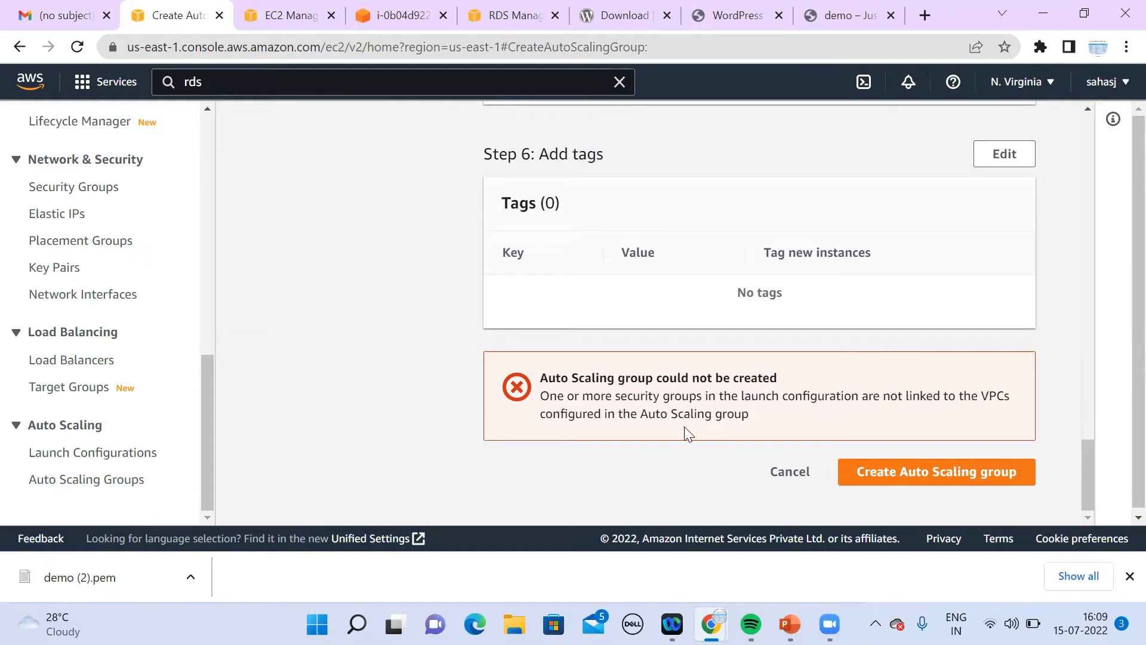
{"action": "left_click", "coordinate": [271, 30]}
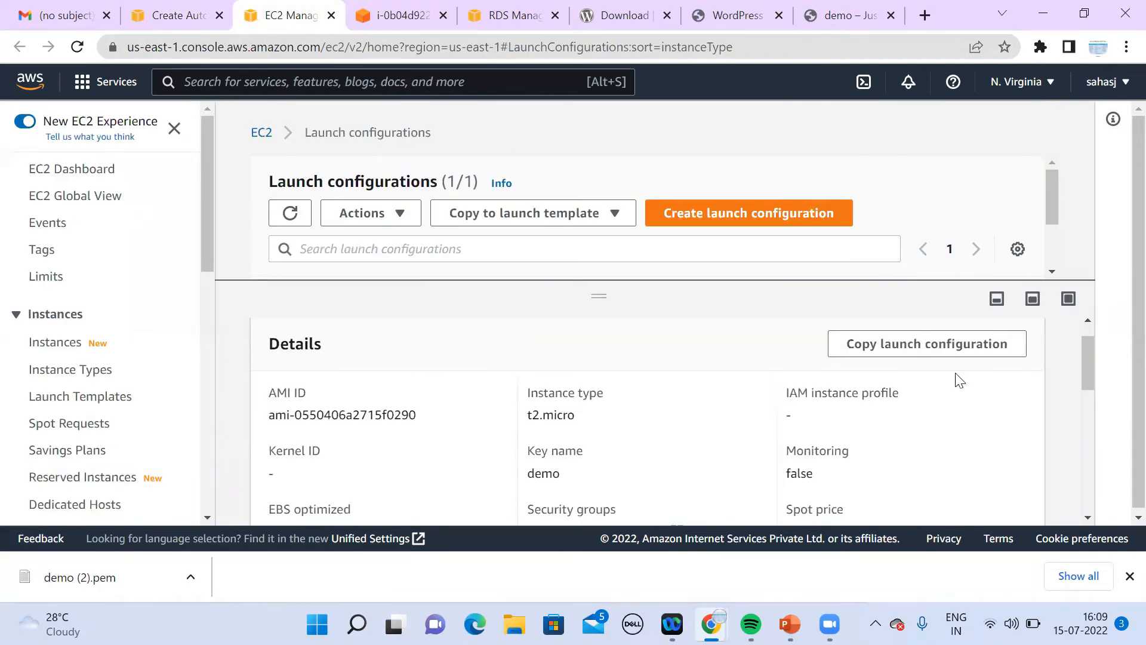
{"action": "left_click_drag", "start_coordinate": [1085, 364], "coordinate": [1101, 520]}
{"action": "left_click_drag", "start_coordinate": [1098, 452], "coordinate": [1108, 327]}
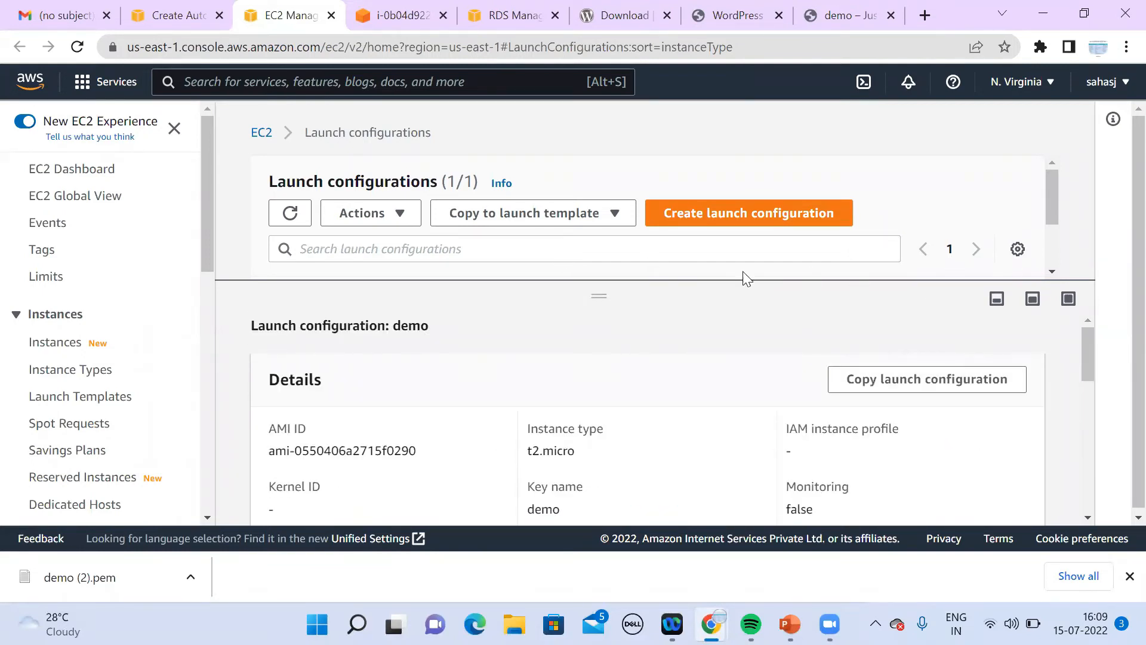
{"action": "left_click_drag", "start_coordinate": [597, 296], "coordinate": [621, 436]}
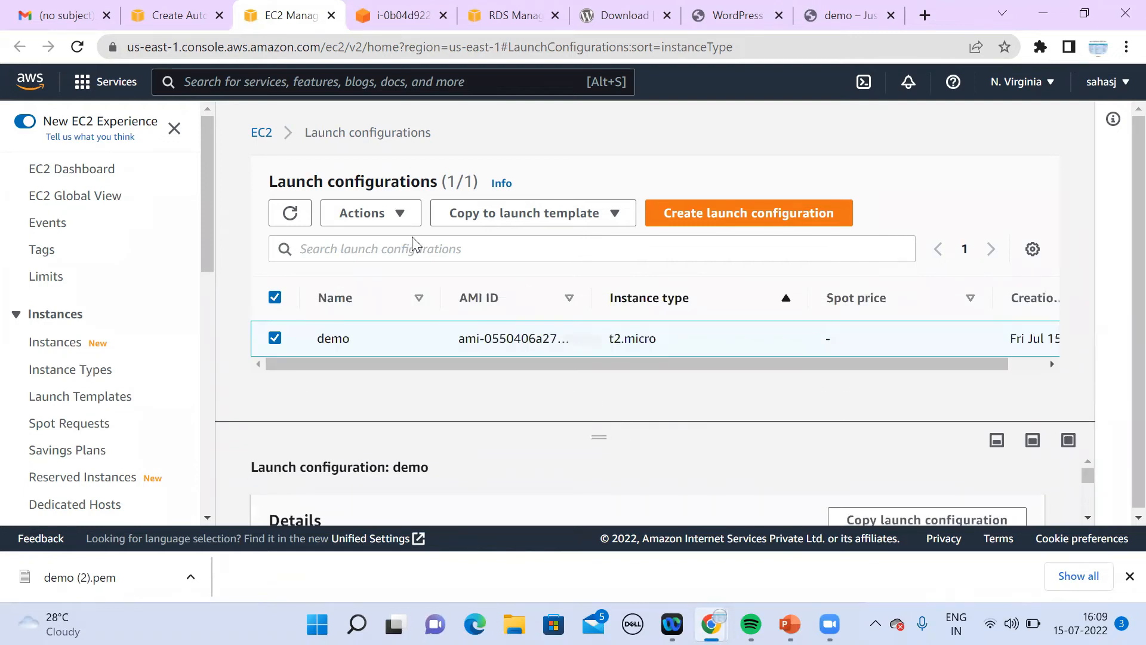
Step: Delete the demo launch configuration and open a blank Create launch configuration form
{"action": "left_click", "coordinate": [358, 216]}
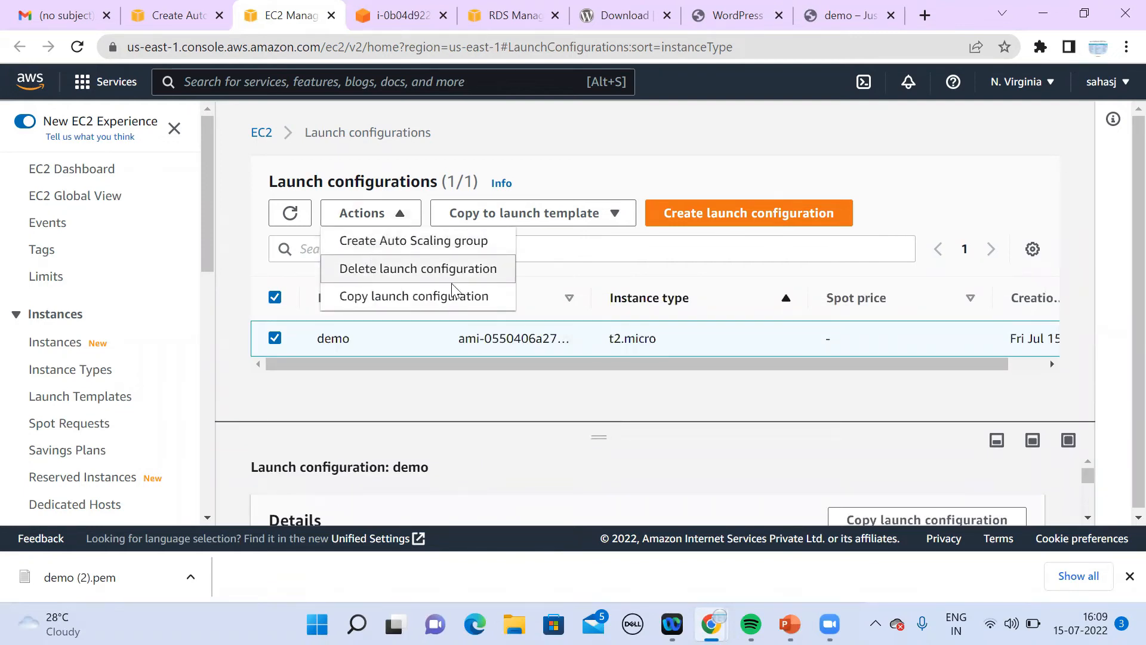
{"action": "left_click", "coordinate": [575, 354]}
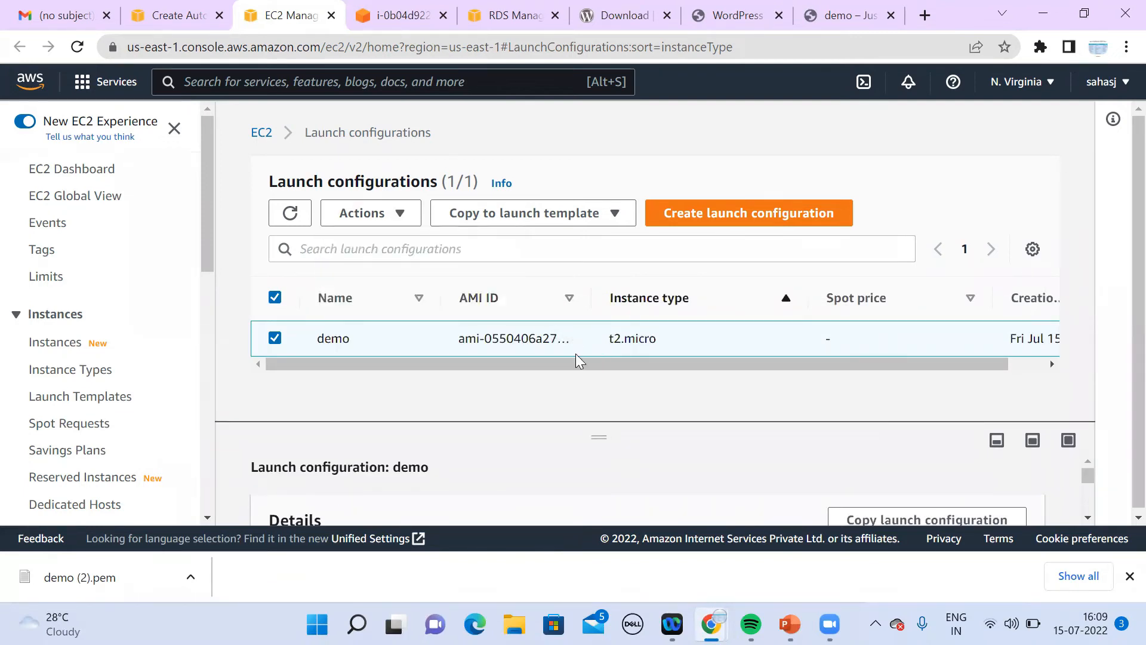
{"action": "left_click", "coordinate": [381, 213]}
{"action": "left_click", "coordinate": [405, 271]}
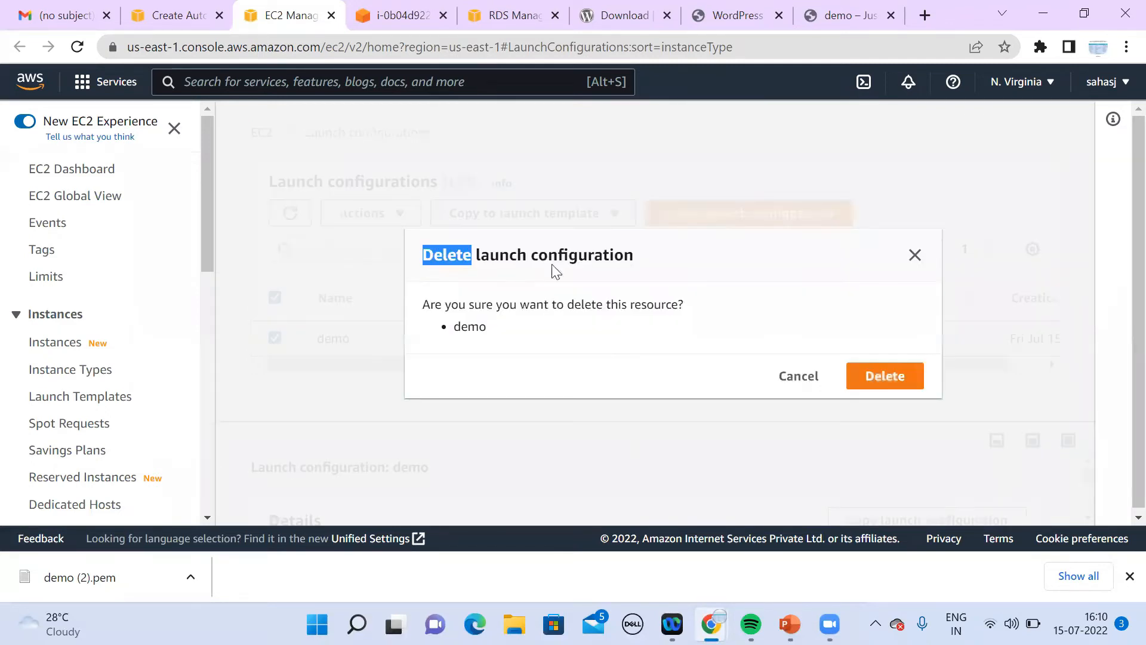
{"action": "left_click", "coordinate": [882, 376]}
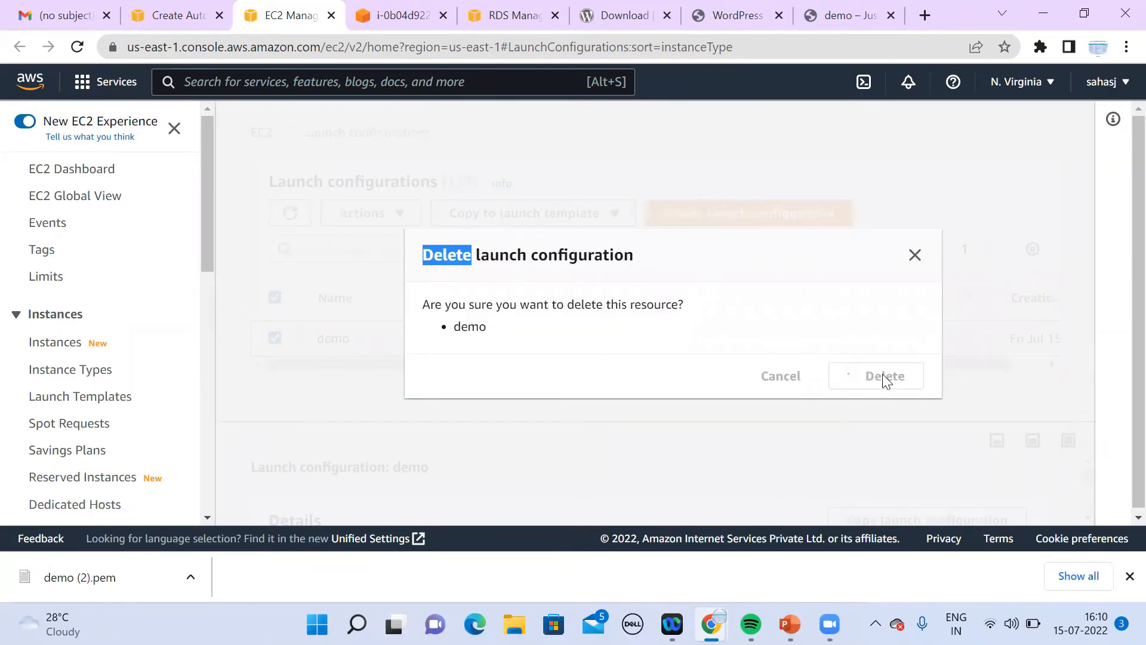
{"action": "left_click", "coordinate": [755, 209]}
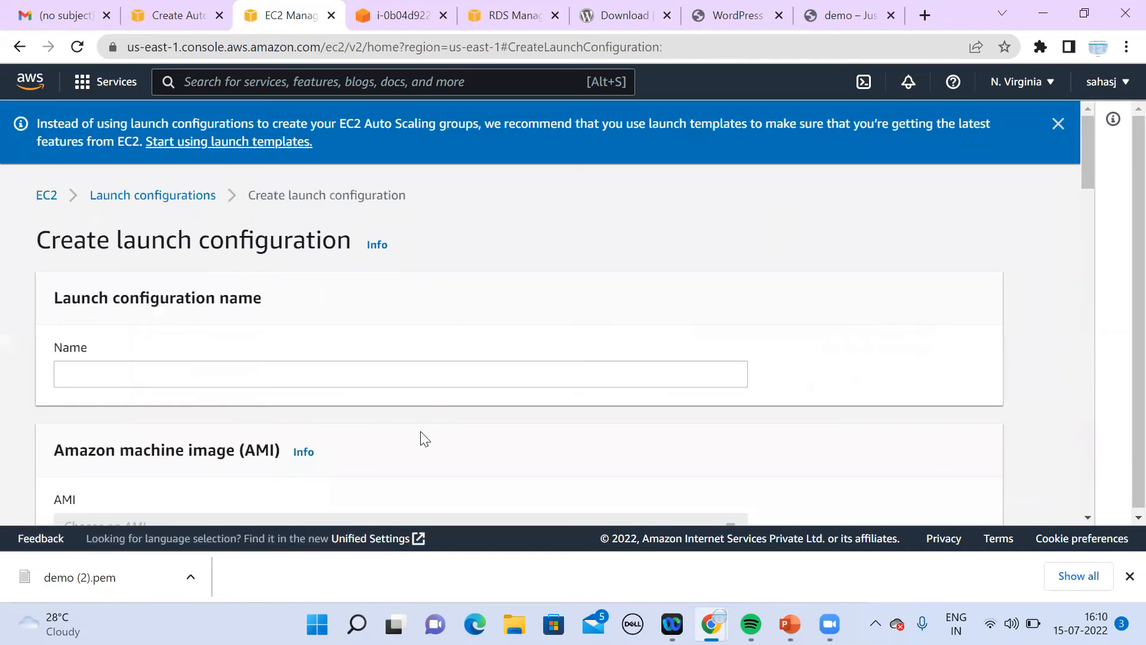
Step: Name the launch configuration demo, with the demo AMI and t2.micro instance type
{"action": "left_click", "coordinate": [454, 384]}
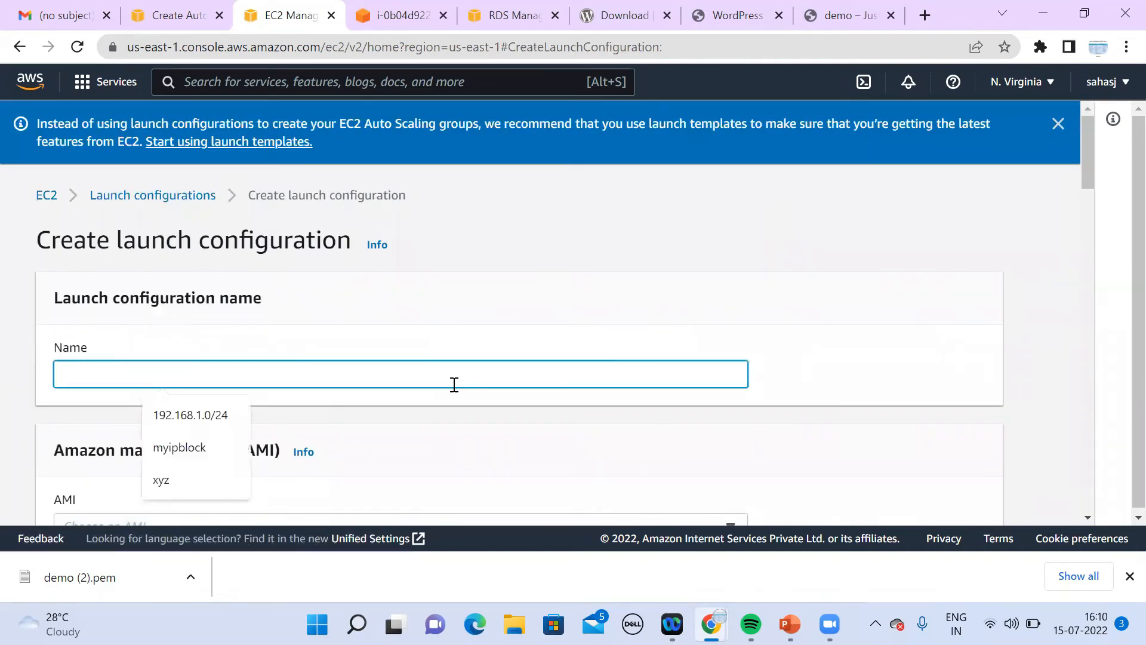
{"action": "type", "text": "demo"}
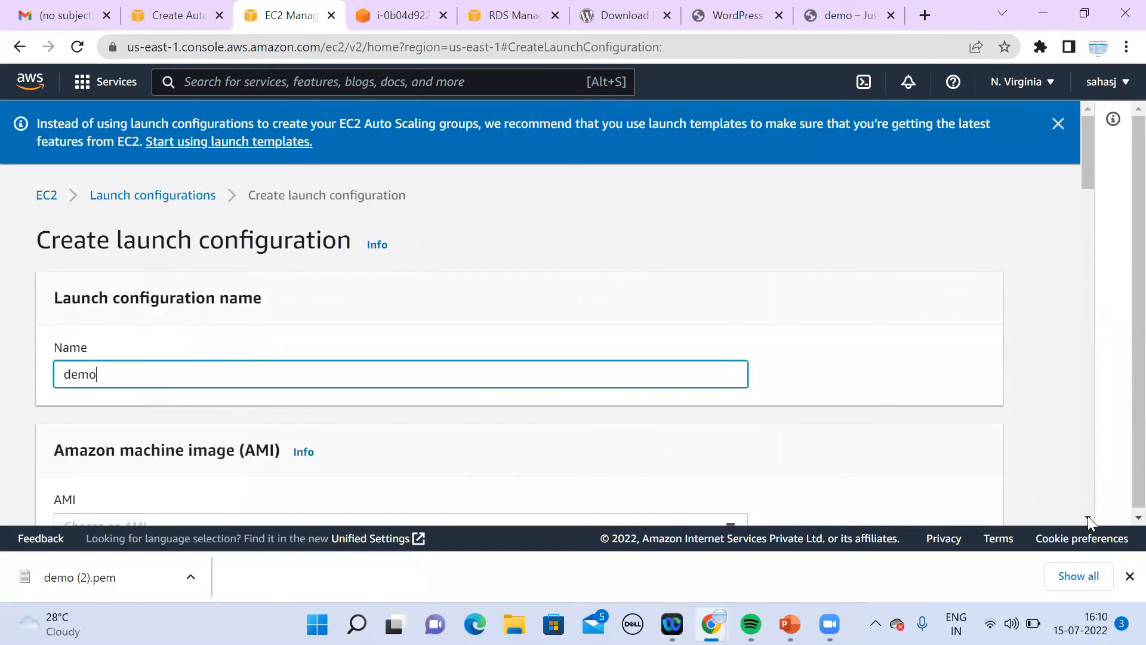
{"action": "scroll", "coordinate": [1088, 516], "scroll_direction": "down", "scroll_amount": 4}
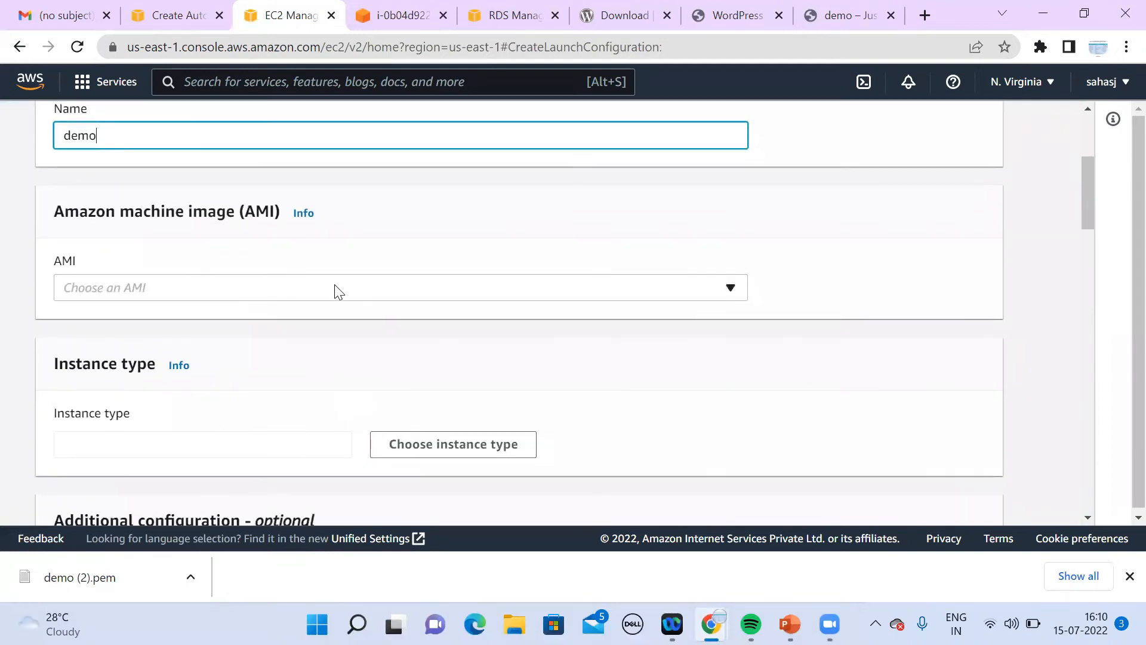
{"action": "left_click", "coordinate": [332, 289]}
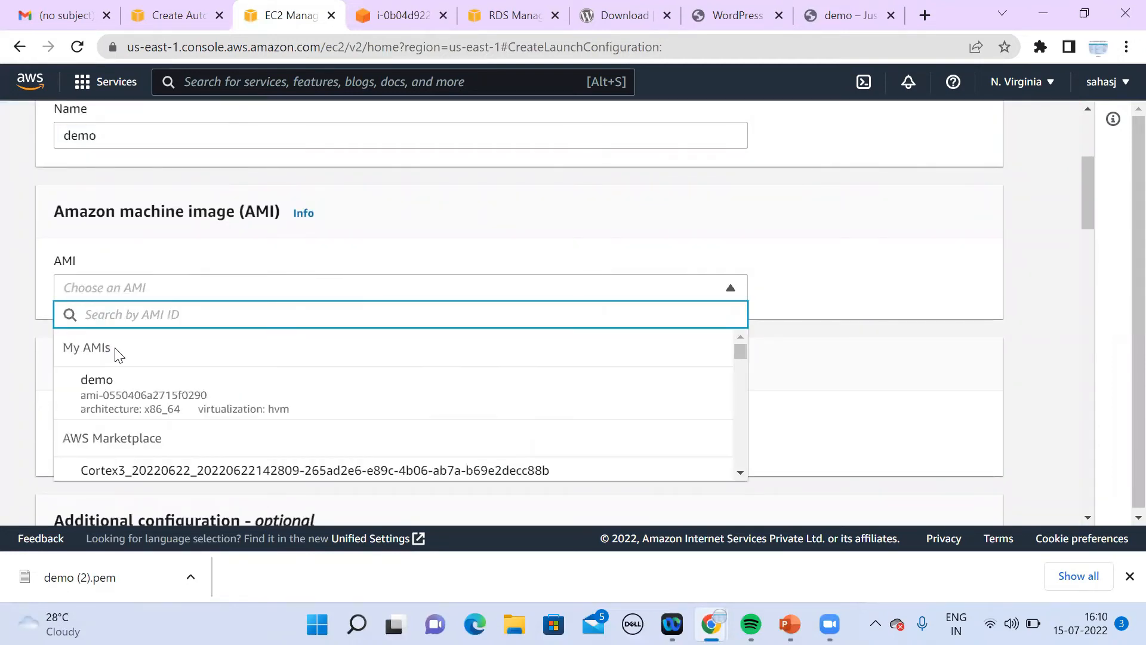
{"action": "left_click", "coordinate": [123, 402]}
{"action": "left_click", "coordinate": [154, 453]}
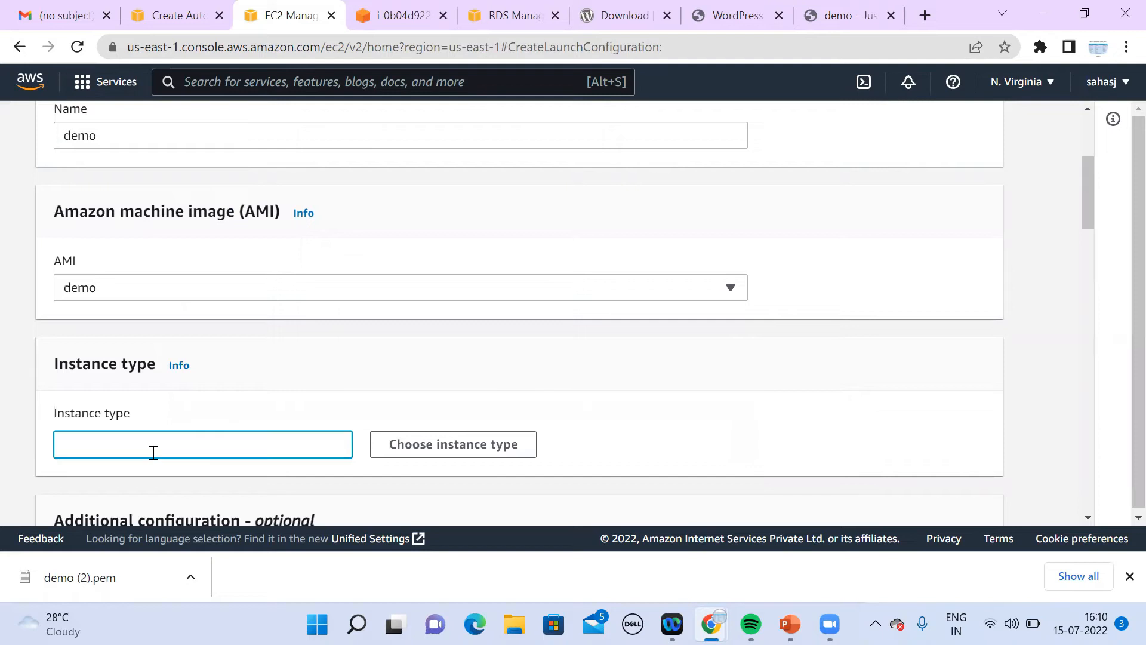
{"action": "left_click", "coordinate": [395, 453]}
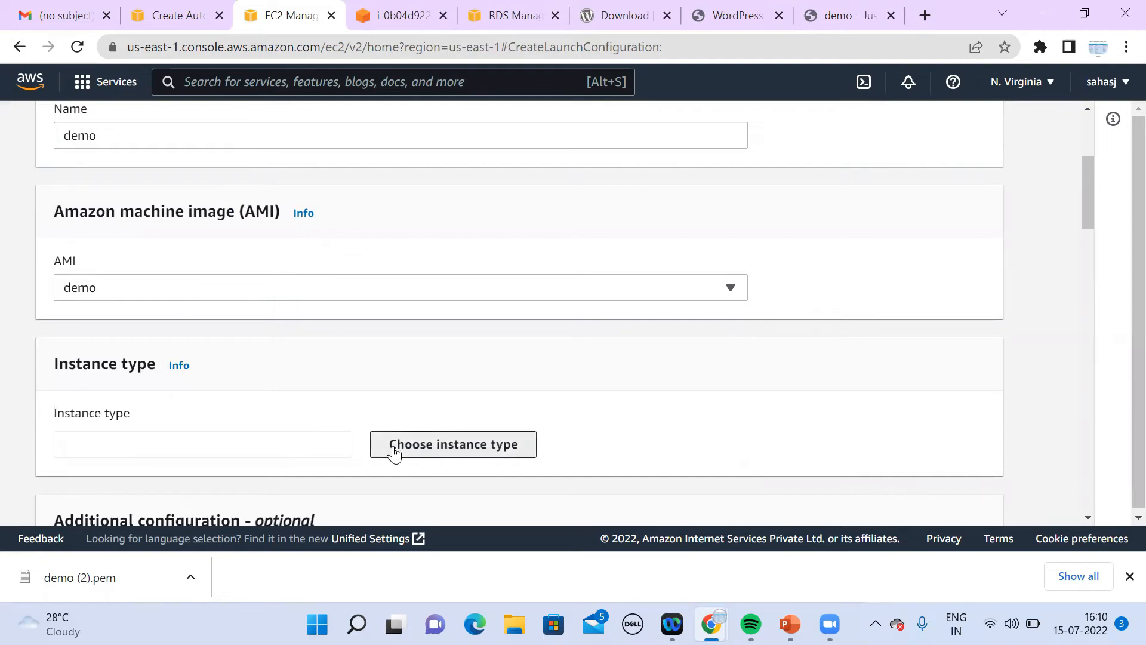
{"action": "scroll", "coordinate": [293, 317], "scroll_direction": "down", "scroll_amount": 1}
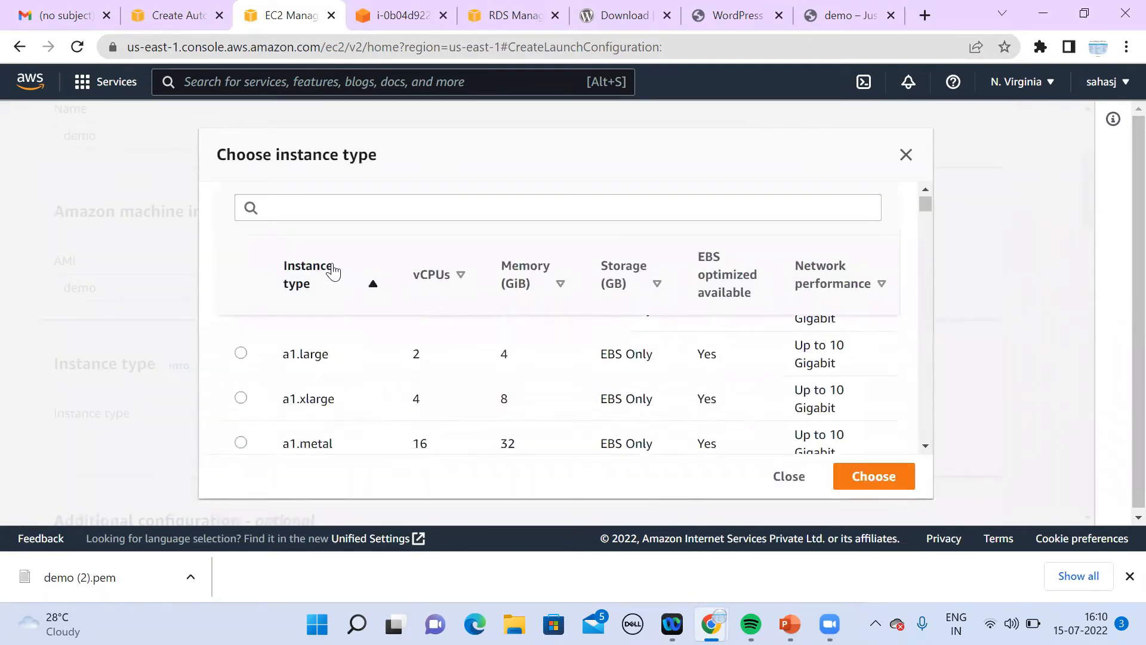
{"action": "left_click", "coordinate": [348, 212]}
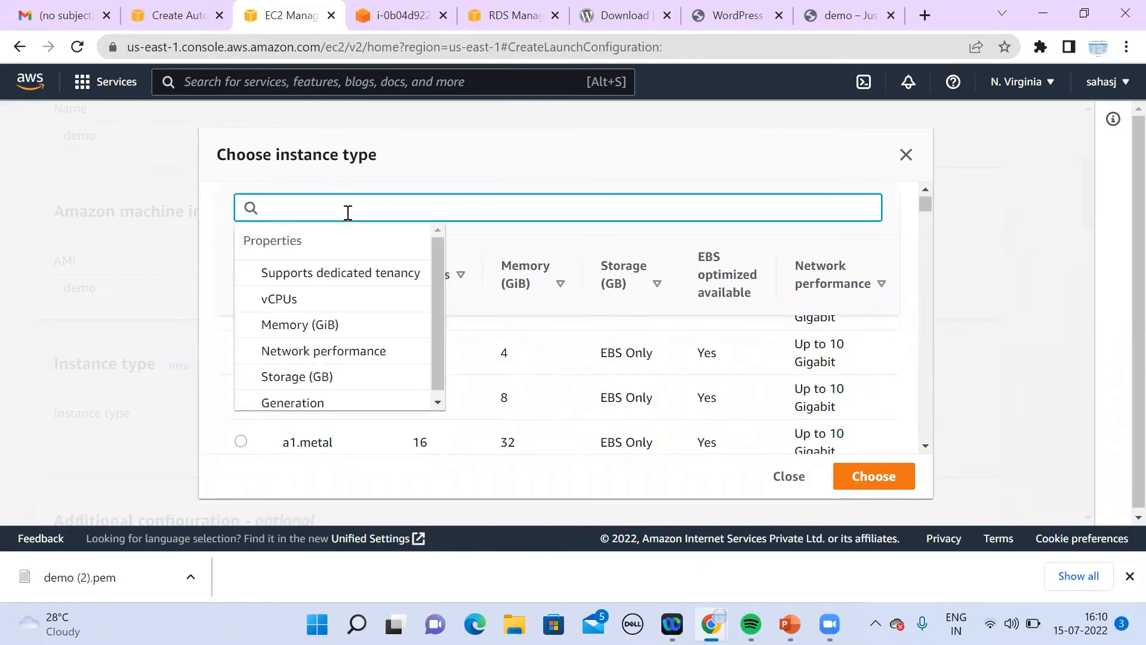
{"action": "type", "text": "t2"}
{"action": "left_click", "coordinate": [242, 413]}
{"action": "left_click", "coordinate": [888, 473]}
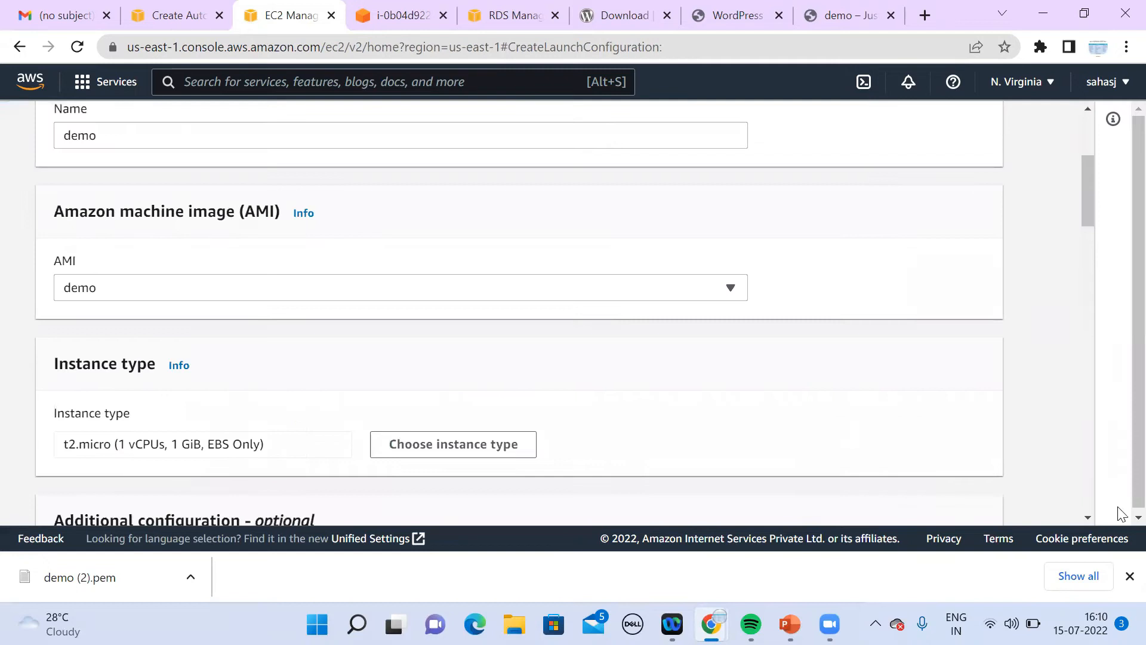
Step: Choose to select an existing security group and view the available groups
{"action": "left_click_drag", "start_coordinate": [1087, 519], "coordinate": [1085, 517]}
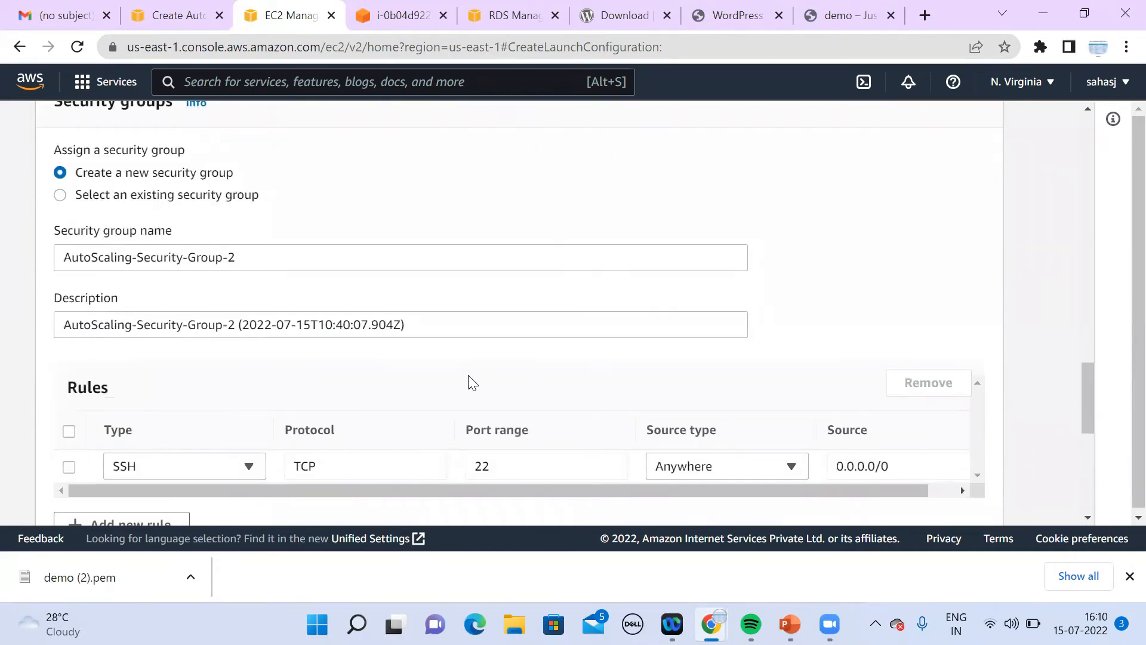
{"action": "left_click", "coordinate": [231, 198]}
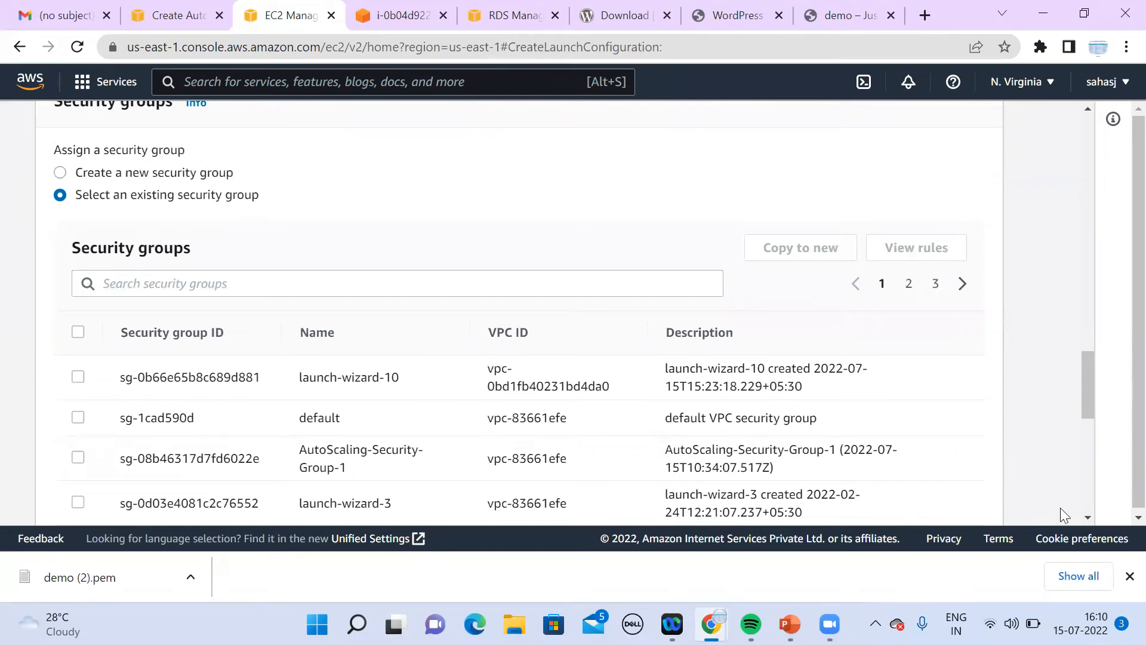
{"action": "left_click", "coordinate": [1087, 518]}
{"action": "left_click_drag", "start_coordinate": [1087, 519], "coordinate": [1088, 519]}
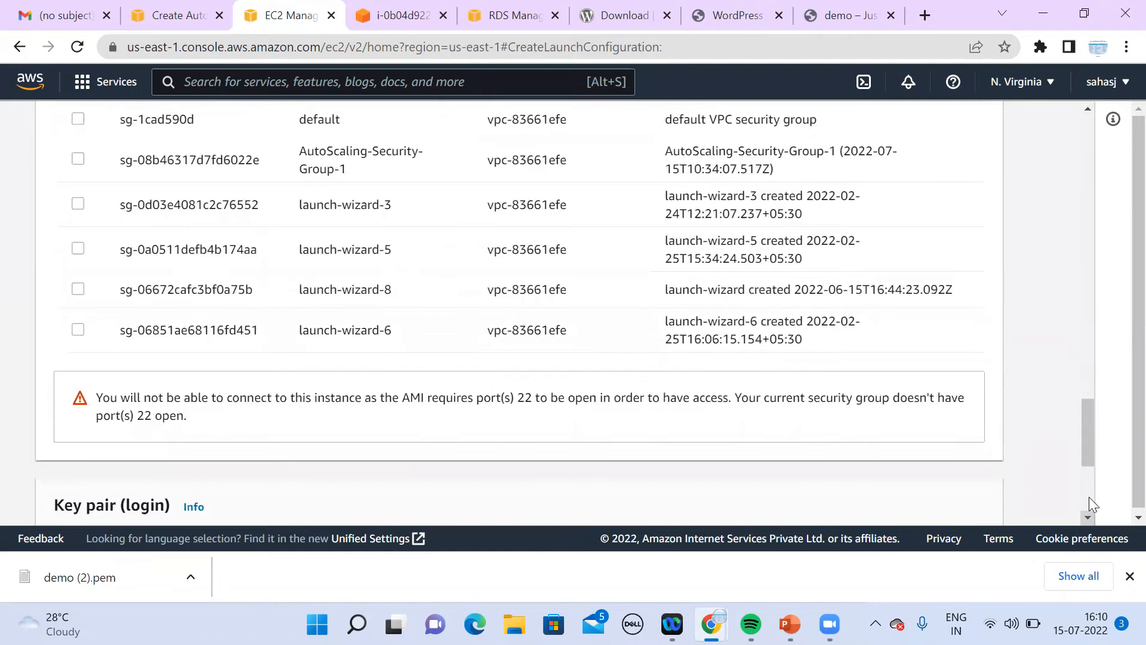
{"action": "left_click_drag", "start_coordinate": [1084, 451], "coordinate": [1084, 408]}
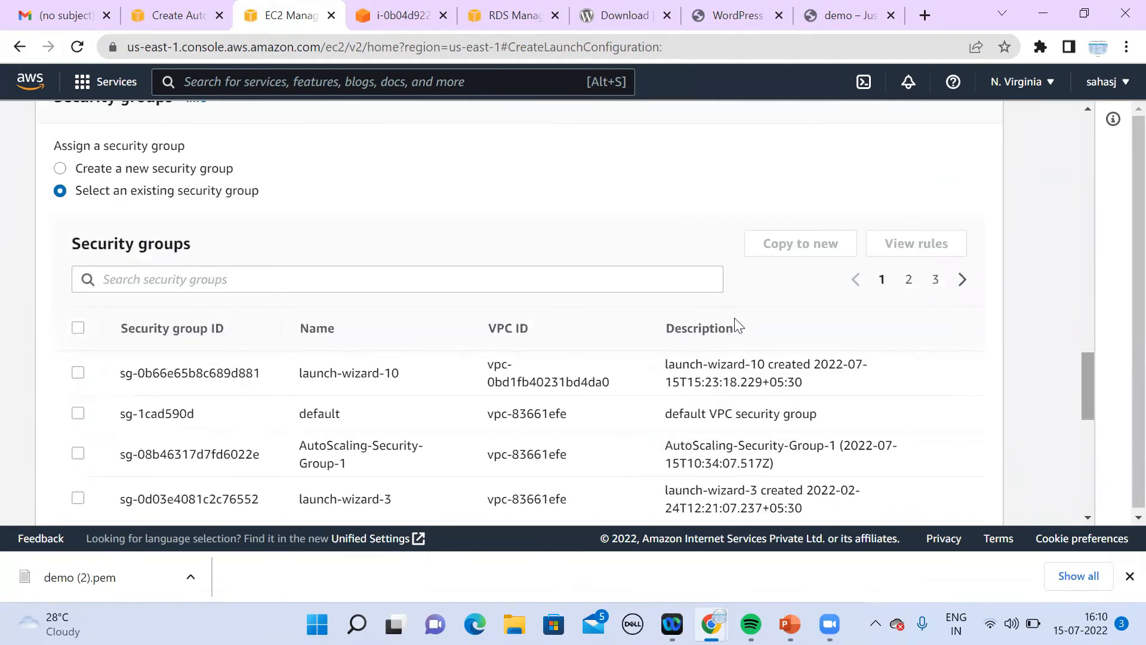
Step: Open the demo database's VPC security group from its details page
{"action": "left_click", "coordinate": [178, 16]}
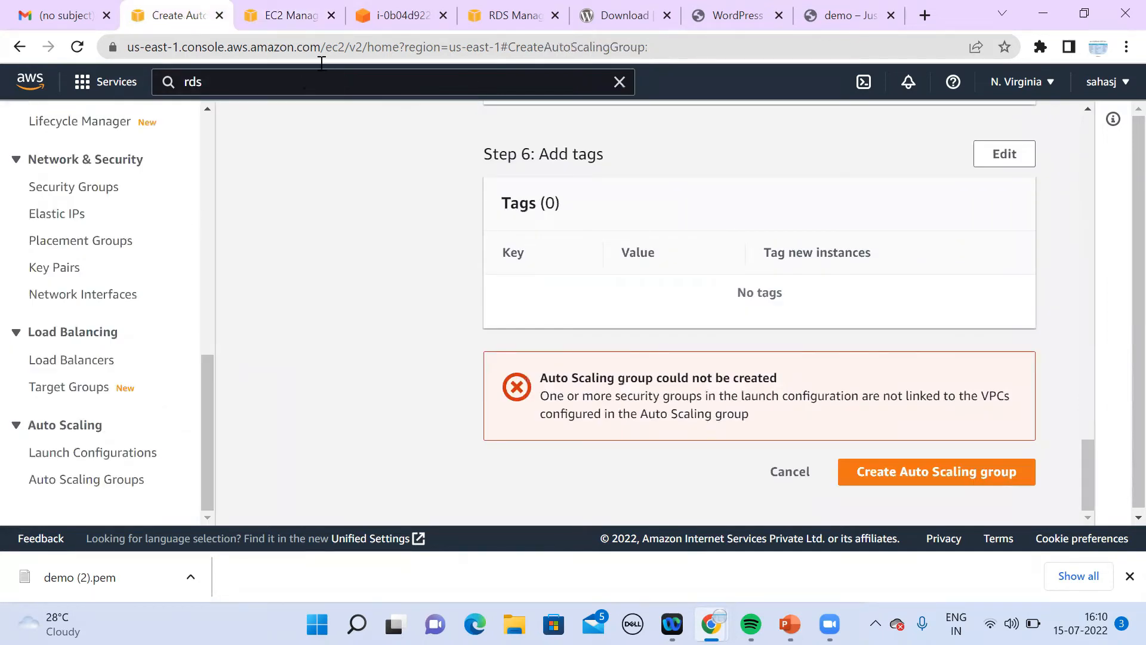
{"action": "left_click", "coordinate": [352, 27]}
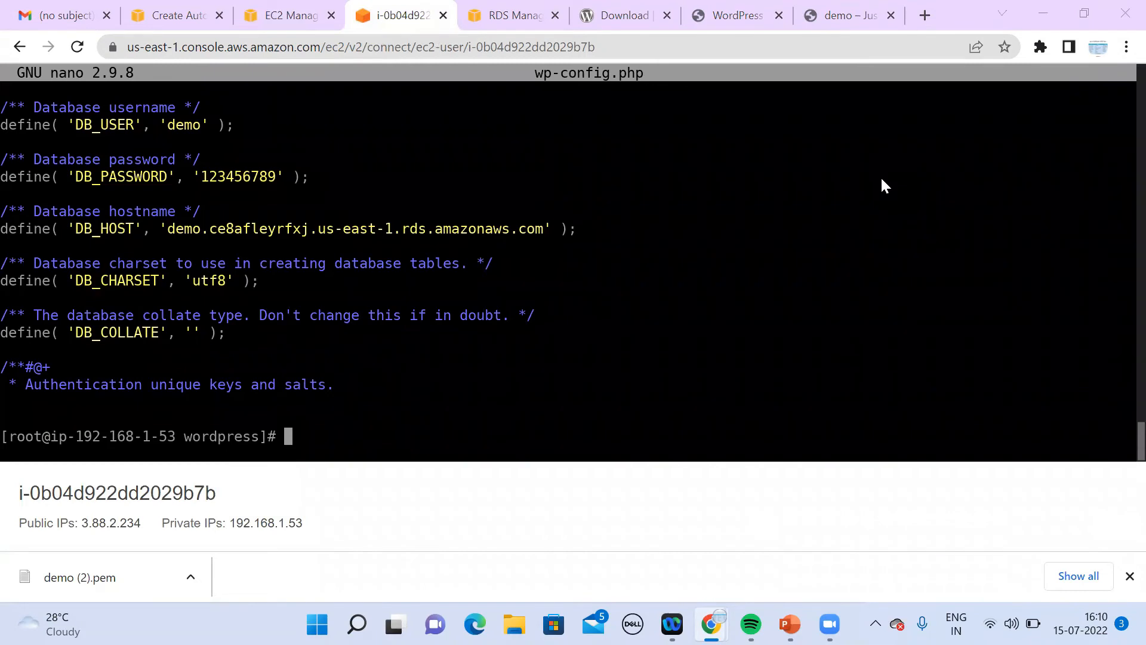
{"action": "left_click", "coordinate": [509, 18]}
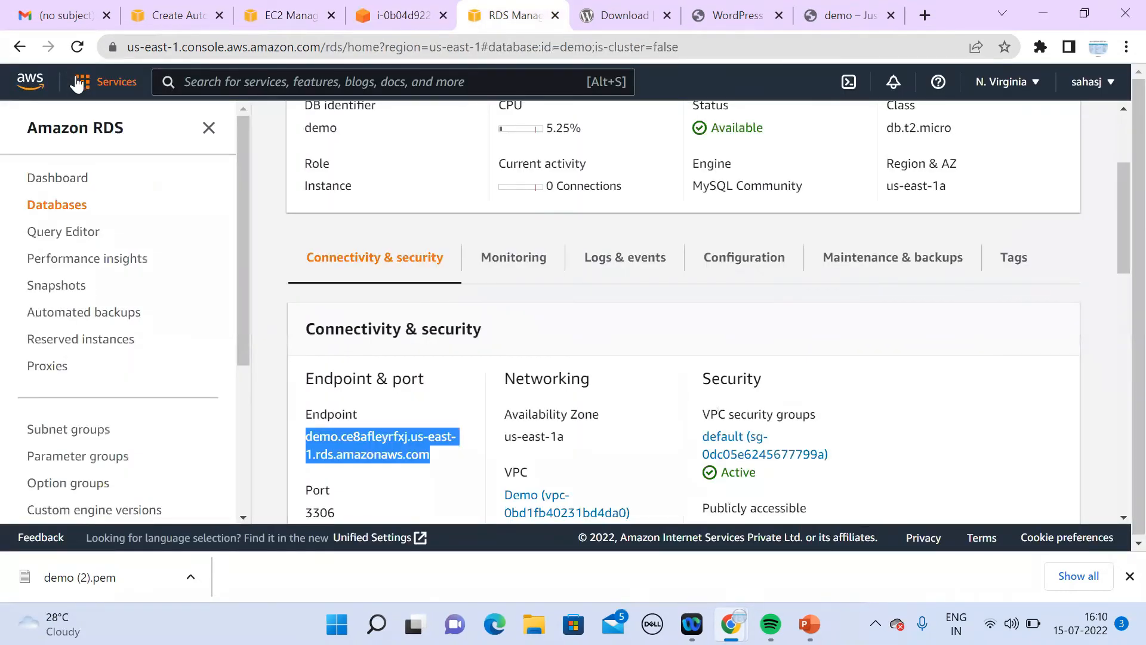
{"action": "left_click", "coordinate": [78, 84]}
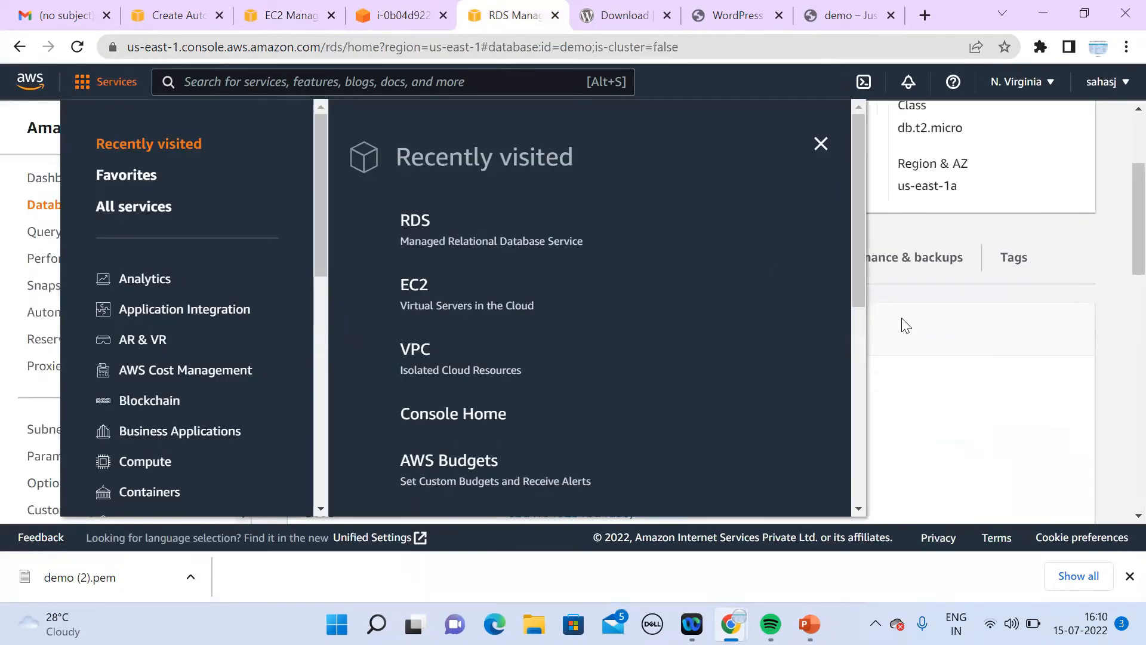
{"action": "left_click", "coordinate": [905, 325]}
{"action": "left_click", "coordinate": [787, 458]}
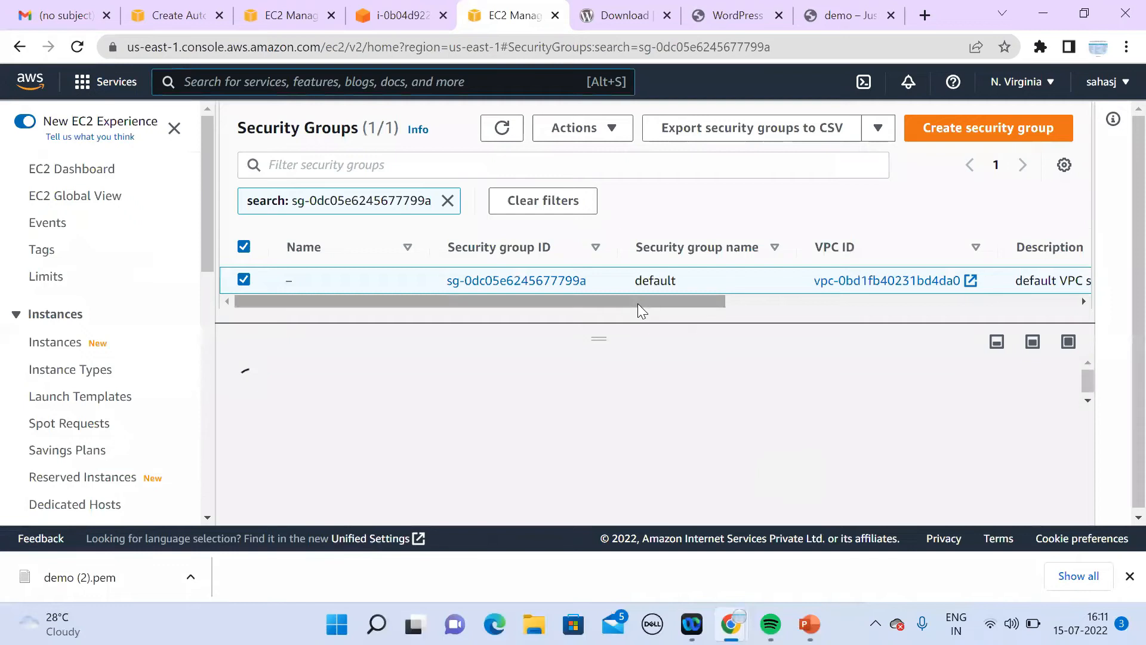
{"action": "left_click_drag", "start_coordinate": [658, 302], "coordinate": [510, 351]}
Step: Filter security groups by 'demo', then remove the filter and scroll through all 15 groups
{"action": "left_click", "coordinate": [448, 200]}
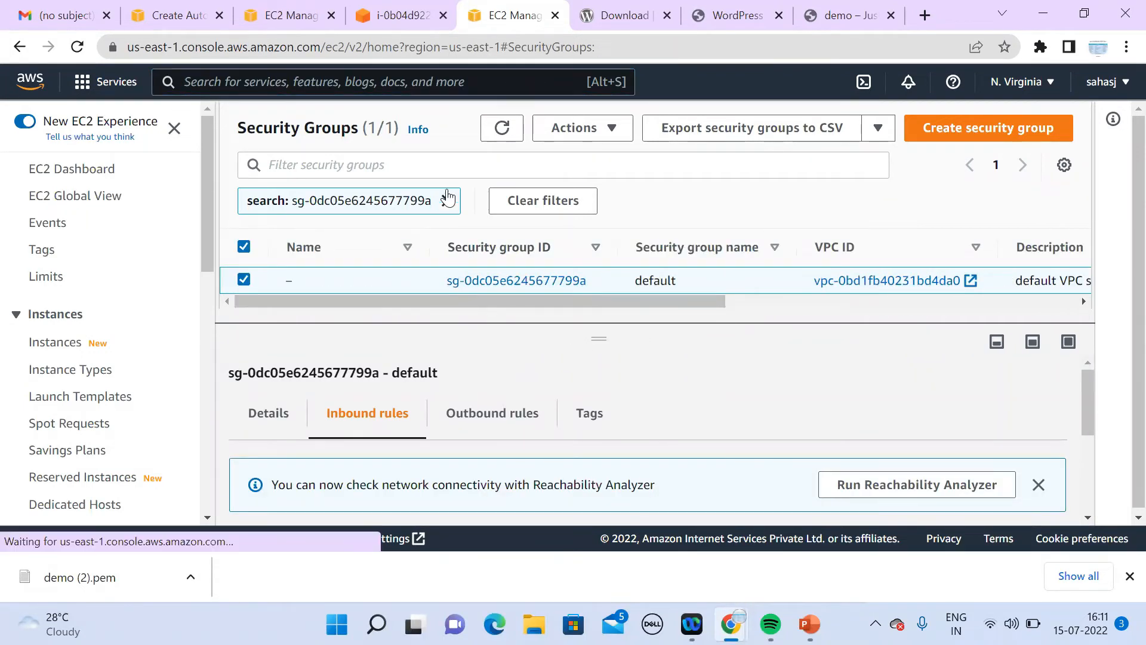
{"action": "left_click", "coordinate": [434, 155]}
{"action": "type", "text": "demo"}
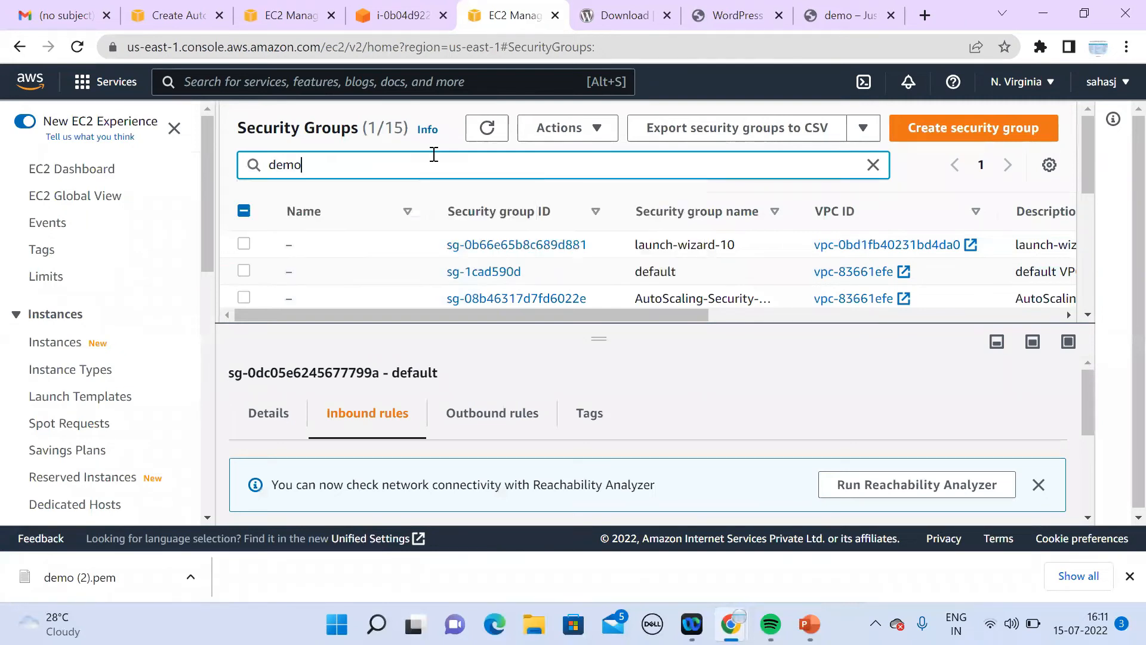
{"action": "key", "text": "Return"}
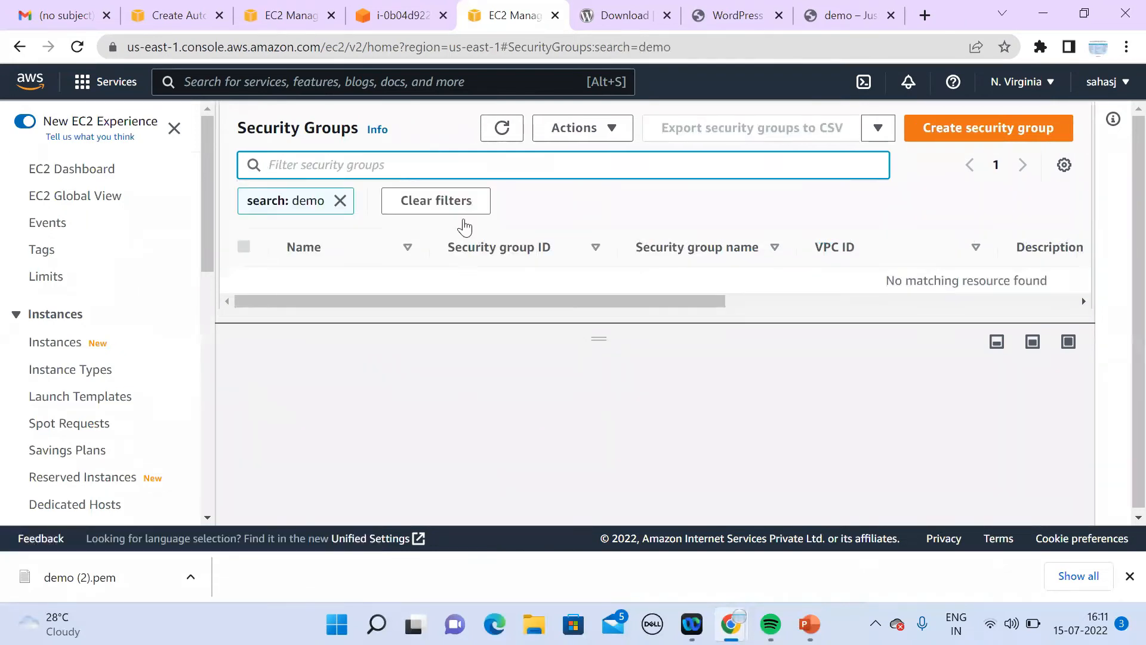
{"action": "left_click", "coordinate": [341, 202]}
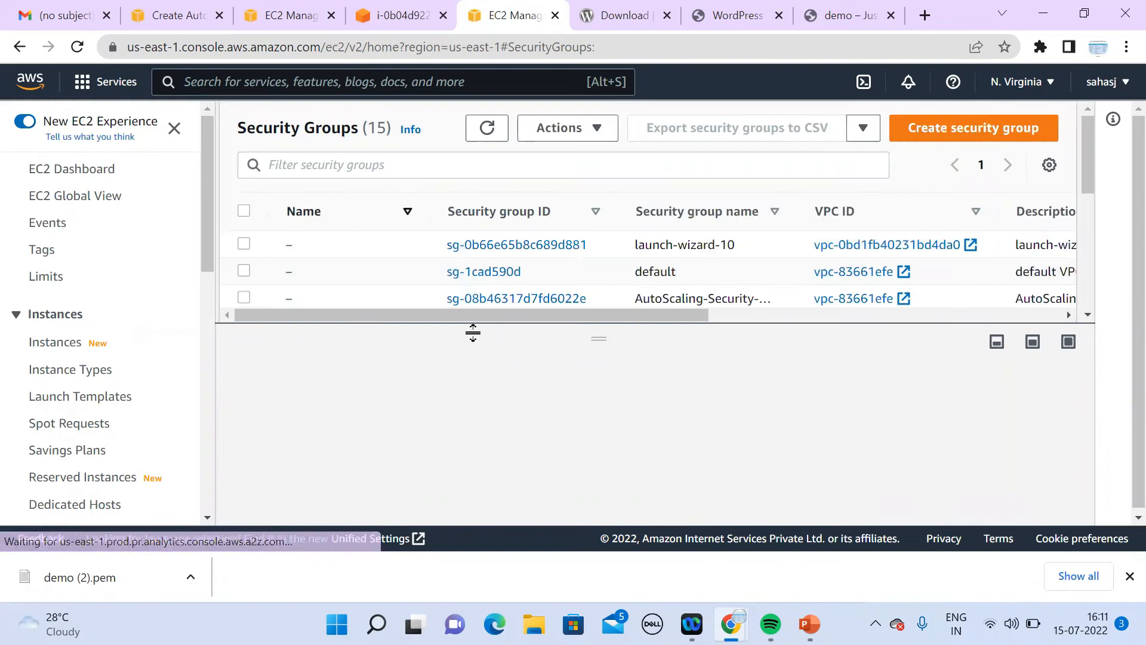
{"action": "left_click_drag", "start_coordinate": [599, 422], "coordinate": [608, 526]}
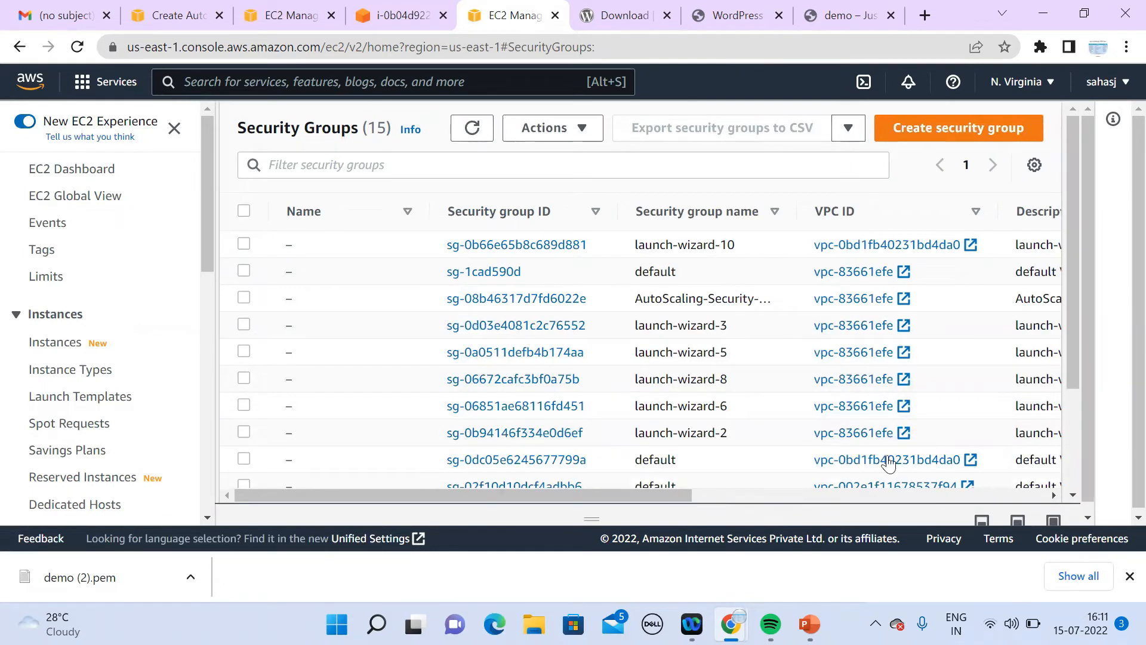
{"action": "scroll", "coordinate": [1064, 481], "scroll_direction": "down", "scroll_amount": 3}
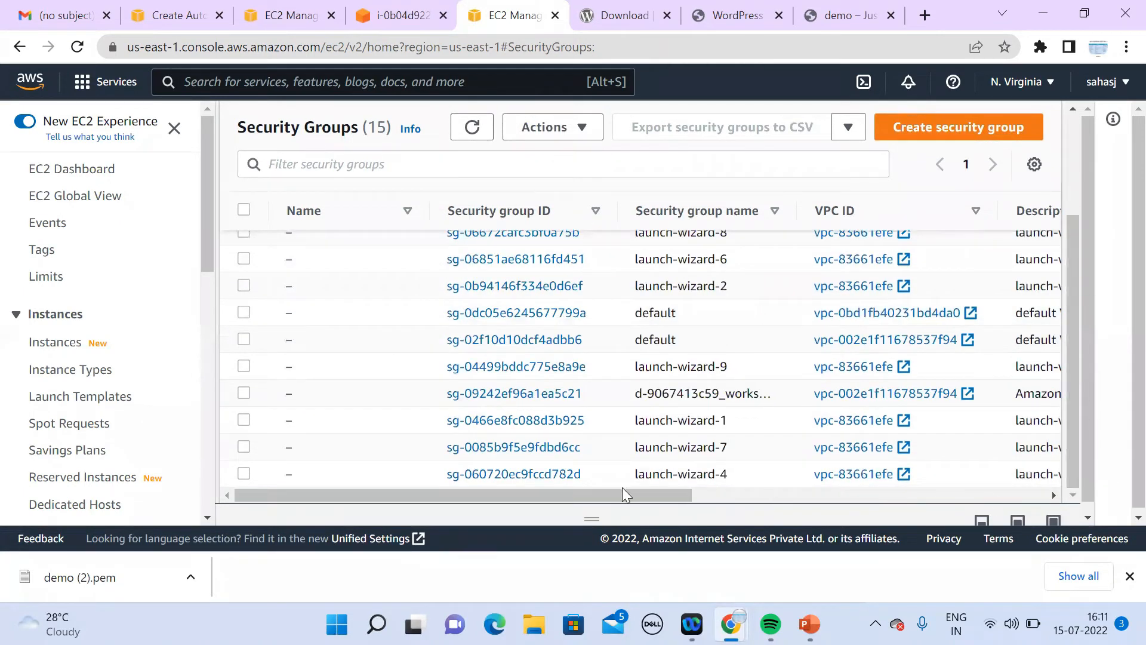
{"action": "left_click_drag", "start_coordinate": [622, 488], "coordinate": [346, 497]}
Step: Select the terminated APP server instance and review its Security tab, showing no IAM role
{"action": "left_click", "coordinate": [68, 342]}
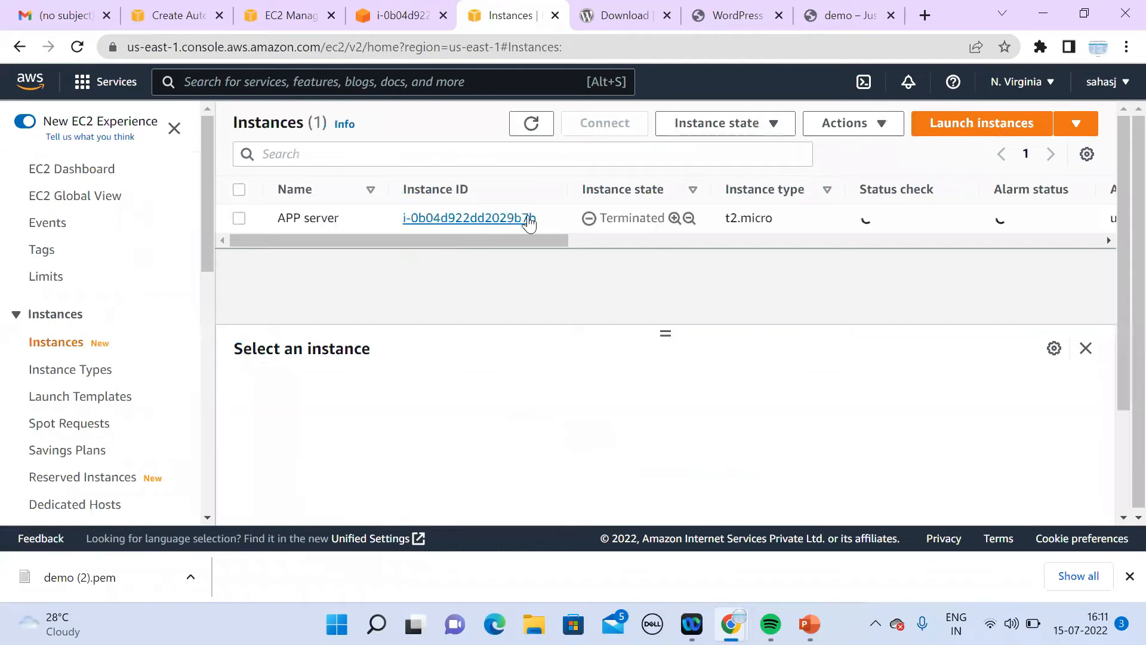
{"action": "left_click", "coordinate": [553, 219]}
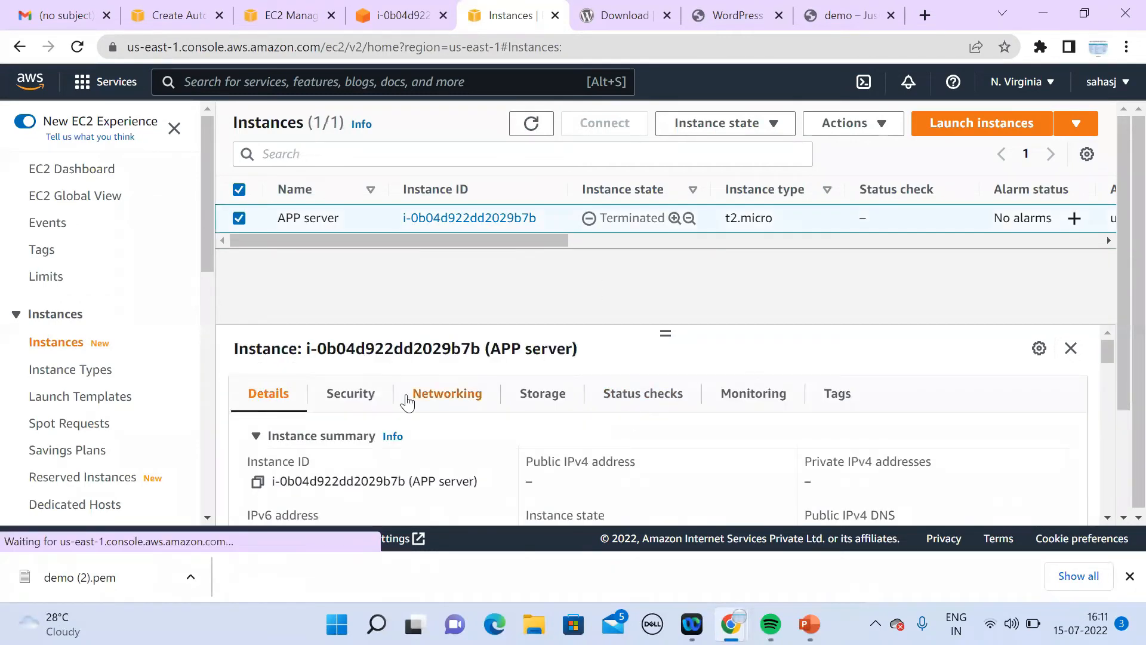
{"action": "left_click", "coordinate": [366, 400]}
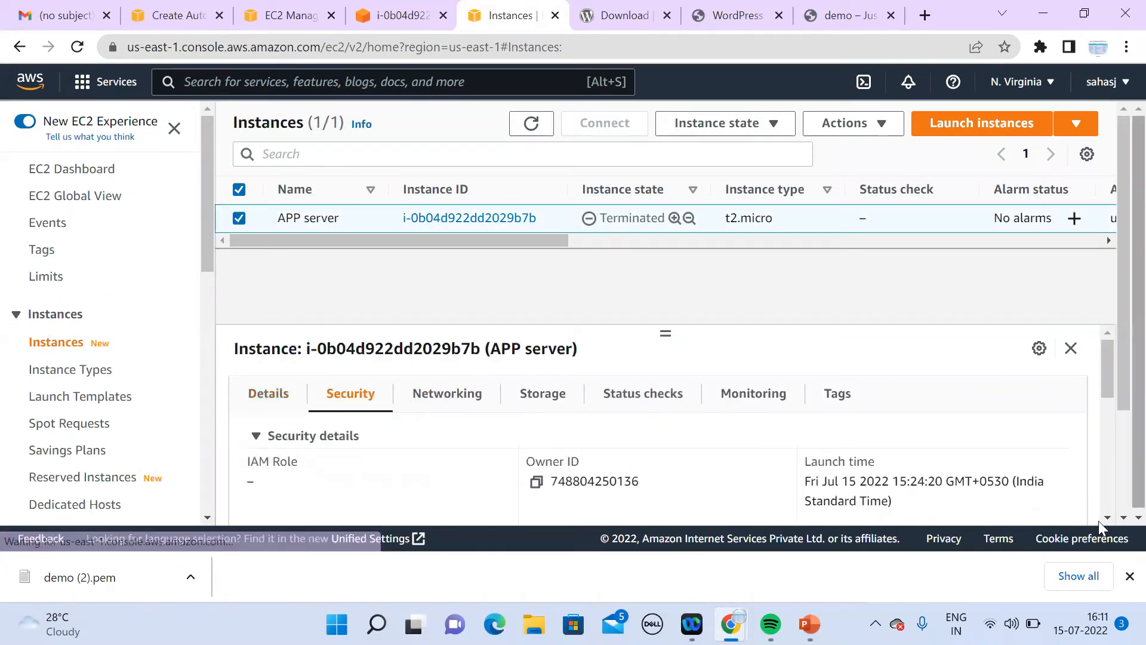
{"action": "scroll", "coordinate": [1109, 519], "scroll_direction": "down", "scroll_amount": 5}
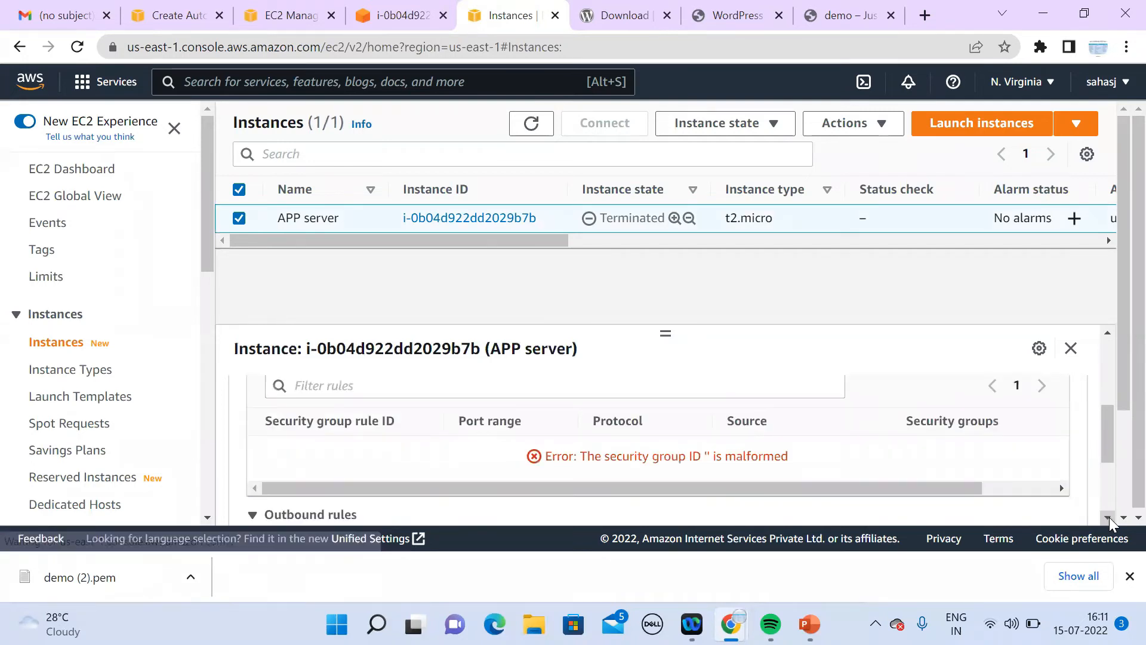
{"action": "scroll", "coordinate": [1106, 421], "scroll_direction": "up", "scroll_amount": 3}
{"action": "scroll", "coordinate": [1118, 352], "scroll_direction": "up", "scroll_amount": 2}
{"action": "scroll", "coordinate": [1117, 371], "scroll_direction": "down", "scroll_amount": 2}
{"action": "scroll", "coordinate": [1117, 365], "scroll_direction": "up", "scroll_amount": 2}
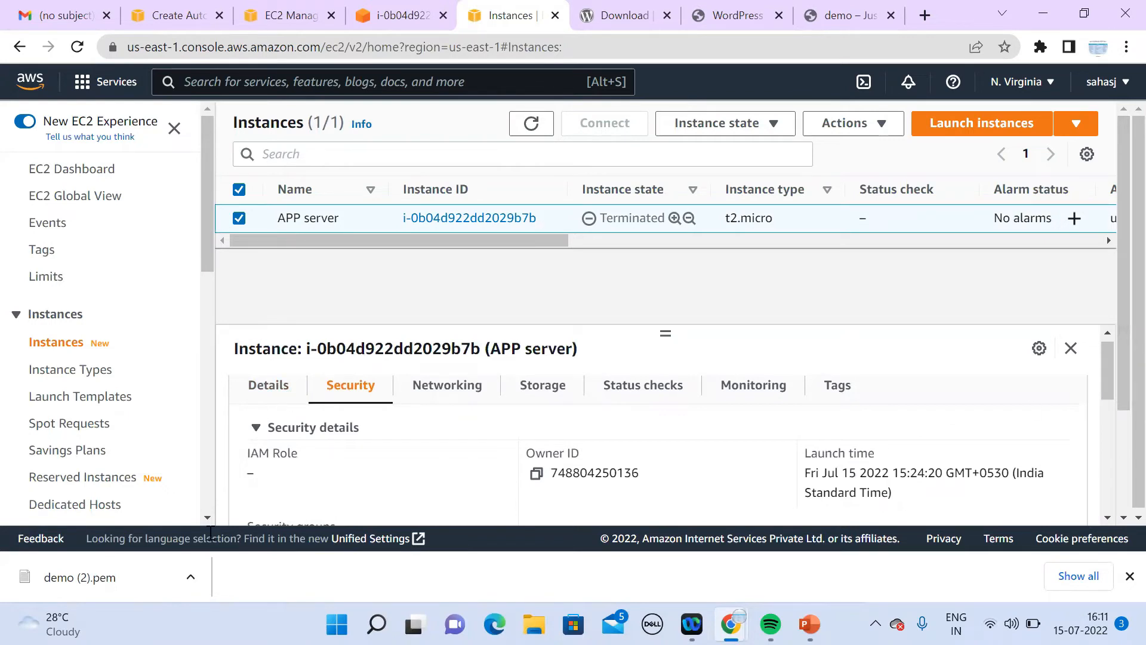
{"action": "scroll", "coordinate": [207, 517], "scroll_direction": "down", "scroll_amount": 5}
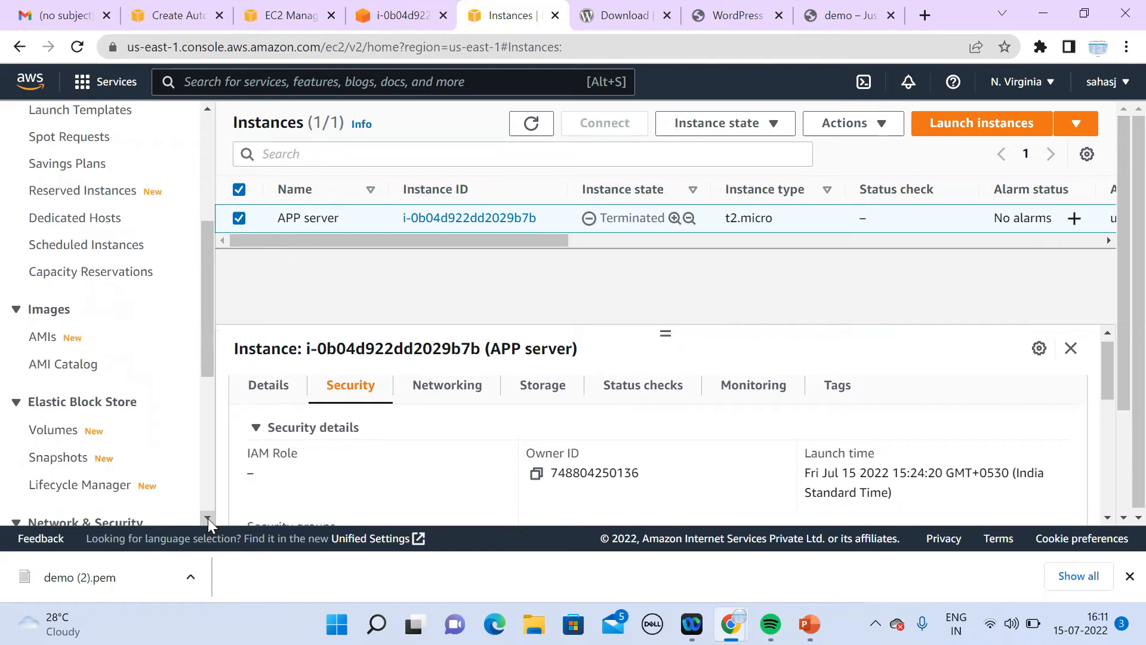
Step: Return to the Create Launch Configuration tab and choose 'Create a new security group'
{"action": "left_click", "coordinate": [280, 17]}
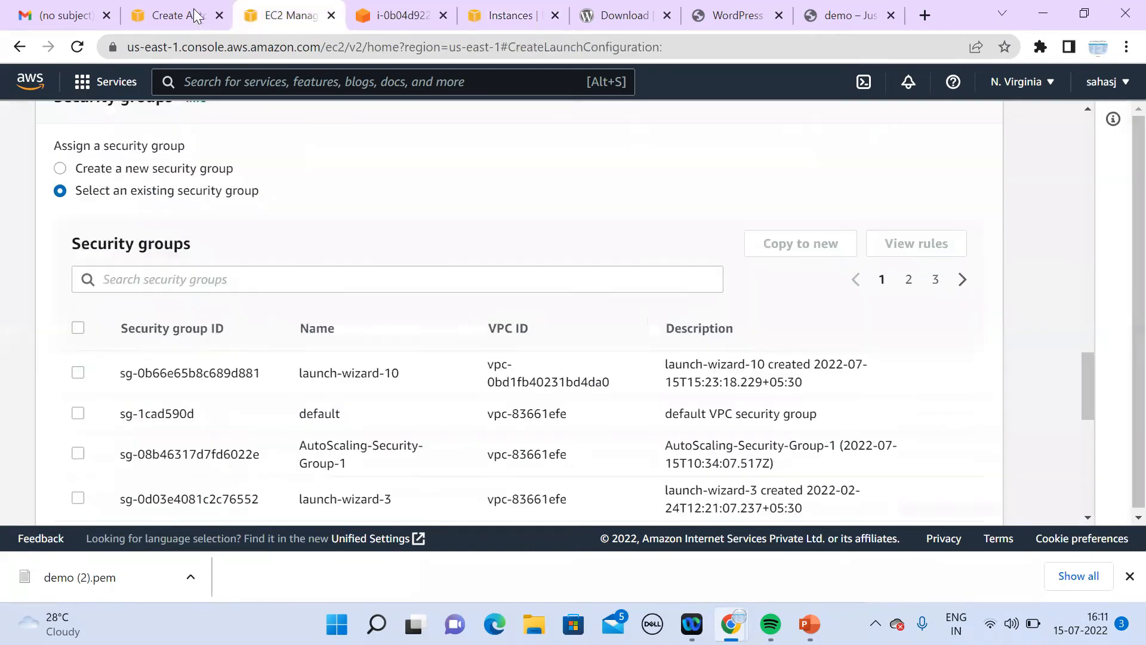
{"action": "left_click", "coordinate": [170, 16]}
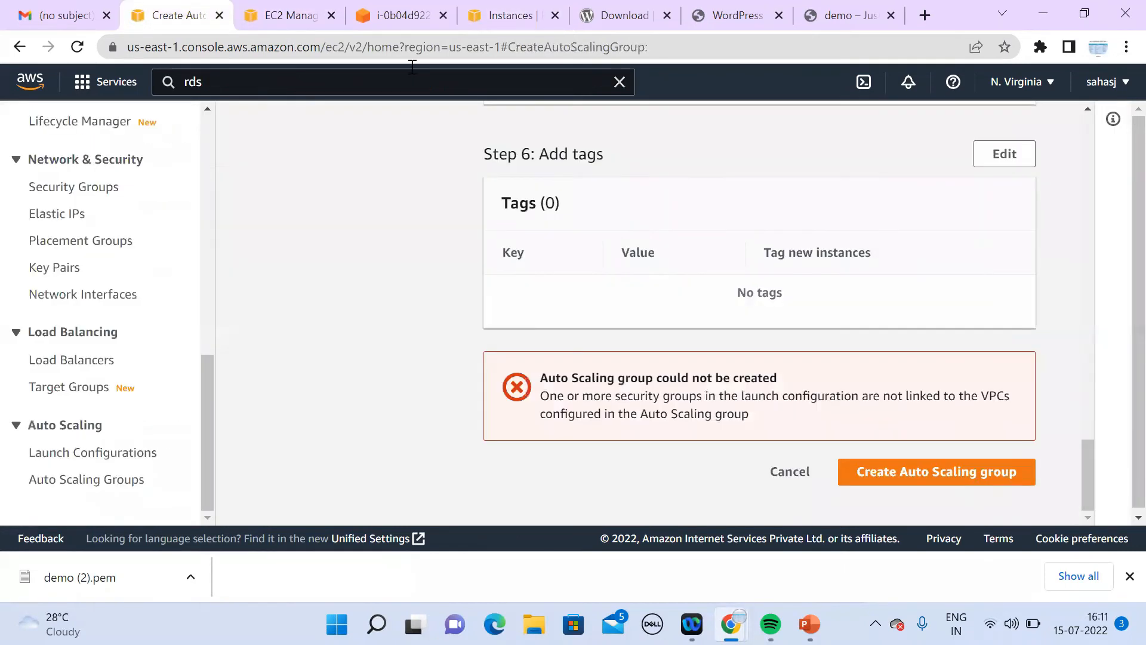
{"action": "left_click", "coordinate": [420, 20]}
{"action": "left_click", "coordinate": [508, 16]}
{"action": "left_click", "coordinate": [304, 20]}
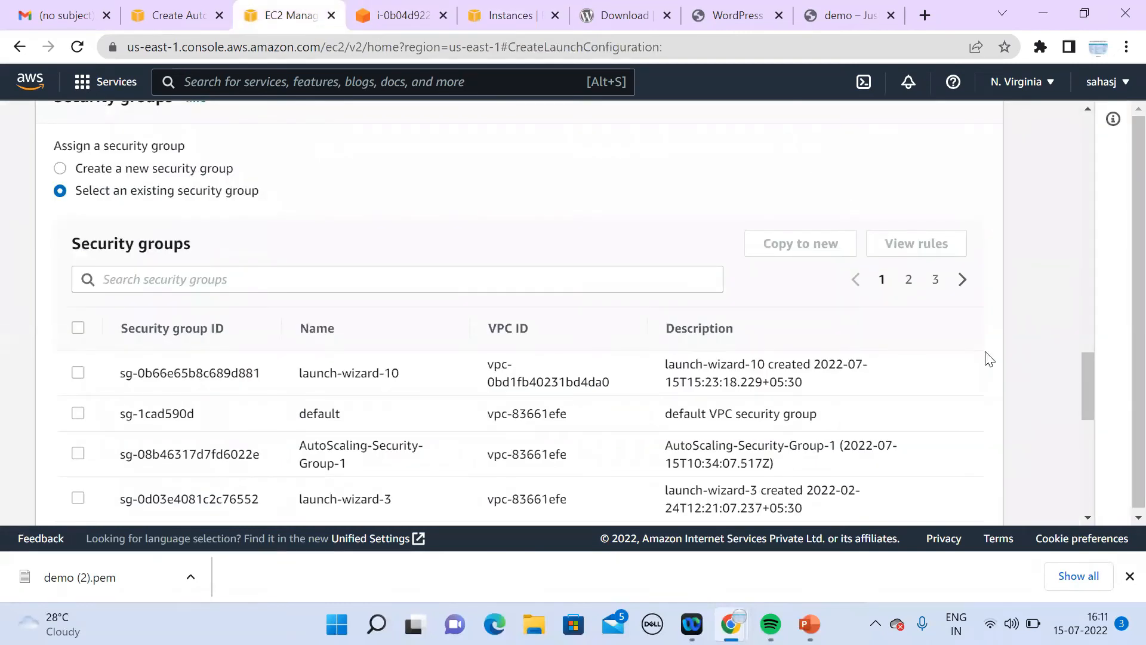
{"action": "left_click", "coordinate": [1083, 519]}
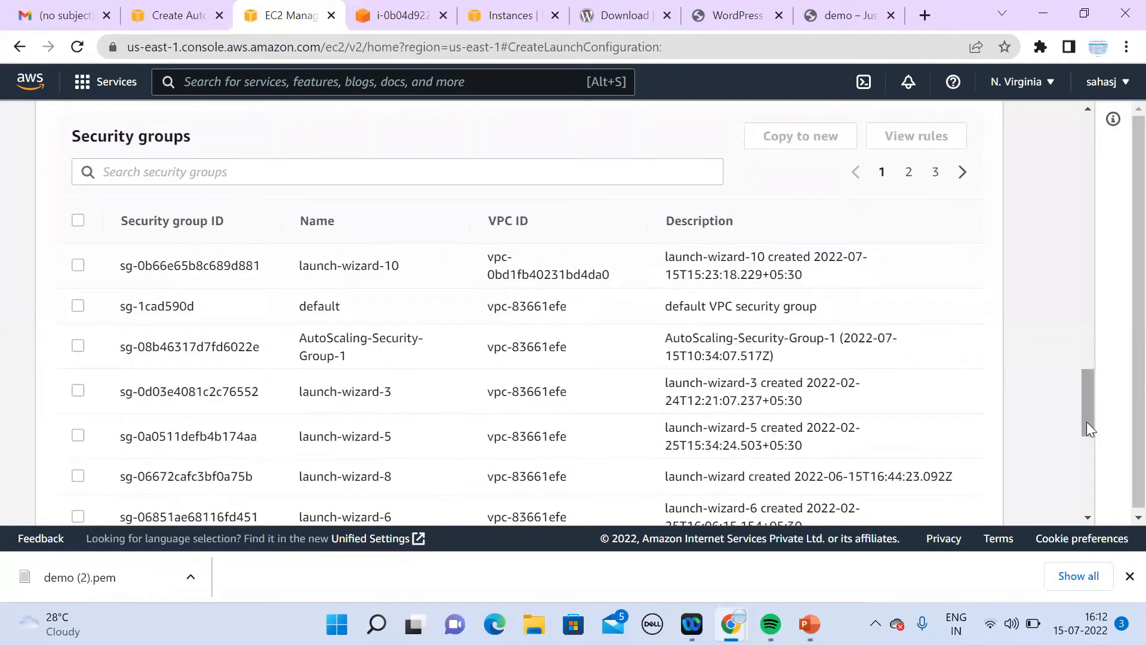
{"action": "left_click_drag", "start_coordinate": [1087, 422], "coordinate": [1079, 386]}
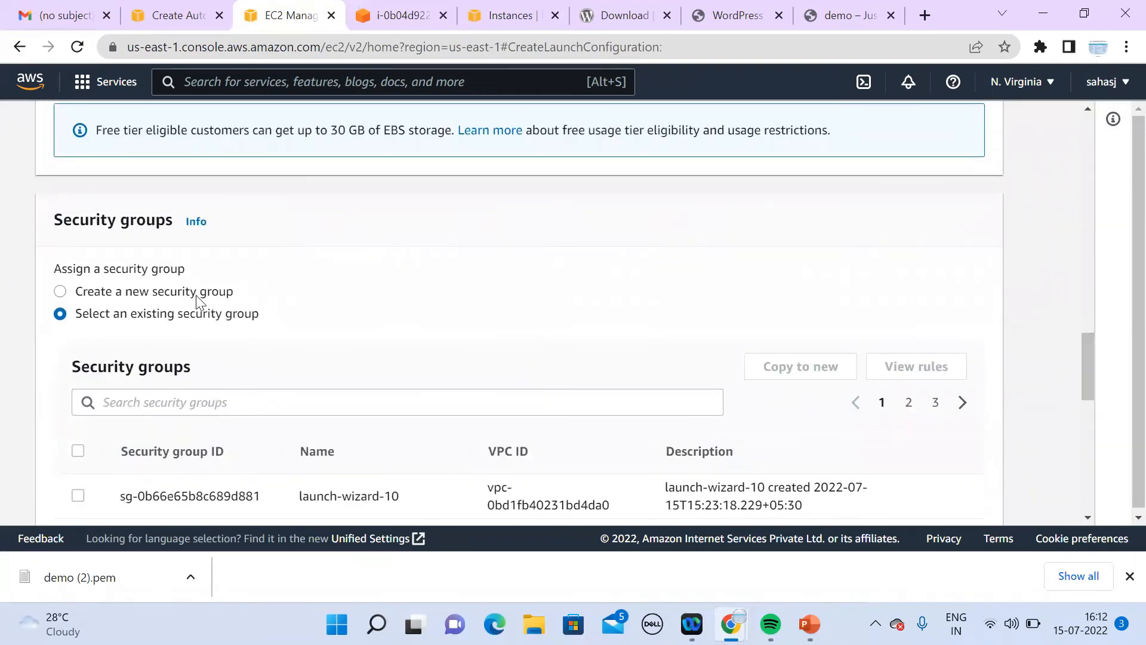
{"action": "left_click", "coordinate": [197, 296]}
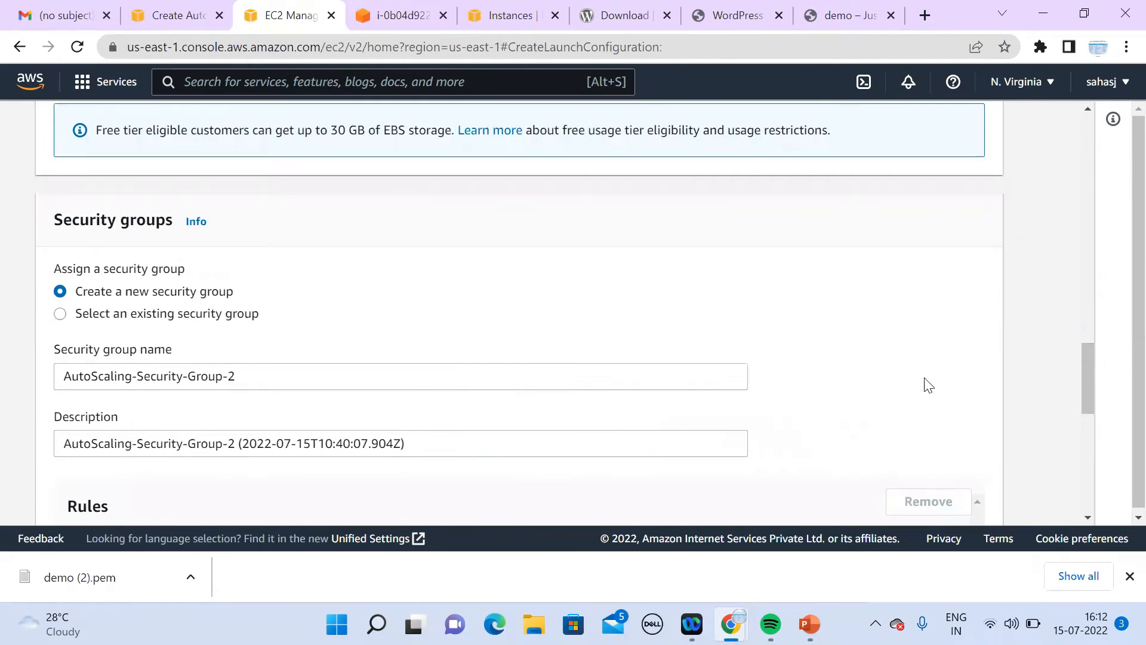
Step: Scroll to the new security group's rule and try adjusting its type and port range
{"action": "left_click", "coordinate": [1088, 517]}
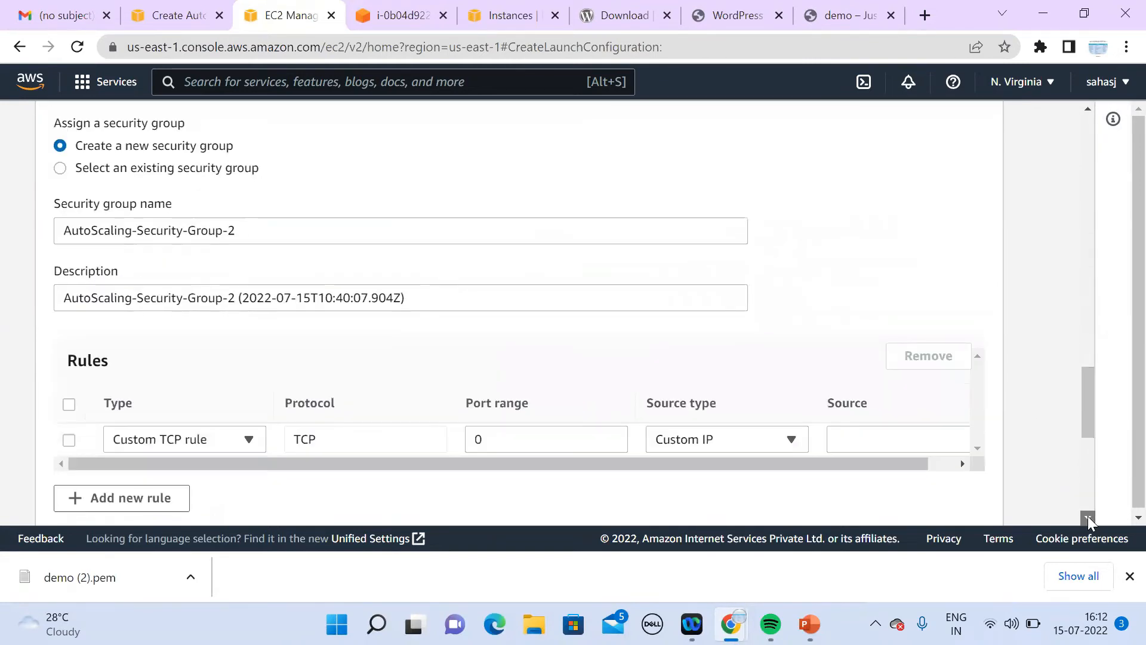
{"action": "left_click", "coordinate": [1088, 517]}
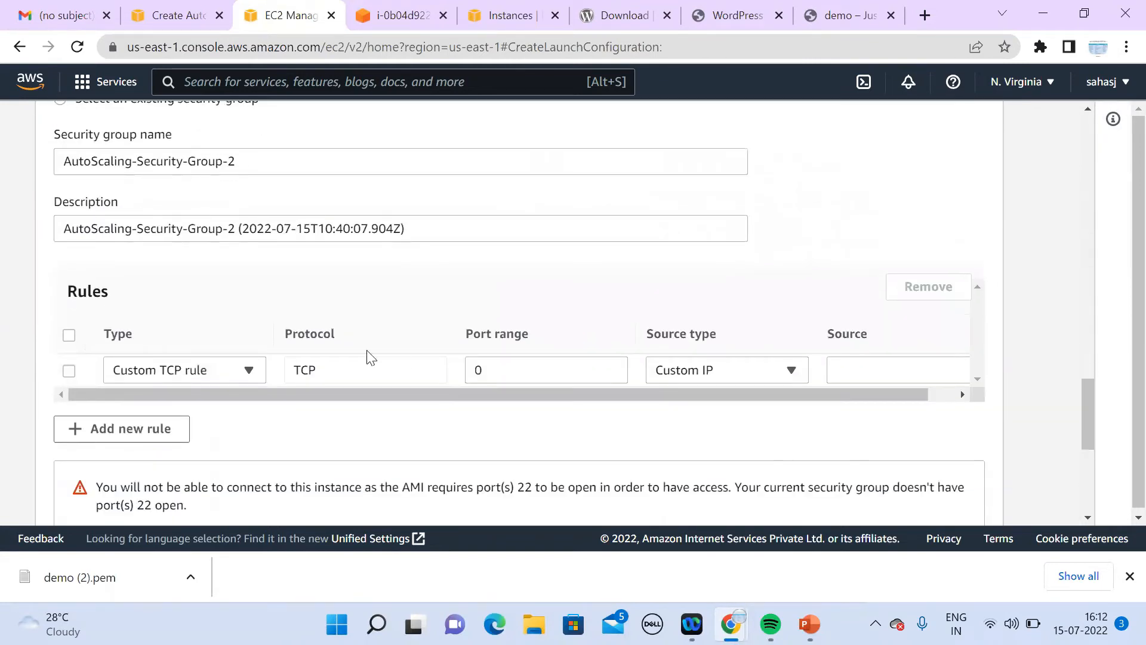
{"action": "left_click", "coordinate": [249, 372]}
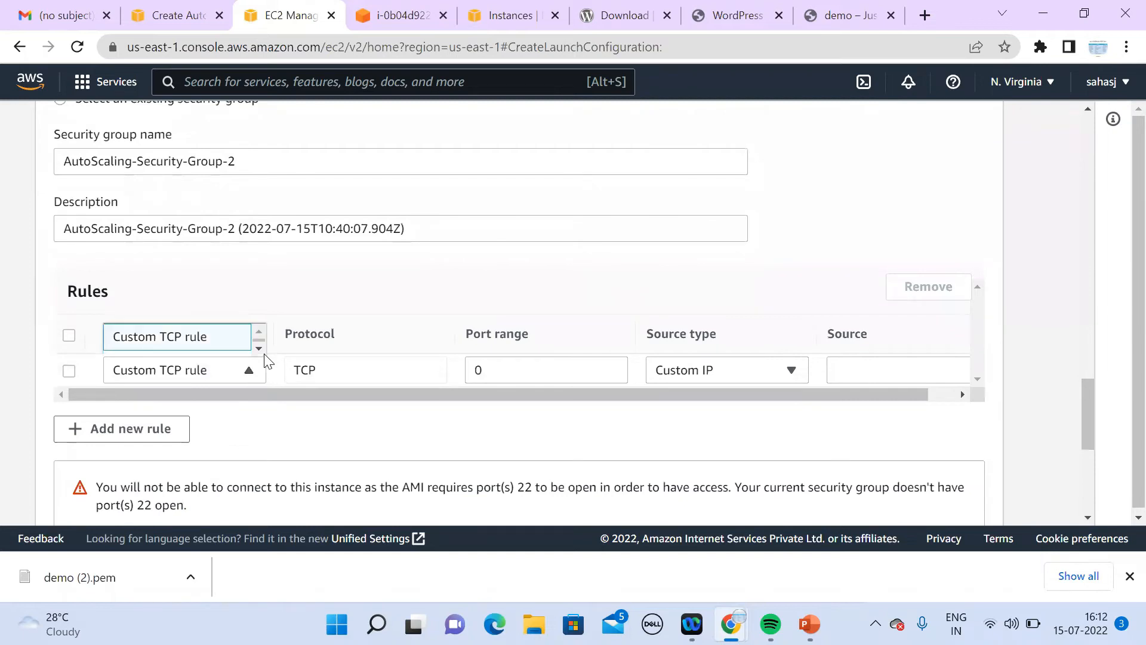
{"action": "left_click", "coordinate": [259, 348]}
{"action": "left_click", "coordinate": [258, 331]}
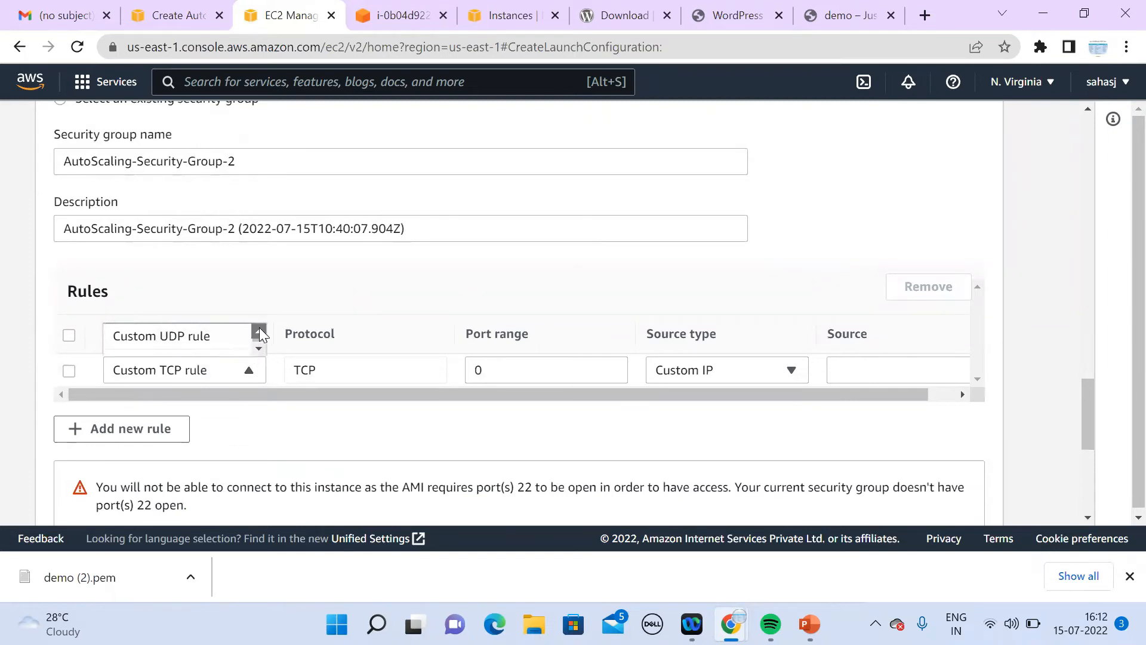
{"action": "left_click", "coordinate": [226, 343]}
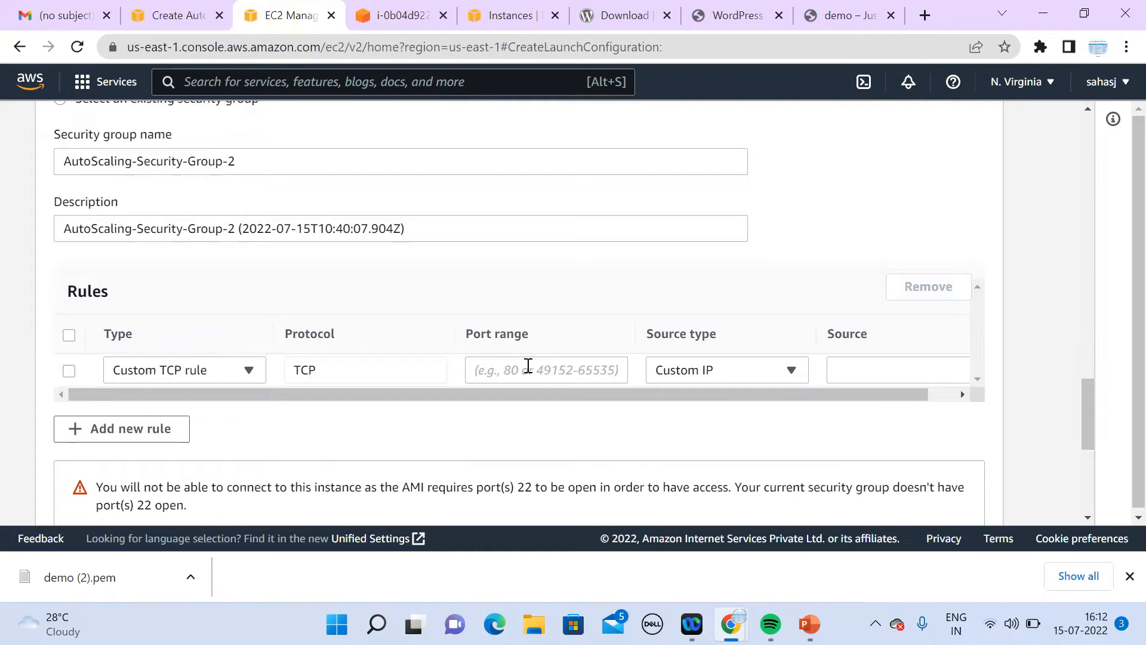
{"action": "left_click", "coordinate": [528, 365]}
{"action": "left_click", "coordinate": [392, 370]}
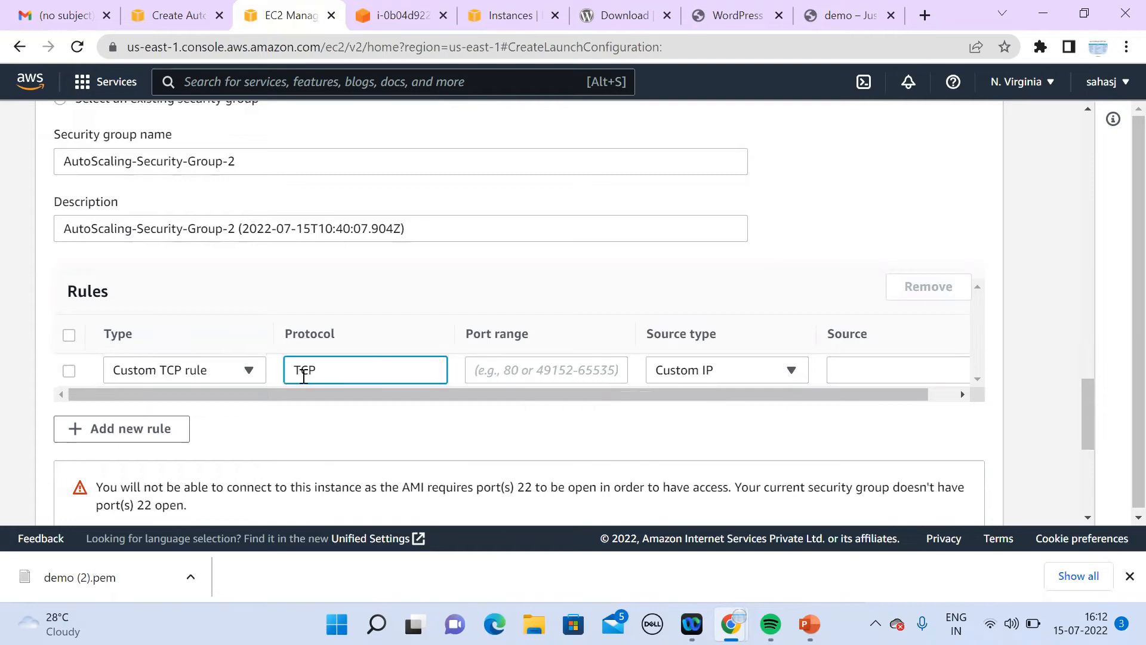
Step: Set the rule type to All traffic (ports 0 - 65535) and move into the Source field
{"action": "left_click", "coordinate": [248, 371]}
{"action": "left_click", "coordinate": [258, 348]}
{"action": "left_click", "coordinate": [258, 348]}
{"action": "left_click", "coordinate": [258, 348]}
{"action": "left_click", "coordinate": [258, 348]}
{"action": "left_click", "coordinate": [259, 348]}
{"action": "left_click", "coordinate": [258, 348]}
{"action": "left_click", "coordinate": [258, 331]}
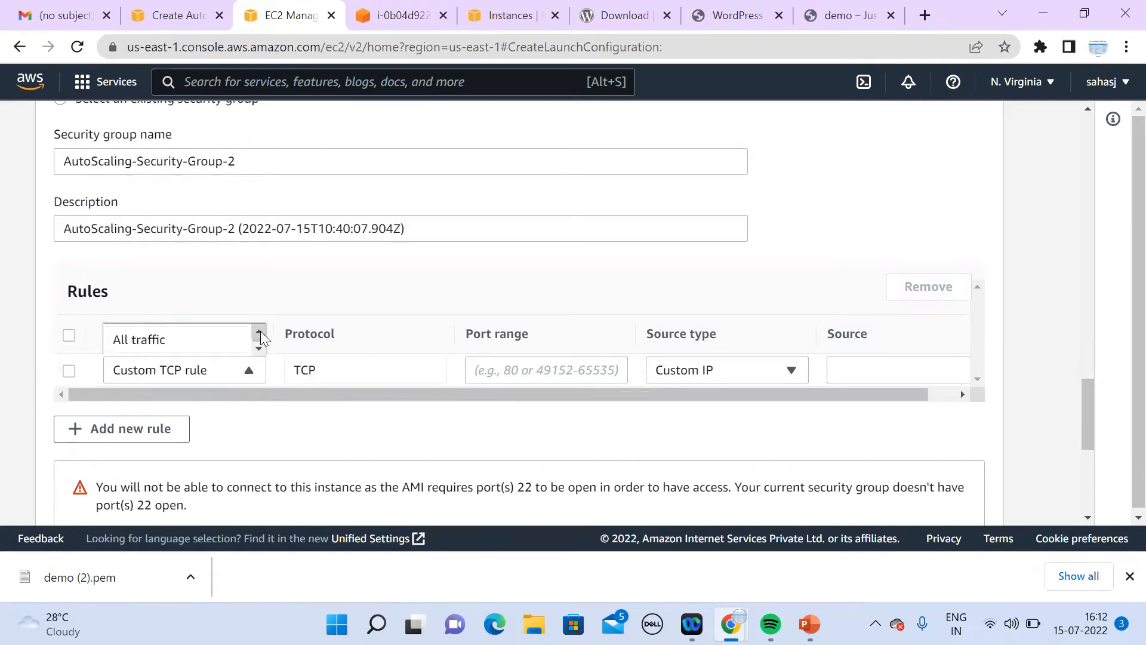
{"action": "left_click", "coordinate": [205, 339]}
{"action": "left_click", "coordinate": [900, 366]}
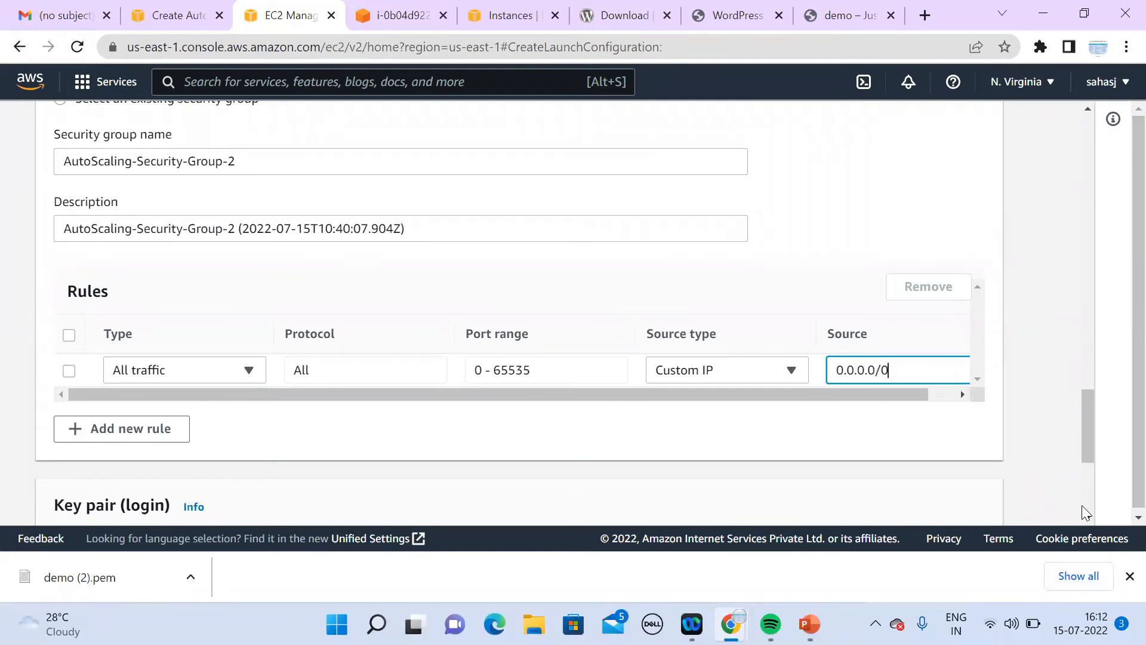
Step: Pick the demo key pair, acknowledge the private key file, and create launch configuration demo
{"action": "scroll", "coordinate": [1087, 512], "scroll_direction": "down", "scroll_amount": 5}
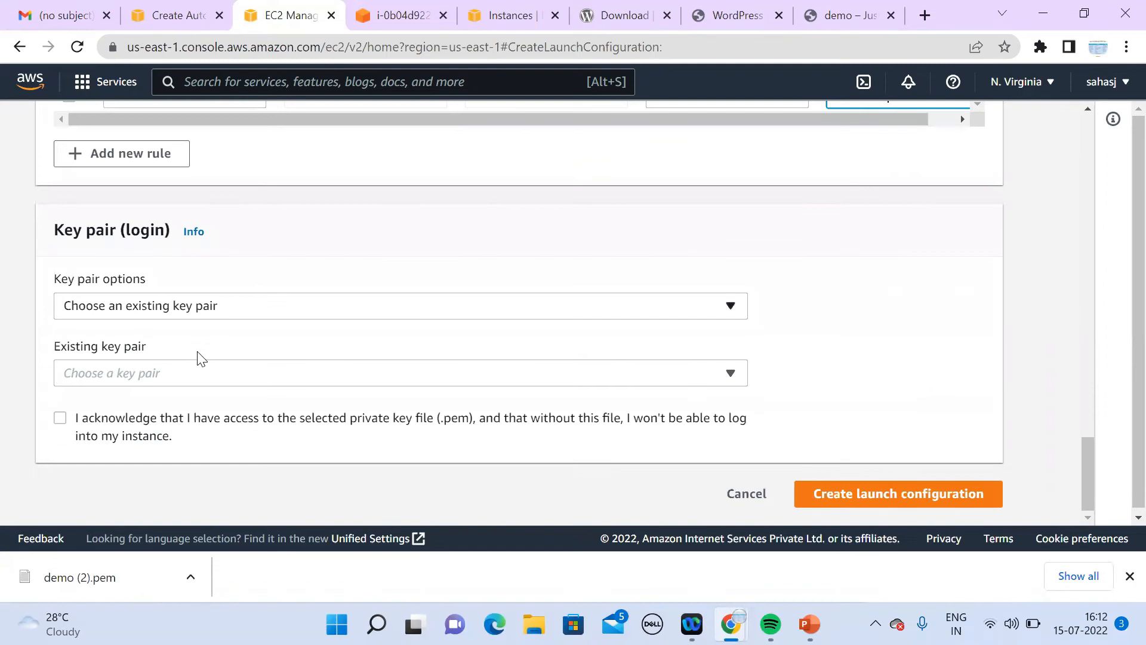
{"action": "left_click", "coordinate": [150, 471]}
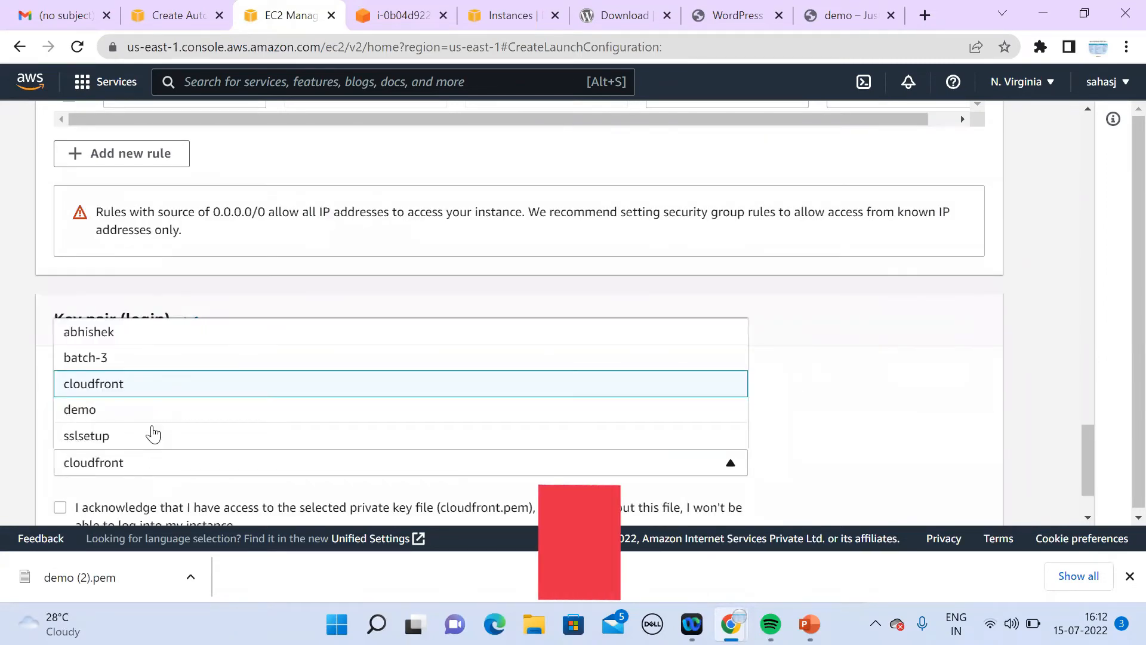
{"action": "left_click", "coordinate": [159, 412]}
{"action": "left_click", "coordinate": [60, 507]}
{"action": "scroll", "coordinate": [1087, 436], "scroll_direction": "up", "scroll_amount": 5}
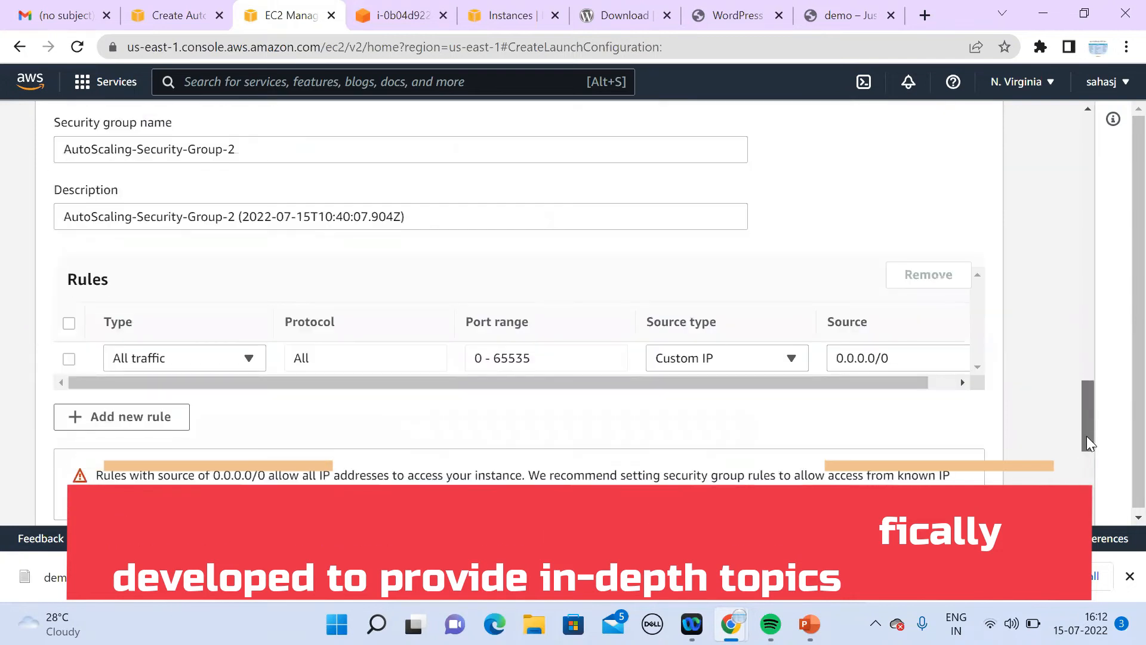
{"action": "left_click_drag", "start_coordinate": [1088, 389], "coordinate": [1102, 211]}
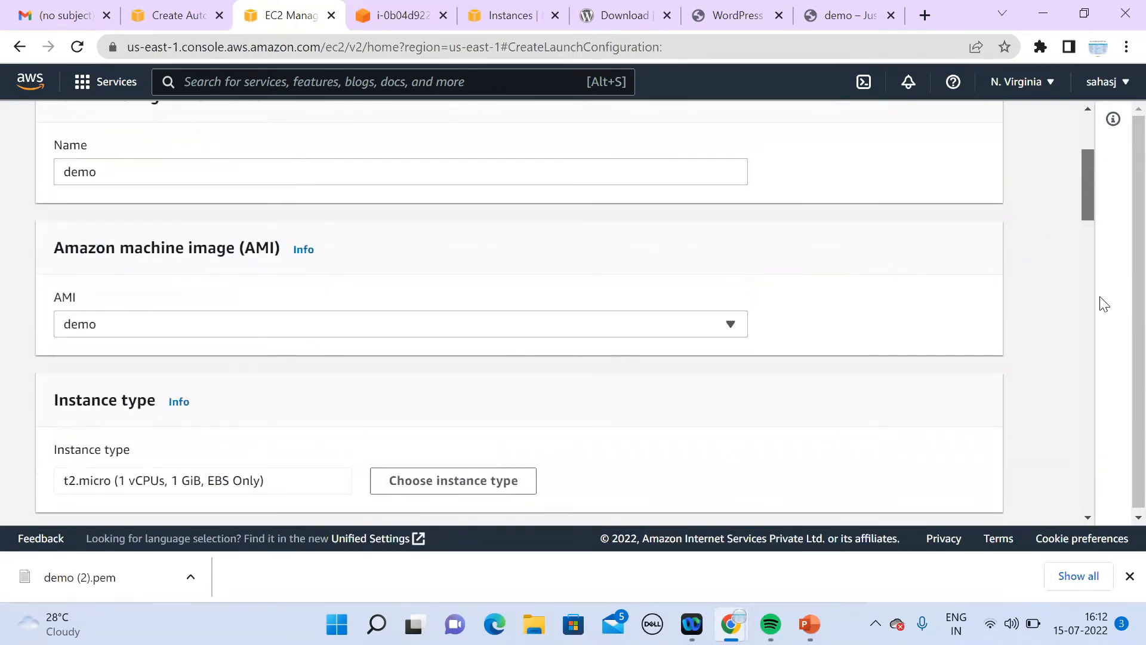
{"action": "scroll", "coordinate": [1104, 304], "scroll_direction": "down", "scroll_amount": 15}
{"action": "left_click", "coordinate": [919, 494]}
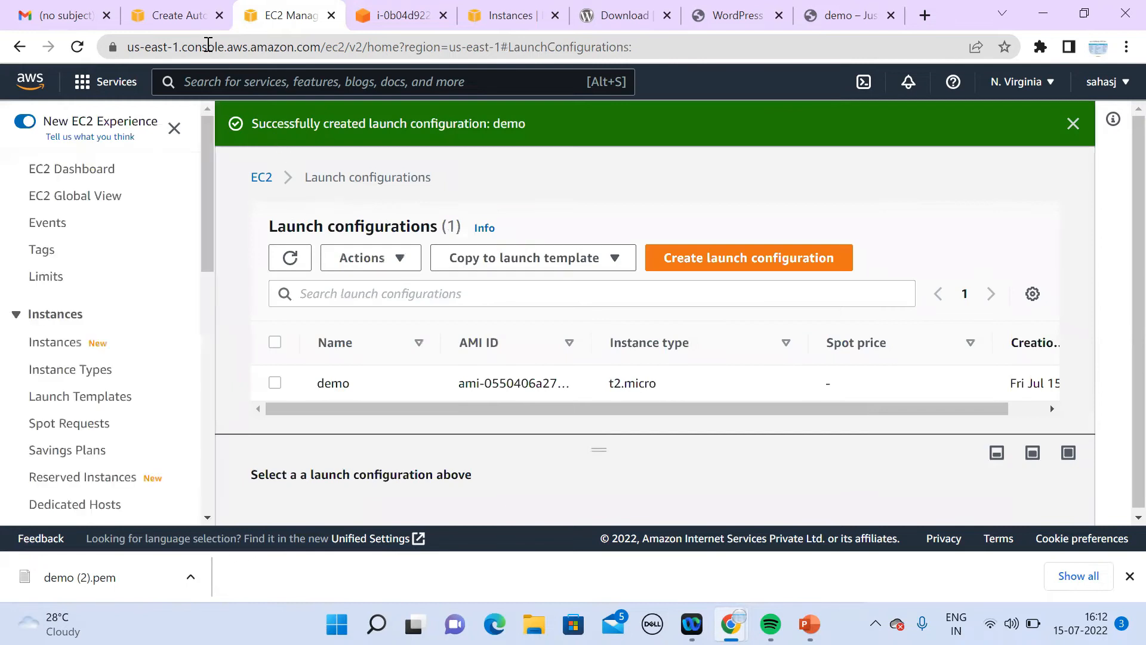
Step: Edit step 1 of the Auto Scaling group to use the demo launch configuration
{"action": "left_click", "coordinate": [182, 15]}
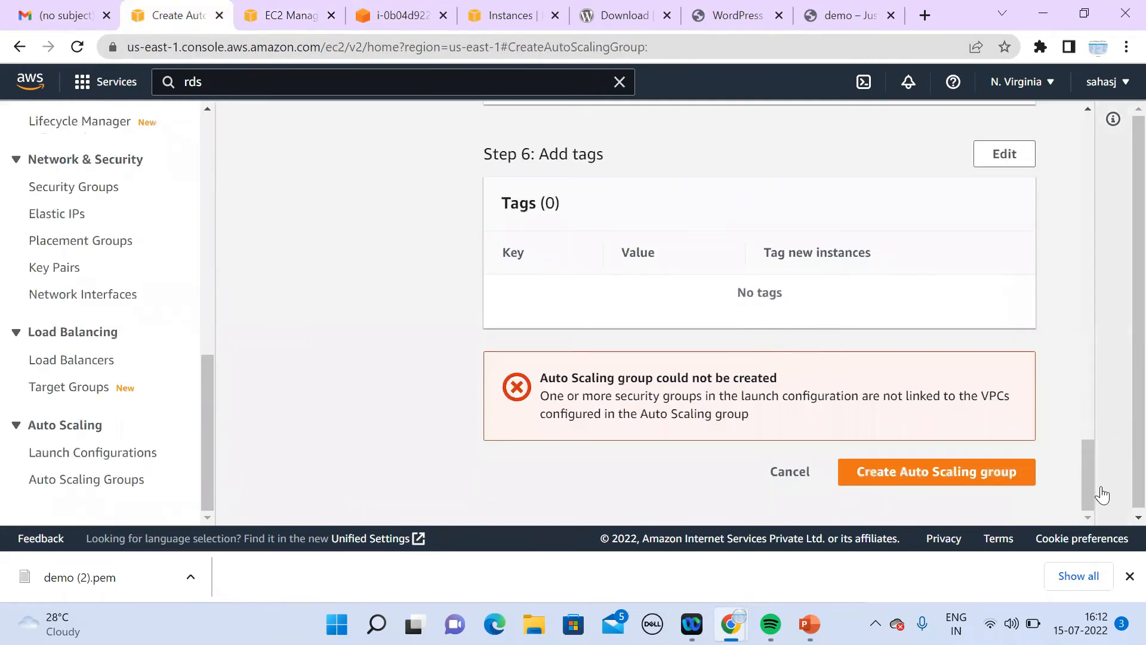
{"action": "left_click_drag", "start_coordinate": [1090, 486], "coordinate": [1067, 185]}
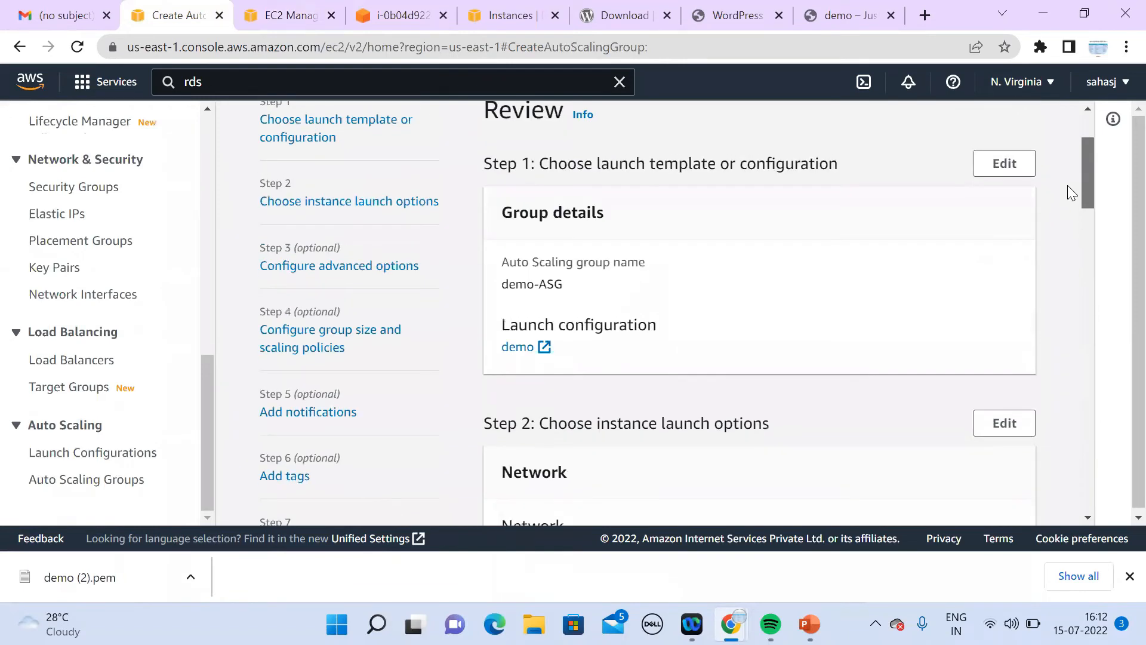
{"action": "left_click", "coordinate": [1005, 163]}
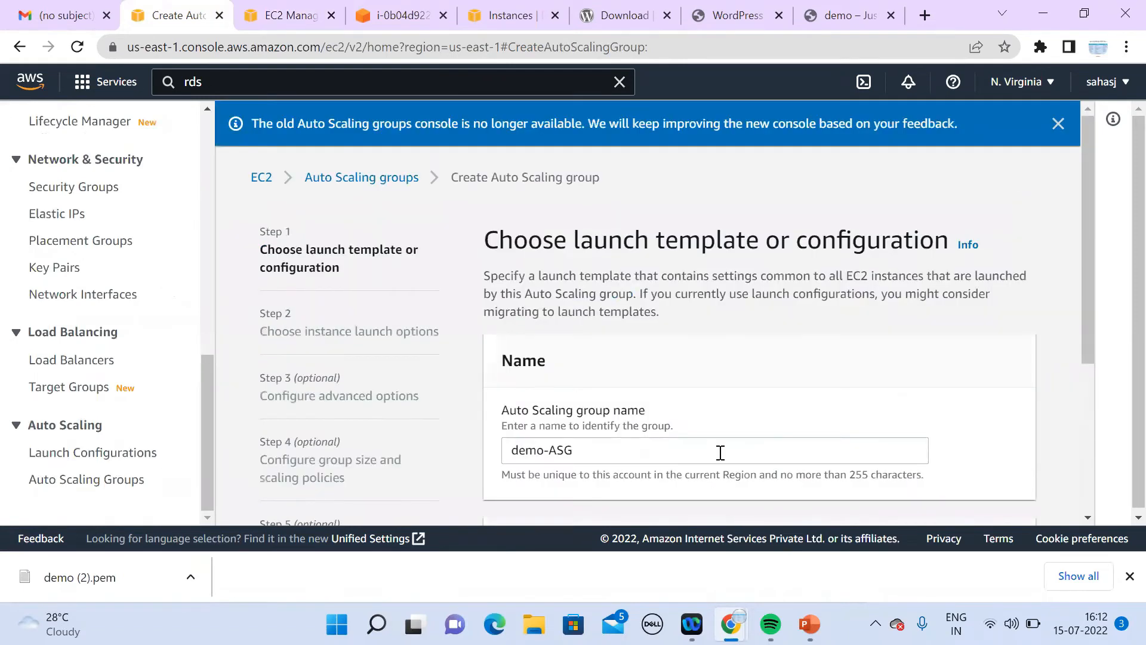
{"action": "scroll", "coordinate": [1089, 333], "scroll_direction": "down", "scroll_amount": 4}
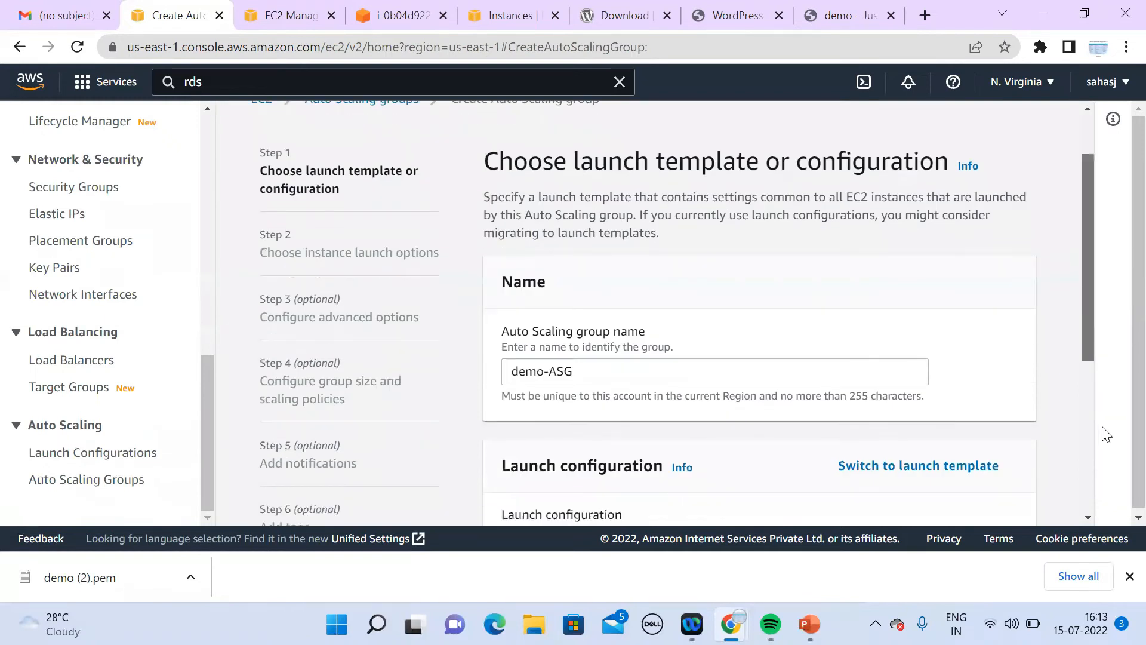
{"action": "left_click", "coordinate": [889, 408]}
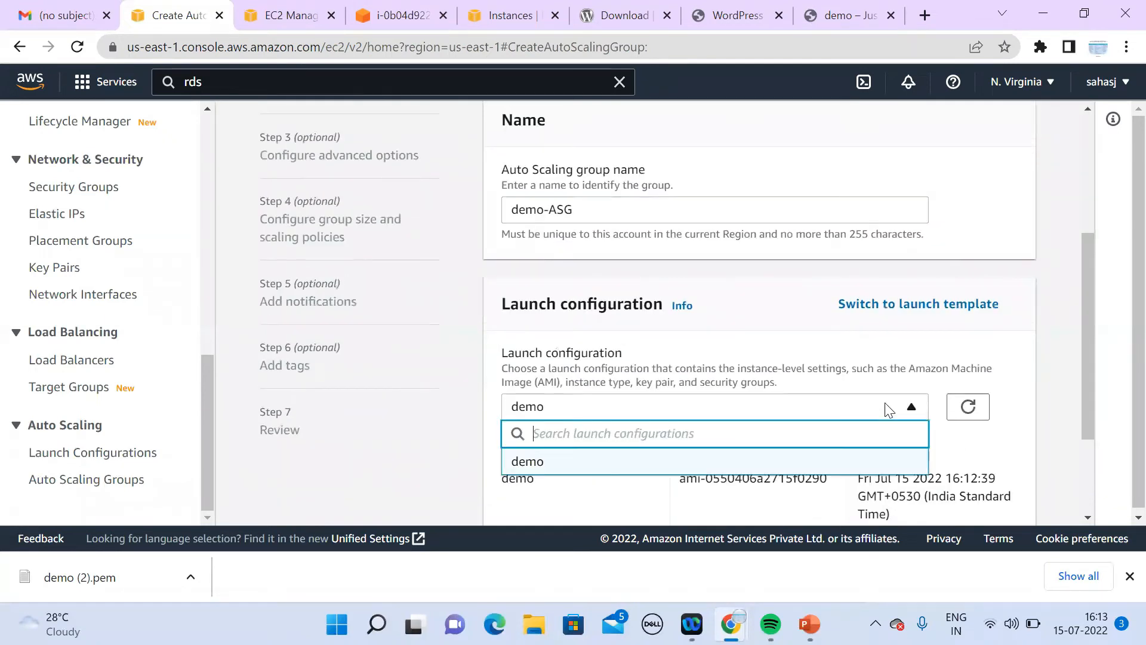
{"action": "left_click", "coordinate": [594, 463]}
{"action": "scroll", "coordinate": [1051, 507], "scroll_direction": "down", "scroll_amount": 2}
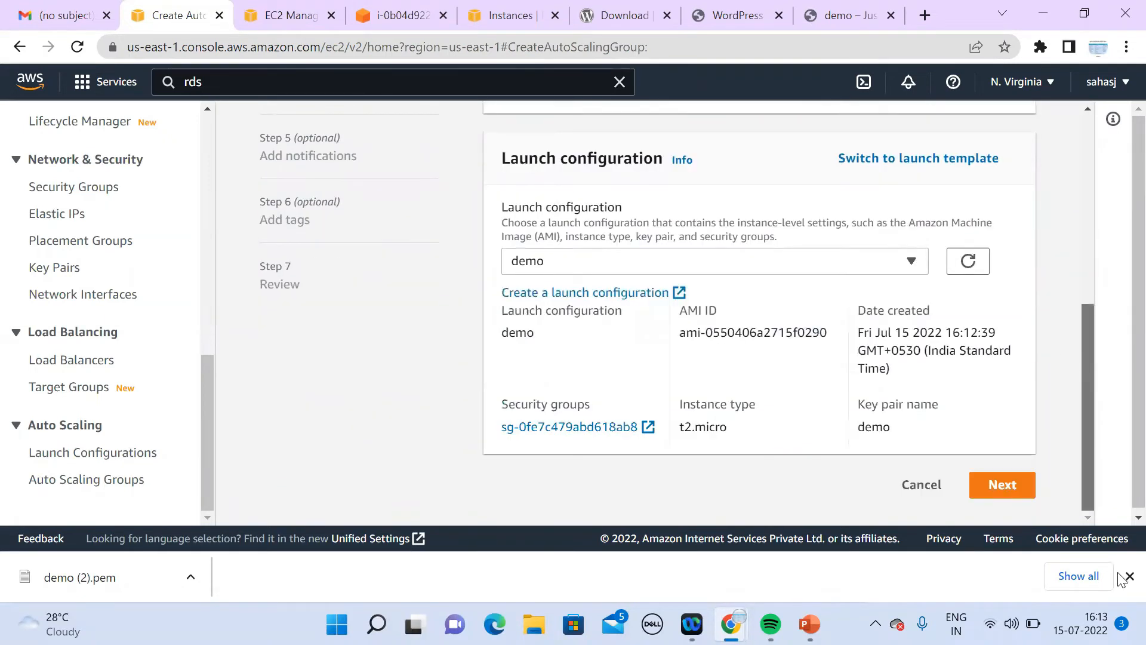
{"action": "left_click", "coordinate": [997, 483]}
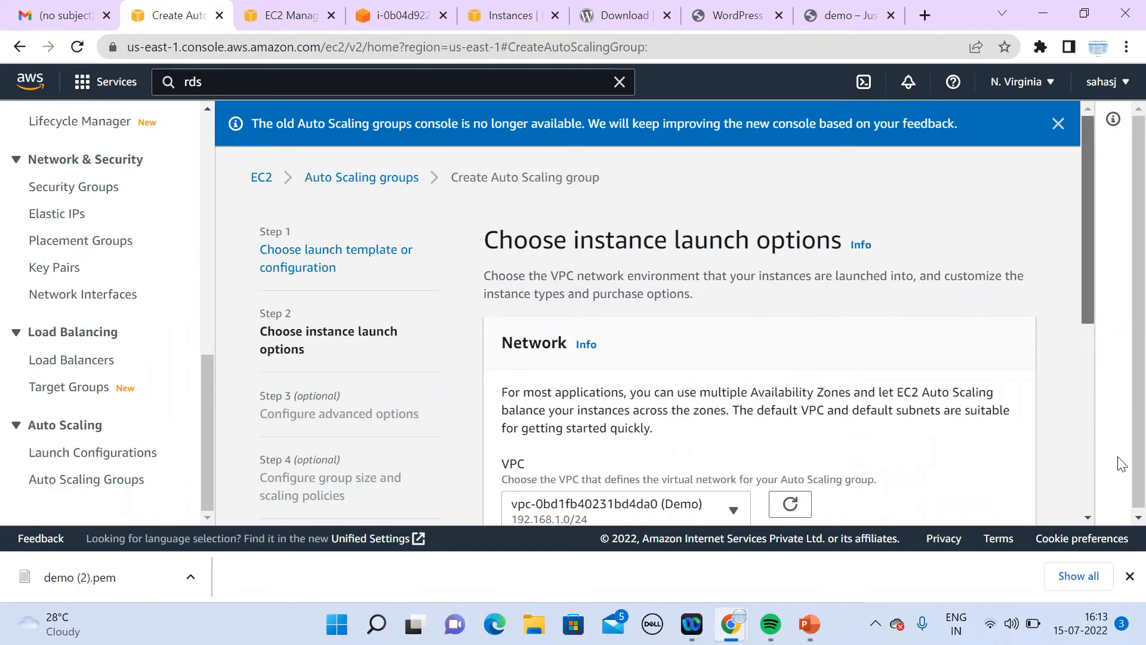
Step: Continue past launch options, advanced options, group size, notifications and tags to the review page
{"action": "scroll", "coordinate": [1118, 463], "scroll_direction": "down", "scroll_amount": 5}
{"action": "left_click", "coordinate": [1014, 492]}
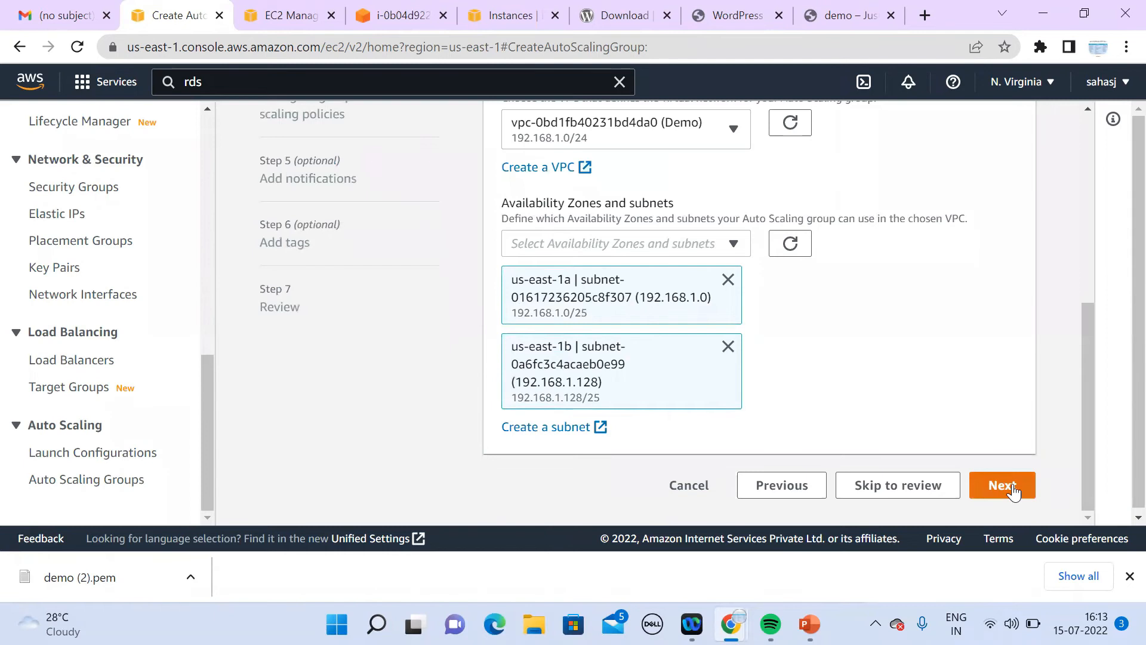
{"action": "left_click_drag", "start_coordinate": [1093, 206], "coordinate": [1118, 538]}
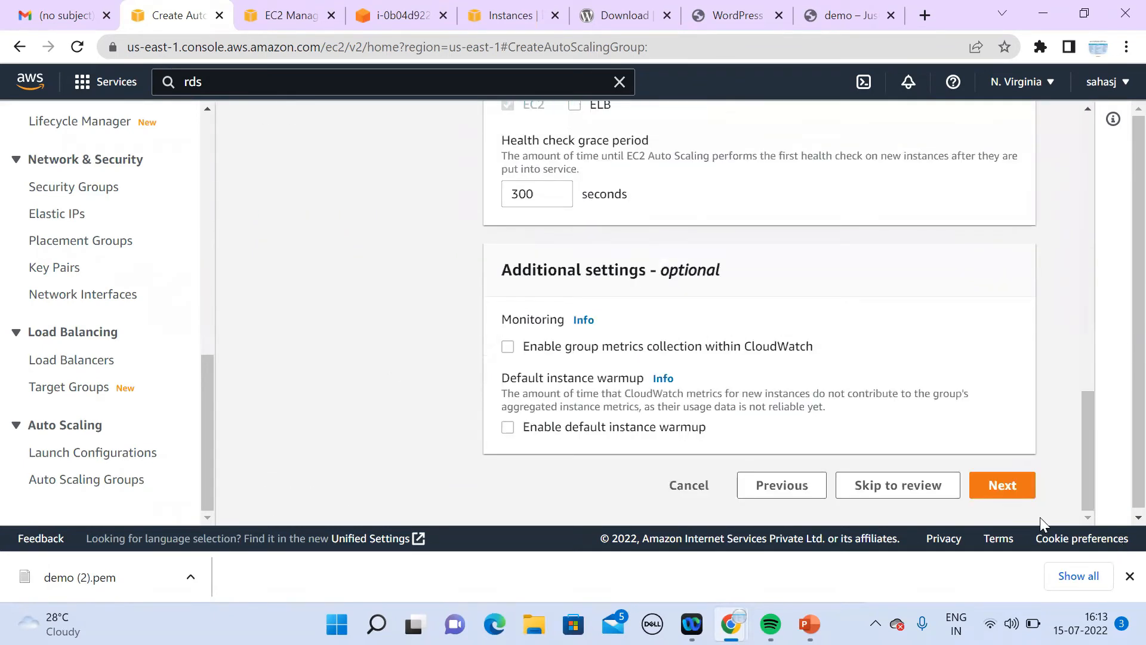
{"action": "left_click", "coordinate": [1022, 486]}
{"action": "left_click_drag", "start_coordinate": [1087, 260], "coordinate": [1087, 514]}
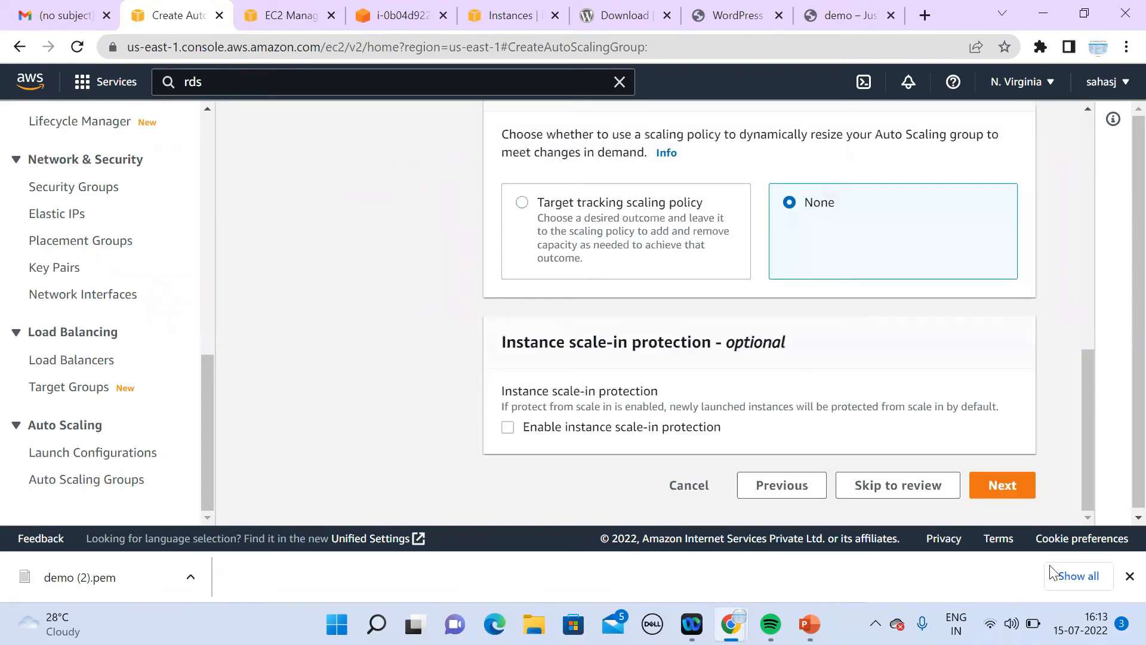
{"action": "left_click", "coordinate": [1018, 499]}
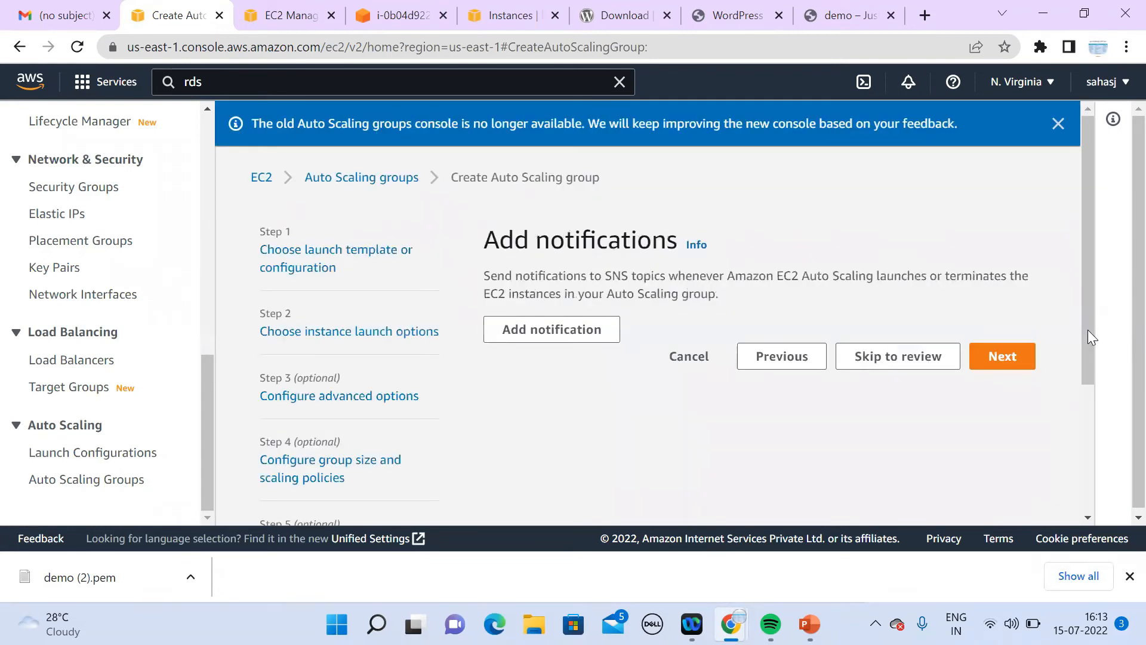
{"action": "left_click", "coordinate": [998, 362]}
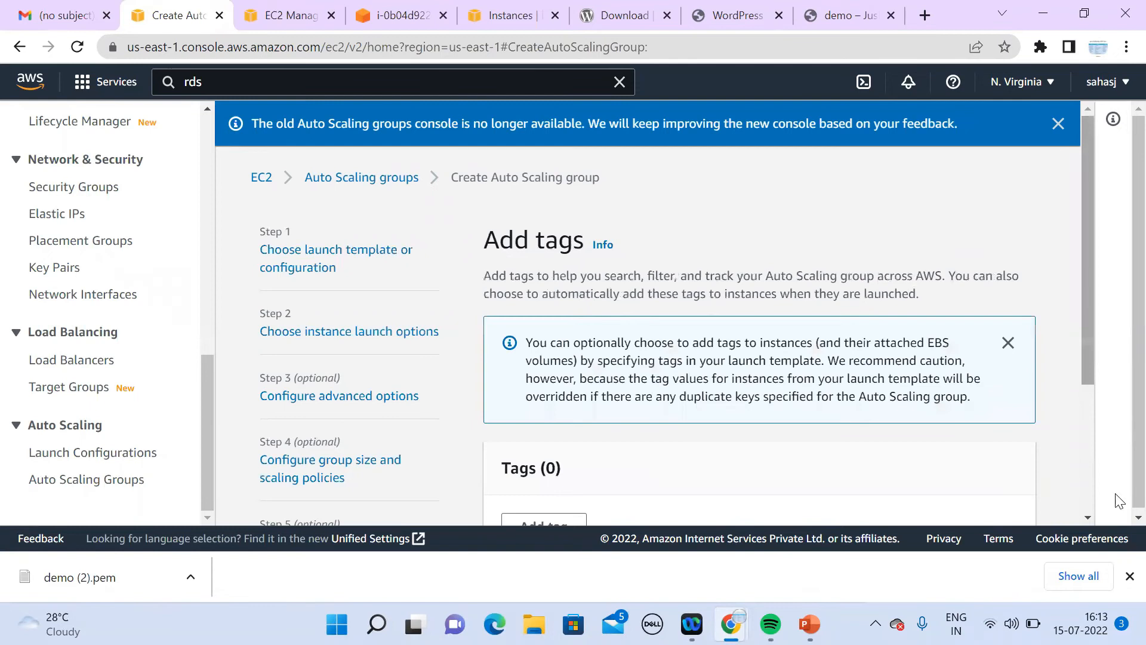
{"action": "scroll", "coordinate": [1120, 500], "scroll_direction": "down", "scroll_amount": 3}
{"action": "left_click", "coordinate": [1001, 411]}
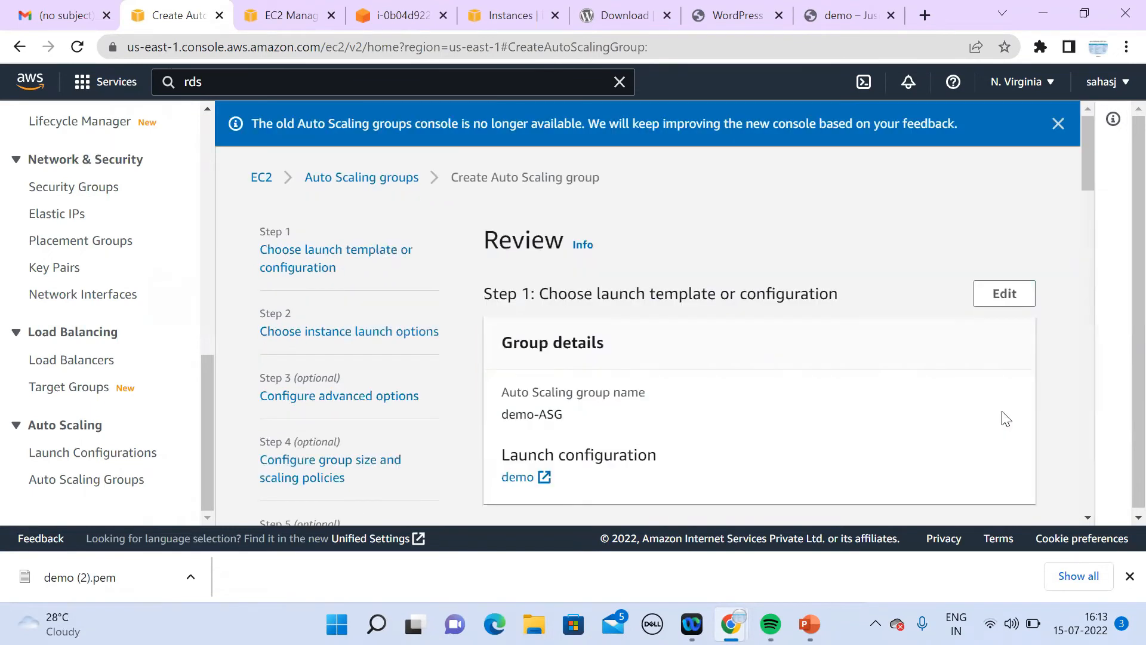
Step: Submit demo-ASG and select the error: launch configuration security groups aren't linked to the VPC
{"action": "scroll", "coordinate": [1086, 180], "scroll_direction": "down", "scroll_amount": 15}
{"action": "scroll", "coordinate": [1118, 402], "scroll_direction": "down", "scroll_amount": 3}
{"action": "scroll", "coordinate": [1108, 183], "scroll_direction": "up", "scroll_amount": 20}
{"action": "scroll", "coordinate": [1122, 301], "scroll_direction": "down", "scroll_amount": 8}
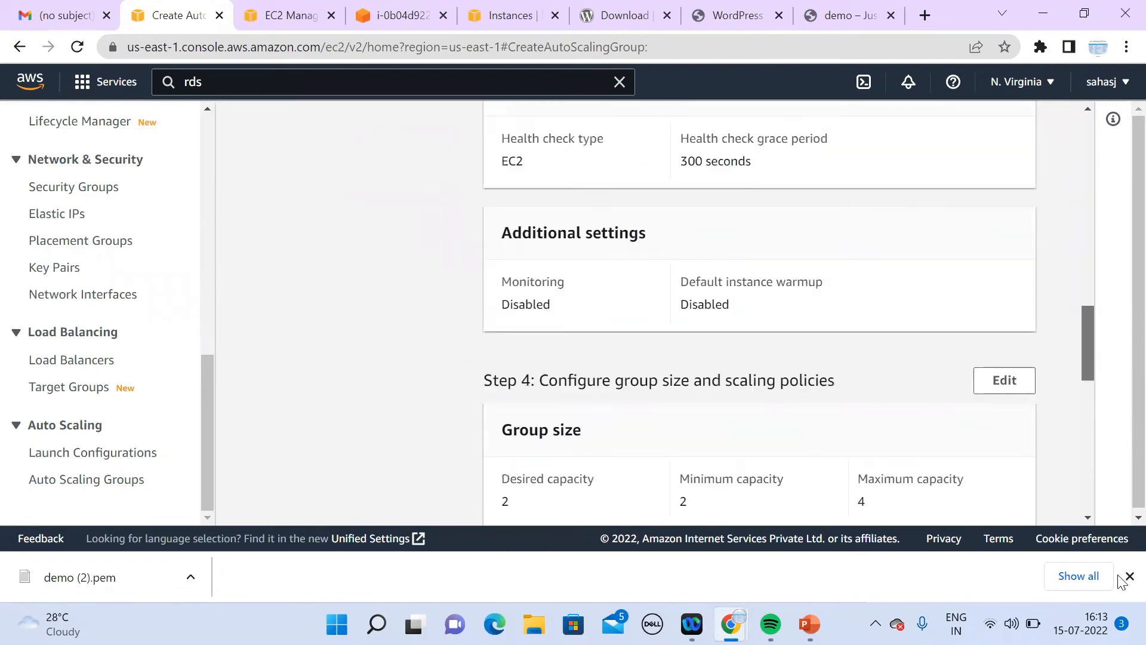
{"action": "scroll", "coordinate": [1032, 514], "scroll_direction": "down", "scroll_amount": 10}
{"action": "left_click", "coordinate": [959, 466]}
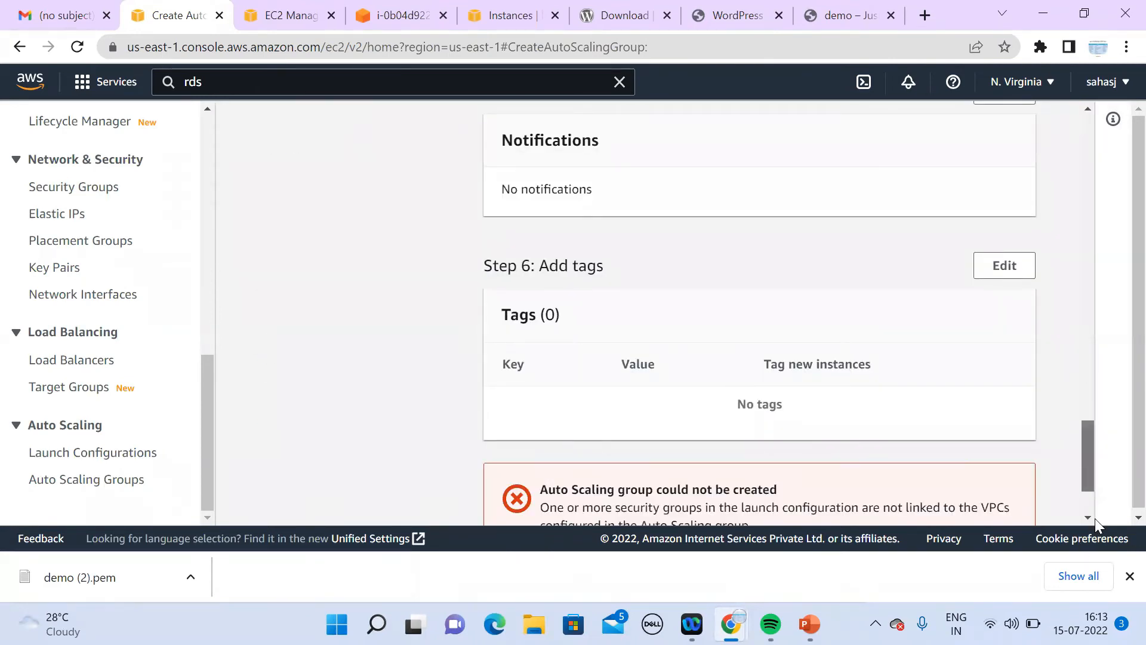
{"action": "scroll", "coordinate": [1094, 518], "scroll_direction": "down", "scroll_amount": 2}
{"action": "left_click_drag", "start_coordinate": [542, 397], "coordinate": [852, 412]}
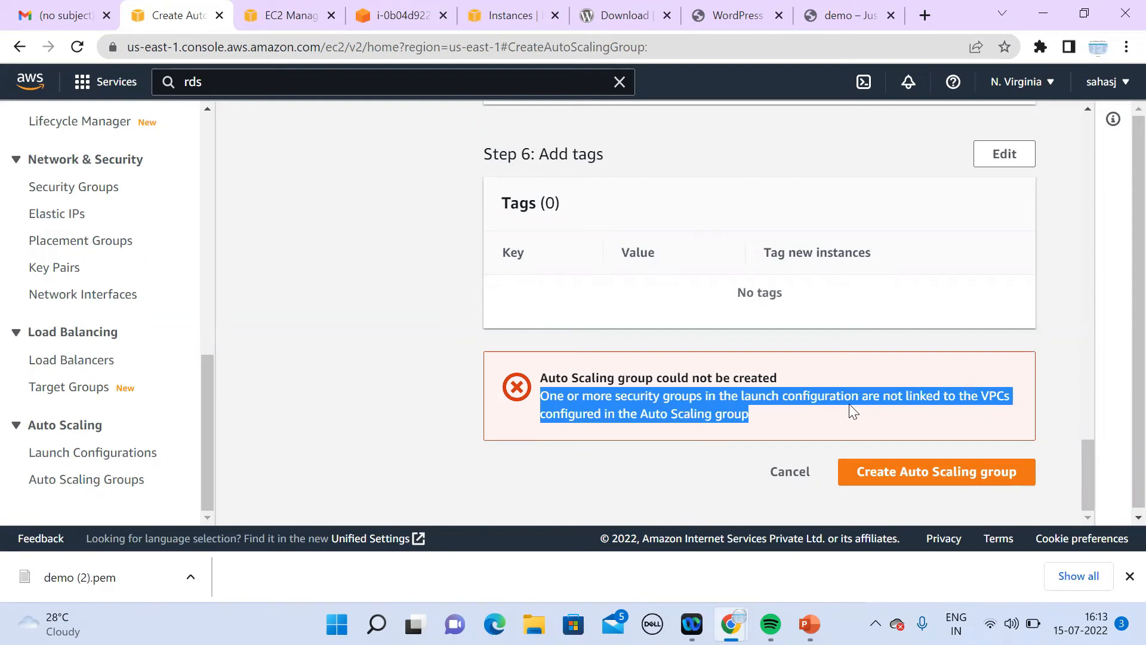
{"action": "left_click_drag", "start_coordinate": [853, 412], "coordinate": [850, 386]}
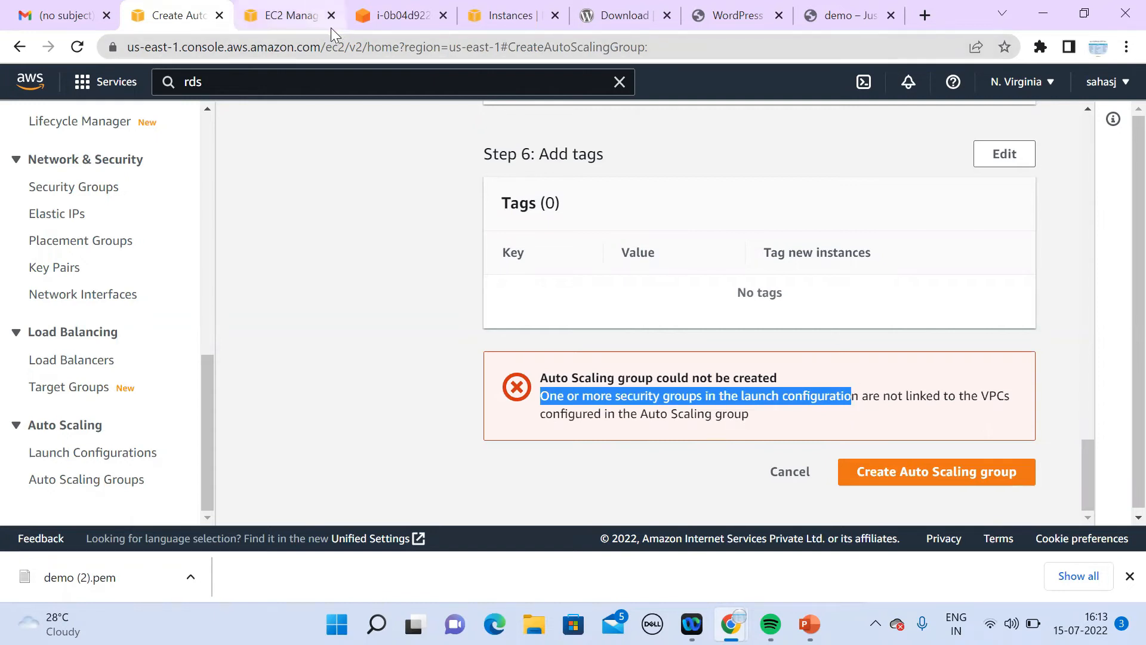
Step: Go to the Security Groups list and start a new security group
{"action": "left_click", "coordinate": [303, 22]}
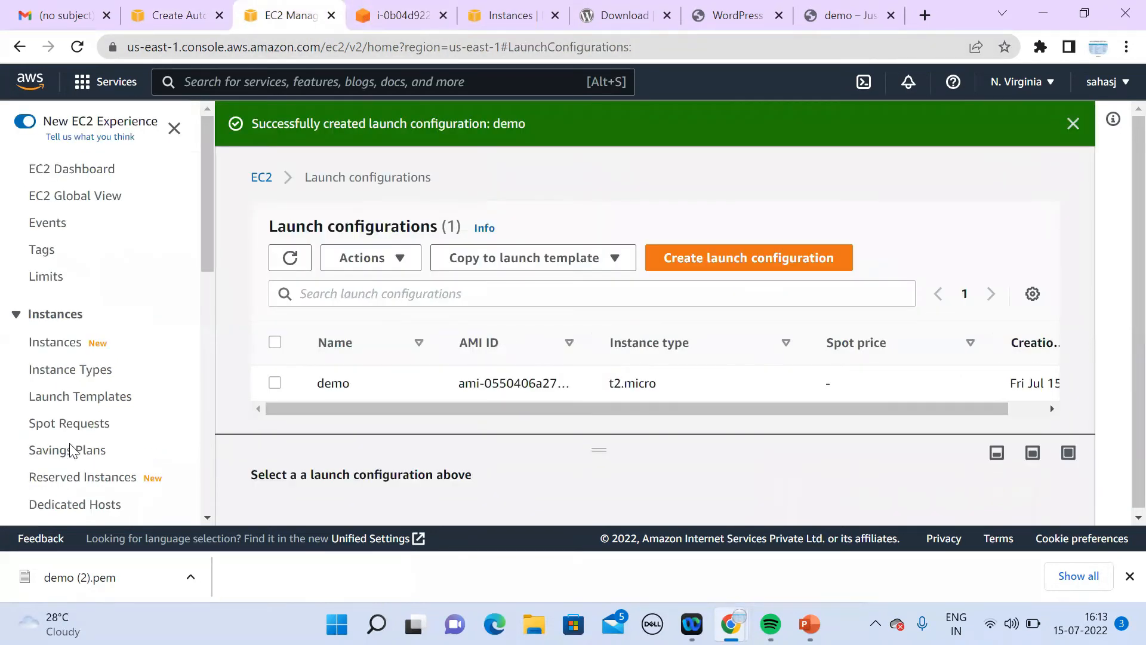
{"action": "left_click", "coordinate": [208, 517]}
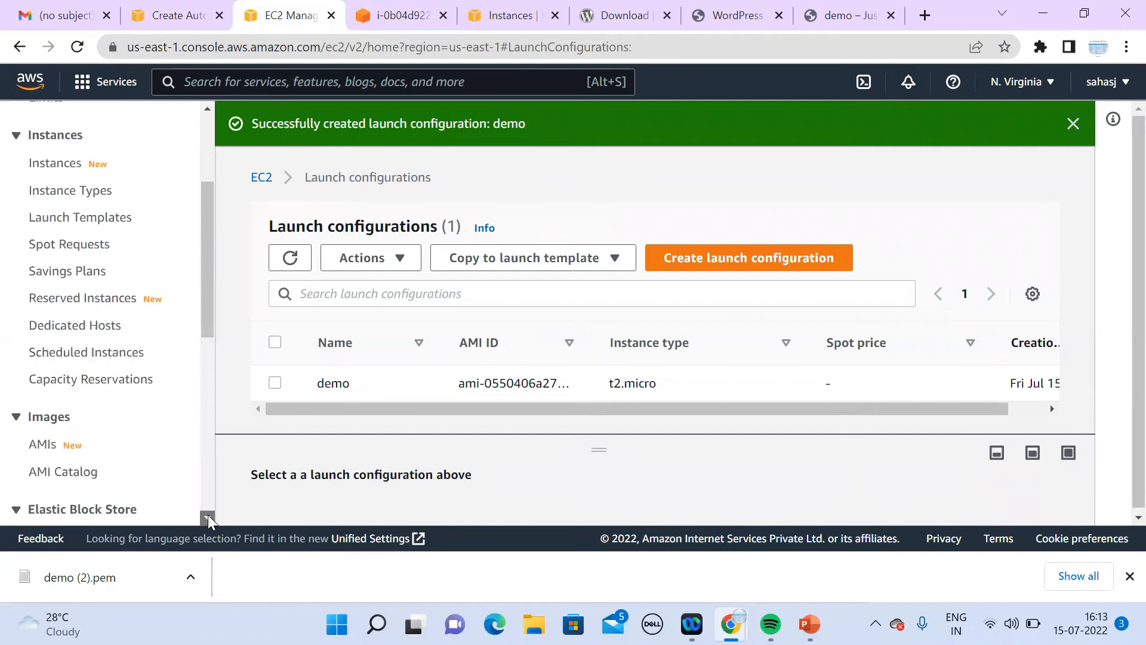
{"action": "scroll", "coordinate": [207, 514], "scroll_direction": "down", "scroll_amount": 4}
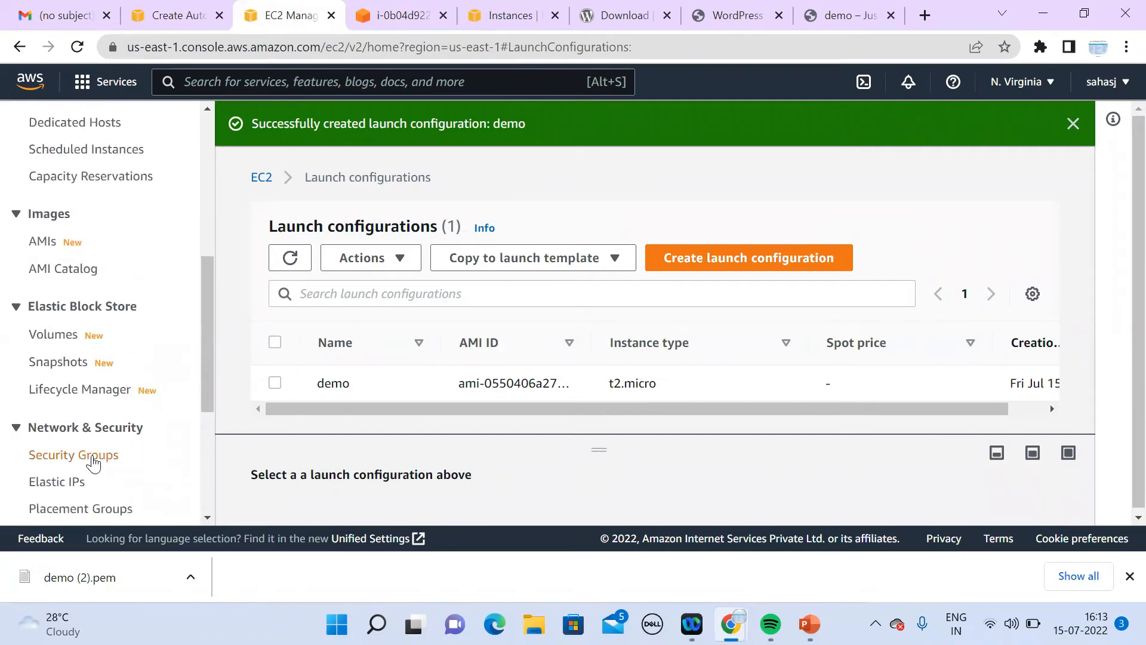
{"action": "left_click", "coordinate": [93, 460]}
{"action": "left_click", "coordinate": [958, 122]}
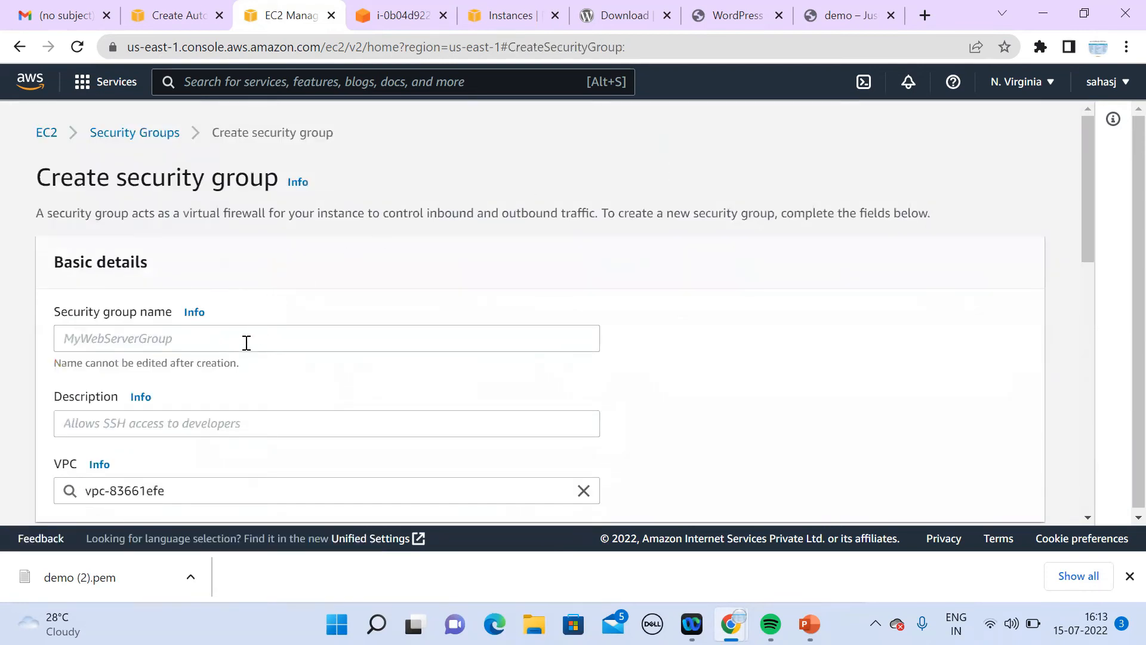
Step: Name the security group demo and assign it to the Demo VPC
{"action": "left_click", "coordinate": [245, 342]}
{"action": "type", "text": "demo"}
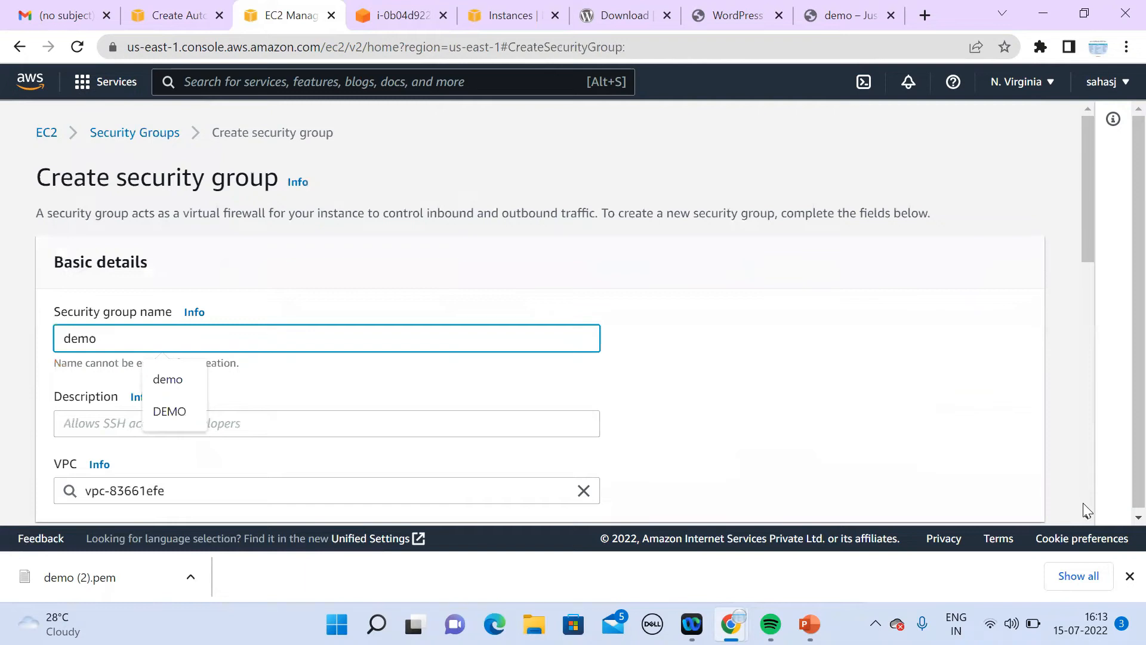
{"action": "left_click", "coordinate": [434, 516]}
{"action": "left_click", "coordinate": [415, 491]}
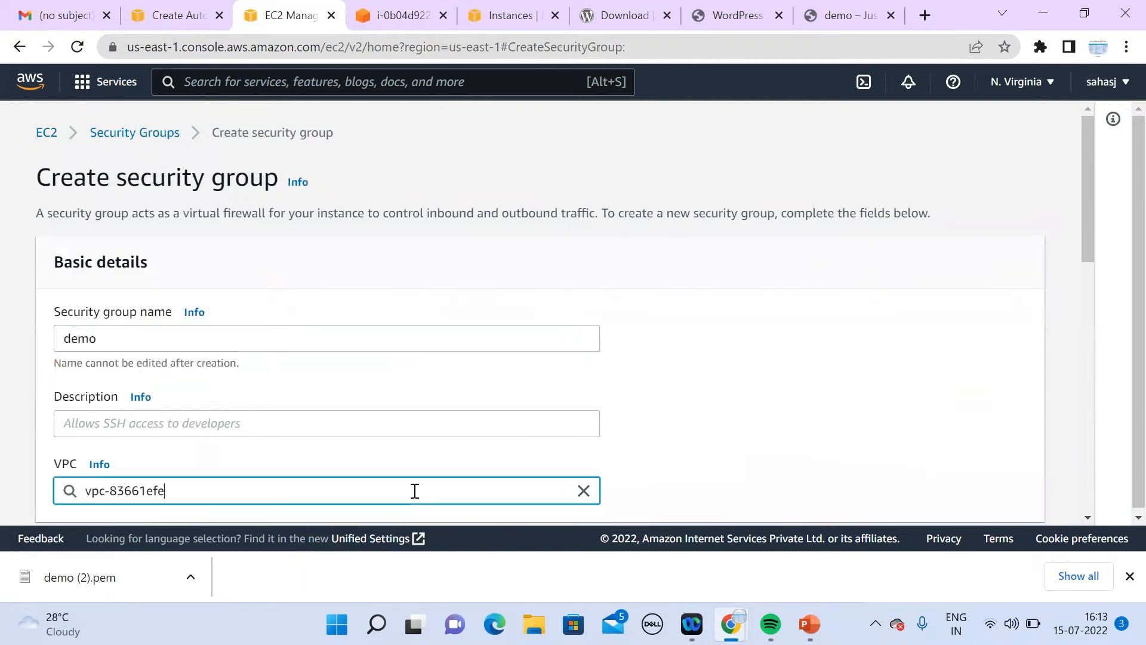
{"action": "left_click", "coordinate": [583, 490]}
{"action": "left_click", "coordinate": [239, 389]}
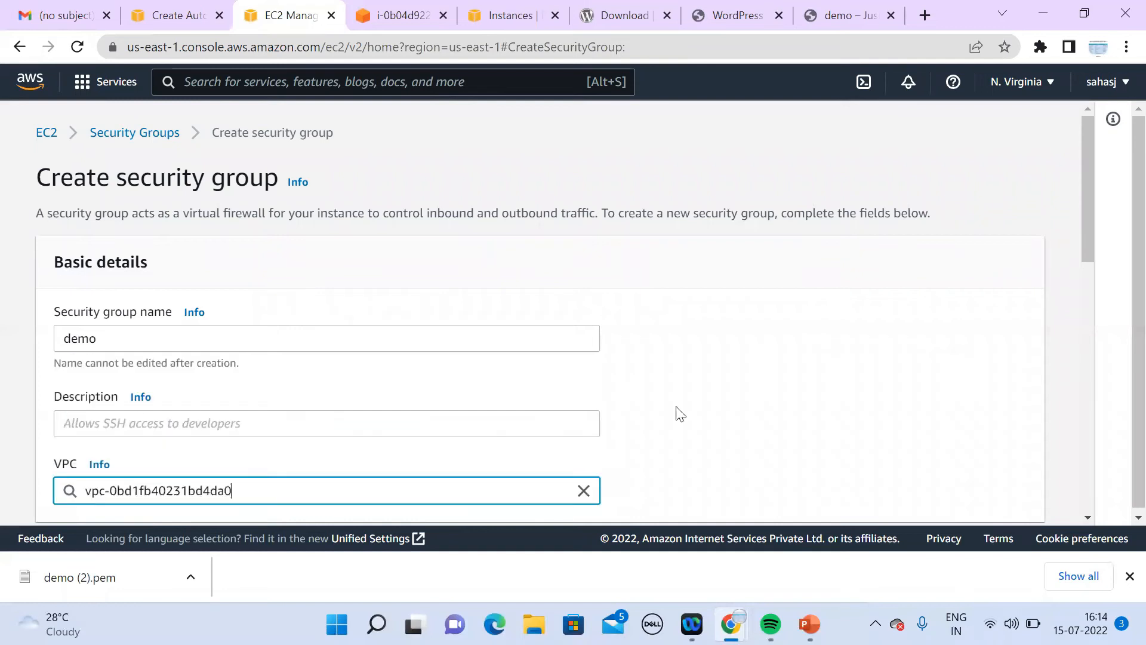
{"action": "left_click", "coordinate": [1088, 518]}
{"action": "scroll", "coordinate": [1090, 524], "scroll_direction": "down", "scroll_amount": 4}
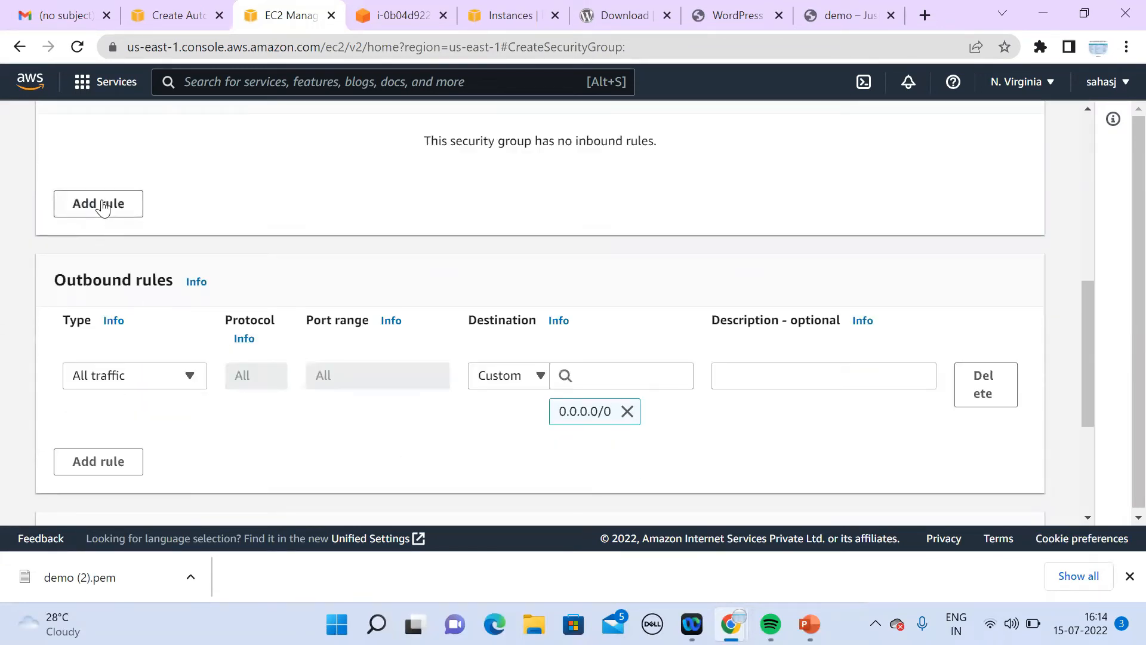
Step: Add an inbound All traffic rule with source 0.0.0.0/0
{"action": "left_click", "coordinate": [102, 206]}
{"action": "left_click", "coordinate": [174, 185]}
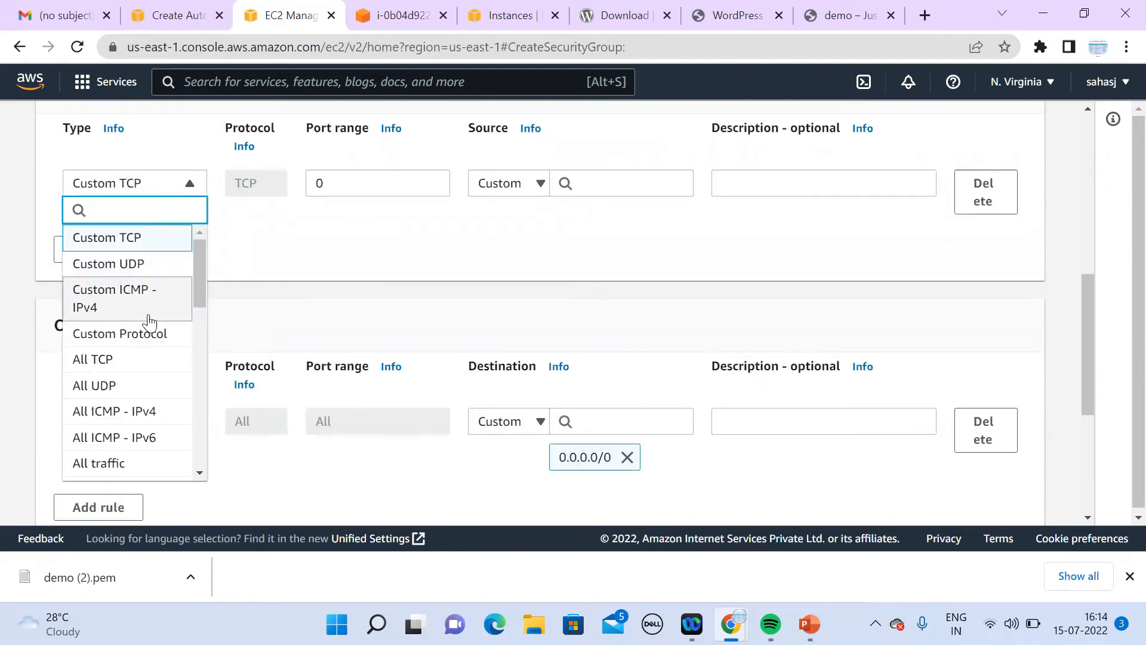
{"action": "left_click", "coordinate": [165, 466]}
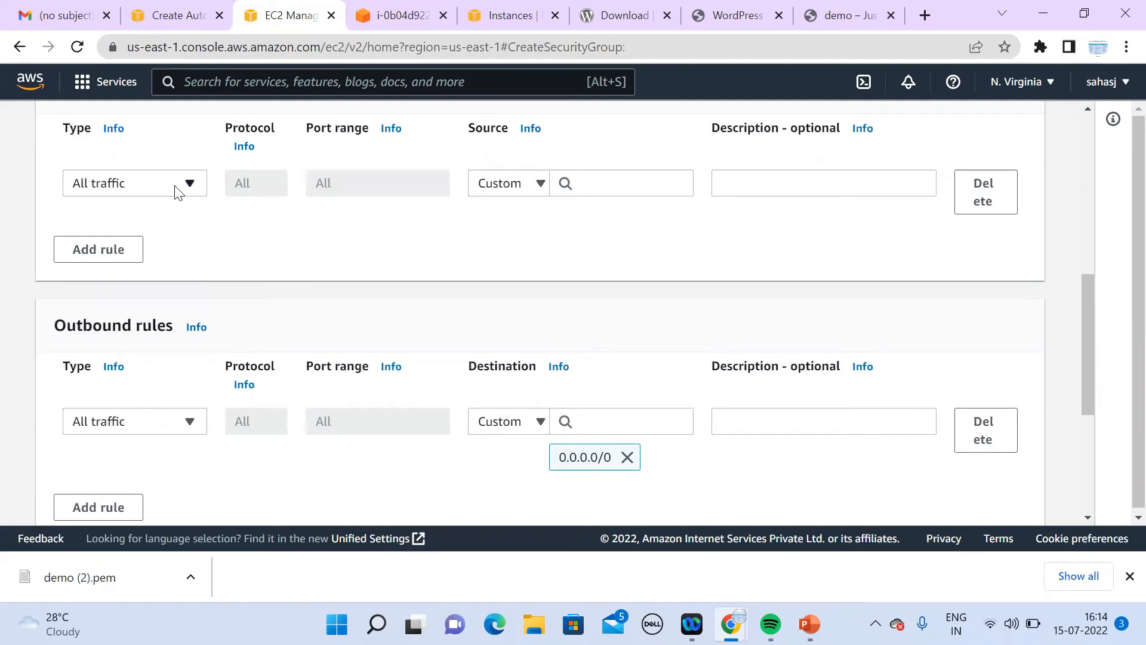
{"action": "left_click", "coordinate": [628, 179]}
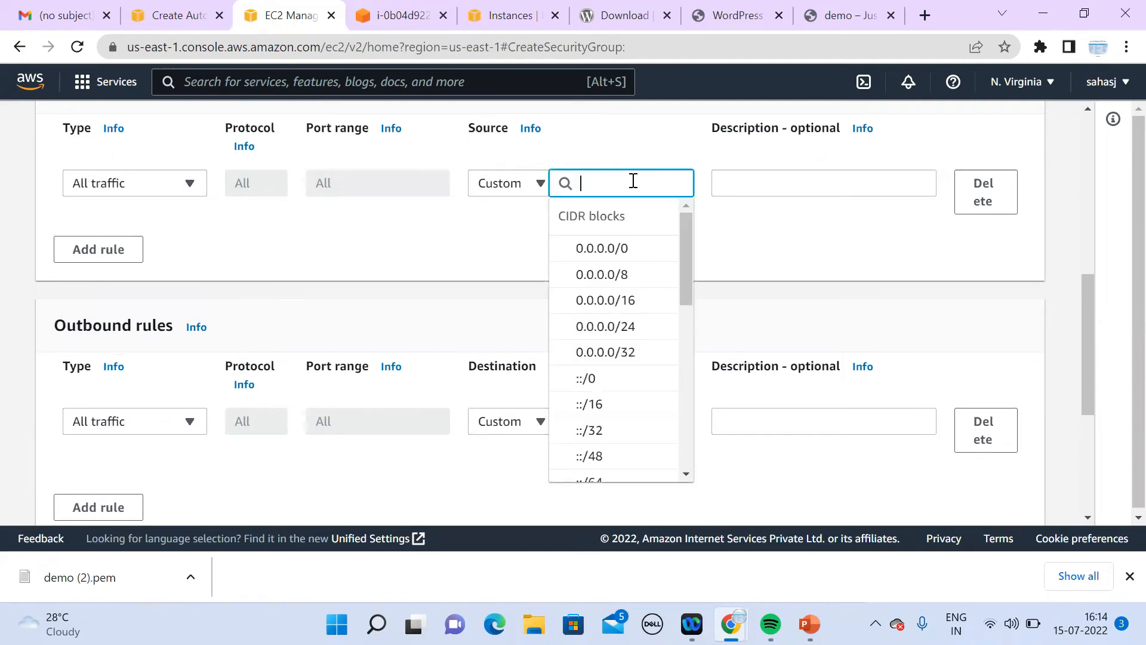
{"action": "left_click", "coordinate": [627, 250]}
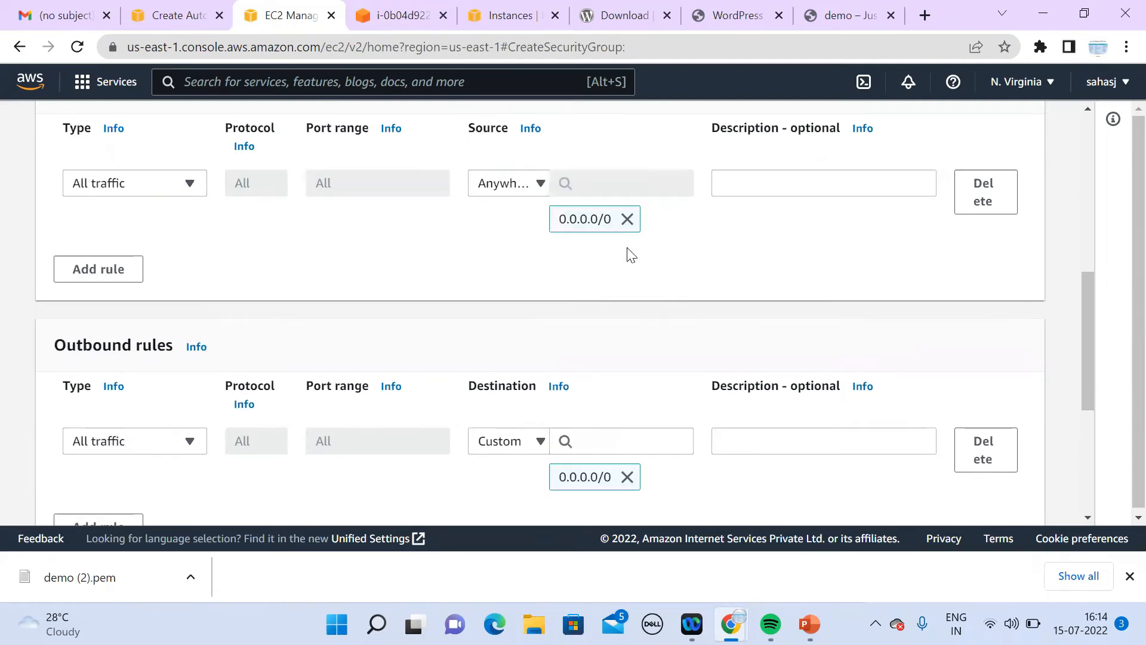
{"action": "left_click_drag", "start_coordinate": [1082, 334], "coordinate": [1086, 434]}
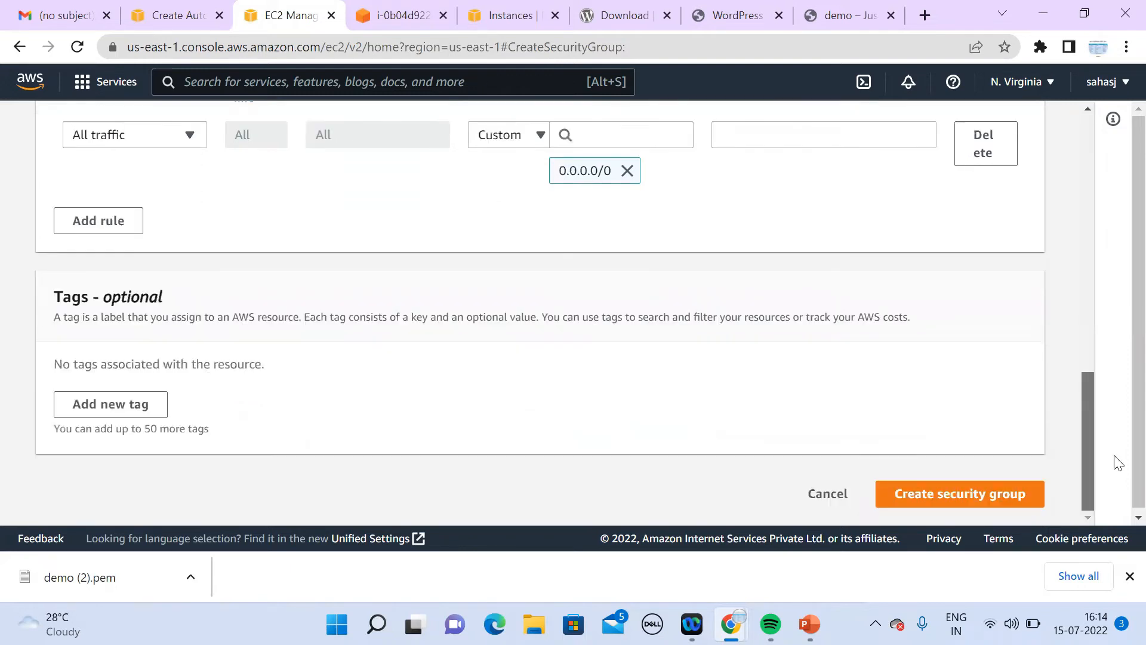
{"action": "left_click", "coordinate": [954, 503]}
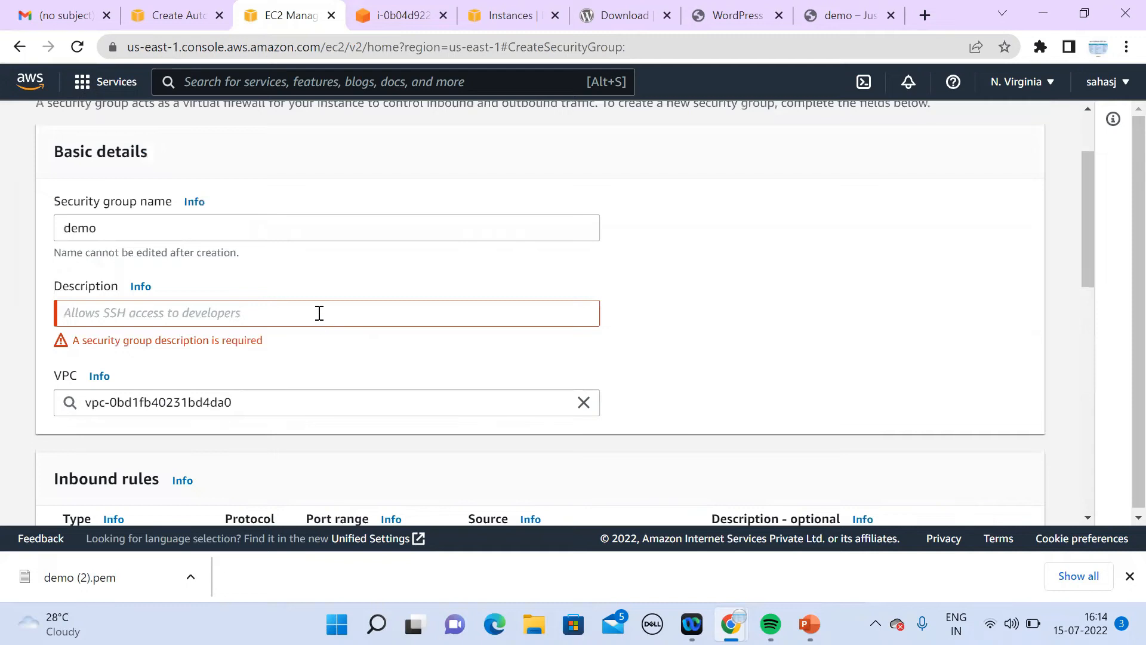
Step: Enter the description 'wordpress' and create the demo security group
{"action": "left_click", "coordinate": [319, 313]}
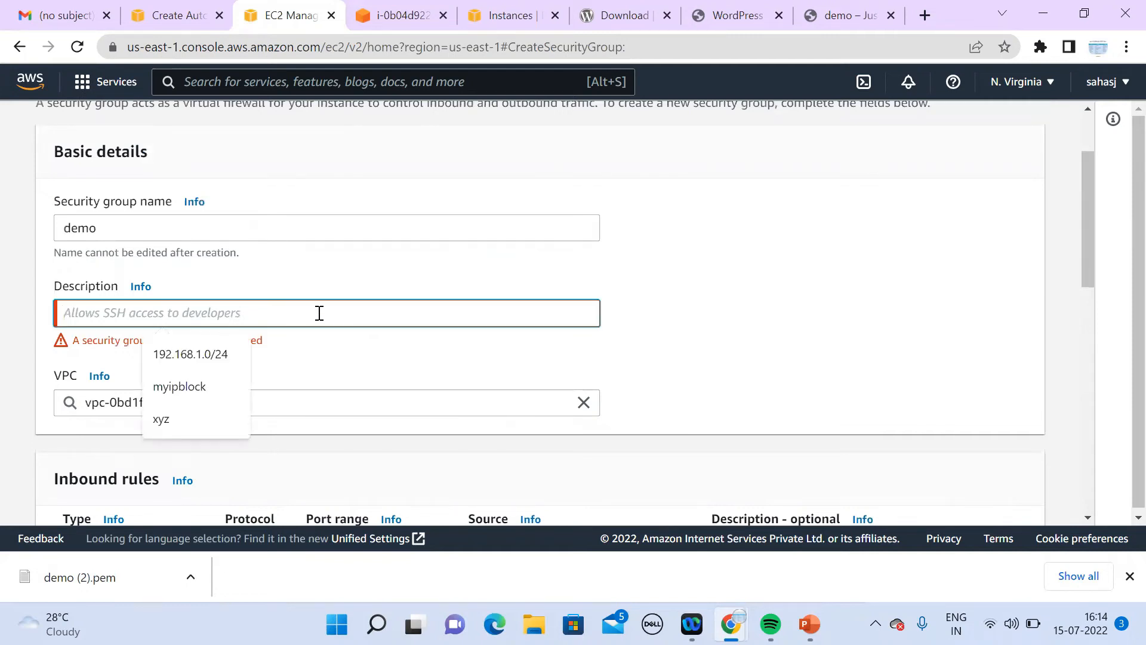
{"action": "type", "text": "wordpress"}
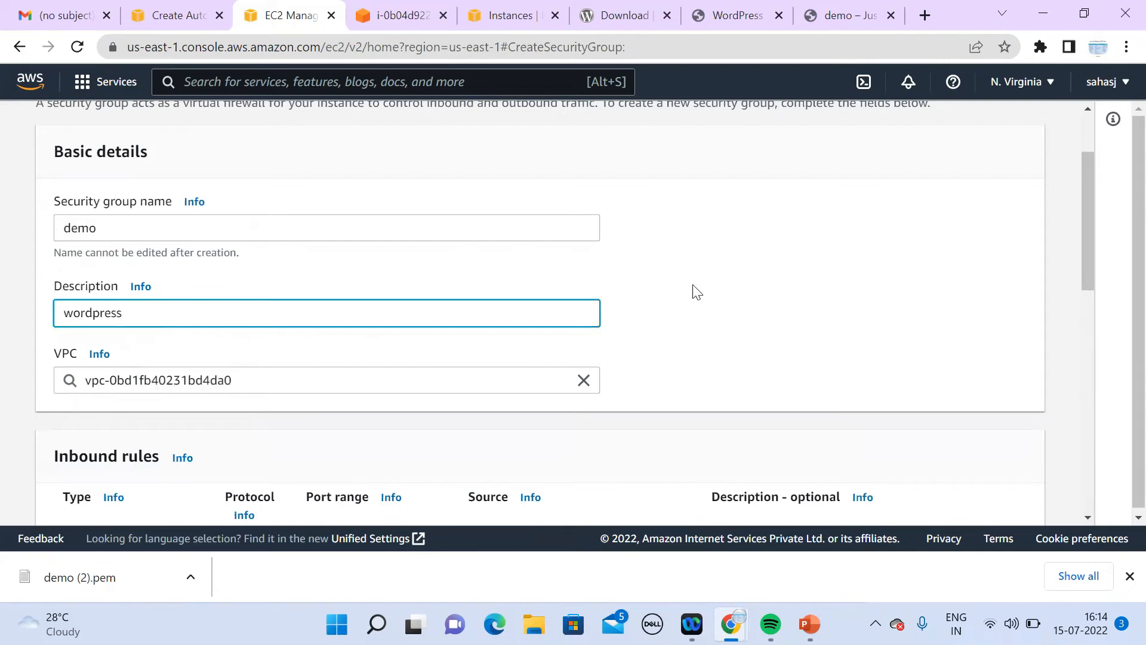
{"action": "left_click_drag", "start_coordinate": [1097, 285], "coordinate": [1118, 537]}
{"action": "left_click", "coordinate": [961, 494]}
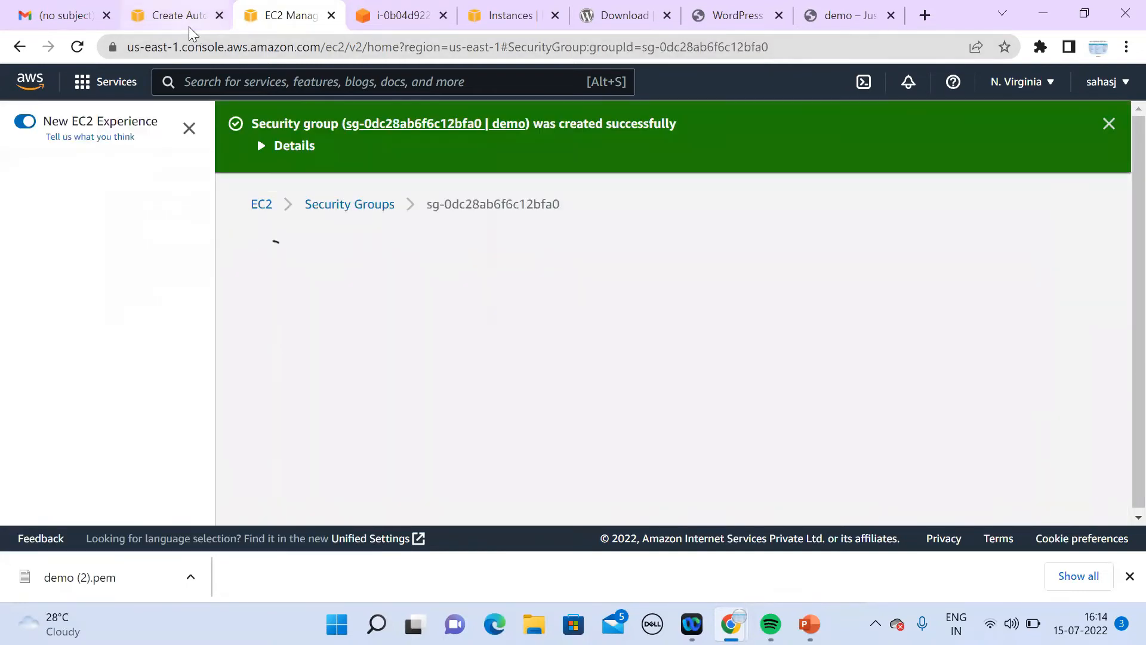
{"action": "left_click", "coordinate": [189, 26]}
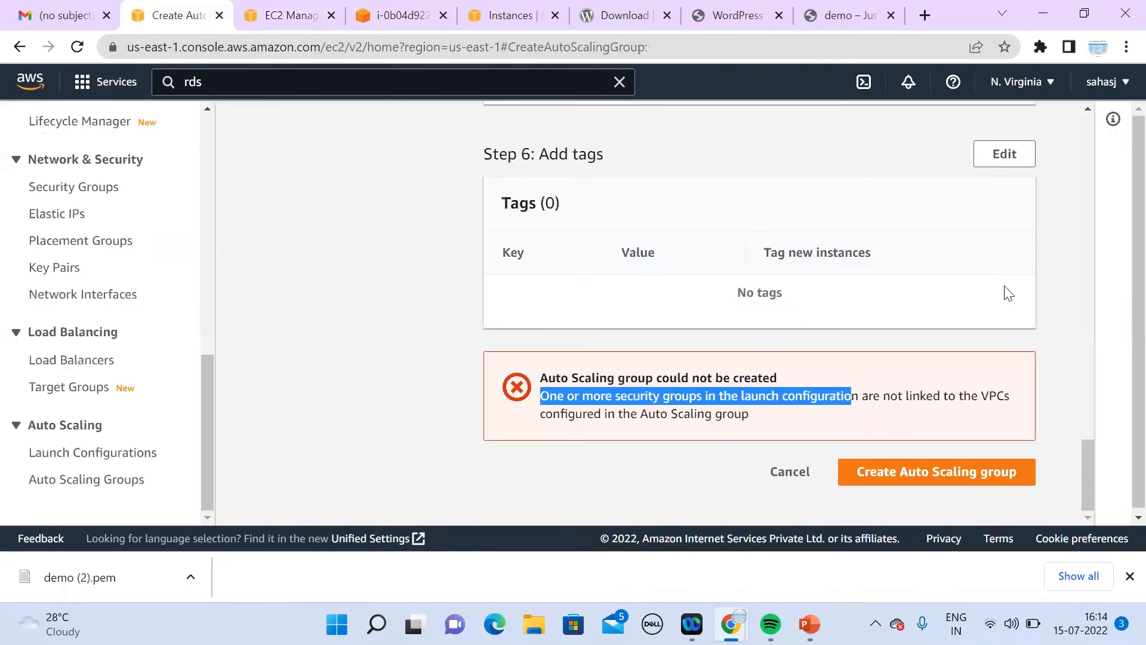
Step: In Launch Configurations, select the demo configuration and choose Delete from its actions
{"action": "left_click", "coordinate": [393, 19]}
{"action": "left_click", "coordinate": [502, 16]}
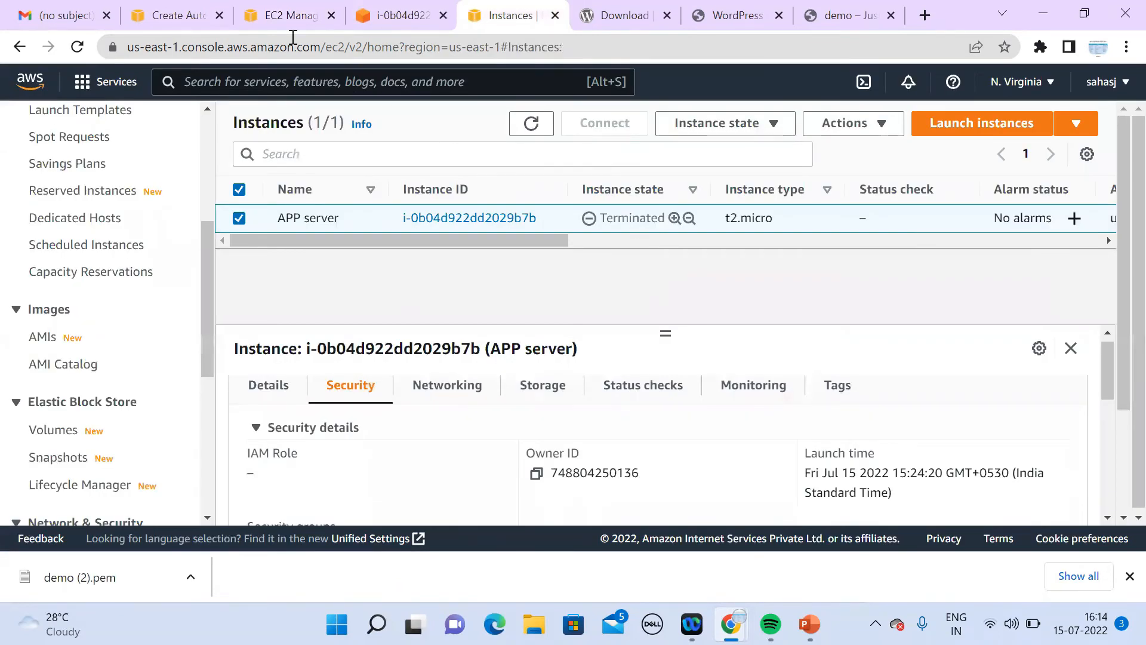
{"action": "left_click", "coordinate": [286, 16]}
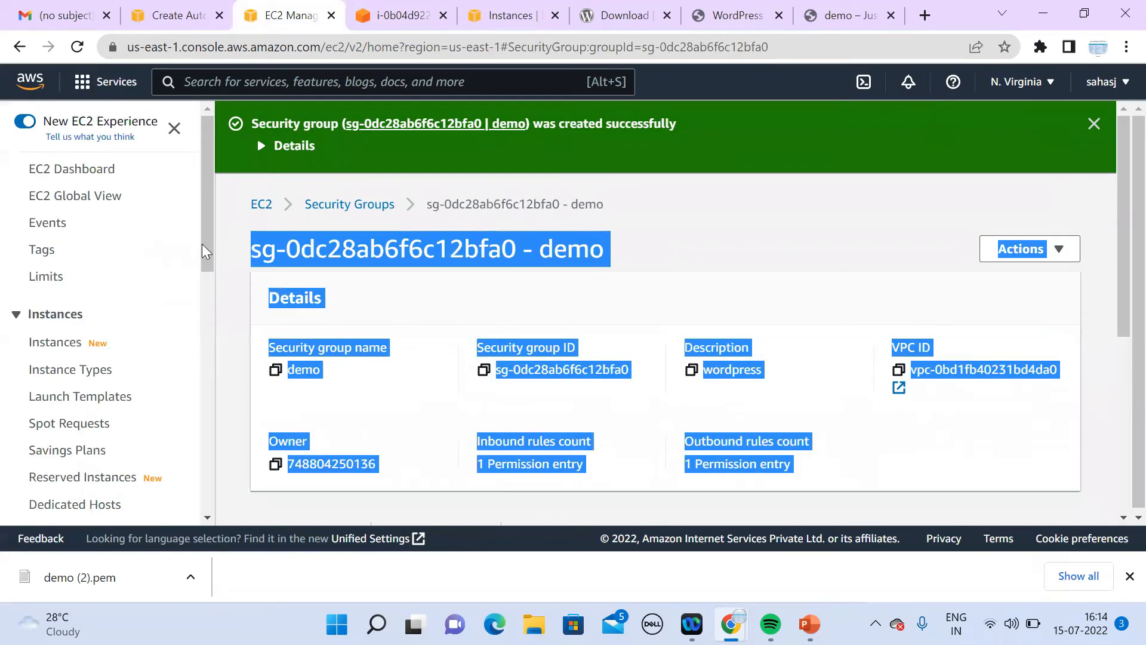
{"action": "left_click_drag", "start_coordinate": [202, 243], "coordinate": [203, 483]}
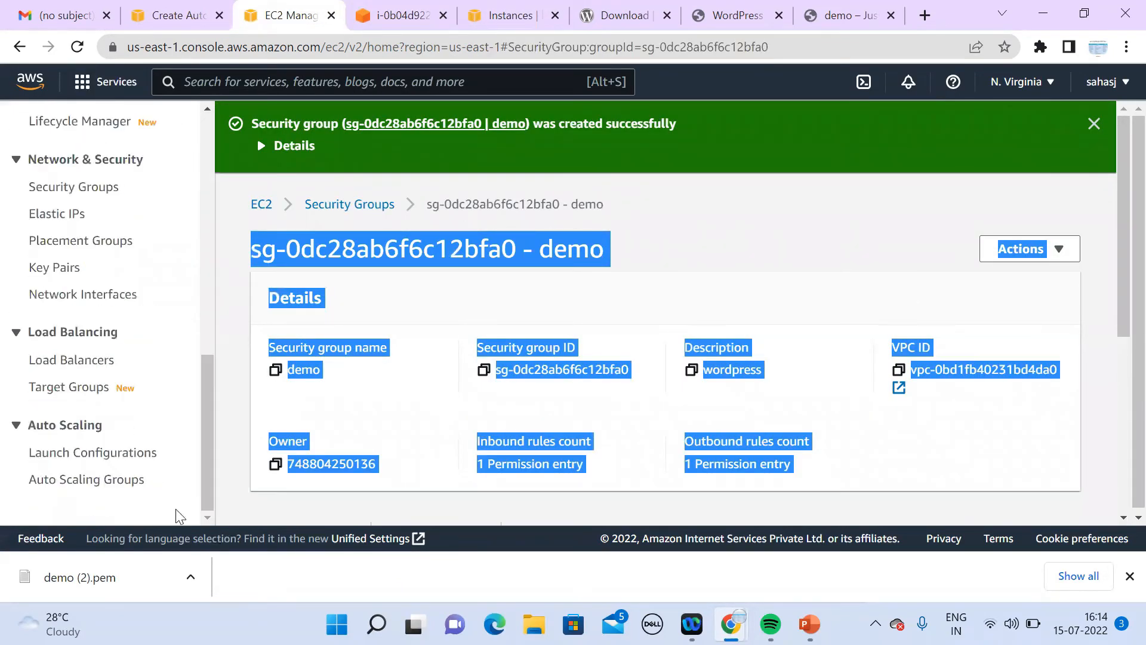
{"action": "left_click", "coordinate": [93, 456]}
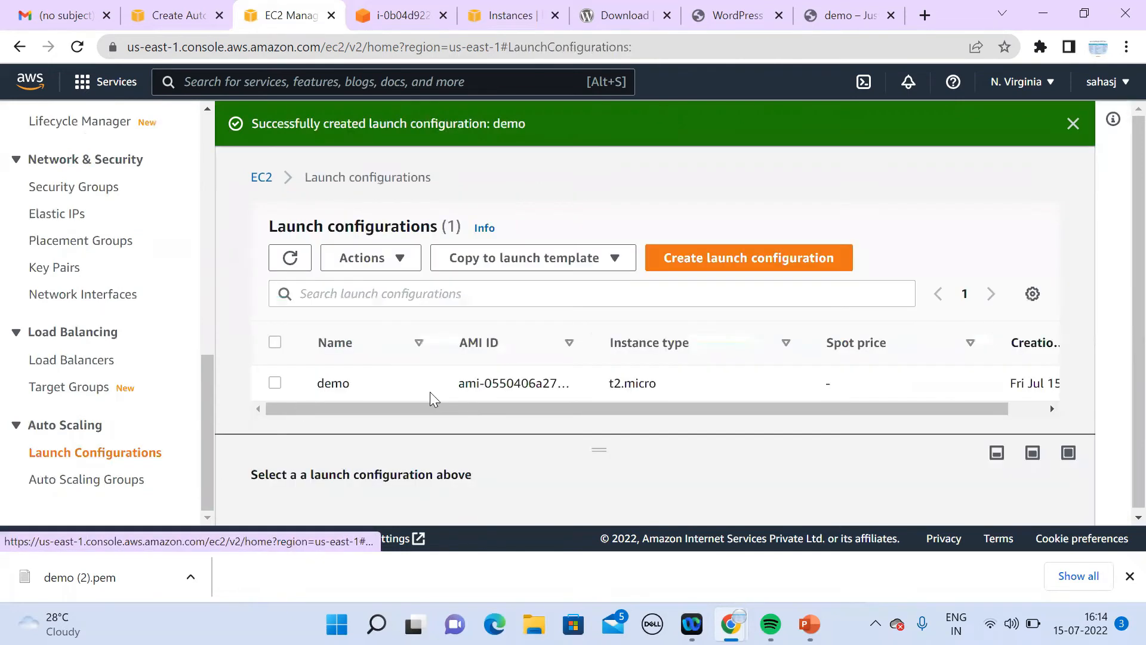
{"action": "left_click", "coordinate": [274, 383]}
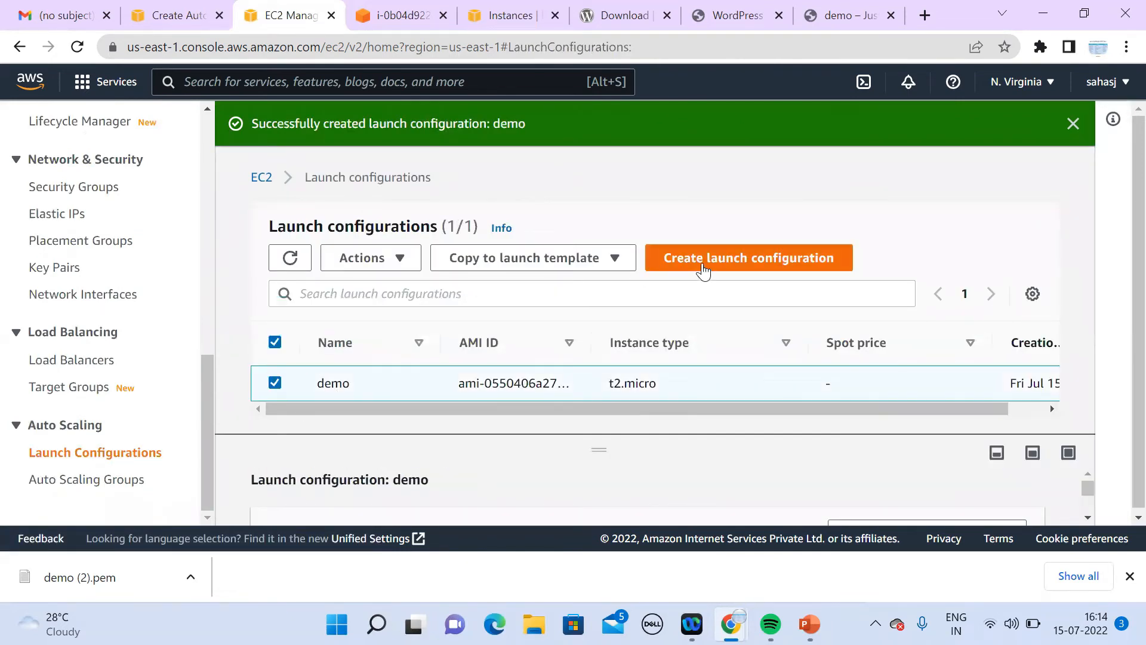
{"action": "left_click", "coordinate": [379, 257]}
{"action": "left_click", "coordinate": [387, 291]}
{"action": "left_click", "coordinate": [385, 259]}
Step: Delete the old demo launch configuration and start a new one named demo using the demo AMI
{"action": "left_click", "coordinate": [392, 312]}
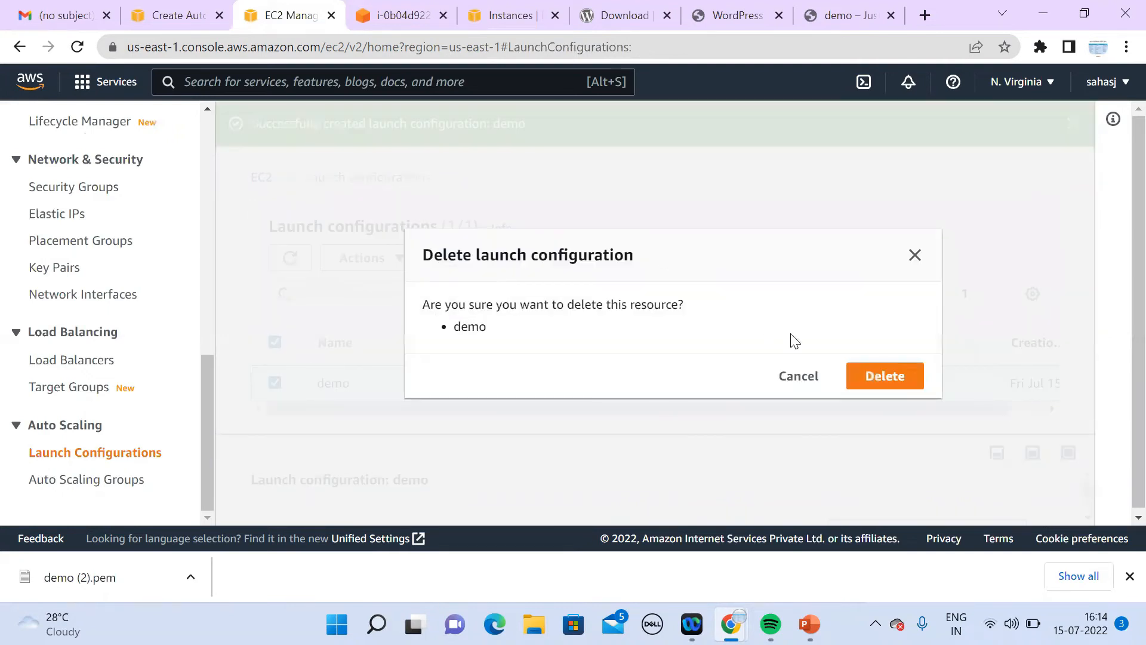
{"action": "left_click", "coordinate": [871, 375]}
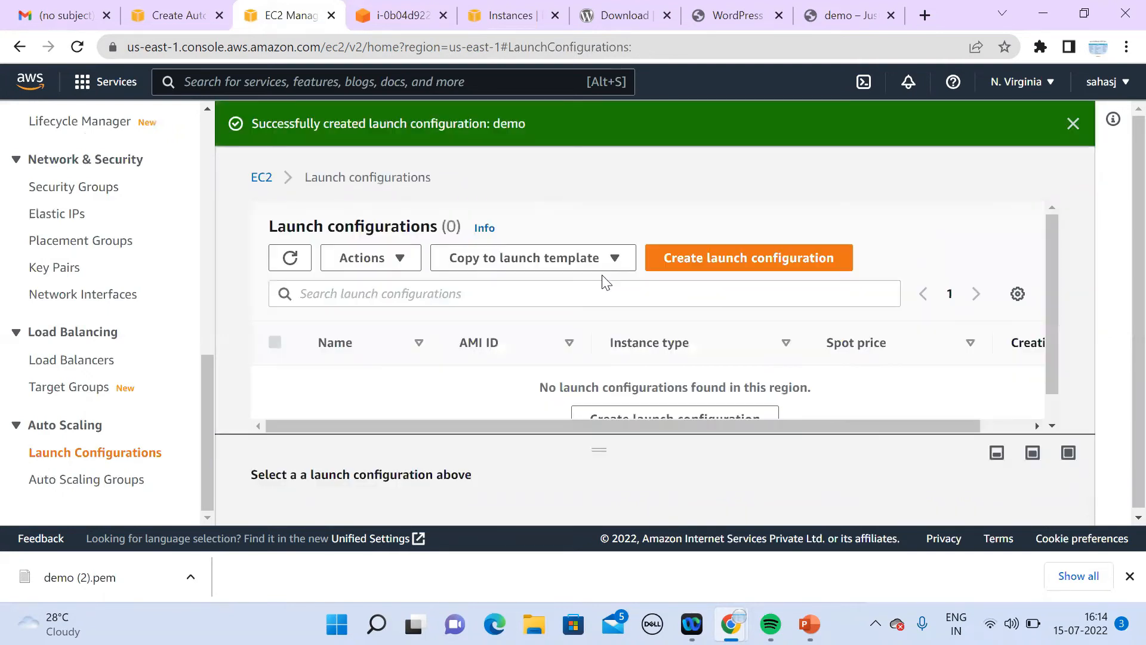
{"action": "left_click", "coordinate": [691, 260]}
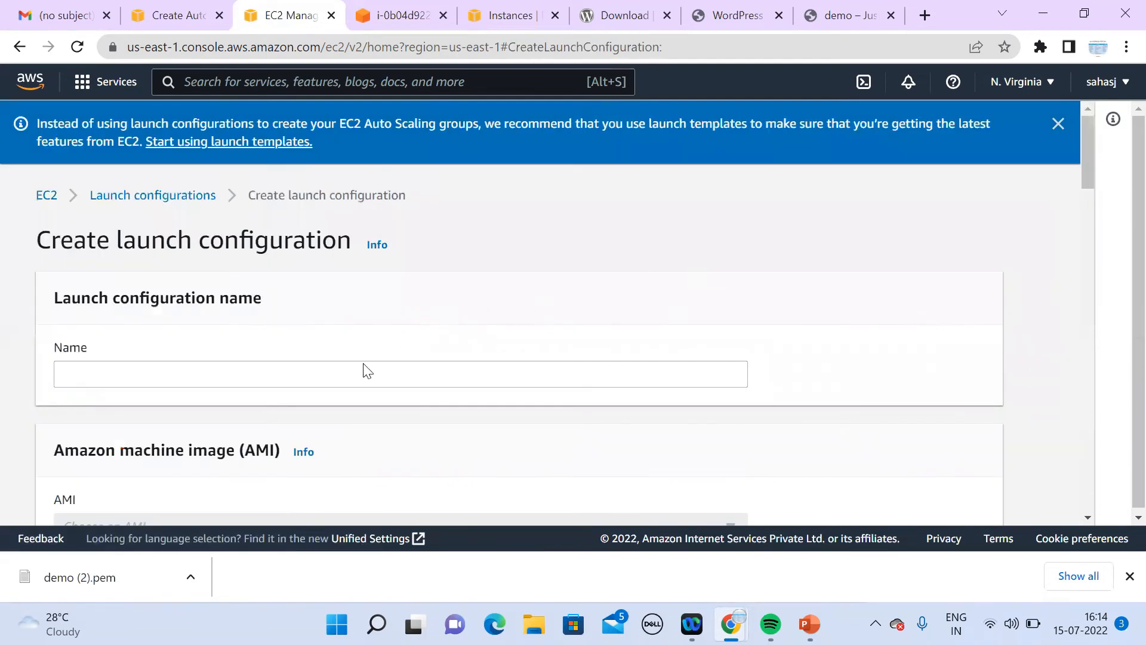
{"action": "left_click", "coordinate": [329, 371]}
{"action": "type", "text": "demo"}
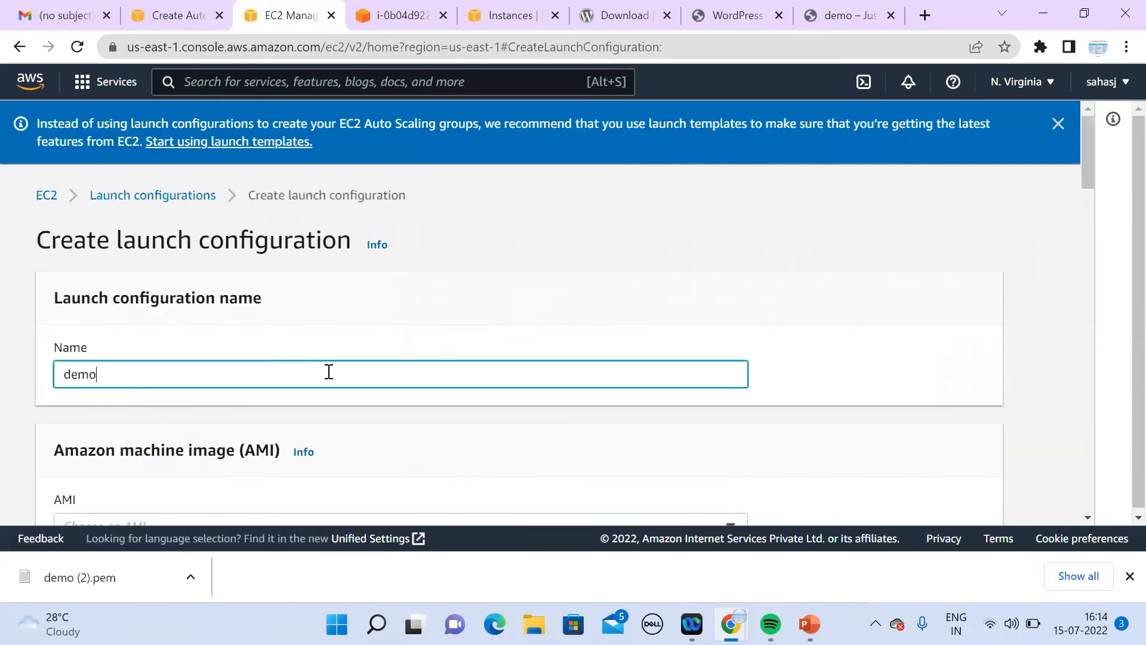
{"action": "scroll", "coordinate": [1087, 517], "scroll_direction": "down", "scroll_amount": 2}
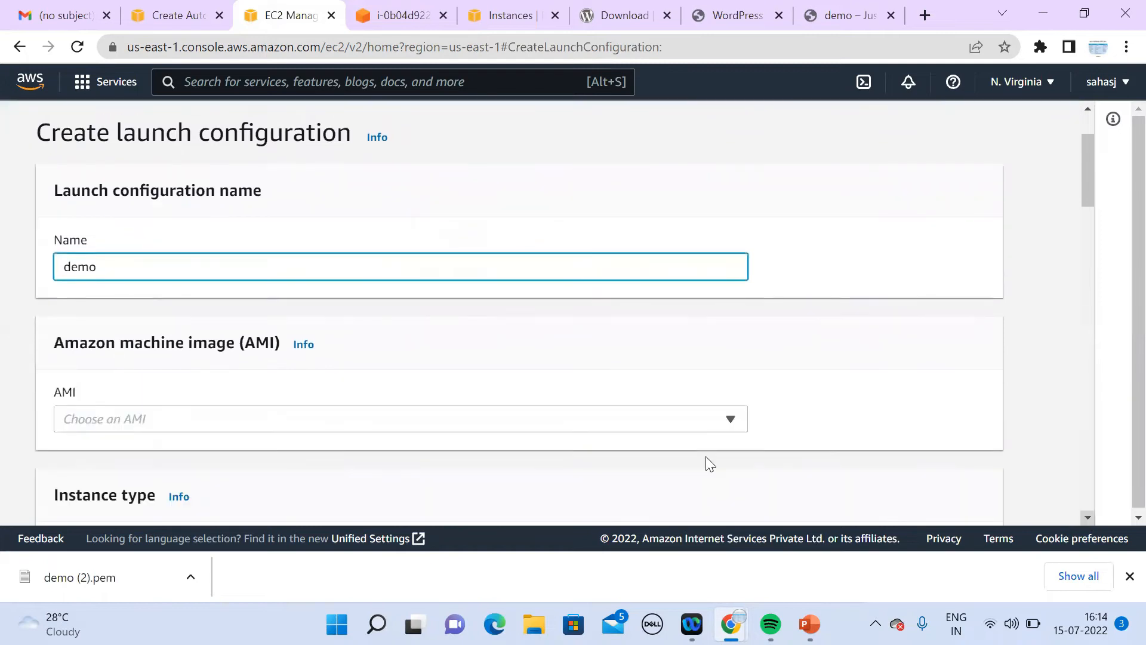
{"action": "left_click", "coordinate": [550, 425]}
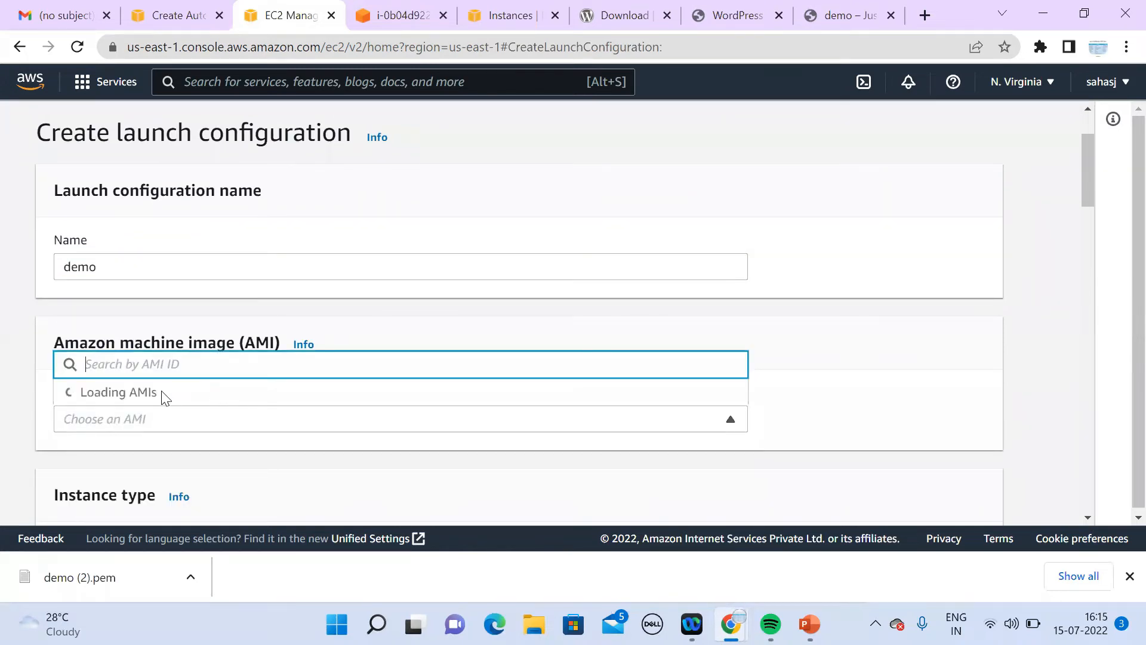
{"action": "left_click", "coordinate": [230, 259]}
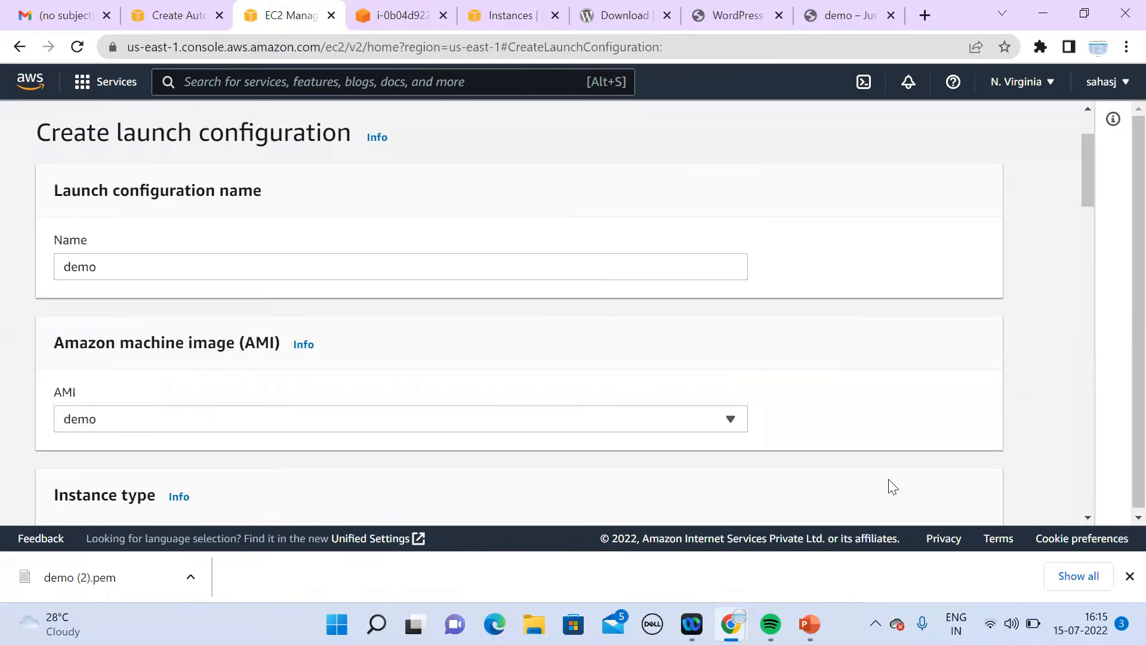
{"action": "scroll", "coordinate": [1088, 517], "scroll_direction": "down", "scroll_amount": 4}
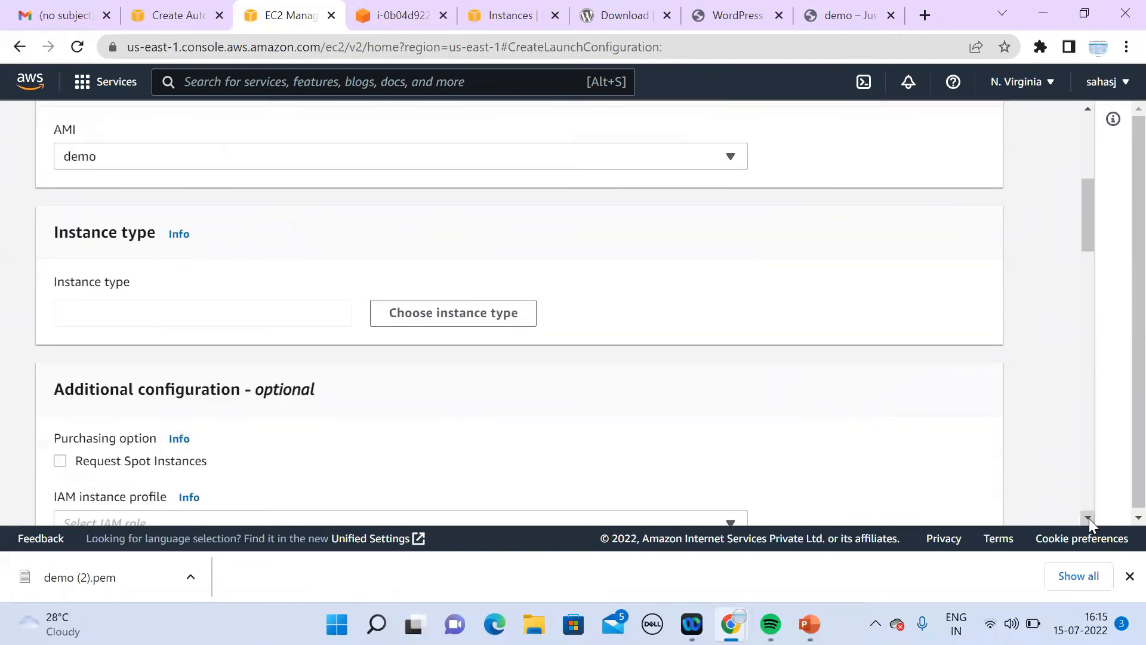
Step: Set the instance type to t2.micro
{"action": "left_click", "coordinate": [421, 316]}
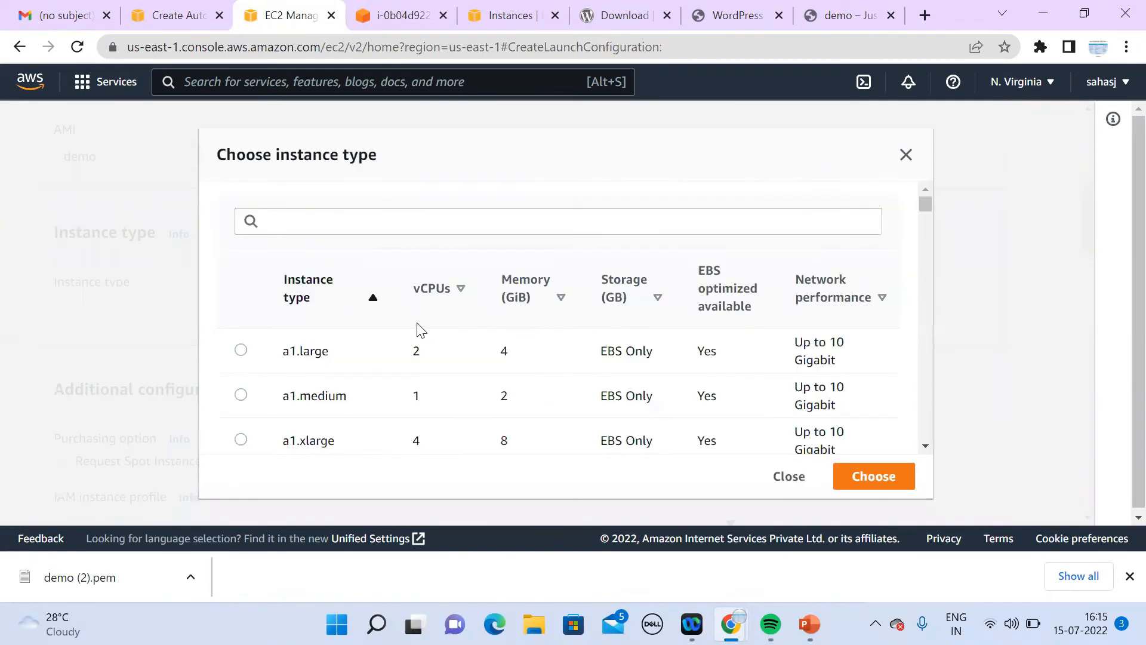
{"action": "left_click", "coordinate": [379, 223]}
{"action": "type", "text": "t2"}
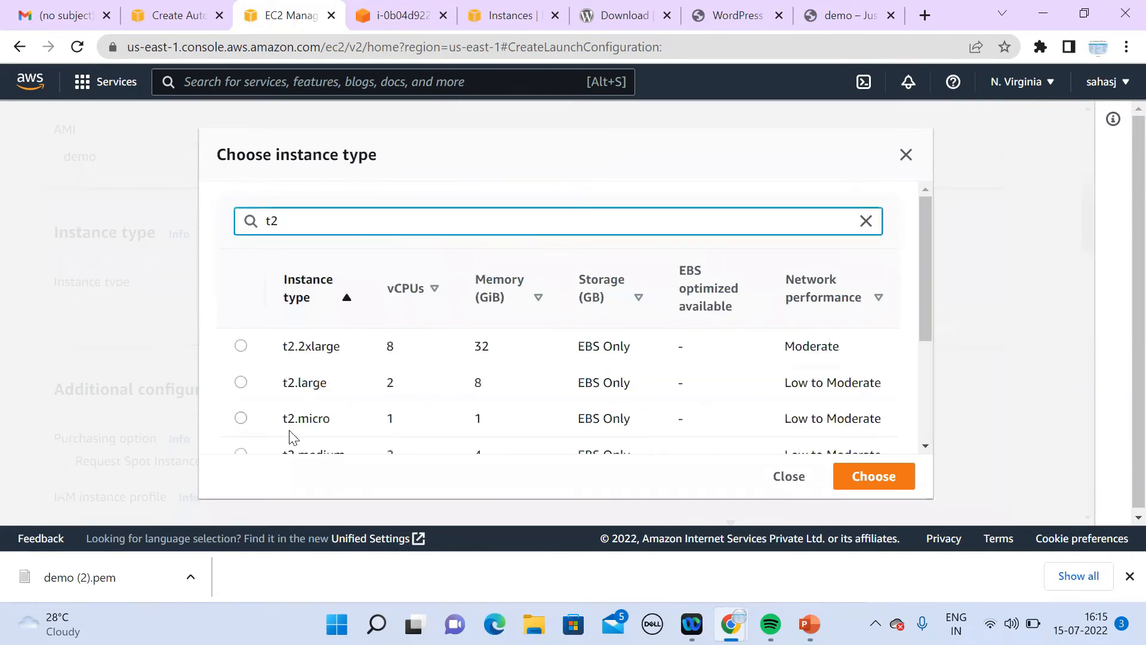
{"action": "left_click", "coordinate": [240, 418]}
{"action": "left_click", "coordinate": [872, 478]}
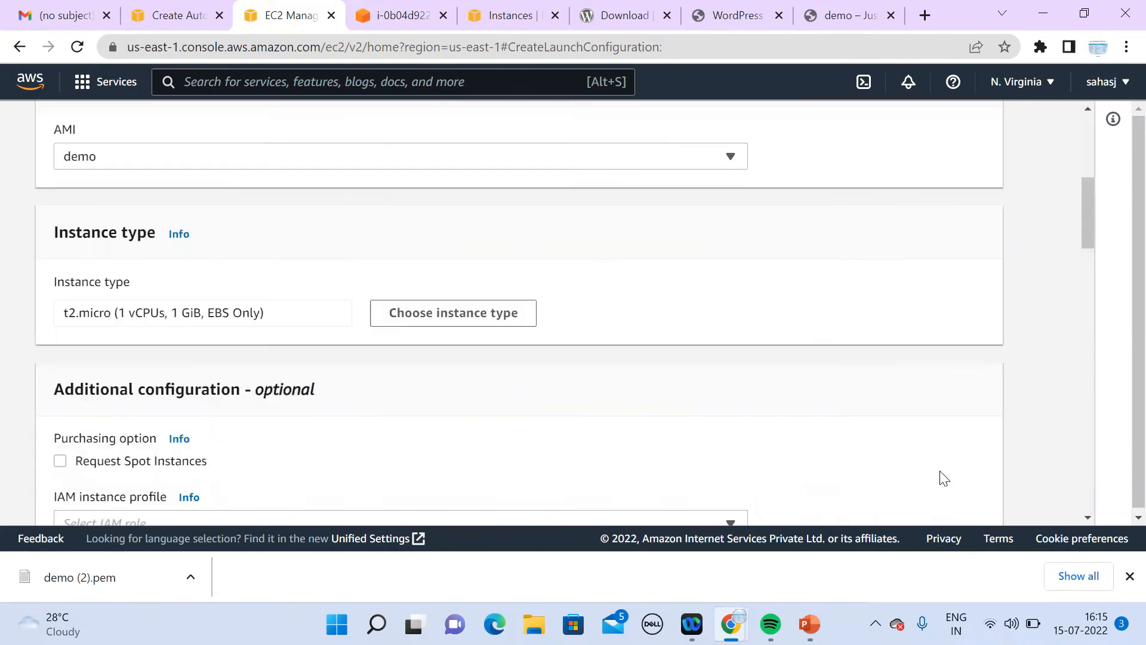
{"action": "left_click_drag", "start_coordinate": [1086, 226], "coordinate": [1093, 276]}
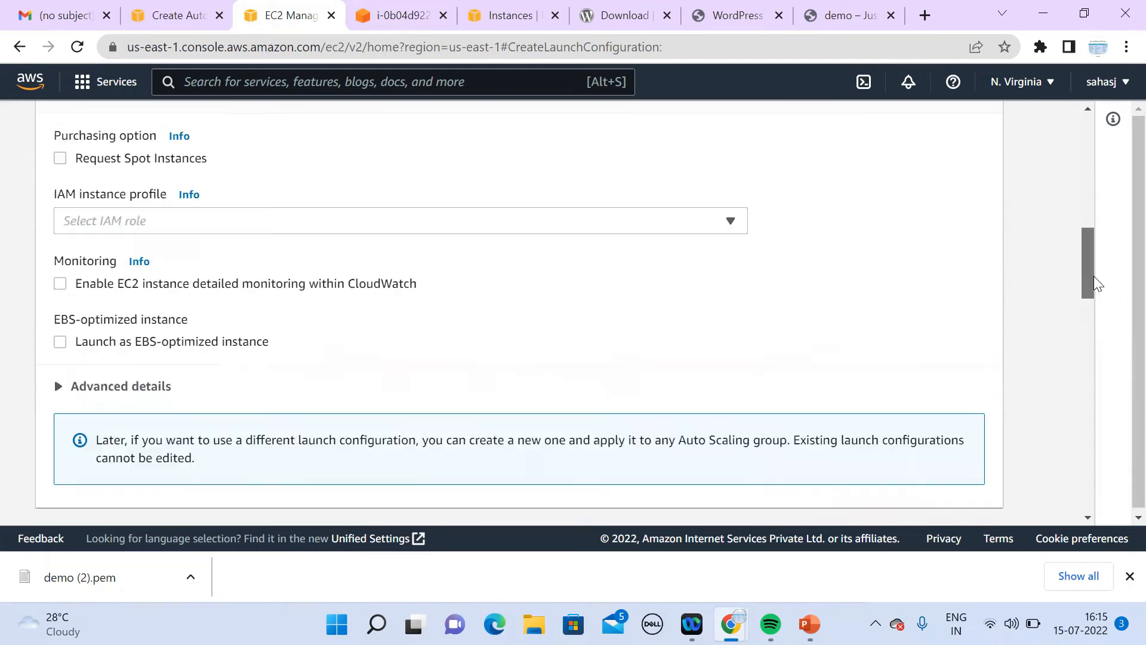
{"action": "left_click_drag", "start_coordinate": [1106, 325], "coordinate": [1114, 405]}
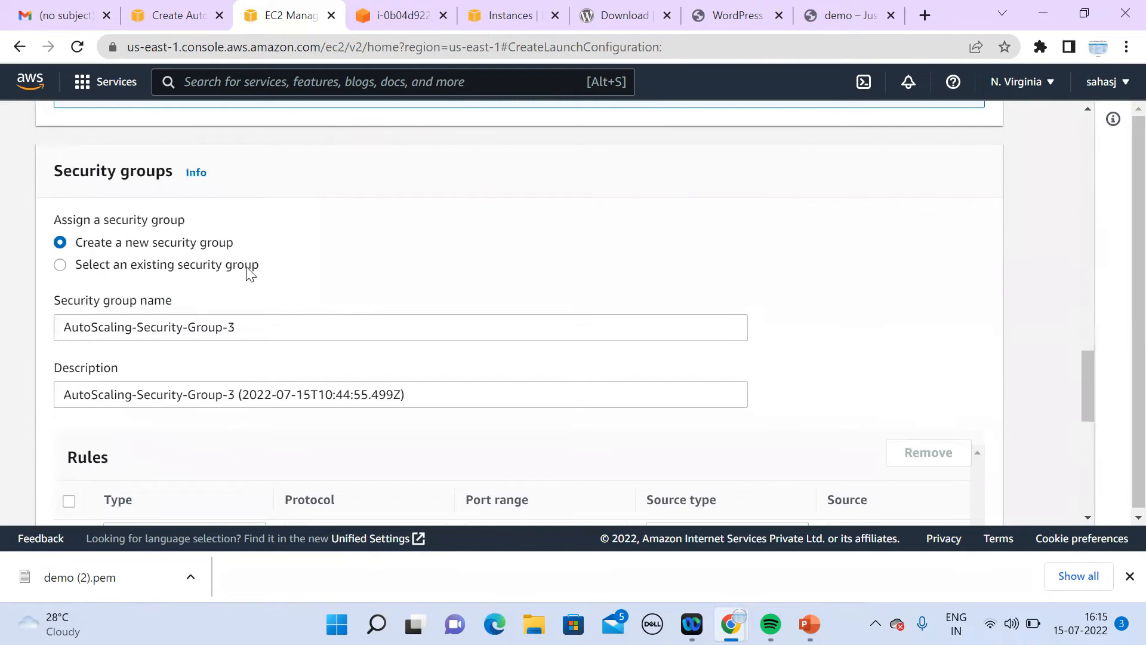
Step: Use the existing demo security group and demo key pair, then create the launch configuration
{"action": "left_click", "coordinate": [250, 271]}
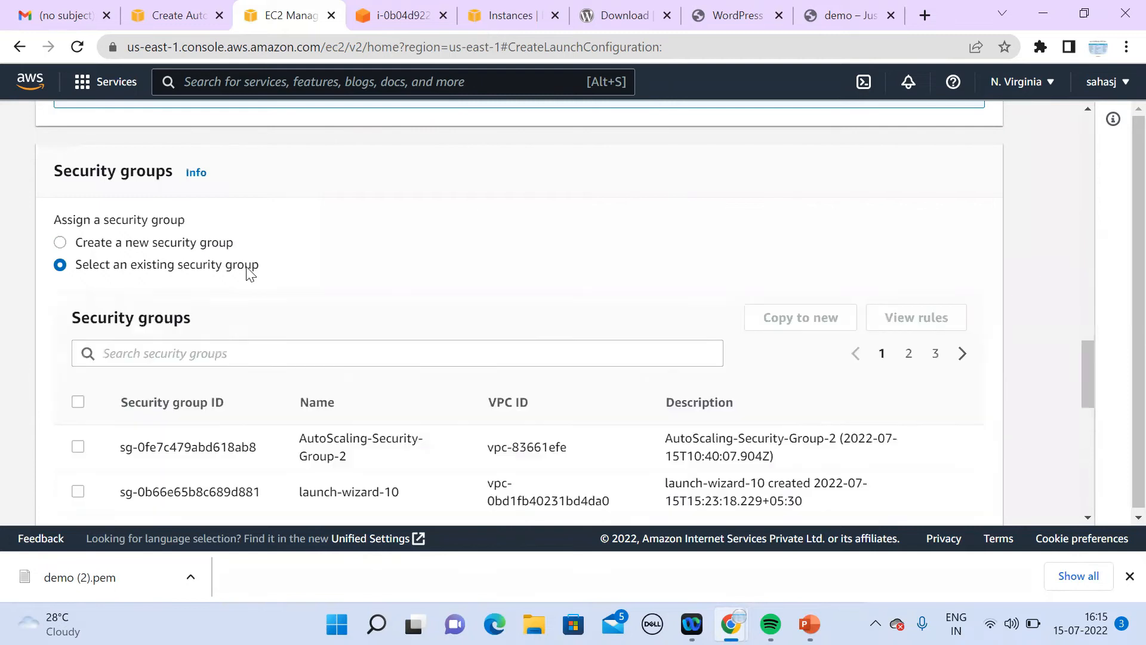
{"action": "left_click", "coordinate": [402, 358]}
{"action": "type", "text": "demo"}
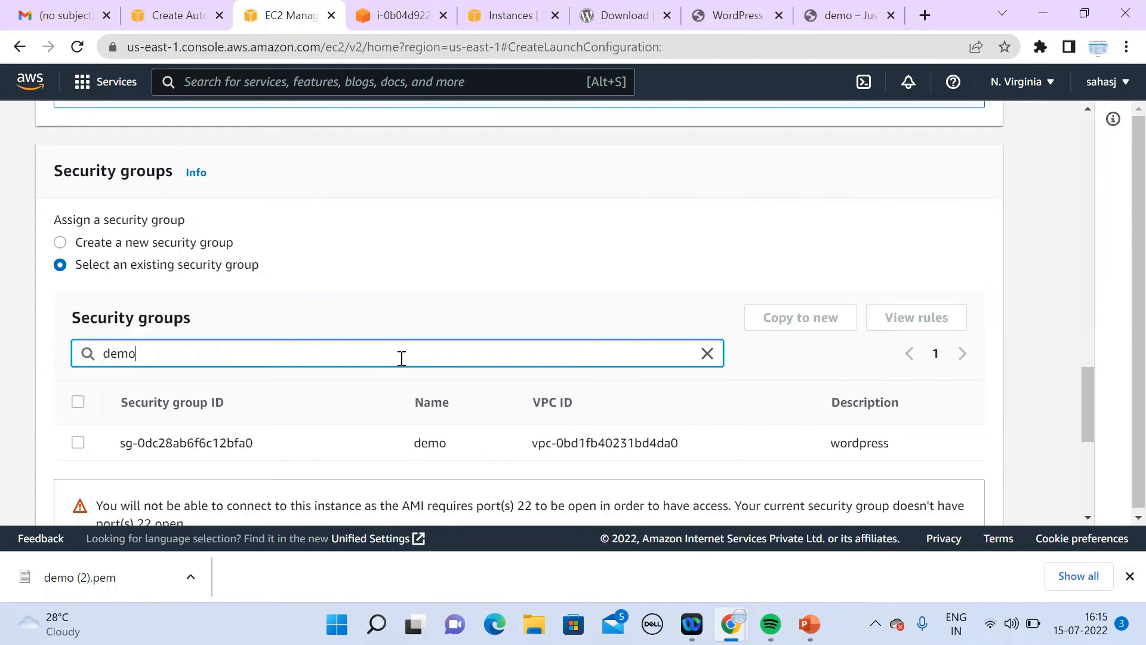
{"action": "left_click", "coordinate": [78, 443]}
{"action": "scroll", "coordinate": [1093, 518], "scroll_direction": "down", "scroll_amount": 5}
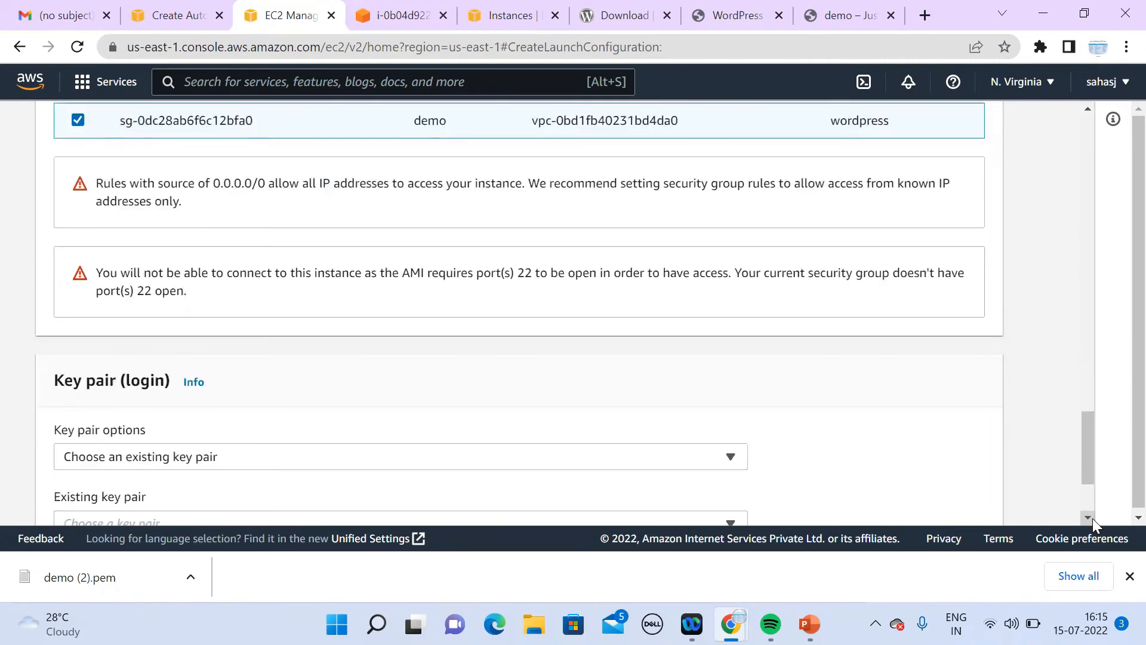
{"action": "scroll", "coordinate": [1092, 518], "scroll_direction": "down", "scroll_amount": 3}
{"action": "left_click", "coordinate": [511, 377]}
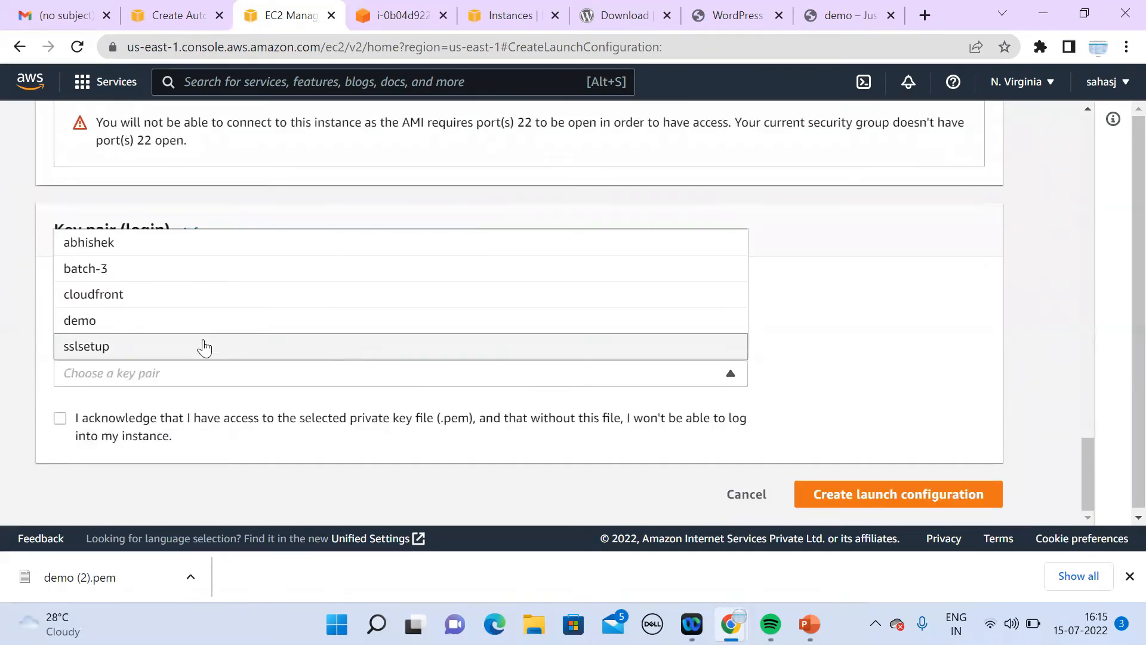
{"action": "left_click", "coordinate": [192, 324]}
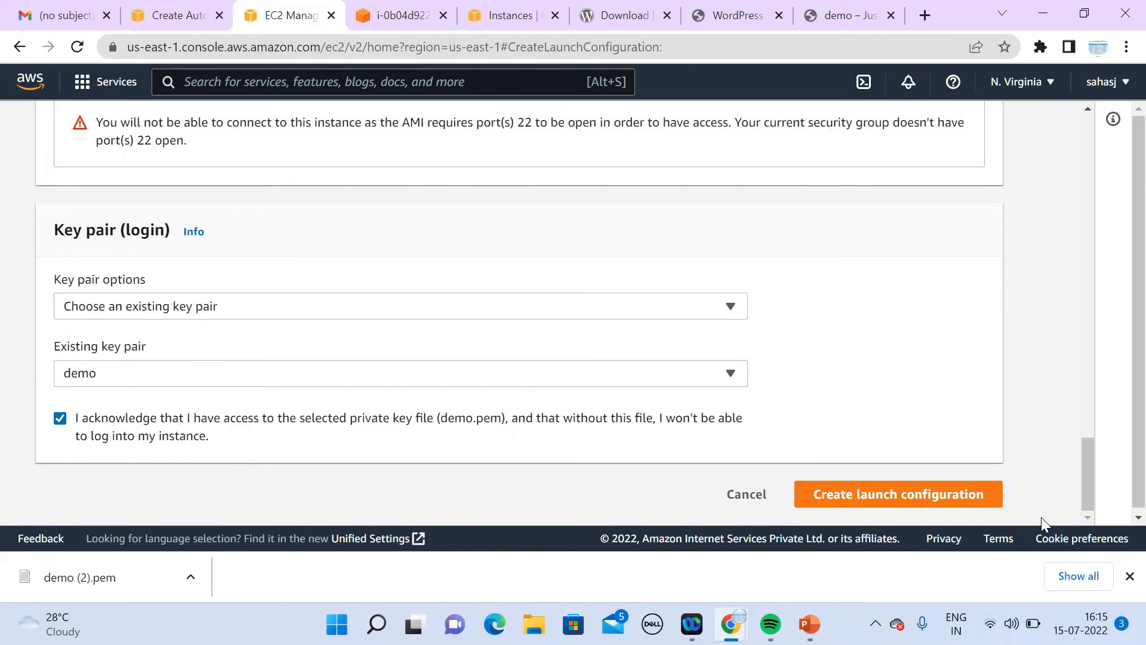
{"action": "left_click", "coordinate": [958, 498]}
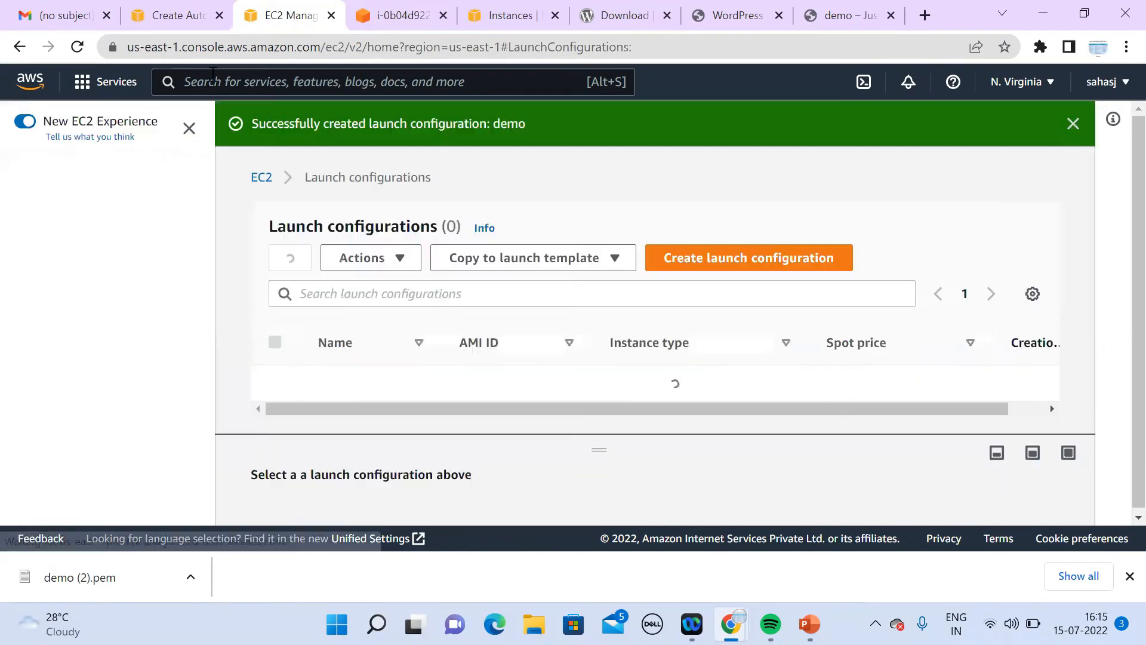
Step: Create the demo-ASG Auto Scaling group and refresh the groups list
{"action": "left_click", "coordinate": [198, 17]}
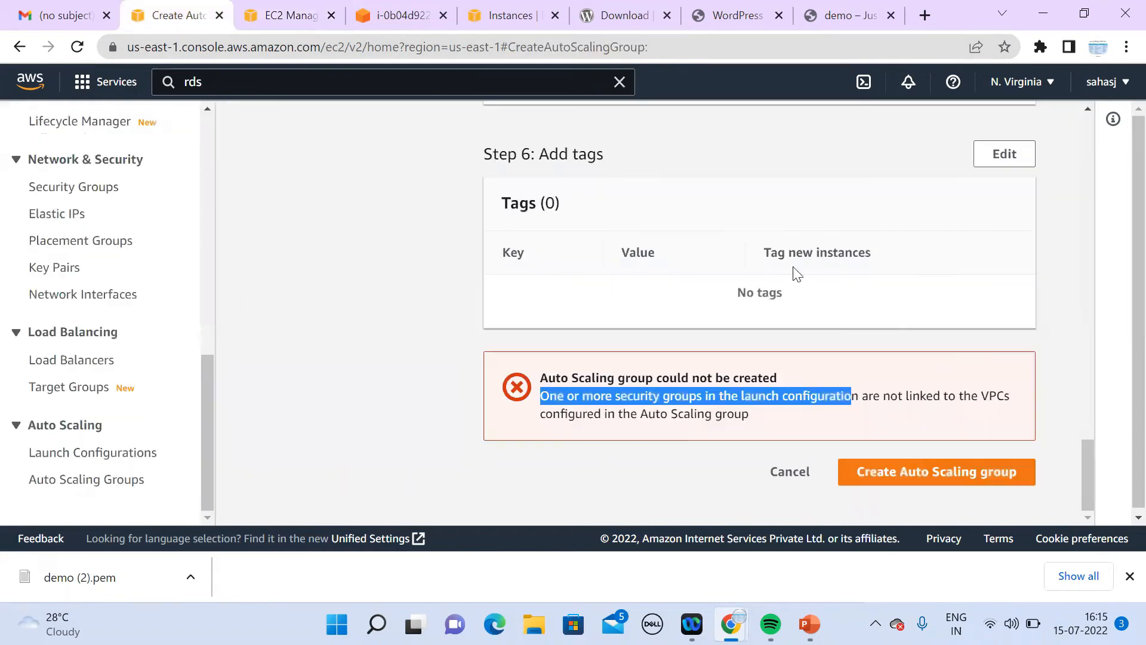
{"action": "left_click", "coordinate": [914, 475]}
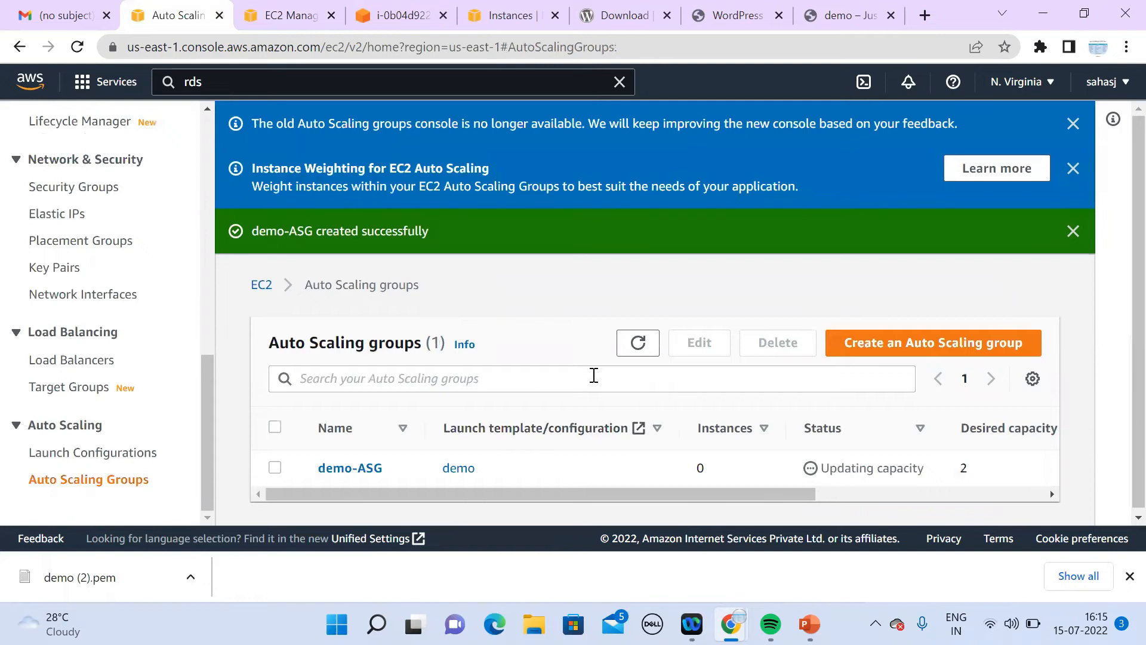
{"action": "left_click", "coordinate": [641, 346]}
{"action": "left_click", "coordinate": [645, 346]}
{"action": "left_click_drag", "start_coordinate": [209, 415], "coordinate": [226, 159]}
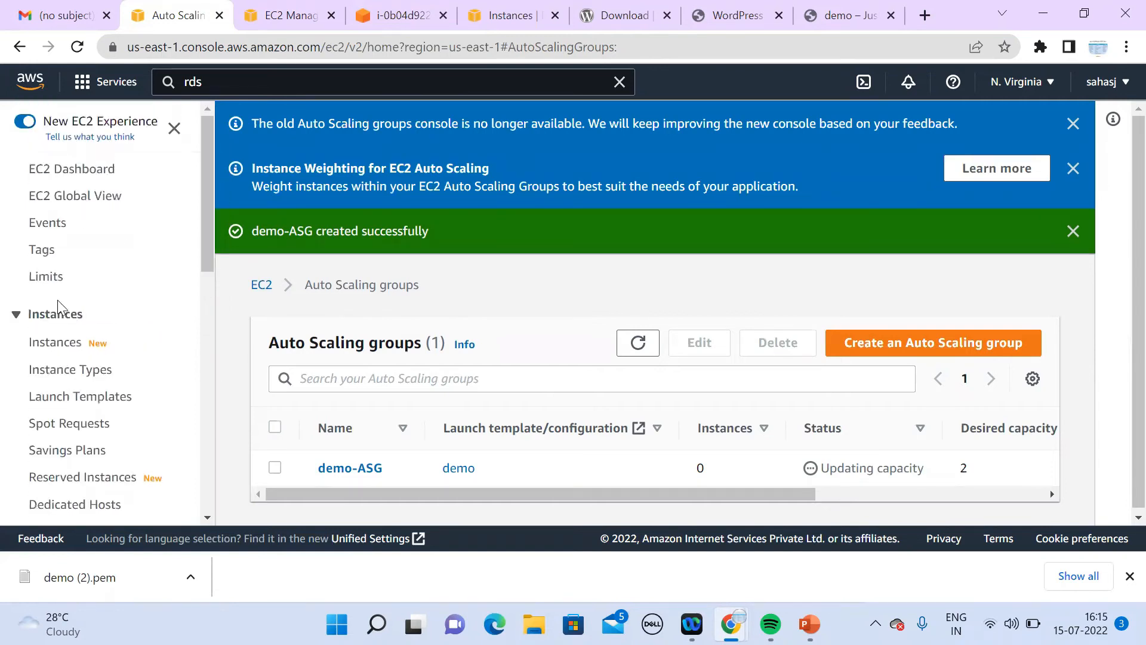
Step: Open the EC2 instances list and refresh it repeatedly
{"action": "left_click", "coordinate": [64, 342]}
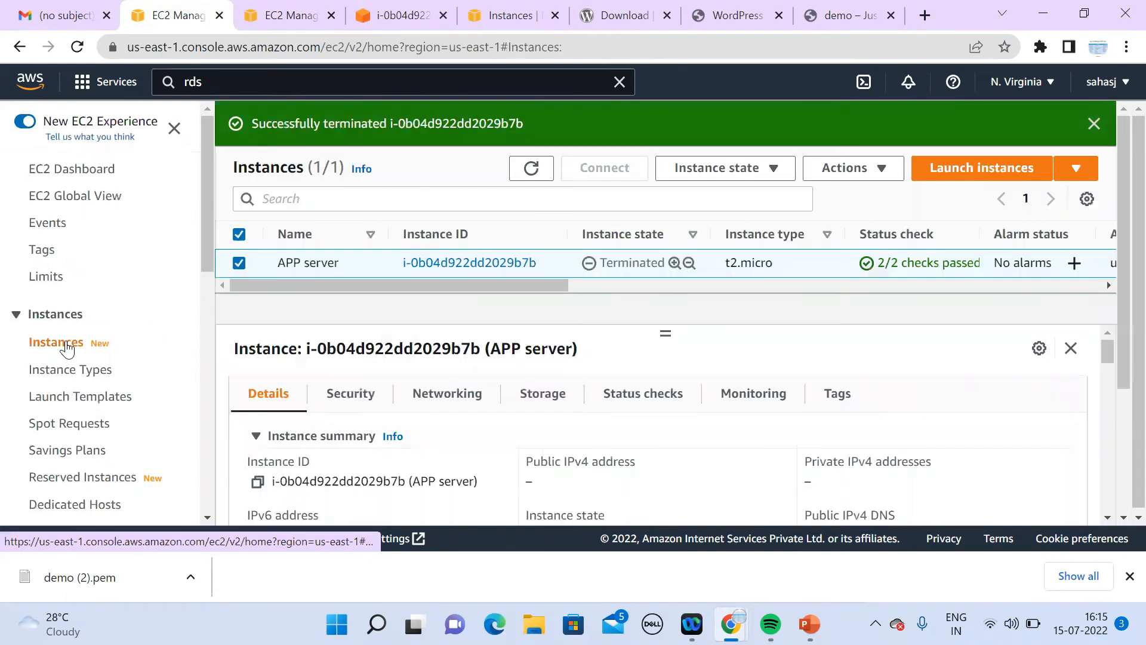
{"action": "left_click", "coordinate": [534, 168]}
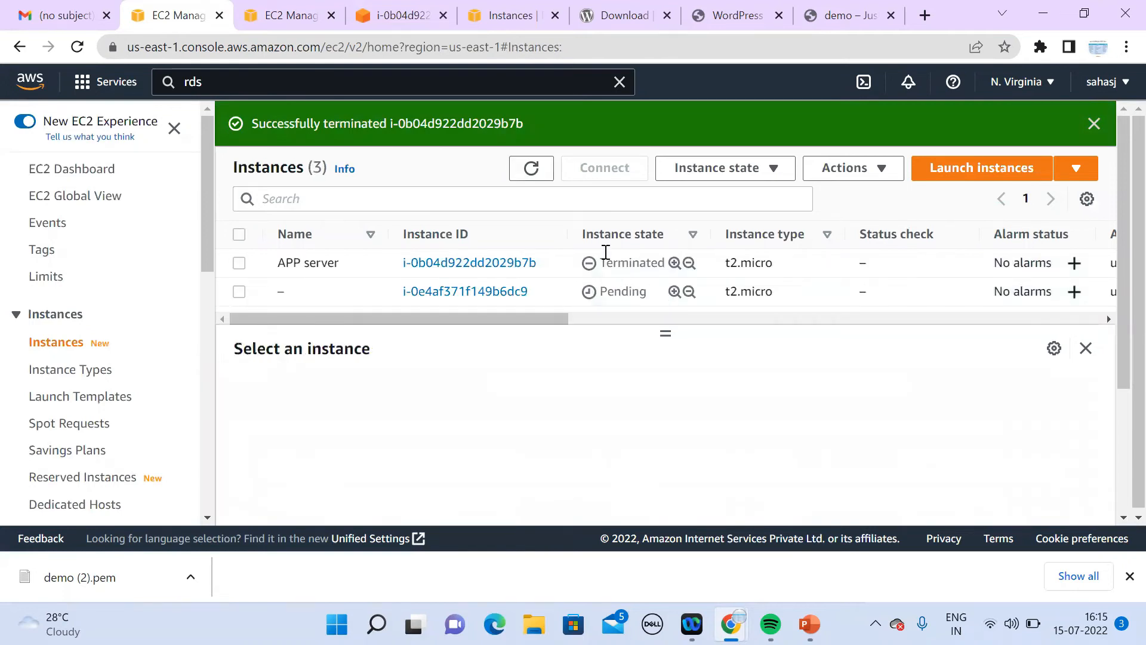
{"action": "left_click", "coordinate": [524, 170]}
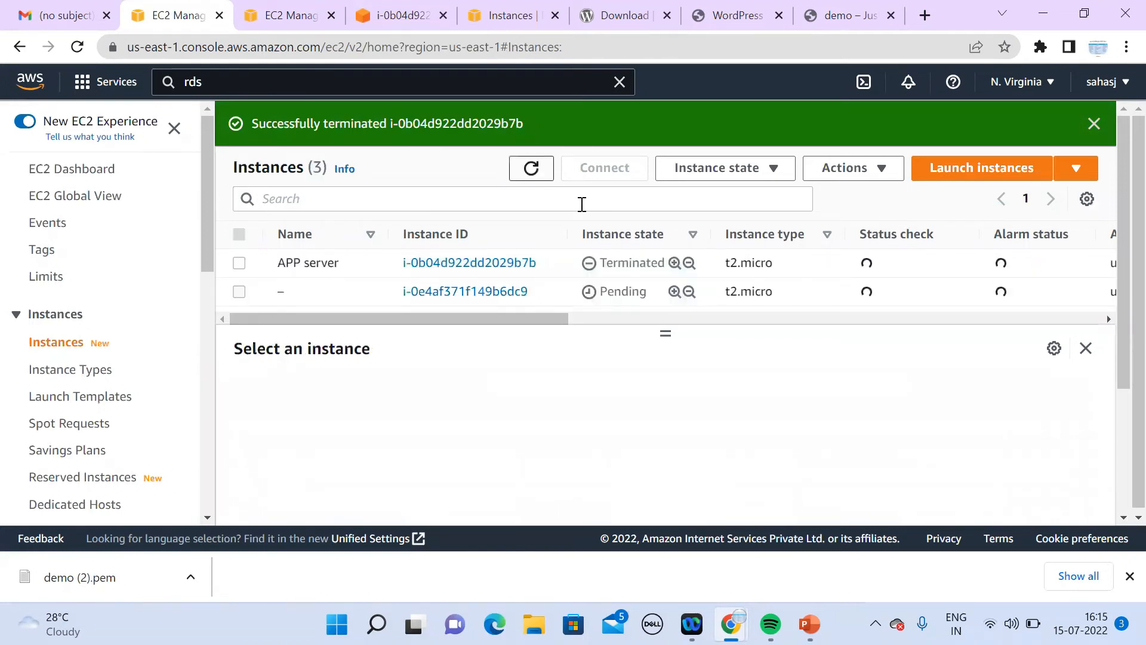
{"action": "left_click", "coordinate": [532, 169]}
{"action": "left_click", "coordinate": [542, 178]}
{"action": "left_click", "coordinate": [542, 178]}
{"action": "left_click", "coordinate": [542, 180]}
{"action": "double_click", "coordinate": [543, 179]}
{"action": "left_click", "coordinate": [544, 180]}
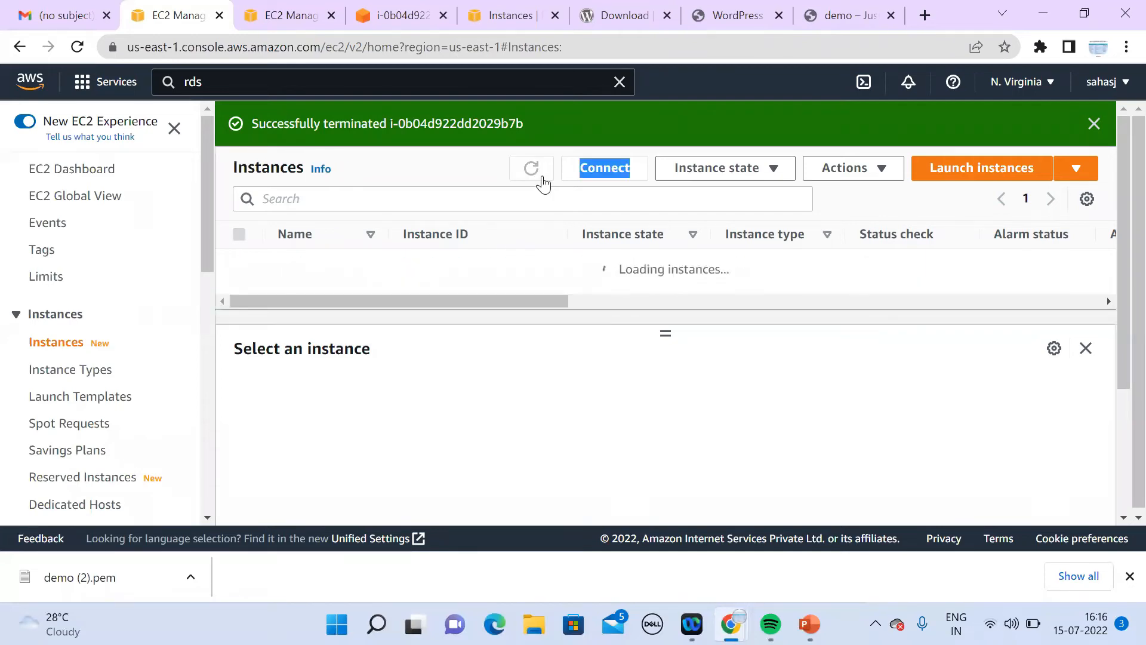
{"action": "left_click", "coordinate": [543, 178]}
Step: Filter instances to state running and refresh until two new t2.micro instances appear
{"action": "left_click", "coordinate": [427, 200]}
{"action": "type", "text": "runni"}
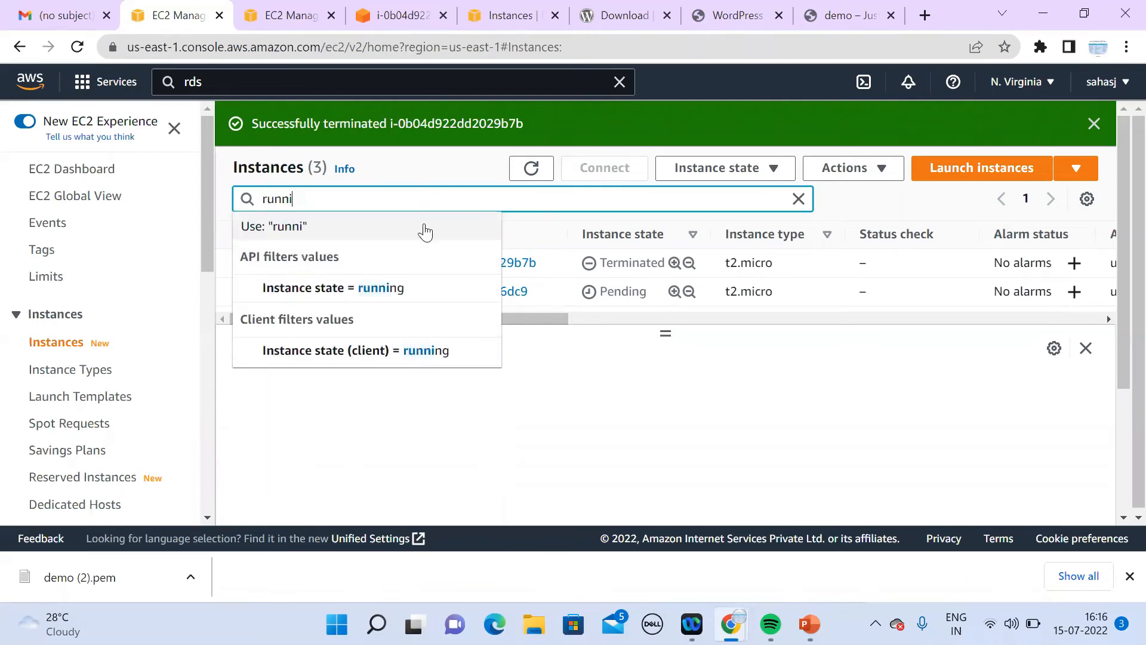
{"action": "left_click", "coordinate": [425, 289]}
{"action": "left_click", "coordinate": [542, 174]}
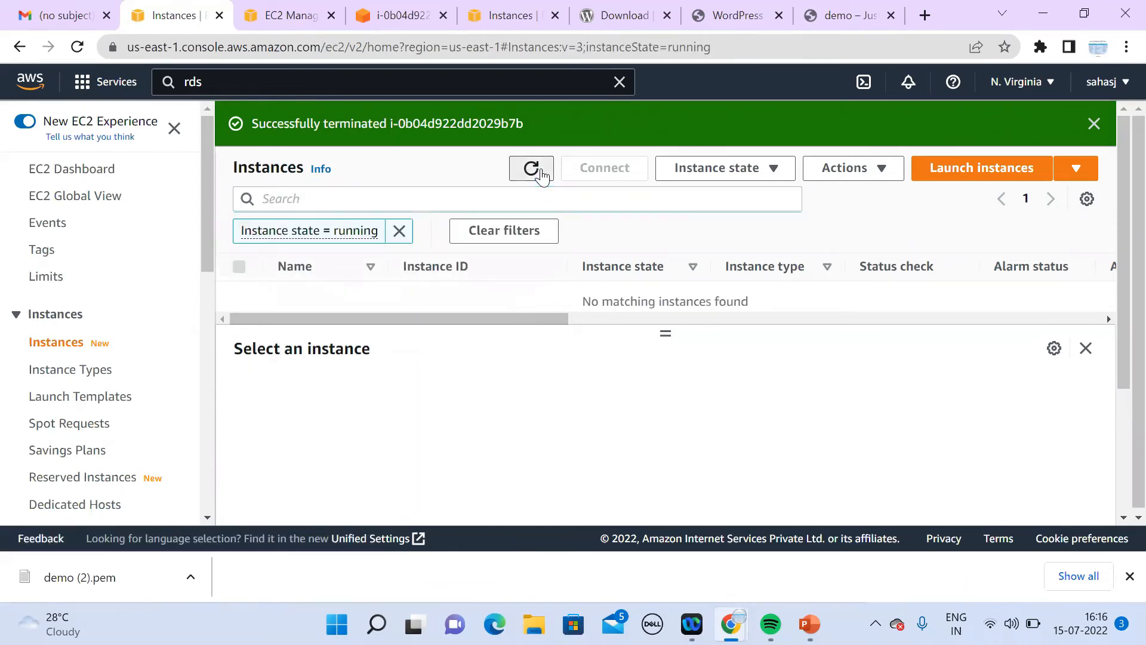
{"action": "left_click", "coordinate": [542, 174]}
{"action": "double_click", "coordinate": [542, 174]}
{"action": "left_click", "coordinate": [542, 174]}
{"action": "left_click", "coordinate": [542, 175]}
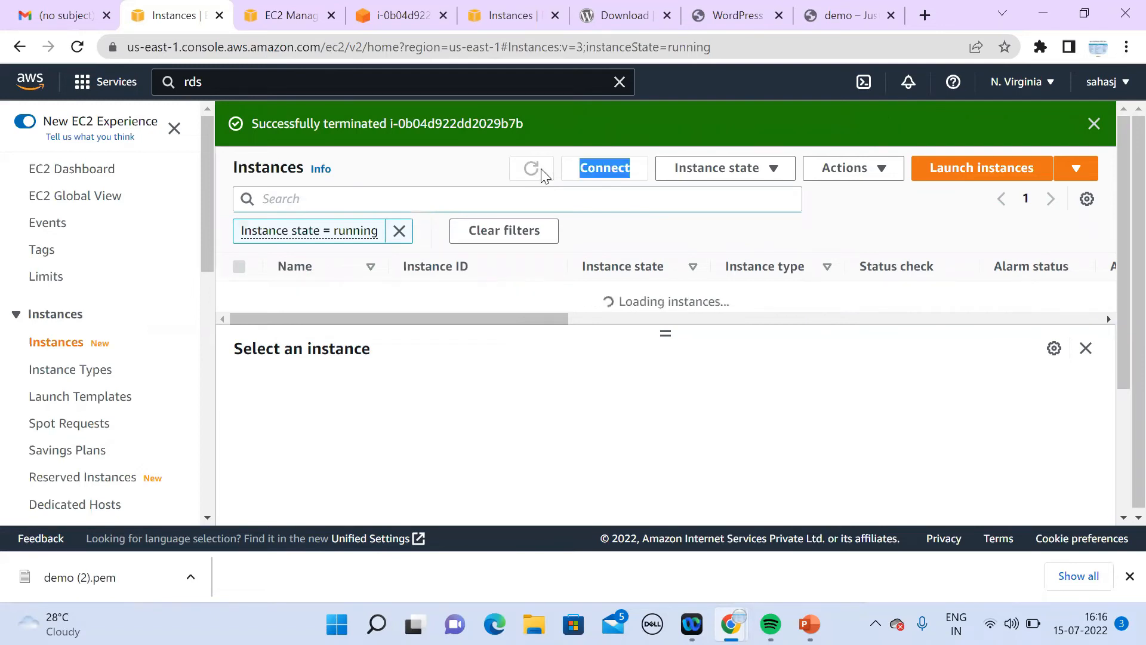
{"action": "double_click", "coordinate": [544, 175]}
{"action": "left_click", "coordinate": [542, 175]}
{"action": "left_click", "coordinate": [541, 176]}
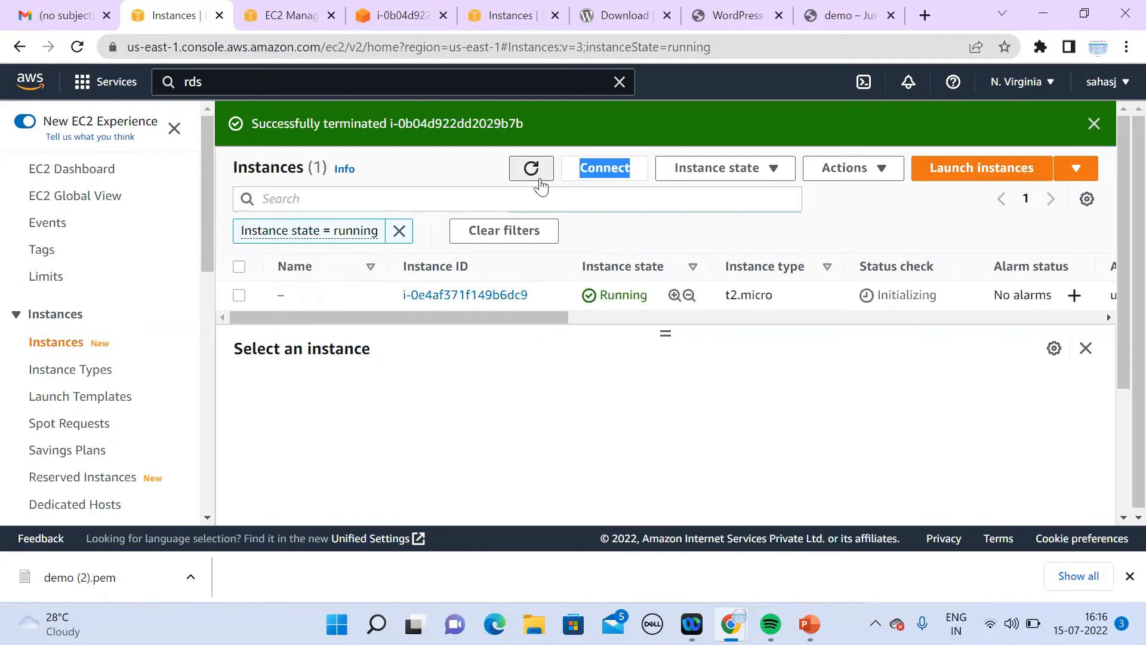
{"action": "left_click", "coordinate": [541, 176]}
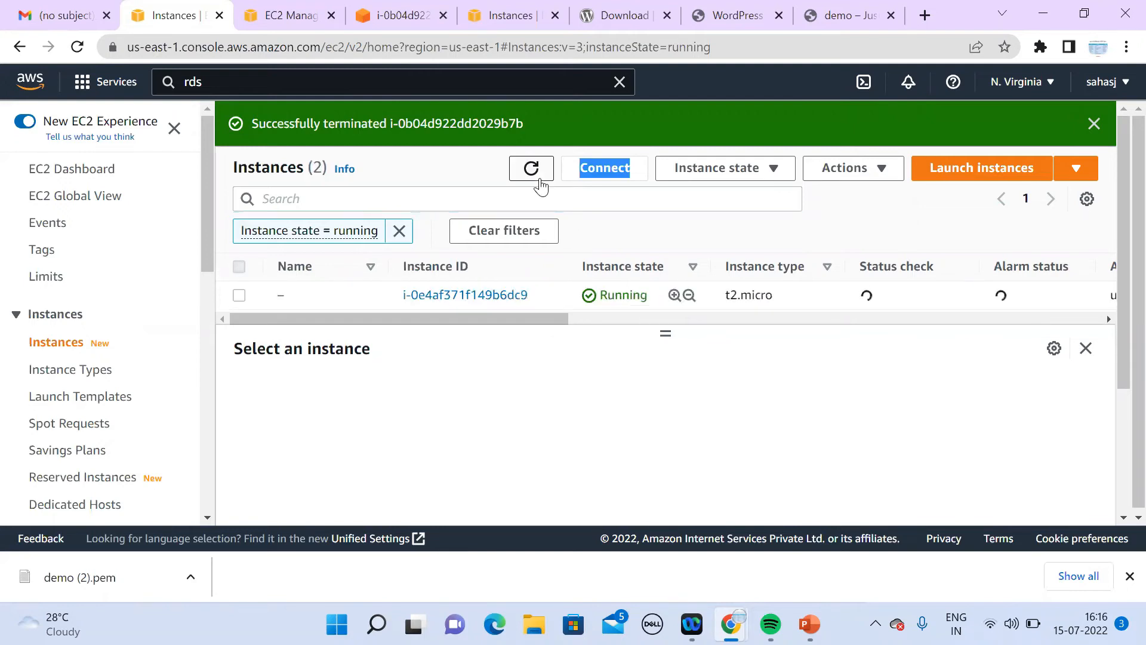
{"action": "left_click", "coordinate": [541, 178]}
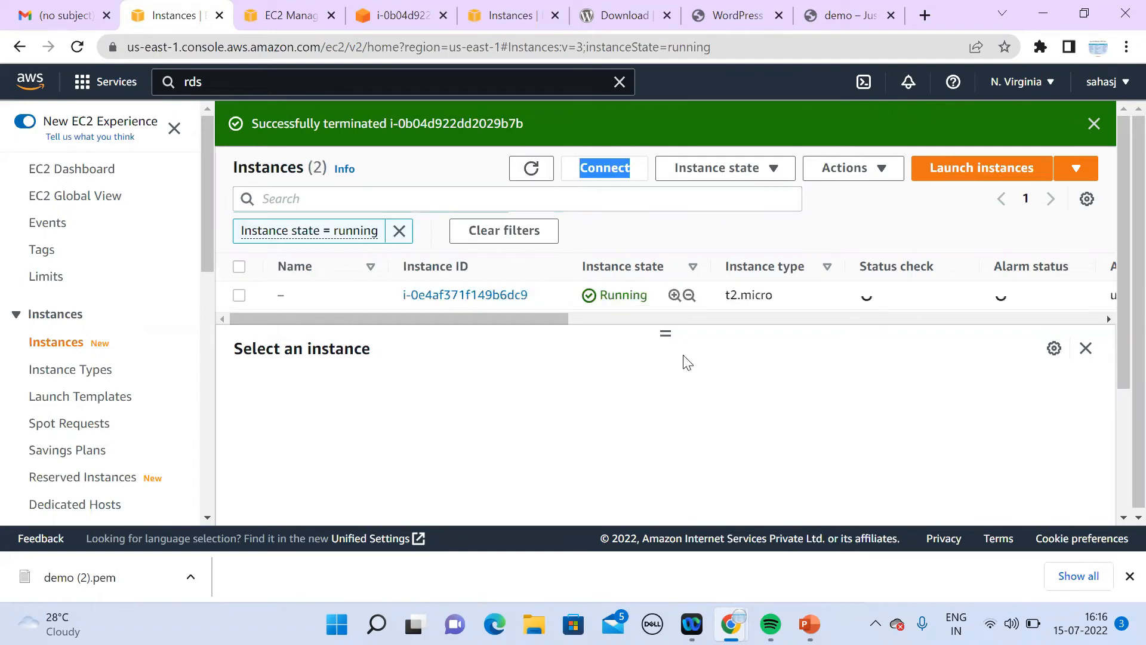
{"action": "left_click_drag", "start_coordinate": [666, 330], "coordinate": [664, 388]}
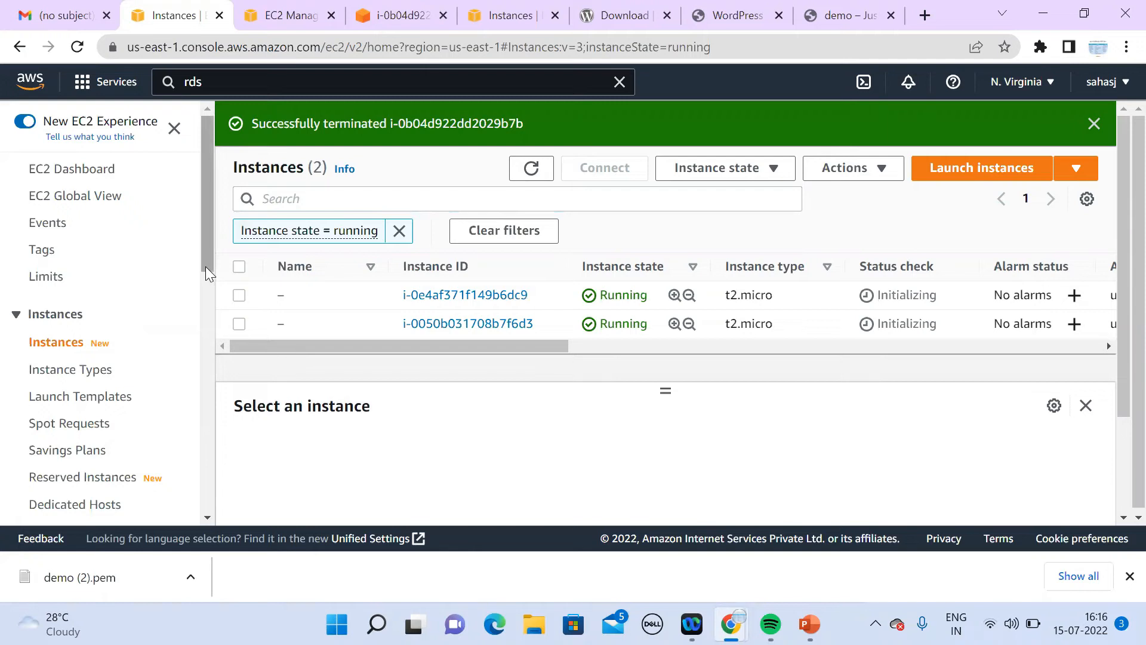
{"action": "left_click", "coordinate": [209, 389]}
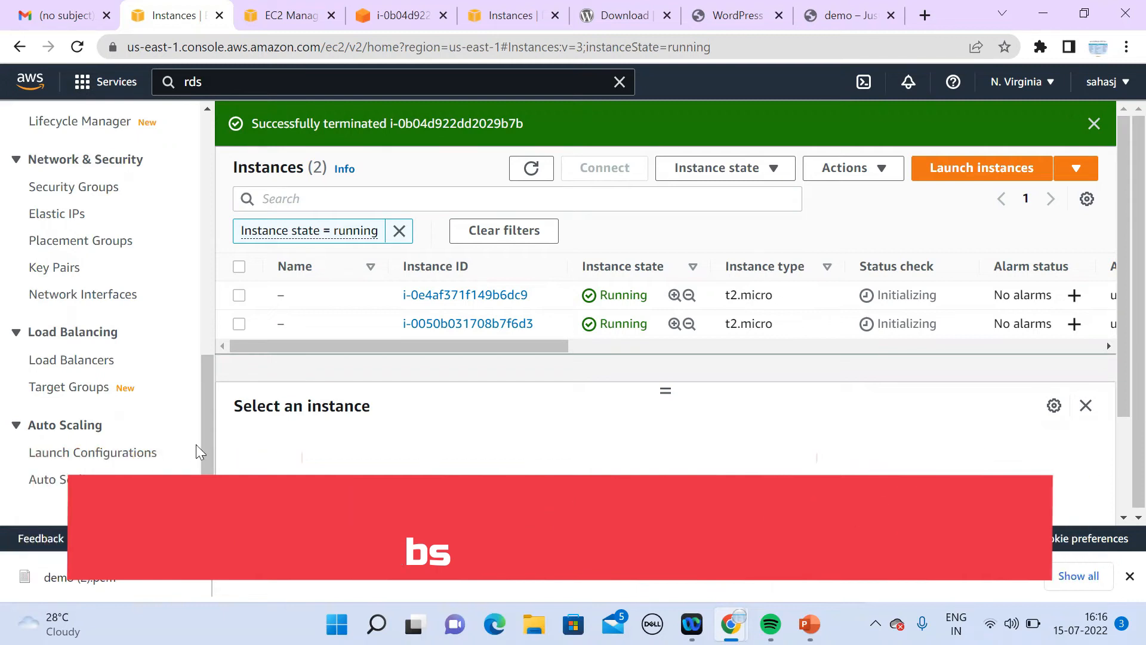
{"action": "double_click", "coordinate": [604, 168]}
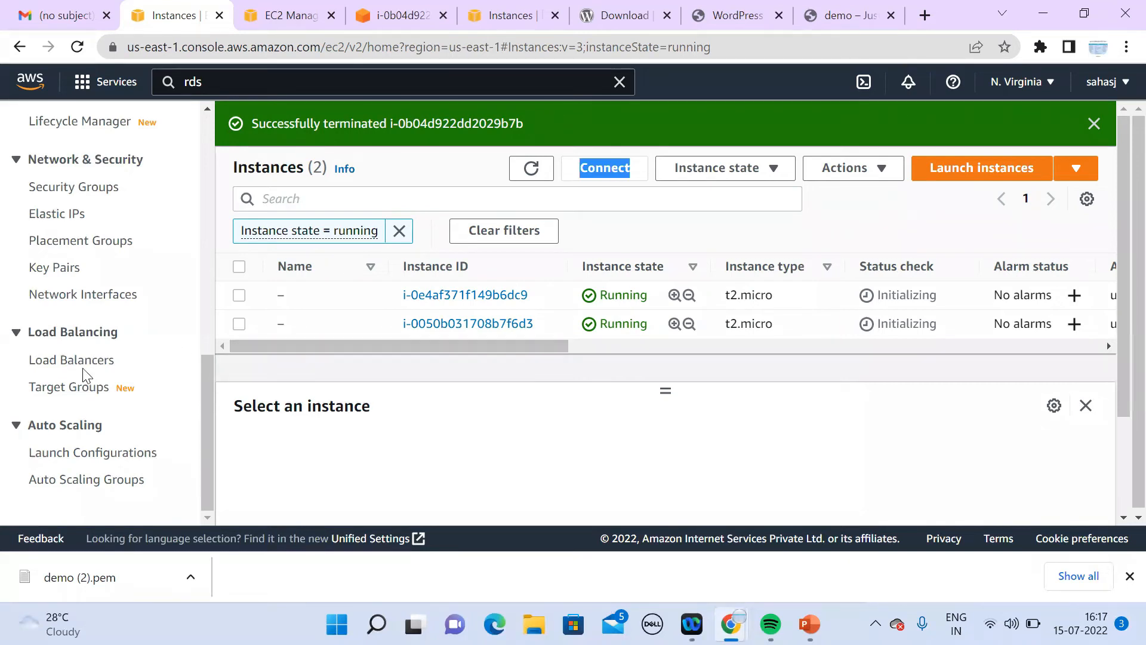
Step: Copy the demo load balancer's DNS name and visit it in a new browser tab
{"action": "left_click", "coordinate": [97, 361]}
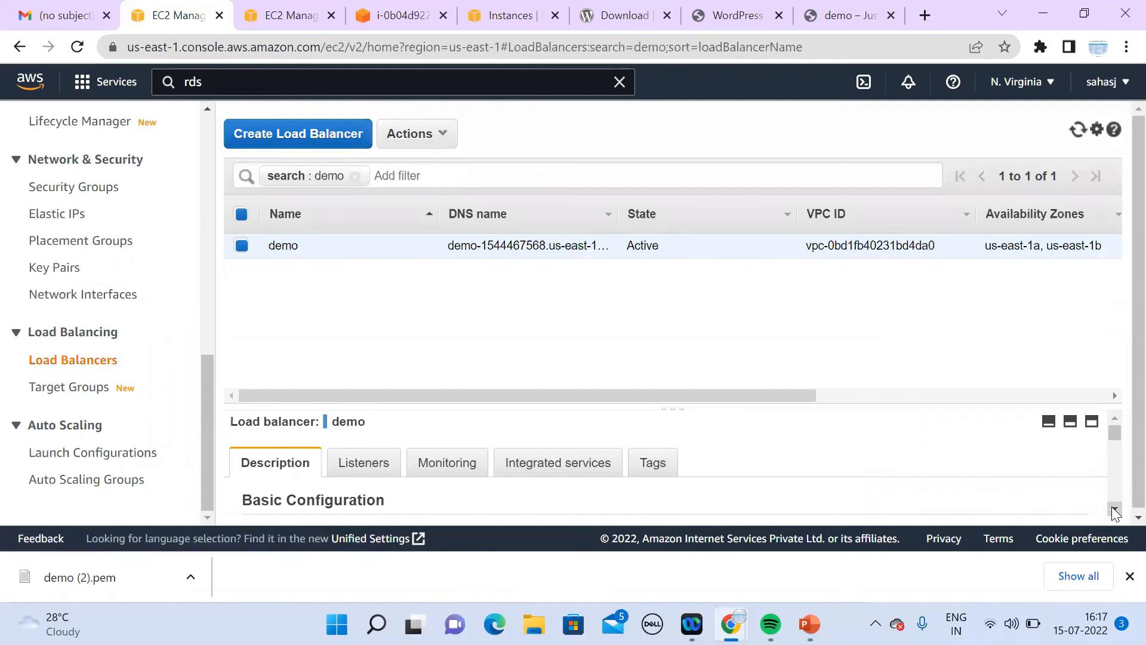
{"action": "scroll", "coordinate": [1113, 512], "scroll_direction": "down", "scroll_amount": 3}
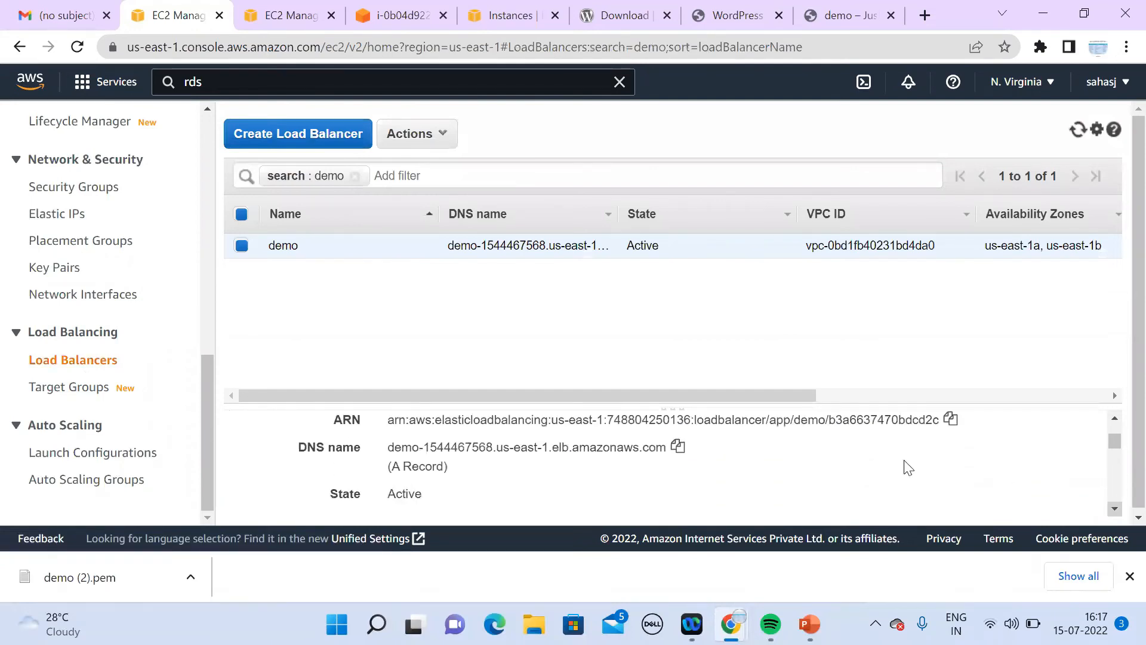
{"action": "left_click", "coordinate": [678, 446]}
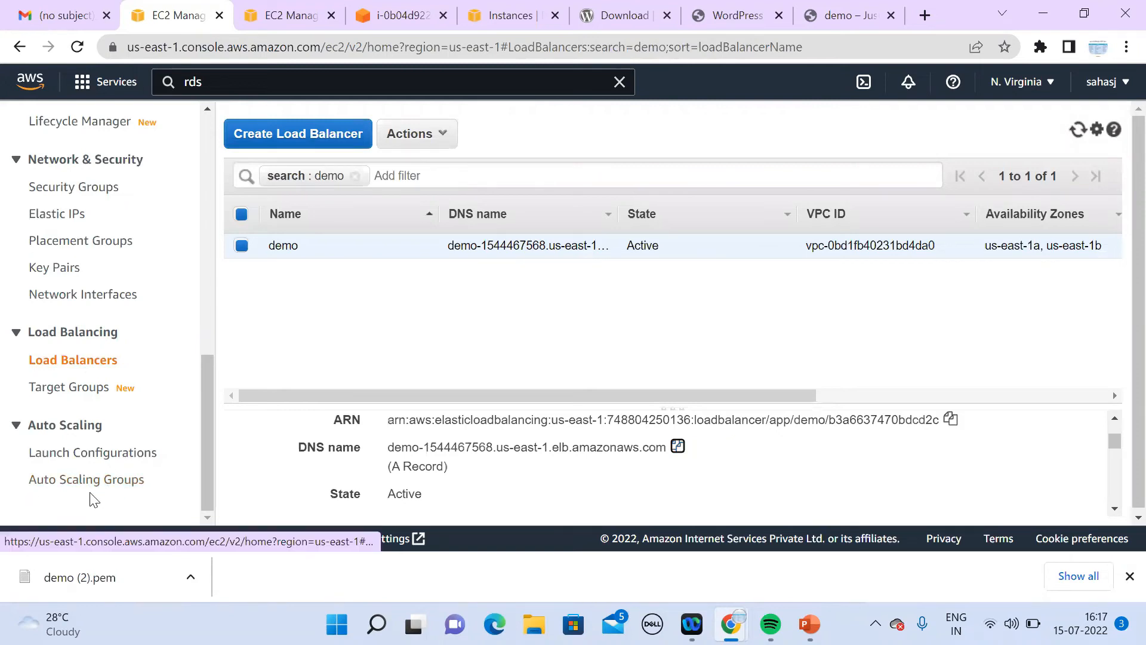
{"action": "left_click", "coordinate": [924, 16]}
{"action": "key", "text": "ctrl+v"}
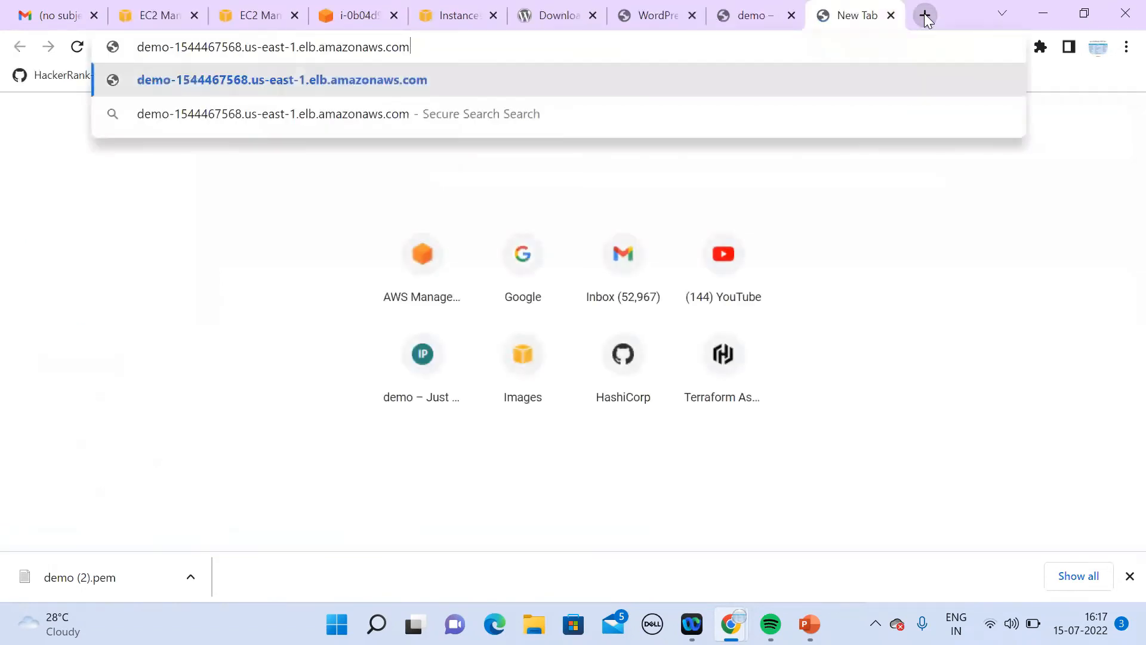
{"action": "key", "text": "Return"}
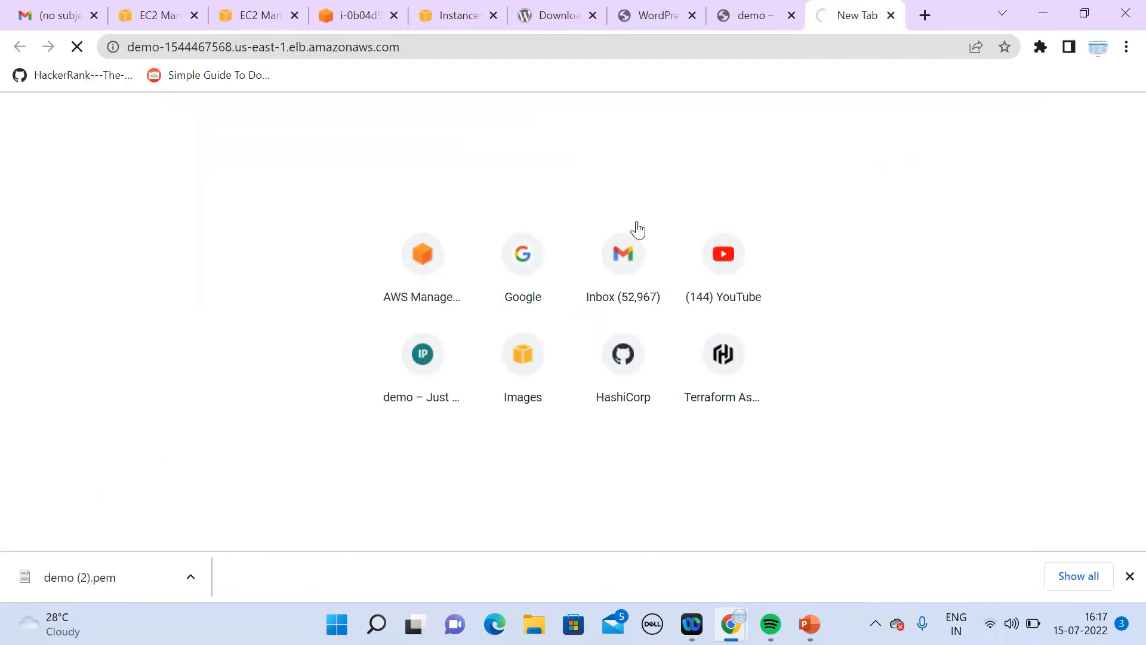
Step: Reload the load balancers list and follow the demo HTTP:80 listener to its target group
{"action": "left_click", "coordinate": [164, 17]}
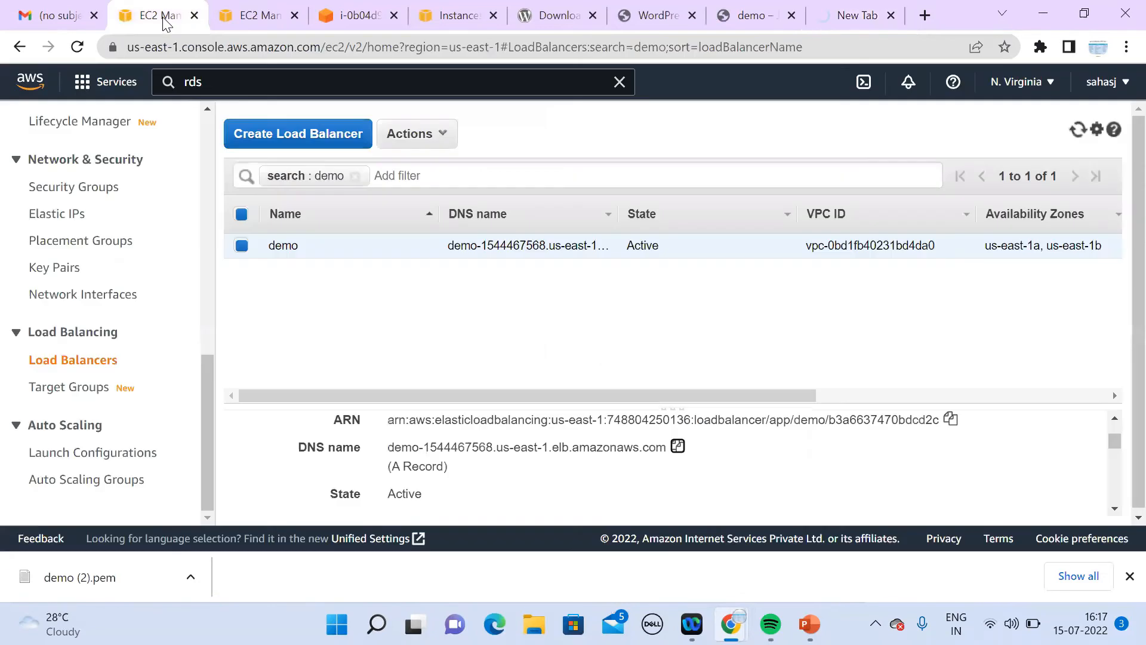
{"action": "left_click", "coordinate": [87, 361]}
{"action": "left_click_drag", "start_coordinate": [672, 408], "coordinate": [678, 322]}
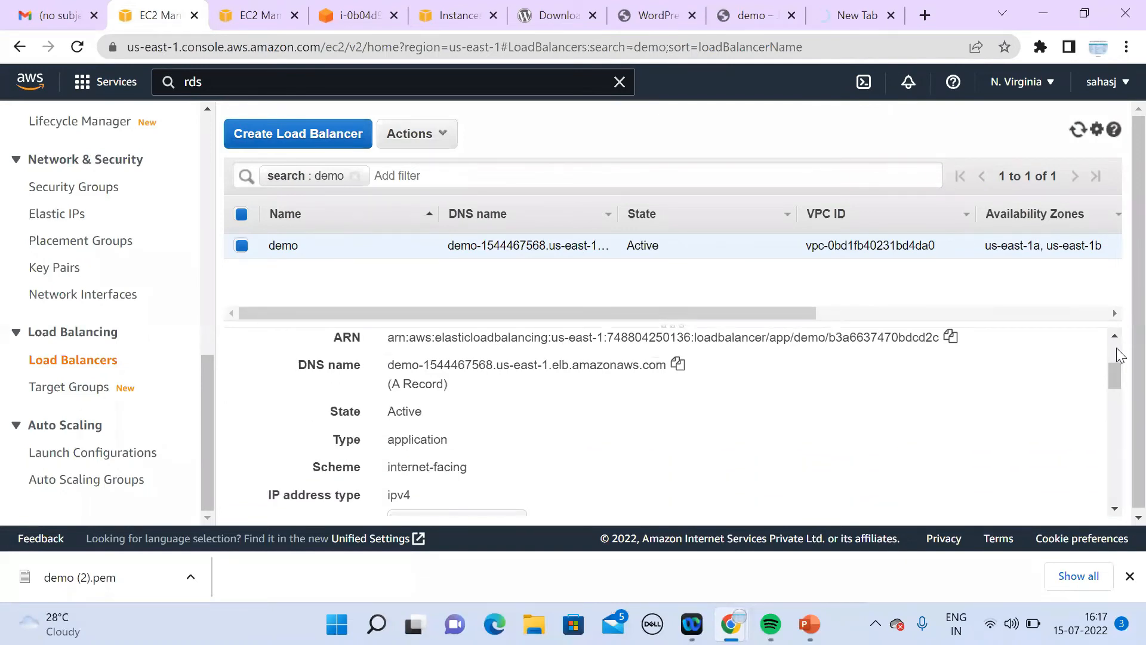
{"action": "right_click", "coordinate": [1117, 351]}
{"action": "left_click", "coordinate": [1115, 335]}
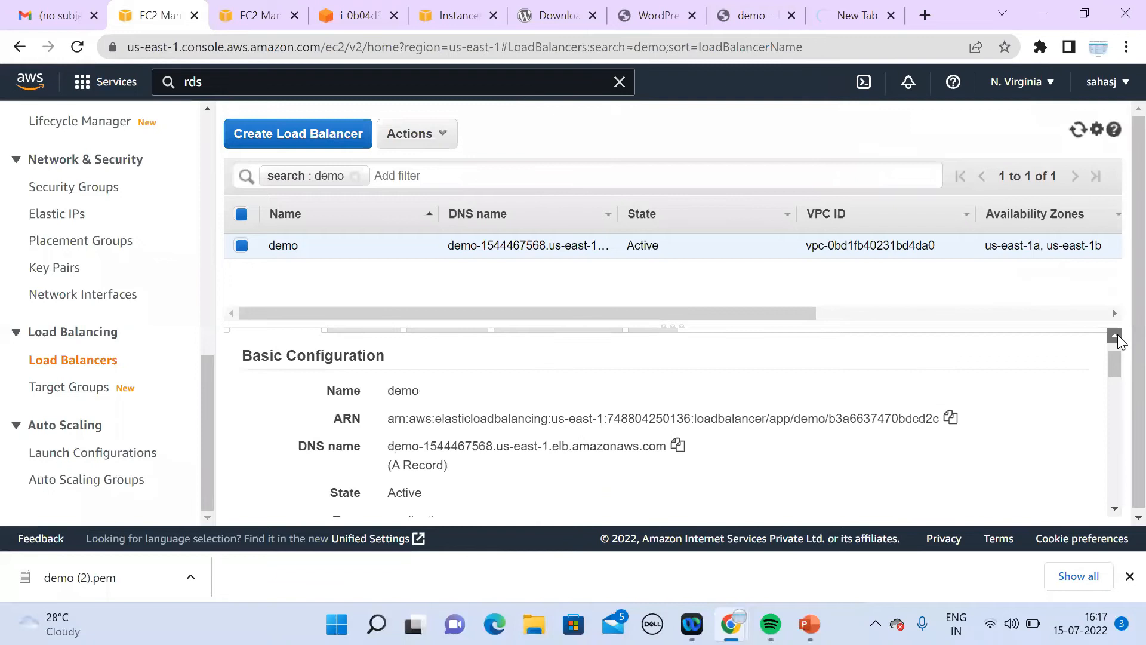
{"action": "left_click", "coordinate": [1117, 336]}
{"action": "left_click", "coordinate": [1116, 336]}
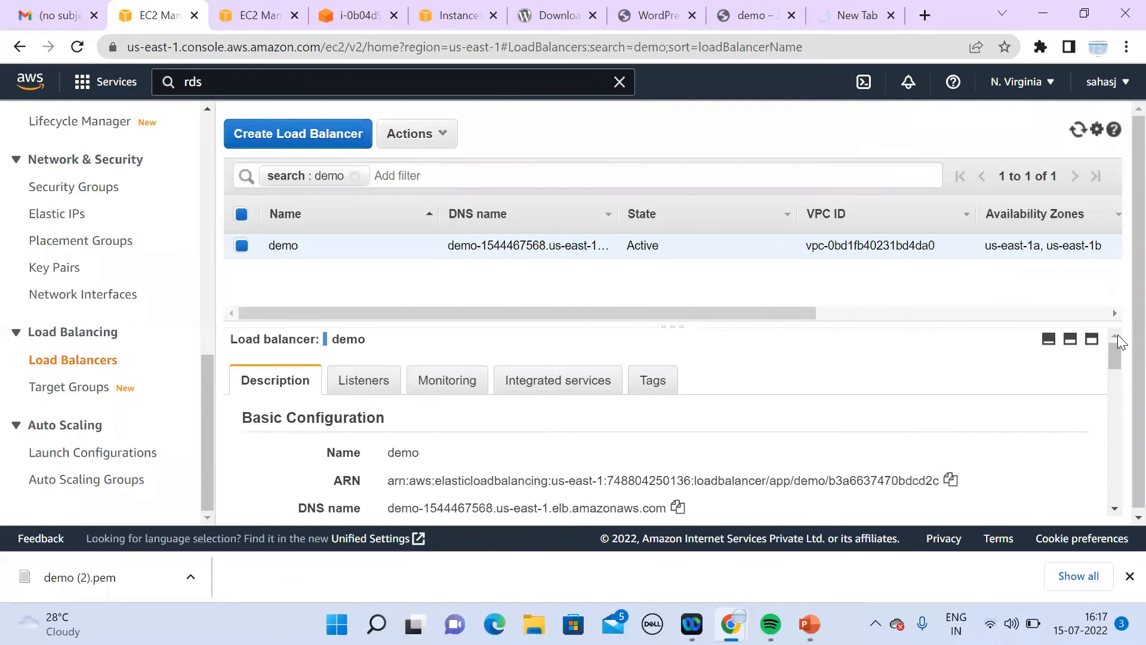
{"action": "left_click", "coordinate": [365, 385]}
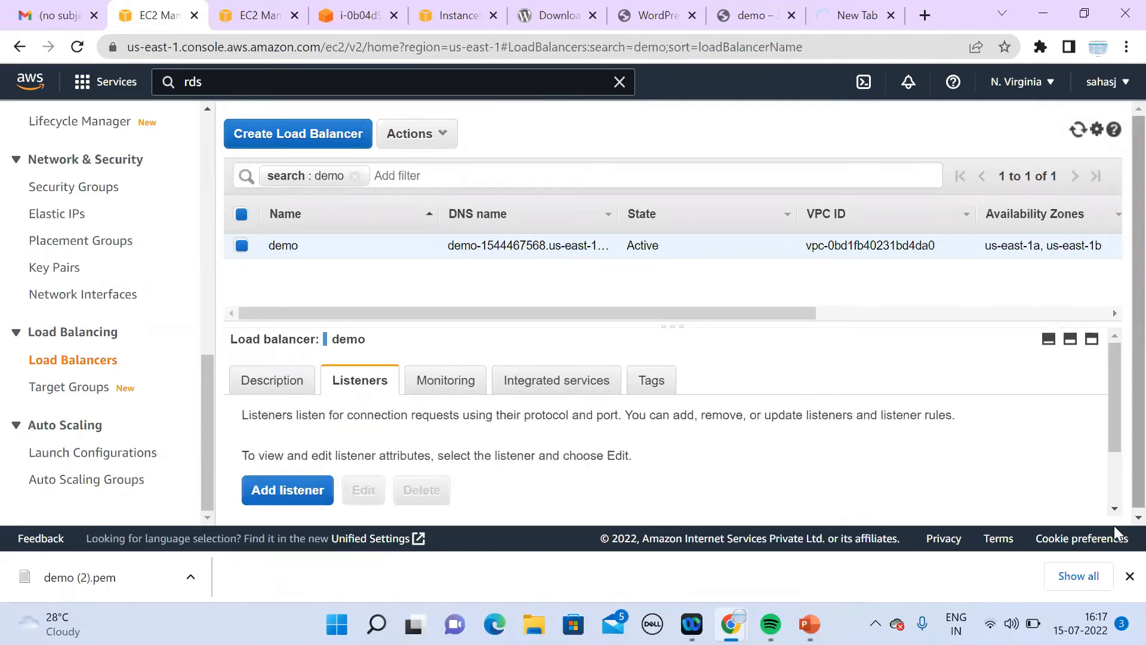
{"action": "scroll", "coordinate": [1111, 512], "scroll_direction": "down", "scroll_amount": 2}
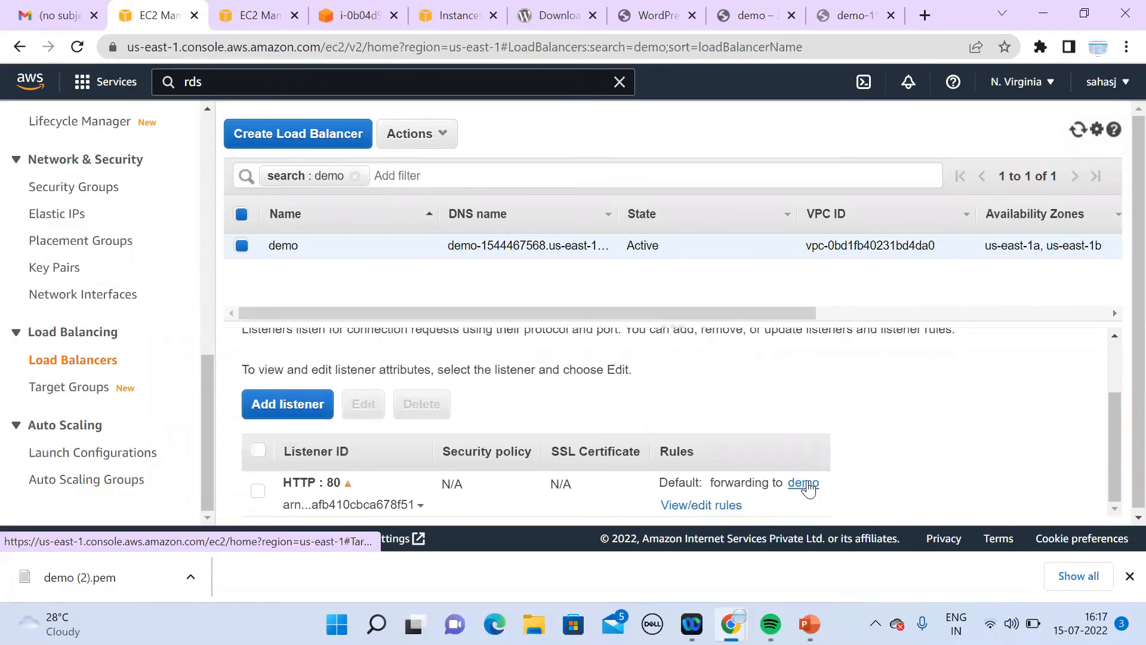
{"action": "left_click", "coordinate": [804, 483]}
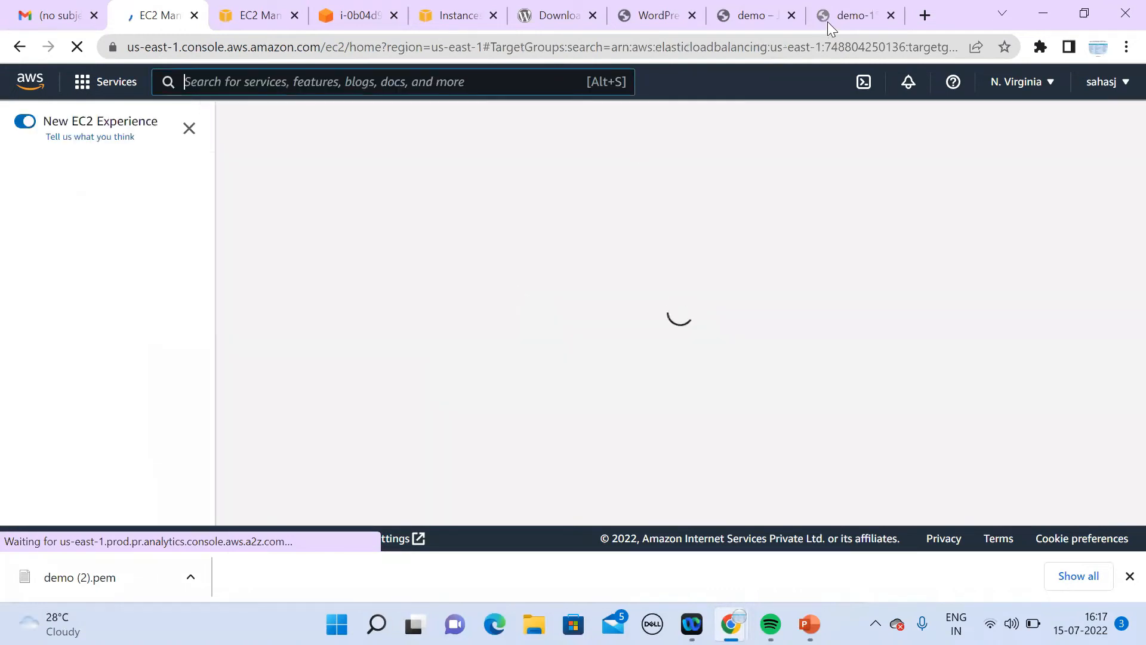
Step: Retry the load balancer's address in its tab, then return to the target groups page
{"action": "left_click", "coordinate": [842, 20]}
{"action": "left_click", "coordinate": [784, 56]}
{"action": "key", "text": "Return"}
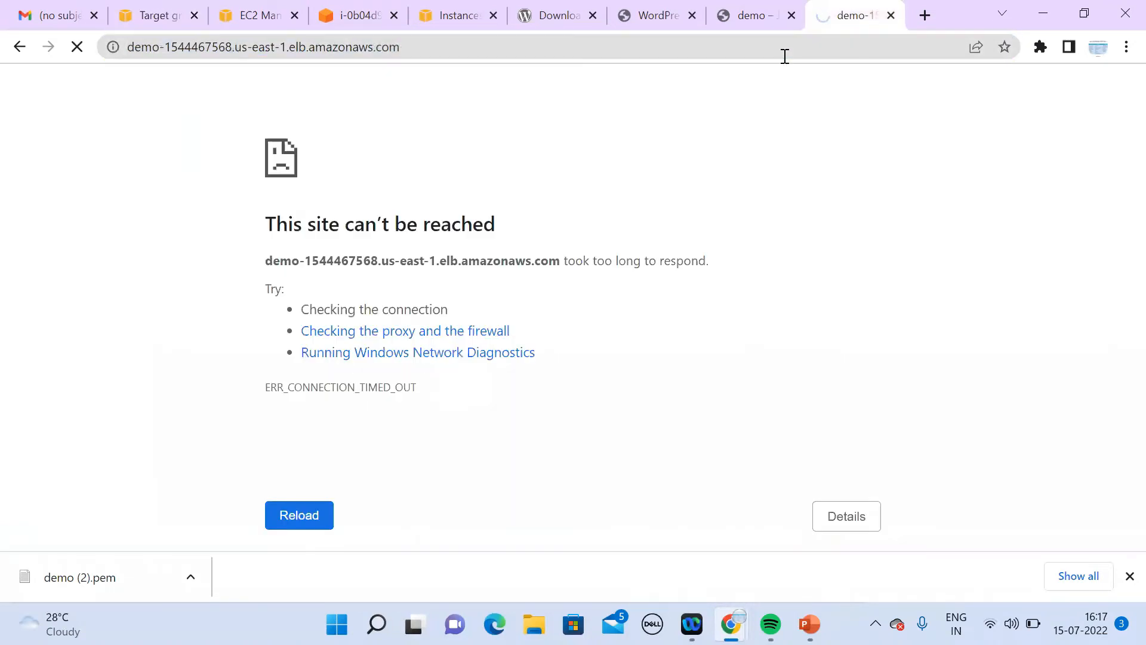
{"action": "left_click", "coordinate": [165, 26]}
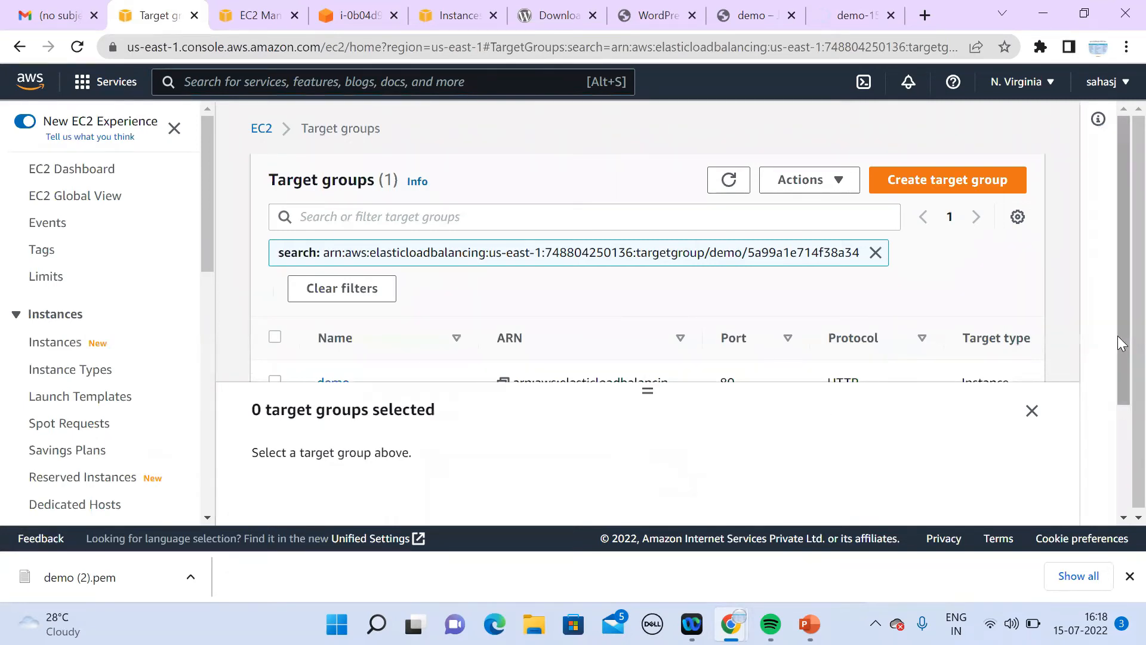
{"action": "scroll", "coordinate": [1118, 413], "scroll_direction": "down", "scroll_amount": 1}
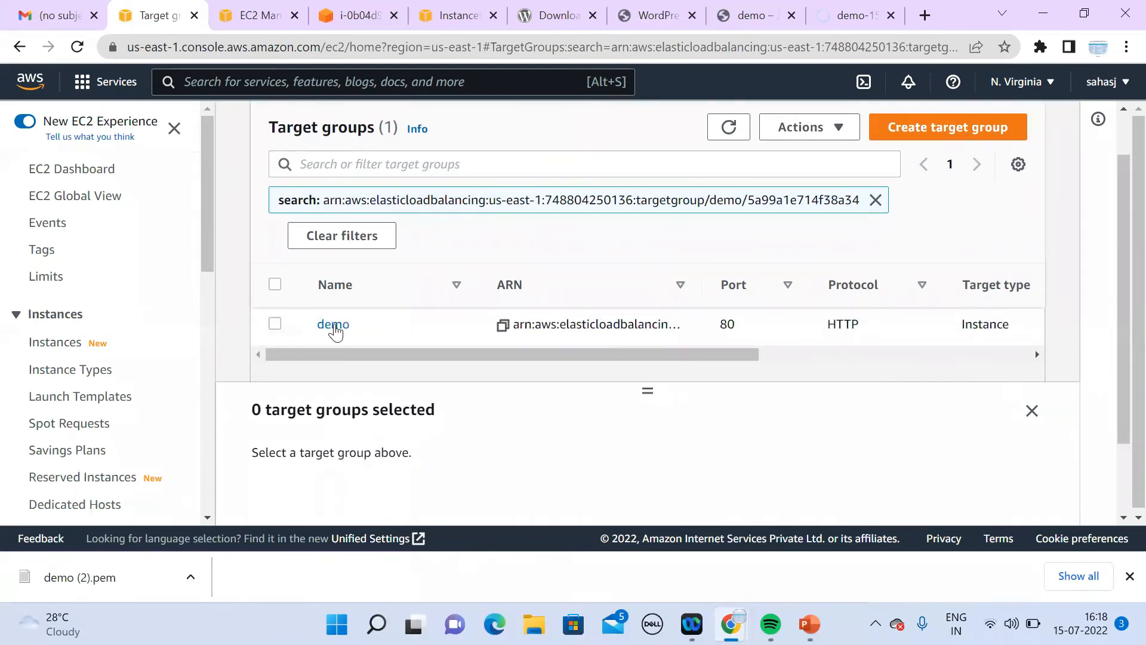
Step: Open the demo target group and refresh its registered targets' health status
{"action": "left_click", "coordinate": [330, 325]}
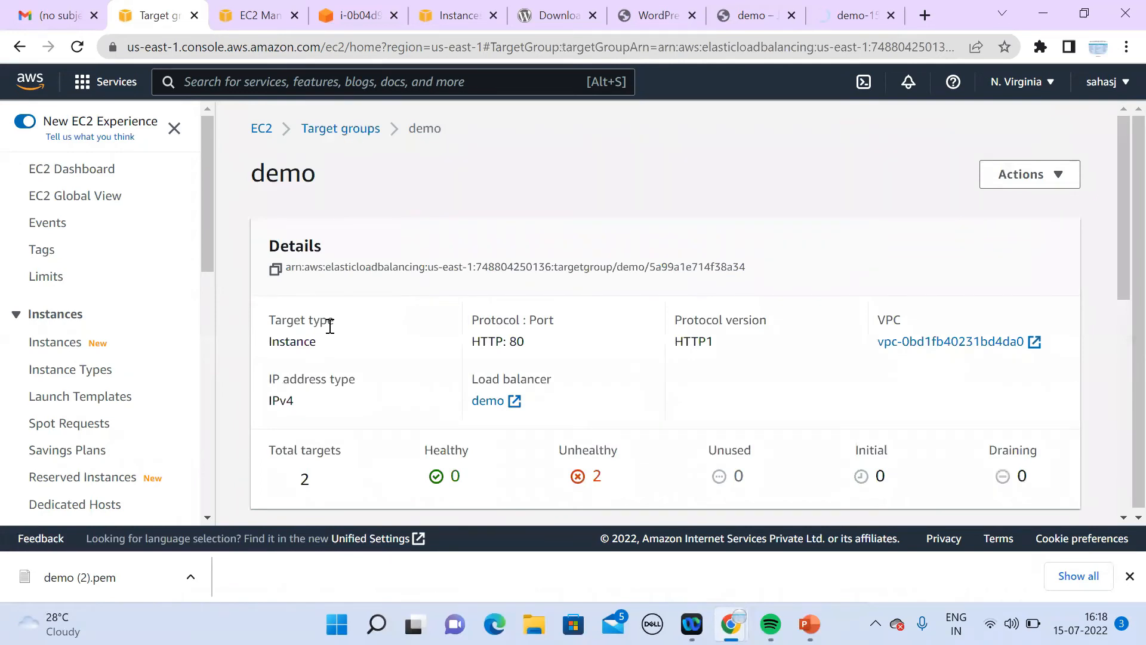
{"action": "left_click", "coordinate": [1122, 517]}
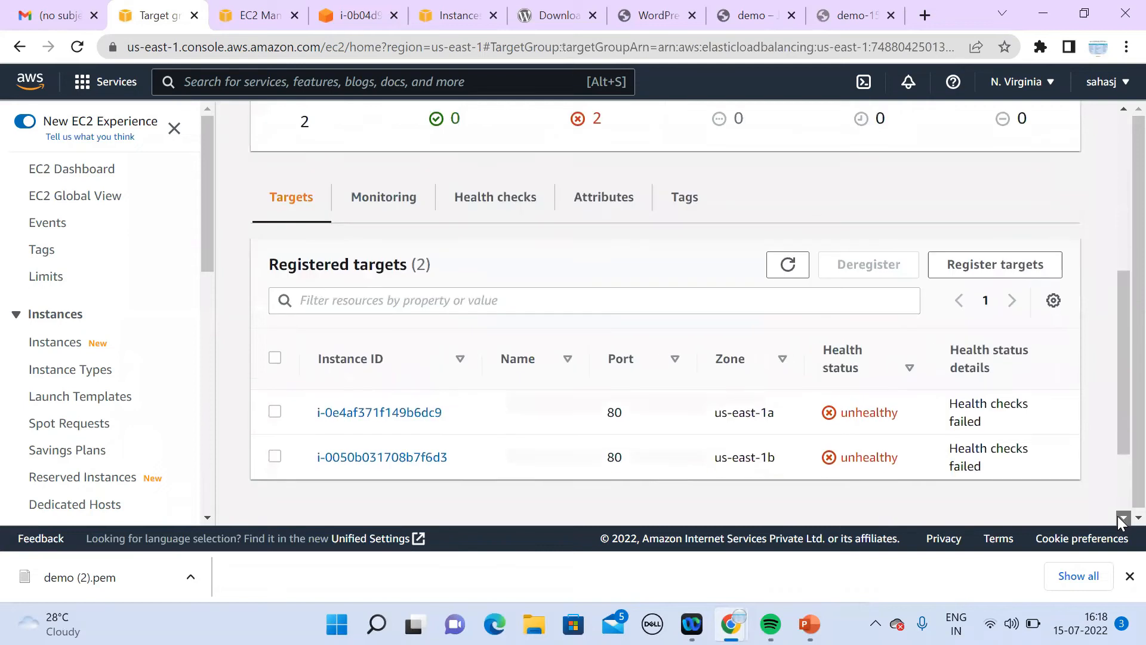
{"action": "left_click", "coordinate": [788, 262]}
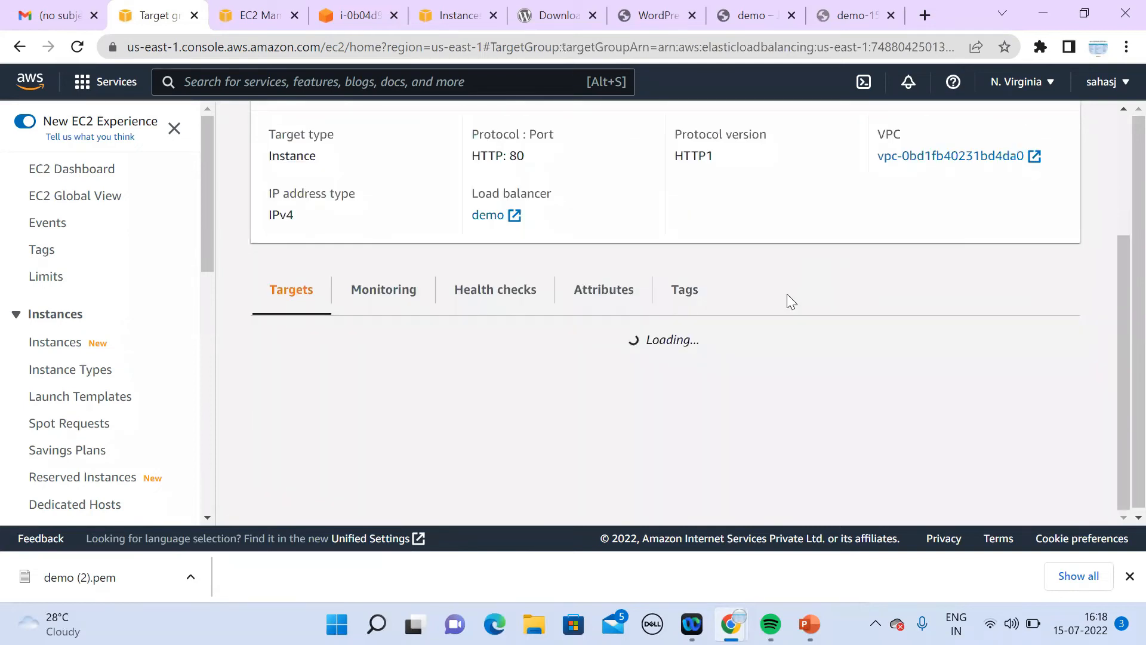
{"action": "left_click", "coordinate": [782, 272]}
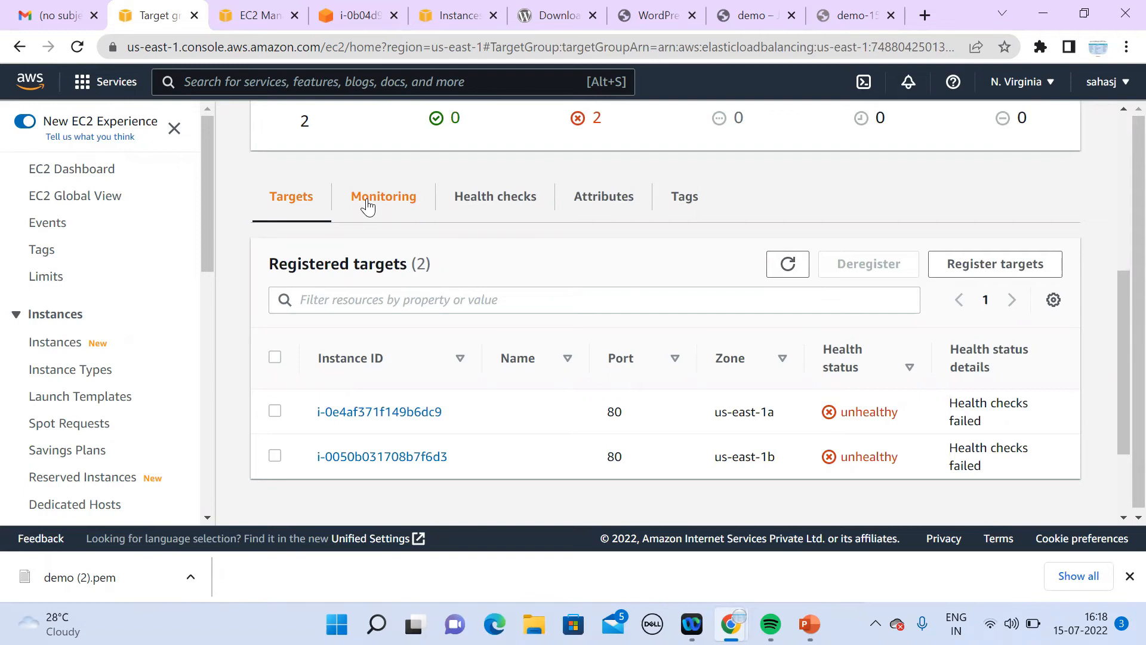
{"action": "left_click", "coordinate": [204, 521]}
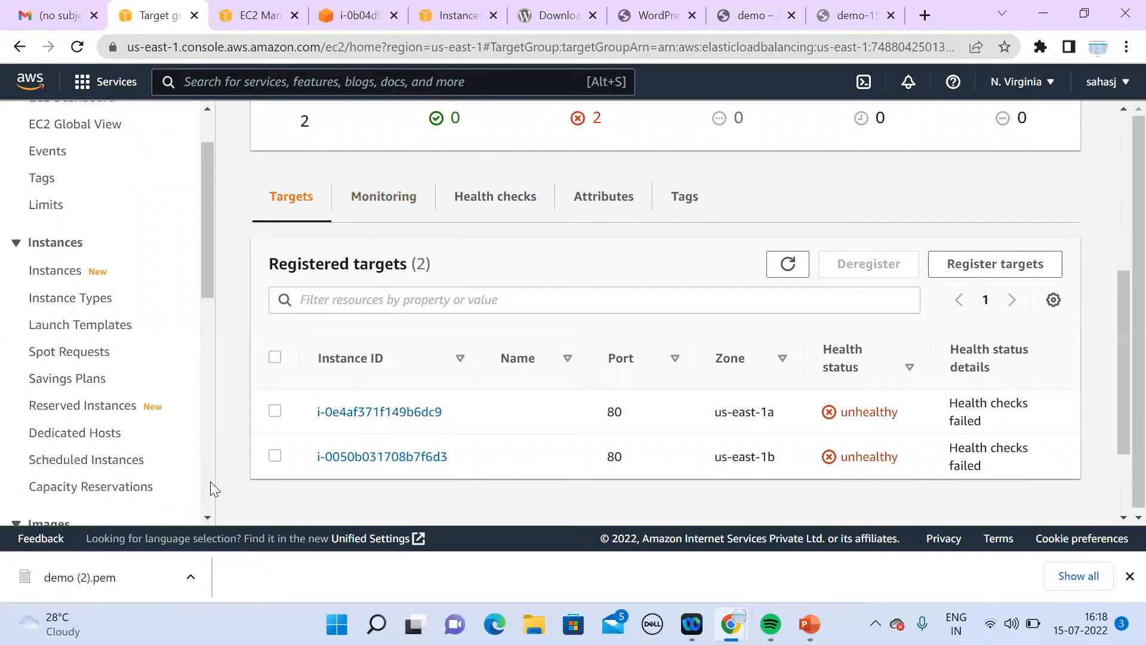
{"action": "scroll", "coordinate": [208, 518], "scroll_direction": "down", "scroll_amount": 3}
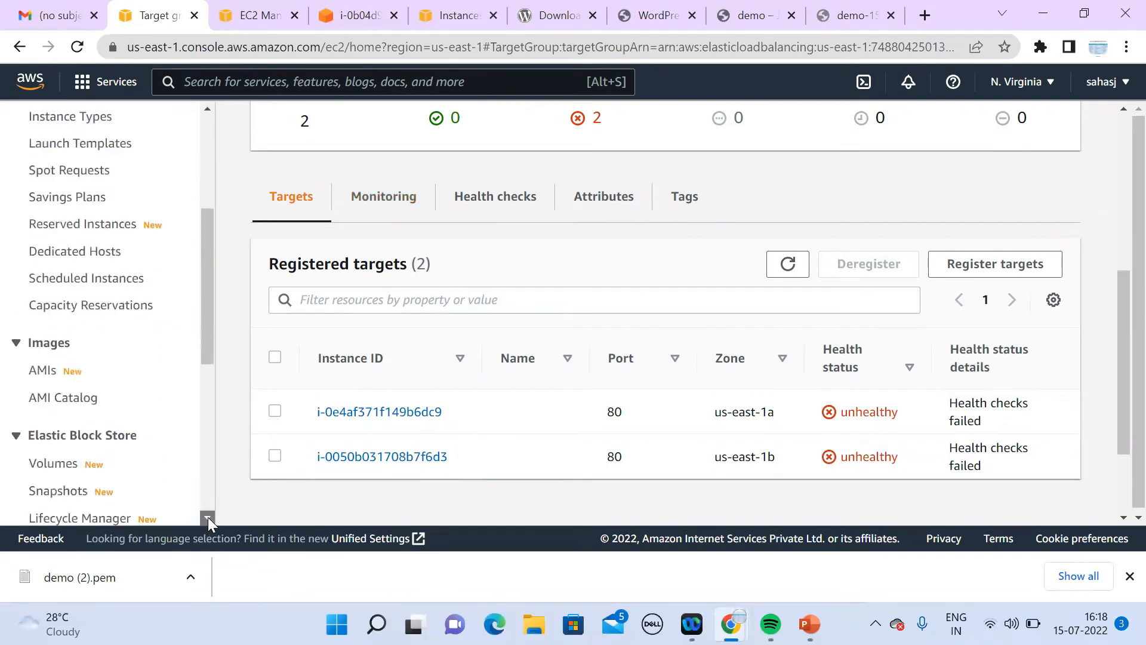
Step: Recheck that both targets remain unhealthy, then bring up the health check settings for editing
{"action": "left_click", "coordinate": [791, 272]}
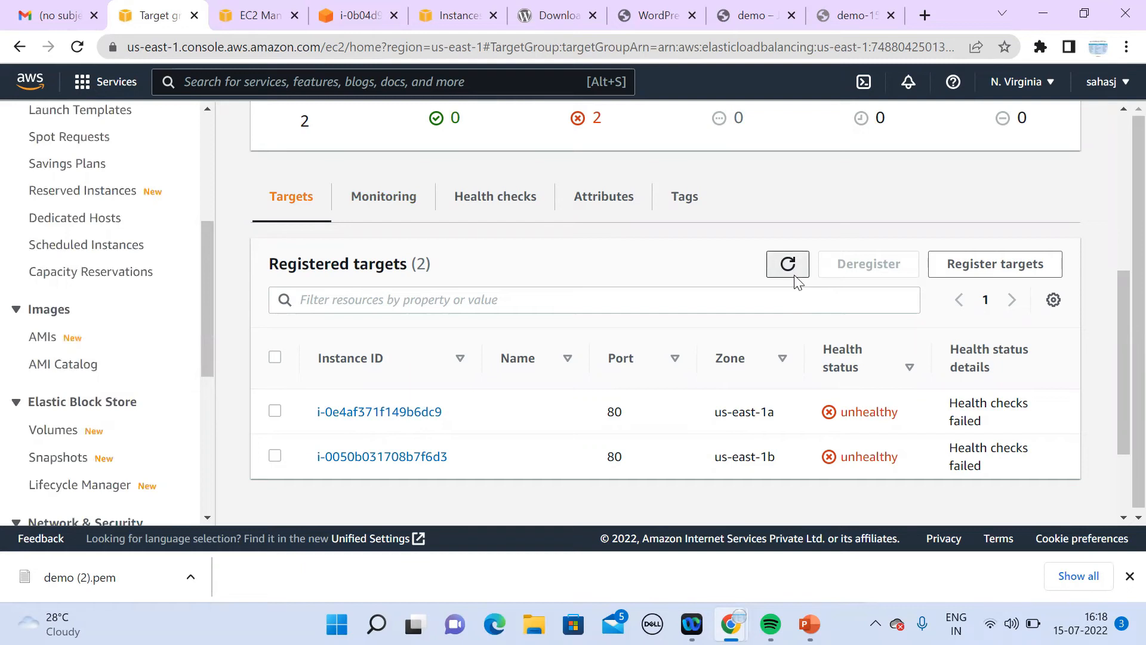
{"action": "left_click", "coordinate": [792, 274]}
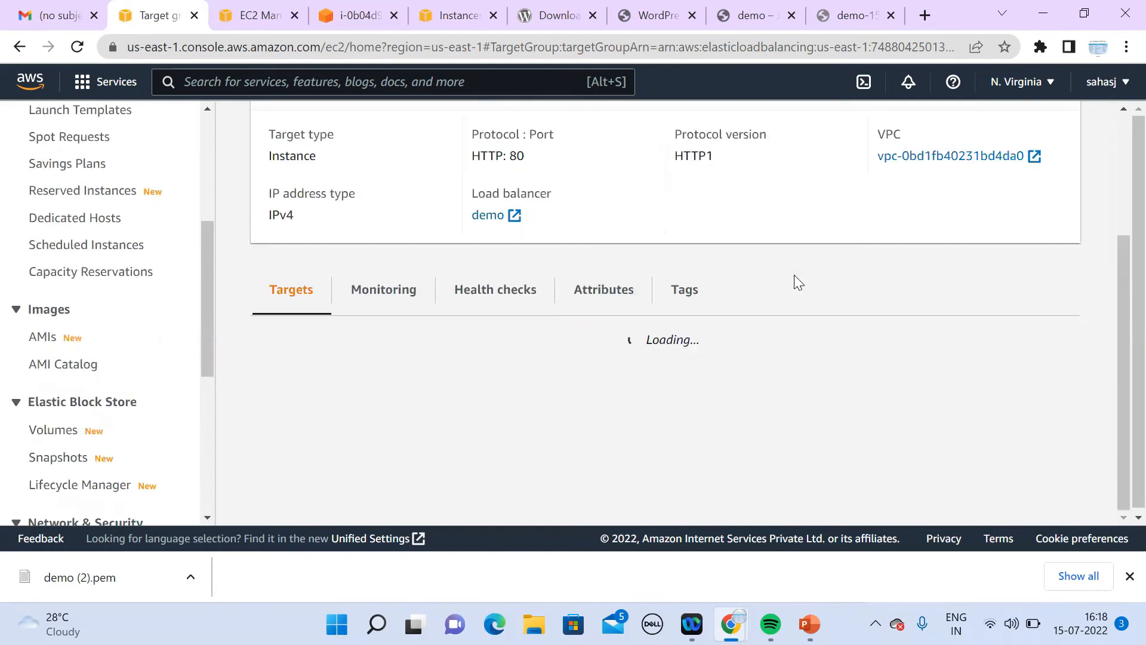
{"action": "left_click", "coordinate": [794, 276]}
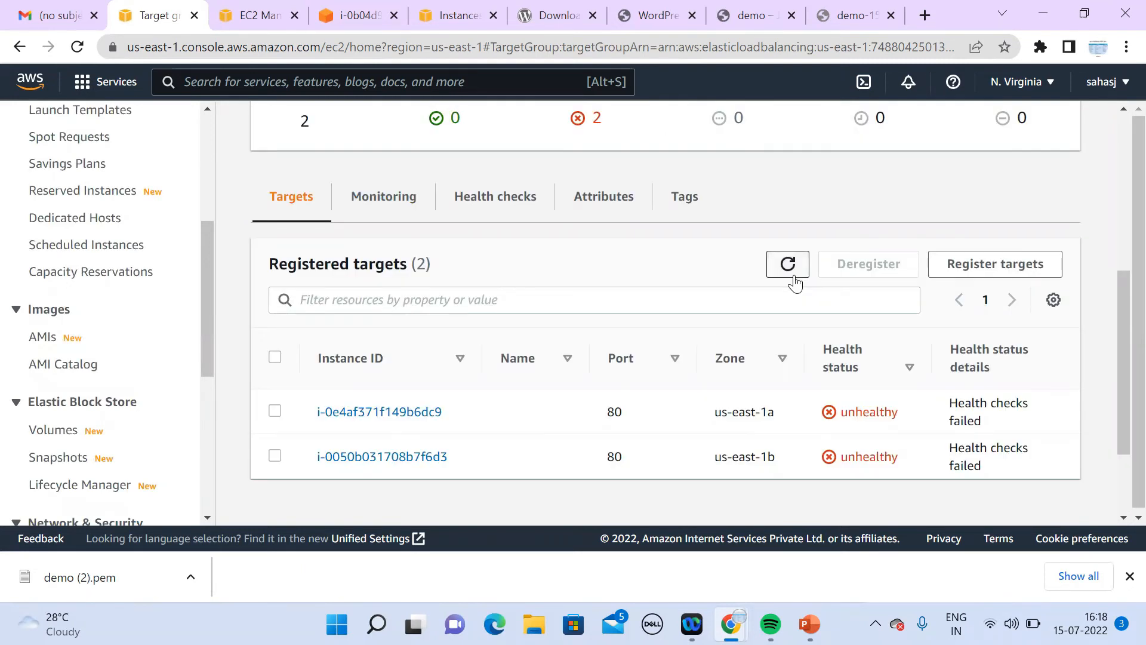
{"action": "left_click", "coordinate": [795, 279]}
{"action": "left_click", "coordinate": [511, 209]}
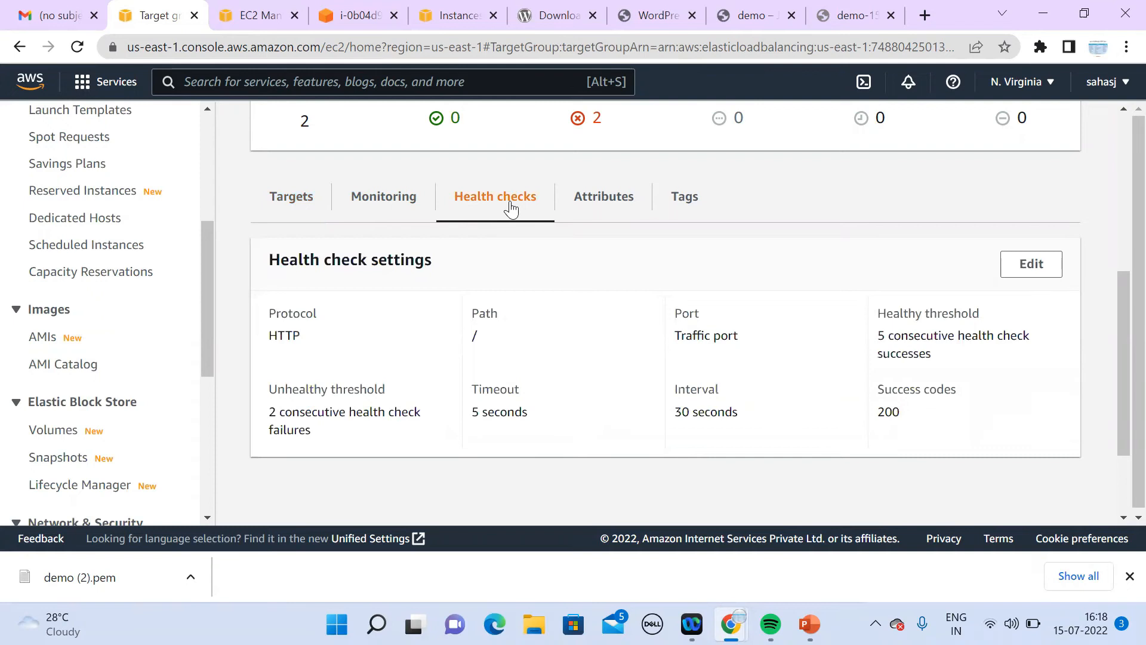
{"action": "left_click", "coordinate": [1023, 272]}
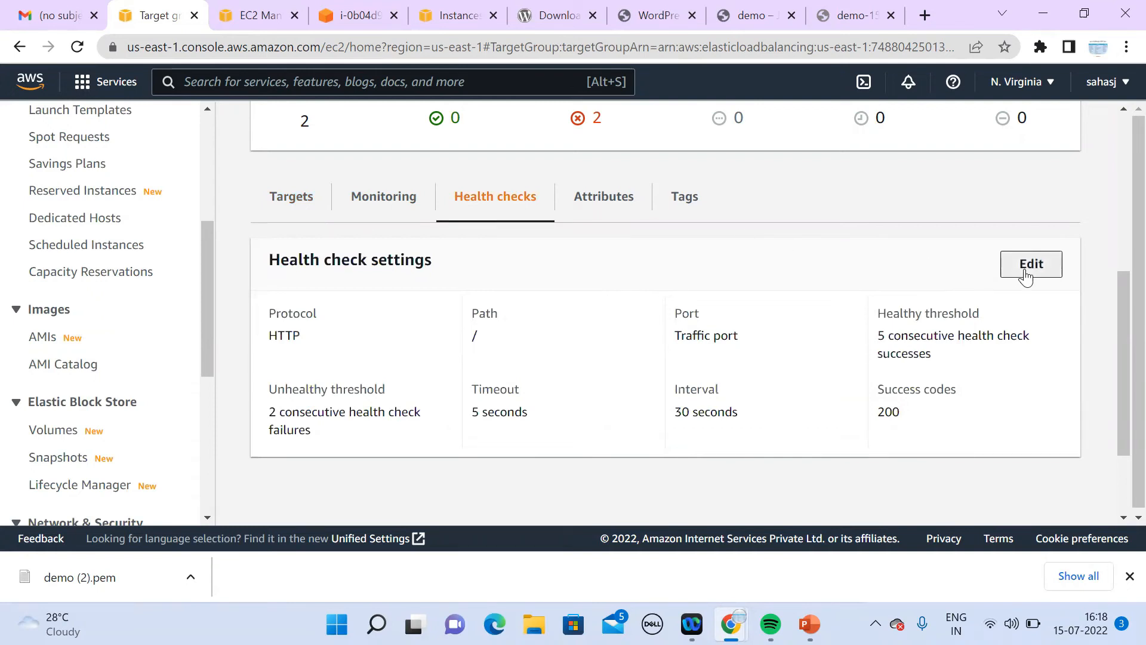
Step: Set the demo health check path to /index.php and healthy threshold from 5 to 3, then save
{"action": "left_click", "coordinate": [398, 419]}
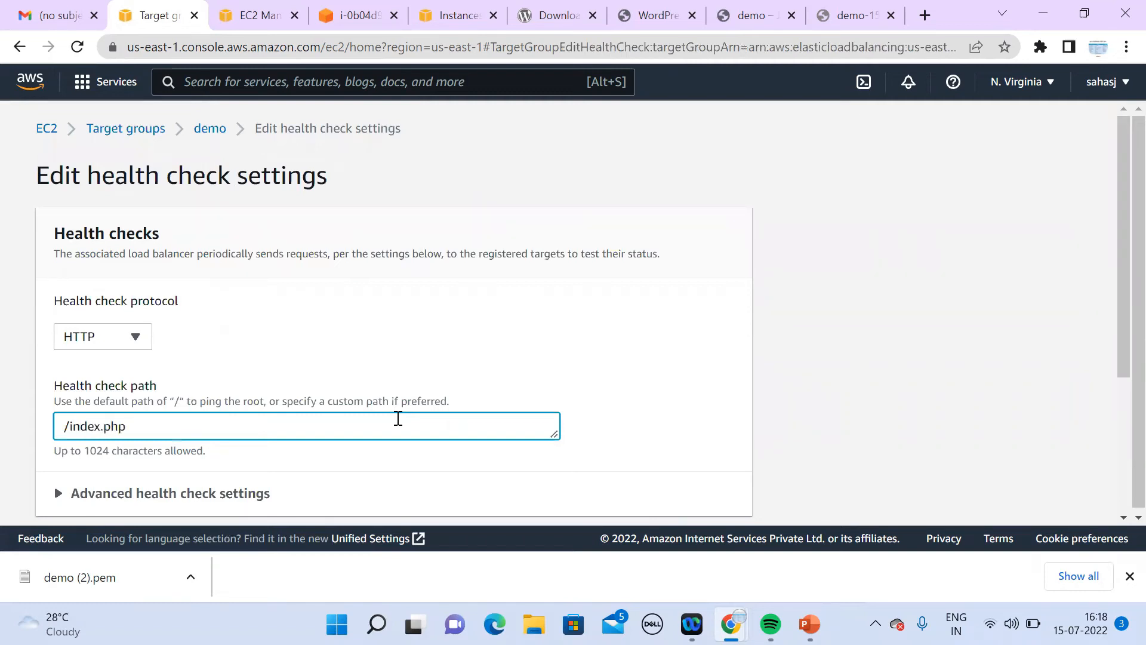
{"action": "left_click", "coordinate": [1123, 516]}
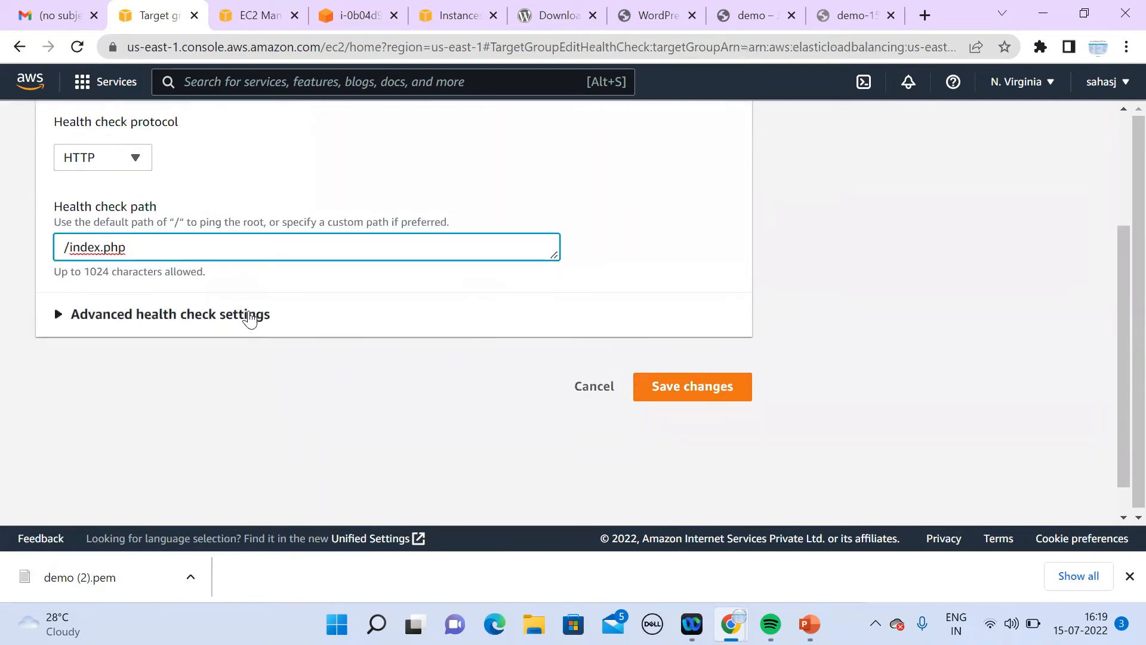
{"action": "left_click", "coordinate": [249, 317]}
{"action": "left_click", "coordinate": [80, 501]}
{"action": "key", "text": "BackSpace"}
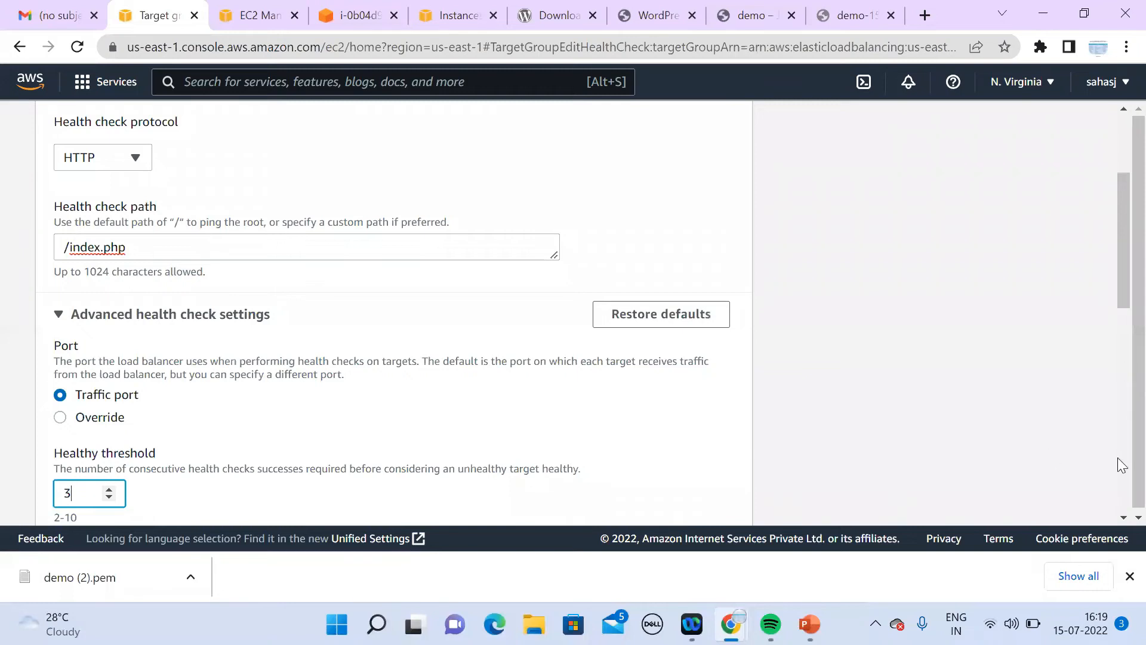
{"action": "left_click", "coordinate": [1124, 518]}
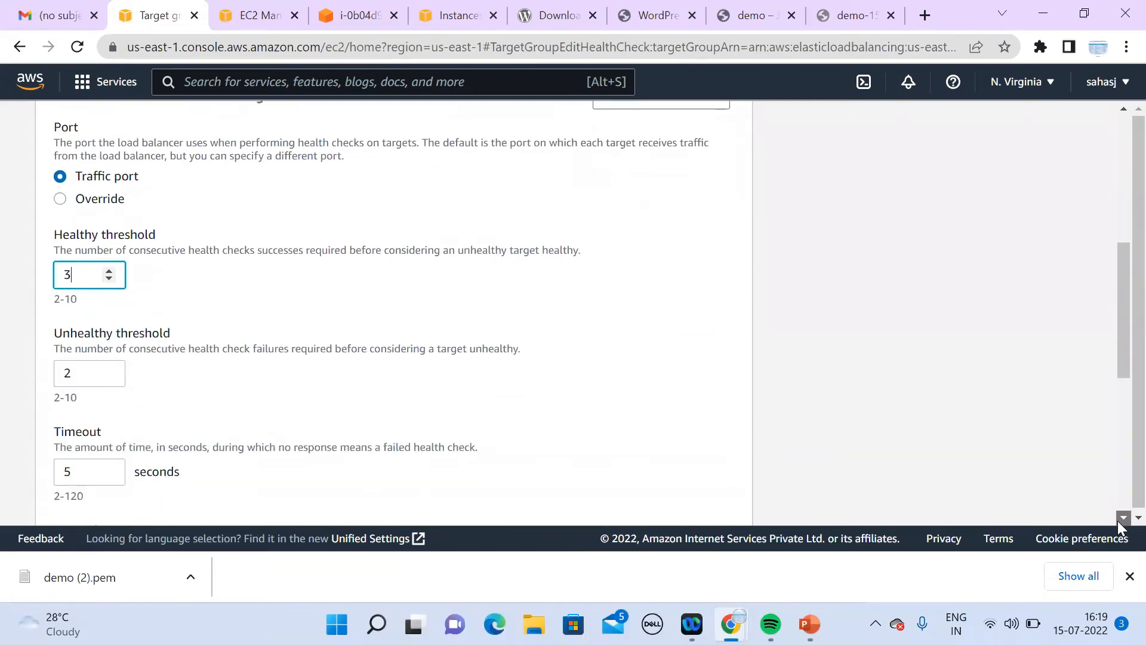
{"action": "left_click", "coordinate": [1118, 521]}
{"action": "left_click", "coordinate": [1118, 521]}
{"action": "left_click", "coordinate": [1118, 522]}
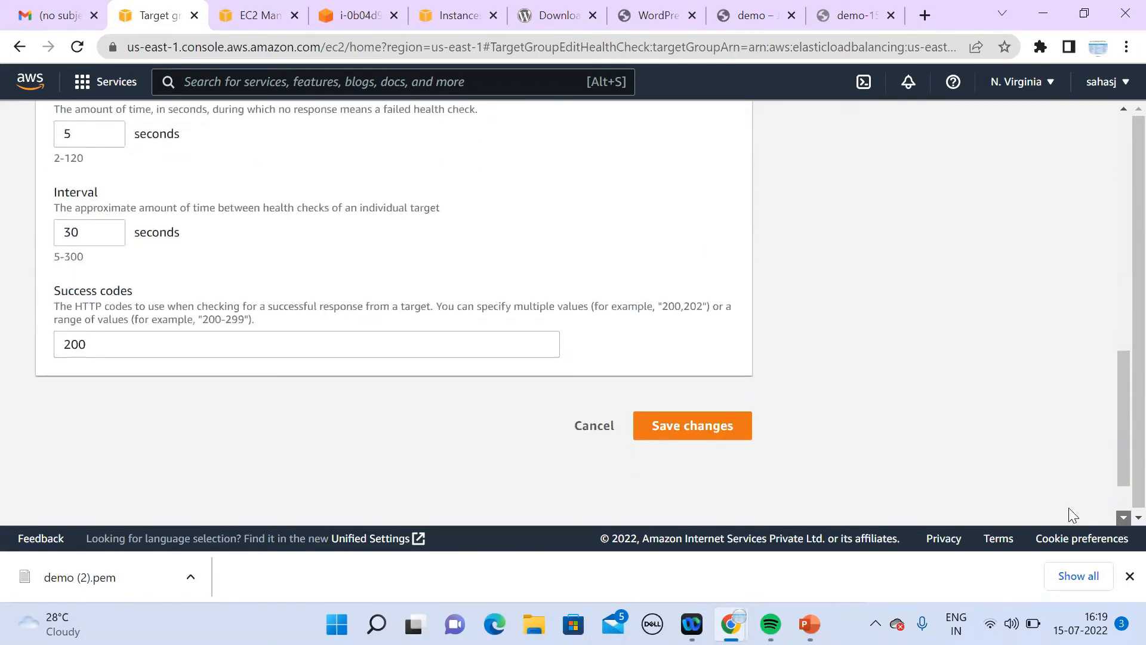
{"action": "left_click", "coordinate": [649, 417]}
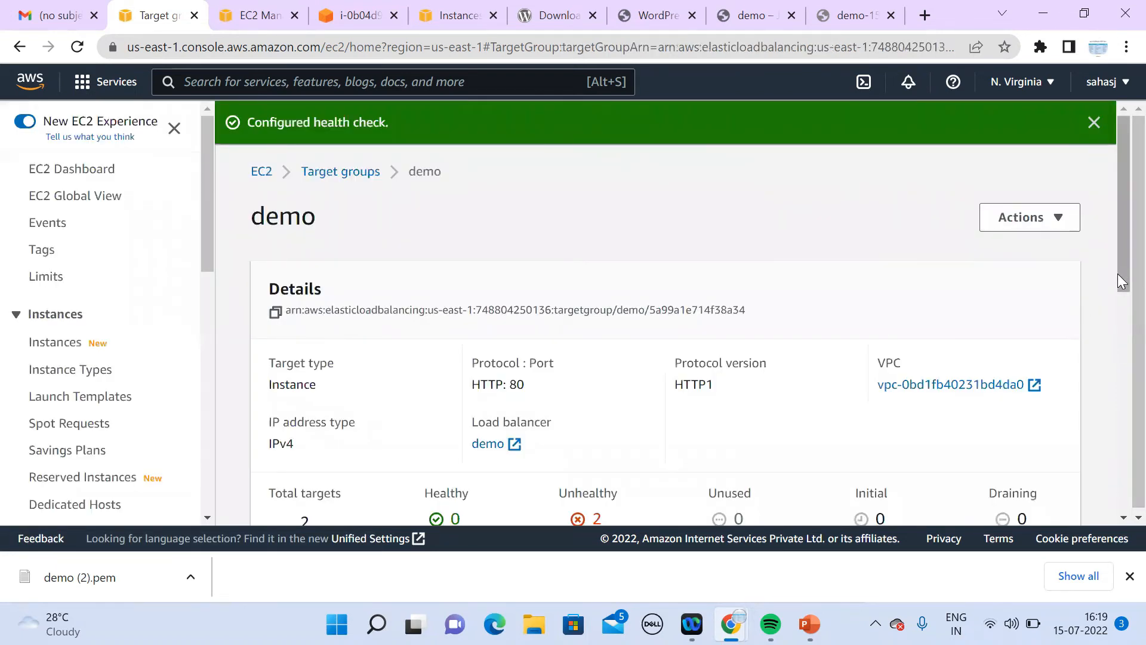
Step: Return to the target groups list and refresh it several times
{"action": "right_click", "coordinate": [1118, 361]}
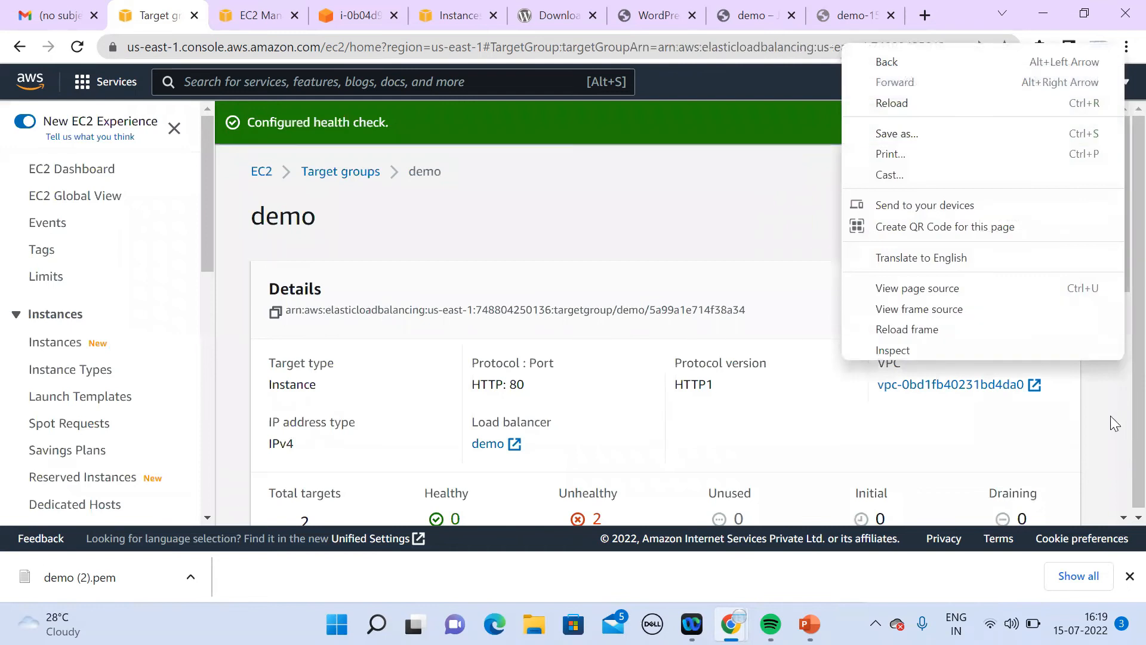
{"action": "left_click", "coordinate": [1110, 417]}
{"action": "left_click", "coordinate": [1120, 518]}
{"action": "left_click", "coordinate": [1120, 519]}
{"action": "left_click", "coordinate": [1120, 519]}
{"action": "left_click", "coordinate": [1119, 519]}
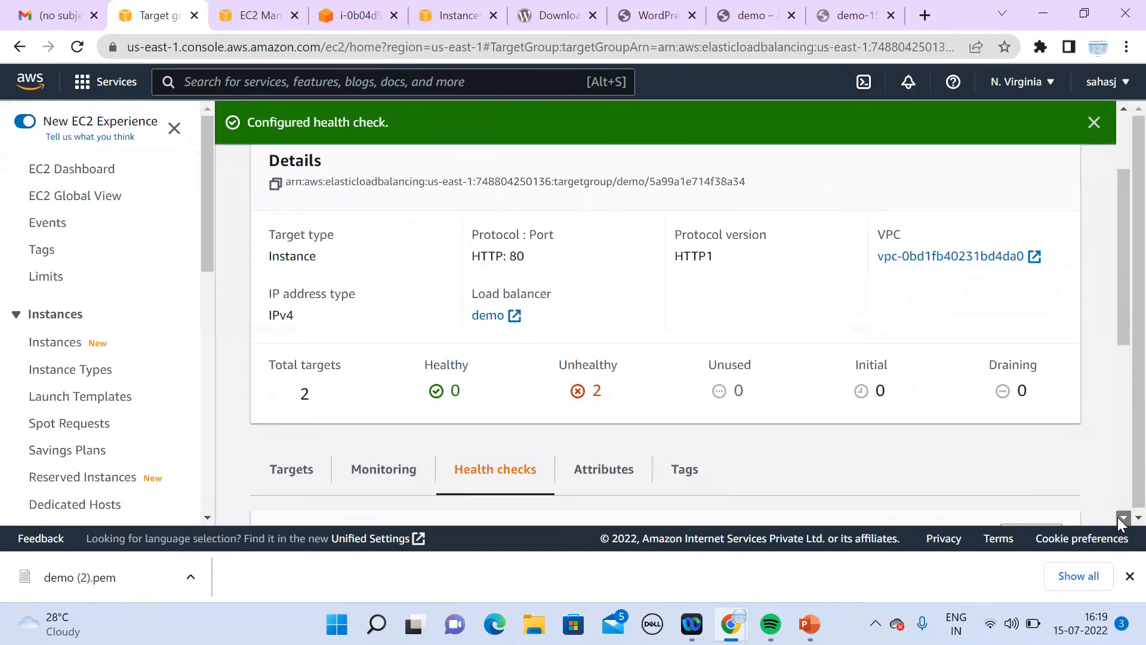
{"action": "left_click", "coordinate": [1120, 519]}
{"action": "left_click", "coordinate": [1119, 519]}
{"action": "left_click_drag", "start_coordinate": [1118, 388], "coordinate": [1118, 218]}
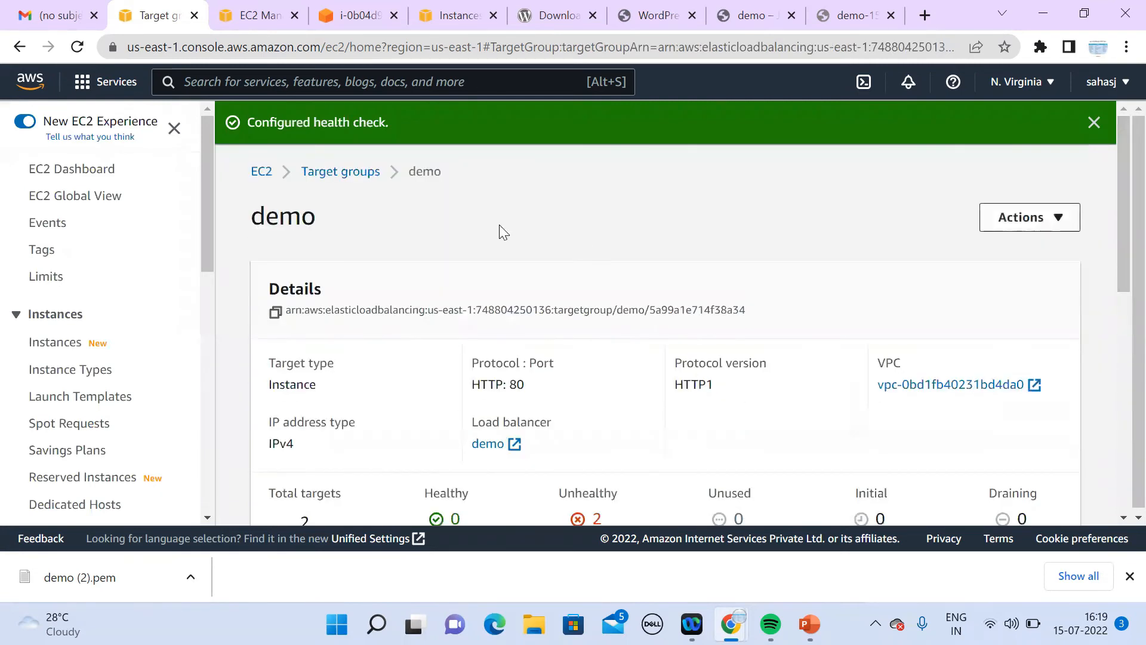
{"action": "left_click", "coordinate": [349, 172]}
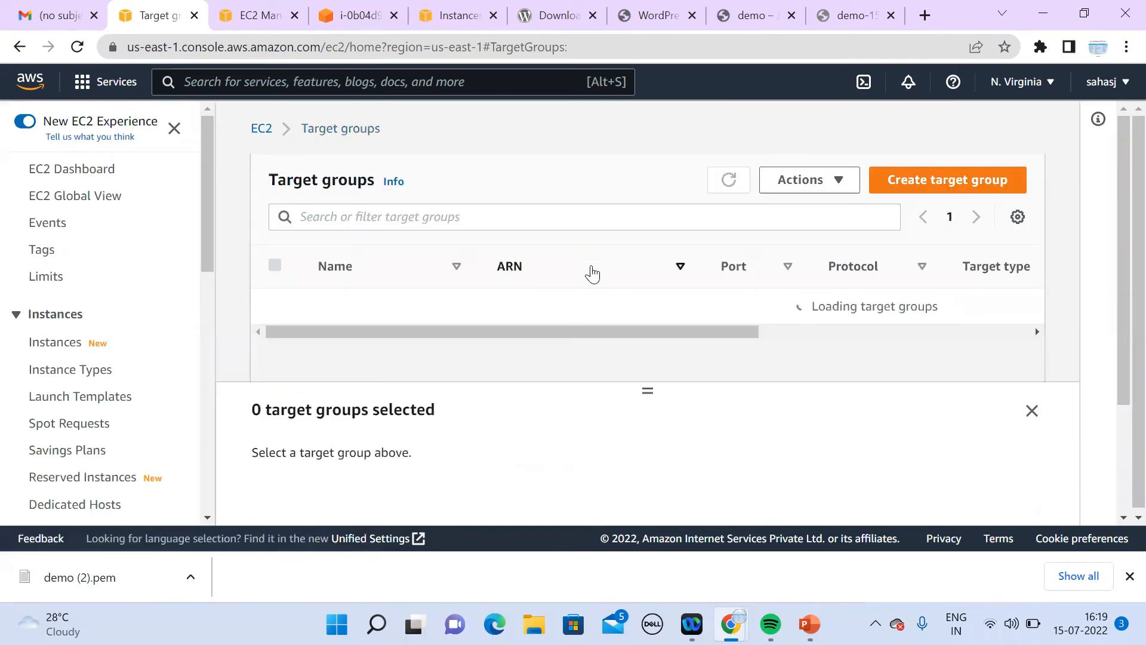
{"action": "left_click", "coordinate": [734, 182]}
{"action": "left_click", "coordinate": [737, 182]}
{"action": "left_click", "coordinate": [738, 182]}
Step: Reload the load balancer's site, then go back to the target groups page
{"action": "left_click", "coordinate": [865, 15]}
{"action": "left_click", "coordinate": [835, 49]}
{"action": "key", "text": "Return"}
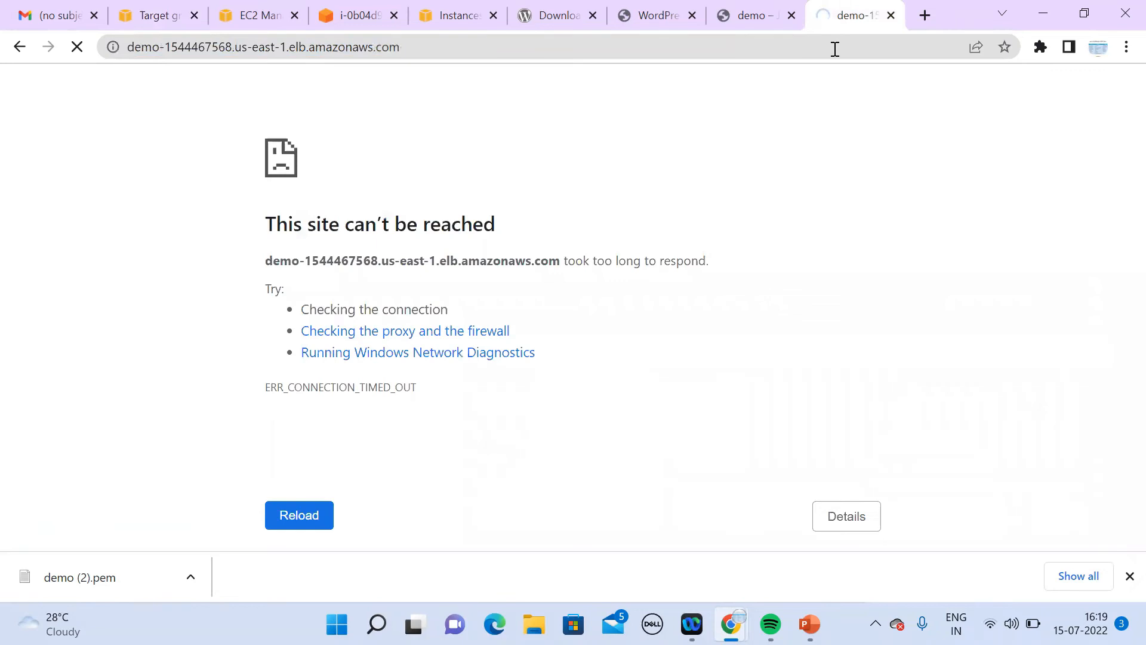
{"action": "left_click", "coordinate": [168, 28]}
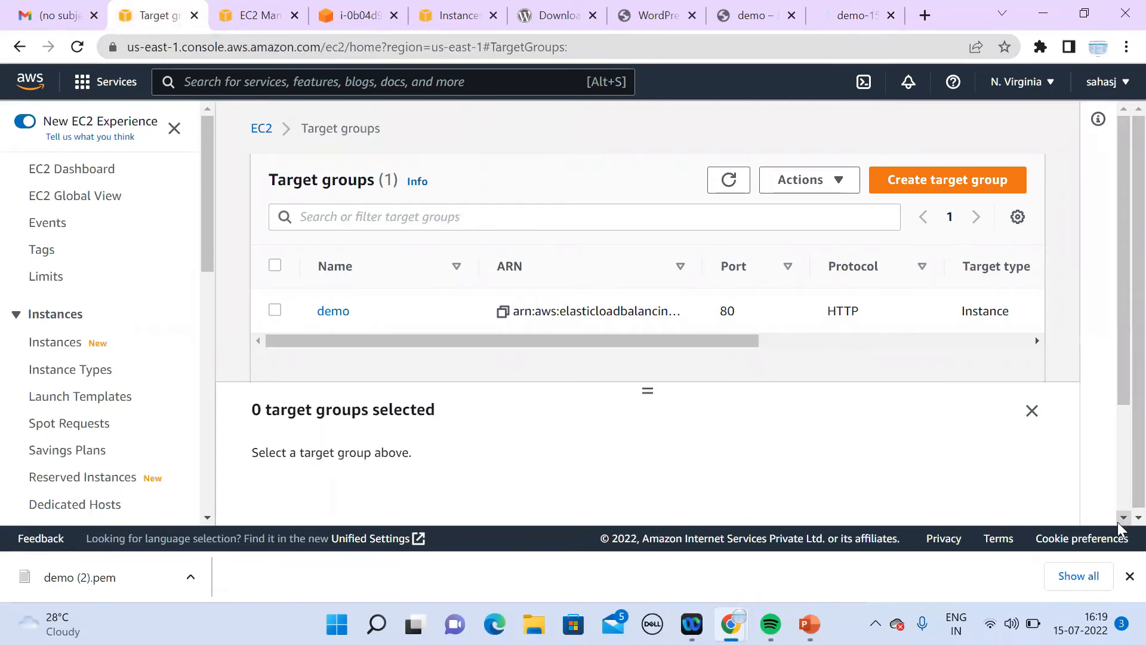
{"action": "scroll", "coordinate": [1118, 520], "scroll_direction": "down", "scroll_amount": 1}
{"action": "left_click_drag", "start_coordinate": [1118, 427], "coordinate": [1109, 327]}
Step: Open the demo target group and refresh its targets, both still unhealthy, then view Instances
{"action": "left_click", "coordinate": [336, 316]}
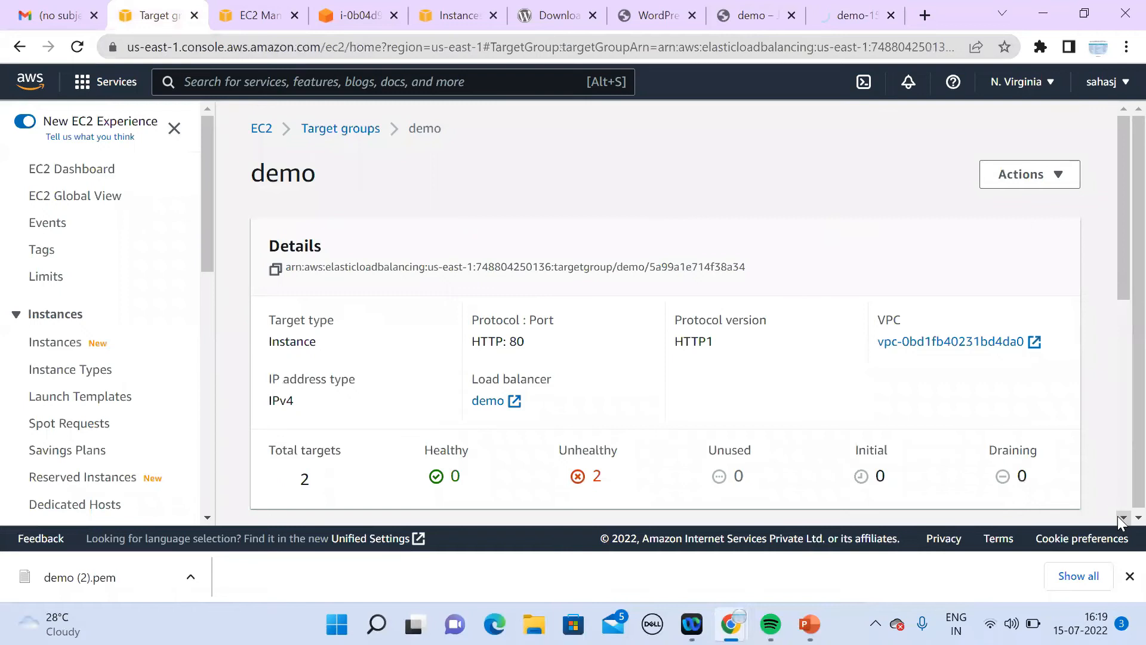
{"action": "scroll", "coordinate": [1118, 519], "scroll_direction": "down", "scroll_amount": 5}
{"action": "left_click", "coordinate": [795, 368]}
{"action": "left_click", "coordinate": [795, 368]}
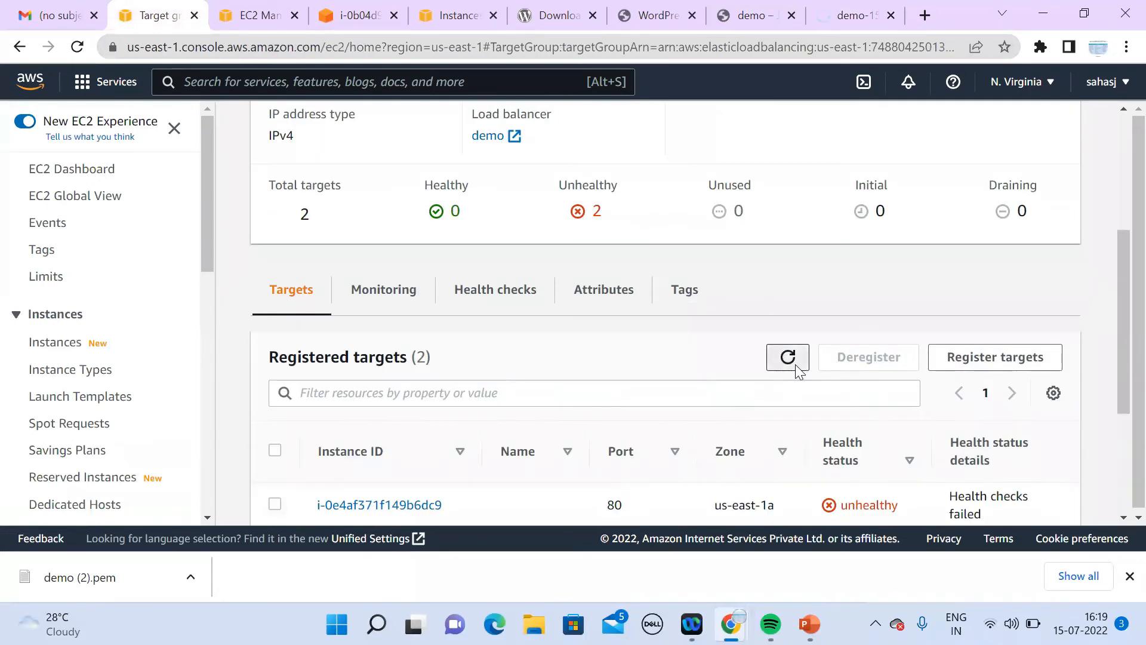
{"action": "left_click", "coordinate": [796, 367]}
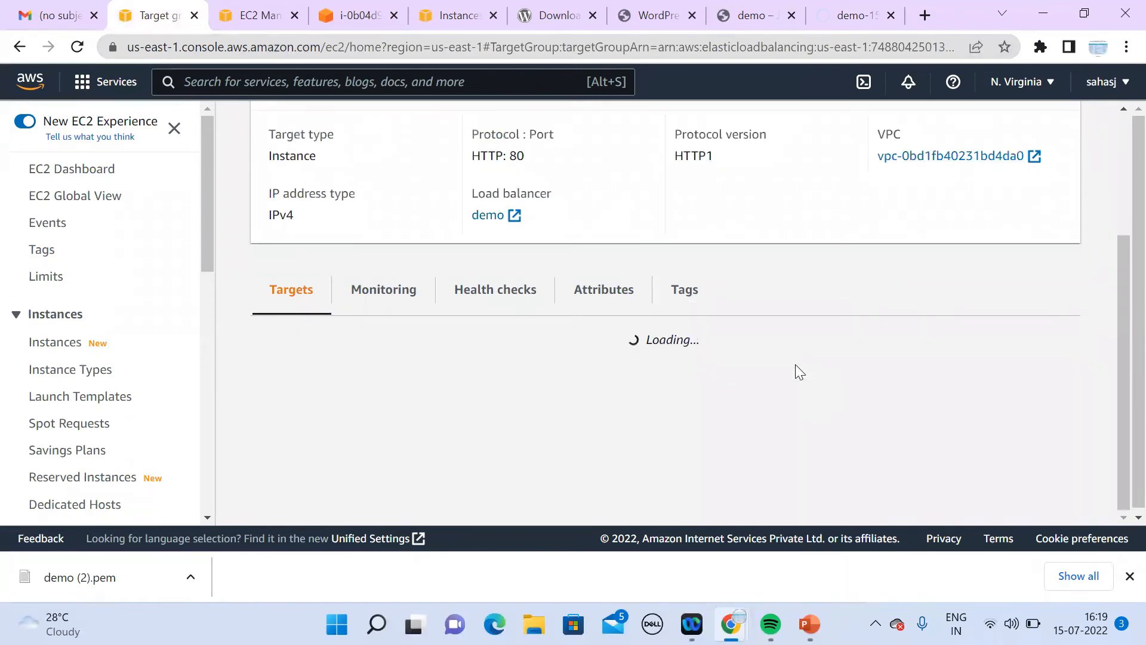
{"action": "left_click", "coordinate": [1121, 518]}
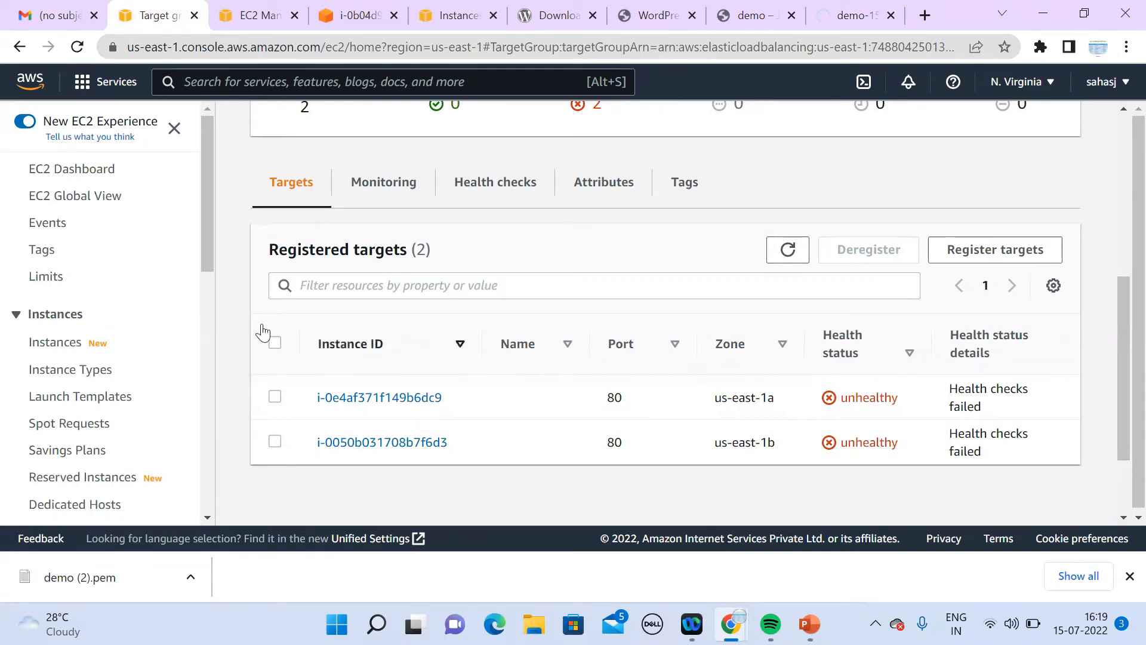
{"action": "left_click", "coordinate": [63, 351]}
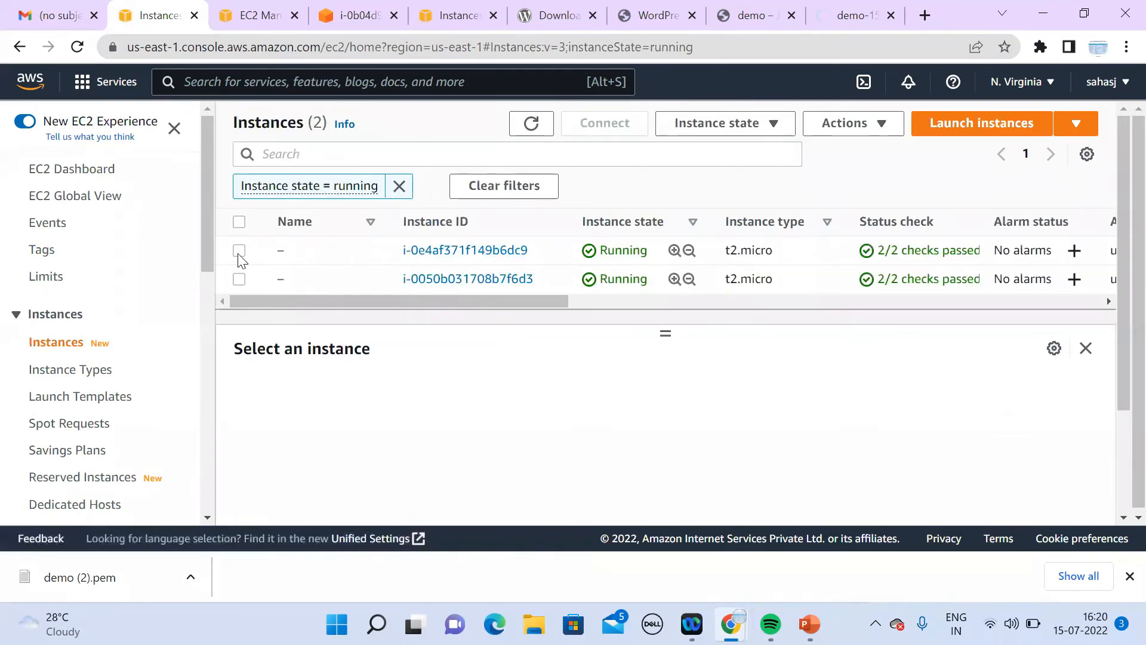
Step: Open the demo security group of instance i-0e4af371f149b6dc9 and refresh its inbound rules
{"action": "left_click", "coordinate": [239, 251]}
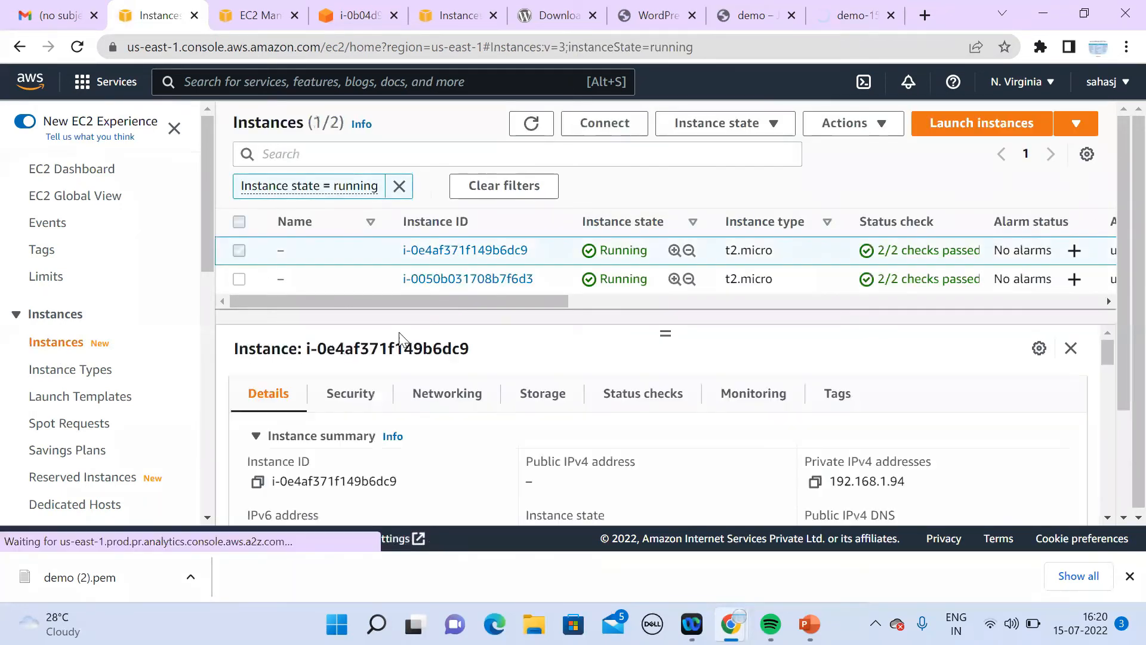
{"action": "left_click", "coordinate": [355, 397]}
{"action": "scroll", "coordinate": [1108, 519], "scroll_direction": "down", "scroll_amount": 3}
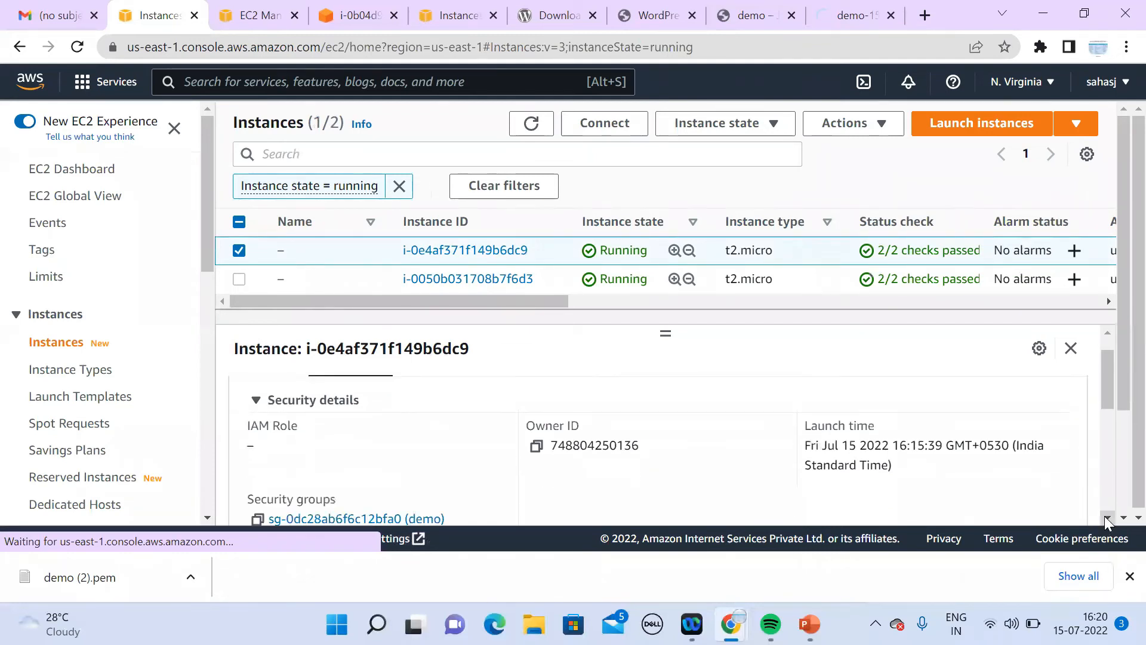
{"action": "left_click", "coordinate": [408, 411]}
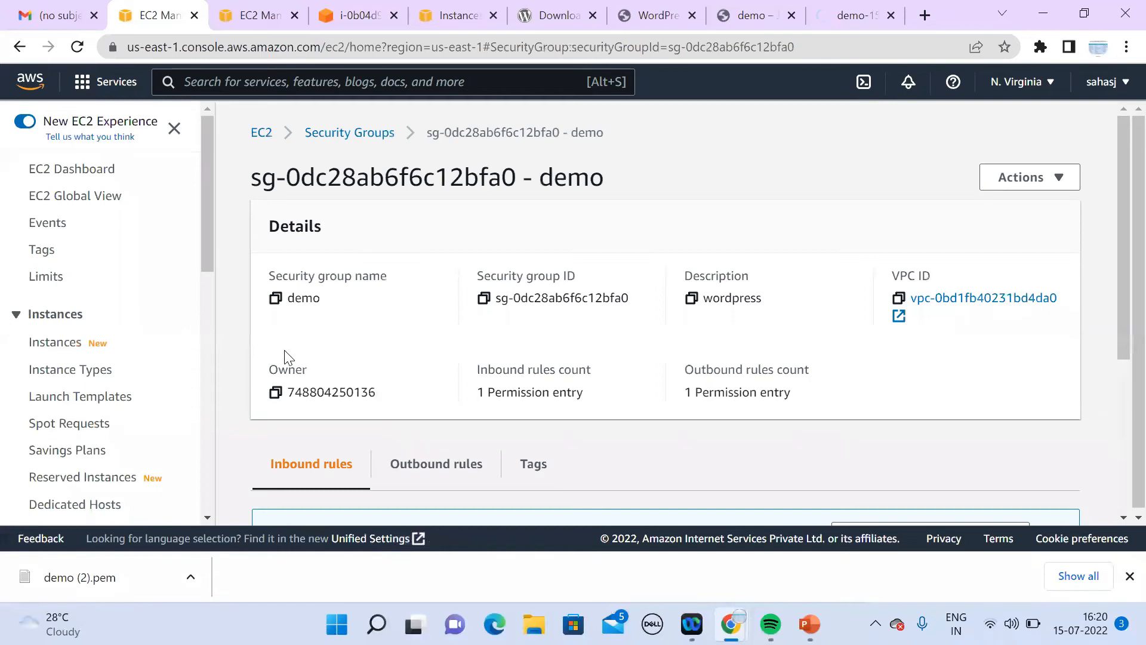
{"action": "scroll", "coordinate": [1121, 520], "scroll_direction": "down", "scroll_amount": 5}
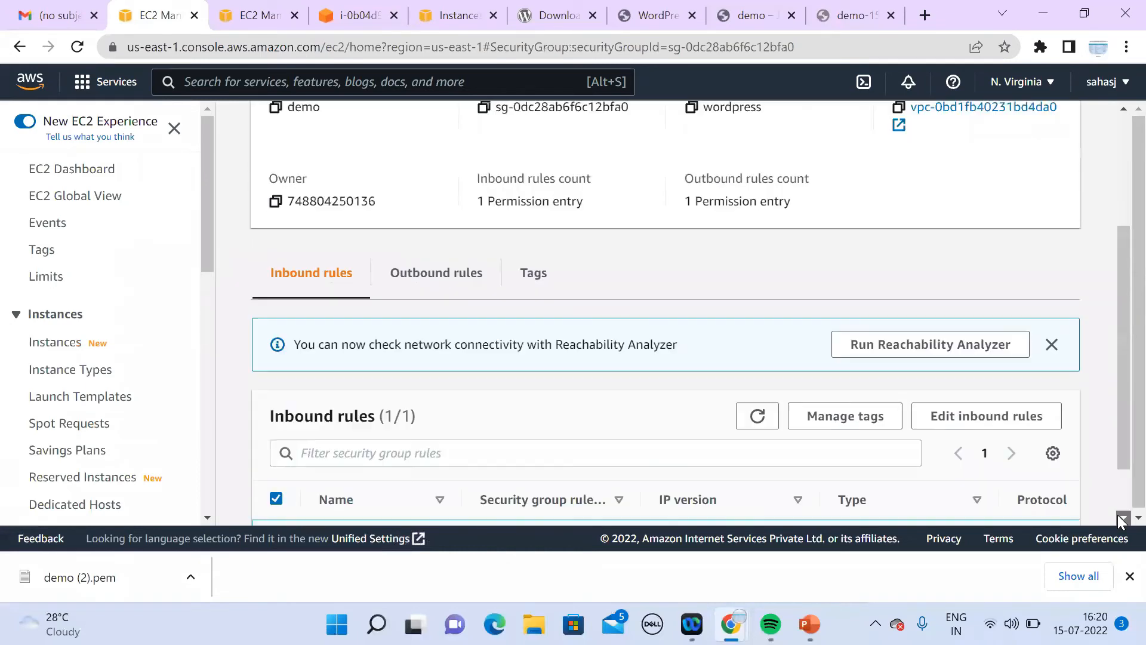
{"action": "left_click_drag", "start_coordinate": [683, 483], "coordinate": [701, 400]}
{"action": "left_click", "coordinate": [757, 346]}
{"action": "left_click", "coordinate": [757, 345]}
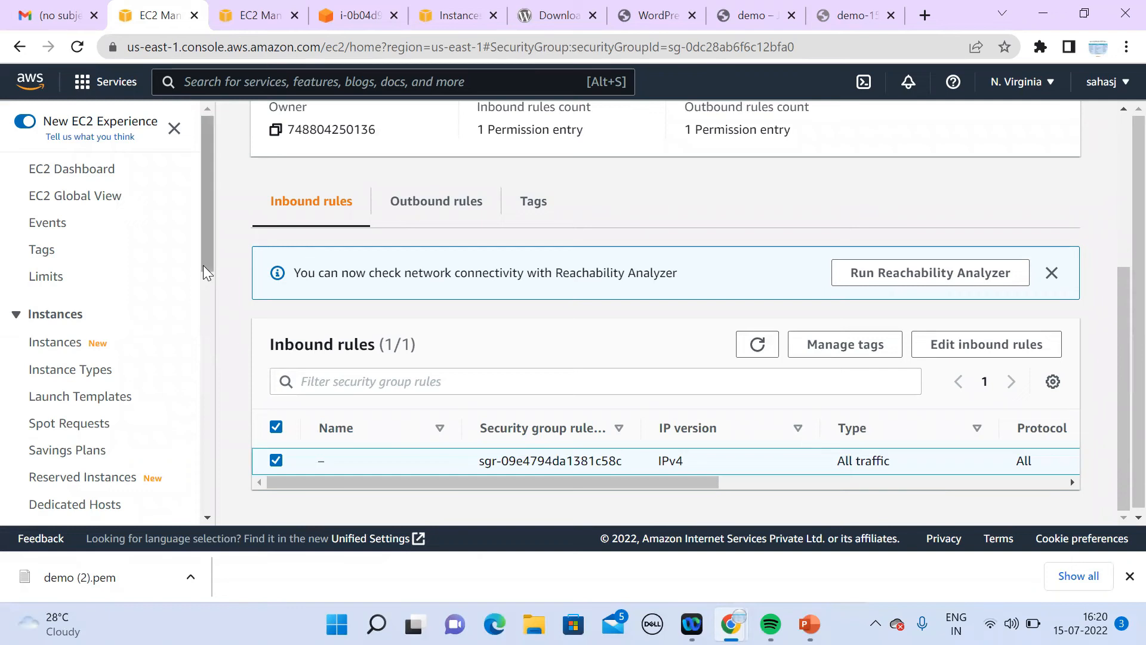
Step: Reload the load balancer's site, which times out
{"action": "left_click", "coordinate": [838, 18]}
{"action": "left_click", "coordinate": [832, 48]}
{"action": "key", "text": "Return"}
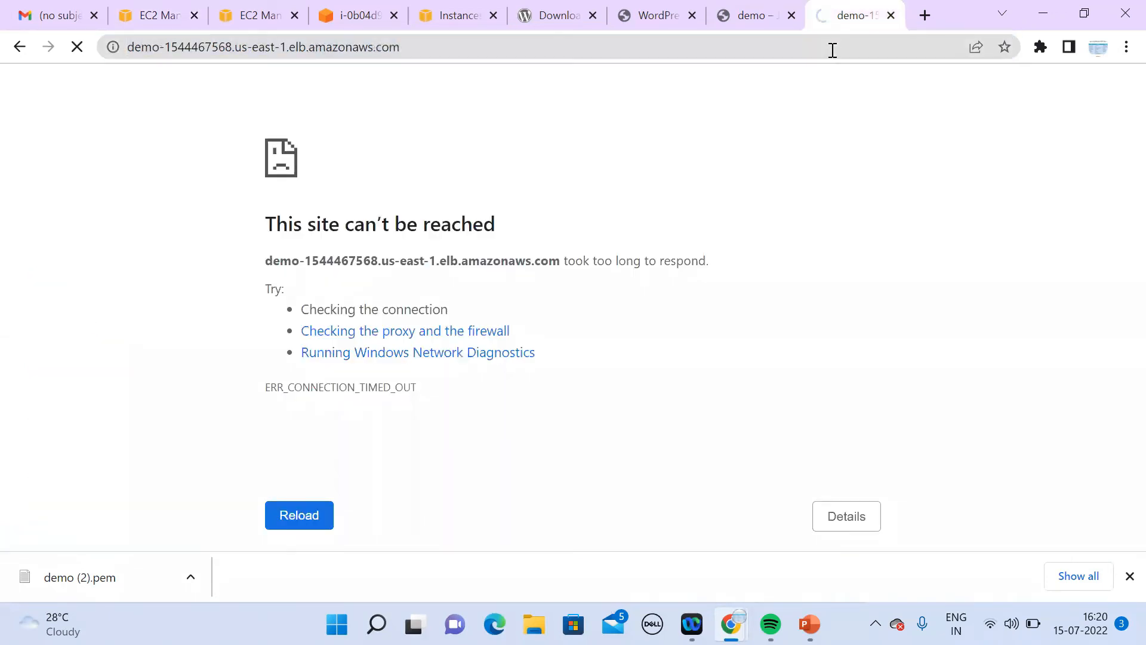
Step: Go to Target Groups, open demo, and refresh its targets, which remain unhealthy
{"action": "left_click", "coordinate": [157, 17]}
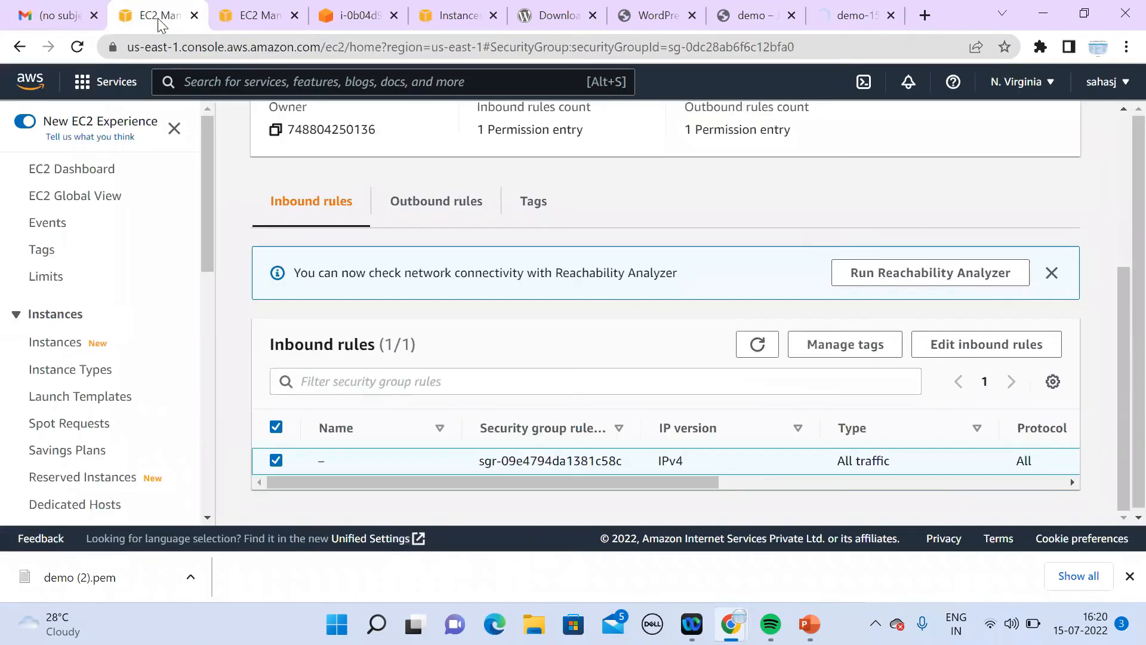
{"action": "left_click_drag", "start_coordinate": [208, 253], "coordinate": [222, 515]}
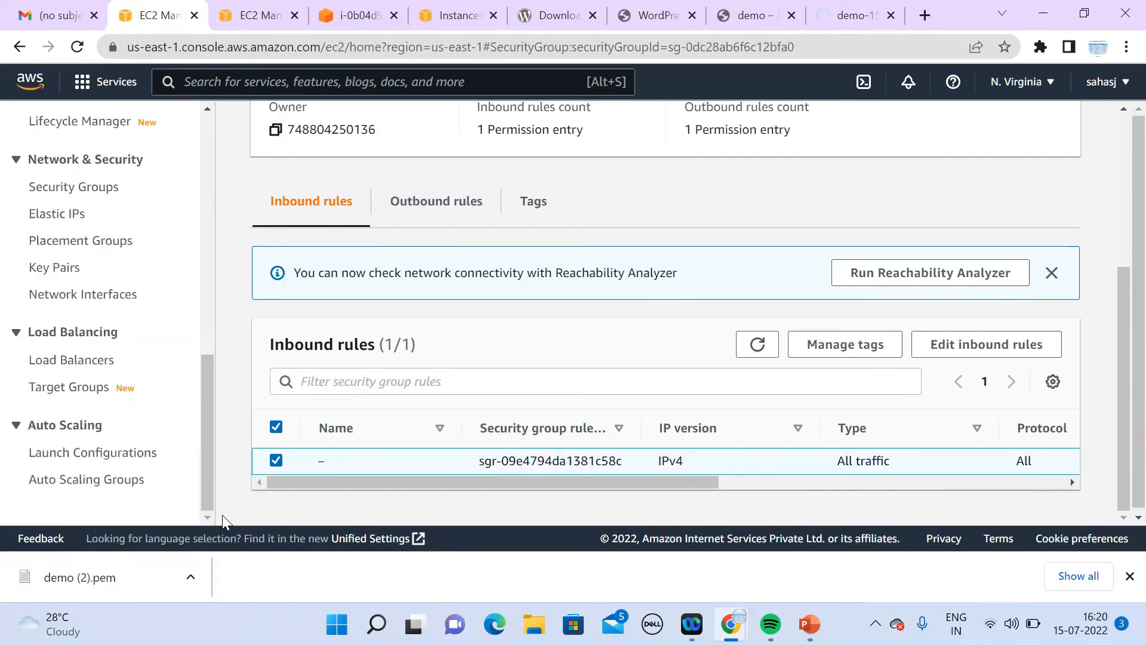
{"action": "left_click", "coordinate": [82, 370]}
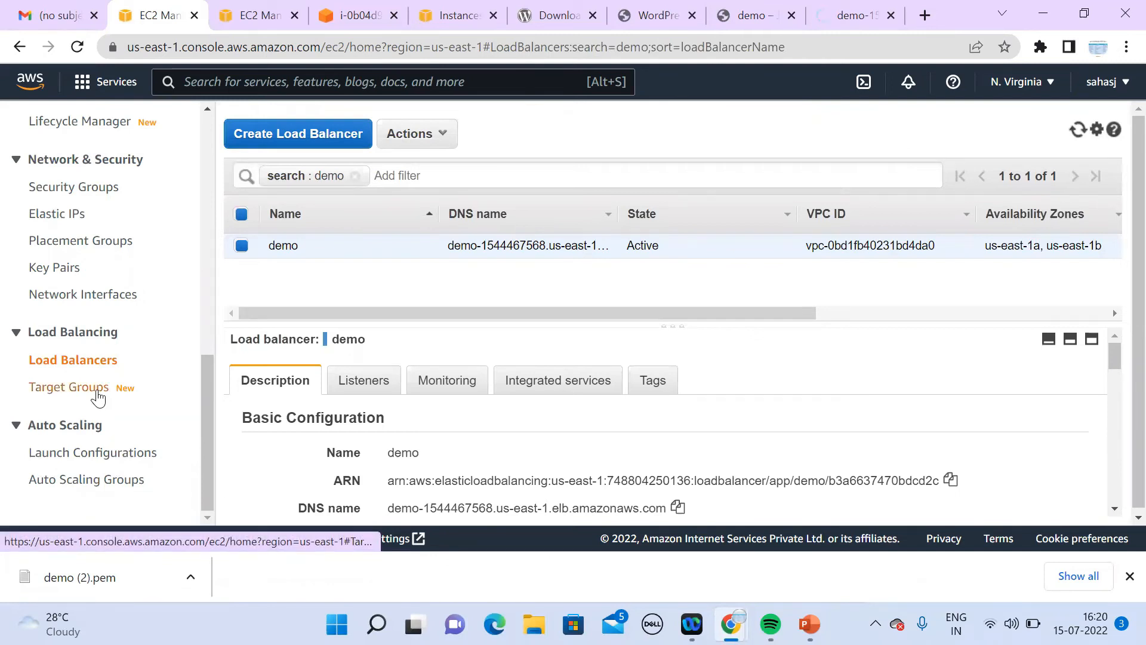
{"action": "left_click", "coordinate": [96, 391]}
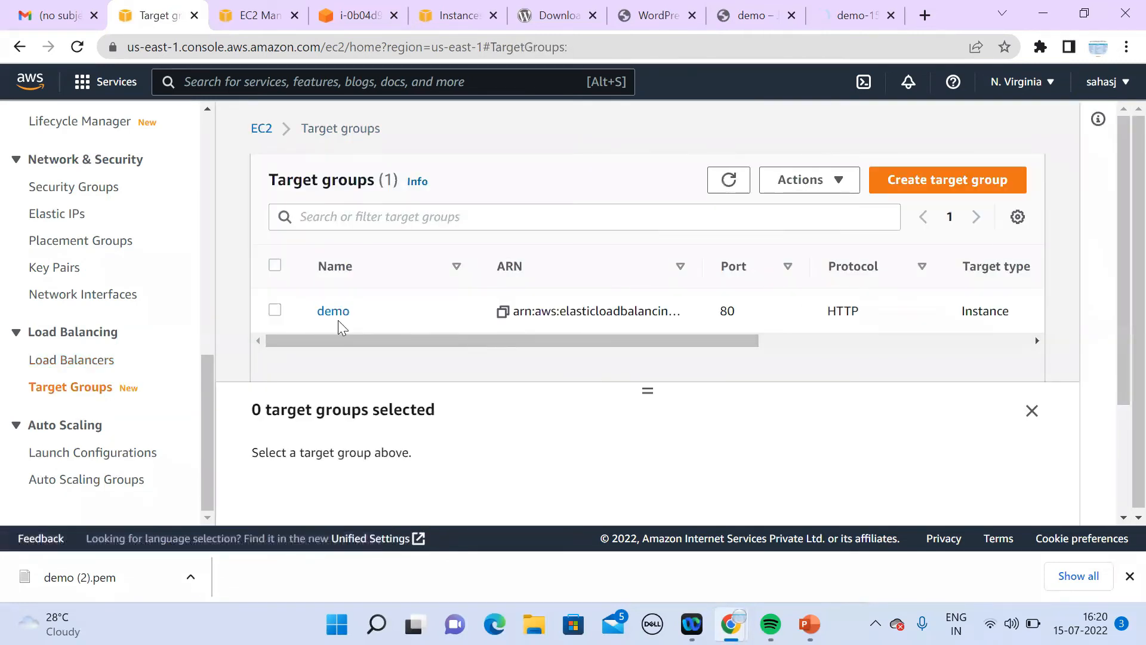
{"action": "left_click", "coordinate": [331, 316]}
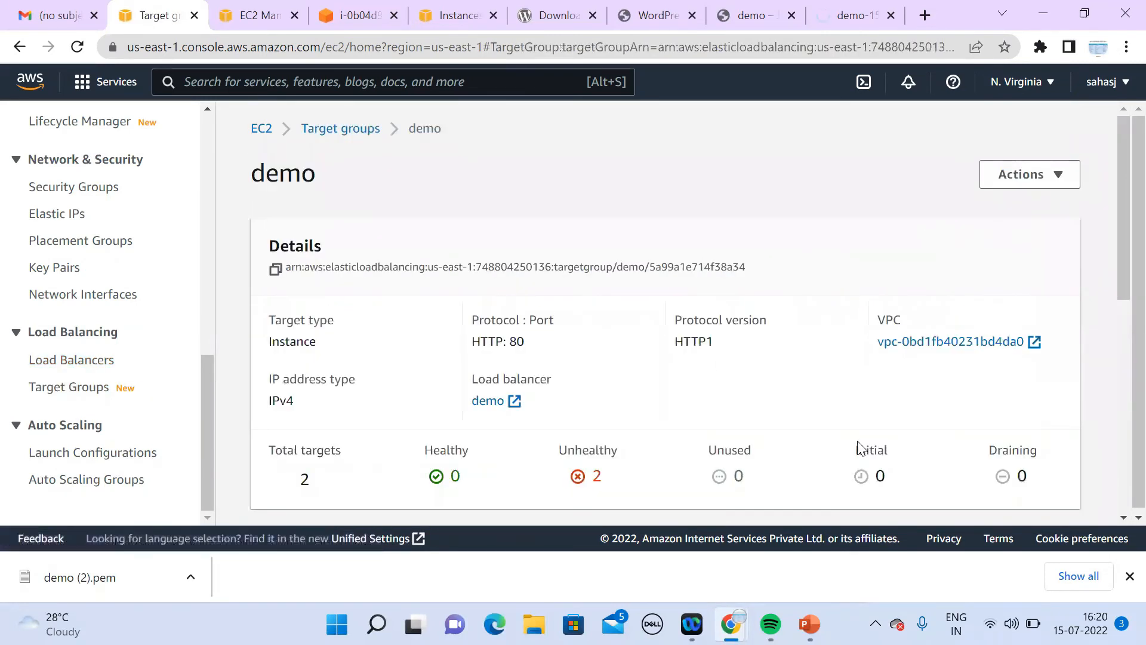
{"action": "scroll", "coordinate": [1121, 519], "scroll_direction": "down", "scroll_amount": 5}
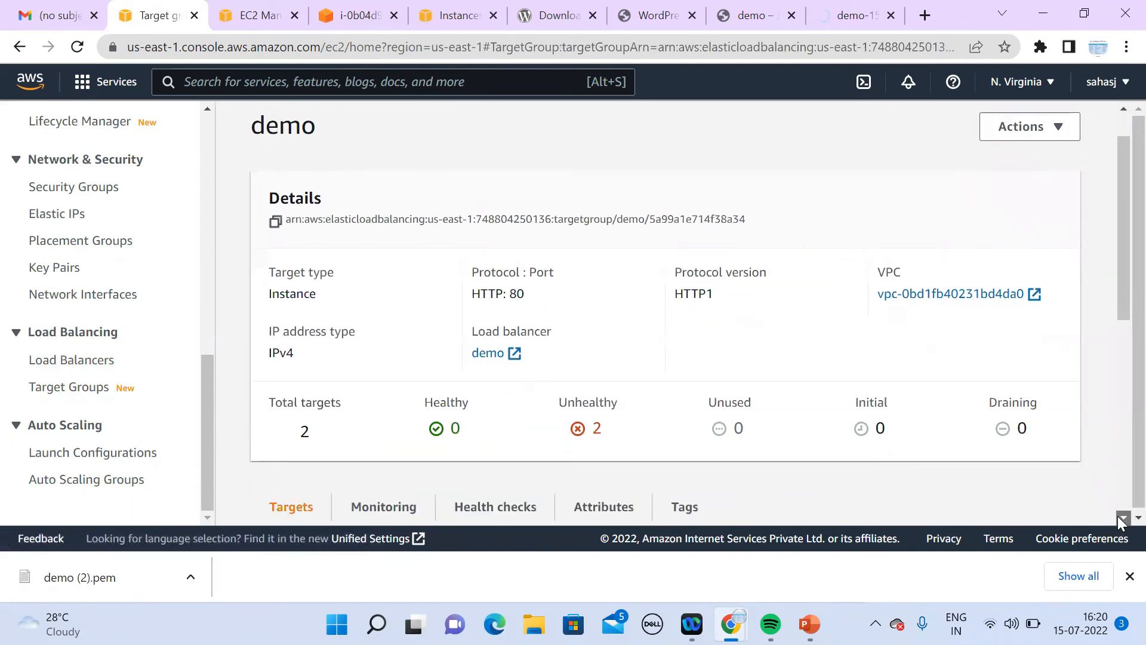
{"action": "scroll", "coordinate": [1121, 519], "scroll_direction": "down", "scroll_amount": 3}
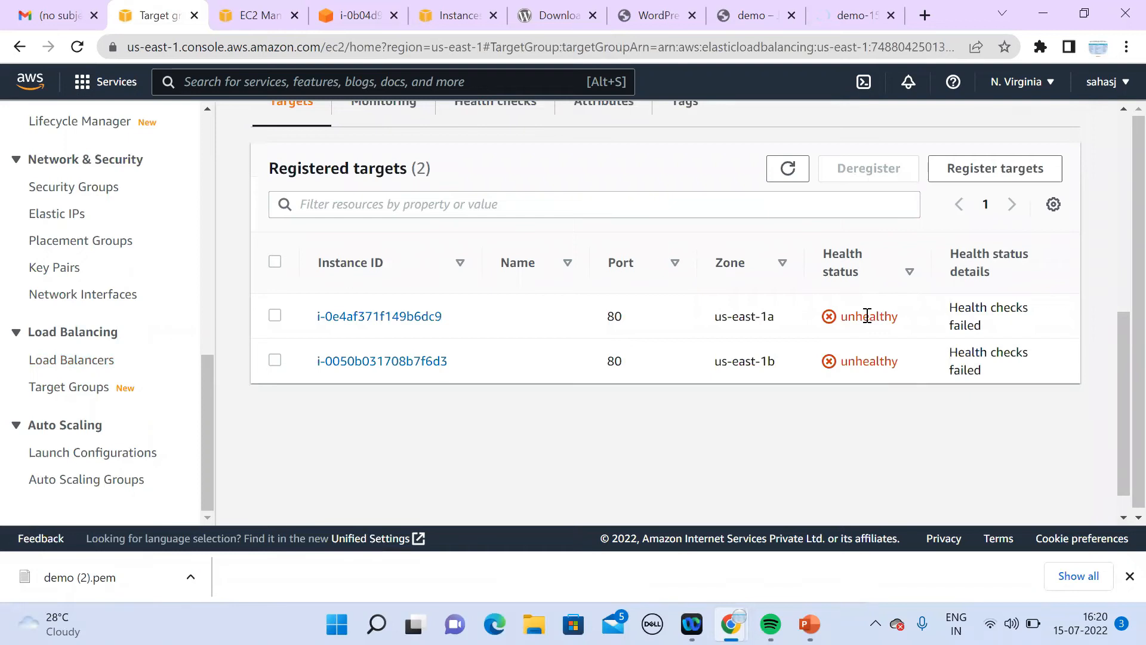
{"action": "left_click", "coordinate": [789, 168]}
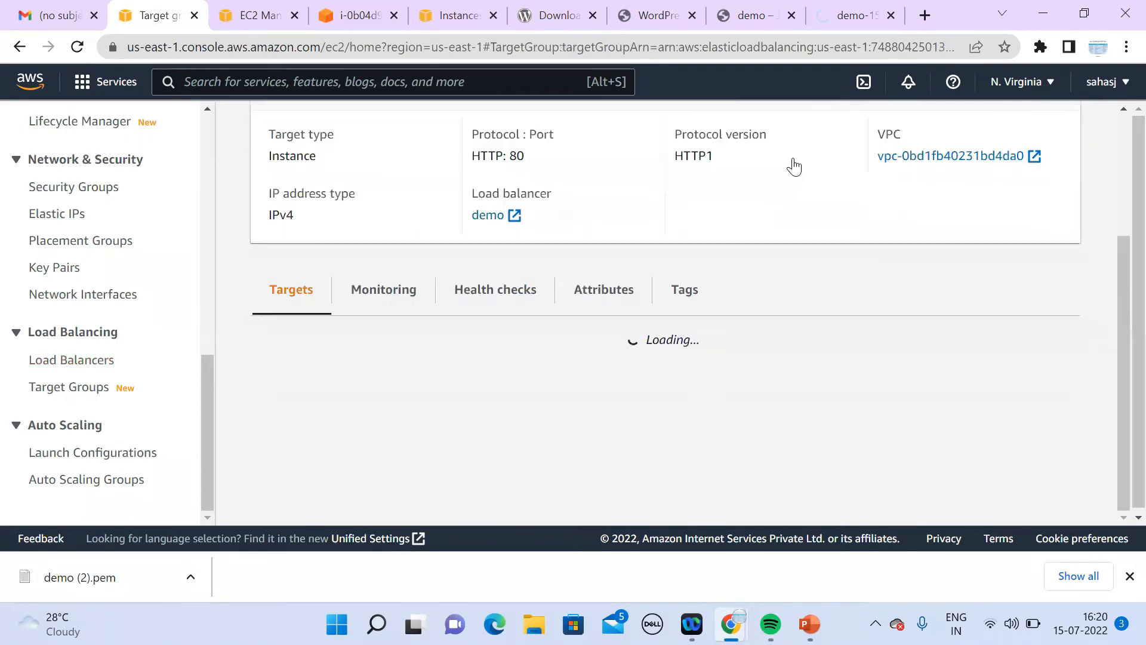
{"action": "left_click", "coordinate": [789, 169]}
Step: Return to the instances list and select instance i-0e4af371f149b6dc9
{"action": "left_click_drag", "start_coordinate": [202, 375], "coordinate": [218, 129]}
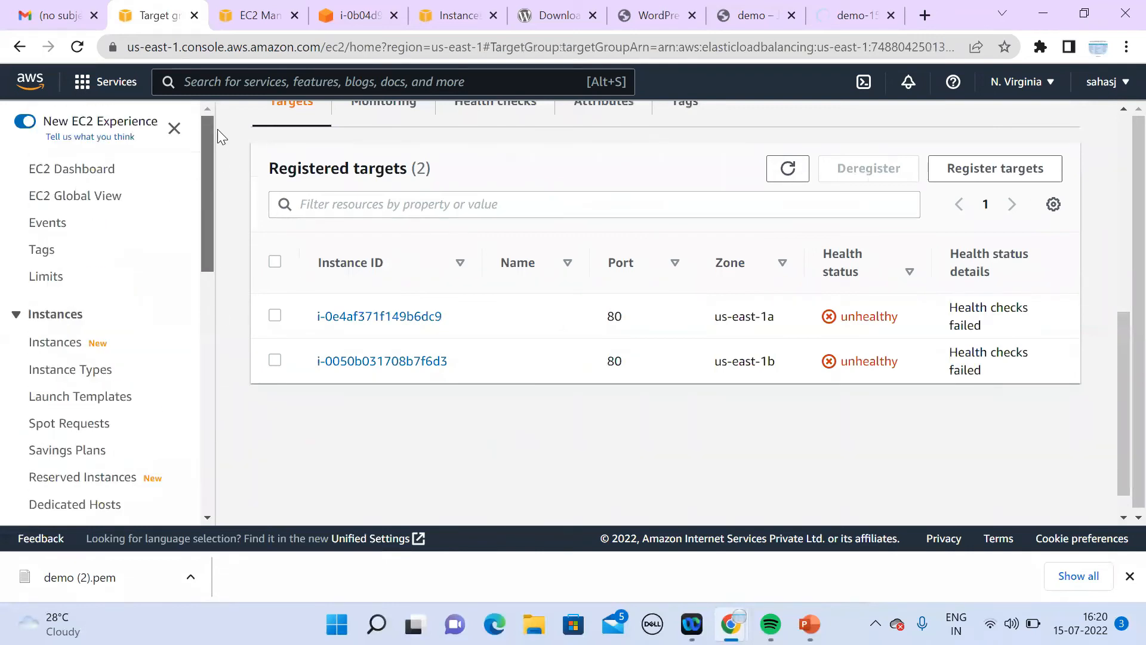
{"action": "left_click", "coordinate": [60, 344]}
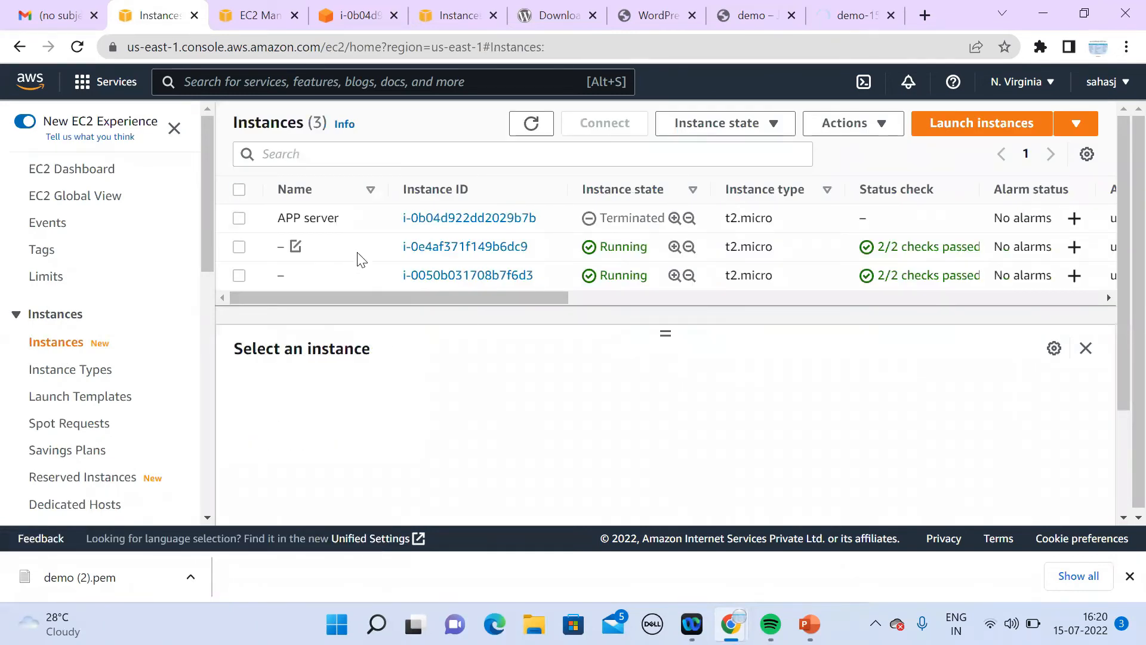
{"action": "left_click", "coordinate": [361, 259]}
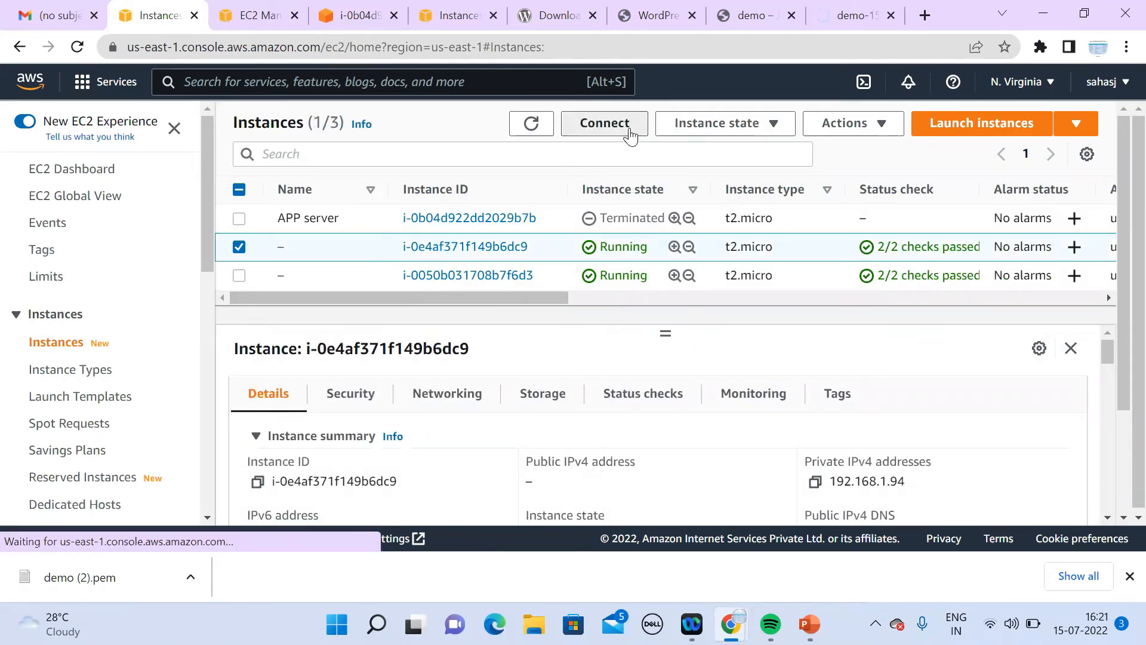
Step: Open Connect to instance and replace the default user name root with 'ec'
{"action": "left_click", "coordinate": [604, 123]}
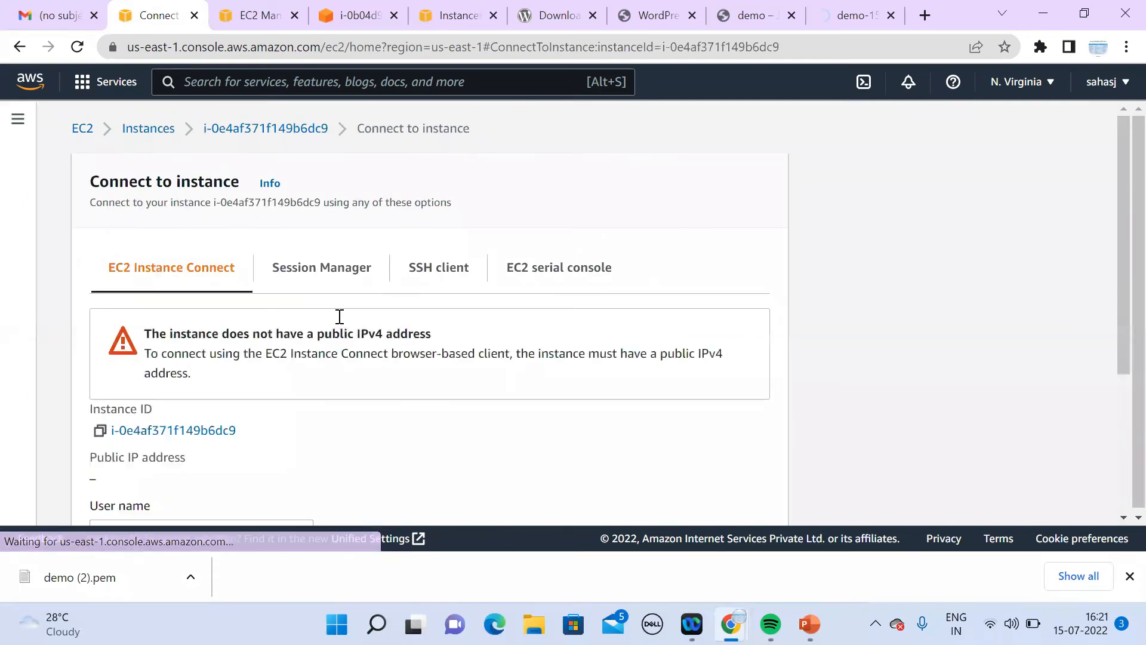
{"action": "scroll", "coordinate": [1117, 521], "scroll_direction": "down", "scroll_amount": 5}
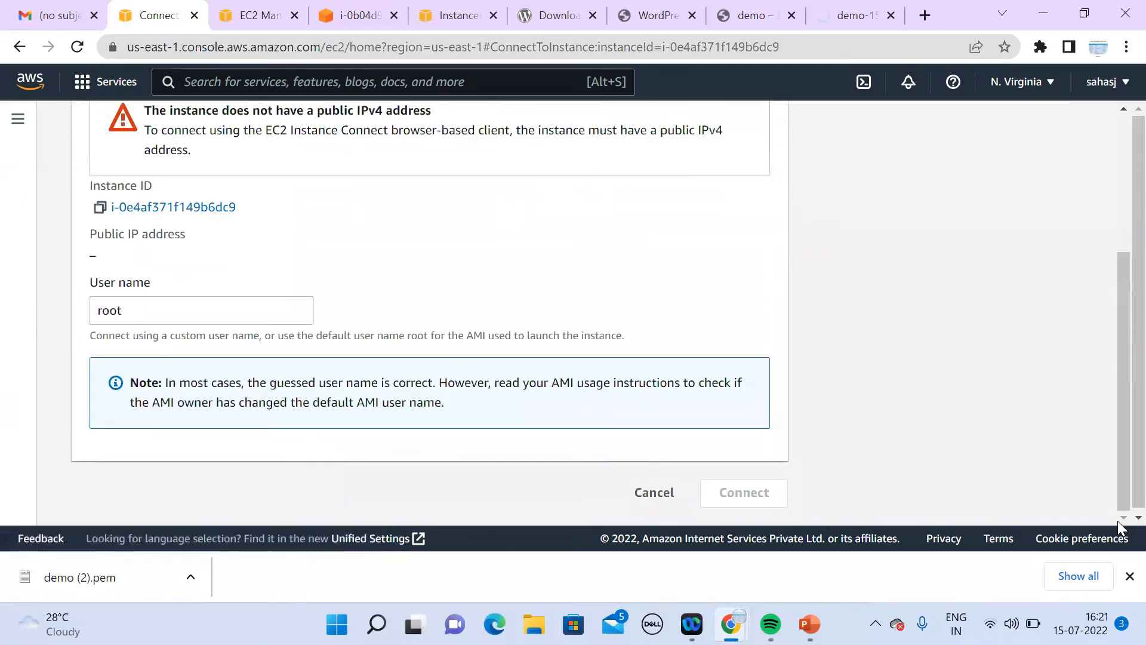
{"action": "double_click", "coordinate": [222, 316]}
{"action": "key", "text": "BackSpace"}
{"action": "type", "text": "ec2-user"}
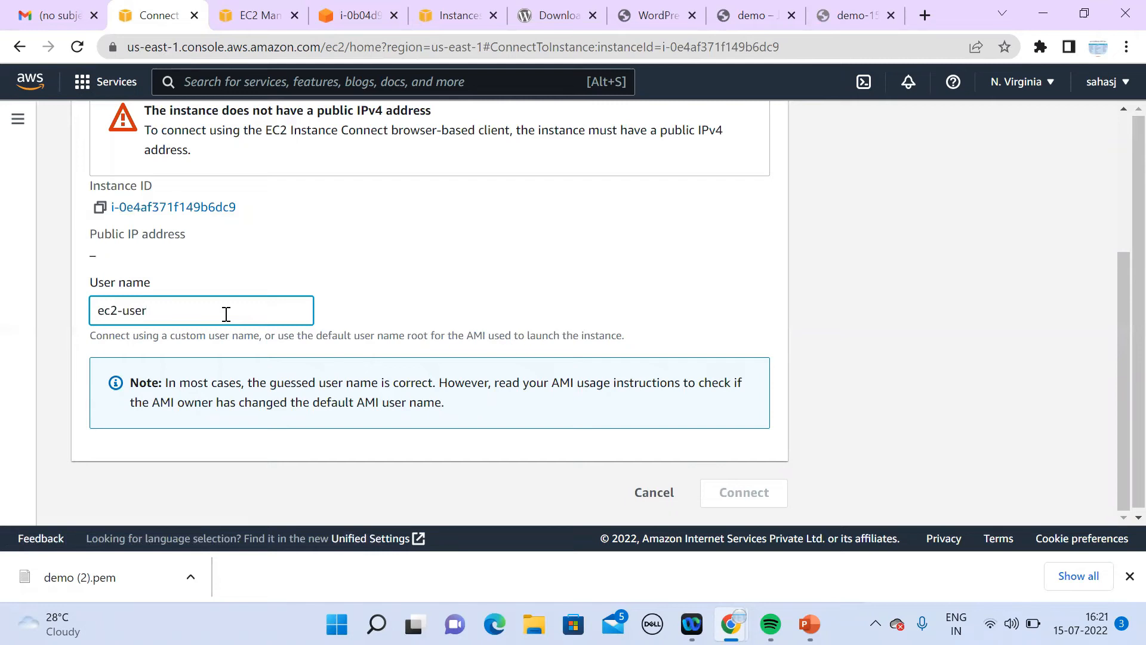
Step: Review the SSH client, EC2 serial console and EC2 Instance Connect options, then cancel
{"action": "left_click_drag", "start_coordinate": [1120, 405], "coordinate": [1120, 309]}
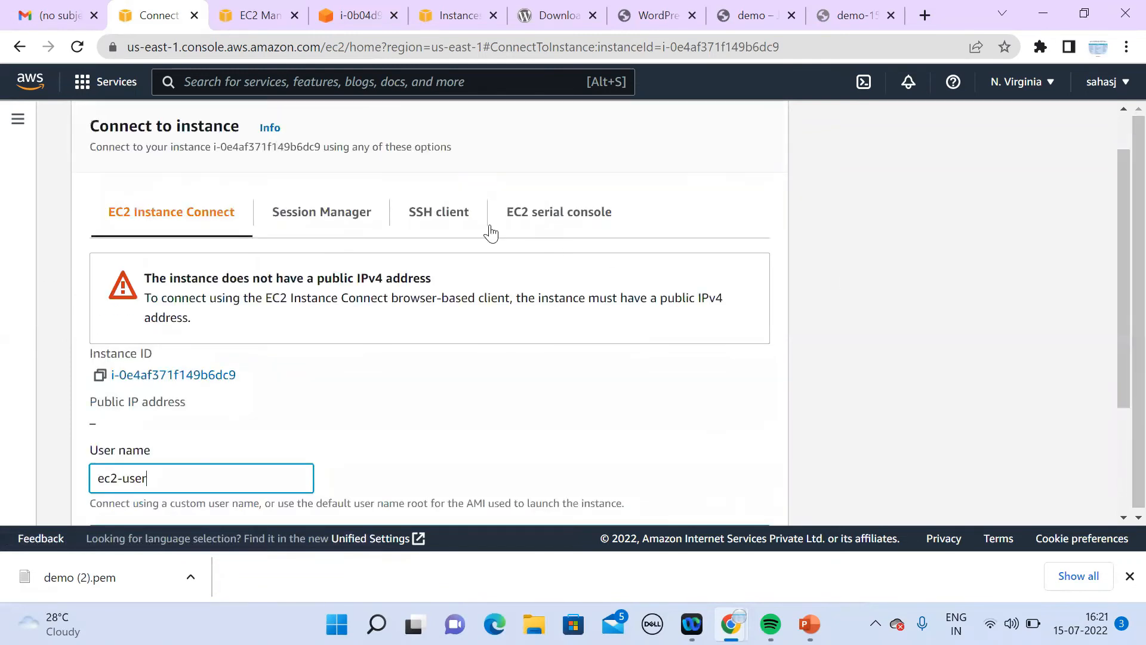
{"action": "left_click", "coordinate": [447, 226]}
{"action": "left_click", "coordinate": [537, 219]}
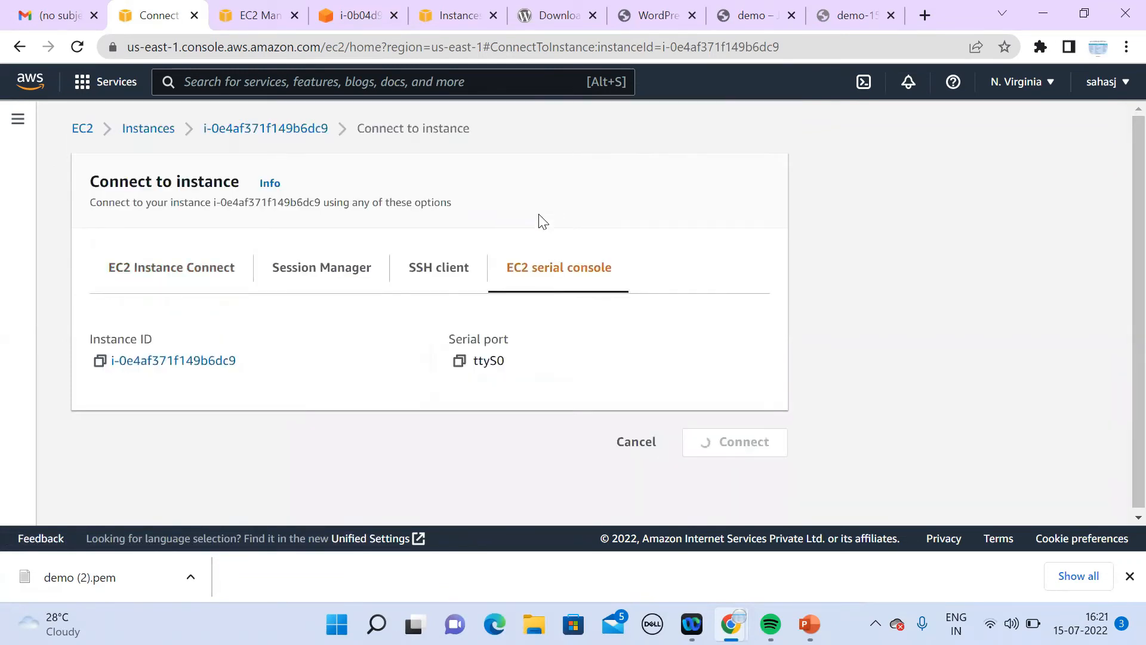
{"action": "left_click", "coordinate": [205, 271]}
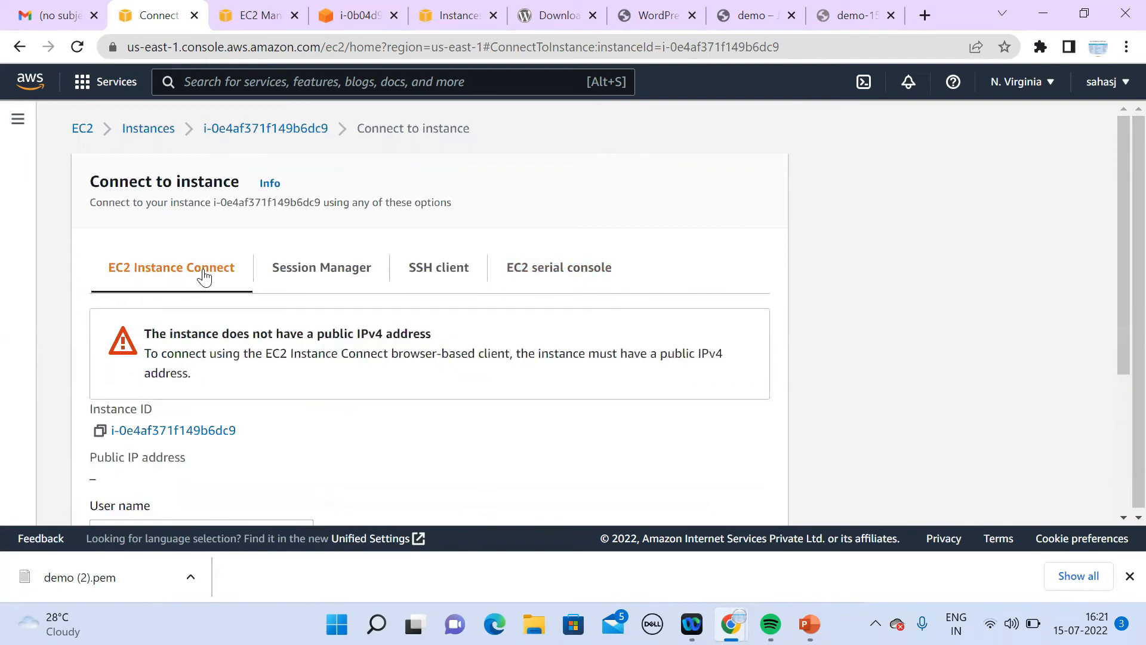
{"action": "scroll", "coordinate": [1117, 519], "scroll_direction": "down", "scroll_amount": 4}
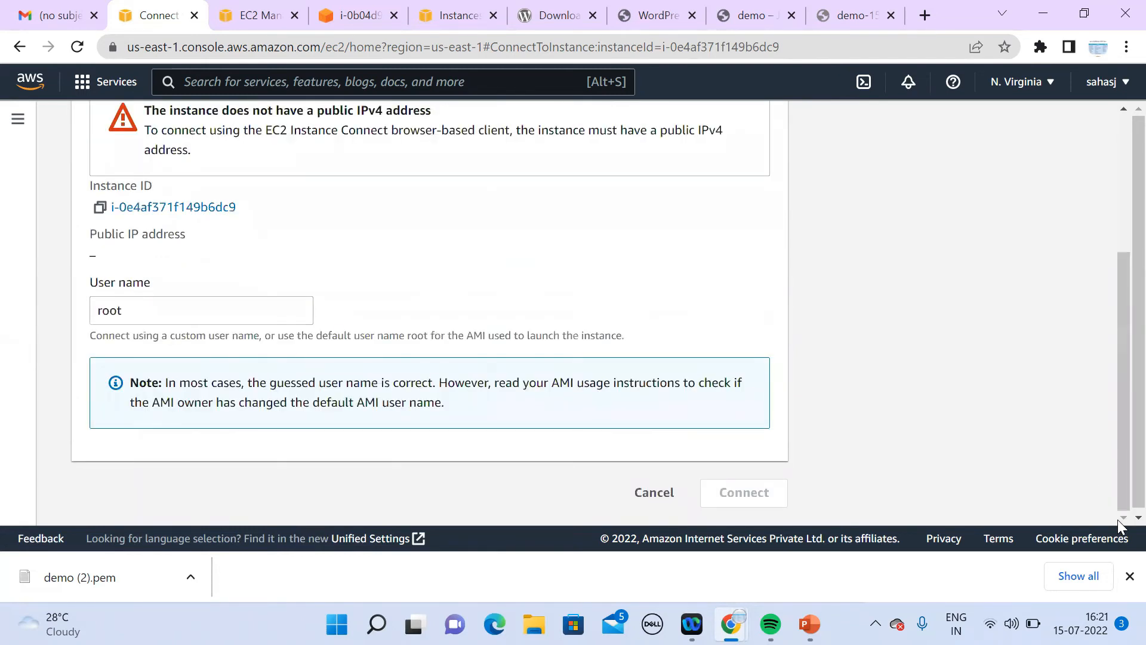
{"action": "left_click", "coordinate": [664, 498]}
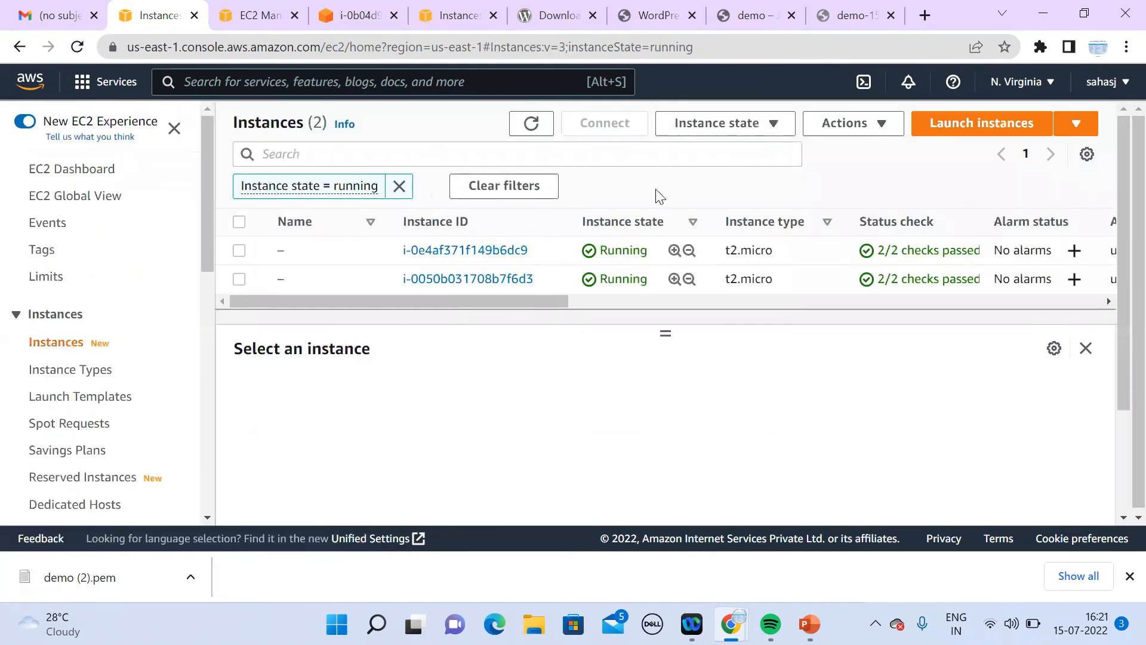
Step: Refresh the instances list, then start a new launch configuration from Launch Configurations
{"action": "left_click", "coordinate": [530, 132]}
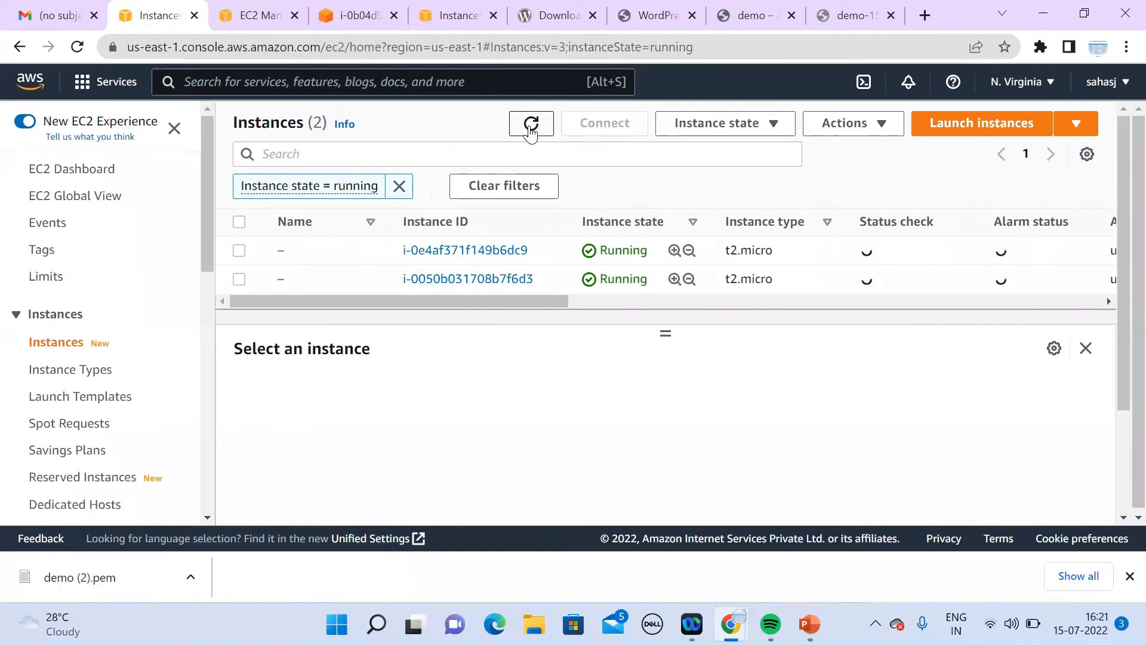
{"action": "scroll", "coordinate": [207, 522], "scroll_direction": "down", "scroll_amount": 10}
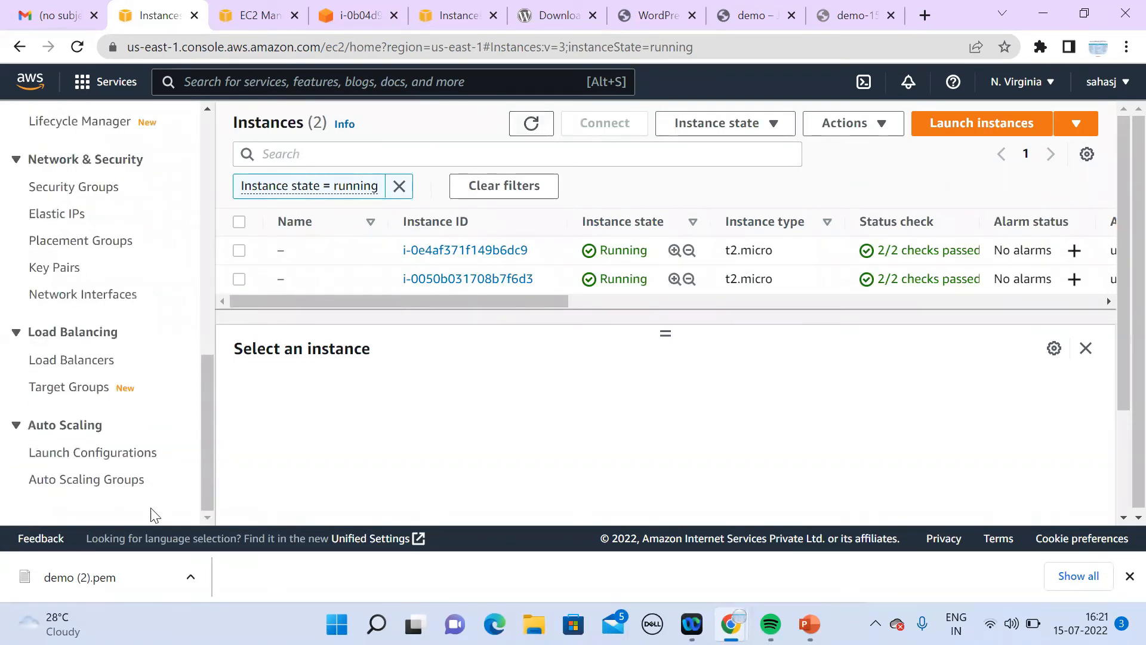
{"action": "left_click", "coordinate": [69, 457]}
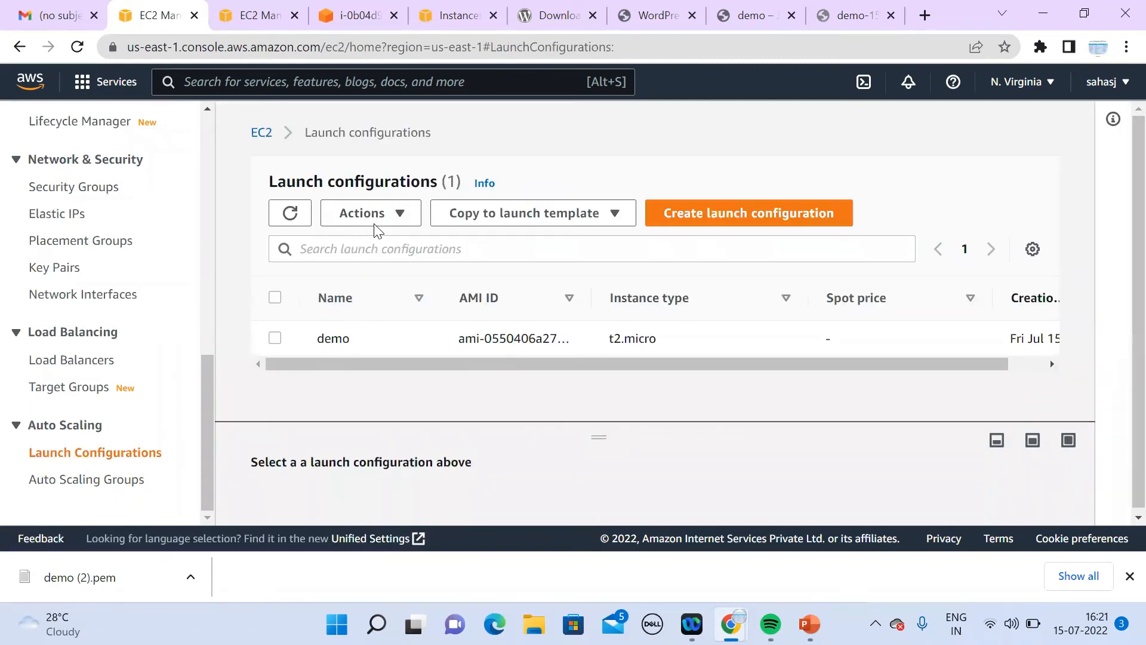
{"action": "left_click", "coordinate": [714, 218]}
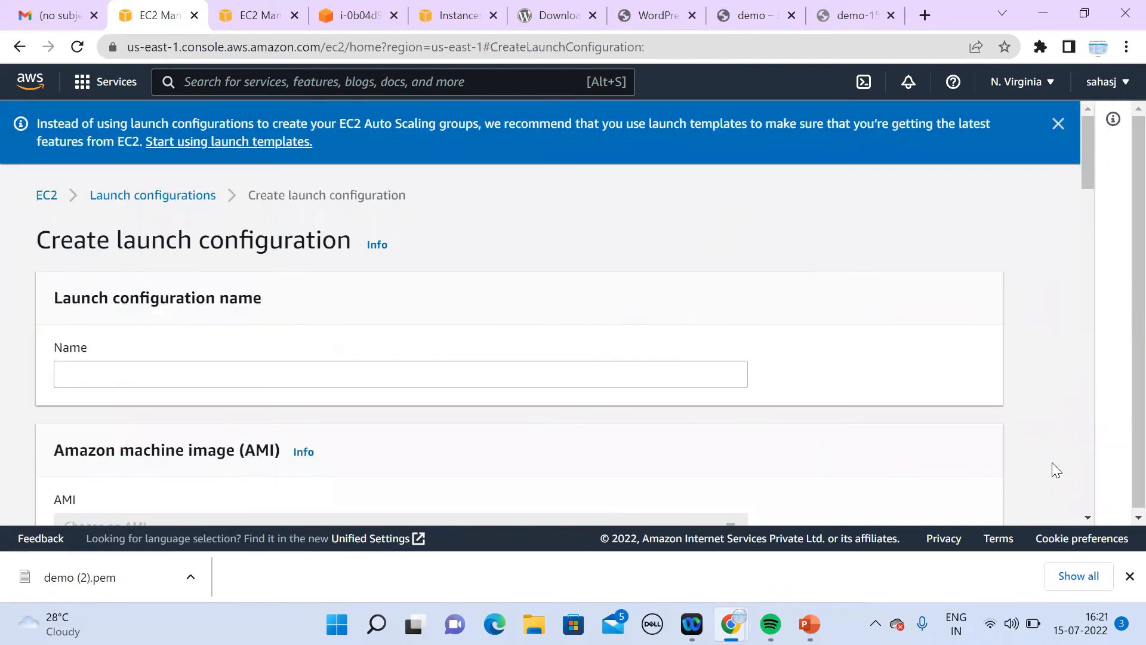
Step: Return to the new launch configuration form and show the launch configurations Info help panel
{"action": "left_click", "coordinate": [263, 21]}
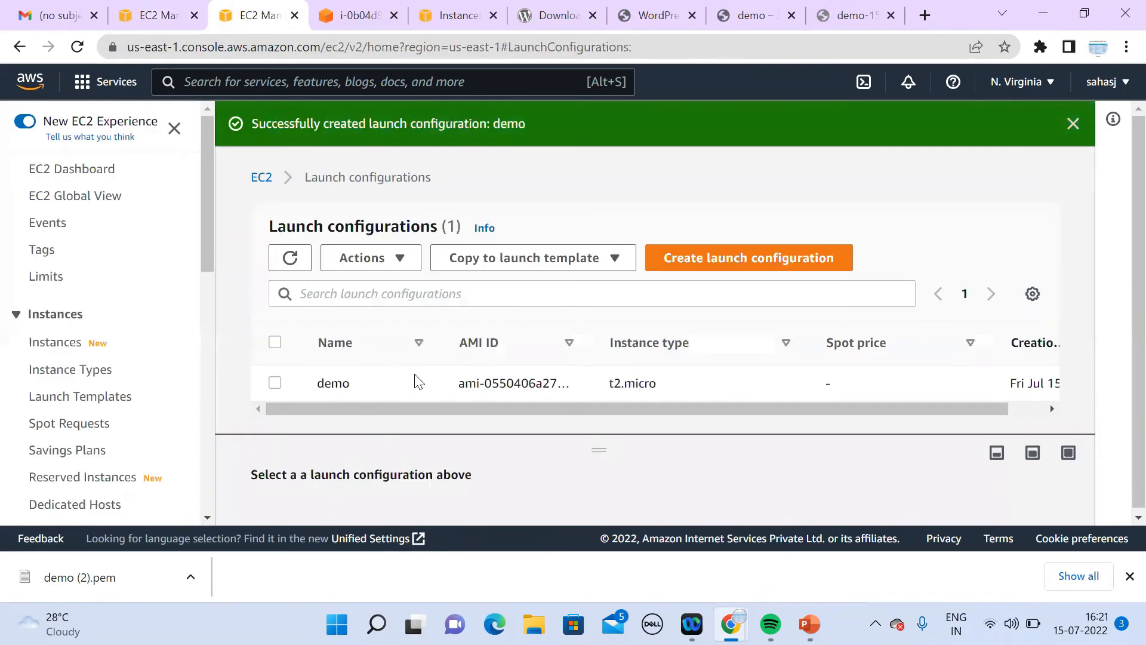
{"action": "left_click", "coordinate": [150, 18]}
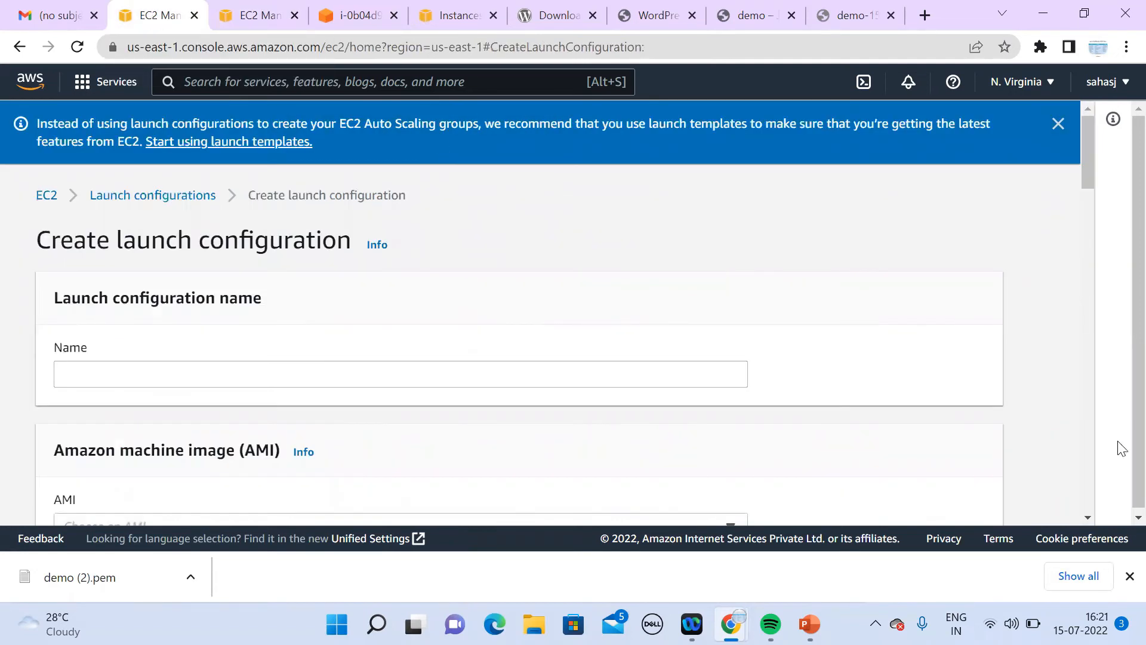
{"action": "left_click", "coordinate": [1087, 517]}
{"action": "right_click", "coordinate": [1087, 517]}
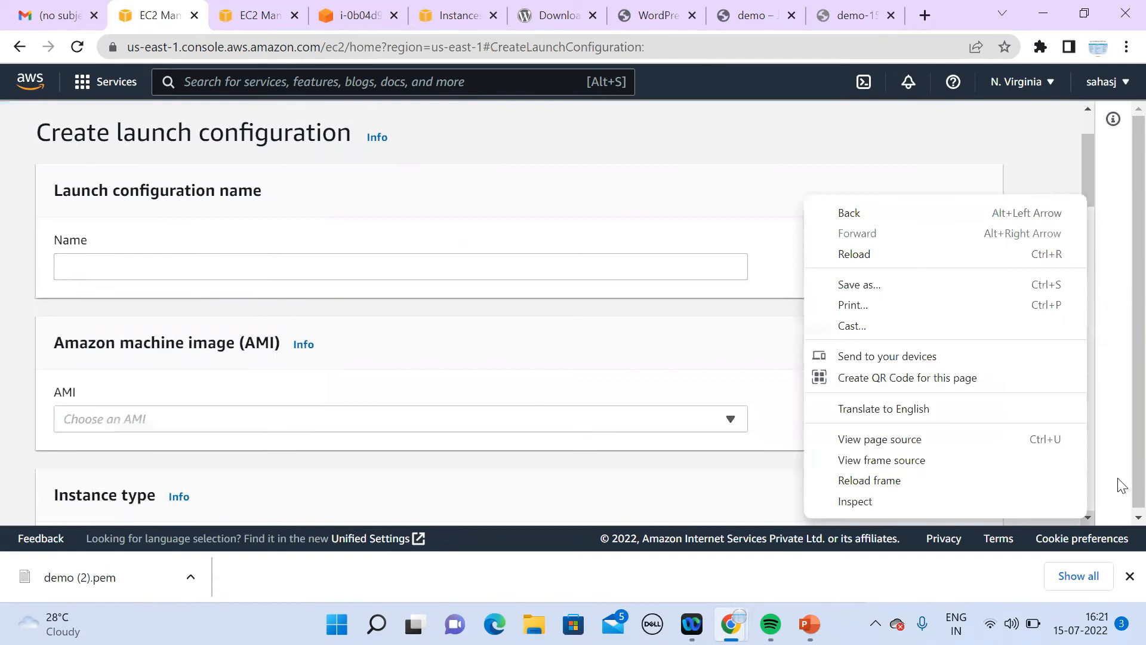
{"action": "left_click", "coordinate": [1116, 456]}
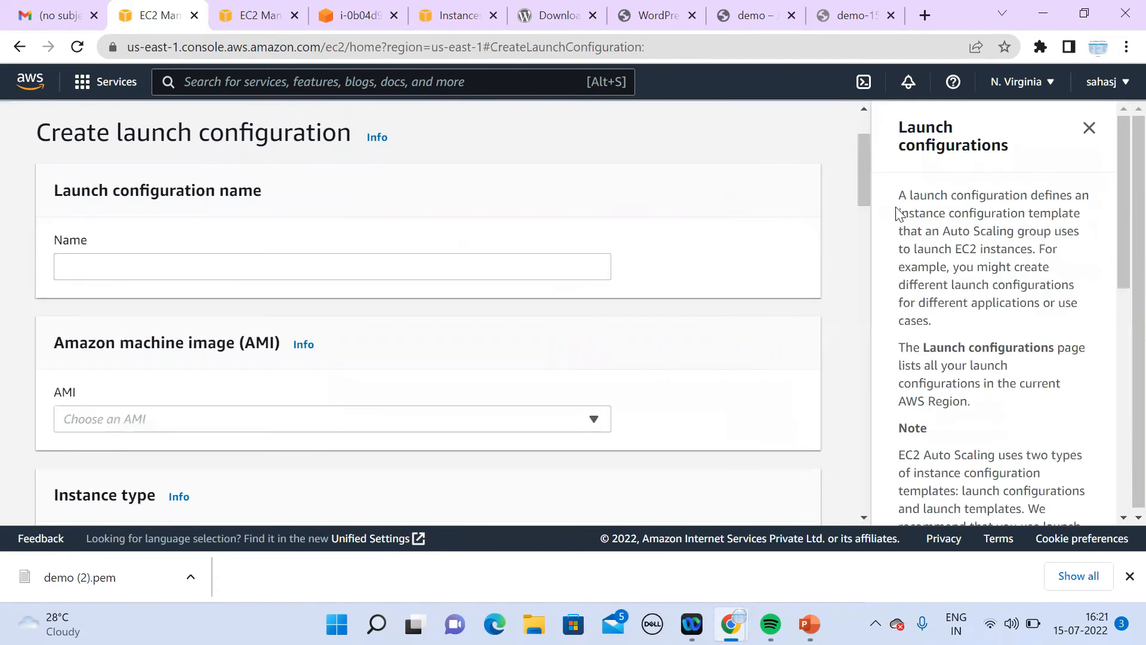
{"action": "left_click_drag", "start_coordinate": [865, 194], "coordinate": [858, 570]}
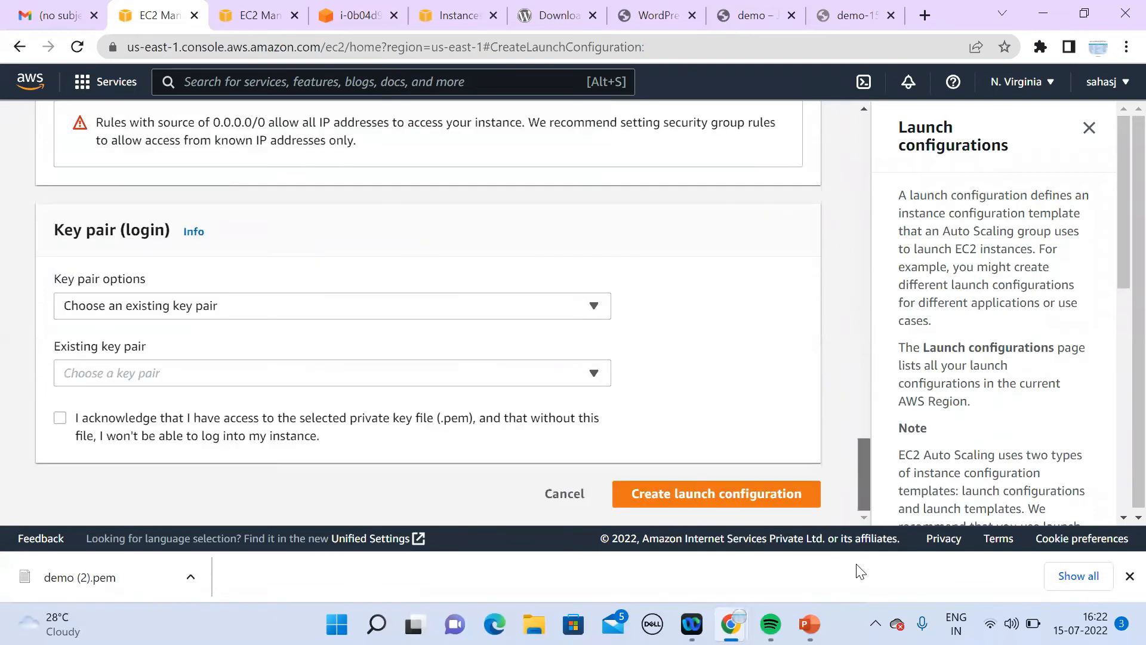
{"action": "left_click_drag", "start_coordinate": [882, 432], "coordinate": [895, 179]}
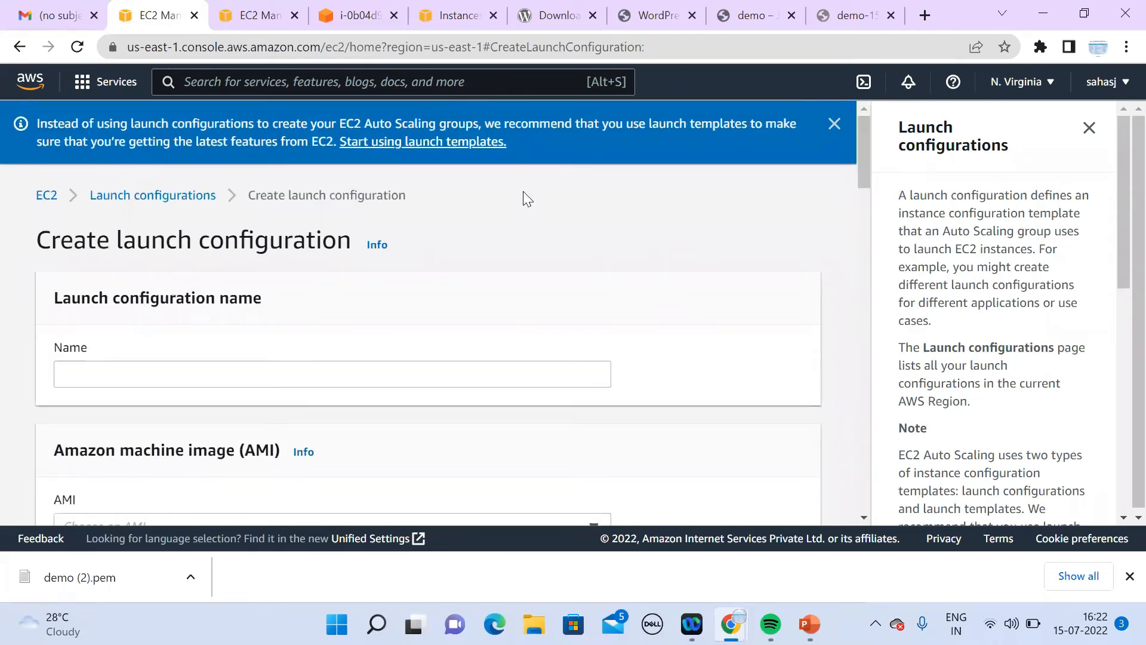
Step: Name the launch configuration 'dmo2' and choose the demo image as its AMI
{"action": "left_click", "coordinate": [199, 374]}
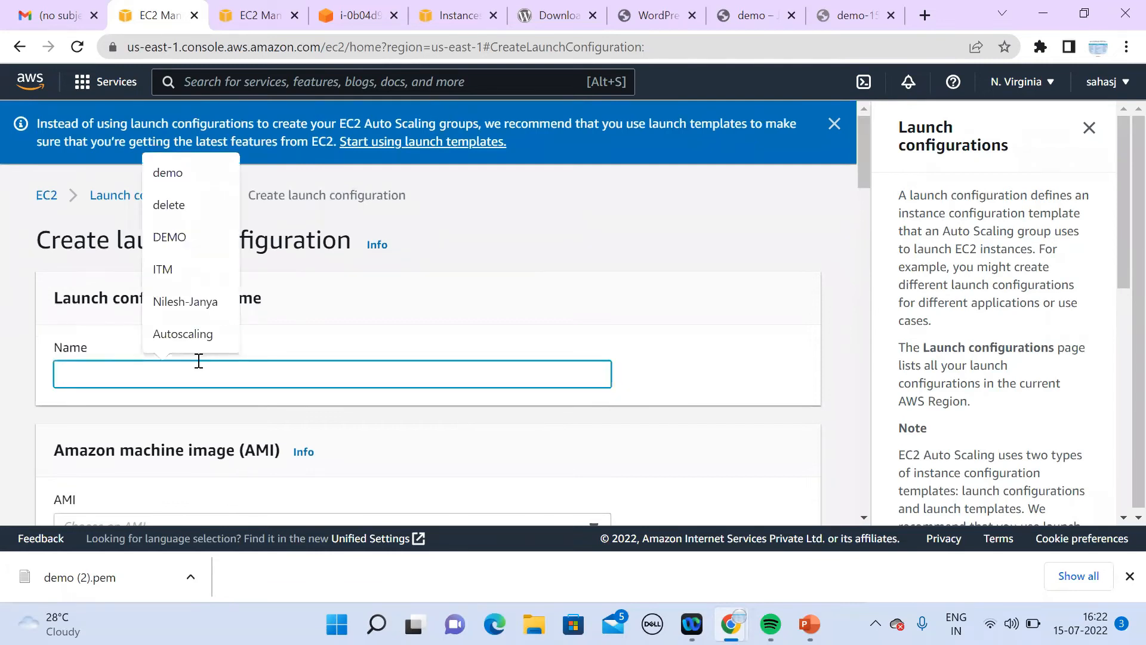
{"action": "type", "text": "dmo"}
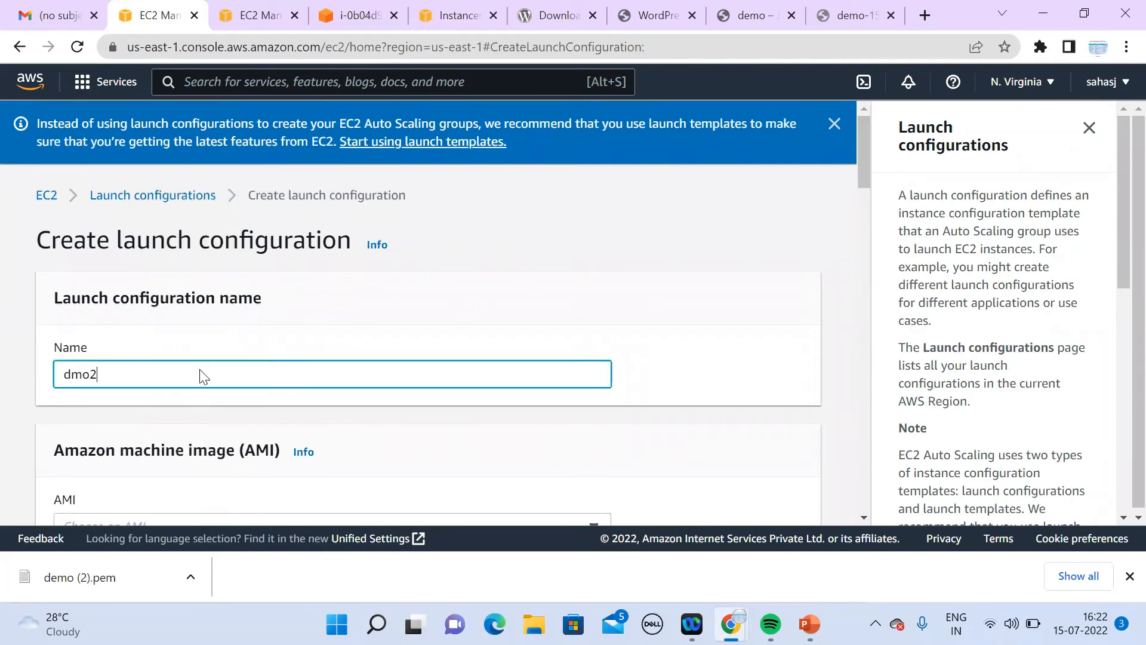
{"action": "type", "text": "2"}
{"action": "scroll", "coordinate": [865, 519], "scroll_direction": "down", "scroll_amount": 2}
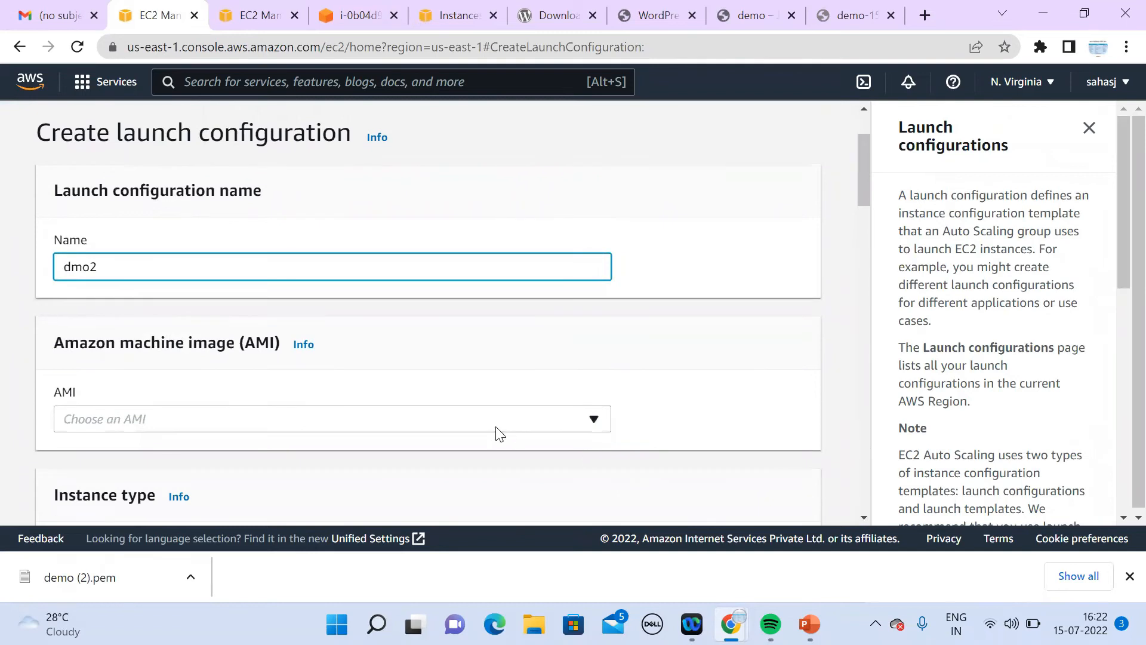
{"action": "left_click", "coordinate": [497, 425]}
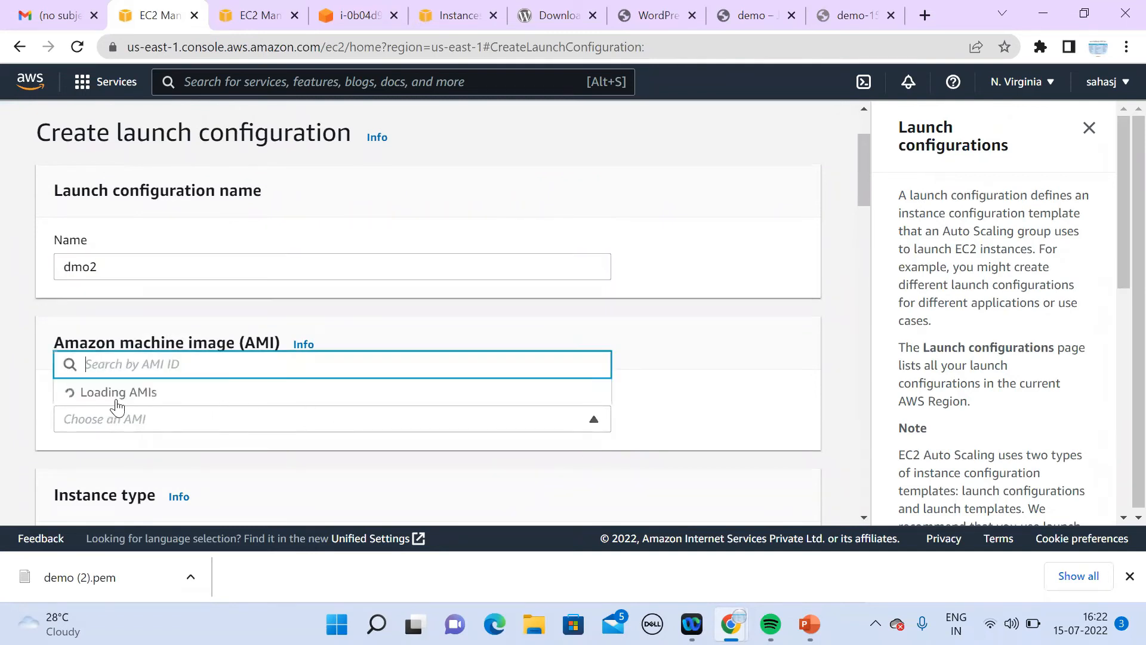
{"action": "left_click", "coordinate": [218, 257]}
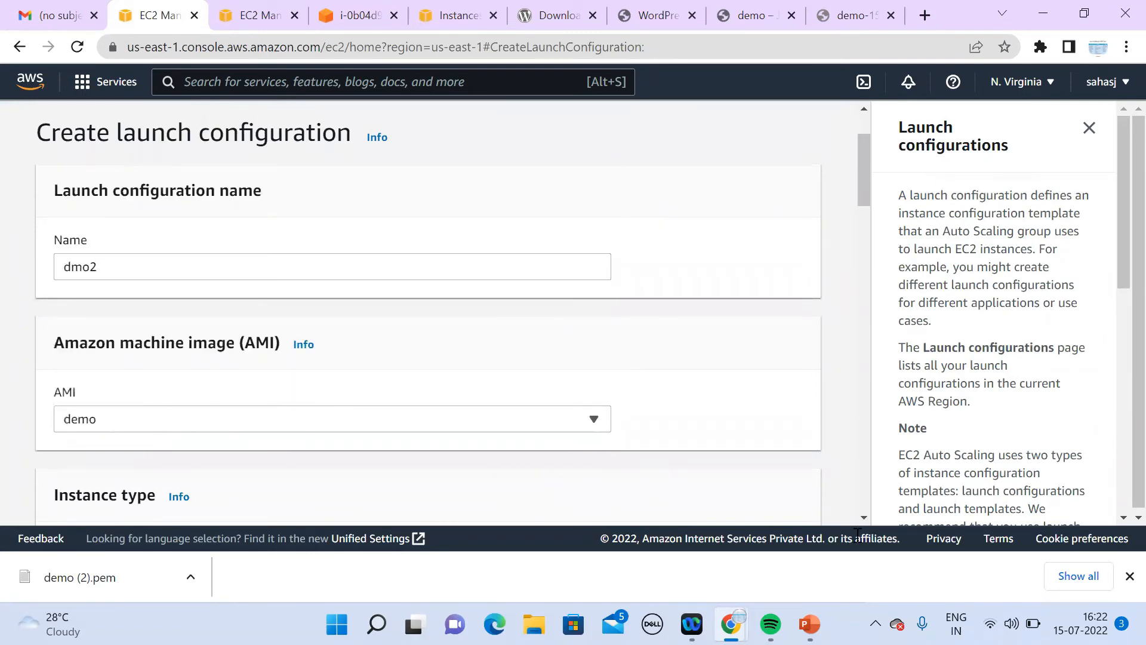
Step: Use the existing demo security group instead of creating a new one
{"action": "scroll", "coordinate": [868, 519], "scroll_direction": "down", "scroll_amount": 6}
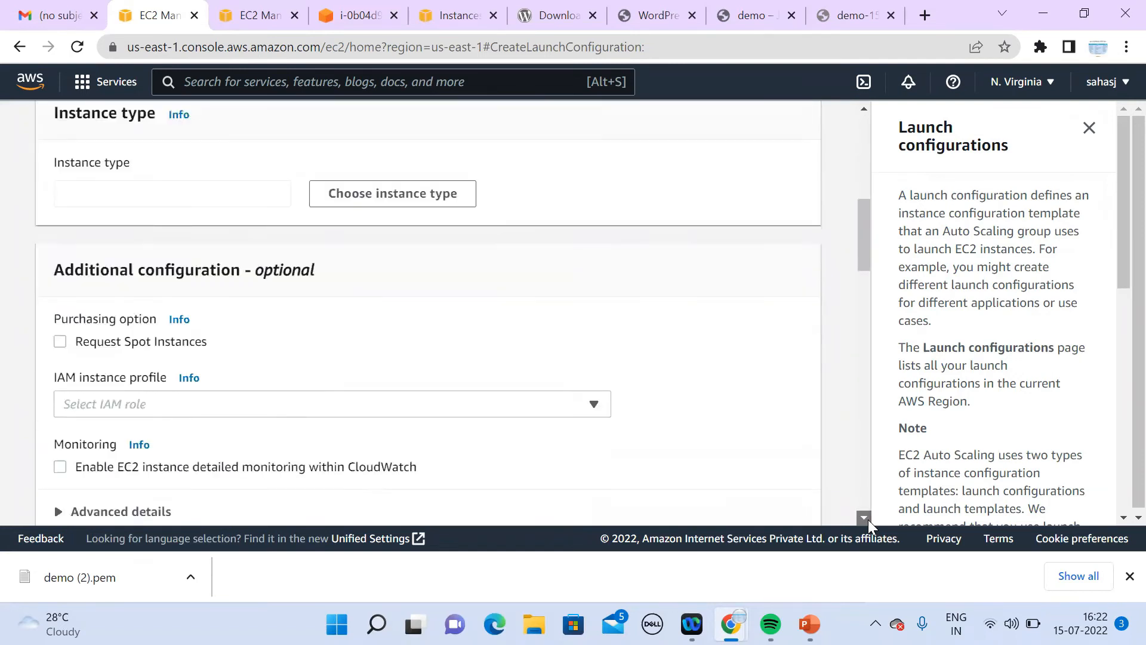
{"action": "scroll", "coordinate": [868, 519], "scroll_direction": "down", "scroll_amount": 4}
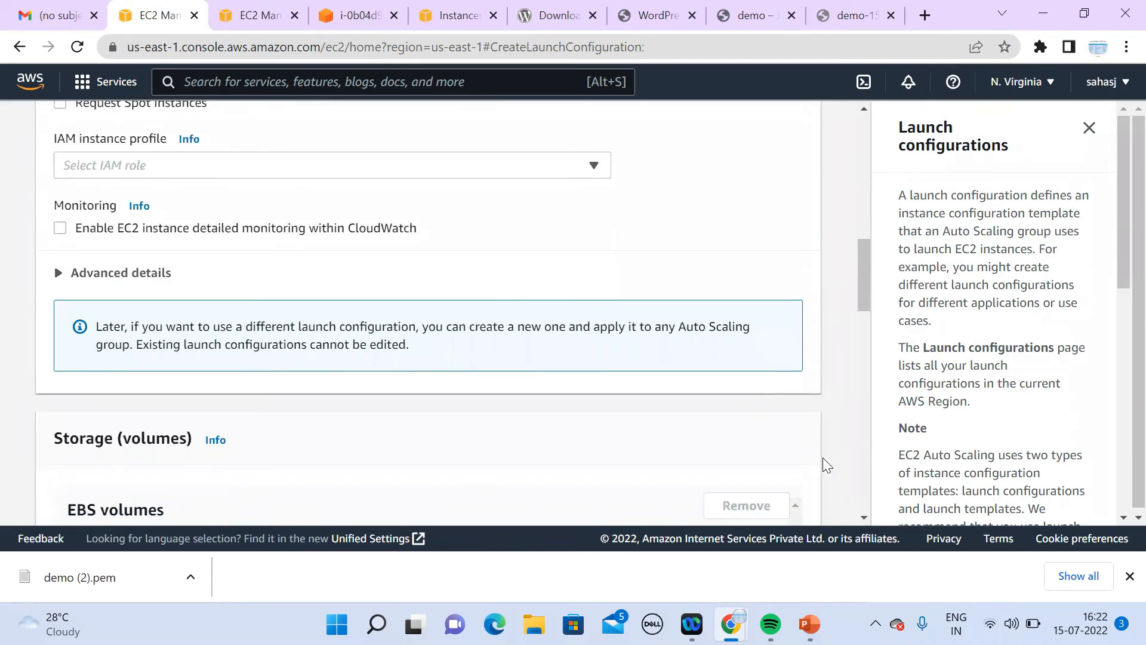
{"action": "scroll", "coordinate": [862, 520], "scroll_direction": "down", "scroll_amount": 7}
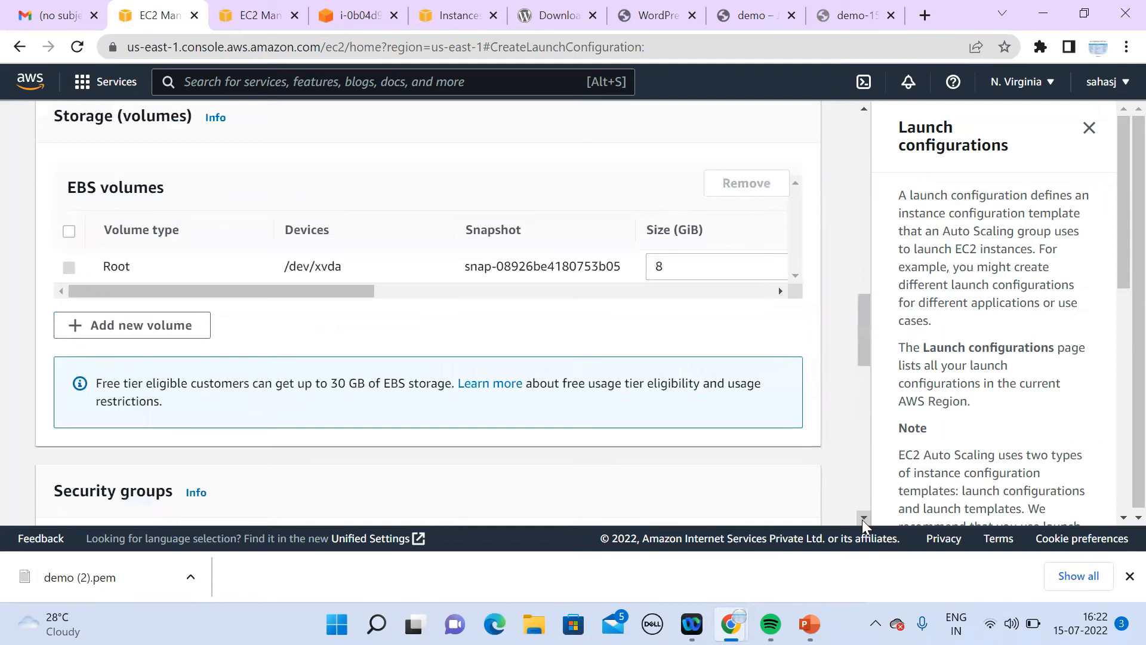
{"action": "scroll", "coordinate": [862, 520], "scroll_direction": "down", "scroll_amount": 5}
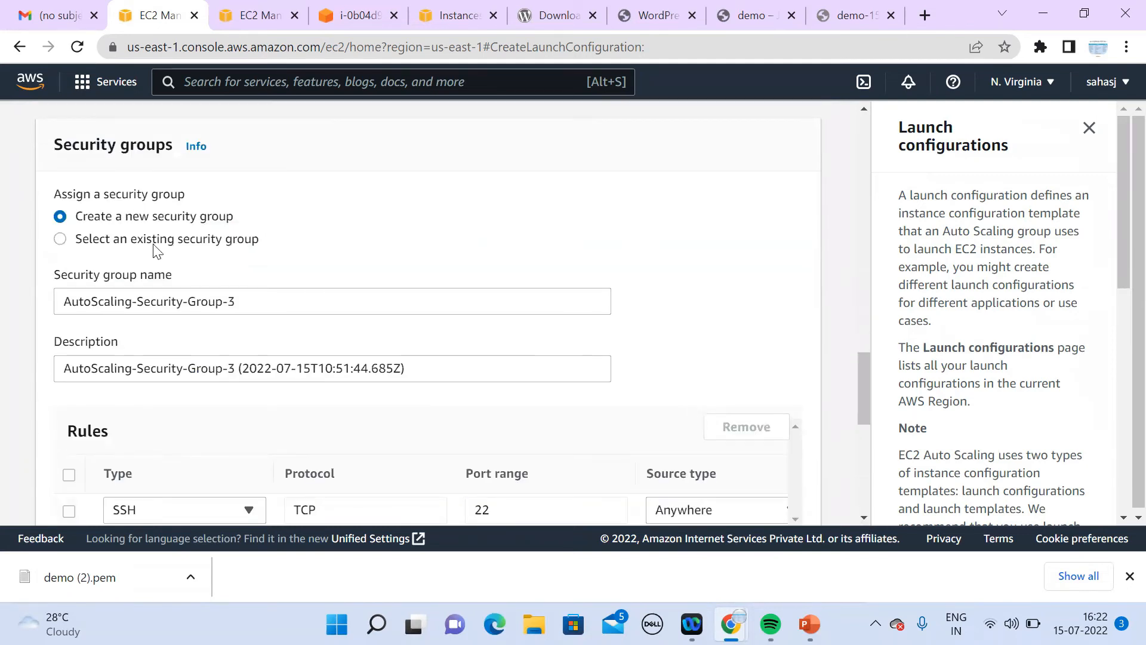
{"action": "left_click", "coordinate": [168, 240]}
{"action": "left_click", "coordinate": [232, 327]}
{"action": "type", "text": "demo"}
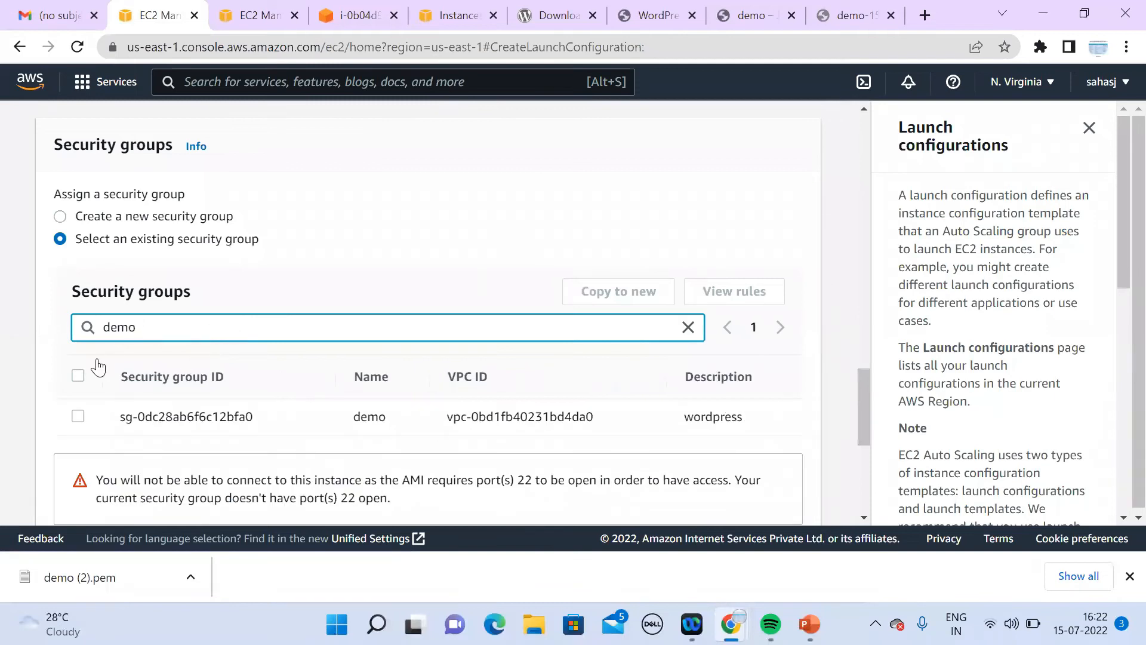
{"action": "left_click", "coordinate": [482, 421]}
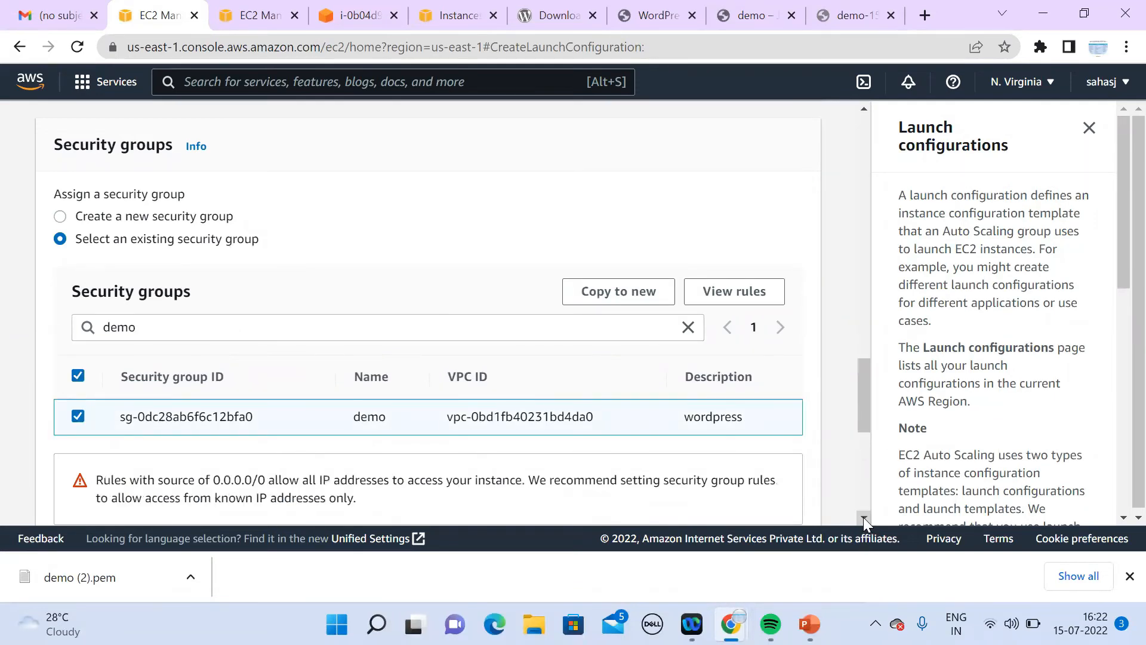
Step: Choose the existing demo key pair and acknowledge having its private key file
{"action": "scroll", "coordinate": [864, 520], "scroll_direction": "down", "scroll_amount": 7}
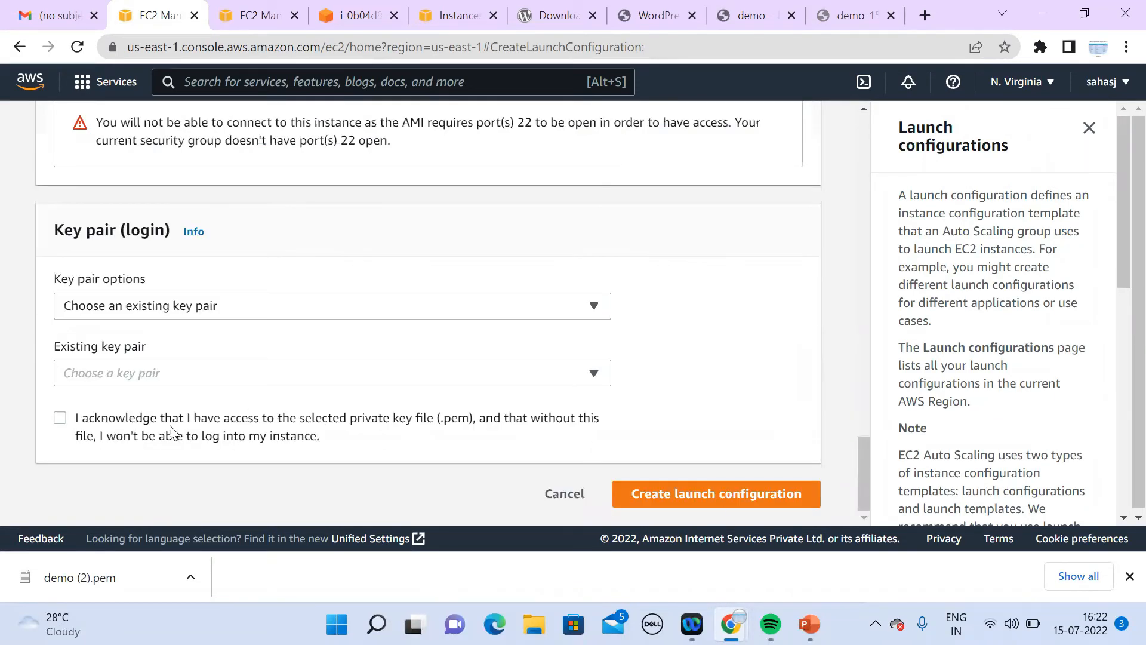
{"action": "left_click", "coordinate": [131, 423]}
{"action": "left_click", "coordinate": [225, 376]}
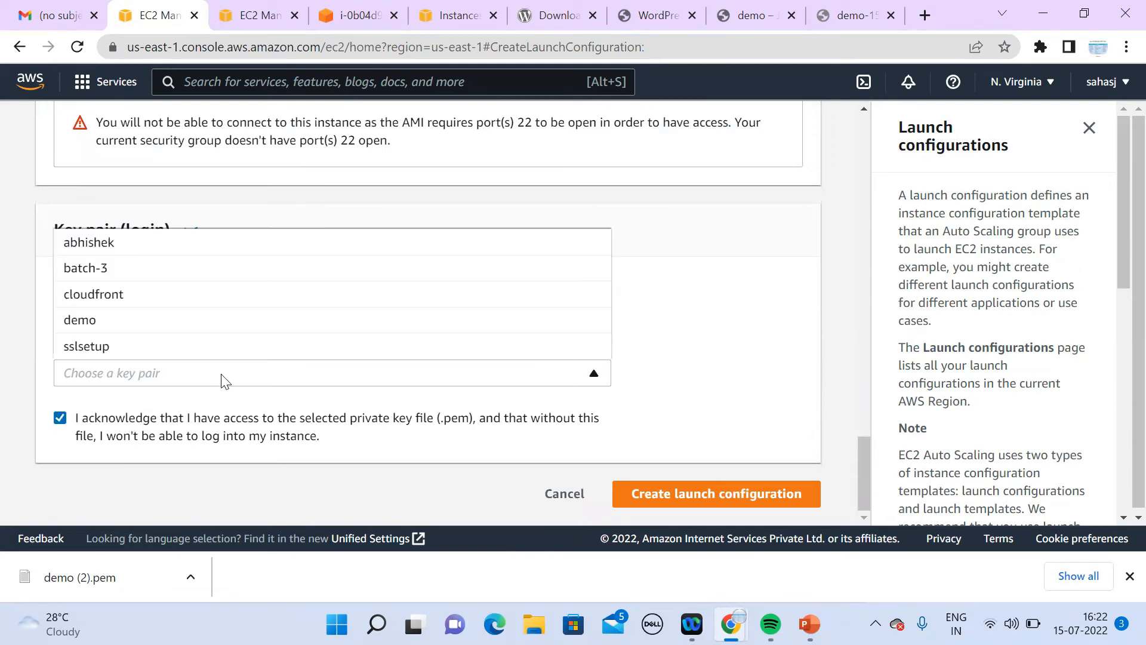
{"action": "left_click", "coordinate": [204, 320]}
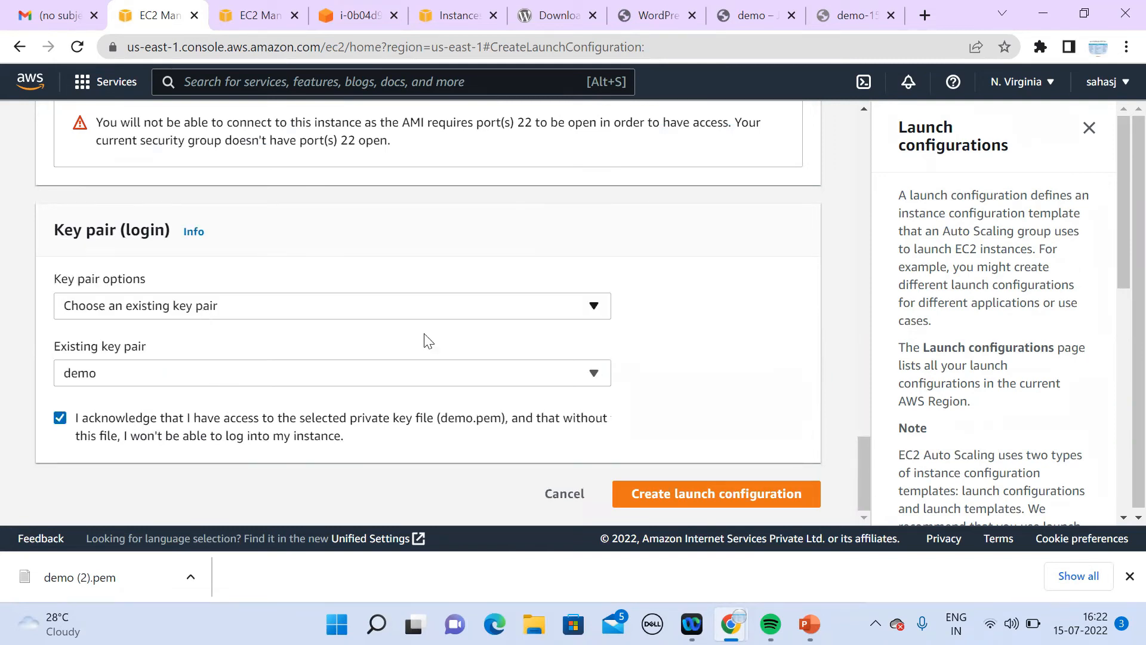
Step: Abandon the form and return to the Launch configurations list
{"action": "left_click_drag", "start_coordinate": [869, 479], "coordinate": [917, 150]}
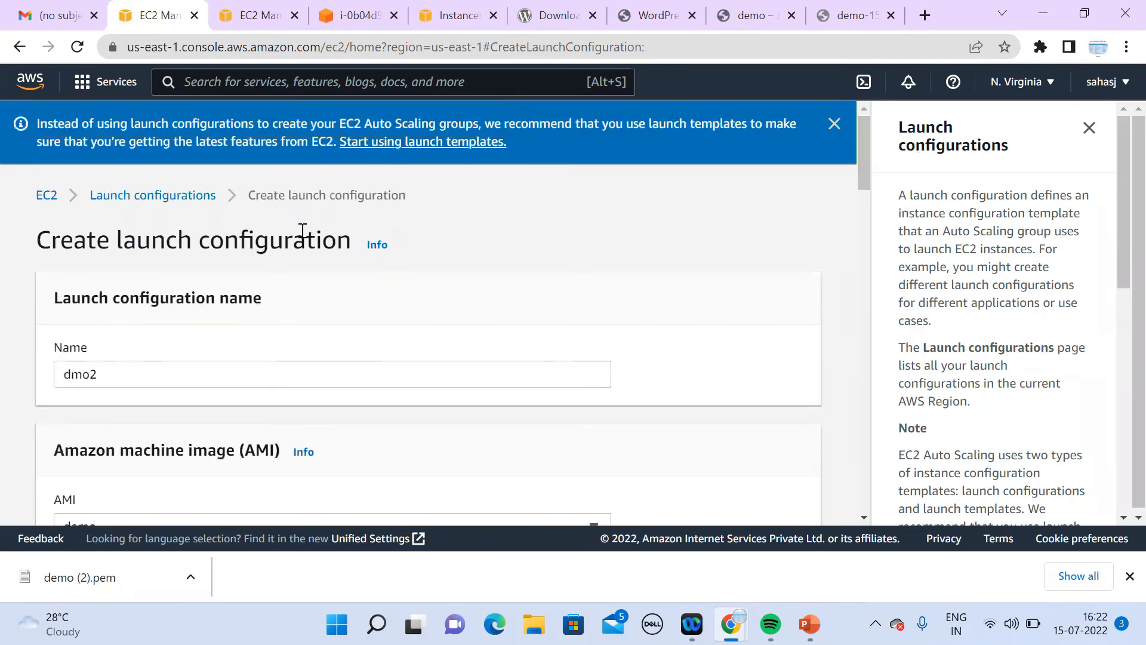
{"action": "left_click_drag", "start_coordinate": [863, 178], "coordinate": [891, 561]}
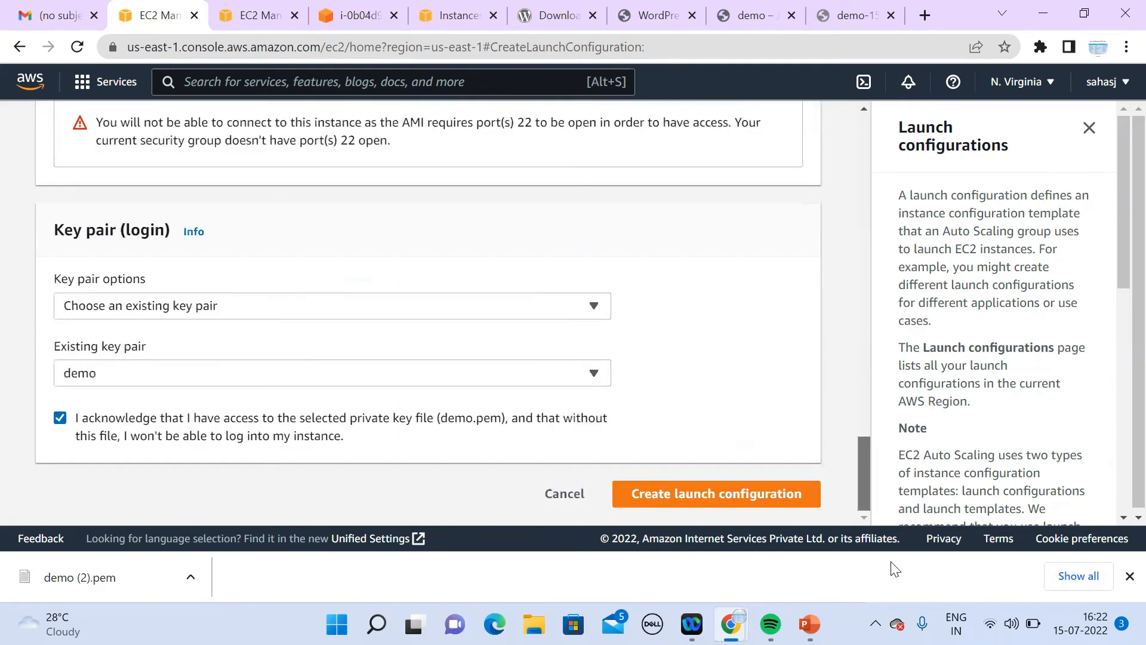
{"action": "left_click_drag", "start_coordinate": [874, 202], "coordinate": [876, 194]}
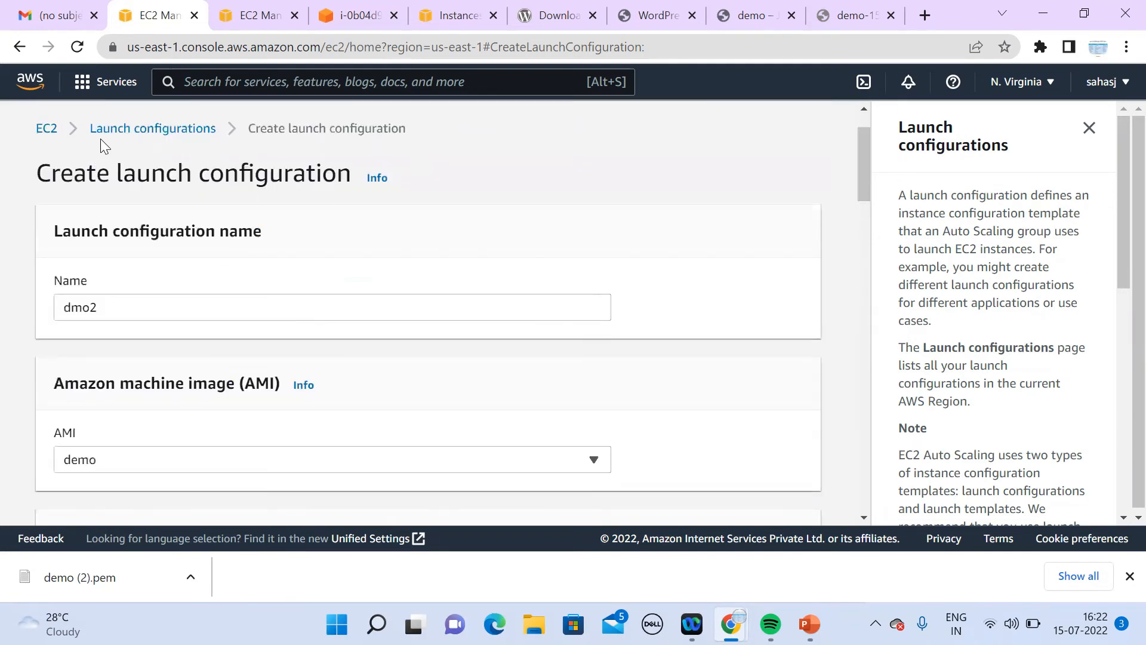
{"action": "left_click", "coordinate": [128, 132]}
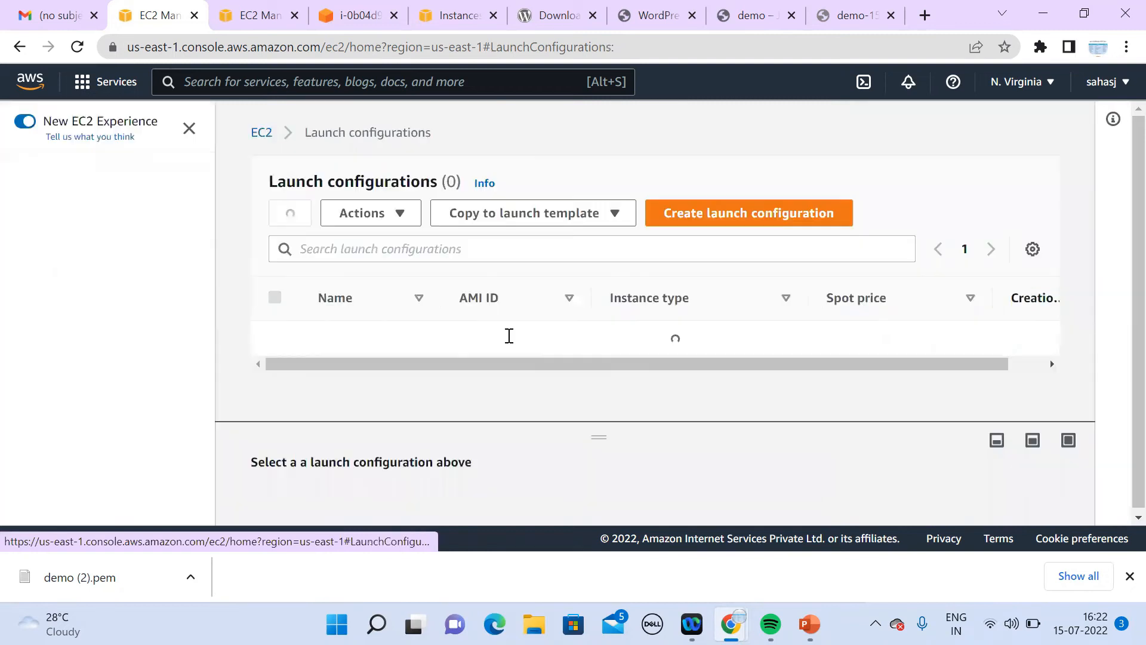
Step: Refresh demo-ASG's instance list to confirm two InService instances
{"action": "left_click_drag", "start_coordinate": [210, 267], "coordinate": [197, 511]}
{"action": "left_click", "coordinate": [125, 480]}
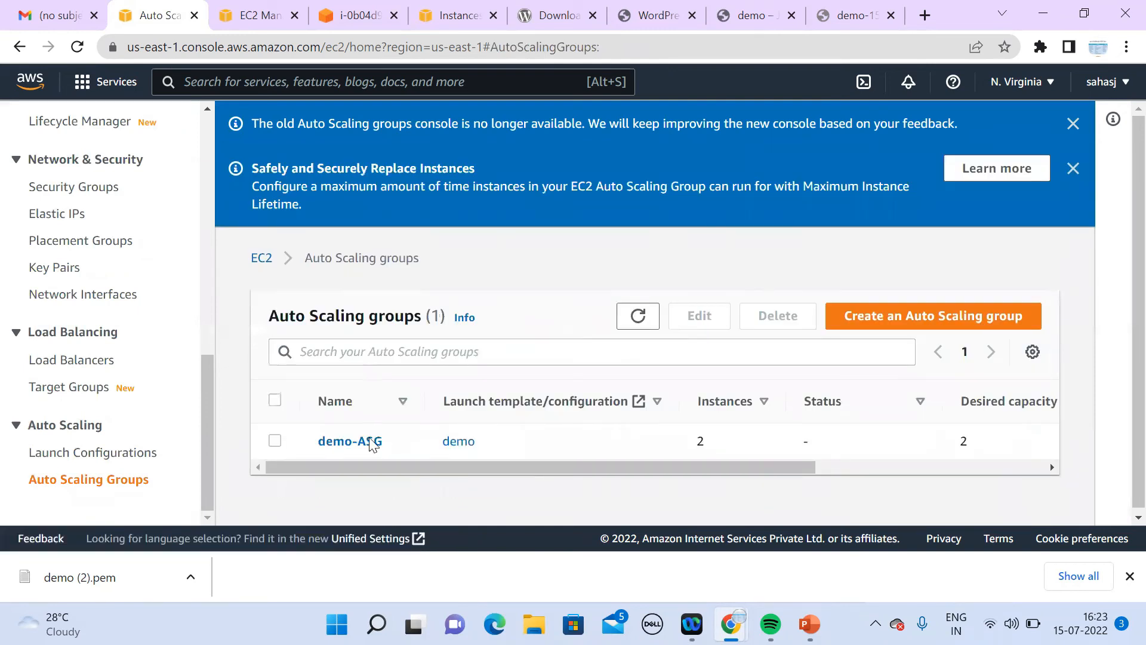
{"action": "left_click", "coordinate": [327, 448]}
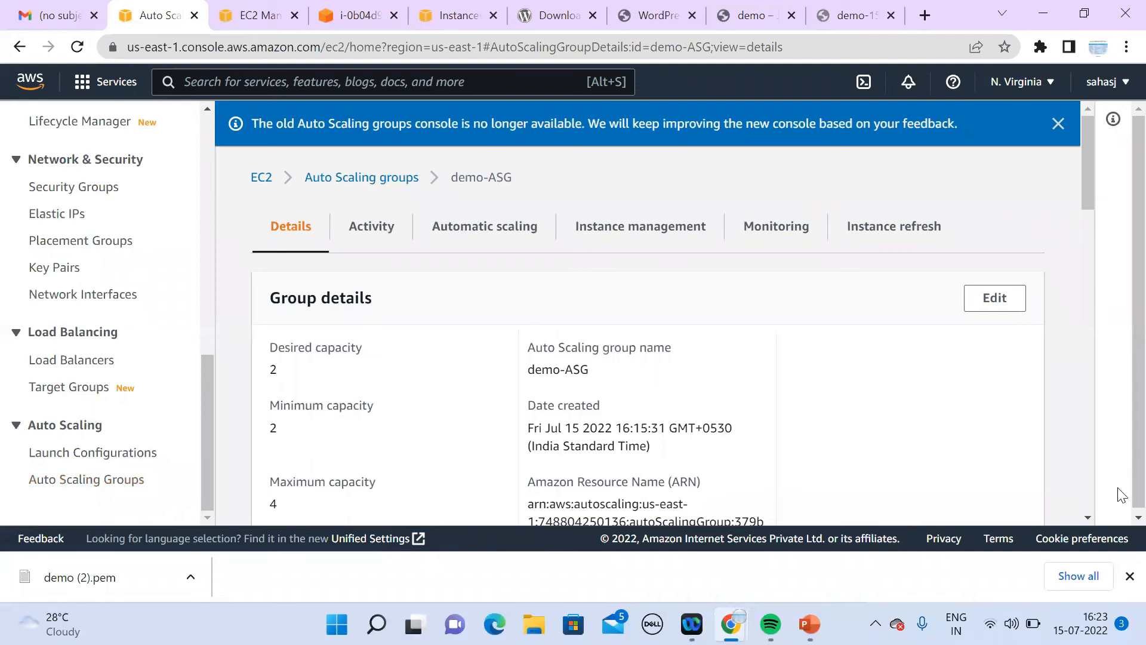
{"action": "scroll", "coordinate": [1086, 517], "scroll_direction": "down", "scroll_amount": 2}
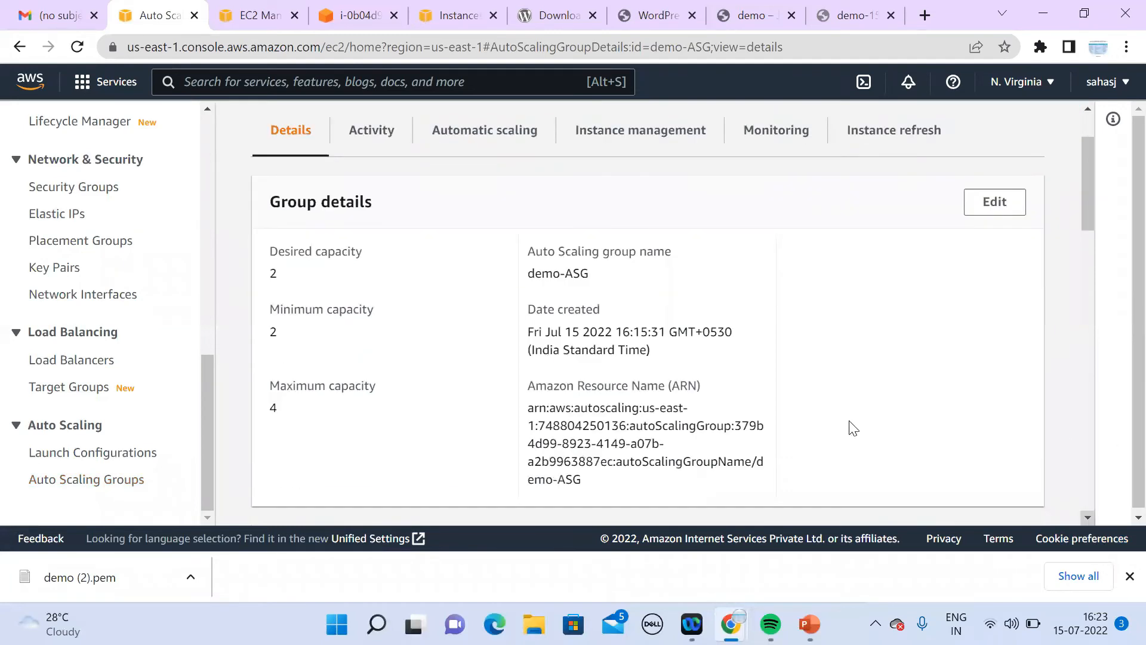
{"action": "left_click", "coordinate": [646, 131]}
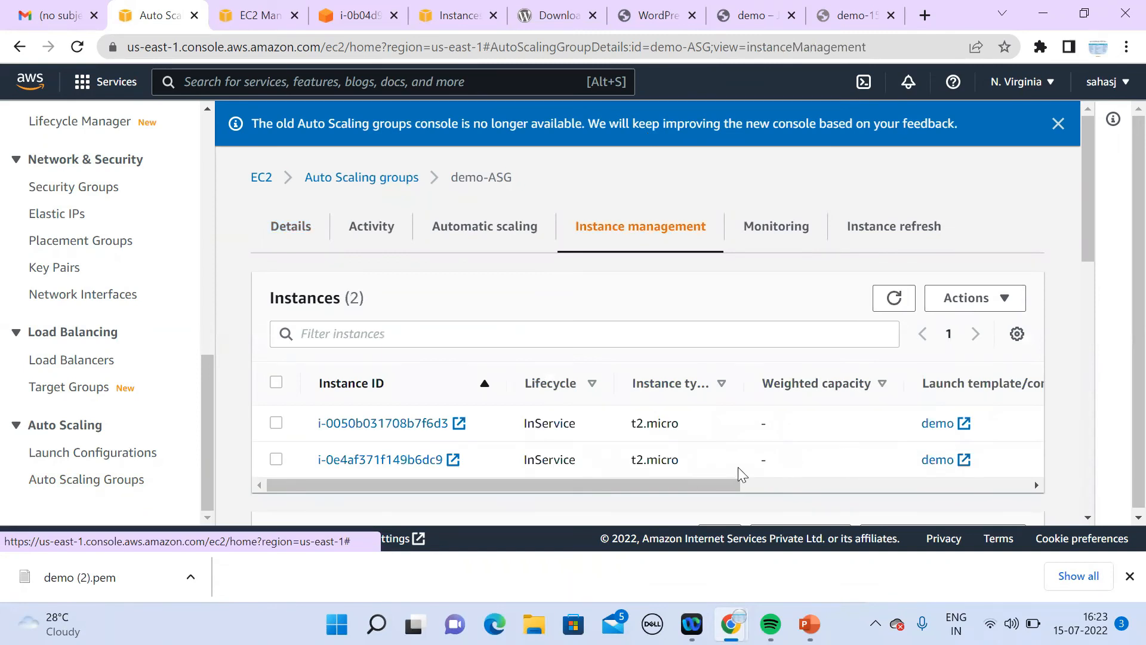
{"action": "mouse_move", "coordinate": [695, 485]}
{"action": "left_mouse_down"}
{"action": "mouse_move", "coordinate": [994, 467]}
{"action": "mouse_move", "coordinate": [544, 499]}
{"action": "left_mouse_up"}
{"action": "left_click", "coordinate": [887, 306]}
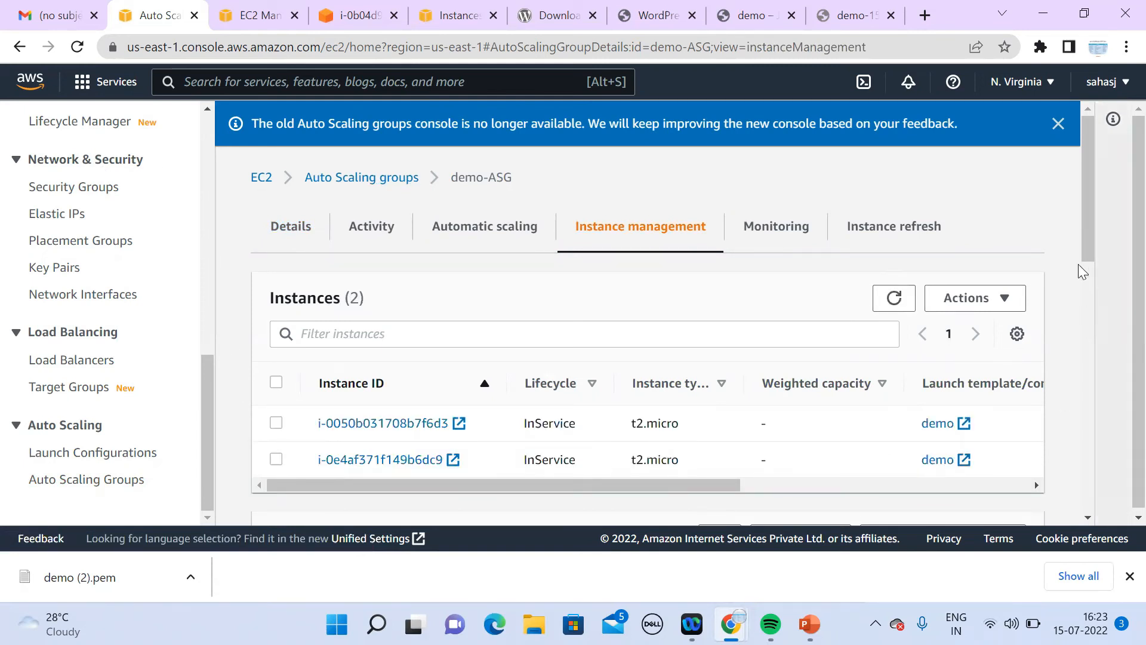
Step: Go to the EC2 Instances list showing the two running t2.micro instances
{"action": "scroll", "coordinate": [1104, 347], "scroll_direction": "down", "scroll_amount": 5}
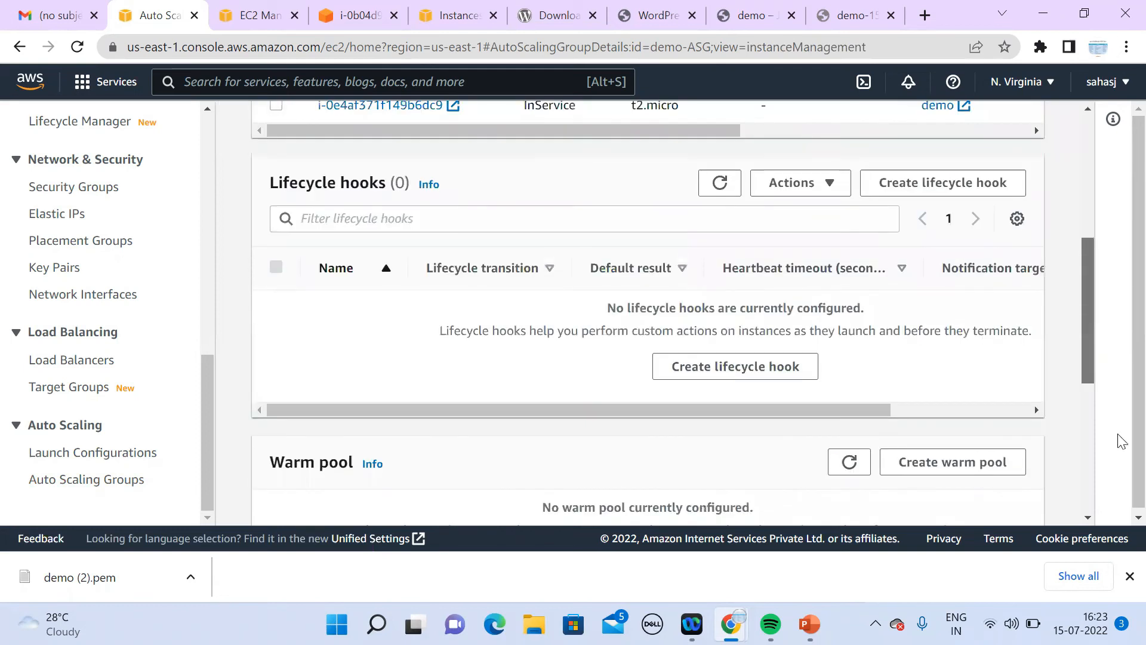
{"action": "scroll", "coordinate": [1121, 441], "scroll_direction": "down", "scroll_amount": 5}
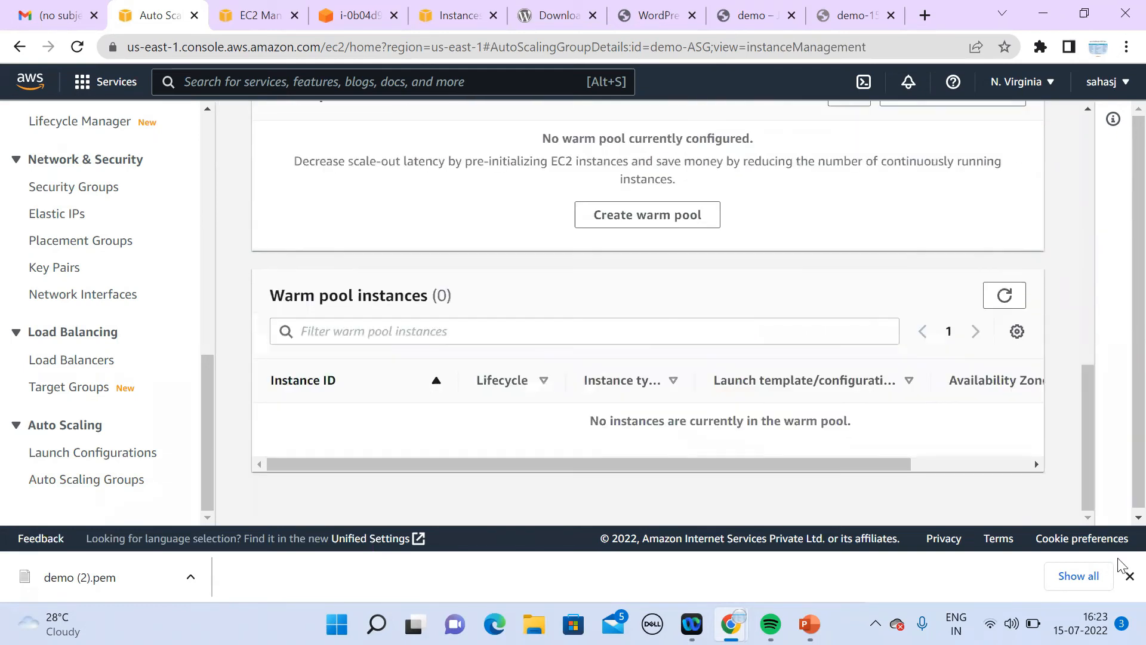
{"action": "left_click_drag", "start_coordinate": [207, 449], "coordinate": [214, 194]}
{"action": "left_click", "coordinate": [59, 342]}
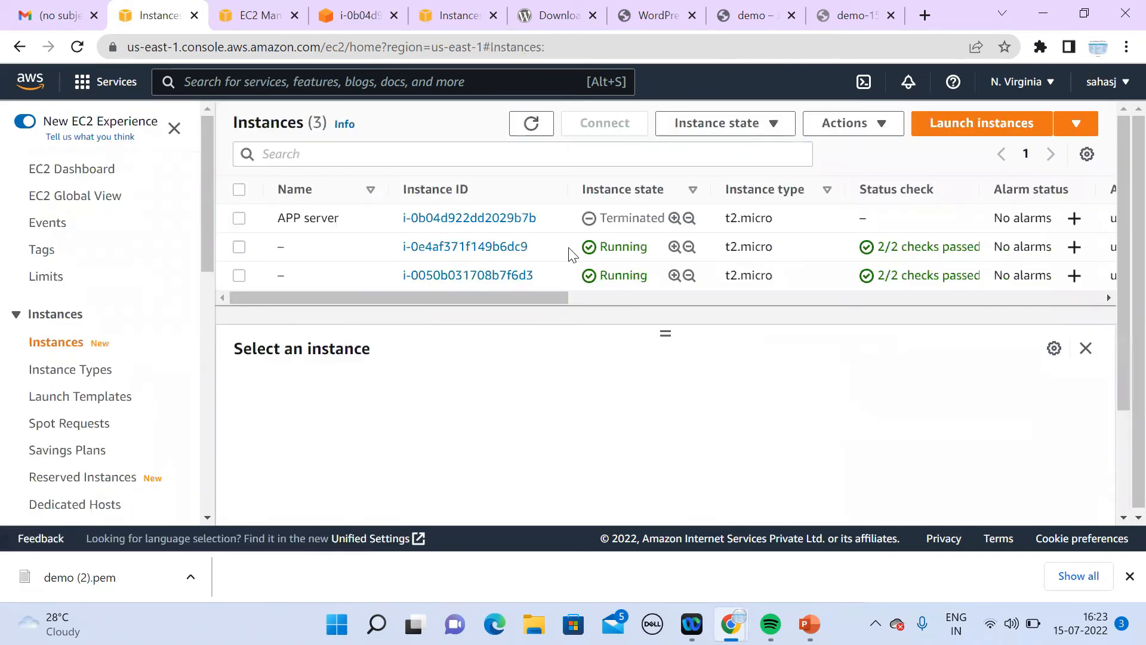
Step: Inspect instance i-0e4af371f149b6dc9's details and available instance actions
{"action": "left_click", "coordinate": [570, 254]}
{"action": "left_click", "coordinate": [624, 129]}
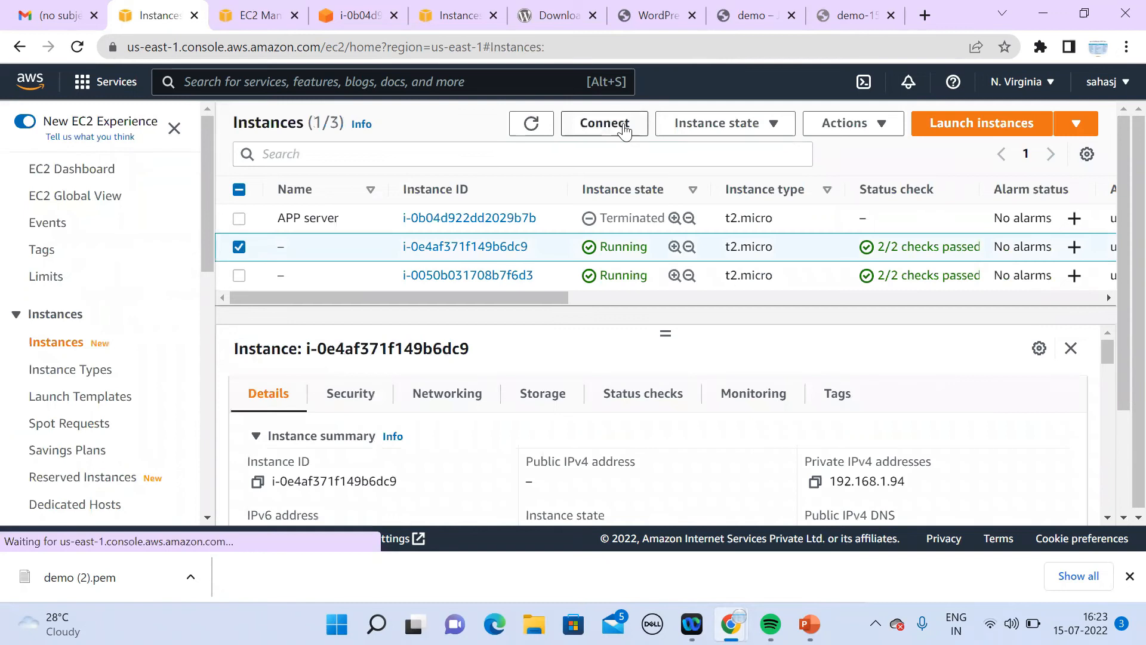
{"action": "left_click", "coordinate": [687, 132]}
{"action": "left_click", "coordinate": [843, 136]}
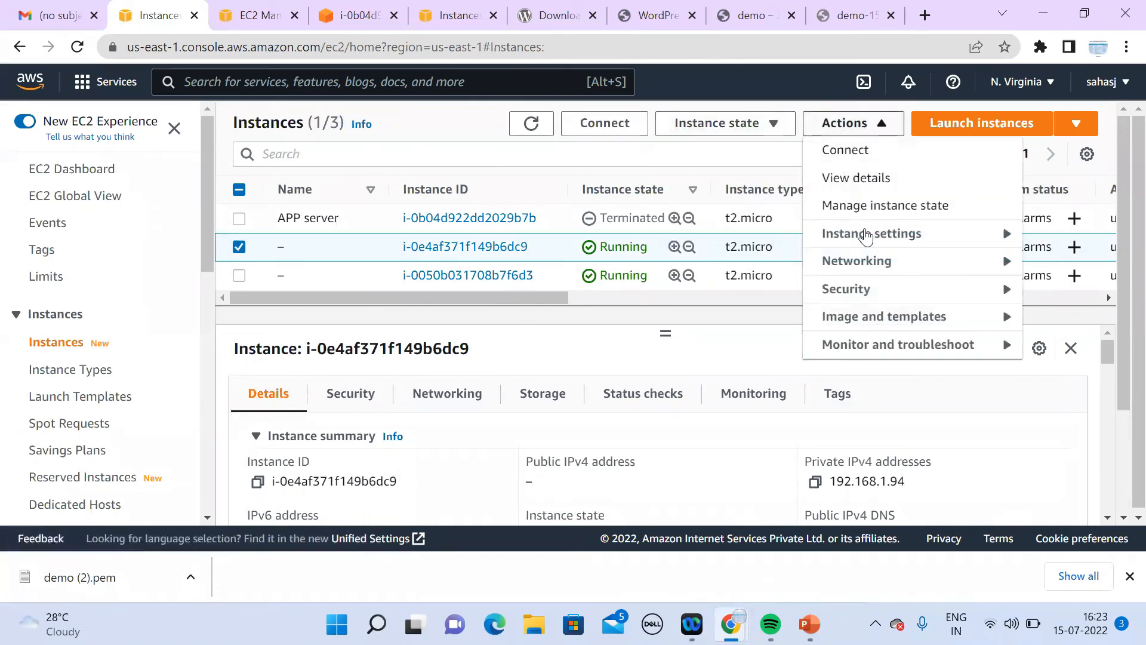
Step: Allocate a new Elastic IP address, 34.203.3.255
{"action": "left_click_drag", "start_coordinate": [206, 271], "coordinate": [191, 476]}
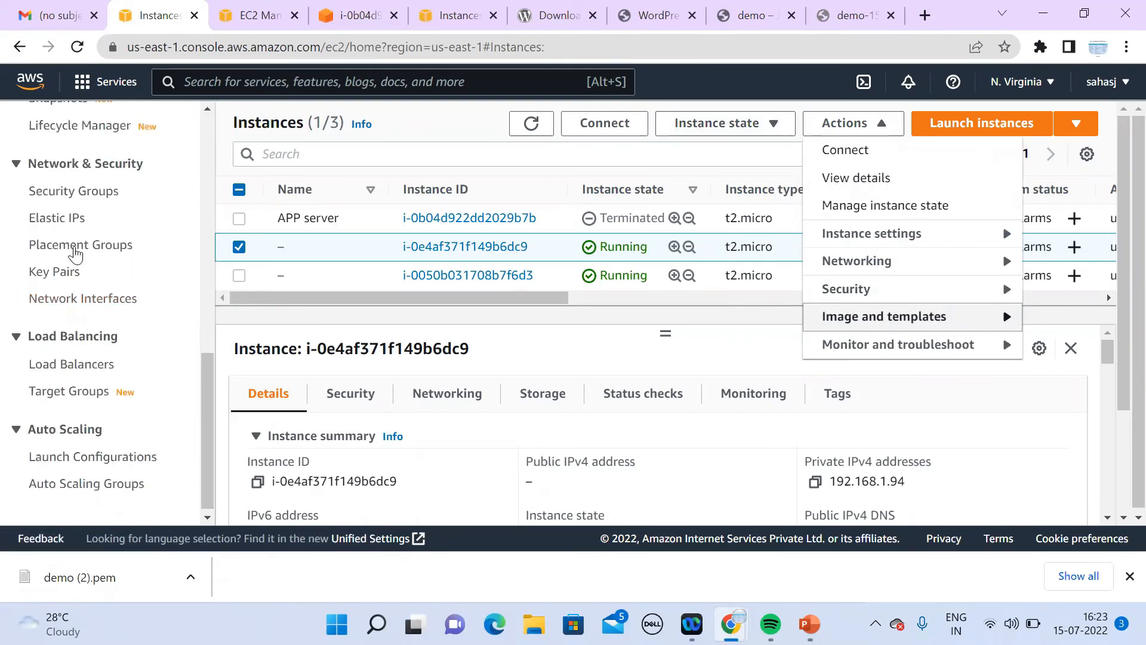
{"action": "left_click", "coordinate": [67, 219]}
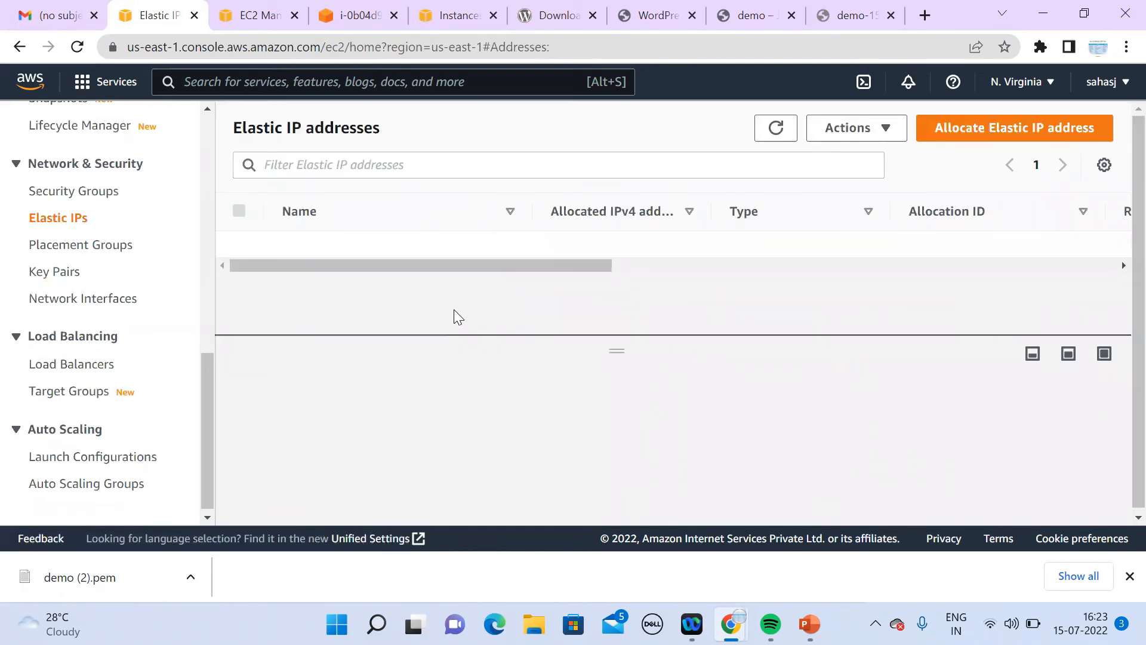
{"action": "left_click", "coordinate": [961, 136]}
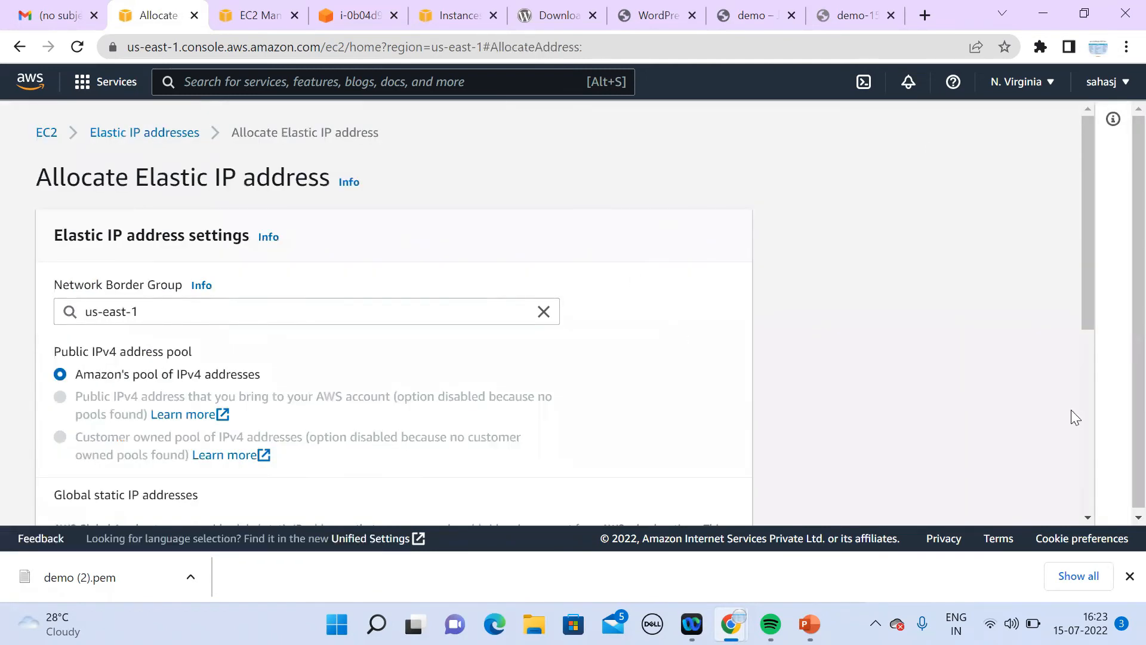
{"action": "scroll", "coordinate": [1086, 518], "scroll_direction": "down", "scroll_amount": 1}
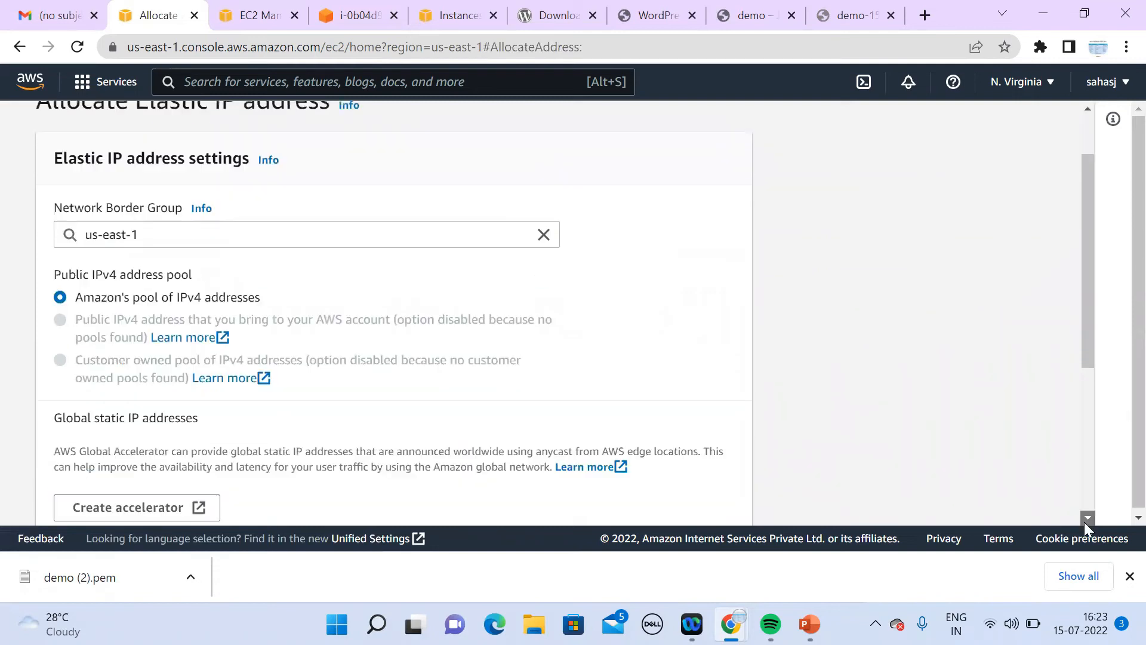
{"action": "scroll", "coordinate": [1084, 522], "scroll_direction": "down", "scroll_amount": 4}
{"action": "left_click", "coordinate": [708, 493]}
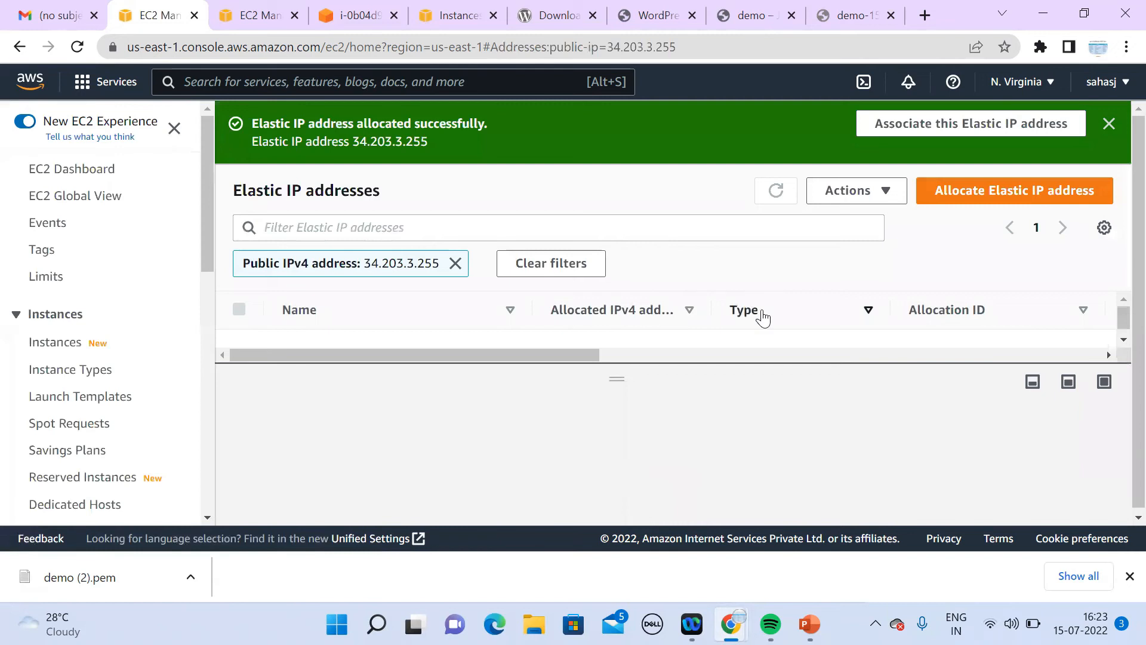
Step: Associate Elastic IP 34.203.3.255 with instance i-0e4af371f149b6dc9
{"action": "left_click", "coordinate": [859, 200]}
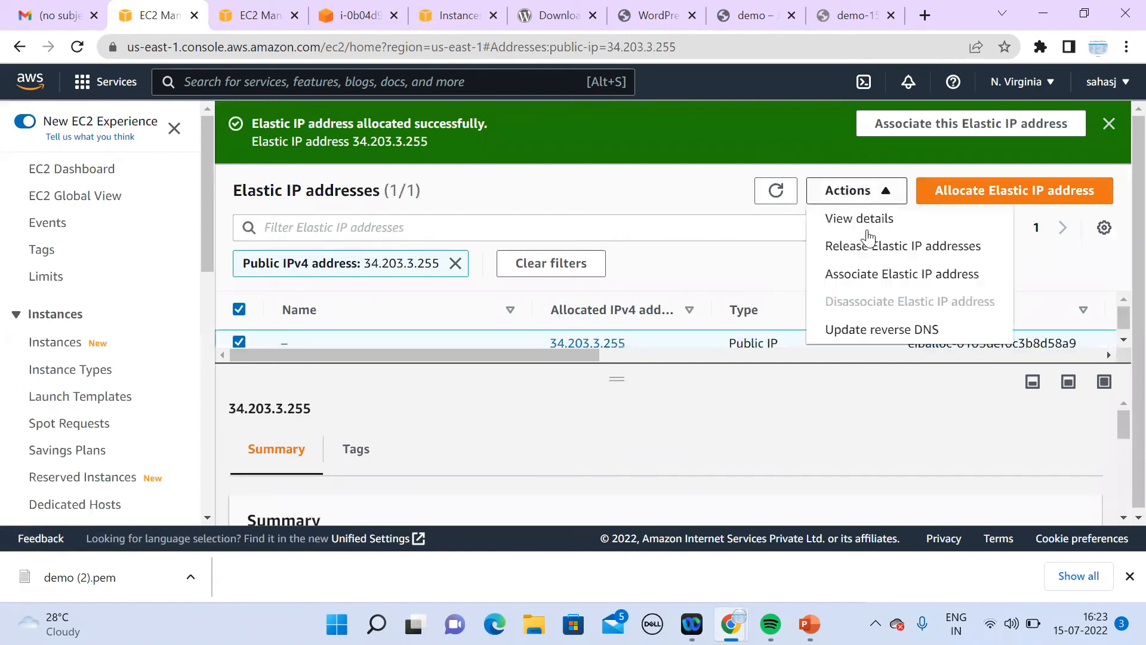
{"action": "left_click", "coordinate": [872, 275]}
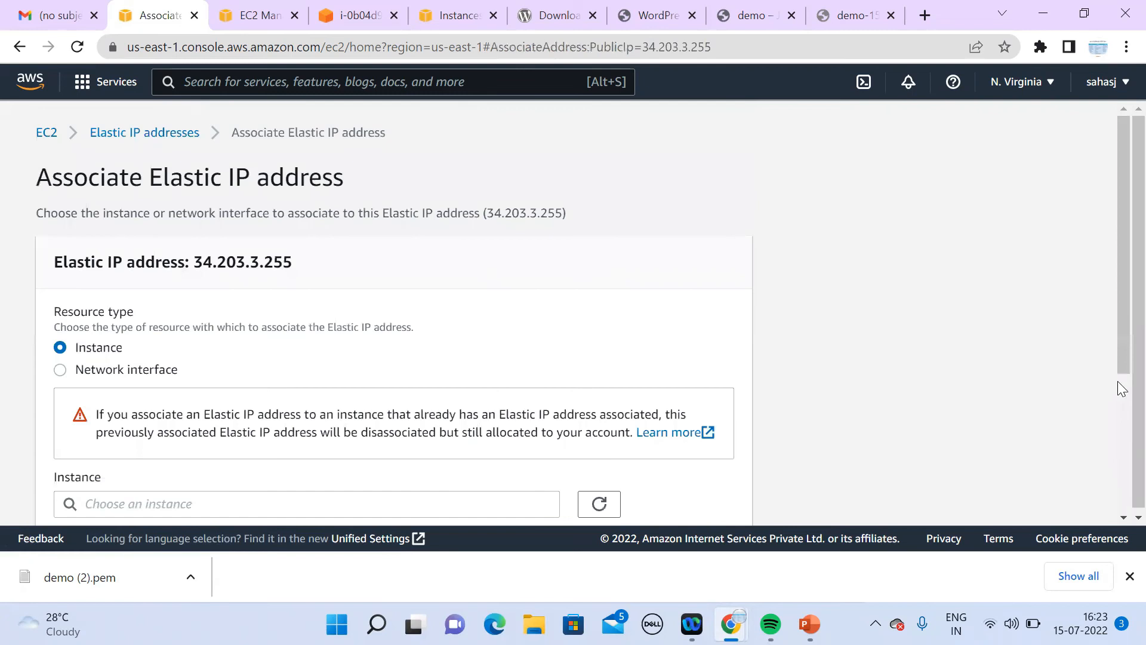
{"action": "left_click", "coordinate": [1122, 484]}
{"action": "left_click", "coordinate": [438, 292]}
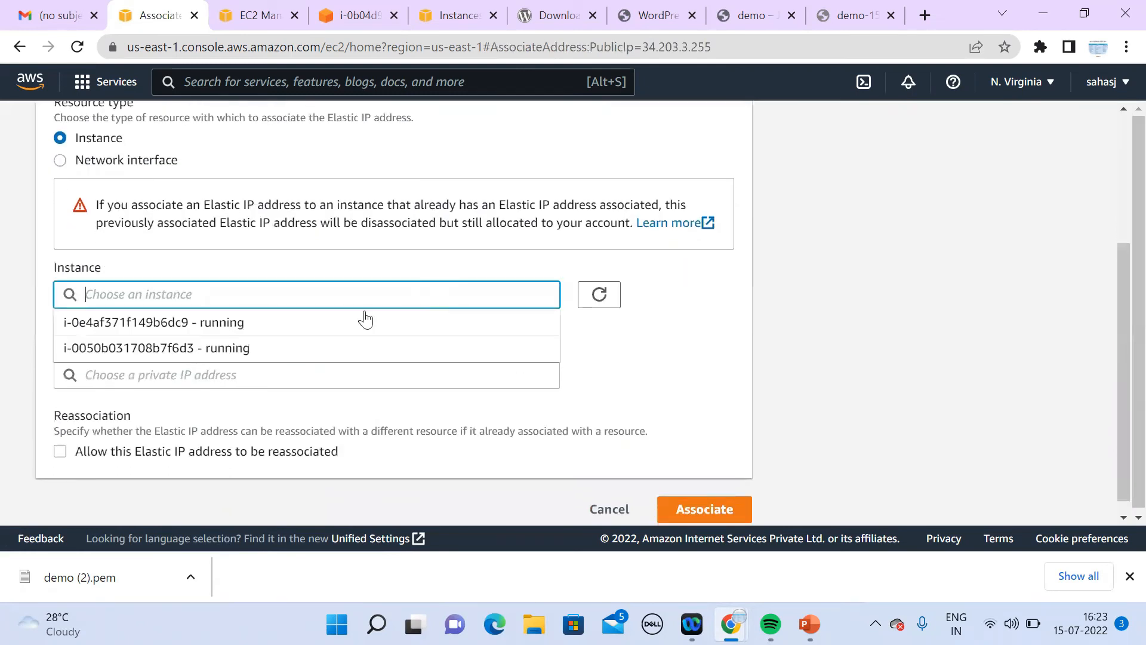
{"action": "left_click", "coordinate": [335, 324]}
{"action": "left_click", "coordinate": [693, 509]}
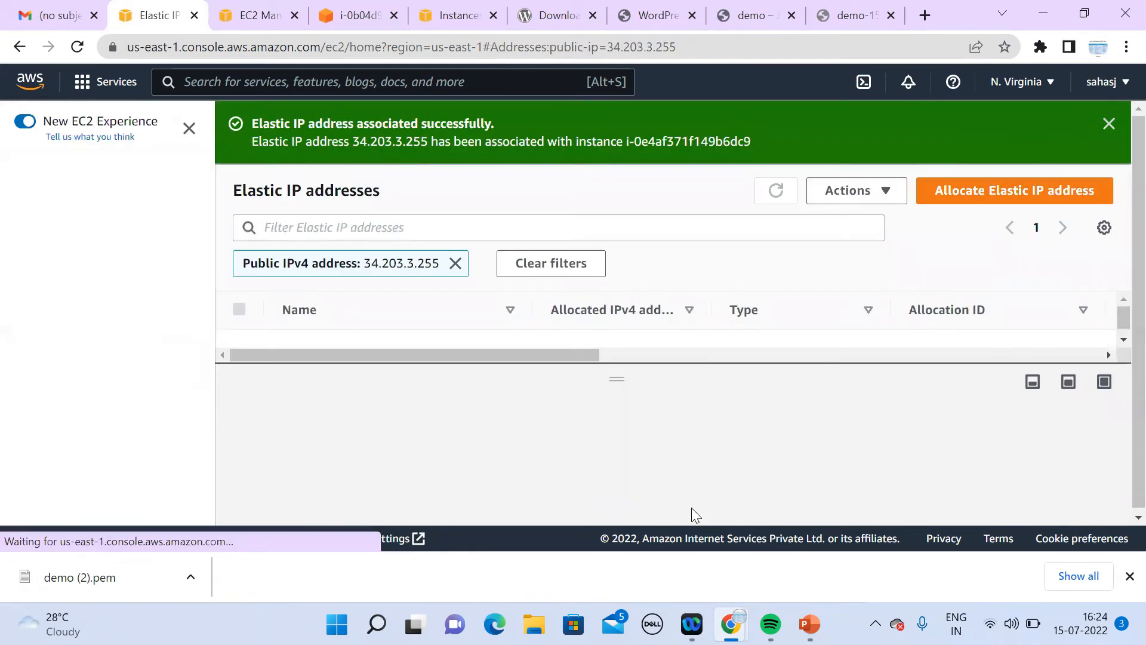
{"action": "left_click", "coordinate": [55, 344]}
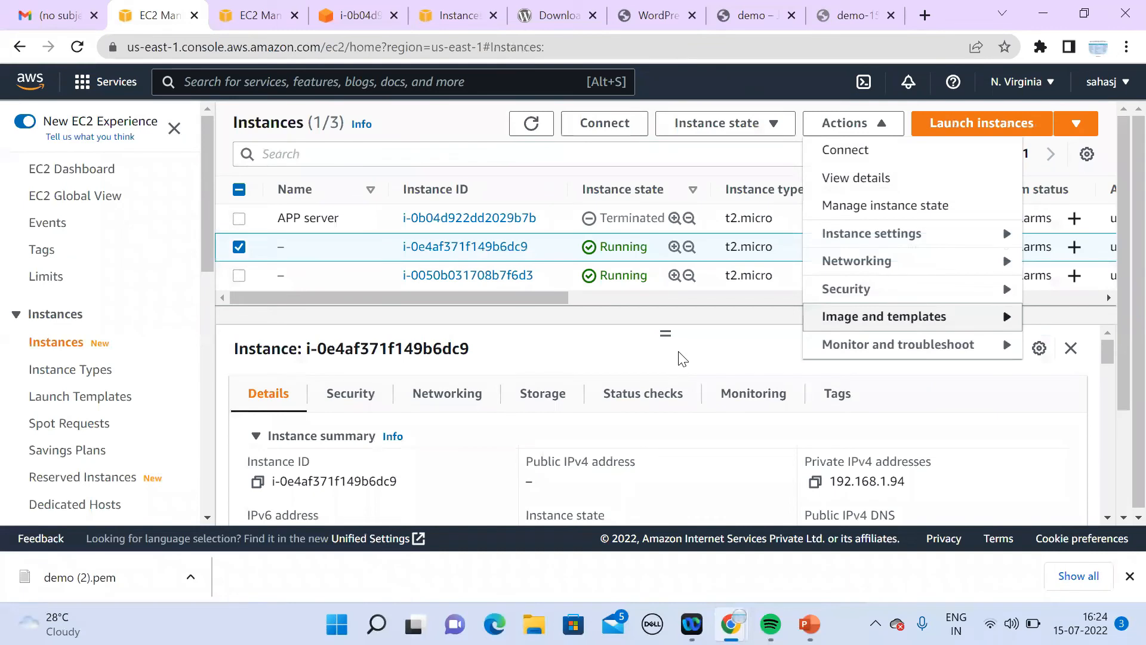
Step: Open an EC2 Instance Connect terminal on instance i-0e4af371f149b6dc9
{"action": "left_click", "coordinate": [680, 357]}
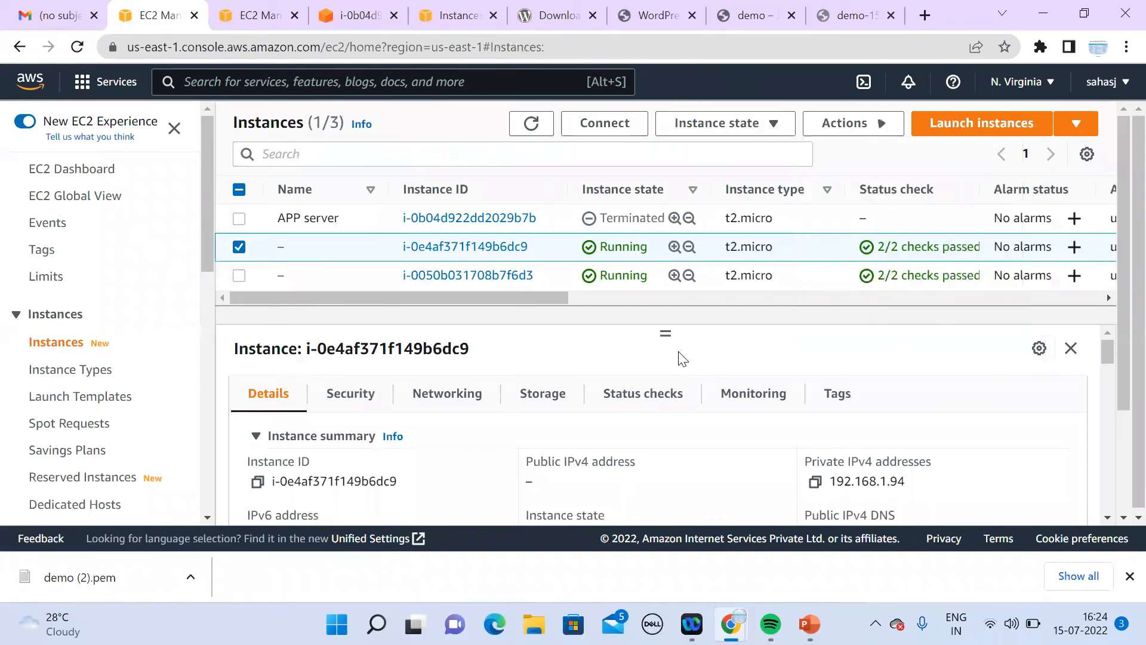
{"action": "left_click", "coordinate": [540, 125]}
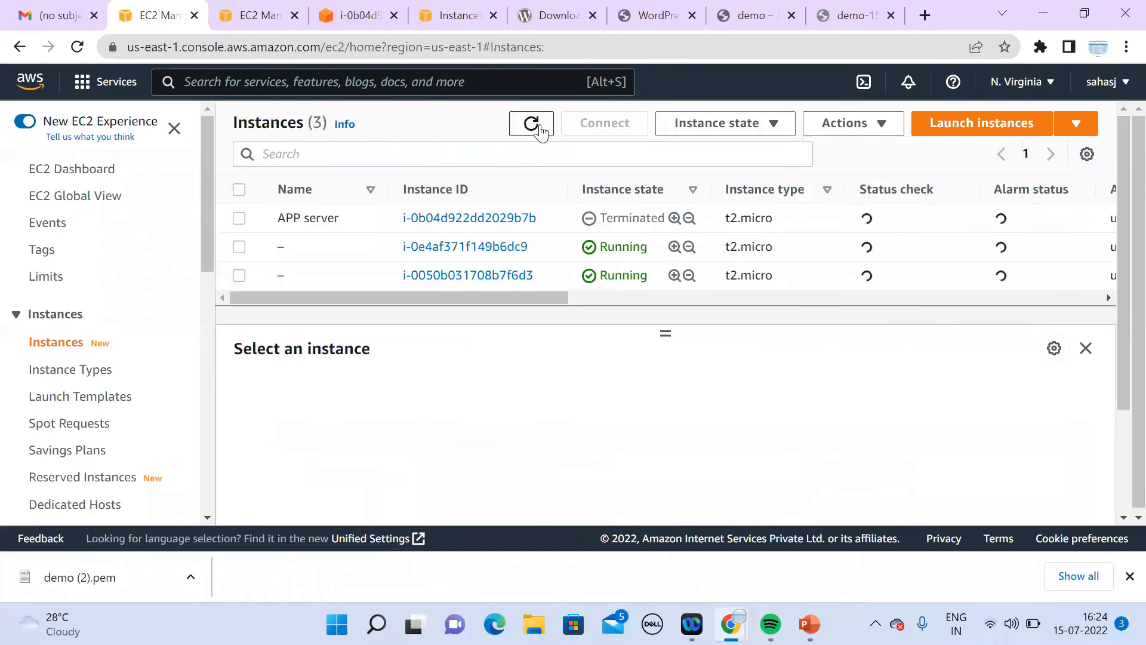
{"action": "left_click", "coordinate": [825, 255]}
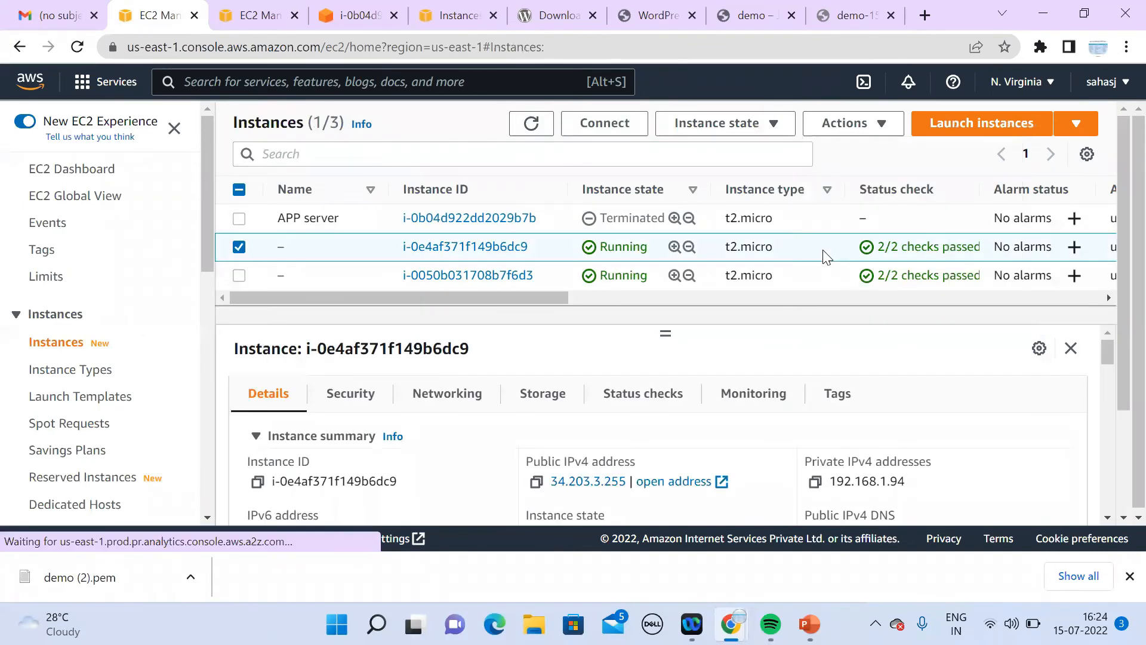
{"action": "left_click", "coordinate": [618, 126]}
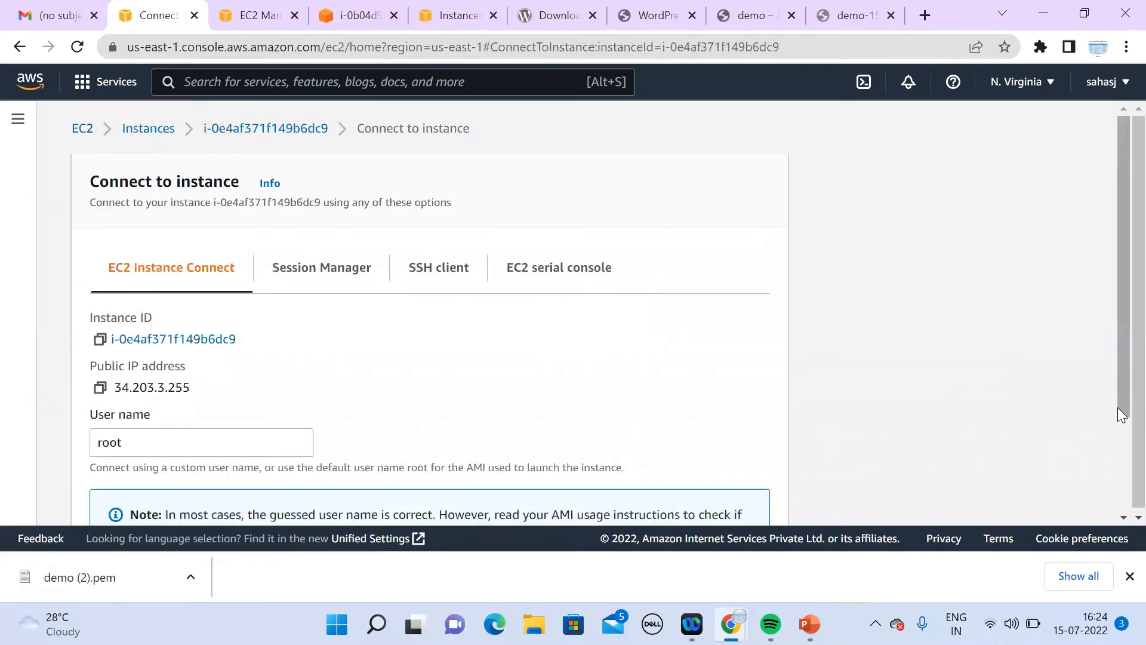
{"action": "scroll", "coordinate": [1121, 454], "scroll_direction": "down", "scroll_amount": 3}
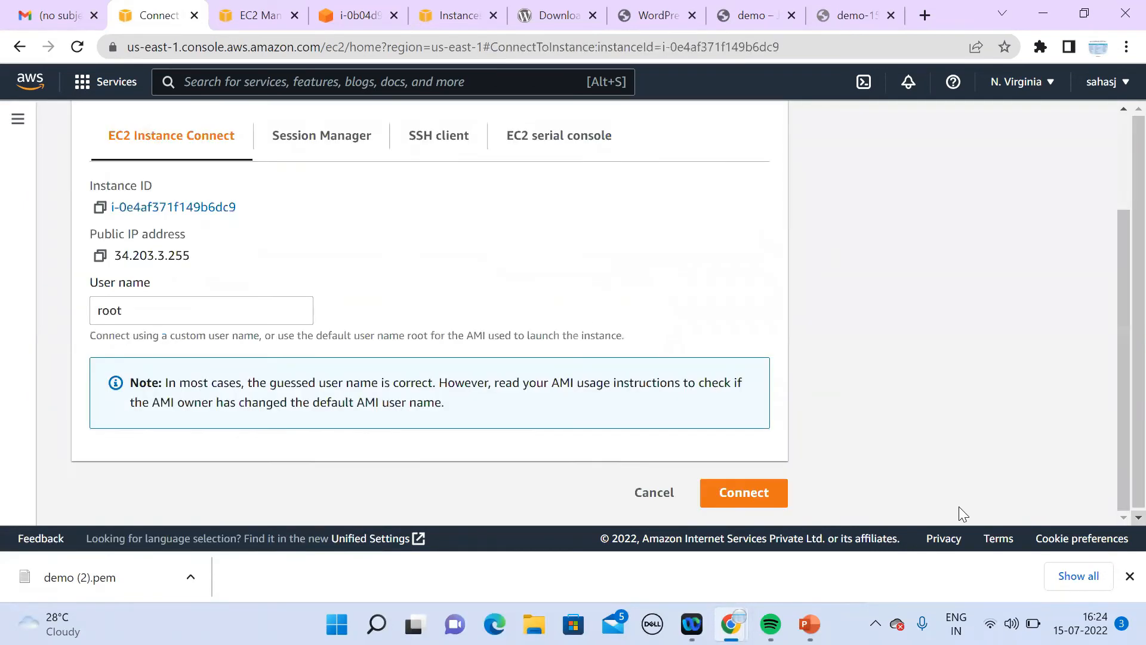
{"action": "left_click", "coordinate": [747, 493]}
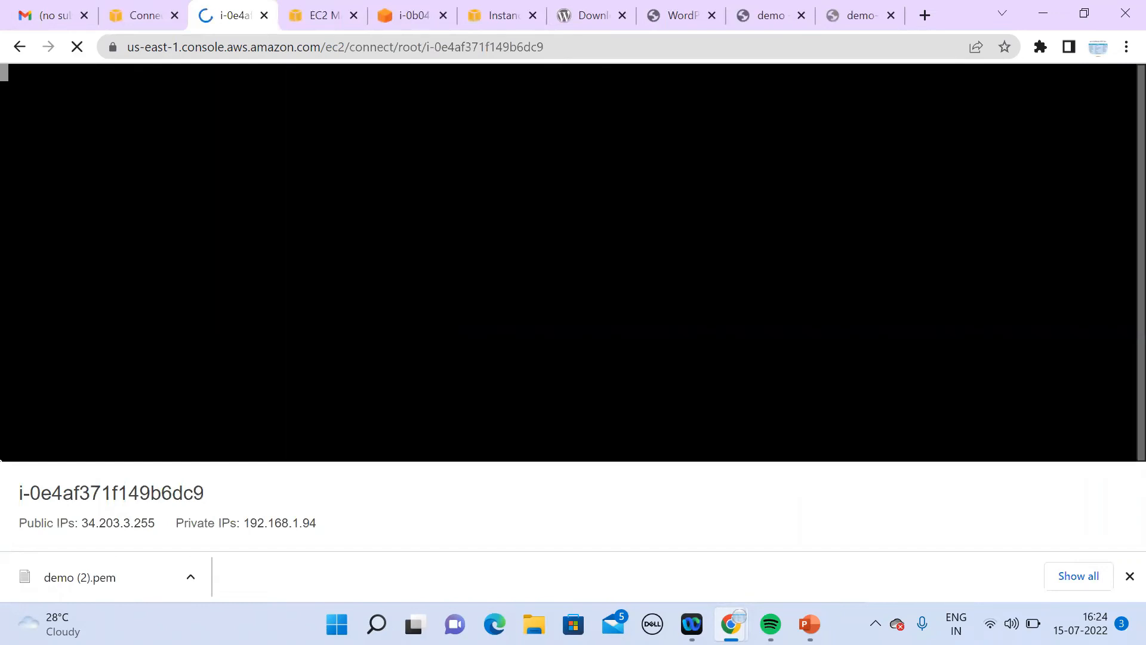
Step: Run systemctl start httpd and systemctl start php-fpm
{"action": "type", "text": "systemc"}
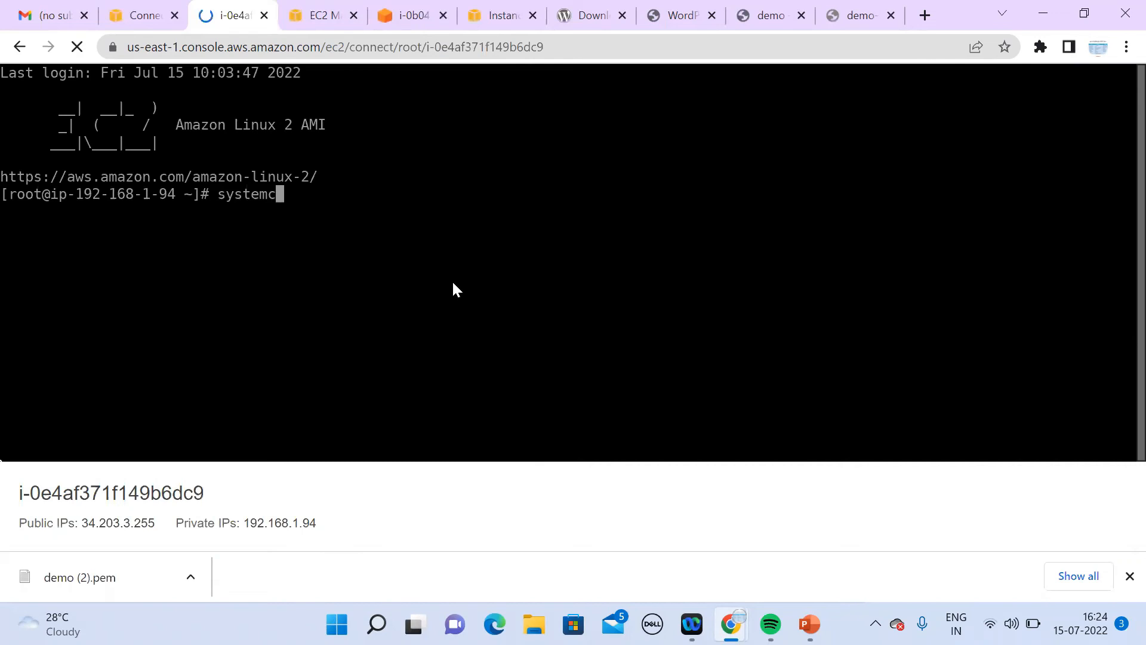
{"action": "type", "text": "tl start httpd"}
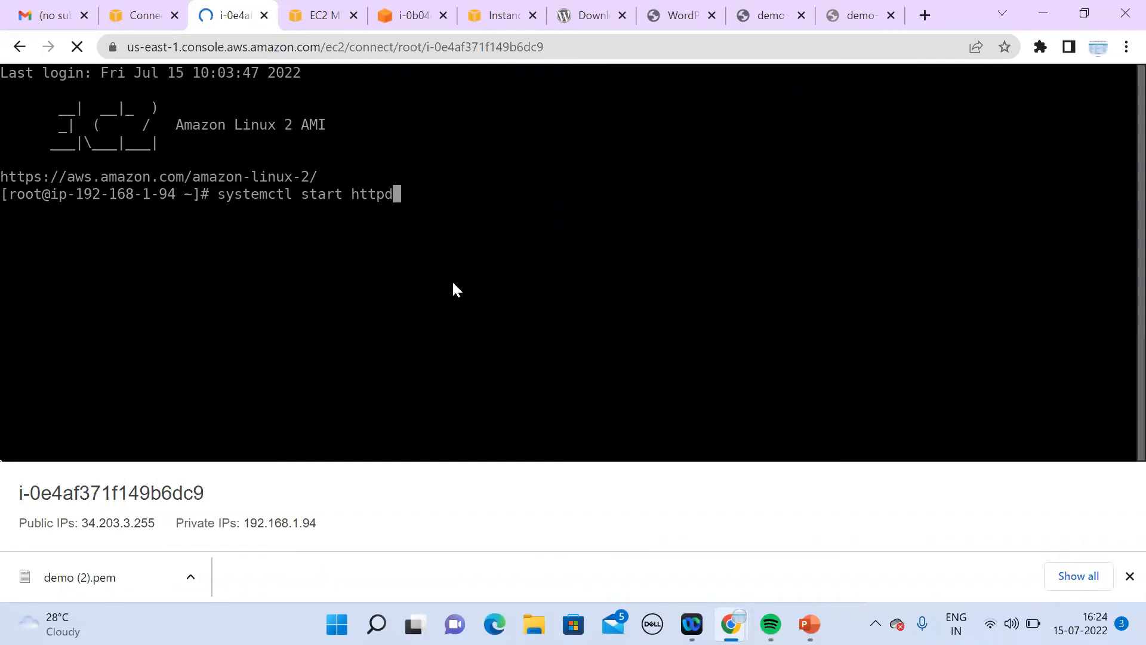
{"action": "key", "text": "Return"}
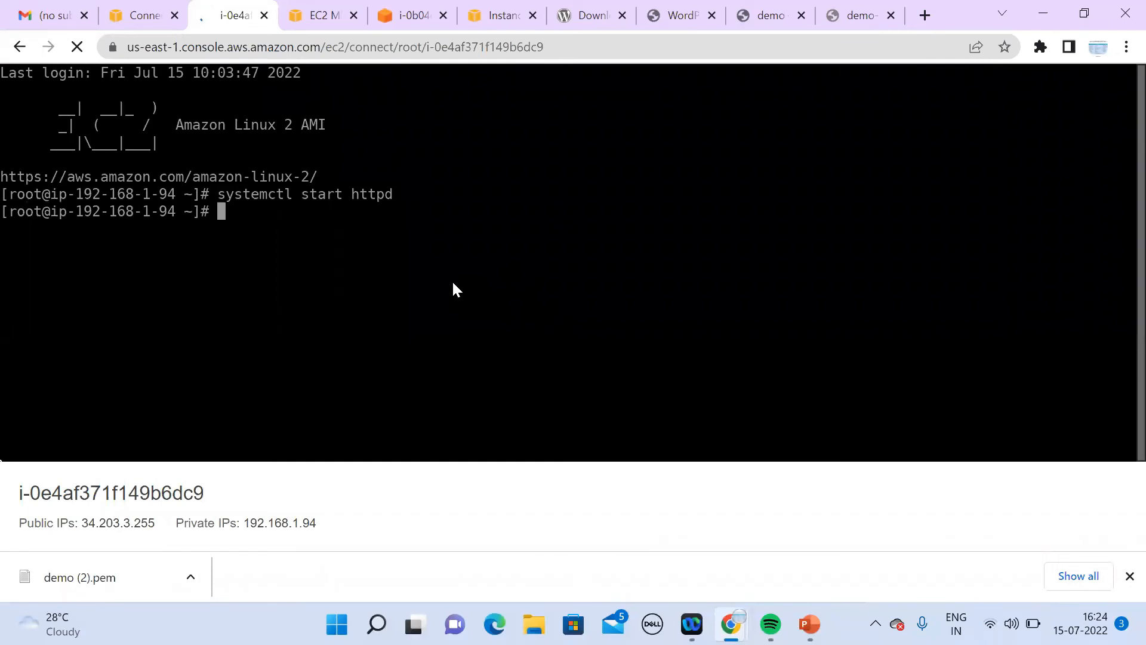
{"action": "key", "text": "Up"}
{"action": "key", "text": "BackSpace"}
{"action": "key", "text": "BackSpace"}
{"action": "key", "text": "BackSpace"}
{"action": "key", "text": "BackSpace"}
{"action": "key", "text": "BackSpace"}
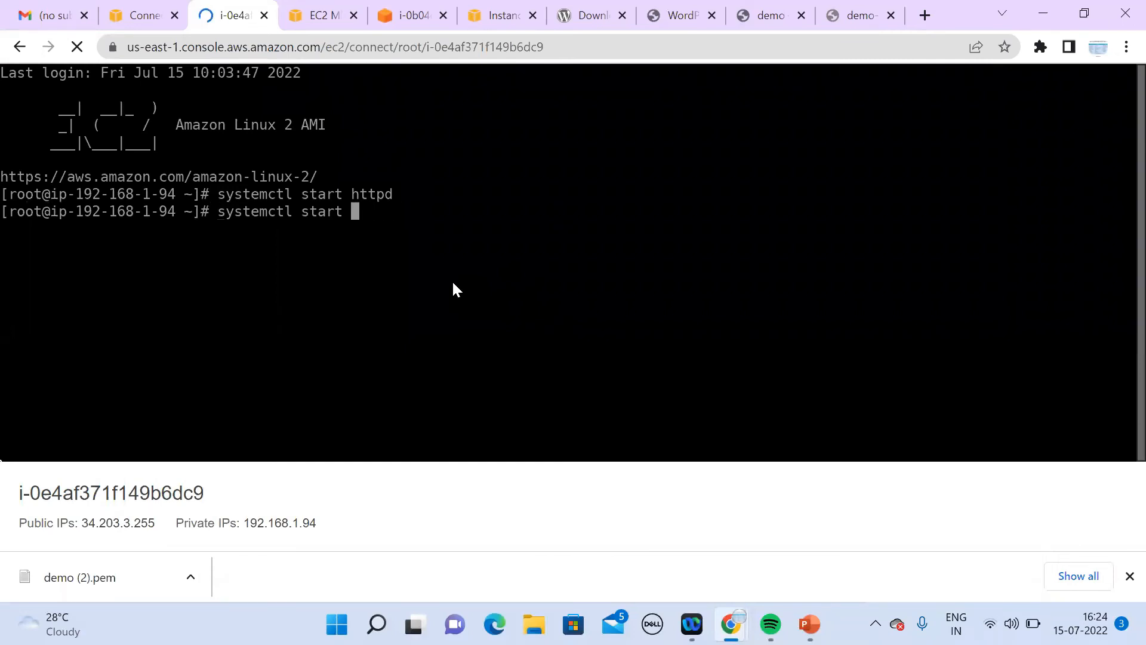
{"action": "type", "text": "php-fpm"}
{"action": "key", "text": "Return"}
Step: Run systemctl enable php-fpm and systemctl enable httpd so both start at boot
{"action": "key", "text": "Up"}
{"action": "key", "text": "Left"}
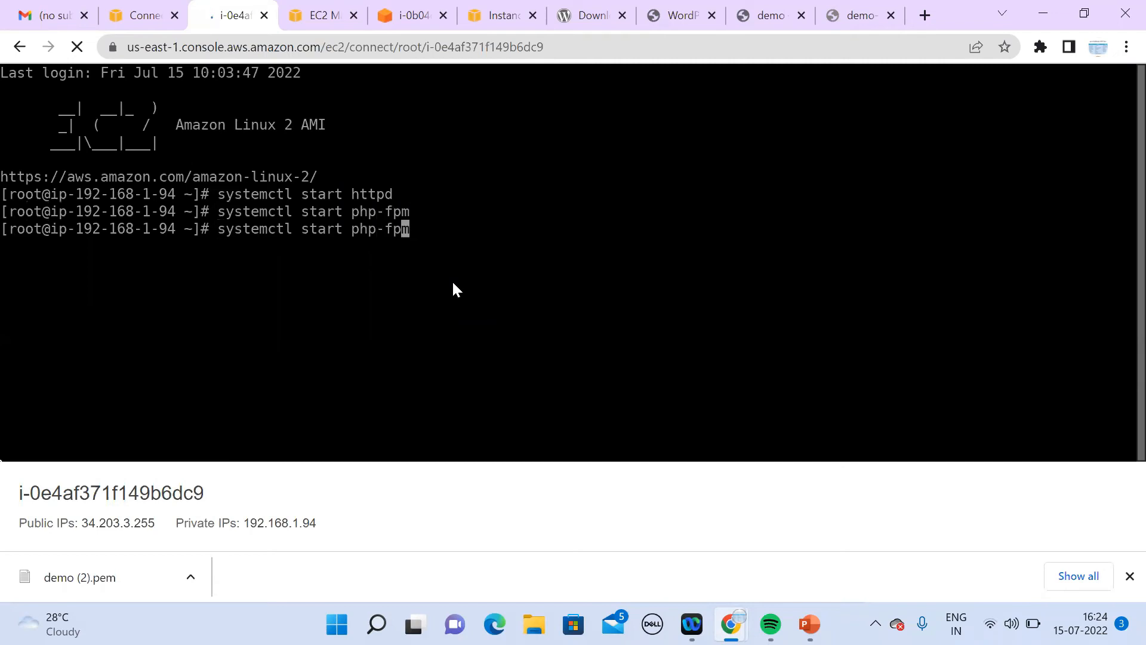
{"action": "key", "text": "Left"}
{"action": "key", "text": "Left"}
{"action": "key", "text": "Left"}
{"action": "key", "text": "Left"}
{"action": "key", "text": "Left"}
{"action": "key", "text": "Left"}
{"action": "key", "text": "Left"}
{"action": "key", "text": "BackSpace"}
{"action": "key", "text": "BackSpace"}
{"action": "key", "text": "BackSpace"}
{"action": "key", "text": "BackSpace"}
{"action": "key", "text": "BackSpace"}
{"action": "type", "text": "enable"}
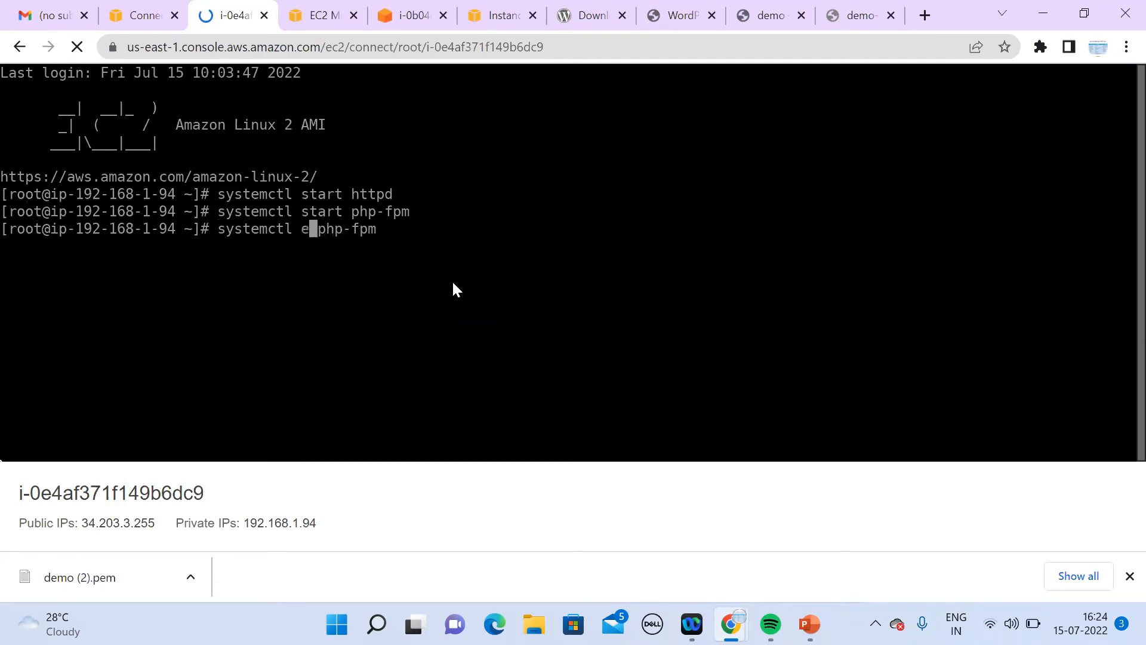
{"action": "key", "text": "Return"}
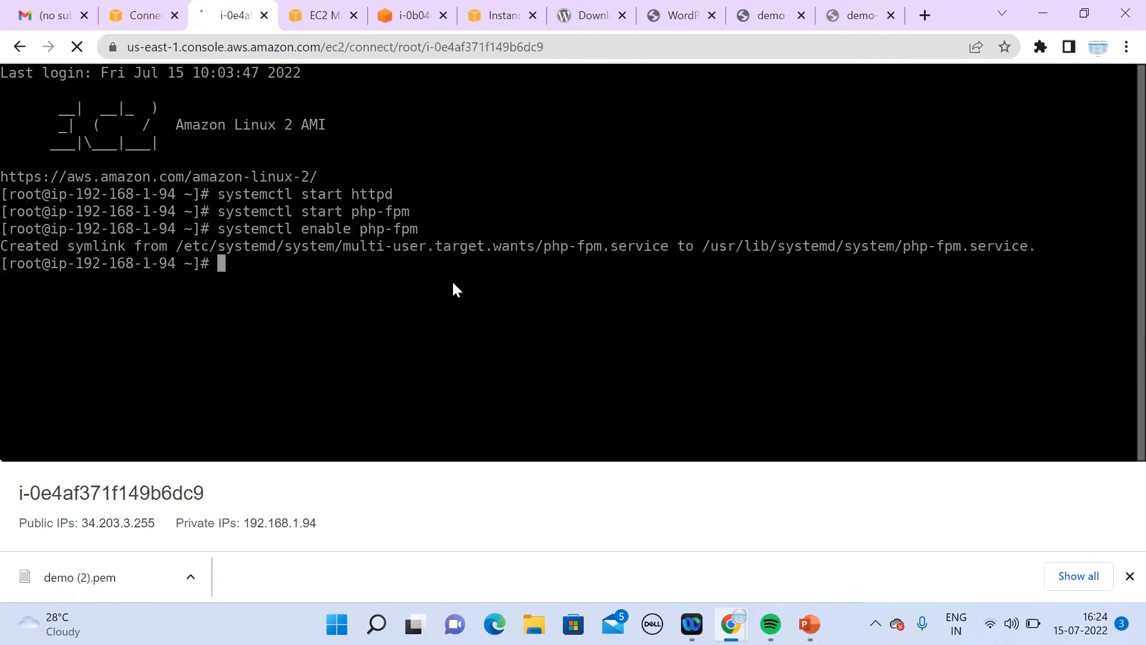
{"action": "key", "text": "Up"}
{"action": "key", "text": "Left"}
{"action": "key", "text": "Left"}
{"action": "key", "text": "Left"}
{"action": "key", "text": "Left"}
{"action": "key", "text": "Left"}
{"action": "key", "text": "Left"}
{"action": "key", "text": "Left"}
{"action": "key", "text": "Left"}
{"action": "key", "text": "Left"}
{"action": "key", "text": "Left"}
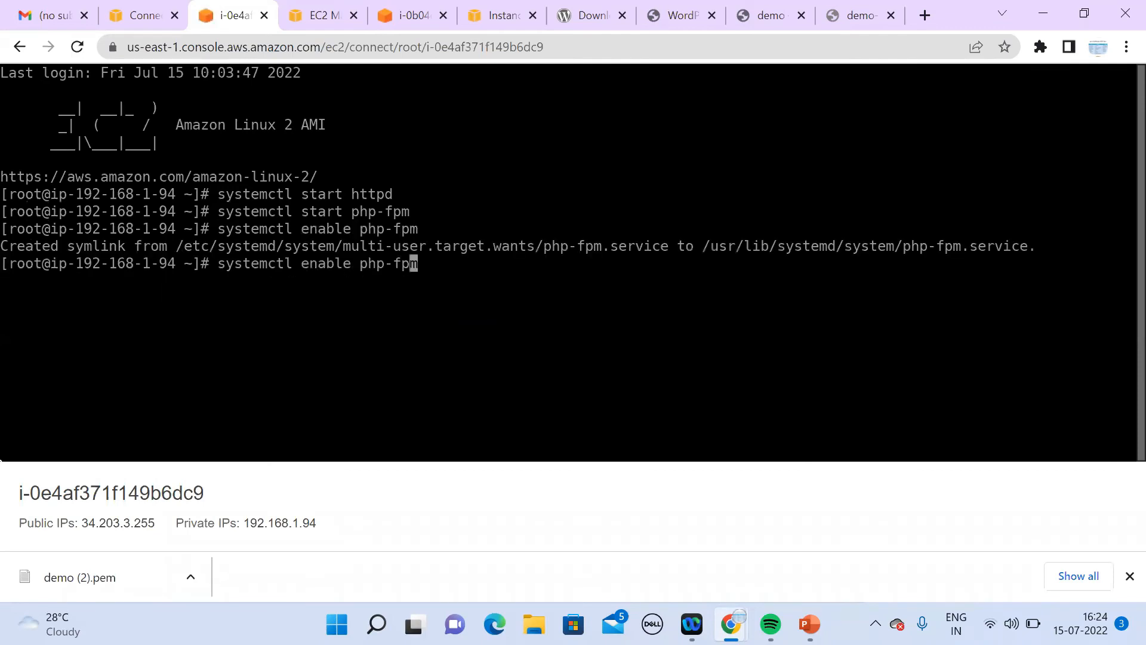
{"action": "key", "text": "Right"}
{"action": "key", "text": "Right"}
{"action": "key", "text": "Right"}
{"action": "key", "text": "Right"}
{"action": "key", "text": "Right"}
{"action": "key", "text": "Right"}
{"action": "key", "text": "Right"}
{"action": "key", "text": "Right"}
{"action": "key", "text": "Right"}
{"action": "key", "text": "Right"}
{"action": "key", "text": "BackSpace"}
{"action": "key", "text": "BackSpace"}
{"action": "key", "text": "BackSpace"}
{"action": "key", "text": "BackSpace"}
{"action": "key", "text": "BackSpace"}
{"action": "key", "text": "BackSpace"}
{"action": "key", "text": "BackSpace"}
{"action": "type", "text": "httpd"}
{"action": "key", "text": "Return"}
Step: Reload the load balancer address, then leave Instance Connect
{"action": "left_click", "coordinate": [863, 16]}
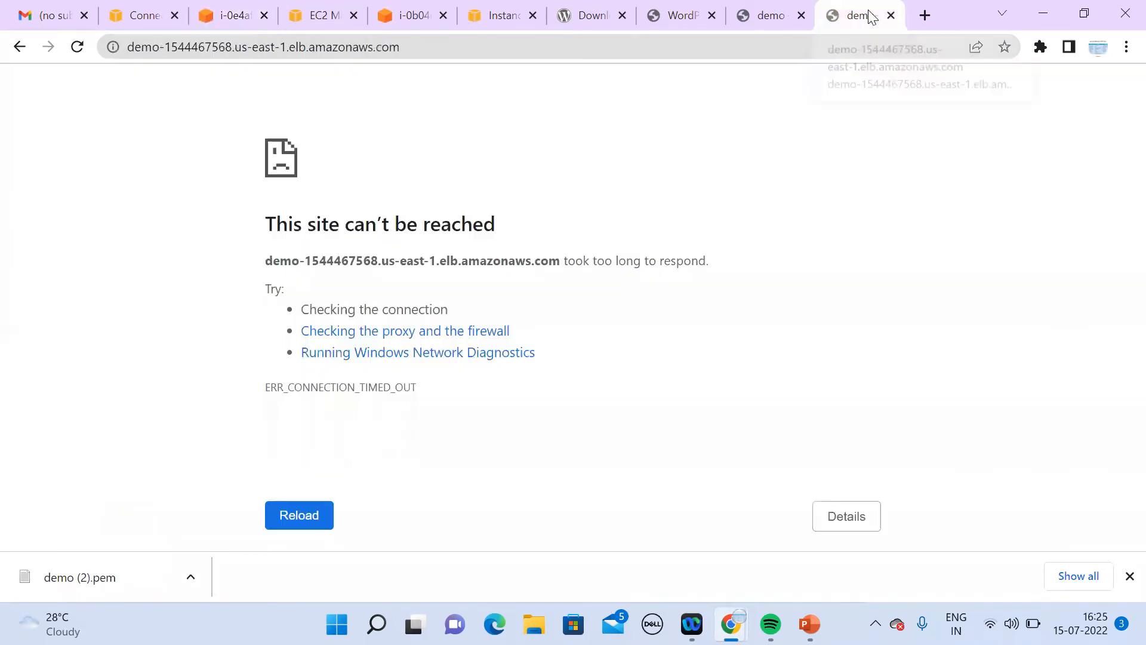
{"action": "left_click", "coordinate": [845, 46]}
{"action": "key", "text": "Return"}
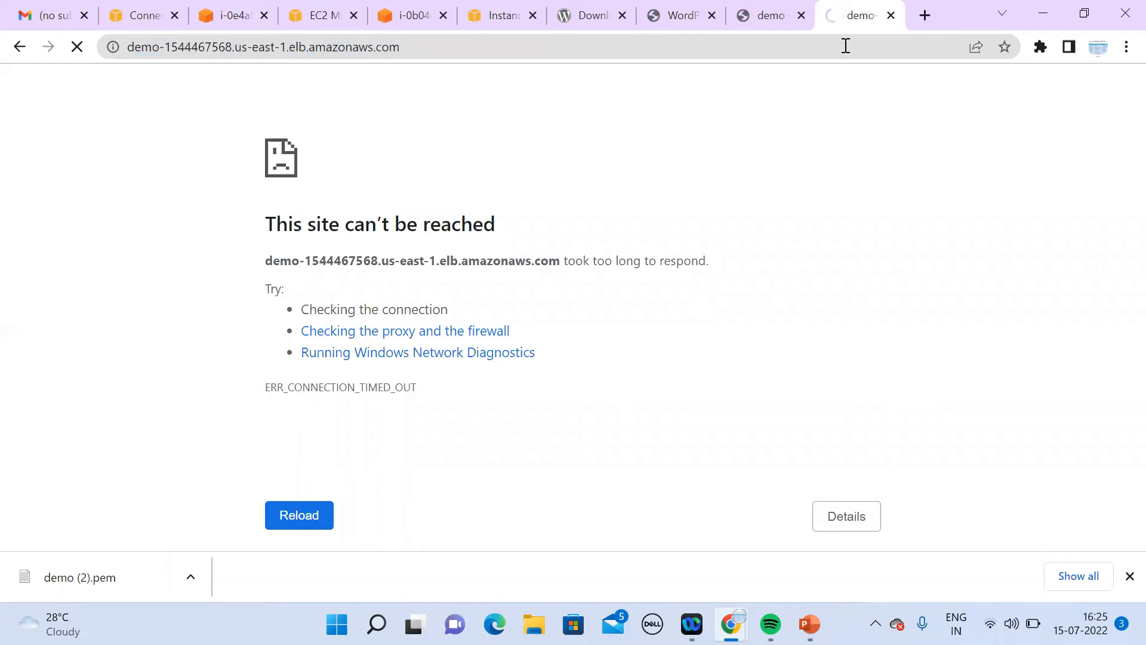
{"action": "left_click", "coordinate": [141, 19]}
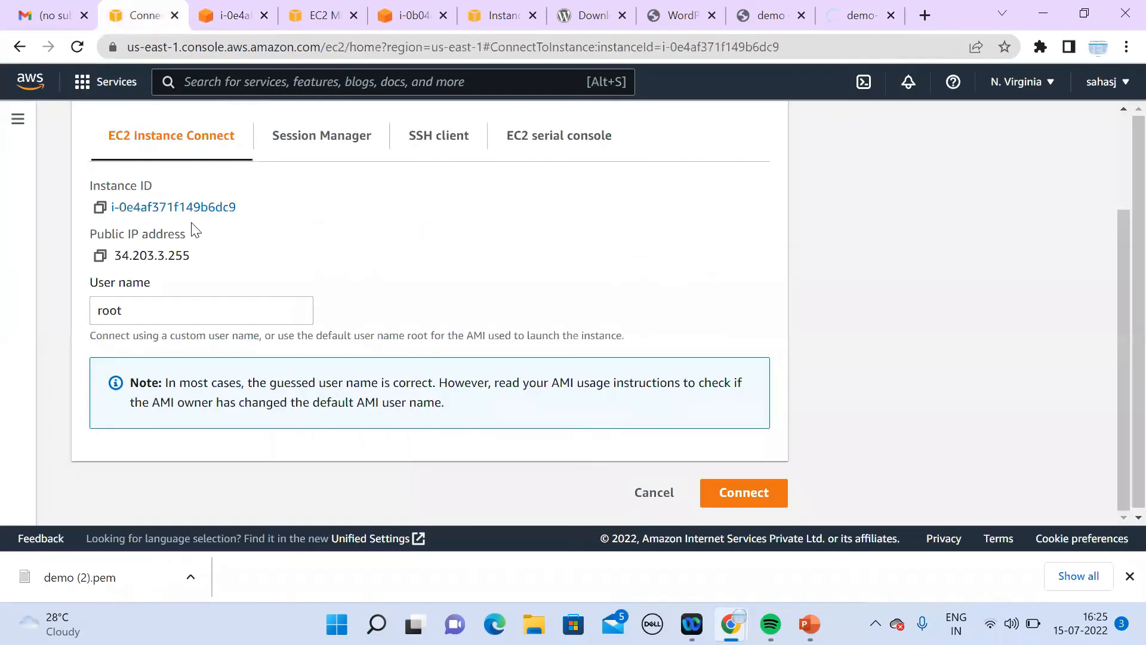
{"action": "left_click", "coordinate": [652, 493]}
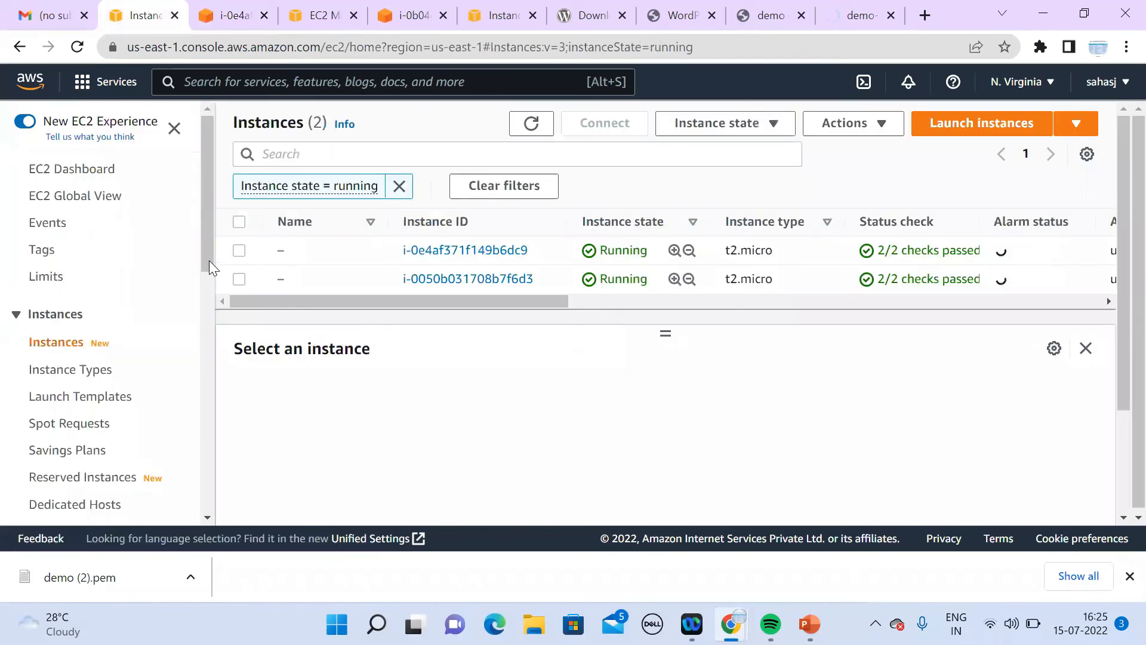
Step: Repeatedly refresh the demo target group's registered targets health status
{"action": "left_click_drag", "start_coordinate": [212, 251], "coordinate": [249, 507]}
{"action": "scroll", "coordinate": [249, 514], "scroll_direction": "down", "scroll_amount": 4}
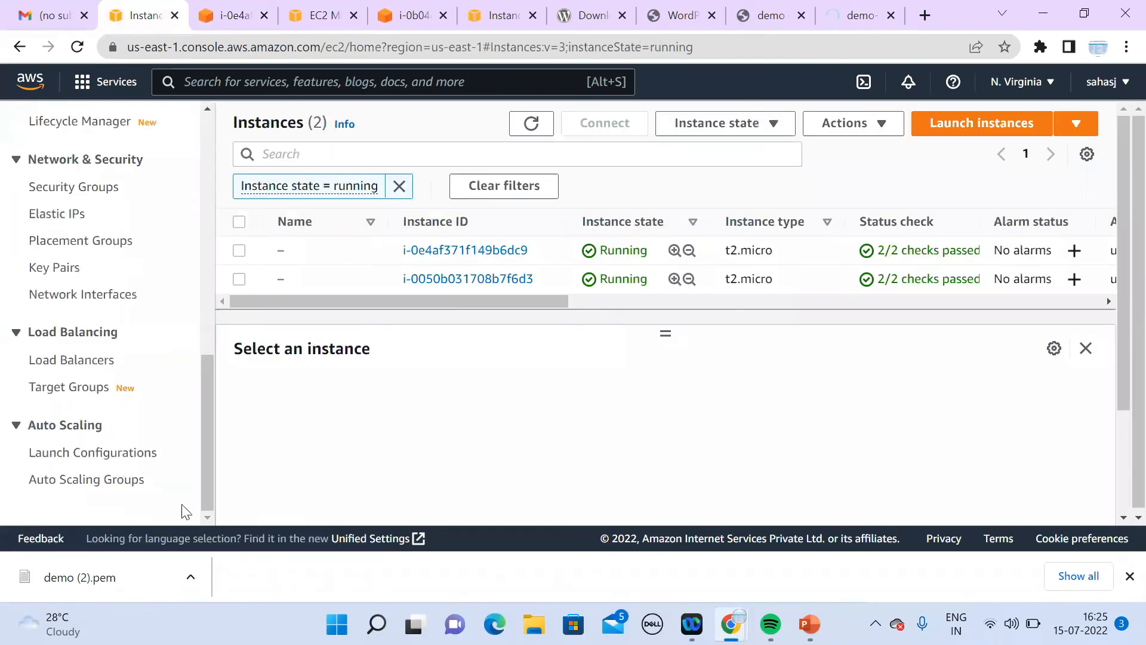
{"action": "left_click", "coordinate": [80, 390]}
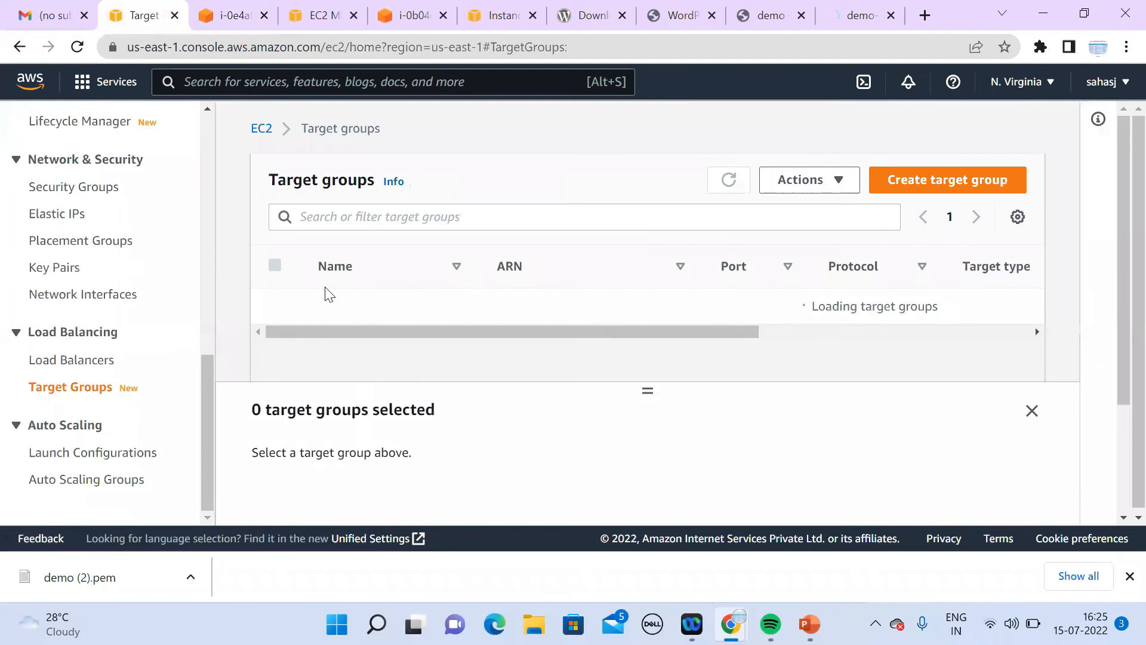
{"action": "left_click", "coordinate": [333, 313]}
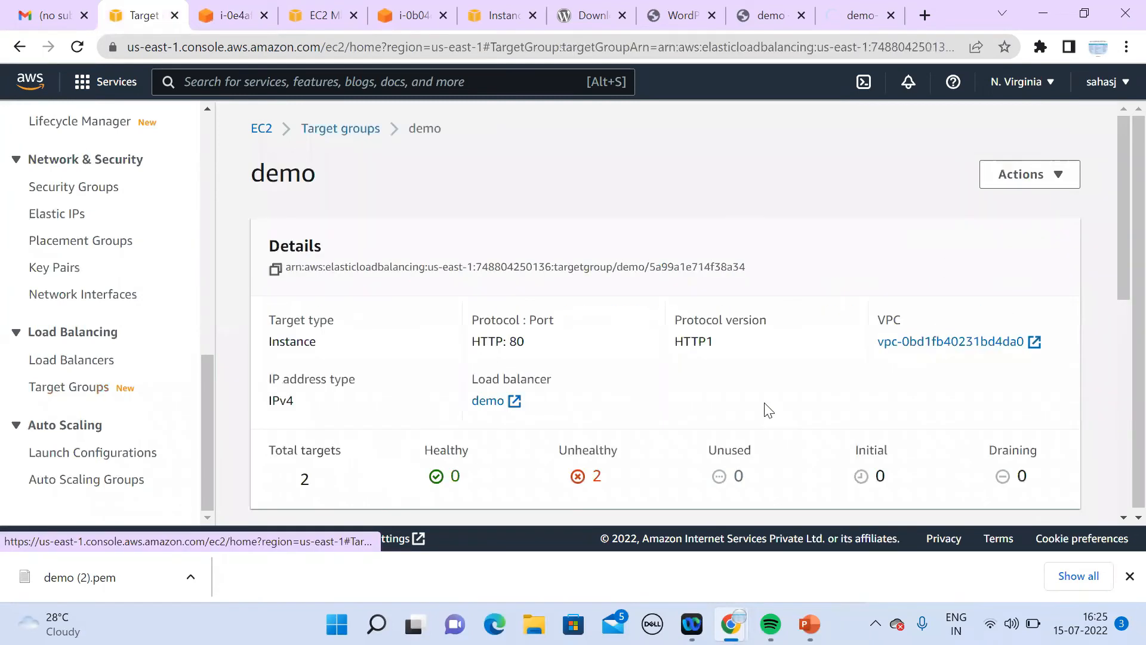
{"action": "left_click_drag", "start_coordinate": [1118, 286], "coordinate": [1117, 470]}
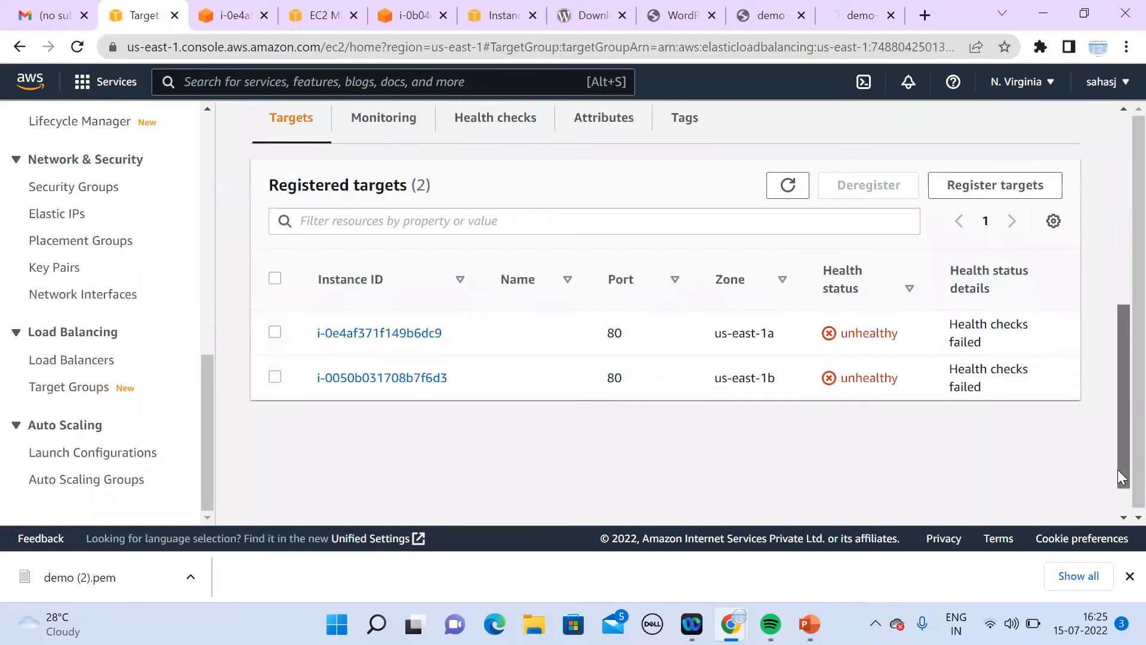
{"action": "left_click", "coordinate": [788, 188]}
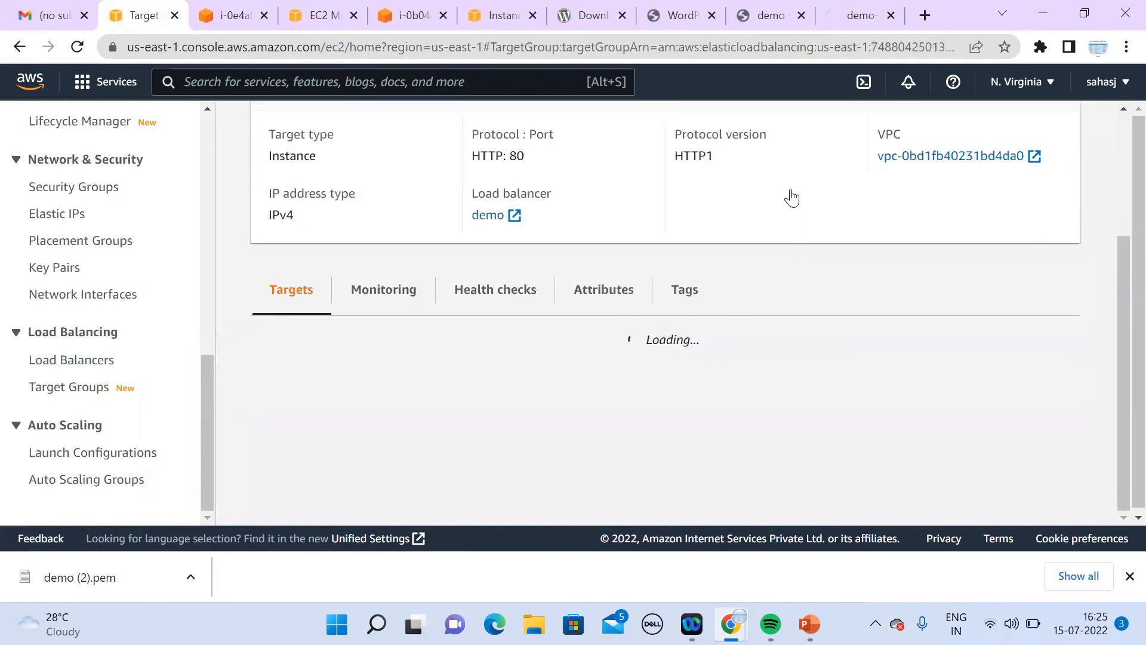
{"action": "left_click", "coordinate": [789, 189]}
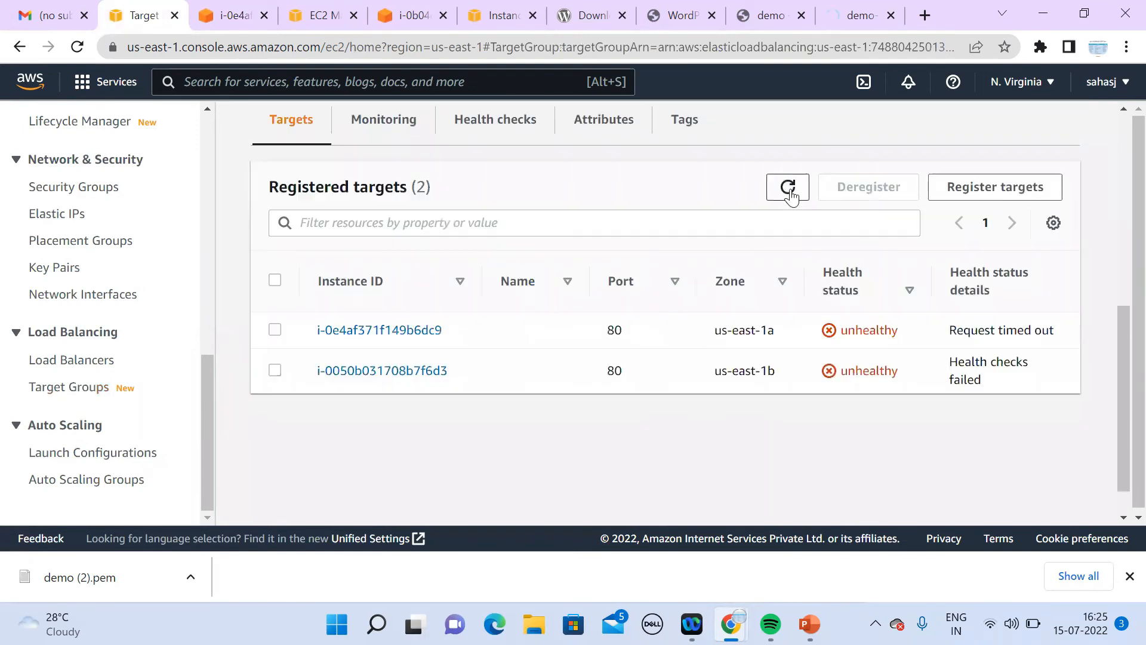
{"action": "left_click", "coordinate": [789, 189]}
{"action": "left_click", "coordinate": [789, 189]}
{"action": "left_click", "coordinate": [789, 190]}
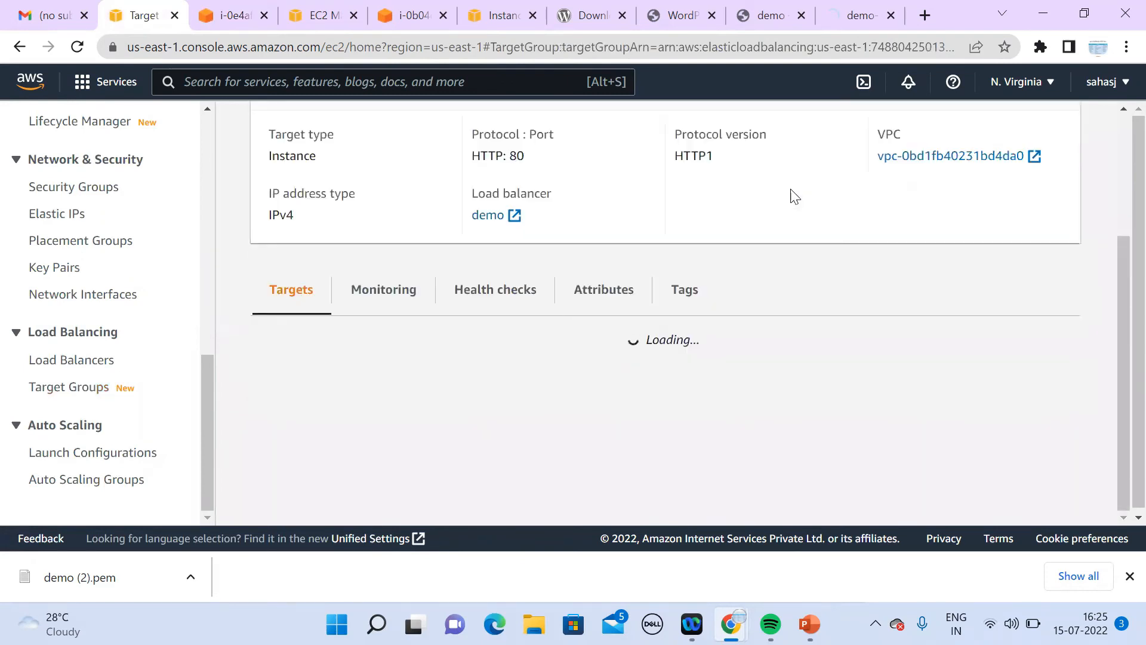
{"action": "left_click", "coordinate": [789, 190]}
{"action": "left_click", "coordinate": [789, 190]}
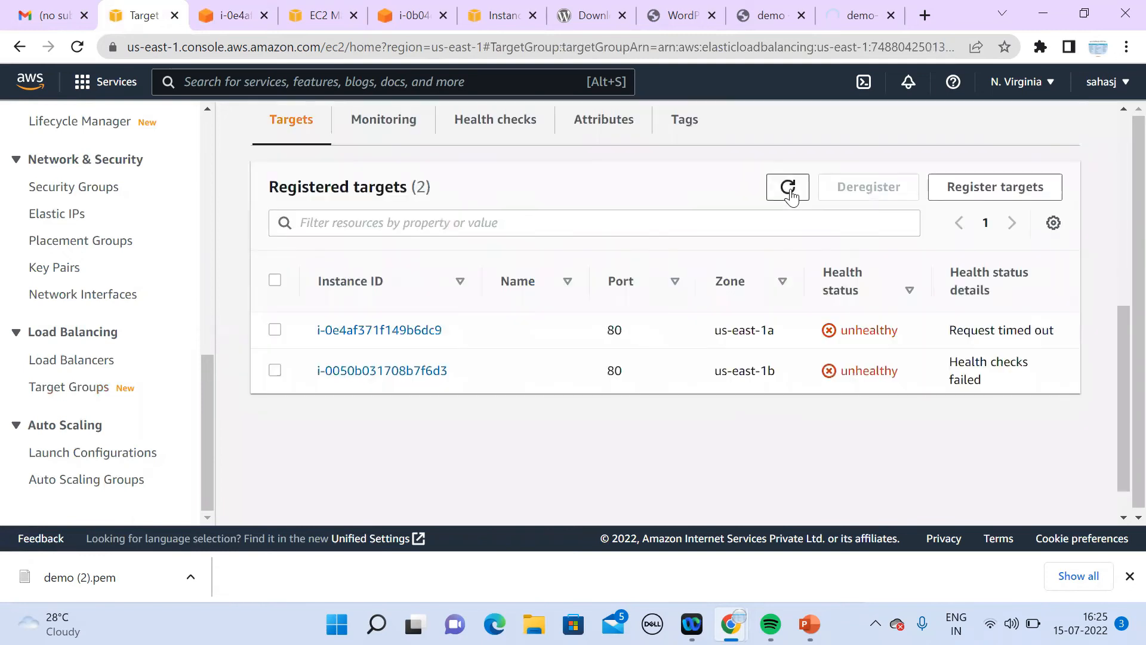
{"action": "left_click", "coordinate": [789, 189]}
{"action": "left_click", "coordinate": [789, 190]}
Step: Review the demo target group's monitoring and health check settings, then recheck targets
{"action": "left_click", "coordinate": [401, 125]}
{"action": "left_click", "coordinate": [493, 140]}
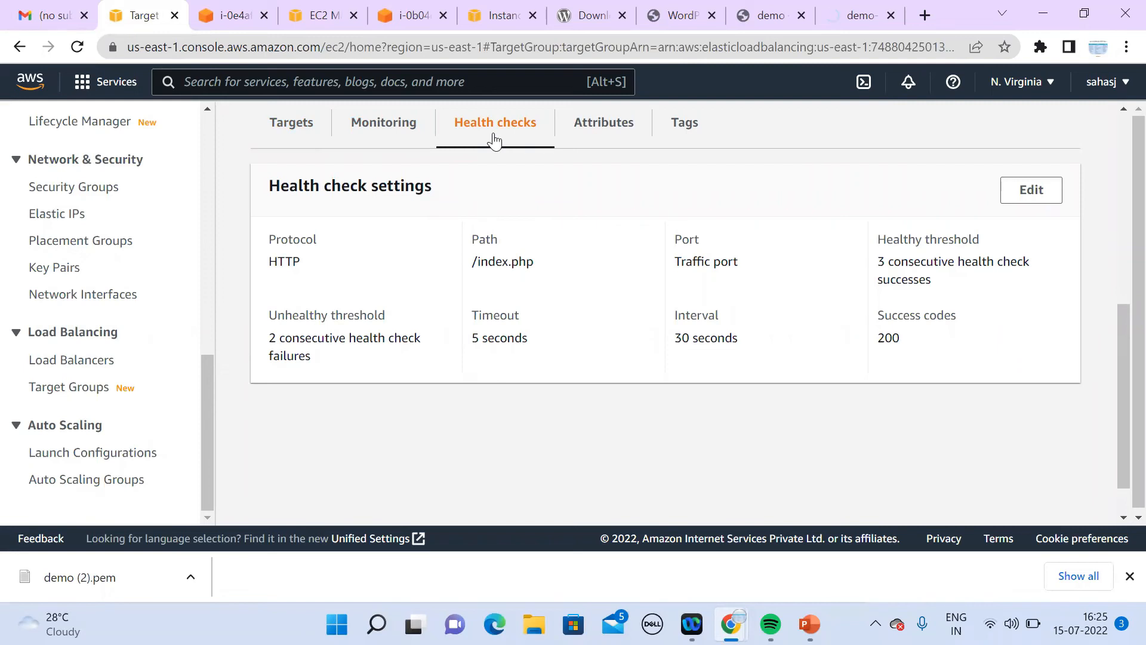
{"action": "left_click", "coordinate": [297, 139]}
{"action": "left_click", "coordinate": [786, 190]}
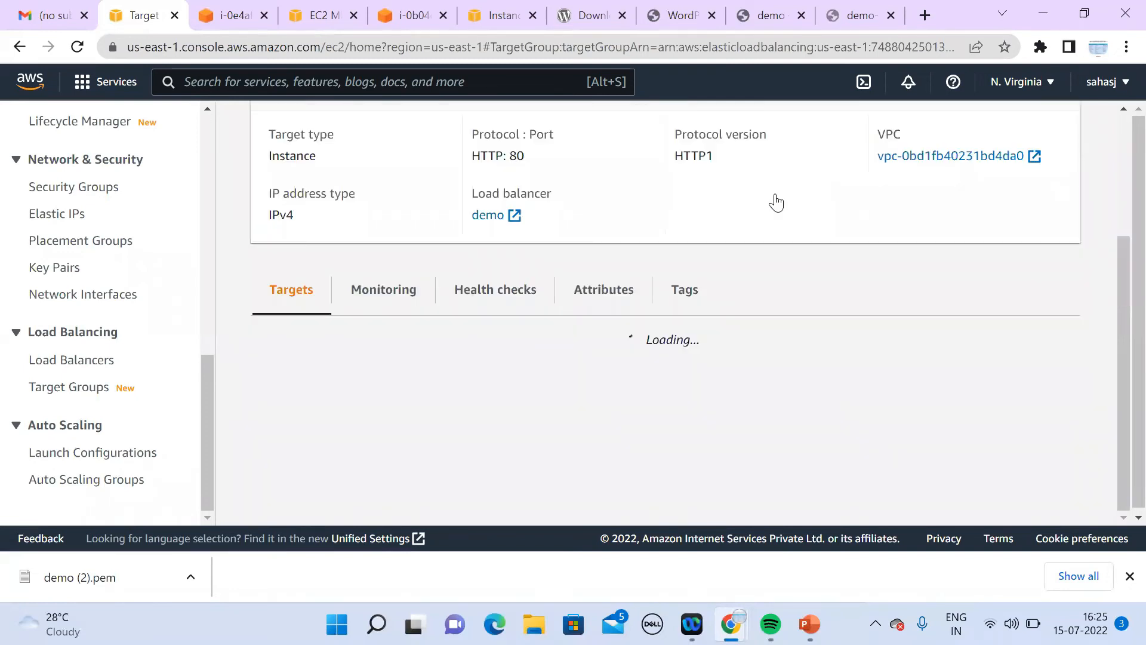
{"action": "left_click", "coordinate": [776, 192]}
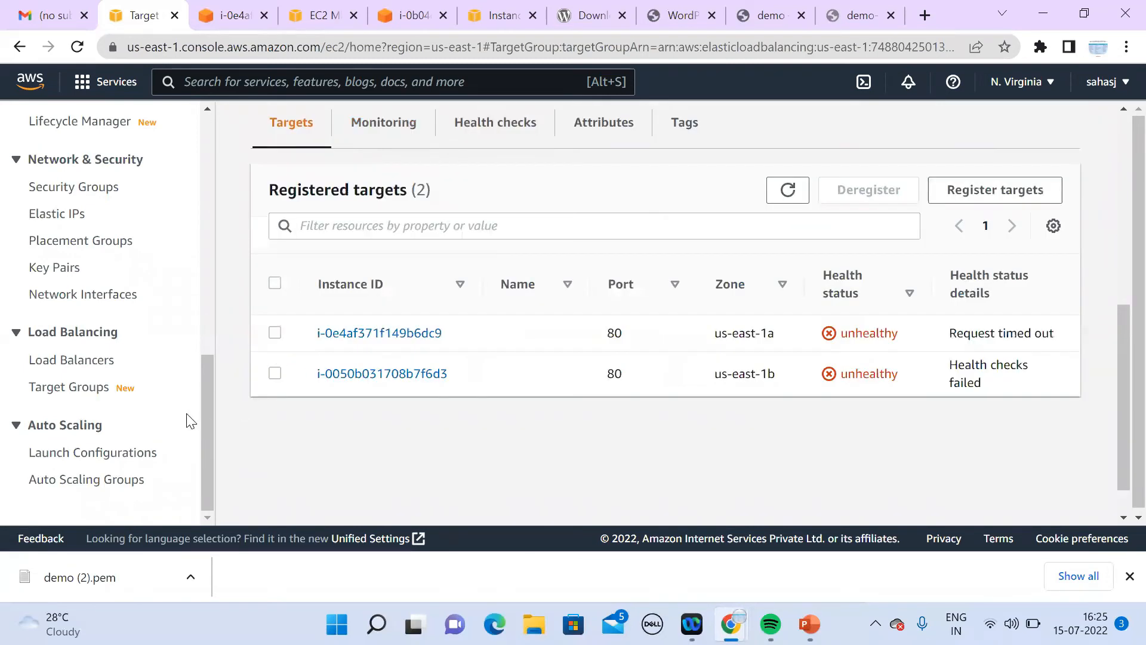
Step: Copy instance i-0e4af371f149b6dc9's public IPv4 and load 34.203.3.255 in a new tab
{"action": "left_click_drag", "start_coordinate": [201, 411], "coordinate": [199, 174]}
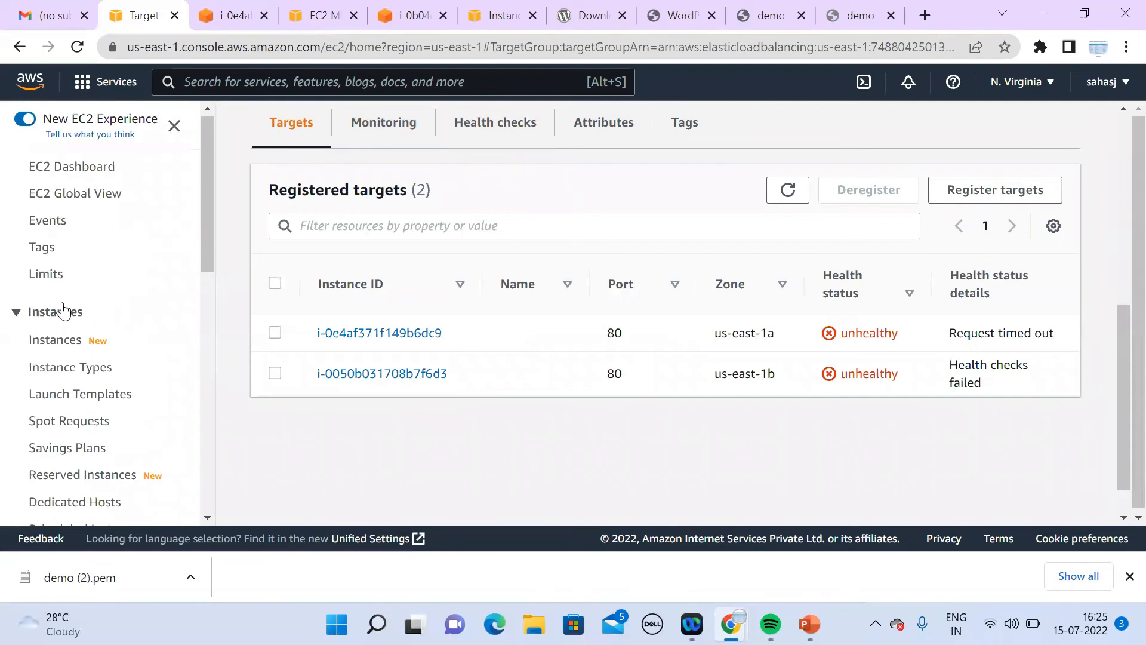
{"action": "left_click", "coordinate": [61, 342]}
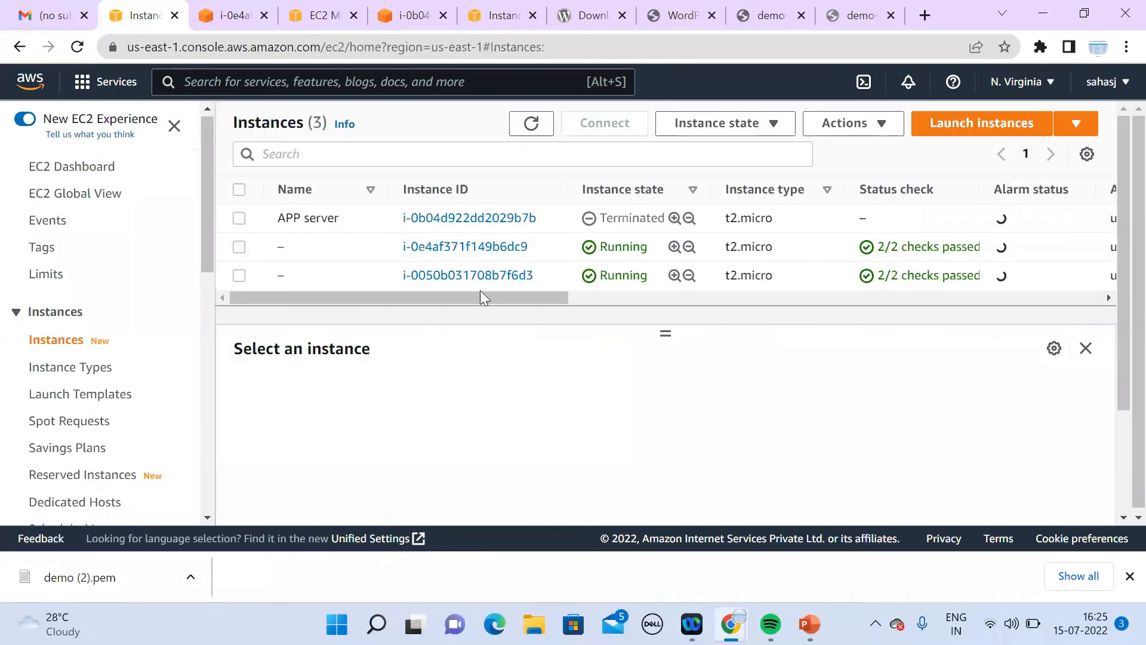
{"action": "left_click", "coordinate": [797, 252]}
{"action": "left_click", "coordinate": [536, 483]}
{"action": "left_click", "coordinate": [925, 15]}
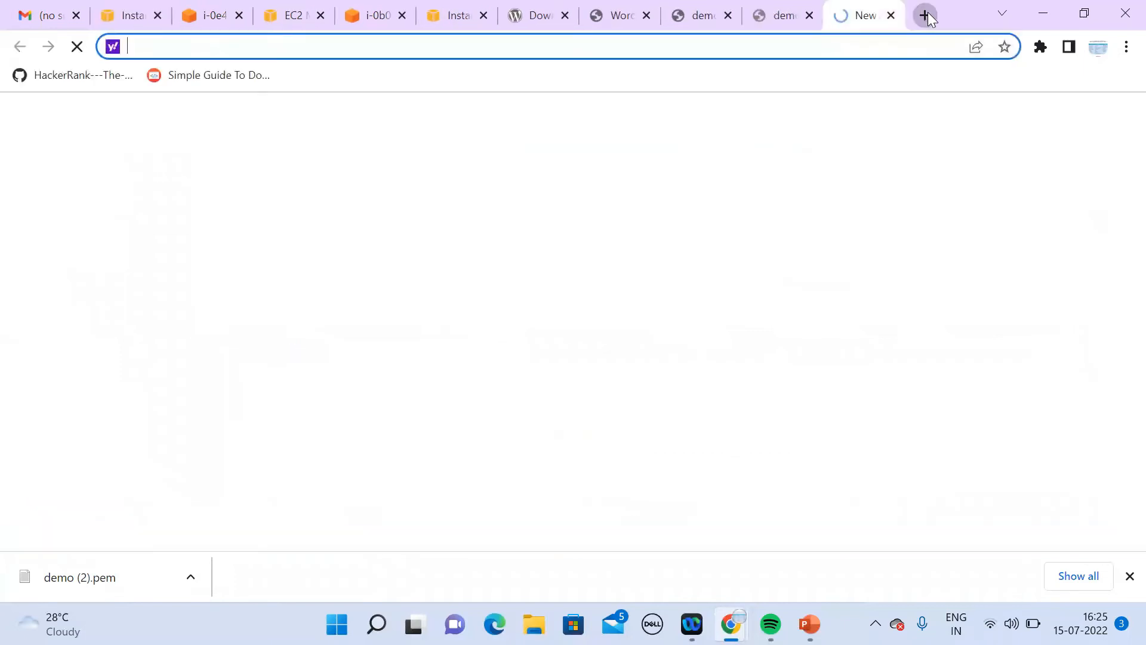
{"action": "key", "text": "ctrl+v"}
{"action": "key", "text": "Return"}
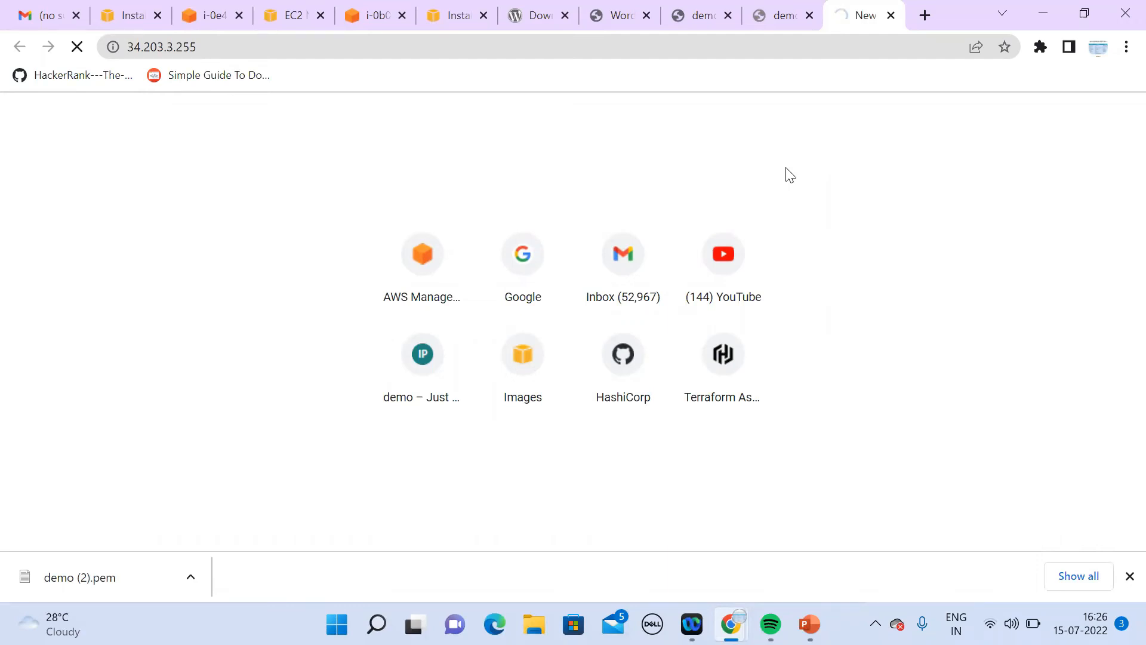
Step: Load the server address 34.203.3.255 in a private browsing window
{"action": "left_click", "coordinate": [310, 54]}
{"action": "key", "text": "ctrl+c"}
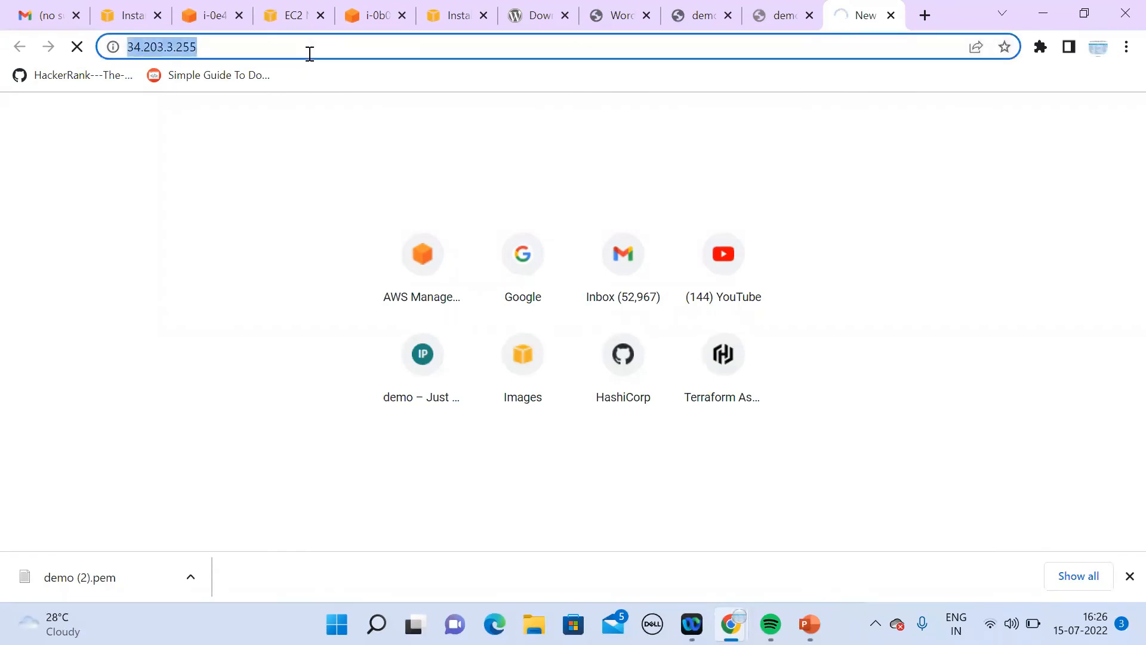
{"action": "left_click", "coordinate": [1124, 48]}
{"action": "left_click", "coordinate": [978, 122]}
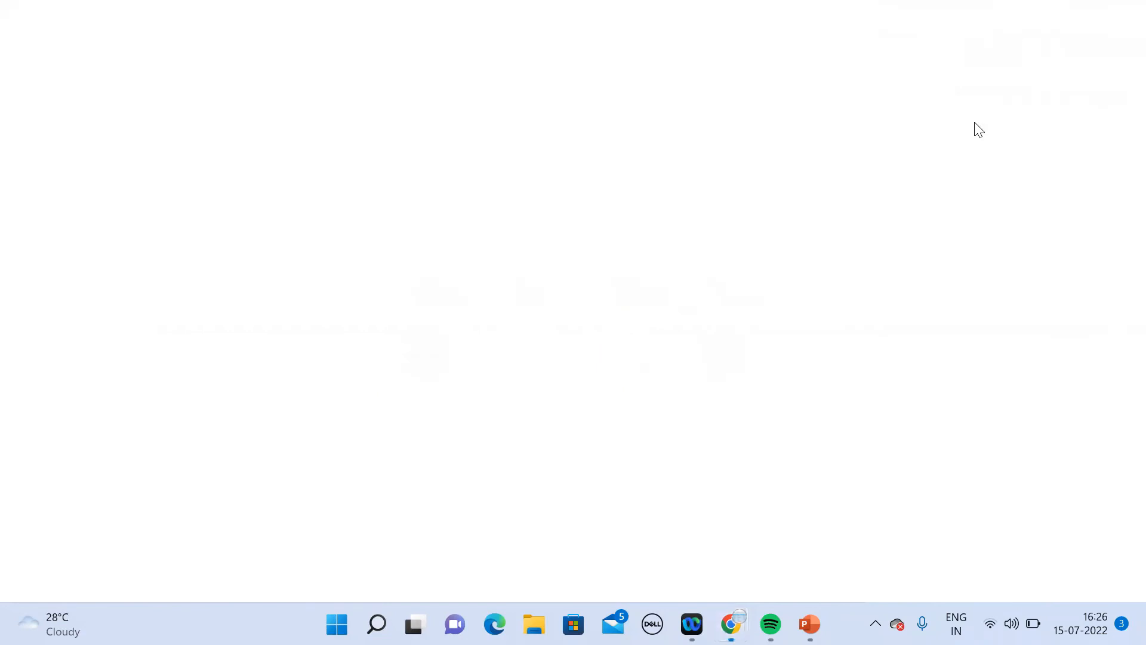
{"action": "key", "text": "ctrl+v"}
{"action": "key", "text": "Return"}
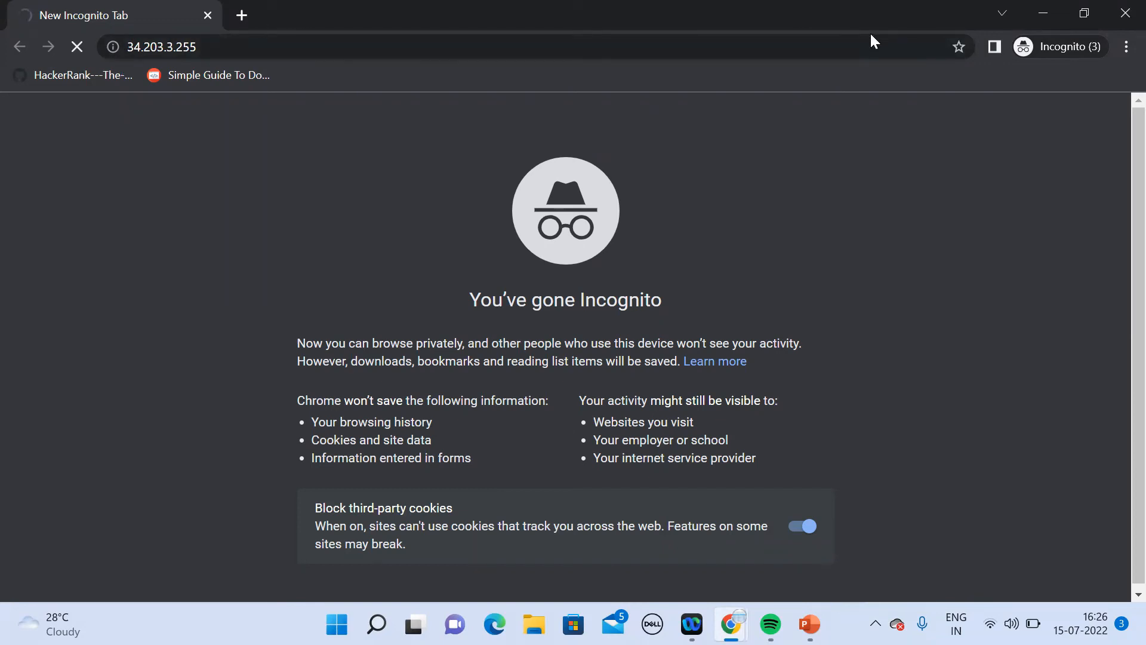
{"action": "left_click", "coordinate": [1053, 12]}
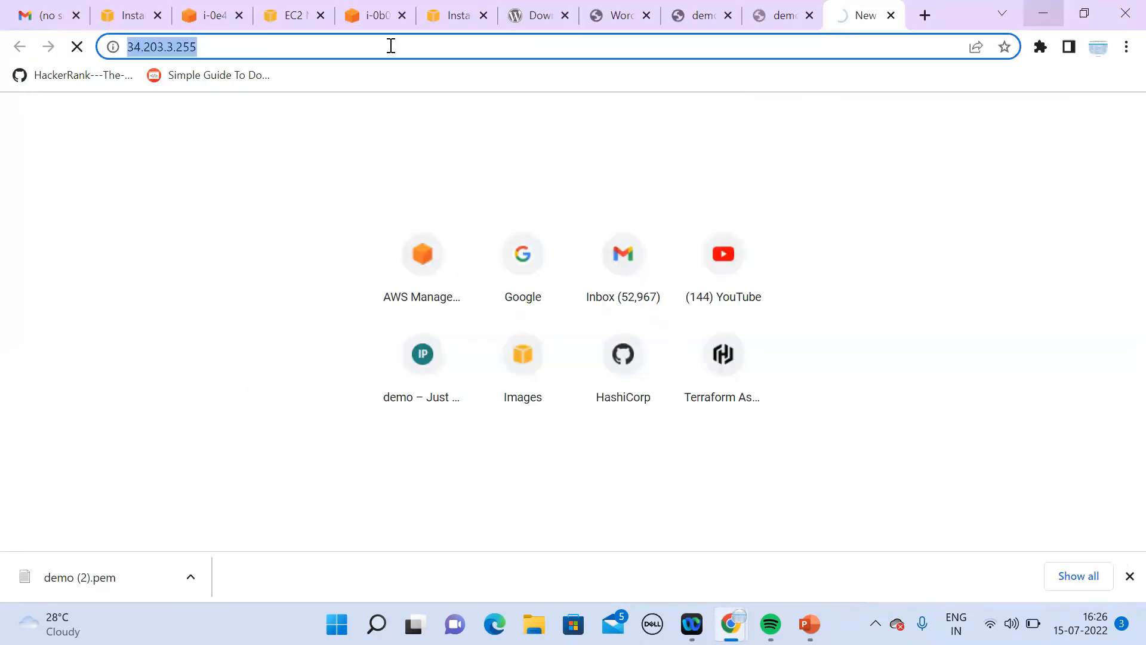
Step: Refresh the EC2 instance list and review i-0e4af371f149b6dc9's details and security information
{"action": "left_click", "coordinate": [114, 28]}
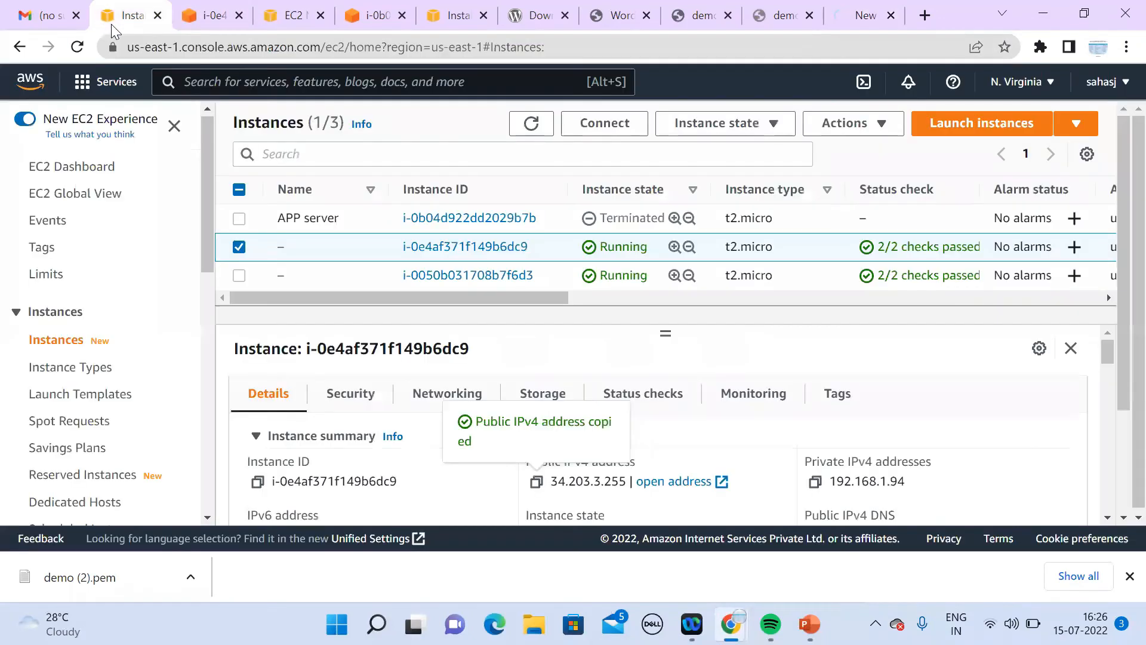
{"action": "left_click", "coordinate": [533, 133]}
{"action": "left_click", "coordinate": [532, 133]}
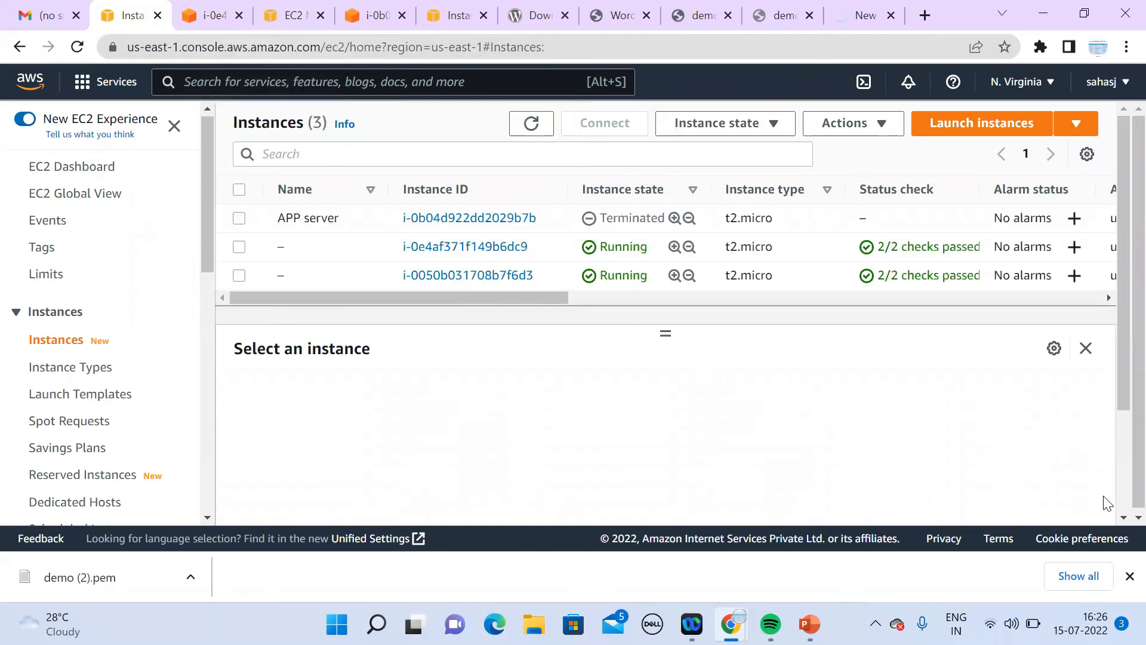
{"action": "left_click", "coordinate": [807, 255]}
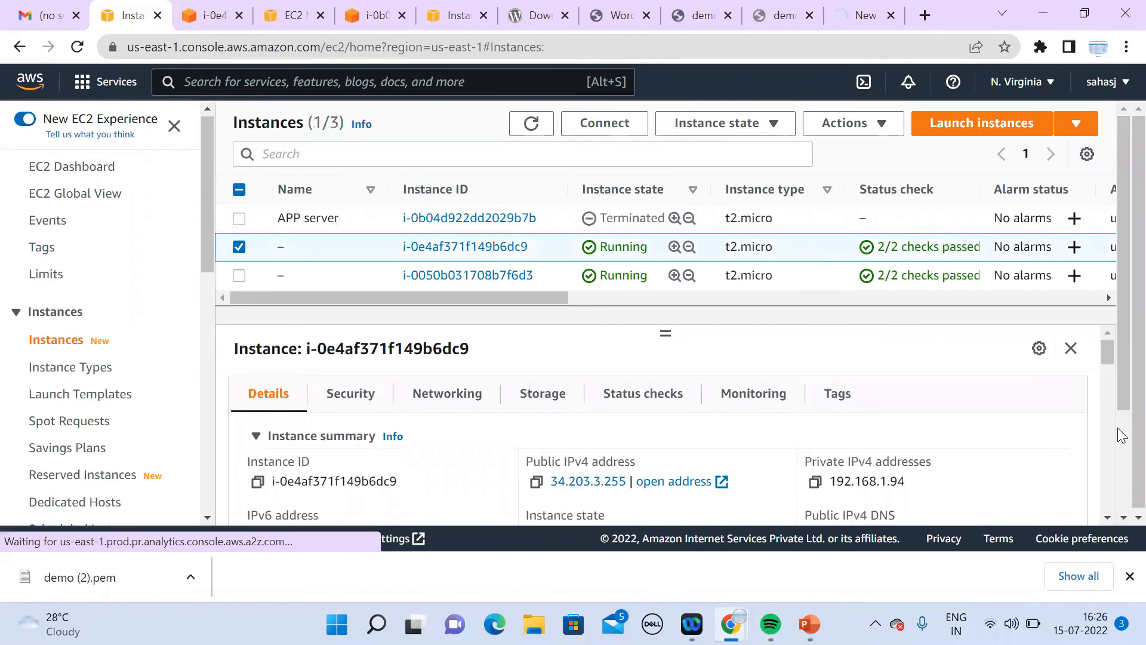
{"action": "scroll", "coordinate": [1106, 521], "scroll_direction": "down", "scroll_amount": 3}
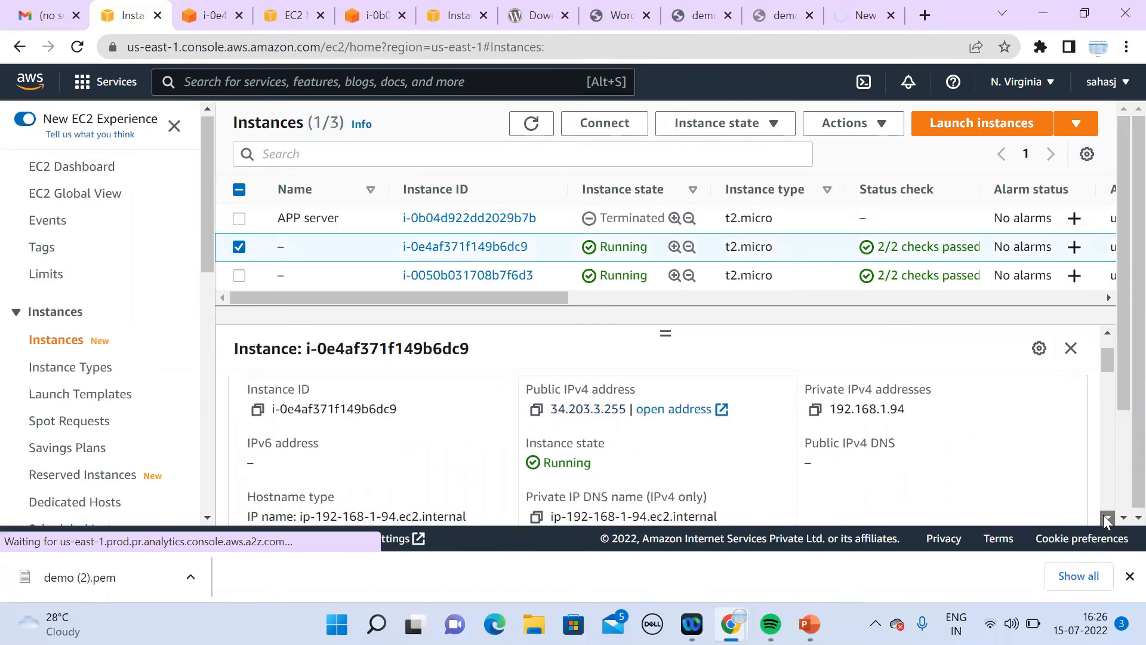
{"action": "scroll", "coordinate": [1105, 521], "scroll_direction": "down", "scroll_amount": 4}
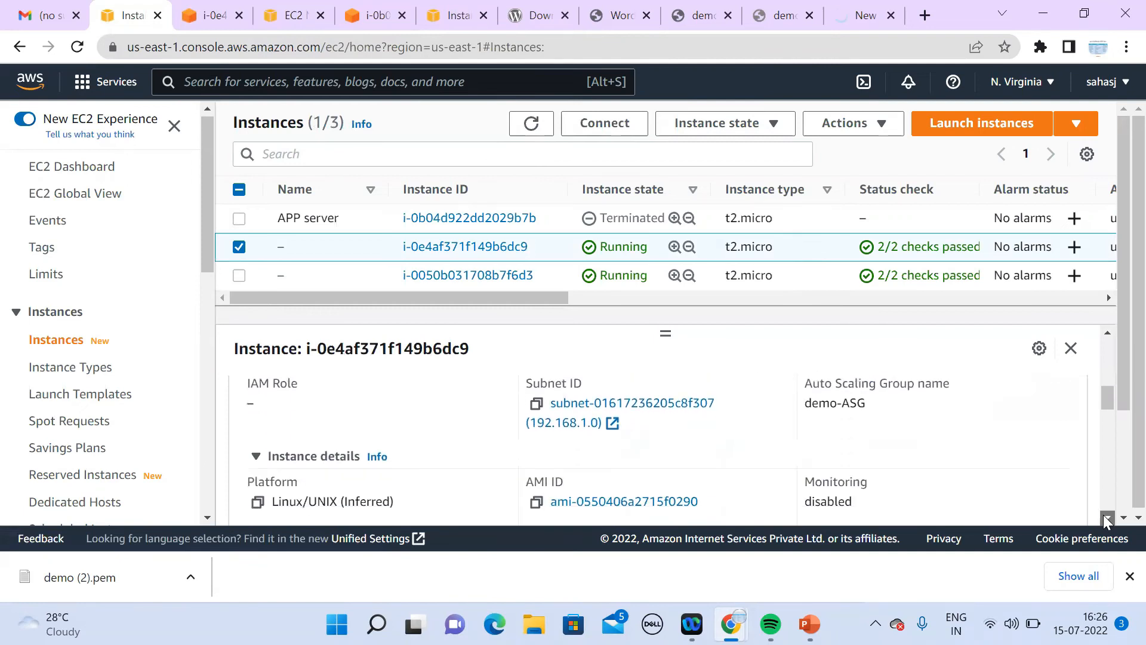
{"action": "scroll", "coordinate": [1106, 522], "scroll_direction": "down", "scroll_amount": 1}
{"action": "left_click_drag", "start_coordinate": [1106, 401], "coordinate": [1100, 328]}
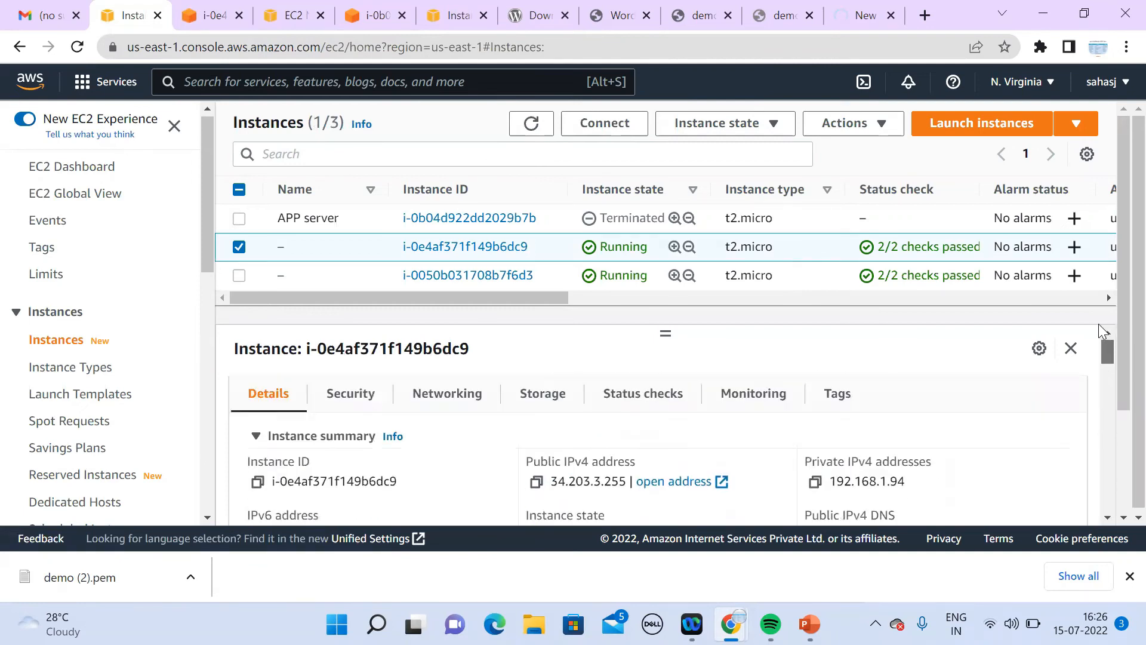
{"action": "left_click", "coordinate": [352, 395]}
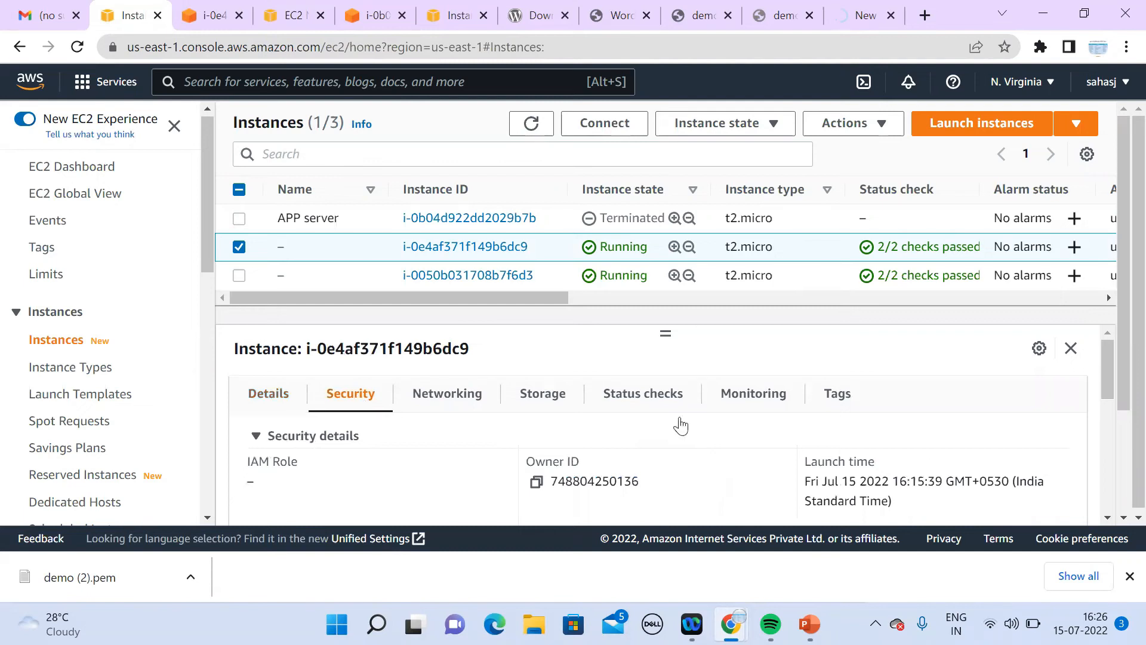
Step: Check the other instances and terminal session tabs, then bring up the AWS services list
{"action": "left_click", "coordinate": [457, 15]}
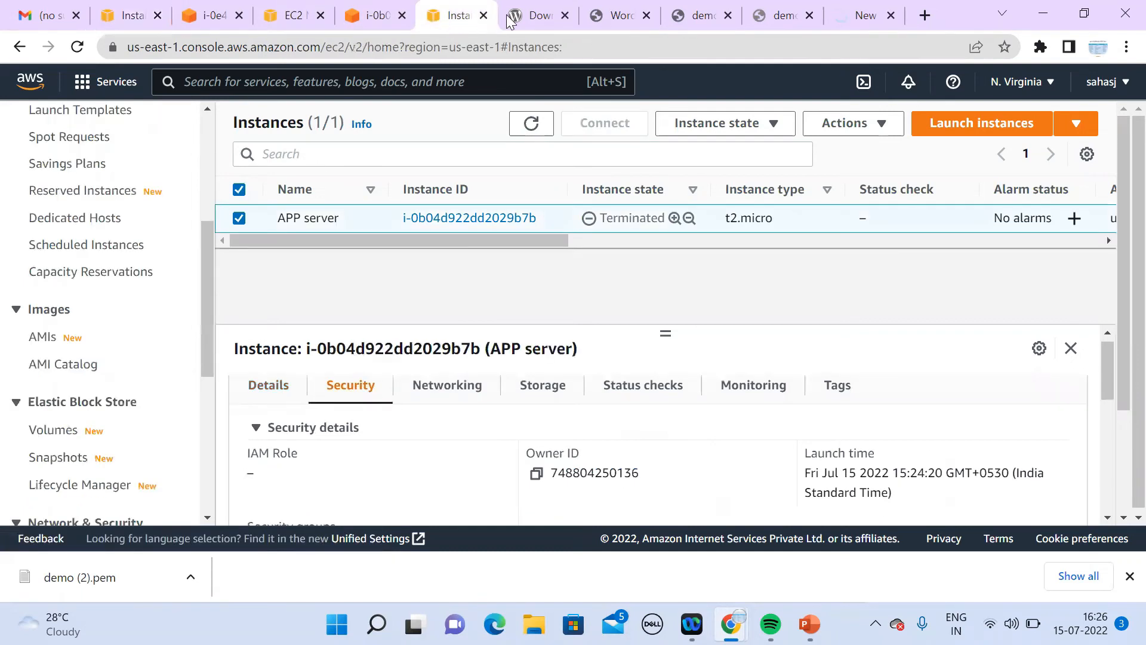
{"action": "left_click", "coordinate": [197, 9]}
{"action": "left_click", "coordinate": [451, 18]}
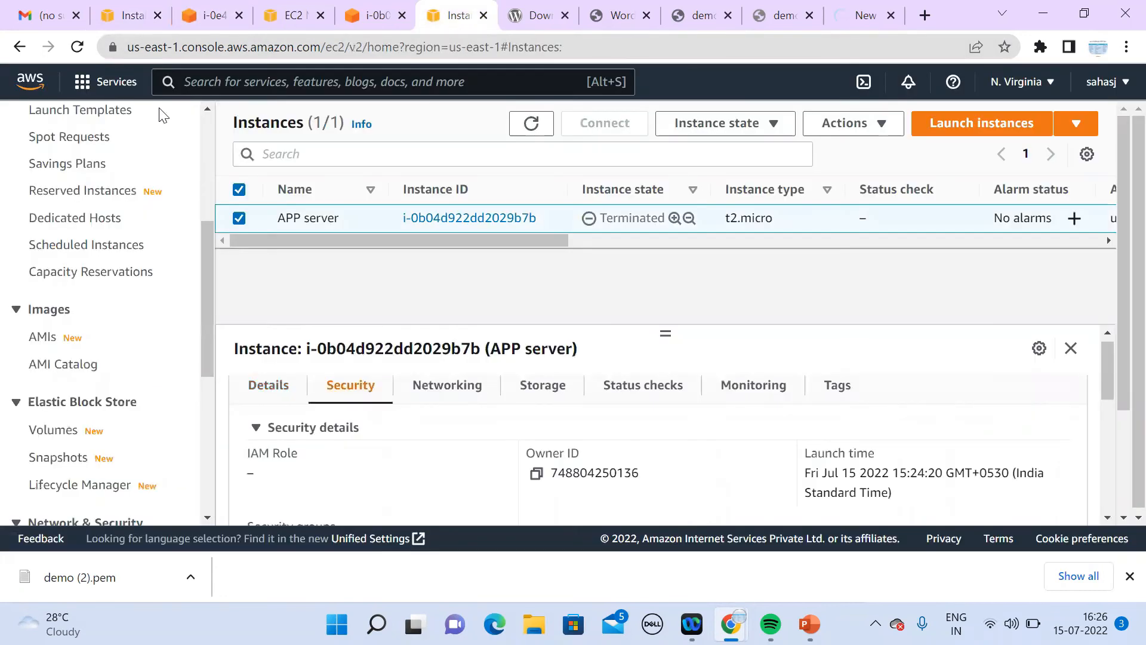
{"action": "left_click", "coordinate": [80, 82]}
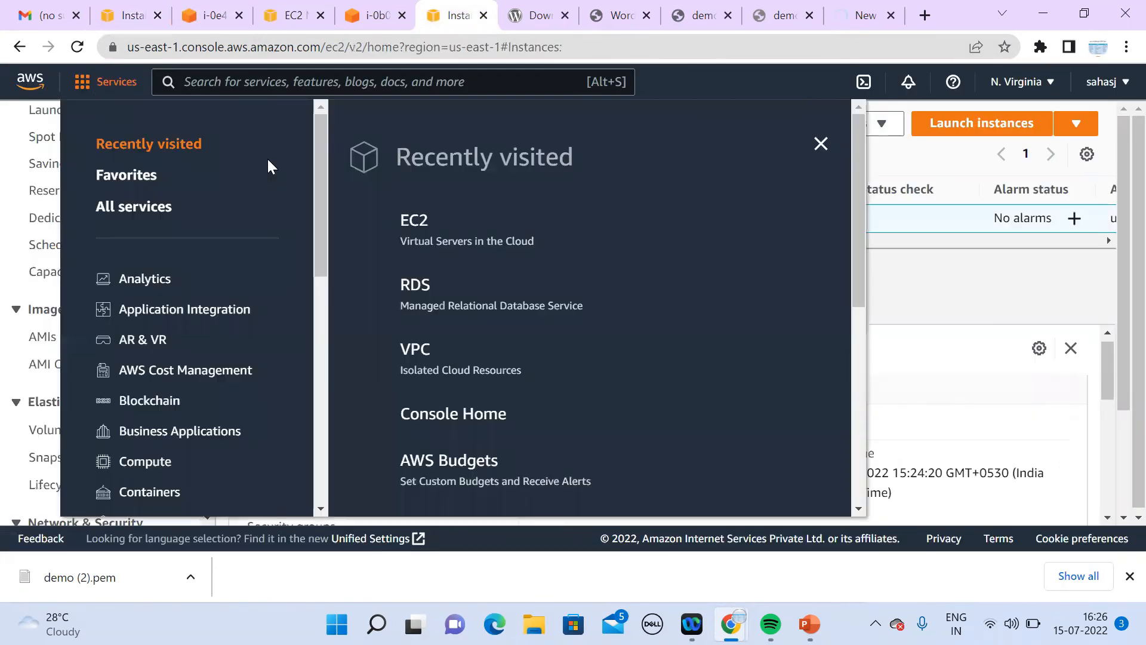
Step: Go from RDS to the demo database and open its default security group
{"action": "left_click", "coordinate": [412, 285]}
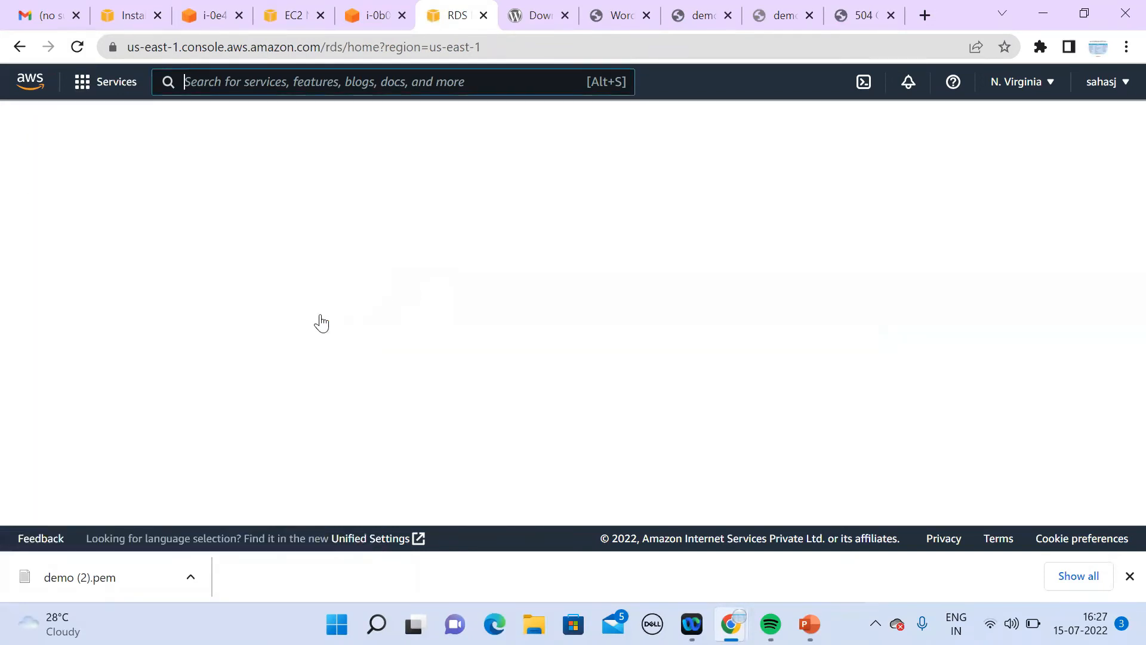
{"action": "left_click", "coordinate": [395, 432]}
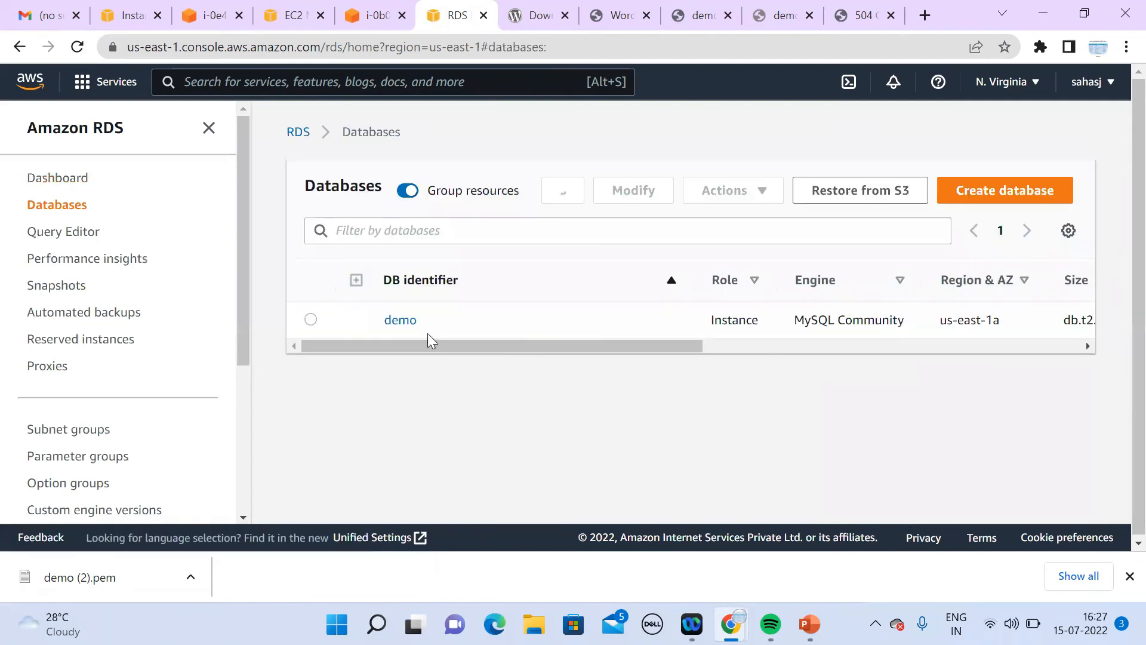
{"action": "left_click", "coordinate": [400, 321]}
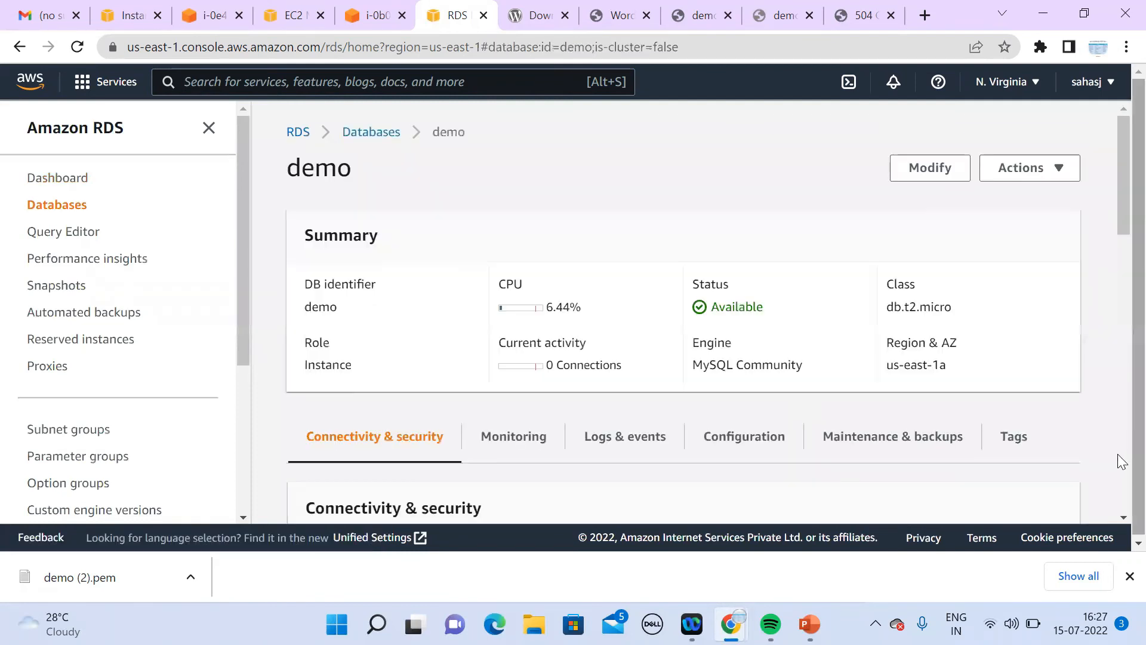
{"action": "left_click_drag", "start_coordinate": [1117, 190], "coordinate": [1117, 246]}
{"action": "left_click", "coordinate": [748, 420]}
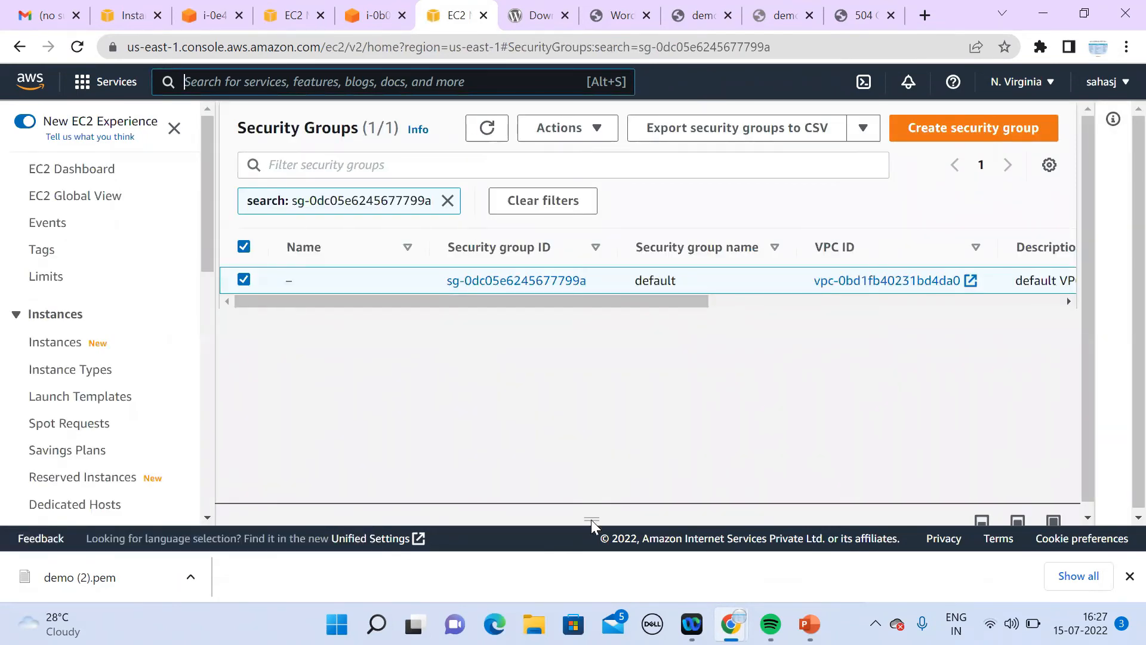
Step: Replace the MySQL/Aurora inbound rule's source with the demo security group and save the rules
{"action": "left_click_drag", "start_coordinate": [591, 519], "coordinate": [707, 218]}
{"action": "left_click", "coordinate": [934, 484]}
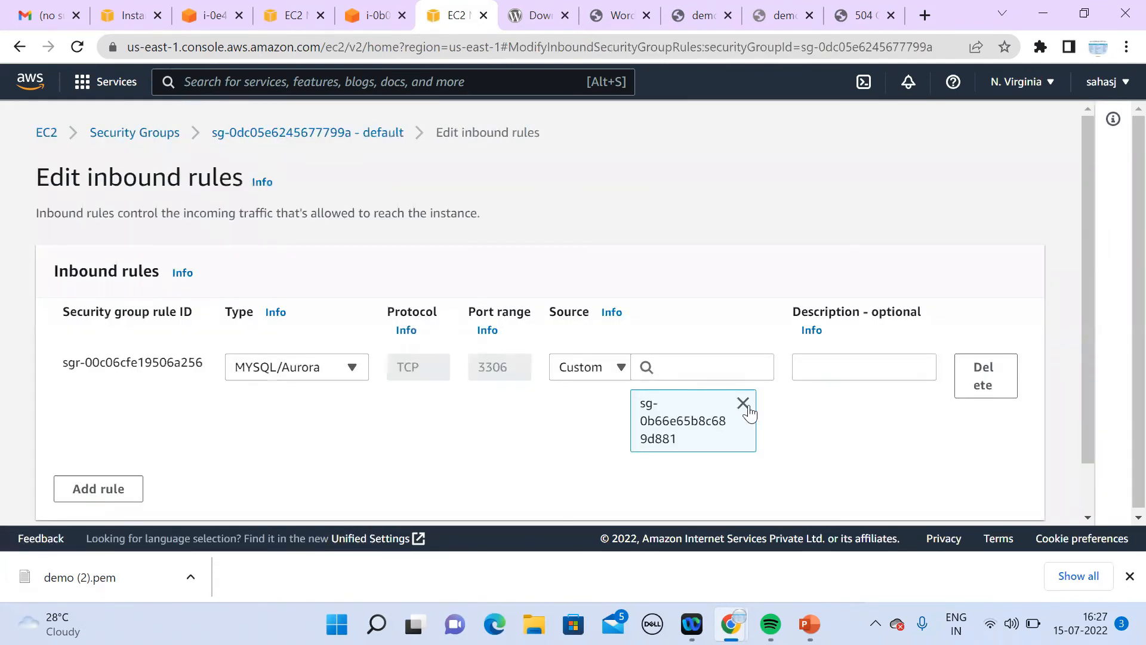
{"action": "left_click", "coordinate": [743, 404]}
{"action": "left_click", "coordinate": [678, 369]}
{"action": "type", "text": "demo"}
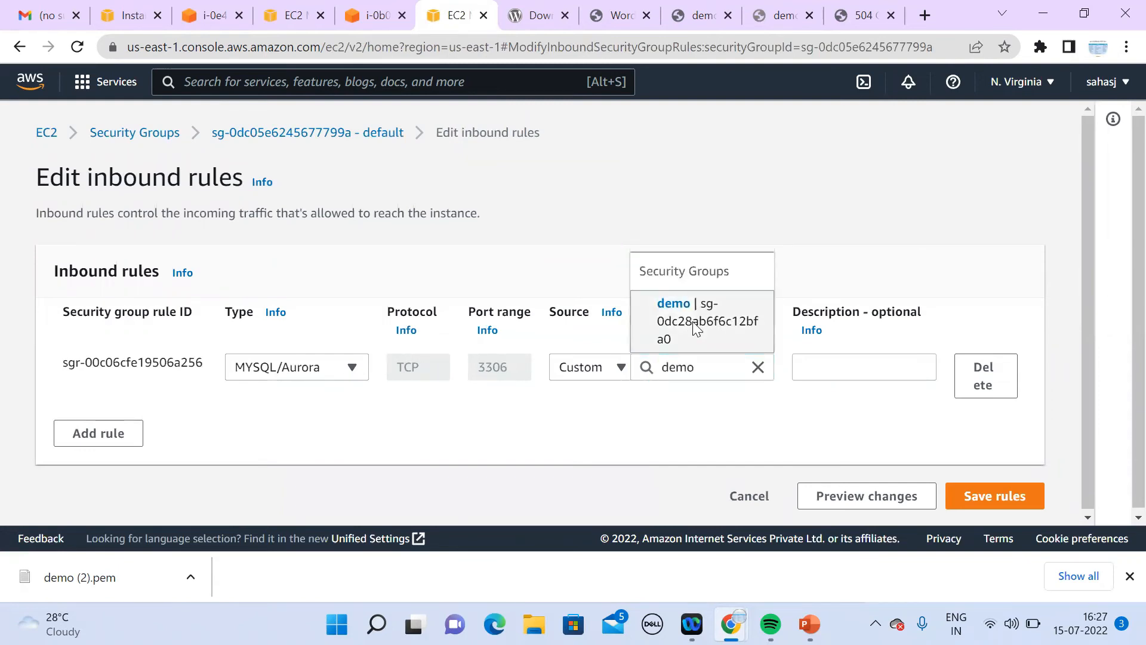
{"action": "double_click", "coordinate": [693, 330]}
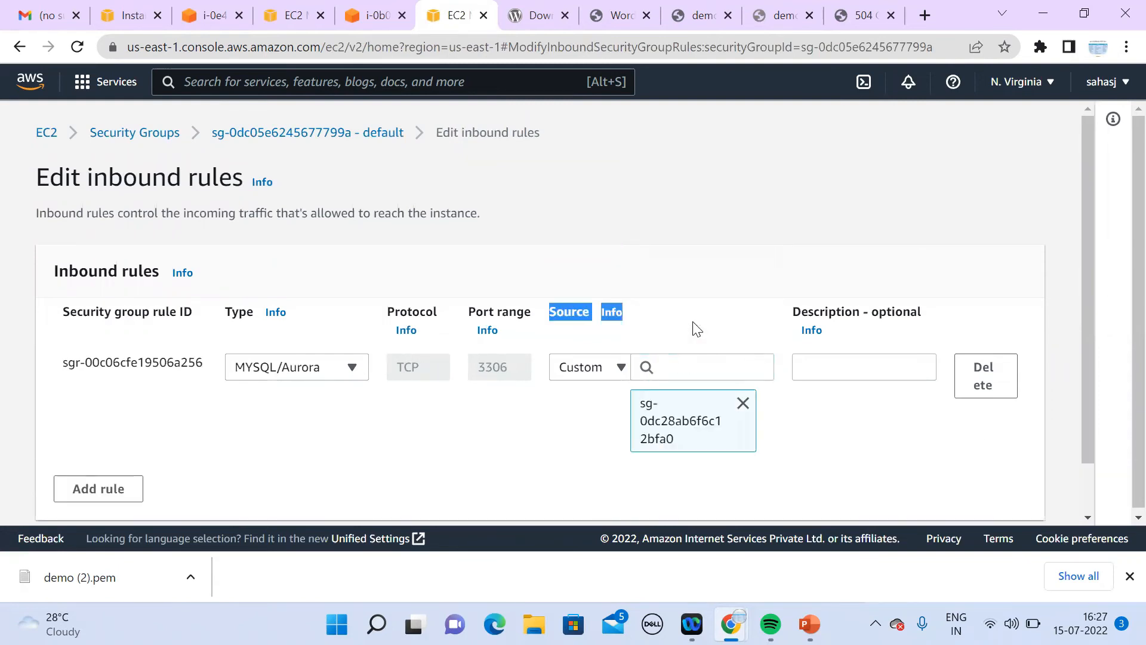
{"action": "scroll", "coordinate": [1095, 499], "scroll_direction": "down", "scroll_amount": 2}
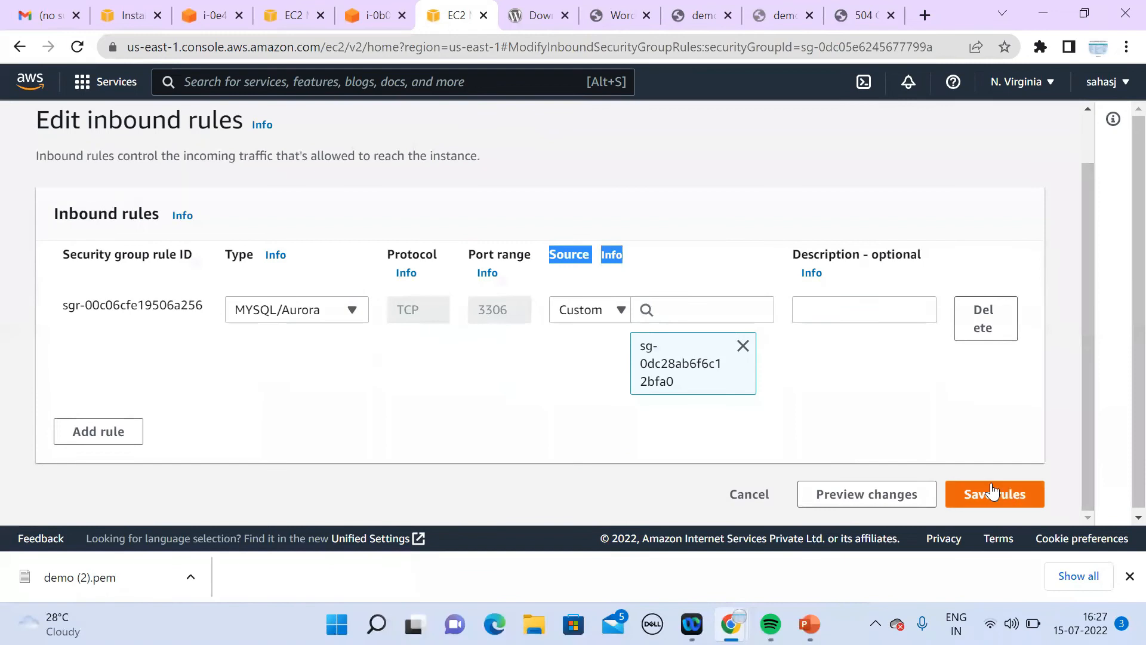
{"action": "left_click", "coordinate": [993, 493]}
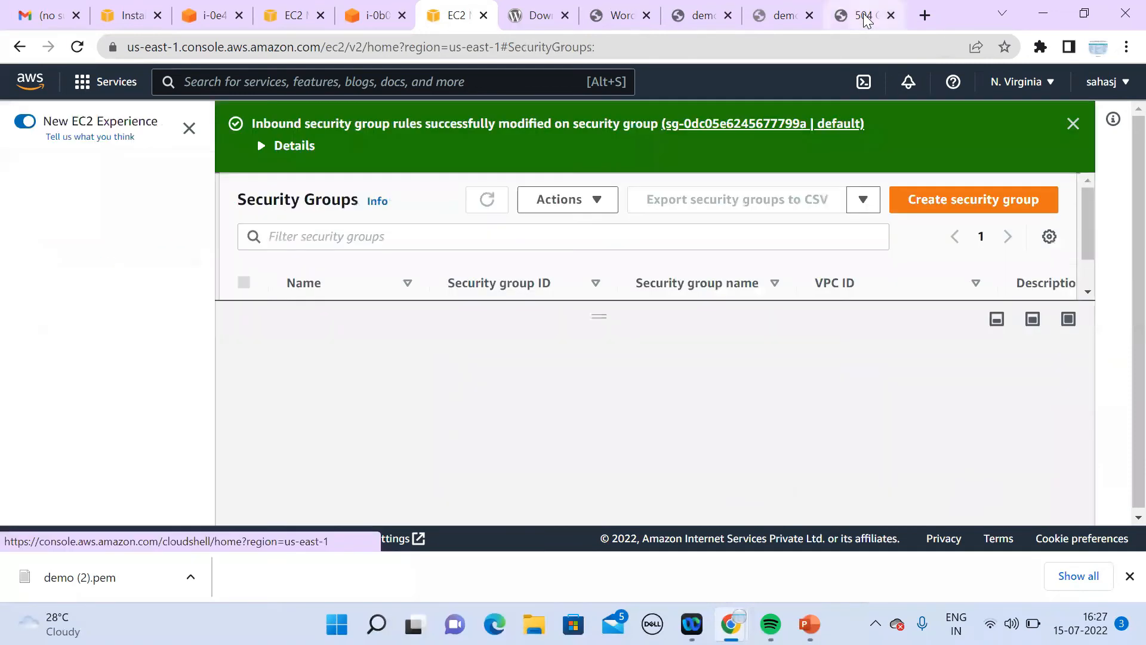
{"action": "left_click", "coordinate": [863, 18]}
Step: Reload 34.203.3.255 and retry the load balancer address, which can't be reached
{"action": "key", "text": "Return"}
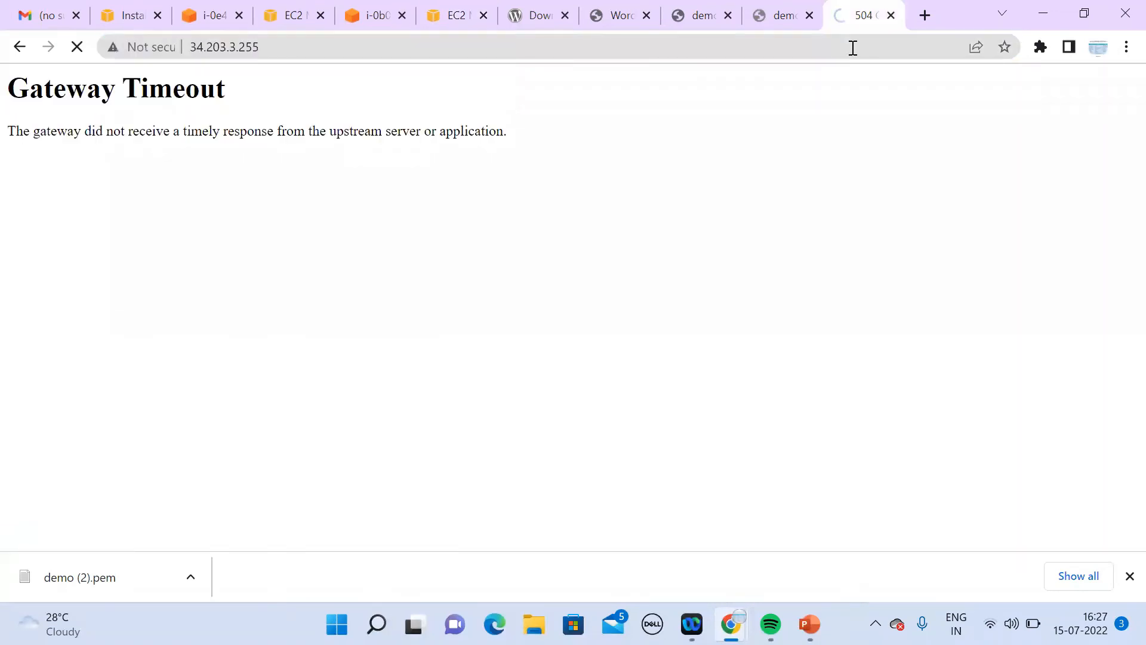
{"action": "left_click", "coordinate": [785, 18]}
{"action": "left_click", "coordinate": [778, 48]}
{"action": "key", "text": "Return"}
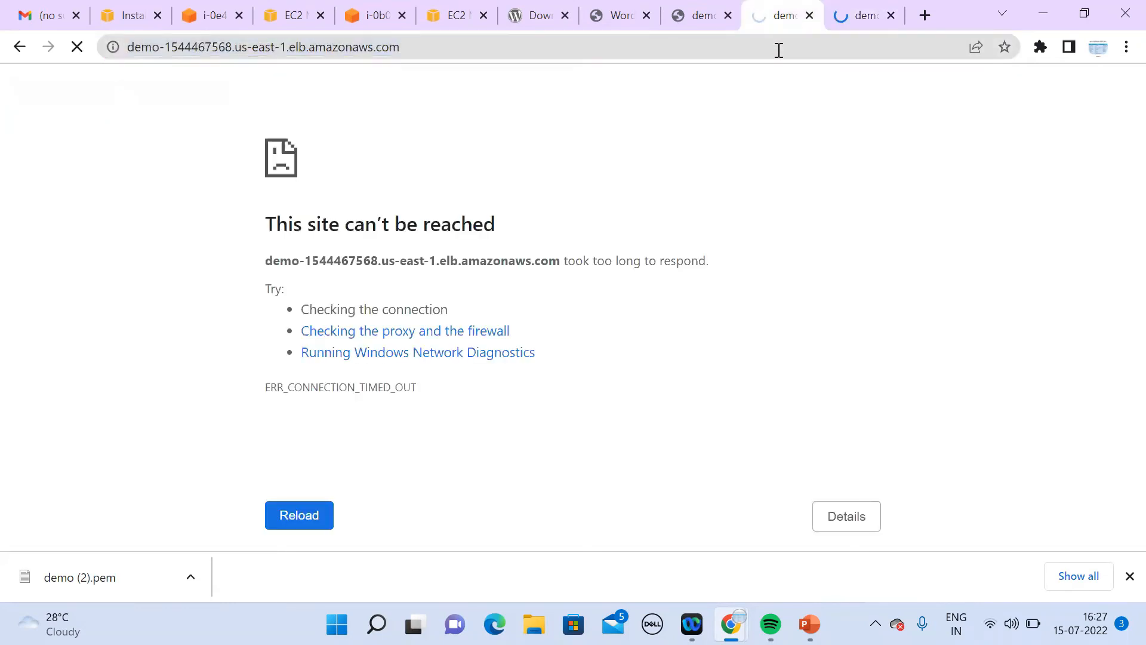
{"action": "left_click", "coordinate": [861, 19]}
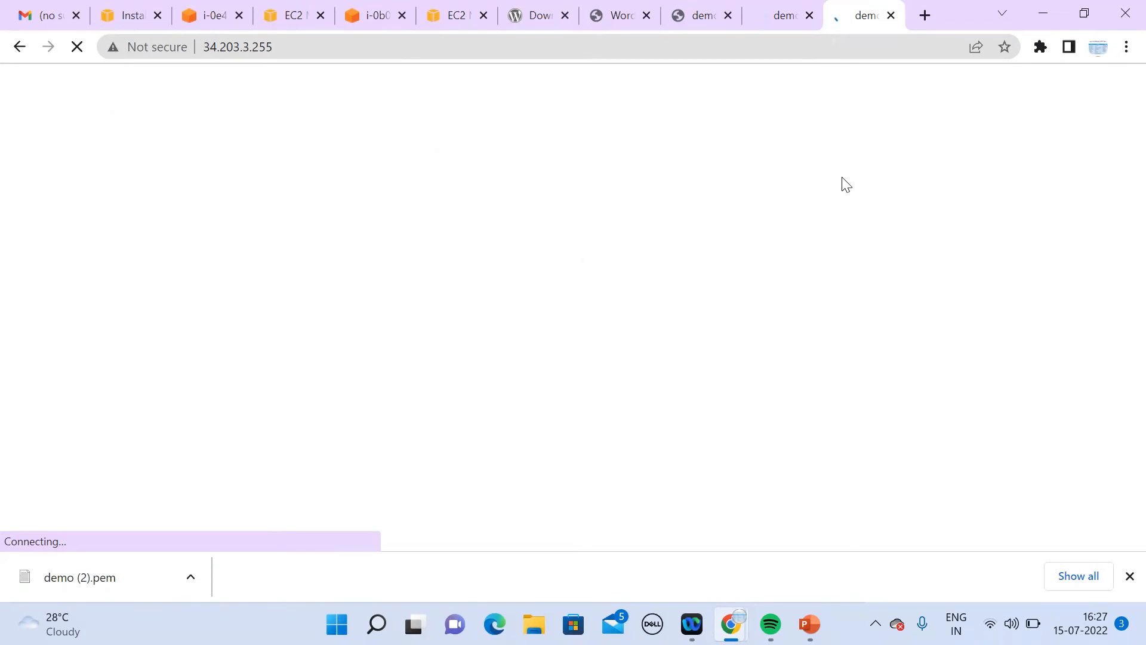
{"action": "left_click", "coordinate": [765, 10]}
{"action": "left_click", "coordinate": [743, 50]}
{"action": "key", "text": "Return"}
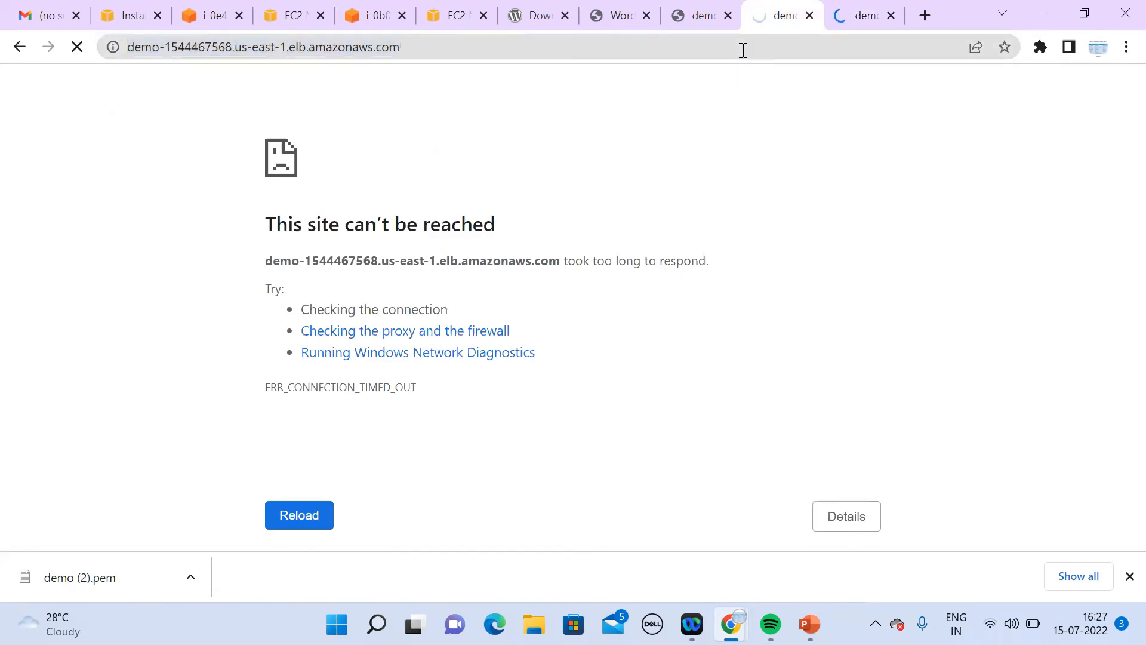
{"action": "left_click", "coordinate": [131, 21]}
Step: Load the WordPress server address in a new private window, then minimize it
{"action": "left_click", "coordinate": [207, 518]}
{"action": "left_click_drag", "start_coordinate": [207, 518], "coordinate": [206, 518]}
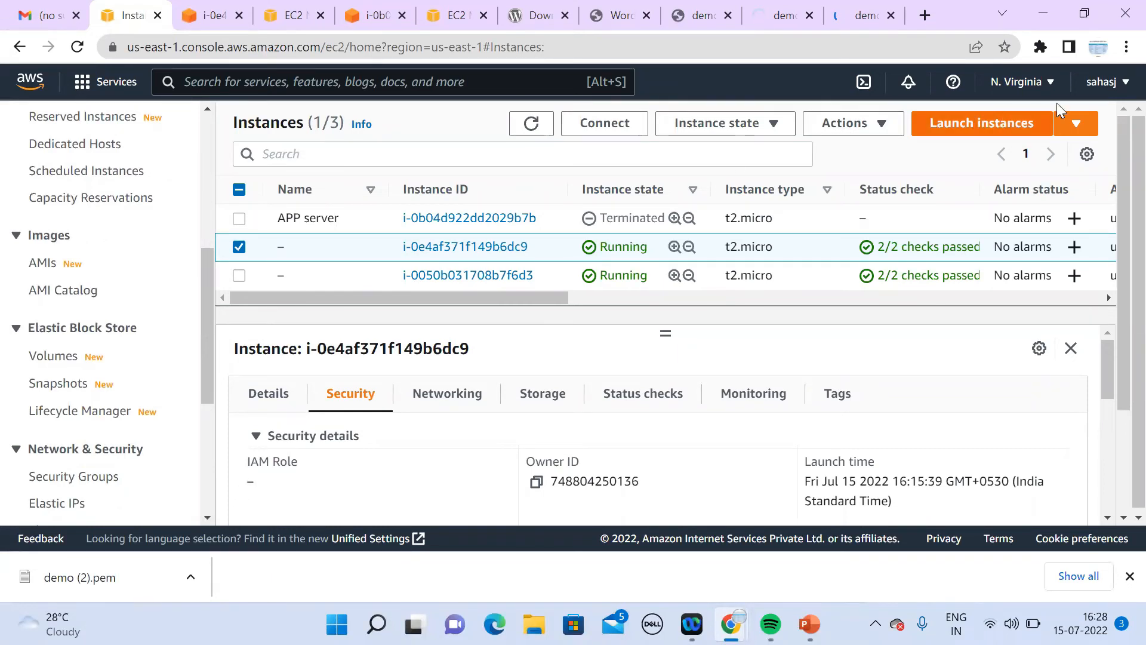
{"action": "left_click", "coordinate": [1126, 47]}
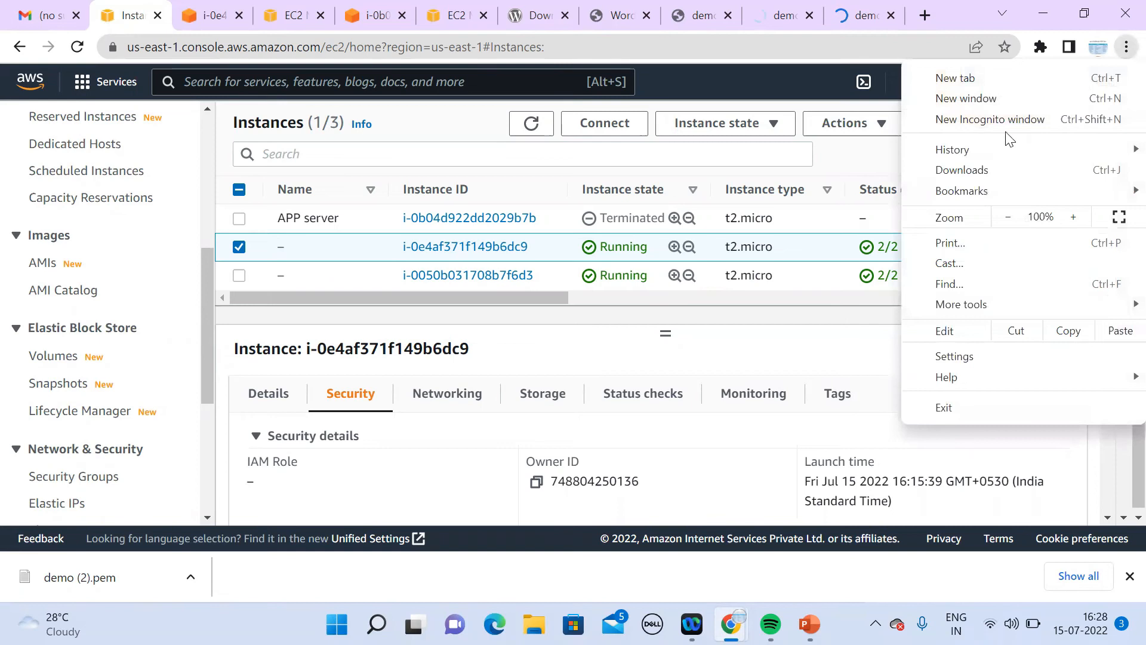
{"action": "left_click", "coordinate": [1007, 119]}
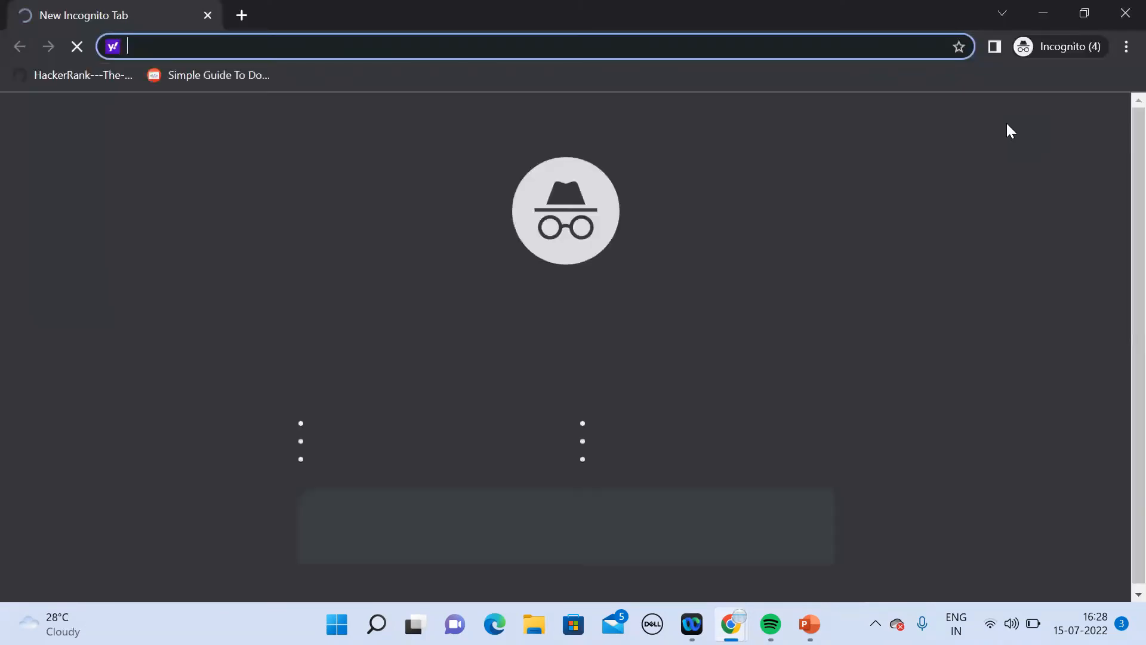
{"action": "type", "text": "http://34.203.3.255/"}
{"action": "key", "text": "Return"}
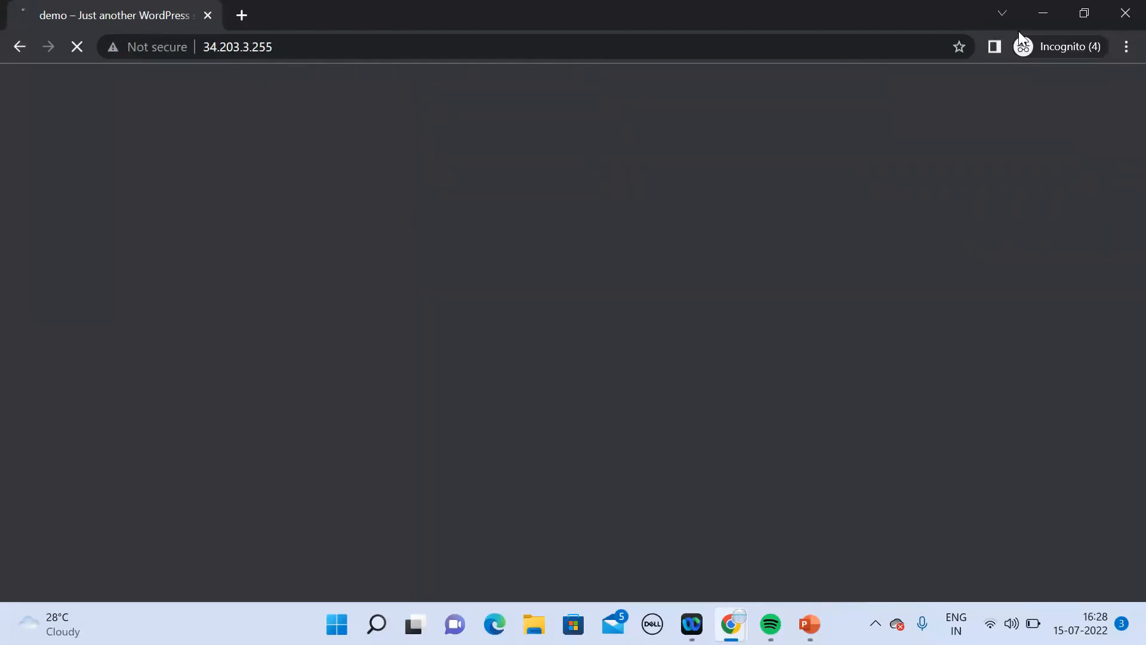
{"action": "left_click", "coordinate": [1042, 17]}
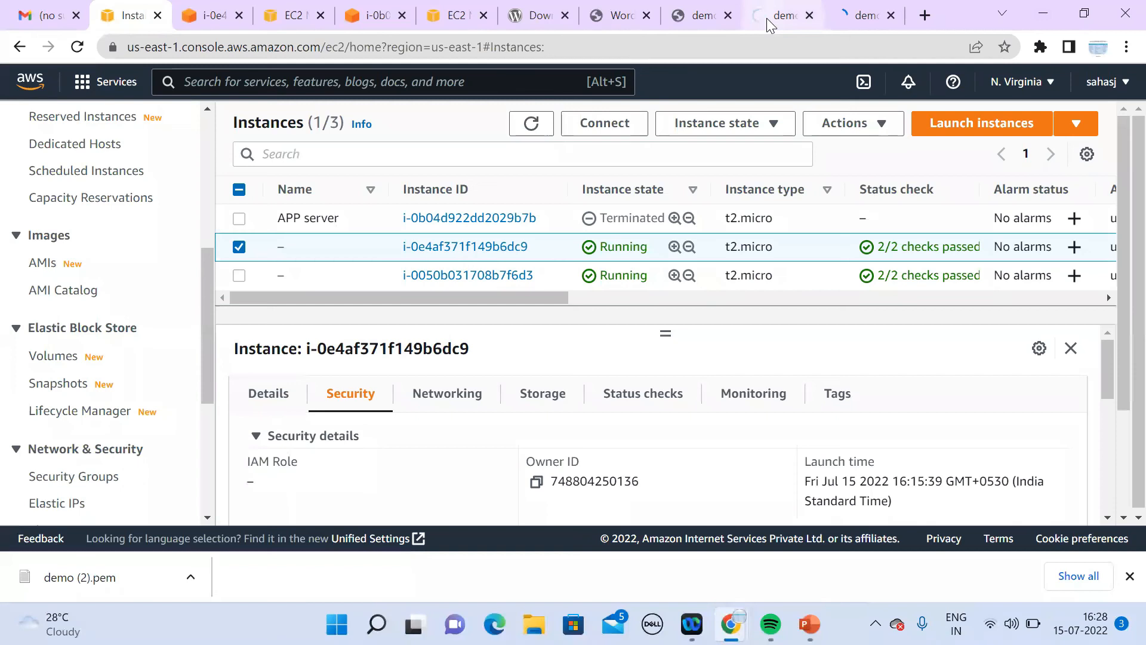
Step: Pull the load balancer test tab into its own window and inspect its web address
{"action": "left_click", "coordinate": [769, 16]}
{"action": "left_click_drag", "start_coordinate": [754, 64], "coordinate": [746, 71]}
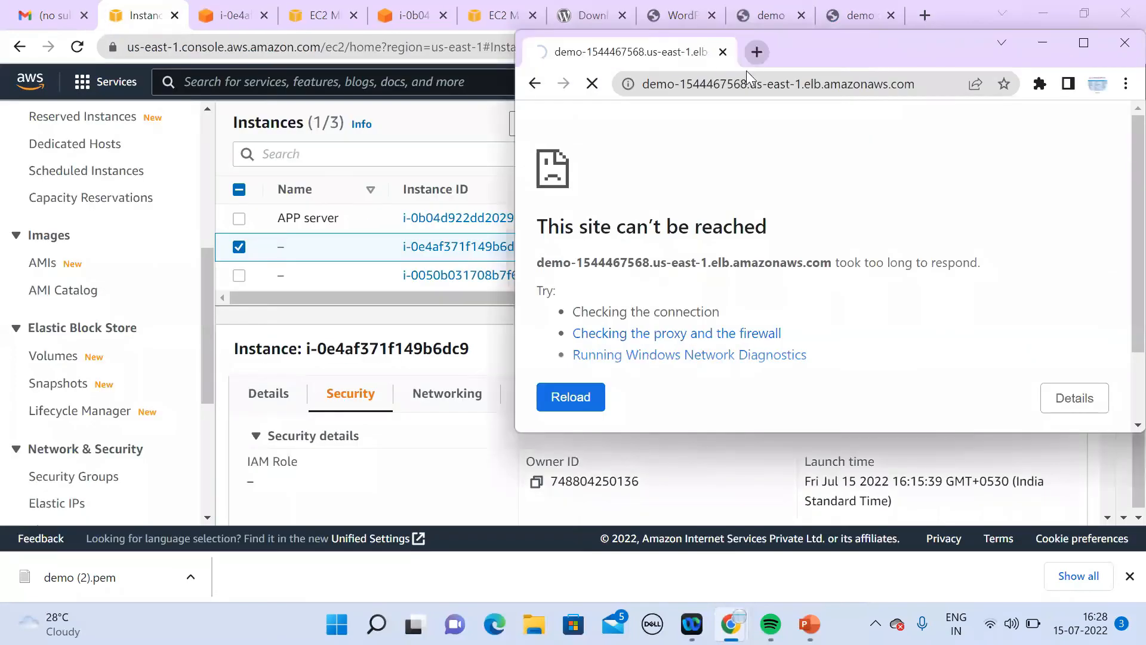
{"action": "left_click", "coordinate": [739, 88]}
{"action": "left_click", "coordinate": [738, 87]}
{"action": "left_click_drag", "start_coordinate": [208, 395], "coordinate": [212, 520]}
Step: Open the demo target group and repeatedly refresh its targets' health status
{"action": "left_click", "coordinate": [86, 391]}
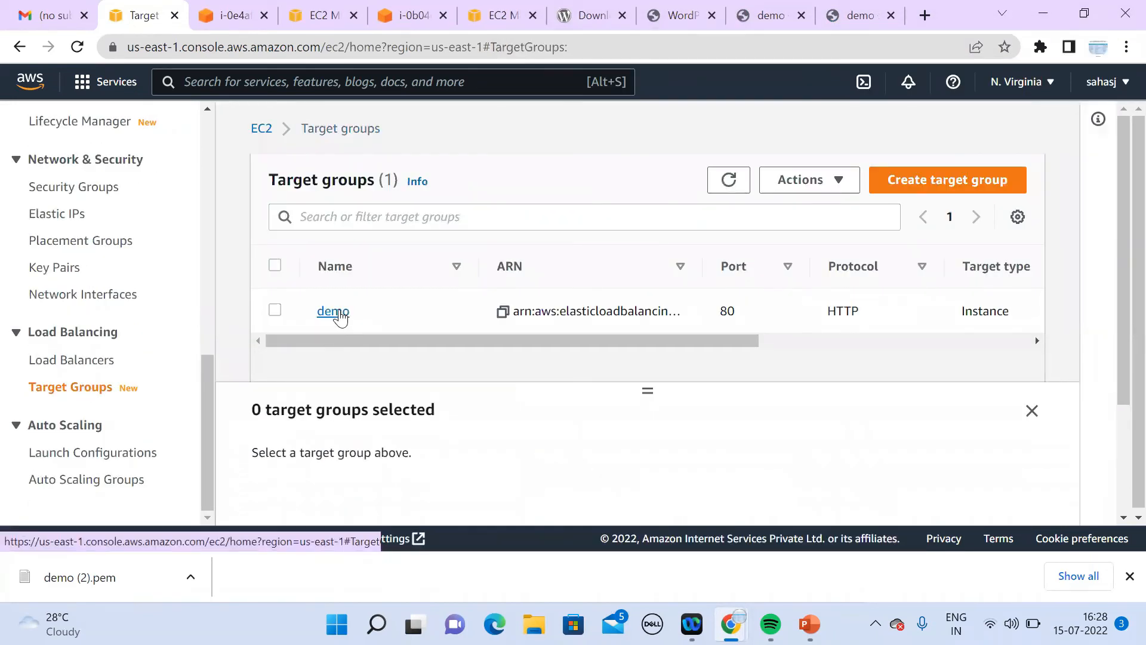
{"action": "left_click", "coordinate": [338, 314]}
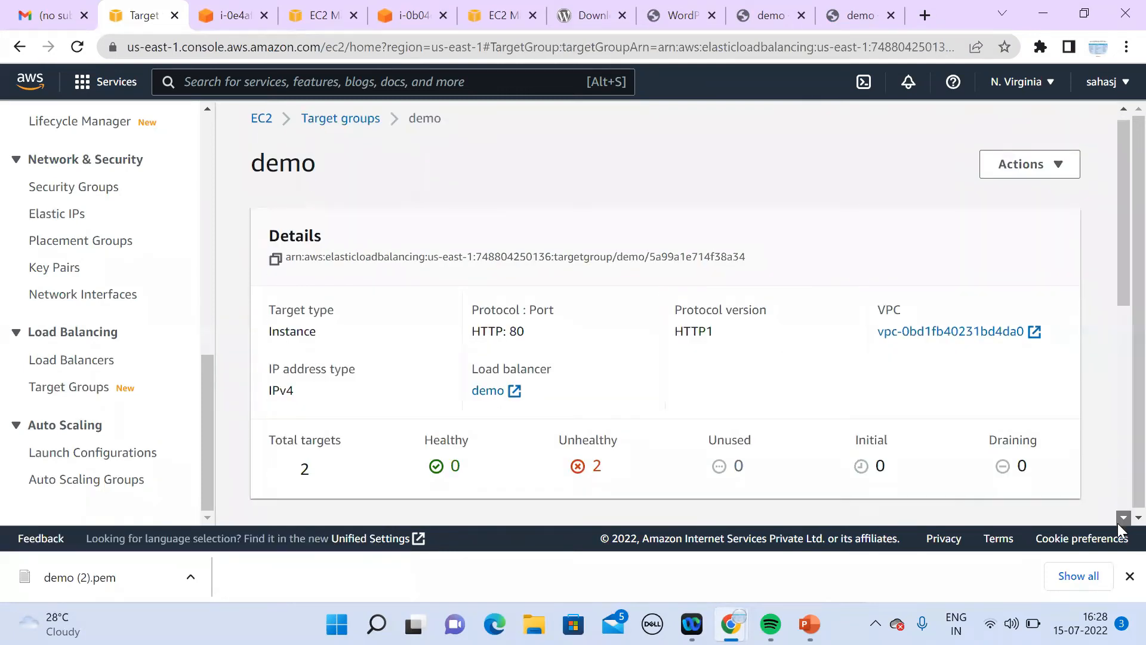
{"action": "scroll", "coordinate": [1119, 525], "scroll_direction": "down", "scroll_amount": 5}
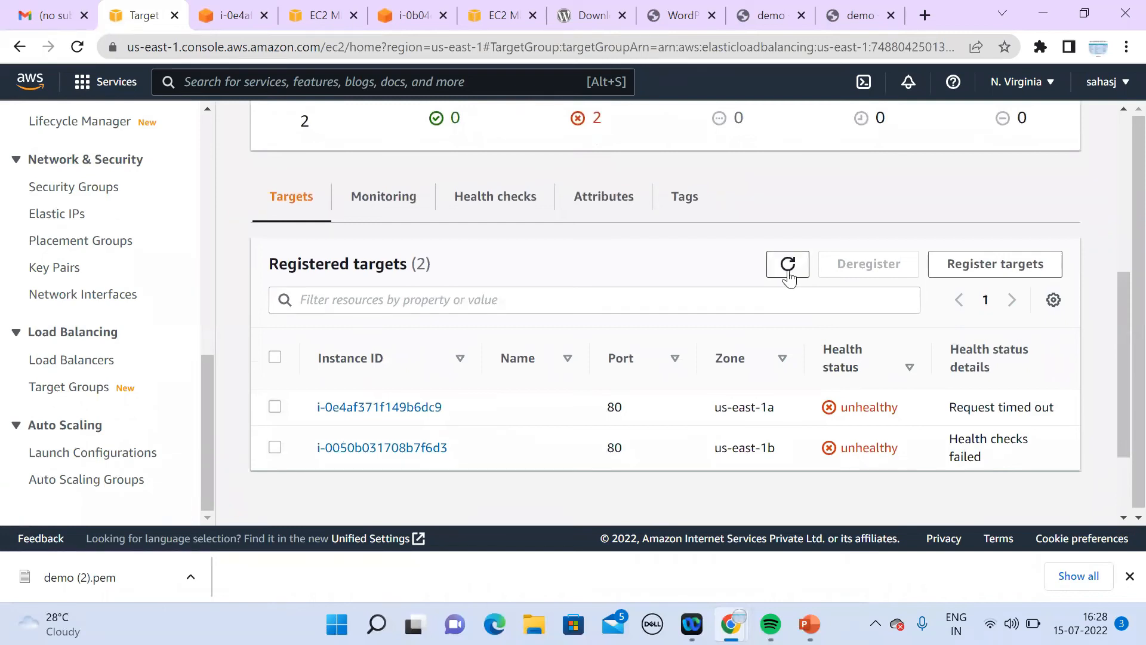
{"action": "left_click", "coordinate": [788, 265]}
{"action": "left_click", "coordinate": [788, 264]}
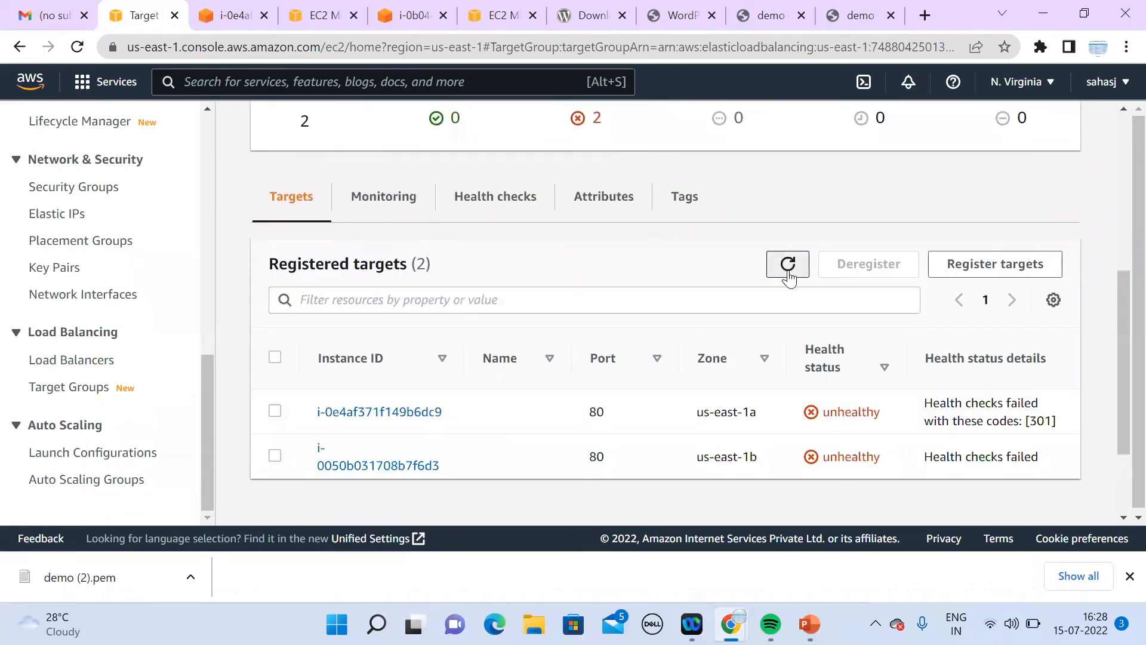
{"action": "left_click", "coordinate": [788, 264]}
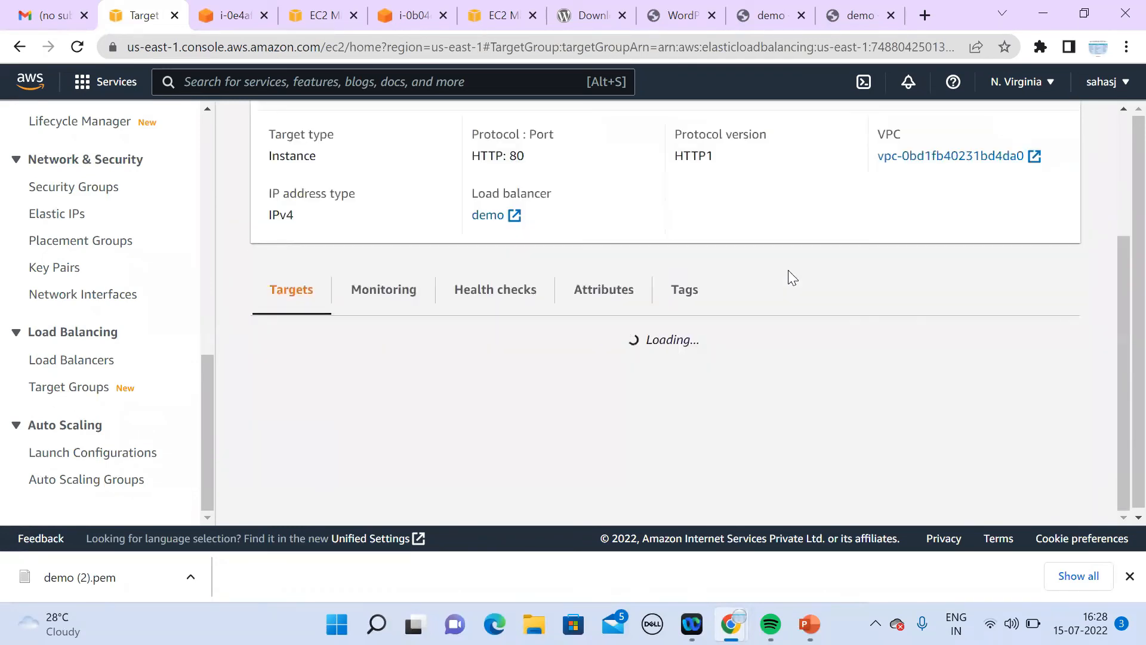
{"action": "left_click", "coordinate": [788, 265]}
{"action": "left_click", "coordinate": [788, 270]}
{"action": "left_click", "coordinate": [788, 270]}
{"action": "left_click", "coordinate": [788, 270]}
{"action": "left_click", "coordinate": [788, 270]}
{"action": "left_click", "coordinate": [788, 269]}
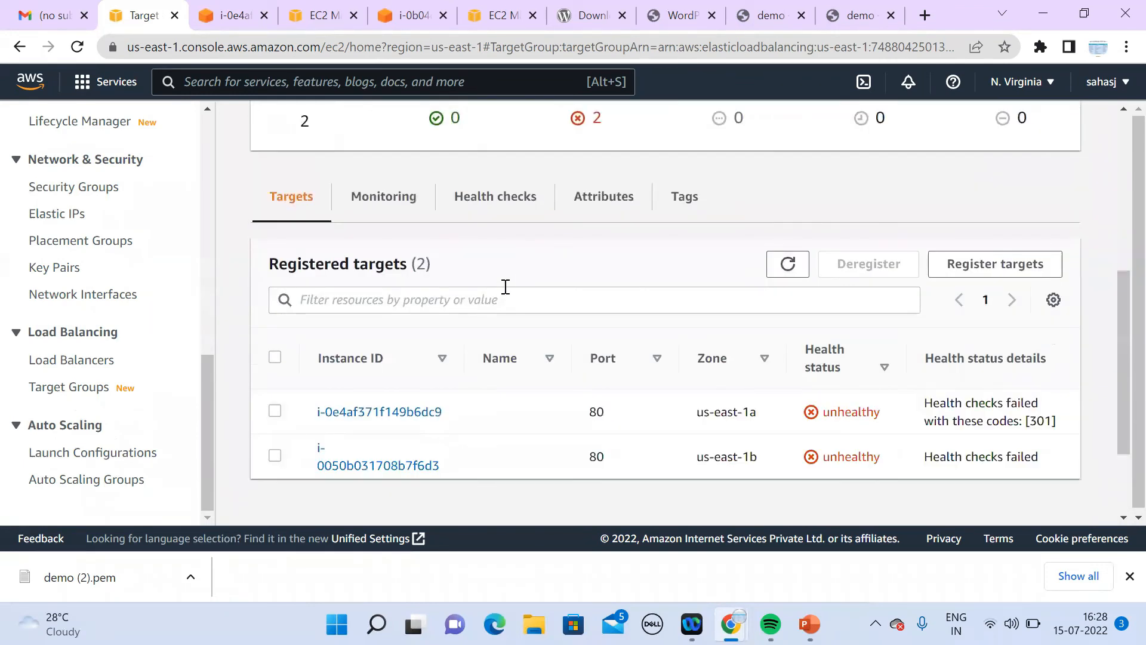
Step: Change the demo health check's advanced success code from 200 to 301 and save
{"action": "left_click", "coordinate": [518, 214]}
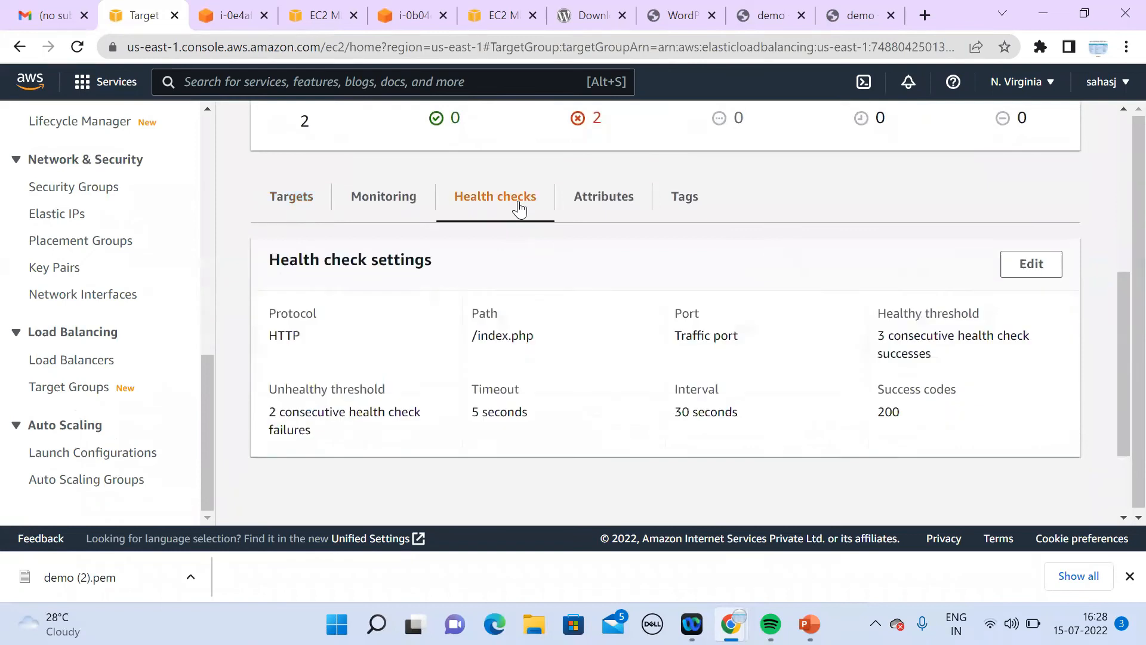
{"action": "left_click", "coordinate": [1045, 262]}
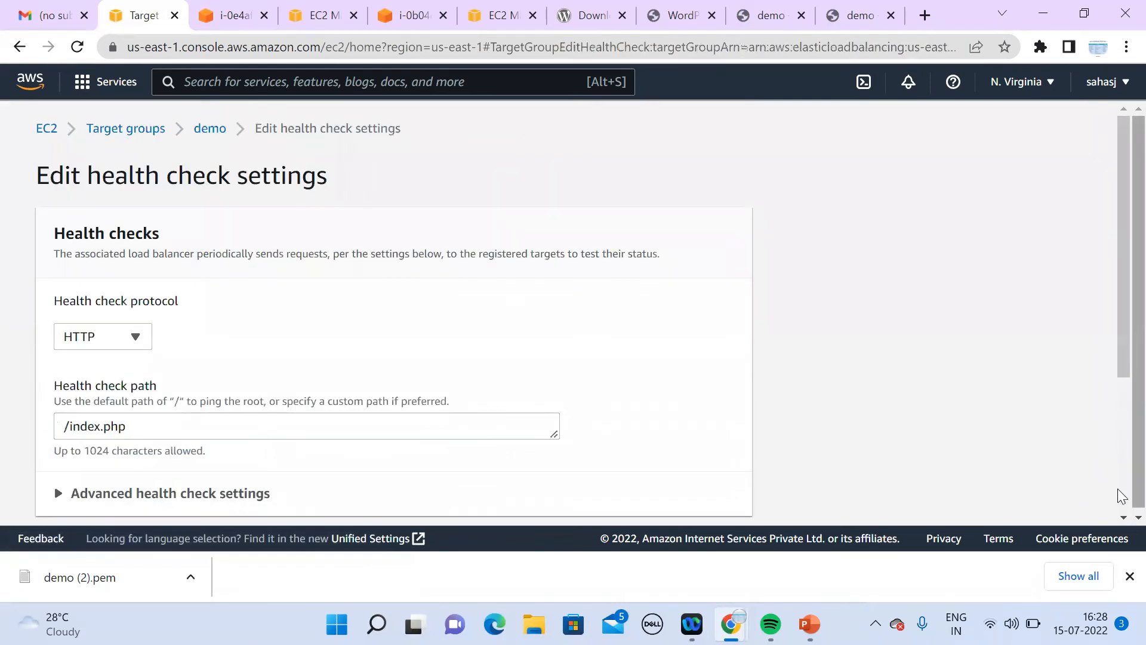
{"action": "left_click", "coordinate": [1122, 517]}
{"action": "left_click", "coordinate": [1123, 517]}
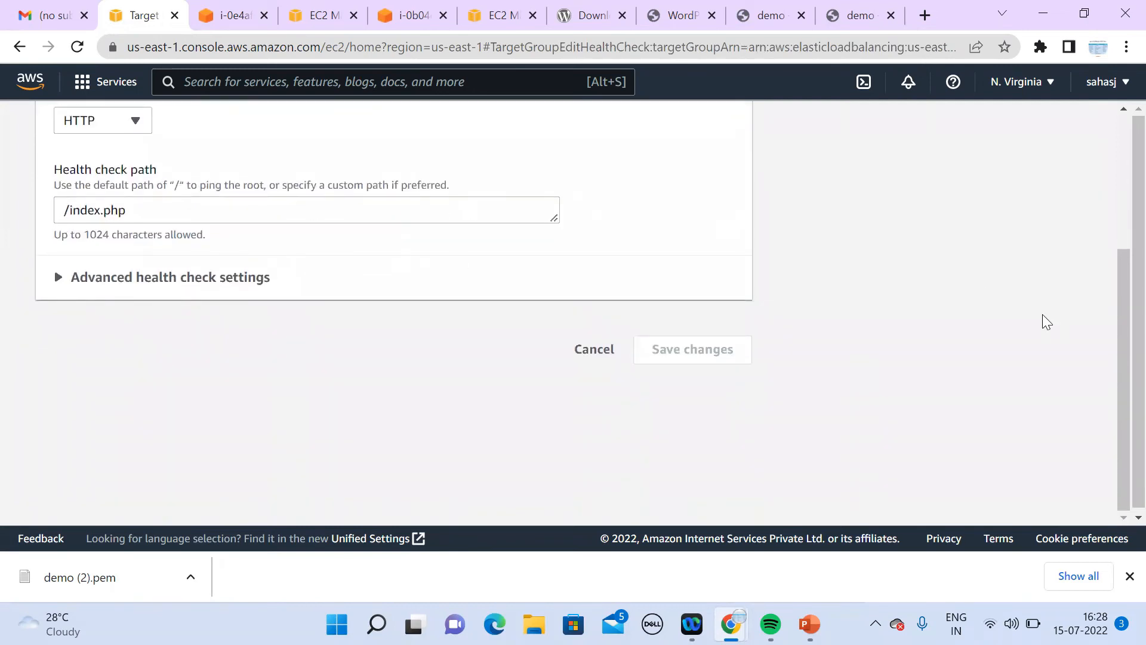
{"action": "left_click_drag", "start_coordinate": [1120, 402], "coordinate": [1105, 253]}
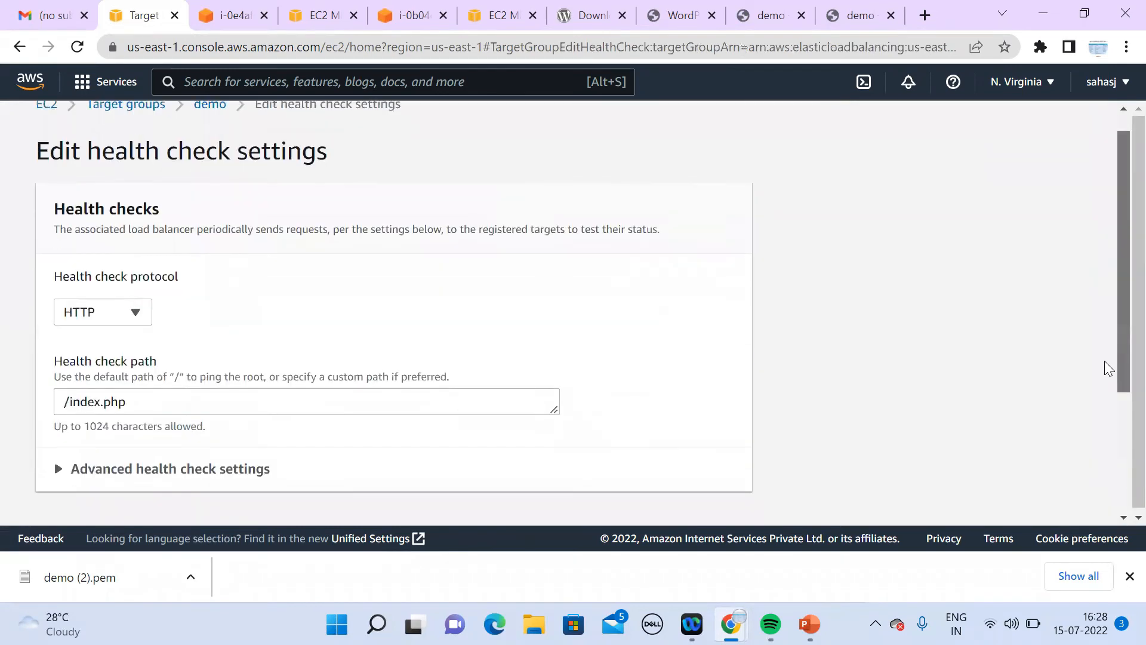
{"action": "scroll", "coordinate": [1105, 368], "scroll_direction": "down", "scroll_amount": 2}
{"action": "left_click", "coordinate": [258, 346]}
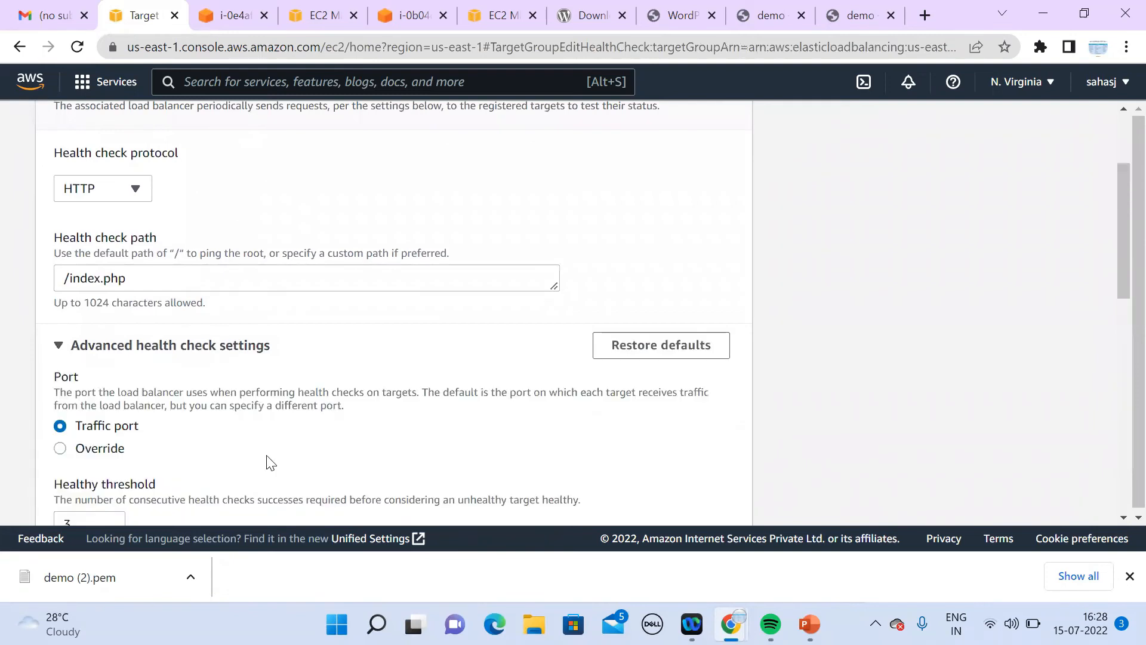
{"action": "left_click", "coordinate": [1121, 517]}
{"action": "scroll", "coordinate": [1120, 518], "scroll_direction": "down", "scroll_amount": 5}
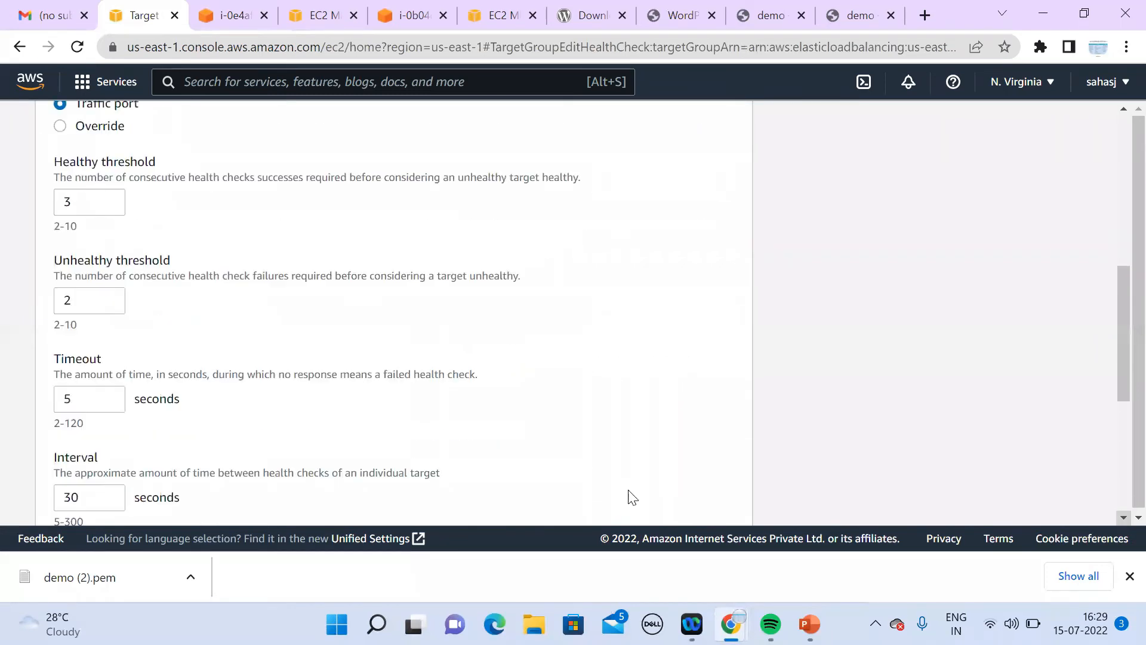
{"action": "scroll", "coordinate": [1120, 518], "scroll_direction": "down", "scroll_amount": 5}
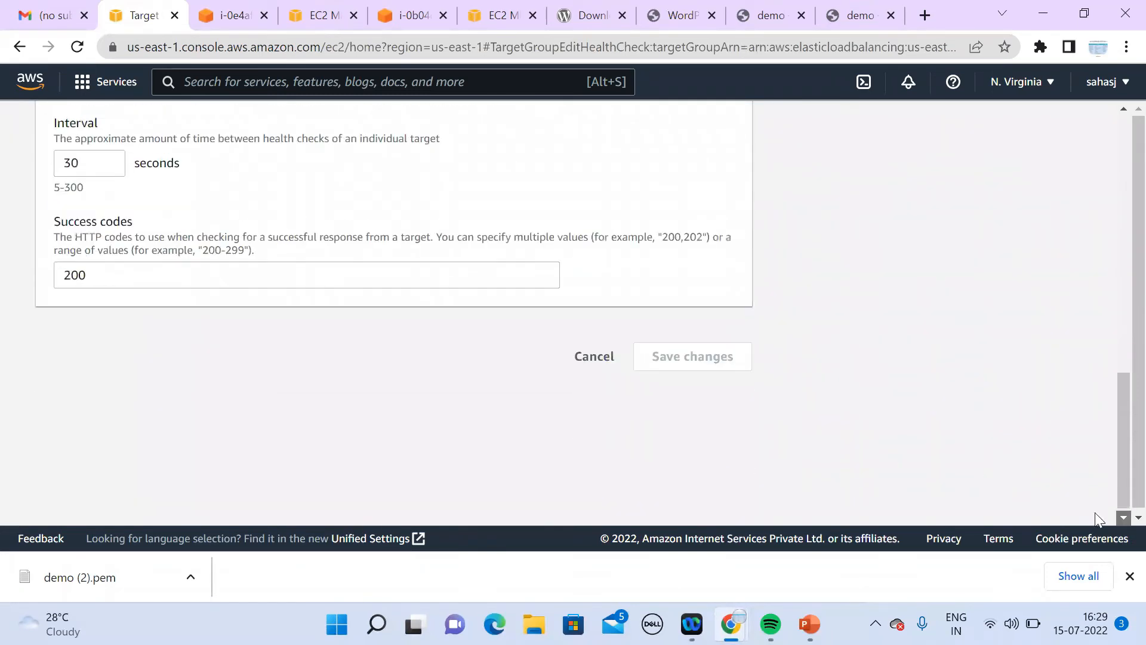
{"action": "double_click", "coordinate": [145, 270]}
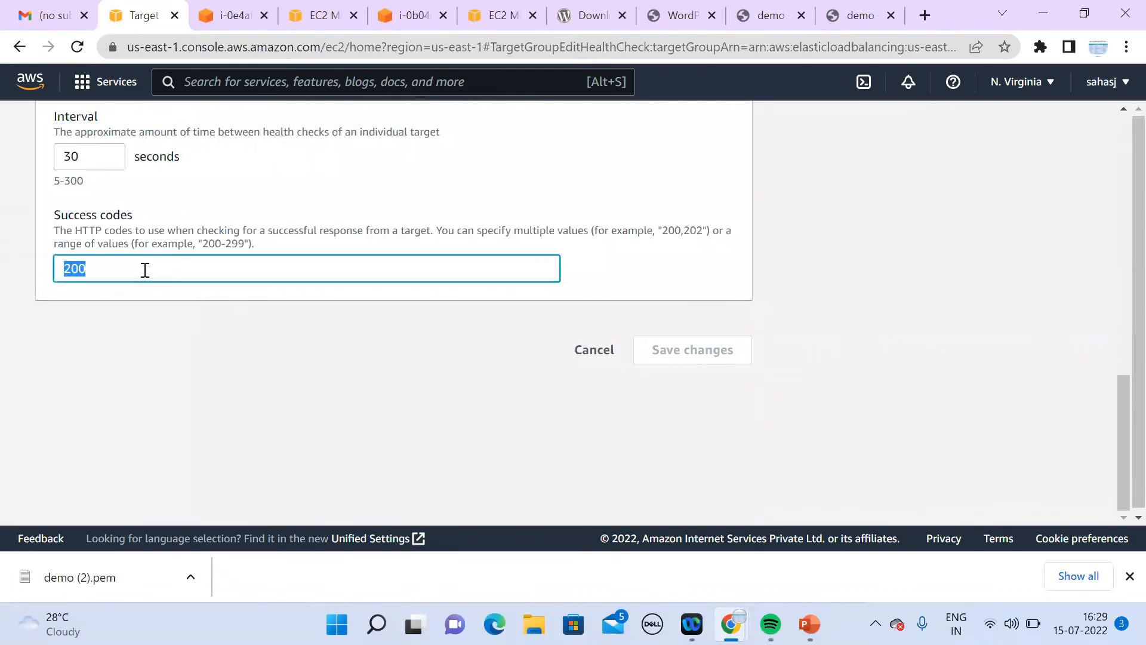
{"action": "type", "text": "301"}
{"action": "left_click", "coordinate": [703, 358]}
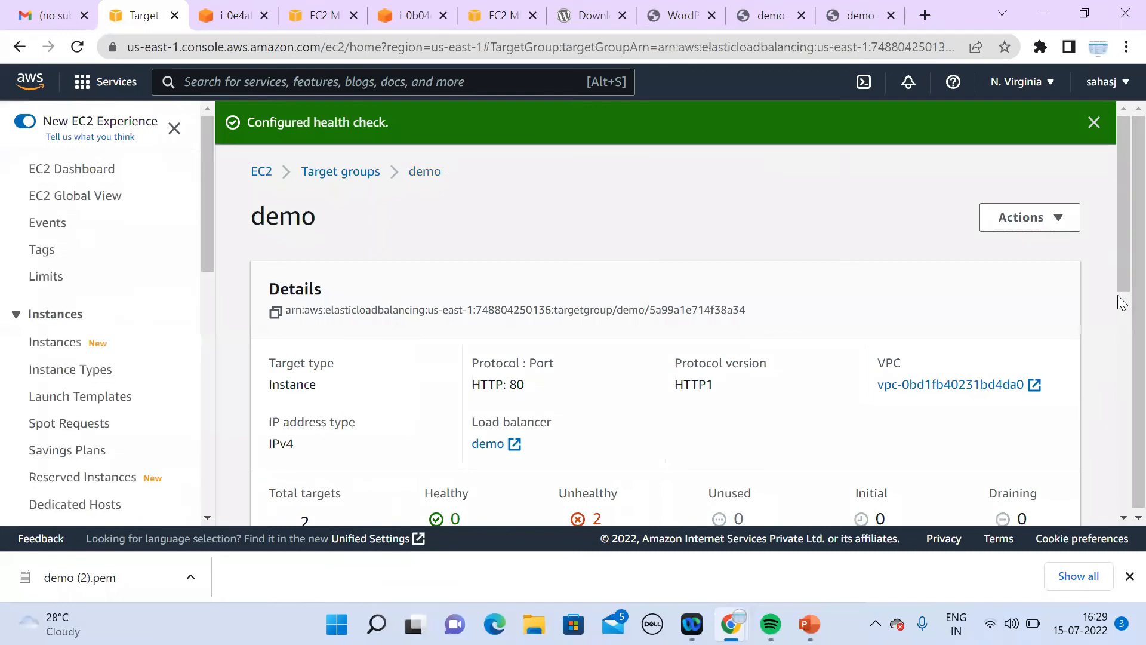
Step: Repeatedly refresh the registered targets' health after the success code change
{"action": "scroll", "coordinate": [1118, 460], "scroll_direction": "down", "scroll_amount": 5}
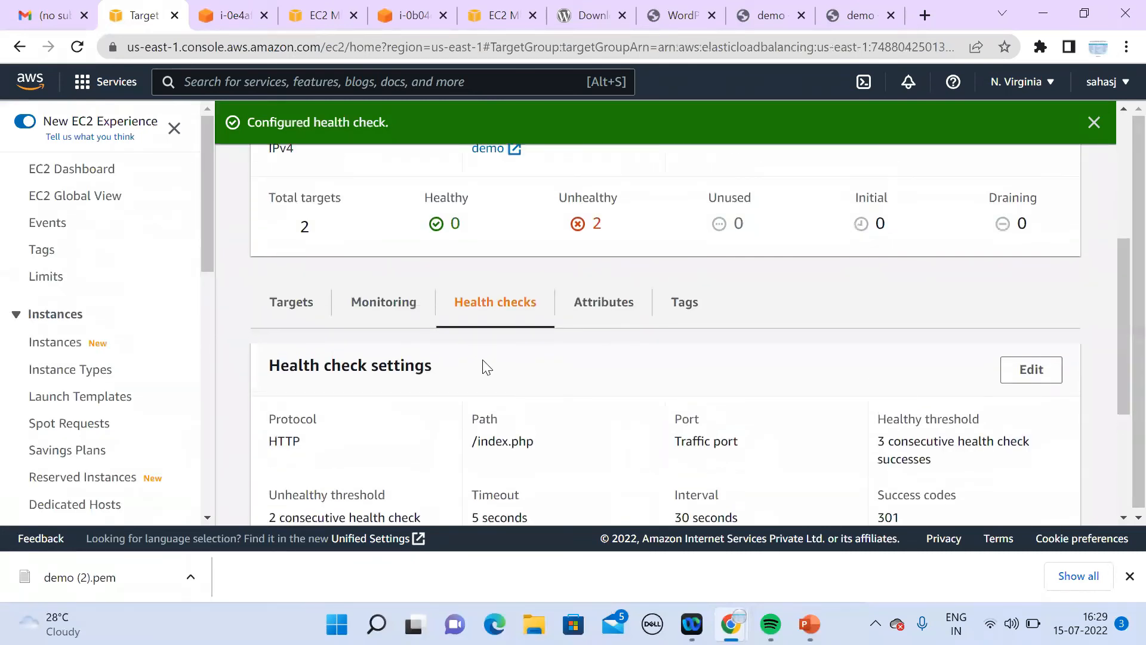
{"action": "left_click", "coordinate": [299, 316]}
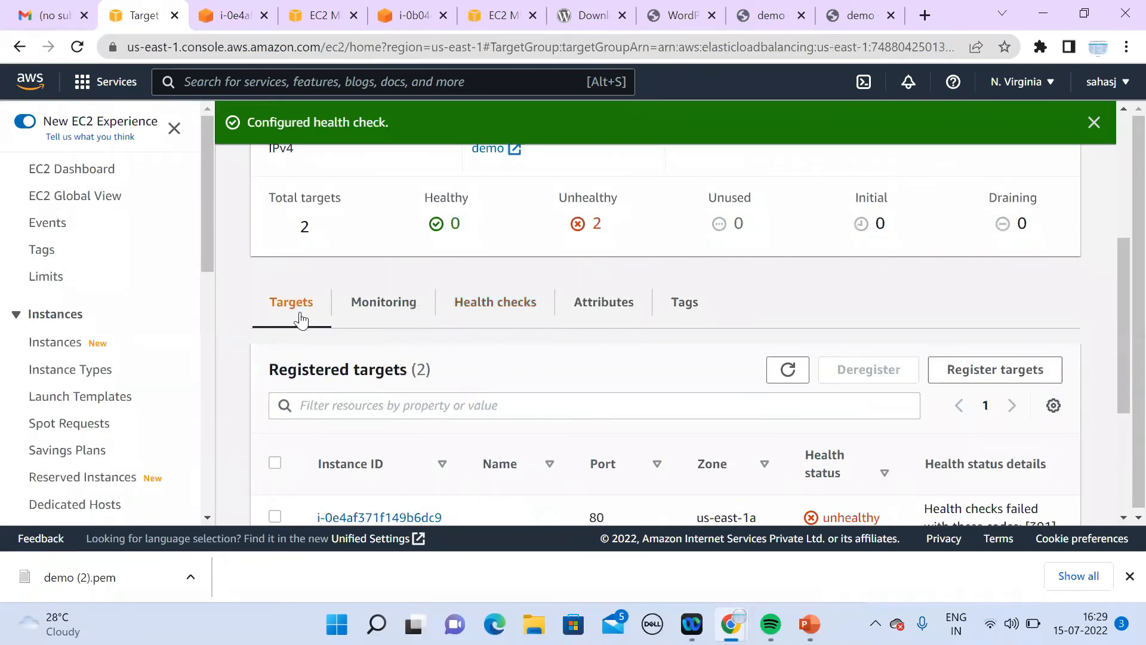
{"action": "left_click", "coordinate": [786, 372]}
{"action": "left_click", "coordinate": [788, 370]}
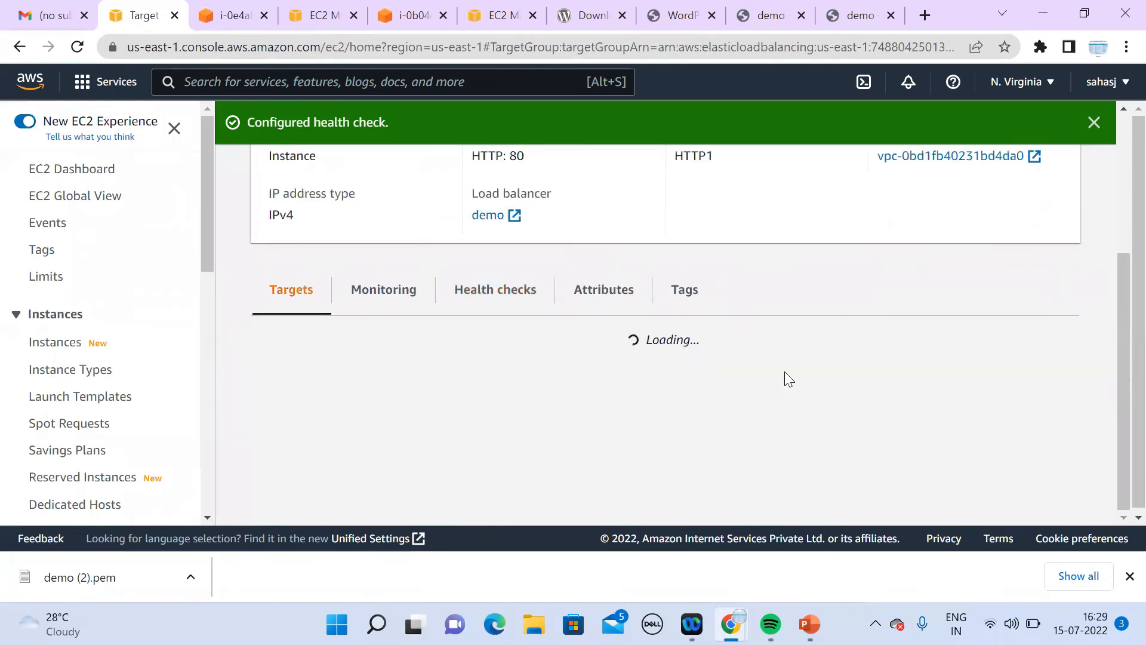
{"action": "left_click_drag", "start_coordinate": [1117, 389], "coordinate": [1118, 416]}
{"action": "left_click", "coordinate": [784, 308]}
{"action": "left_click", "coordinate": [783, 309]}
{"action": "left_click", "coordinate": [783, 310]}
{"action": "left_click", "coordinate": [784, 309]}
{"action": "left_click", "coordinate": [783, 309]}
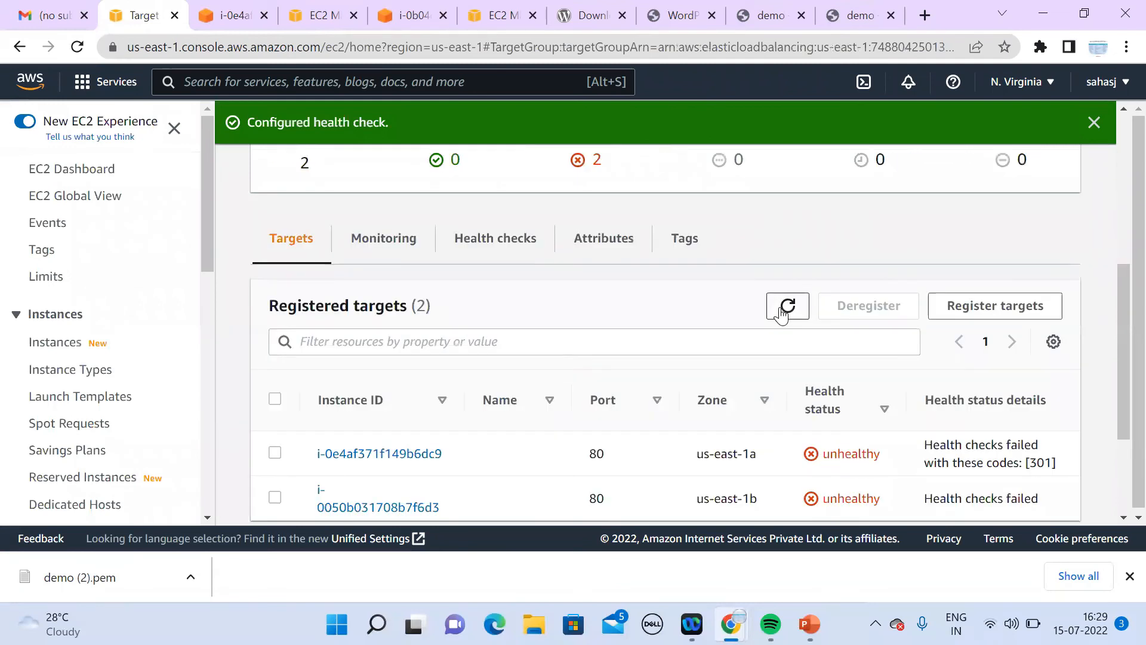
{"action": "left_click", "coordinate": [770, 16]}
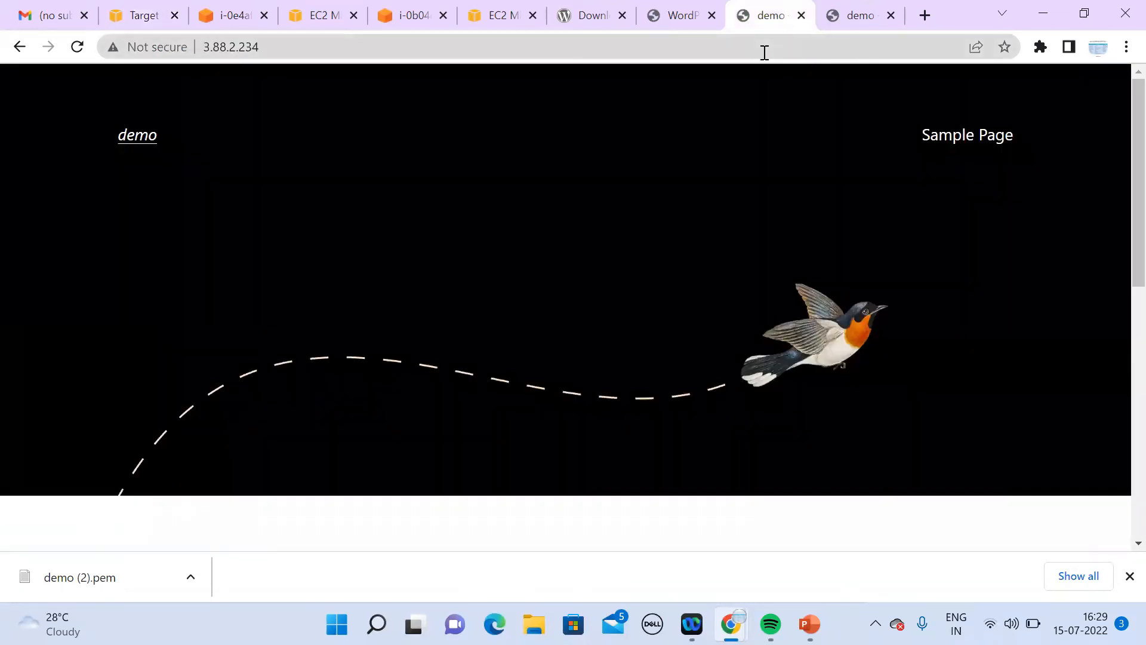
Step: Compare the WordPress sites on 34.203.3.255 and 3.88.2.234, then refresh the demo targets' health
{"action": "left_click", "coordinate": [847, 21]}
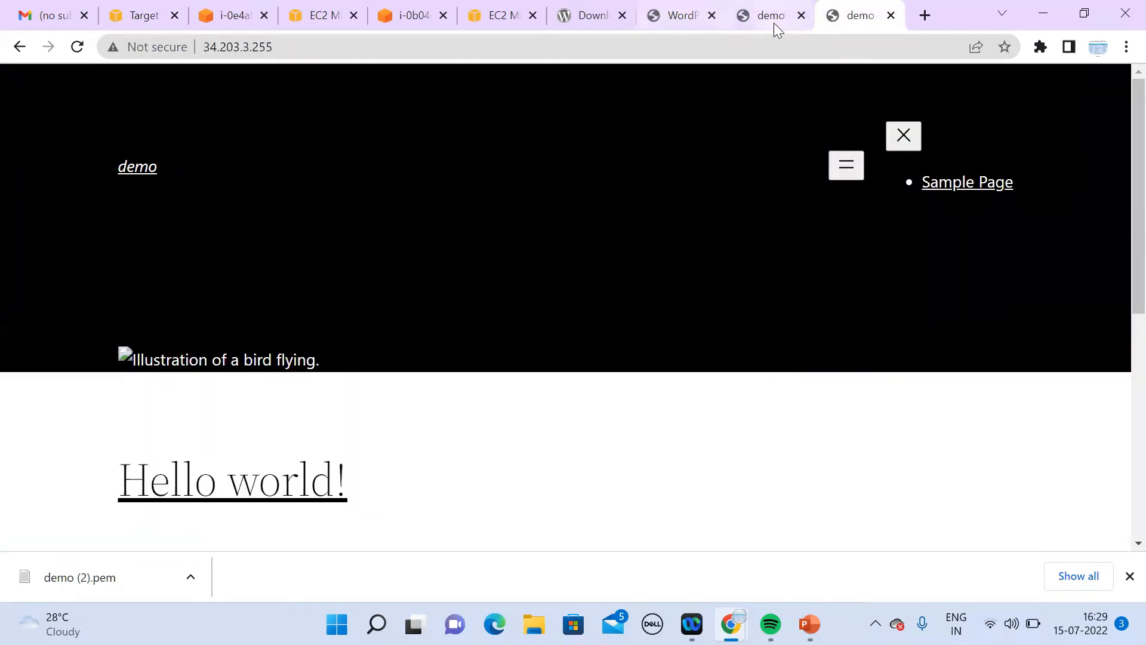
{"action": "left_click", "coordinate": [776, 22]}
{"action": "left_click", "coordinate": [858, 22]}
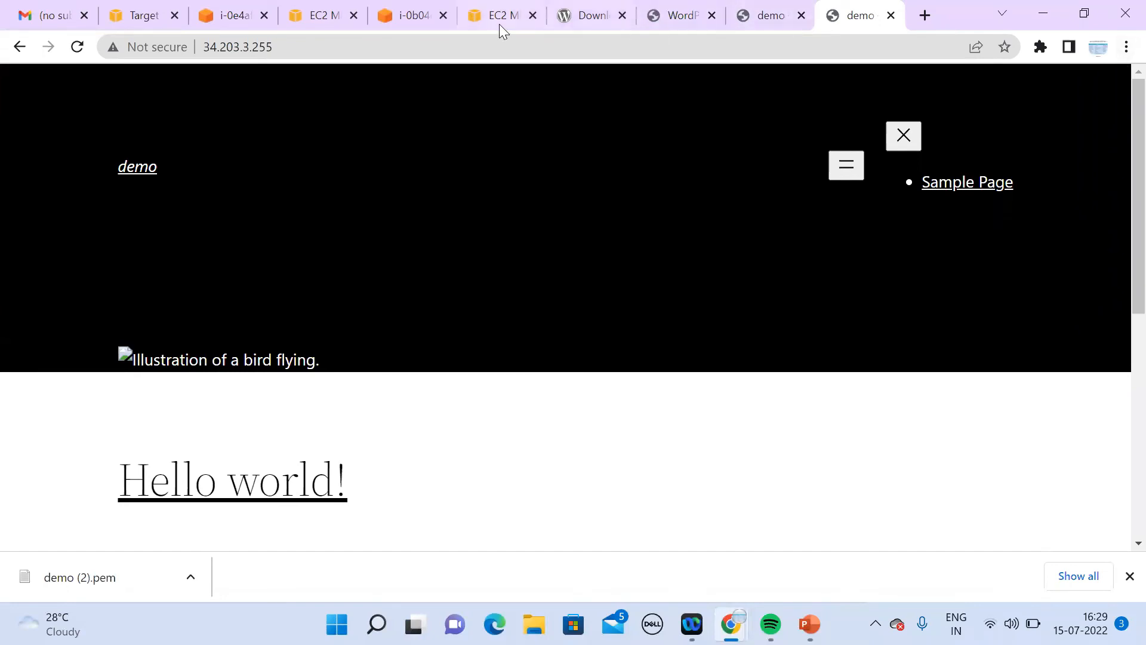
{"action": "left_click", "coordinate": [140, 20]}
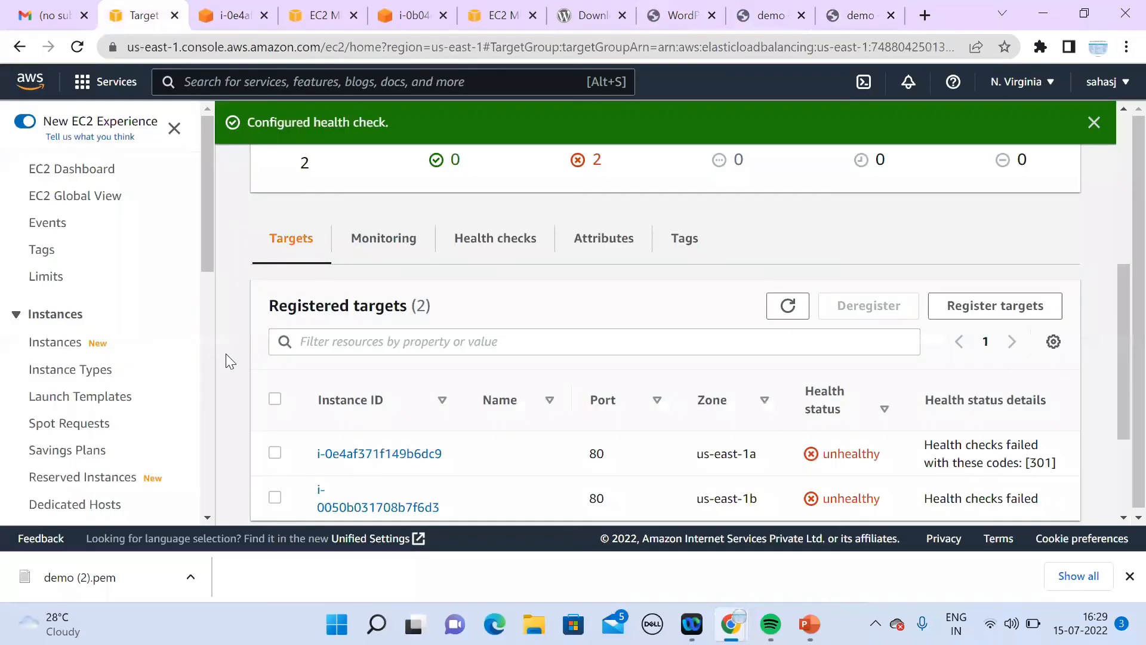
{"action": "left_click", "coordinate": [789, 306]}
{"action": "left_click", "coordinate": [789, 306]}
{"action": "left_click_drag", "start_coordinate": [207, 251], "coordinate": [213, 489]}
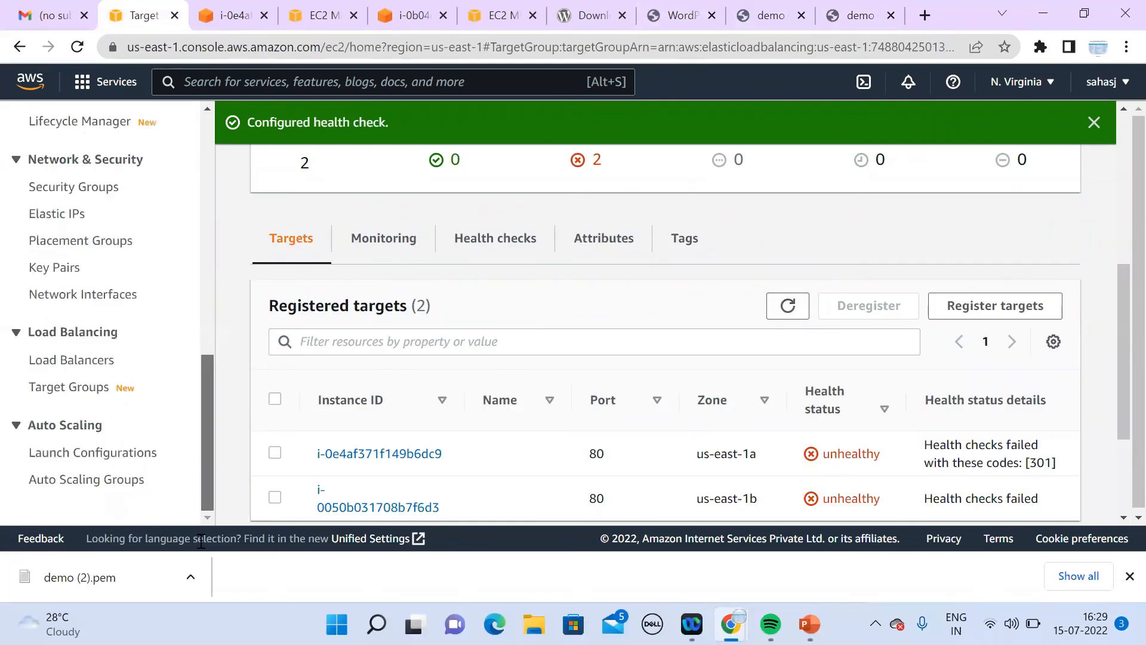
Step: Copy the demo load balancer's DNS name and load it in a new tab
{"action": "left_click", "coordinate": [92, 363]}
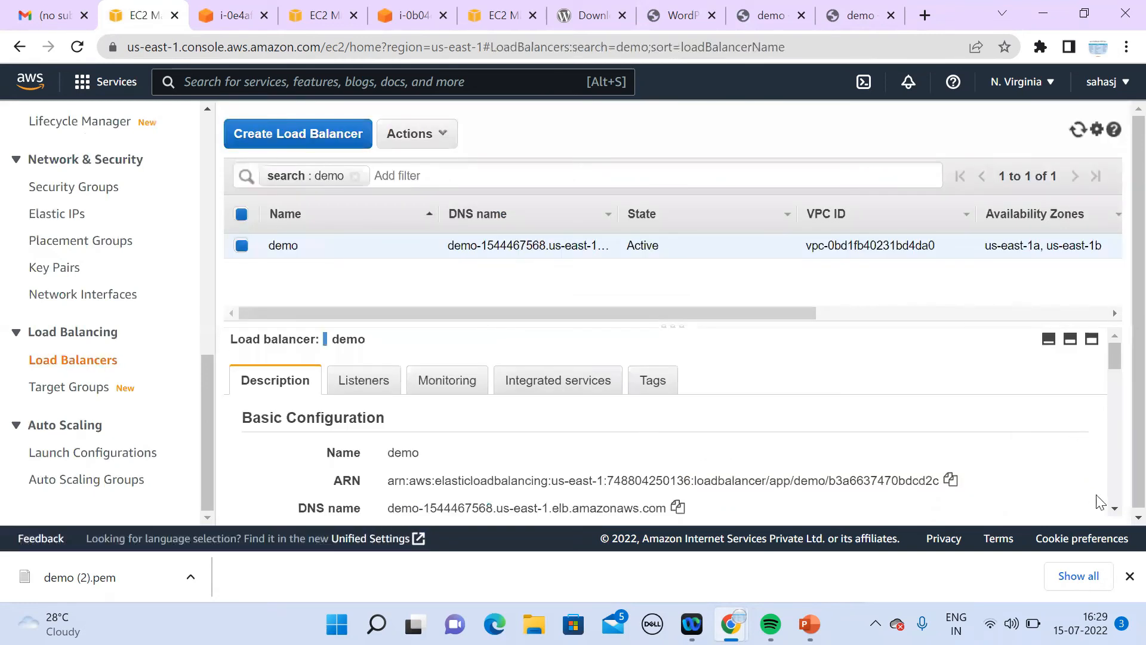
{"action": "left_click", "coordinate": [1115, 509]}
{"action": "scroll", "coordinate": [1117, 511], "scroll_direction": "down", "scroll_amount": 3}
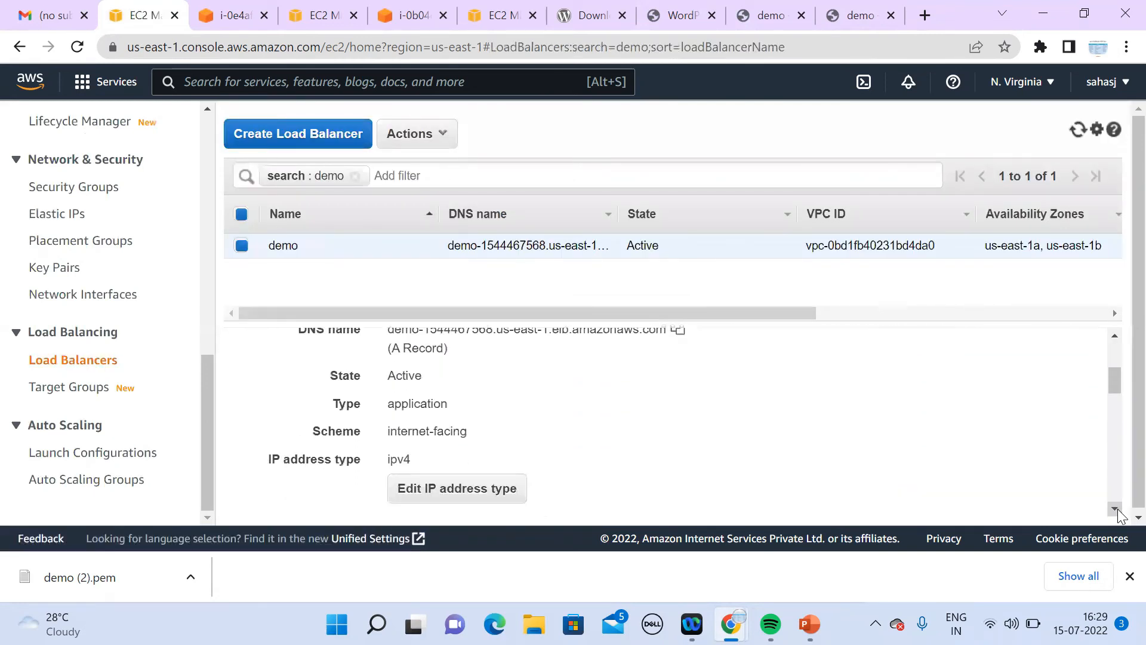
{"action": "left_click_drag", "start_coordinate": [1113, 374], "coordinate": [1112, 344]}
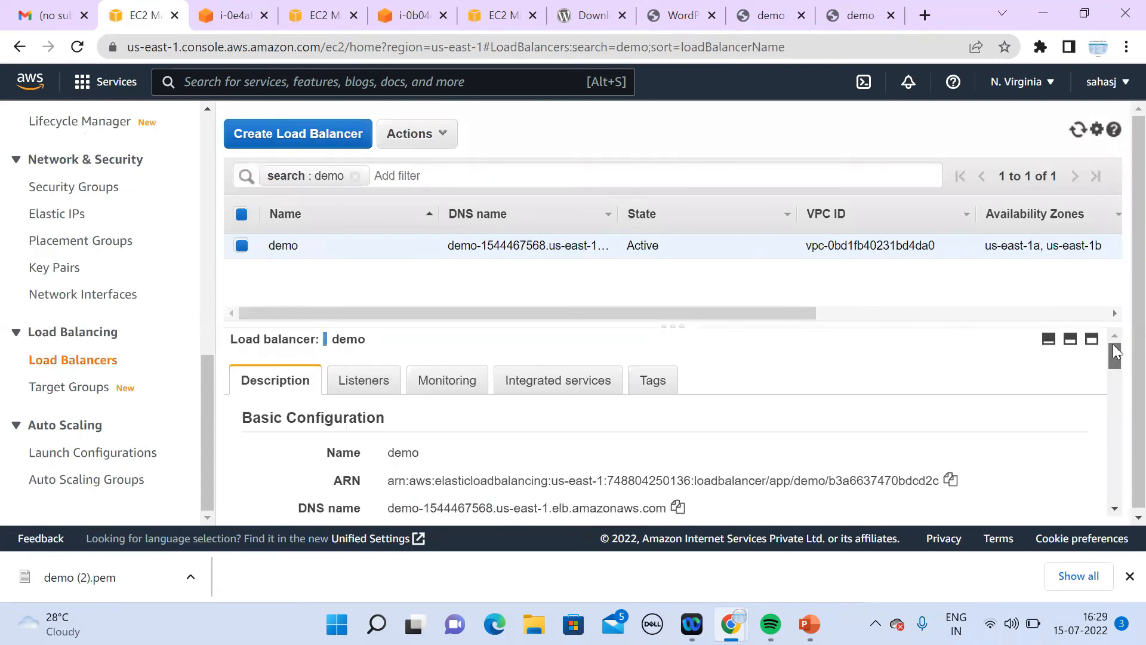
{"action": "scroll", "coordinate": [935, 382], "scroll_direction": "down", "scroll_amount": 1}
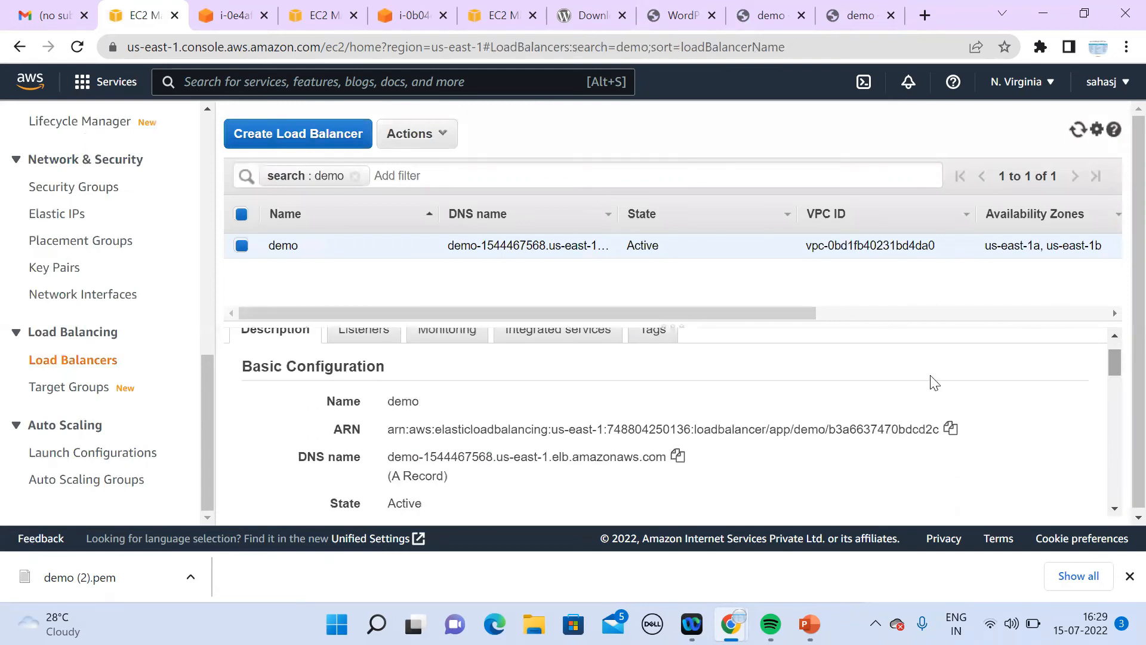
{"action": "left_click", "coordinate": [677, 456]}
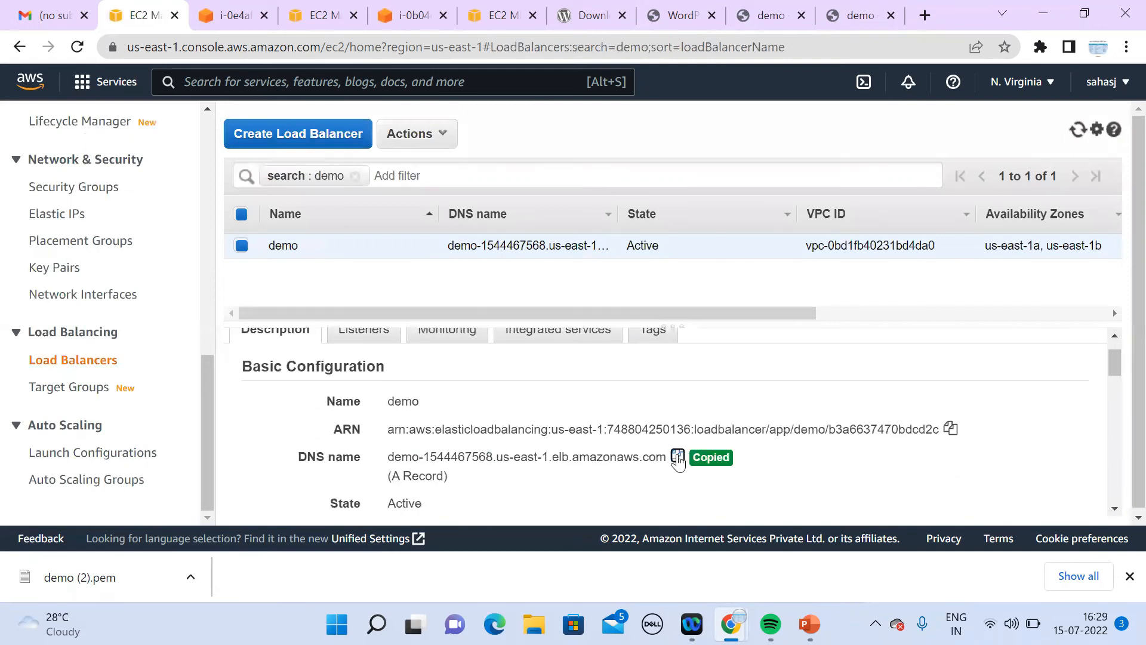
{"action": "left_click", "coordinate": [925, 16]}
{"action": "key", "text": "ctrl+v"}
{"action": "key", "text": "Return"}
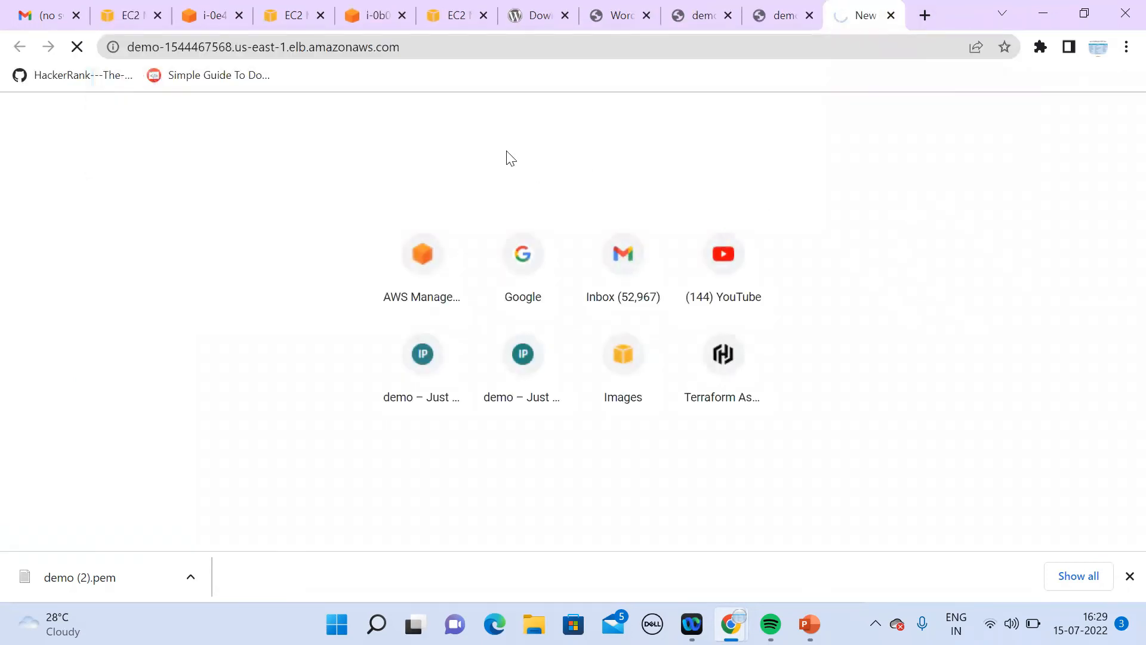
Step: Check the terminal session, then go back to the console's target groups list
{"action": "left_click", "coordinate": [212, 22]}
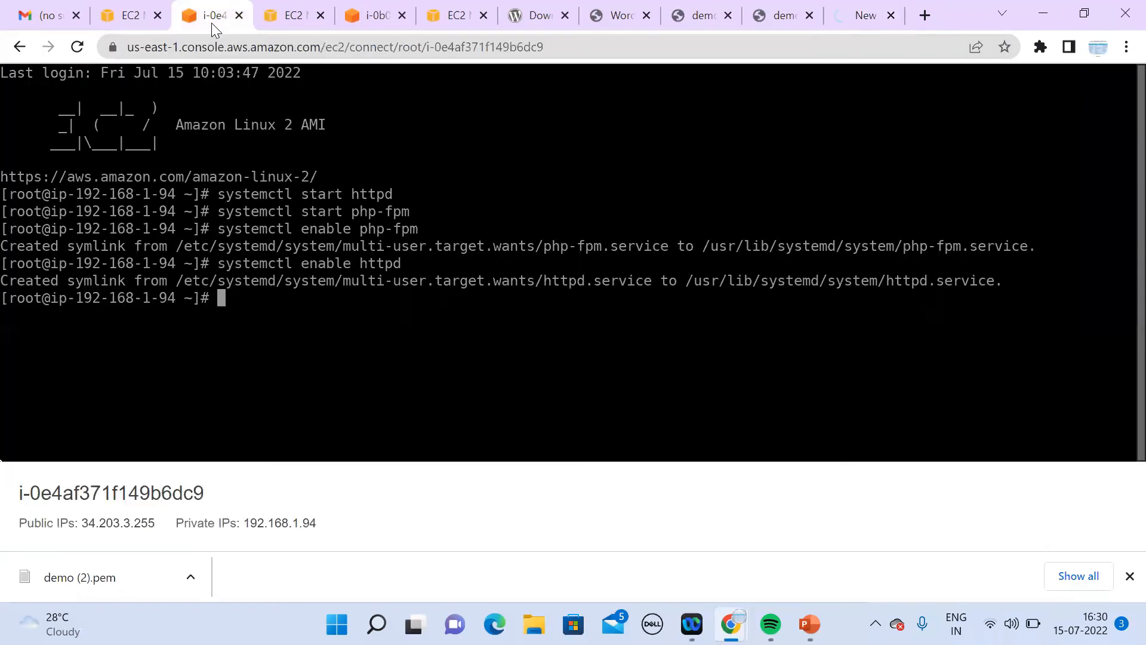
{"action": "left_click", "coordinate": [138, 23]}
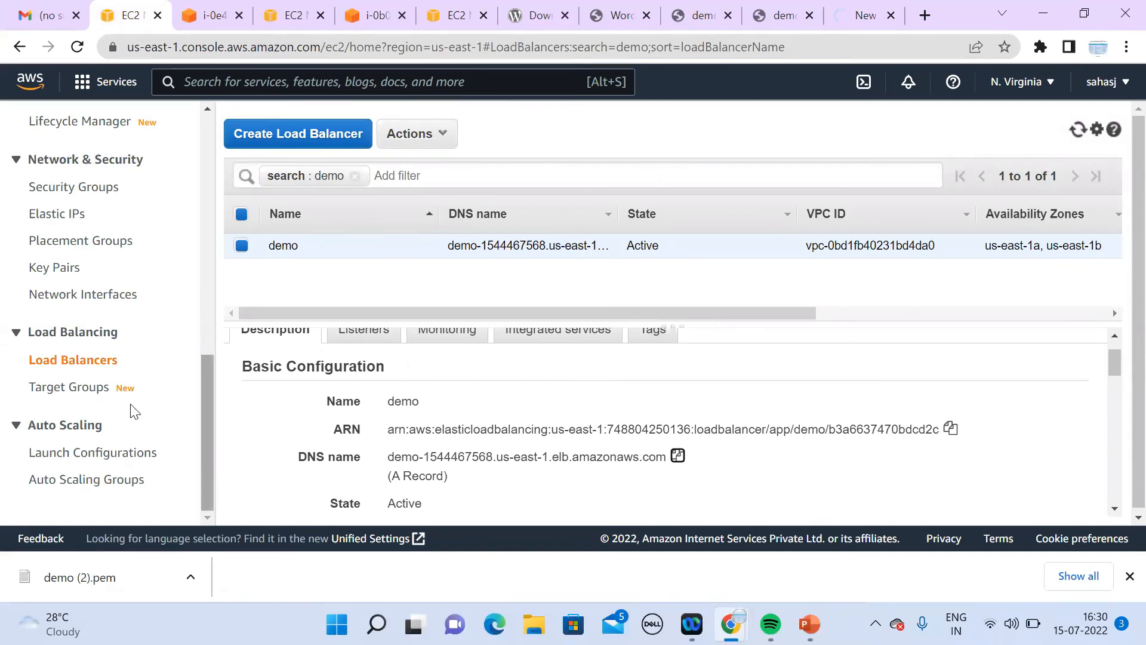
{"action": "left_click", "coordinate": [96, 389]}
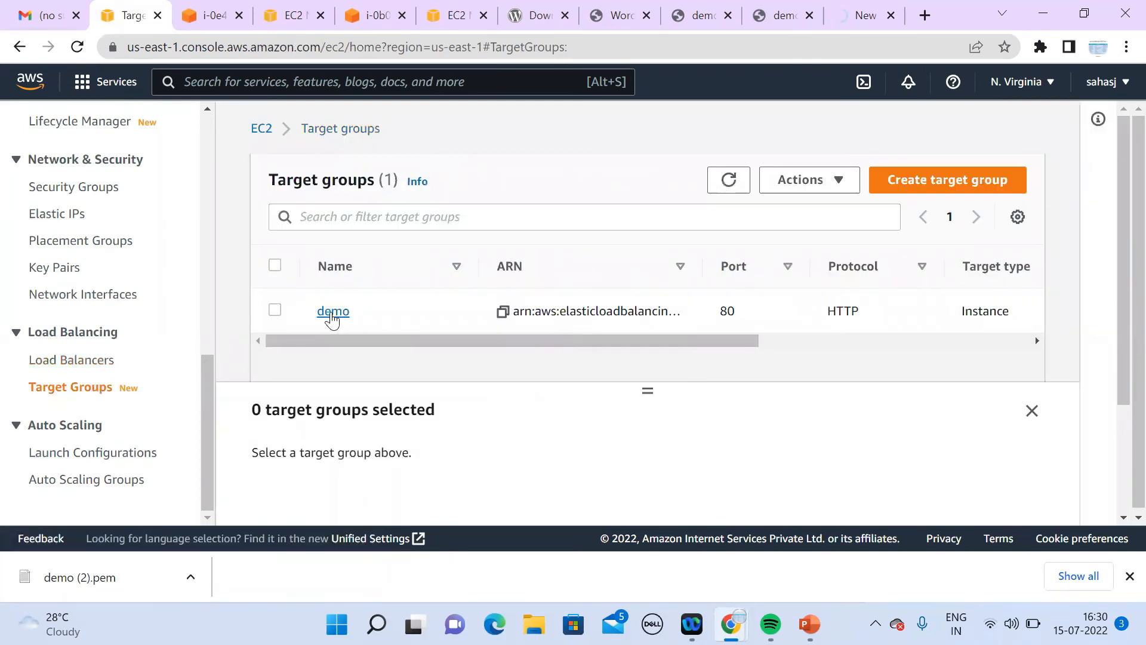
Step: Open the demo target group and refresh its registered targets' health status
{"action": "left_click", "coordinate": [332, 311]}
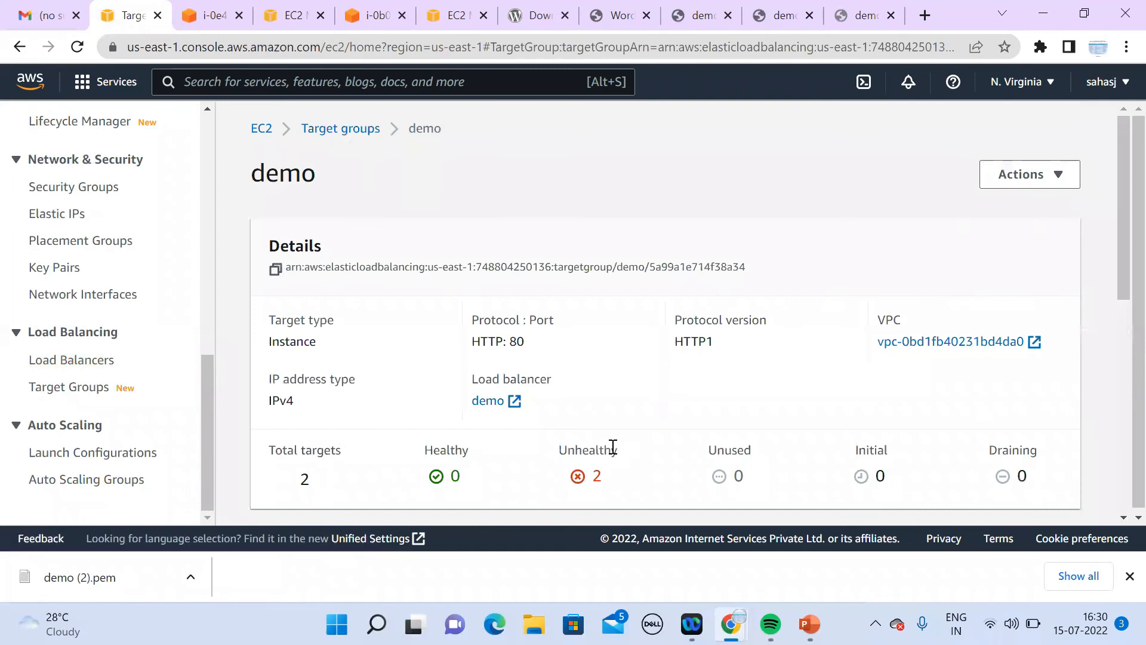
{"action": "left_click_drag", "start_coordinate": [1117, 268], "coordinate": [1118, 430]}
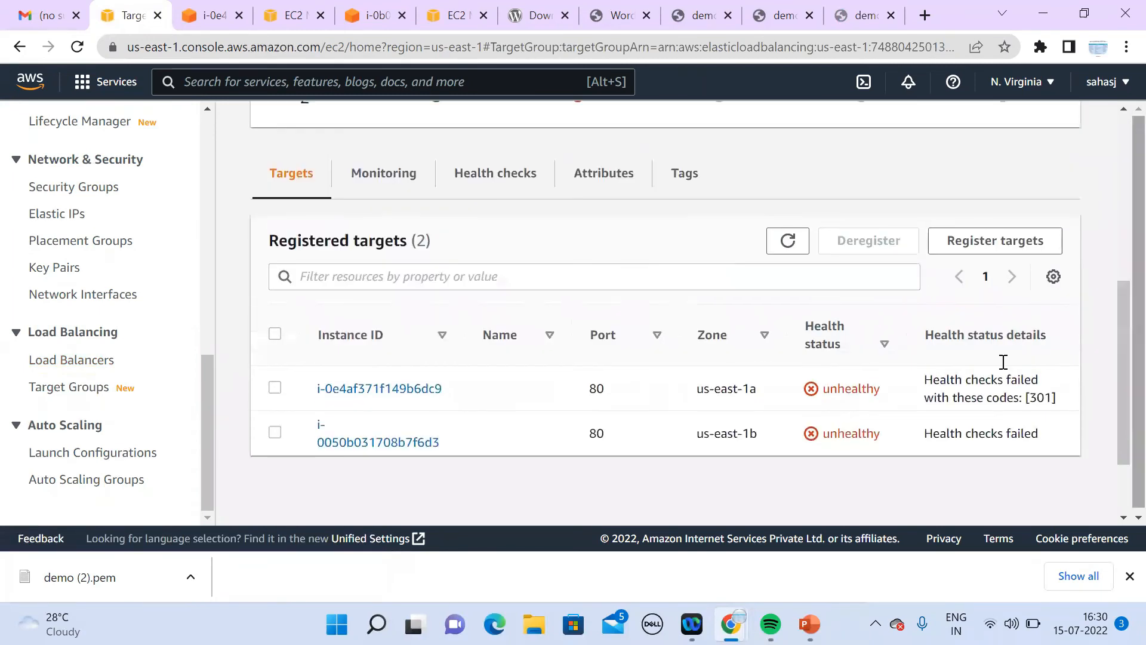
{"action": "left_click", "coordinate": [789, 241]}
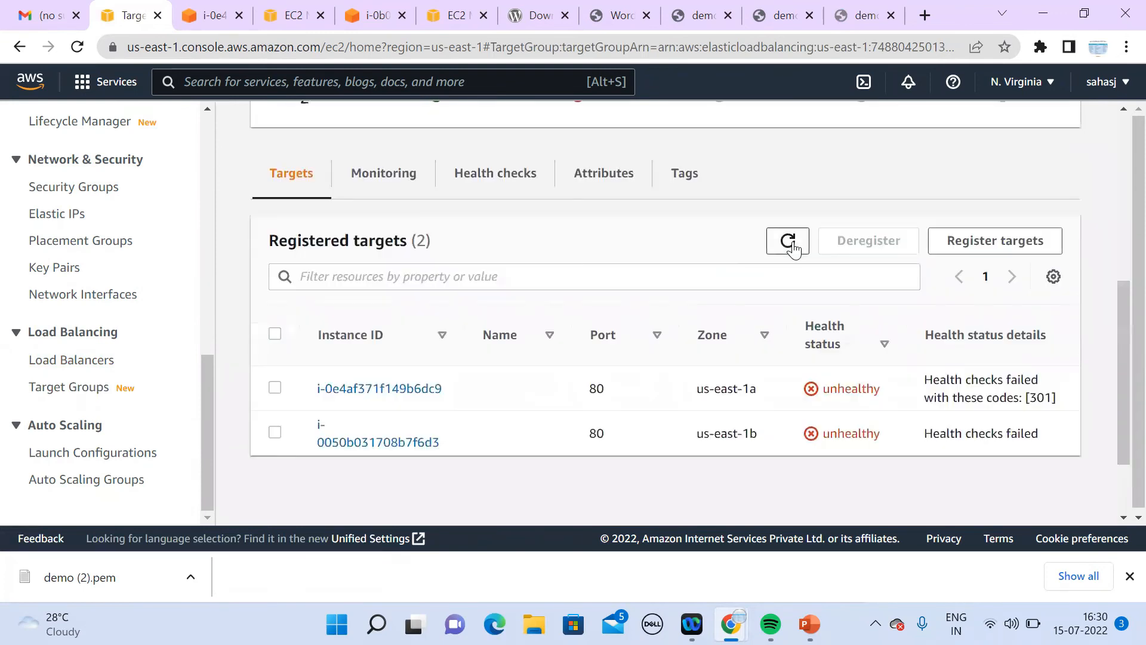
{"action": "left_click", "coordinate": [792, 243]}
Step: Deregister both instances from the demo group, then start registering targets anew
{"action": "left_click", "coordinate": [275, 388]}
{"action": "left_click", "coordinate": [876, 247]}
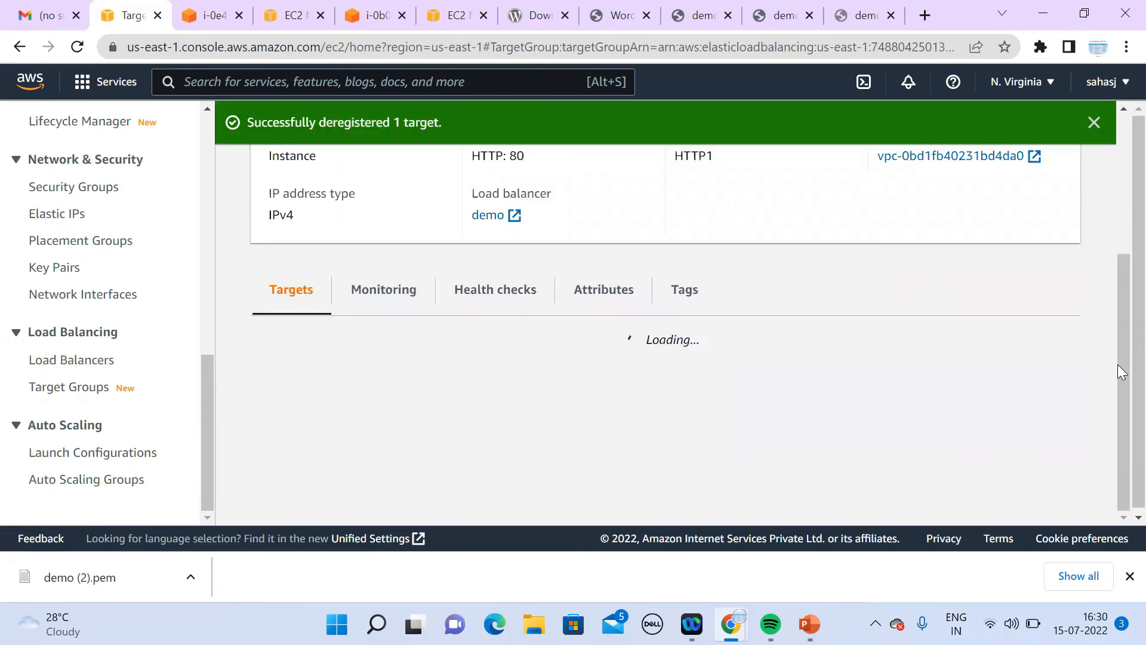
{"action": "left_click_drag", "start_coordinate": [1121, 366], "coordinate": [1120, 406]}
{"action": "left_click", "coordinate": [275, 431]}
{"action": "left_click", "coordinate": [887, 256]}
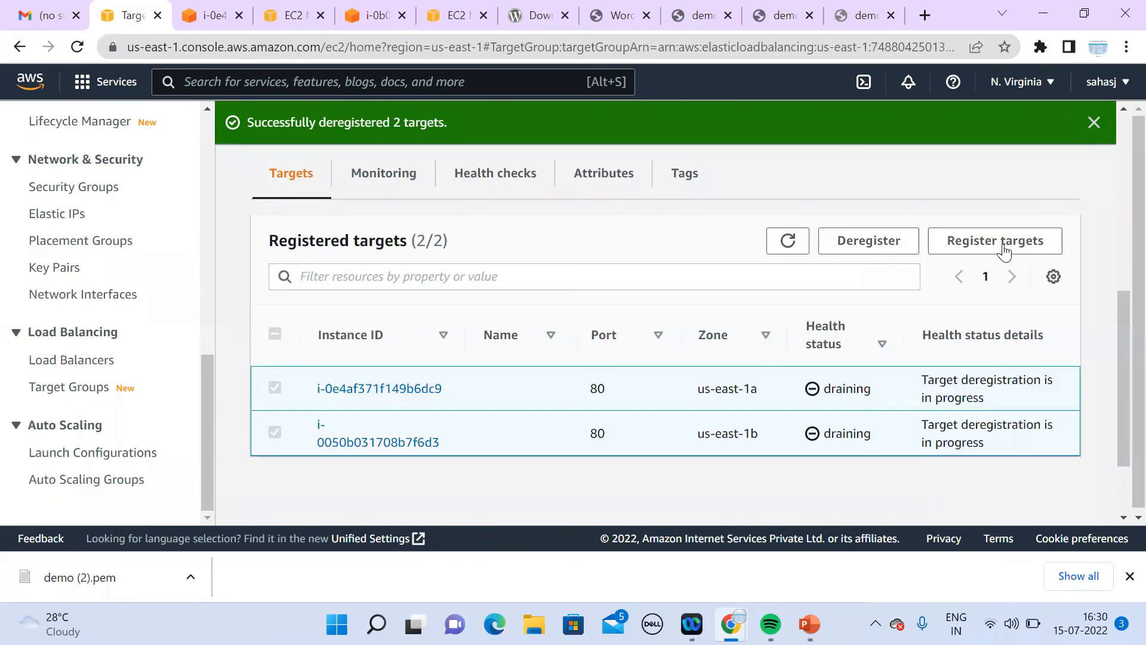
{"action": "left_click", "coordinate": [1003, 244]}
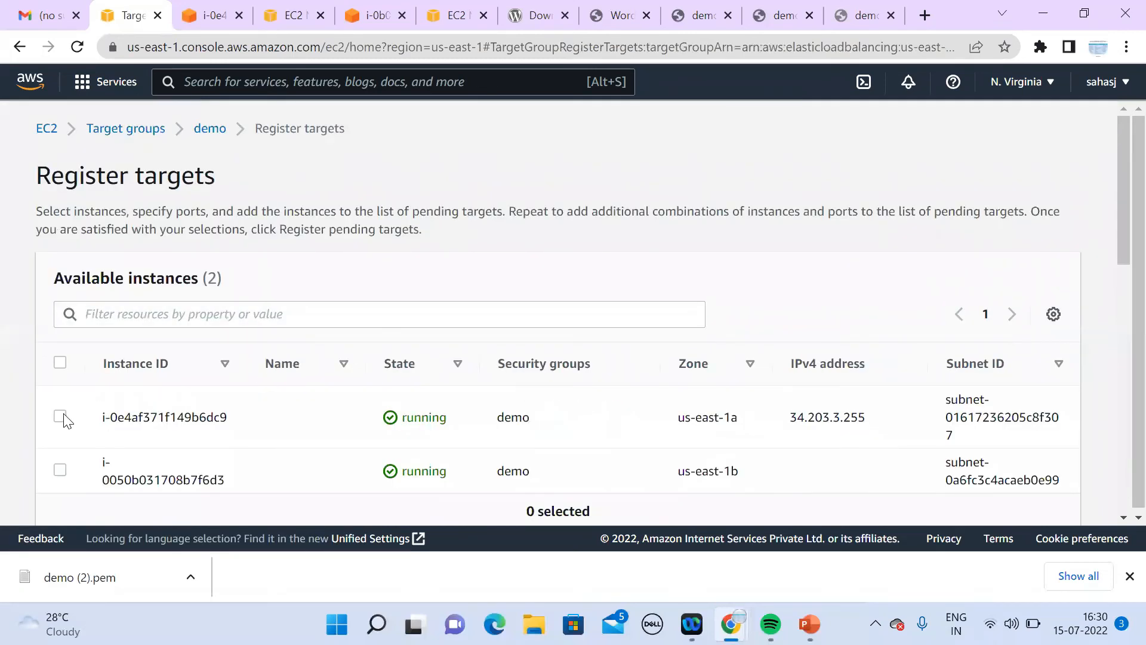
Step: Include both instances as pending on port 80 and register them with the demo group
{"action": "left_click_drag", "start_coordinate": [1121, 191], "coordinate": [1121, 507]}
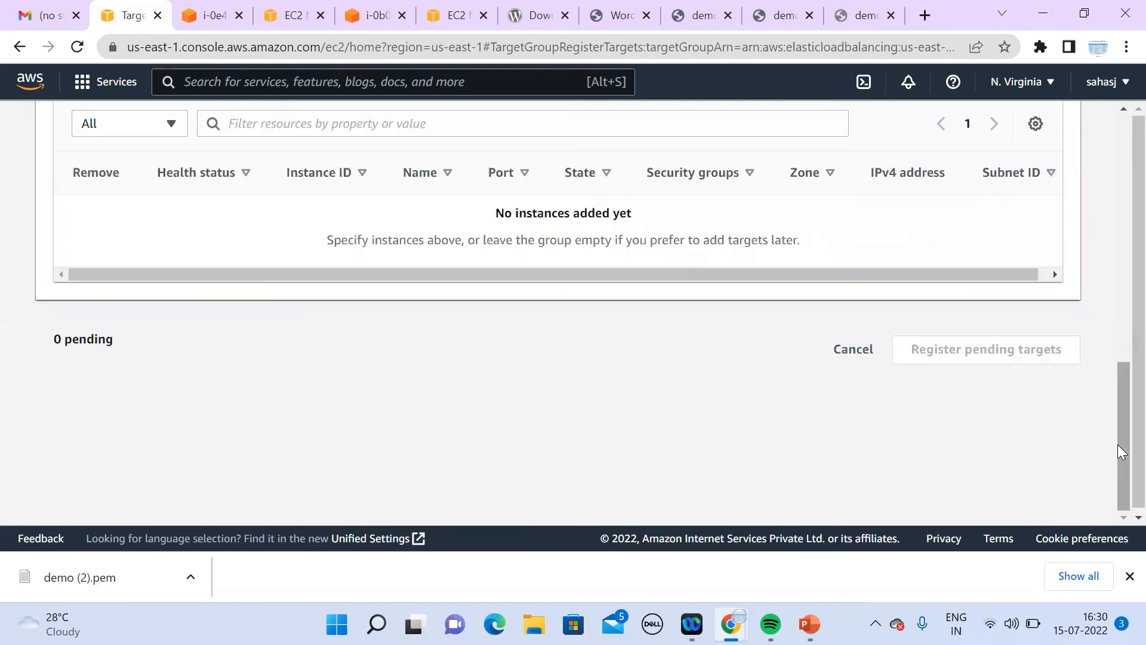
{"action": "scroll", "coordinate": [1102, 267], "scroll_direction": "up", "scroll_amount": 5}
{"action": "scroll", "coordinate": [1109, 281], "scroll_direction": "up", "scroll_amount": 2}
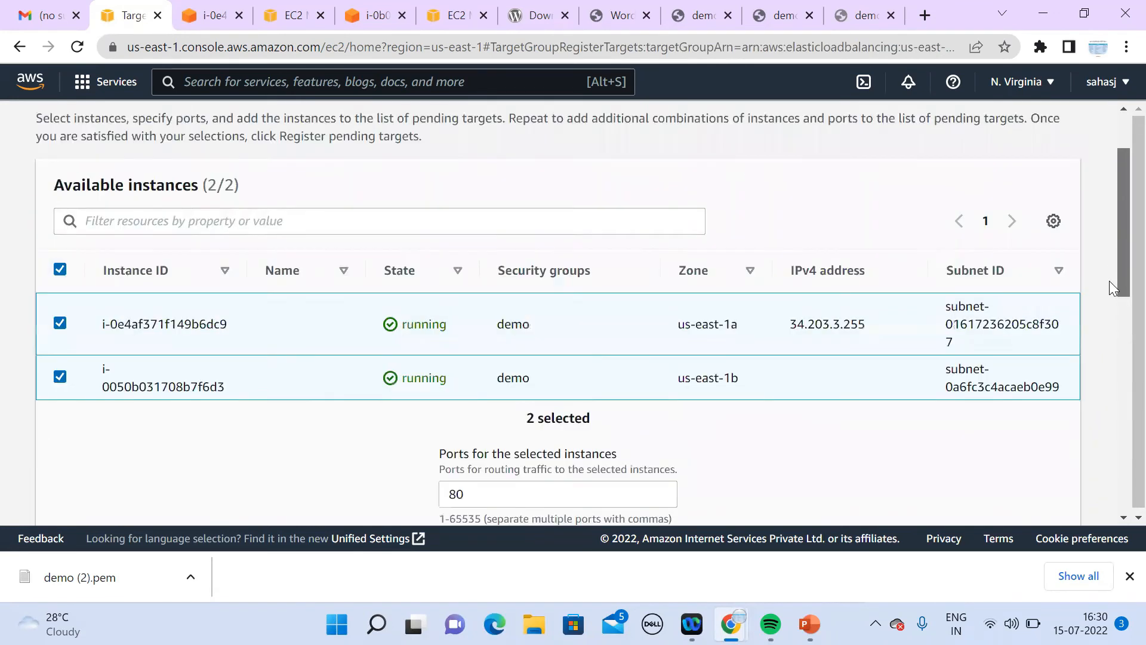
{"action": "scroll", "coordinate": [1109, 281], "scroll_direction": "down", "scroll_amount": 2}
{"action": "left_click", "coordinate": [631, 434]}
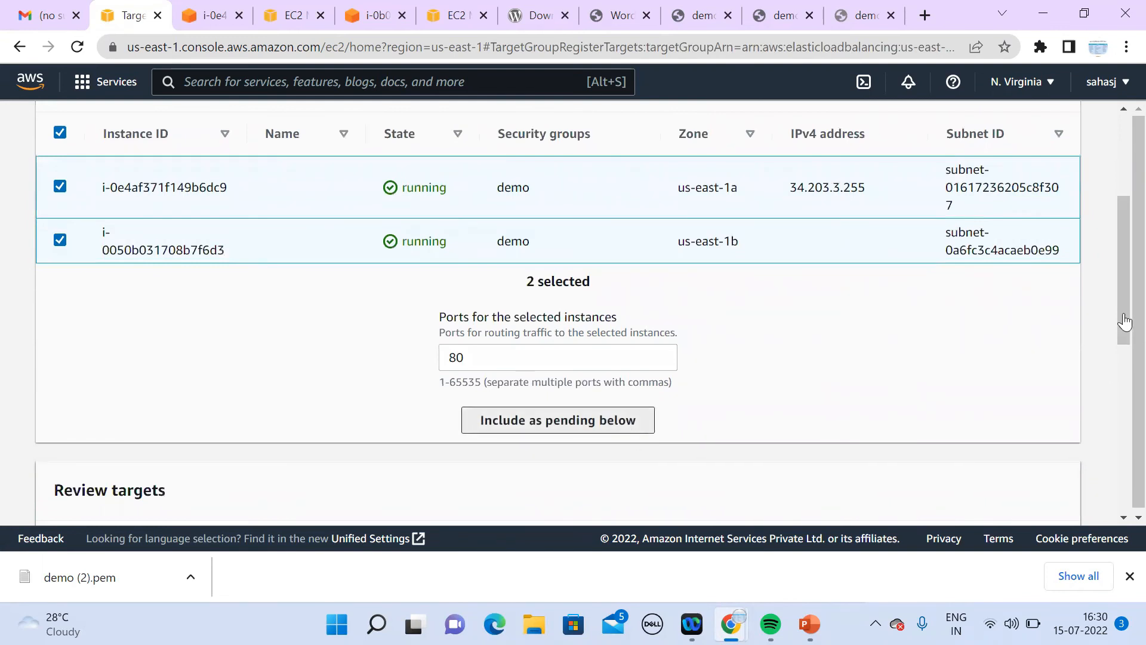
{"action": "left_click_drag", "start_coordinate": [1125, 321], "coordinate": [1117, 458]}
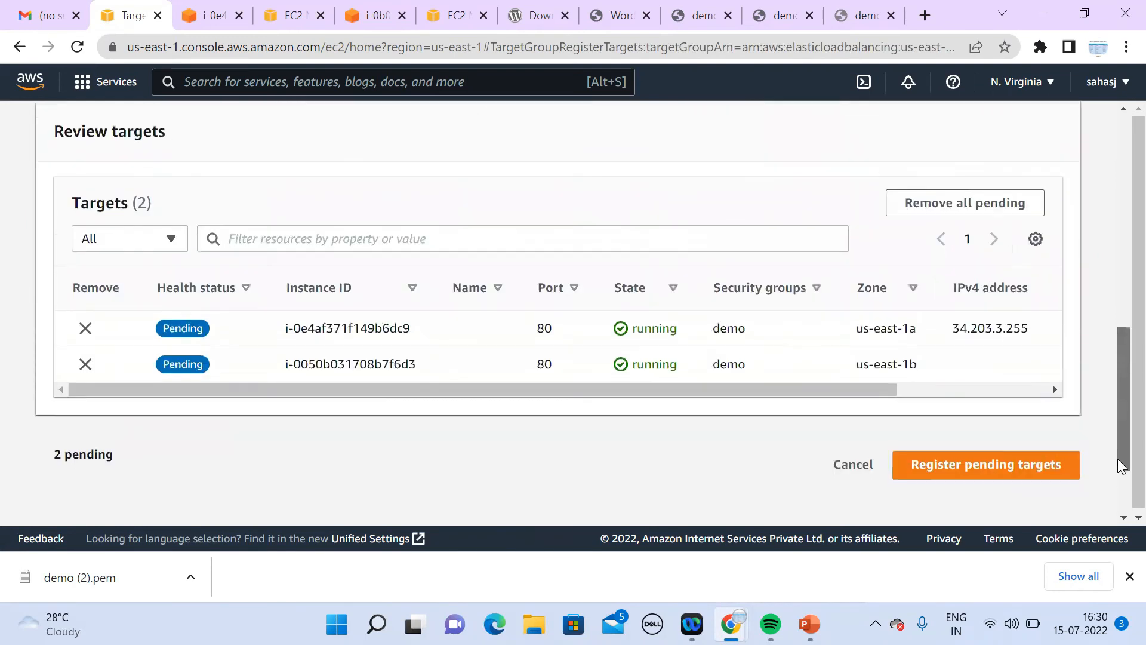
{"action": "left_click", "coordinate": [987, 468]}
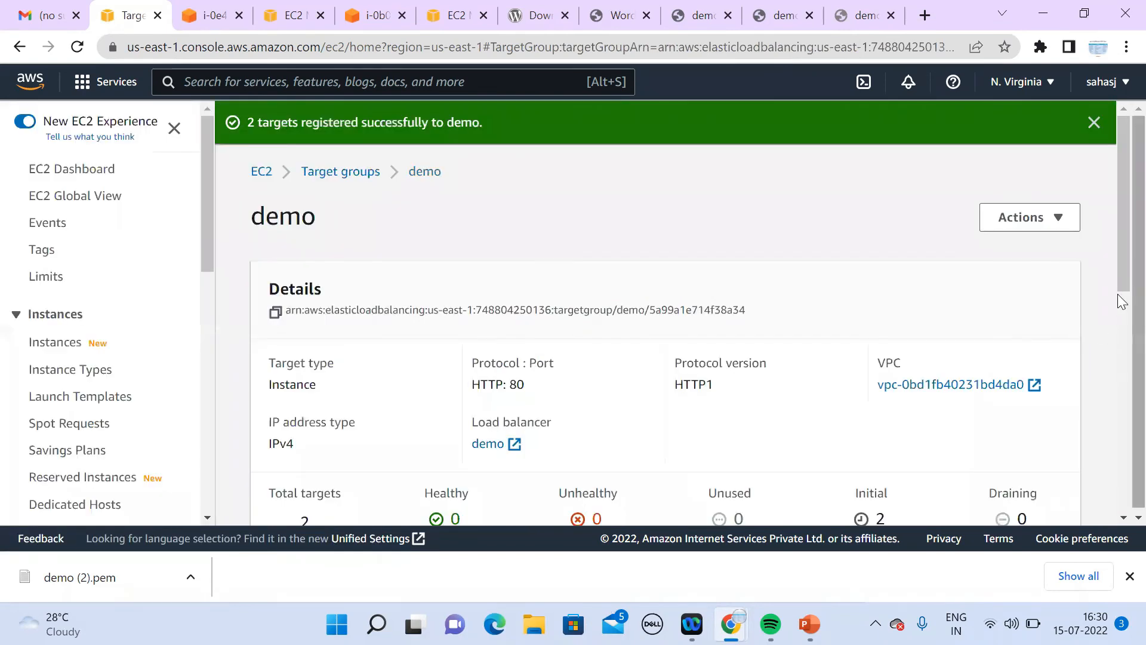
Step: Refresh the registered targets table to watch their initial health checks
{"action": "left_click_drag", "start_coordinate": [1119, 263], "coordinate": [1117, 415]}
{"action": "left_click", "coordinate": [782, 290]}
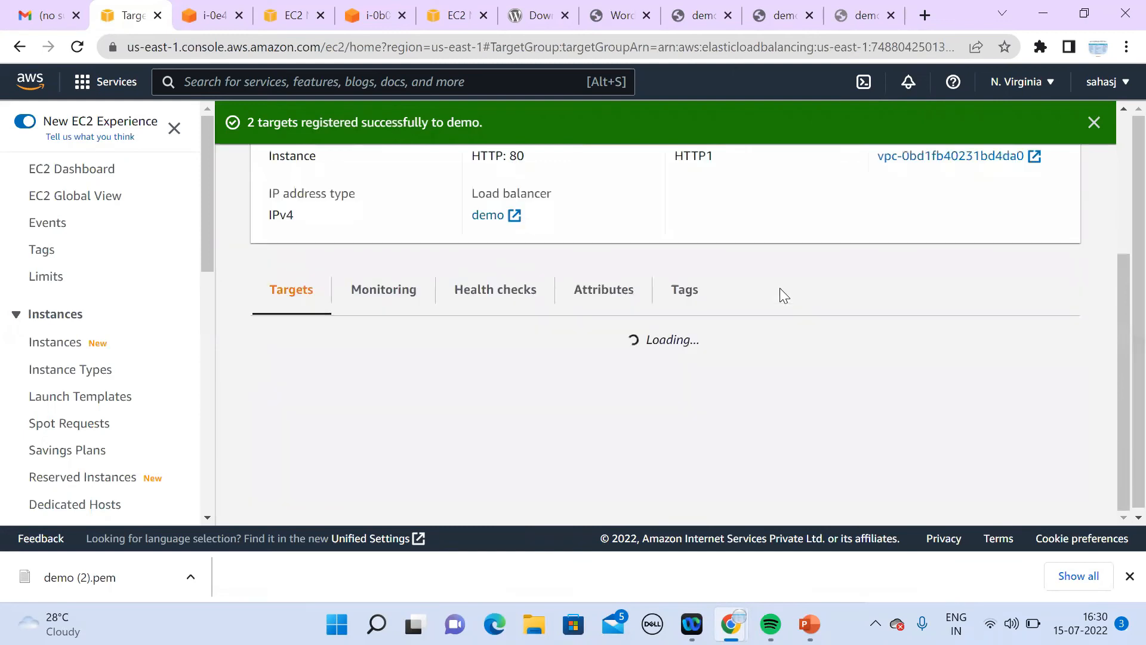
{"action": "left_click", "coordinate": [781, 290]}
{"action": "left_click", "coordinate": [780, 290]}
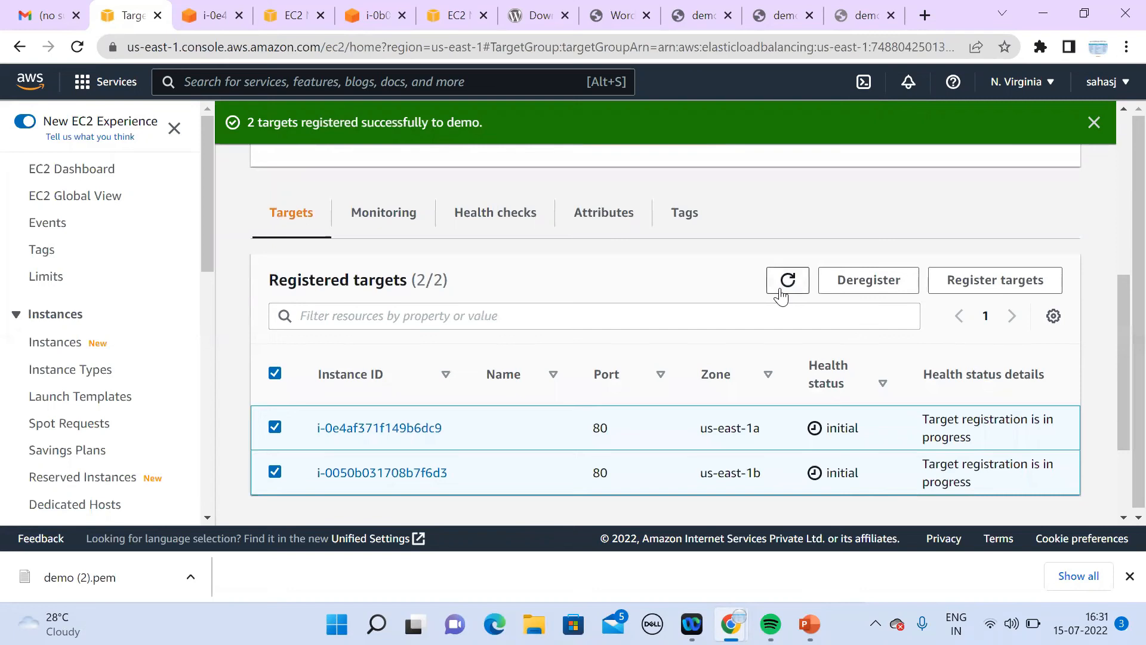
{"action": "left_click_drag", "start_coordinate": [207, 287], "coordinate": [213, 427]}
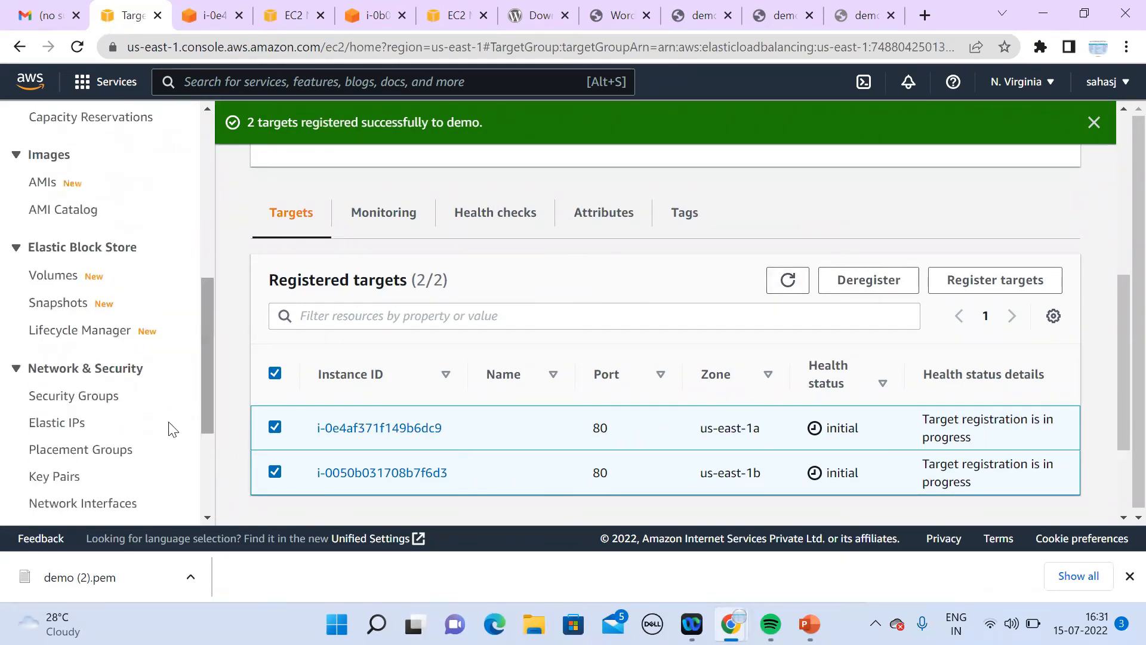
Step: Review the security groups list, then the demo load balancer's listeners and description details
{"action": "left_click", "coordinate": [103, 402]}
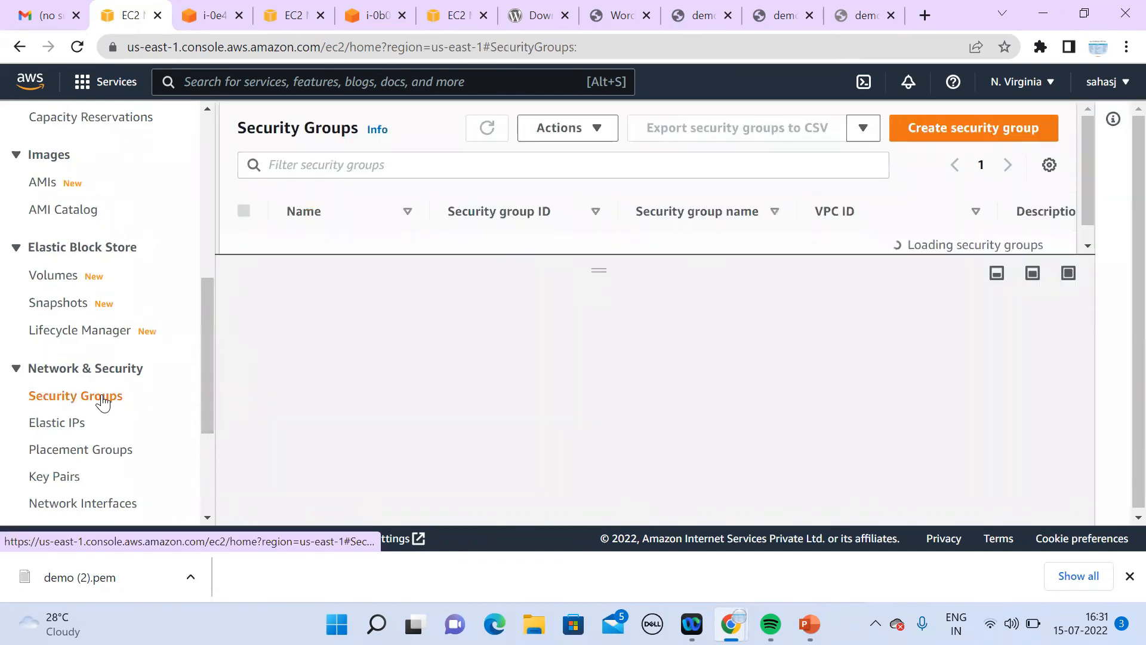
{"action": "left_click_drag", "start_coordinate": [597, 266], "coordinate": [614, 455]}
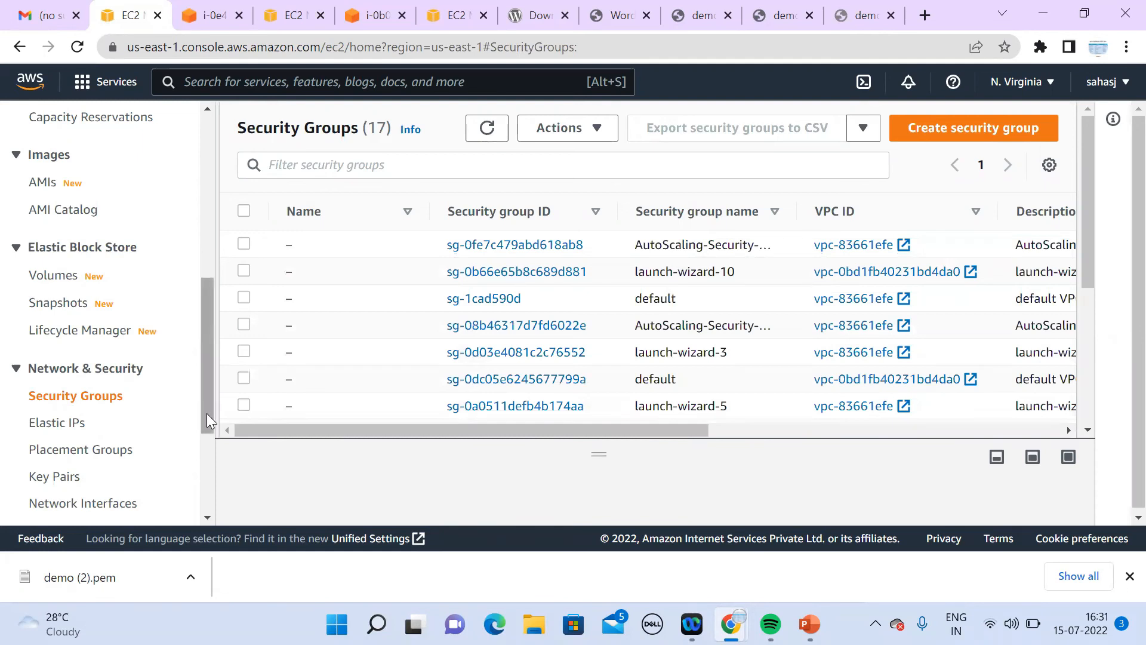
{"action": "left_click_drag", "start_coordinate": [206, 413], "coordinate": [207, 512]}
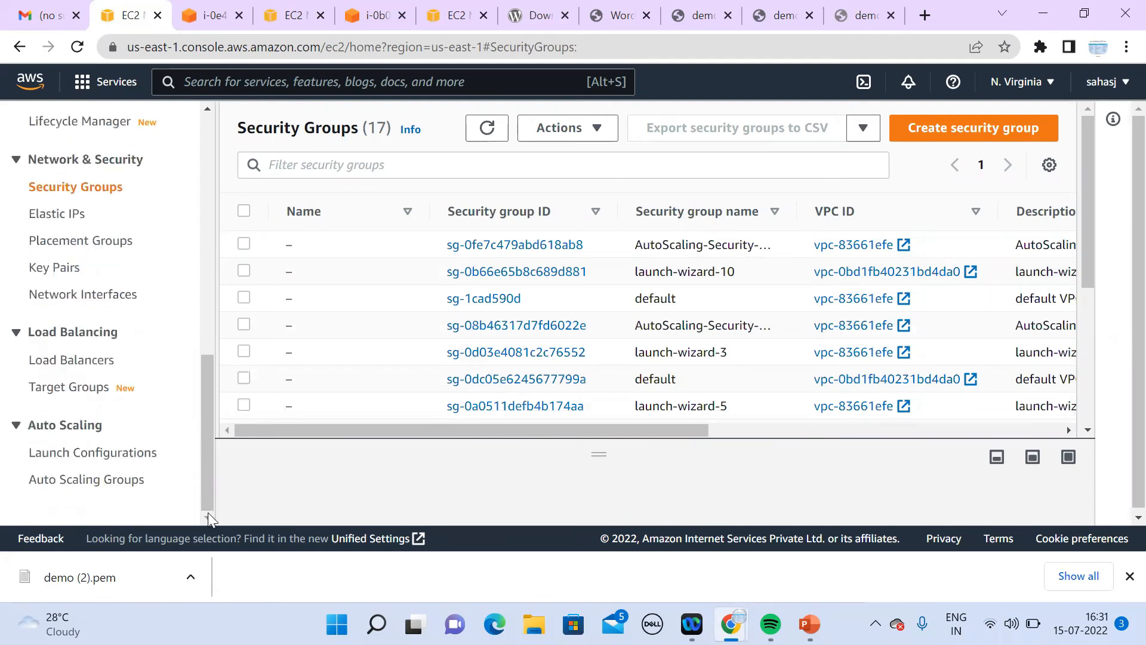
{"action": "left_click", "coordinate": [96, 365]}
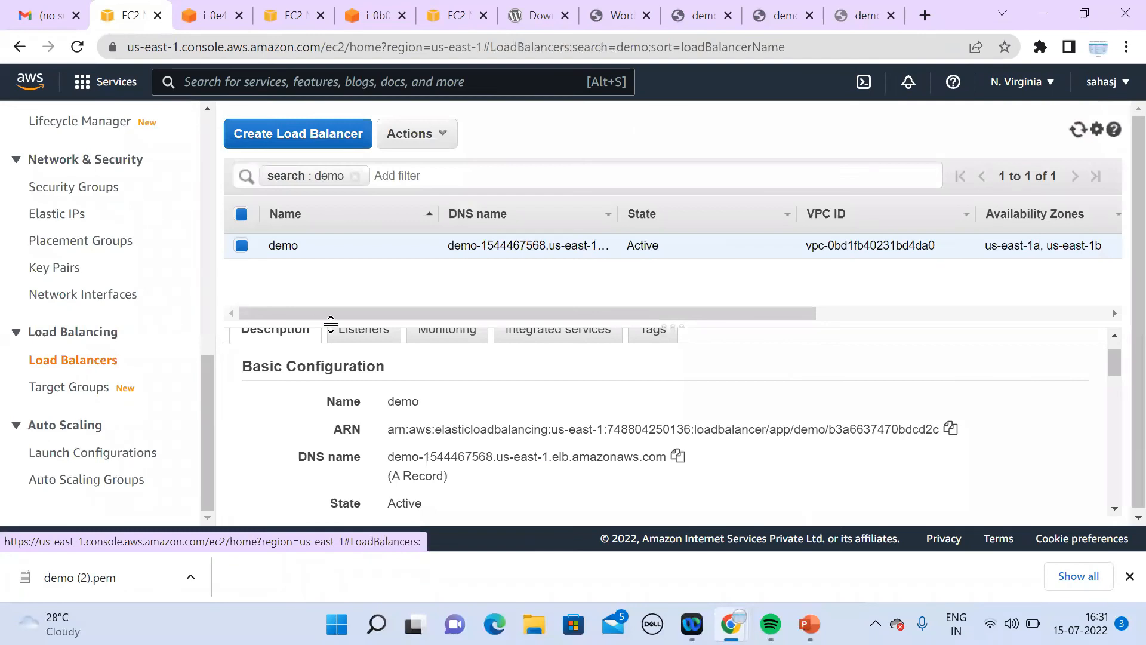
{"action": "left_click", "coordinate": [360, 338]}
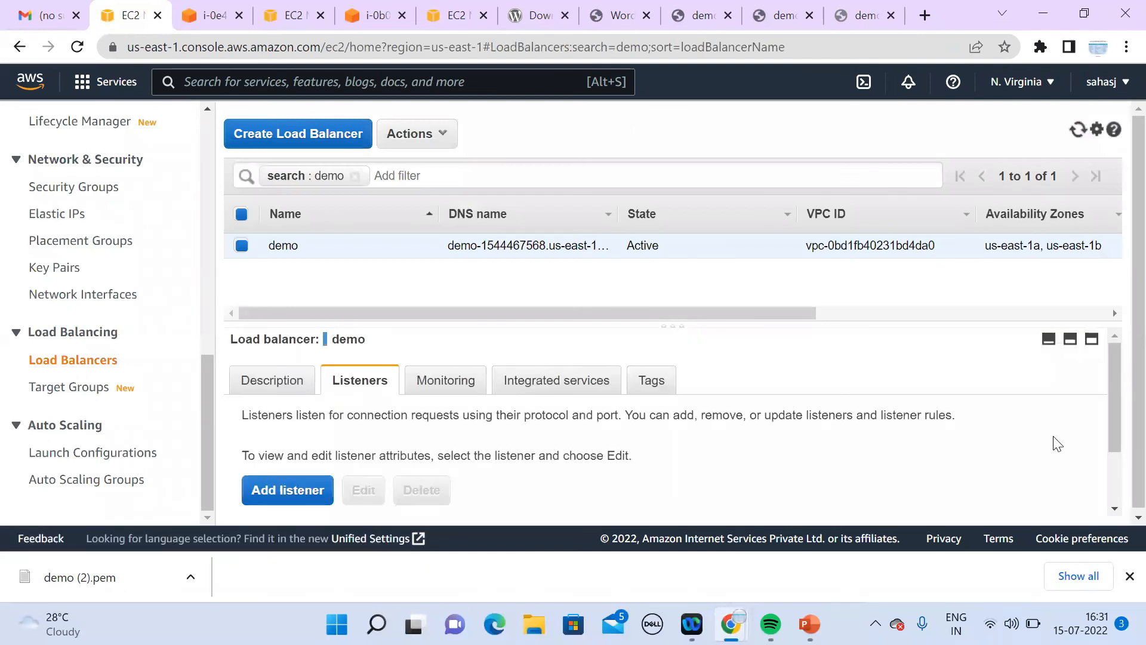
{"action": "scroll", "coordinate": [1114, 509], "scroll_direction": "down", "scroll_amount": 3}
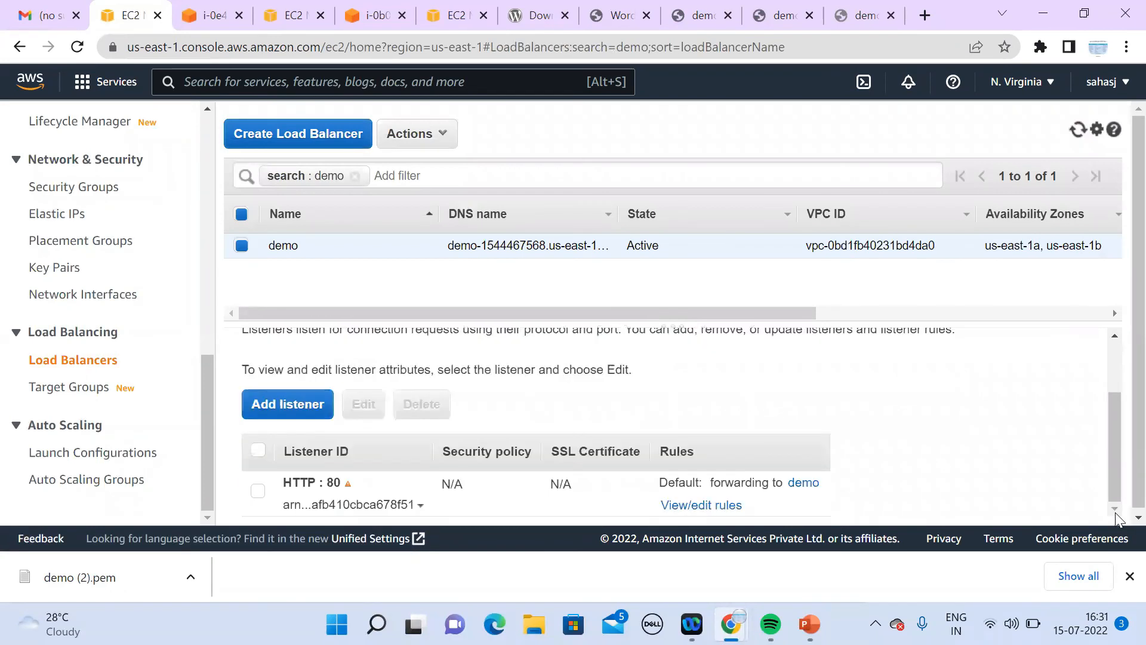
{"action": "scroll", "coordinate": [1111, 420], "scroll_direction": "up", "scroll_amount": 3}
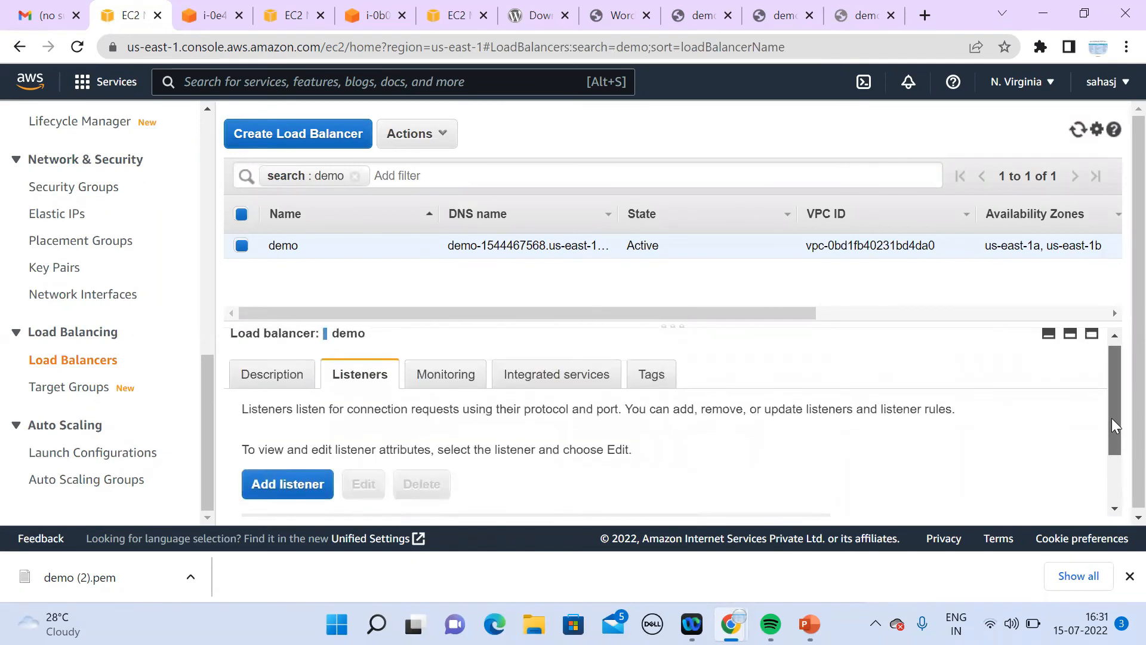
{"action": "left_click", "coordinate": [274, 387]}
{"action": "scroll", "coordinate": [1115, 511], "scroll_direction": "down", "scroll_amount": 10}
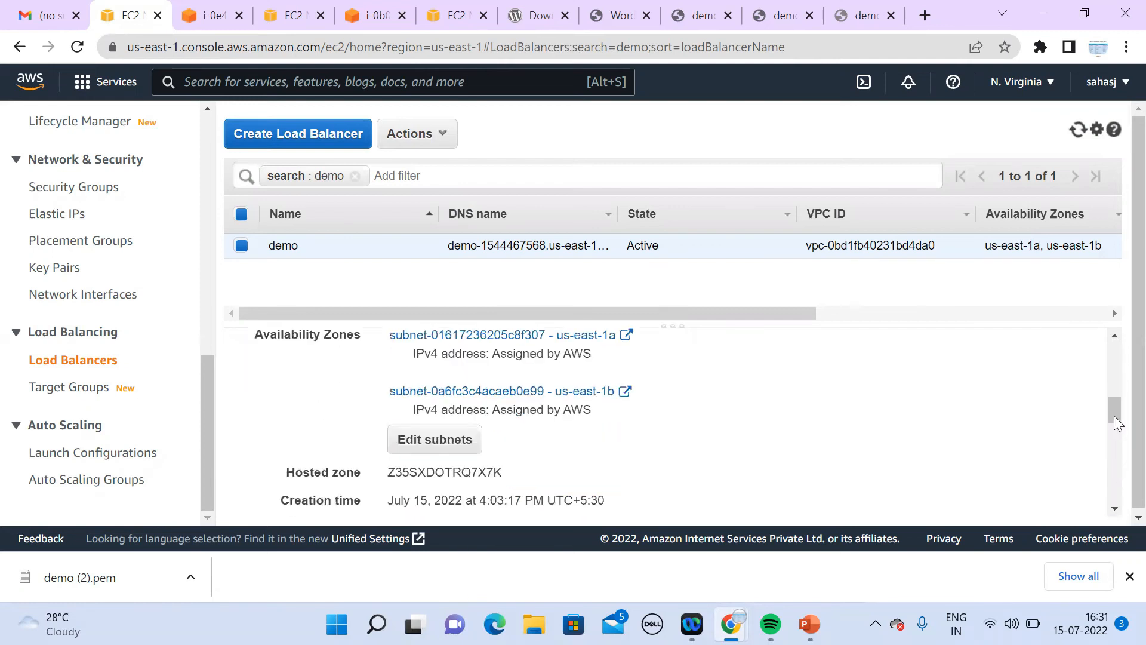
{"action": "left_click_drag", "start_coordinate": [1114, 418], "coordinate": [1115, 457]}
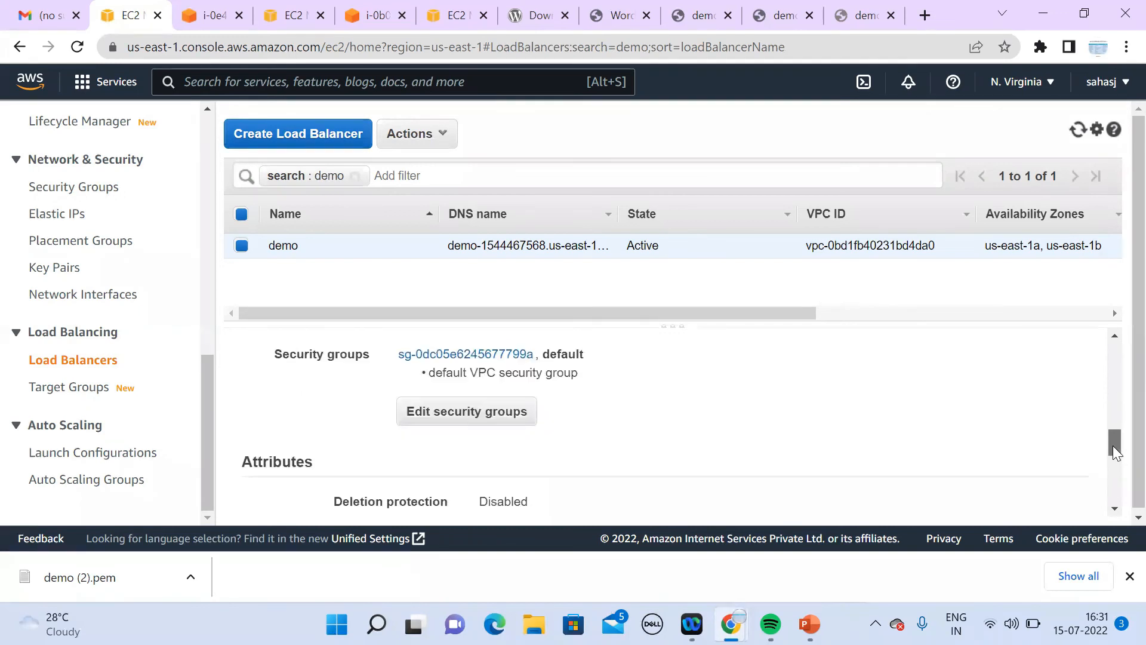
Step: Give the demo load balancer the demo security group instead of default, and save
{"action": "left_click", "coordinate": [467, 411]}
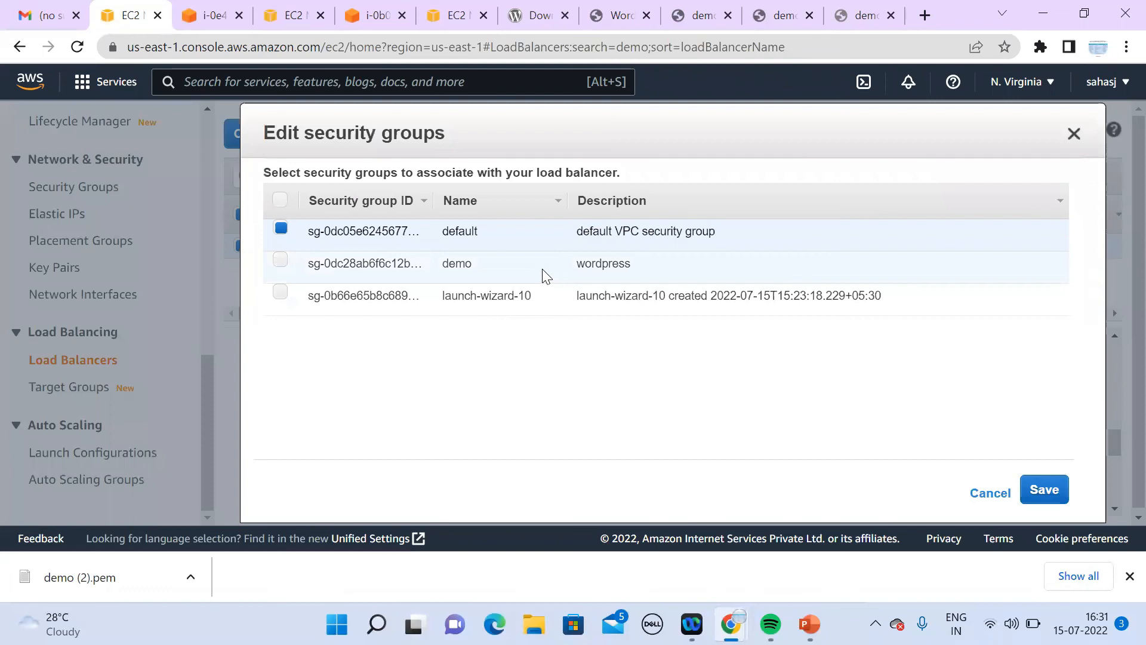
{"action": "left_click", "coordinate": [280, 262]}
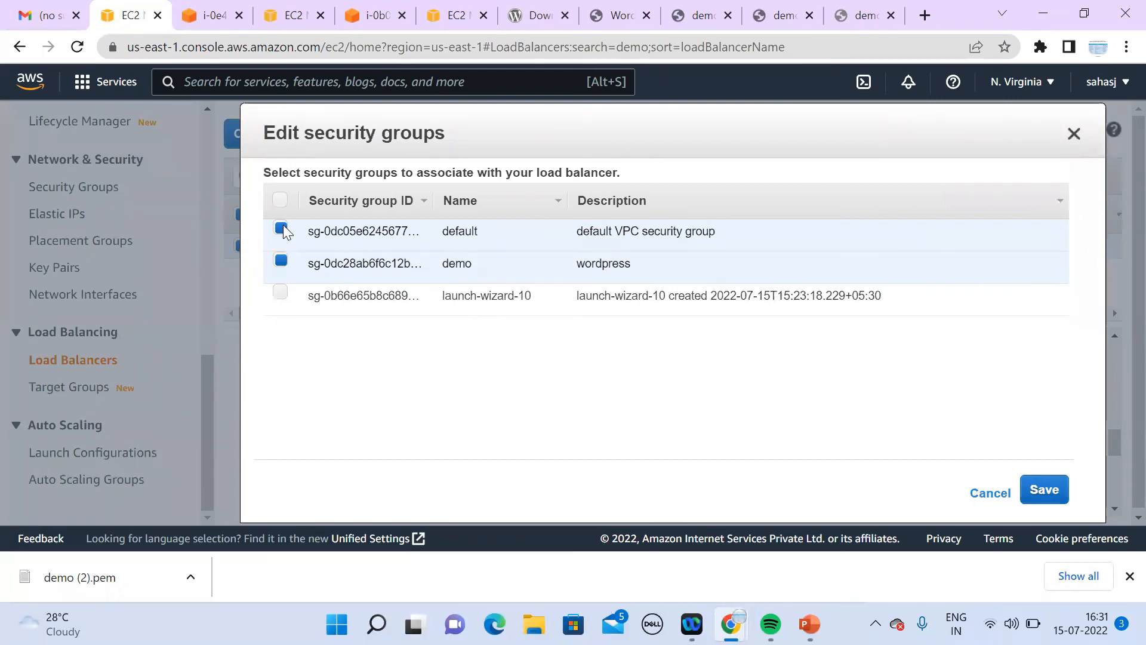
{"action": "left_click", "coordinate": [281, 229]}
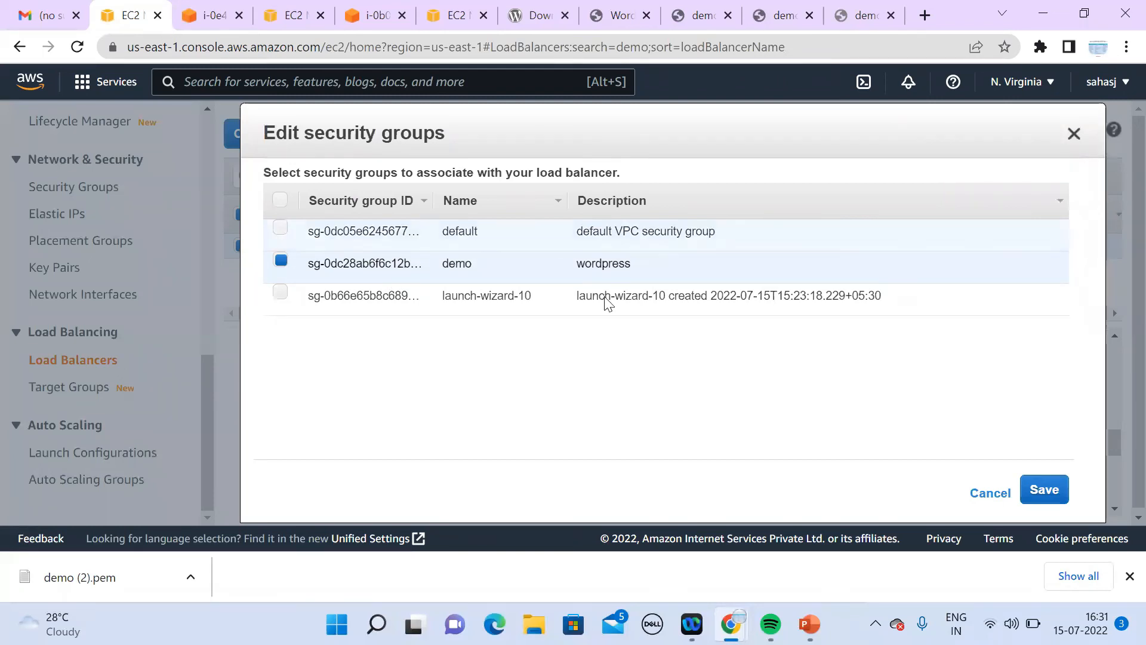
{"action": "left_click", "coordinate": [1051, 493]}
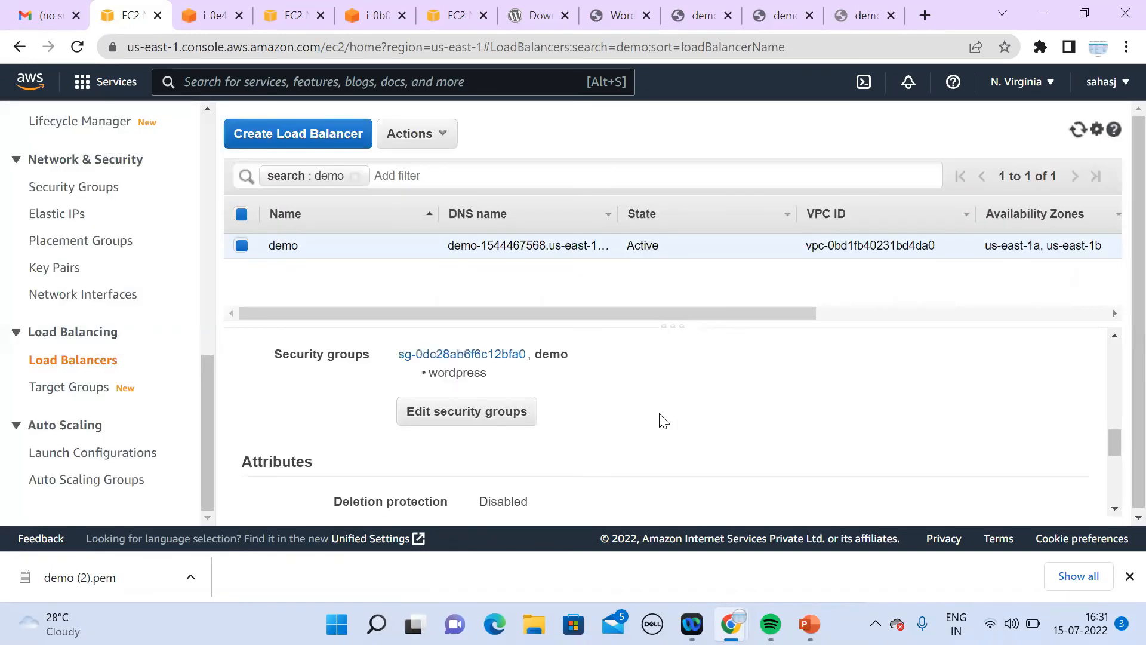
{"action": "left_click_drag", "start_coordinate": [1113, 443], "coordinate": [1102, 296]}
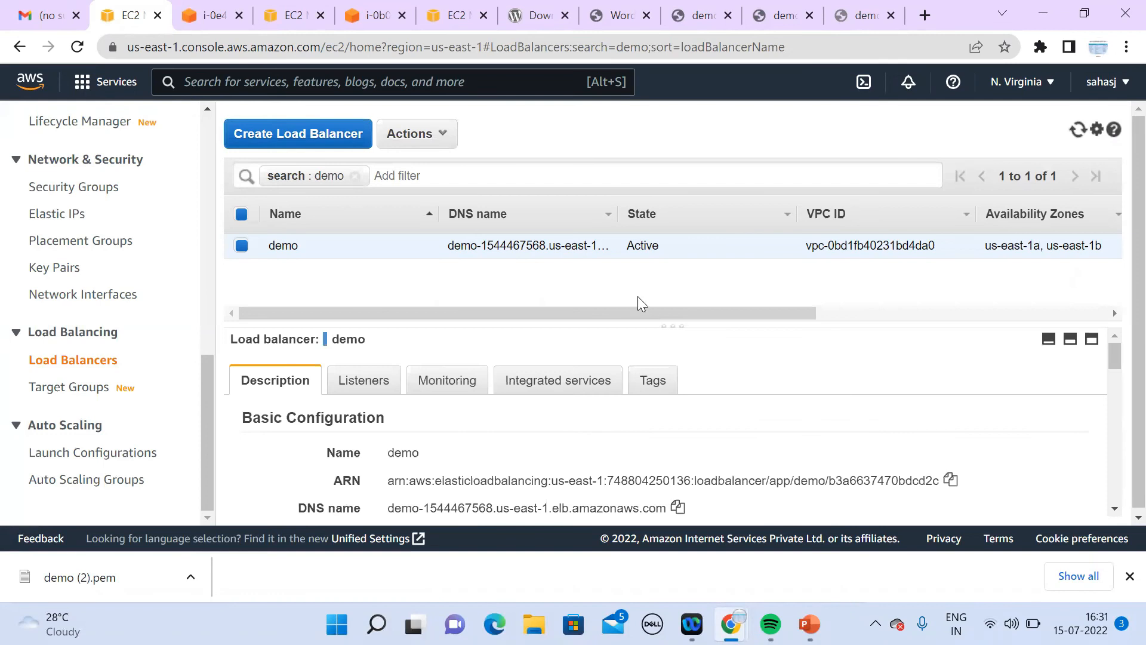
{"action": "left_click", "coordinate": [98, 389]}
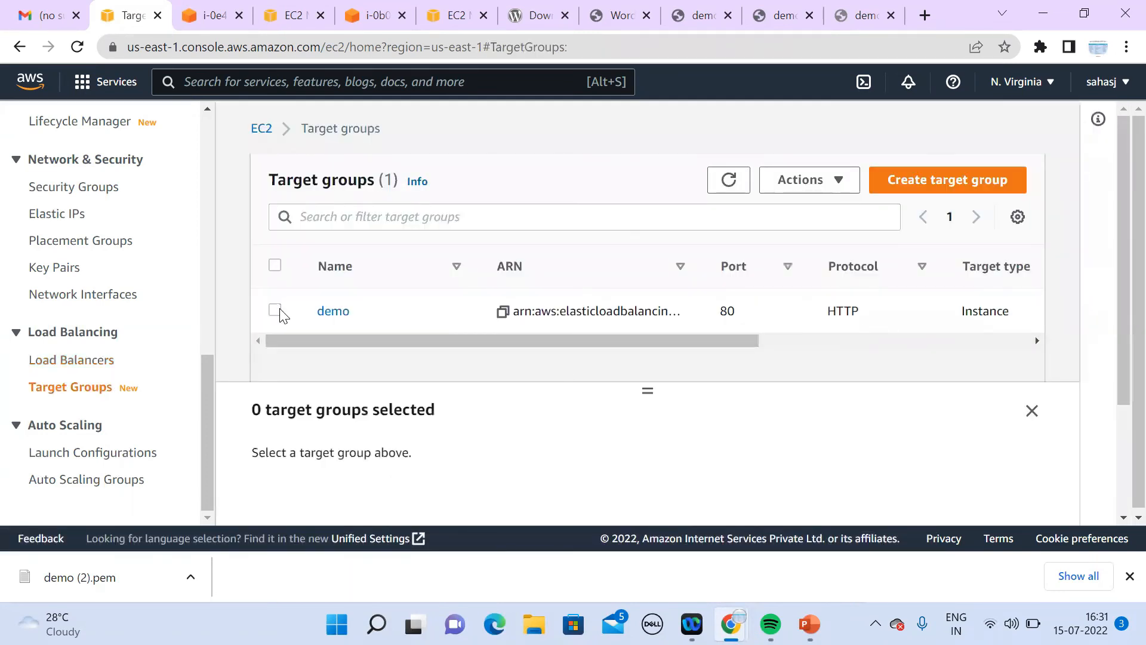
Step: Show the demo target group's registered targets and refresh their health statuses several times
{"action": "left_click", "coordinate": [426, 329]}
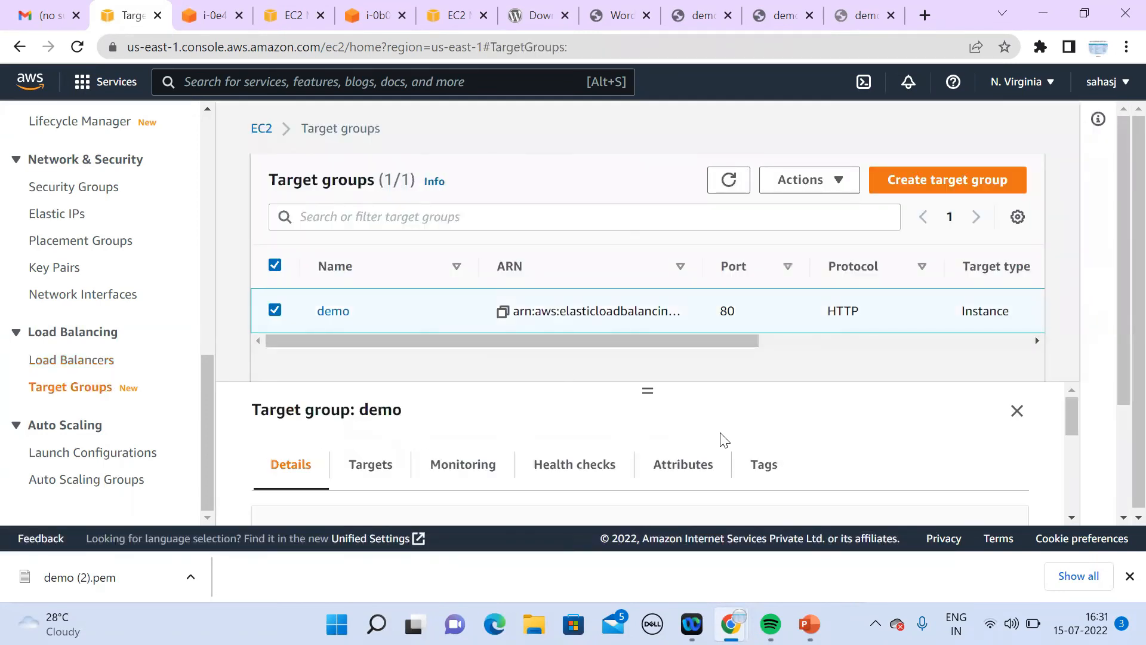
{"action": "left_click", "coordinate": [1073, 519]}
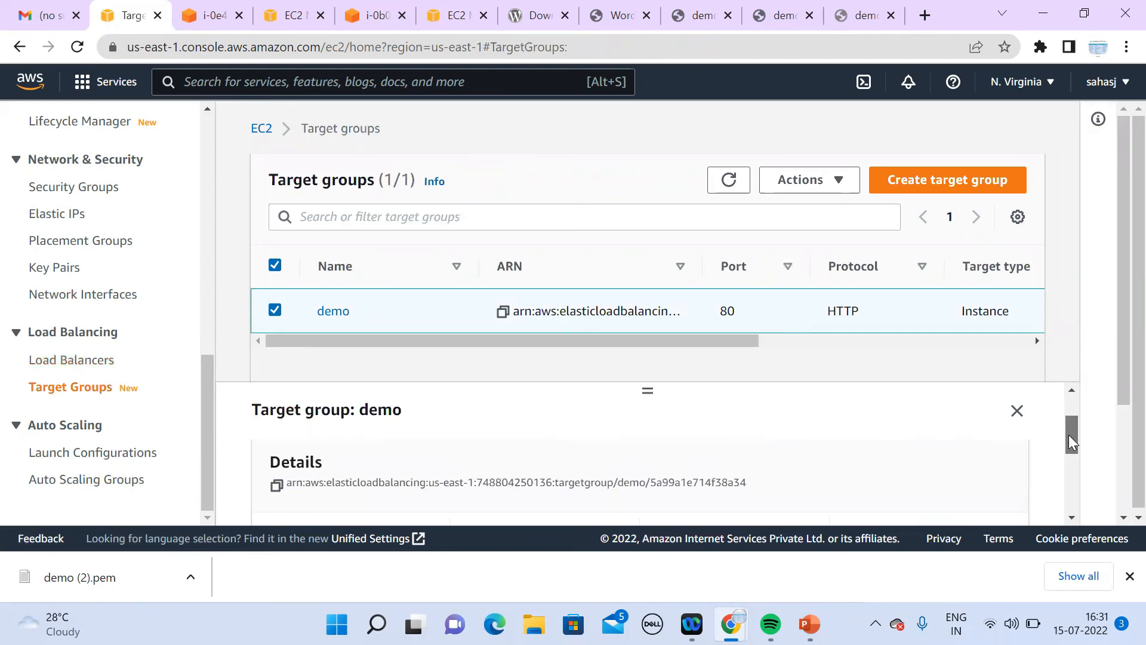
{"action": "left_click_drag", "start_coordinate": [1069, 435], "coordinate": [1068, 404]}
{"action": "left_click", "coordinate": [374, 470]}
{"action": "left_click", "coordinate": [1072, 518]}
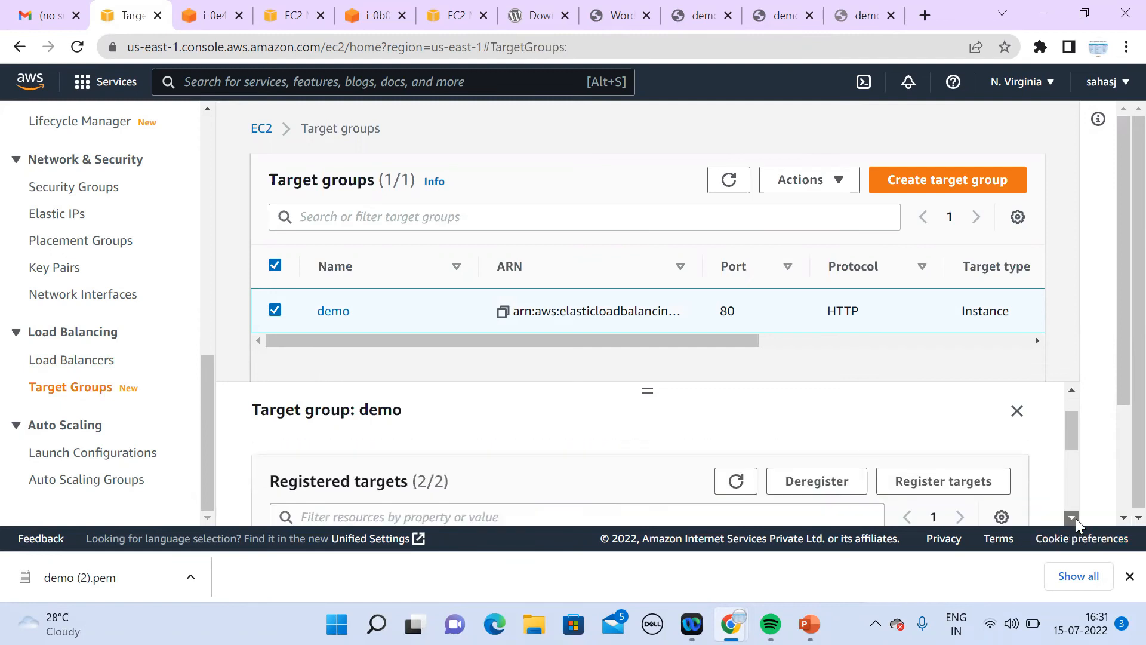
{"action": "scroll", "coordinate": [1076, 518], "scroll_direction": "down", "scroll_amount": 3}
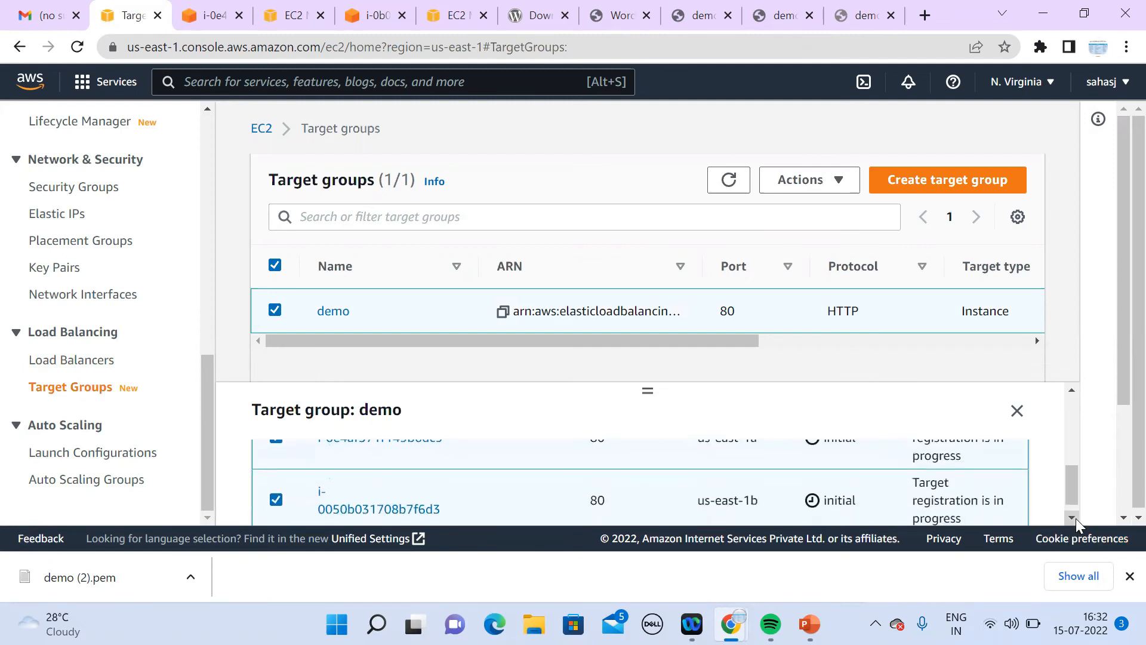
{"action": "left_click_drag", "start_coordinate": [1070, 487], "coordinate": [1066, 433]}
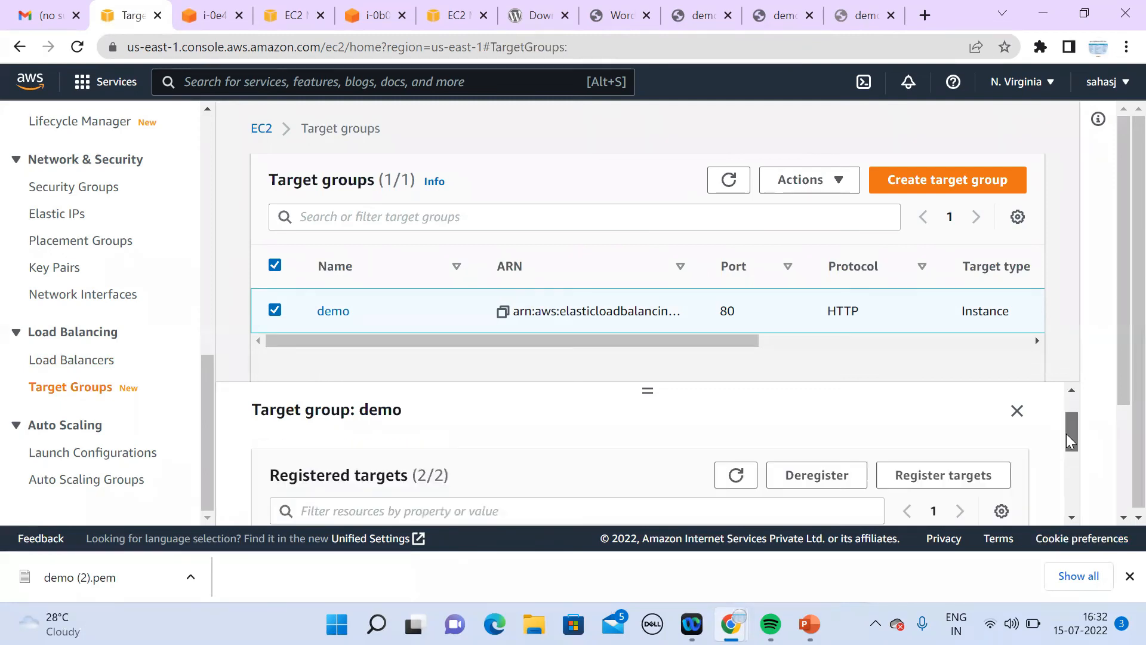
{"action": "left_click", "coordinate": [732, 461]}
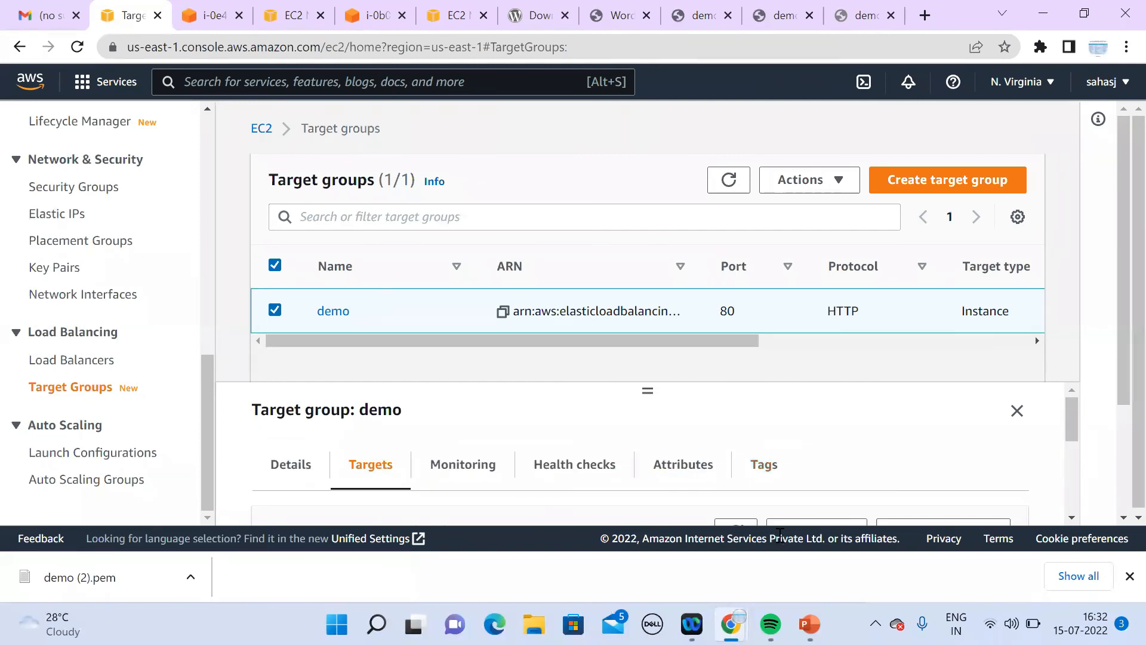
{"action": "left_click", "coordinate": [740, 524]}
{"action": "left_click", "coordinate": [1072, 517]}
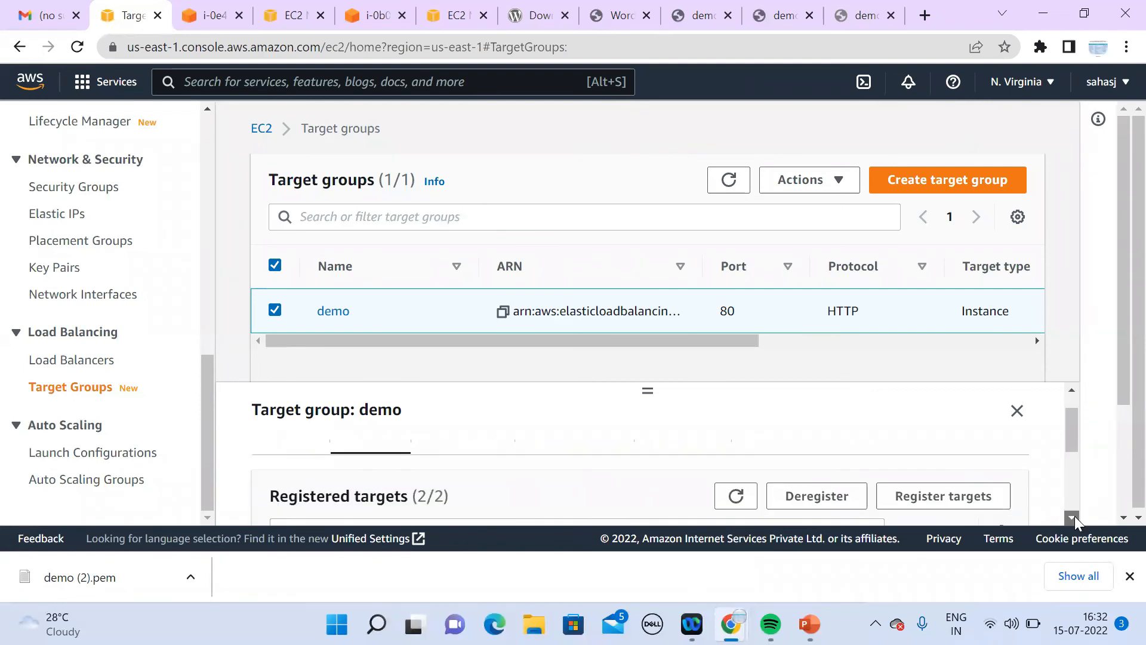
{"action": "left_click", "coordinate": [1072, 517]}
{"action": "left_click", "coordinate": [1073, 517]}
{"action": "left_click", "coordinate": [1073, 517]}
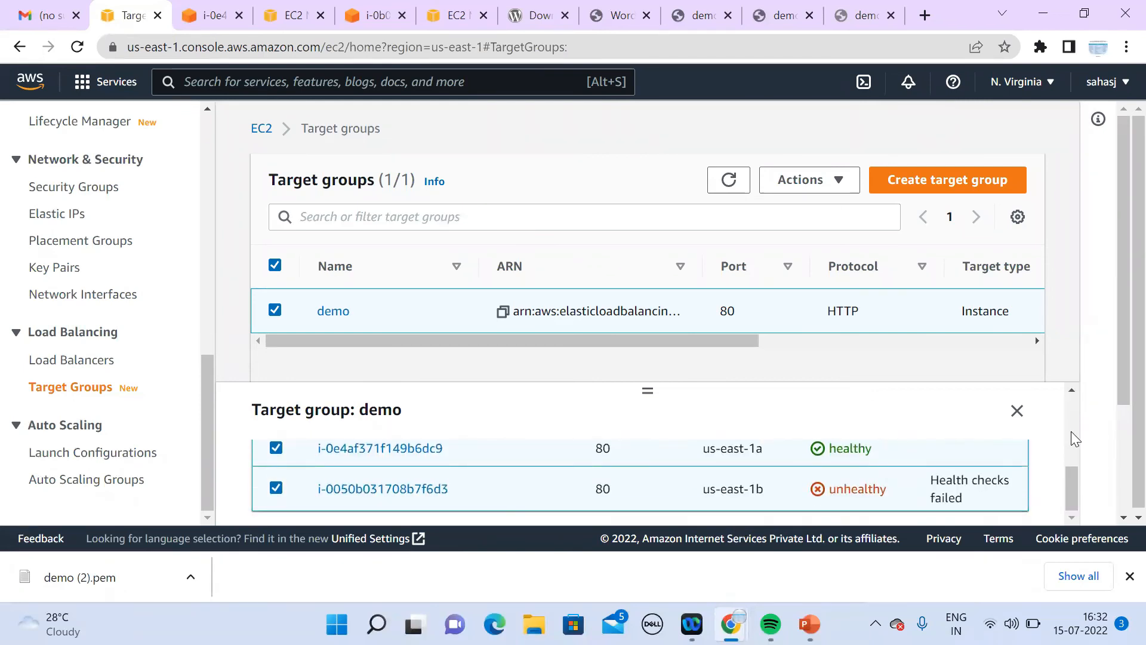
Step: Reload the demo site through the load balancer, then compare the healthy and unhealthy target statuses
{"action": "left_click", "coordinate": [866, 16]}
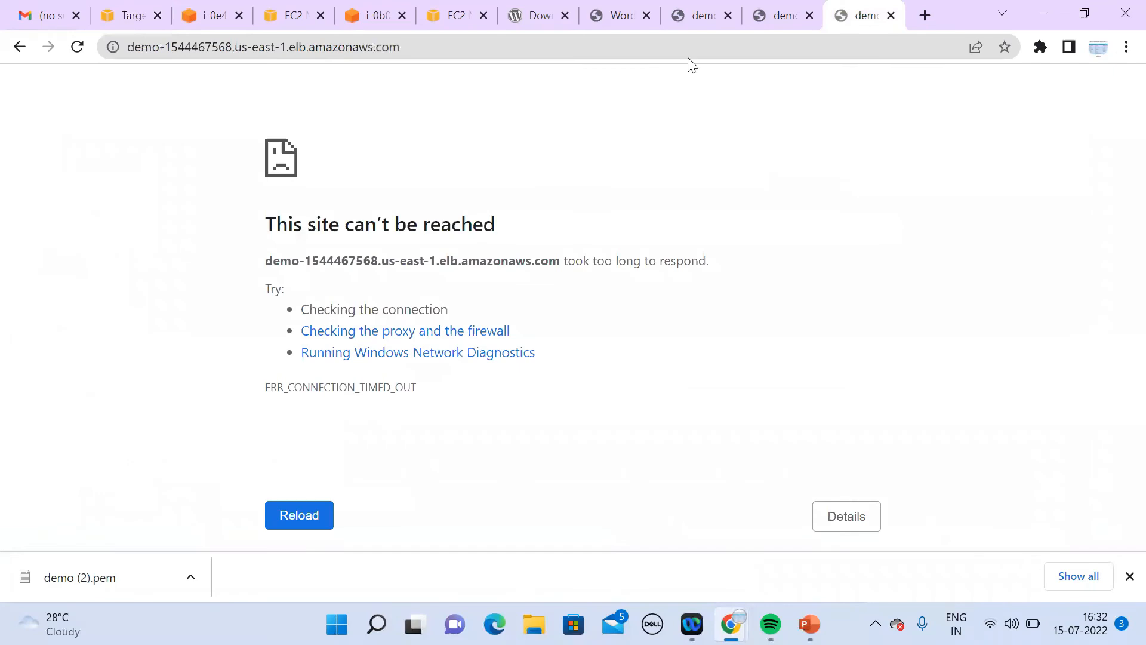
{"action": "left_click", "coordinate": [688, 58]}
{"action": "key", "text": "Return"}
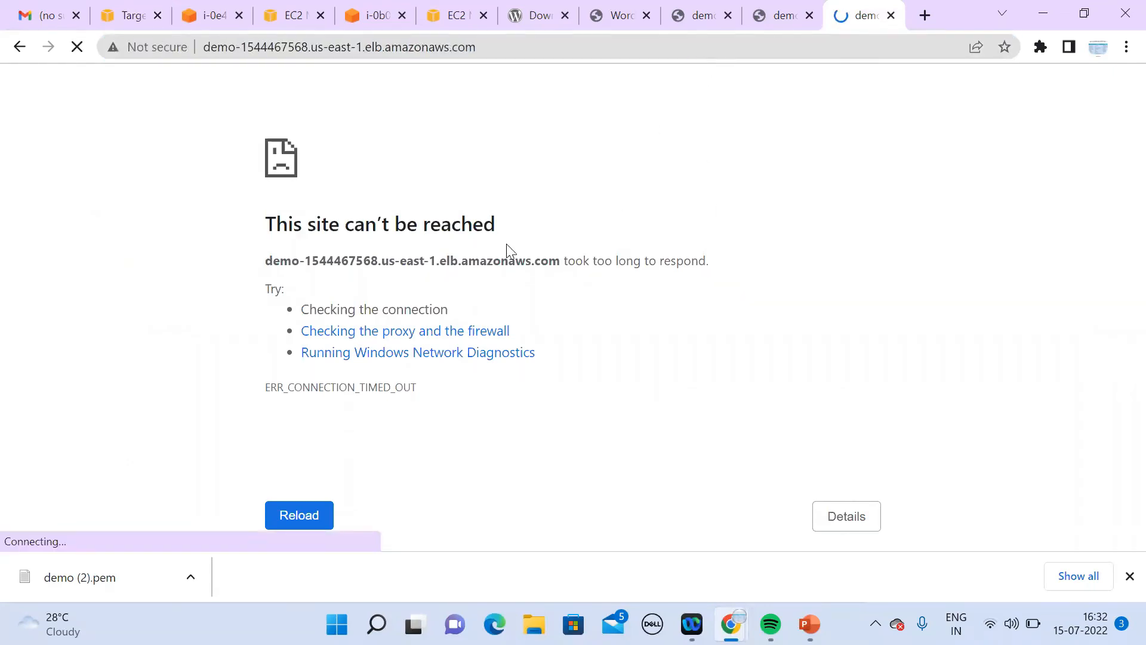
{"action": "left_click", "coordinate": [137, 21]}
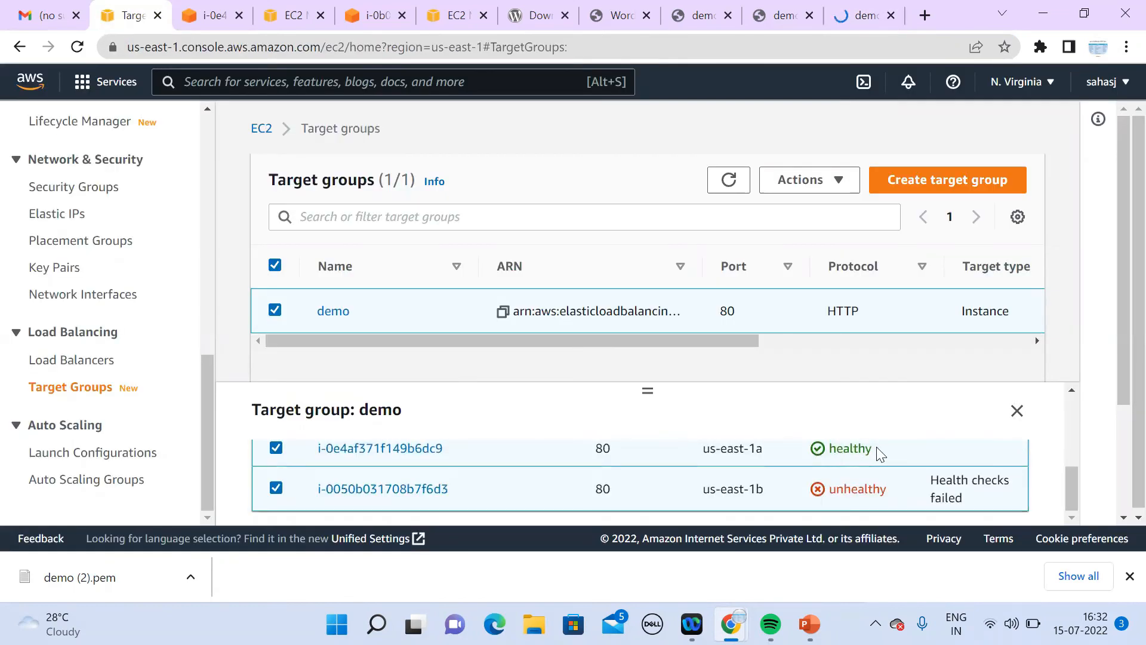
{"action": "double_click", "coordinate": [838, 448]}
{"action": "left_click_drag", "start_coordinate": [888, 488], "coordinate": [847, 489]}
{"action": "left_click_drag", "start_coordinate": [208, 468], "coordinate": [208, 251]}
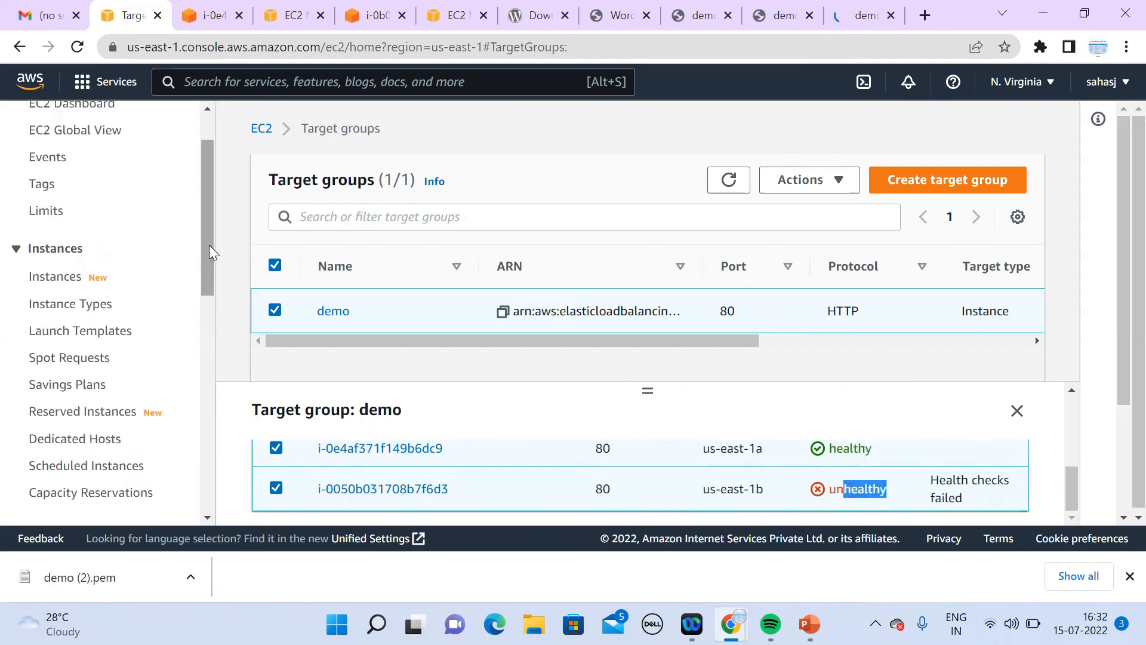
{"action": "left_click", "coordinate": [82, 279]}
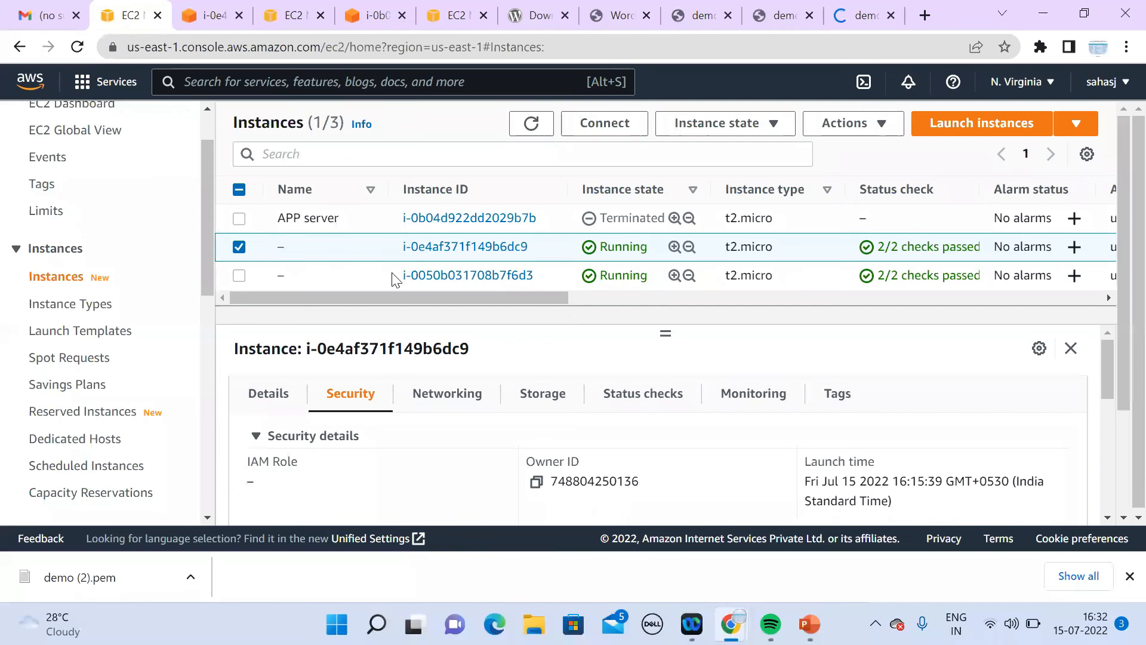
Step: Select instance i-0e4af371f149b6dc9 and review its systemctl start/enable commands for httpd and php-fpm
{"action": "left_click", "coordinate": [358, 278]}
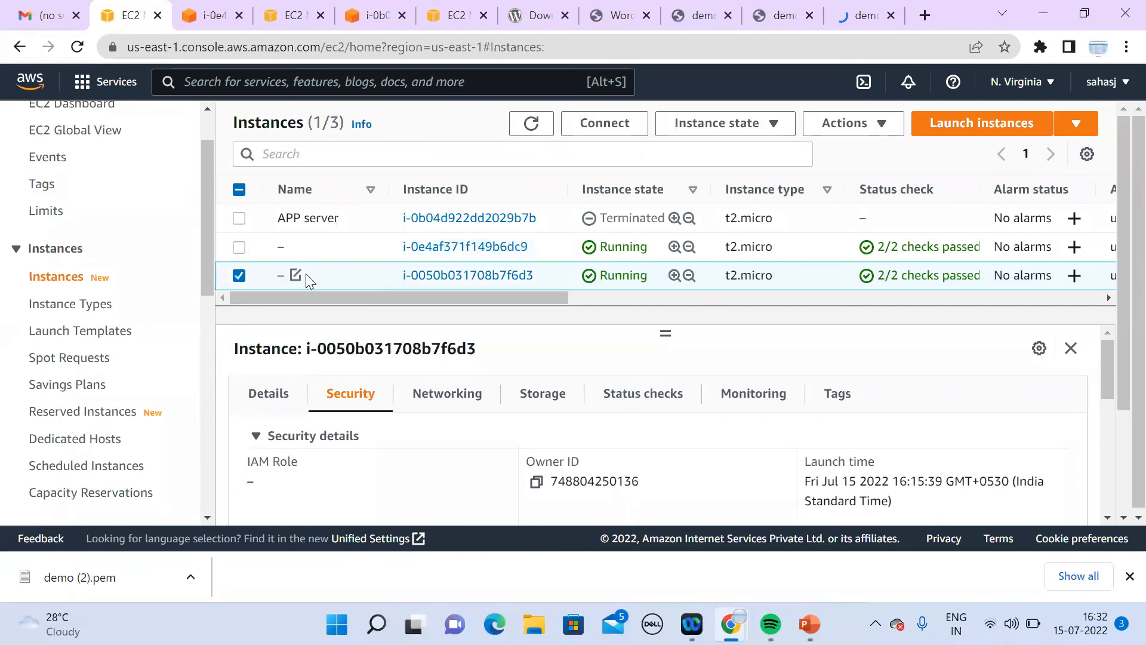
{"action": "left_click", "coordinate": [240, 247]}
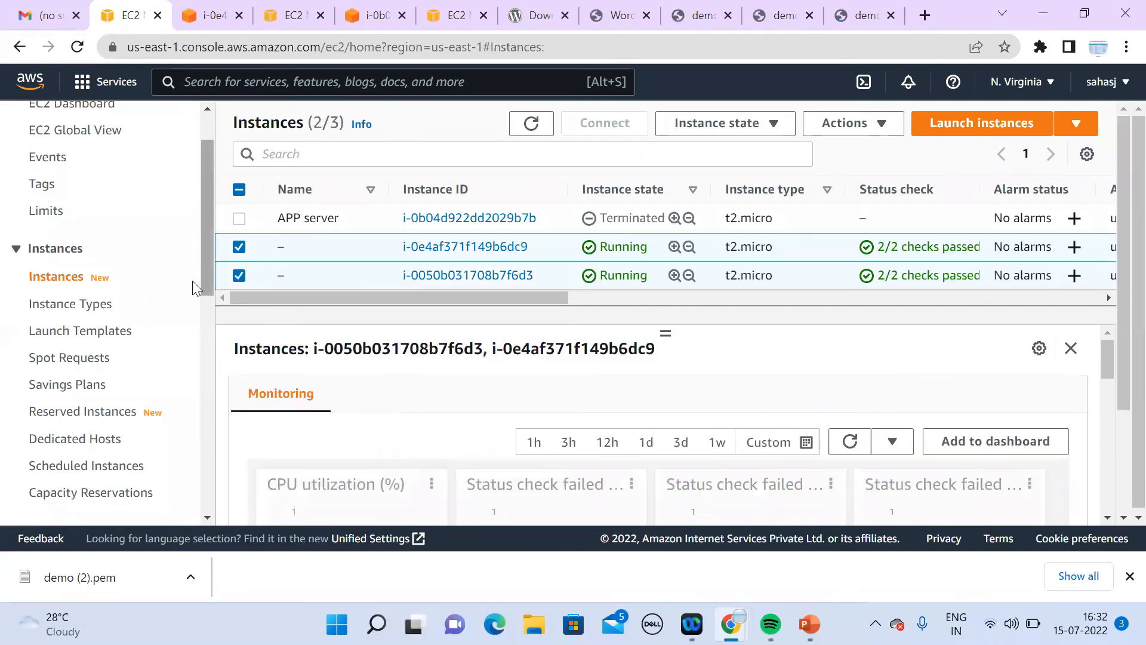
{"action": "left_click", "coordinate": [239, 276]}
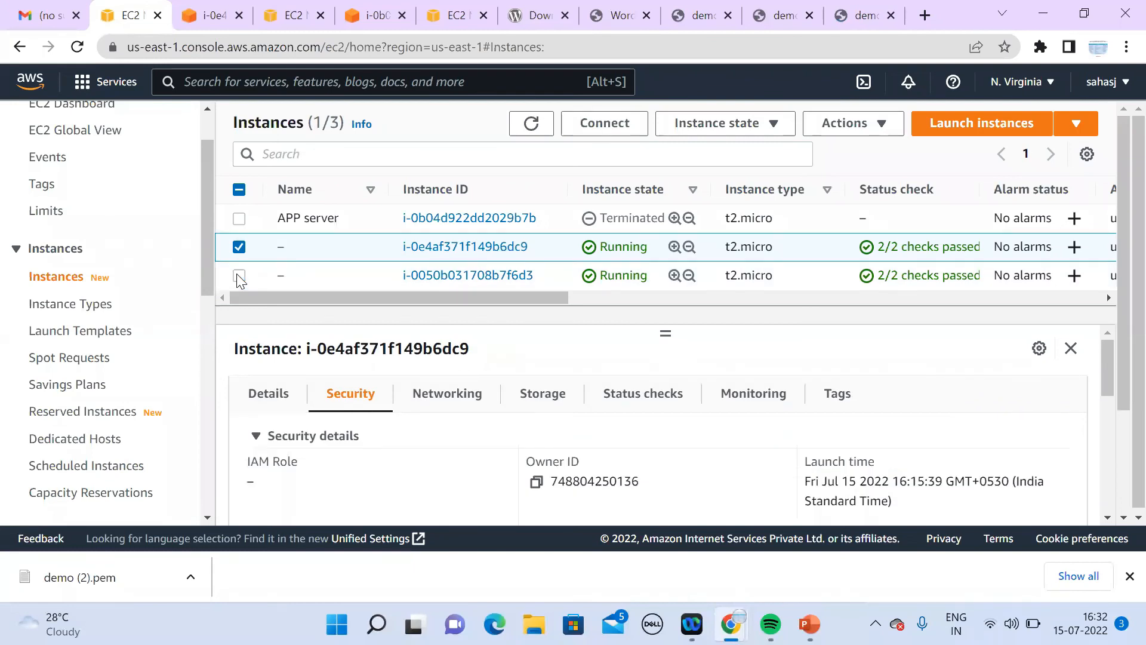
{"action": "left_click", "coordinate": [207, 18]}
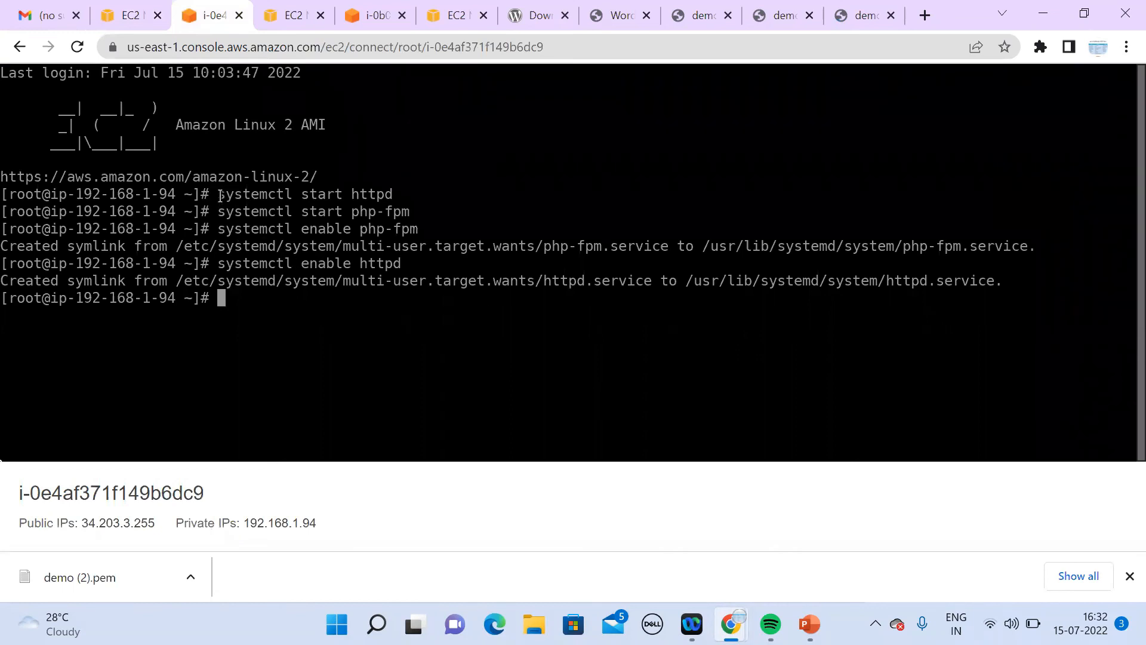
{"action": "mouse_move", "coordinate": [218, 196]}
{"action": "left_mouse_down"}
{"action": "mouse_move", "coordinate": [403, 194]}
{"action": "mouse_move", "coordinate": [227, 211]}
{"action": "left_mouse_up"}
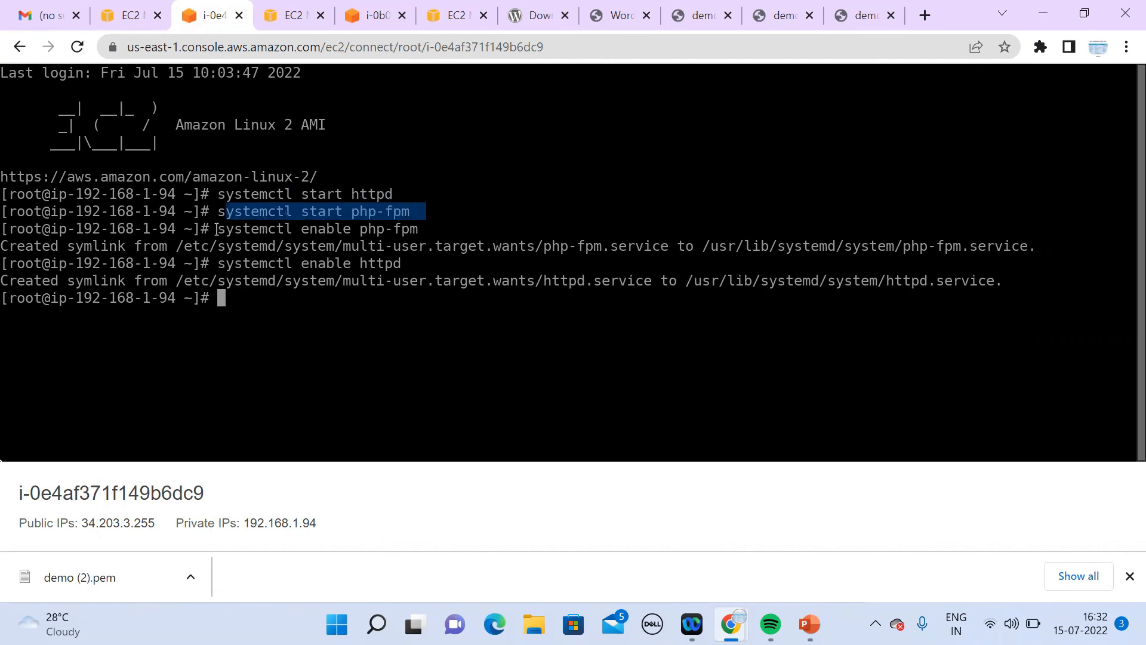
{"action": "left_click_drag", "start_coordinate": [210, 228], "coordinate": [446, 231]}
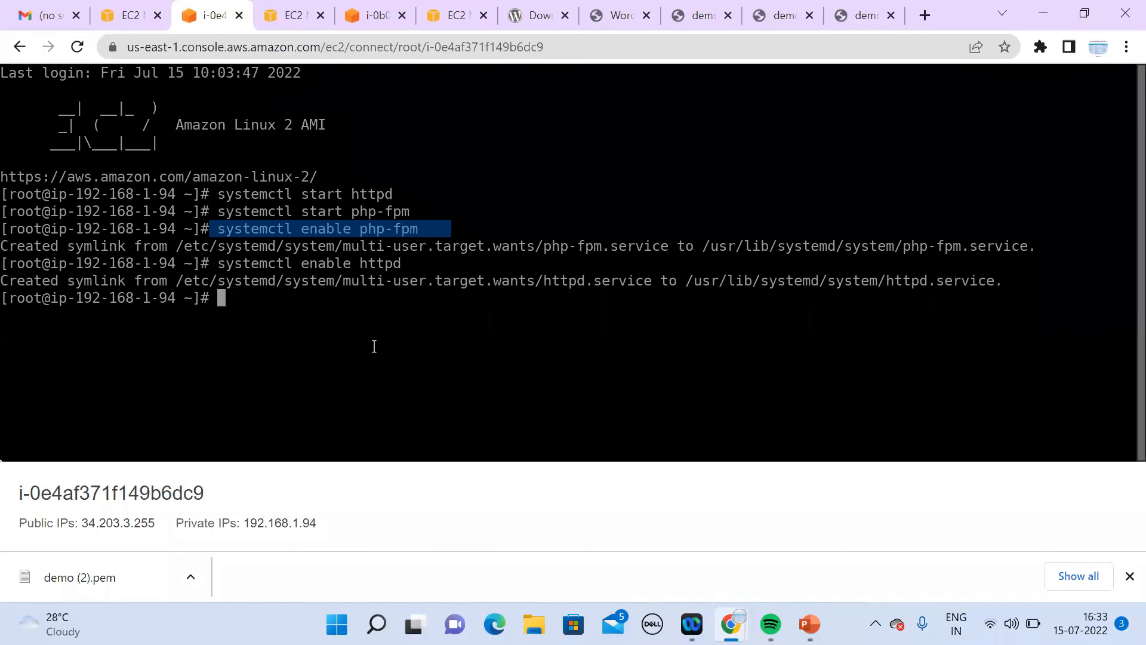
{"action": "left_click_drag", "start_coordinate": [210, 229], "coordinate": [402, 229]}
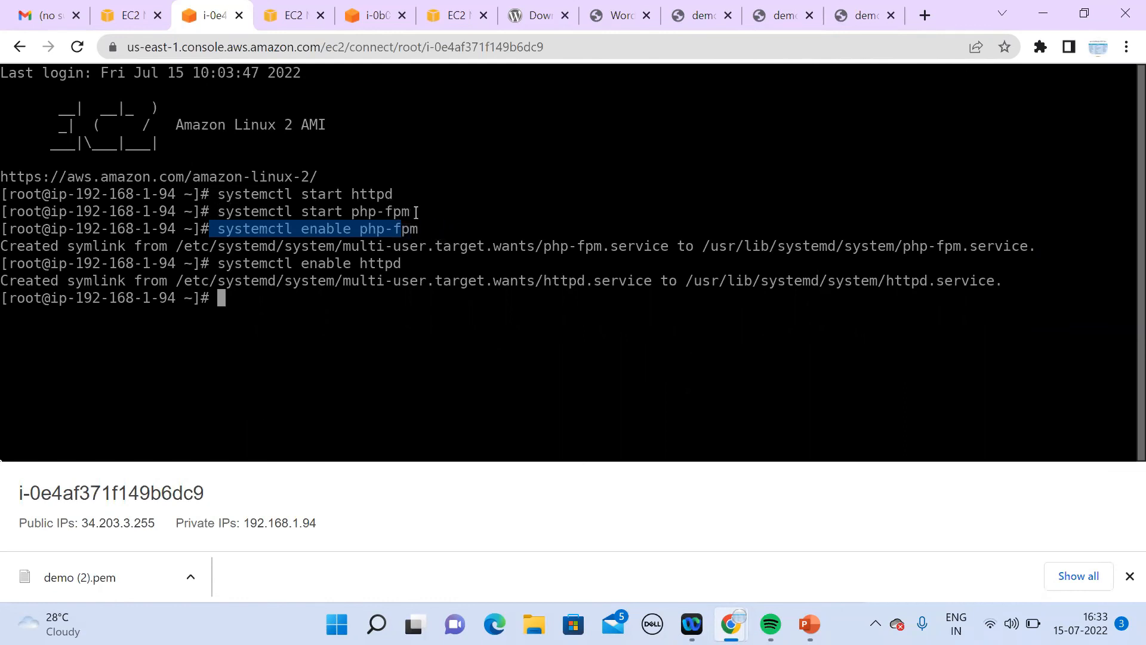
{"action": "left_click_drag", "start_coordinate": [425, 232], "coordinate": [215, 229]}
{"action": "double_click", "coordinate": [355, 212]}
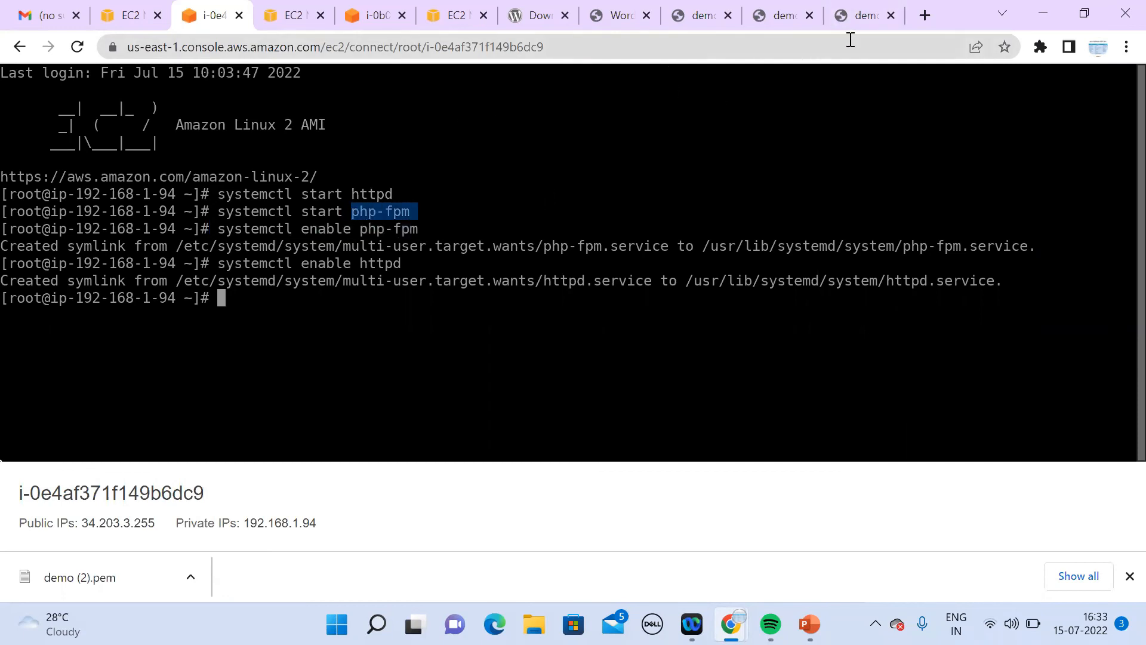
{"action": "left_click", "coordinate": [866, 17]}
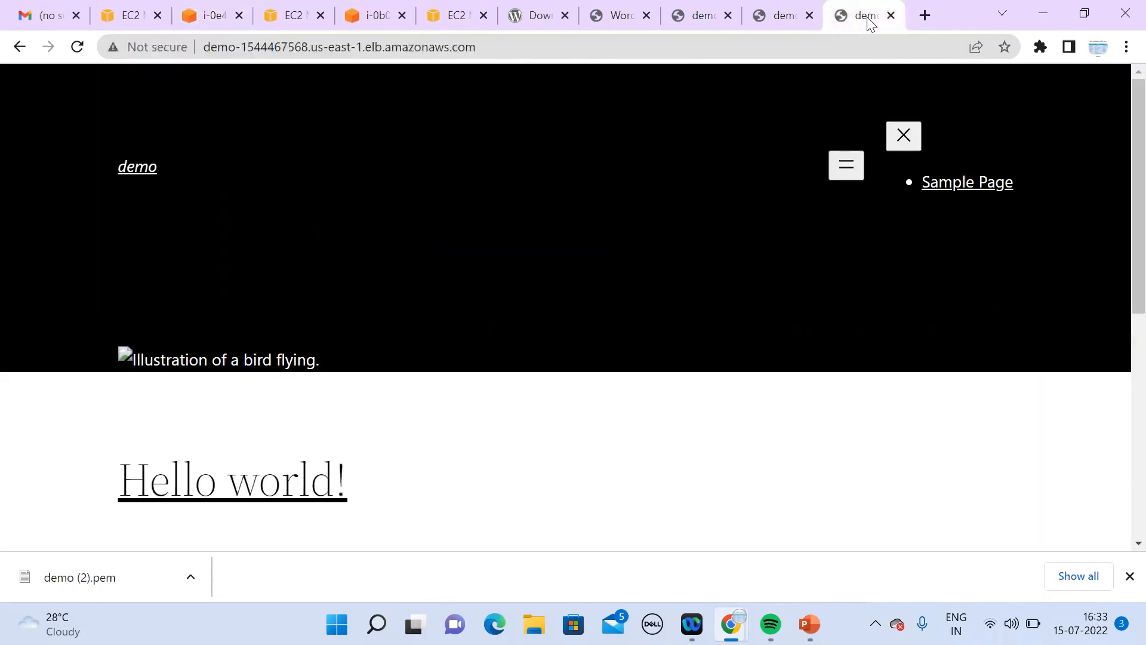
Step: Recheck the php-fpm enable command, then reload the demo site at the load balancer address
{"action": "left_click", "coordinate": [184, 23]}
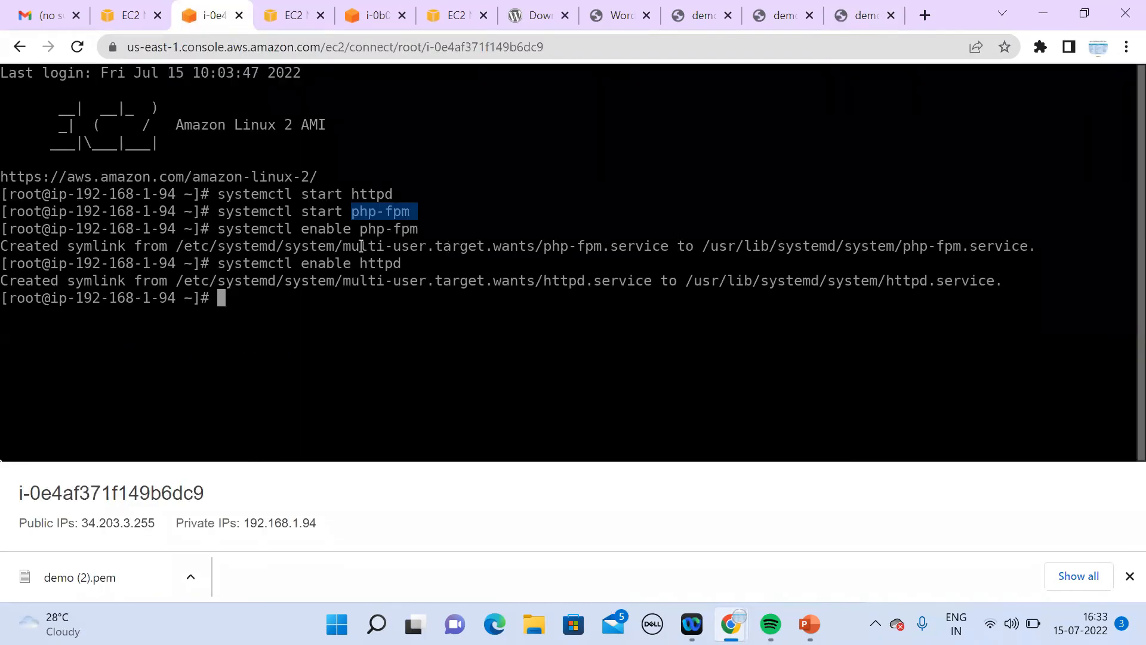
{"action": "left_click_drag", "start_coordinate": [423, 228], "coordinate": [218, 229]}
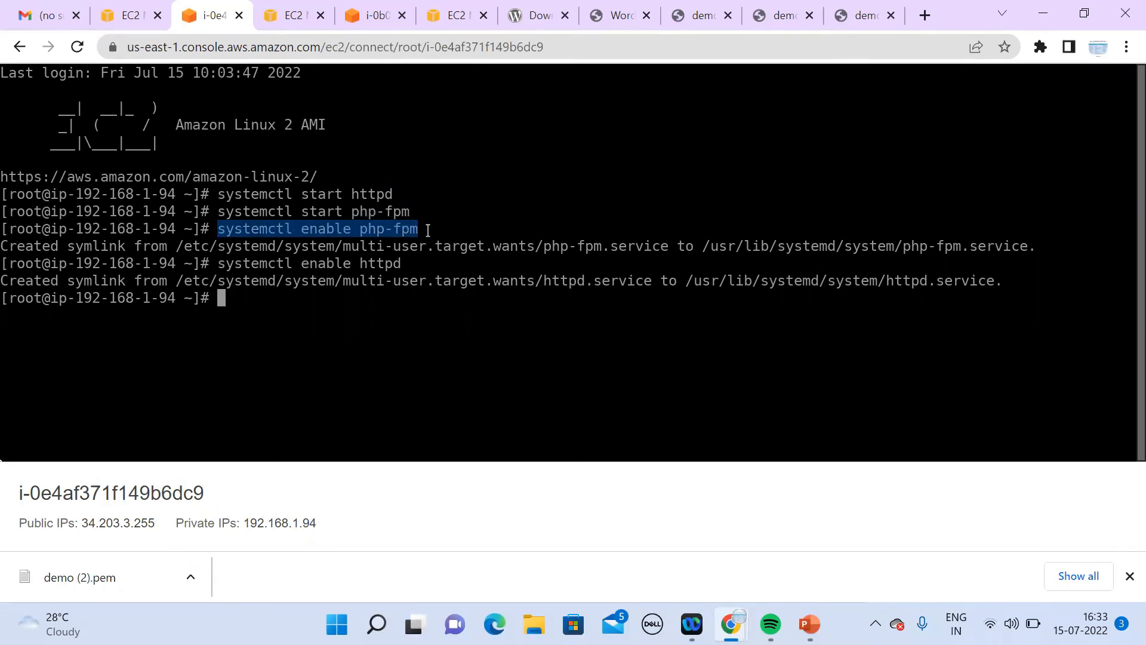
{"action": "left_click", "coordinate": [859, 22]}
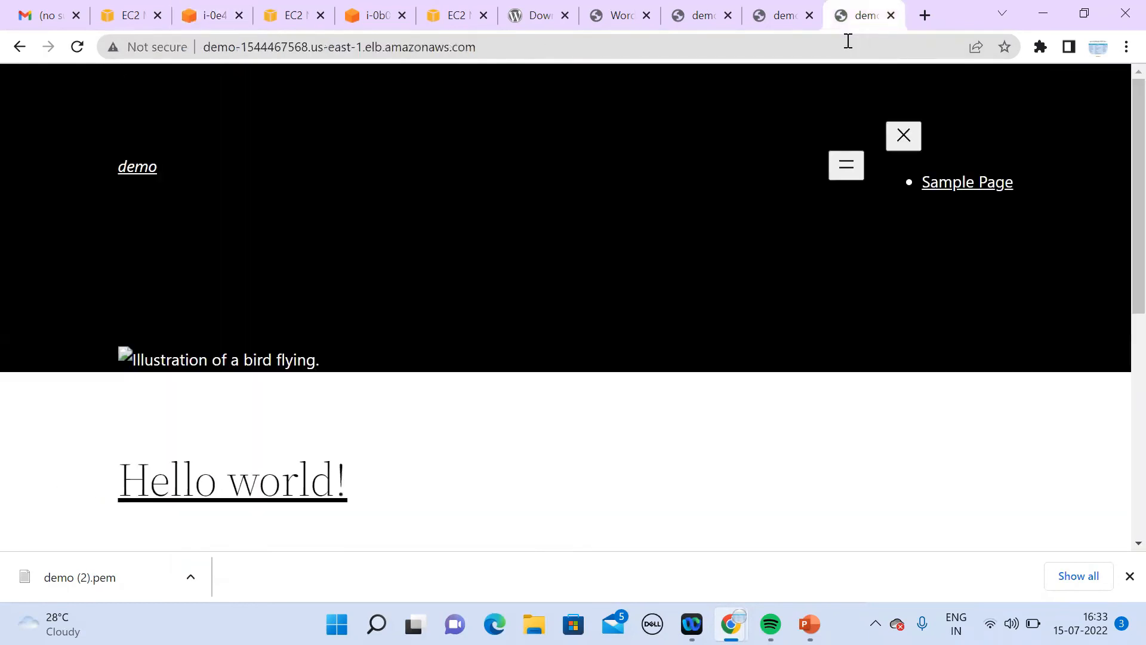
{"action": "left_click", "coordinate": [847, 46]}
{"action": "key", "text": "Return"}
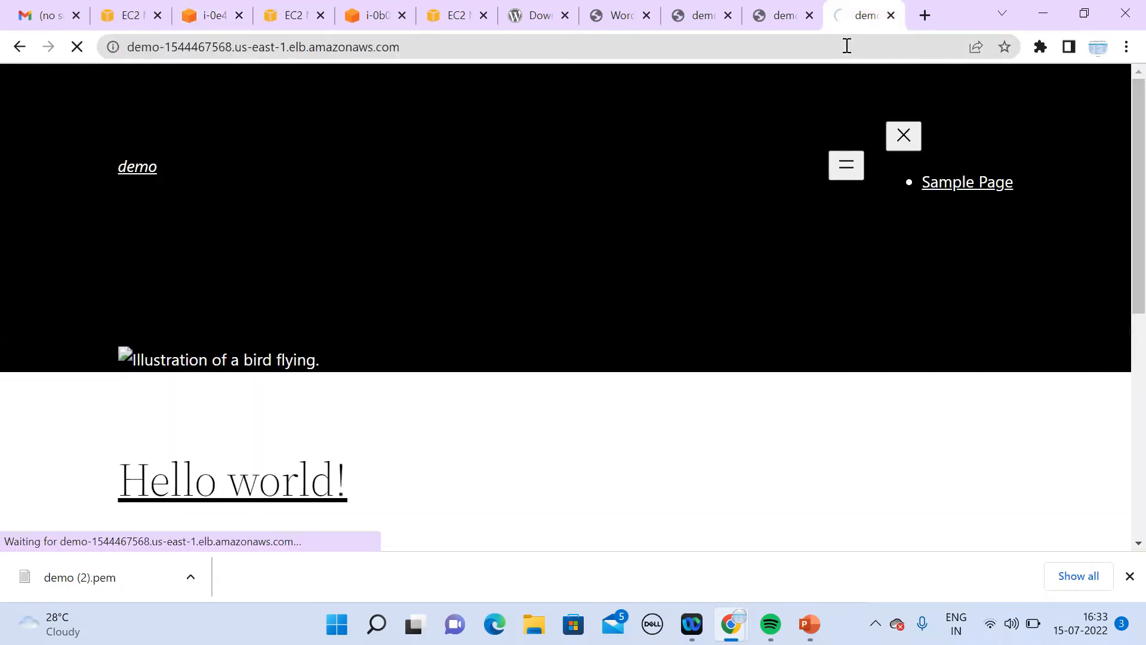
{"action": "left_click", "coordinate": [213, 21]}
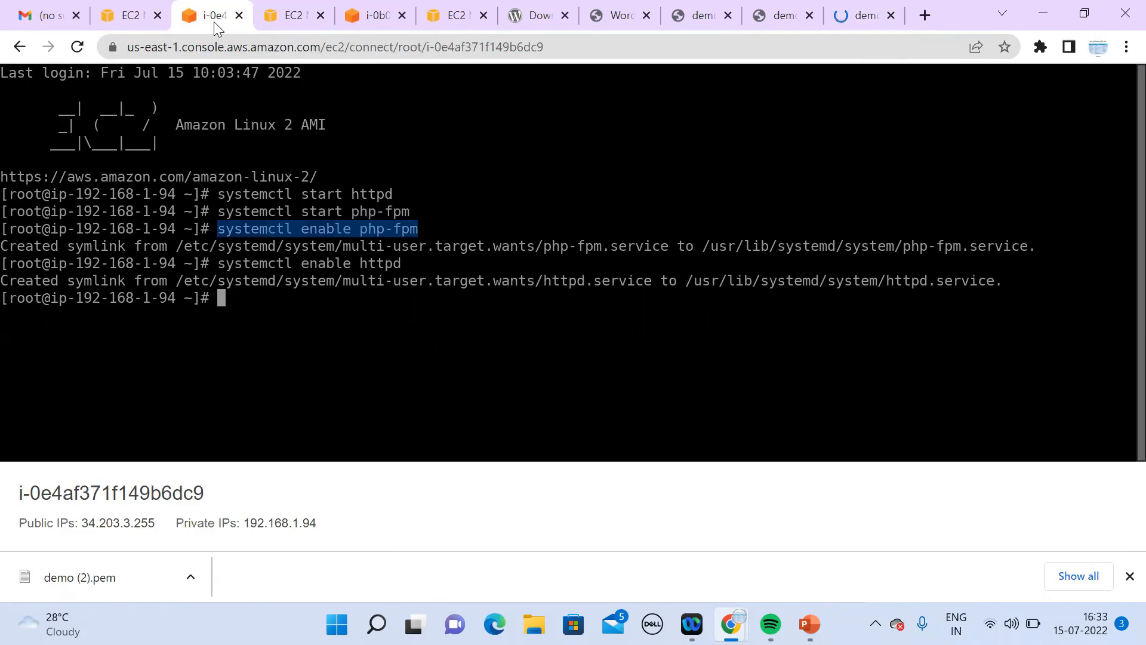
{"action": "left_click", "coordinate": [847, 26]}
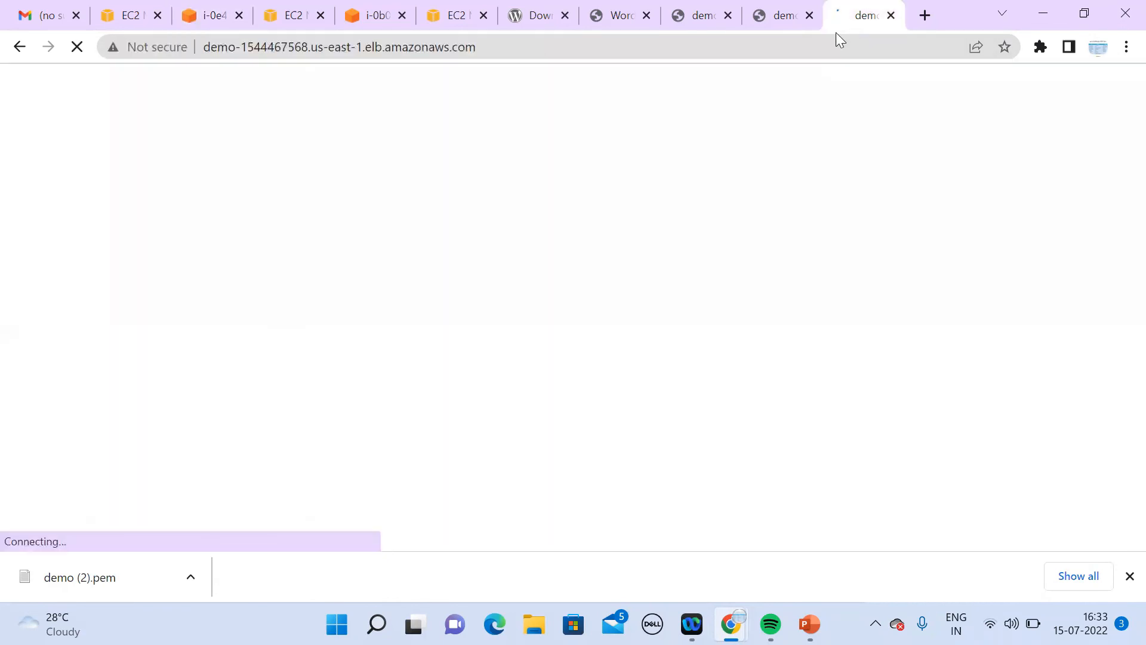
{"action": "left_click", "coordinate": [796, 55]}
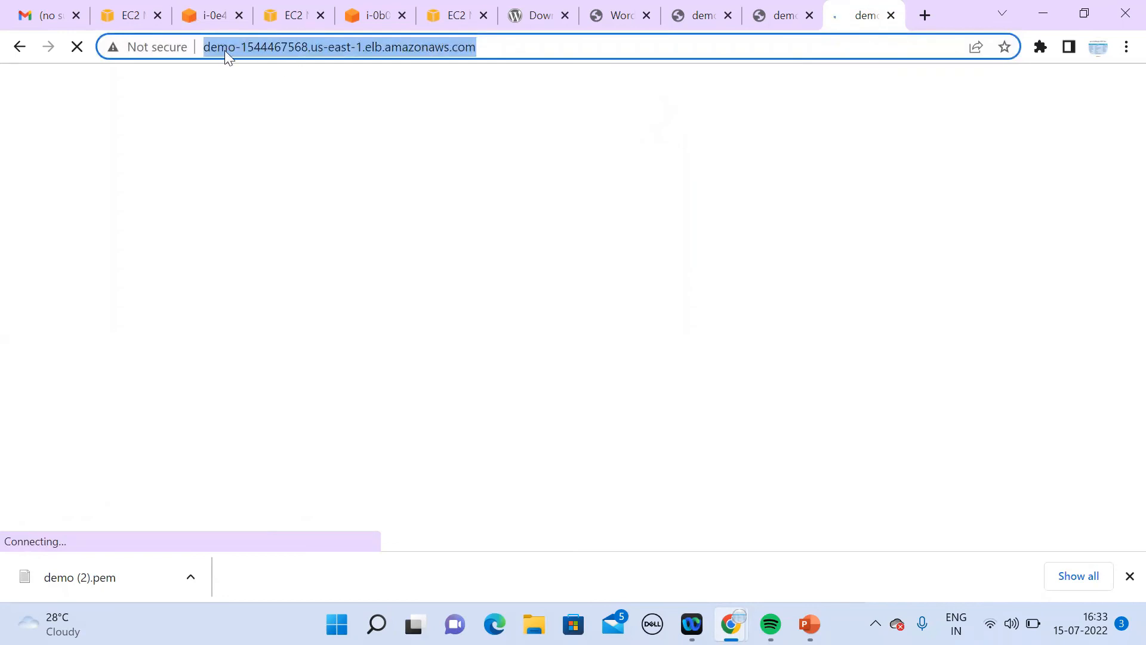
{"action": "left_click", "coordinate": [472, 22]}
{"action": "left_click", "coordinate": [863, 17]}
Step: Find Route 53 by searching 'route' among AWS services and open its Hosted zones page
{"action": "left_click", "coordinate": [130, 22]}
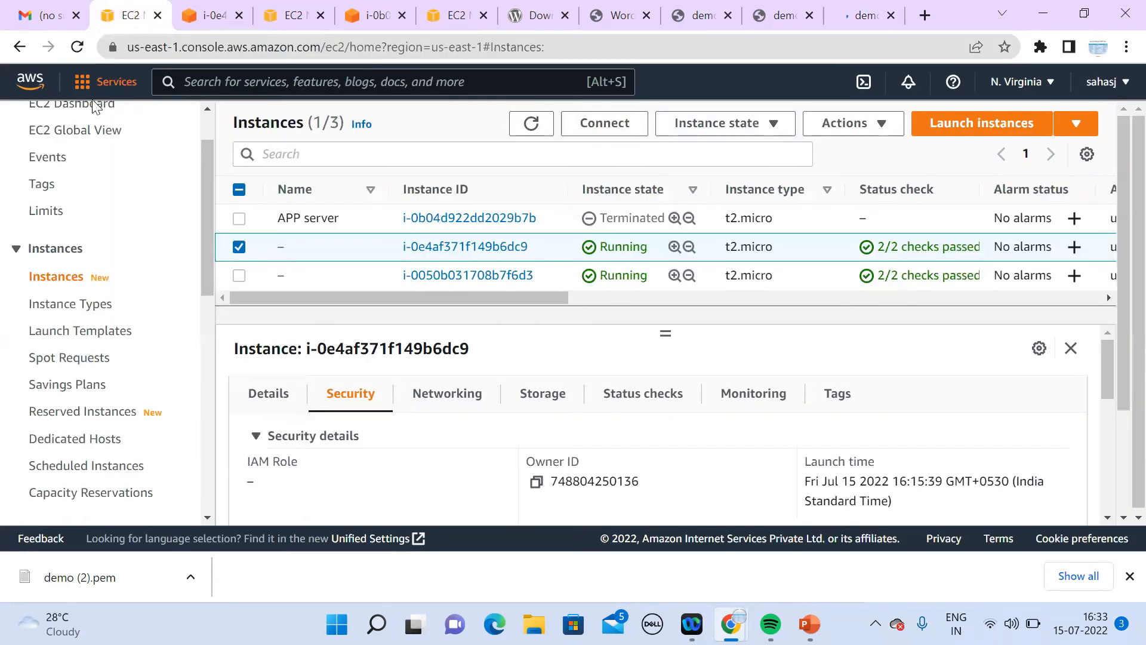
{"action": "left_click", "coordinate": [105, 82]}
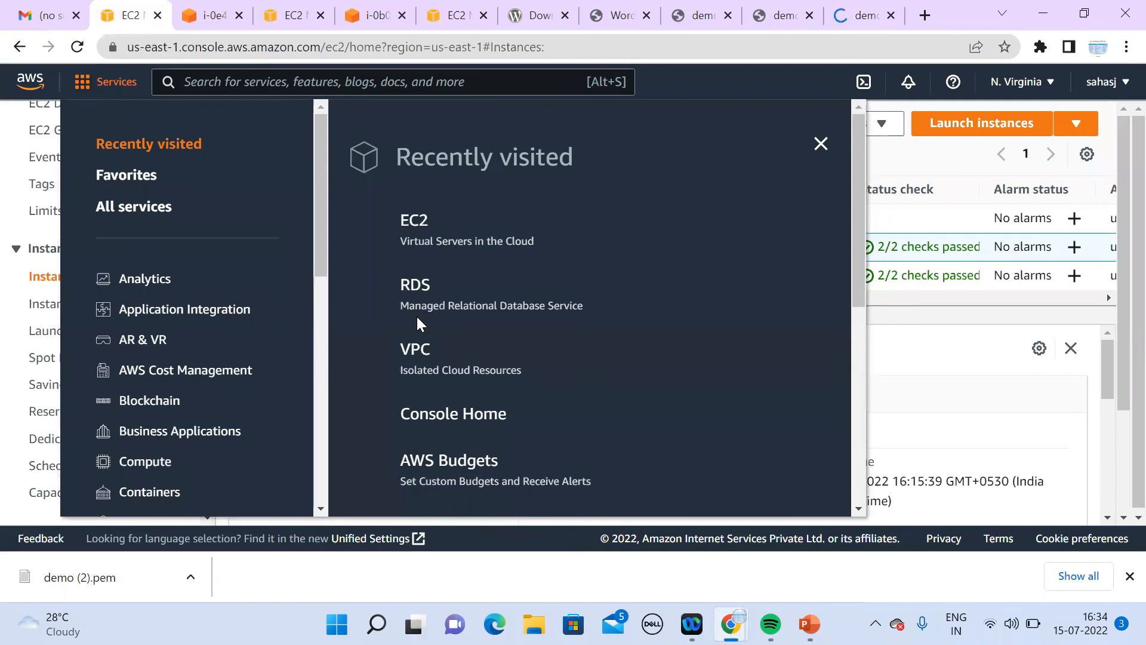
{"action": "left_click", "coordinate": [504, 87]}
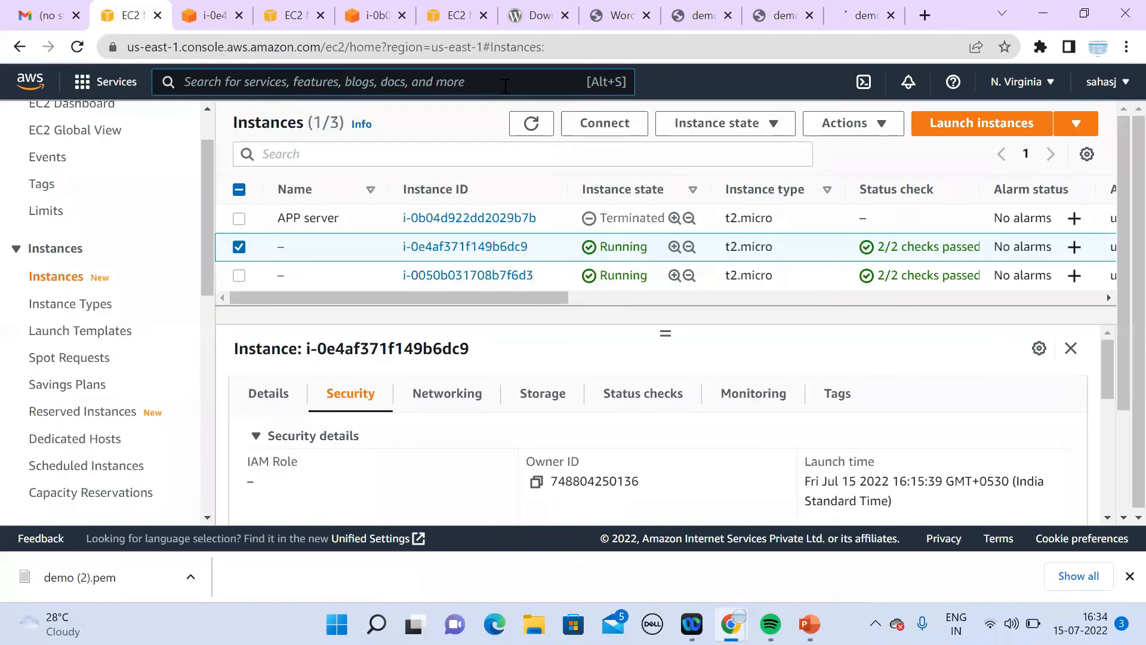
{"action": "type", "text": "route"}
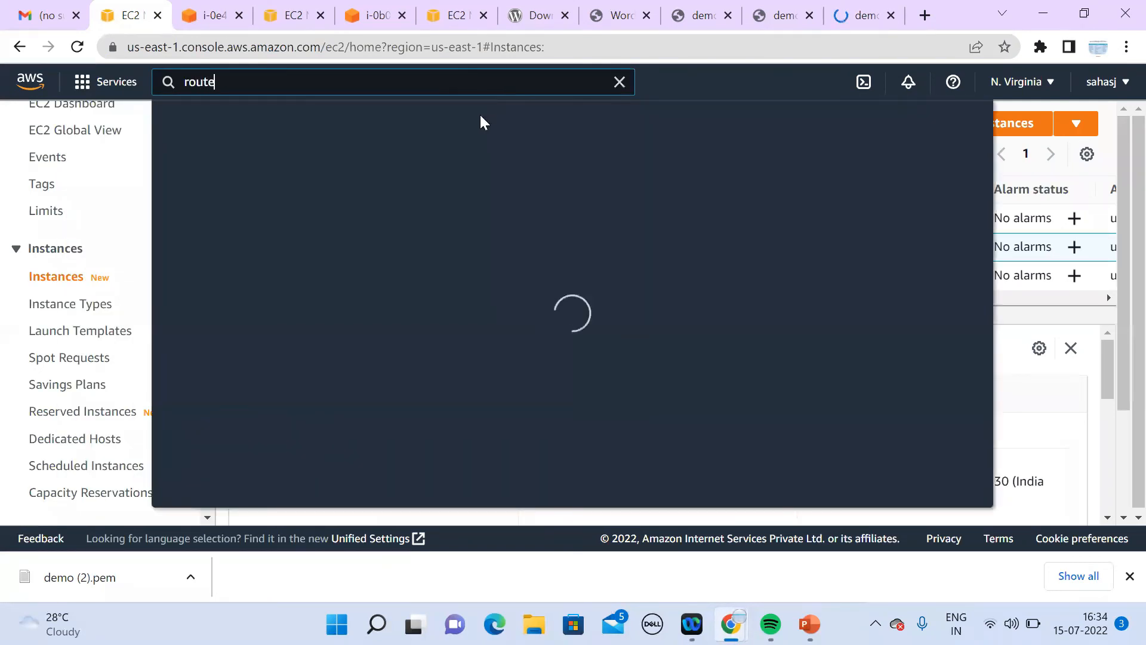
{"action": "left_click", "coordinate": [463, 221]}
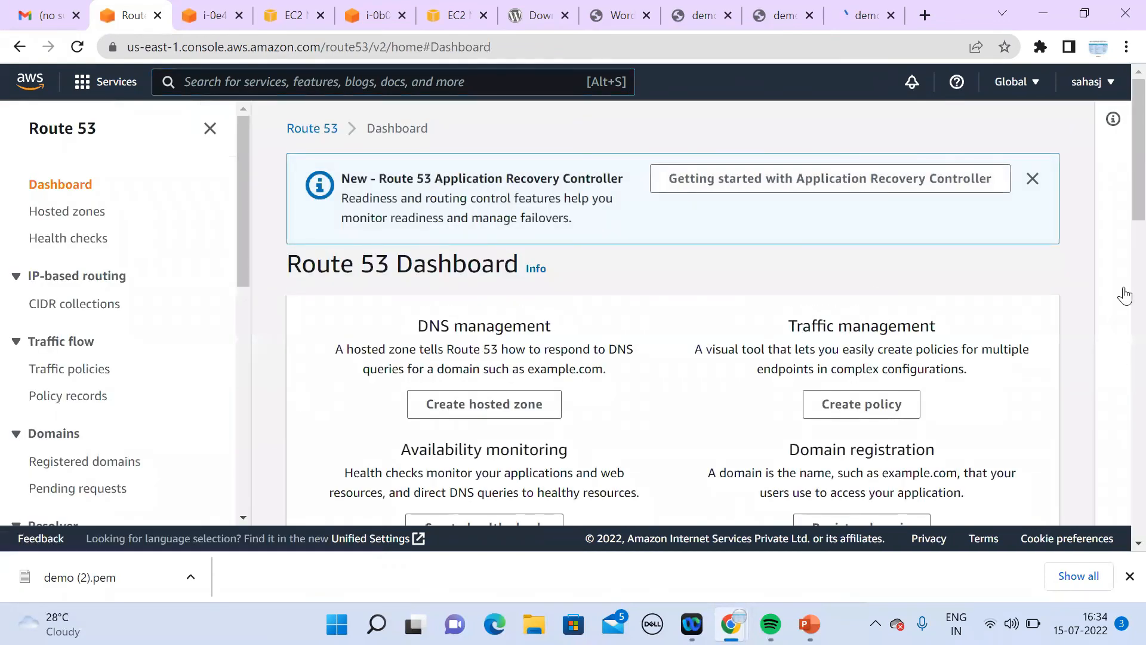
{"action": "scroll", "coordinate": [1121, 253], "scroll_direction": "down", "scroll_amount": 2}
{"action": "scroll", "coordinate": [1121, 254], "scroll_direction": "down", "scroll_amount": 5}
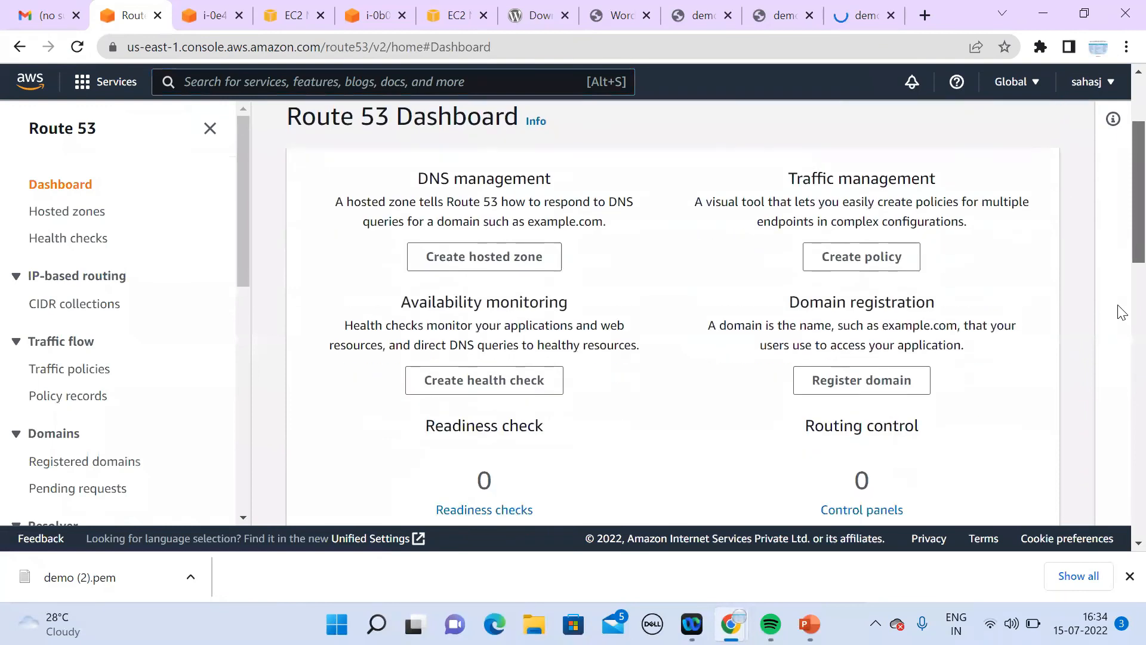
{"action": "scroll", "coordinate": [1121, 254], "scroll_direction": "up", "scroll_amount": 4}
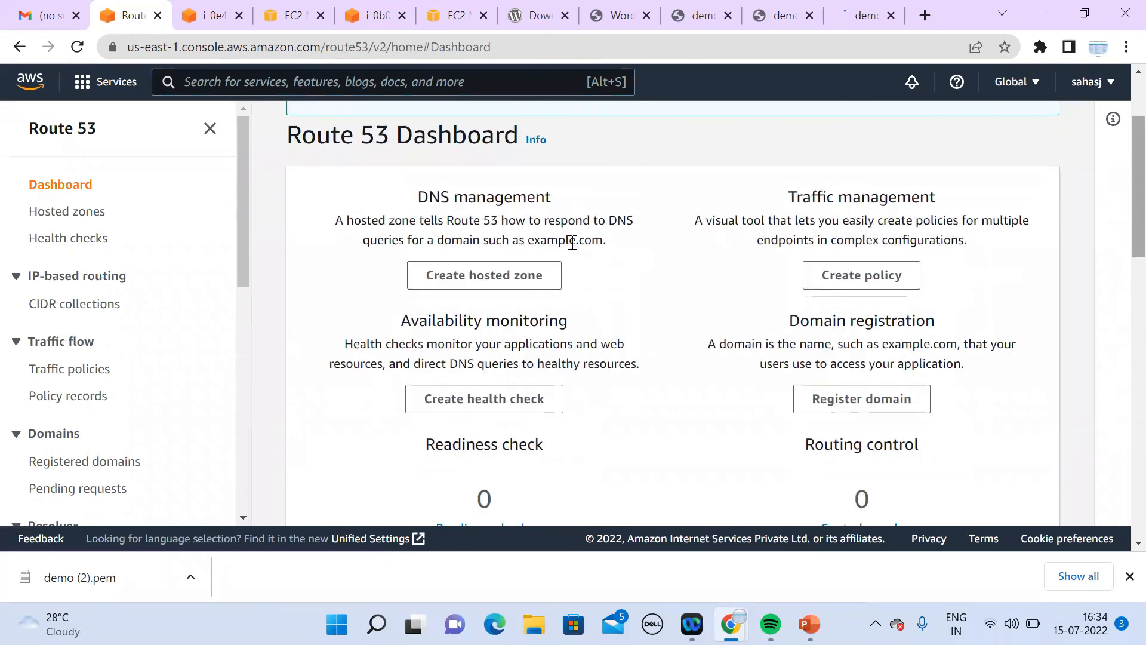
{"action": "left_click", "coordinate": [83, 216]}
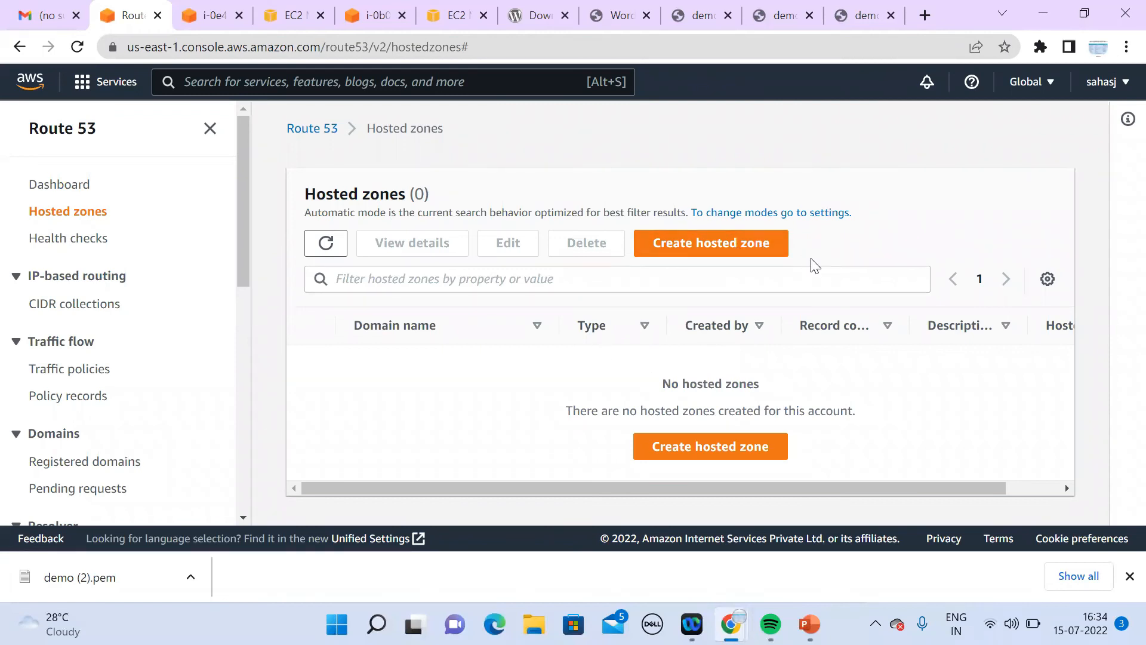
Step: Create the public hosted zone batch3.itm and view its default NS and SOA records
{"action": "left_click", "coordinate": [715, 243]}
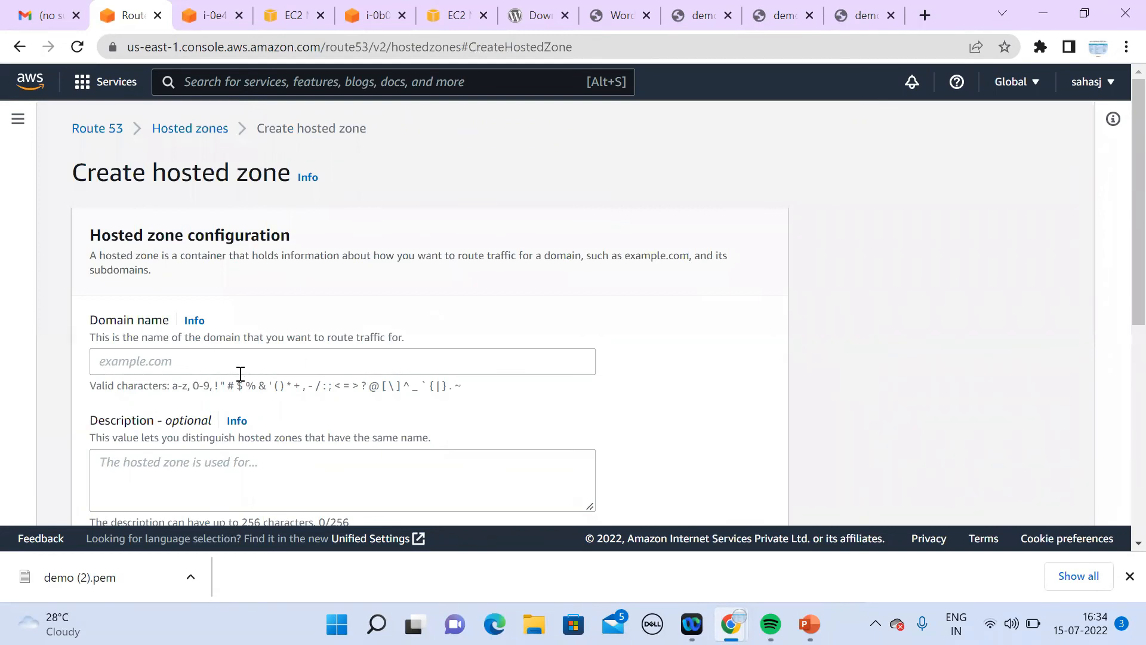
{"action": "left_click", "coordinate": [259, 359]}
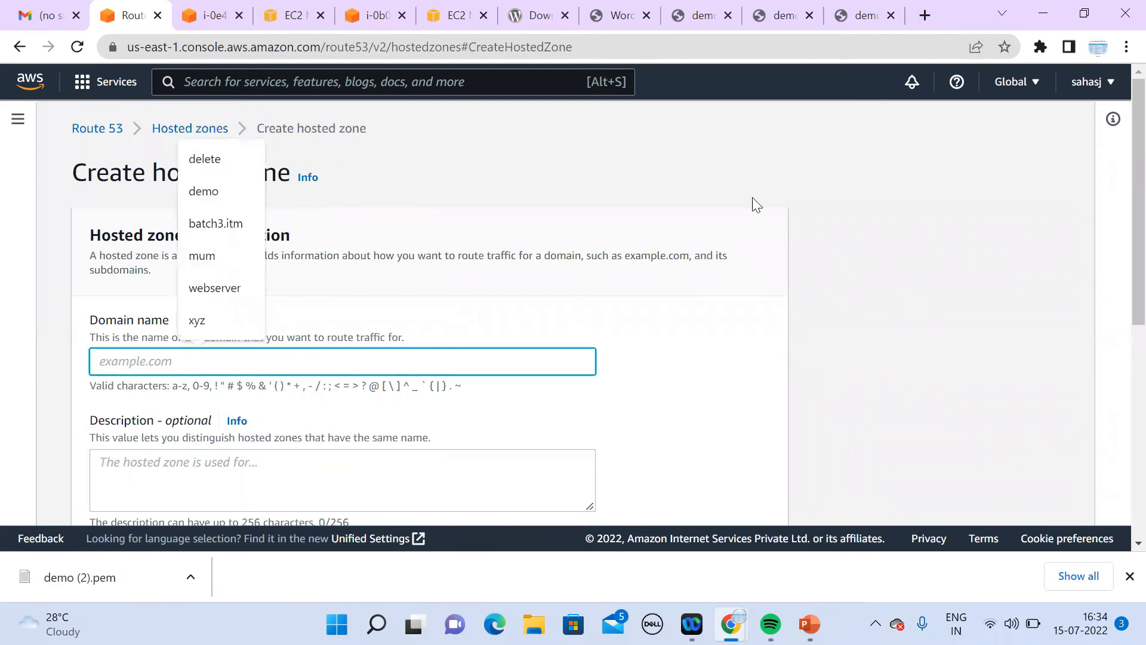
{"action": "left_click", "coordinate": [231, 224]}
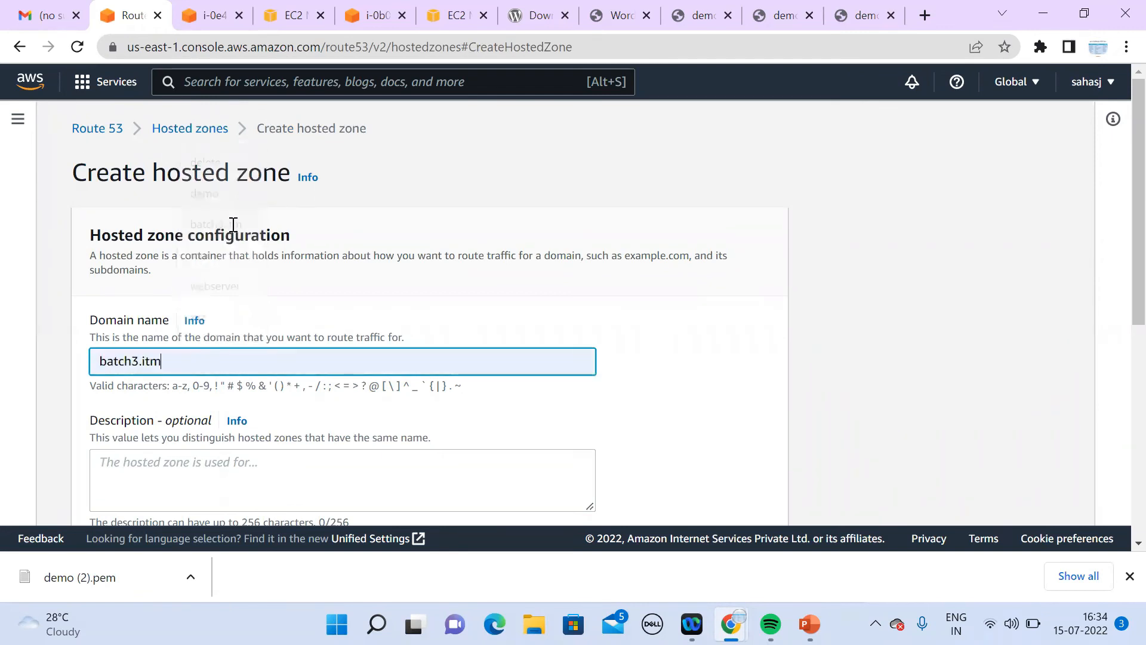
{"action": "scroll", "coordinate": [1119, 551], "scroll_direction": "down", "scroll_amount": 5}
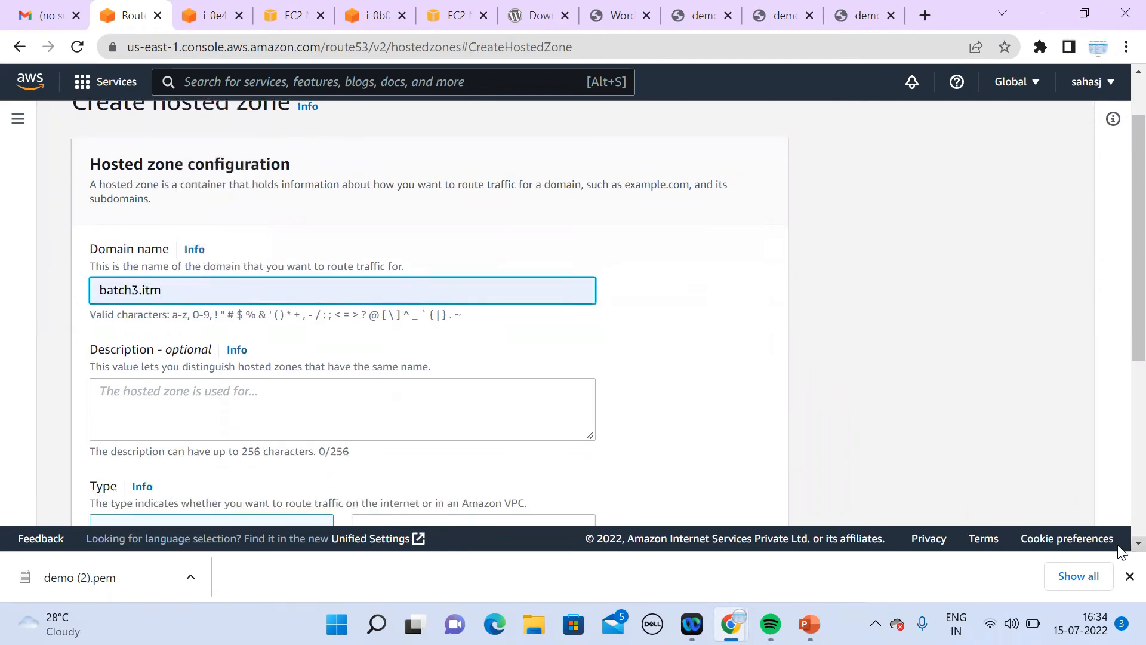
{"action": "scroll", "coordinate": [1120, 550], "scroll_direction": "down", "scroll_amount": 2}
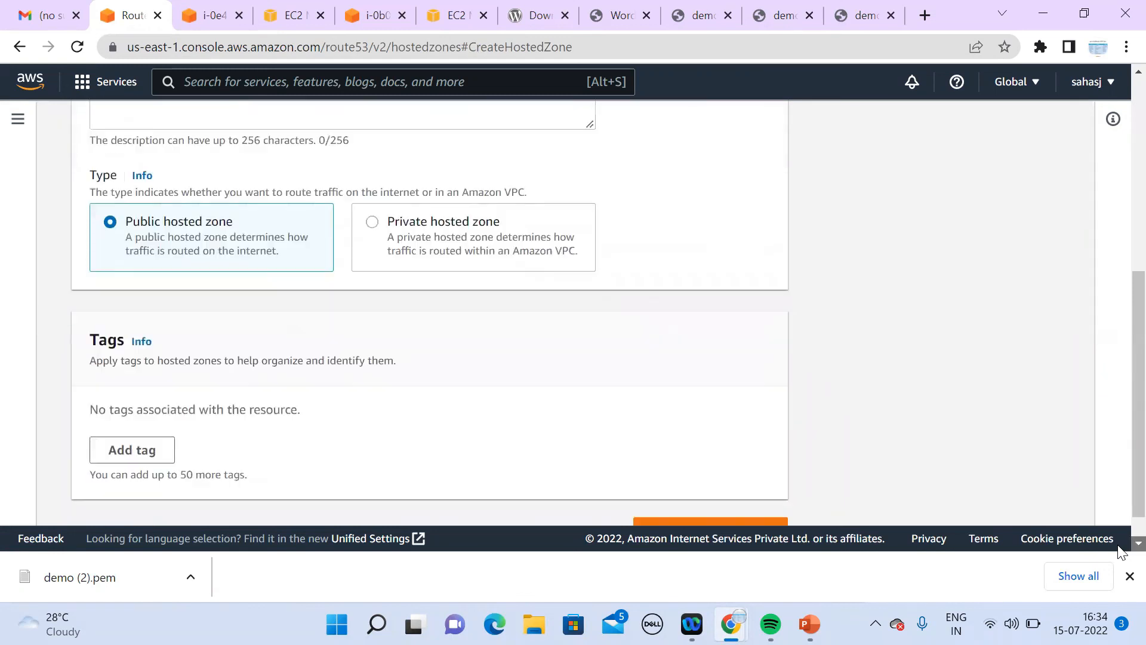
{"action": "left_click", "coordinate": [702, 499]}
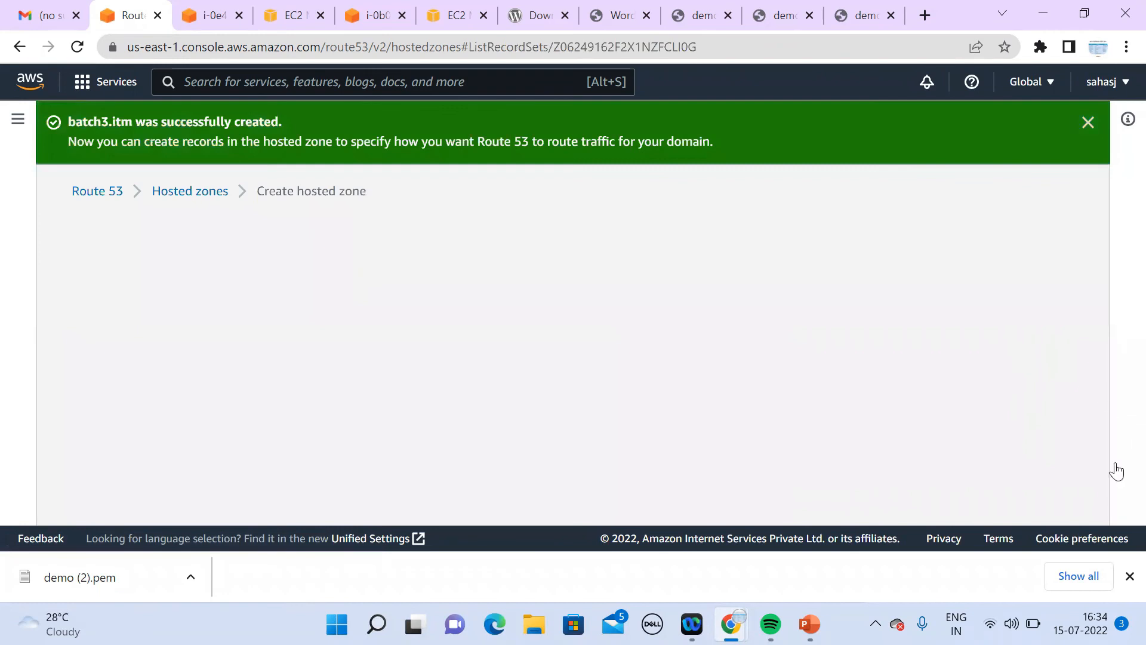
{"action": "scroll", "coordinate": [1121, 548], "scroll_direction": "down", "scroll_amount": 3}
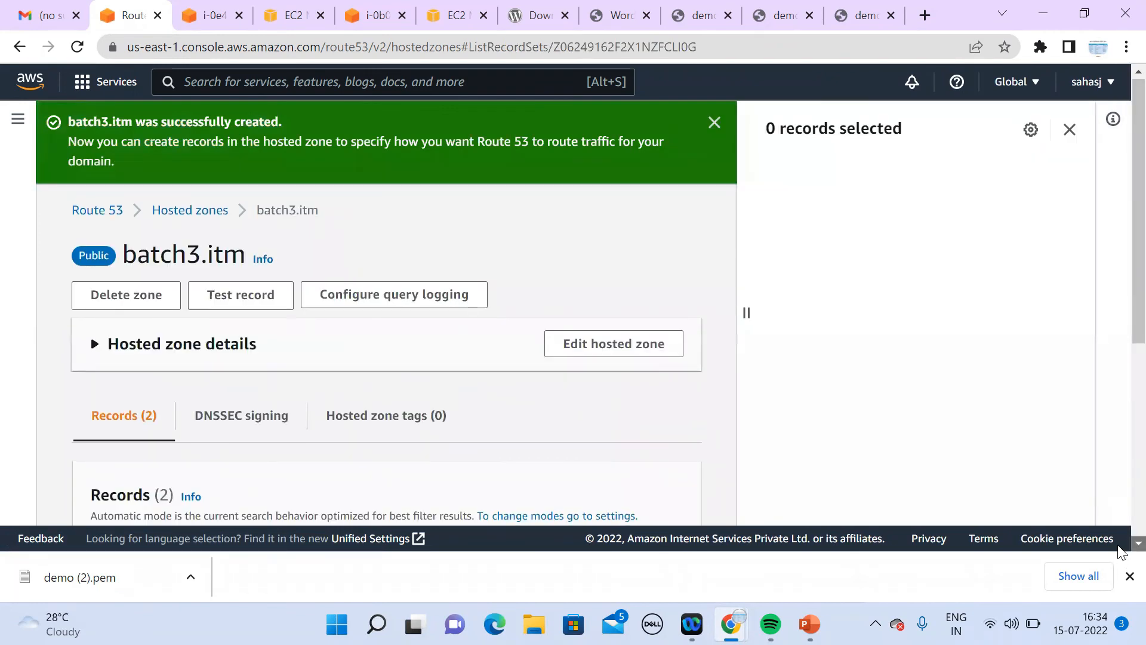
{"action": "scroll", "coordinate": [1121, 550], "scroll_direction": "down", "scroll_amount": 3}
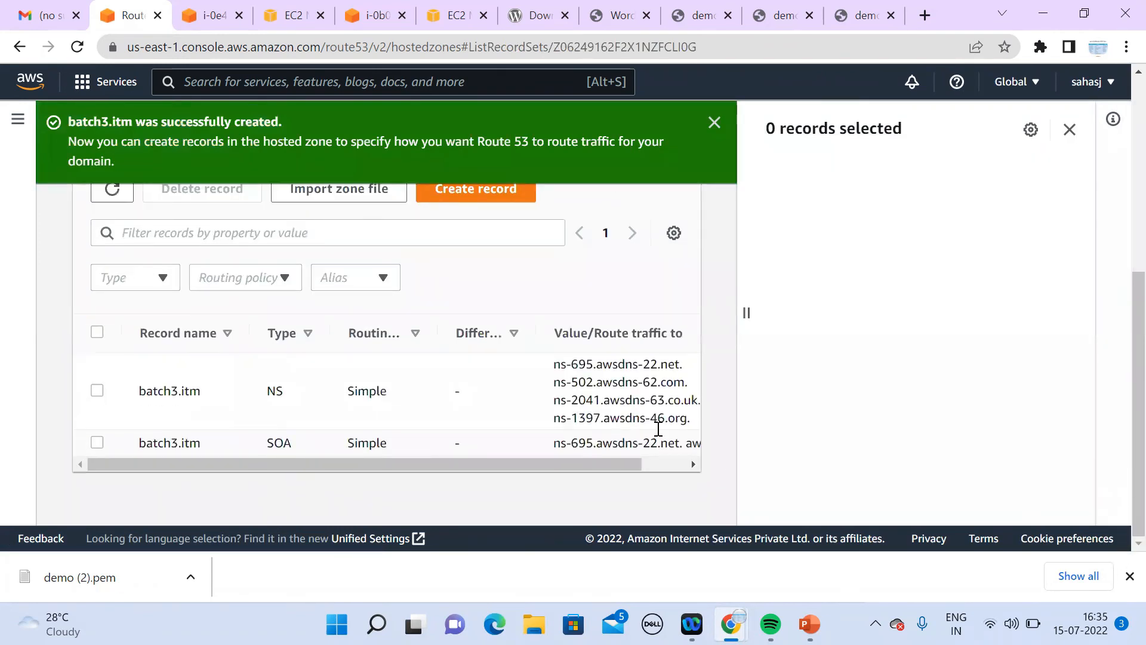
Step: Start a www record in batch3.itm as an alias to an Application and Classic Load Balancer
{"action": "left_click", "coordinate": [481, 191]}
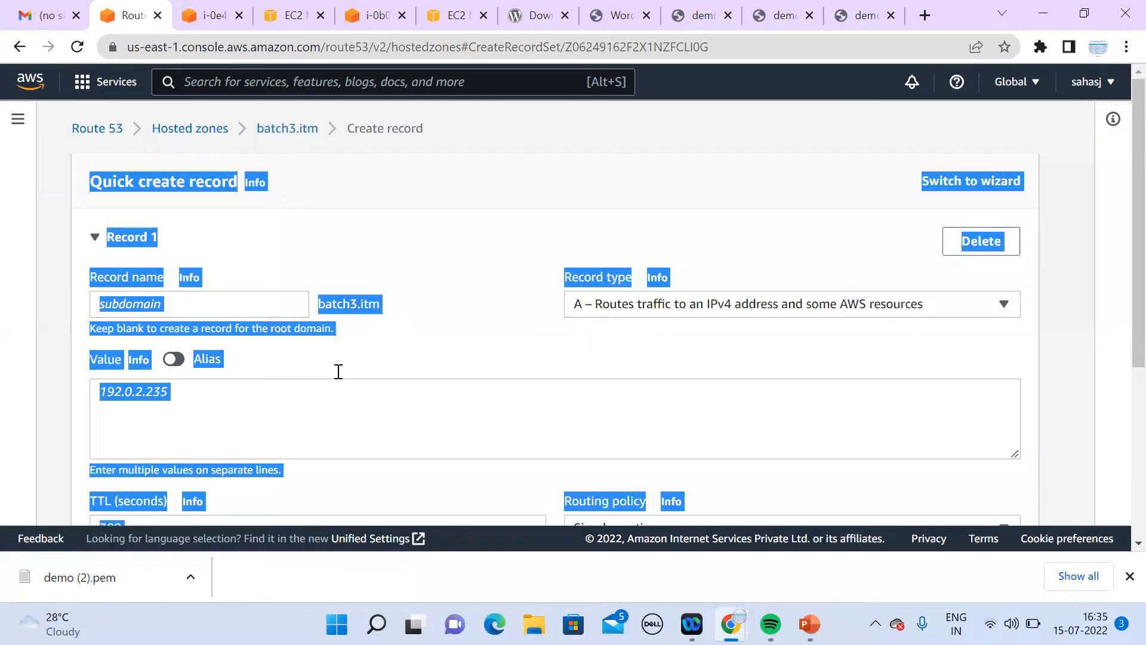
{"action": "left_click", "coordinate": [405, 389]}
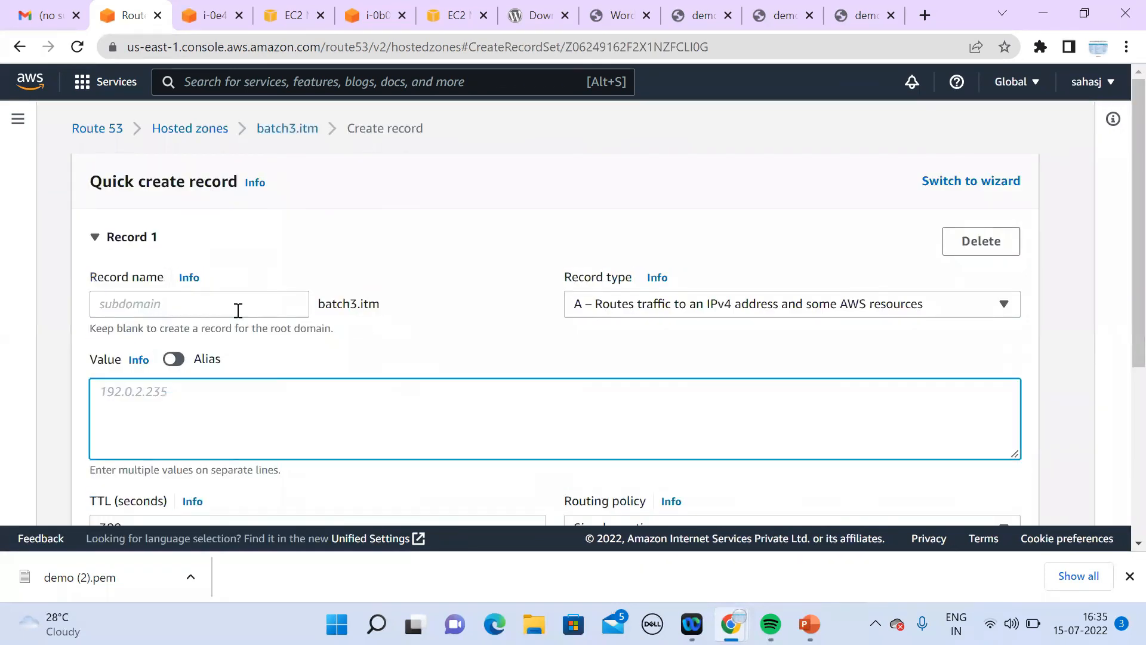
{"action": "left_click", "coordinate": [277, 303]}
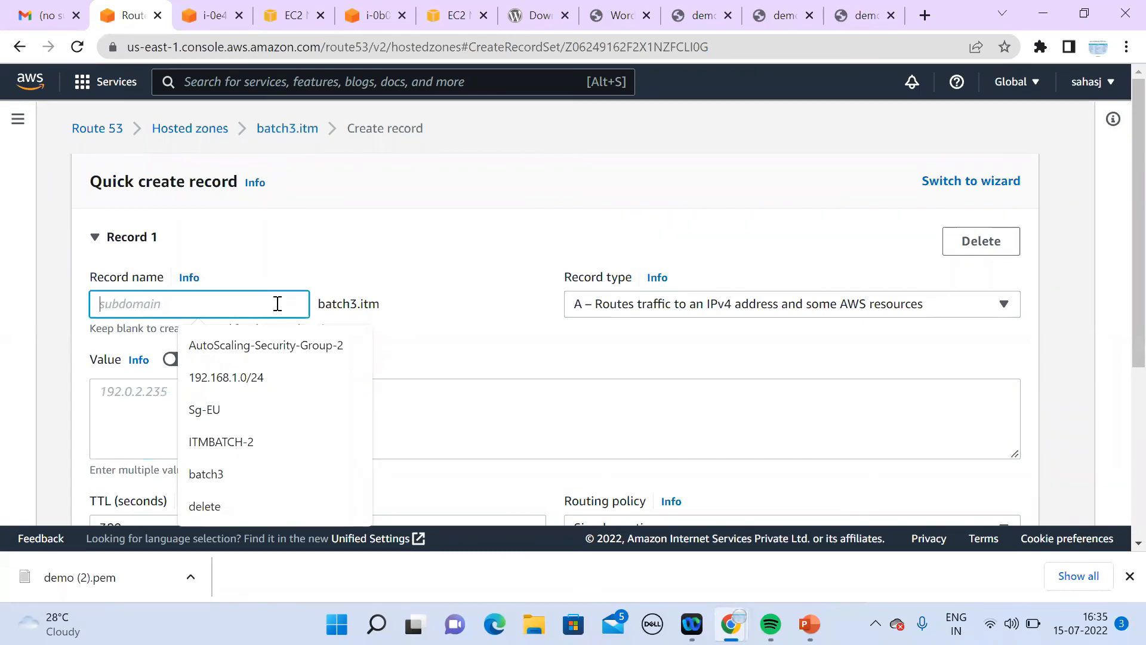
{"action": "type", "text": "www"}
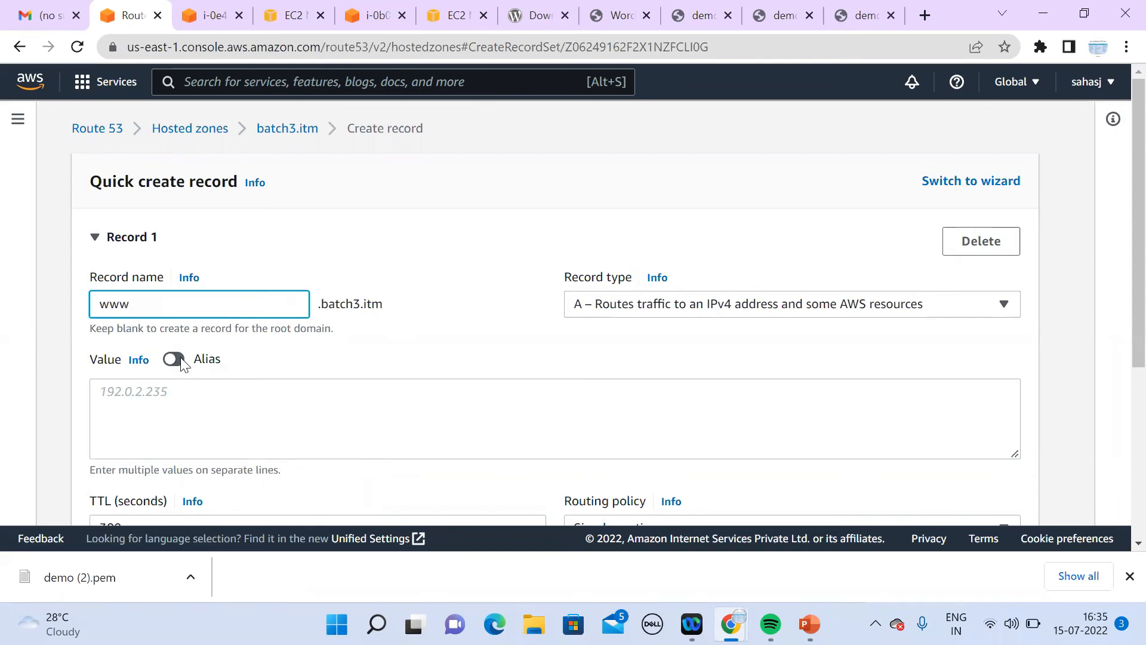
{"action": "left_click", "coordinate": [181, 362]}
{"action": "left_click_drag", "start_coordinate": [311, 300], "coordinate": [407, 312]}
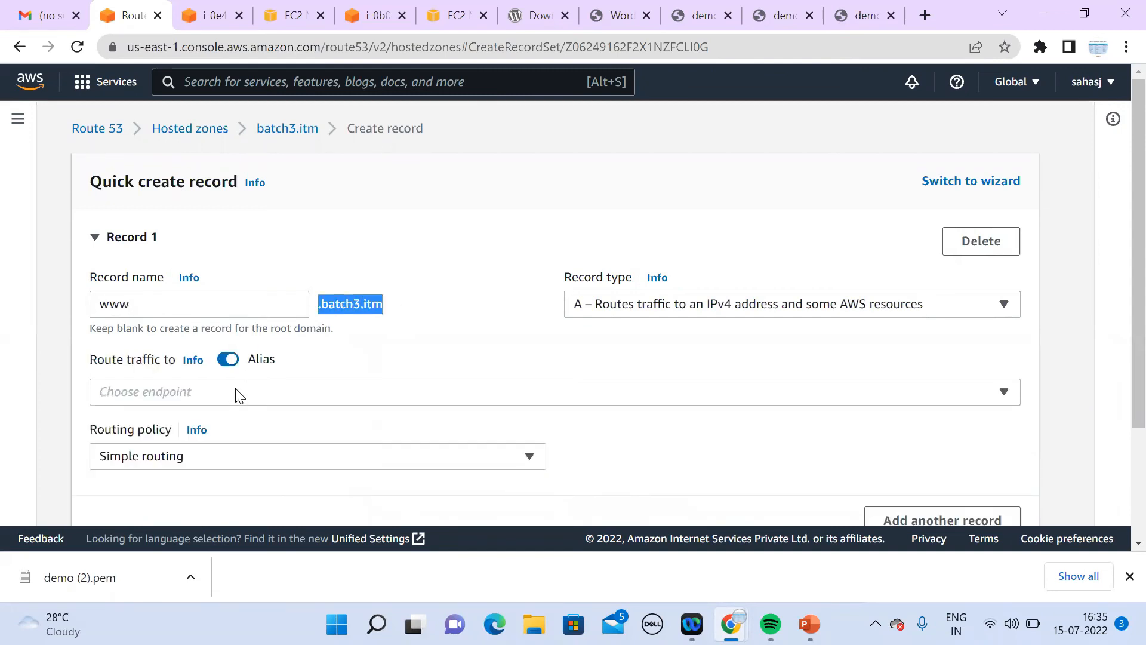
{"action": "left_click", "coordinate": [240, 395]}
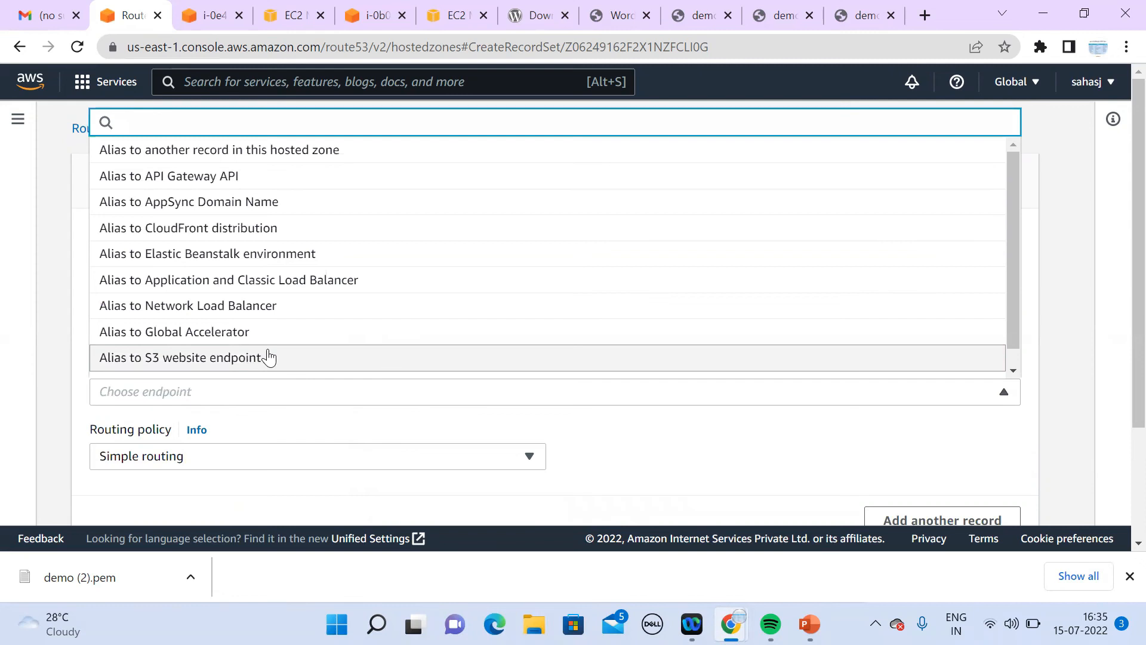
{"action": "left_click", "coordinate": [302, 284]}
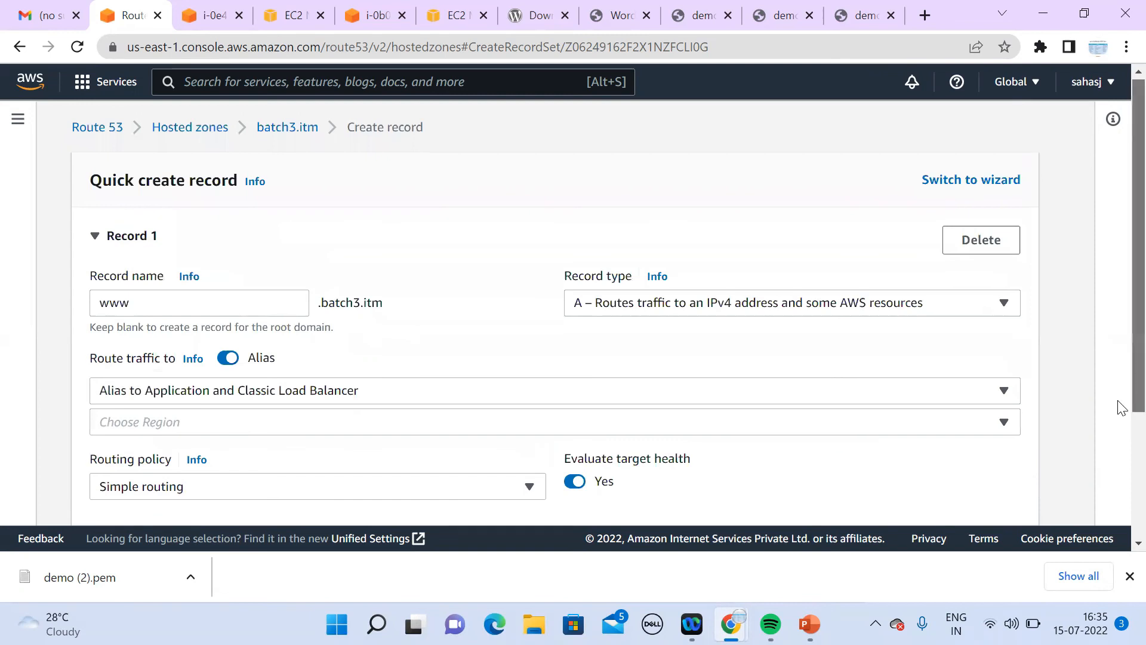
Step: Set the alias region to US East (N. Virginia)
{"action": "scroll", "coordinate": [1120, 418], "scroll_direction": "down", "scroll_amount": 1}
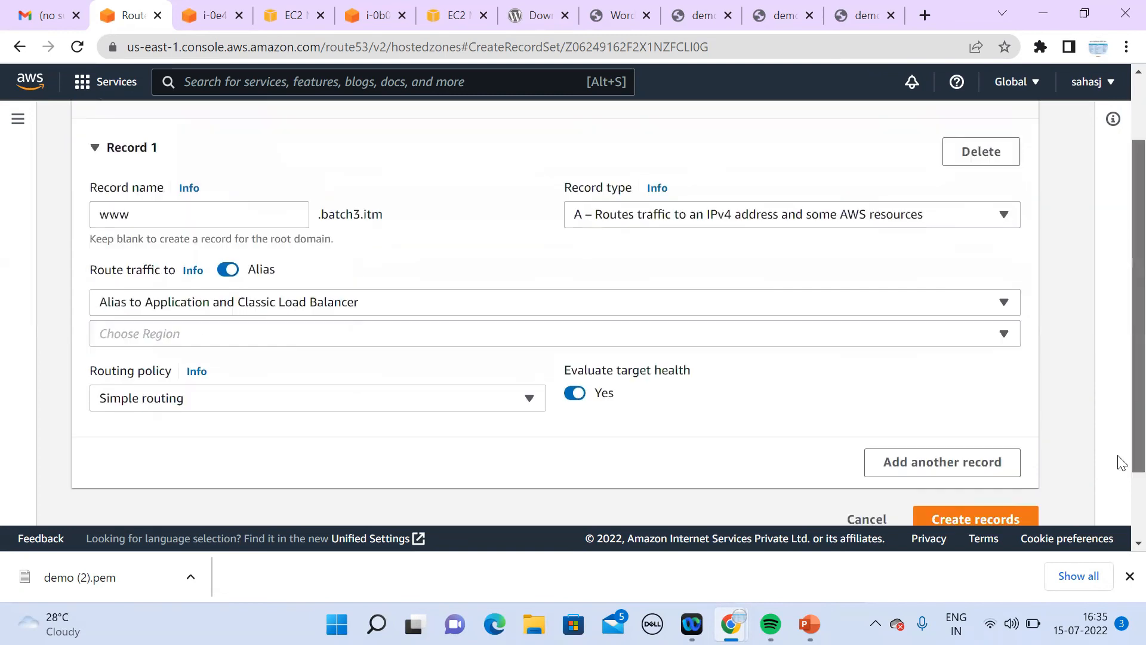
{"action": "left_click", "coordinate": [333, 337]}
{"action": "left_click", "coordinate": [1049, 361]}
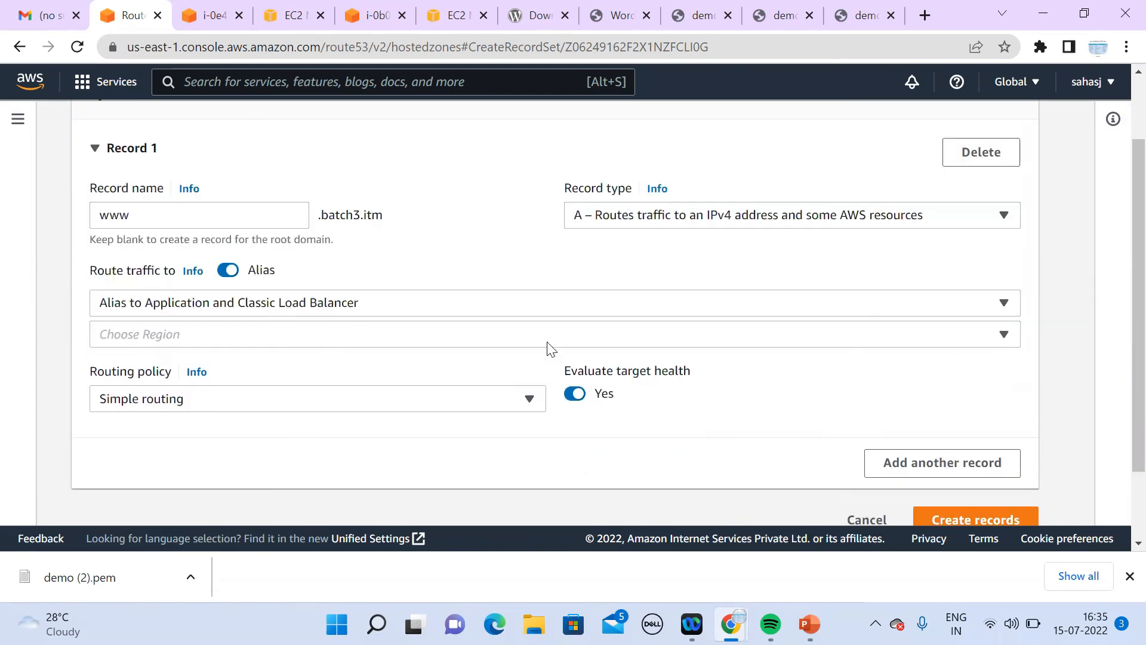
{"action": "left_click", "coordinate": [222, 342]}
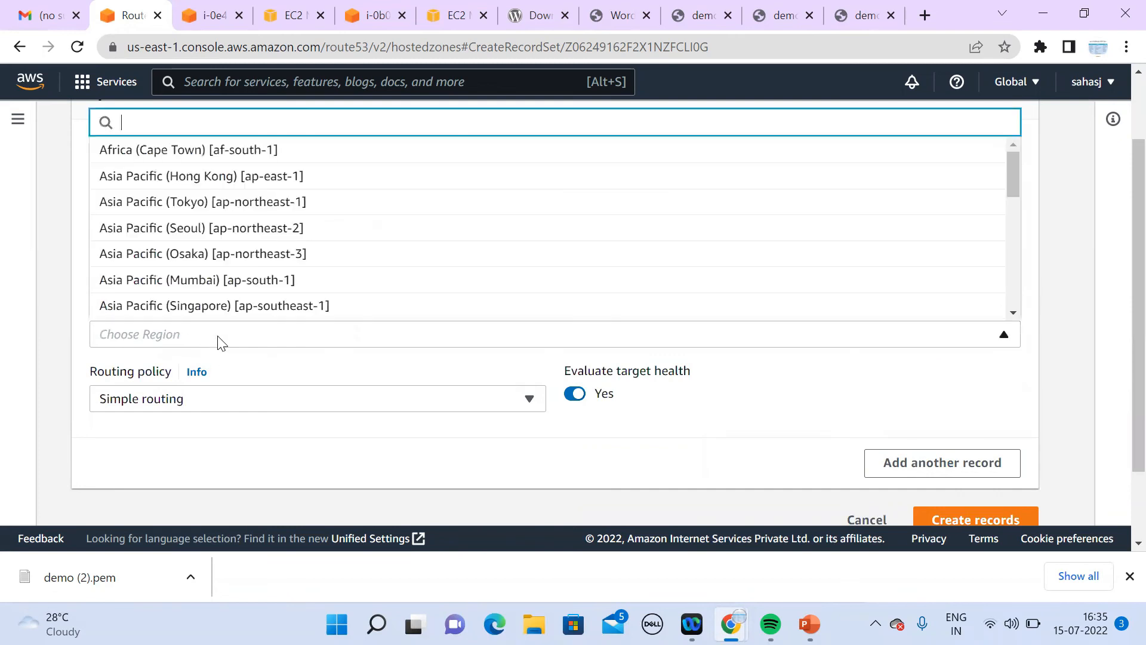
{"action": "scroll", "coordinate": [1011, 312], "scroll_direction": "down", "scroll_amount": 2}
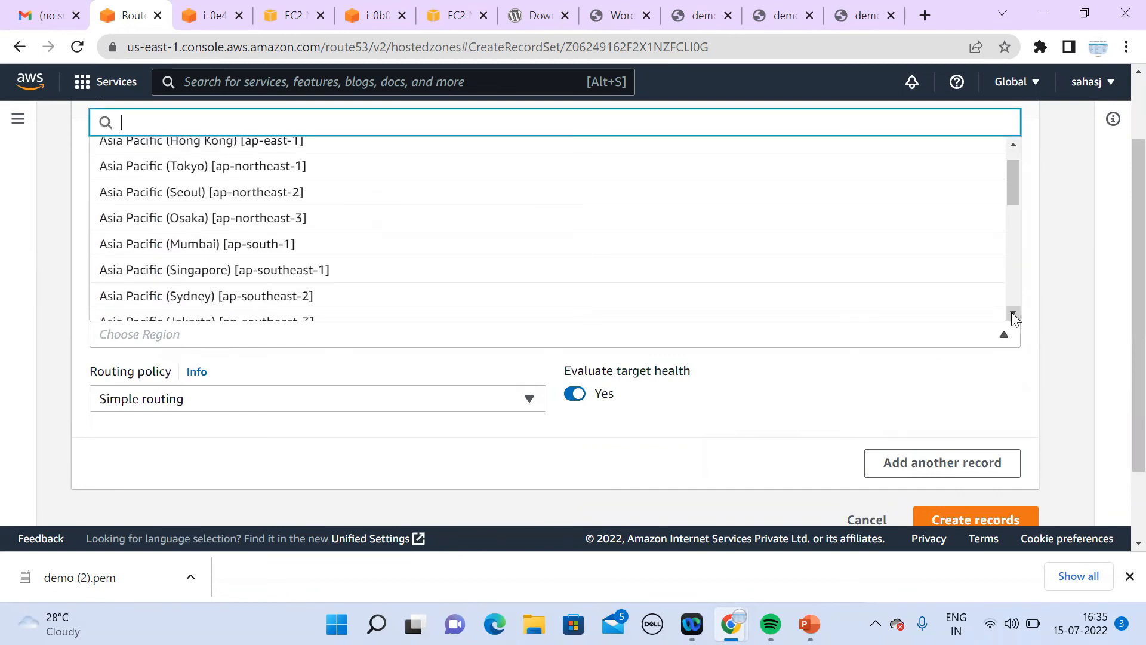
{"action": "left_click_drag", "start_coordinate": [1014, 210], "coordinate": [1018, 154]}
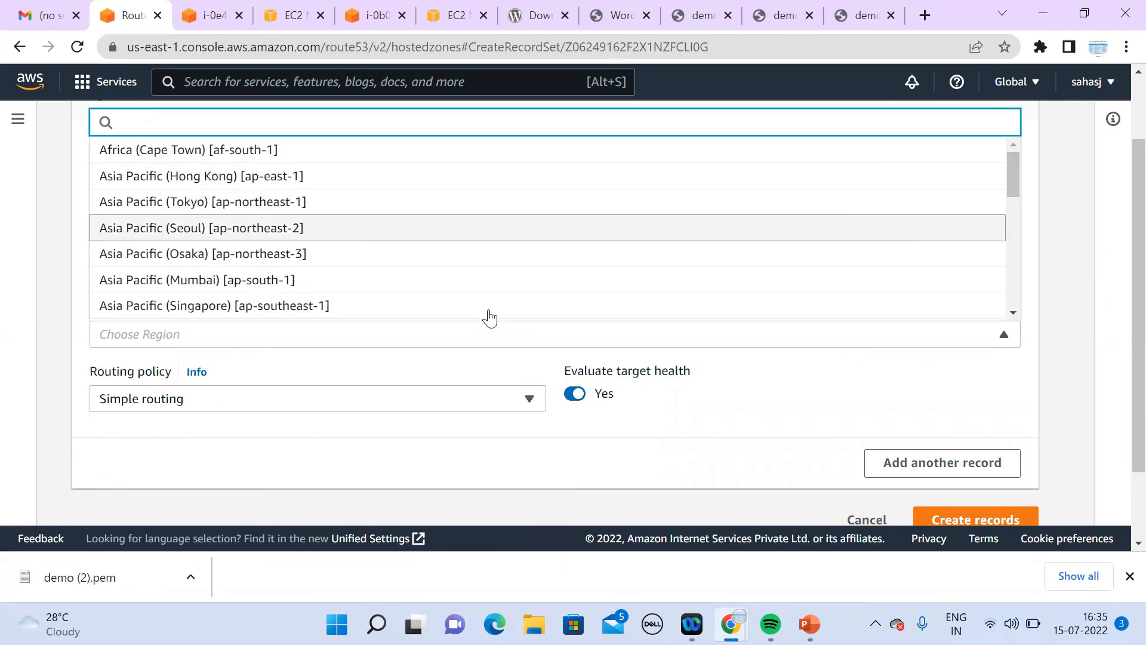
{"action": "left_click", "coordinate": [1013, 312]}
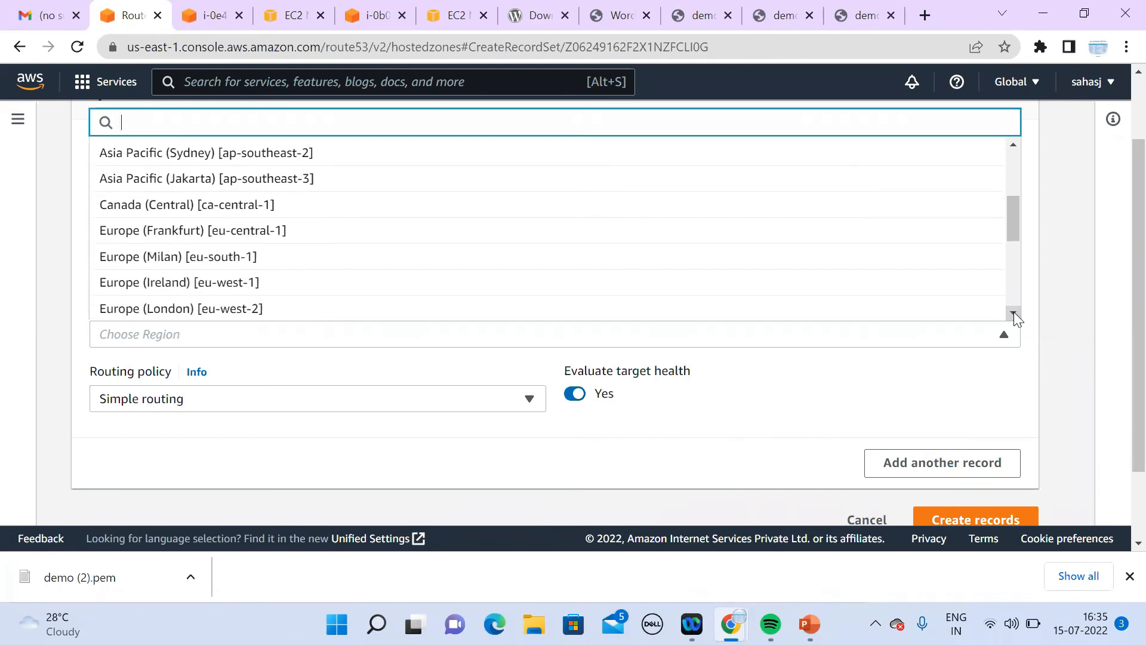
{"action": "left_click", "coordinate": [1014, 312]}
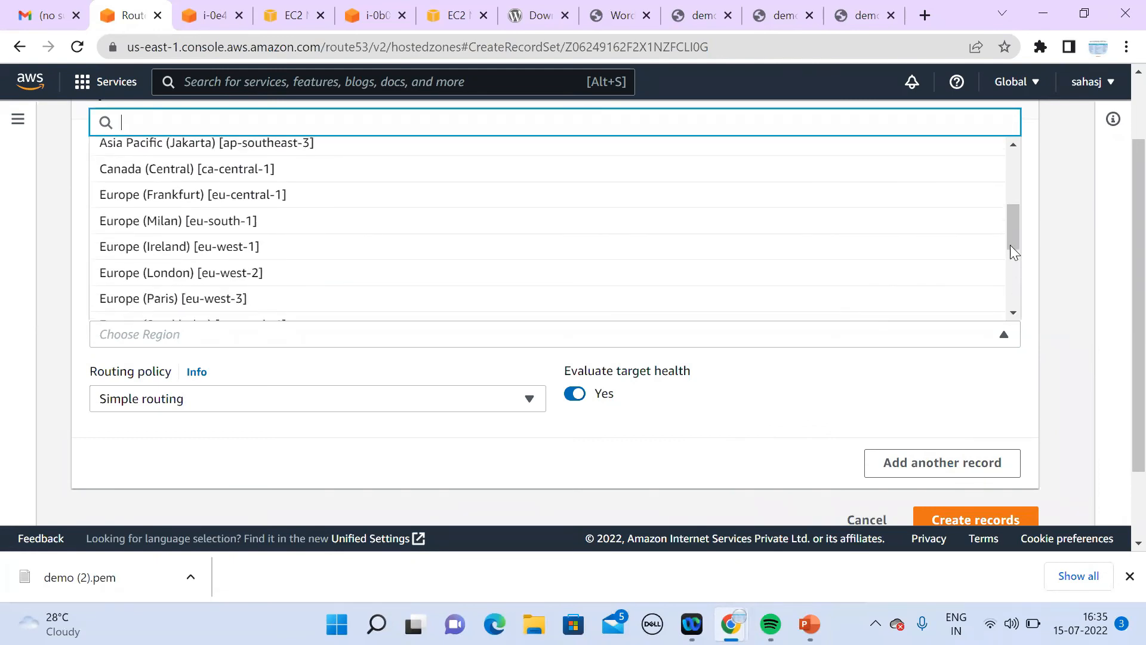
{"action": "mouse_move", "coordinate": [1012, 240]}
{"action": "left_mouse_down"}
{"action": "mouse_move", "coordinate": [1015, 207]}
{"action": "mouse_move", "coordinate": [1015, 226]}
{"action": "left_mouse_up"}
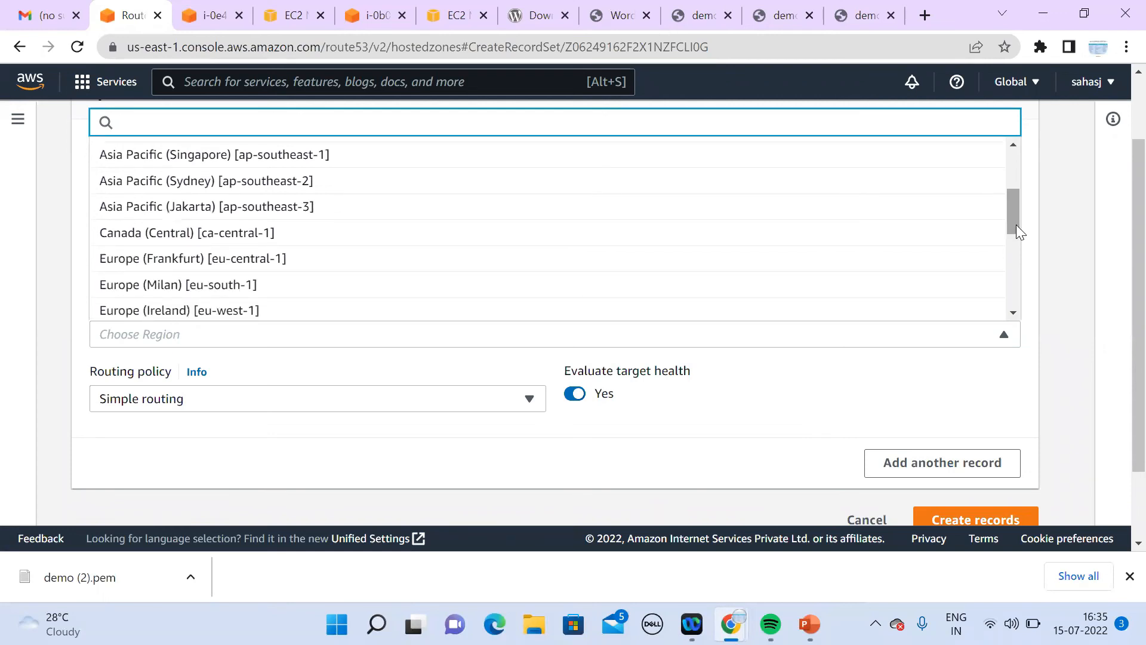
{"action": "left_click_drag", "start_coordinate": [1016, 225], "coordinate": [1013, 299]}
{"action": "left_click", "coordinate": [336, 185]}
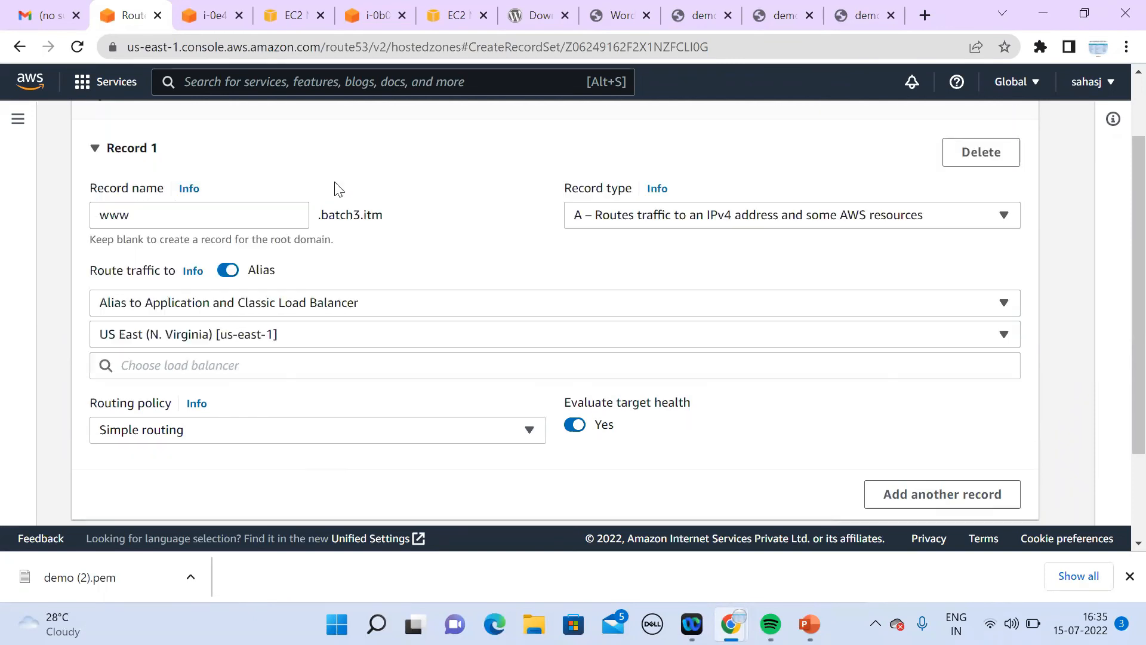
Step: Target the dualstack.demo load balancer, create the www record, and check the batch3.itm zone
{"action": "left_click", "coordinate": [247, 377]}
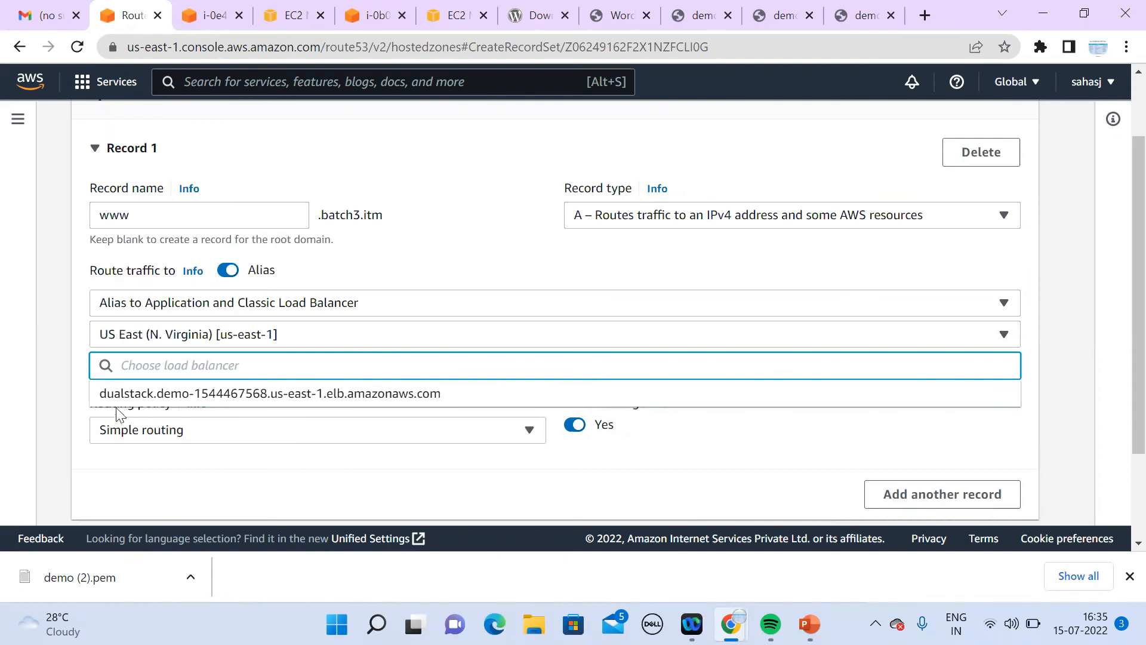
{"action": "left_click", "coordinate": [246, 394]}
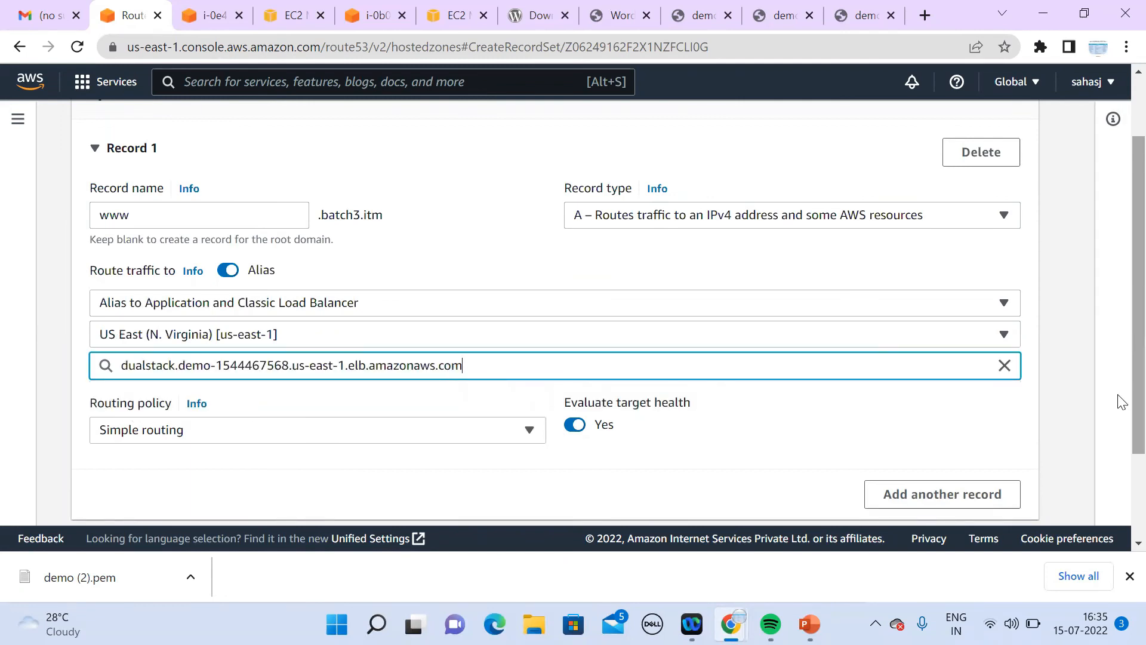
{"action": "scroll", "coordinate": [1118, 417], "scroll_direction": "down", "scroll_amount": 2}
{"action": "left_click", "coordinate": [985, 434]}
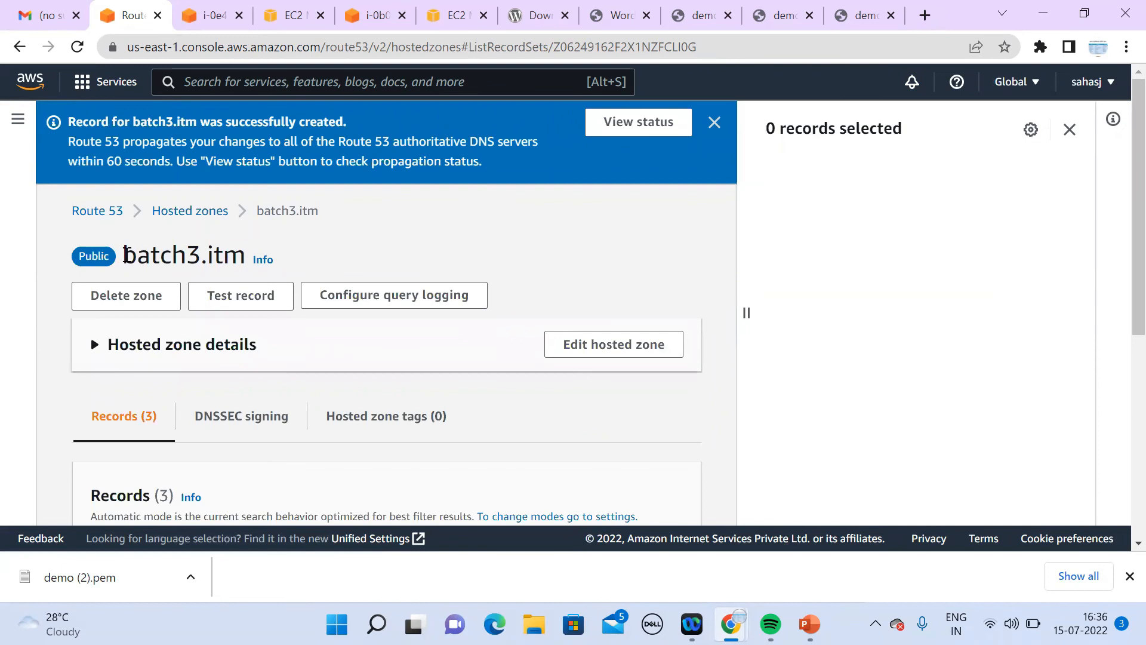
{"action": "left_click_drag", "start_coordinate": [123, 255], "coordinate": [243, 259]}
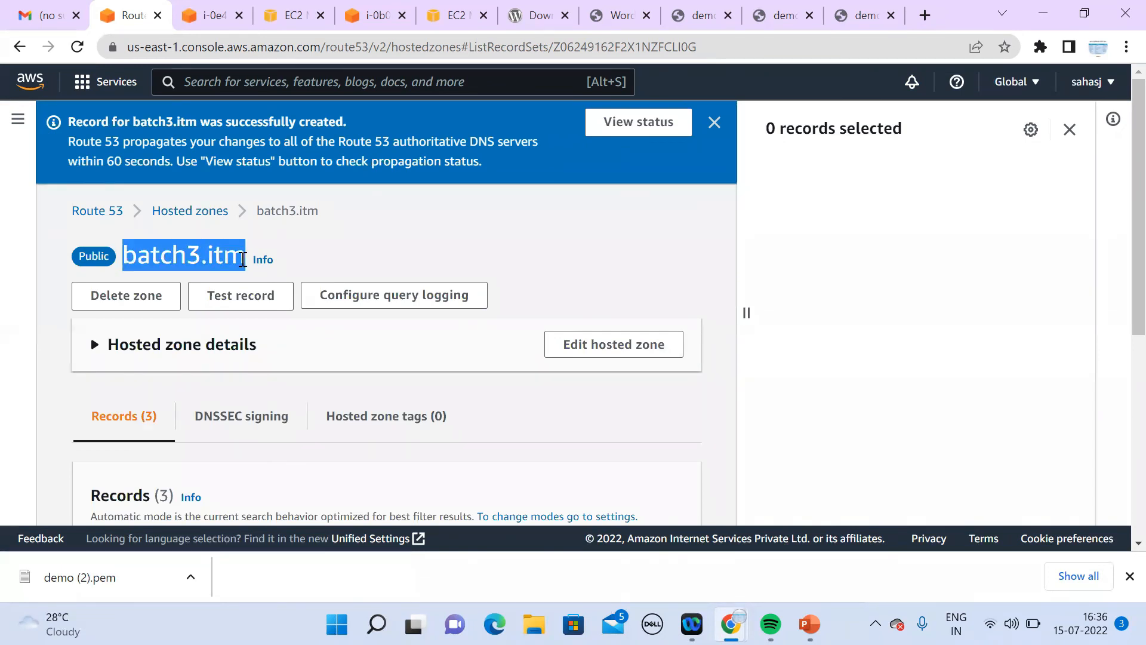
{"action": "left_click", "coordinate": [308, 252]}
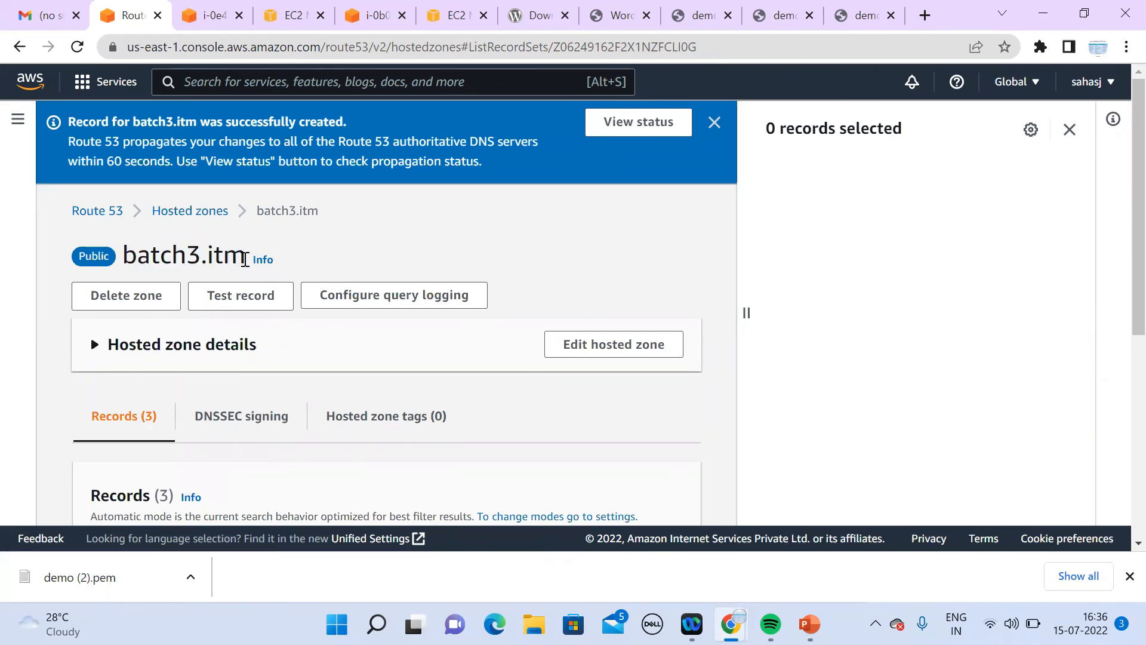
{"action": "left_click_drag", "start_coordinate": [244, 259], "coordinate": [122, 258]}
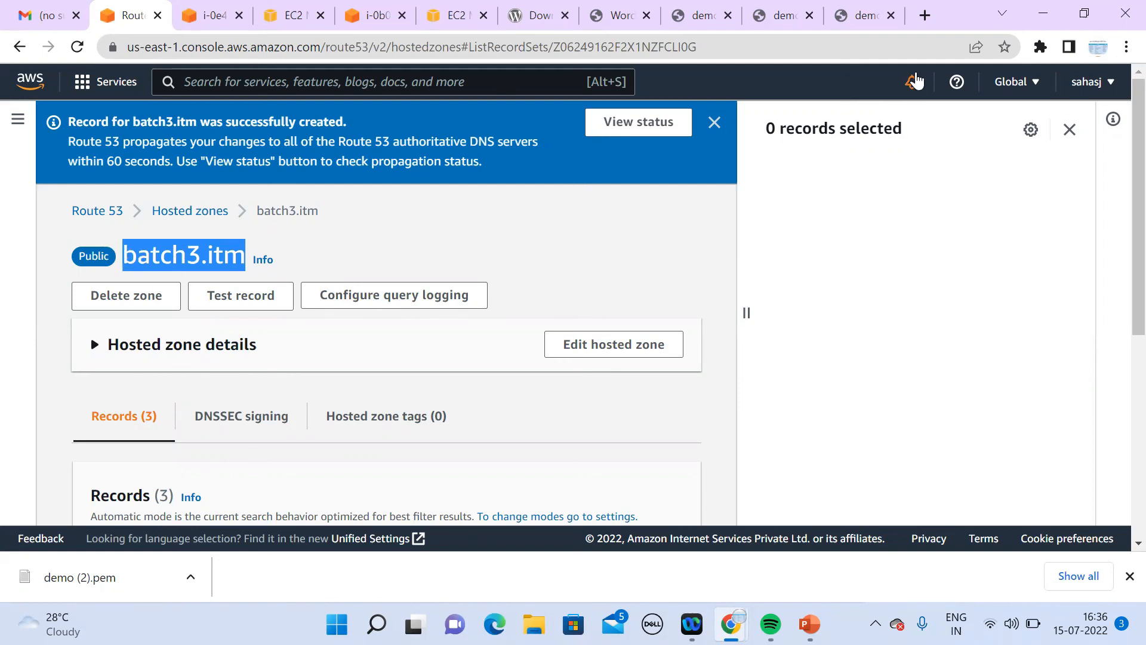
{"action": "left_click", "coordinate": [925, 16]}
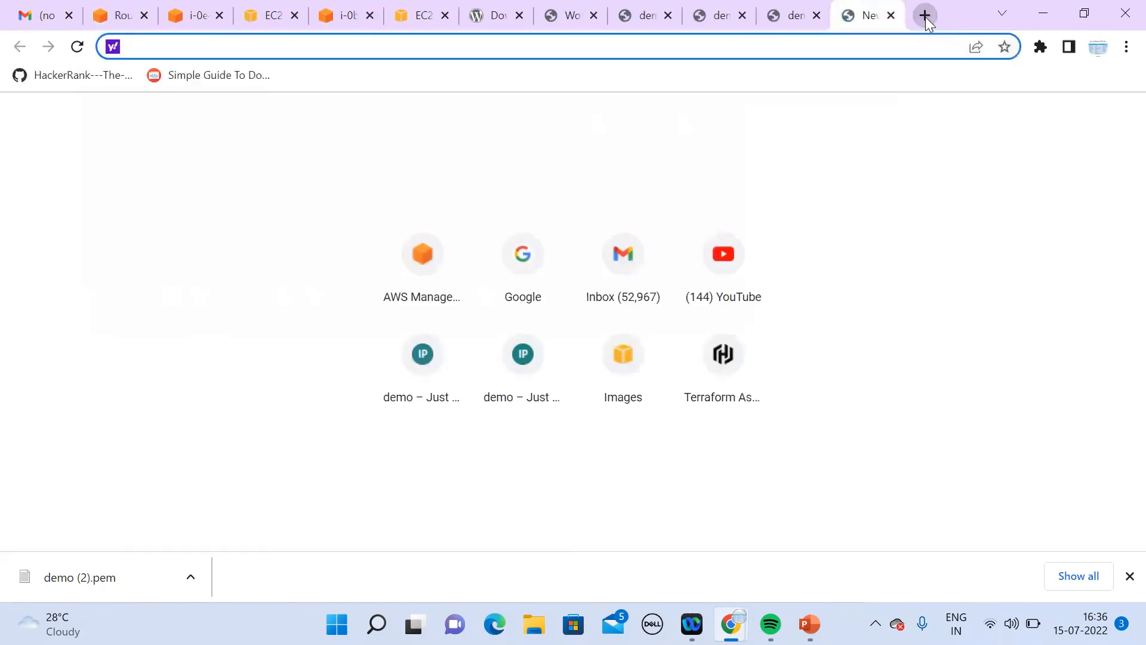
Step: Search the web for 'no ip' and open the official noip.com site
{"action": "type", "text": "no"}
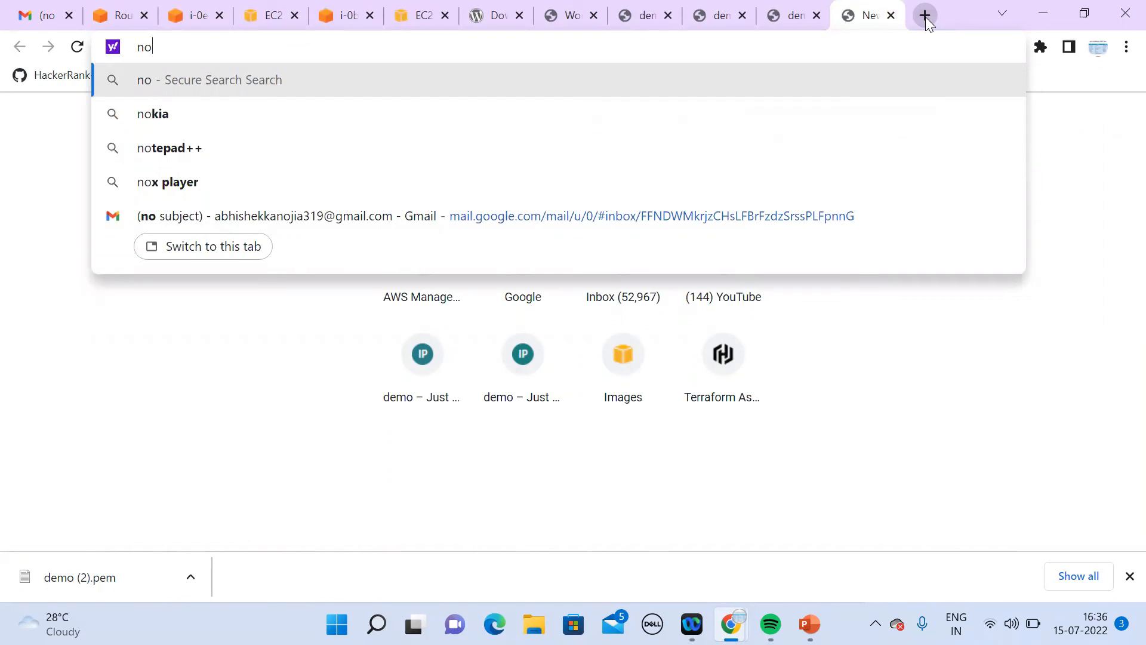
{"action": "type", "text": "ip"}
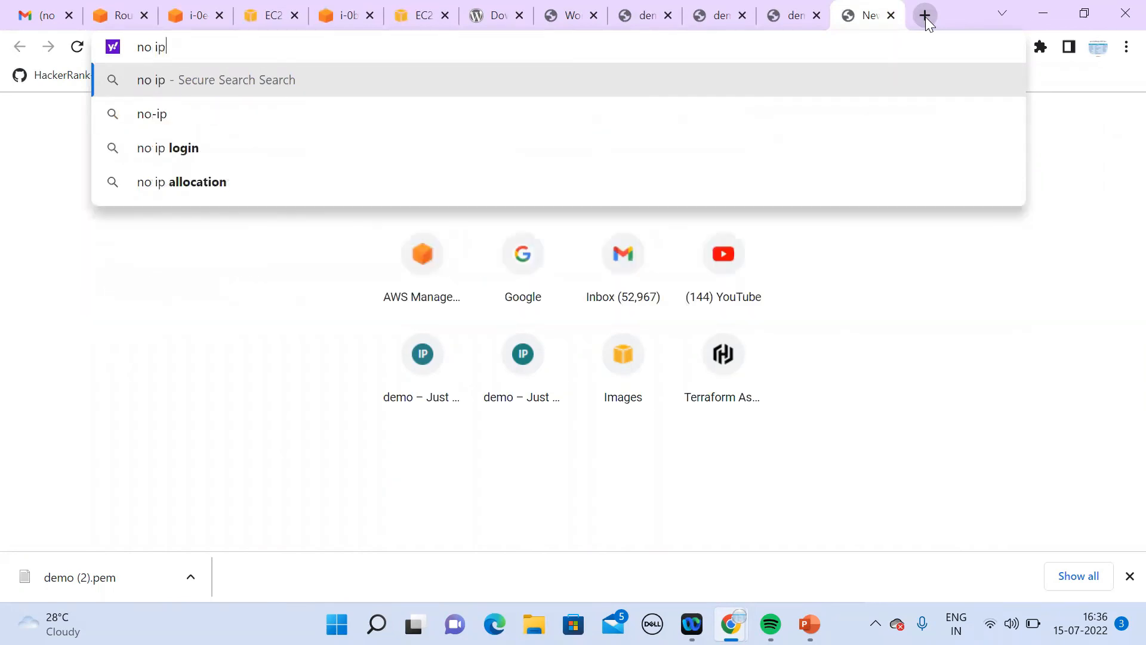
{"action": "key", "text": "Down"}
{"action": "key", "text": "Return"}
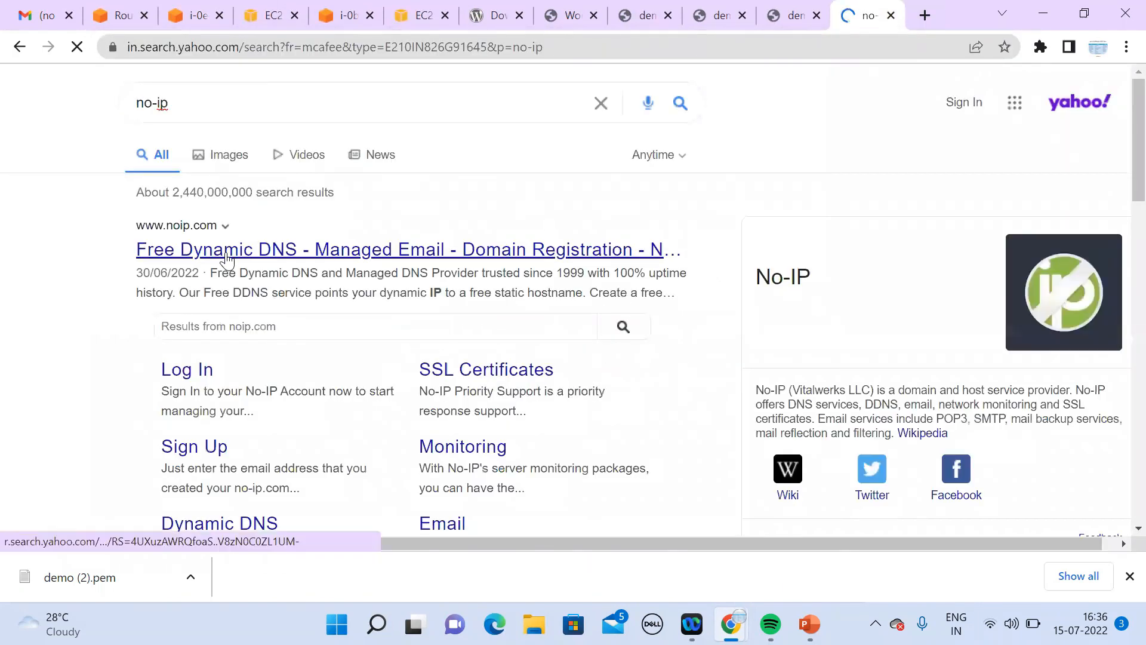
{"action": "left_click", "coordinate": [228, 258]}
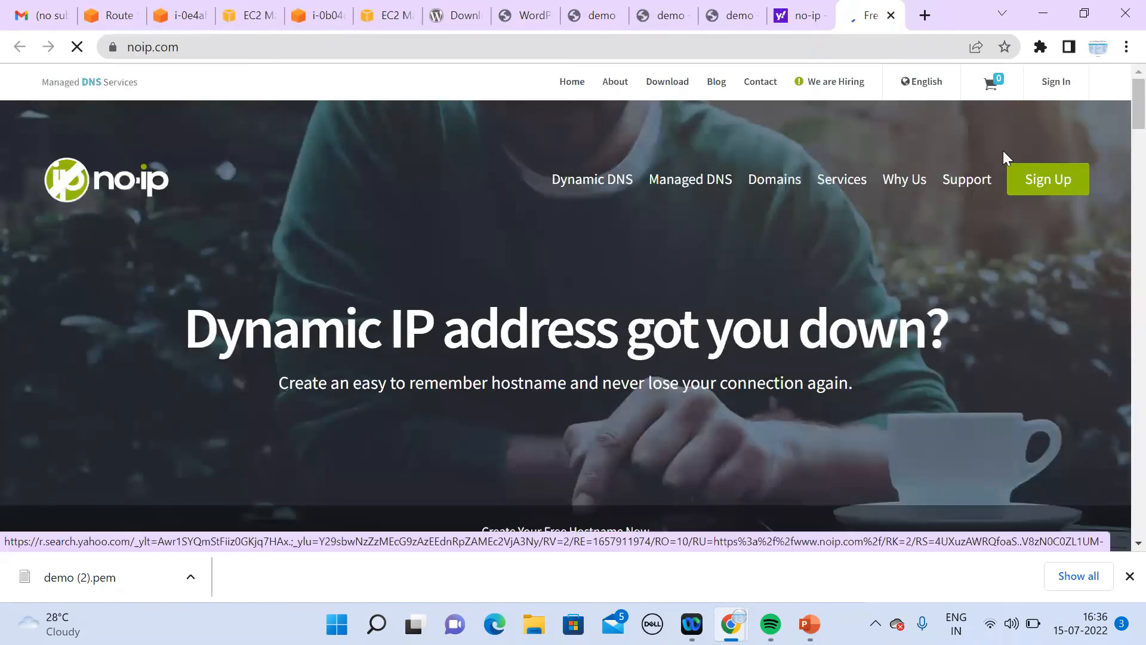
Step: Log in to No-IP with the saved account e-mail and password, retrying after a failed attempt
{"action": "left_click", "coordinate": [1067, 84]}
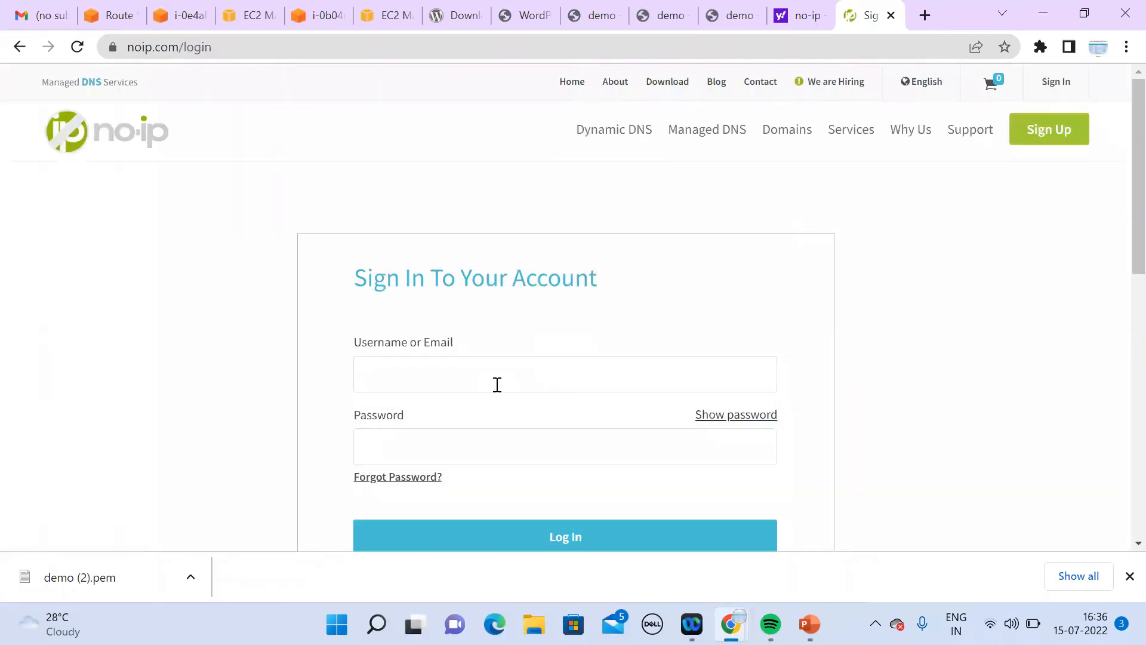
{"action": "left_click", "coordinate": [500, 377]}
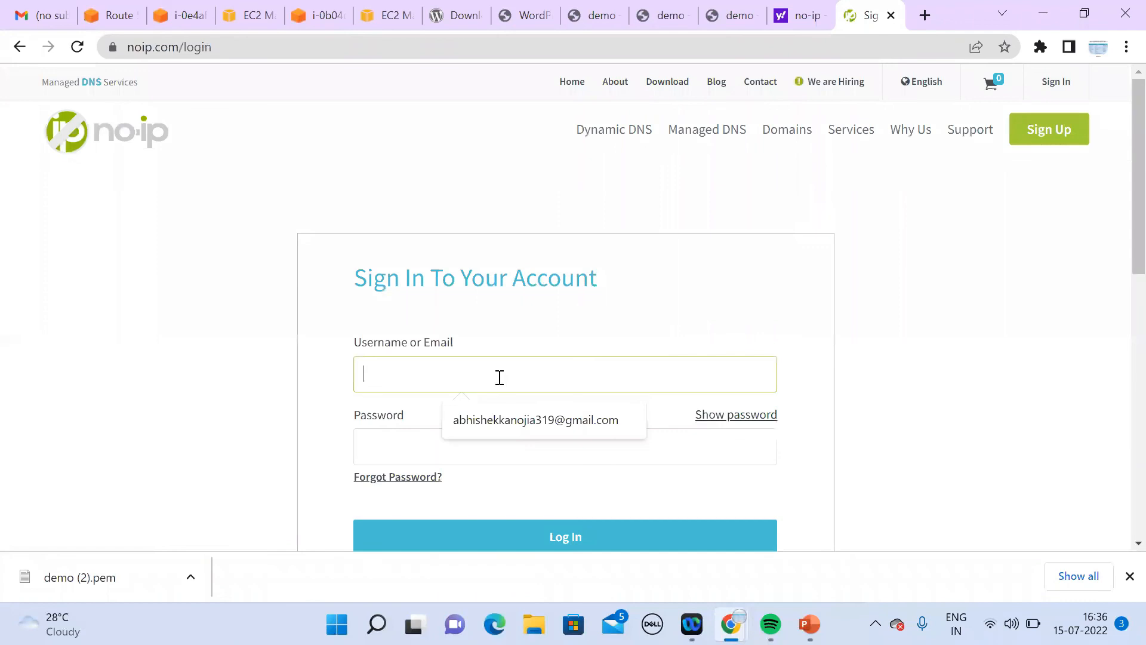
{"action": "left_click", "coordinate": [504, 420]}
{"action": "left_click", "coordinate": [503, 442]}
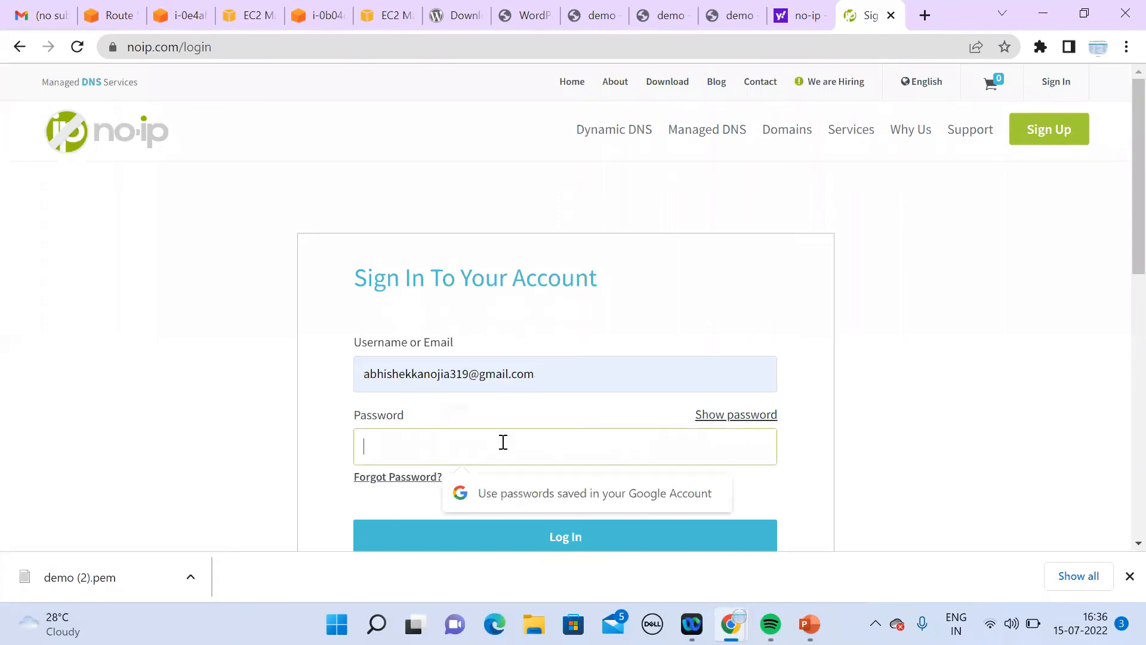
{"action": "type", "text": "••"}
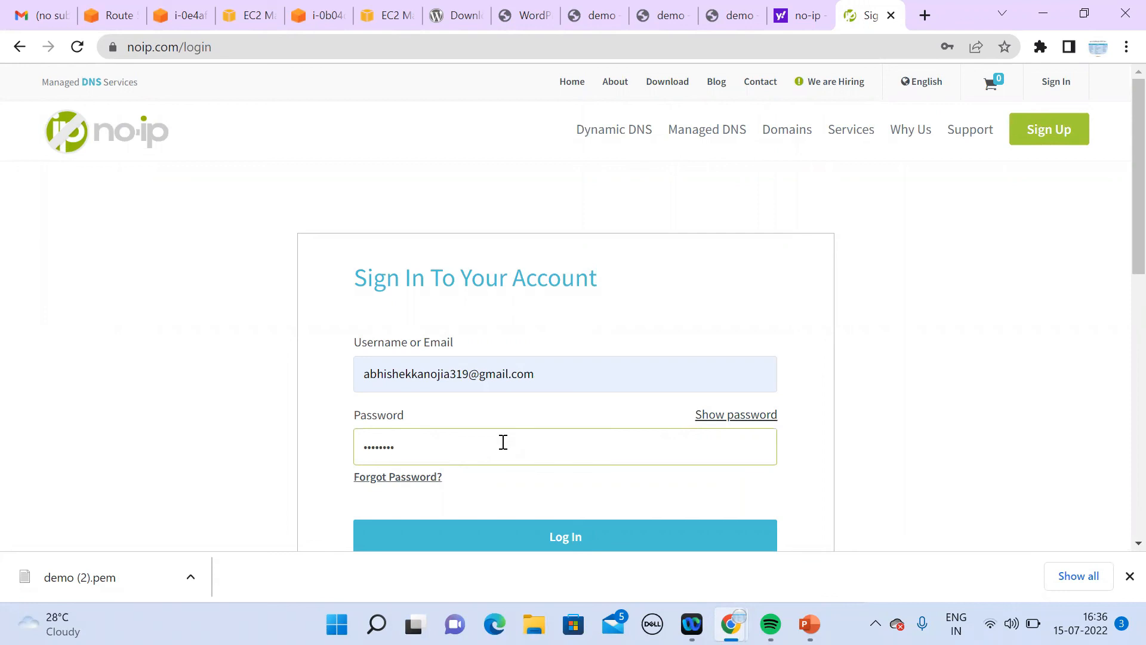
{"action": "key", "text": "Return"}
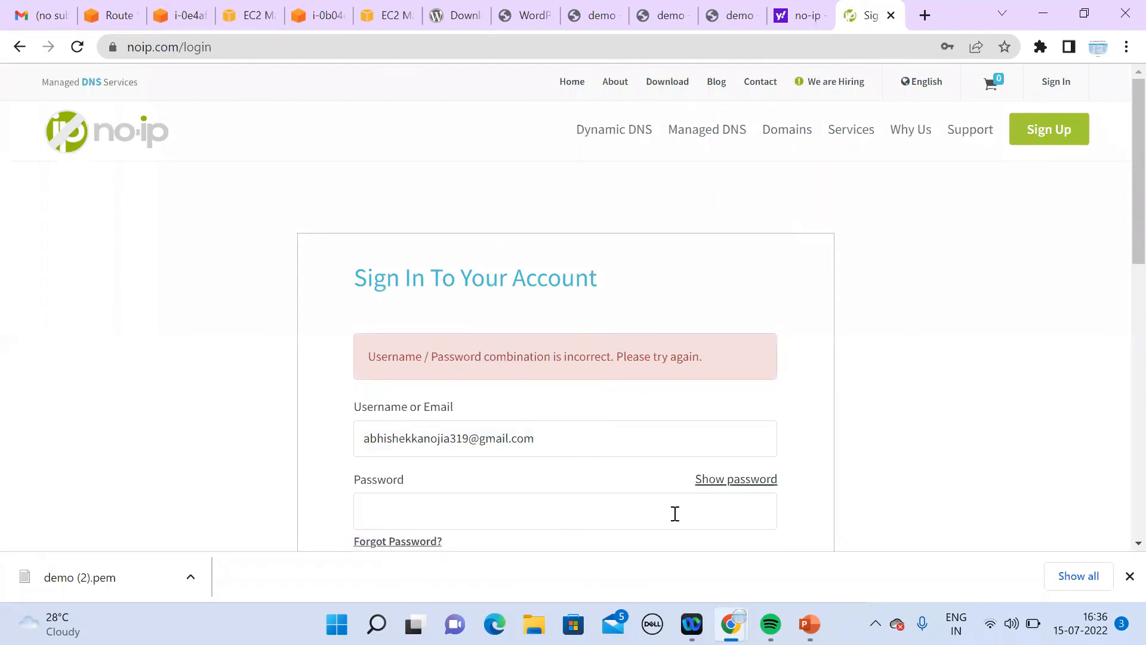
{"action": "left_click", "coordinate": [642, 525]}
{"action": "type", "text": "***"}
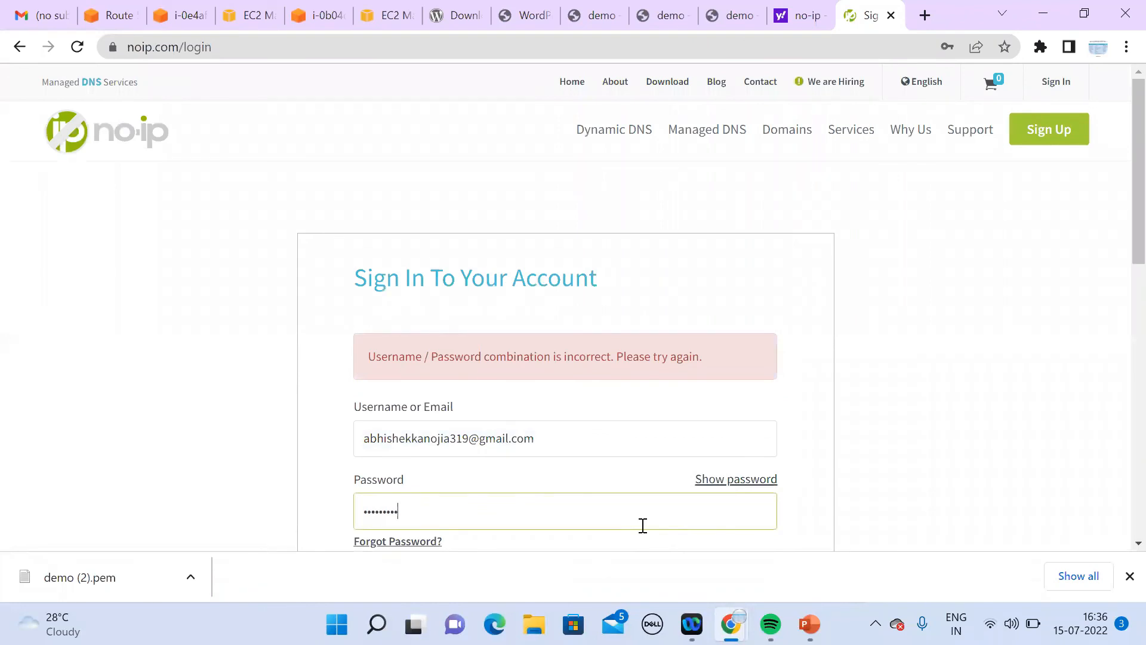
{"action": "left_click_drag", "start_coordinate": [1138, 252], "coordinate": [1138, 348]}
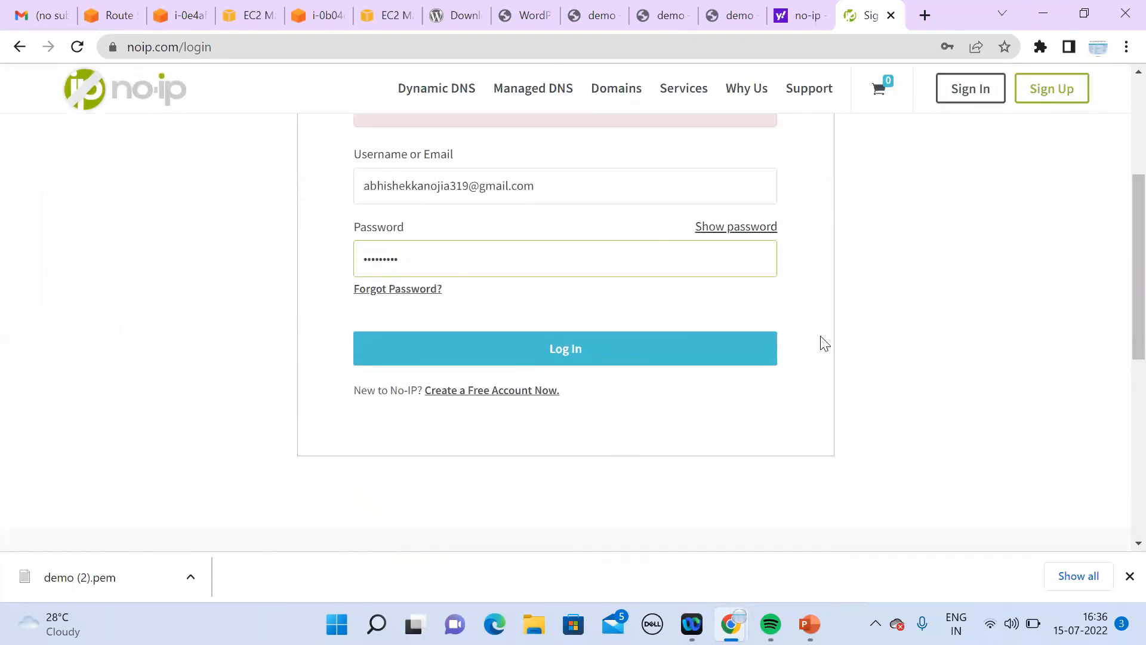
{"action": "left_click", "coordinate": [707, 348]}
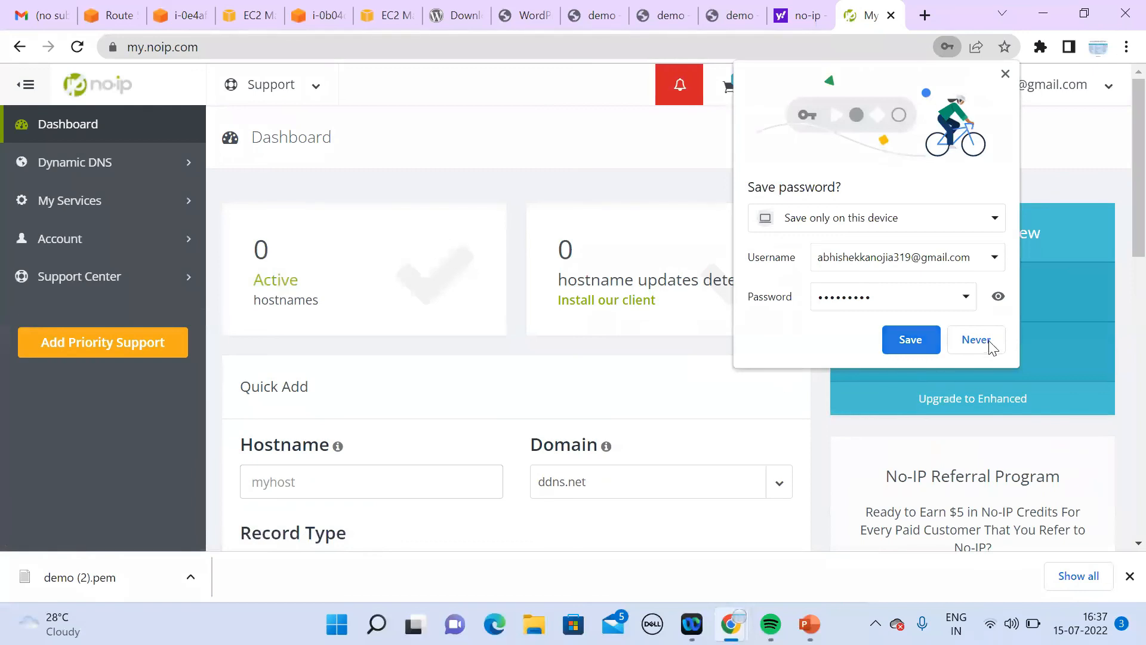
Step: Decline saving the password and prepare Quick Add with the free domain ddns.net
{"action": "left_click", "coordinate": [992, 346]}
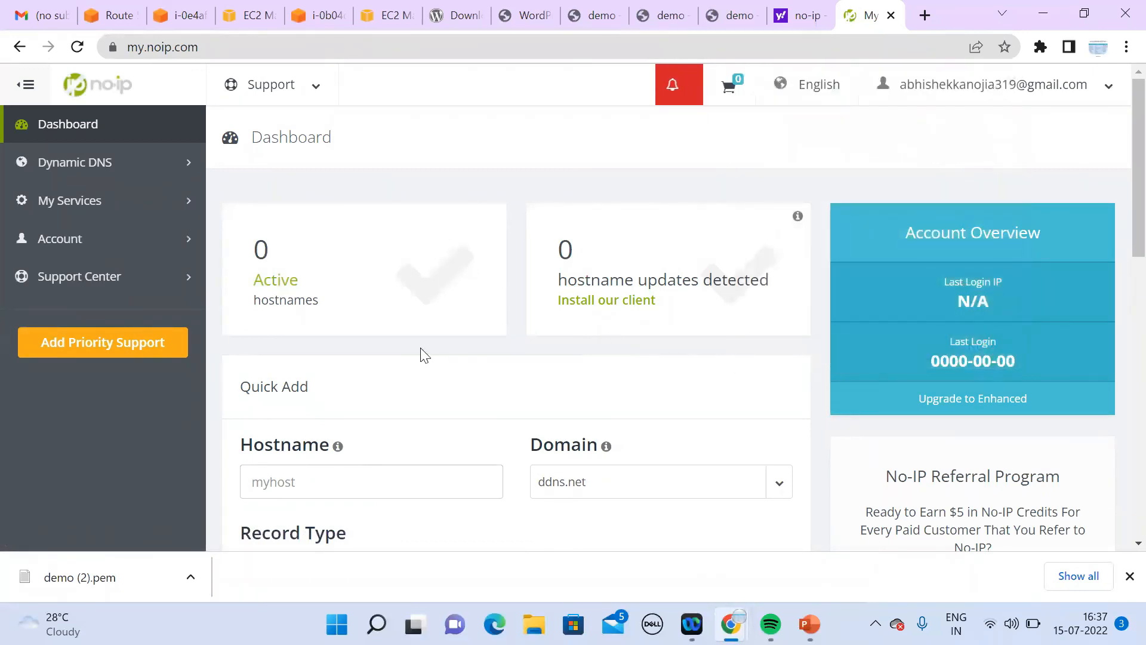
{"action": "scroll", "coordinate": [1120, 251], "scroll_direction": "down", "scroll_amount": 5}
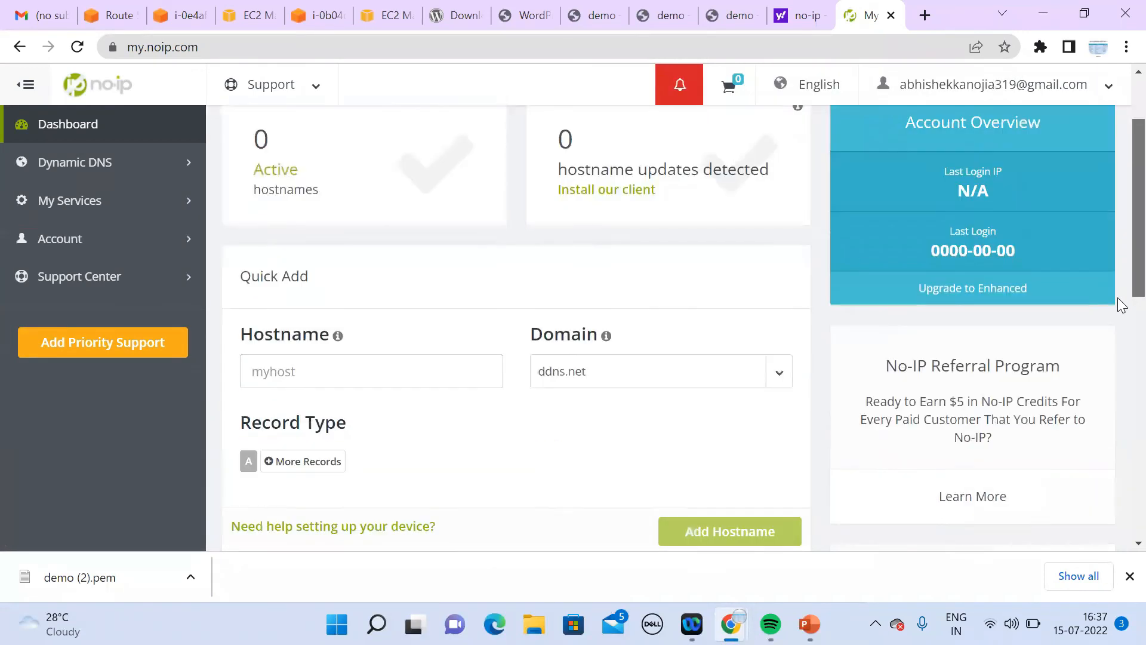
{"action": "scroll", "coordinate": [1118, 376], "scroll_direction": "down", "scroll_amount": 2}
{"action": "scroll", "coordinate": [1119, 298], "scroll_direction": "up", "scroll_amount": 5}
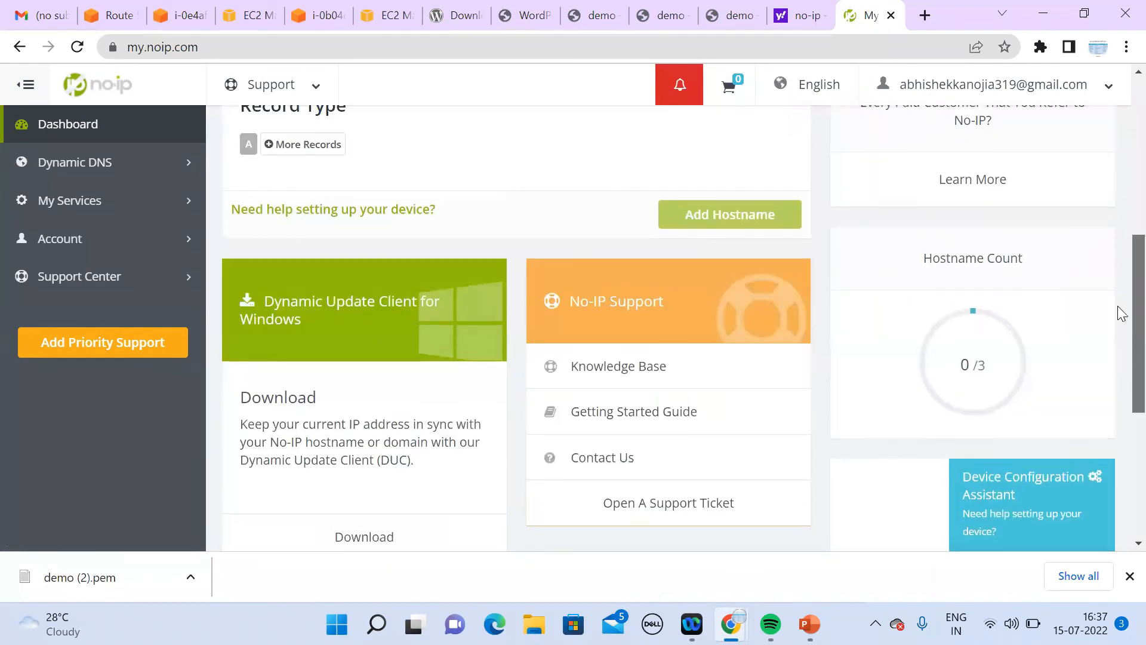
{"action": "left_click", "coordinate": [360, 365]}
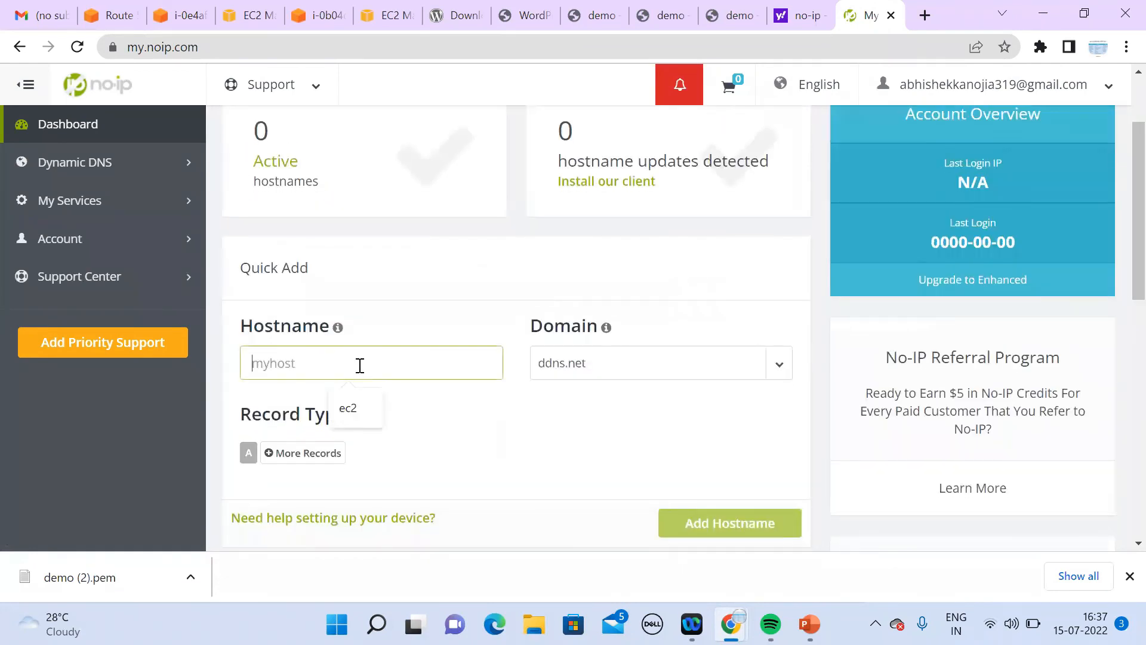
{"action": "left_click", "coordinate": [116, 170]}
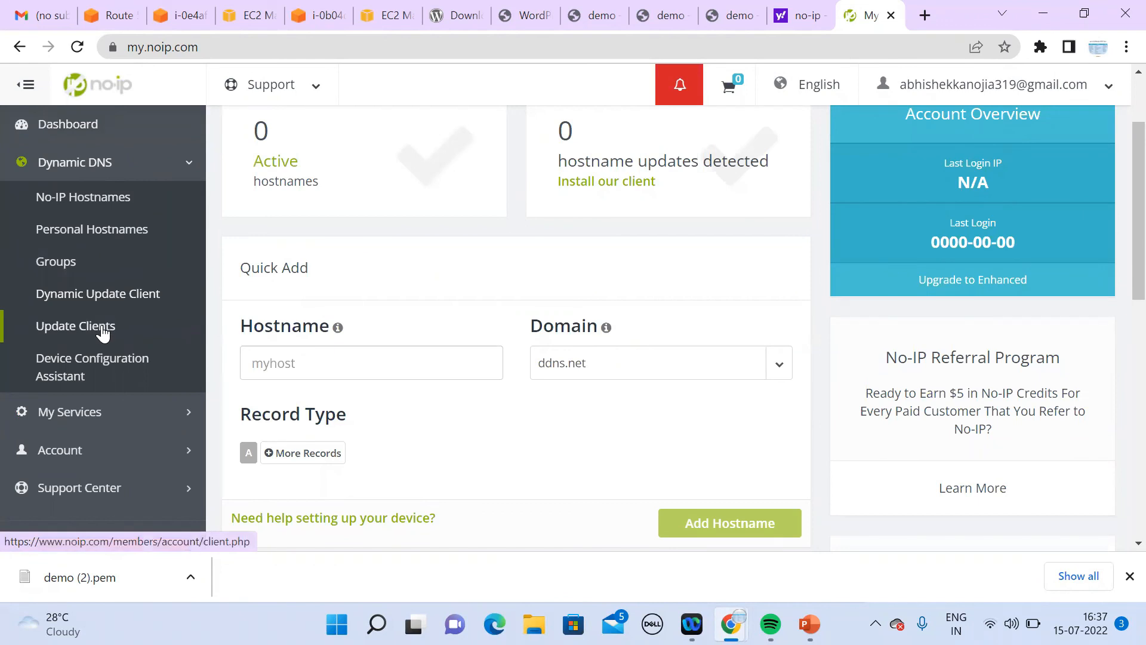
{"action": "left_click", "coordinate": [366, 353]}
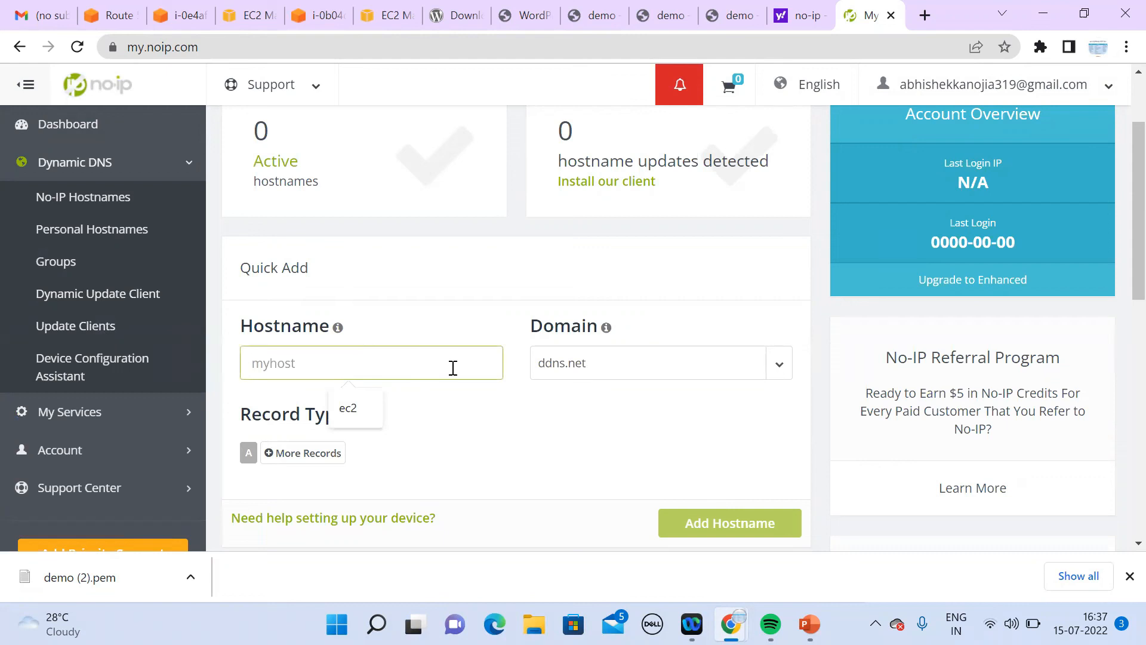
{"action": "left_click", "coordinate": [622, 373]}
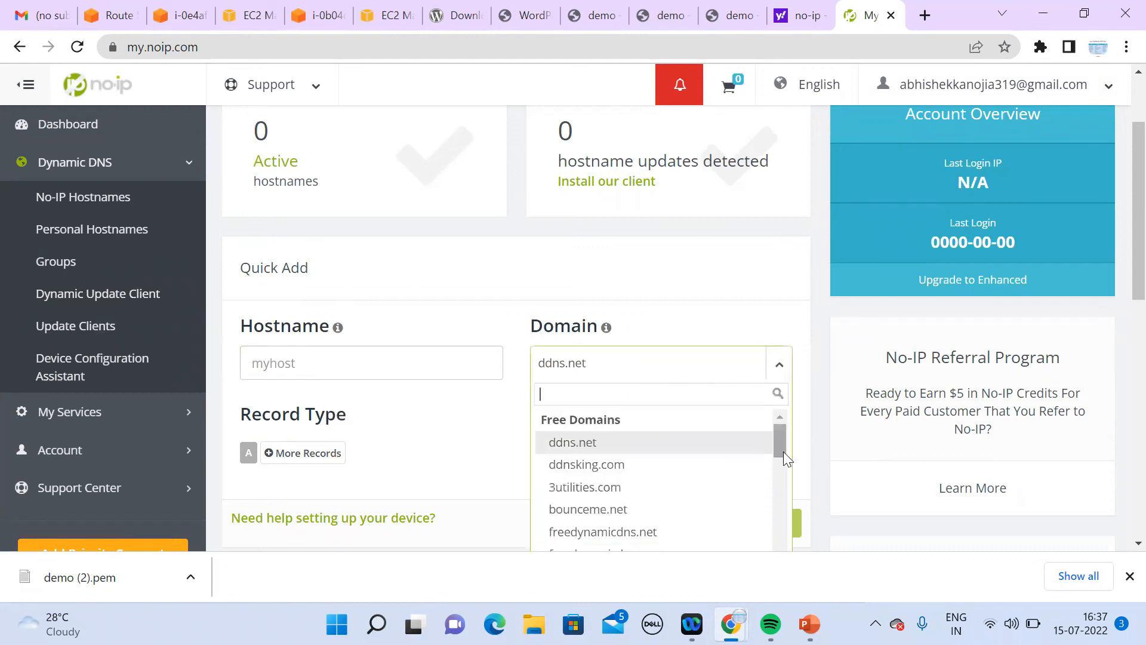
{"action": "scroll", "coordinate": [784, 468], "scroll_direction": "down", "scroll_amount": 4}
{"action": "scroll", "coordinate": [787, 504], "scroll_direction": "down", "scroll_amount": 10}
{"action": "left_click_drag", "start_coordinate": [785, 591], "coordinate": [784, 387]}
{"action": "left_click", "coordinate": [415, 366]}
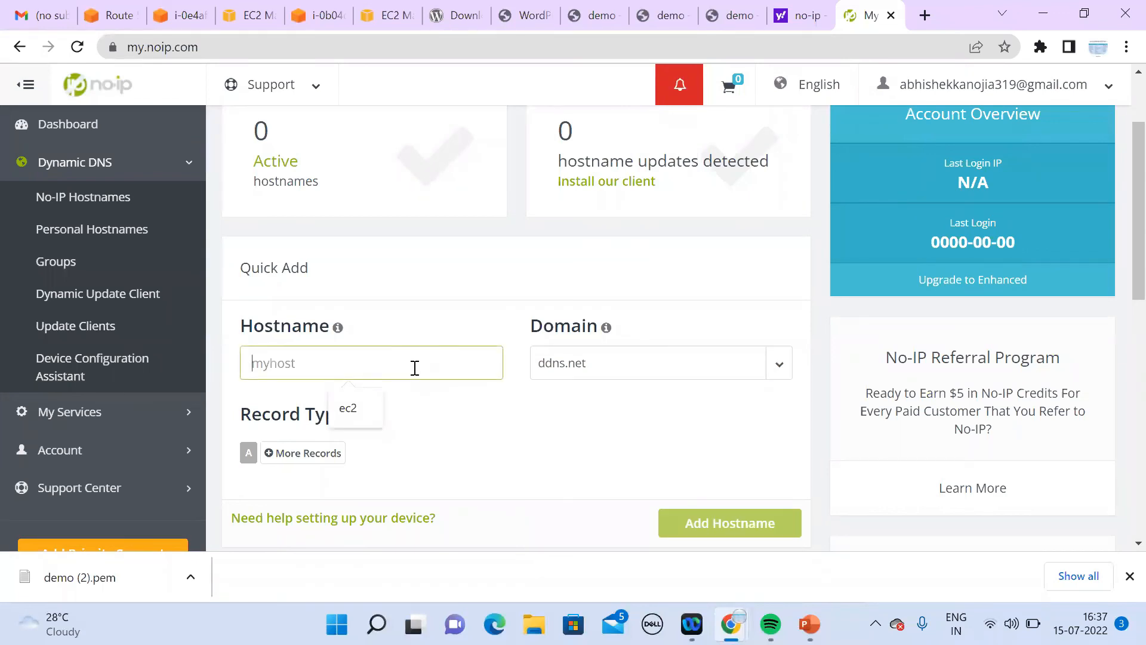
Step: Add the hostname demo113.ddns.net and open it for management
{"action": "type", "text": "xyz"}
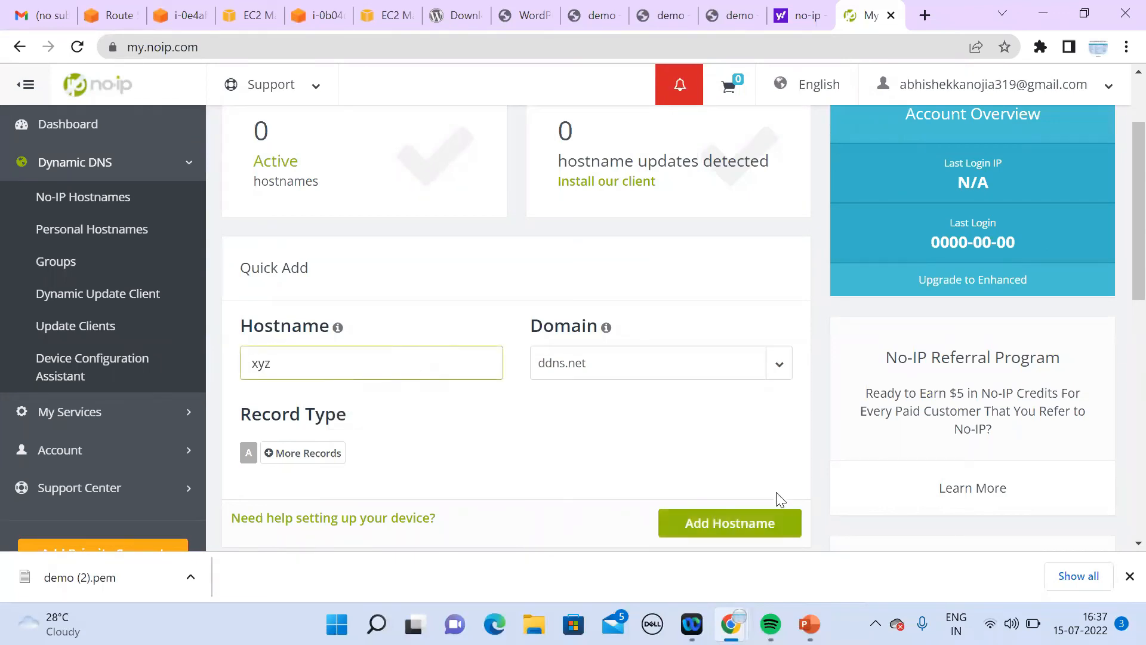
{"action": "key", "text": "BackSpace"}
{"action": "type", "text": "demo113"}
{"action": "left_click", "coordinate": [736, 536]}
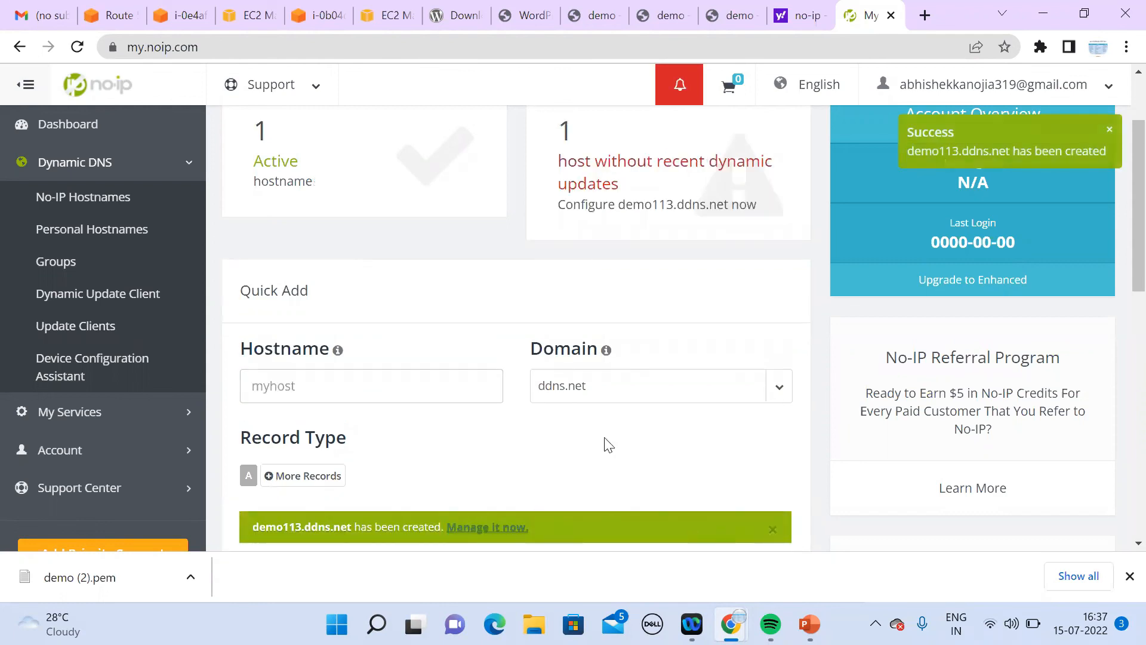
{"action": "scroll", "coordinate": [1121, 320], "scroll_direction": "down", "scroll_amount": 4}
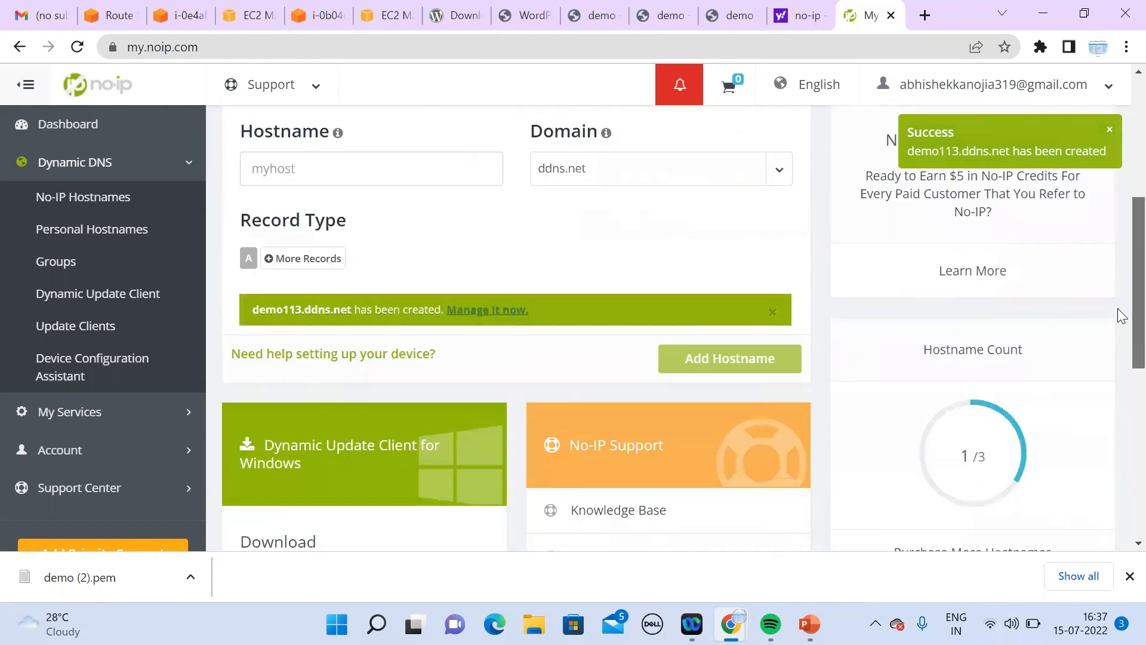
{"action": "scroll", "coordinate": [1119, 304], "scroll_direction": "up", "scroll_amount": 2}
{"action": "left_click_drag", "start_coordinate": [1118, 276], "coordinate": [1118, 278]}
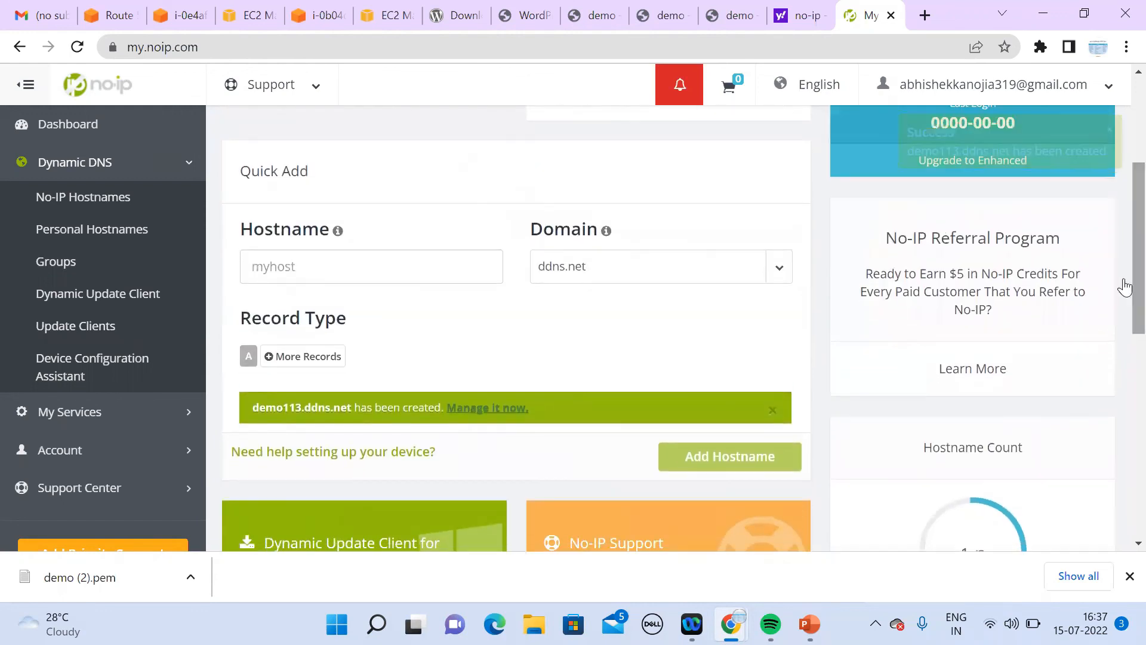
{"action": "left_click", "coordinate": [482, 412]}
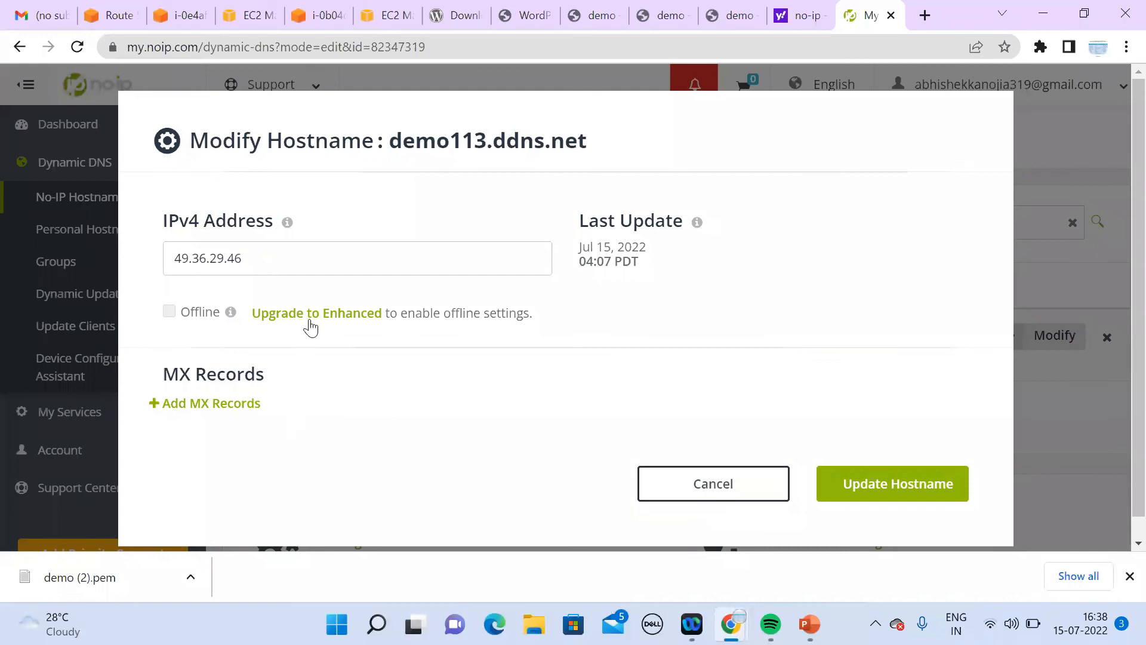
Step: Save the demo113.ddns.net hostname settings unchanged
{"action": "left_click", "coordinate": [868, 485]}
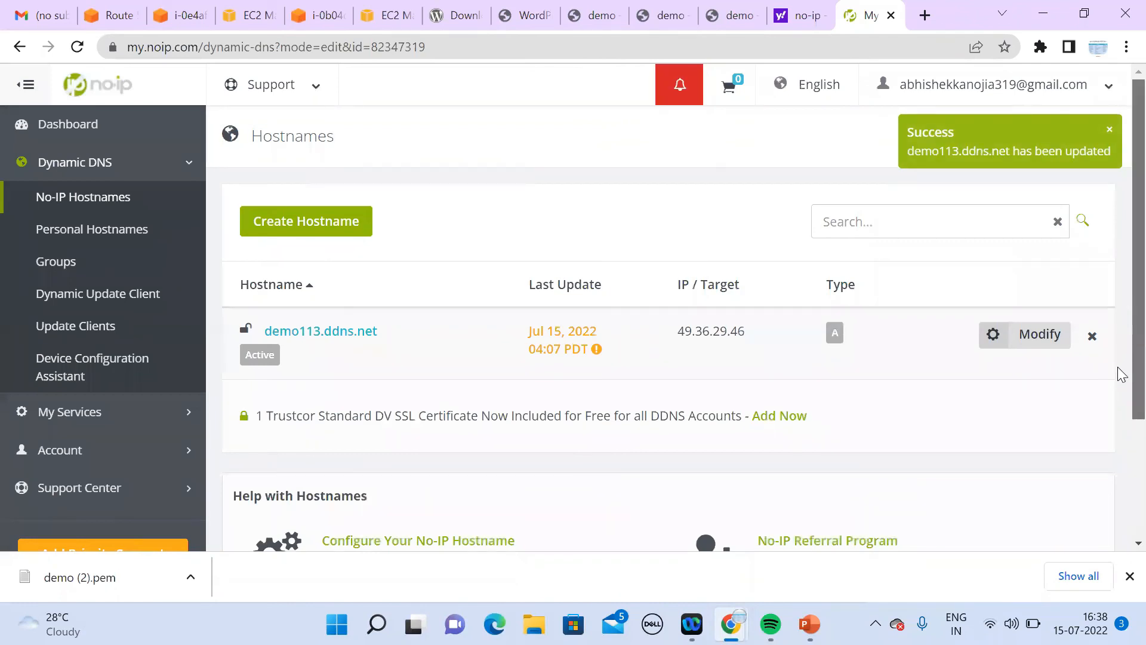
{"action": "scroll", "coordinate": [1118, 371], "scroll_direction": "down", "scroll_amount": 2}
{"action": "scroll", "coordinate": [1118, 368], "scroll_direction": "up", "scroll_amount": 2}
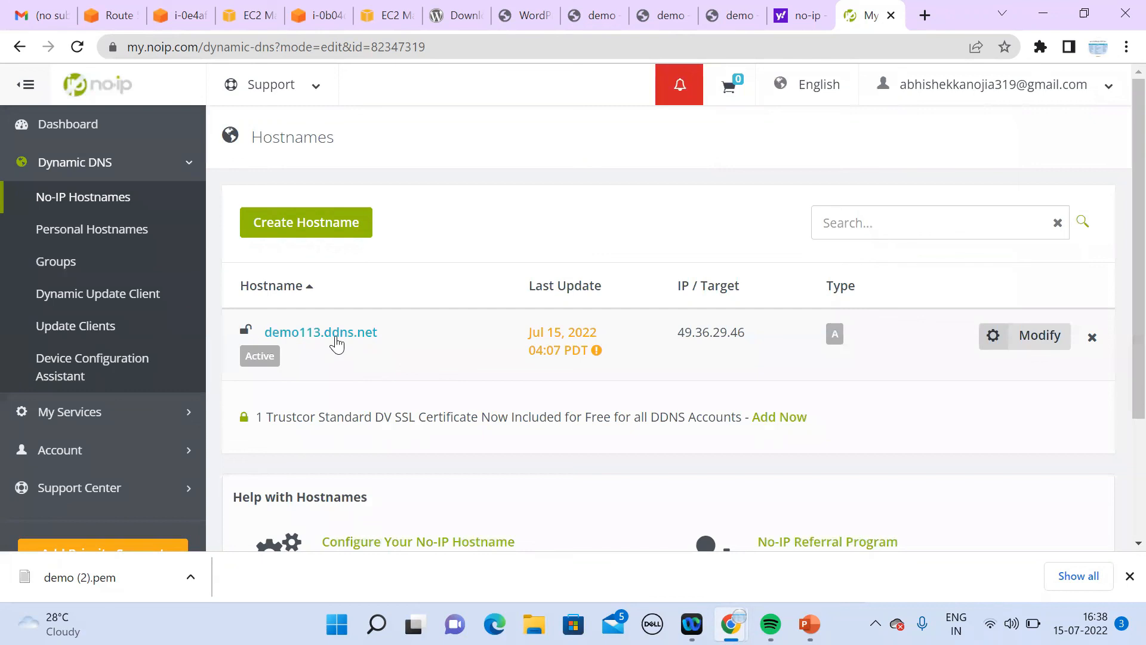
Step: Open demo113.ddns.net's settings, add an MX record entry, then close without saving
{"action": "left_click", "coordinate": [336, 341]}
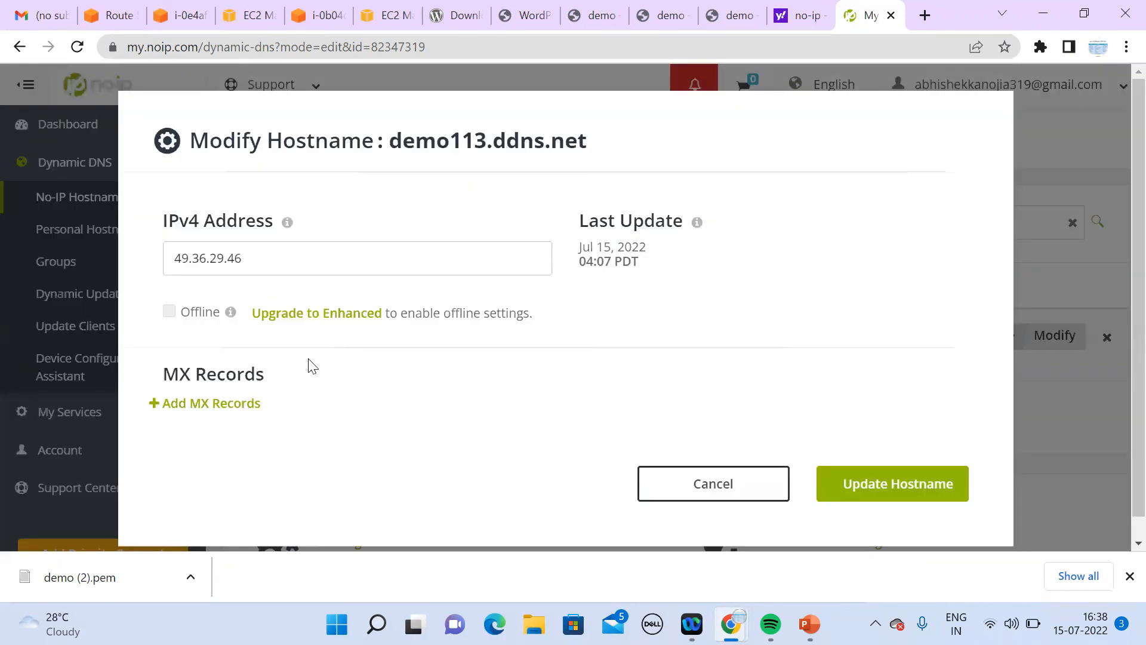
{"action": "left_click", "coordinate": [256, 403]}
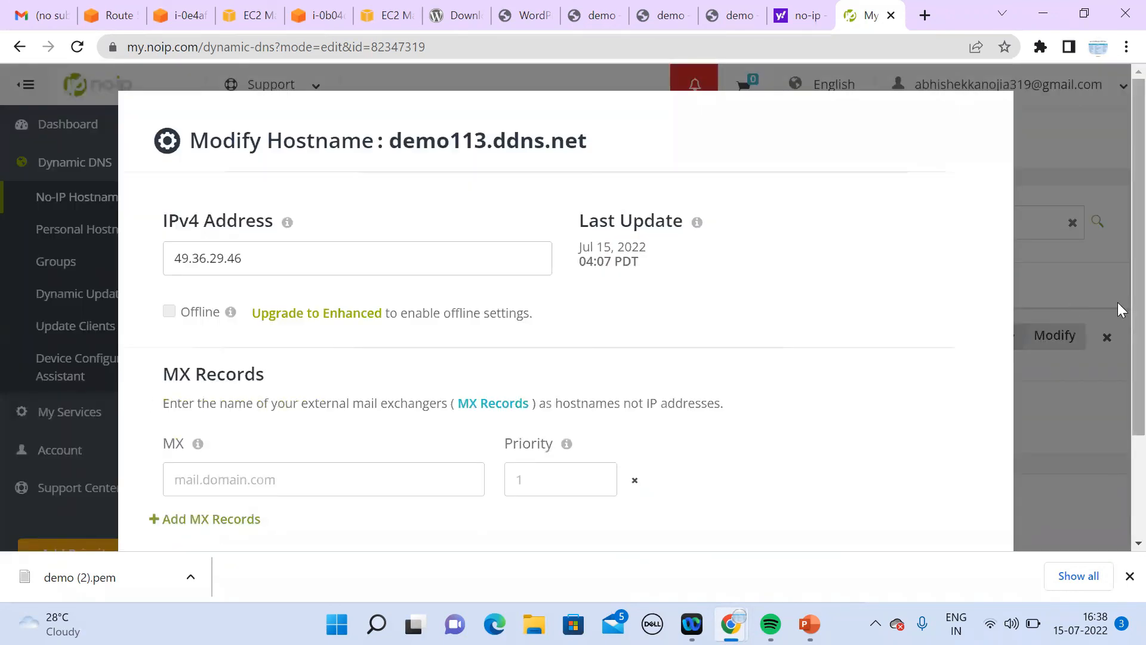
{"action": "scroll", "coordinate": [1118, 308], "scroll_direction": "down", "scroll_amount": 2}
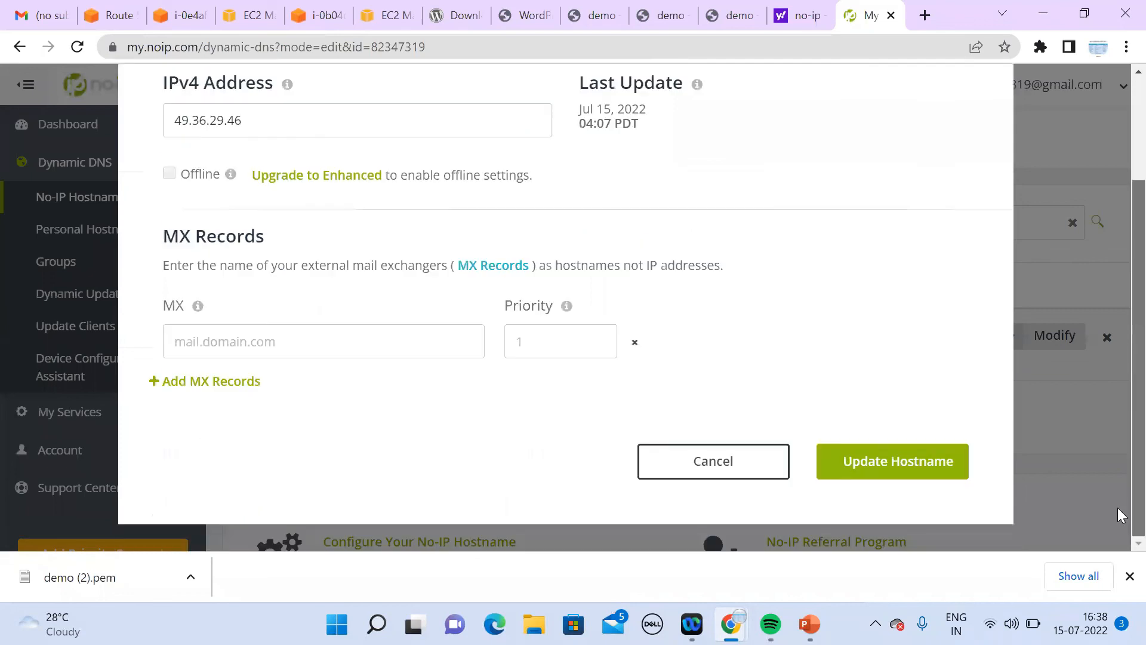
{"action": "left_click", "coordinate": [708, 458]}
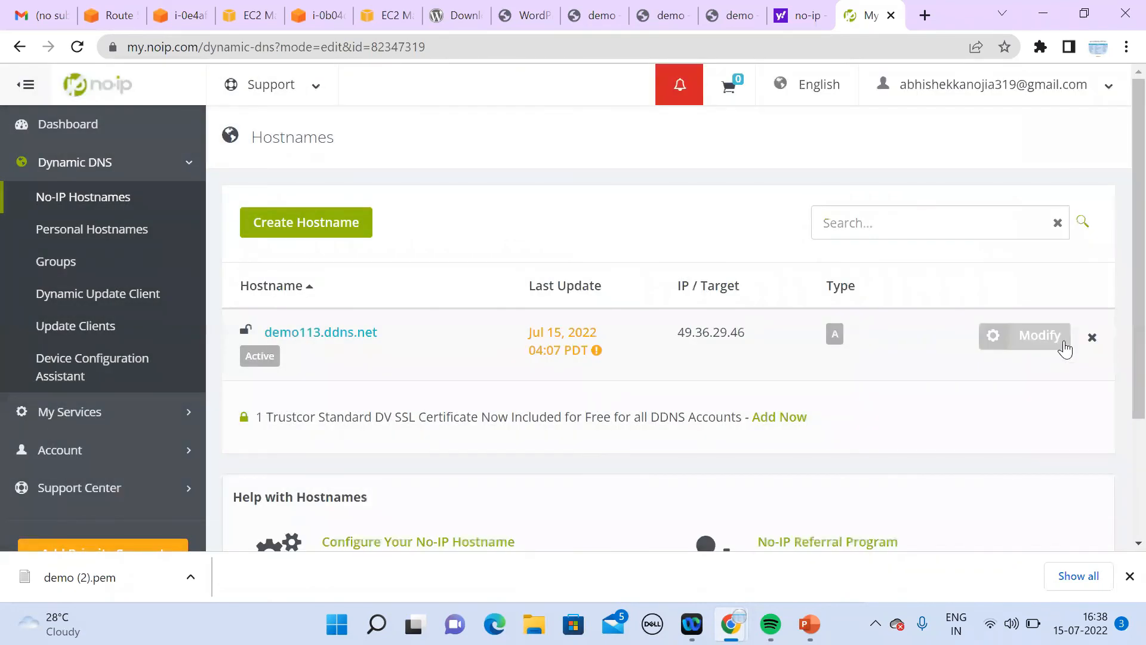
{"action": "left_click", "coordinate": [1038, 342]}
{"action": "left_click_drag", "start_coordinate": [270, 258], "coordinate": [110, 279]}
{"action": "left_click", "coordinate": [110, 279]}
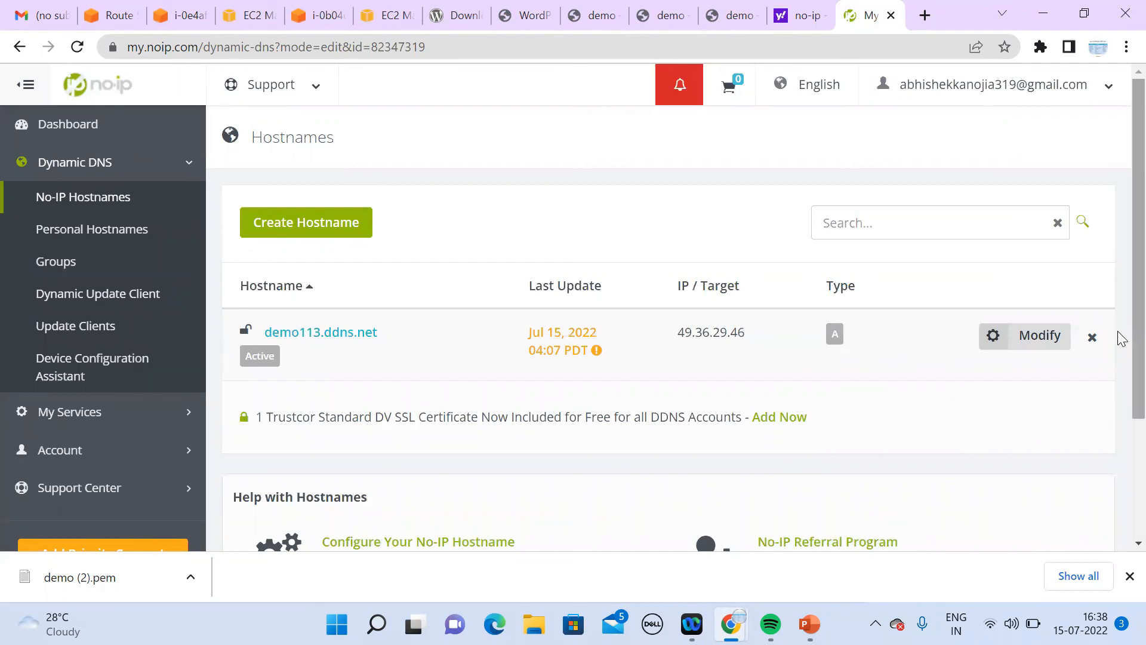
{"action": "scroll", "coordinate": [1121, 477], "scroll_direction": "down", "scroll_amount": 2}
{"action": "scroll", "coordinate": [1121, 487], "scroll_direction": "up", "scroll_amount": 2}
Step: Open a new browser tab and go to google.com
{"action": "left_click", "coordinate": [925, 15]}
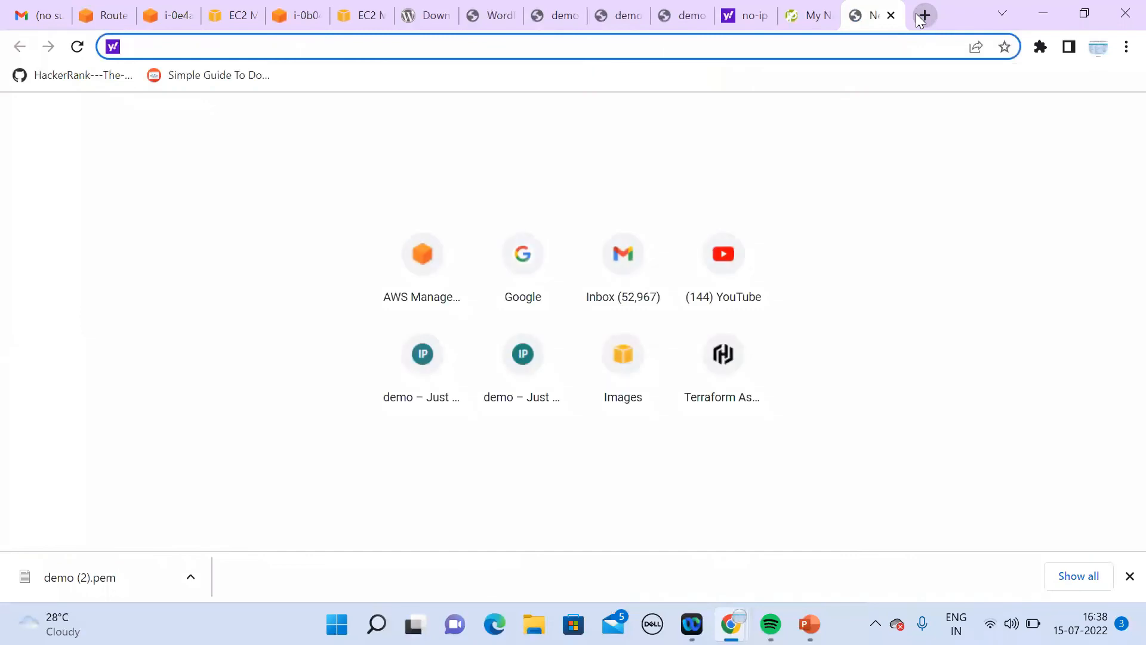
{"action": "type", "text": "free"}
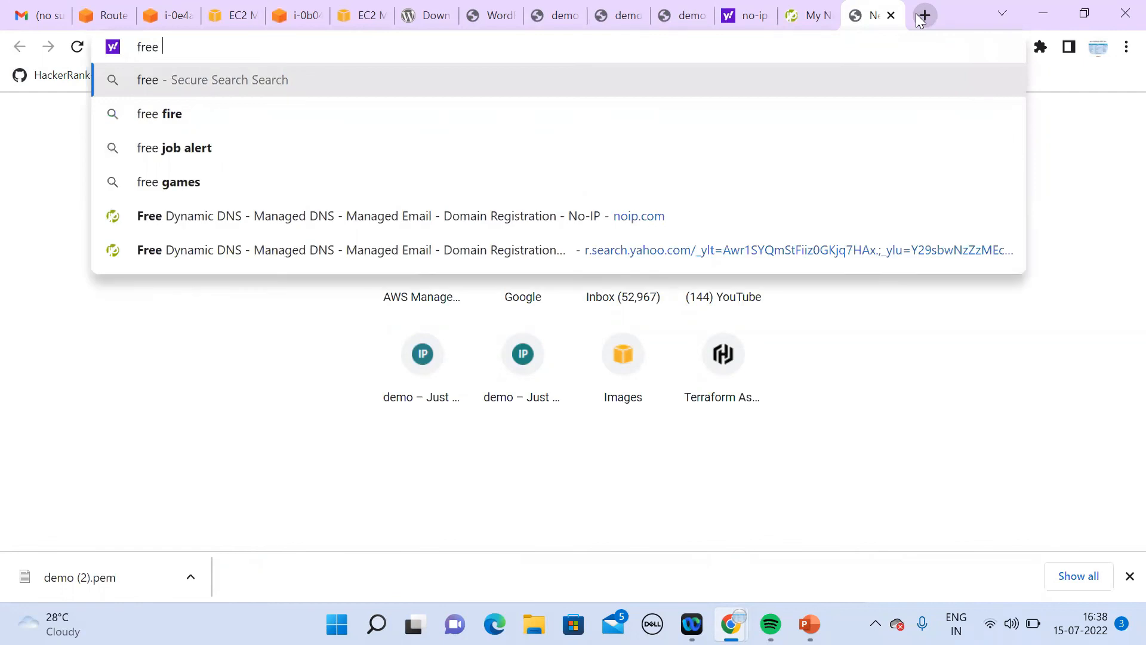
{"action": "type", "text": " do"}
{"action": "key", "text": "BackSpace"}
{"action": "key", "text": "BackSpace"}
{"action": "key", "text": "BackSpace"}
{"action": "key", "text": "BackSpace"}
{"action": "key", "text": "BackSpace"}
{"action": "key", "text": "BackSpace"}
{"action": "key", "text": "BackSpace"}
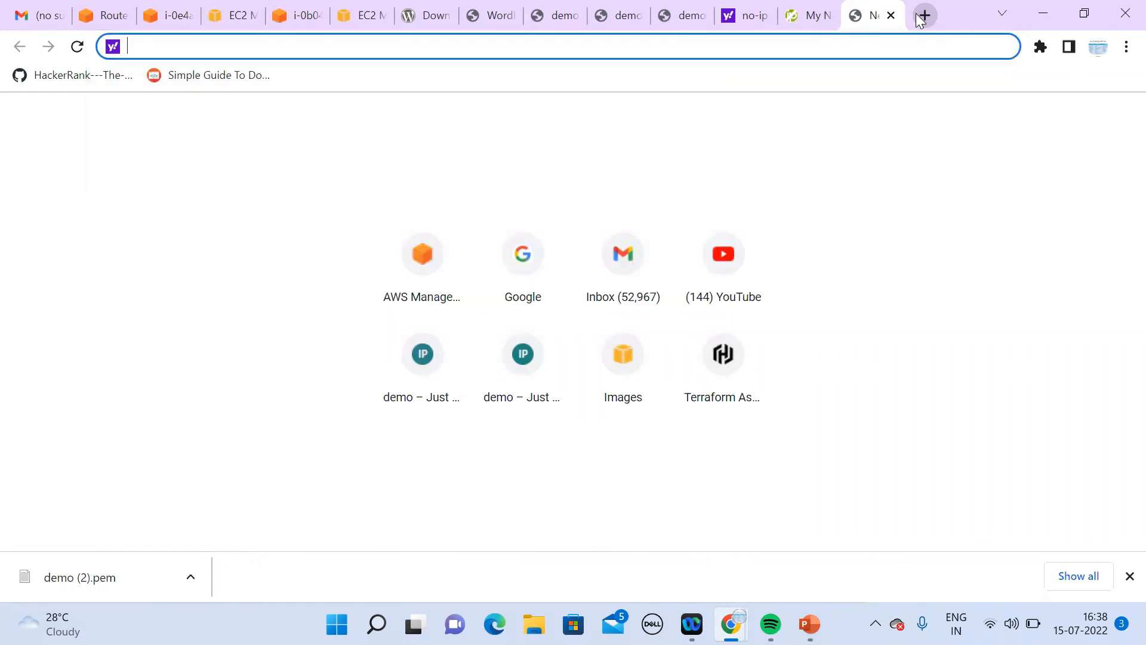
{"action": "type", "text": "google.com"}
{"action": "key", "text": "Return"}
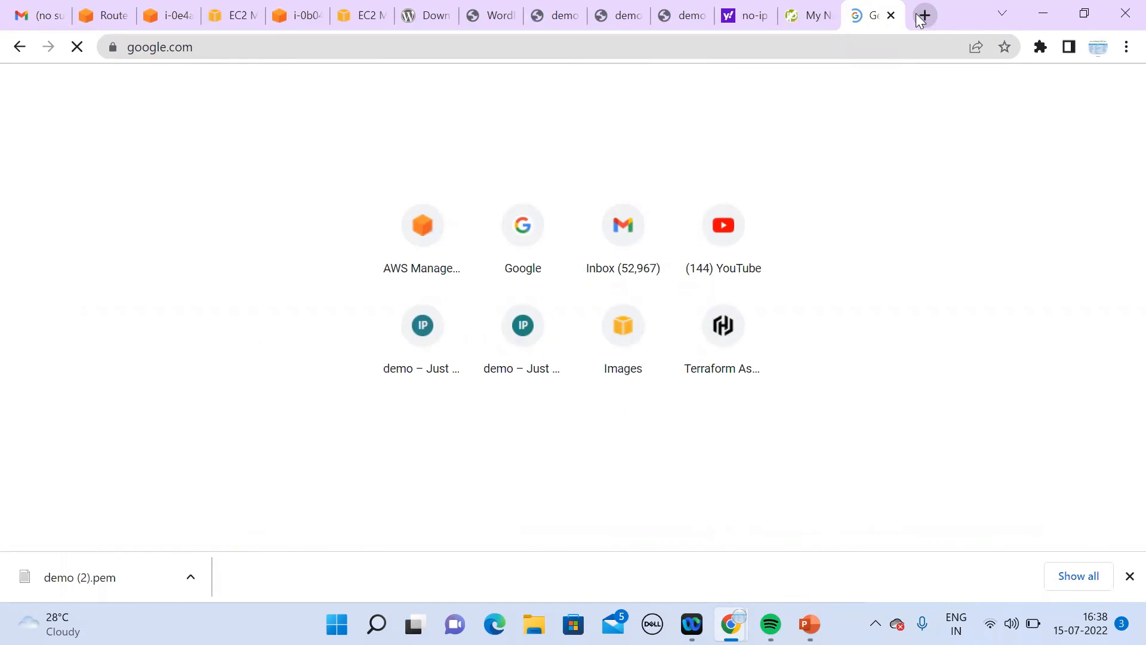
Step: Search 'free domain website' and open Freenom's 'Free and paid domains' result
{"action": "type", "text": "fre"}
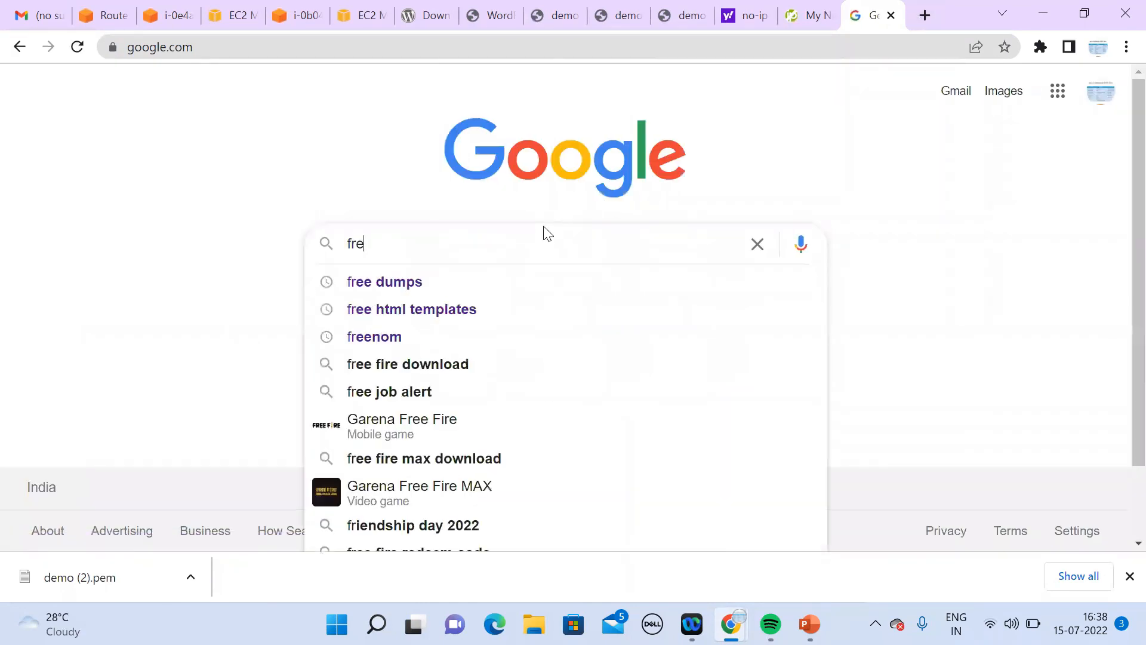
{"action": "type", "text": "e domai"}
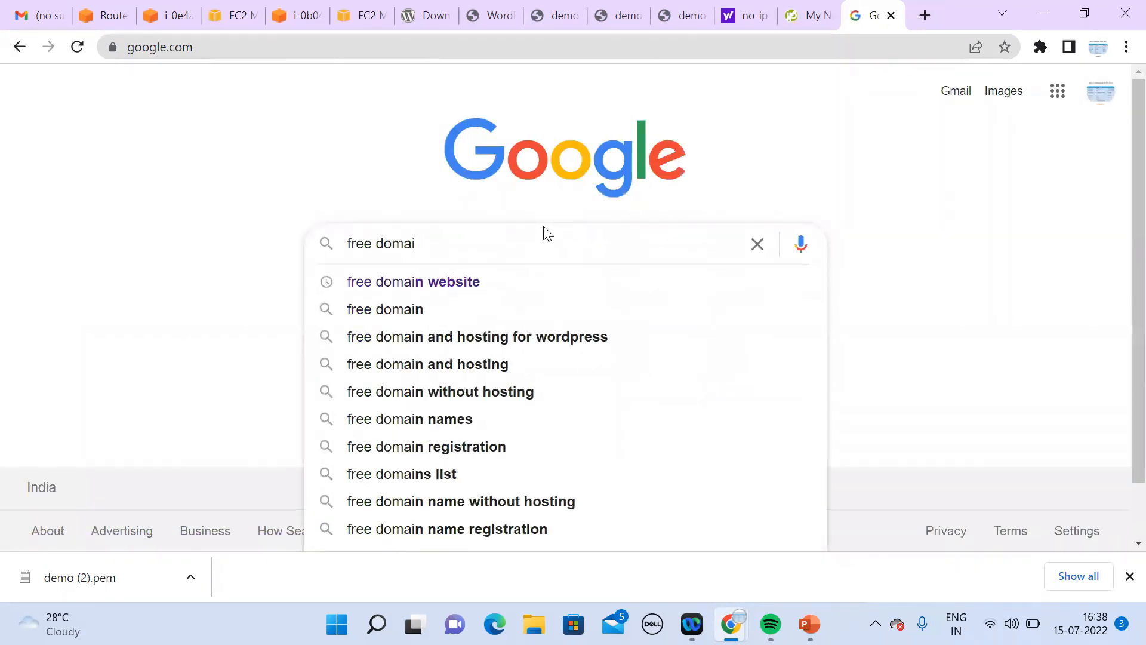
{"action": "key", "text": "Down"}
{"action": "key", "text": "Return"}
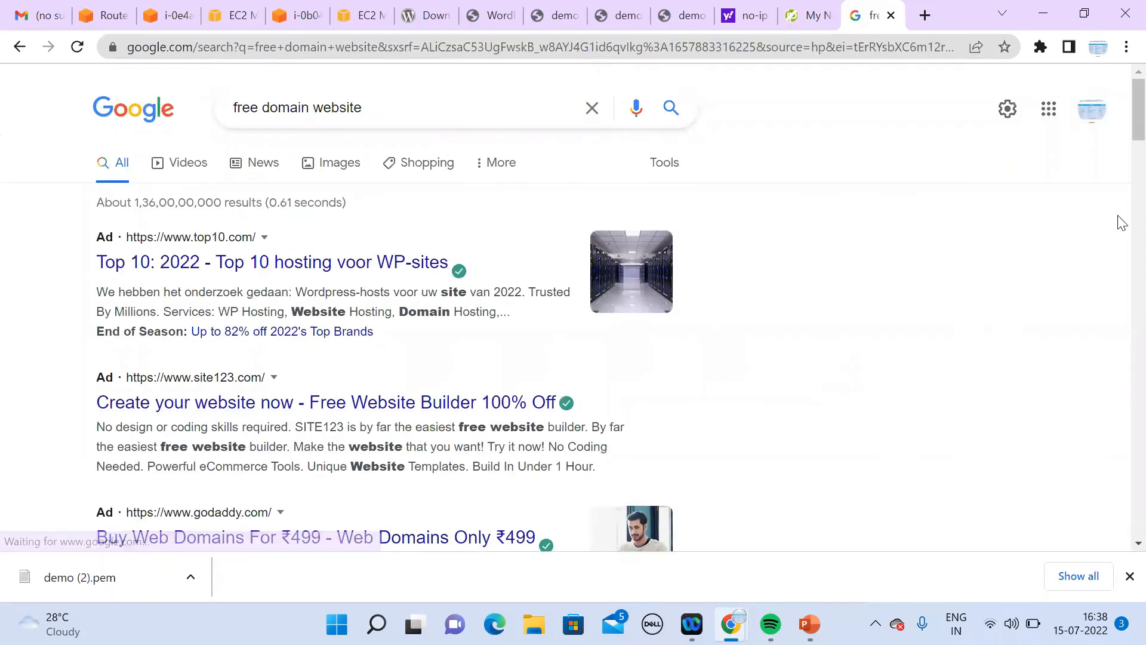
{"action": "scroll", "coordinate": [1121, 134], "scroll_direction": "down", "scroll_amount": 5}
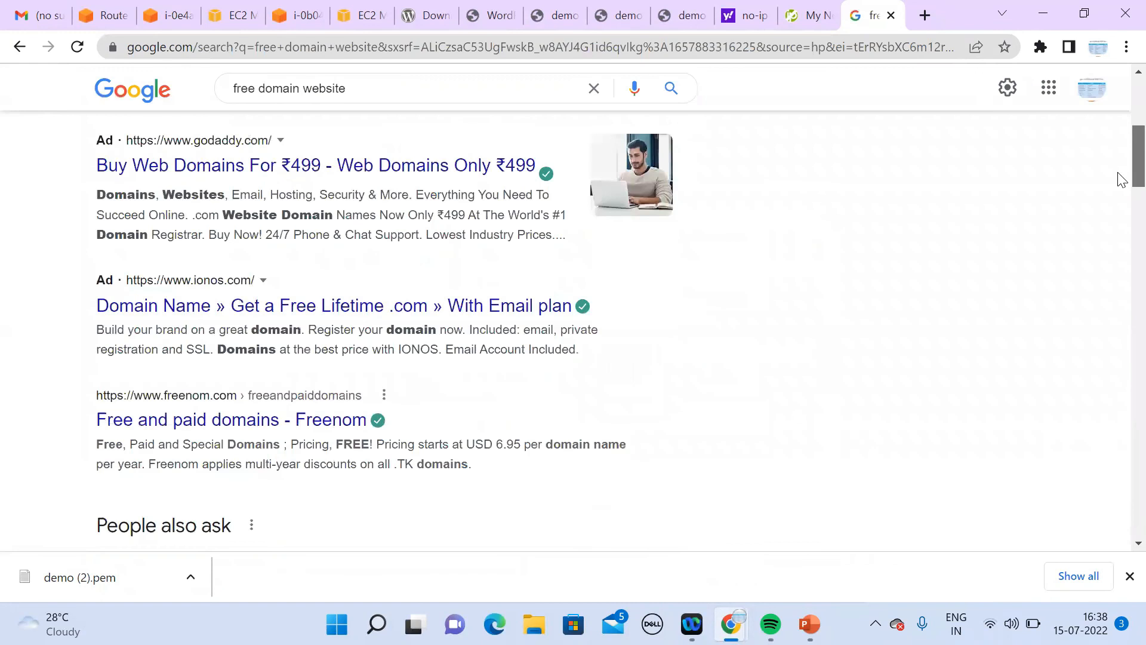
{"action": "scroll", "coordinate": [1121, 183], "scroll_direction": "down", "scroll_amount": 1}
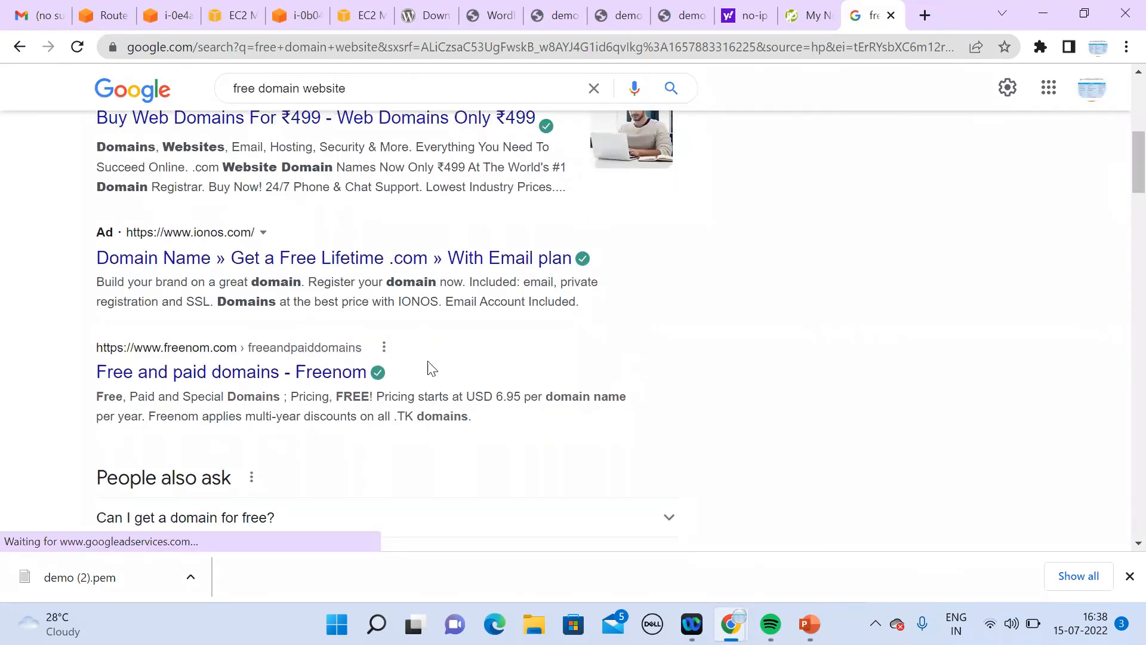
{"action": "left_click", "coordinate": [345, 380]}
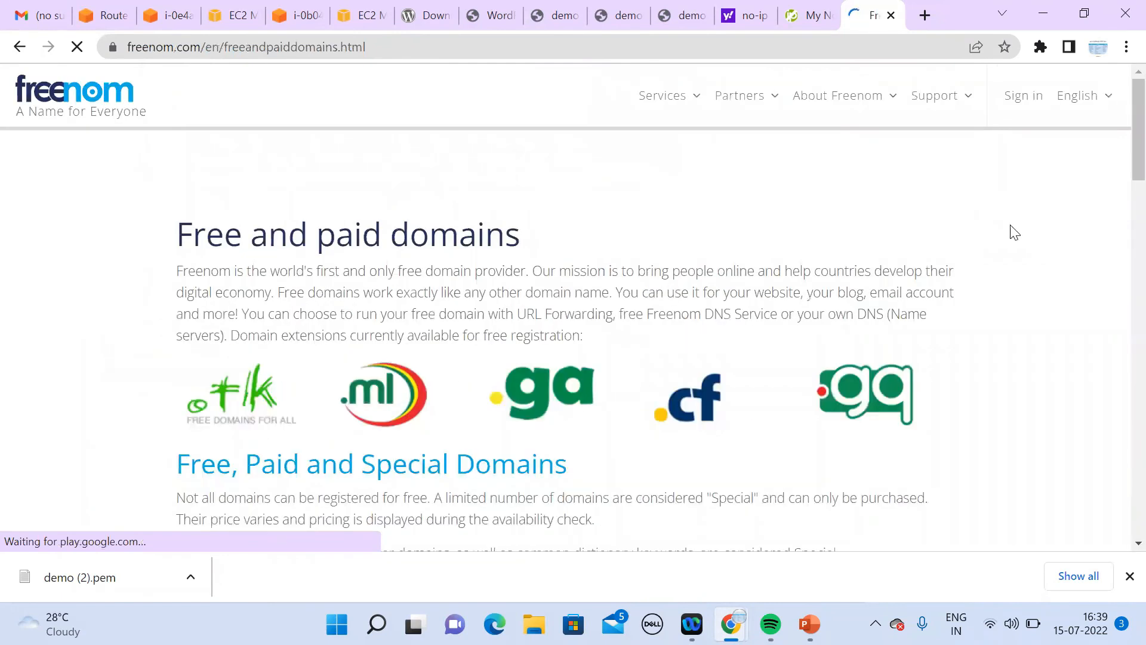
Step: On Freenom's sign-in page, autofill the account e-mail, enter the password and submit
{"action": "left_click", "coordinate": [1024, 96]}
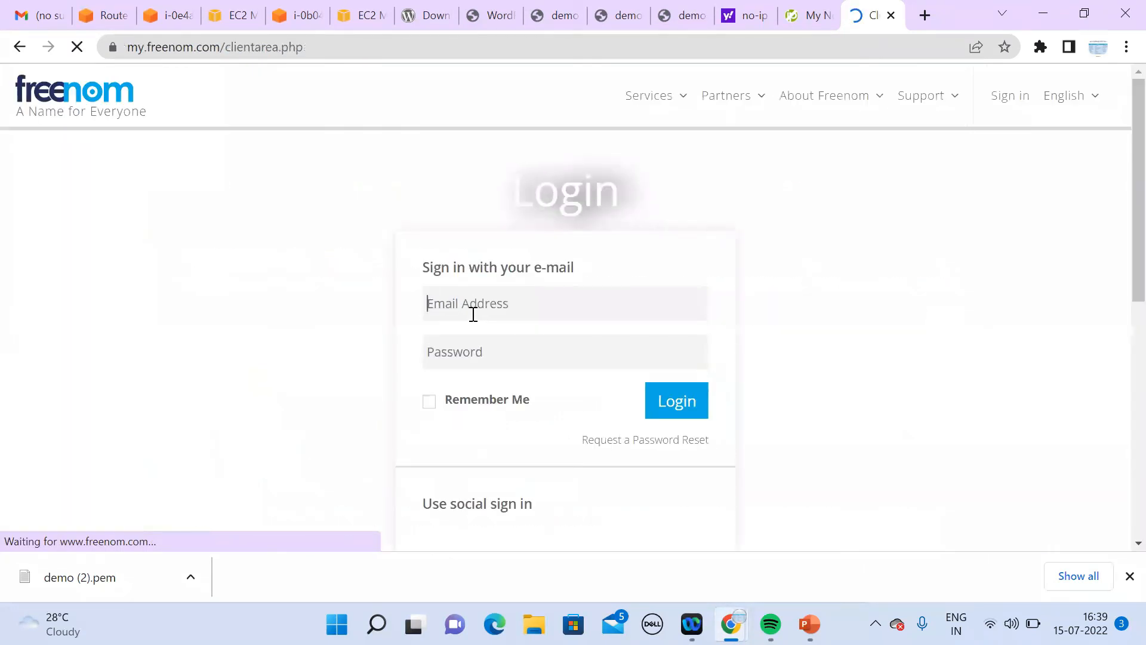
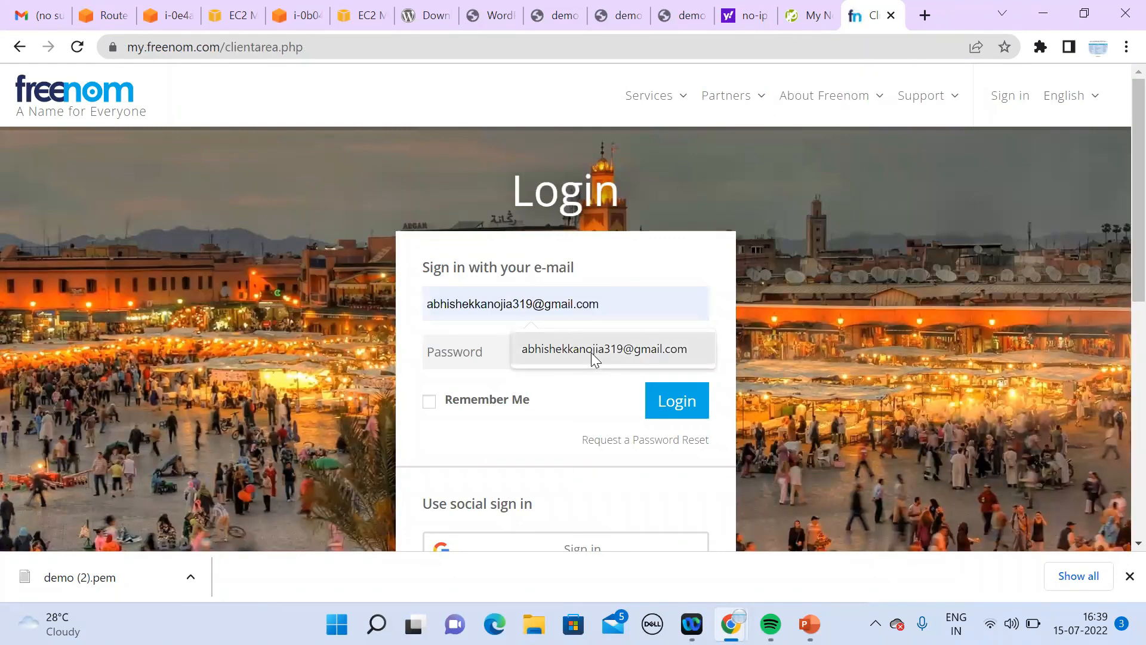
{"action": "left_click", "coordinate": [590, 351]}
{"action": "left_click", "coordinate": [566, 352]}
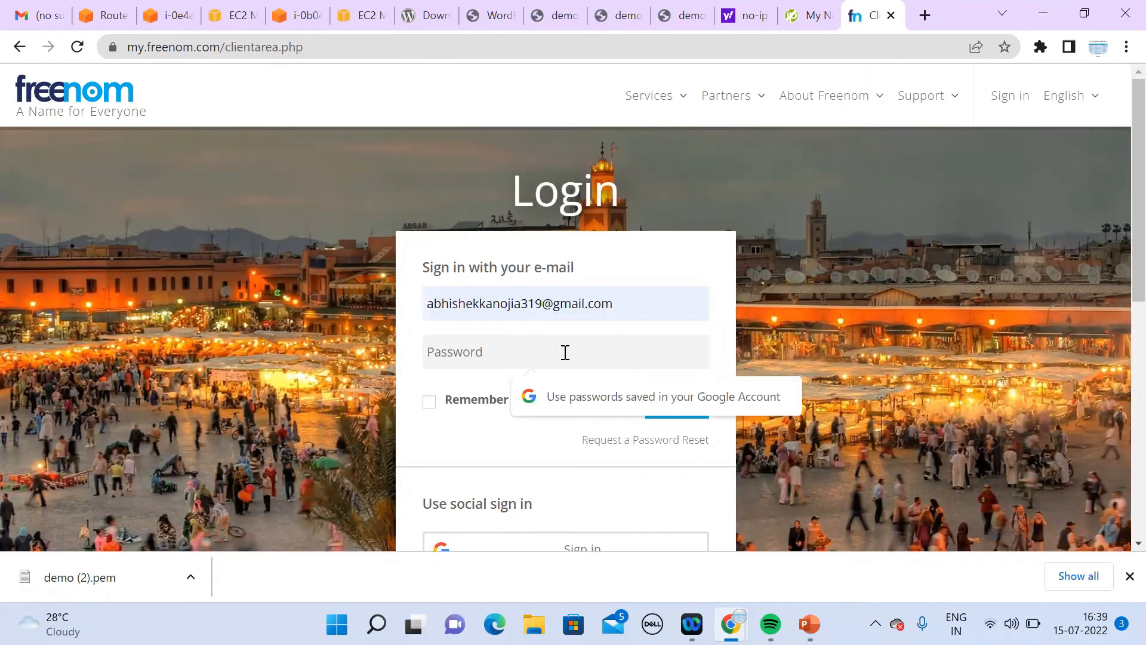
{"action": "type", "text": "•••"}
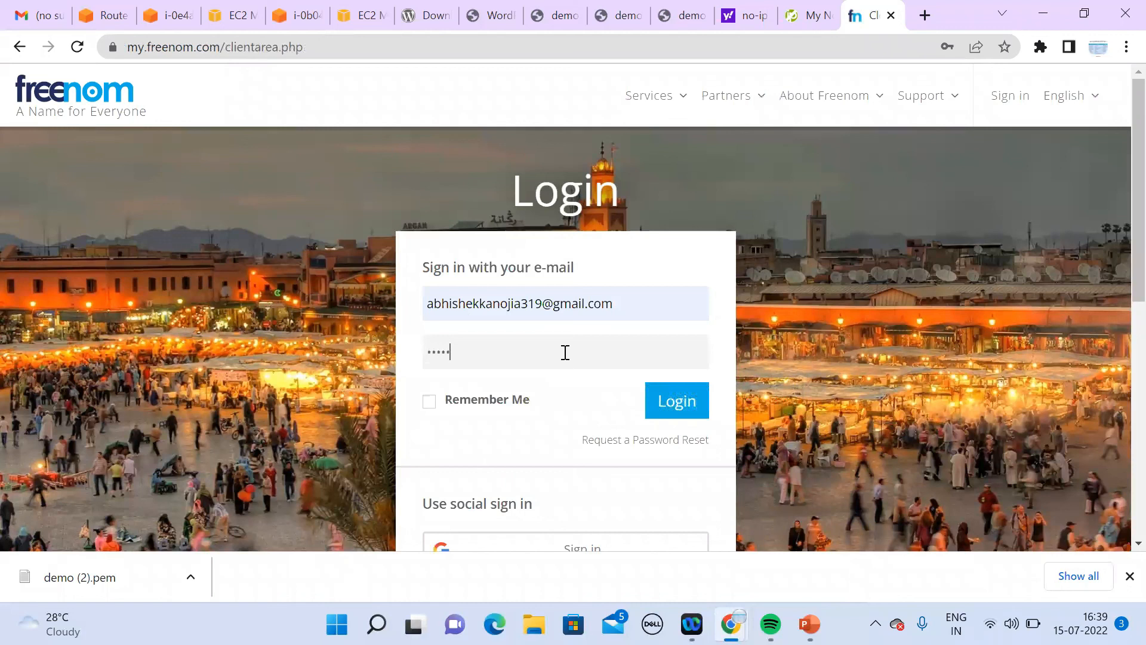
{"action": "type", "text": "••••••"}
{"action": "left_click", "coordinate": [668, 405]}
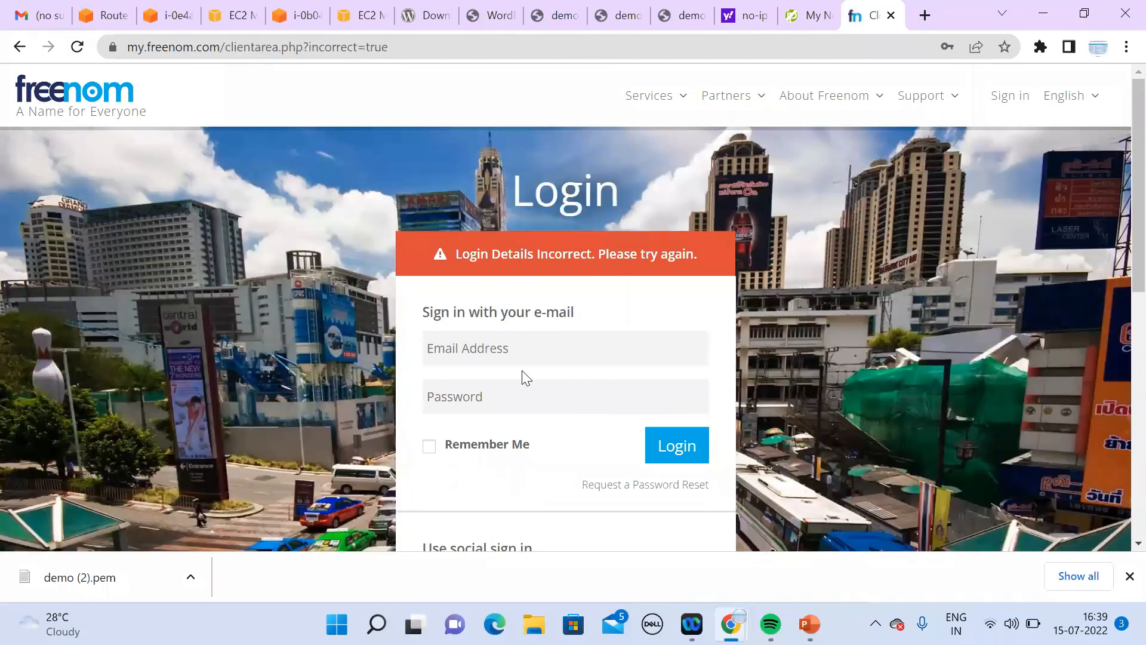
Step: After the failed login, re-enter the saved e-mail and password and sign in
{"action": "left_click", "coordinate": [563, 343]}
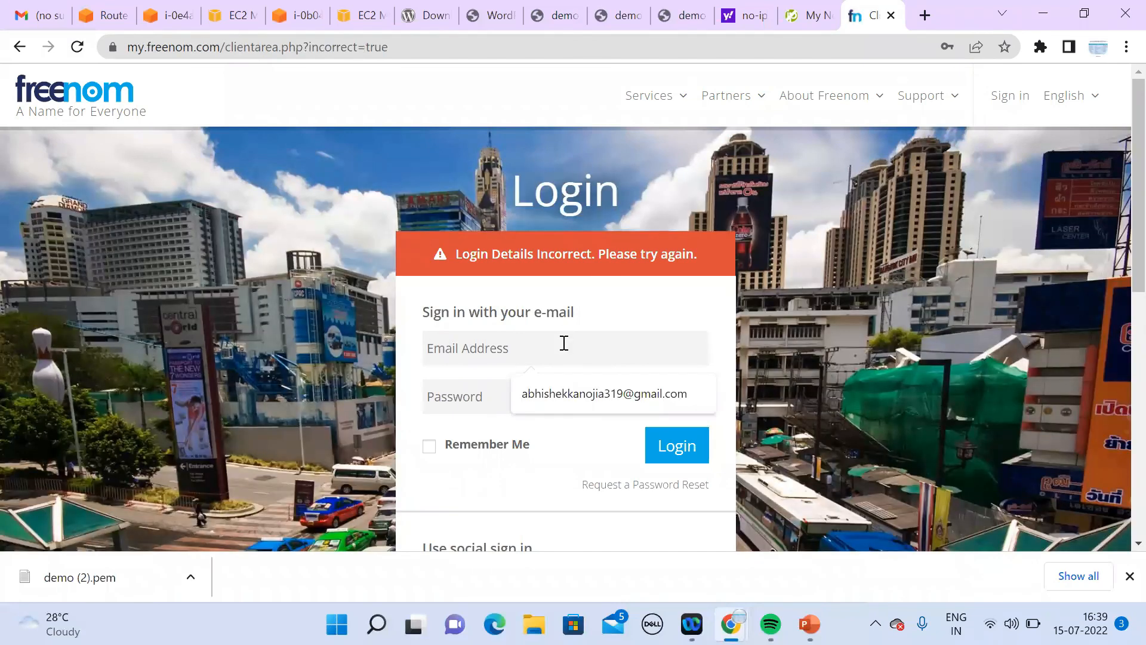
{"action": "left_click", "coordinate": [615, 397]}
{"action": "left_click", "coordinate": [584, 387]}
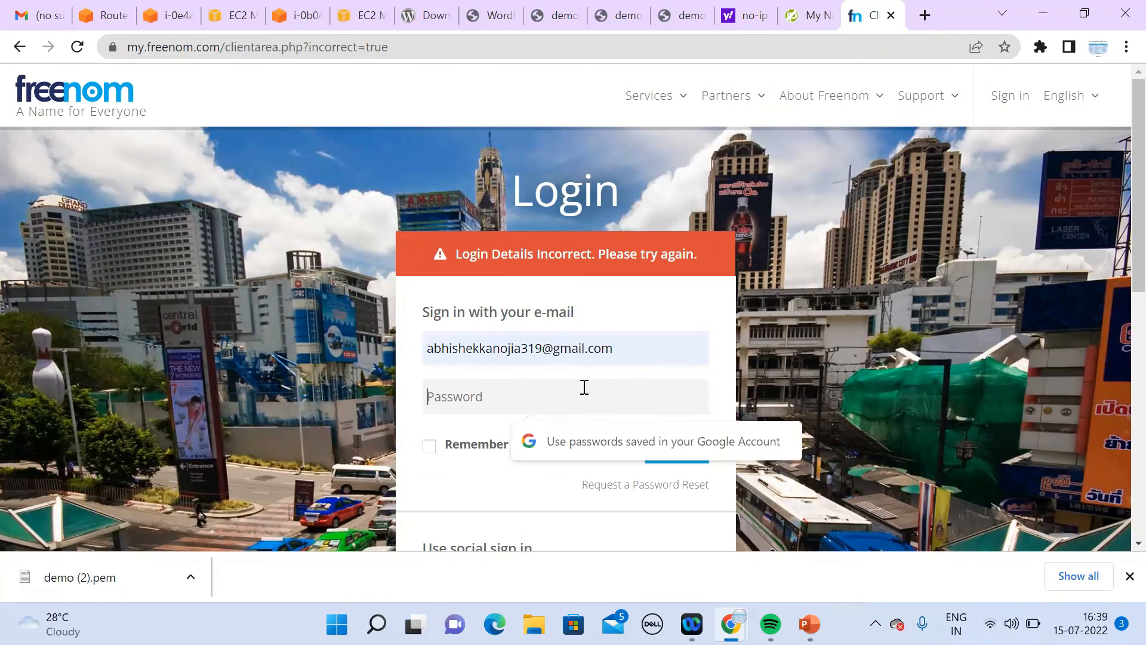
{"action": "type", "text": "•"}
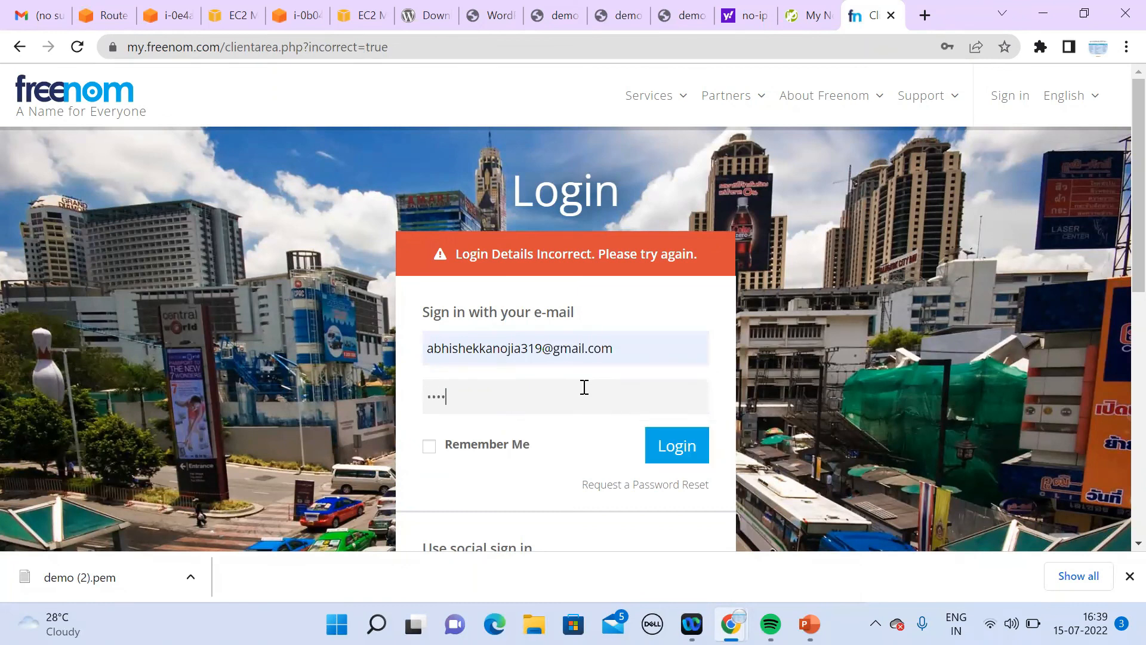
{"action": "type", "text": "••••••••"}
{"action": "key", "text": "Return"}
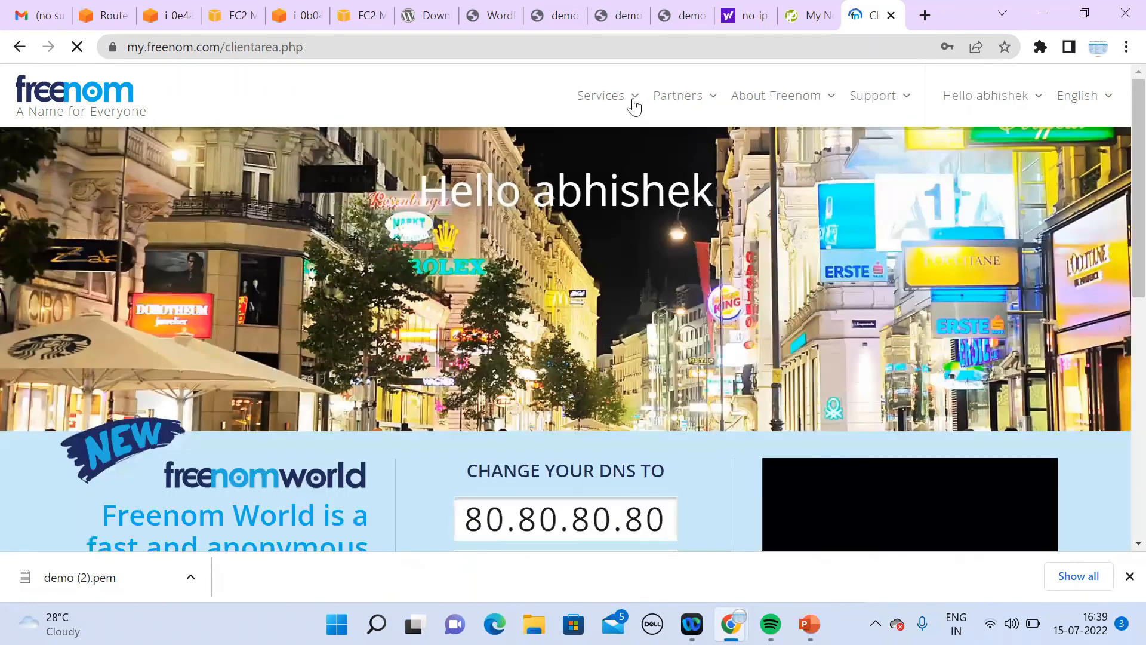
Step: Open My Domains from the Services menu
{"action": "mouse_move", "coordinate": [631, 105]}
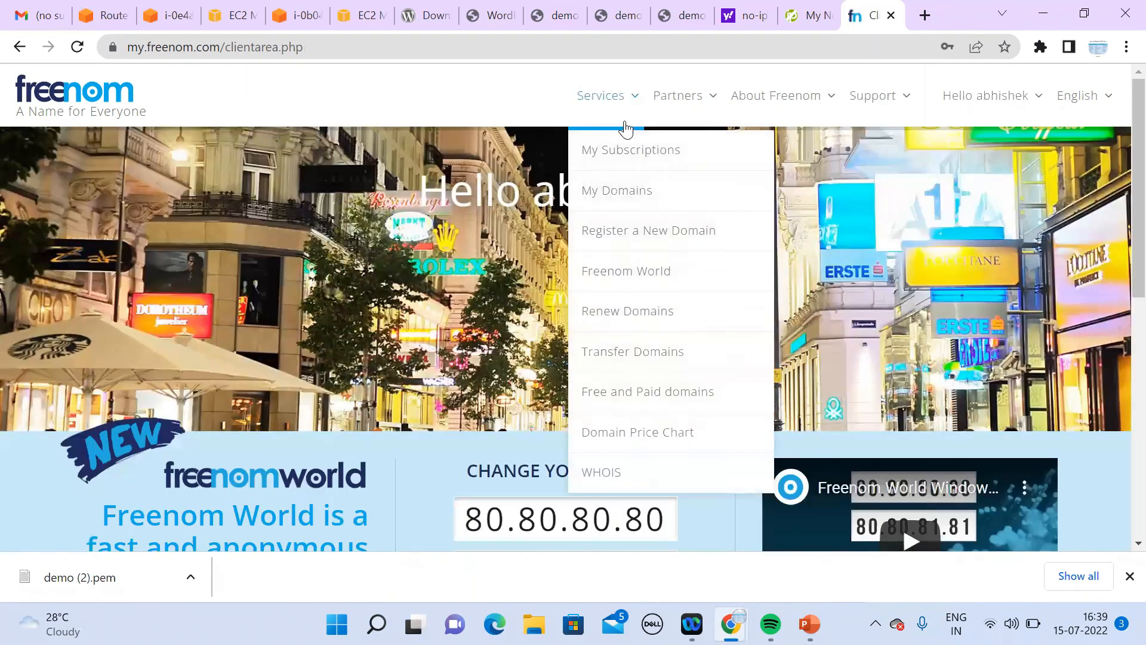
{"action": "left_click", "coordinate": [618, 194]}
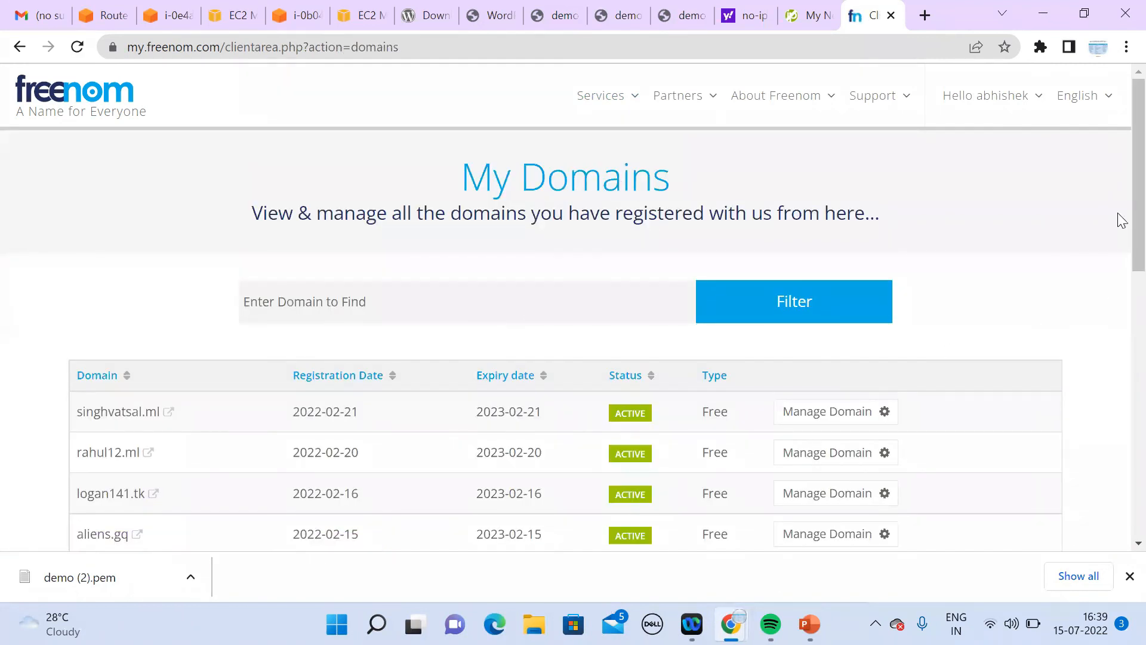
{"action": "scroll", "coordinate": [1121, 298], "scroll_direction": "down", "scroll_amount": 3}
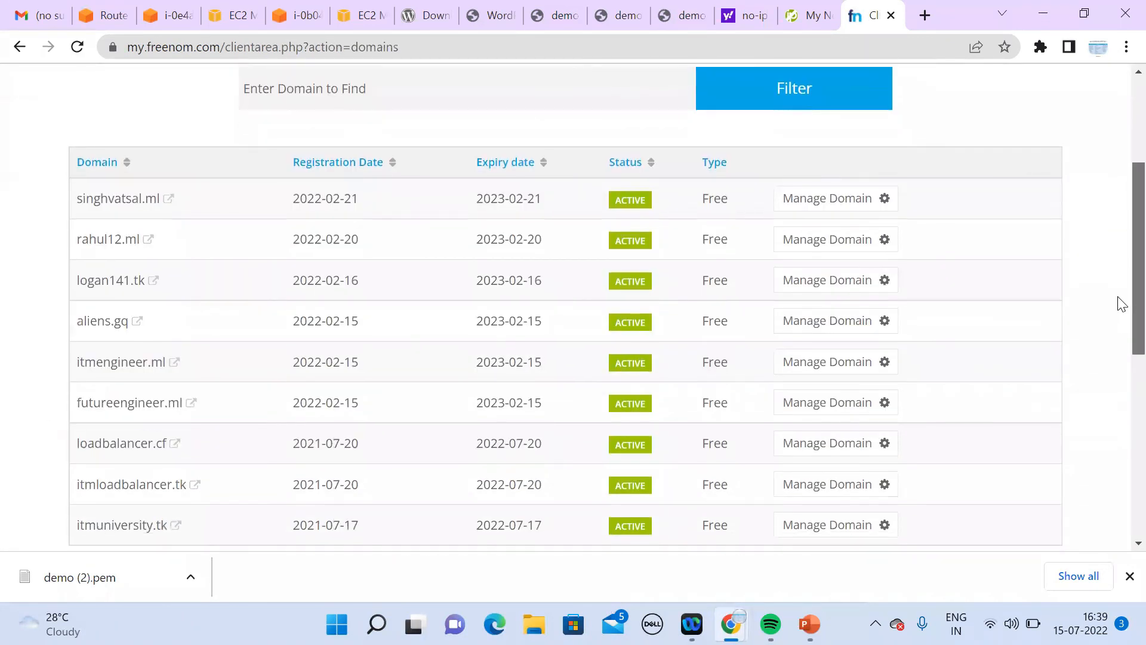
{"action": "scroll", "coordinate": [1119, 337], "scroll_direction": "down", "scroll_amount": 3}
{"action": "scroll", "coordinate": [1119, 328], "scroll_direction": "up", "scroll_amount": 3}
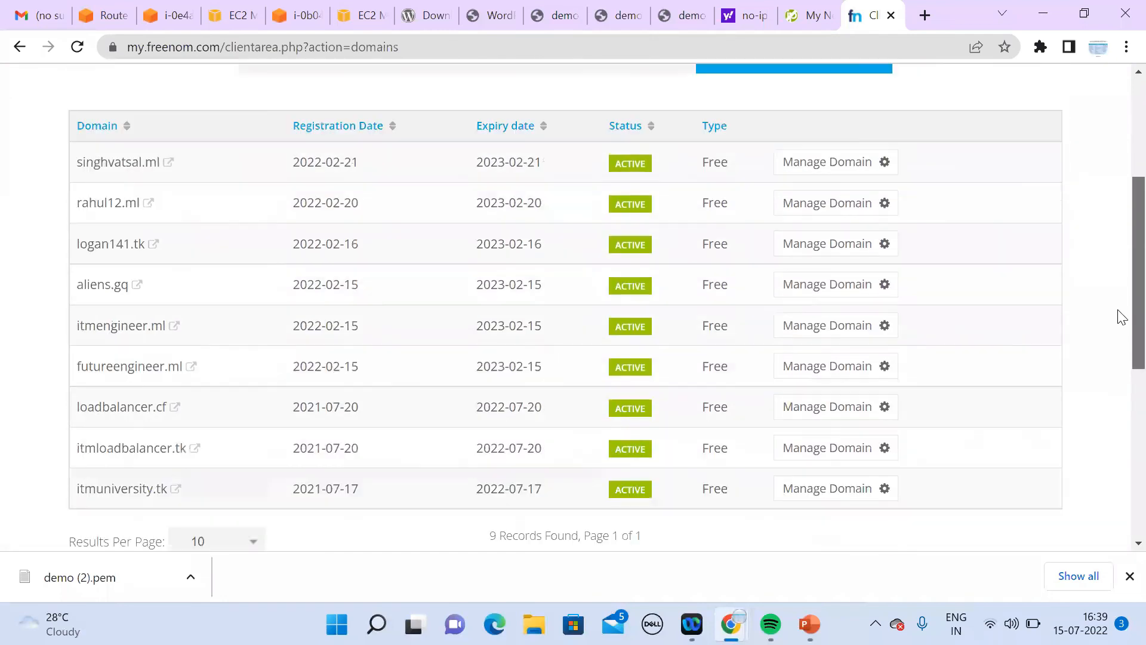
{"action": "scroll", "coordinate": [1118, 325], "scroll_direction": "down", "scroll_amount": 1}
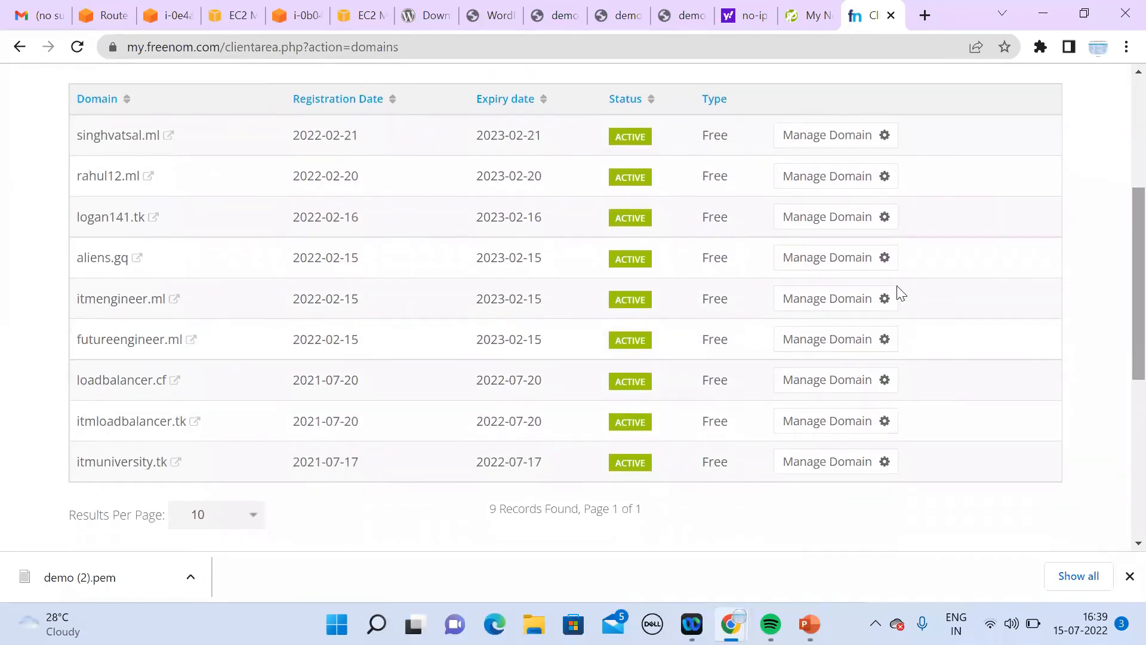
Step: Set Results Per Page to 25 so all nine domains are listed
{"action": "left_click", "coordinate": [244, 520]}
{"action": "left_click", "coordinate": [217, 429]}
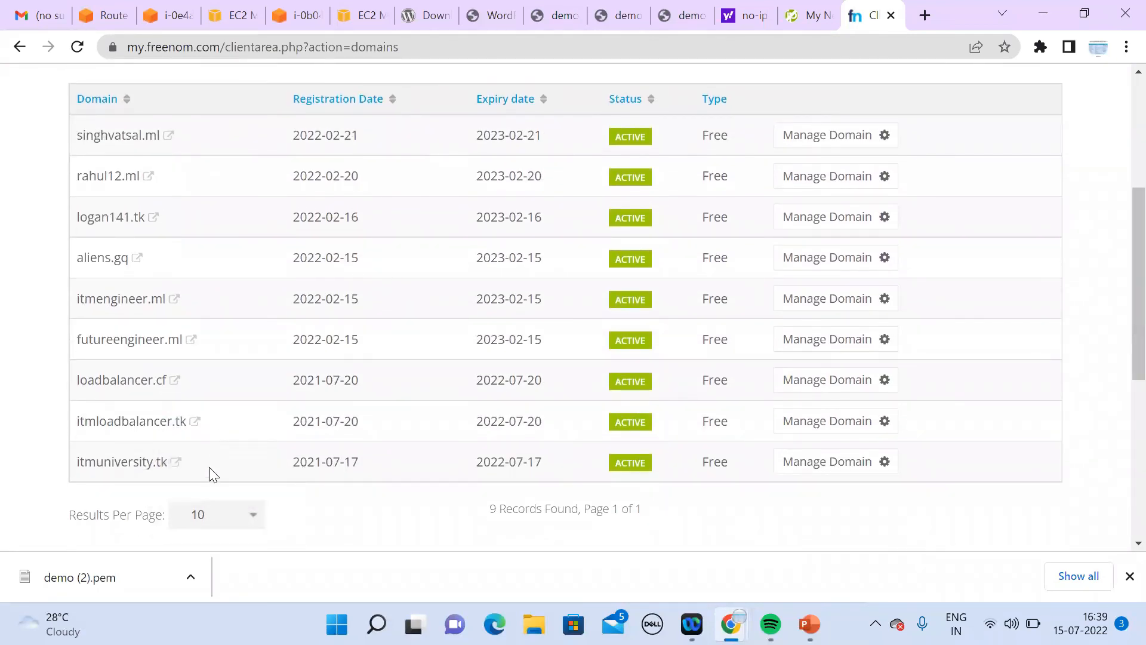
{"action": "left_click", "coordinate": [212, 522]}
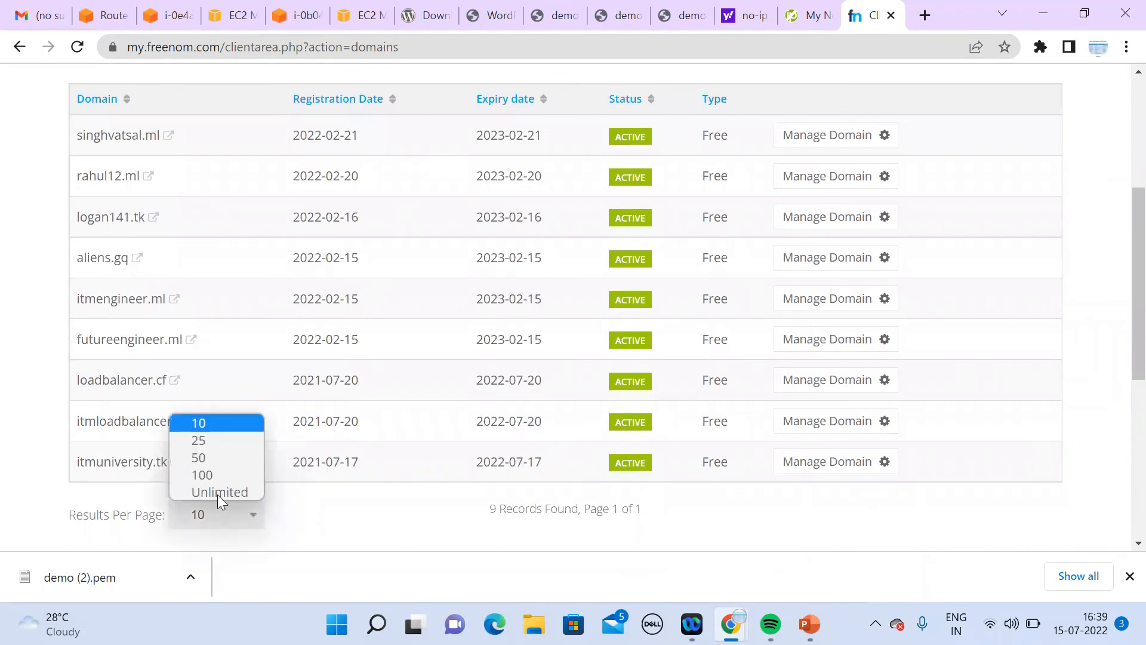
{"action": "left_click", "coordinate": [225, 442]}
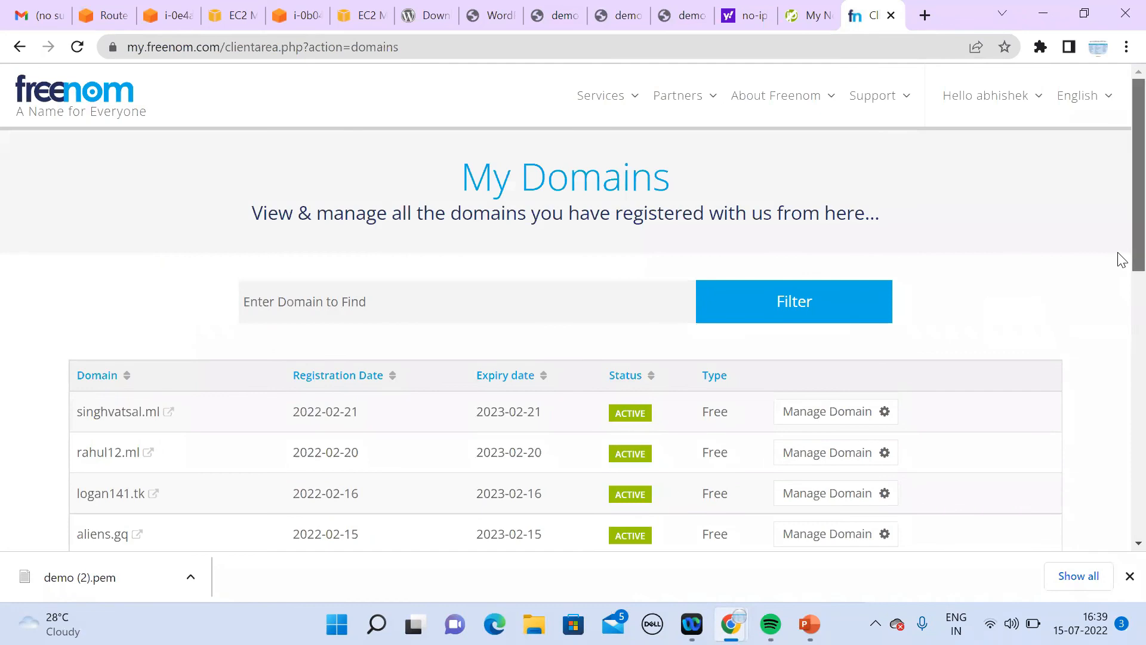
{"action": "scroll", "coordinate": [1118, 263], "scroll_direction": "down", "scroll_amount": 4}
{"action": "scroll", "coordinate": [1120, 387], "scroll_direction": "down", "scroll_amount": 1}
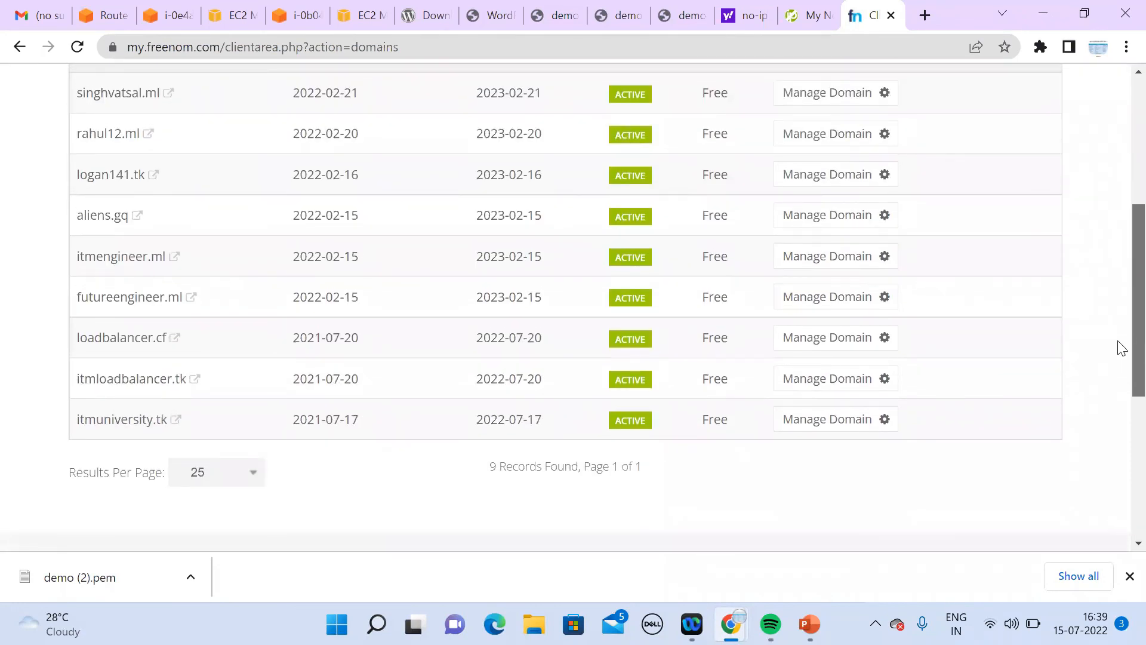
{"action": "scroll", "coordinate": [1119, 334], "scroll_direction": "up", "scroll_amount": 3}
{"action": "scroll", "coordinate": [1119, 286], "scroll_direction": "up", "scroll_amount": 1}
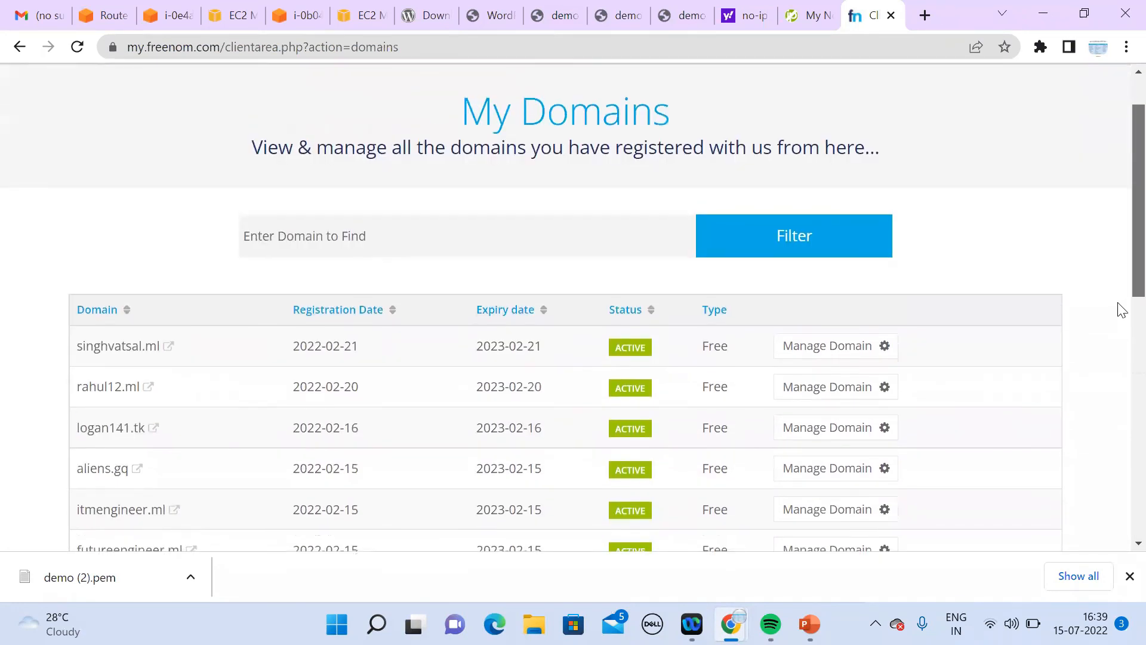
{"action": "scroll", "coordinate": [1119, 316], "scroll_direction": "down", "scroll_amount": 3}
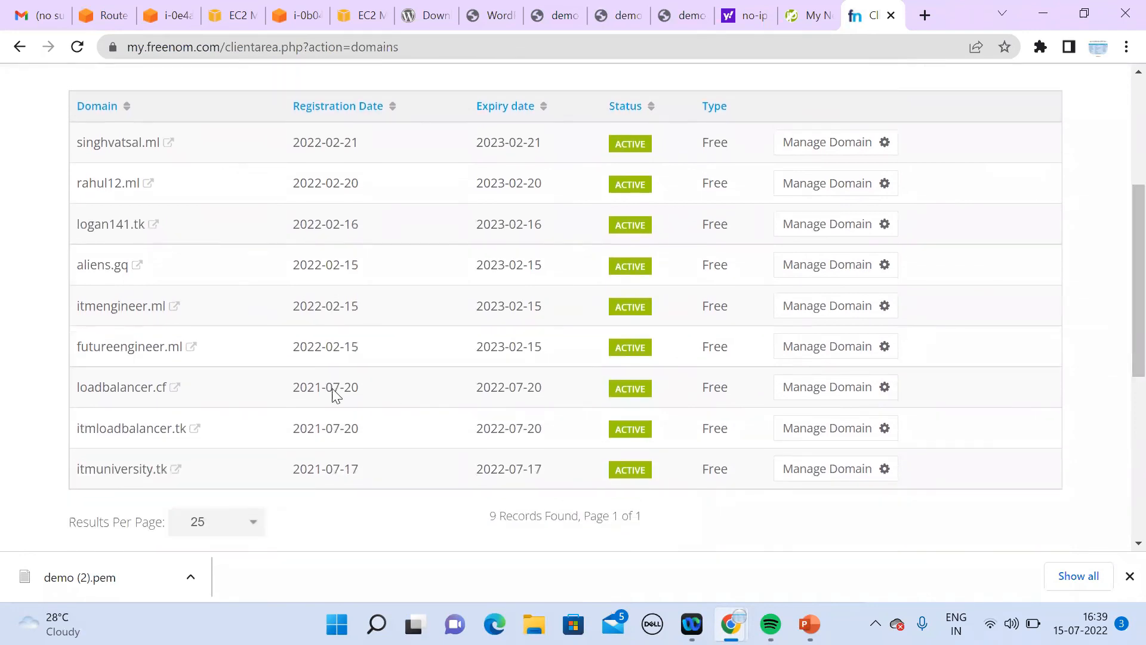
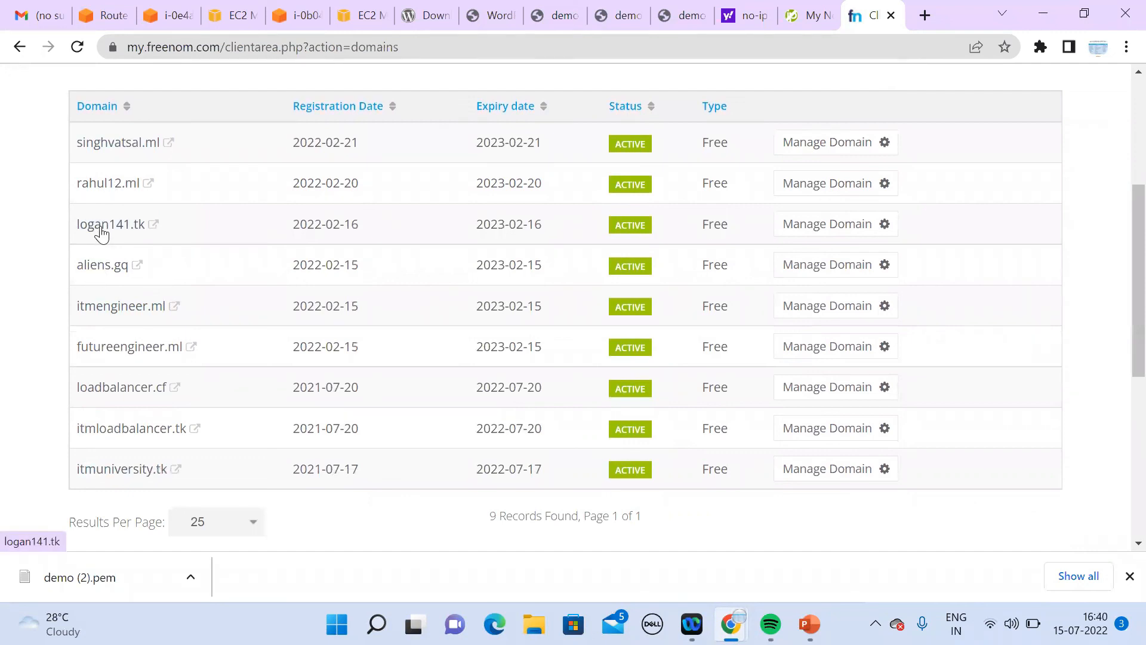
Step: Test loadbalancer.cf, then review its custom nameservers under Freenom's Management Tools > Nameservers
{"action": "left_click", "coordinate": [120, 389]}
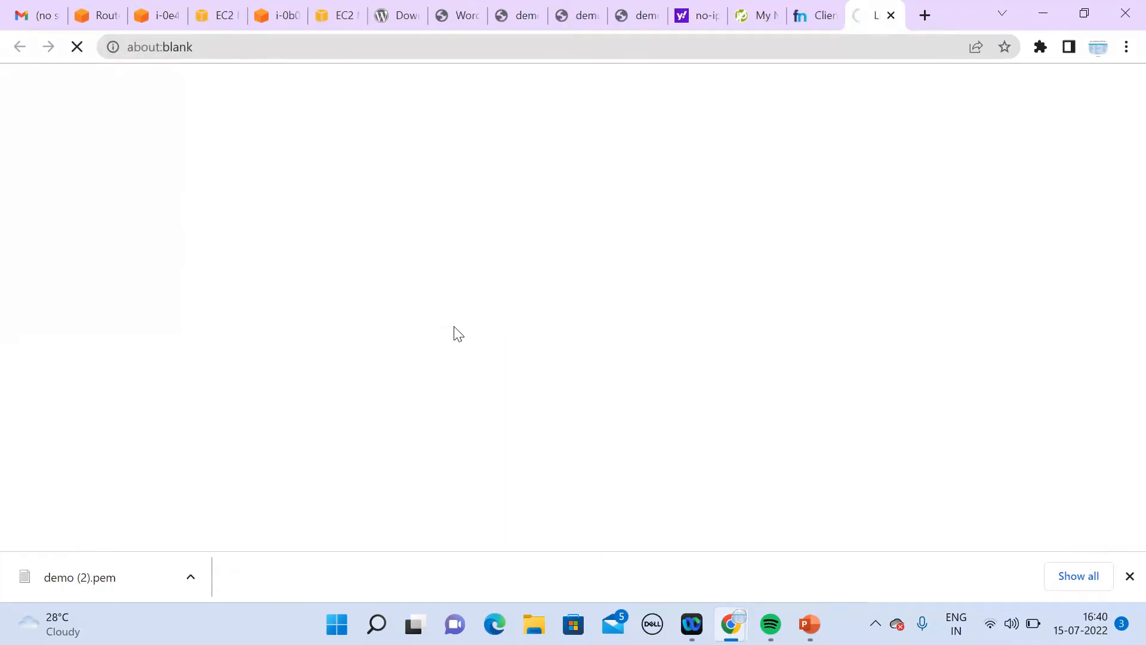
{"action": "left_click", "coordinate": [820, 19]}
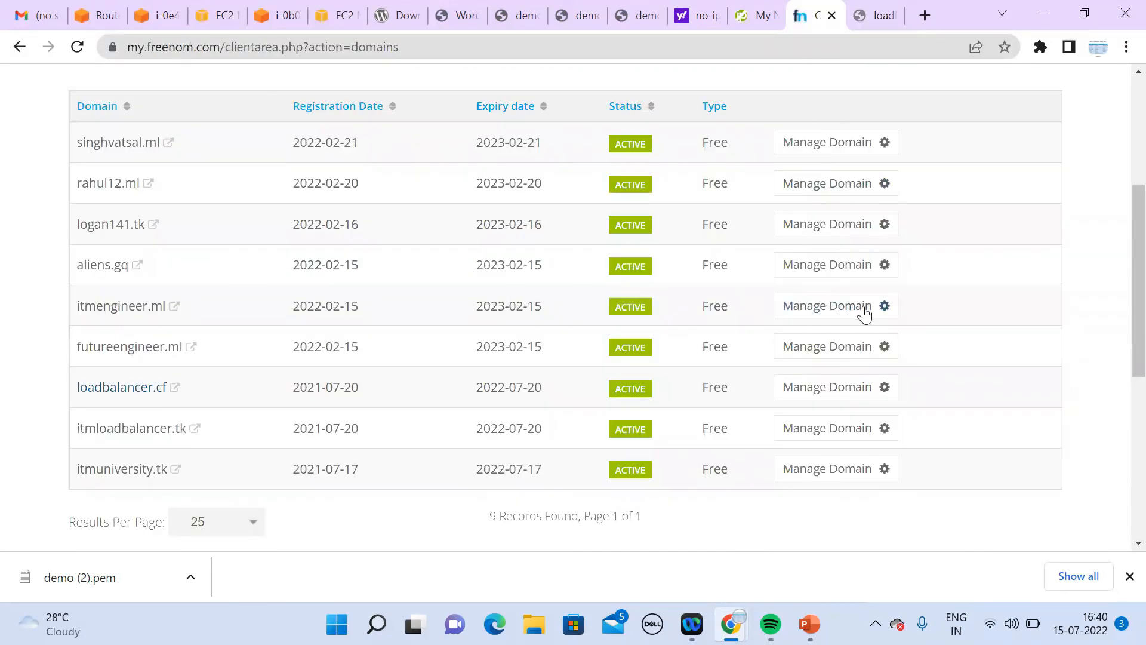
{"action": "left_click", "coordinate": [838, 397]}
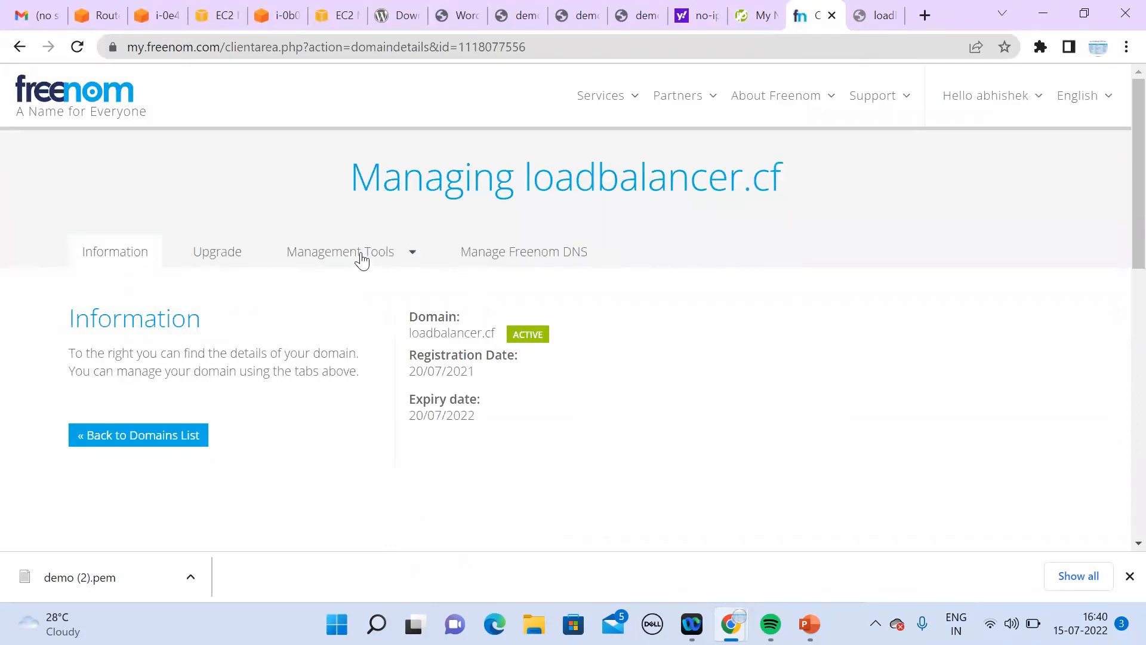
{"action": "left_click", "coordinate": [360, 259]}
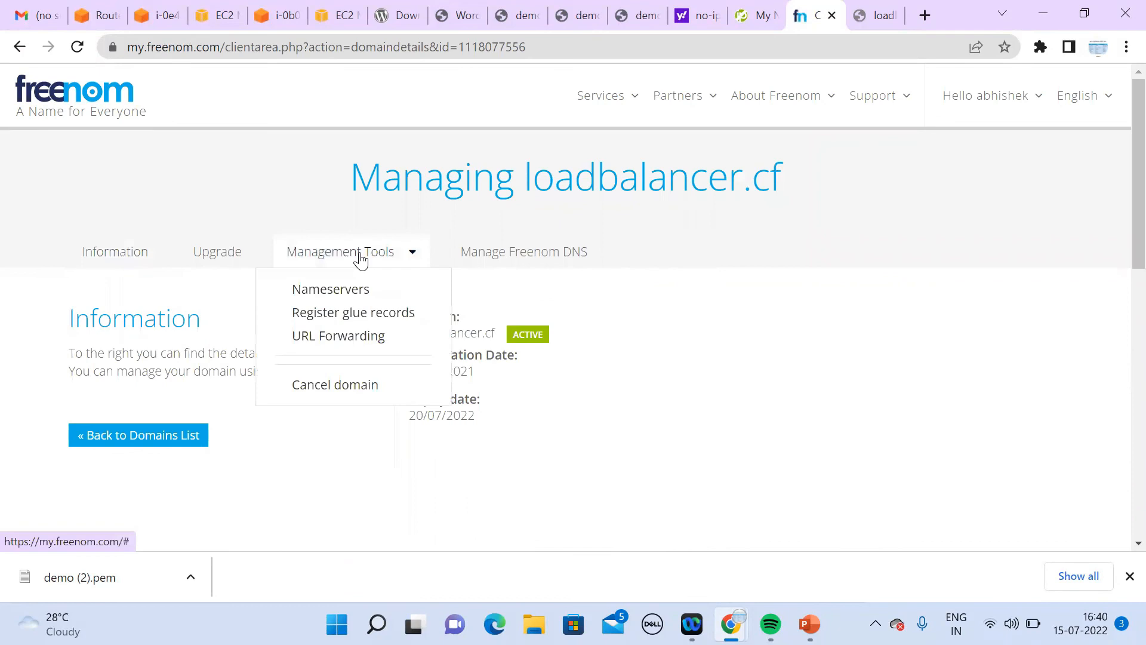
{"action": "left_click", "coordinate": [346, 291]}
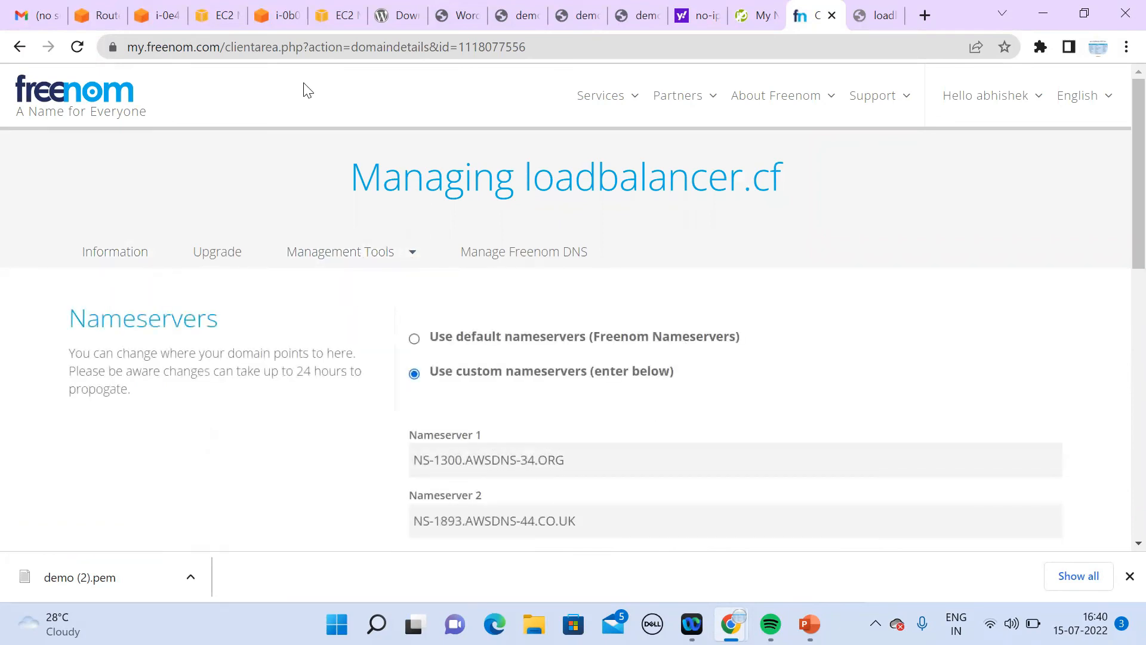
{"action": "left_click", "coordinate": [104, 16]}
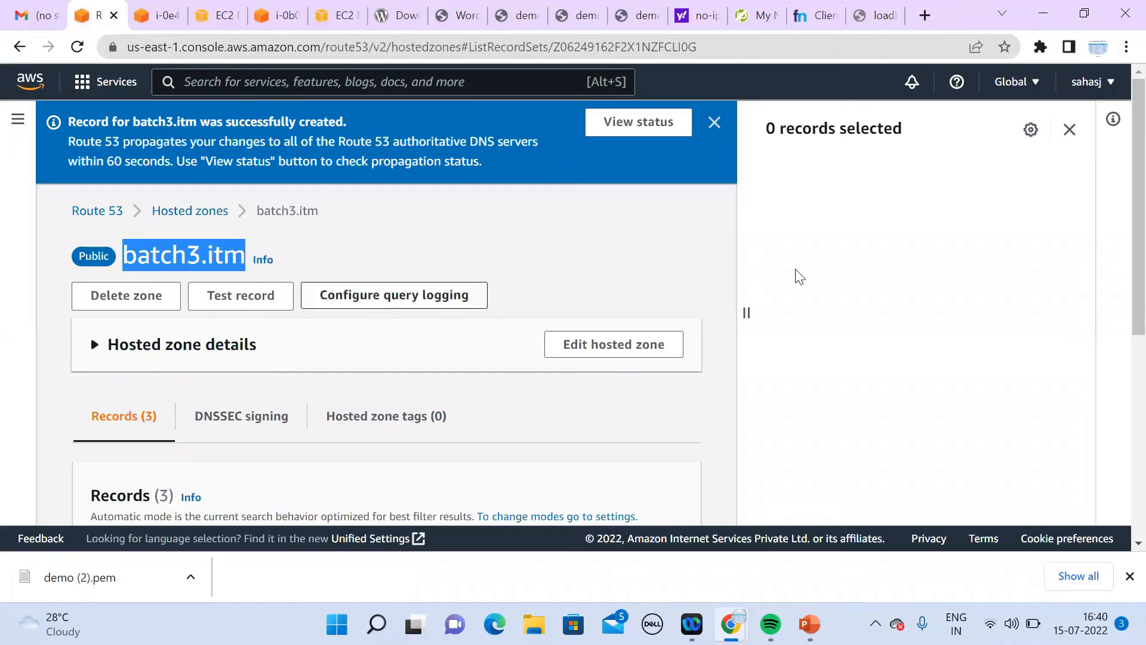
Step: Dismiss the record-created banner and return to the Hosted zones list
{"action": "mouse_move", "coordinate": [1138, 281]}
{"action": "left_mouse_down"}
{"action": "mouse_move", "coordinate": [1138, 395]}
{"action": "mouse_move", "coordinate": [1138, 276]}
{"action": "left_mouse_up"}
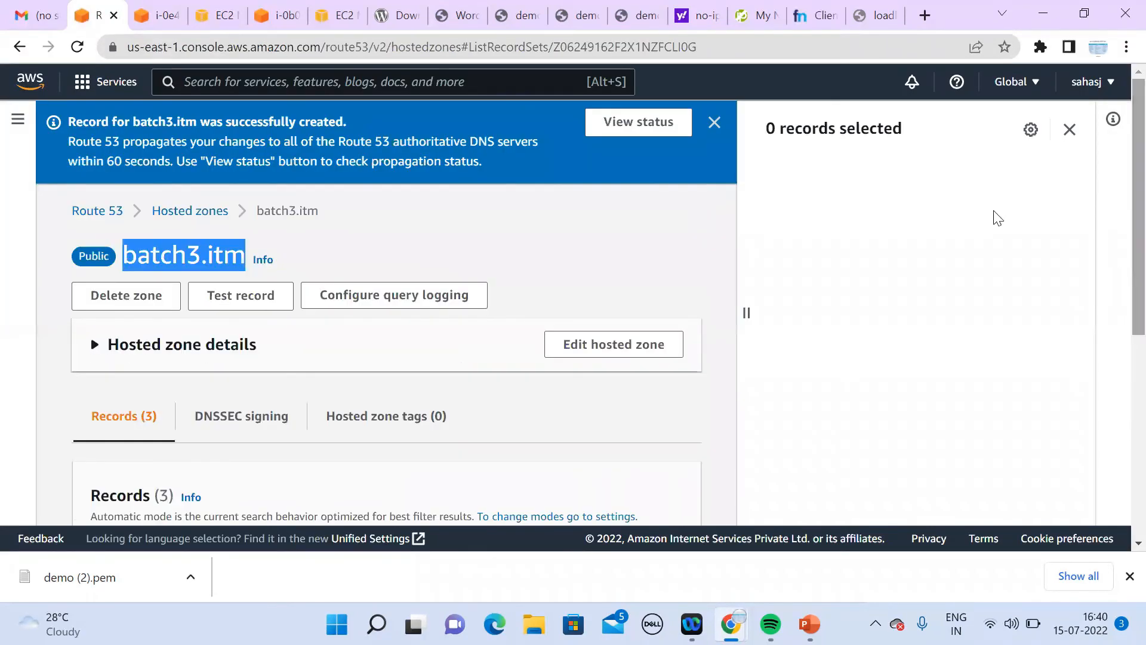
{"action": "left_click", "coordinate": [715, 123]}
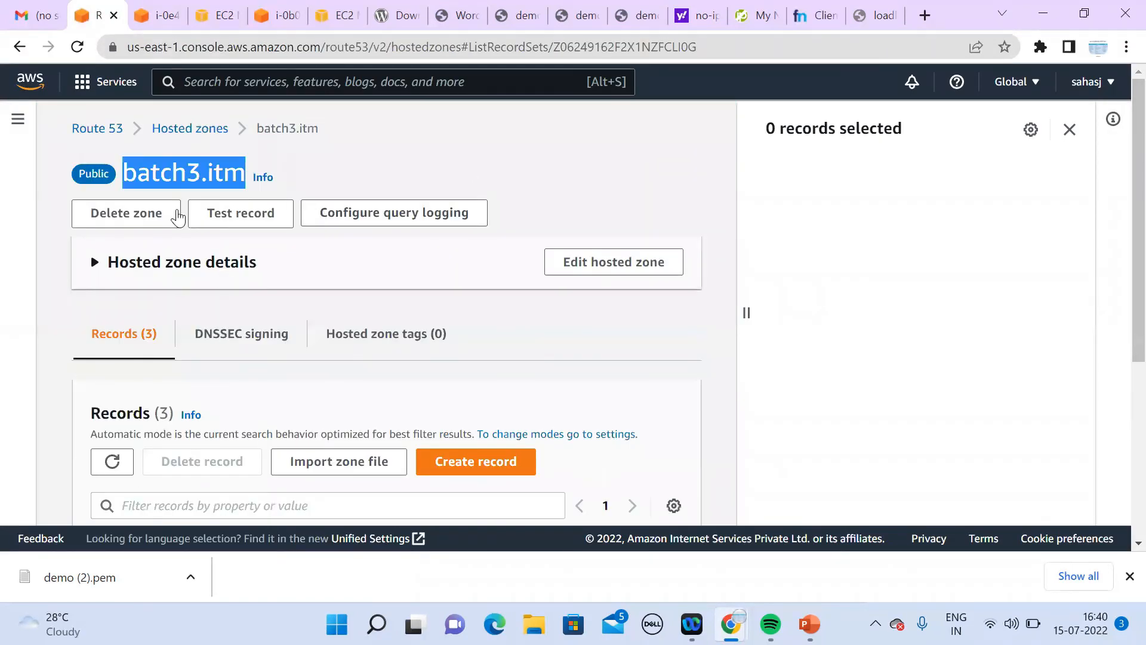
{"action": "left_click", "coordinate": [203, 131]}
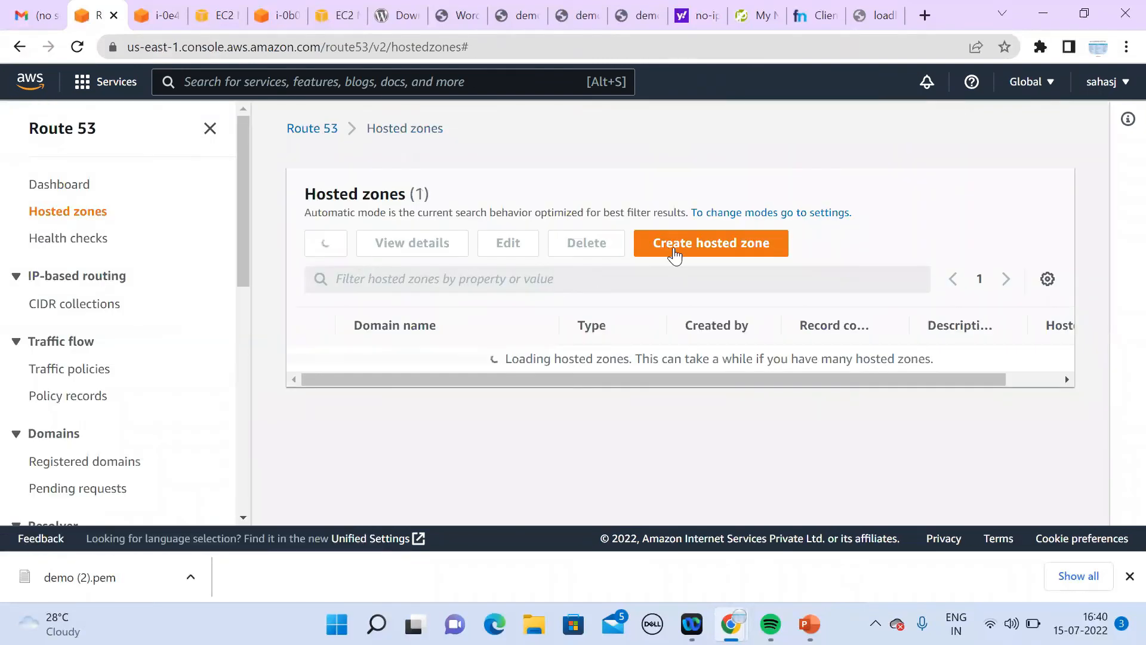
Step: Try deleting batch3.itm by confirming with 'delete'; after the refusal, start a new hosted zone
{"action": "left_click", "coordinate": [311, 358]}
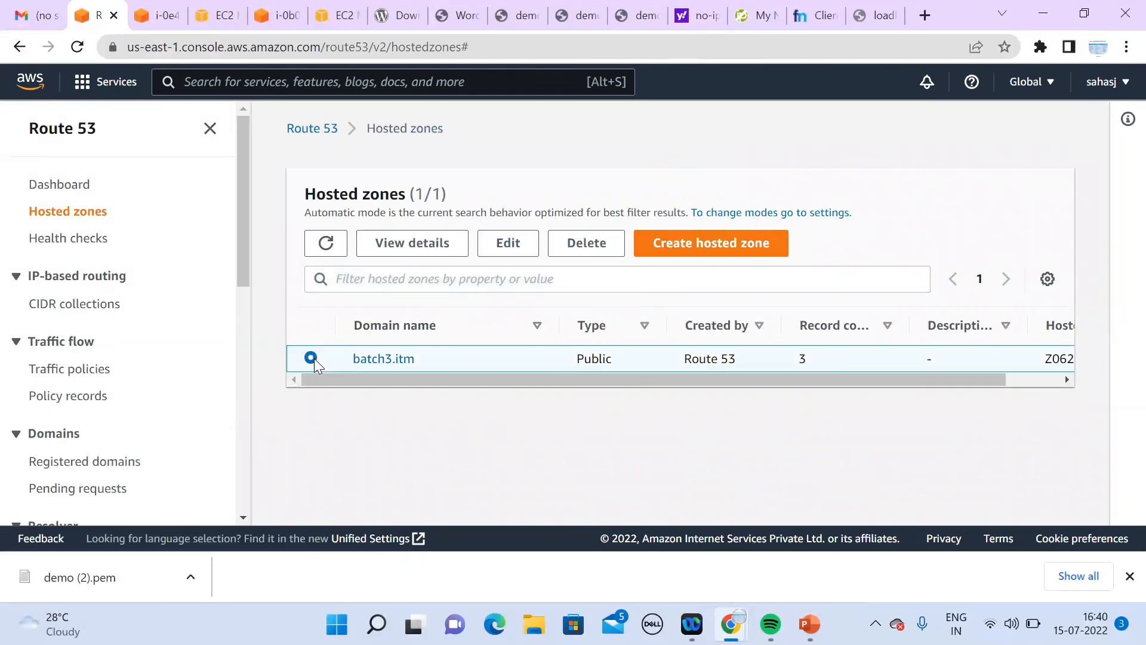
{"action": "left_click", "coordinate": [586, 242]}
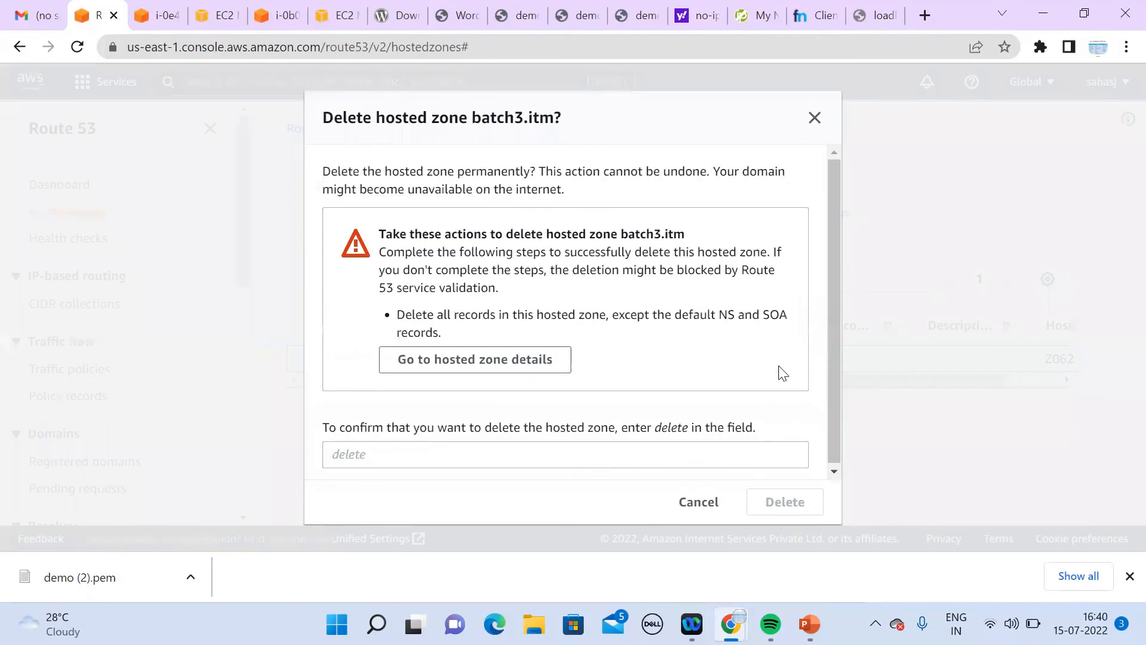
{"action": "left_click", "coordinate": [515, 453]}
{"action": "type", "text": "dele"}
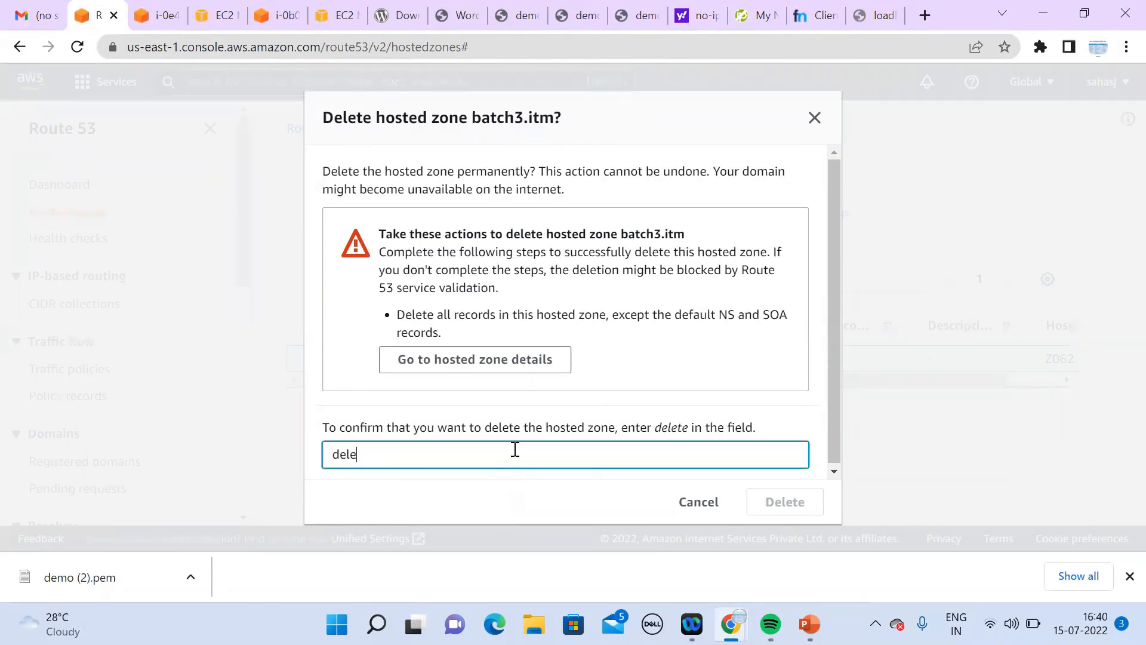
{"action": "type", "text": "te"}
{"action": "left_click", "coordinate": [777, 504]}
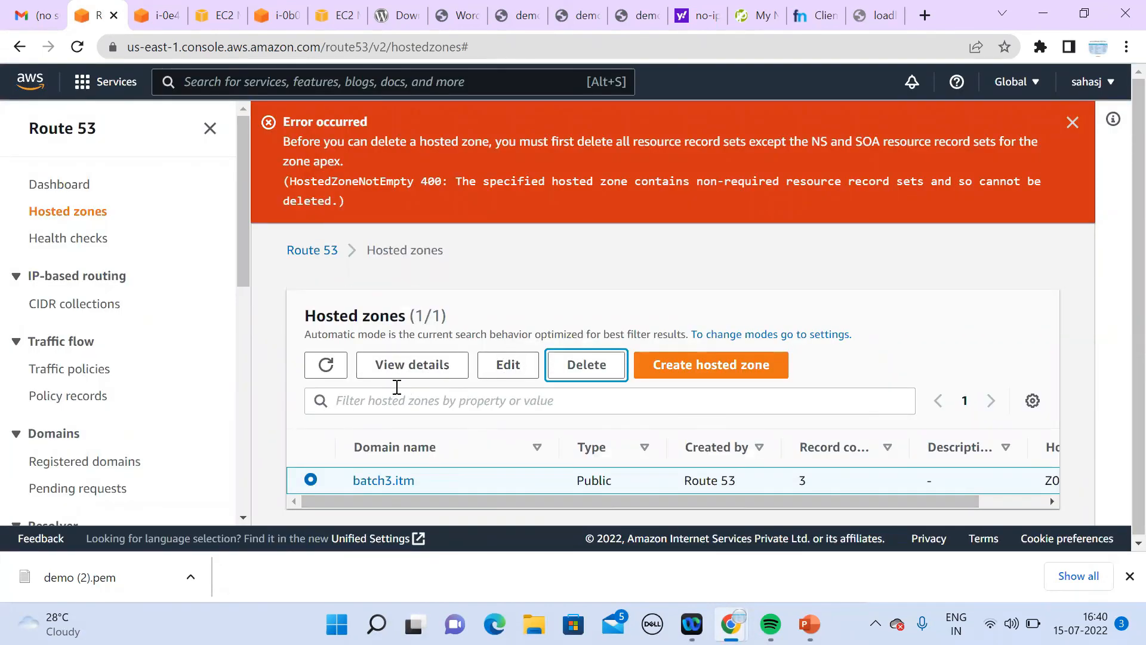
{"action": "left_click", "coordinate": [712, 364]}
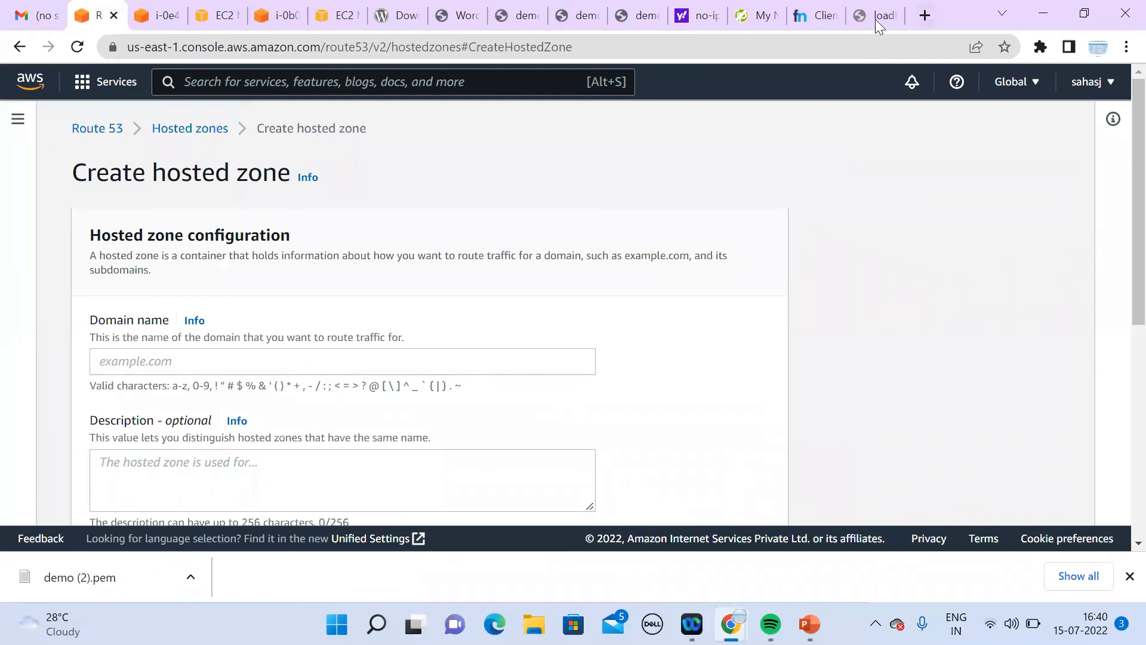
Step: Copy loadbalancer.cf from Freenom into the new hosted zone's Domain name field
{"action": "left_click", "coordinate": [875, 17]}
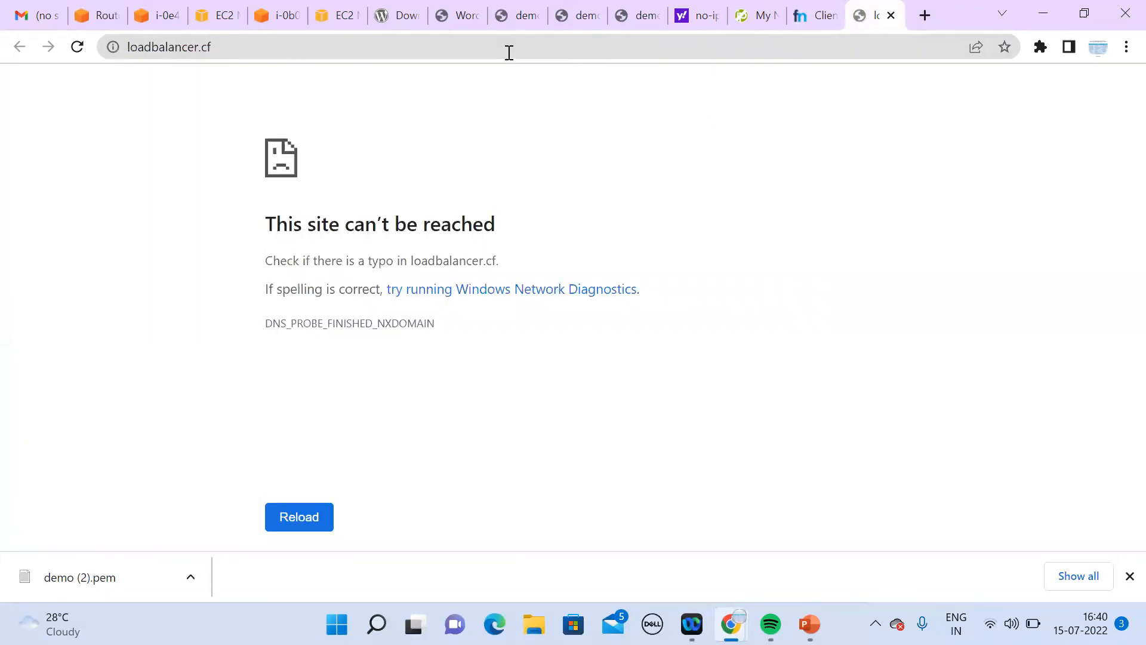
{"action": "left_click", "coordinate": [822, 15]}
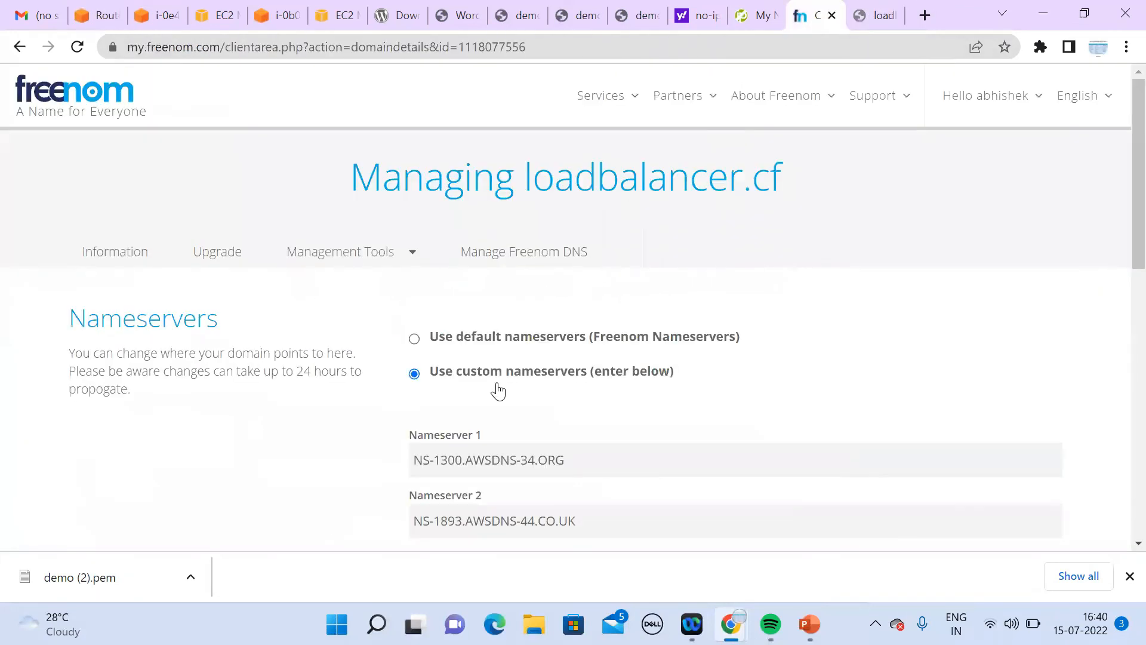
{"action": "left_click_drag", "start_coordinate": [526, 181], "coordinate": [791, 204]}
{"action": "key", "text": "ctrl+c"}
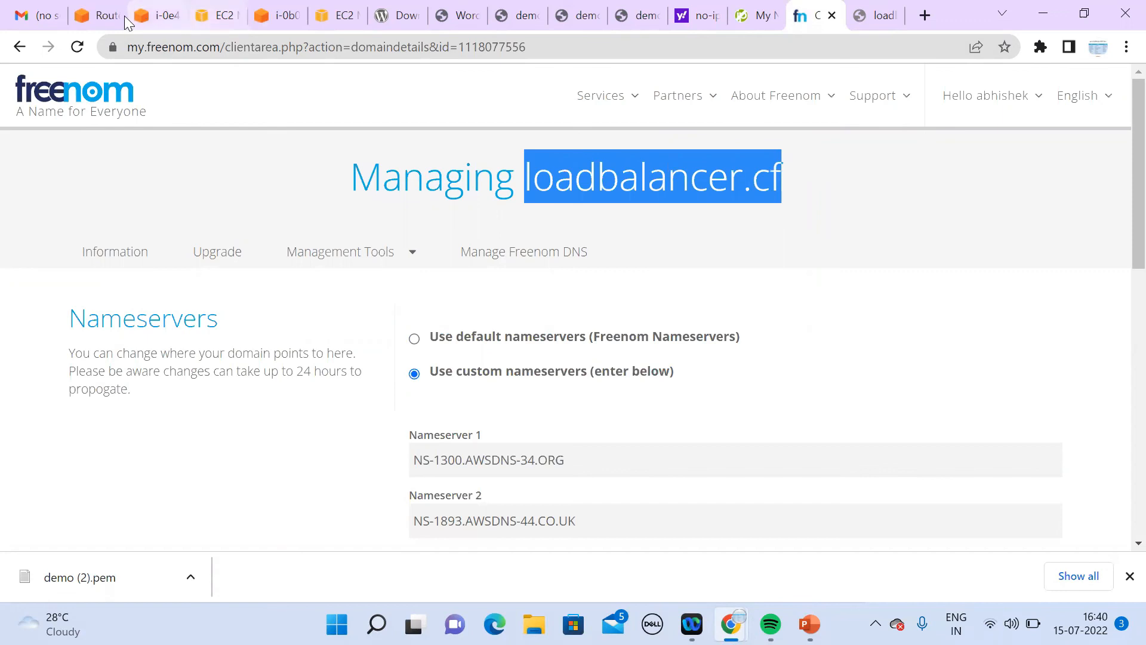
{"action": "left_click", "coordinate": [109, 17]}
{"action": "left_click", "coordinate": [232, 362]}
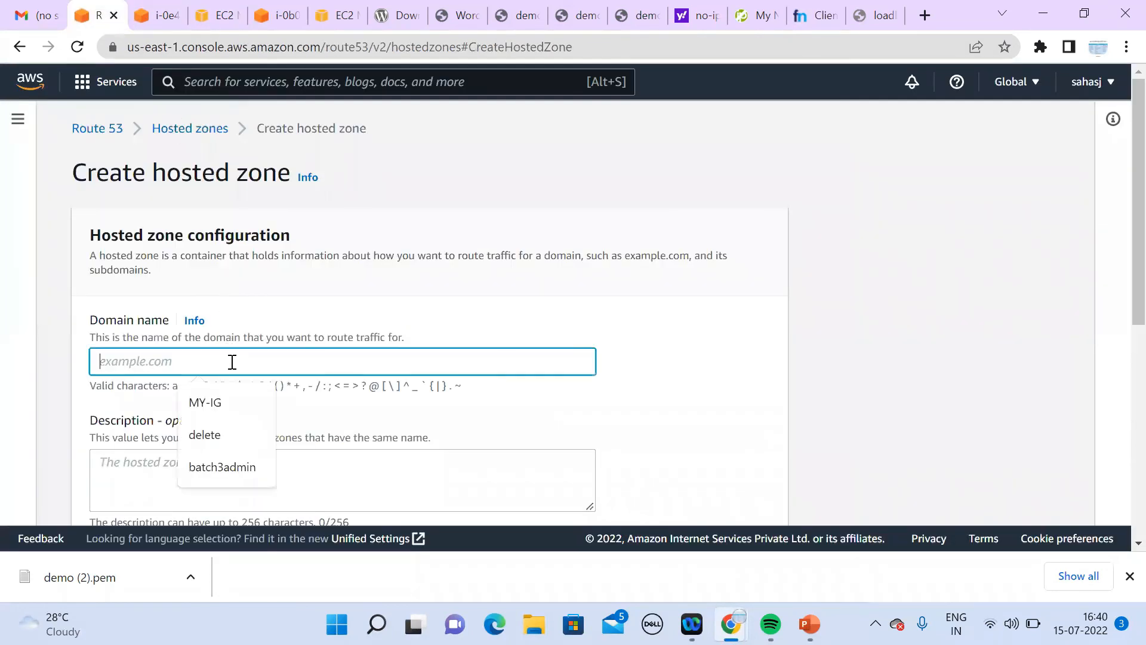
{"action": "key", "text": "ctrl+v"}
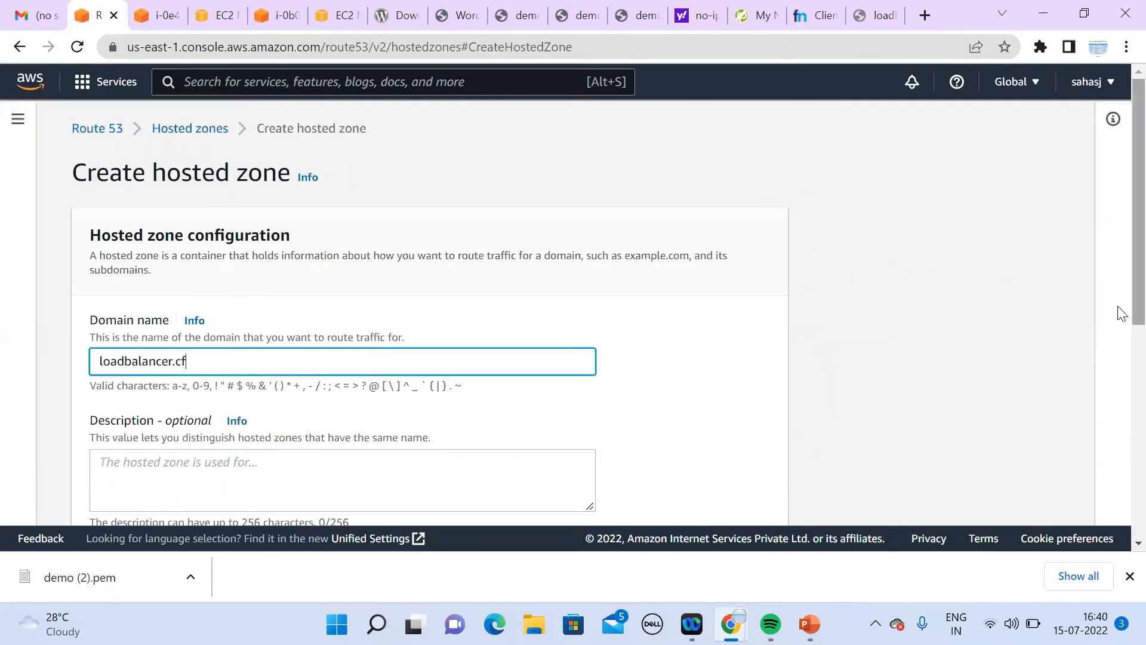
Step: Create loadbalancer.cf as a public hosted zone and review its NS and SOA records
{"action": "scroll", "coordinate": [1120, 417], "scroll_direction": "down", "scroll_amount": 4}
{"action": "scroll", "coordinate": [1121, 428], "scroll_direction": "up", "scroll_amount": 4}
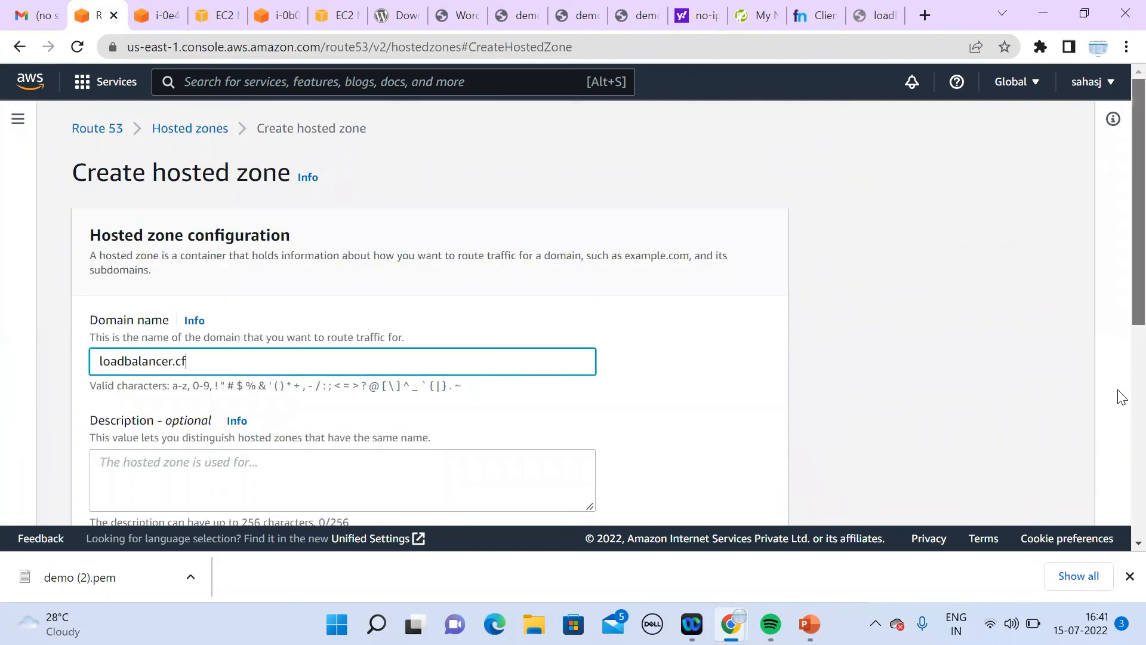
{"action": "scroll", "coordinate": [1121, 494], "scroll_direction": "down", "scroll_amount": 5}
{"action": "scroll", "coordinate": [1121, 494], "scroll_direction": "down", "scroll_amount": 2}
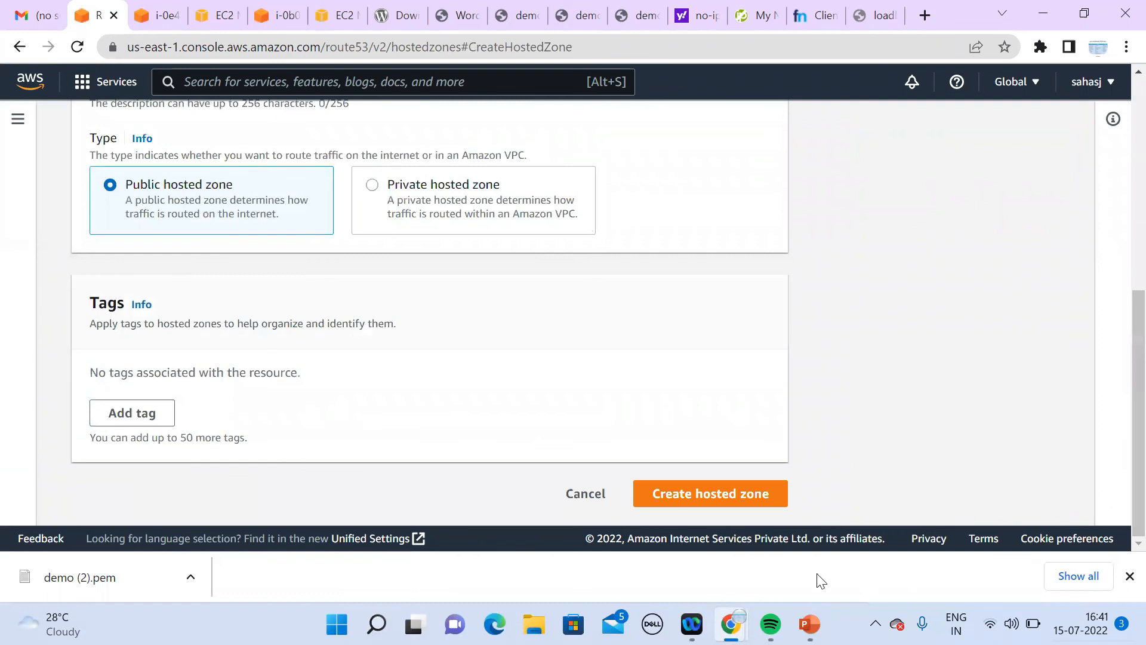
{"action": "left_click", "coordinate": [740, 496]}
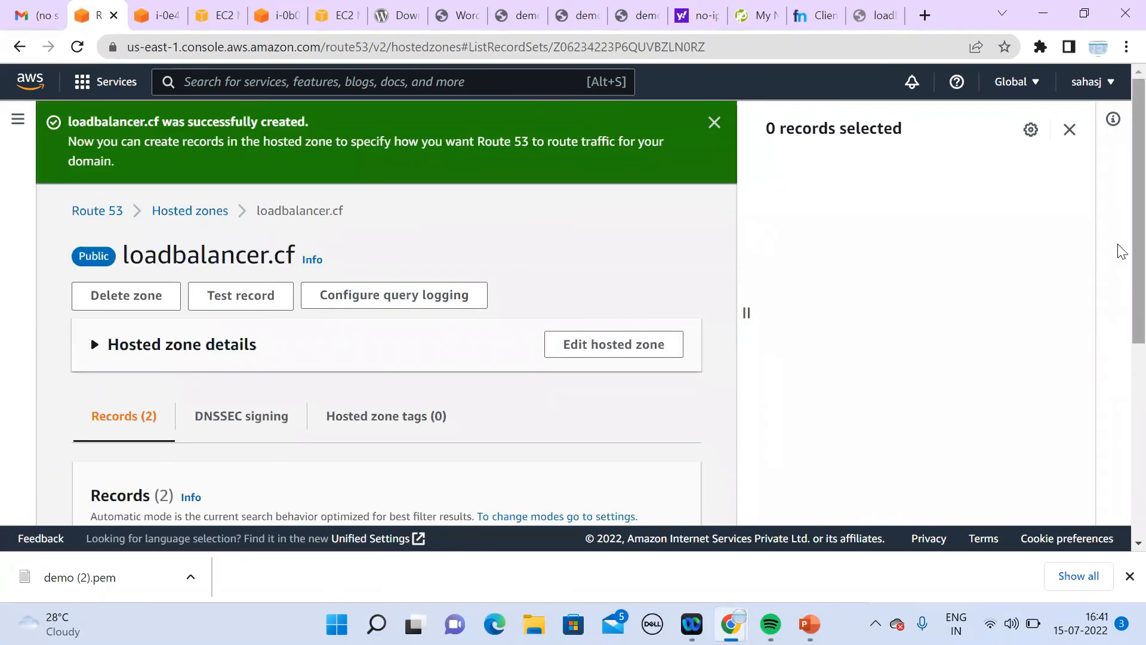
{"action": "scroll", "coordinate": [1121, 297], "scroll_direction": "down", "scroll_amount": 5}
{"action": "scroll", "coordinate": [1118, 448], "scroll_direction": "up", "scroll_amount": 3}
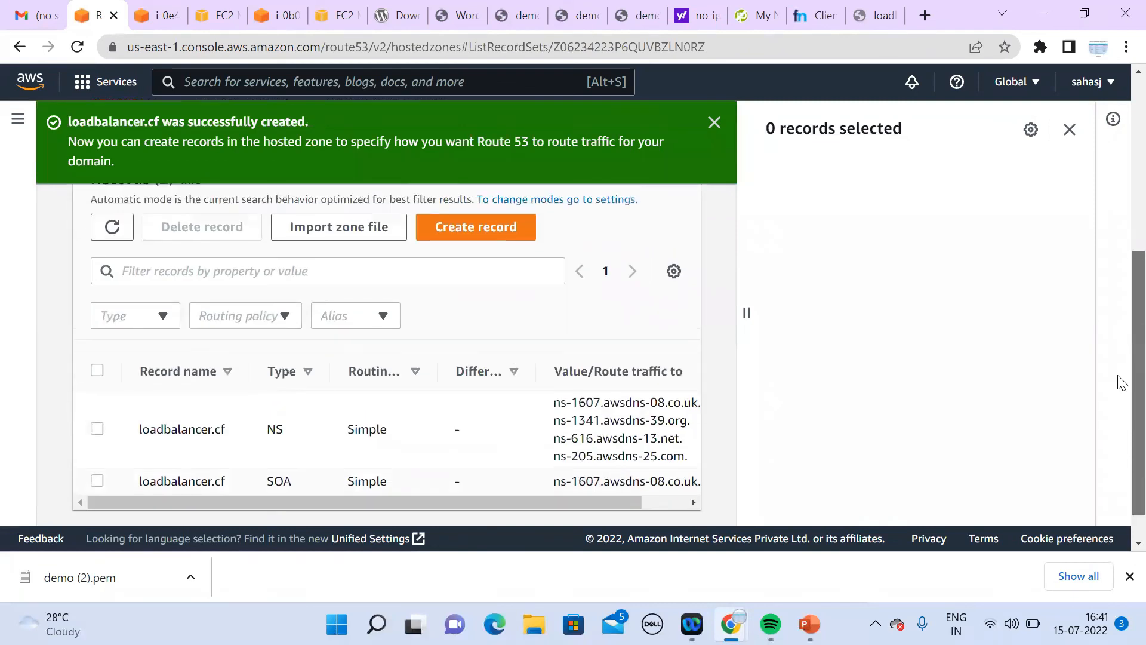
{"action": "scroll", "coordinate": [1121, 283], "scroll_direction": "up", "scroll_amount": 3}
{"action": "scroll", "coordinate": [1120, 370], "scroll_direction": "down", "scroll_amount": 5}
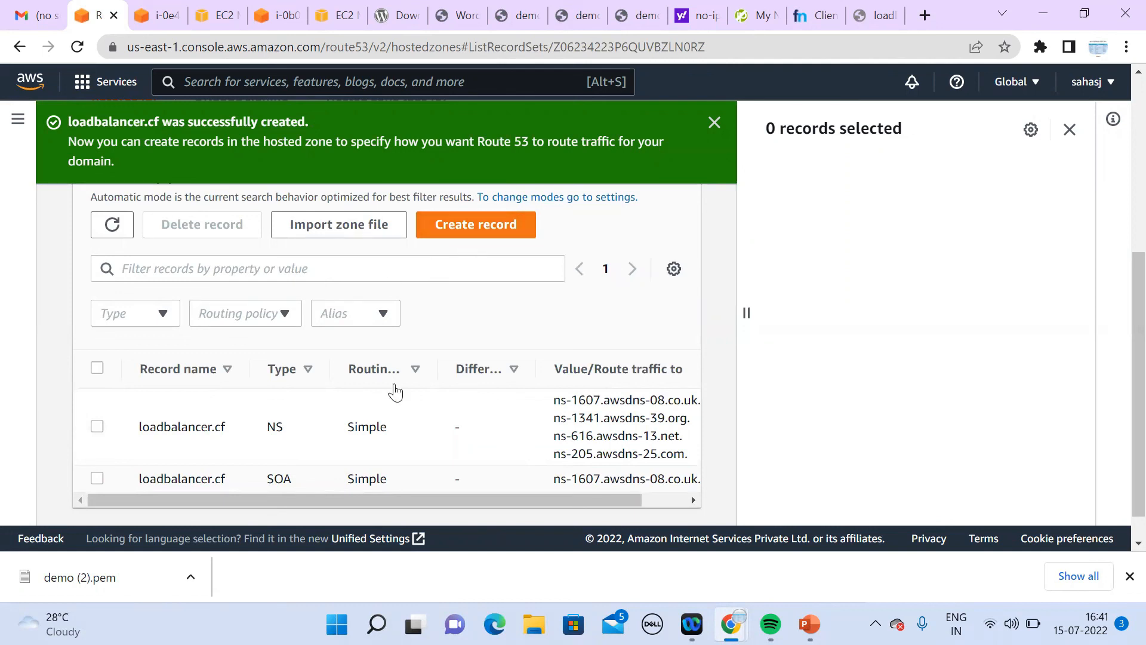
{"action": "left_click_drag", "start_coordinate": [553, 400], "coordinate": [668, 410]}
{"action": "key", "text": "ctrl+c"}
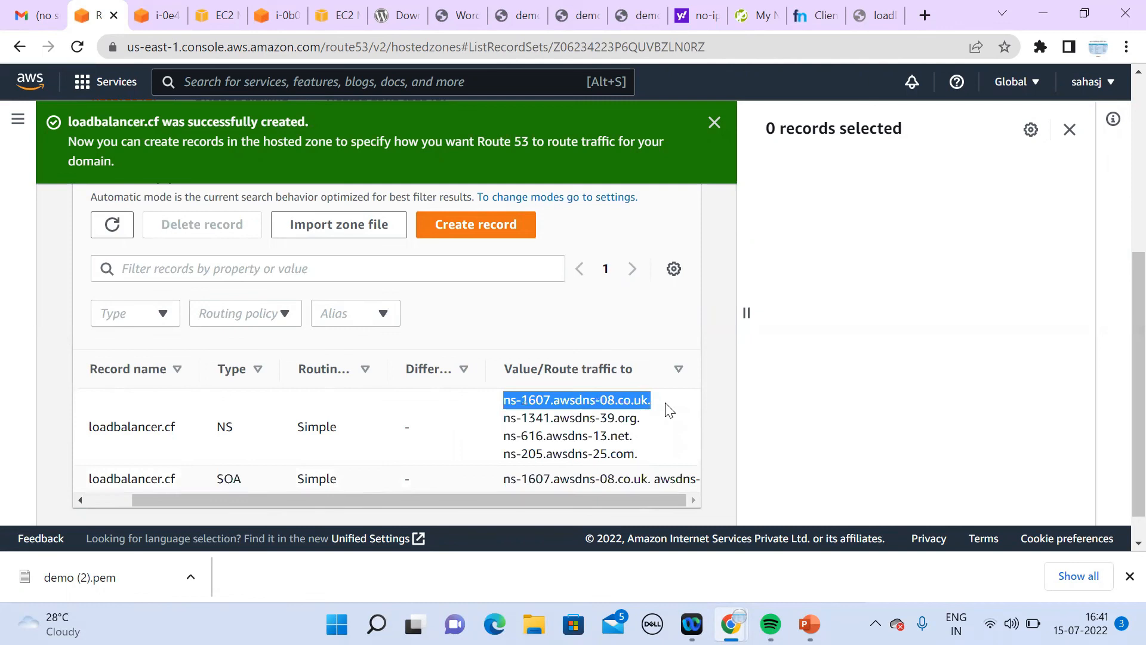
Step: Replace Freenom Nameservers 1 and 2 with ns-1607.awsdns-08.co.uk and ns-1341.awsdns-39.org
{"action": "left_click", "coordinate": [882, 16]}
{"action": "left_click", "coordinate": [814, 24]}
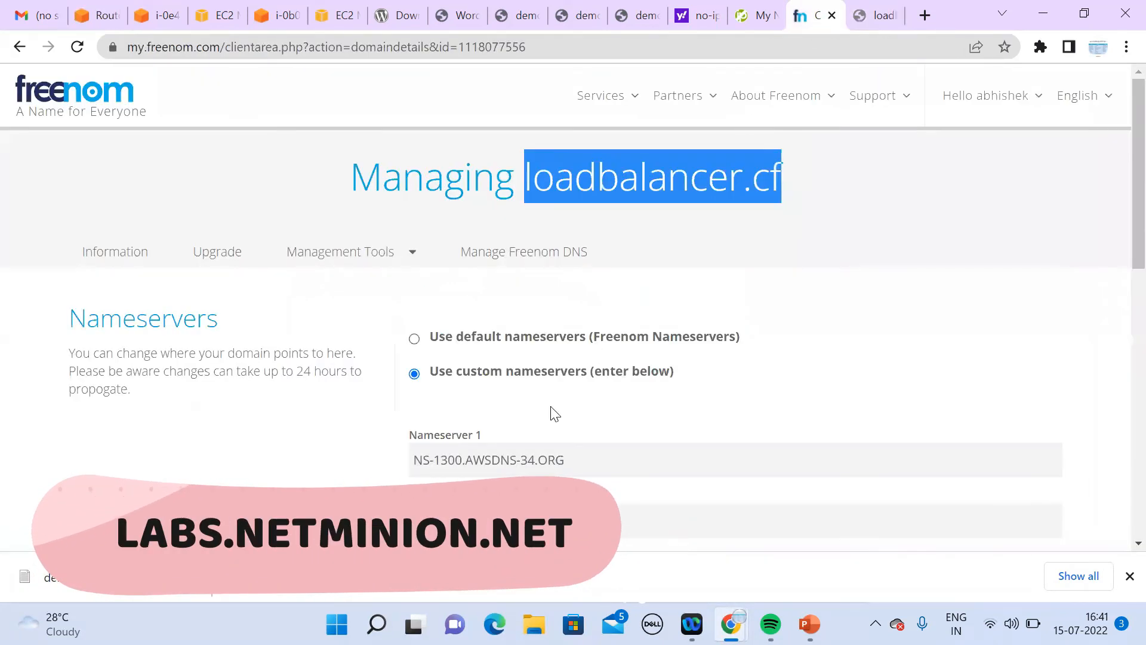
{"action": "left_click_drag", "start_coordinate": [595, 460], "coordinate": [376, 465]}
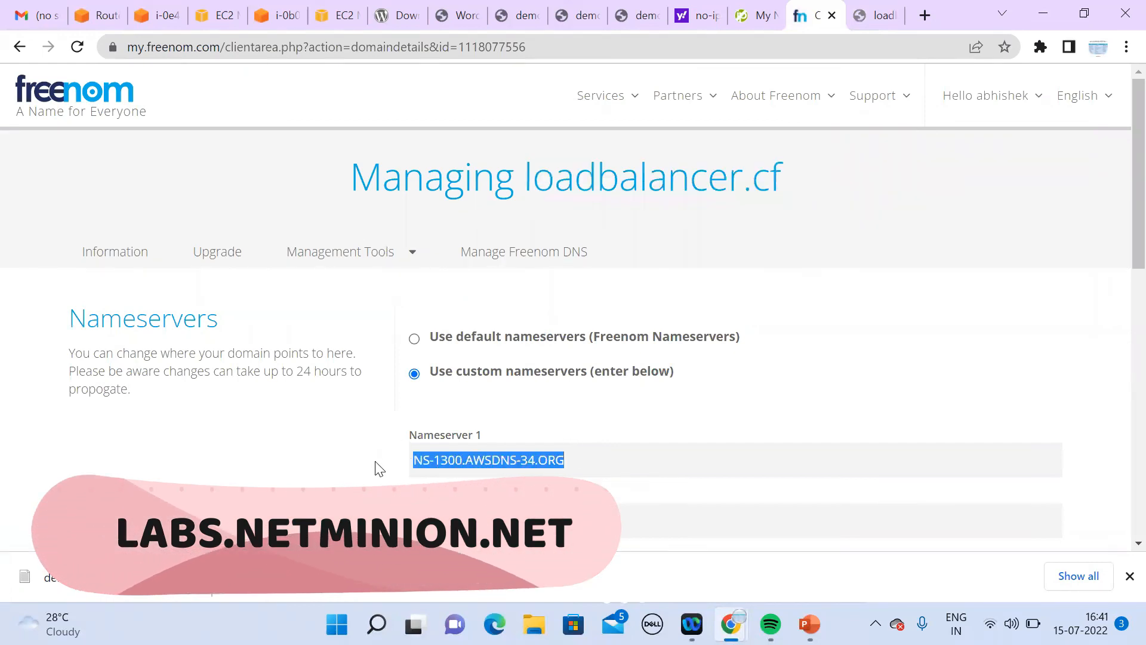
{"action": "key", "text": "ctrl+v"}
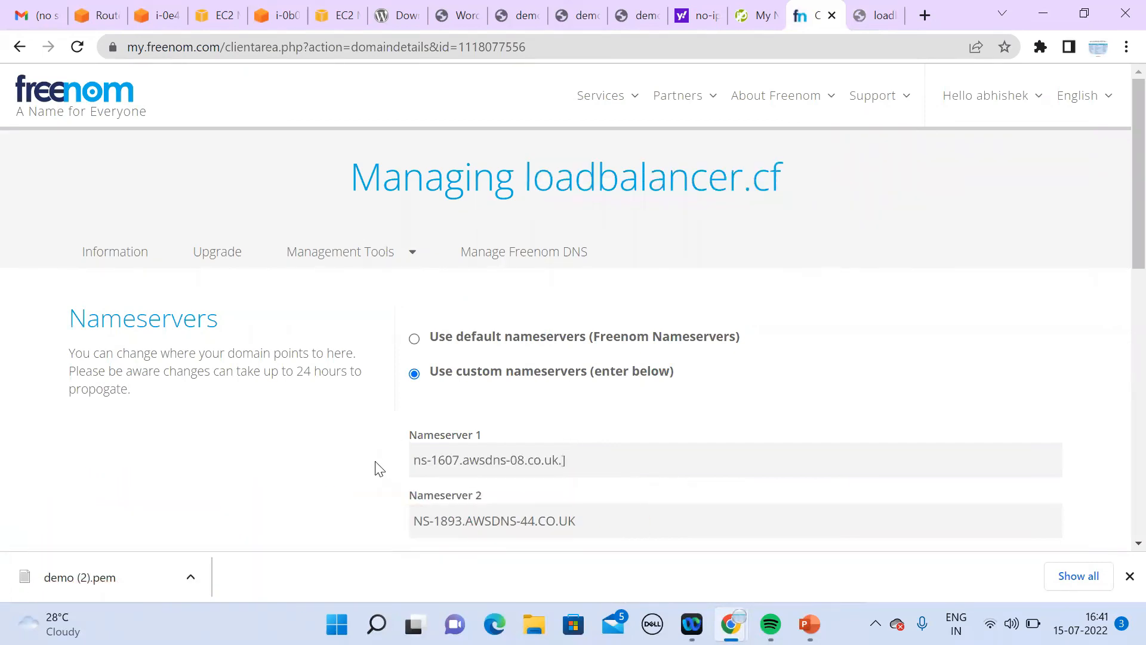
{"action": "left_click", "coordinate": [99, 21]}
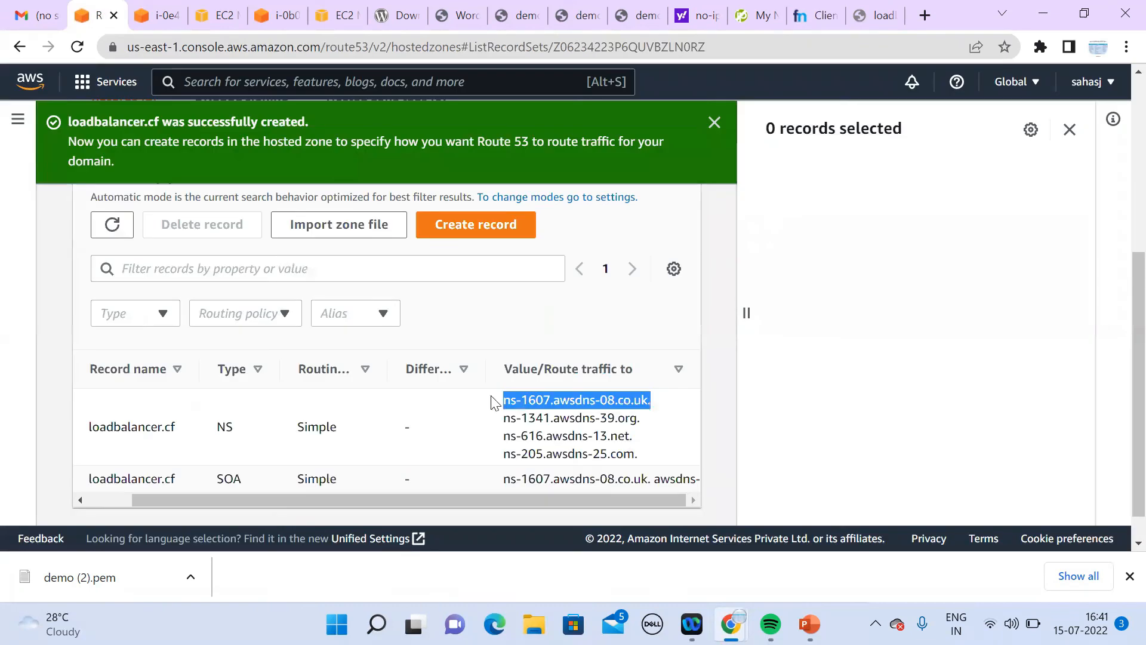
{"action": "left_click_drag", "start_coordinate": [502, 421], "coordinate": [642, 420]}
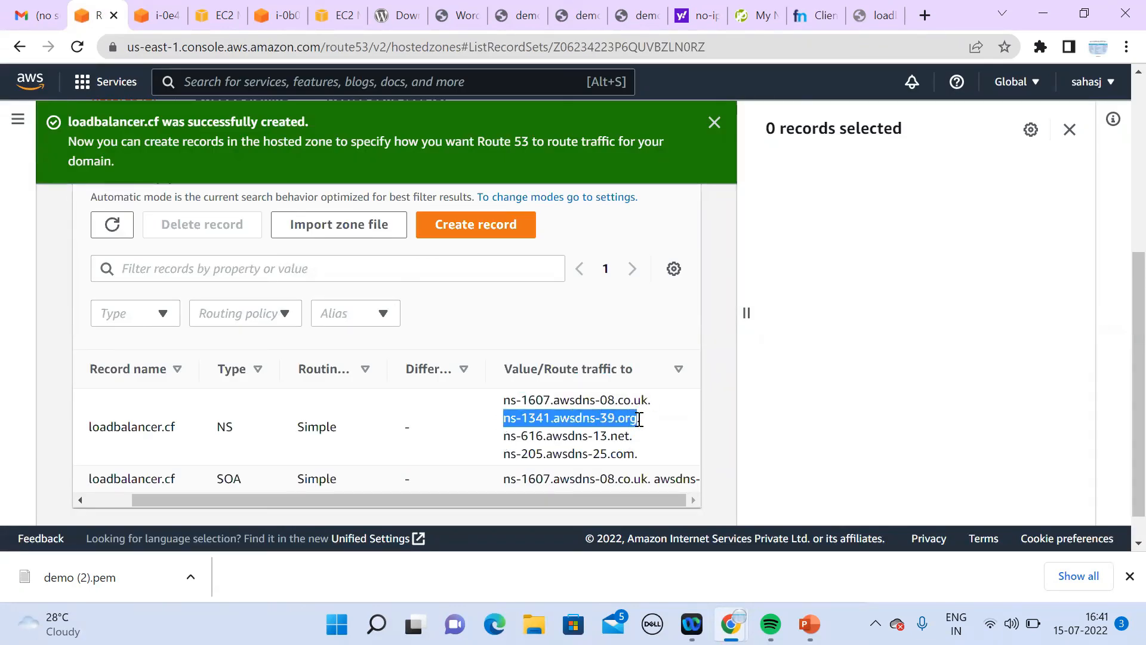
{"action": "left_click", "coordinate": [873, 19]}
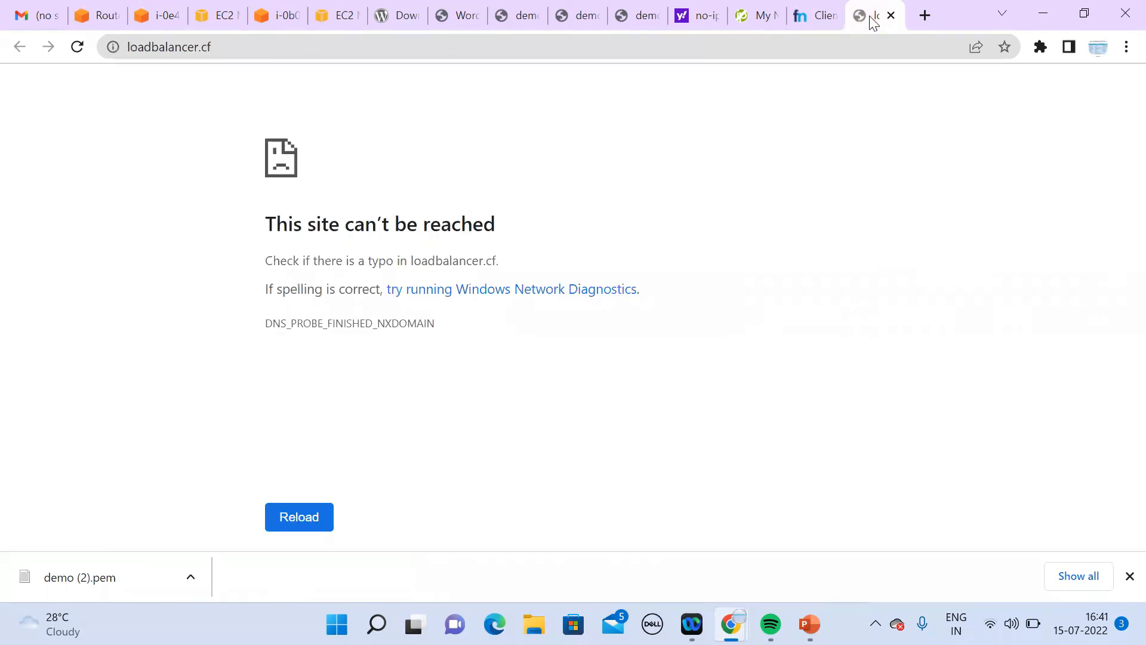
{"action": "left_click", "coordinate": [835, 18]}
{"action": "left_click_drag", "start_coordinate": [607, 519], "coordinate": [406, 525]}
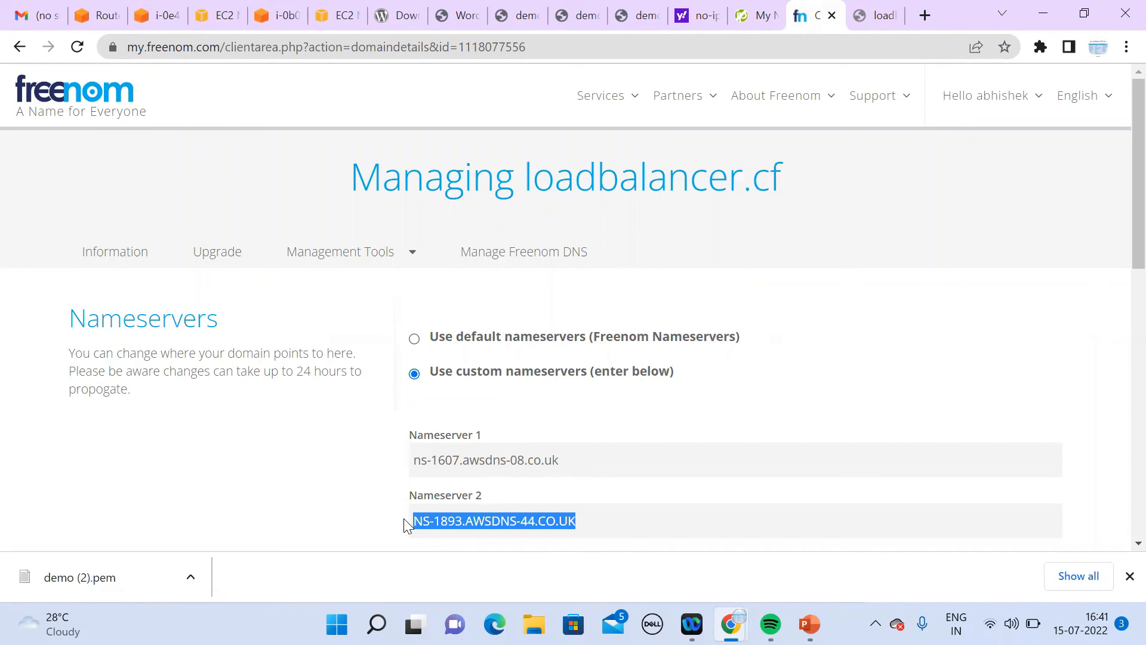
{"action": "type", "text": "ns-1341.awsdns-39.org"}
Step: Set Nameservers 3 and 4 to ns-616.awsdns-13.net and ns-205.awsdns-25.com, then save
{"action": "left_click", "coordinate": [97, 14]}
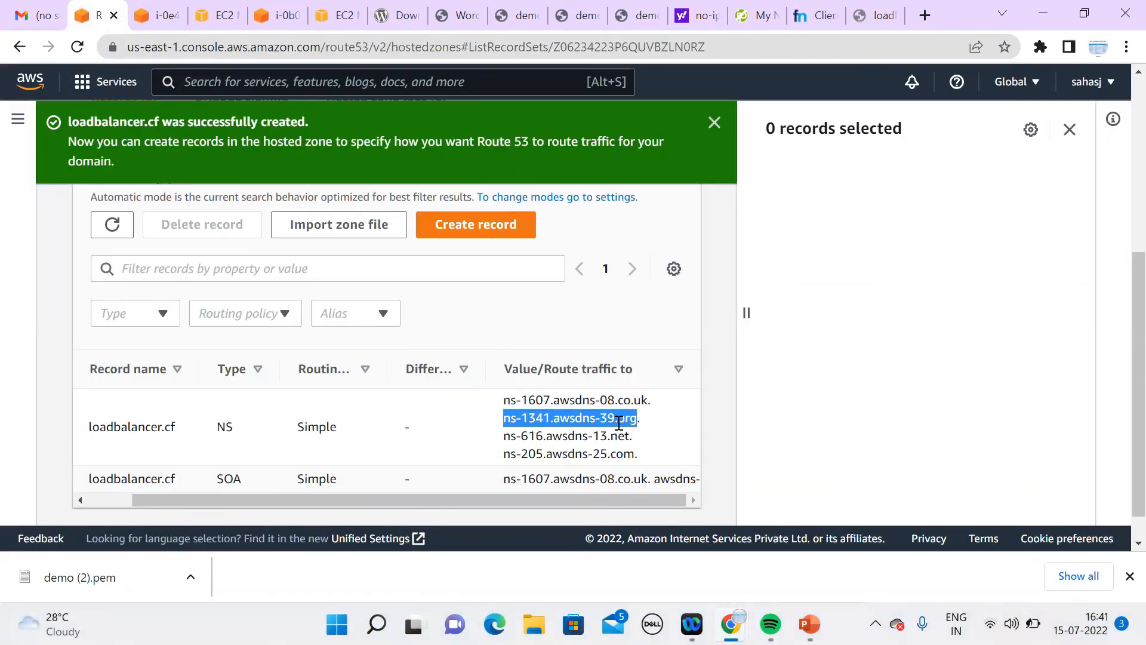
{"action": "left_click_drag", "start_coordinate": [628, 435], "coordinate": [502, 445]}
{"action": "key", "text": "ctrl+c"}
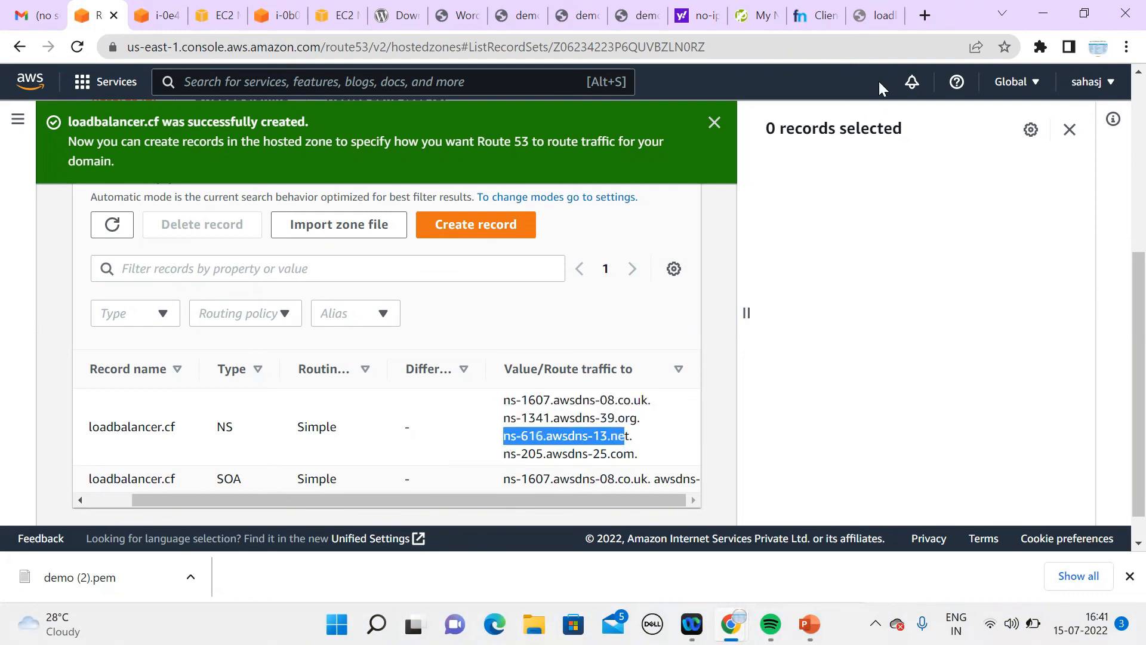
{"action": "left_click", "coordinate": [815, 17]}
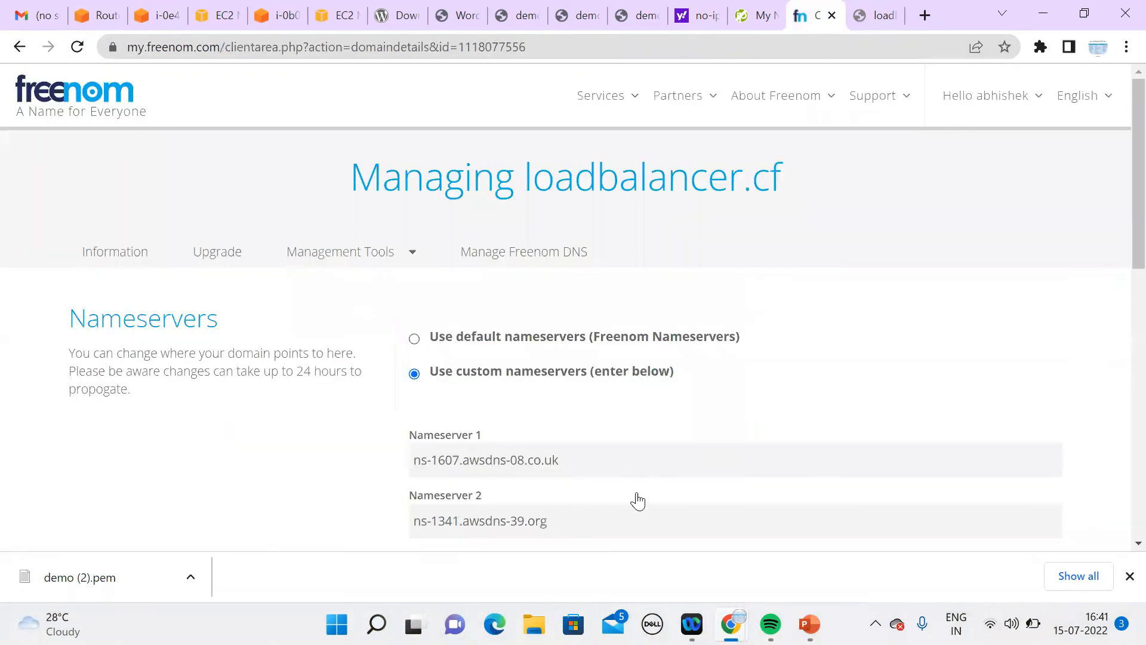
{"action": "scroll", "coordinate": [1116, 322], "scroll_direction": "down", "scroll_amount": 4}
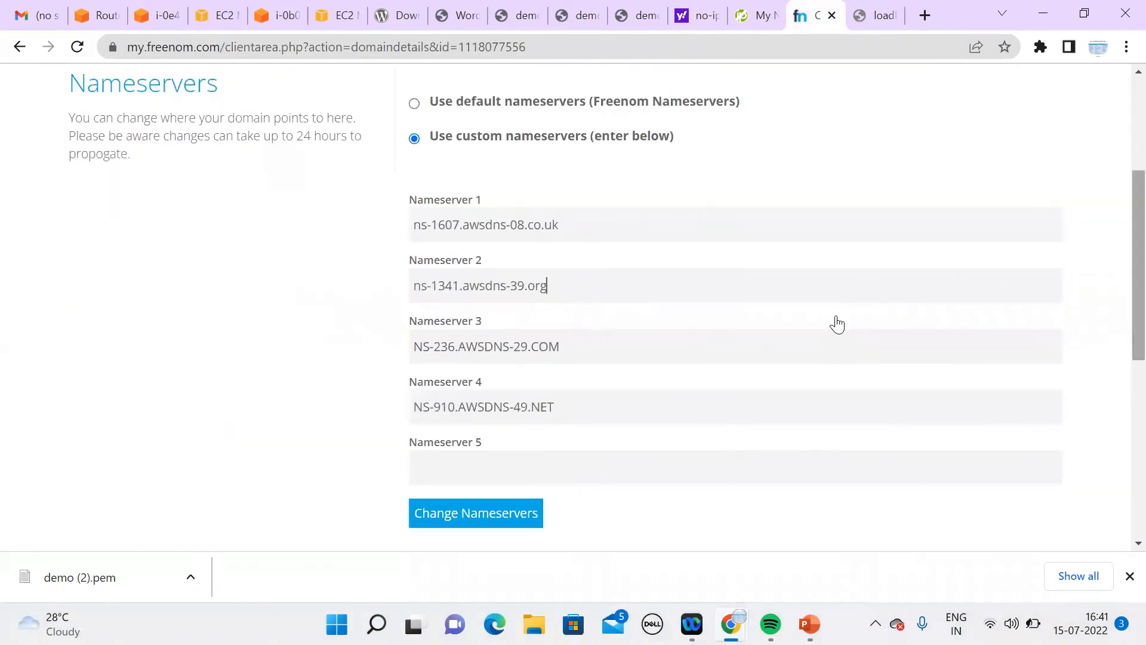
{"action": "key", "text": "ctrl+a"}
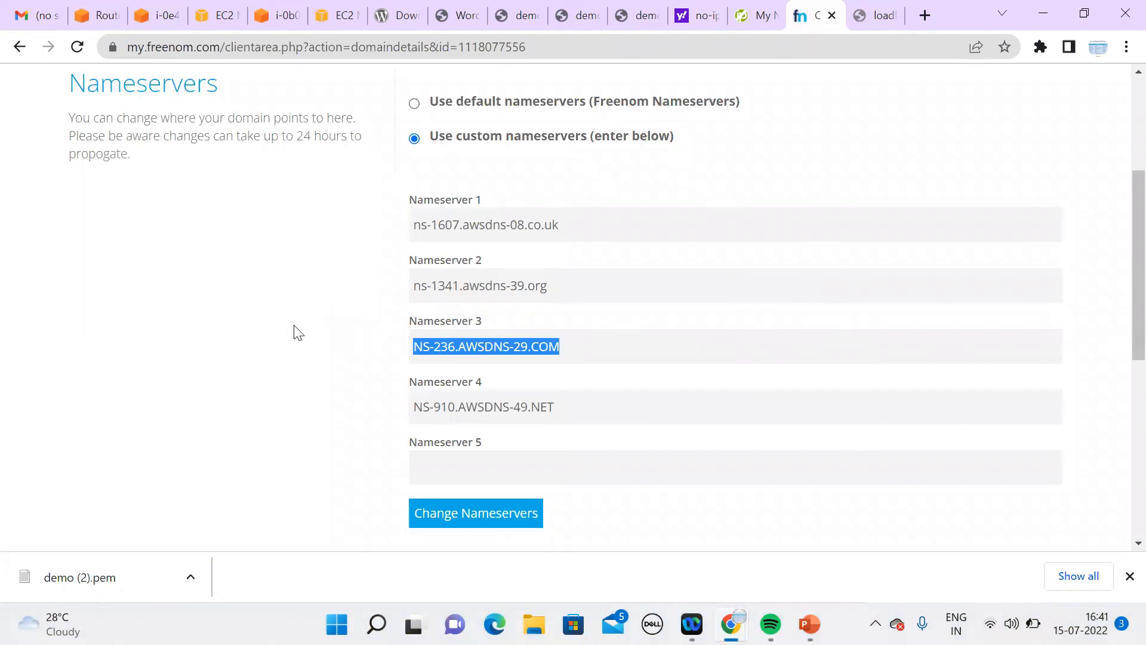
{"action": "key", "text": "ctrl+v"}
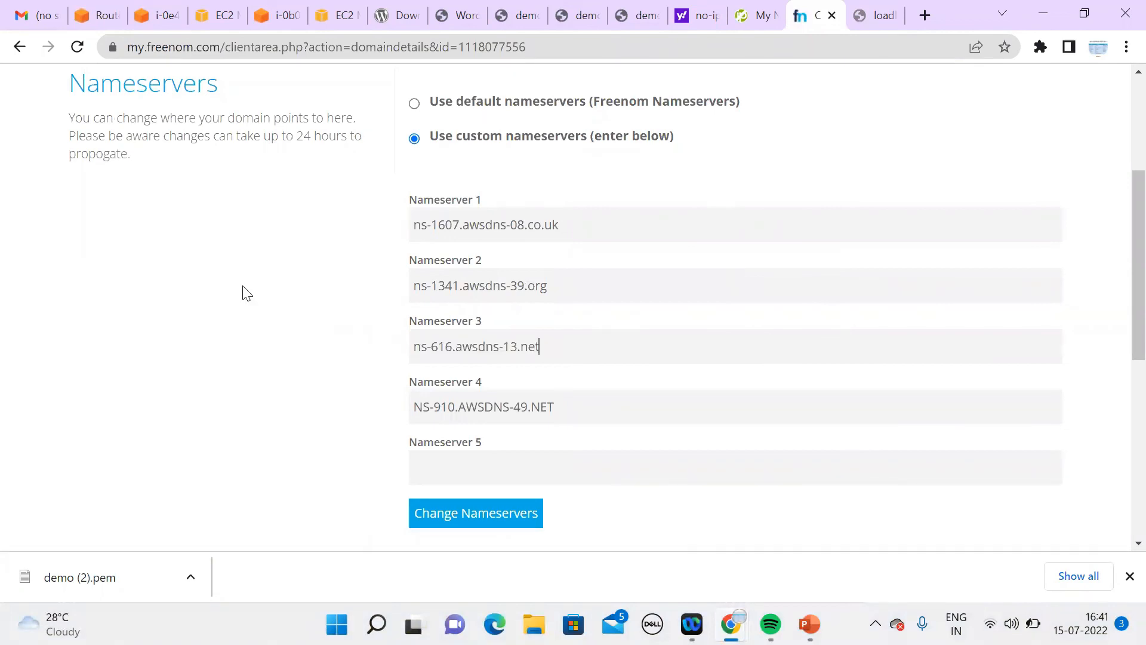
{"action": "left_click", "coordinate": [103, 18]}
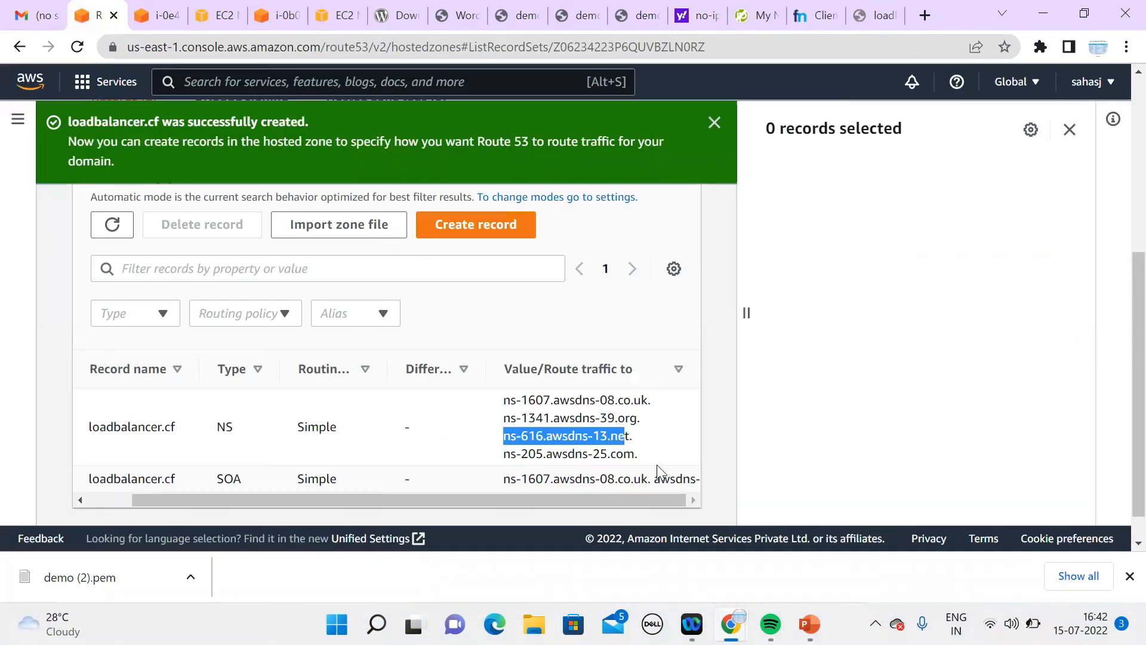
{"action": "left_click_drag", "start_coordinate": [633, 455], "coordinate": [501, 461]}
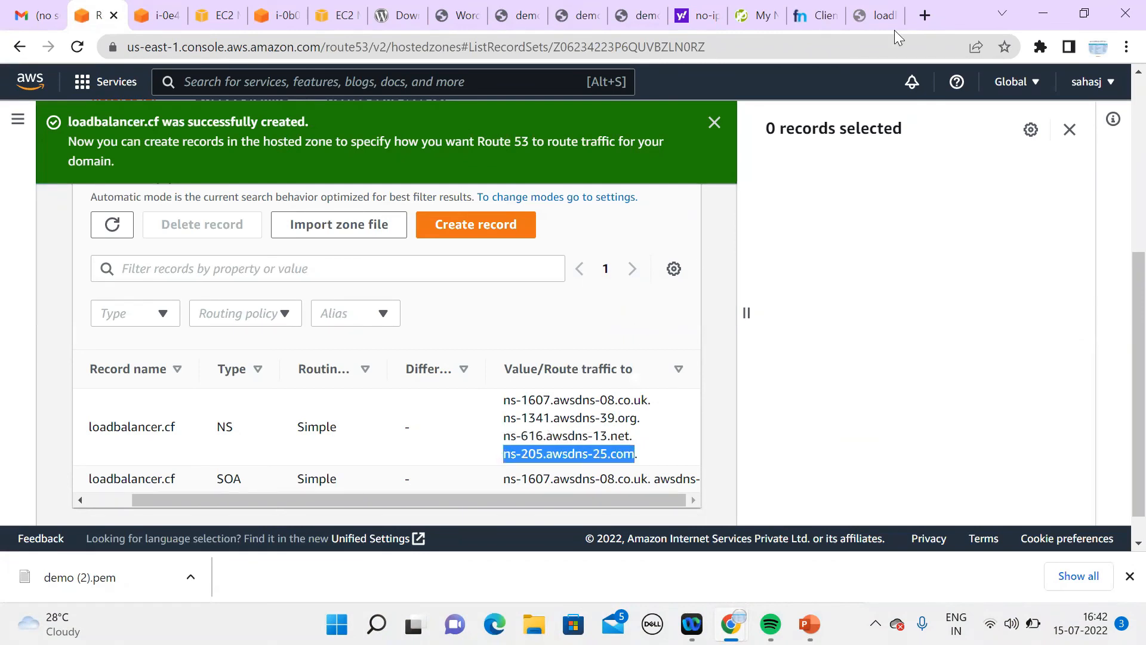
{"action": "left_click", "coordinate": [871, 18]}
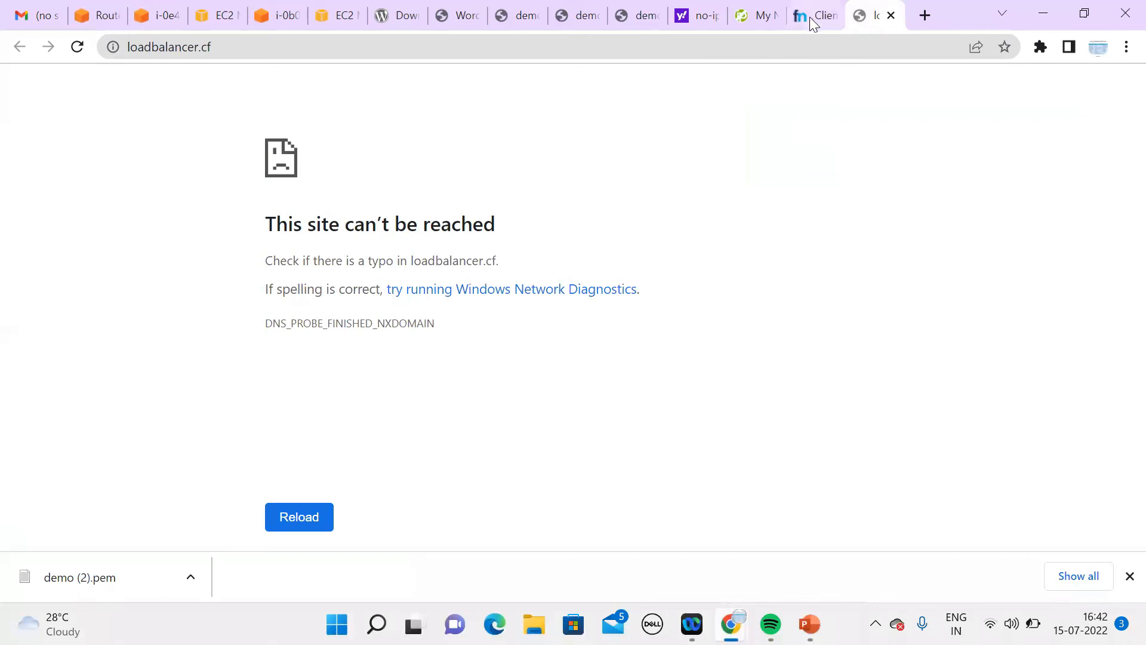
{"action": "key", "text": "ctrl+shift+Tab"}
{"action": "left_click_drag", "start_coordinate": [573, 407], "coordinate": [368, 403]}
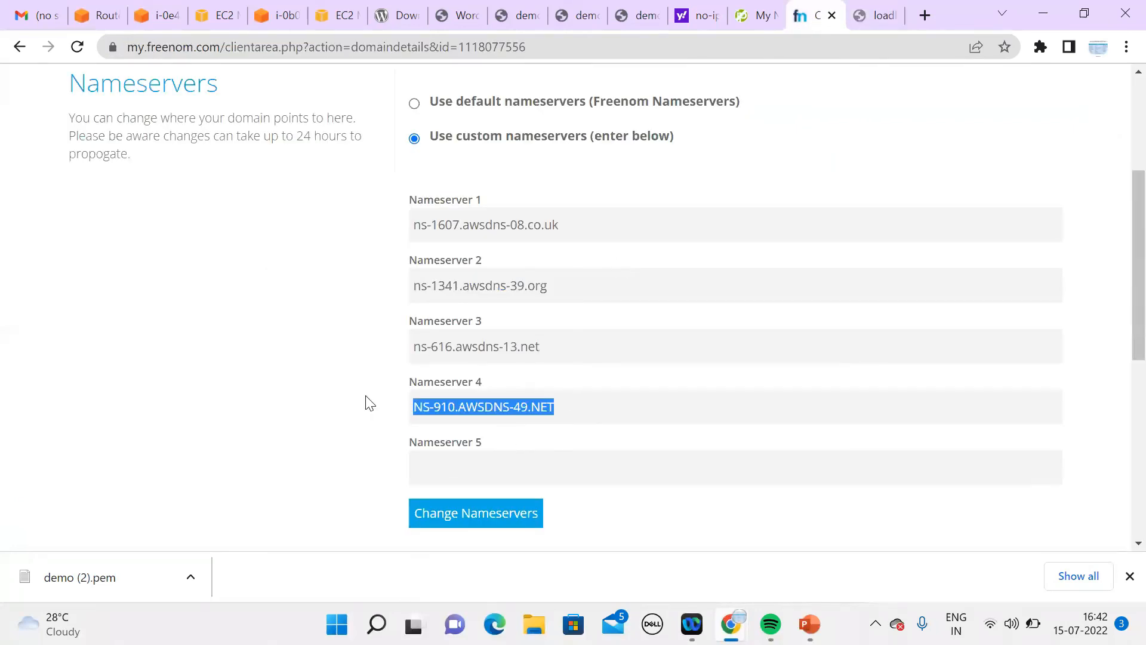
{"action": "type", "text": "ns-205.awsdns-25.com"}
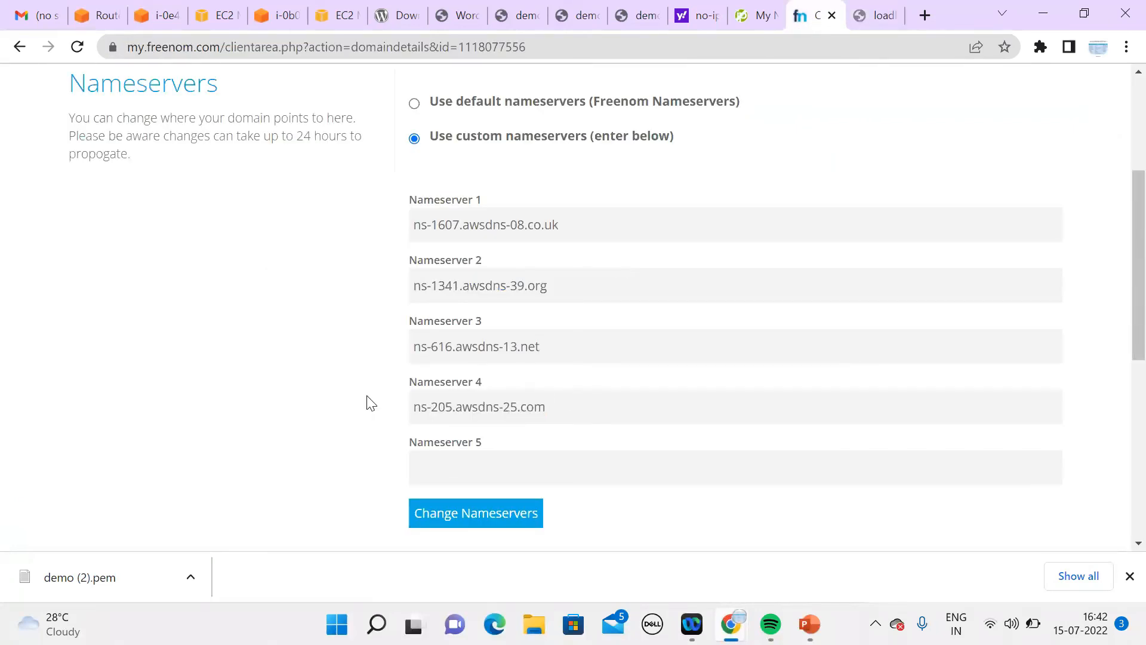
{"action": "left_click", "coordinate": [483, 523]}
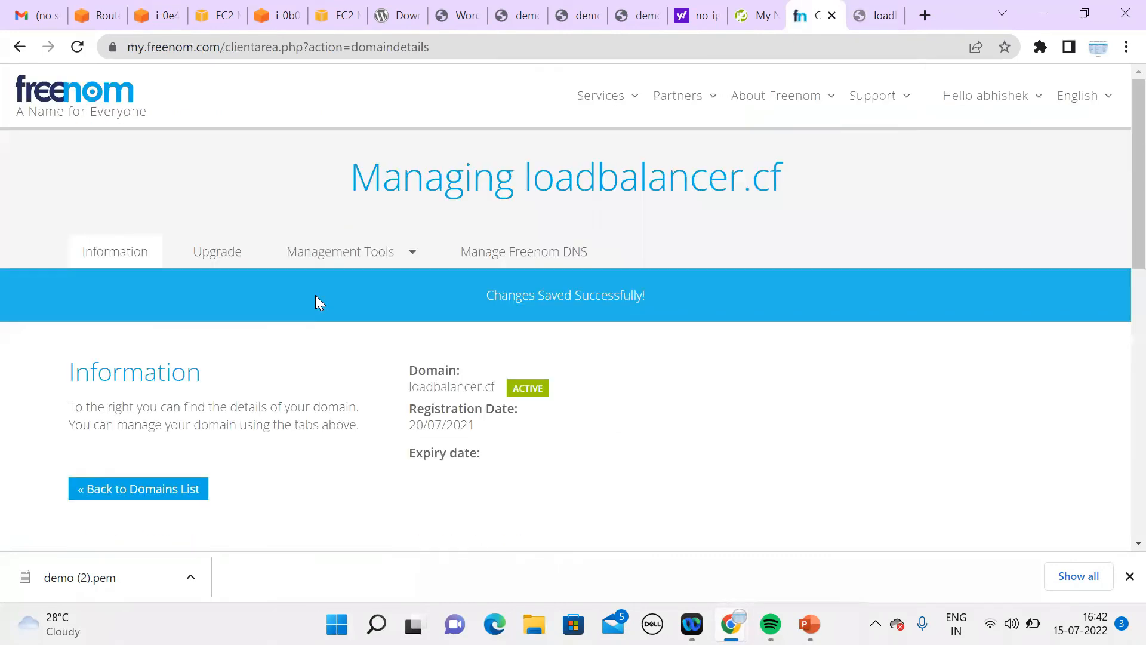
{"action": "left_click", "coordinate": [100, 17]}
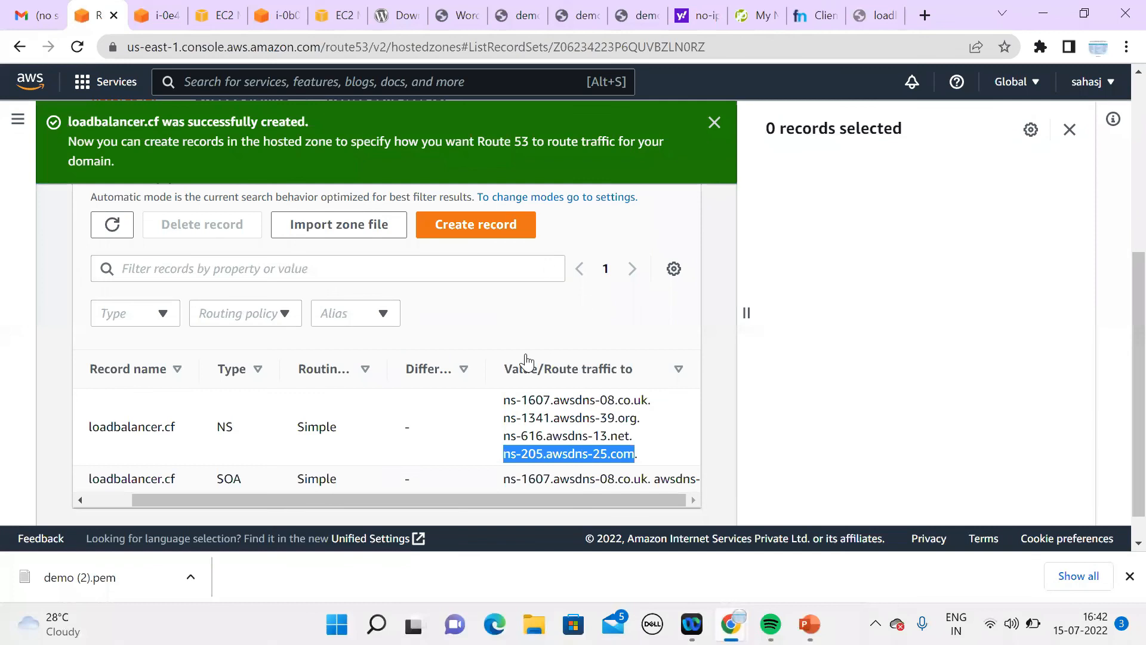
Step: Start a record named demo as an alias to an Application and Classic Load Balancer
{"action": "left_click", "coordinate": [475, 225]}
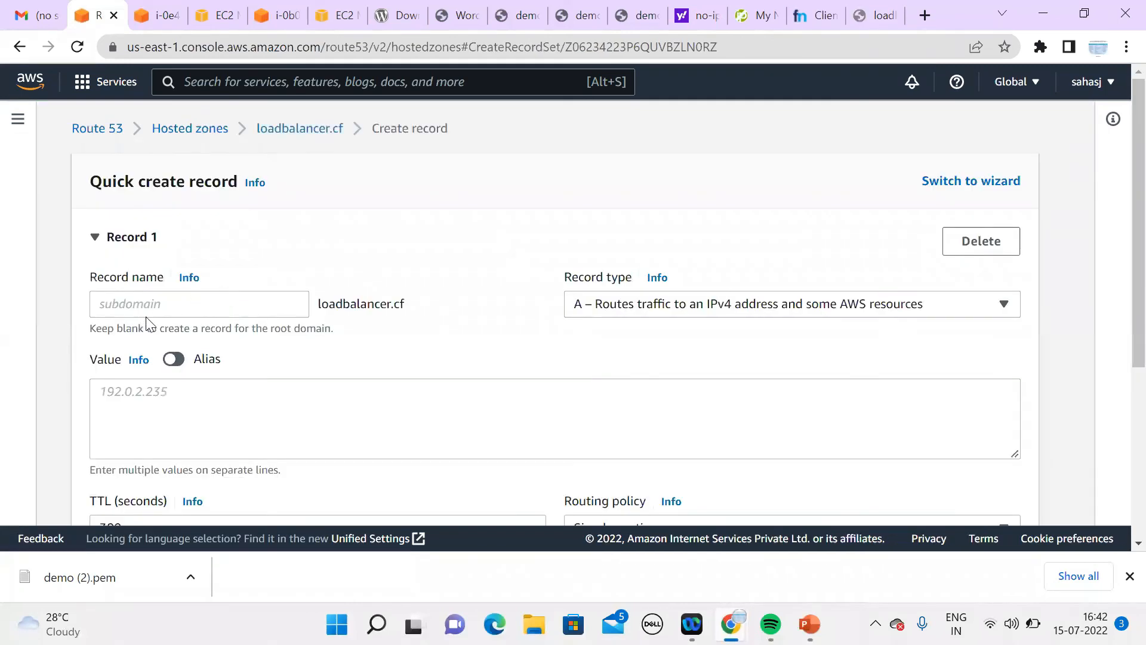
{"action": "left_click", "coordinate": [172, 303]}
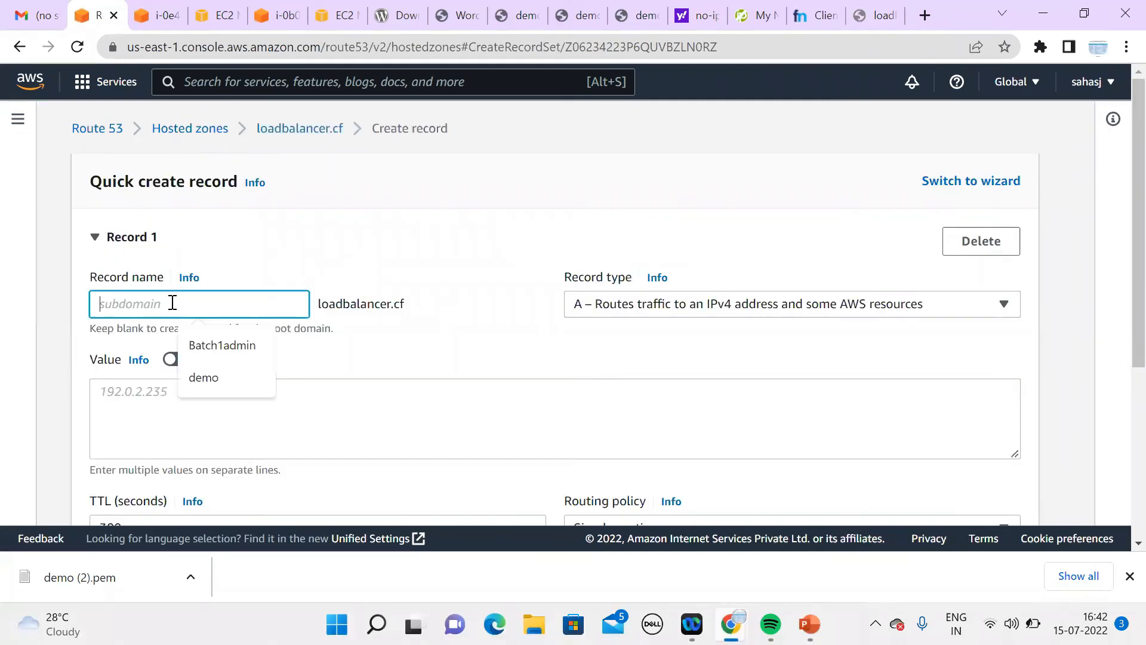
{"action": "left_click", "coordinate": [248, 382]}
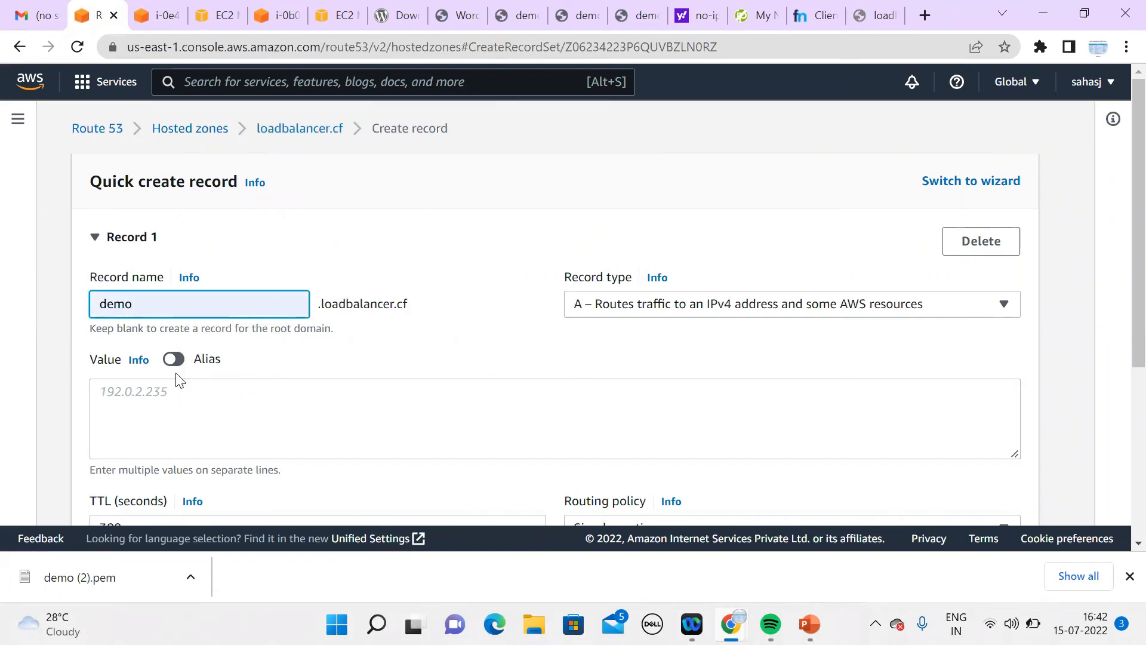
{"action": "left_click", "coordinate": [176, 361]}
{"action": "left_click", "coordinate": [226, 399]}
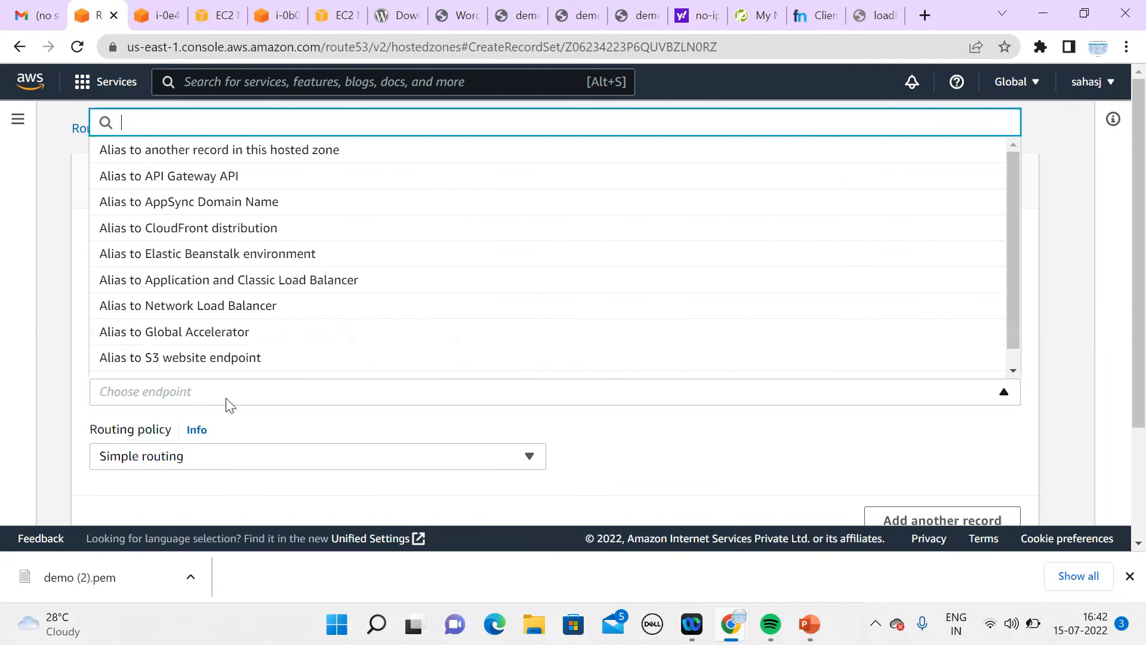
{"action": "left_click", "coordinate": [309, 282]}
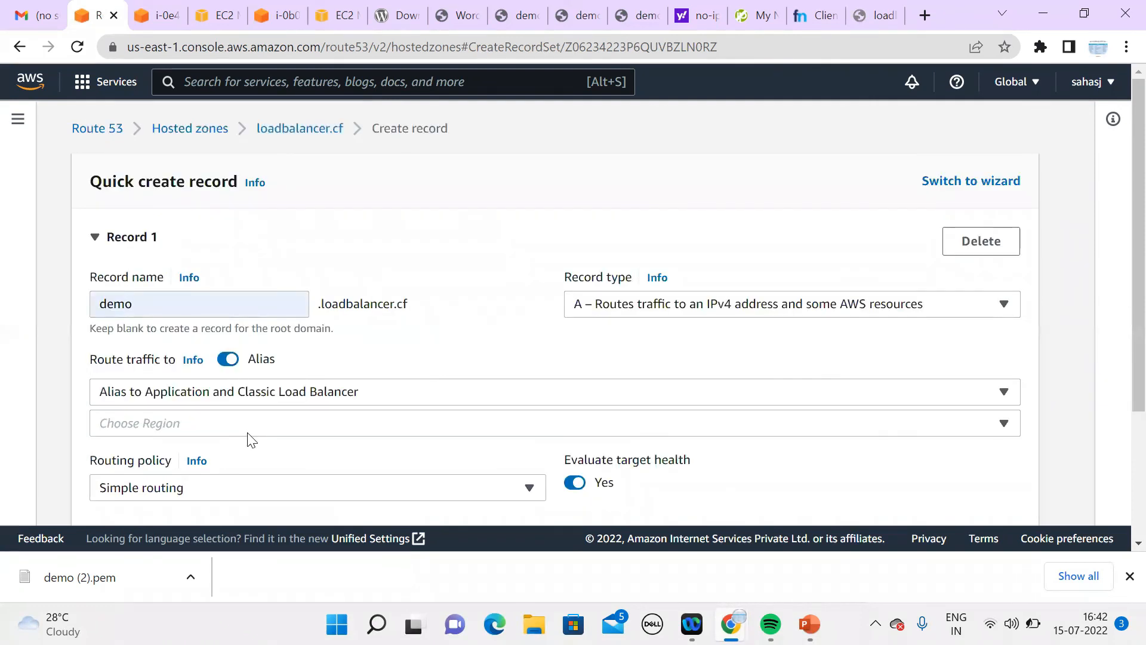
Step: Target the demo load balancer in US East (N. Virginia) and create the alias record
{"action": "left_click", "coordinate": [256, 428]}
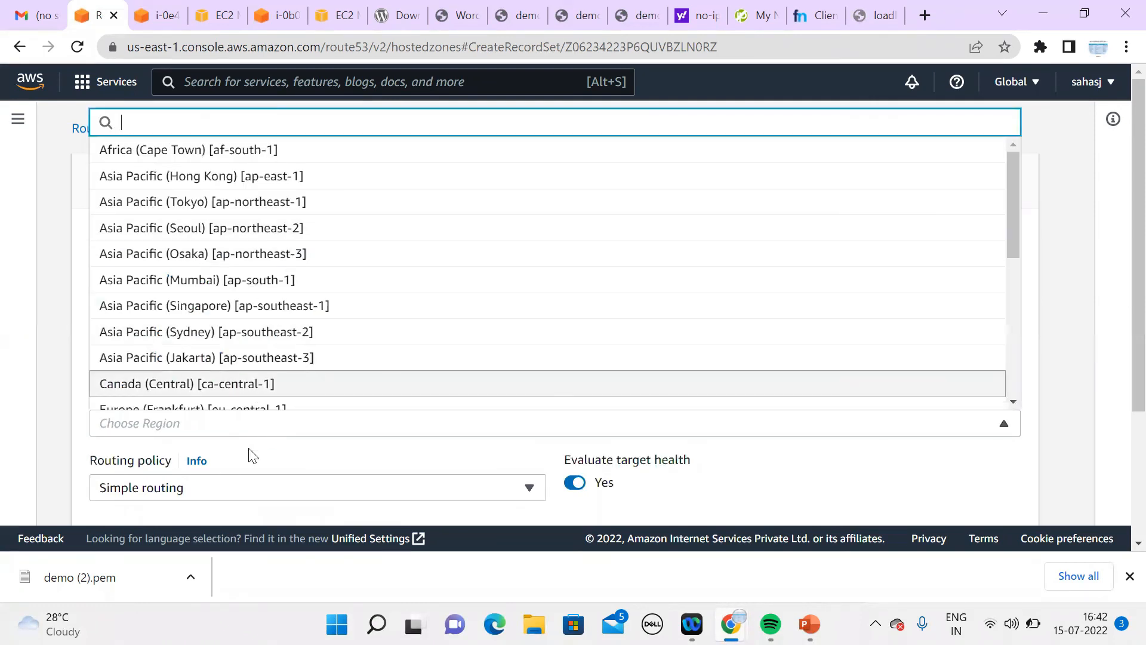
{"action": "scroll", "coordinate": [1008, 397], "scroll_direction": "down", "scroll_amount": 5}
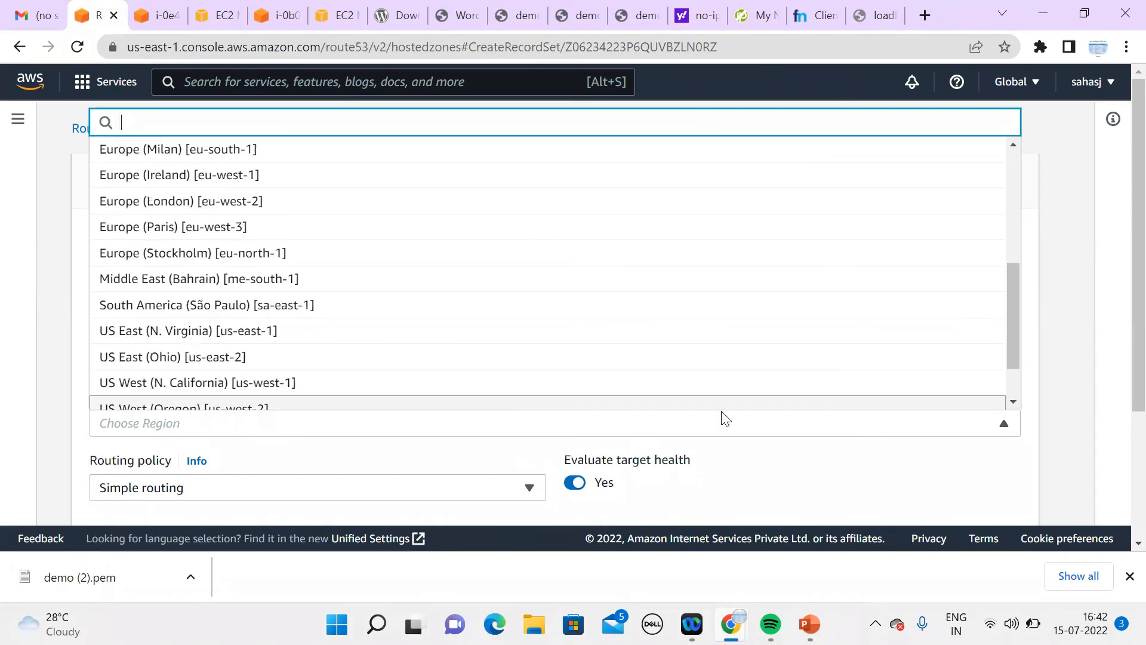
{"action": "left_click", "coordinate": [442, 331]}
{"action": "left_click", "coordinate": [335, 453]}
{"action": "left_click", "coordinate": [454, 481]}
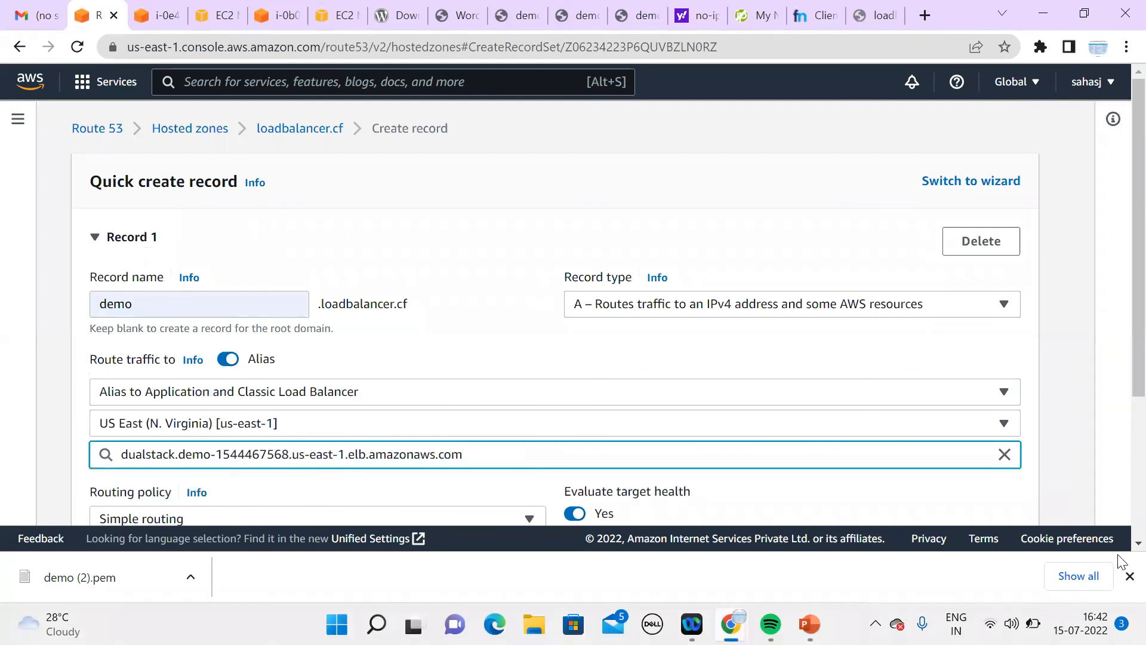
{"action": "scroll", "coordinate": [1125, 540], "scroll_direction": "down", "scroll_amount": 4}
{"action": "left_click", "coordinate": [971, 433]}
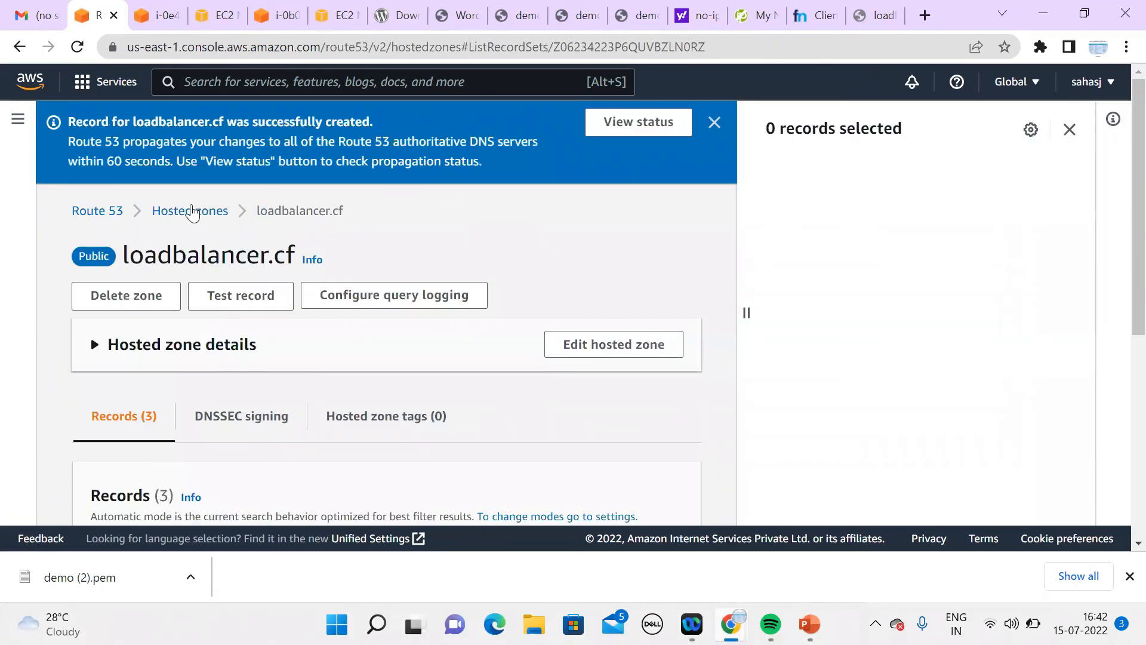
{"action": "left_click", "coordinate": [191, 211]}
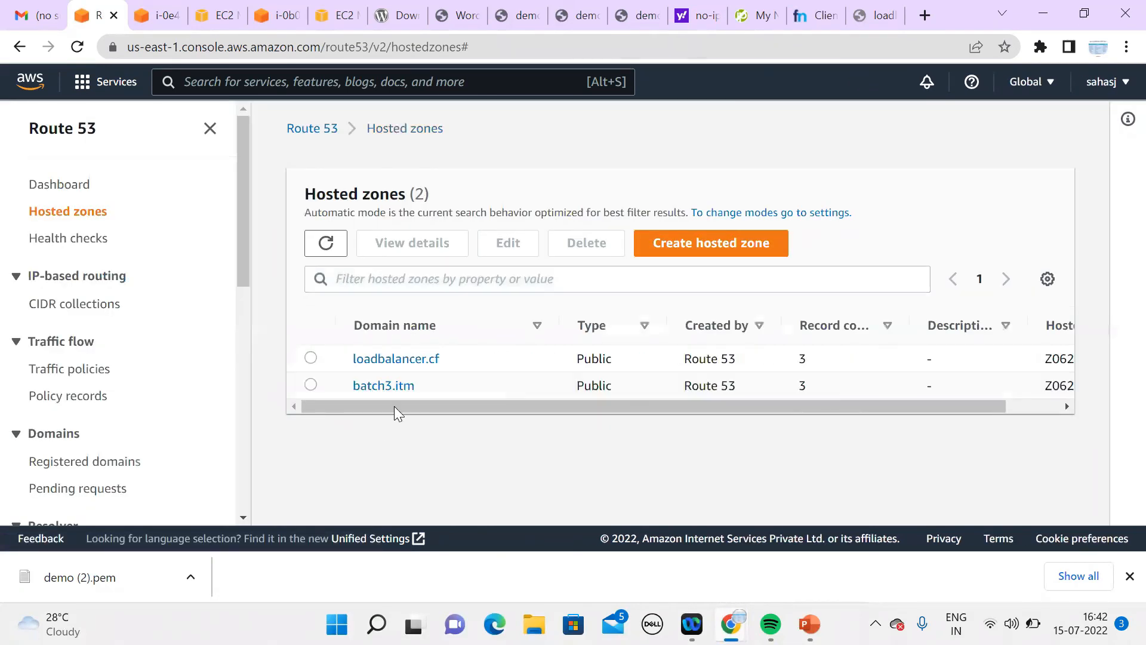
{"action": "left_click", "coordinate": [311, 385]}
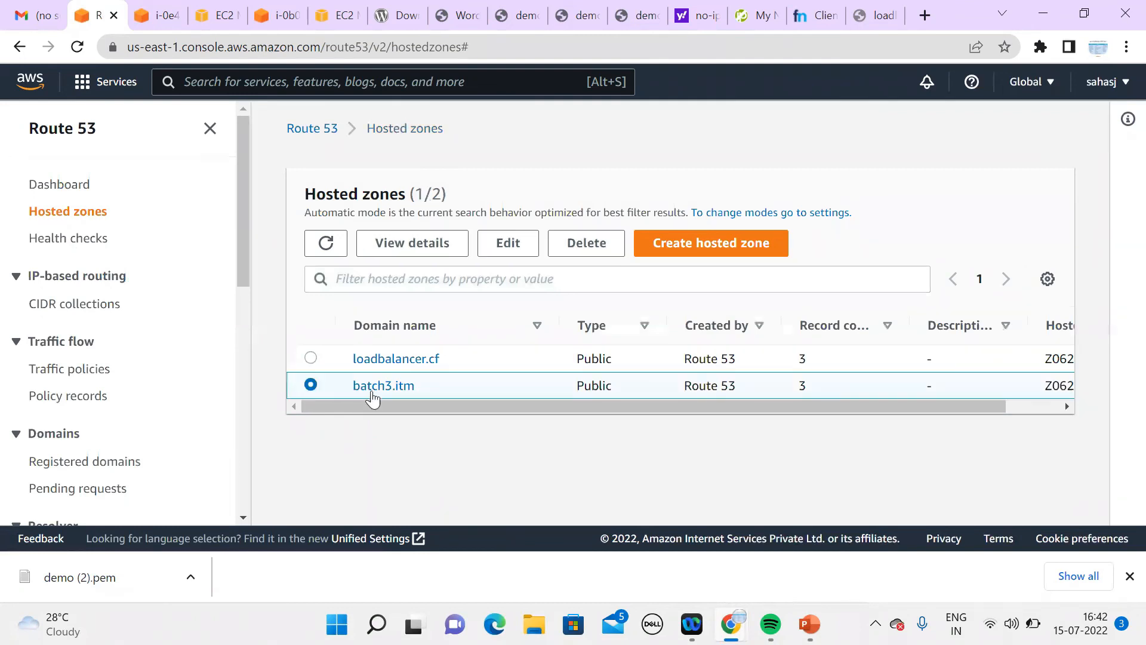
{"action": "left_click", "coordinate": [384, 386]}
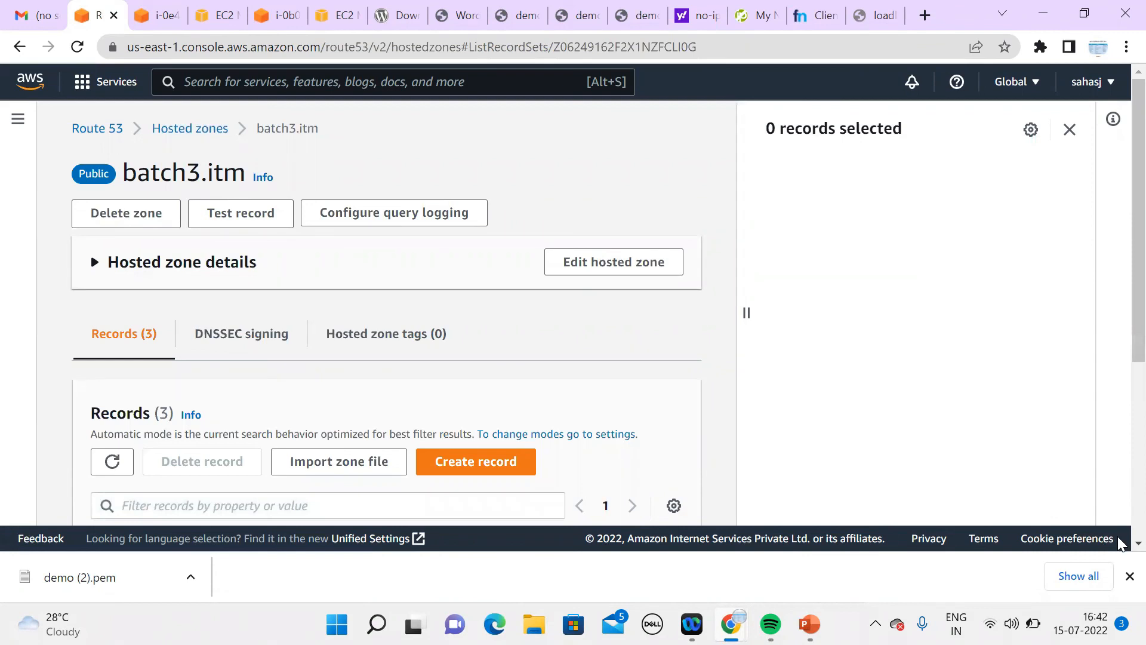
{"action": "scroll", "coordinate": [1121, 544], "scroll_direction": "down", "scroll_amount": 3}
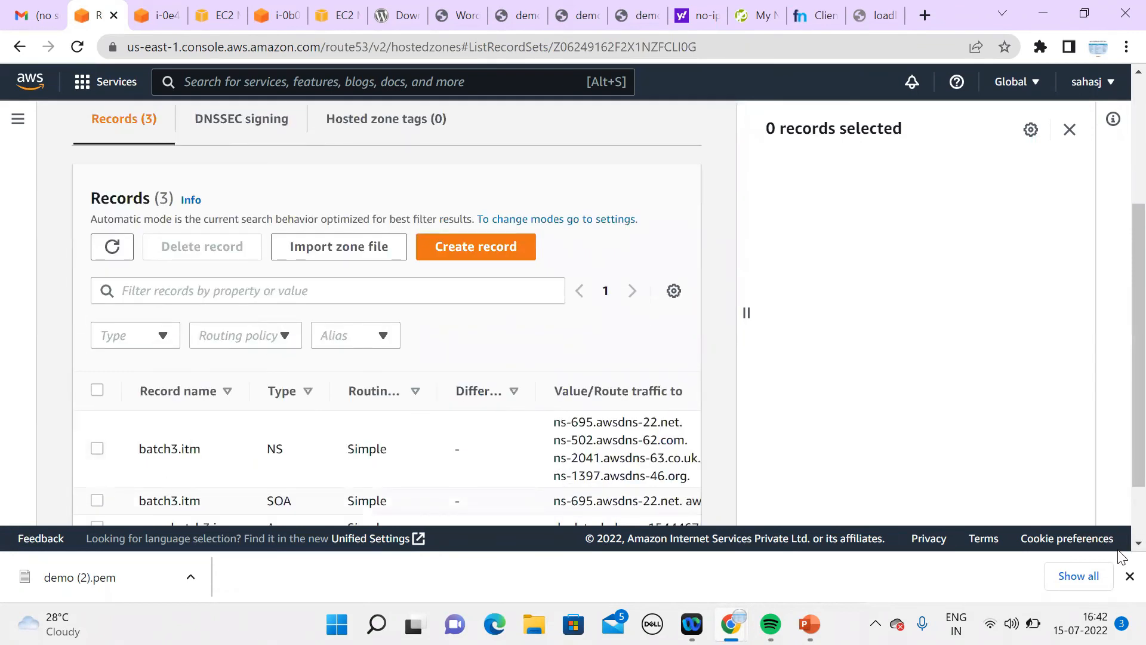
{"action": "scroll", "coordinate": [1125, 541], "scroll_direction": "down", "scroll_amount": 2}
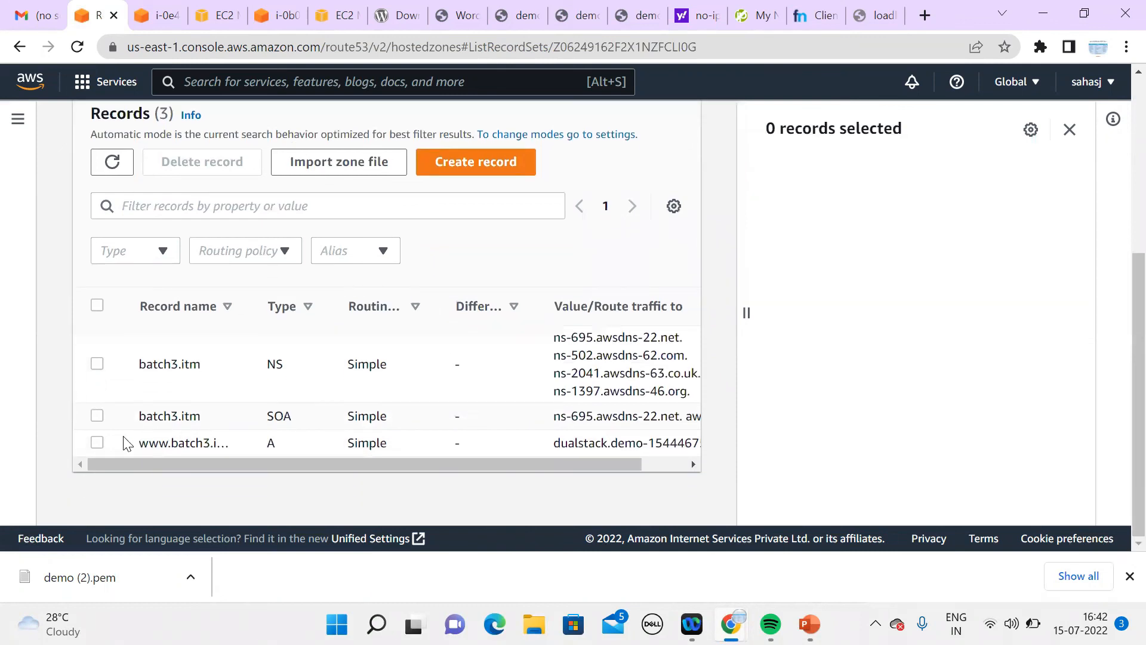
{"action": "left_click", "coordinate": [233, 175]}
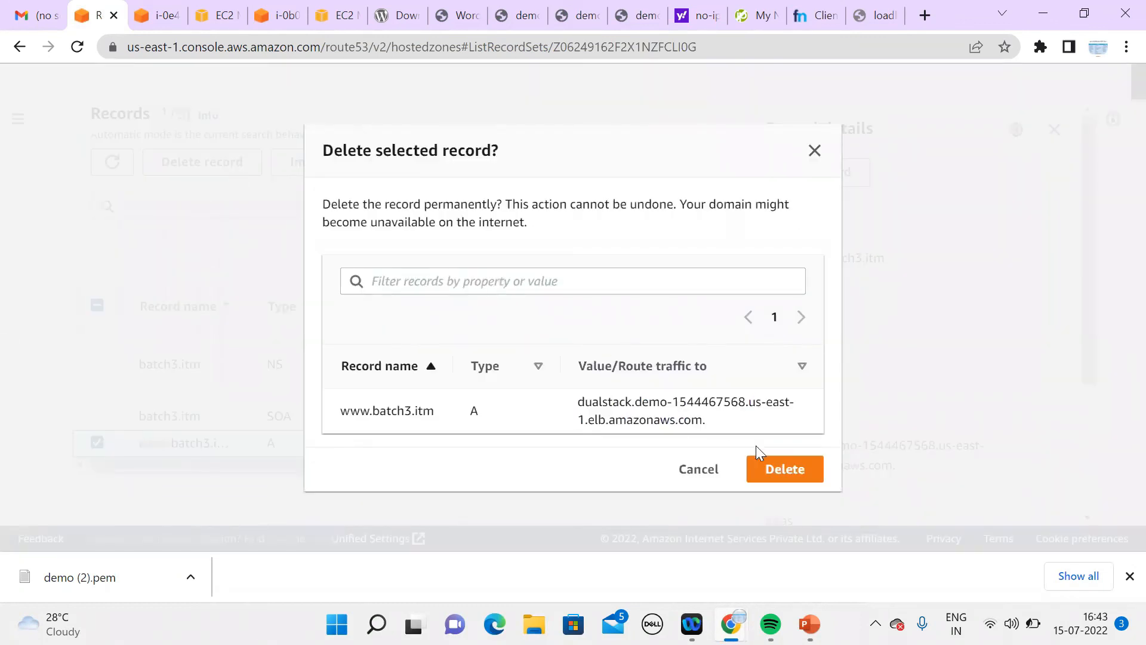
{"action": "left_click", "coordinate": [783, 470]}
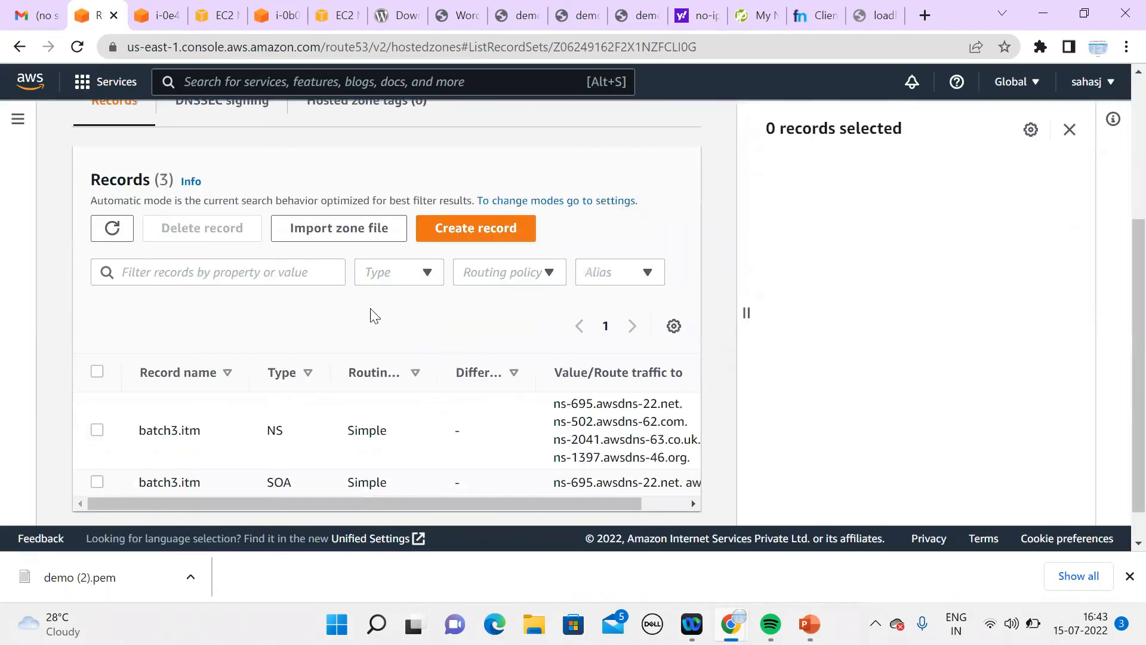
Step: Delete the now-empty batch3.itm hosted zone, confirming with 'delete', and return to Route 53 home
{"action": "scroll", "coordinate": [639, 274], "scroll_direction": "up", "scroll_amount": 4}
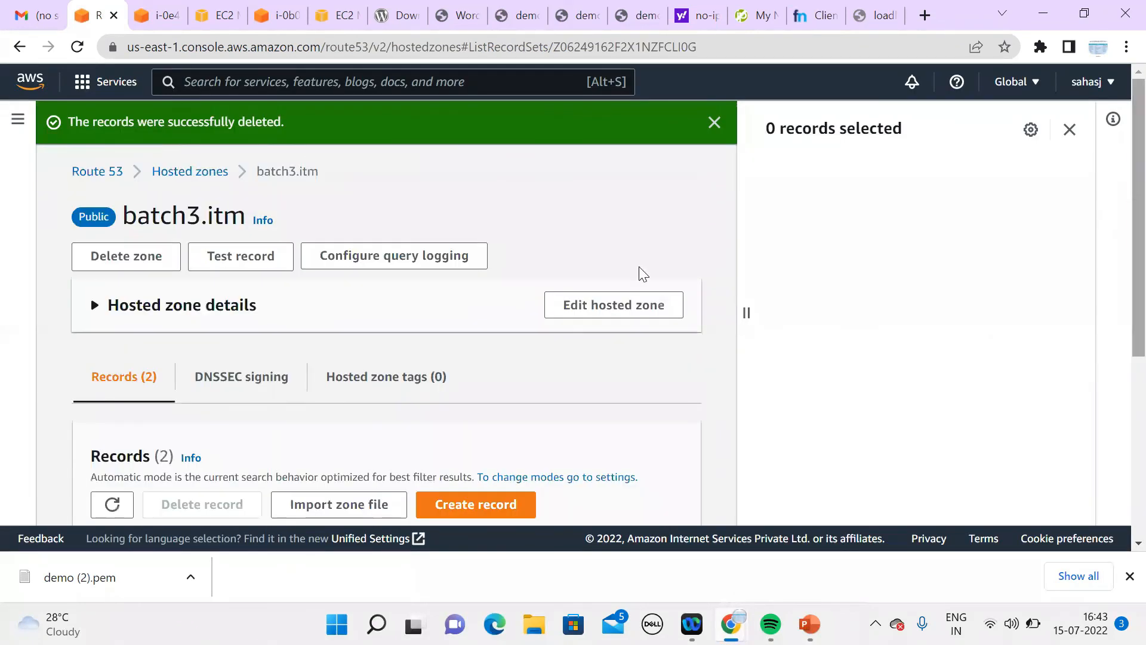
{"action": "left_click", "coordinate": [160, 253]}
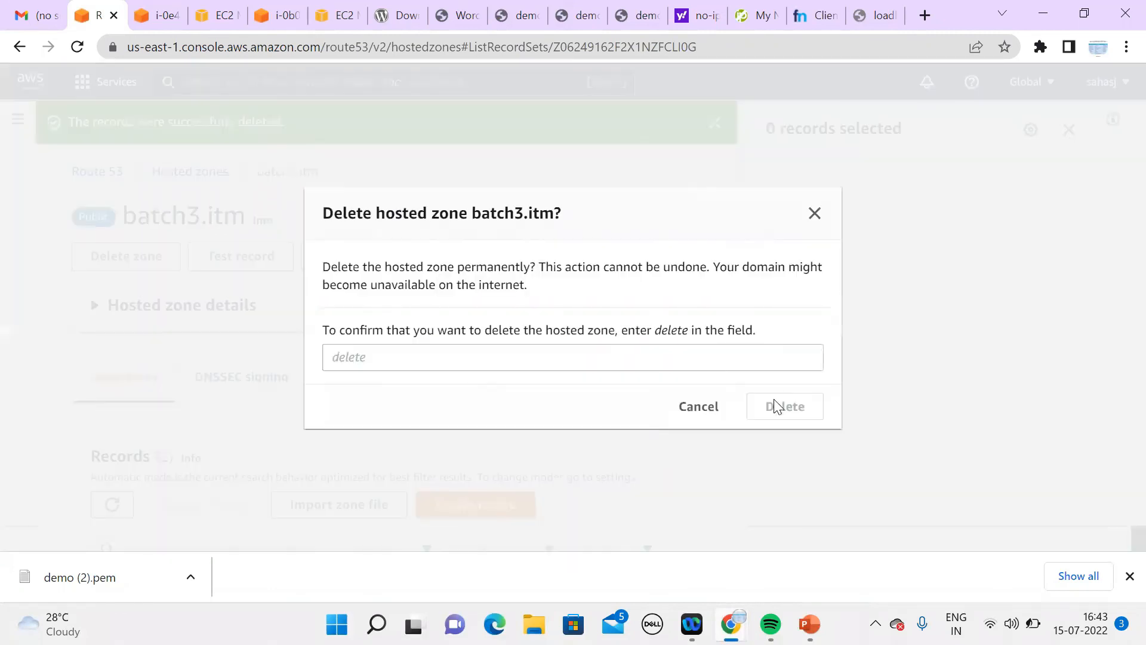
{"action": "left_click", "coordinate": [680, 356]}
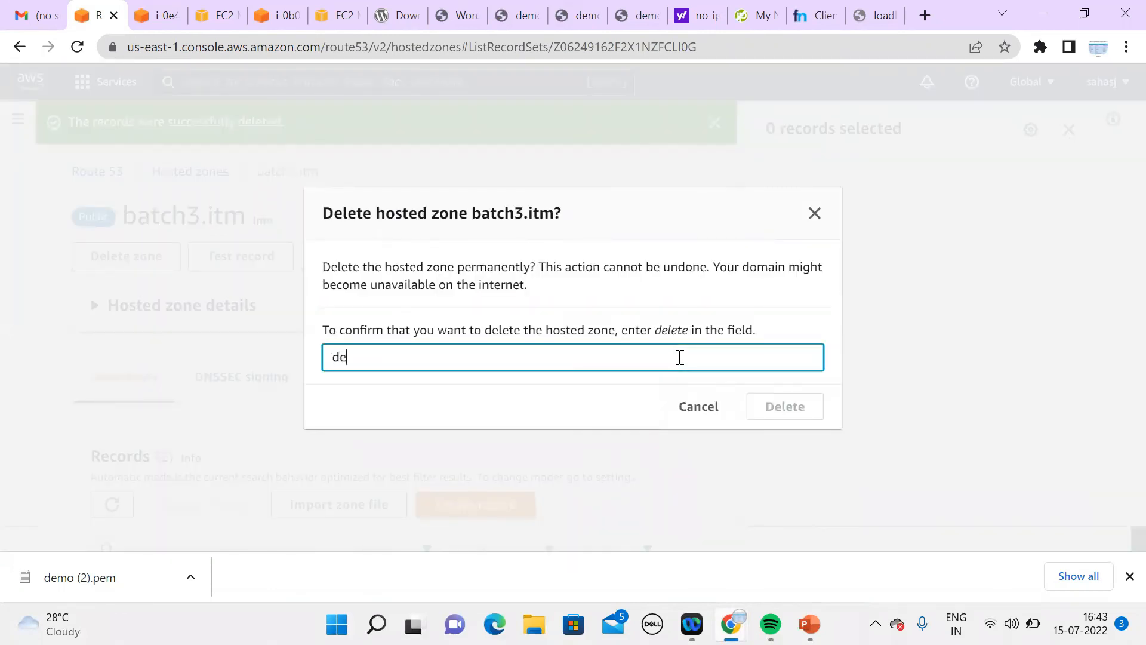
{"action": "type", "text": "delete"}
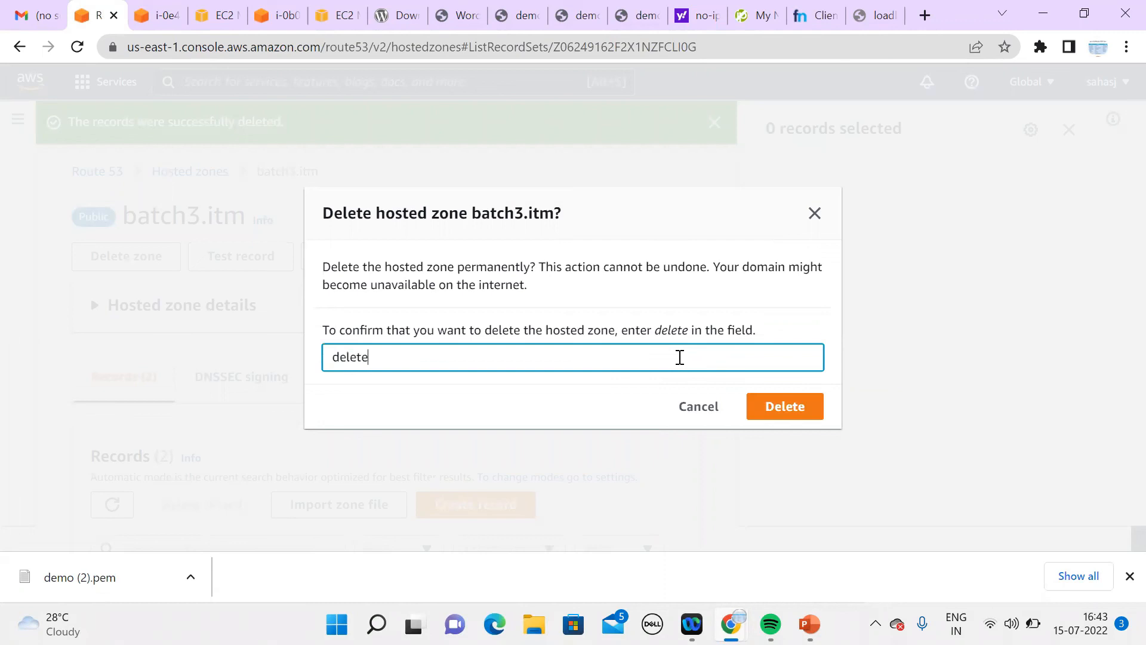
{"action": "left_click", "coordinate": [779, 408]}
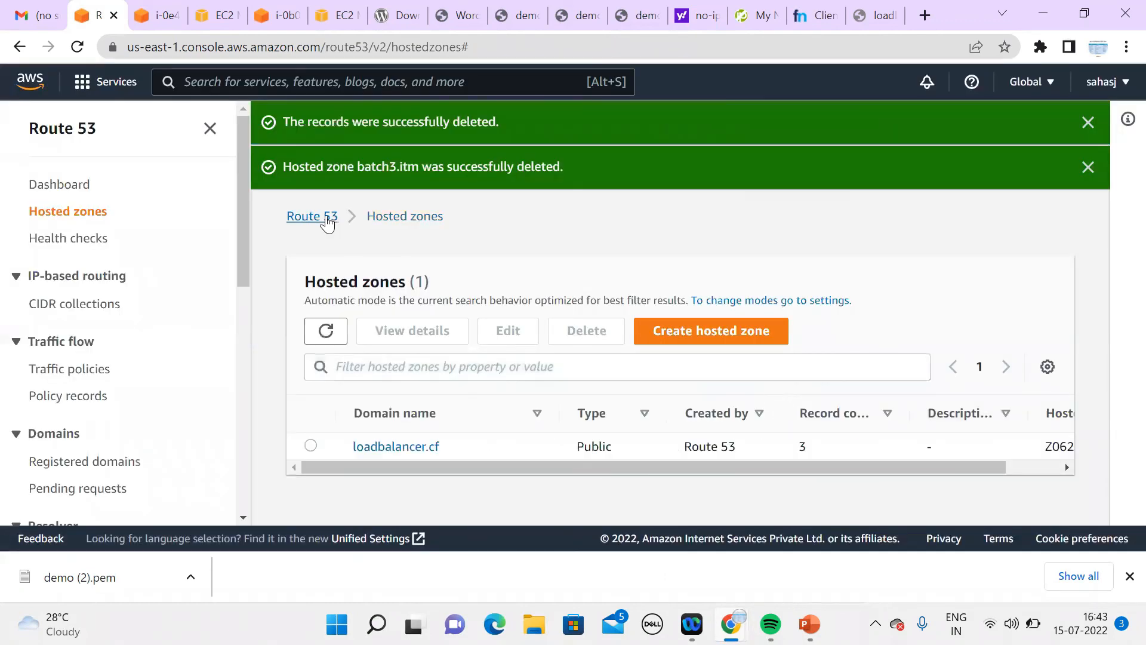
{"action": "left_click", "coordinate": [327, 219]}
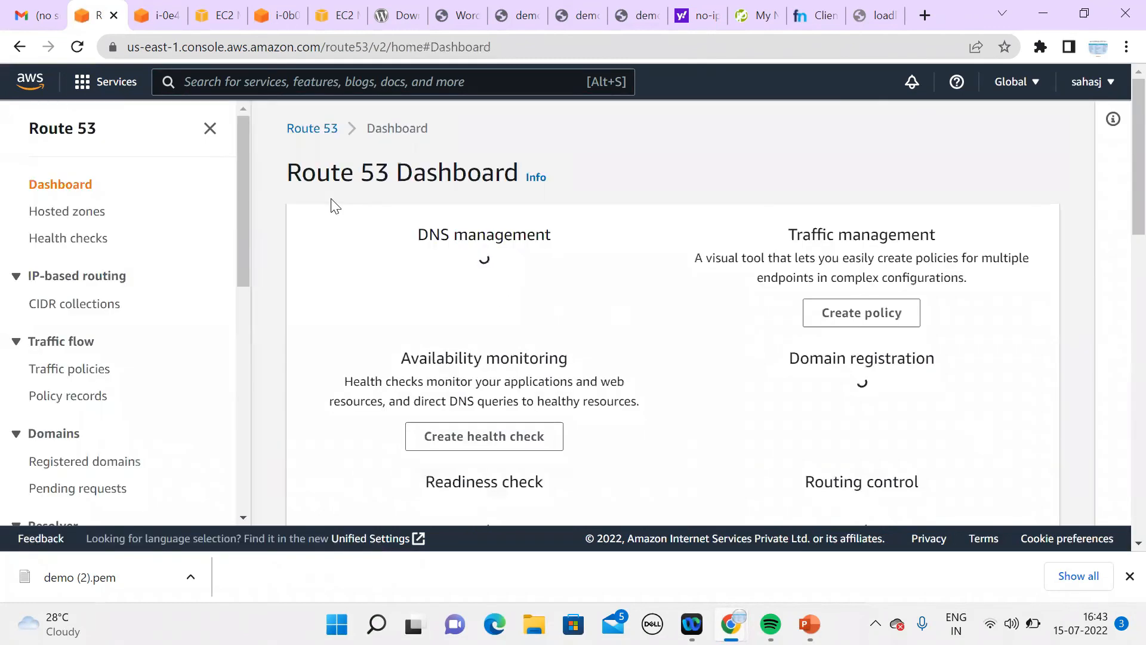
Step: Show the Hosted zones list, then clear the address in the loadbalancer.cf test tab
{"action": "left_click", "coordinate": [504, 414]}
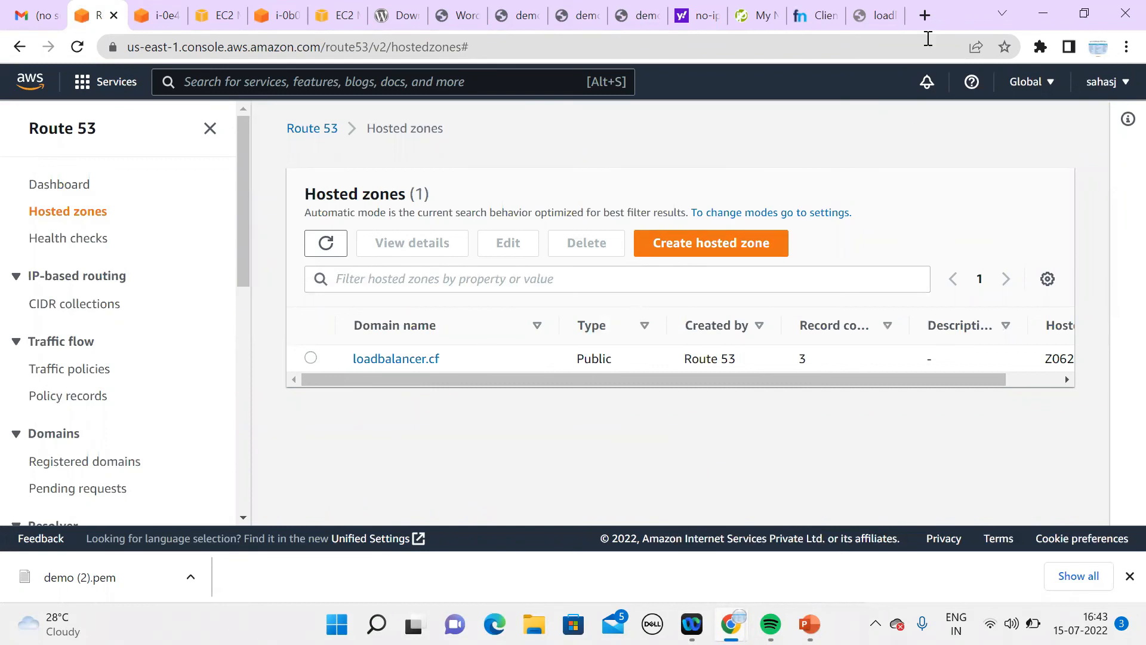
{"action": "left_click", "coordinate": [885, 21]}
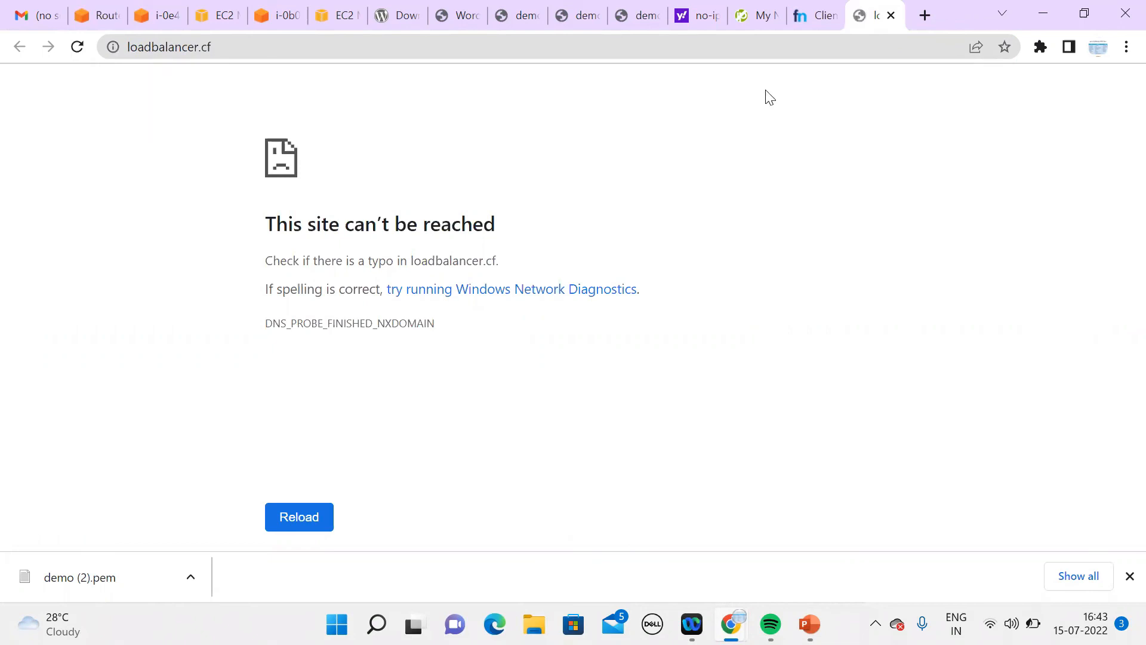
{"action": "triple_click", "coordinate": [525, 50]}
{"action": "triple_click", "coordinate": [525, 50]}
{"action": "double_click", "coordinate": [525, 50]}
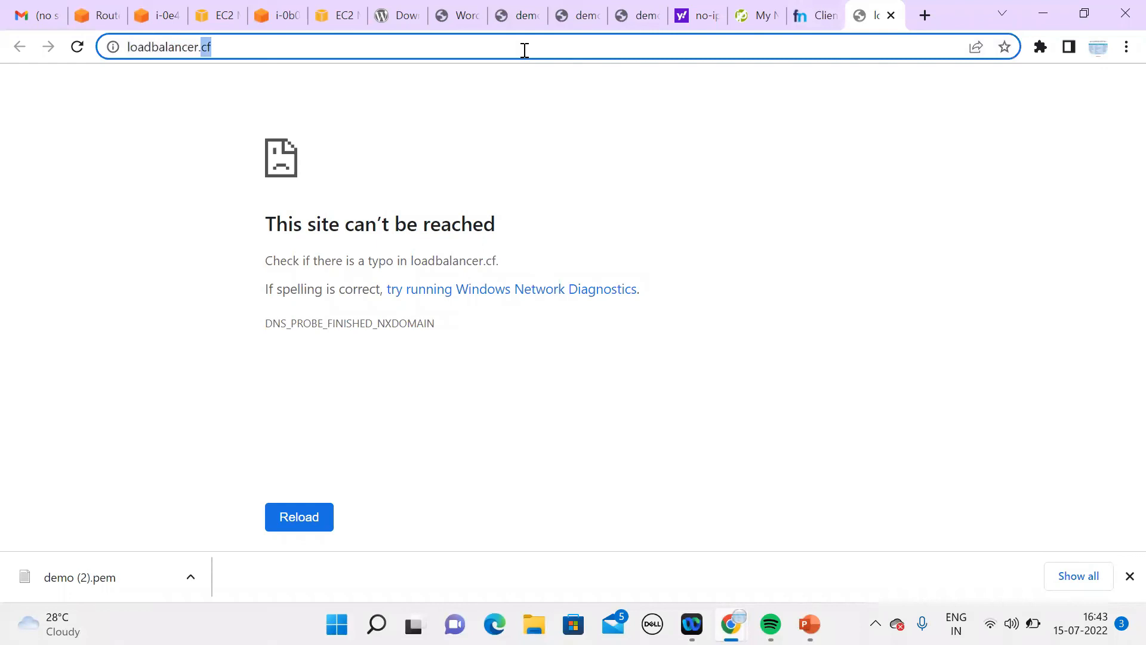
{"action": "key", "text": "BackSpace"}
{"action": "key", "text": "BackSpace"}
{"action": "key", "text": "BackSpace"}
{"action": "key", "text": "BackSpace"}
{"action": "key", "text": "BackSpace"}
{"action": "key", "text": "BackSpace"}
{"action": "key", "text": "BackSpace"}
{"action": "key", "text": "BackSpace"}
{"action": "key", "text": "BackSpace"}
{"action": "key", "text": "BackSpace"}
{"action": "key", "text": "BackSpace"}
{"action": "key", "text": "BackSpace"}
{"action": "key", "text": "BackSpace"}
{"action": "key", "text": "BackSpace"}
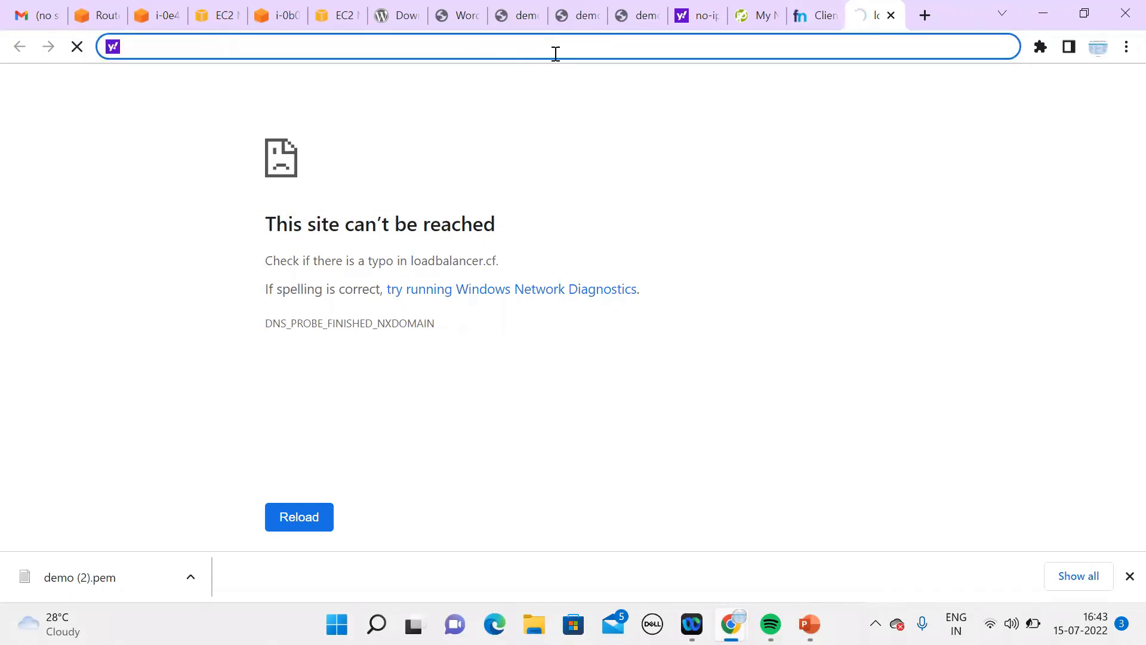
Step: Load loadbalancer.cf in a new Incognito window, which still can't reach it, then minimize it
{"action": "left_click", "coordinate": [1122, 48]}
{"action": "left_click", "coordinate": [1010, 118]}
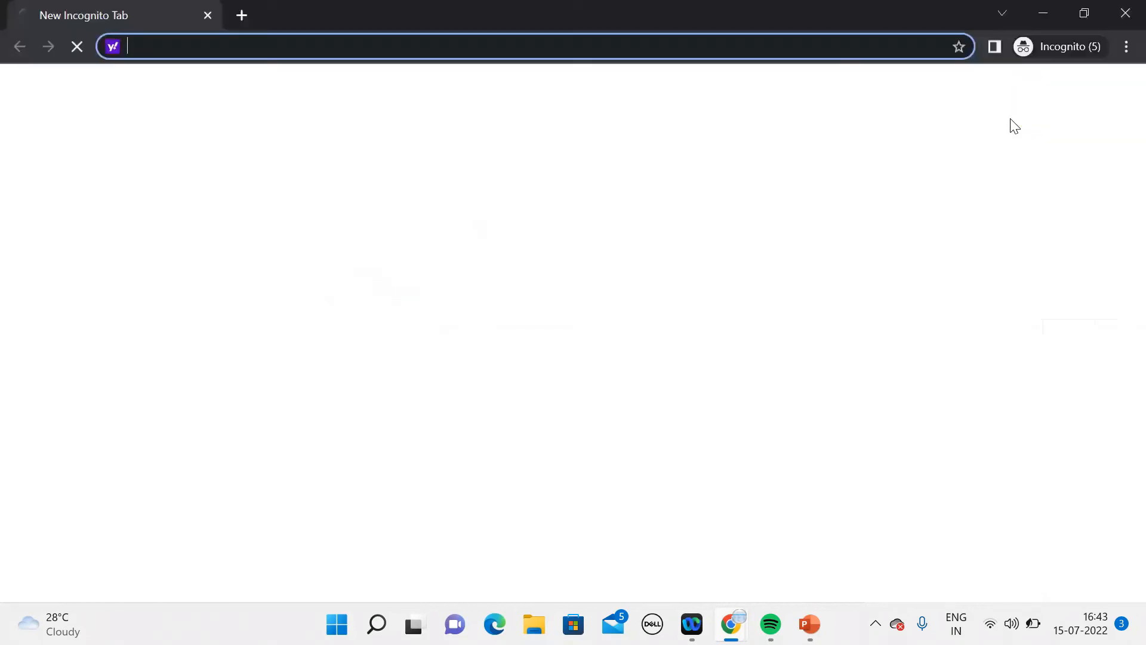
{"action": "type", "text": "http://"}
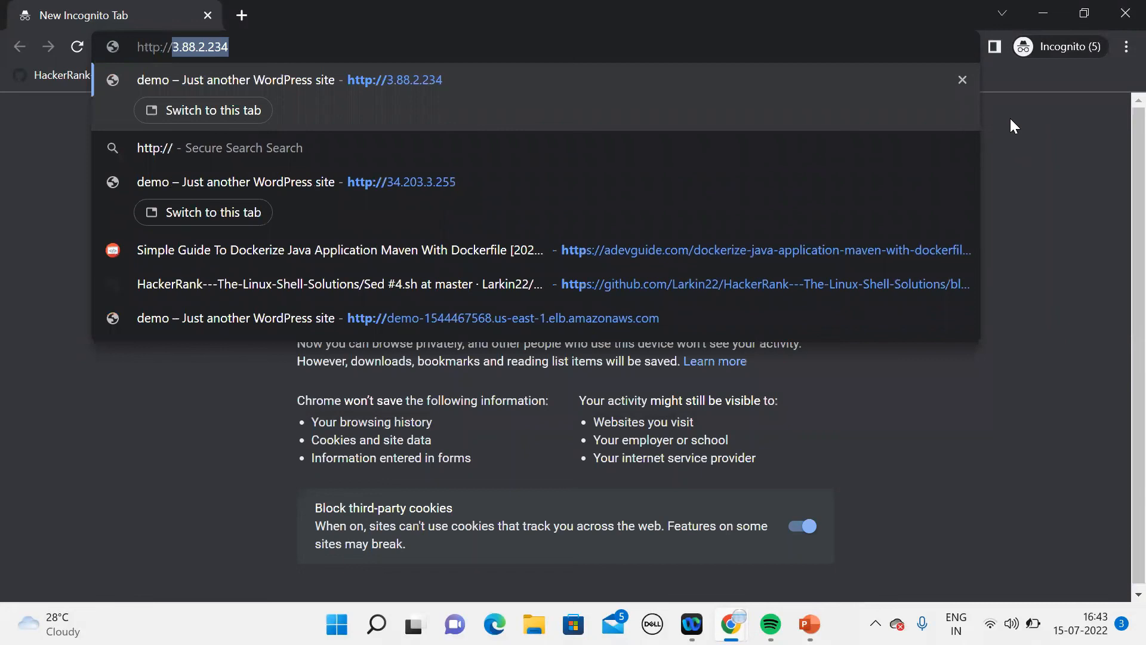
{"action": "type", "text": "loandna"}
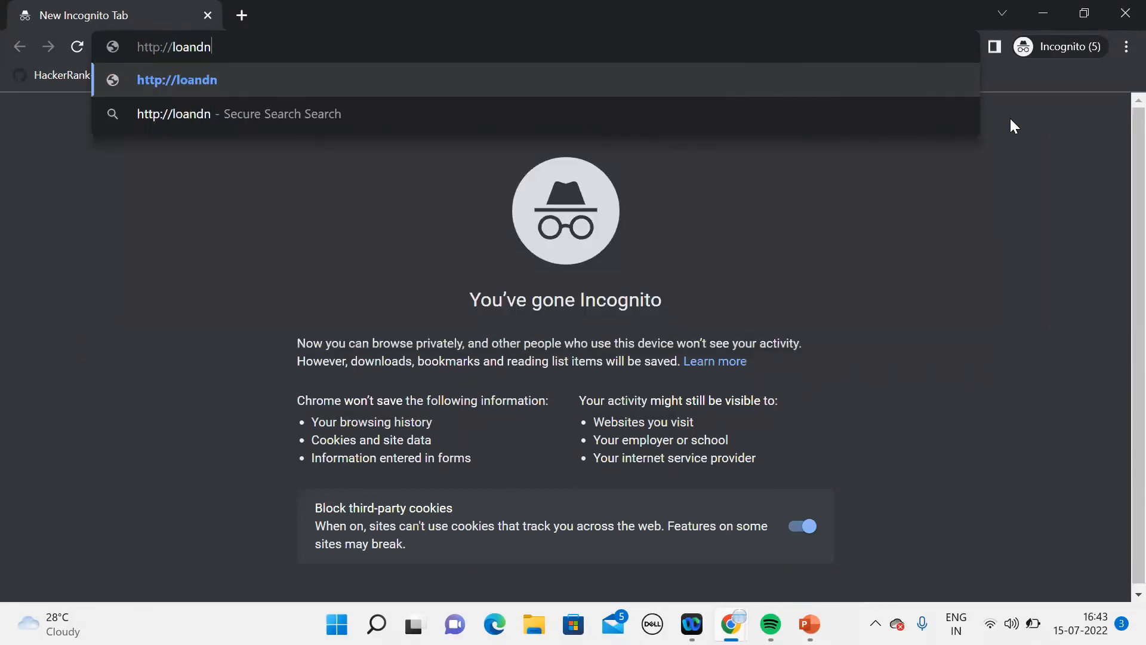
{"action": "key", "text": "BackSpace"}
{"action": "key", "text": "BackSpace"}
{"action": "key", "text": "BackSpace"}
{"action": "key", "text": "BackSpace"}
{"action": "key", "text": "BackSpace"}
{"action": "type", "text": "adbala"}
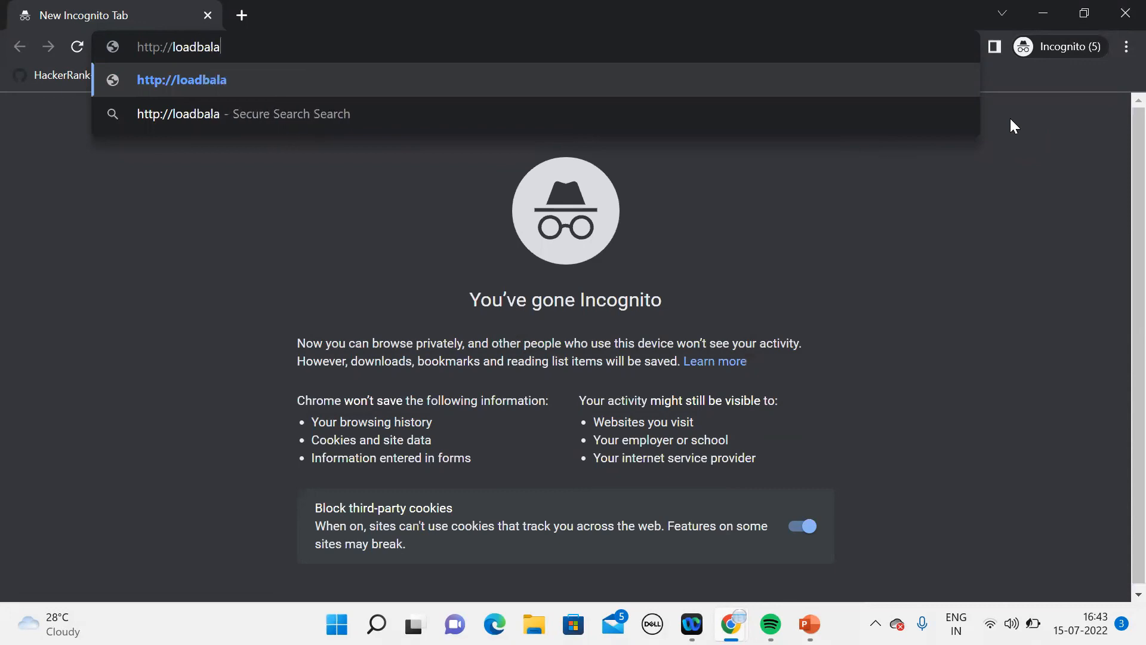
{"action": "type", "text": "ncer.cf"}
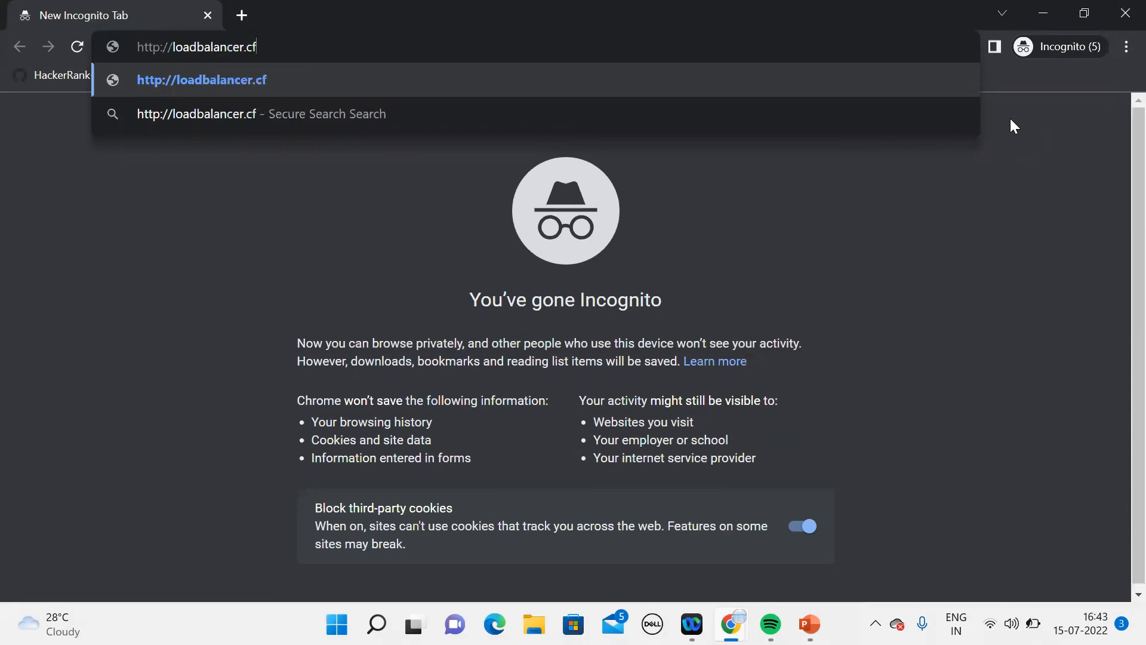
{"action": "key", "text": "Return"}
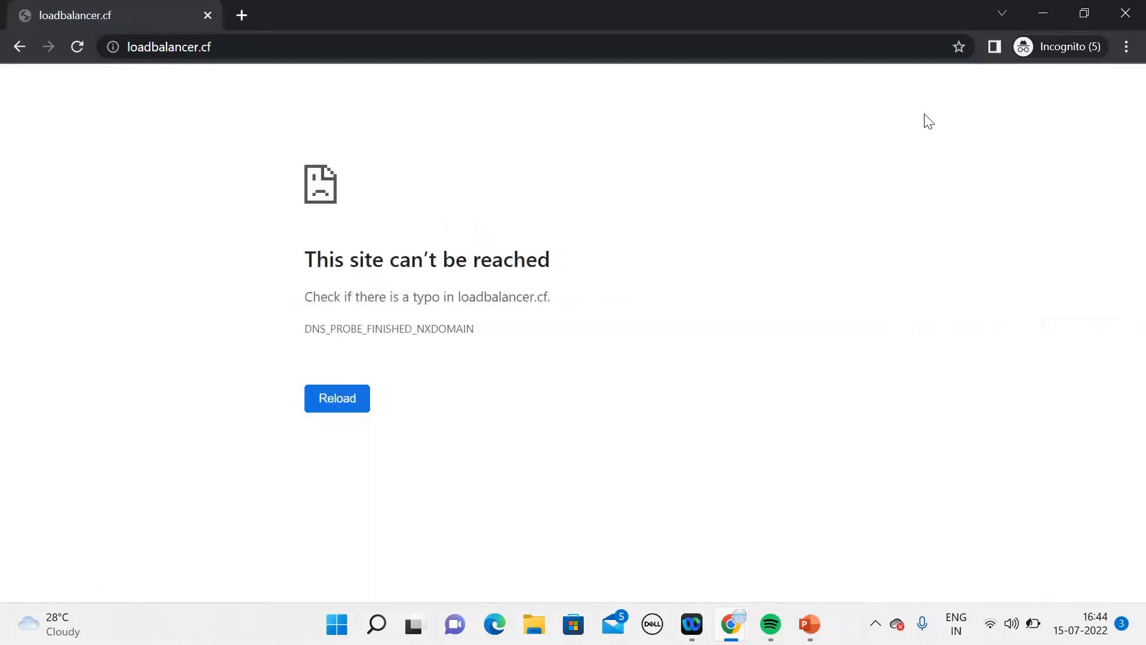
{"action": "left_click", "coordinate": [1038, 19]}
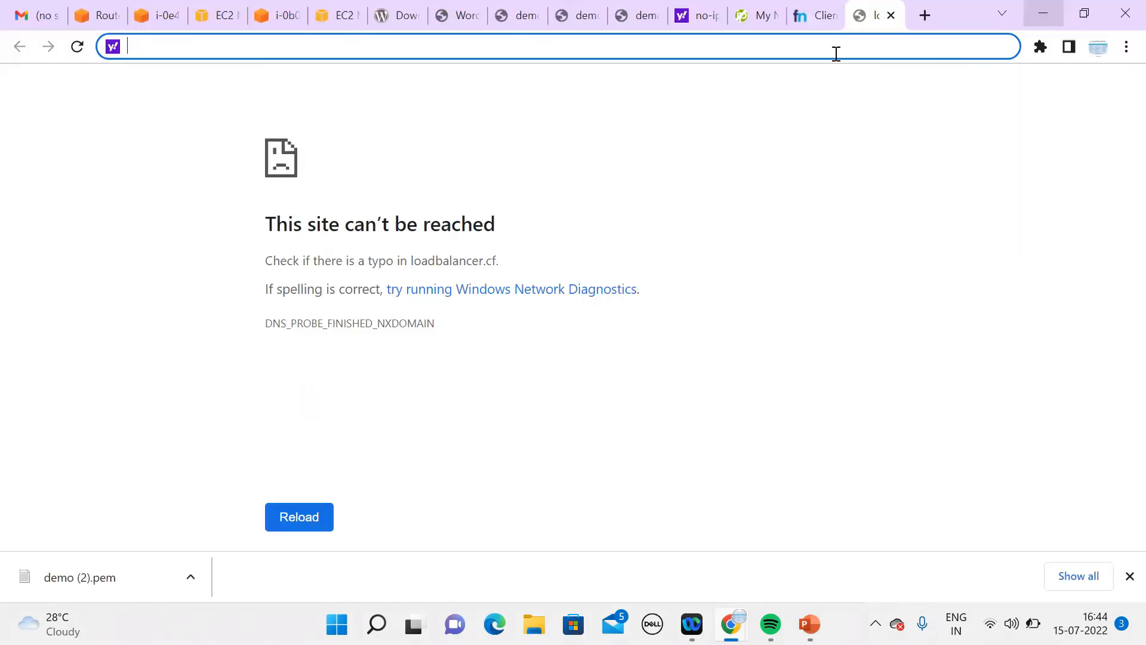
{"action": "left_click", "coordinate": [161, 14]}
Step: Go to EC2, view the running instances, then open the Load Balancers page
{"action": "left_click", "coordinate": [94, 15]}
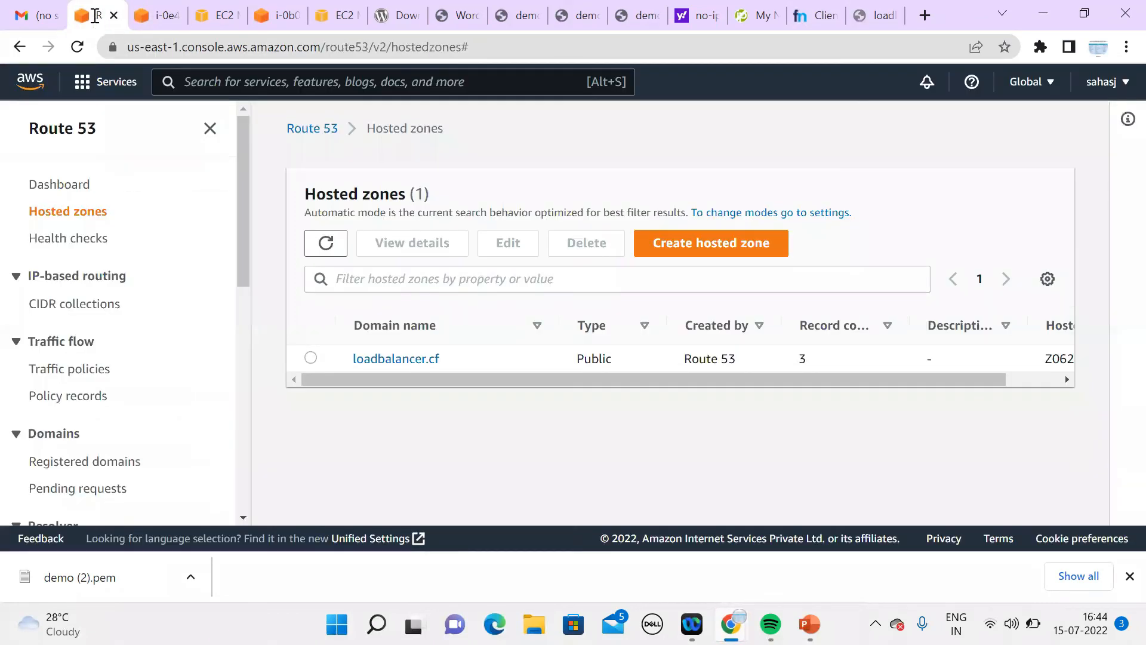
{"action": "left_click", "coordinate": [100, 96]}
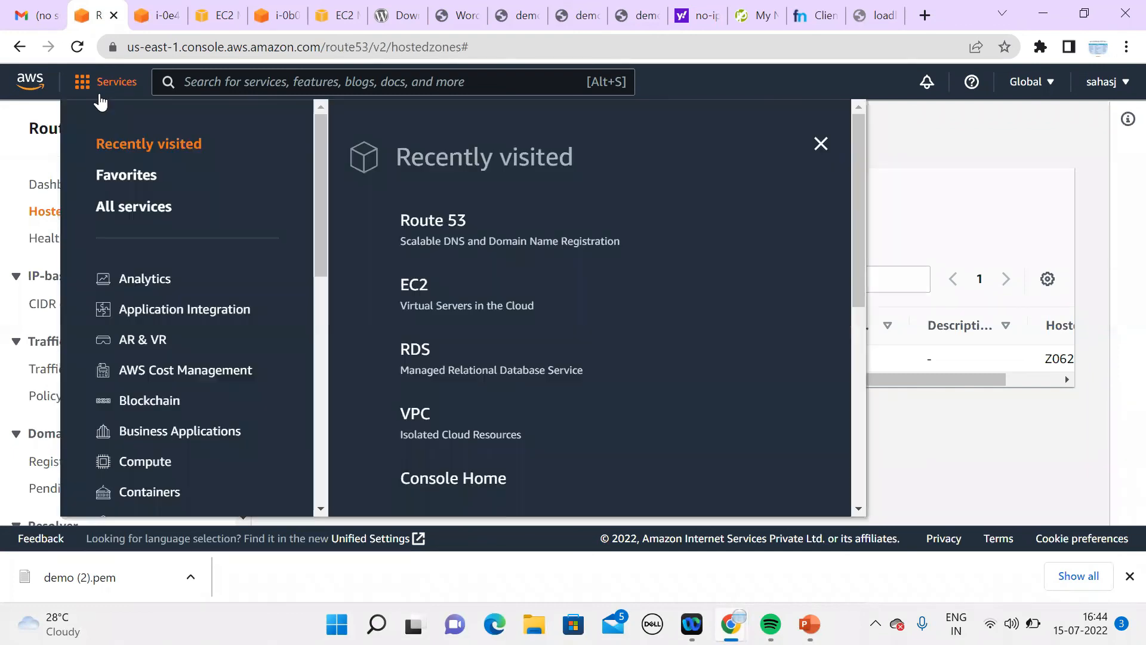
{"action": "left_click", "coordinate": [430, 287]}
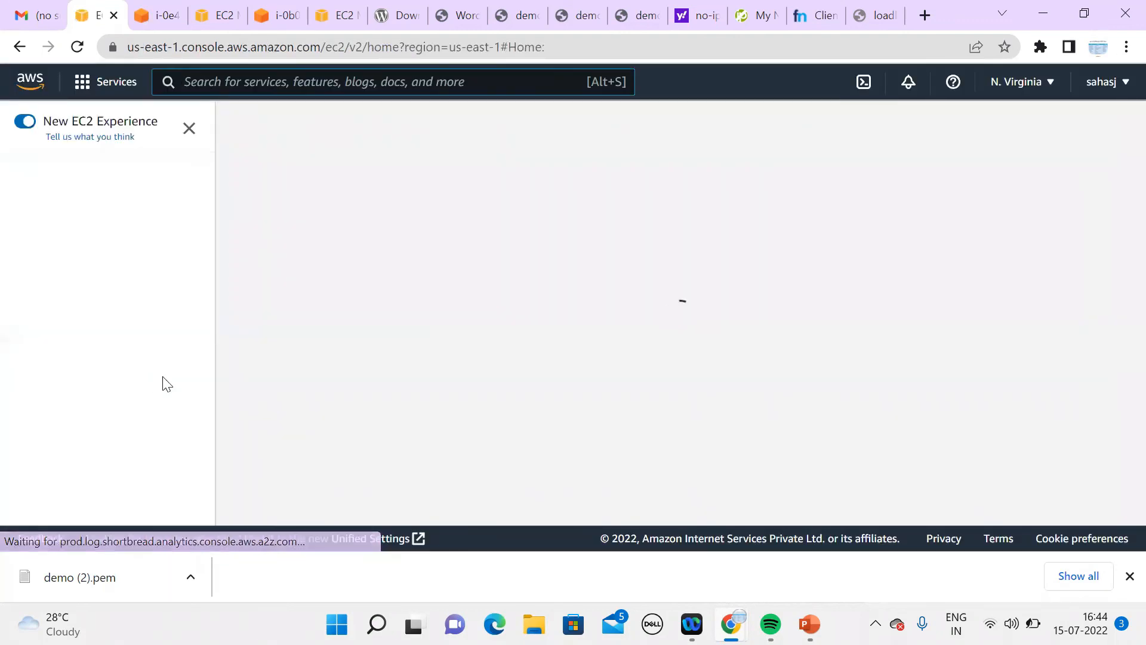
{"action": "left_click", "coordinate": [59, 344]}
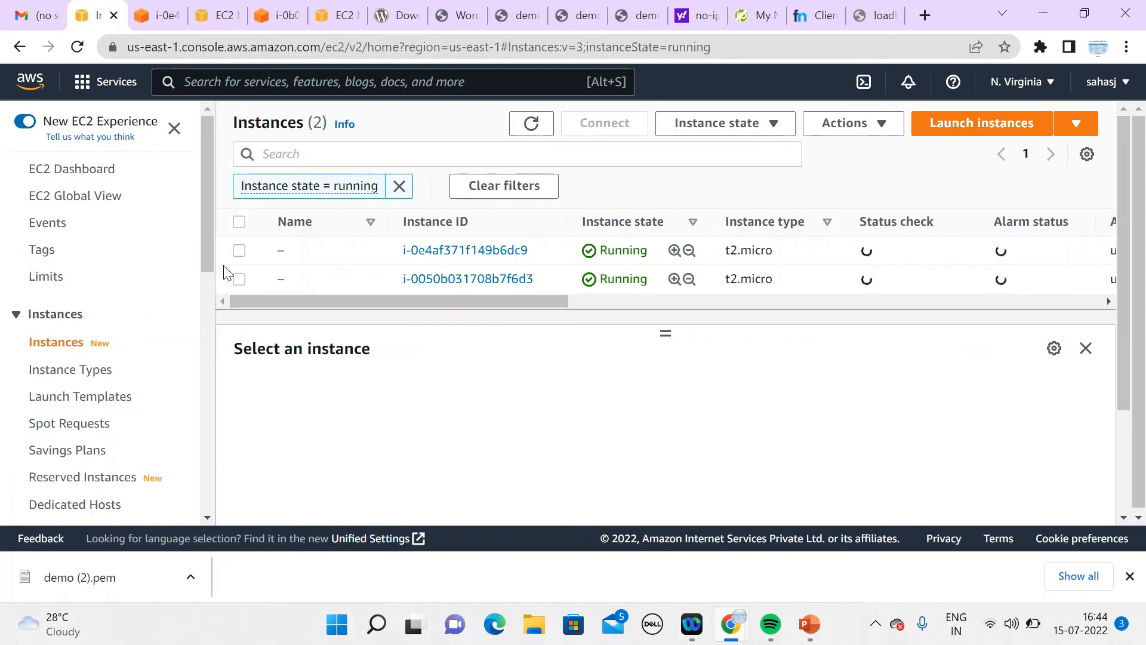
{"action": "scroll", "coordinate": [149, 382], "scroll_direction": "down", "scroll_amount": 6}
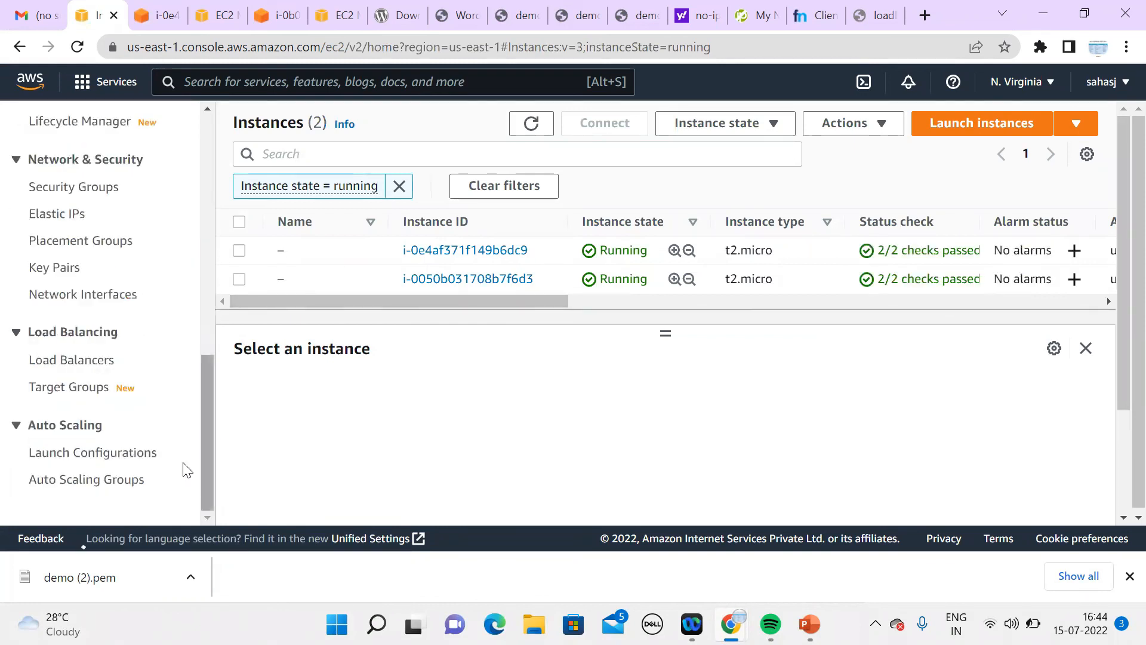
{"action": "left_click", "coordinate": [106, 362]}
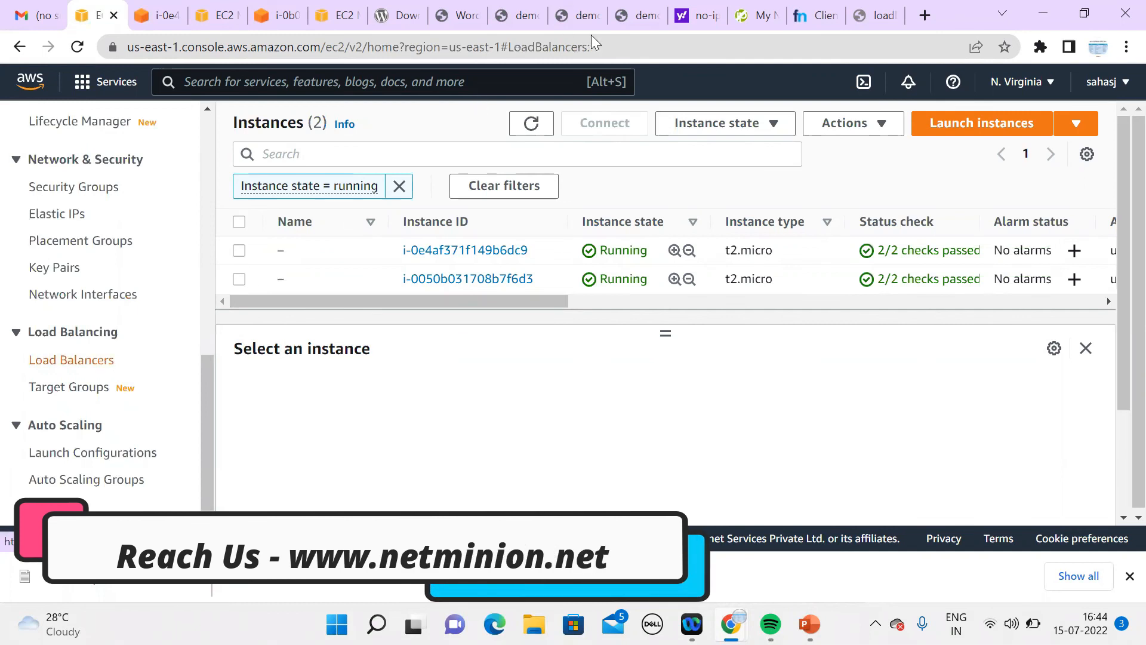
Step: Reload the demo site via the load balancer address to confirm WordPress responds
{"action": "left_click", "coordinate": [528, 18]}
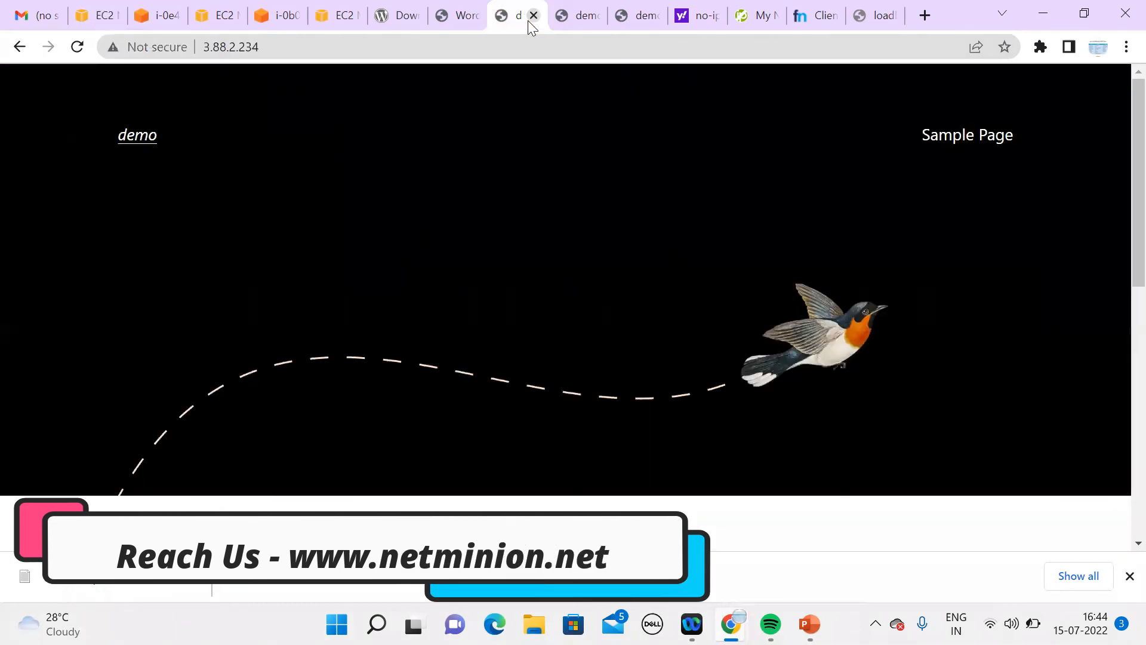
{"action": "left_click", "coordinate": [579, 17]}
{"action": "left_click", "coordinate": [624, 18]}
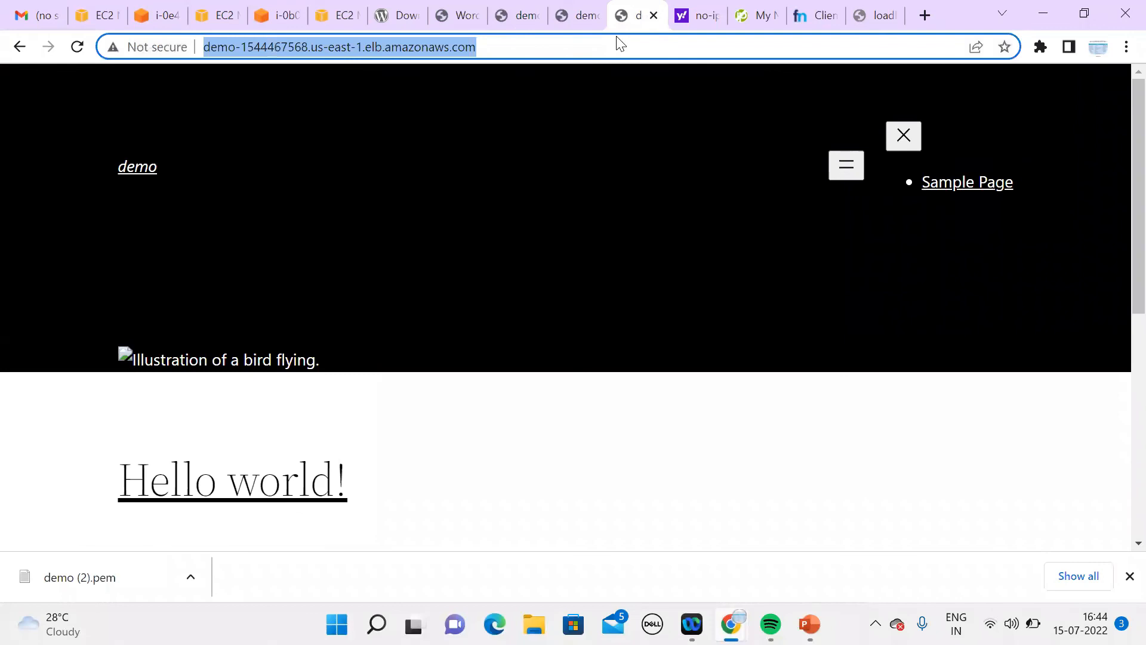
{"action": "key", "text": "Return"}
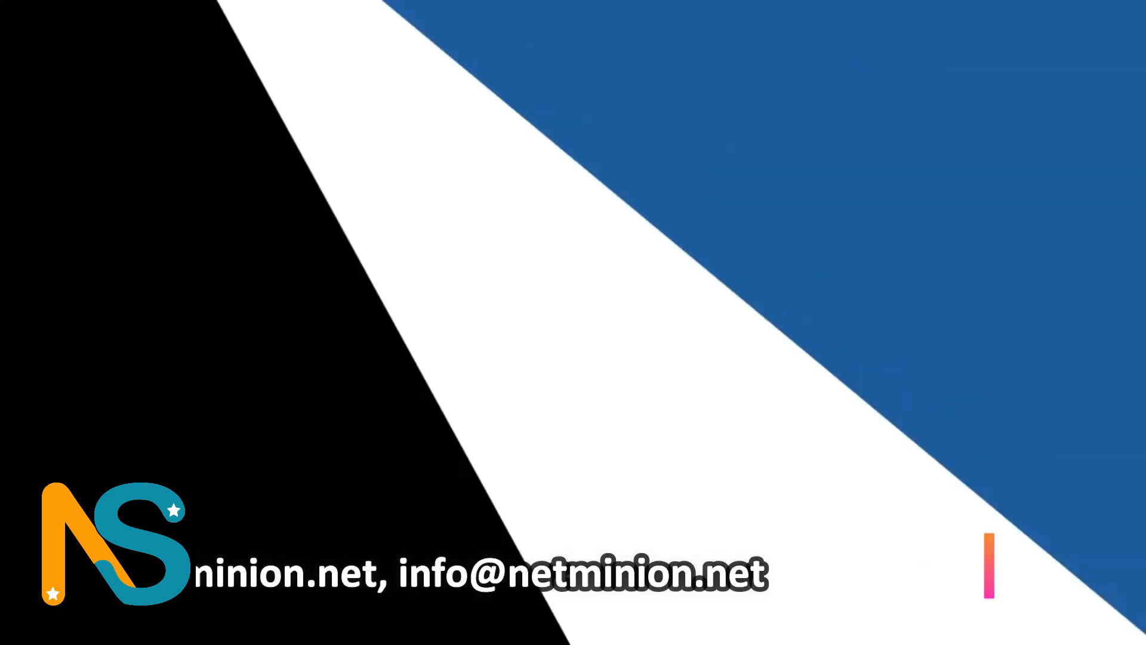